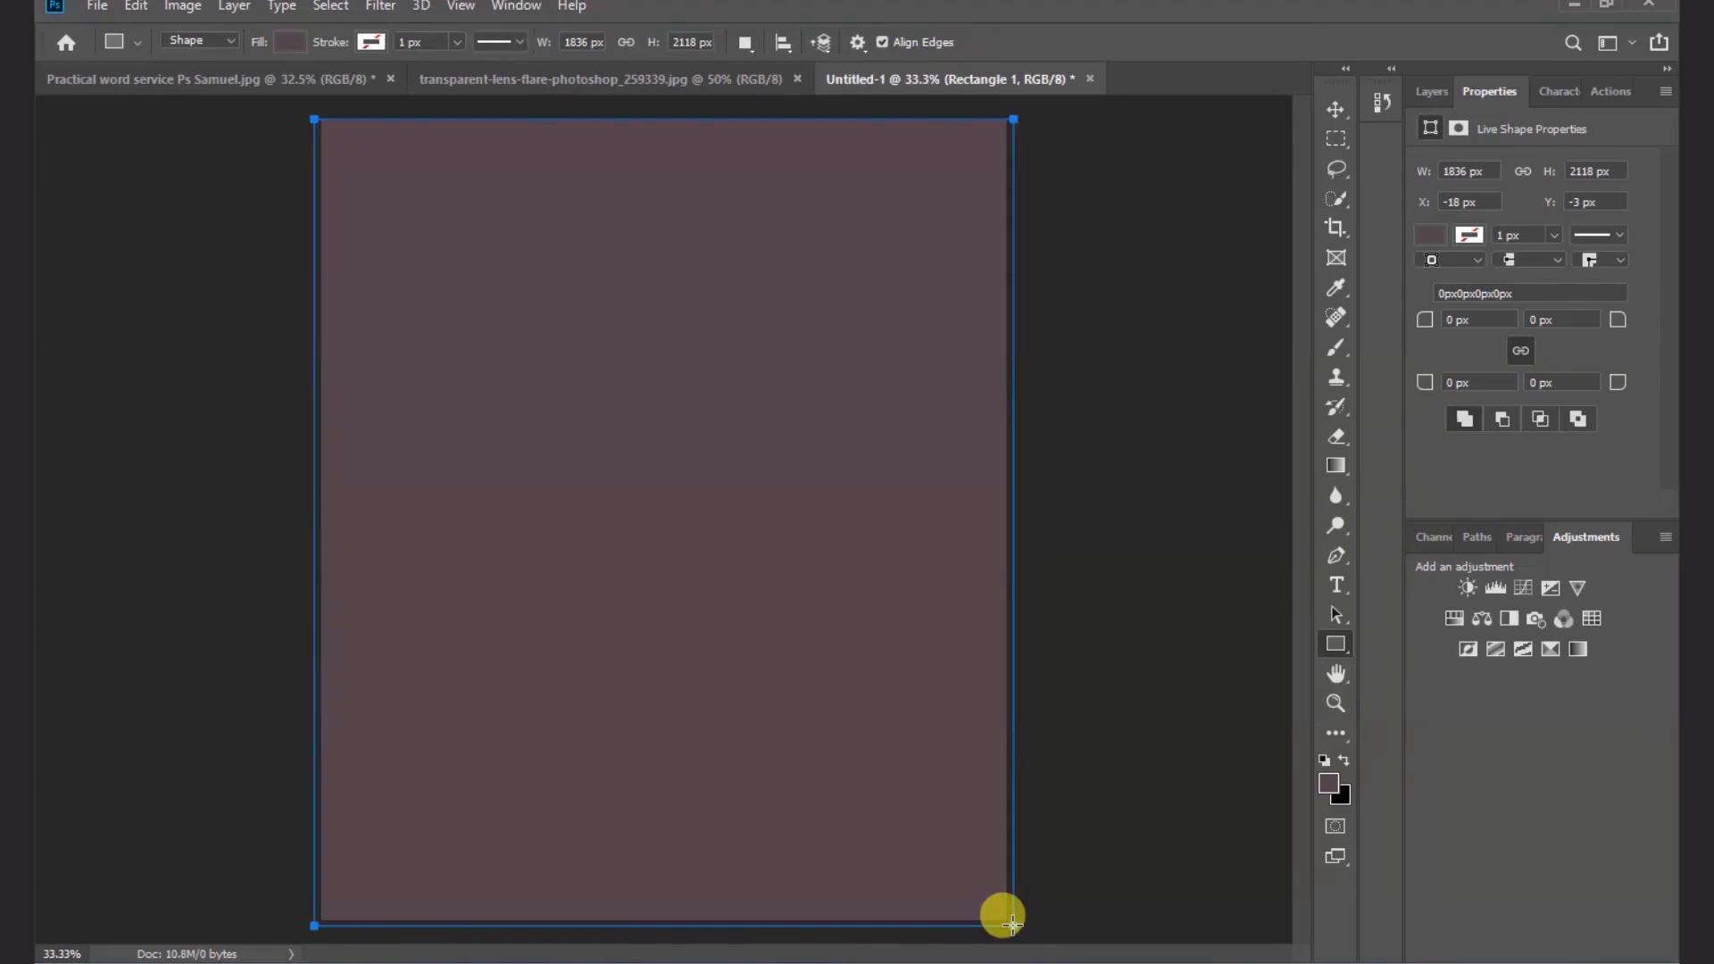
- Change the background rectangle's fill to the solid colour 200c25
click(1333, 111)
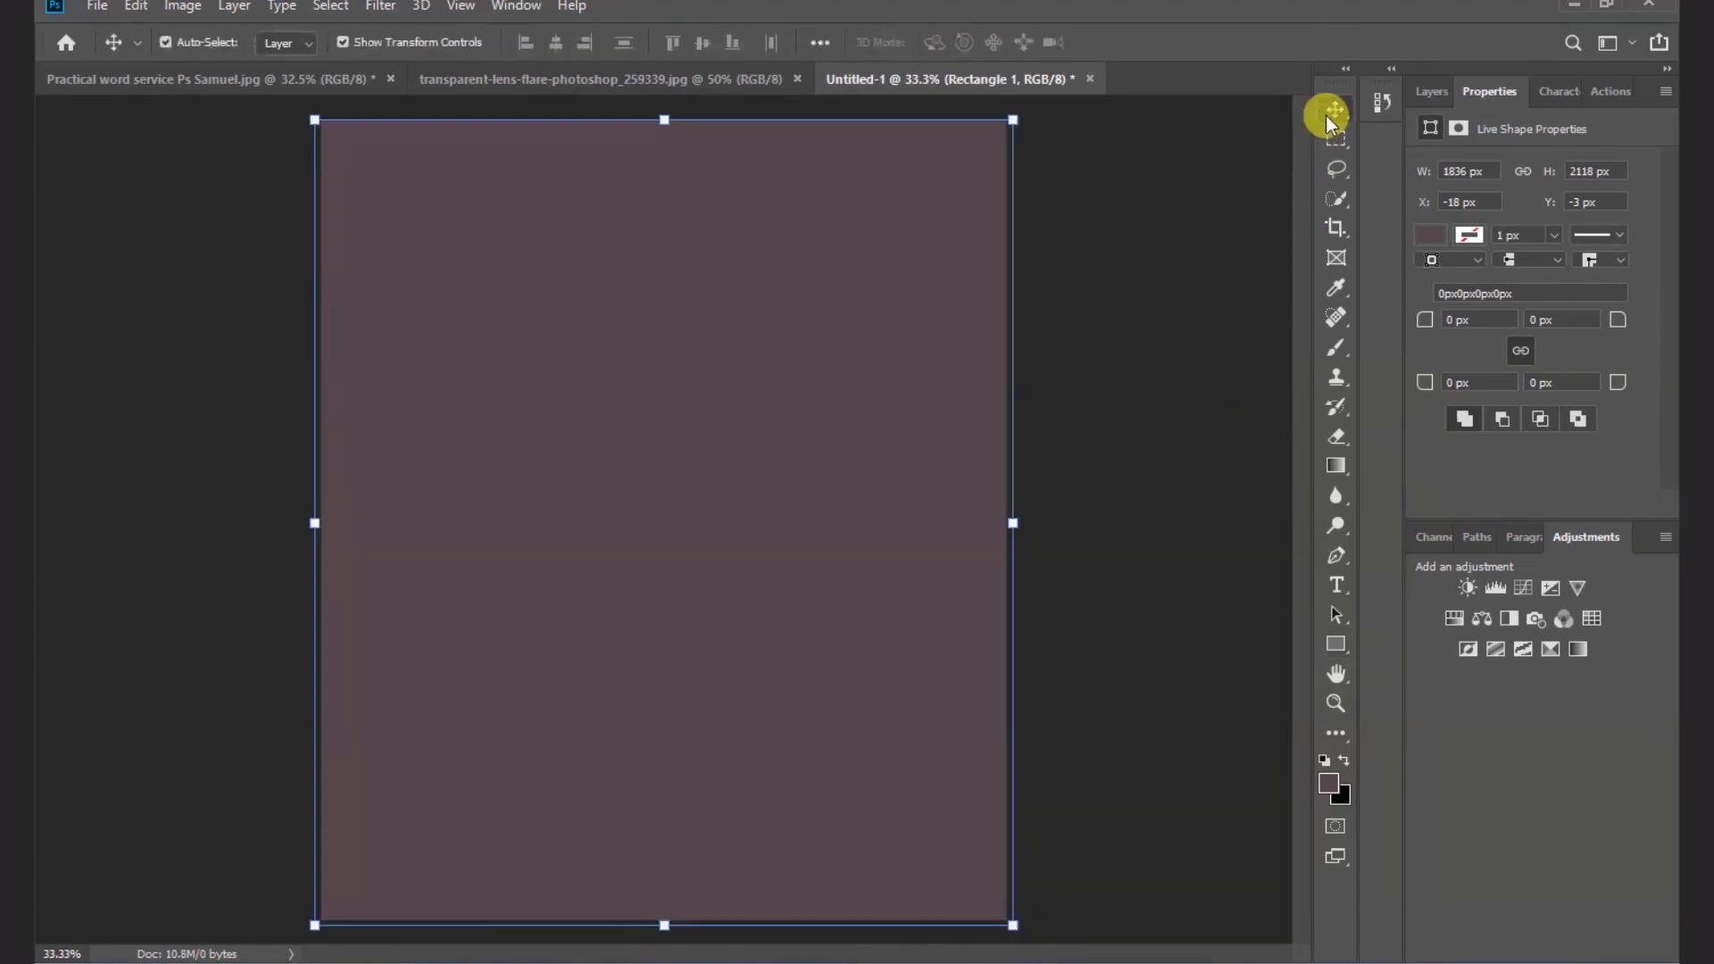
click(1432, 236)
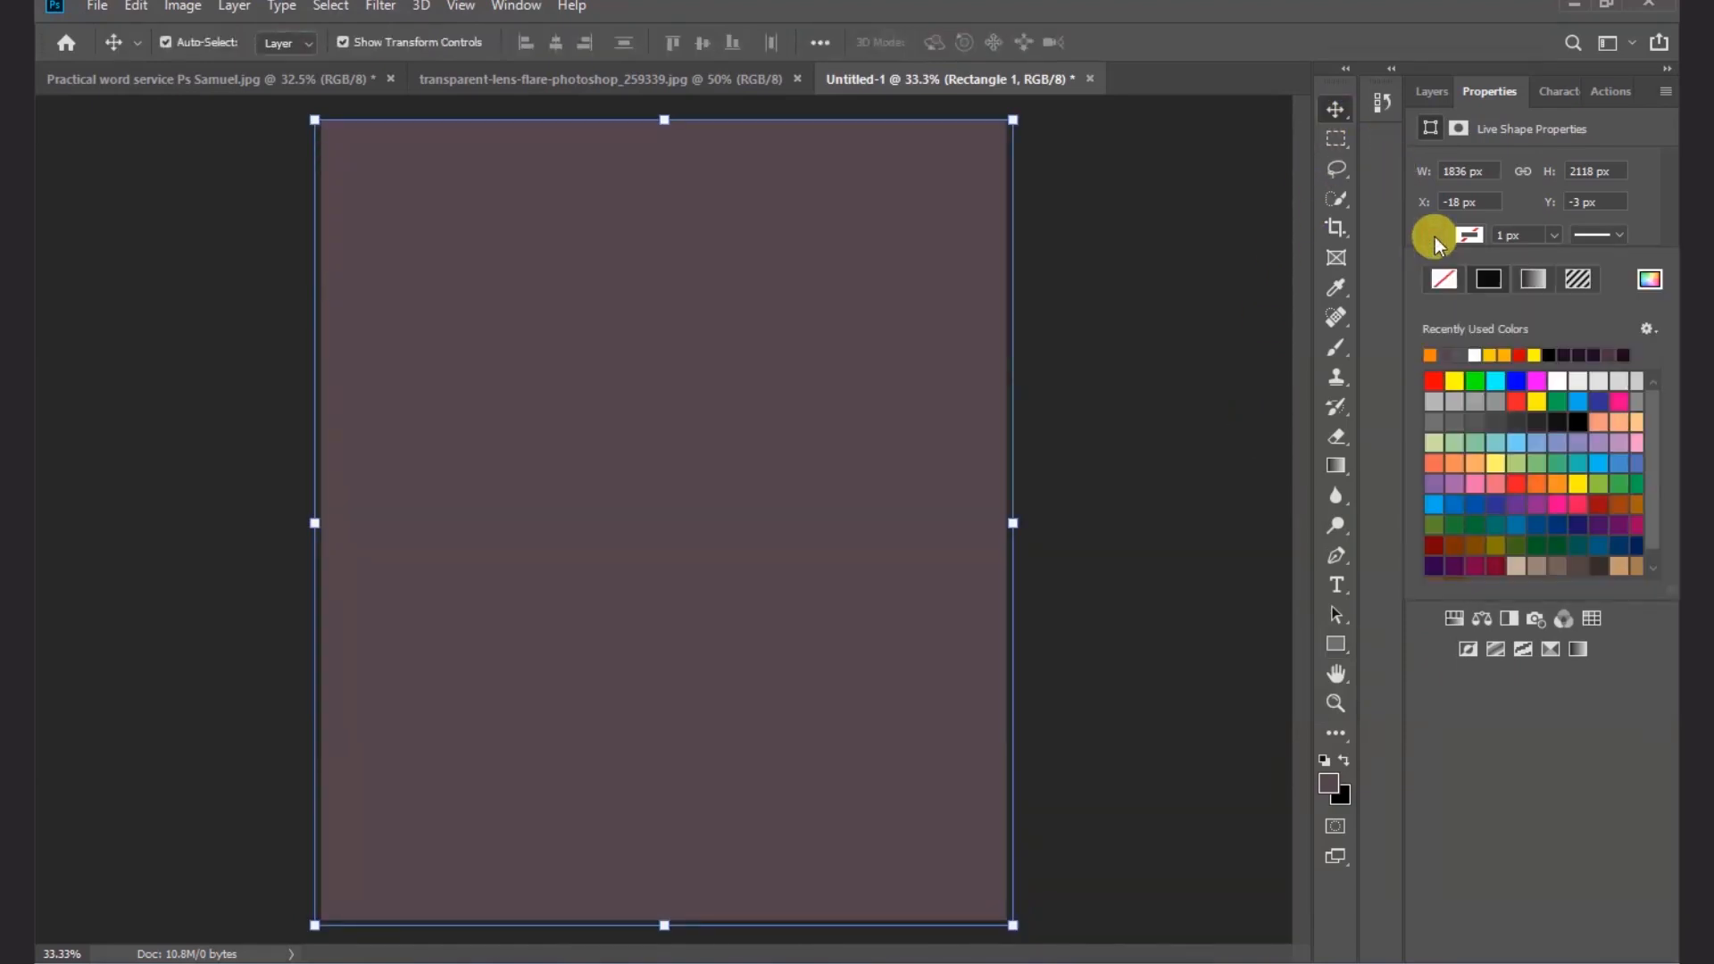
click(1651, 281)
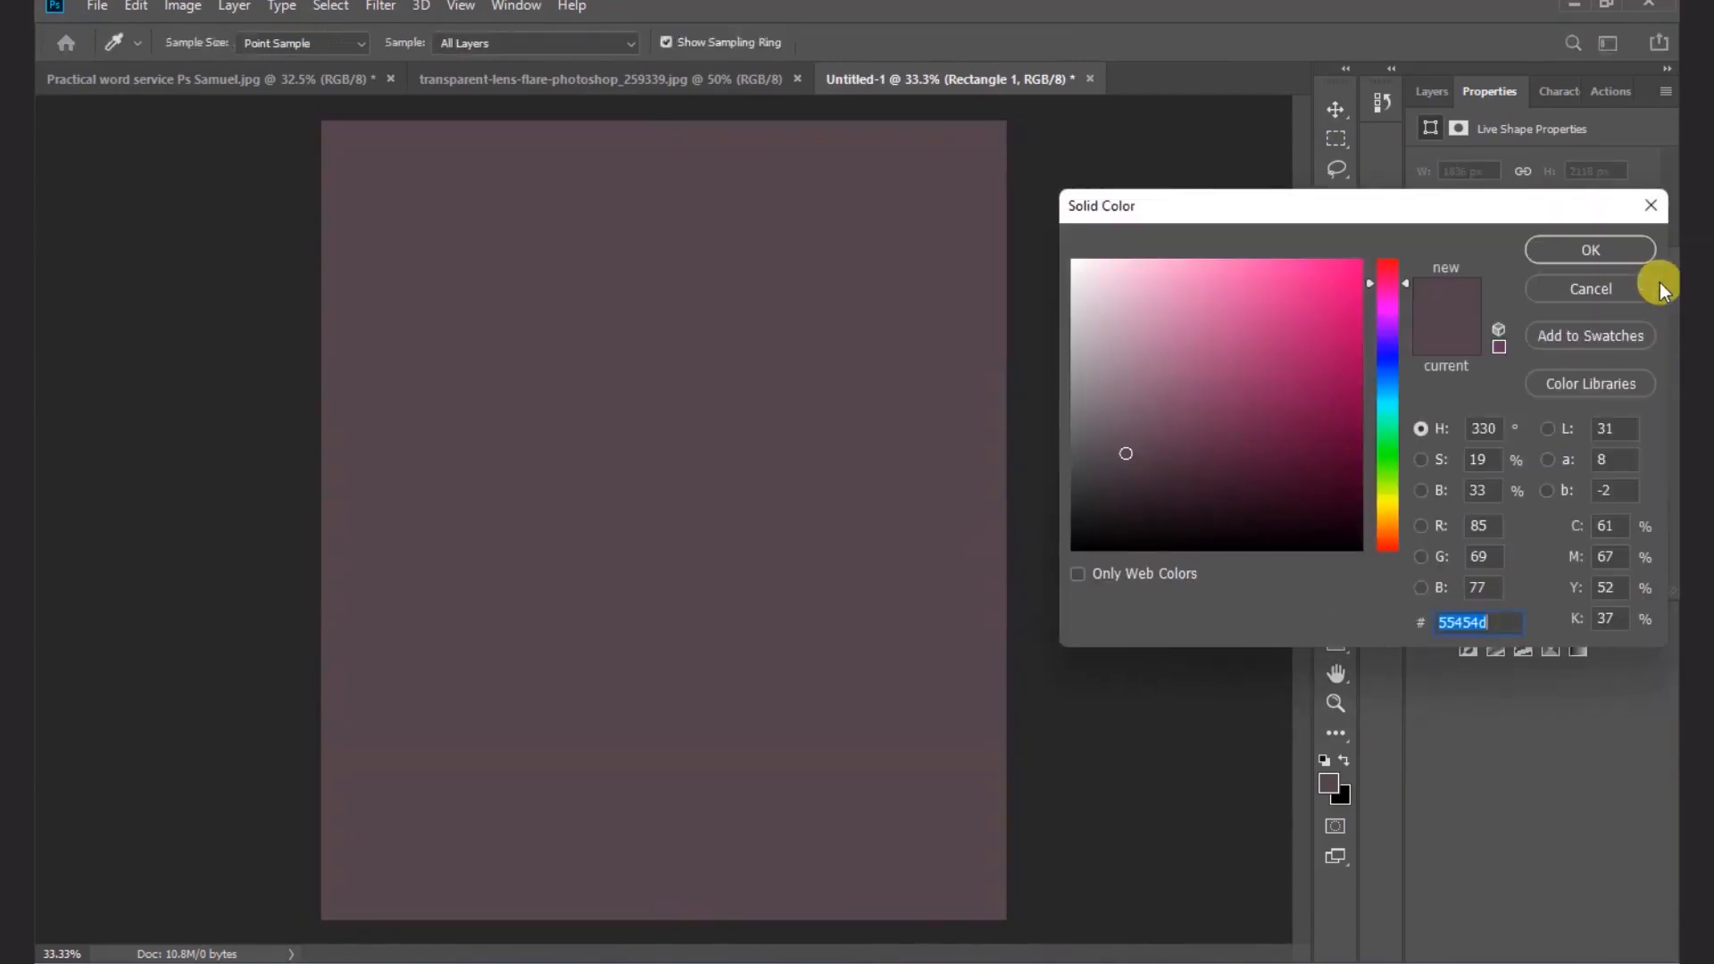
click(1508, 619)
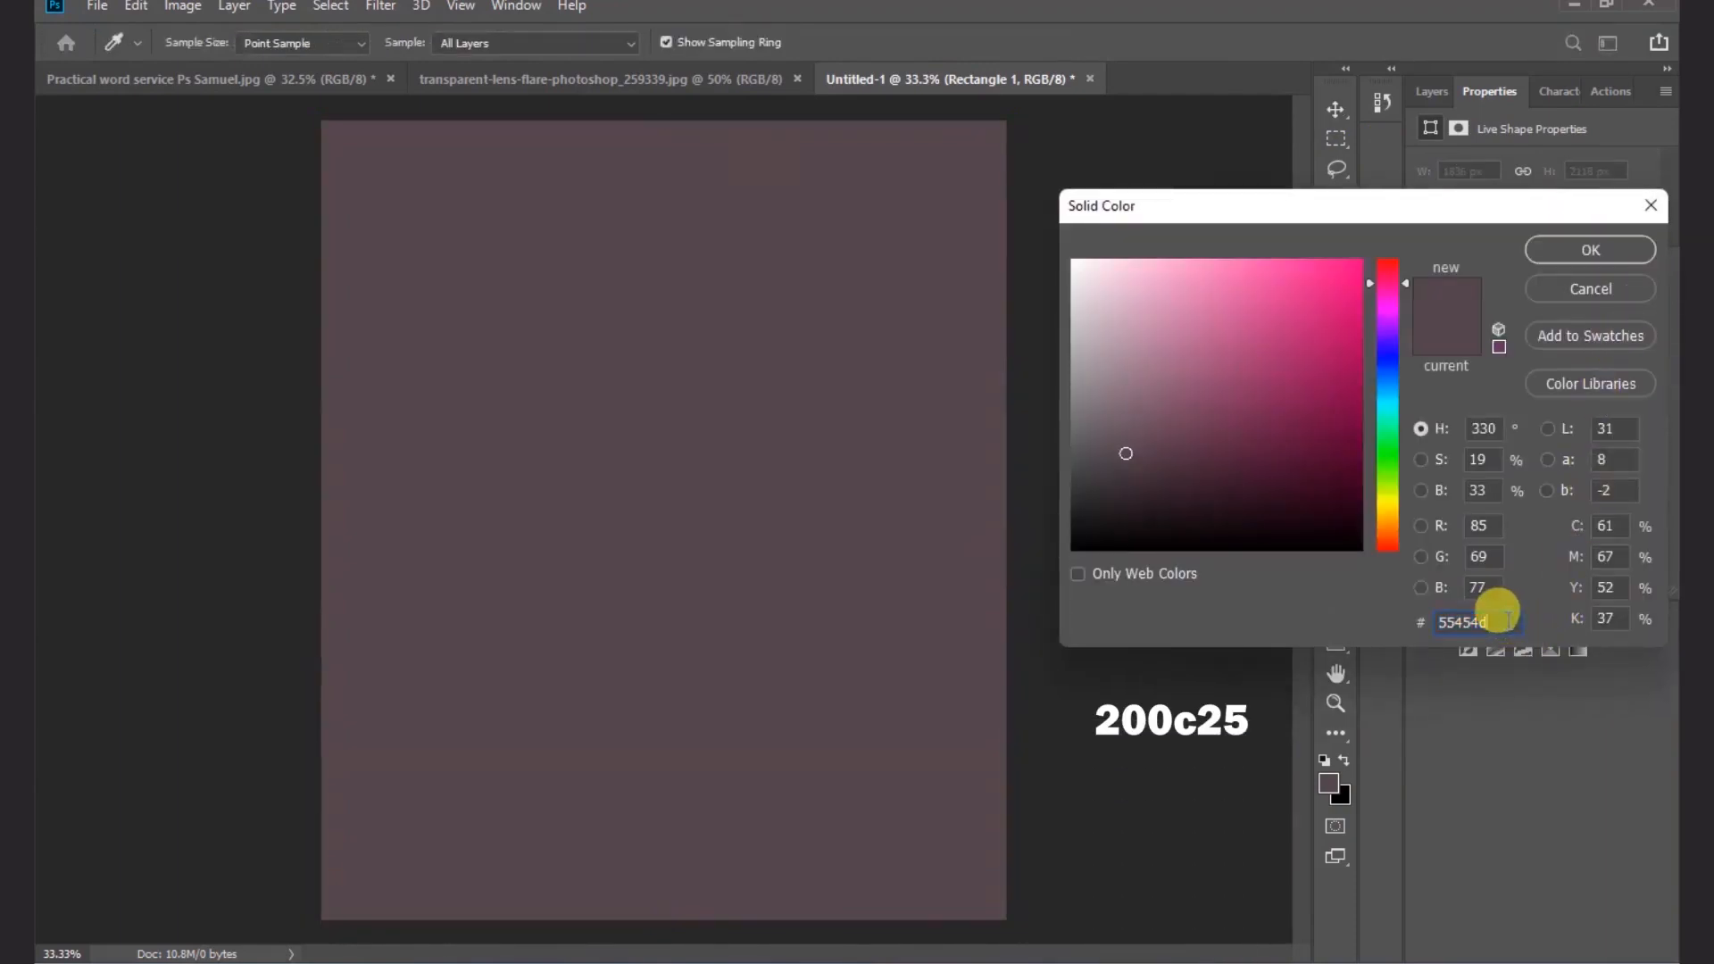
drag(1508, 619, 1398, 628)
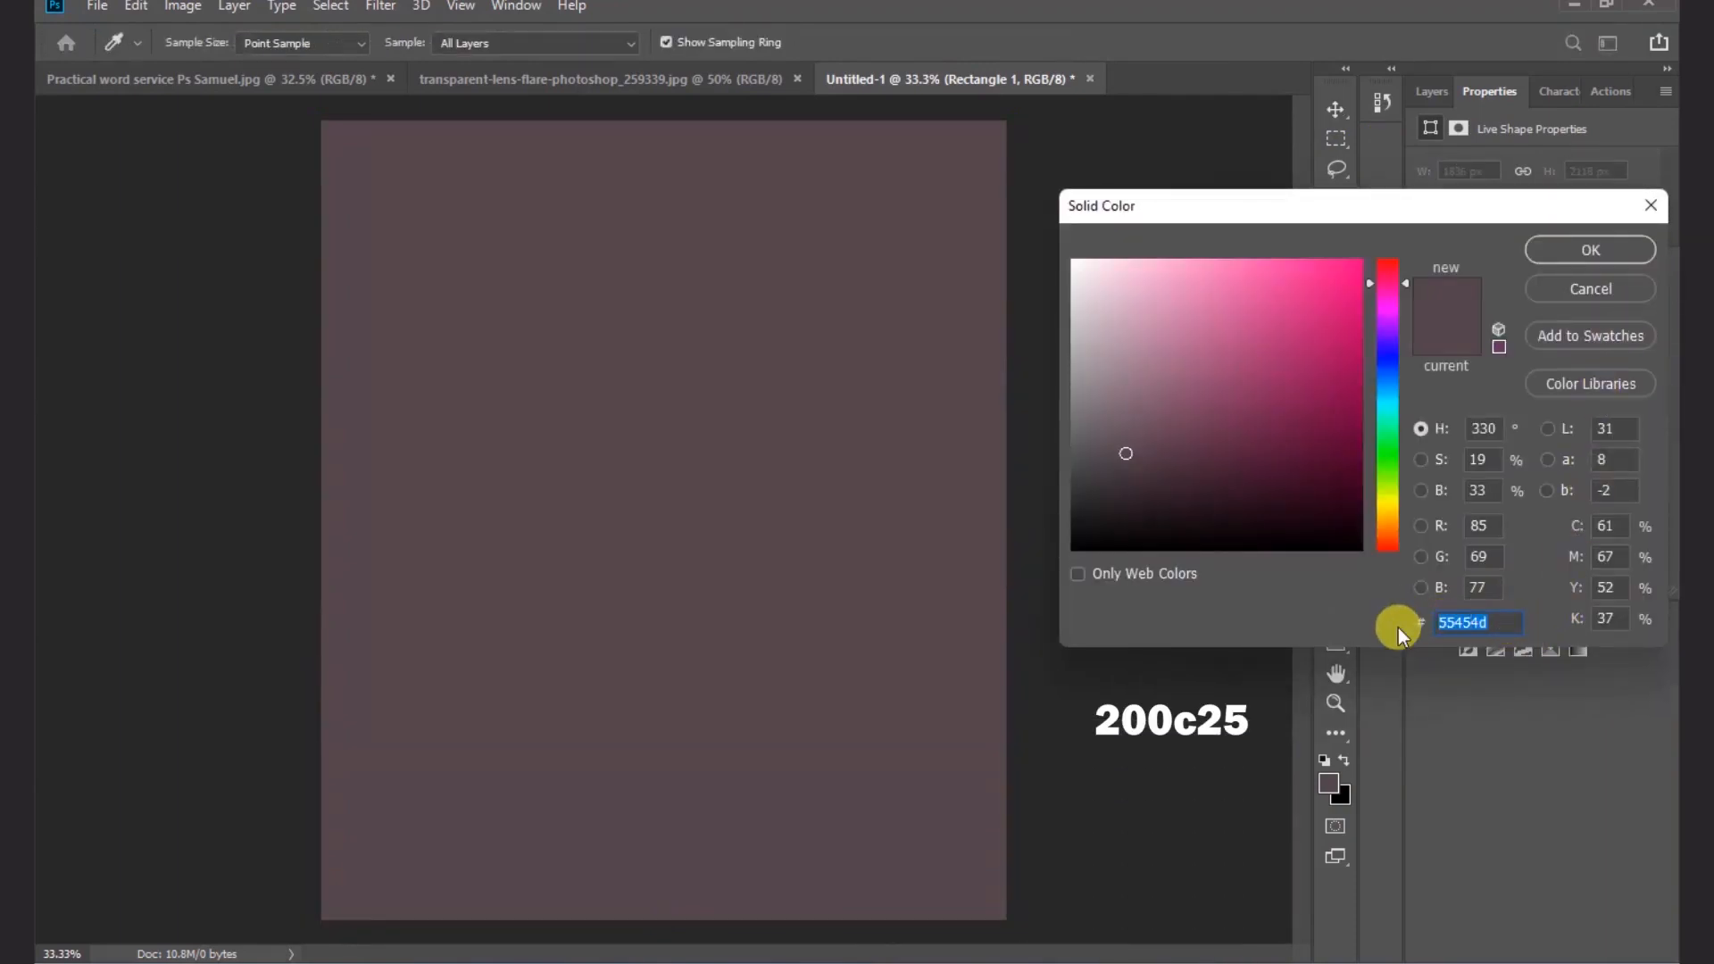
text(200c25)
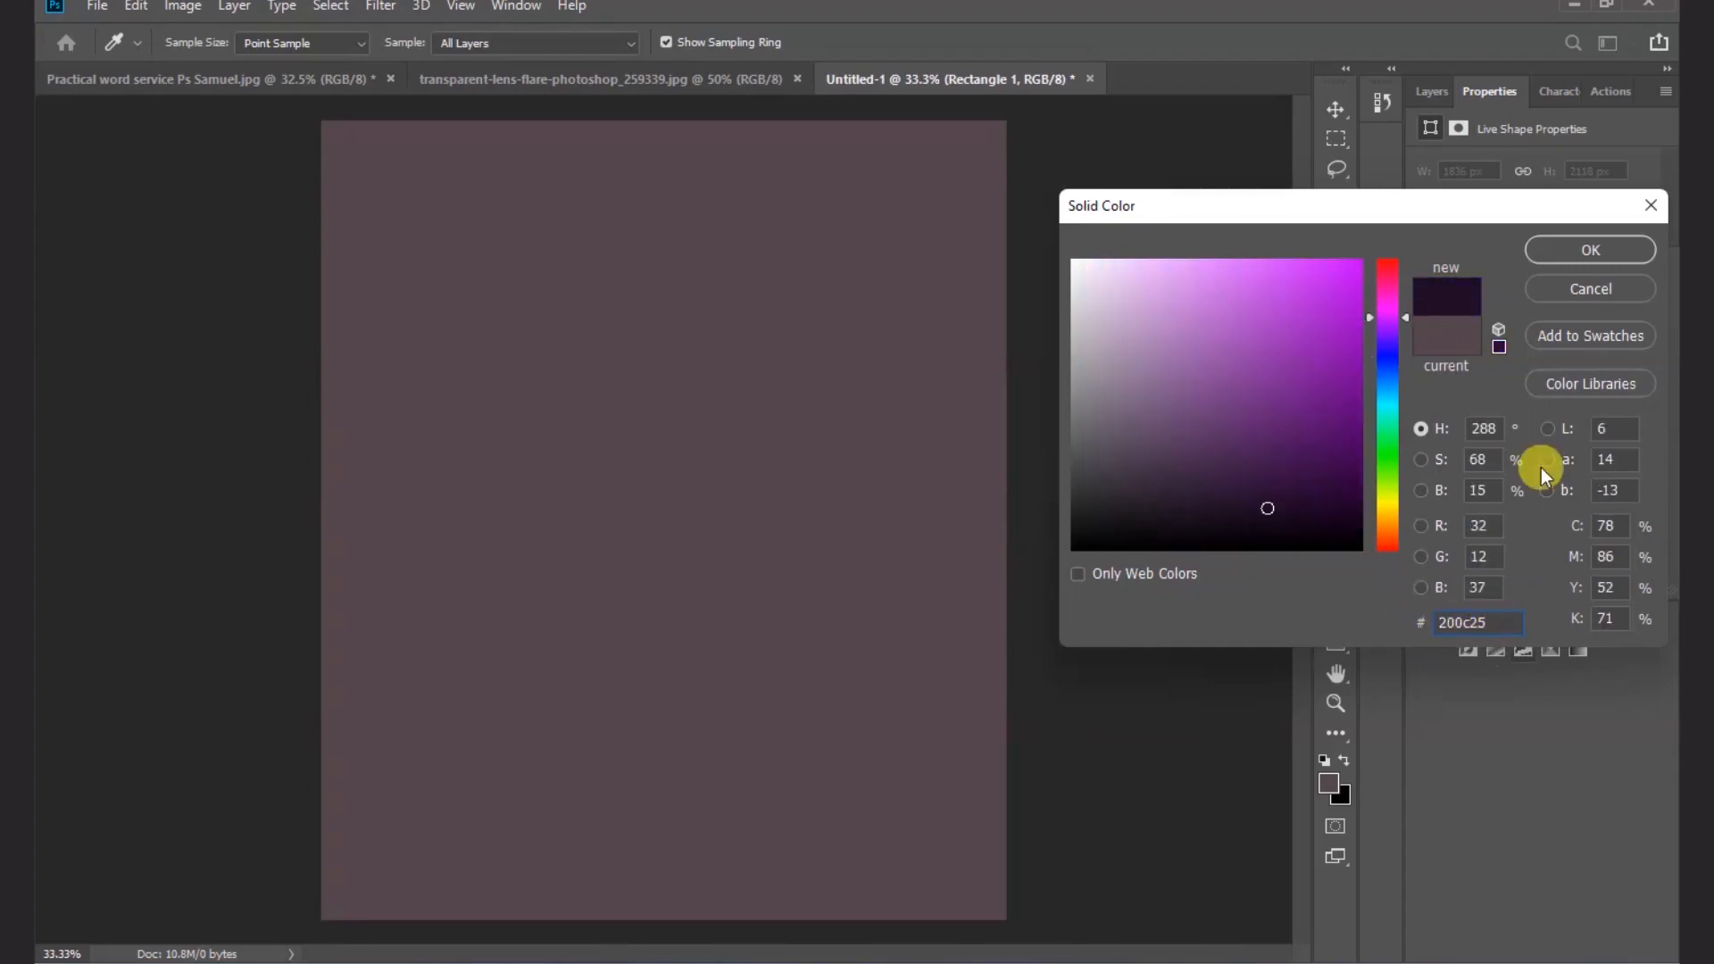
click(1590, 250)
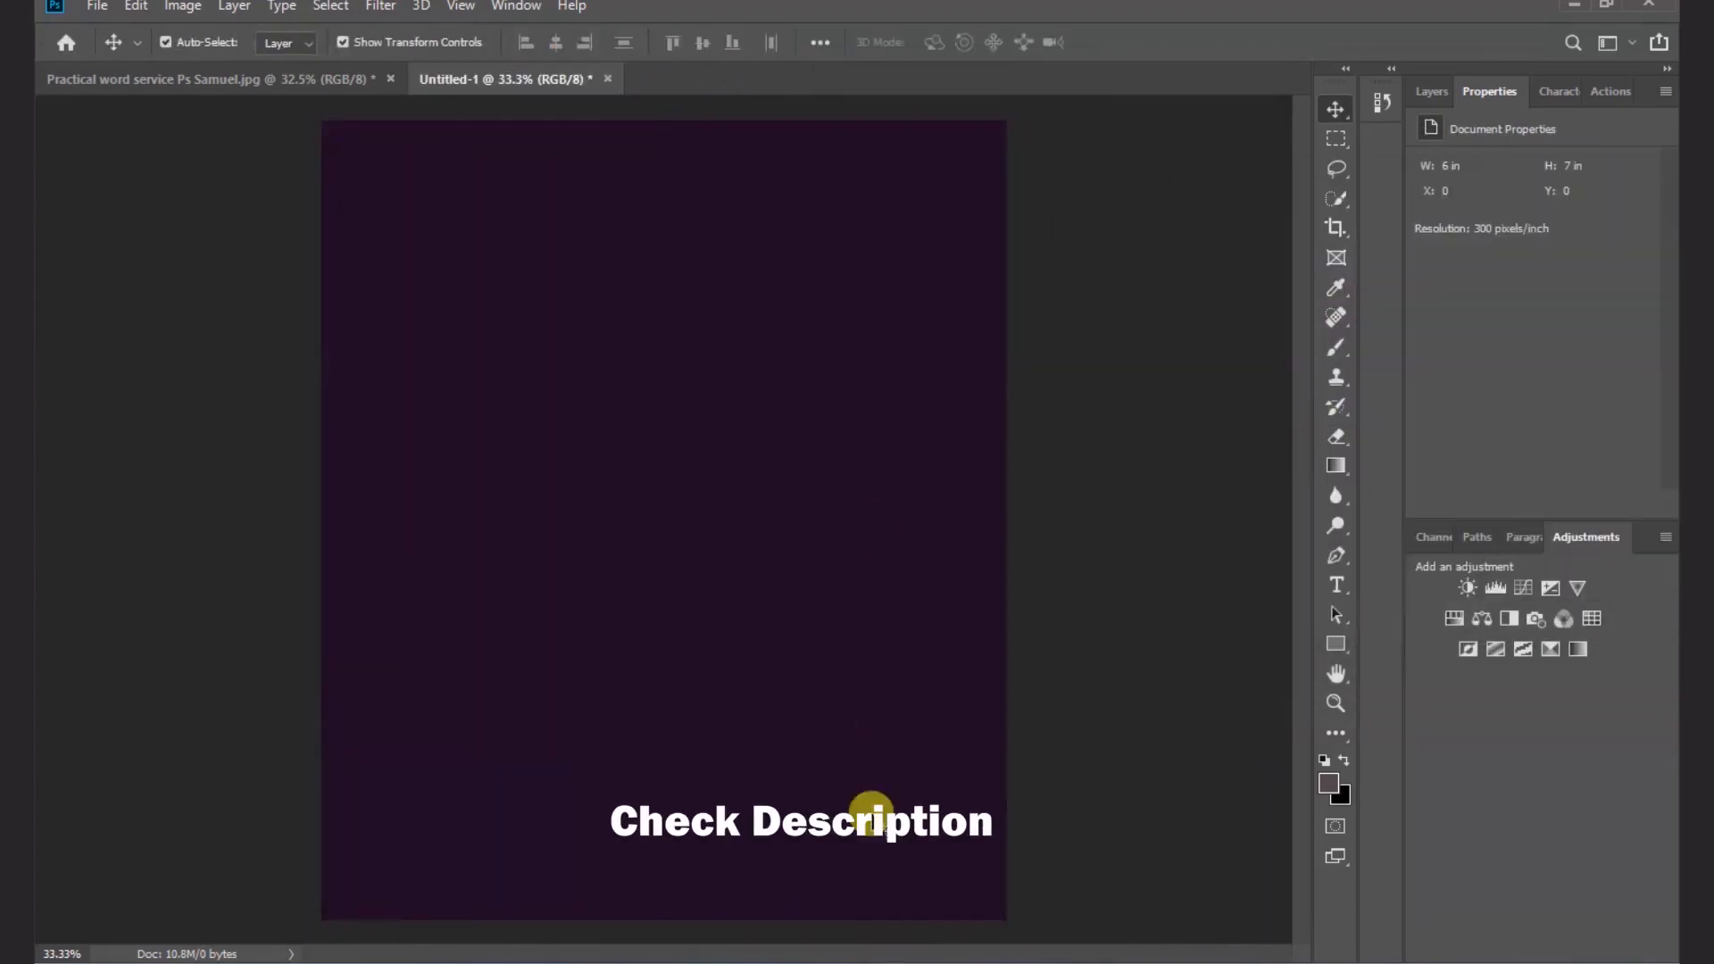
- Open the o1WCG28 book picture from the New folder and bring it into the Untitled-1 document
mouse_move(1004, 957)
click(1025, 904)
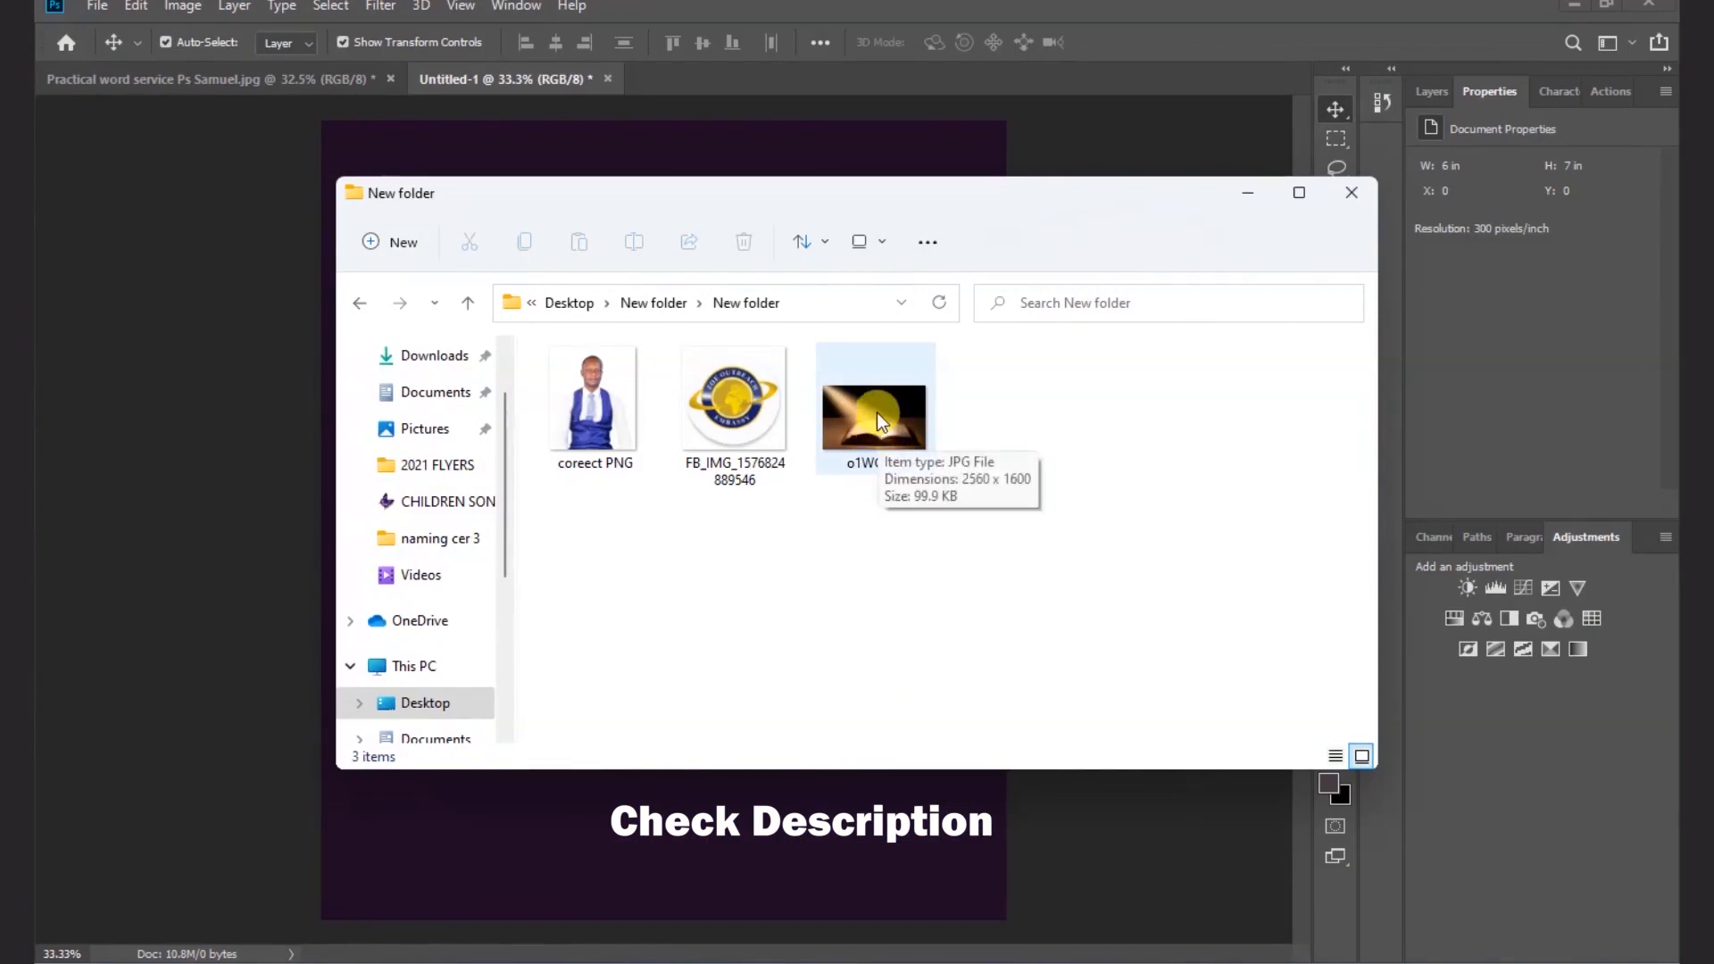
drag(870, 399, 708, 83)
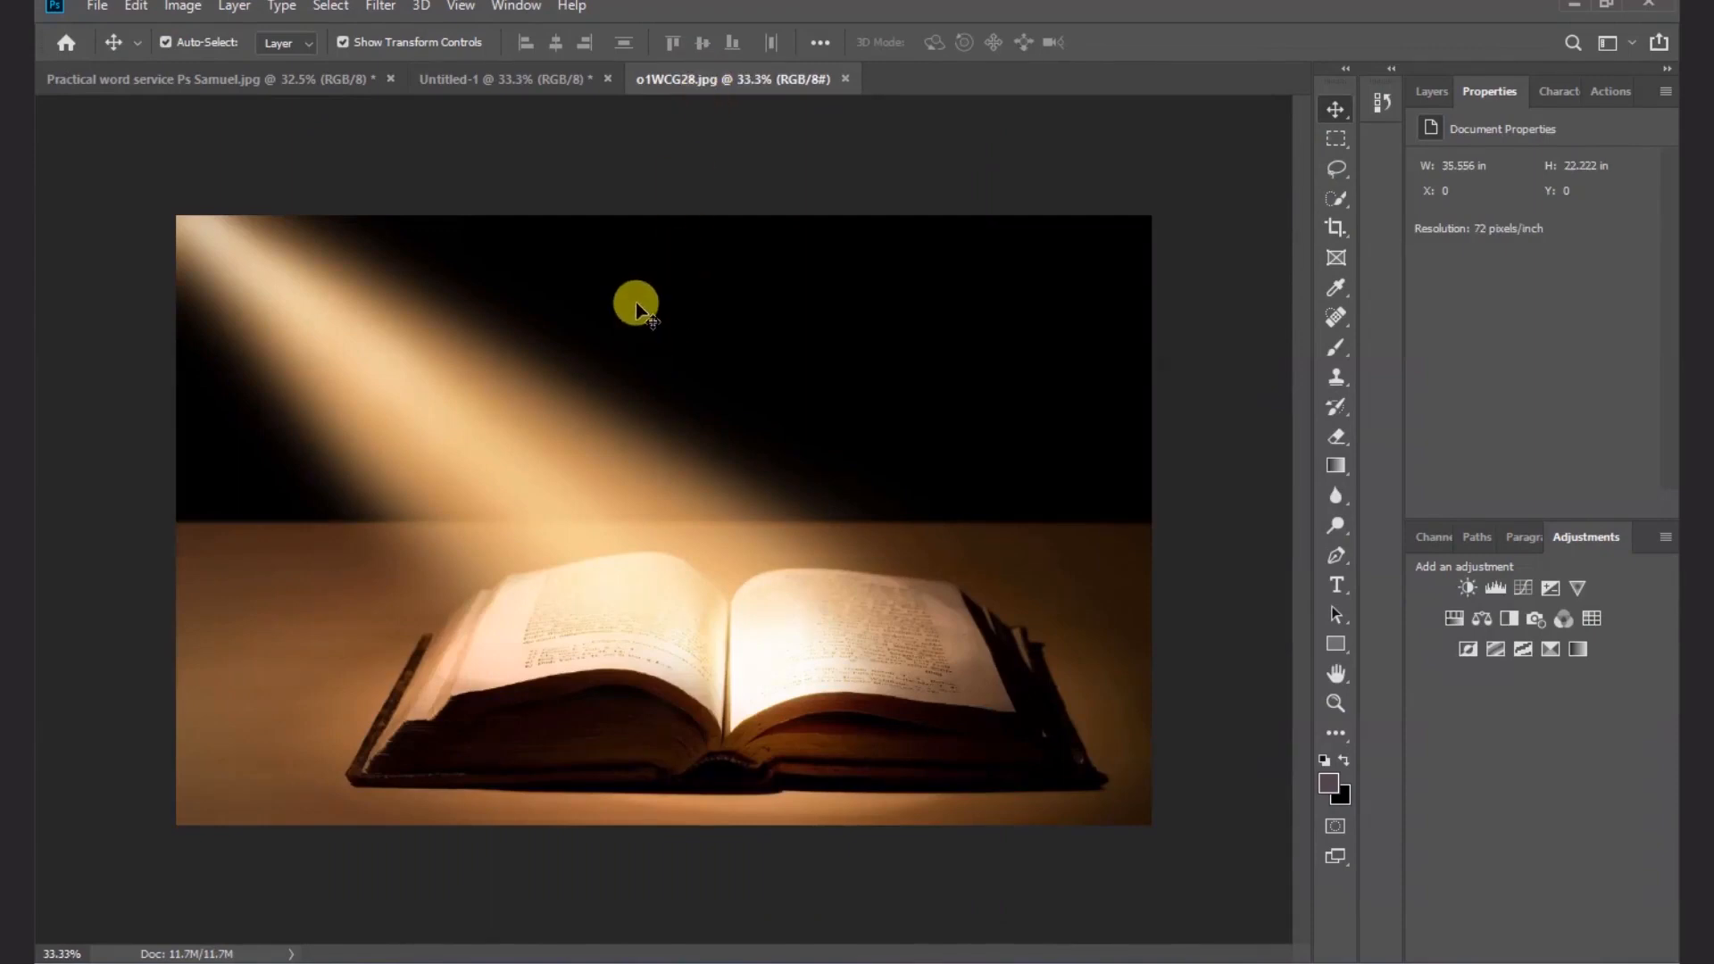
mouse_move(623, 269)
mouse_down()
mouse_move(521, 80)
mouse_move(625, 292)
mouse_up()
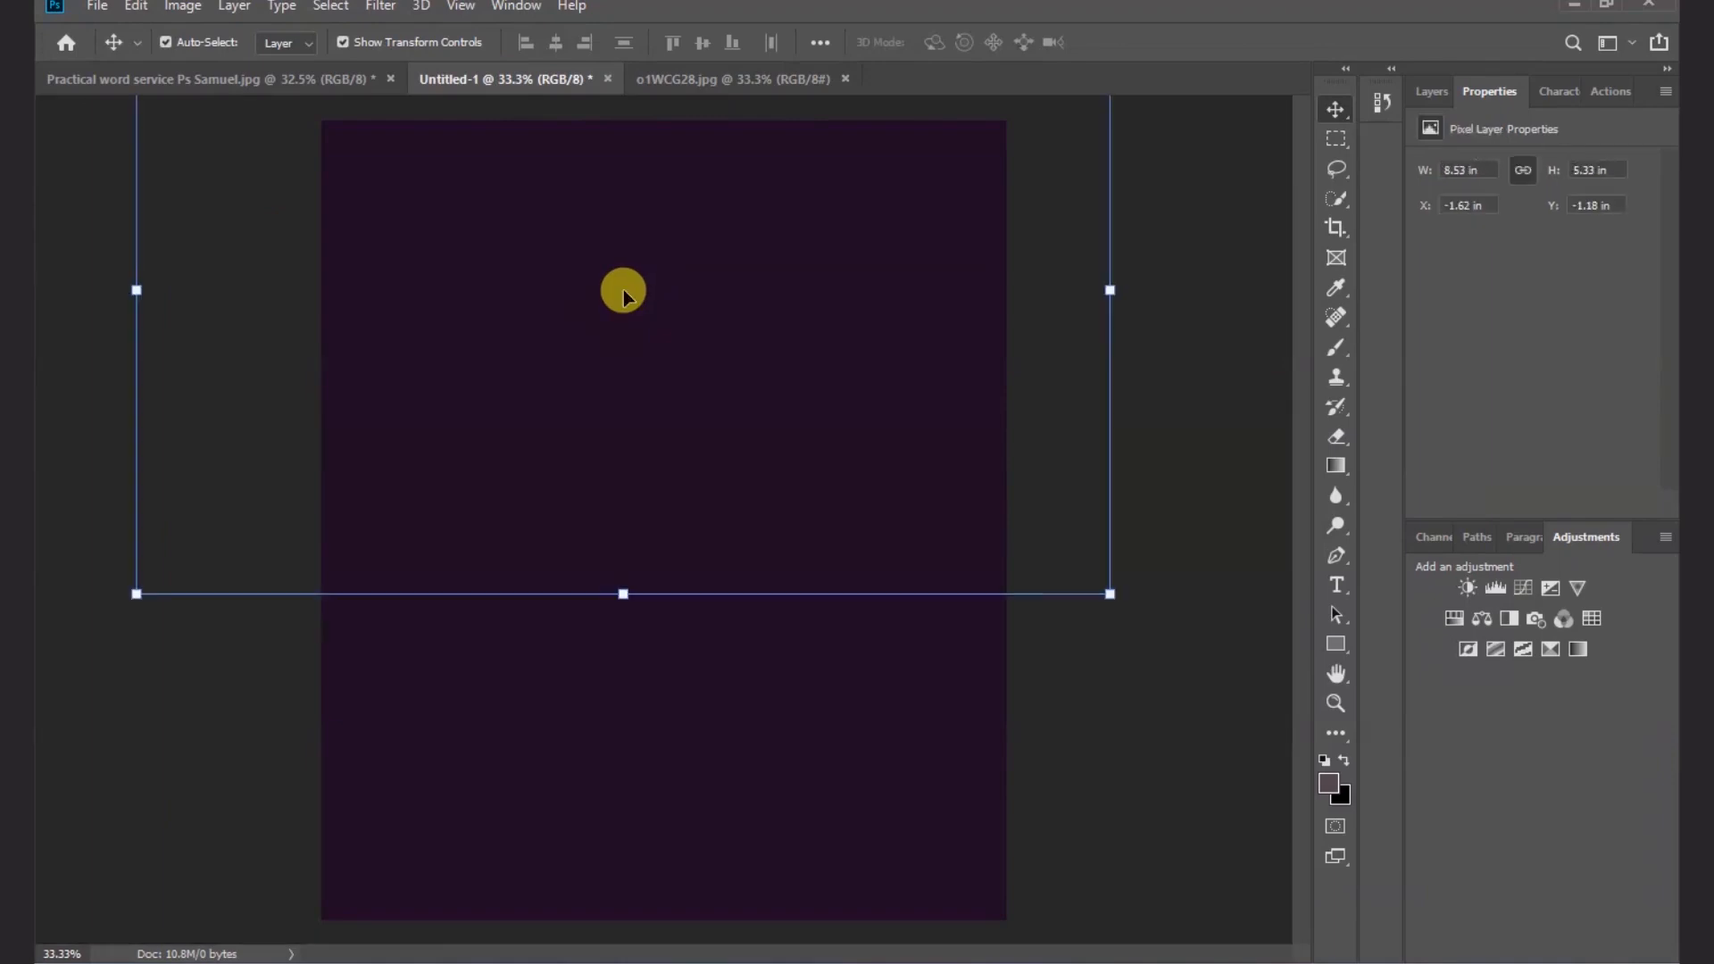
- Scale the book image down to about 6.4 by 4.0 in and place the open book across the top of the page
drag(132, 288, 189, 284)
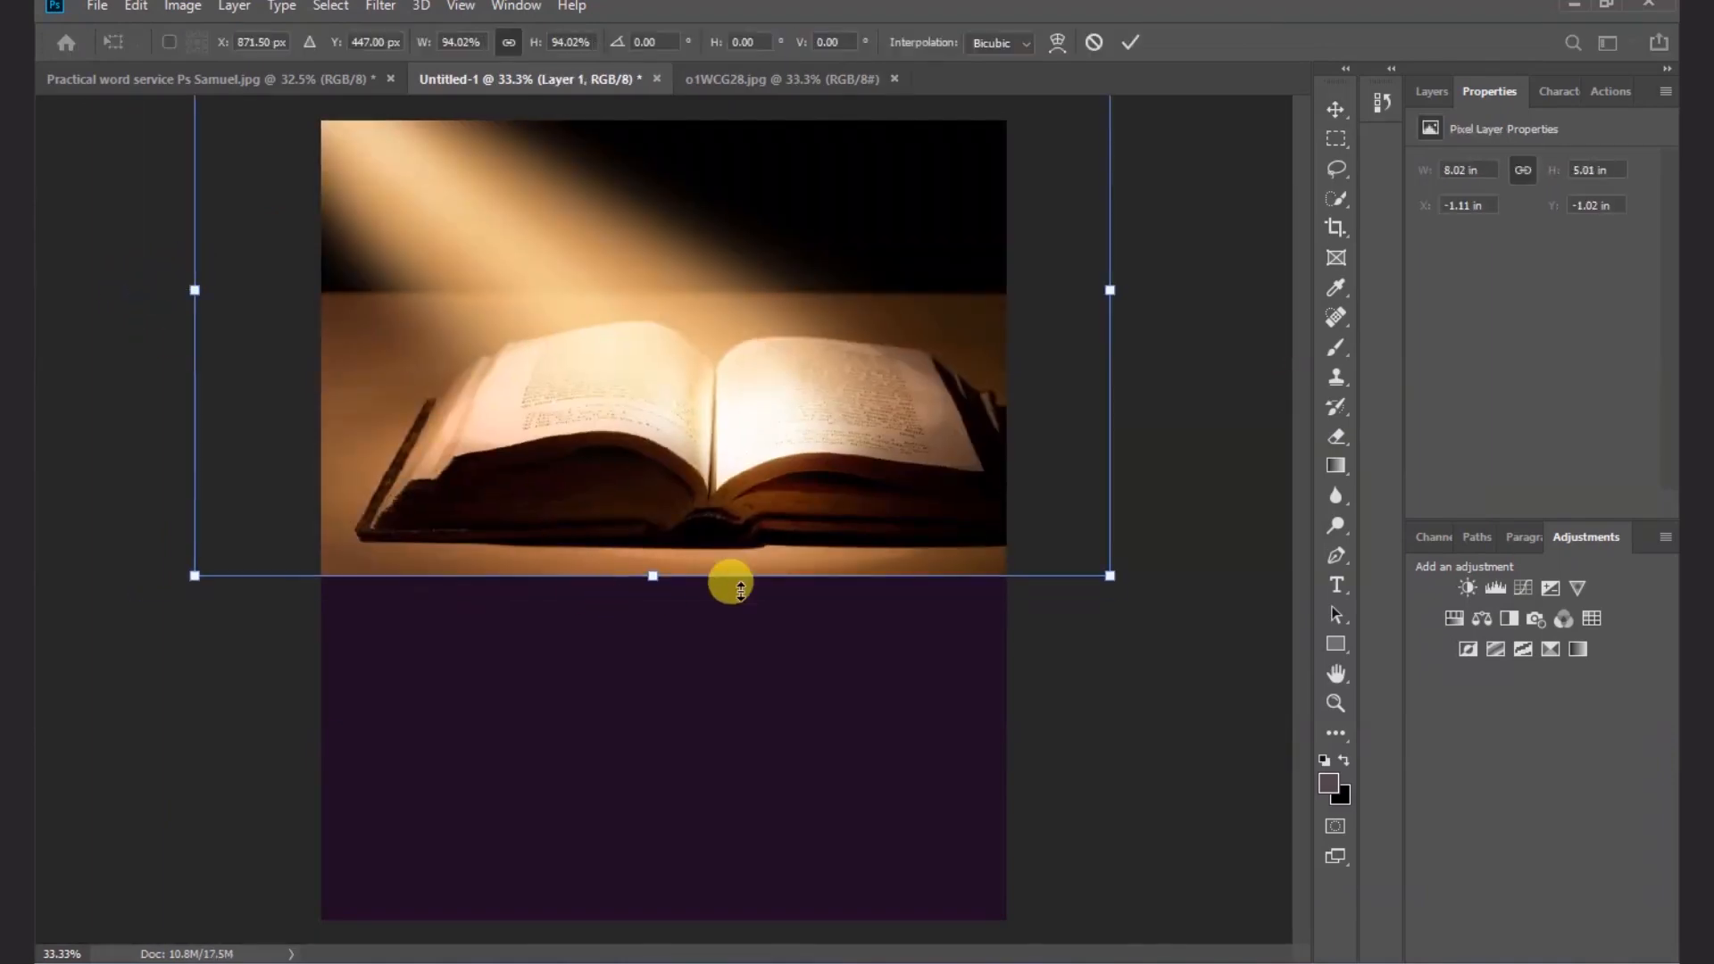
drag(1107, 572, 1006, 455)
drag(210, 505, 251, 382)
drag(585, 367, 582, 259)
drag(1006, 343, 981, 346)
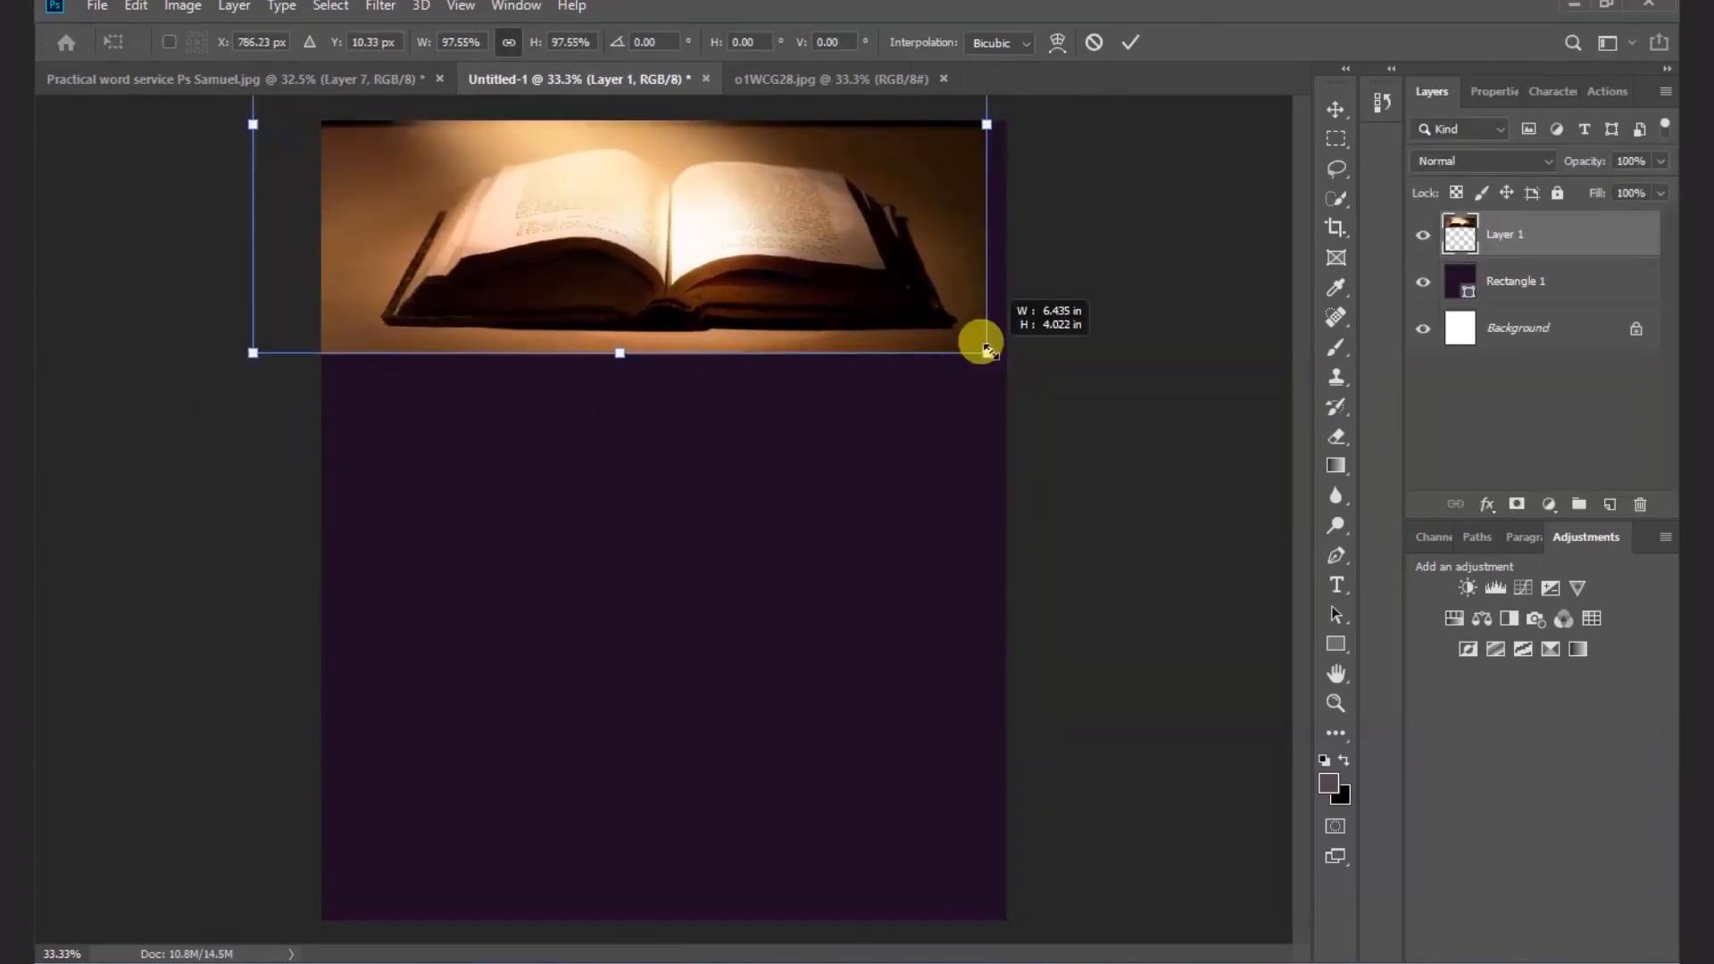
click(1131, 40)
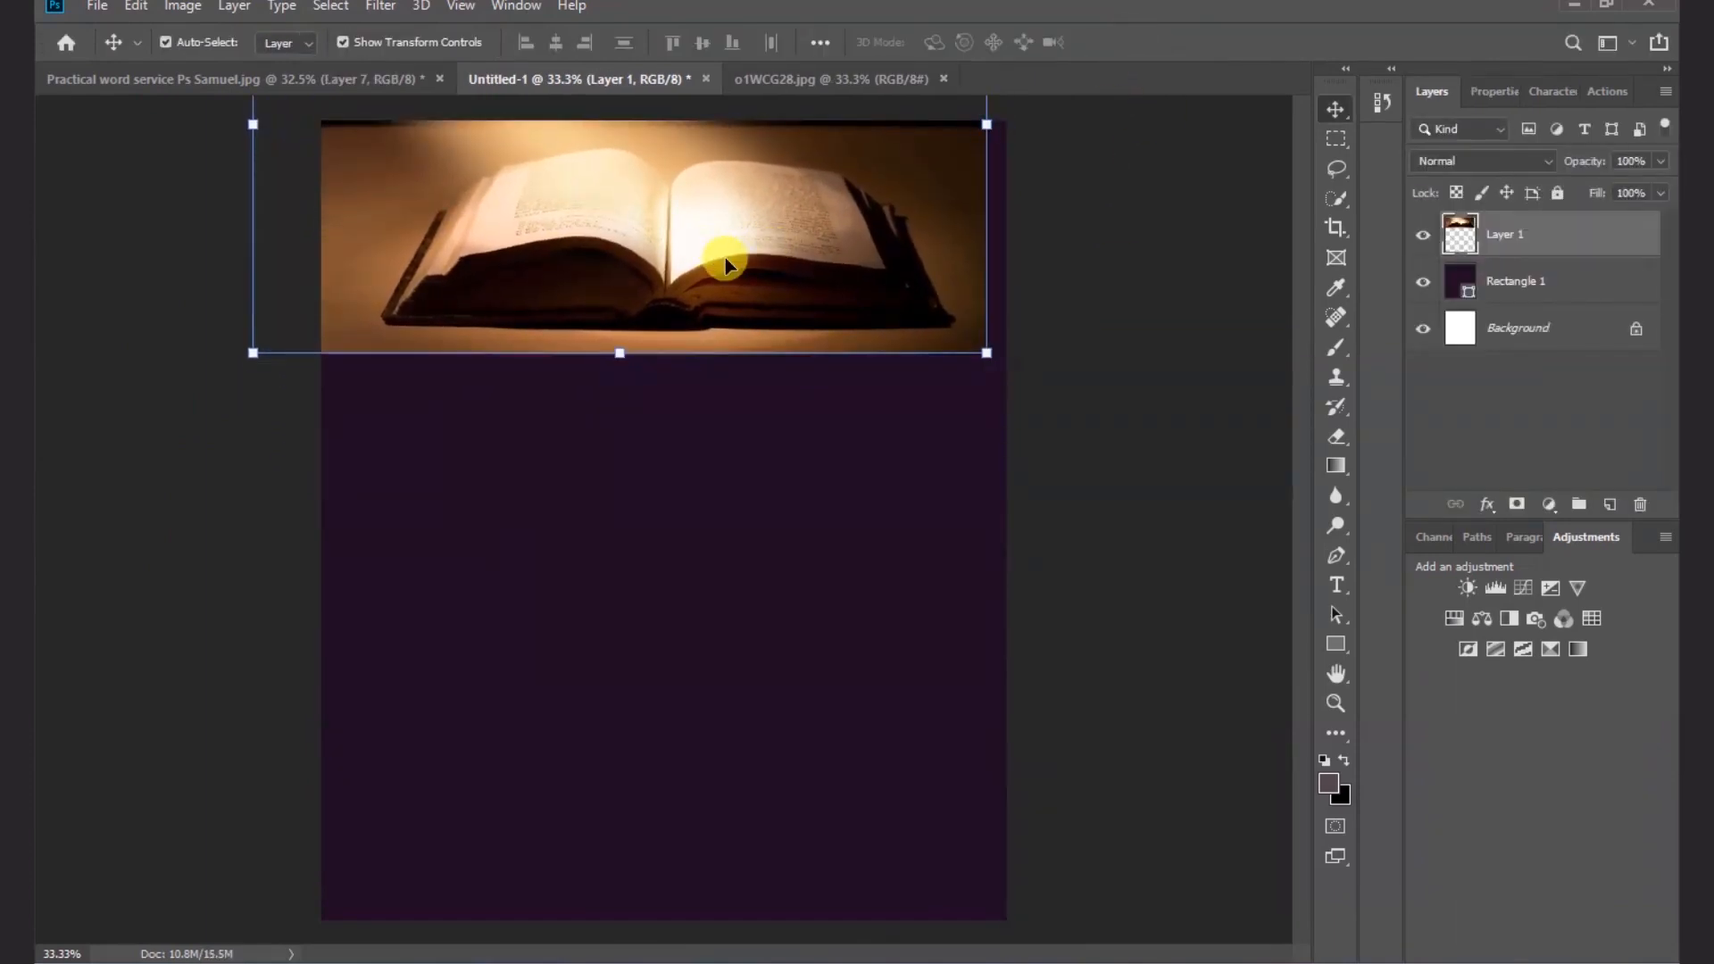
- Nudge the book image slightly upward so its dark upper part moves off the top of the page
key(Up)
key(Up)
key(Up)
key(Up)
key(Up)
key(Up)
key(Up)
key(Up)
key(Up)
key(Up)
key(Up)
key(Up)
key(Up)
key(Up)
key(Up)
key(Up)
key(Up)
key(Up)
key(Up)
key(Up)
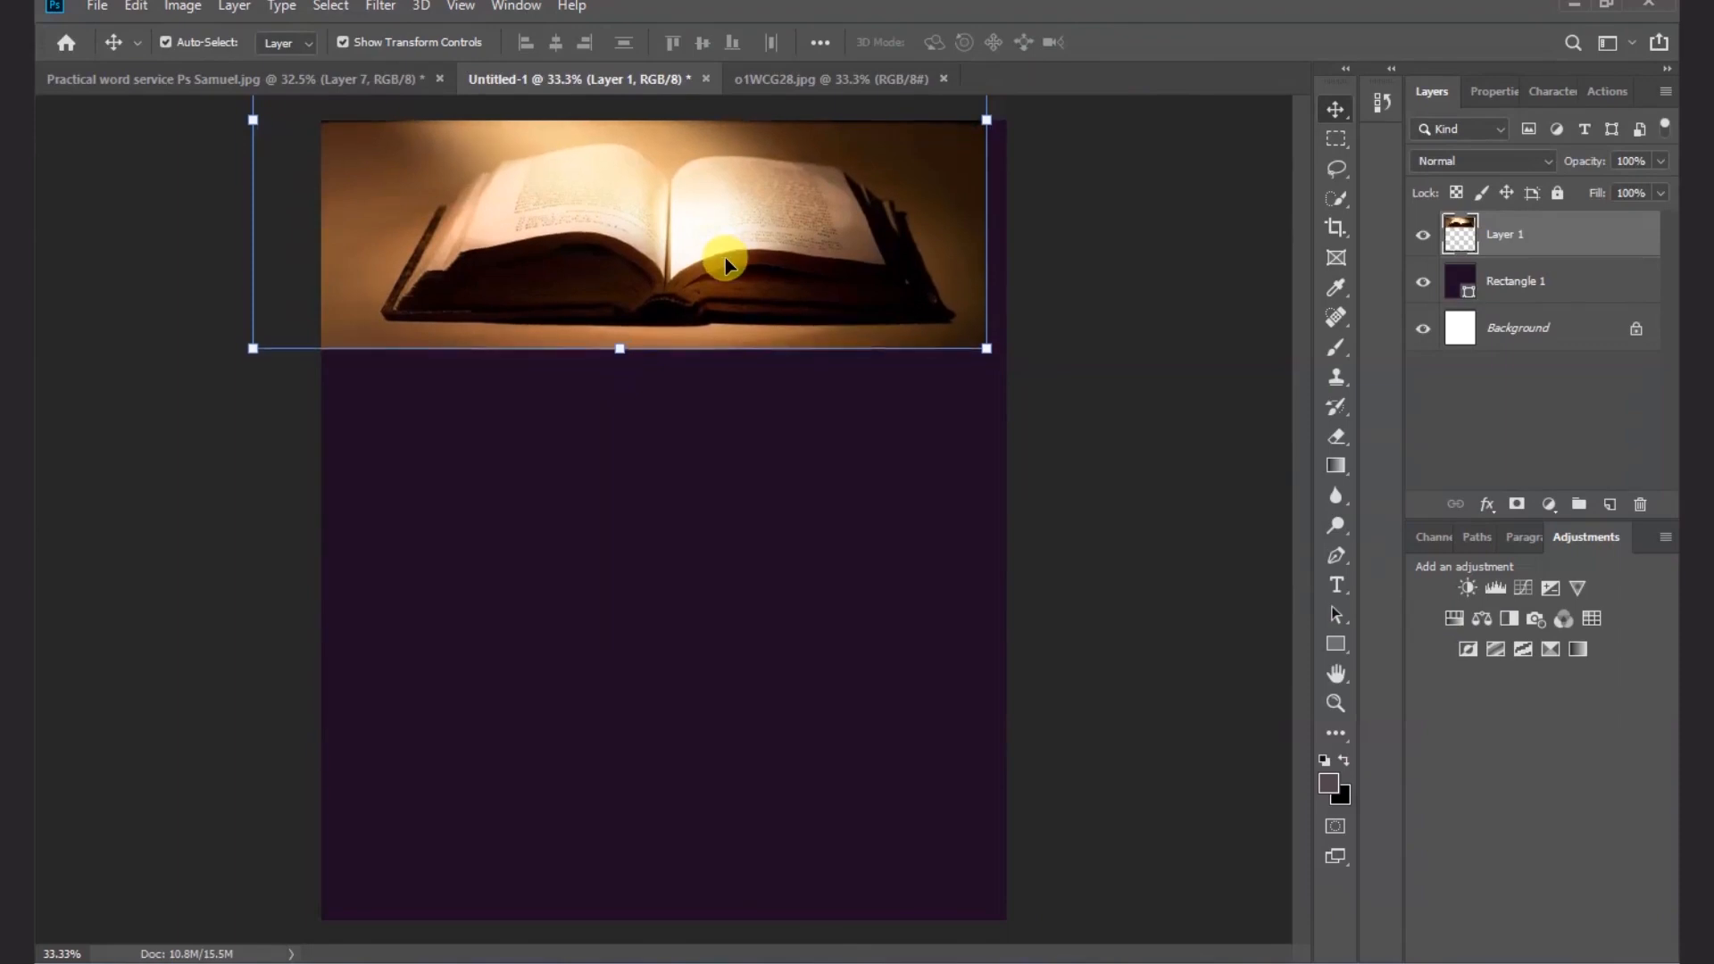
click(1064, 343)
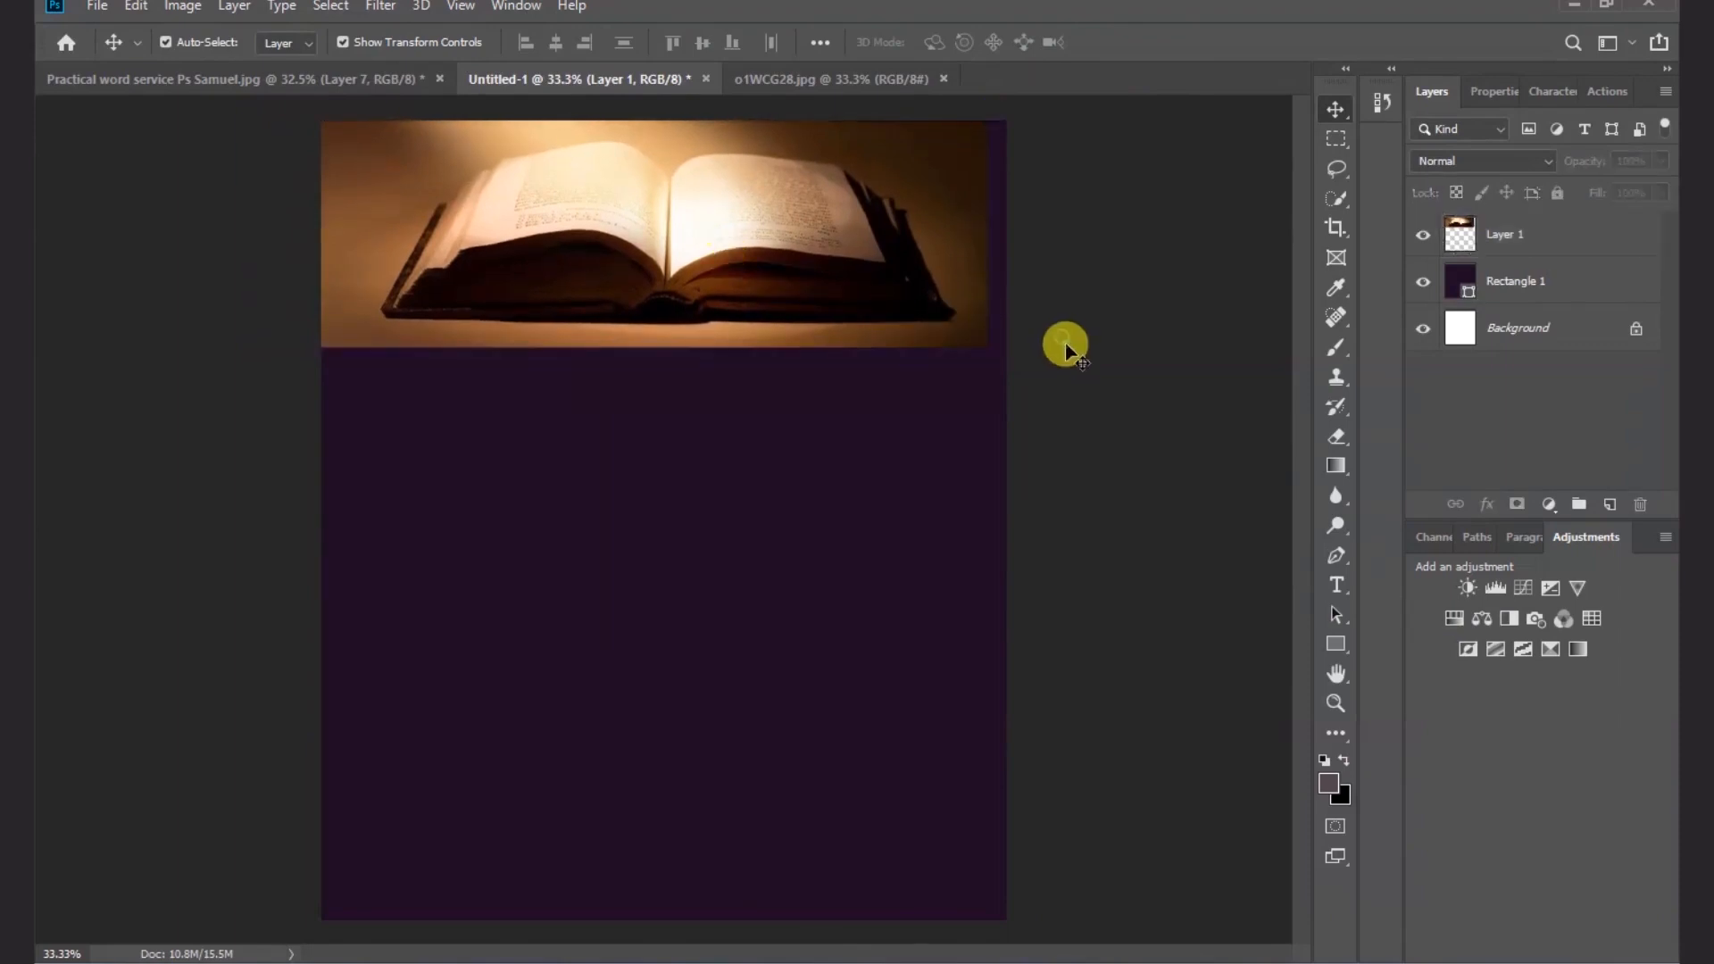
- Set the book image layer's opacity to 35%
click(855, 285)
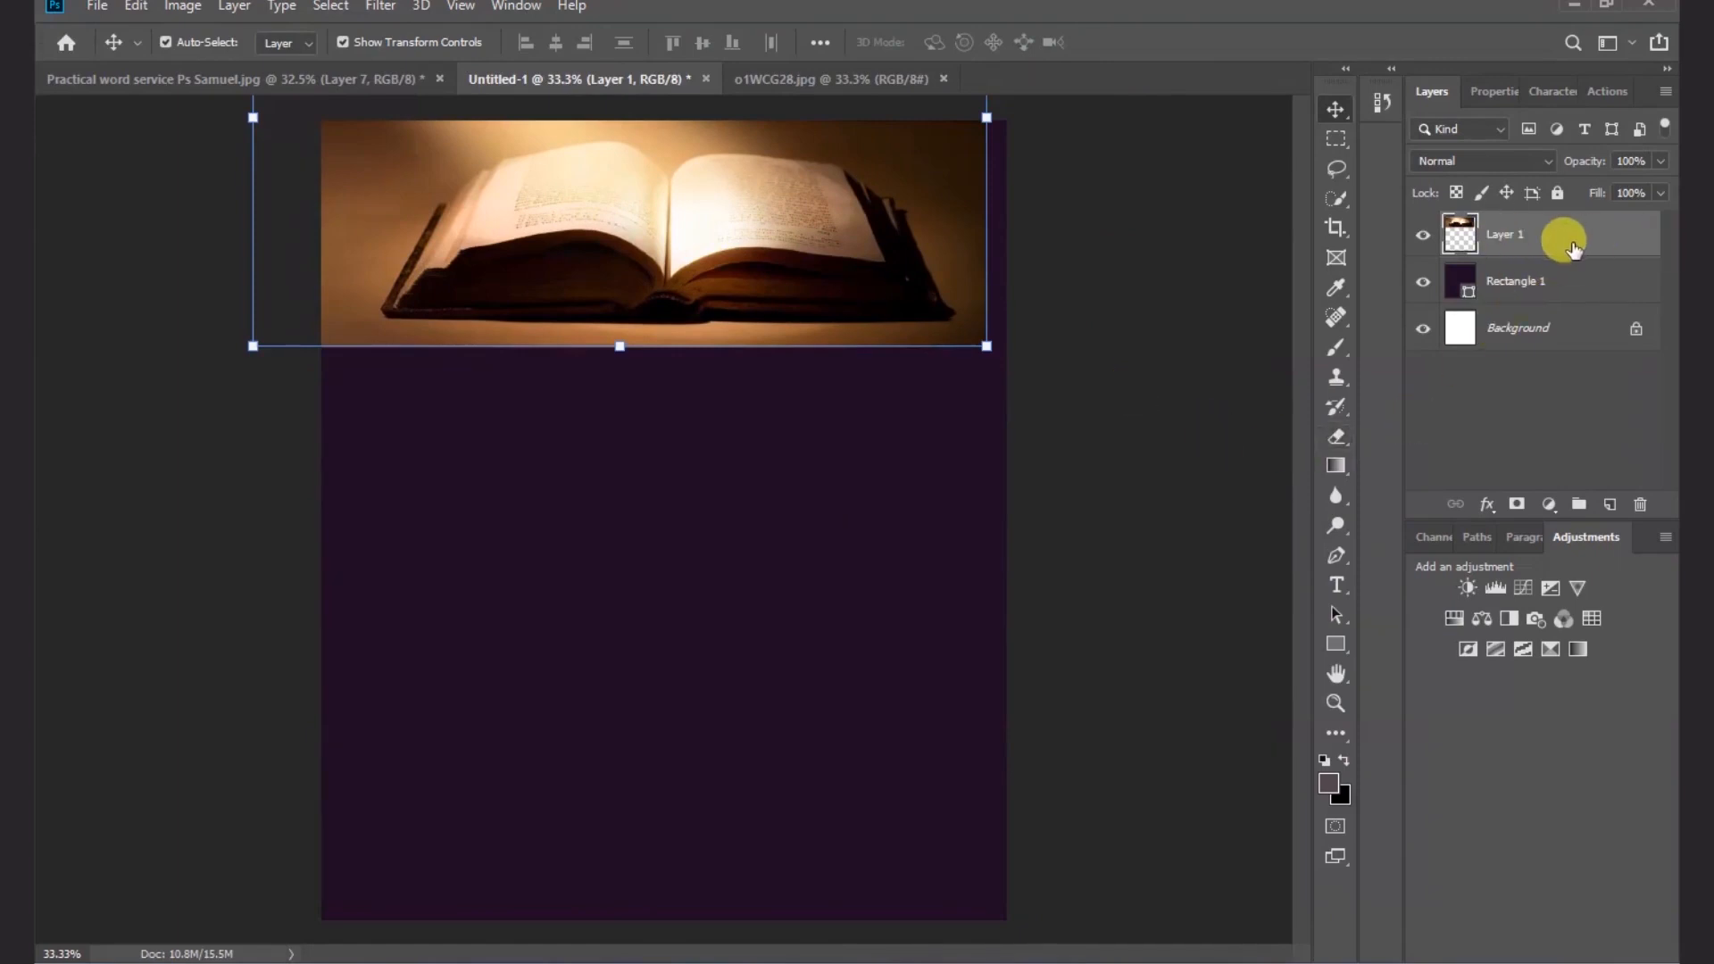
click(1630, 162)
text(35)
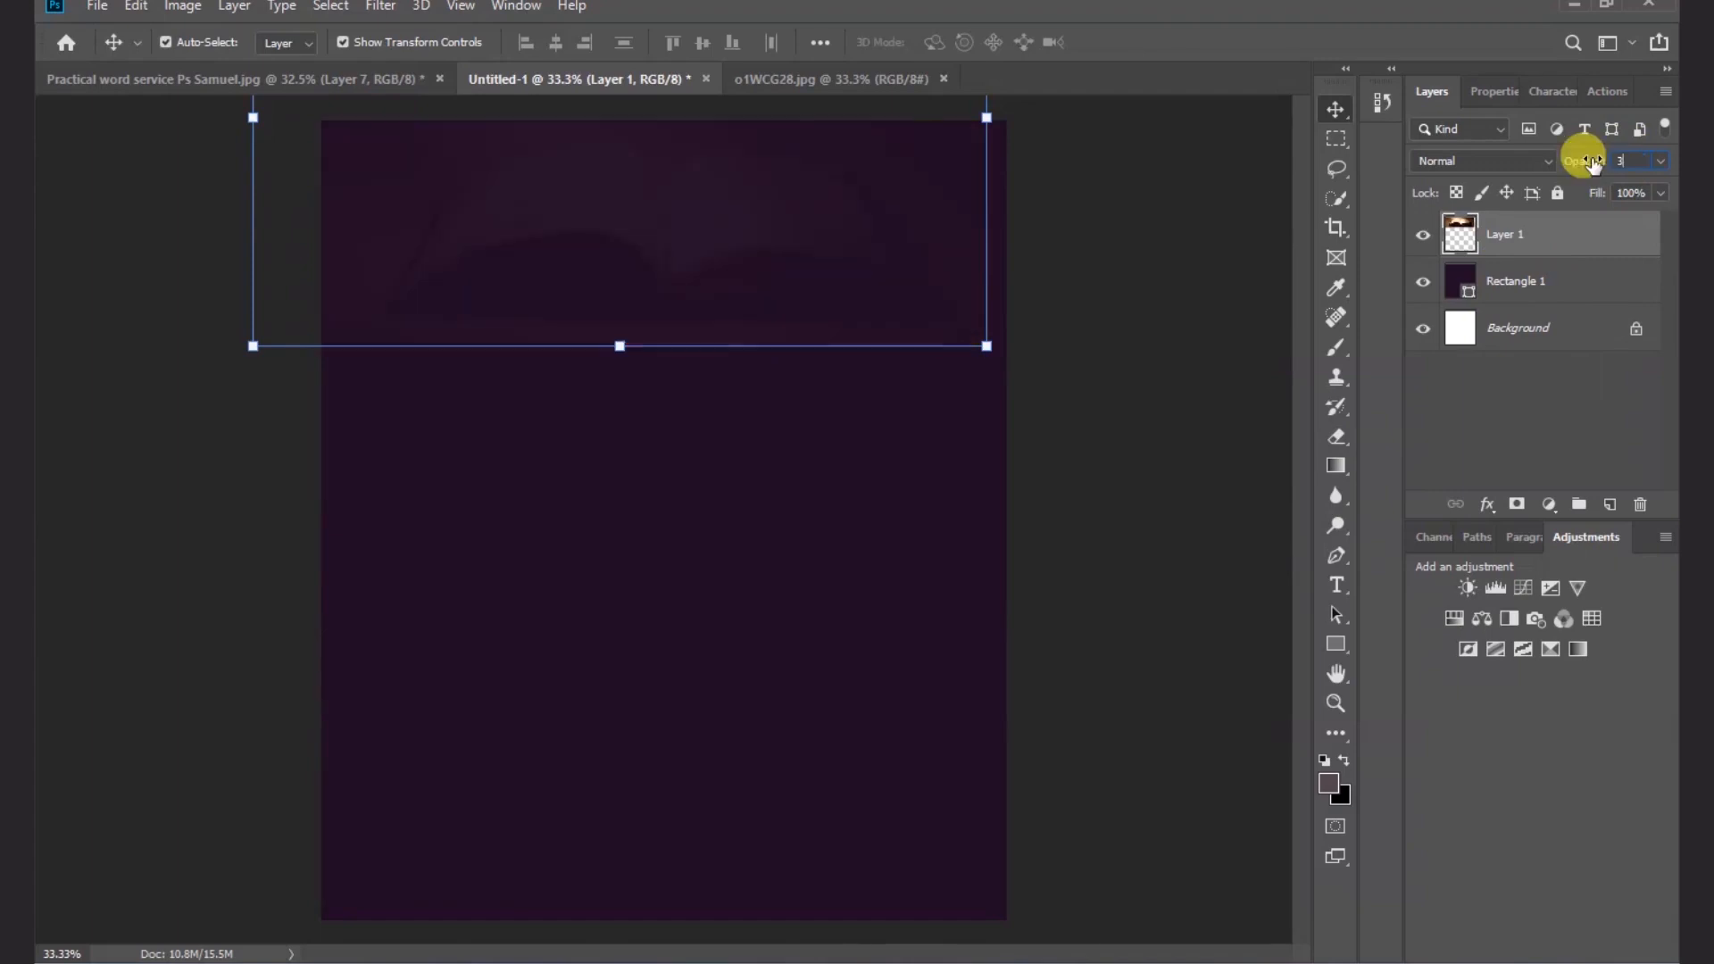
click(1570, 410)
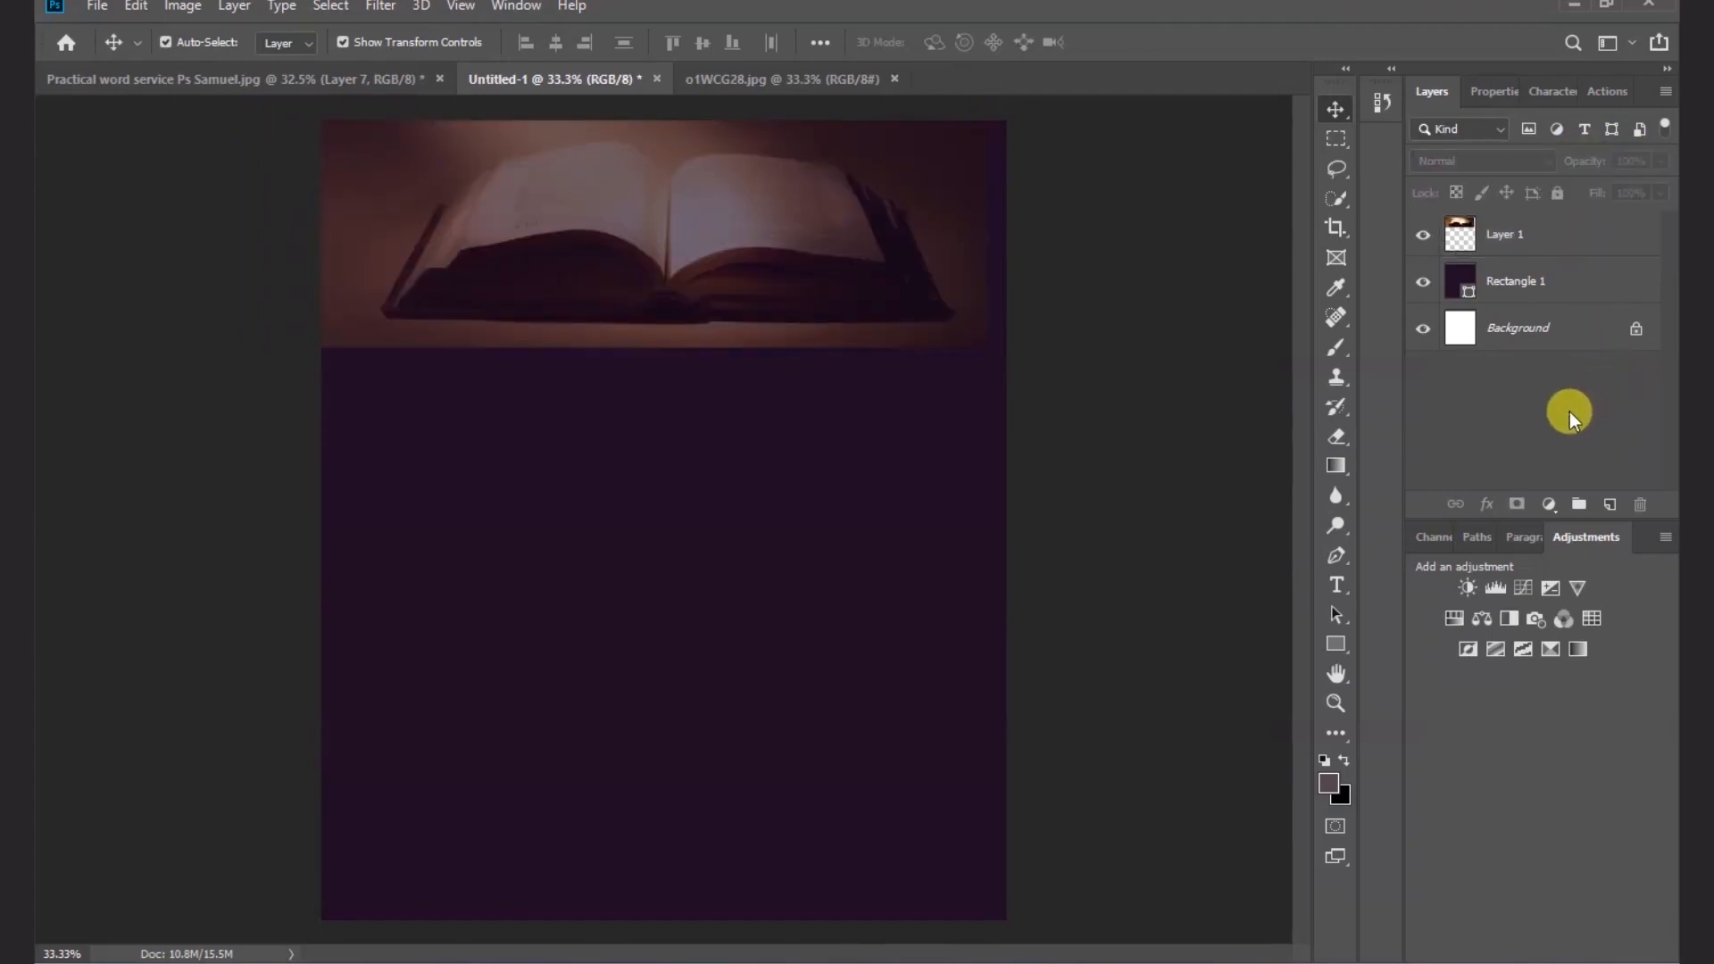
- Add a layer mask to the book image layer
click(802, 255)
key(ctrl+0)
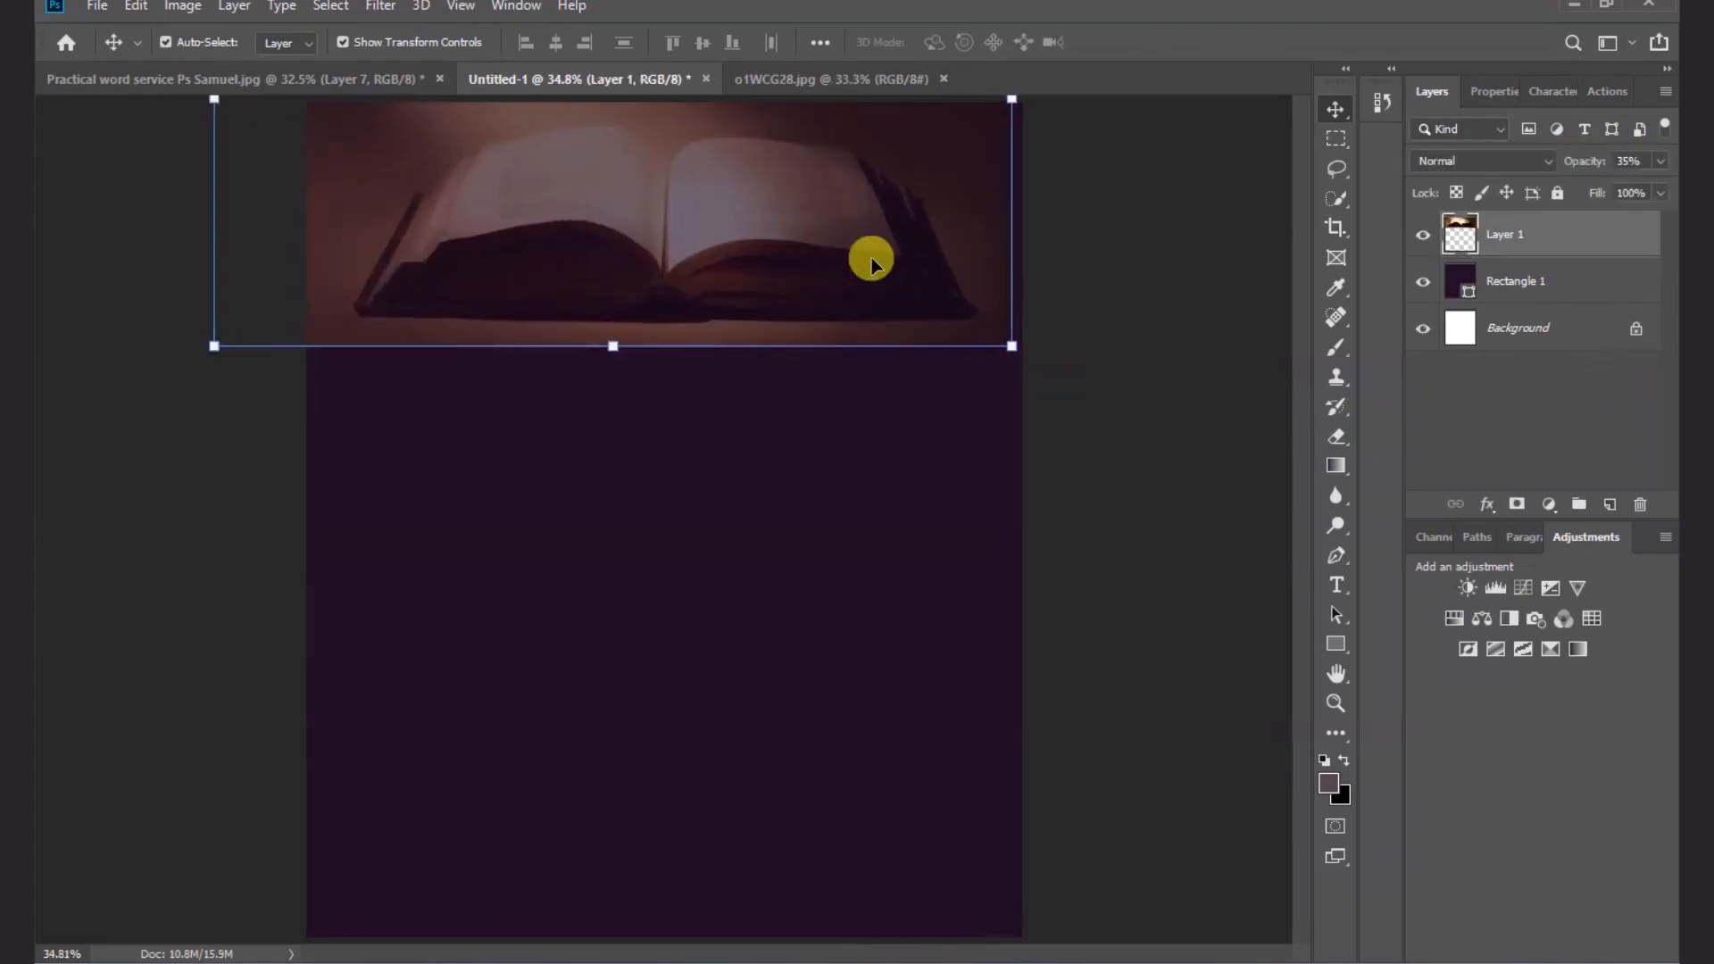
click(1553, 237)
click(1517, 505)
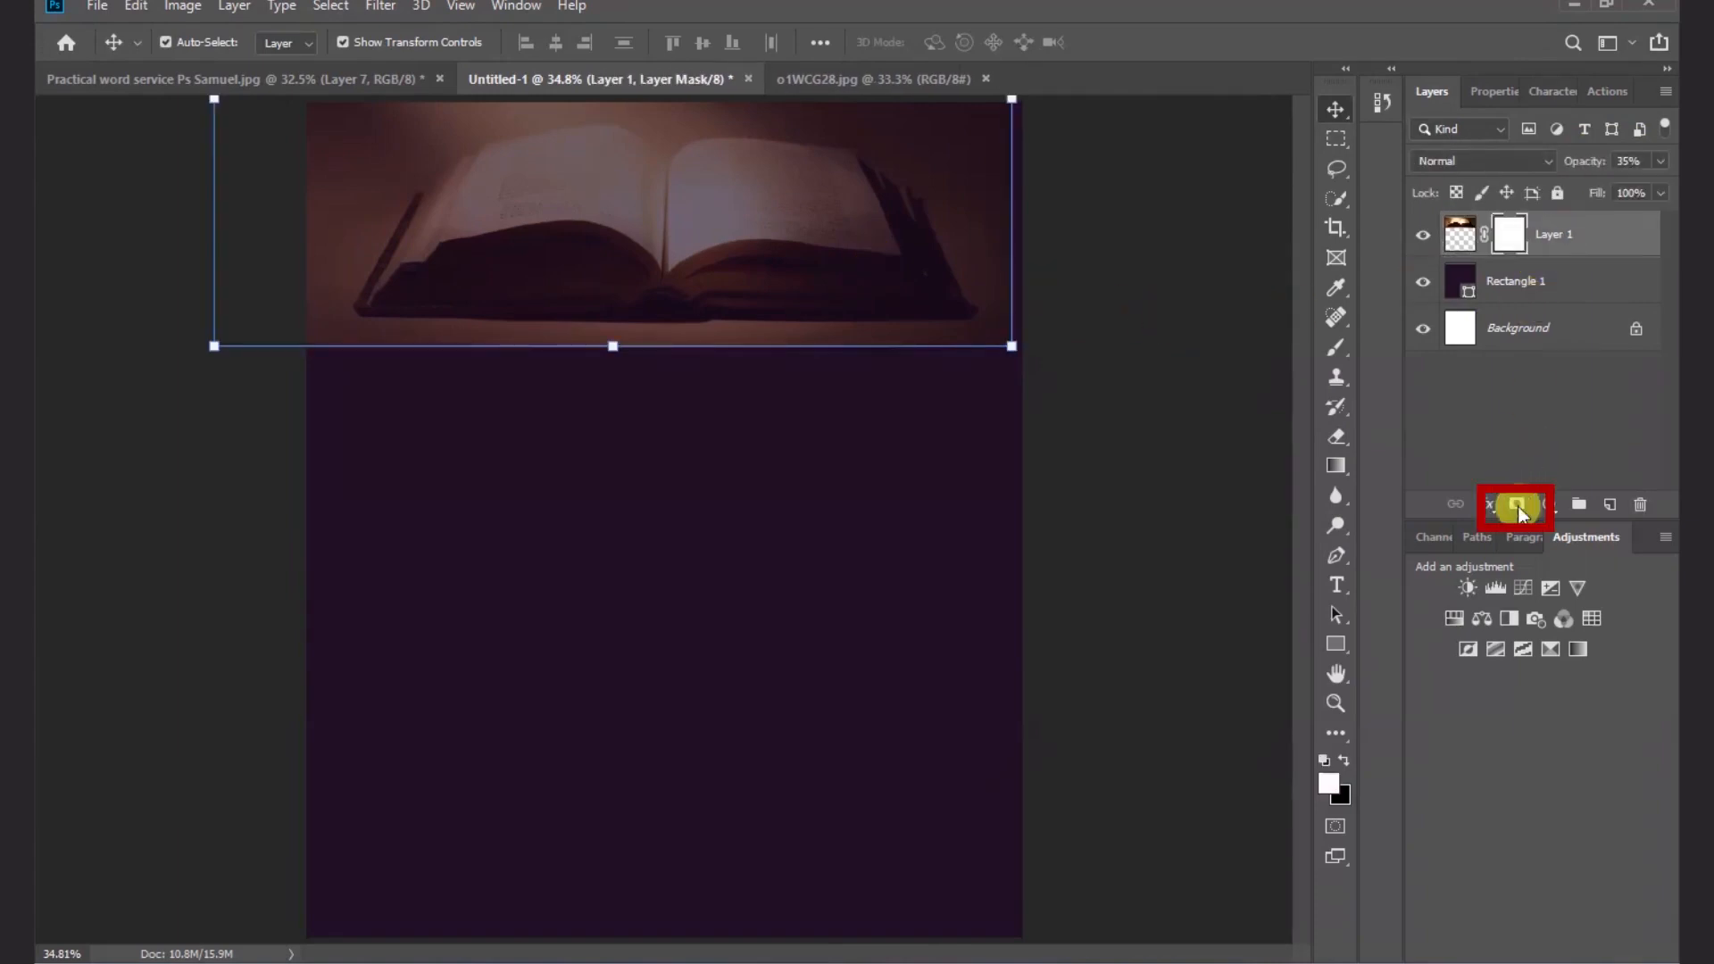
- Choose the Eraser tool and set its brush hardness to 0%
click(1336, 436)
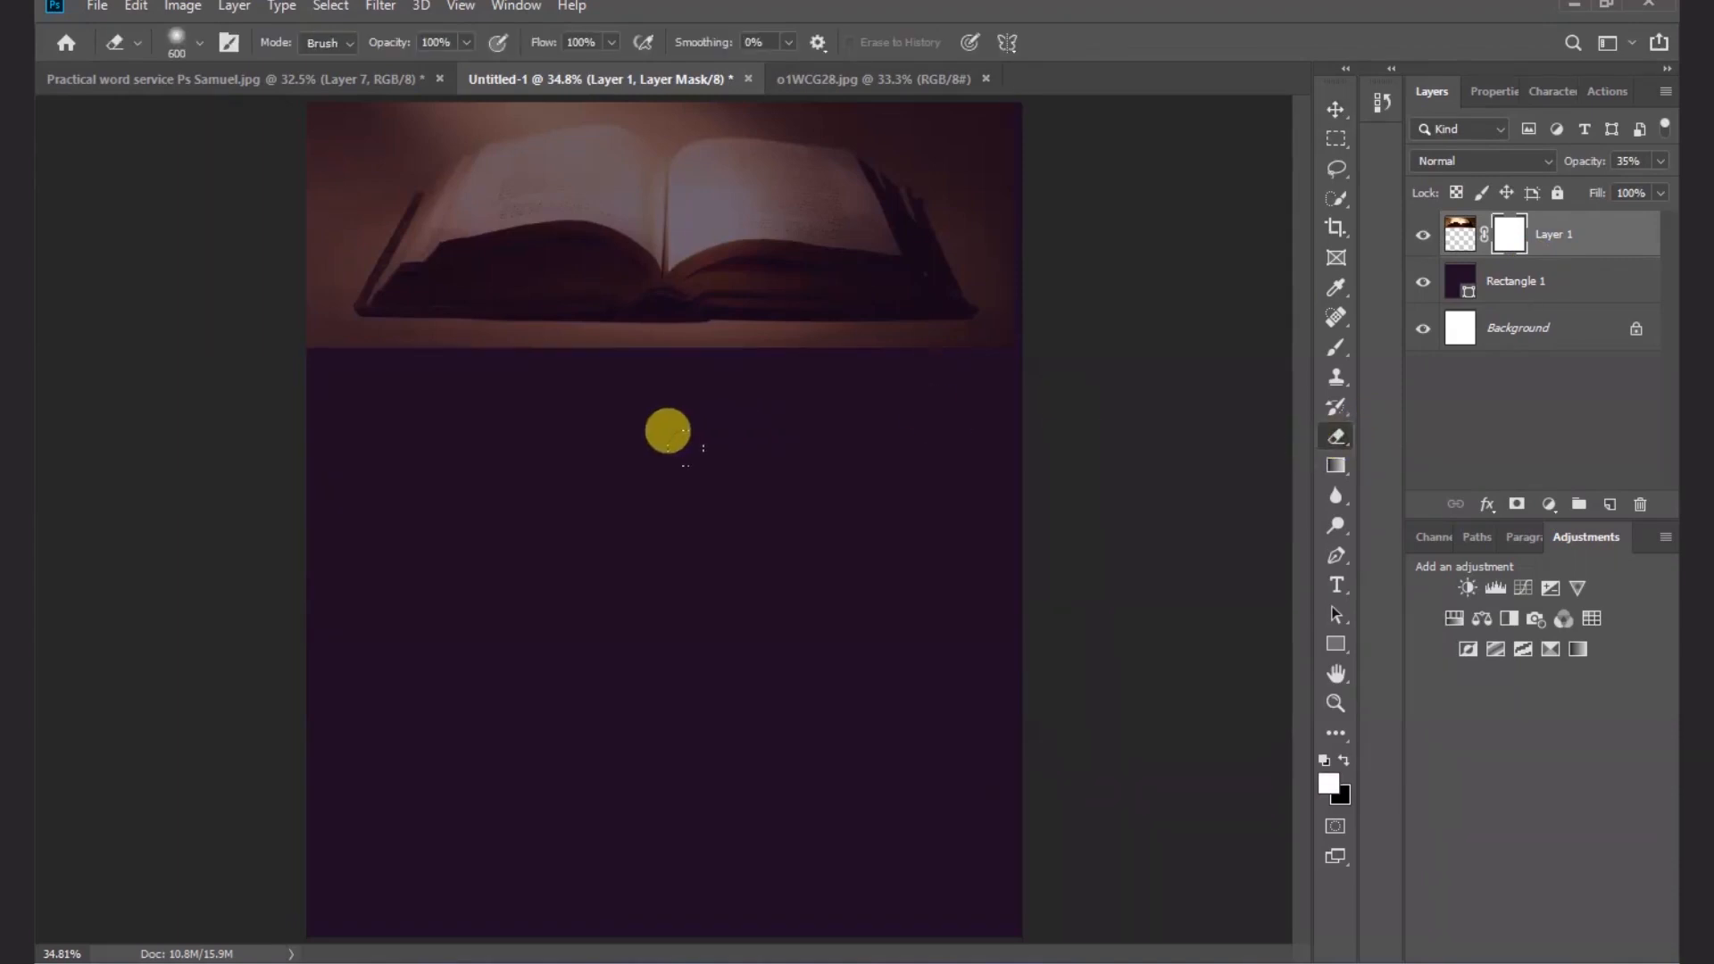
right_click(759, 519)
mouse_move(886, 634)
mouse_down()
mouse_move(908, 636)
mouse_move(881, 634)
mouse_up()
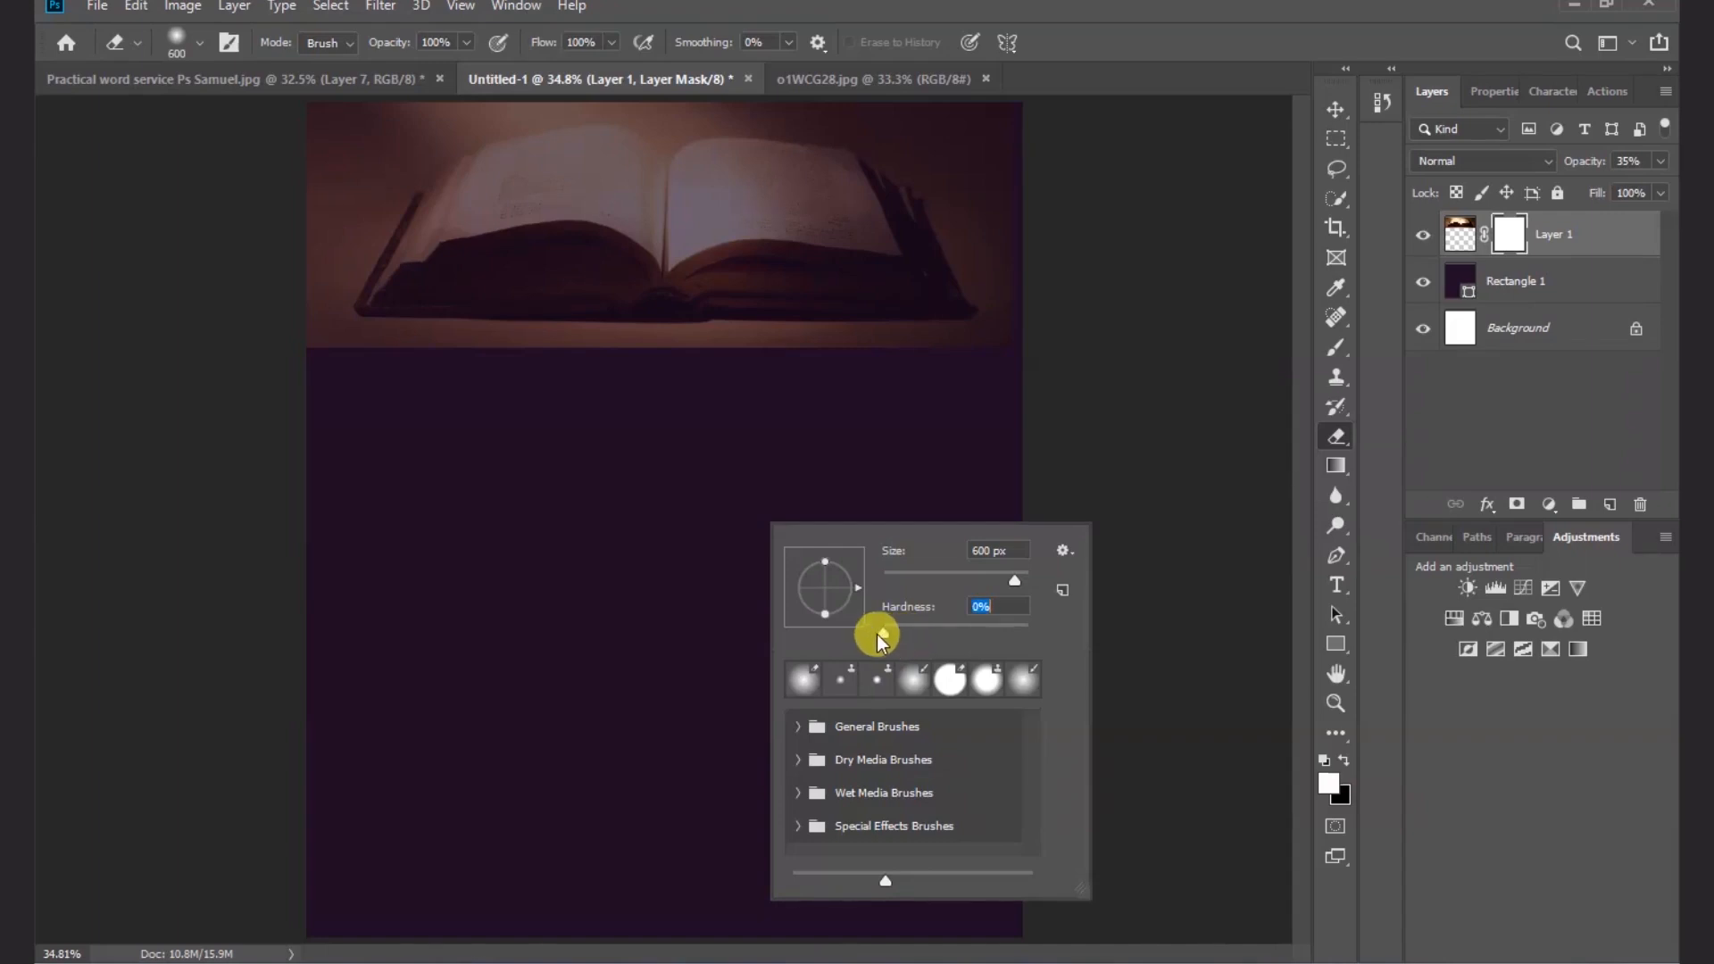
click(1061, 309)
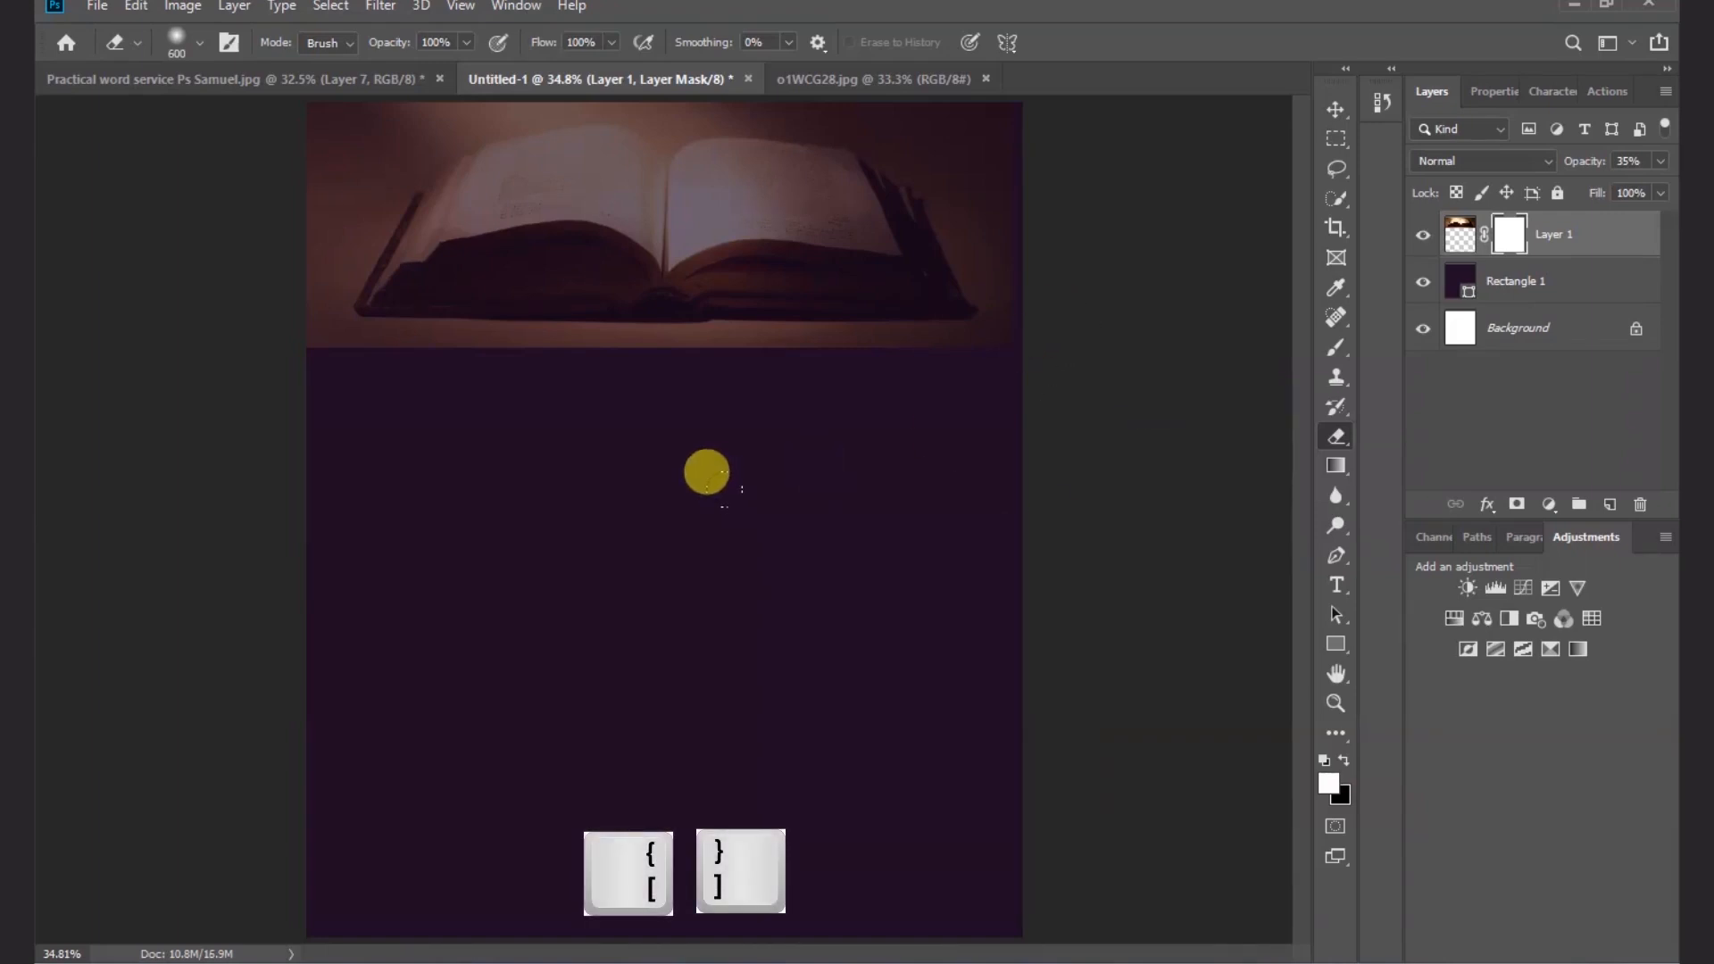
- Adjust the eraser brush size to 300 px
key(bracketleft)
key(bracketleft)
key(bracketleft)
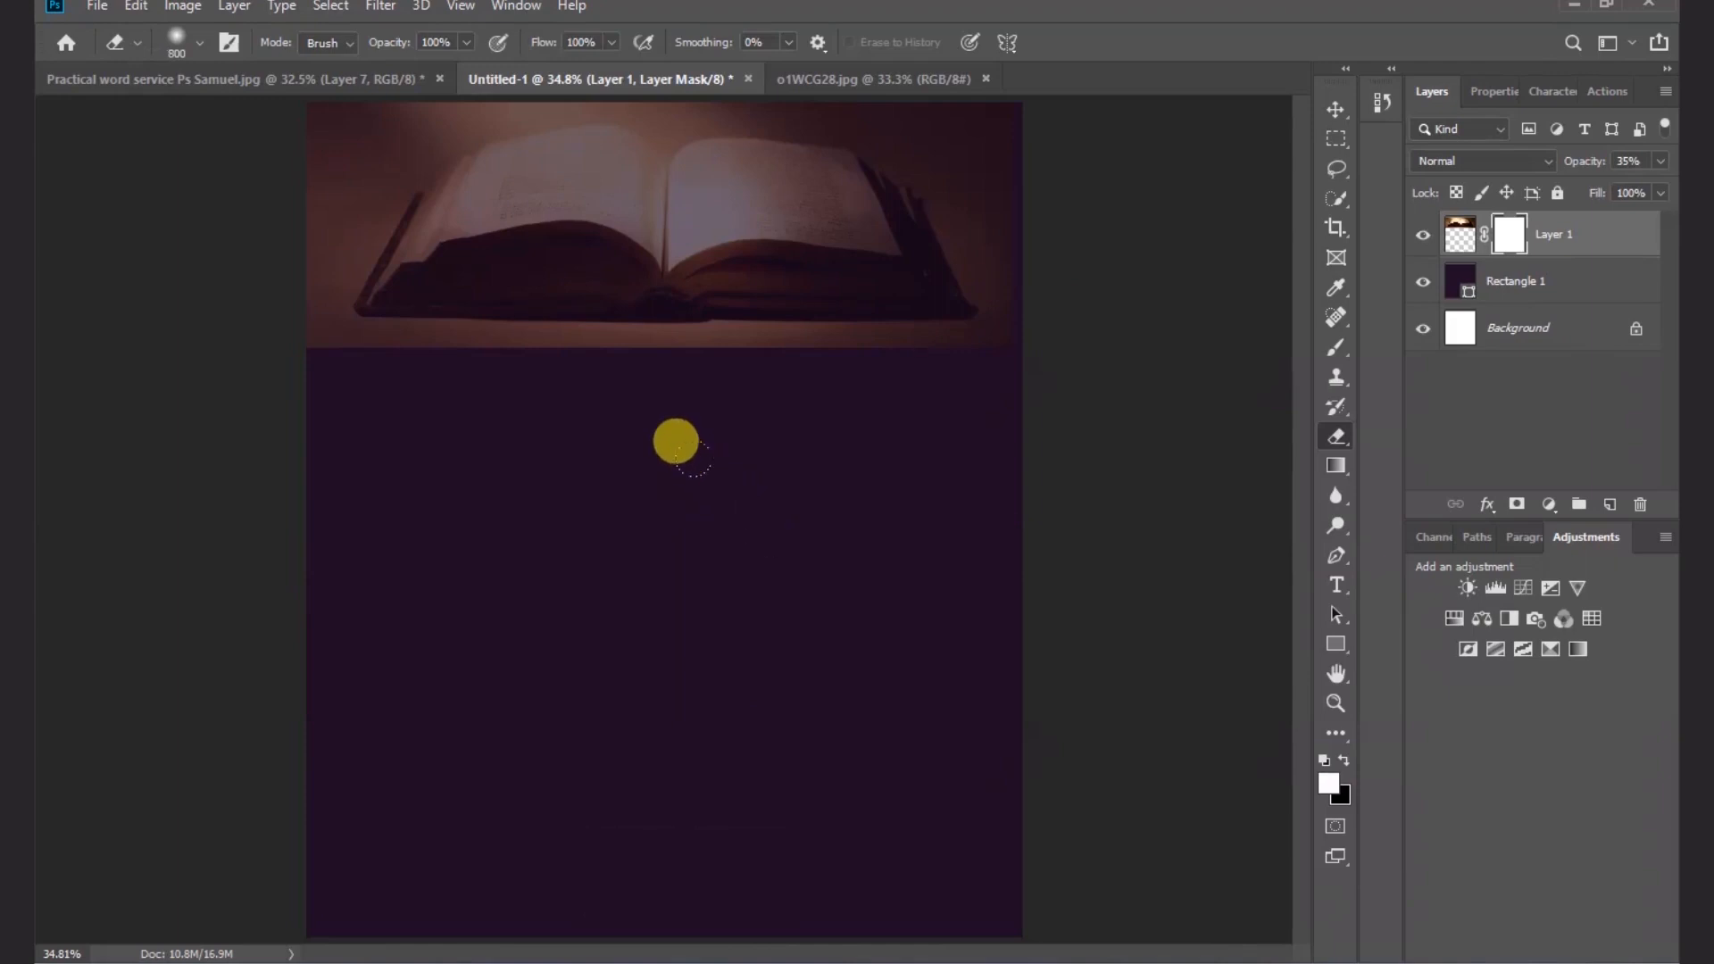
key(bracketright)
key(bracketright)
key(bracketright)
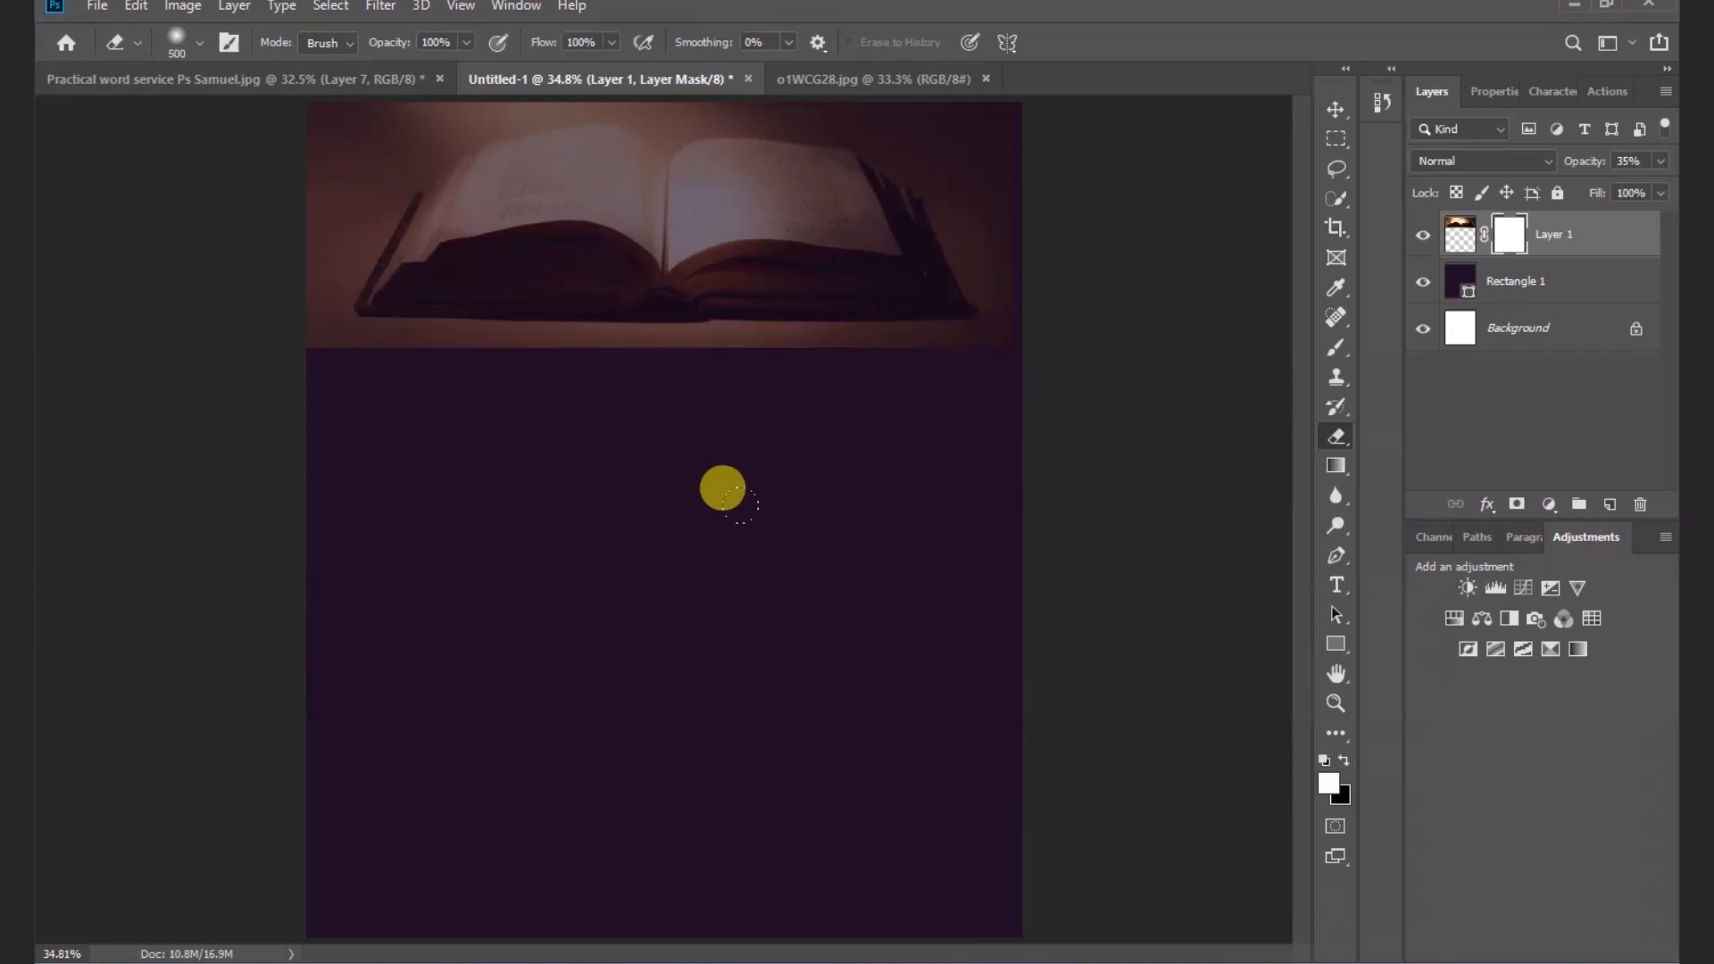
key(bracketleft)
key(bracketleft)
key(bracketleft)
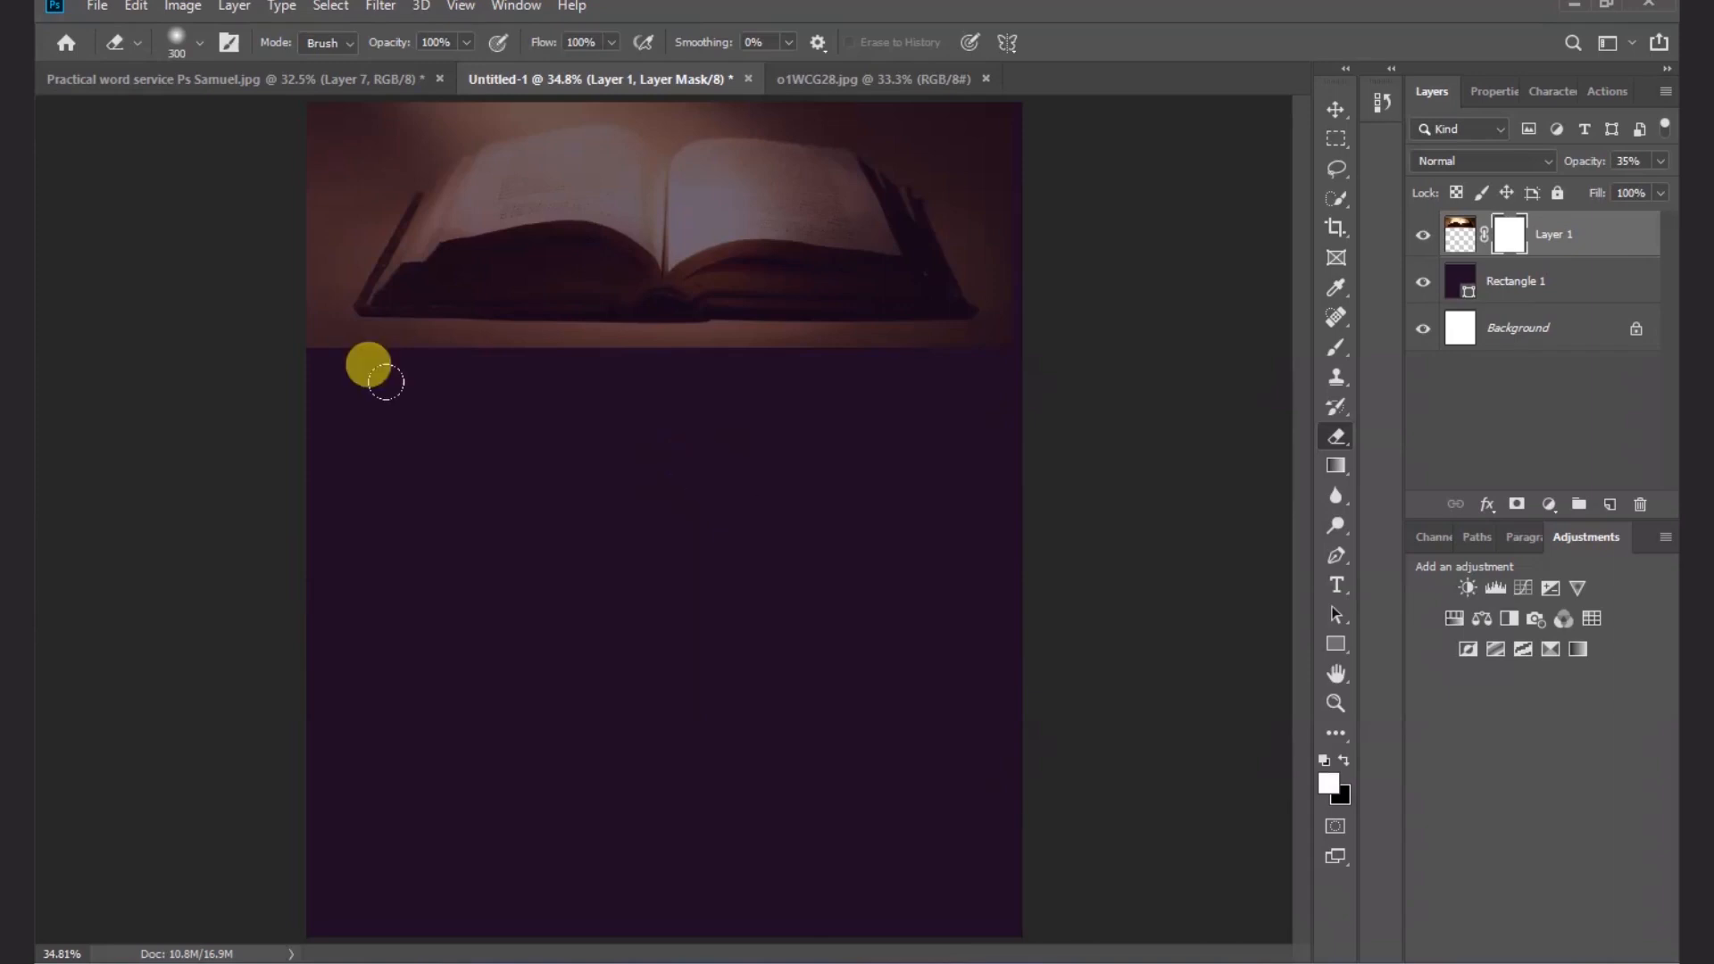
- Enlarge the eraser to 400 px and softly fade the book image's bottom and right edges on the layer mask
key(bracketright)
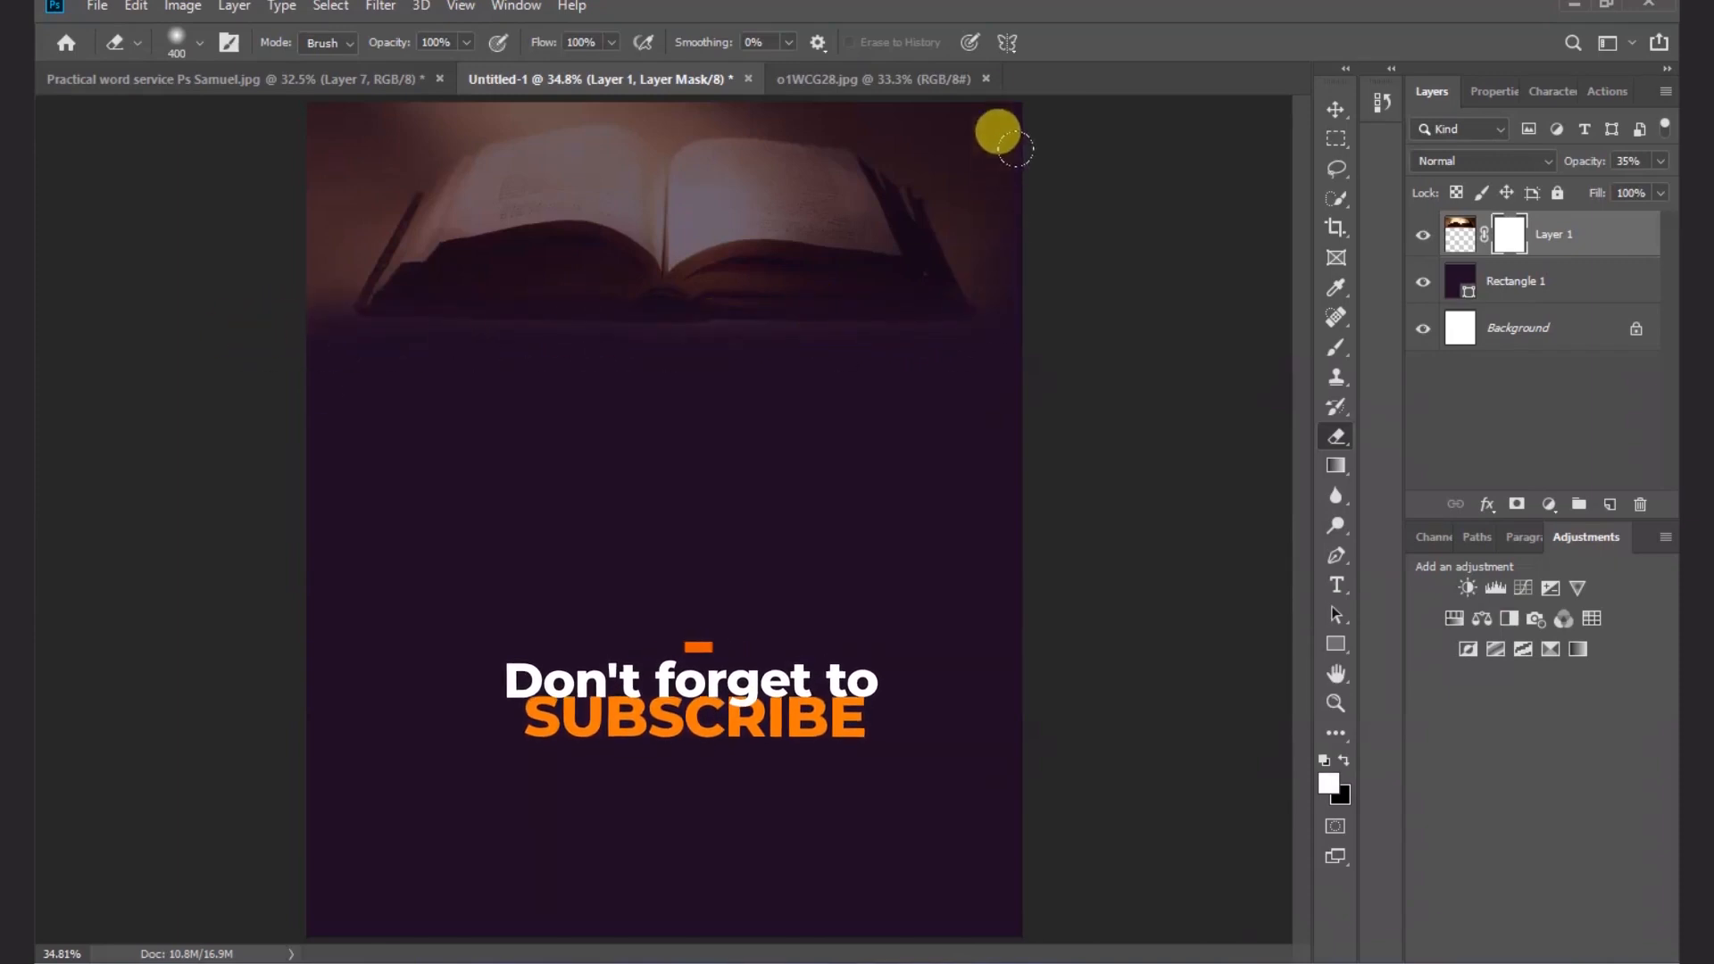
drag(1021, 172, 1003, 288)
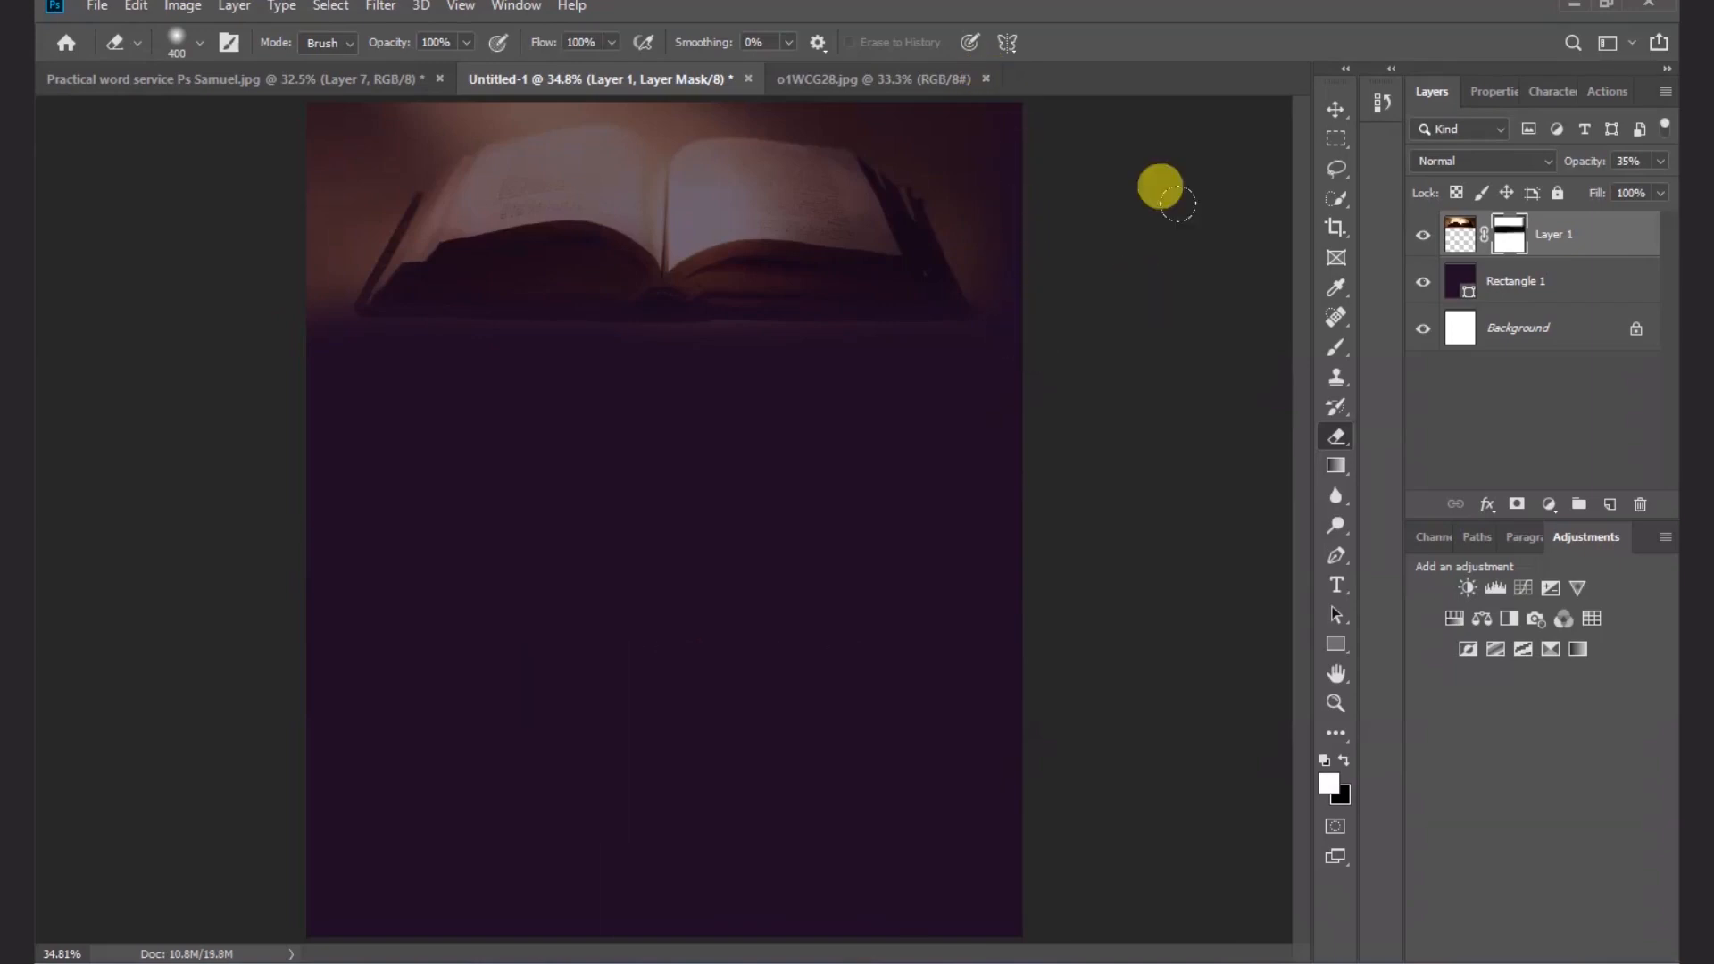
click(1336, 107)
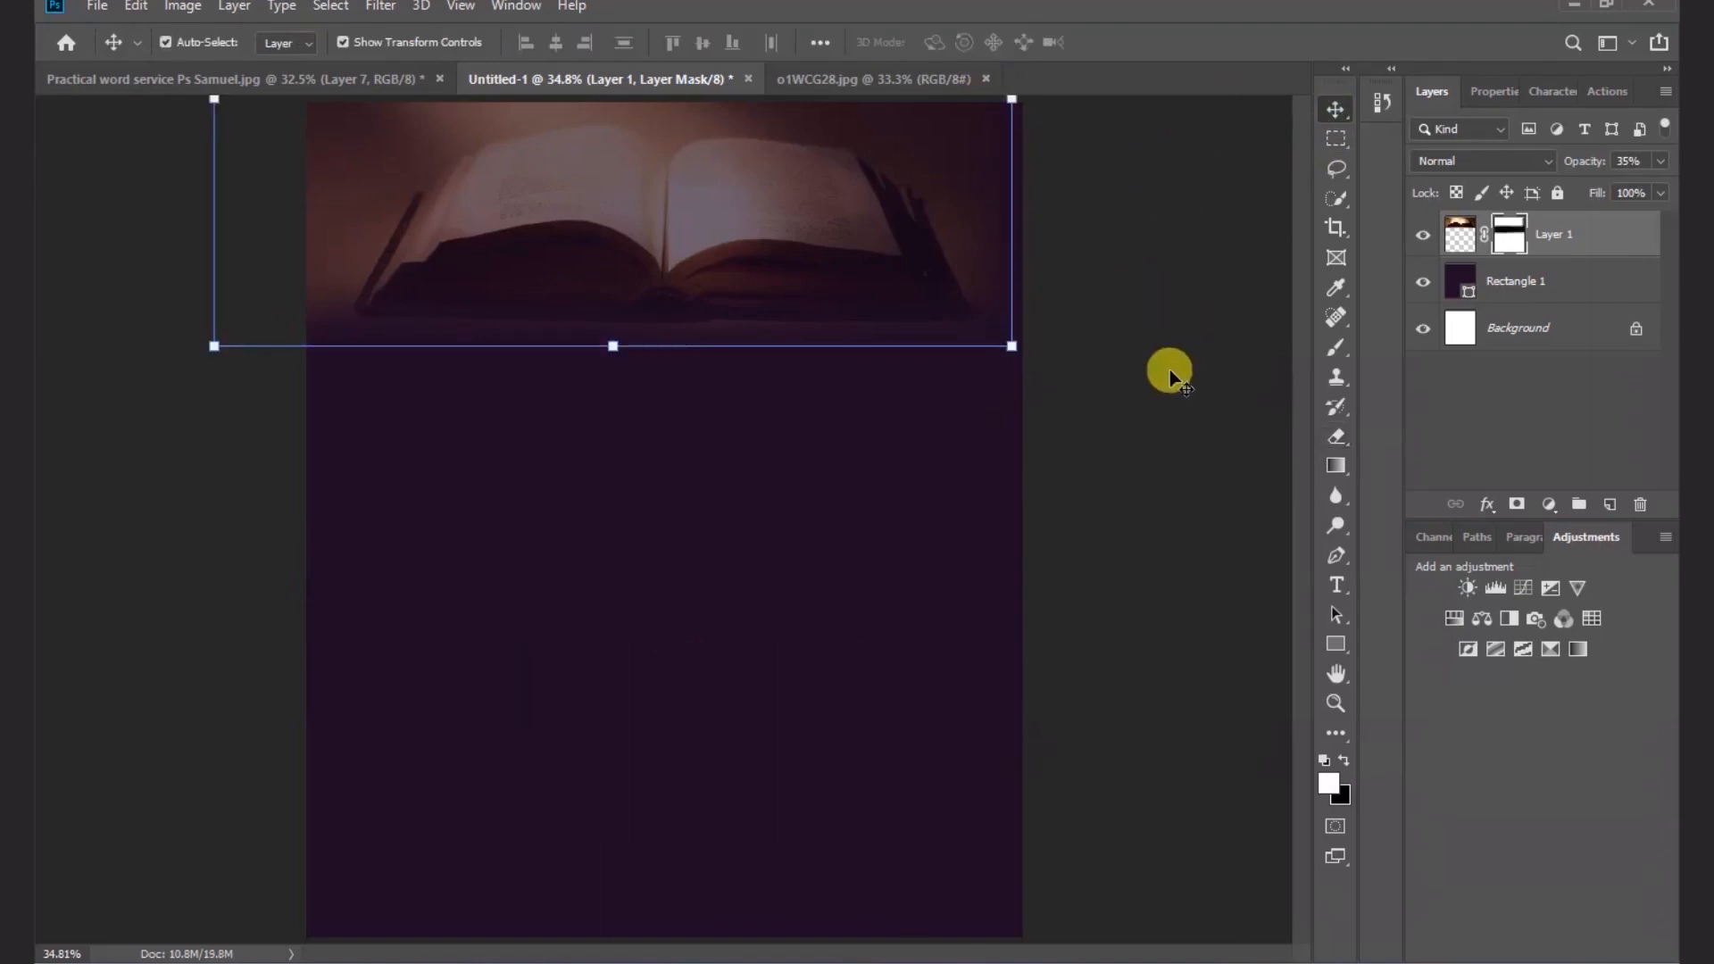
click(1169, 369)
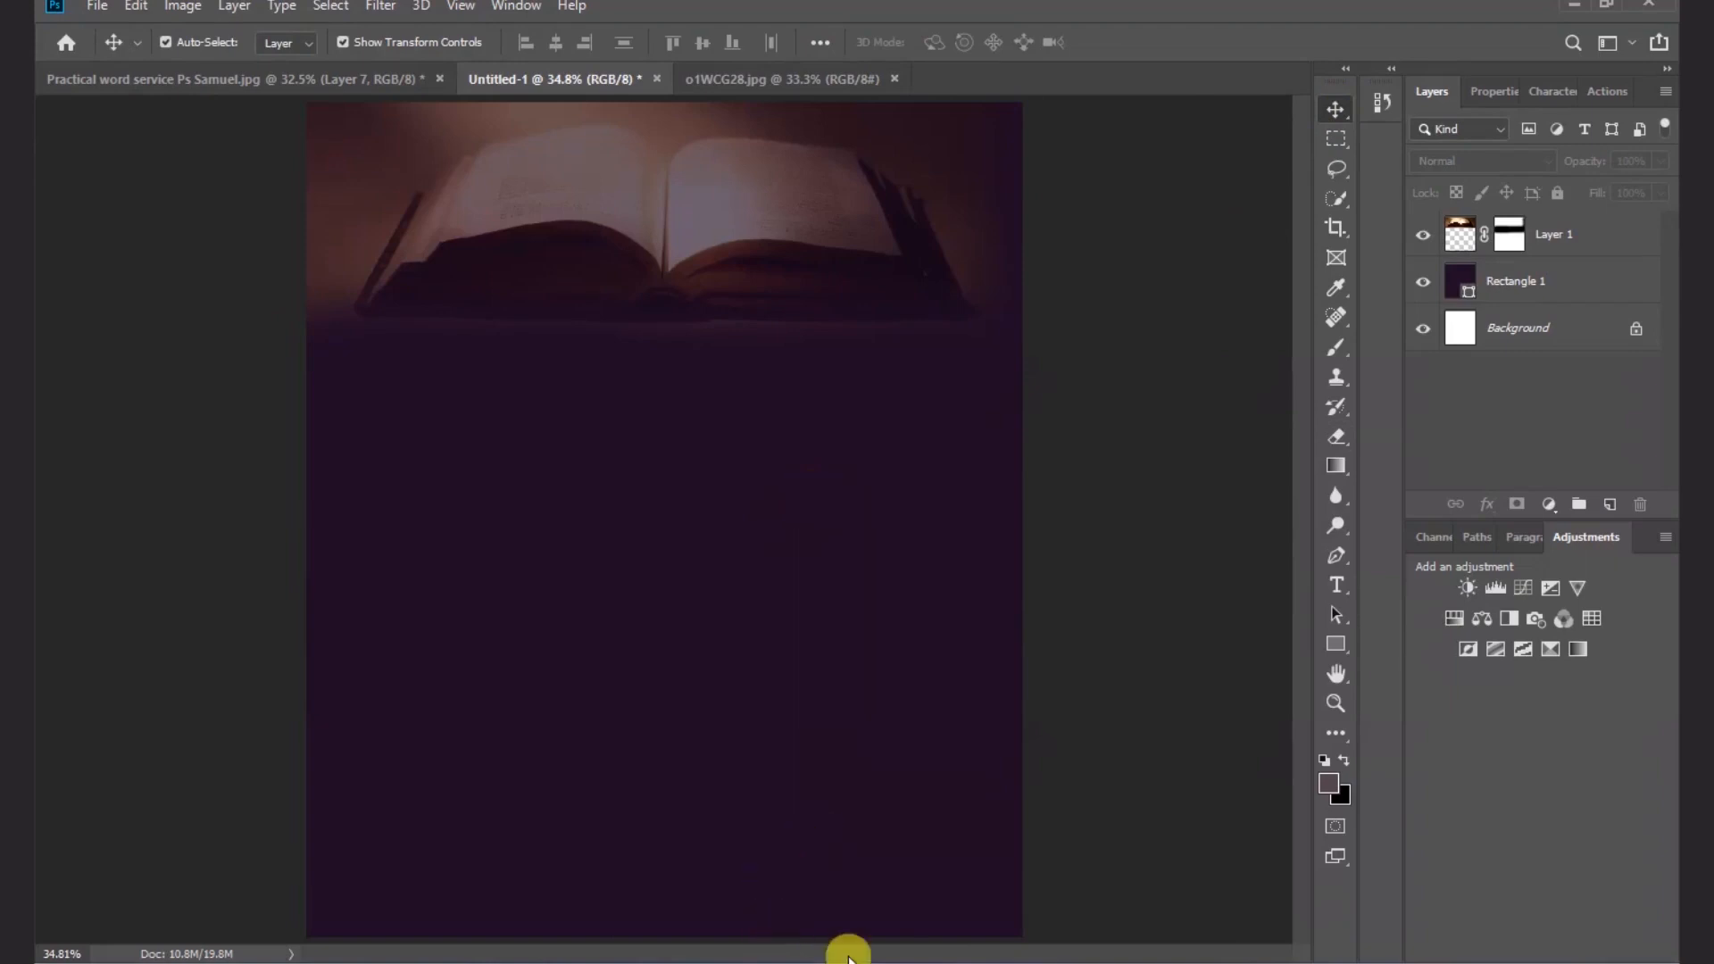
- Open the coreect PNG portrait from the New folder and bring it into the Untitled-1 document
key(alt+Tab)
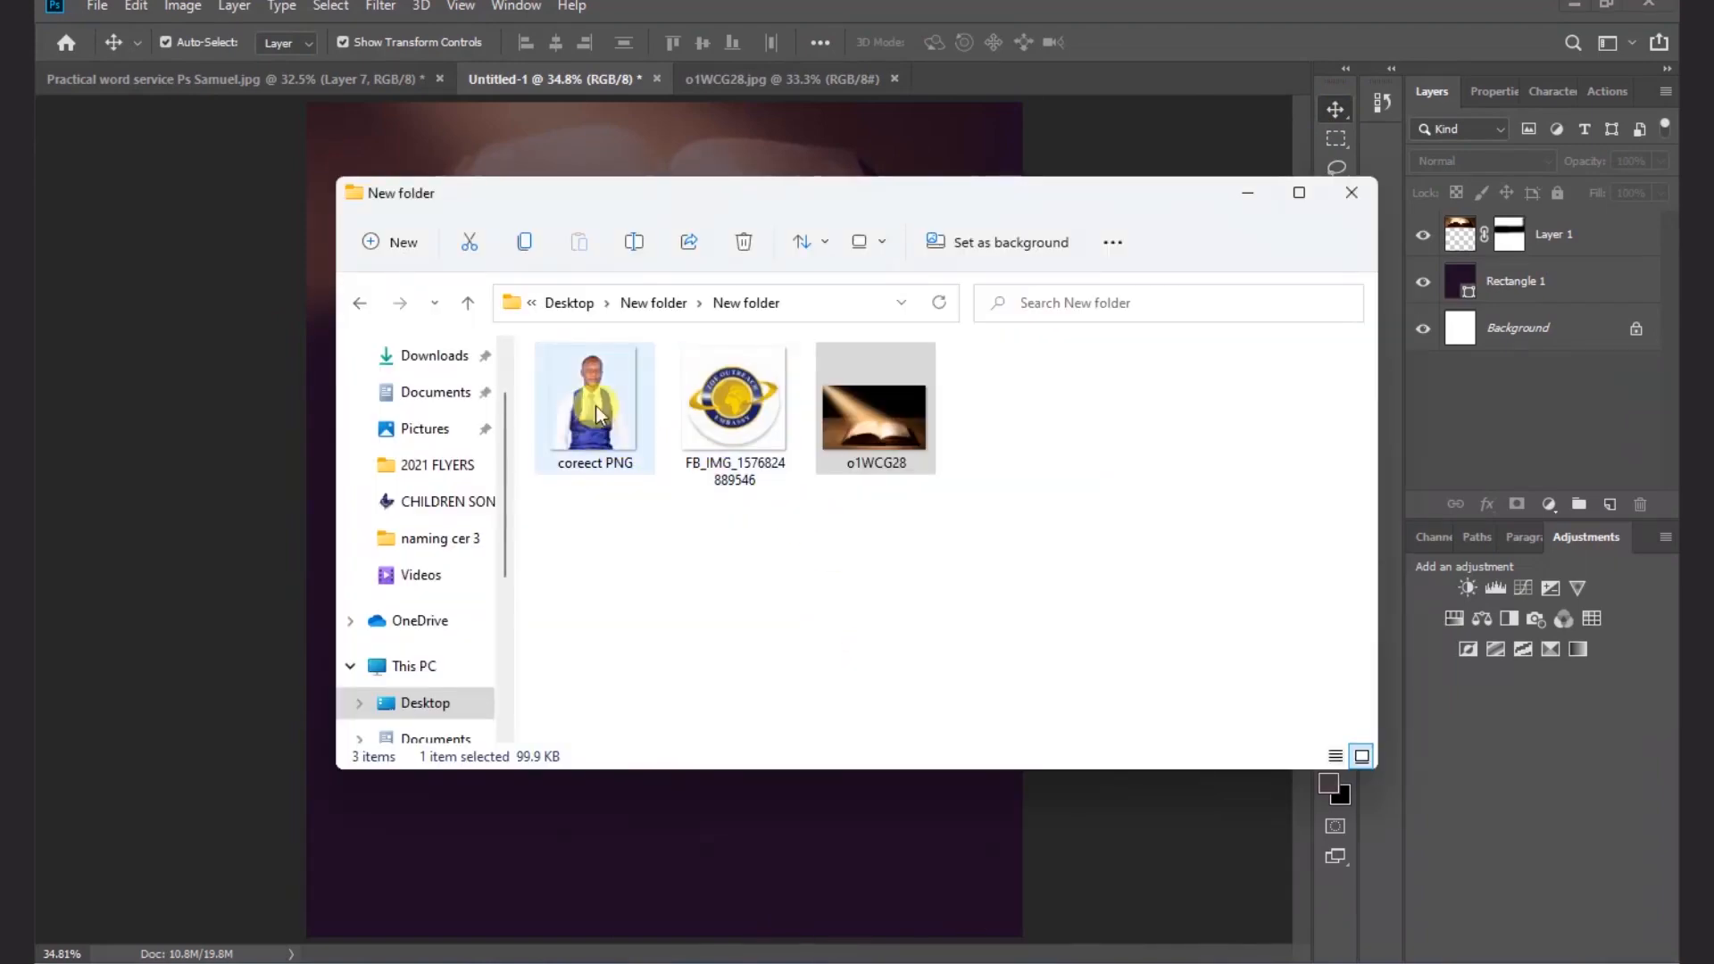
drag(596, 405, 985, 70)
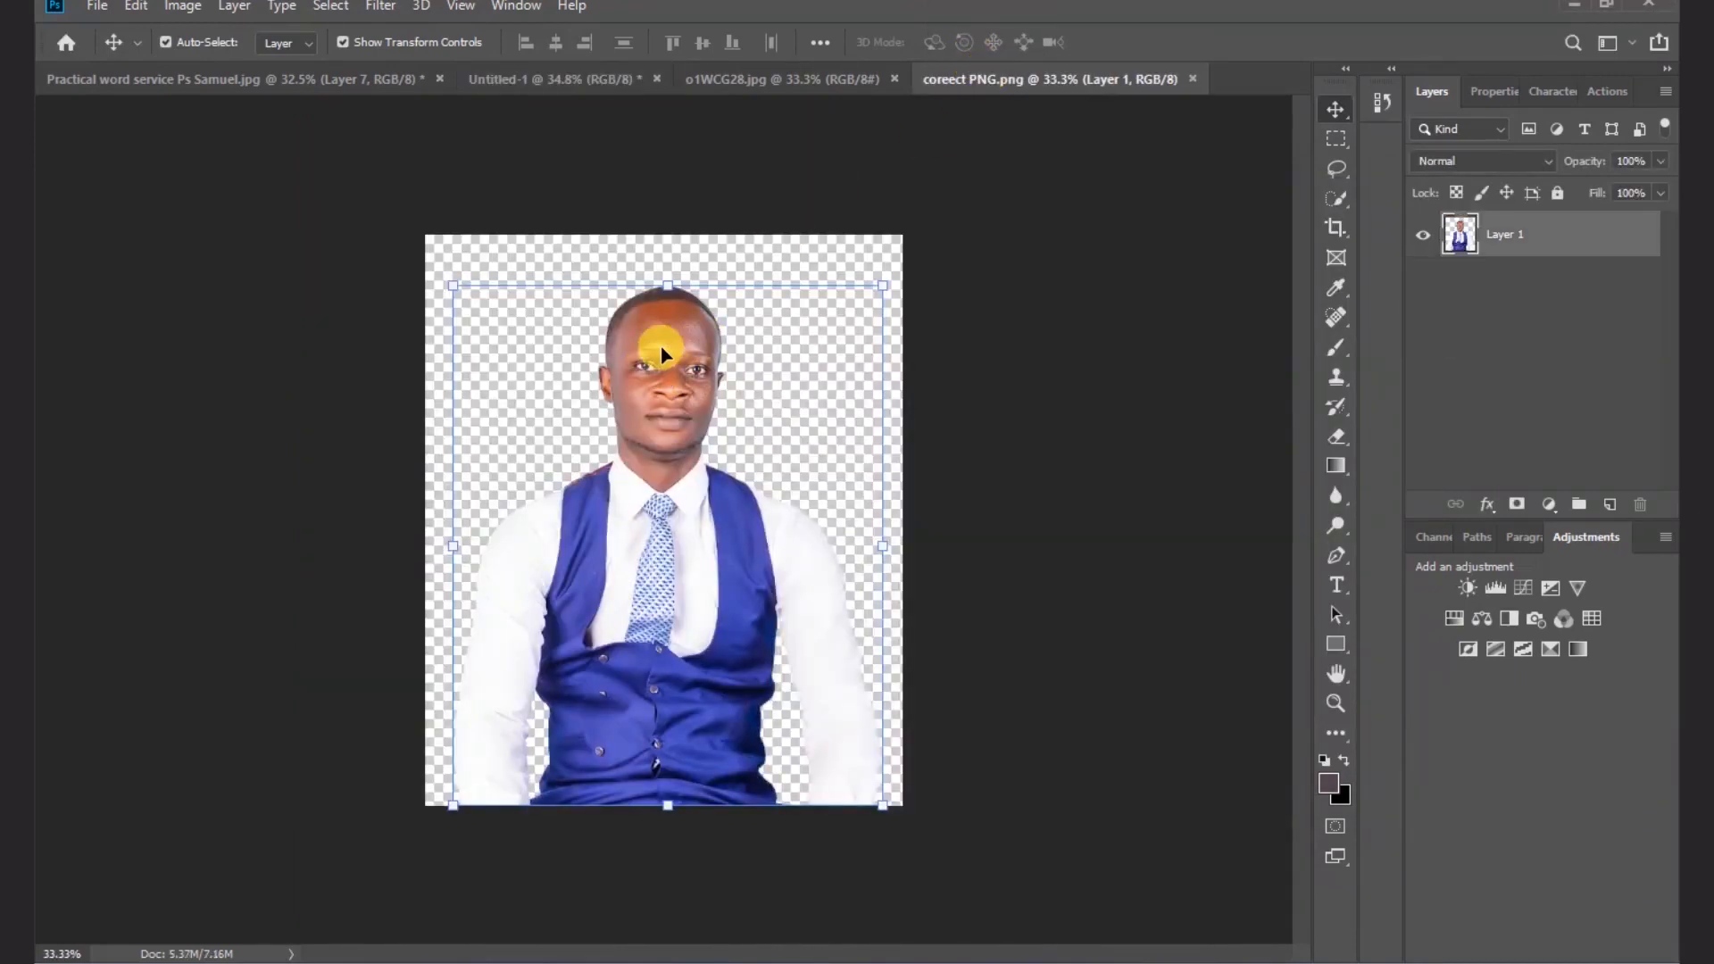
drag(661, 354, 502, 340)
- Enlarge the portrait to about 118%, position it over the left half of the page, and keep its layer selected
drag(525, 739, 510, 851)
mouse_move(548, 535)
mouse_down()
mouse_move(539, 511)
mouse_move(539, 533)
mouse_up()
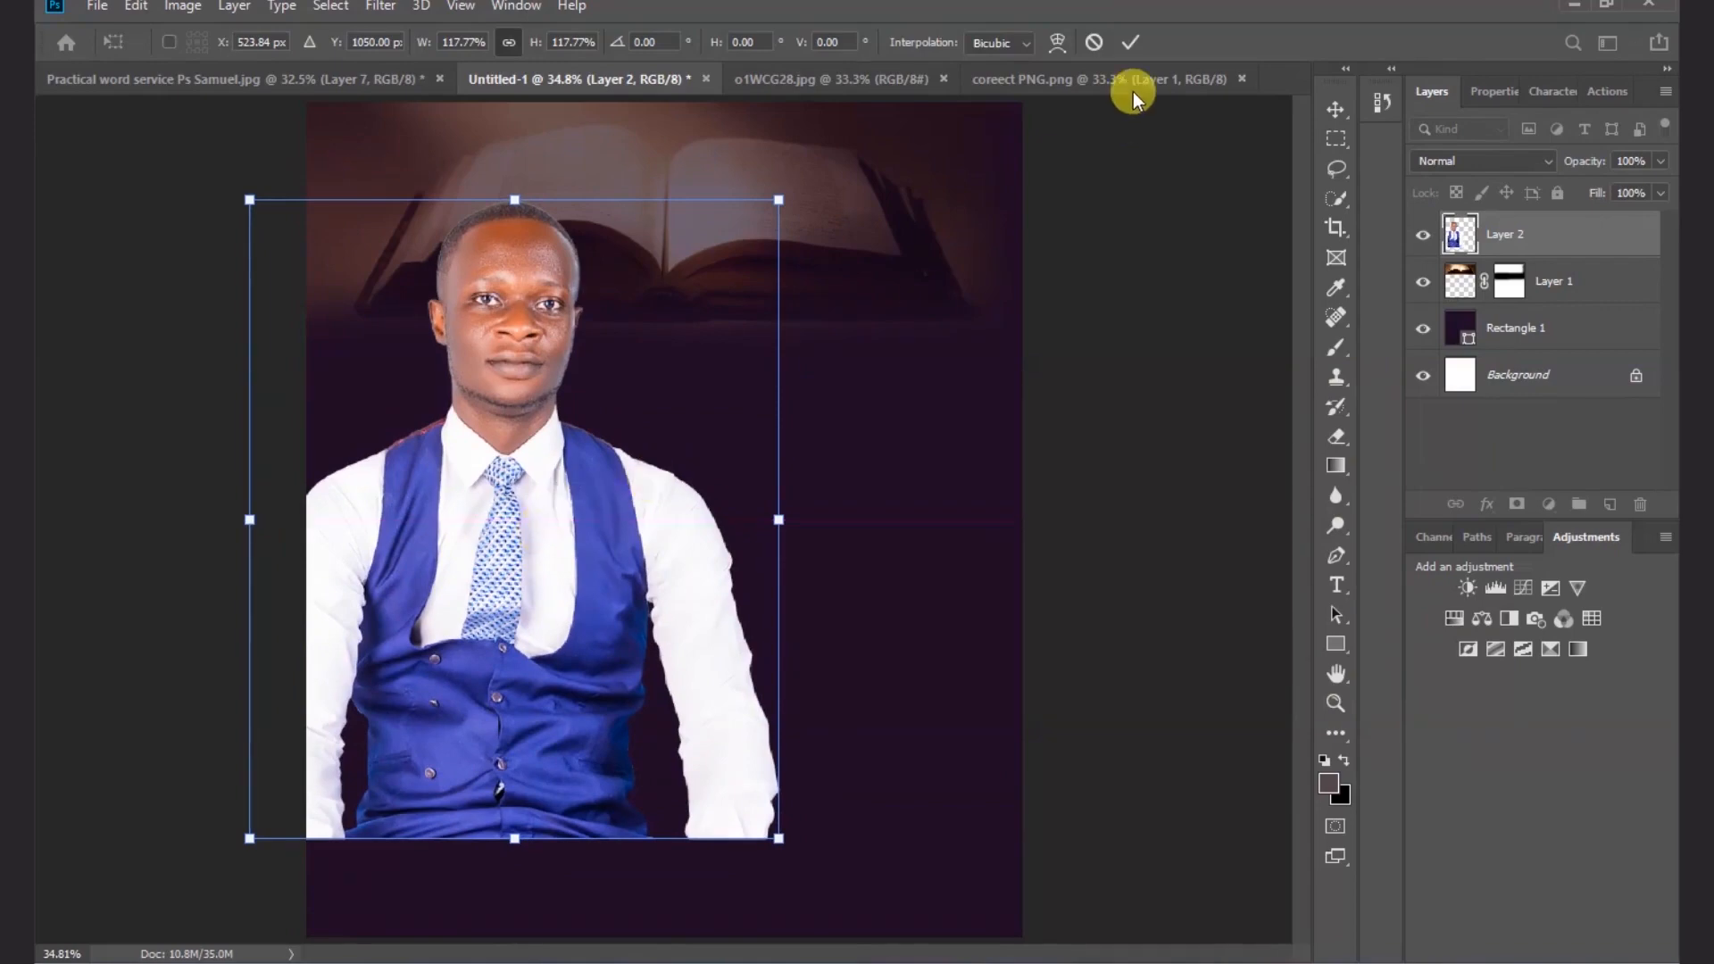
key(Return)
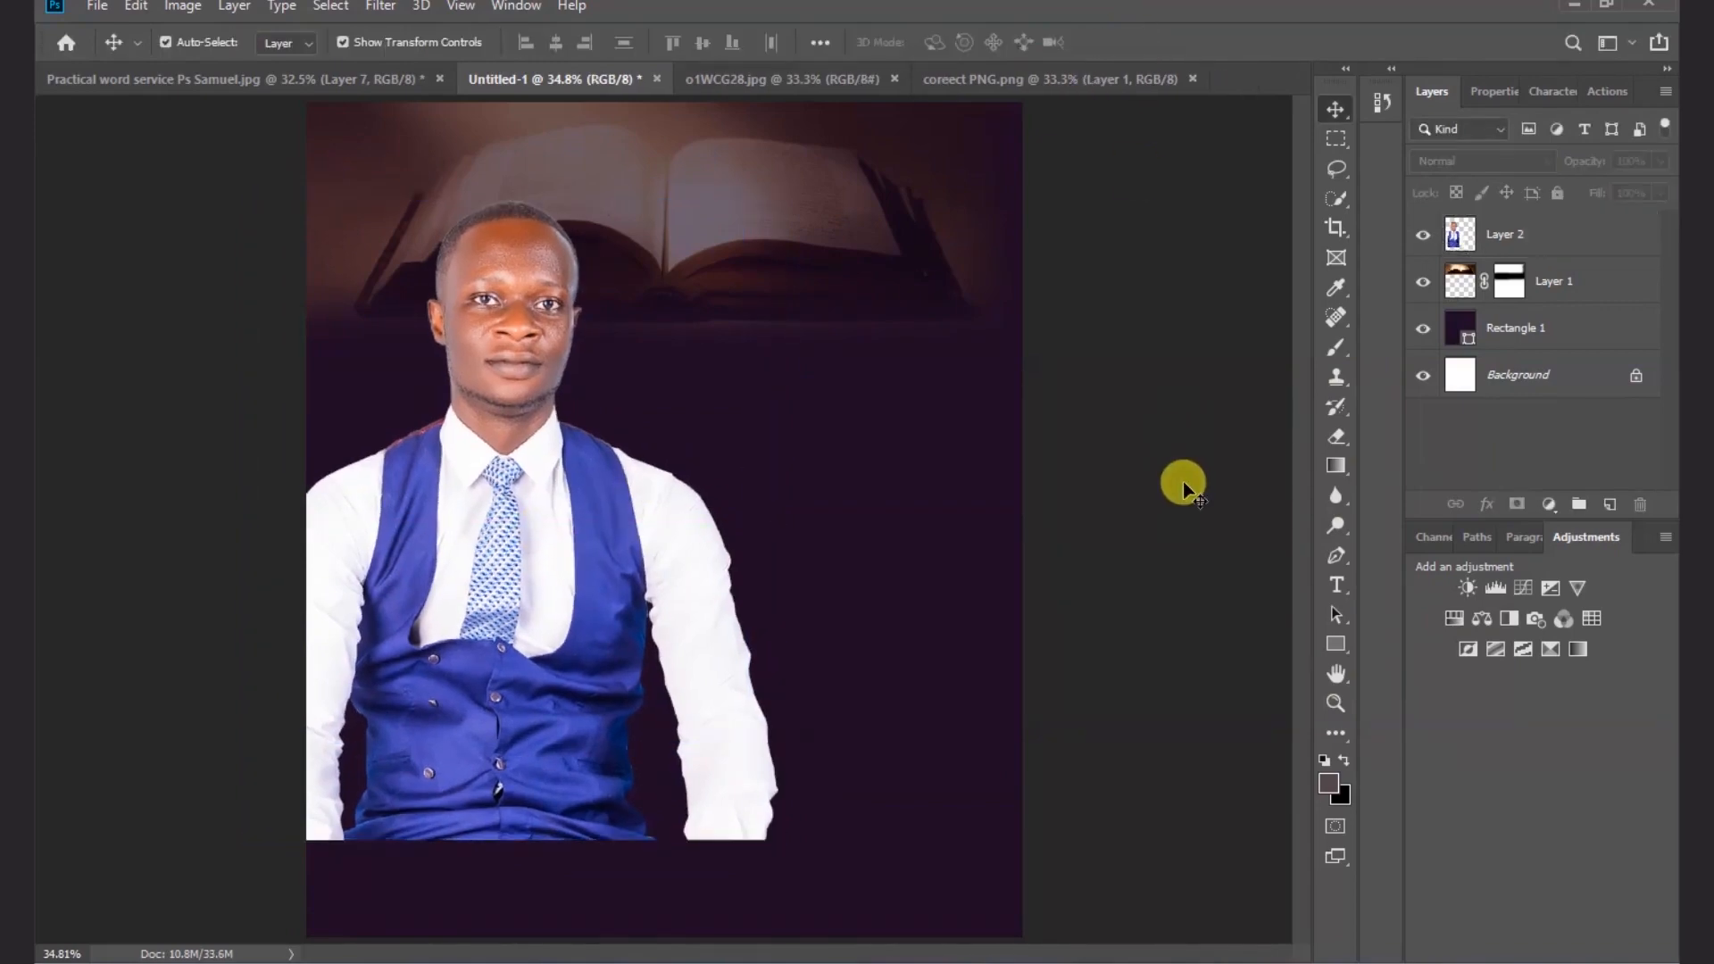
click(591, 516)
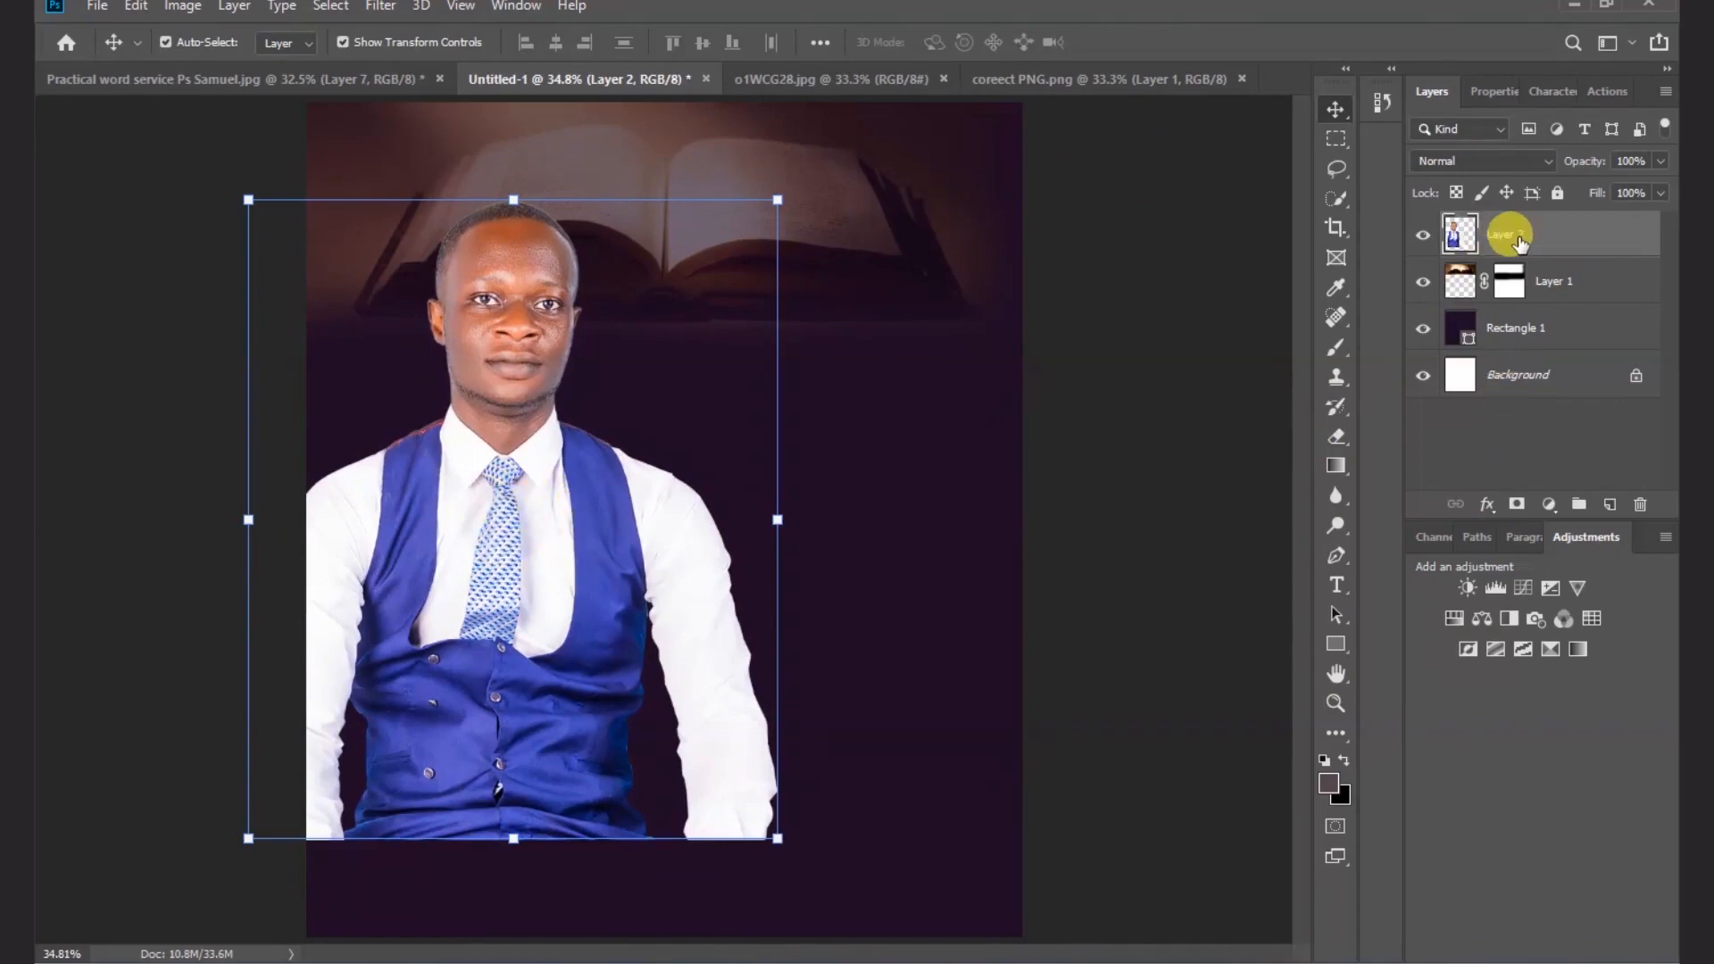
- Add a layer mask to the portrait layer and softly fade out the right-hand sleeve and bottom edge with an enlarged eraser
click(1517, 505)
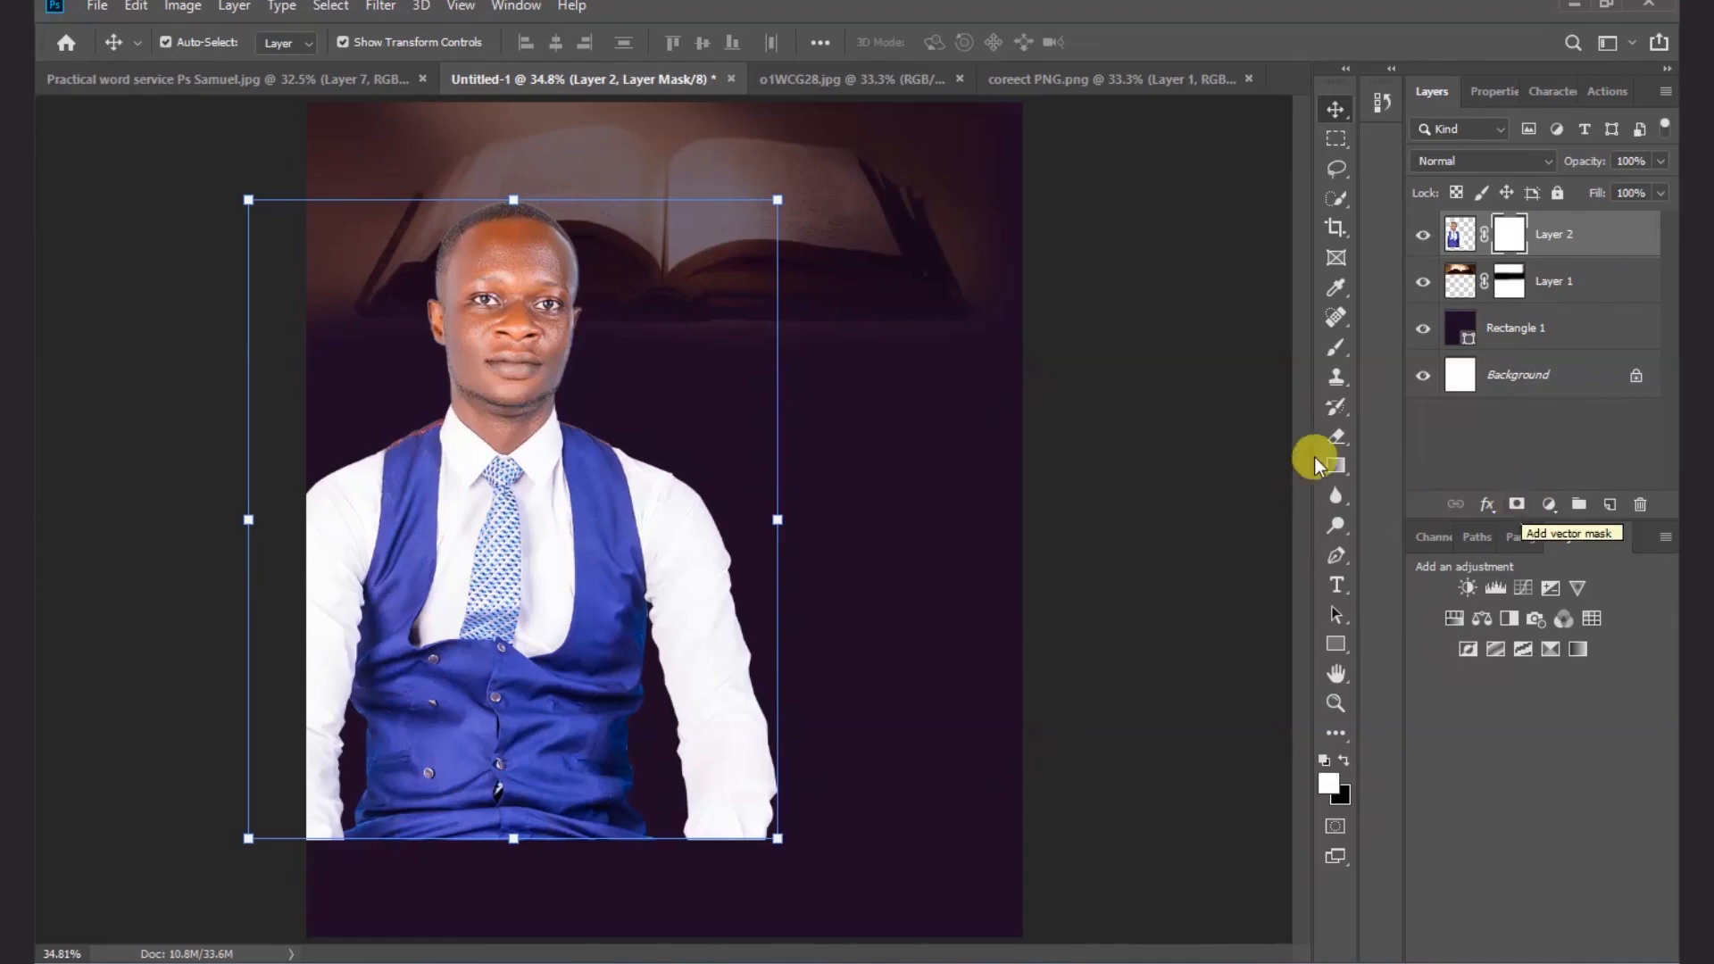
click(1335, 439)
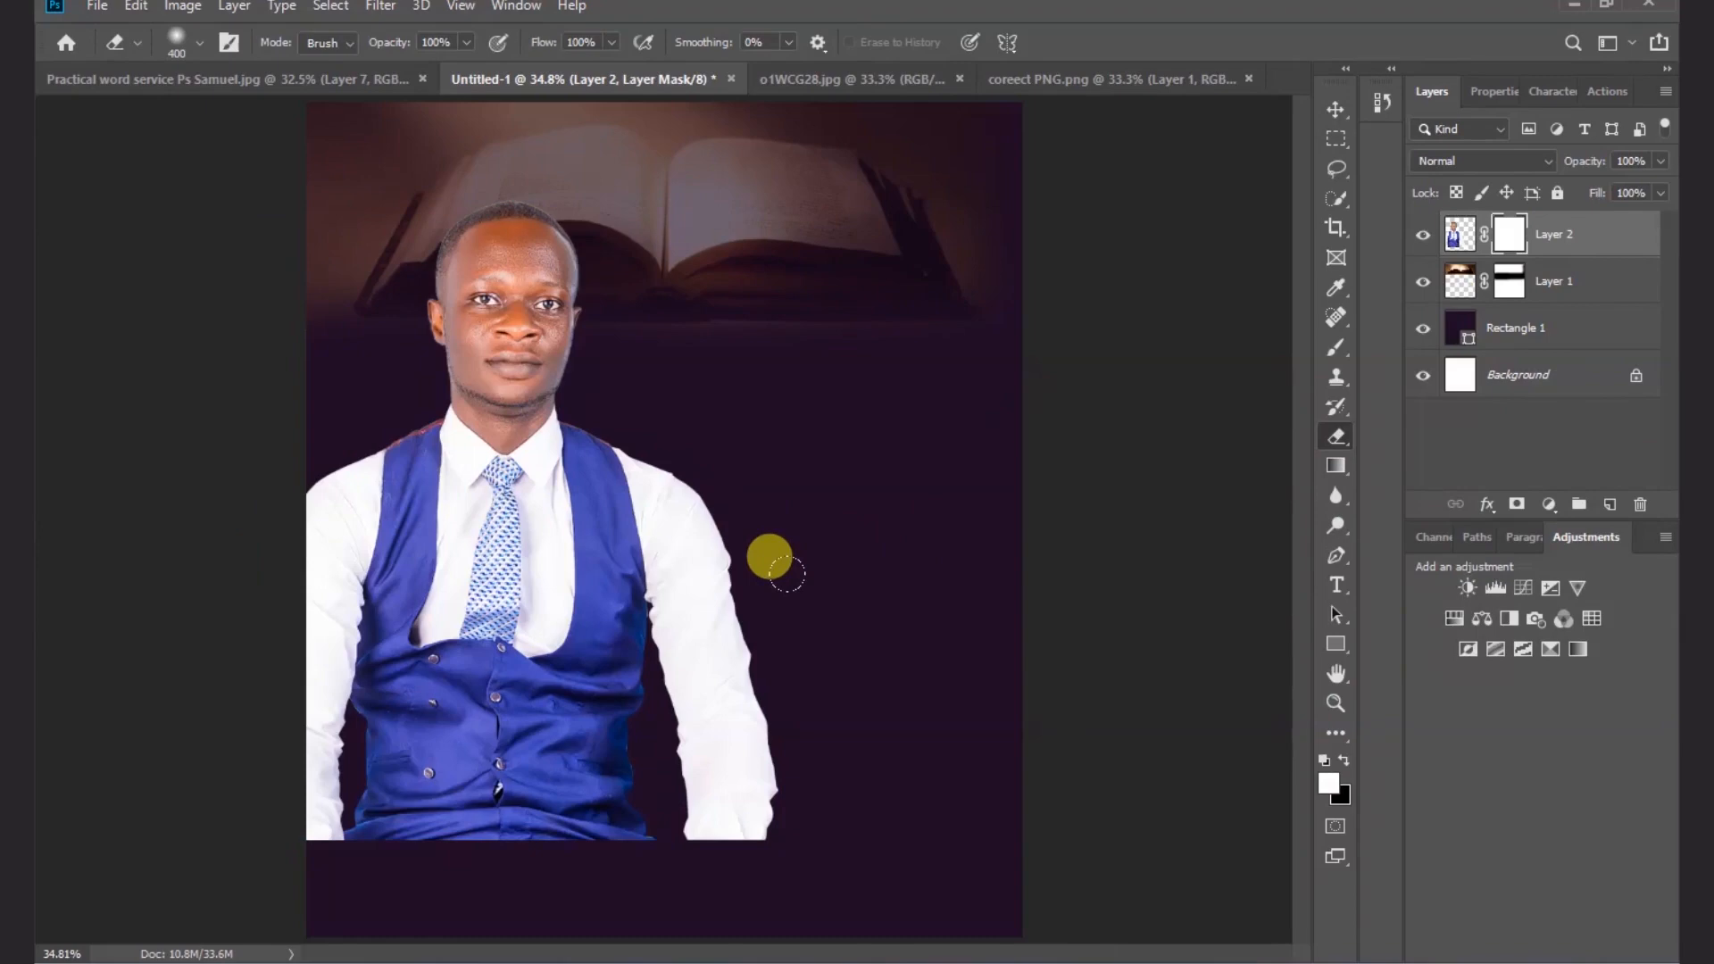
key(bracketright)
key(bracketright)
mouse_move(715, 478)
mouse_down()
mouse_move(746, 639)
mouse_move(699, 707)
mouse_move(708, 756)
mouse_move(665, 658)
mouse_move(672, 680)
mouse_move(667, 509)
mouse_move(650, 675)
mouse_move(705, 637)
mouse_move(200, 827)
mouse_move(450, 952)
mouse_up()
- Reduce the eraser to about 250 px, fade the portrait's lower-left sleeve edge on the mask, and raise the brush to 500 px
key(bracketright)
key(bracketleft)
key(bracketleft)
key(bracketleft)
key(bracketleft)
key(bracketleft)
drag(321, 819, 283, 837)
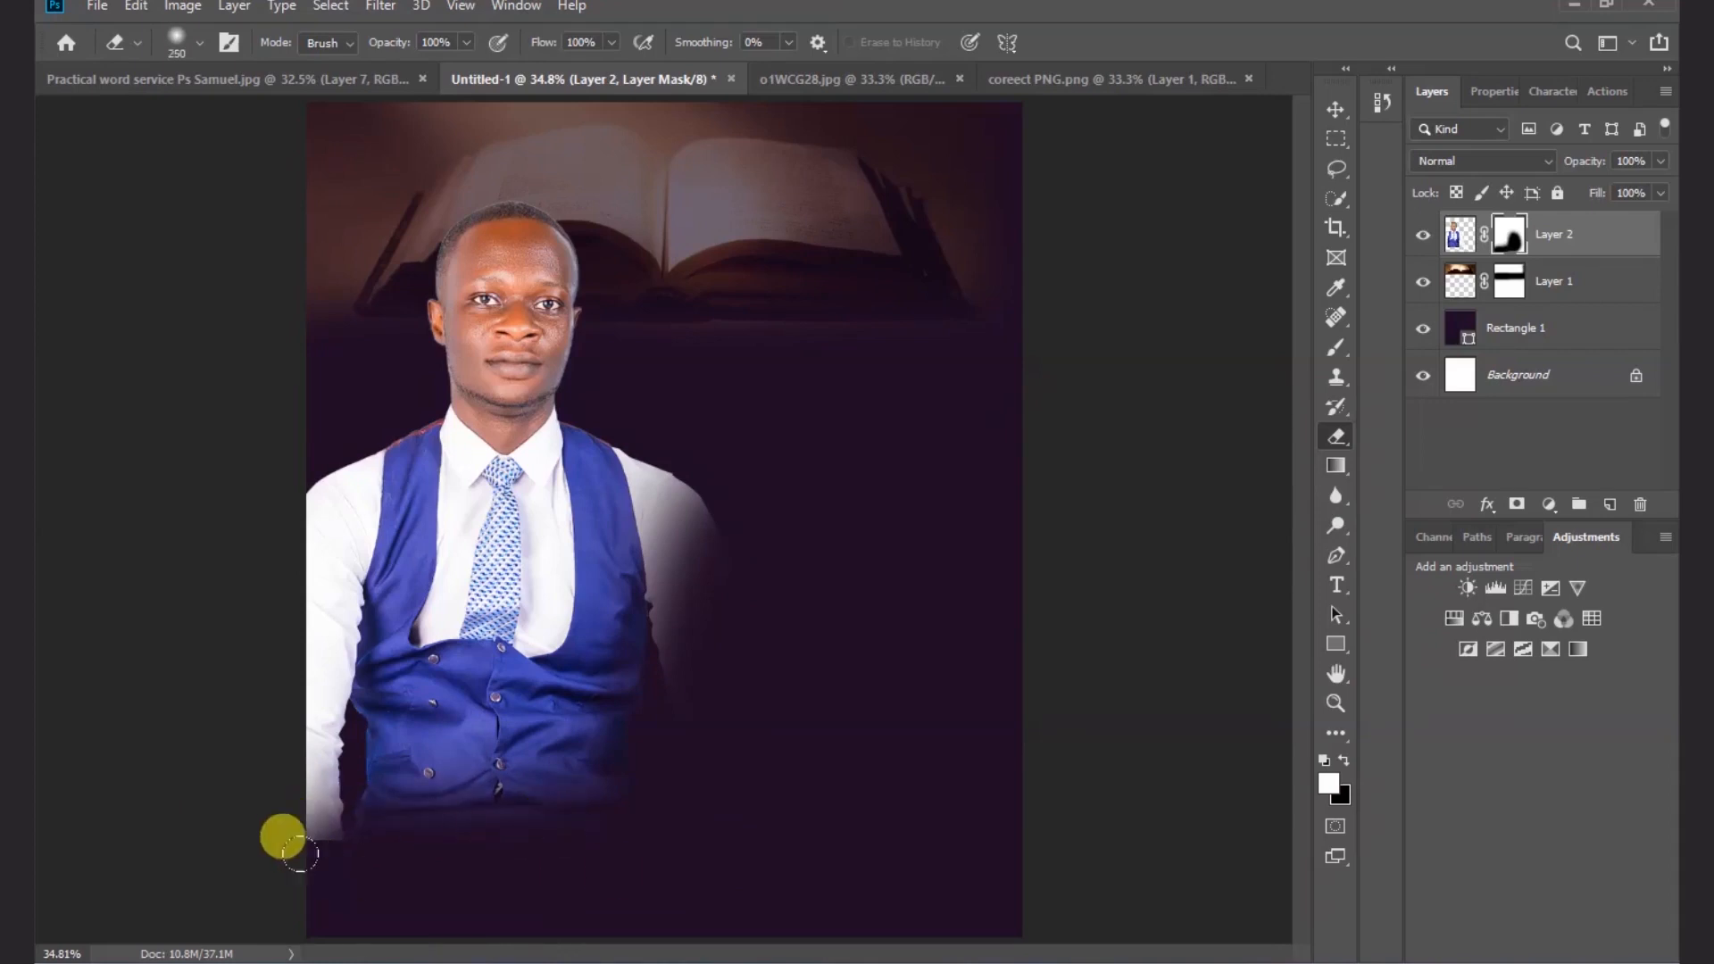
key(bracketright)
key(bracketright)
key(bracketright)
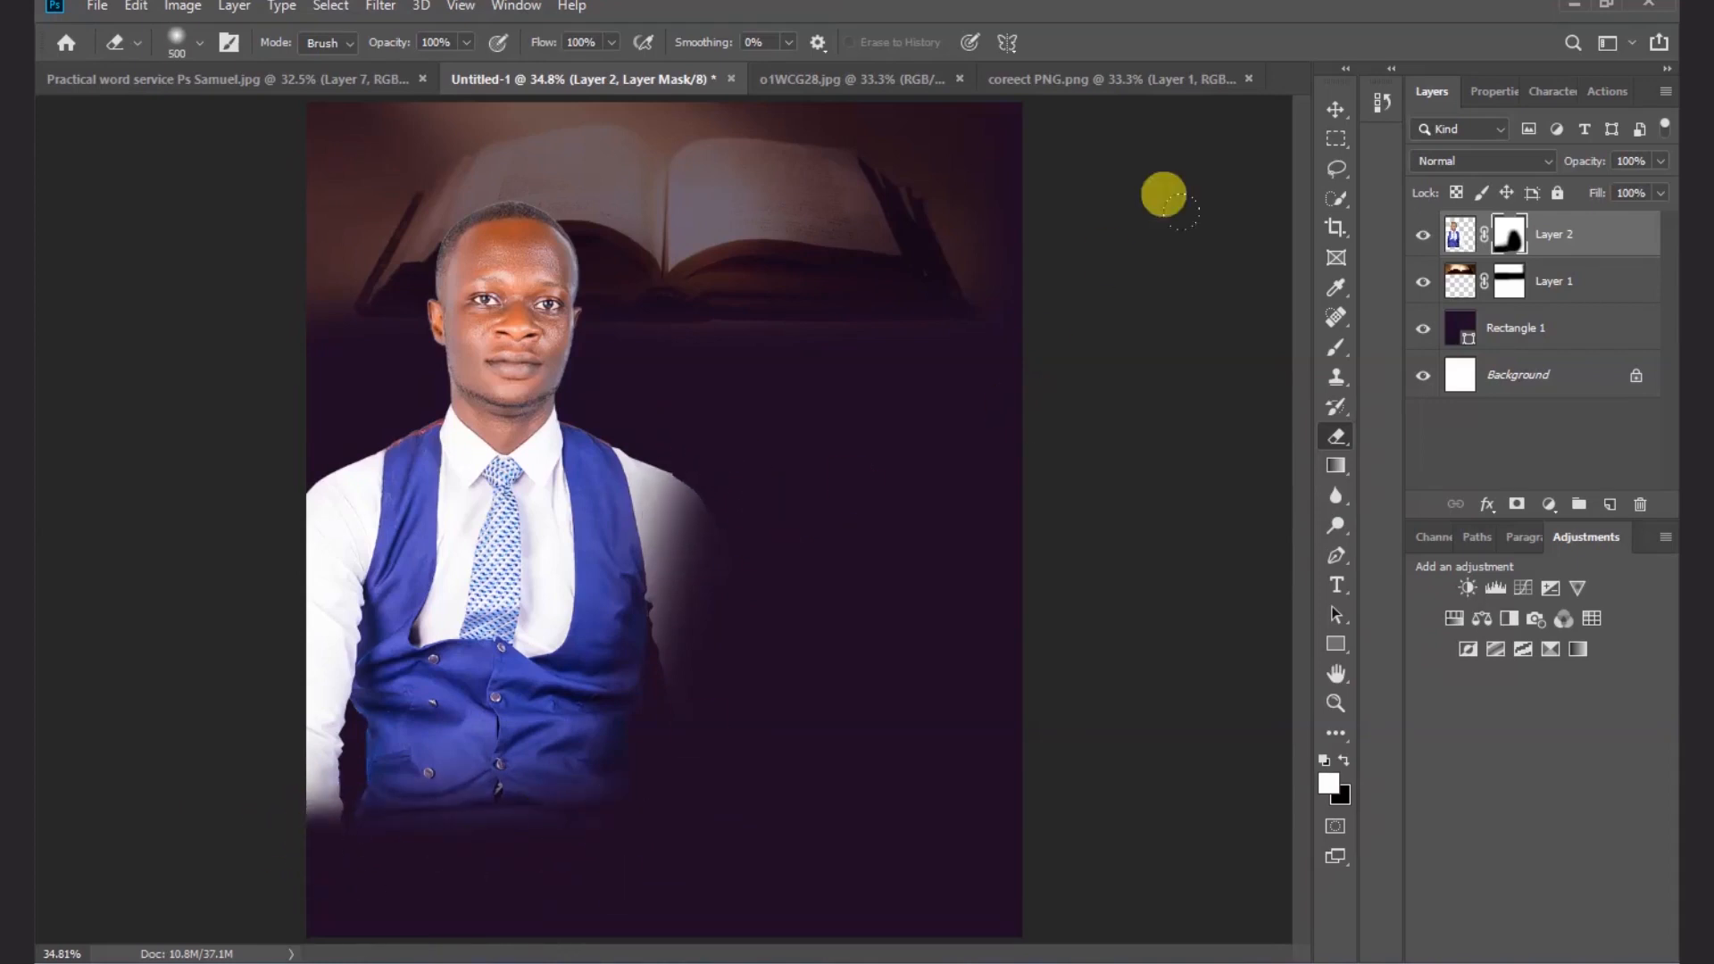
- Draw a circle about 962 px in diameter with the Ellipse tool, to the right of the man's torso
click(1336, 109)
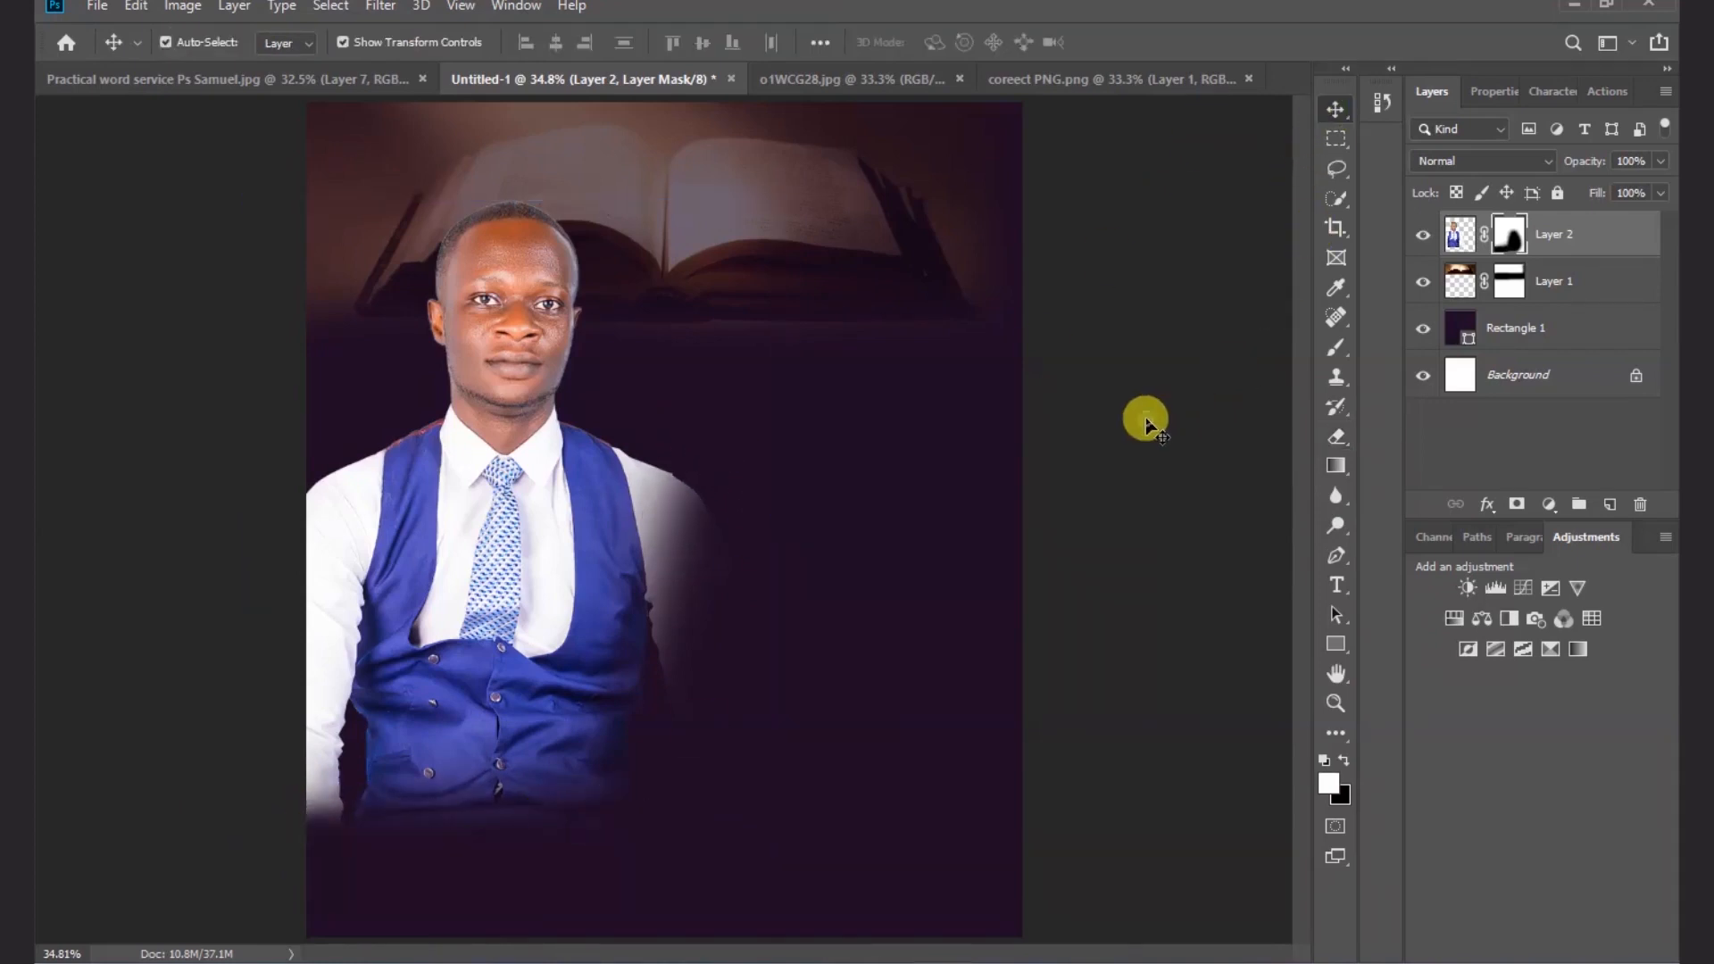
click(1145, 420)
click(1336, 648)
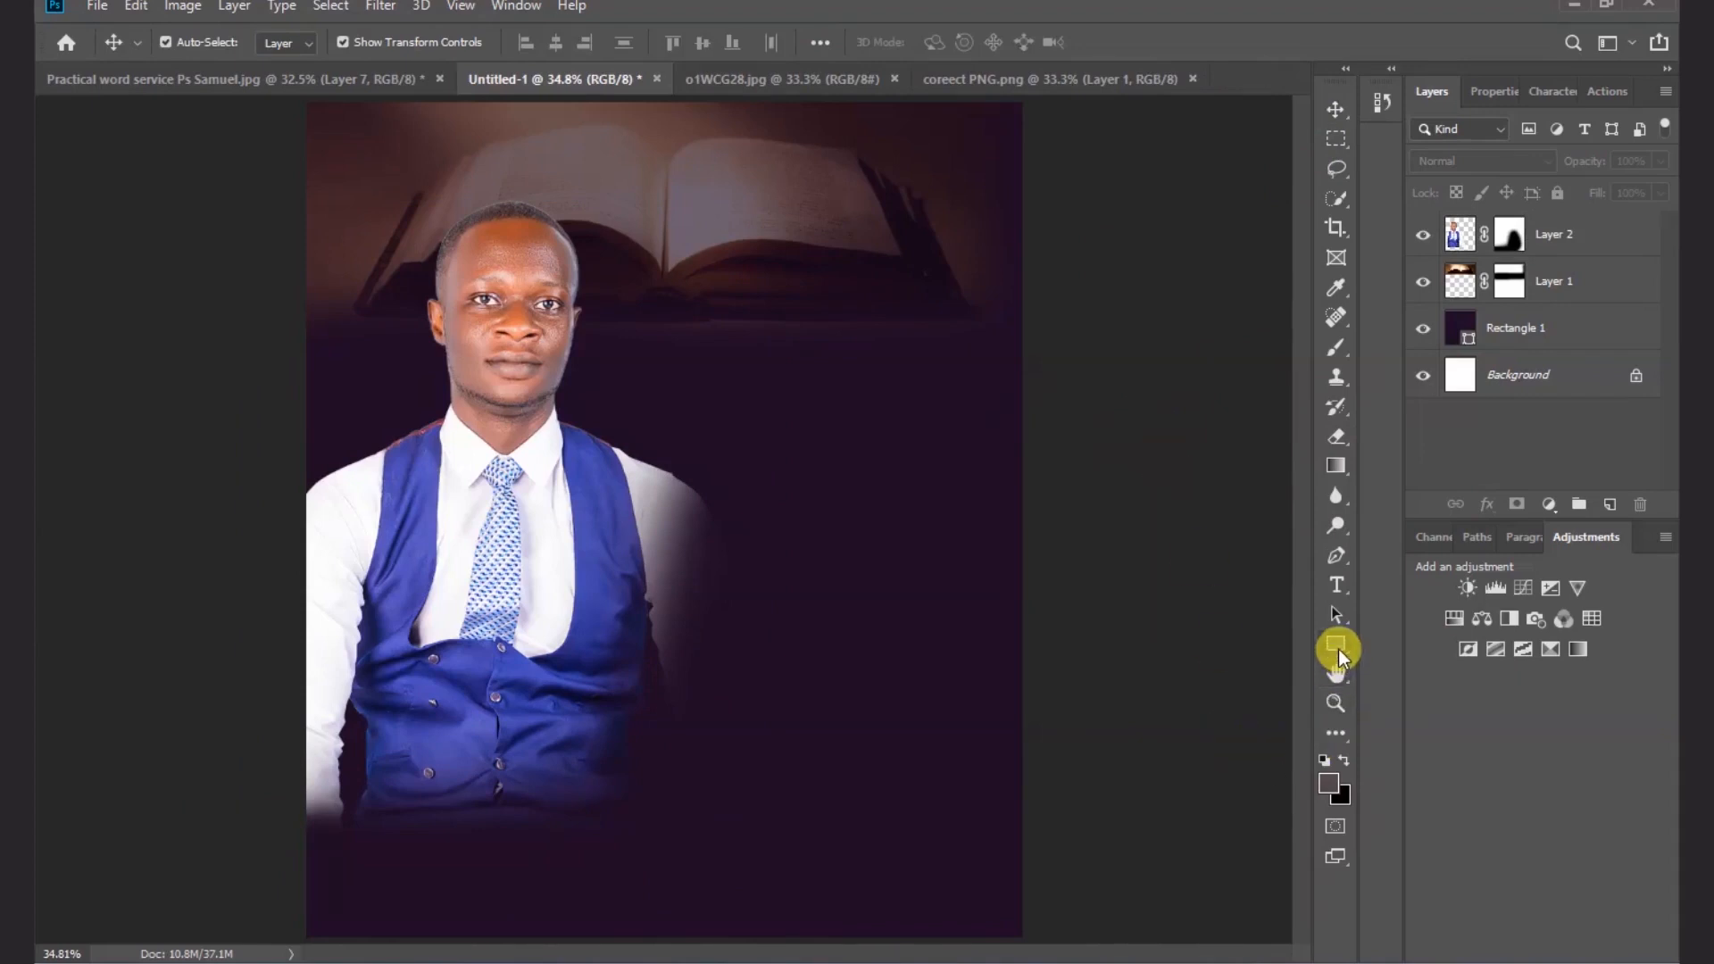
right_click(1337, 650)
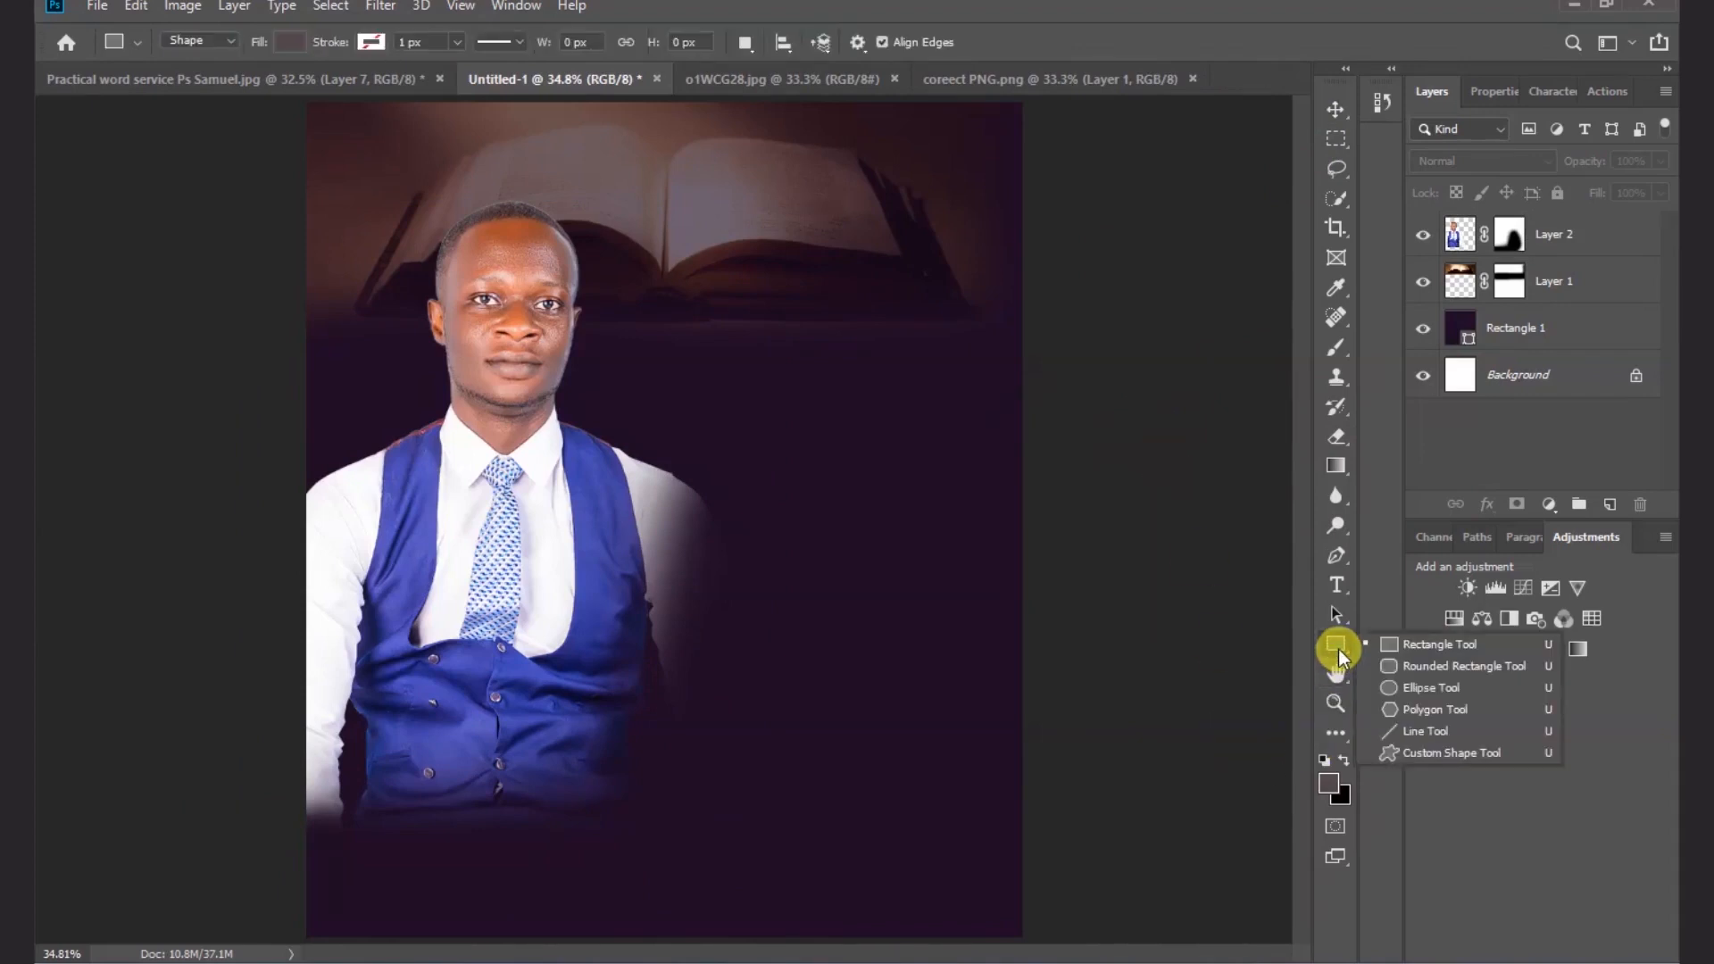
click(1434, 689)
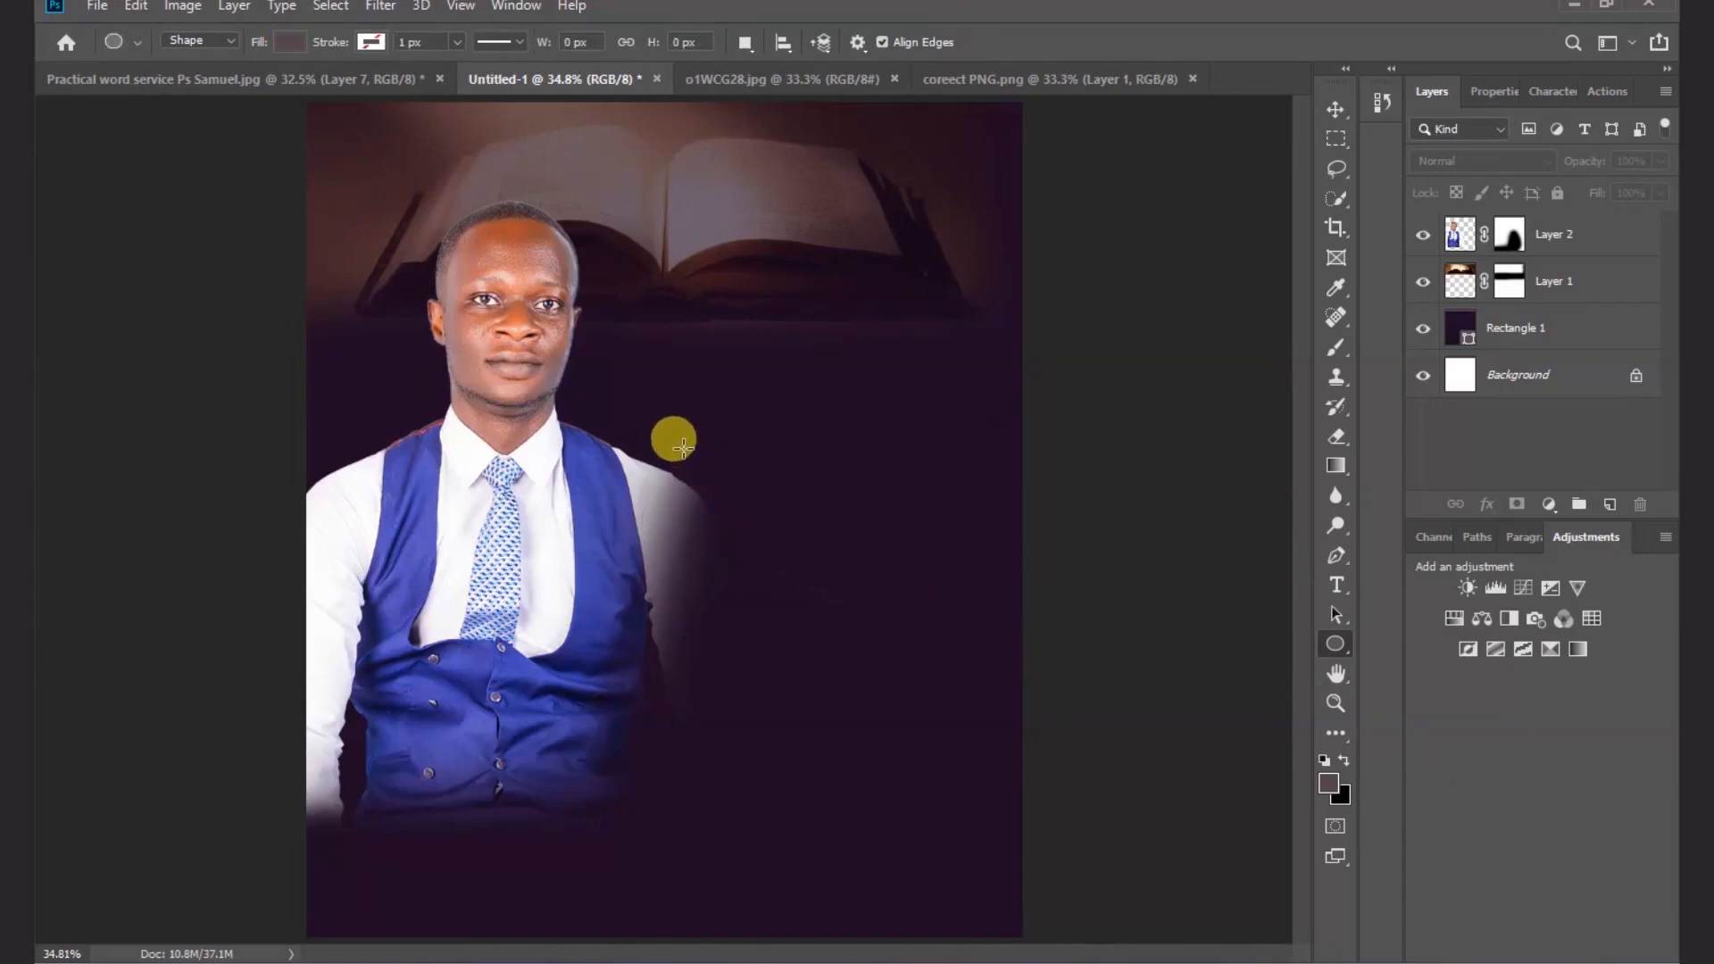
drag(677, 443, 1062, 864)
click(1335, 109)
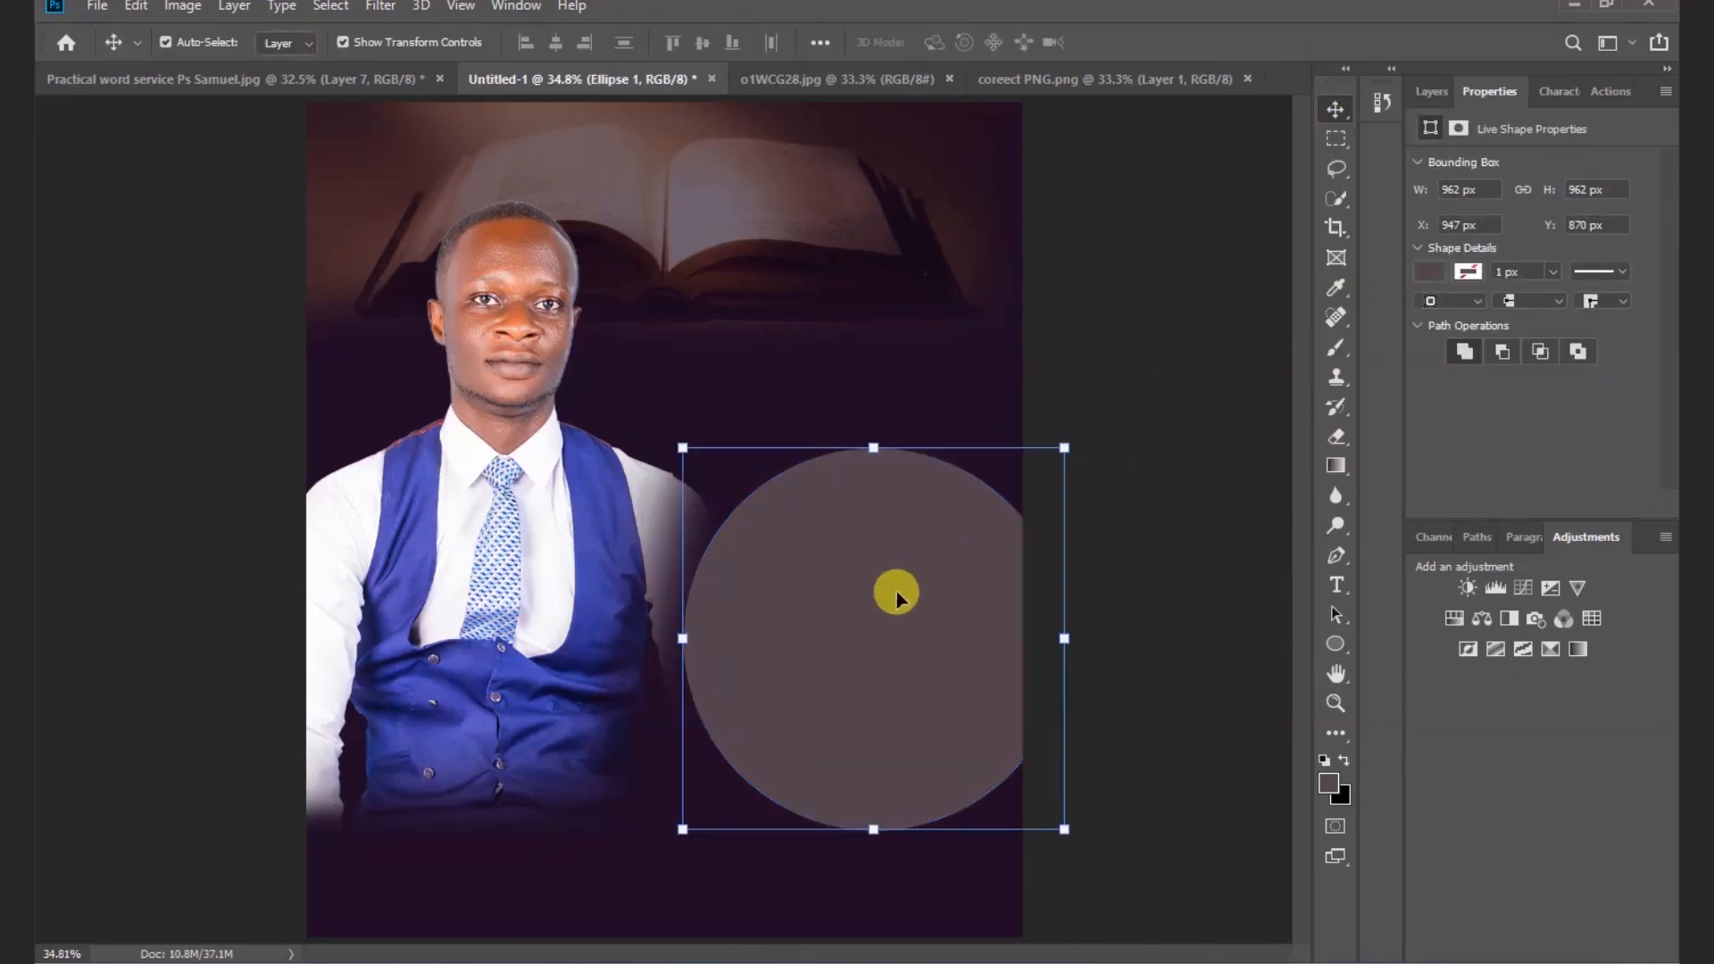
- Move the circle up and left so it overlaps the man's shoulder, and scale it to about 1085 by 1108 px
drag(861, 616, 790, 513)
key(ctrl+t)
drag(987, 343, 1000, 330)
drag(603, 532, 569, 532)
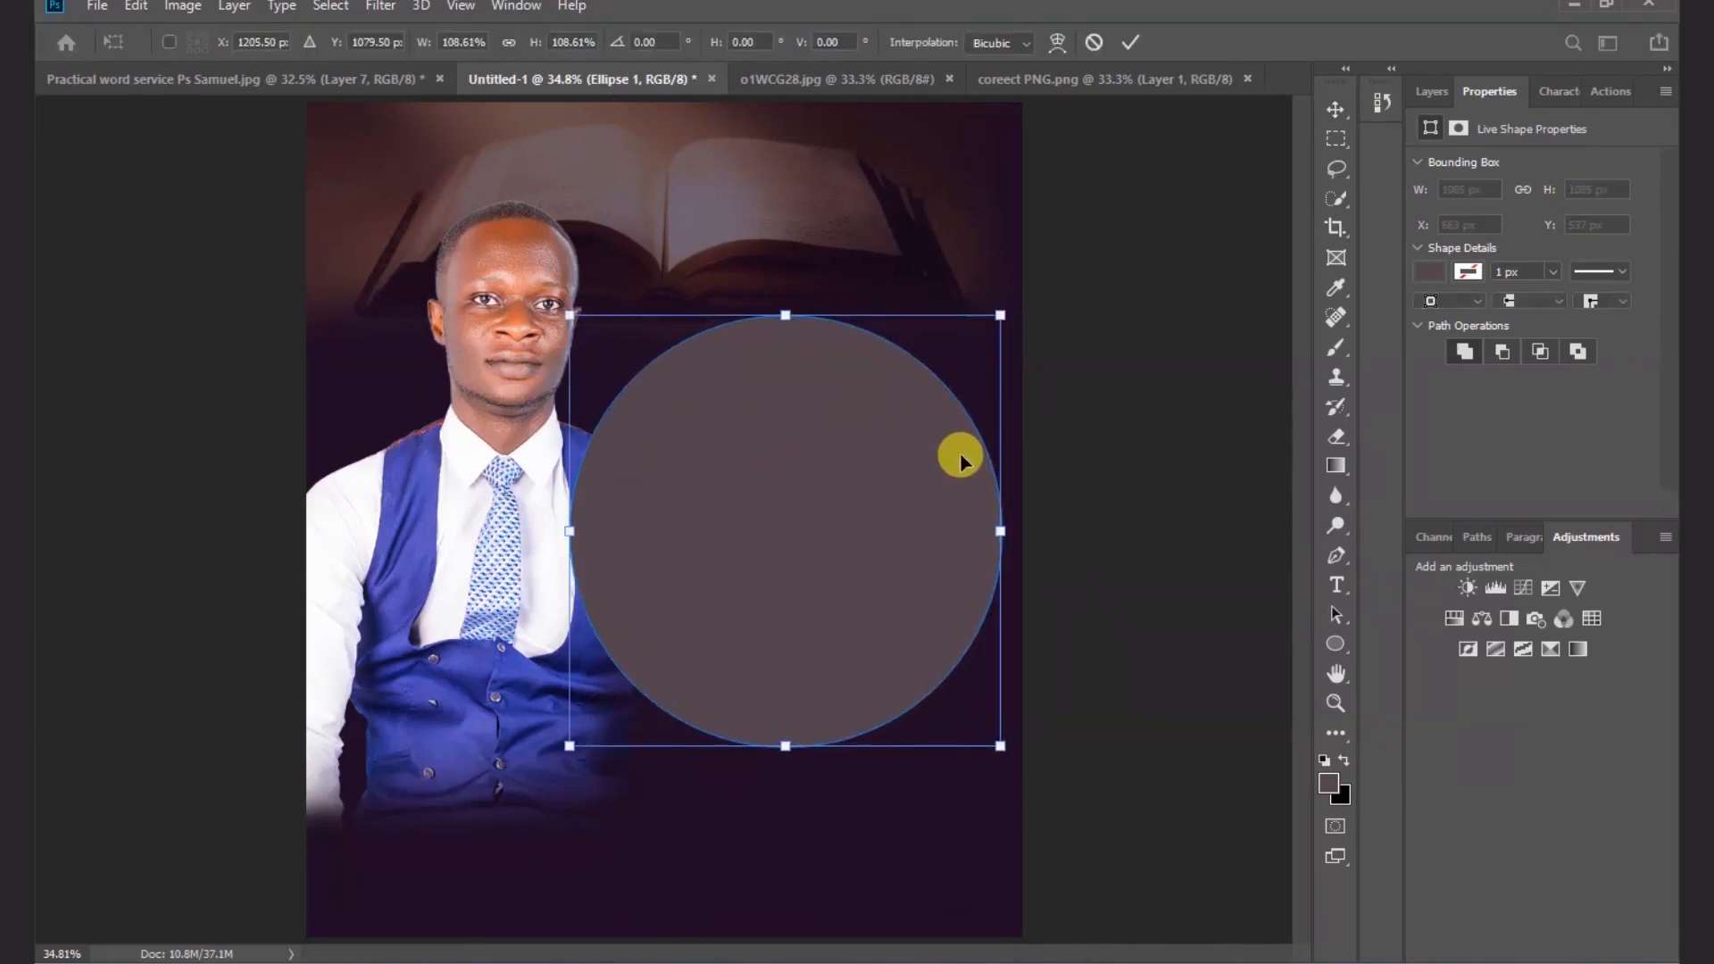
drag(778, 307, 777, 295)
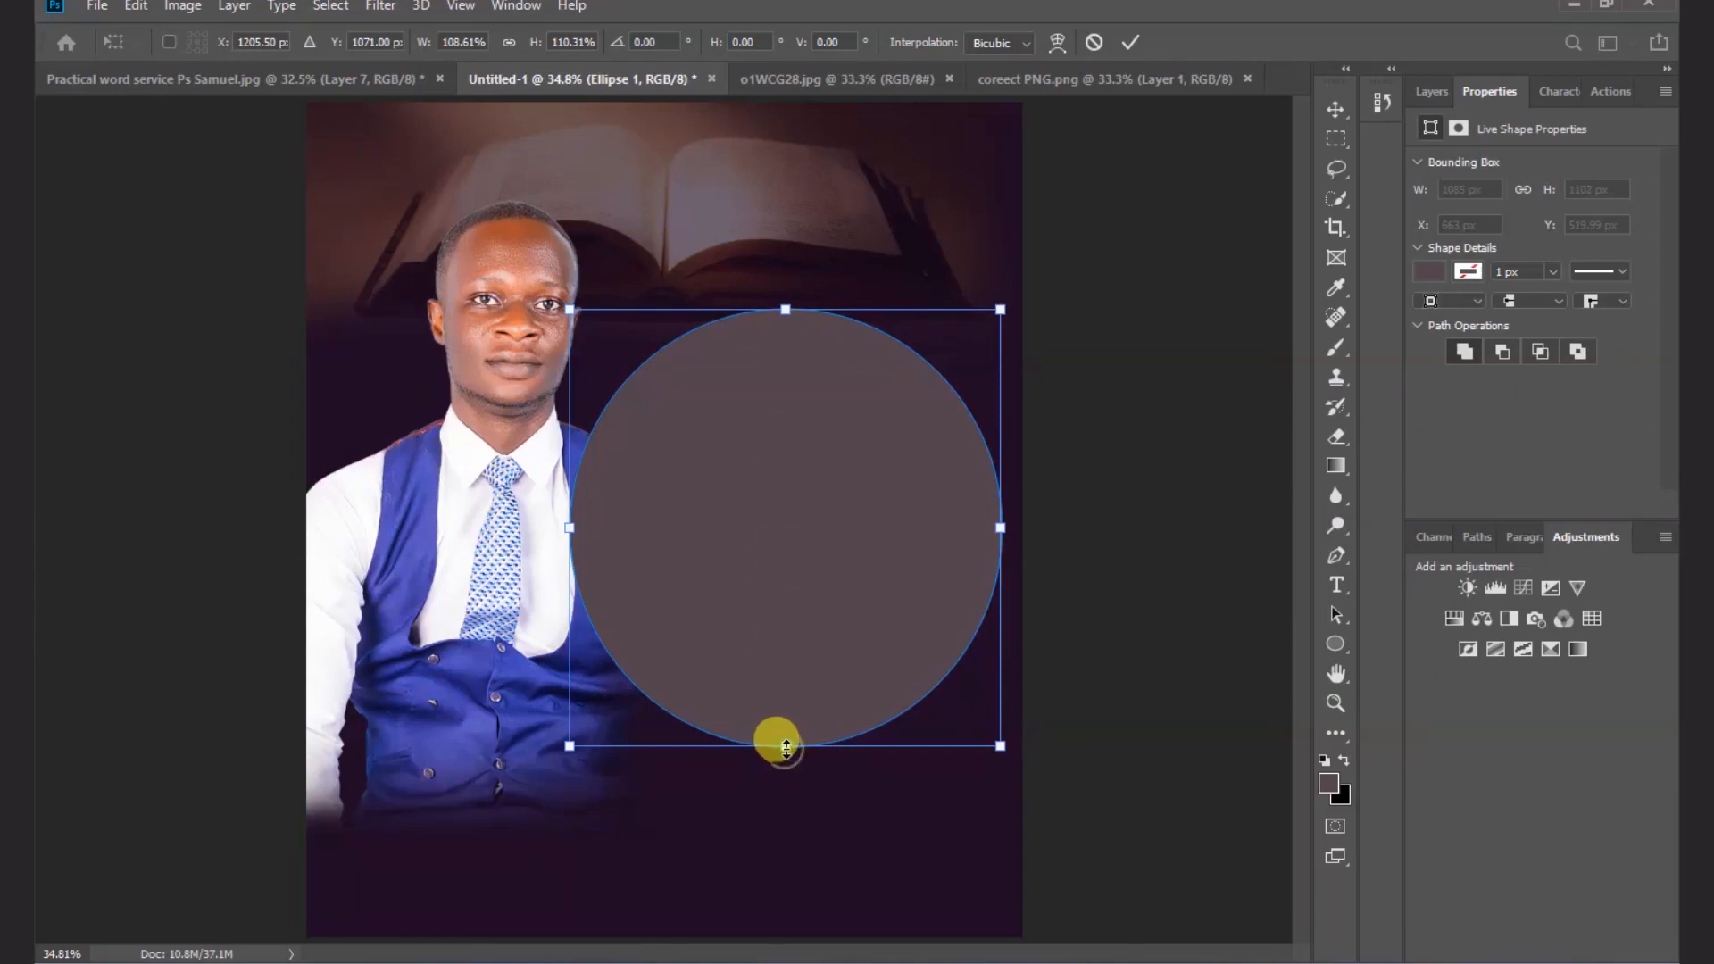
drag(785, 748, 787, 748)
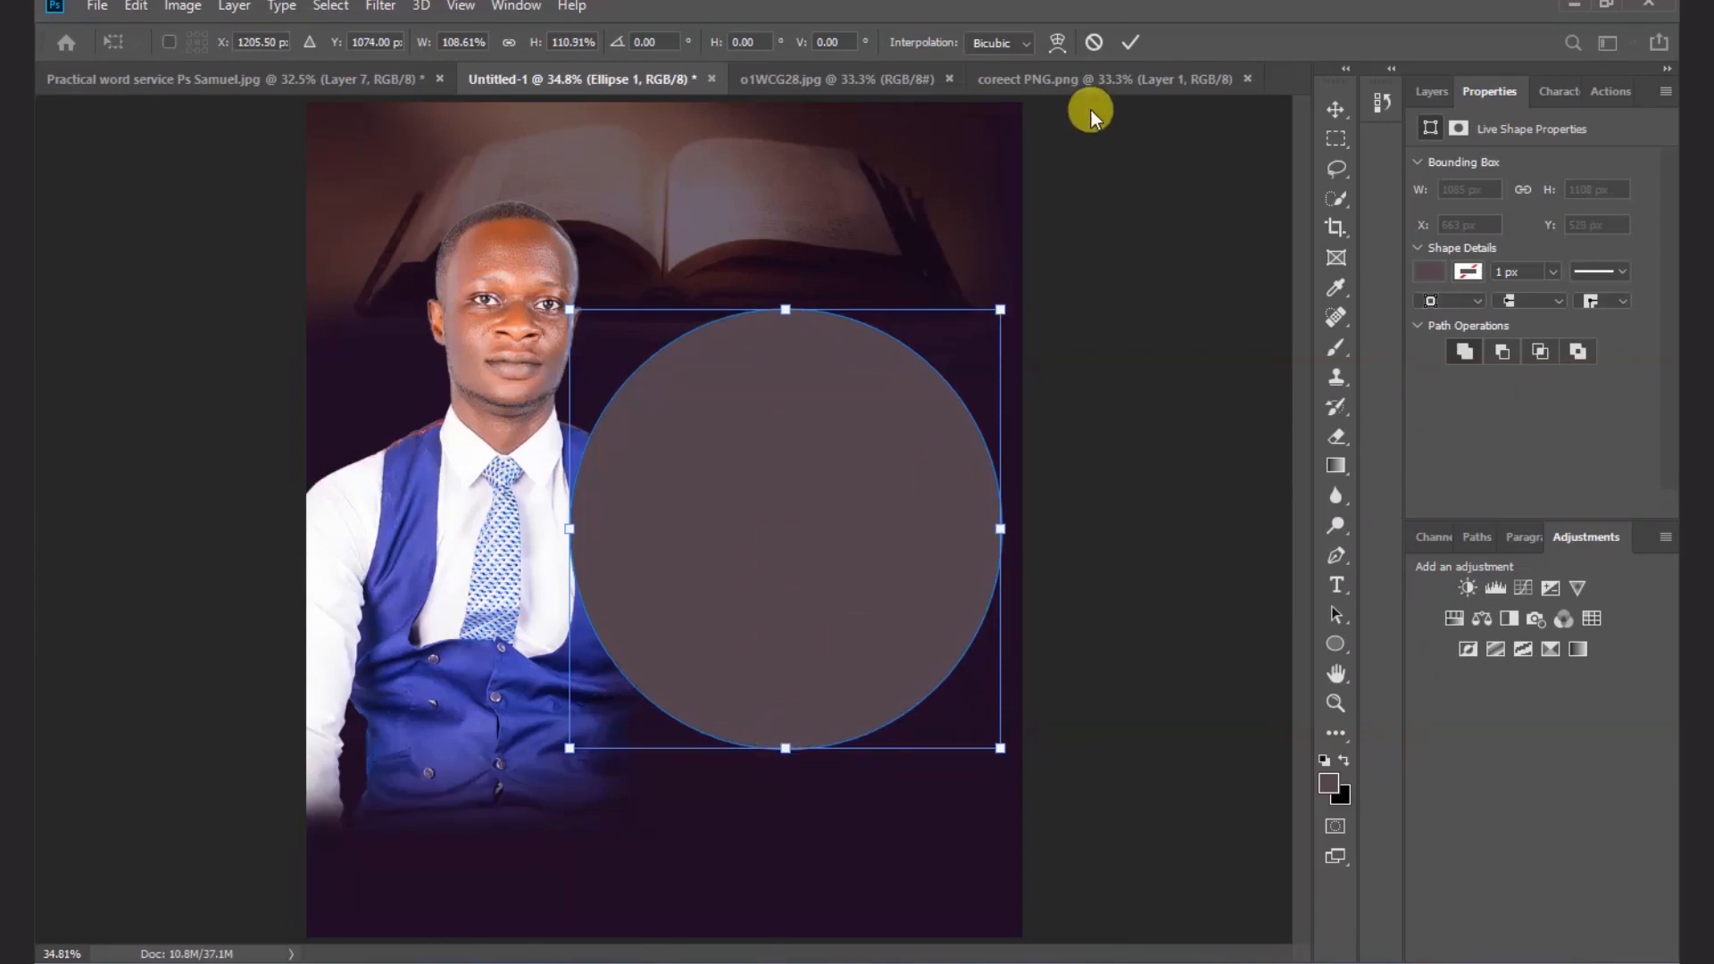
click(1128, 40)
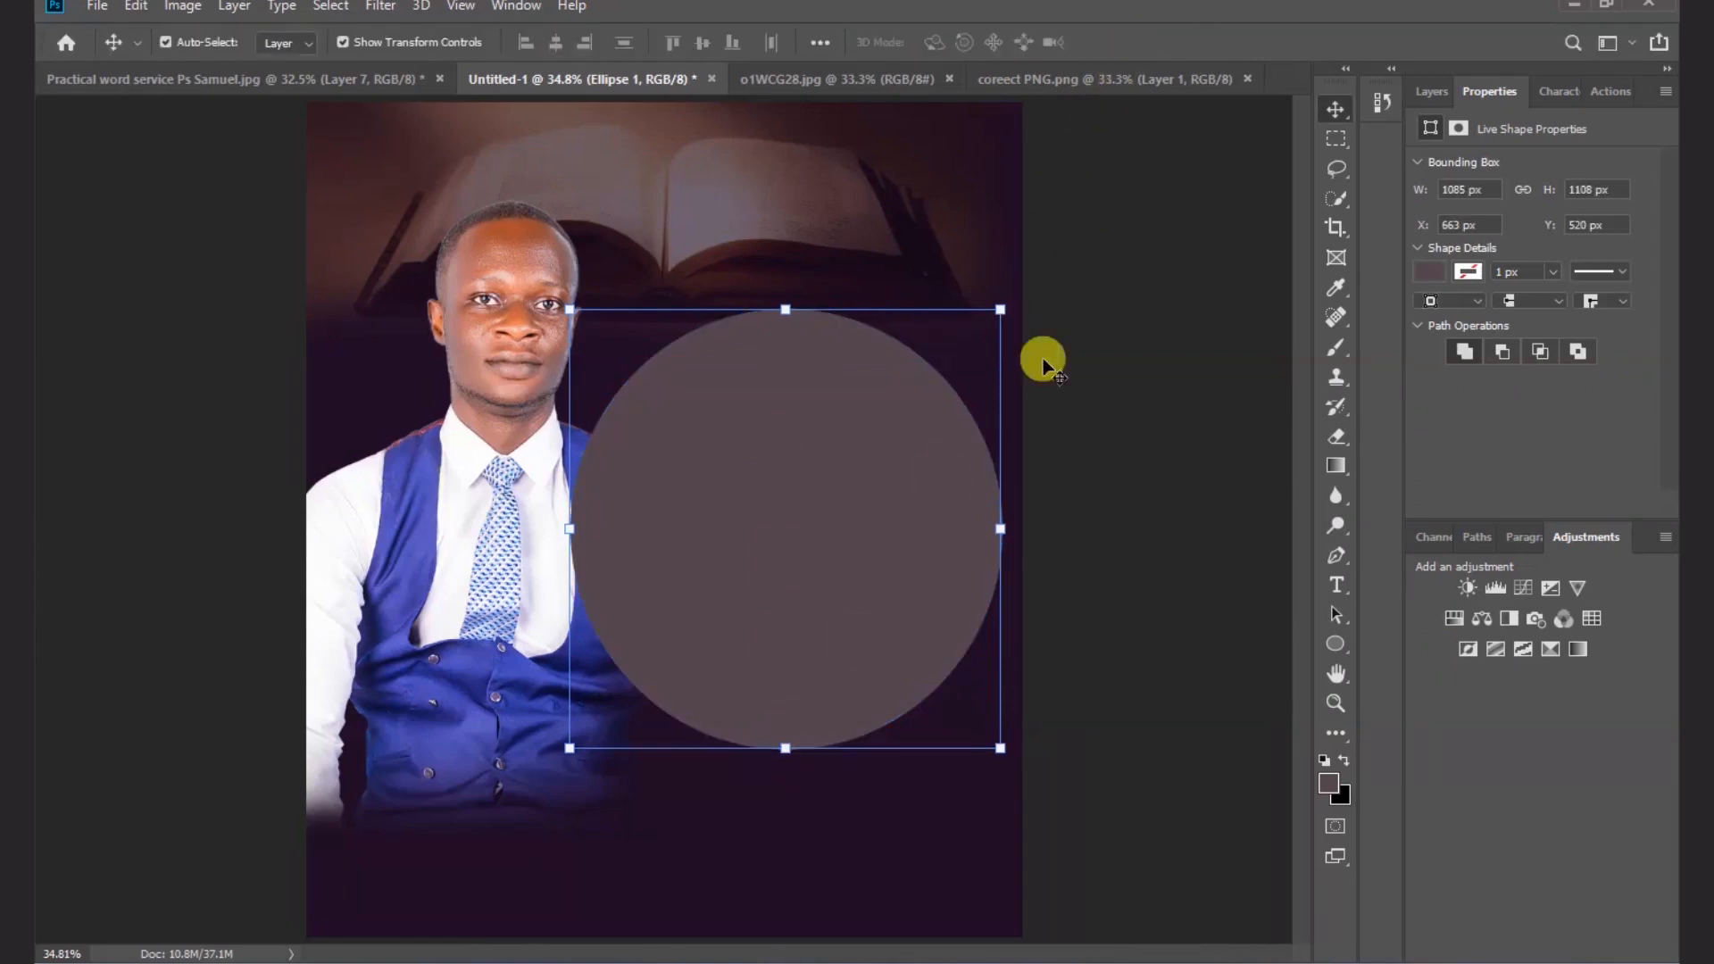
- Fill the circle with the dark purple 200c25 sampled from the page background
click(1437, 272)
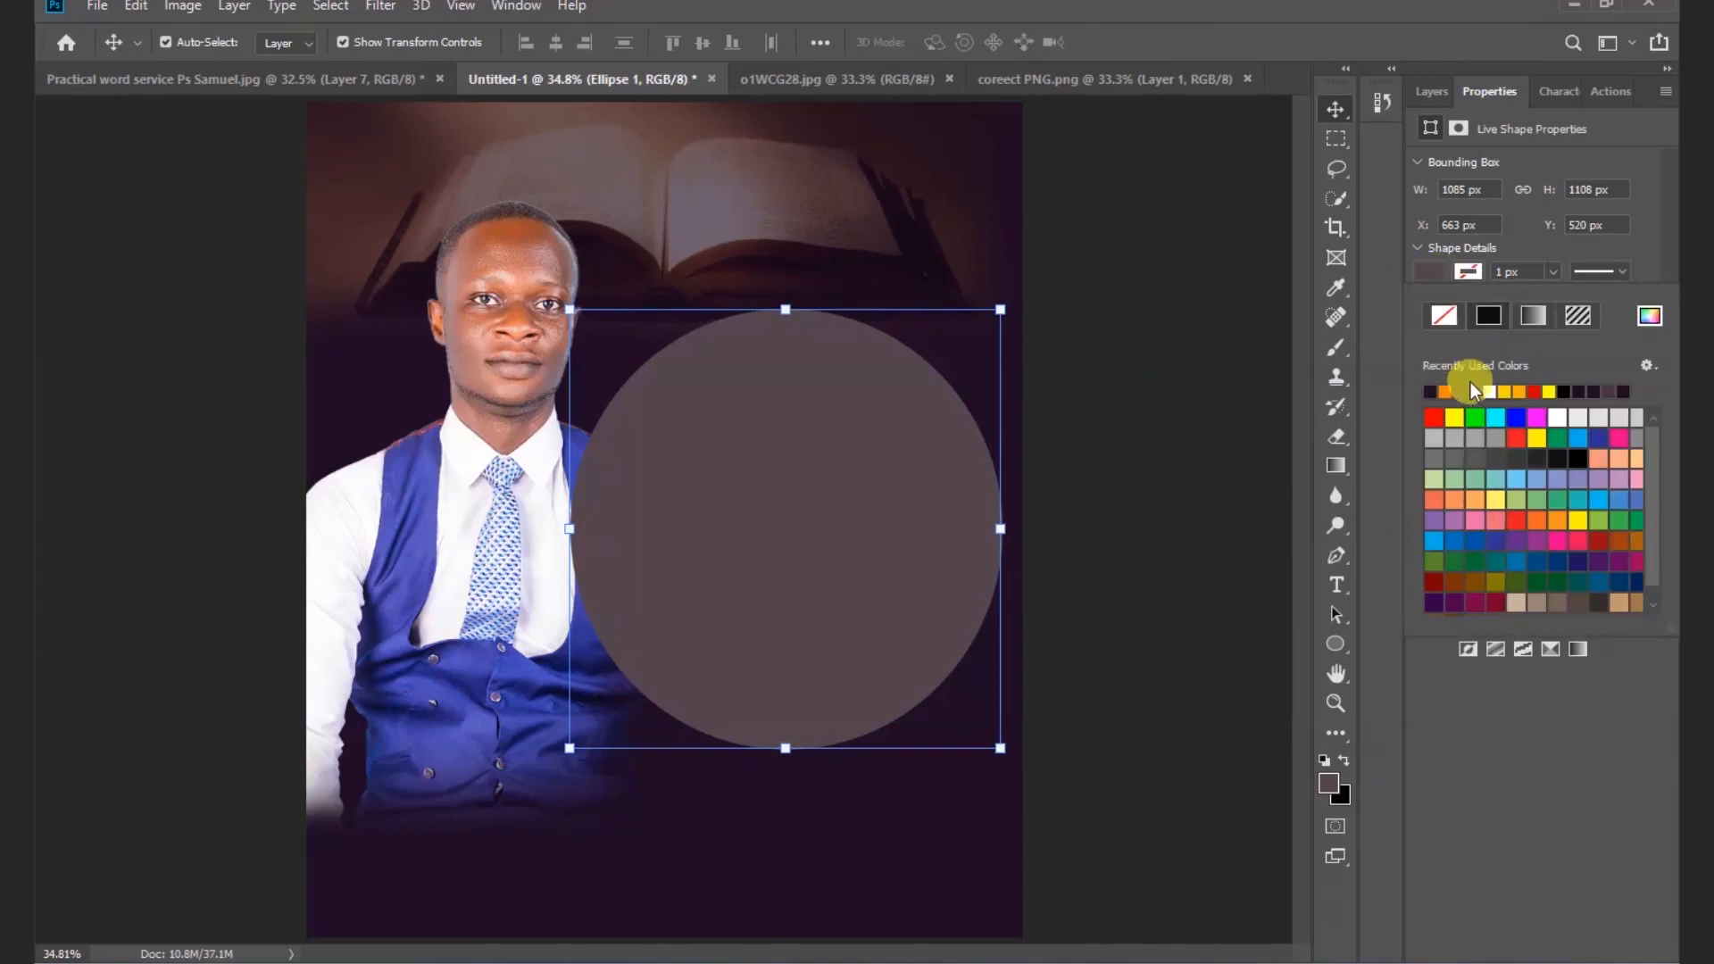
click(1649, 318)
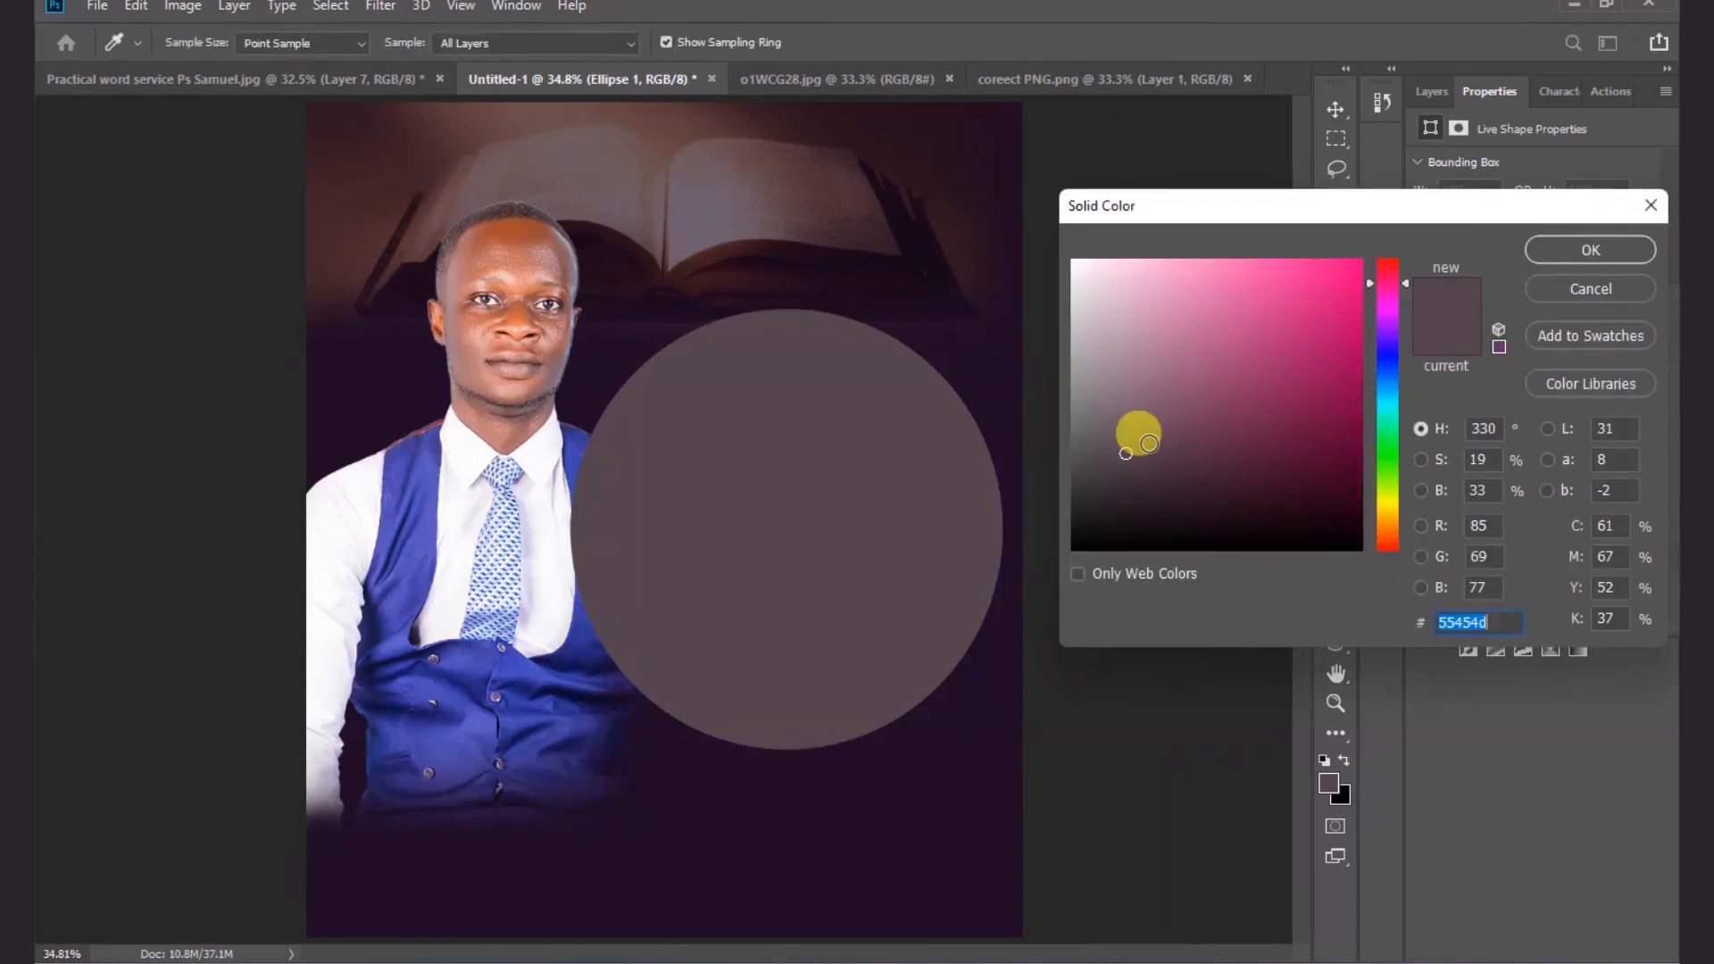
click(678, 839)
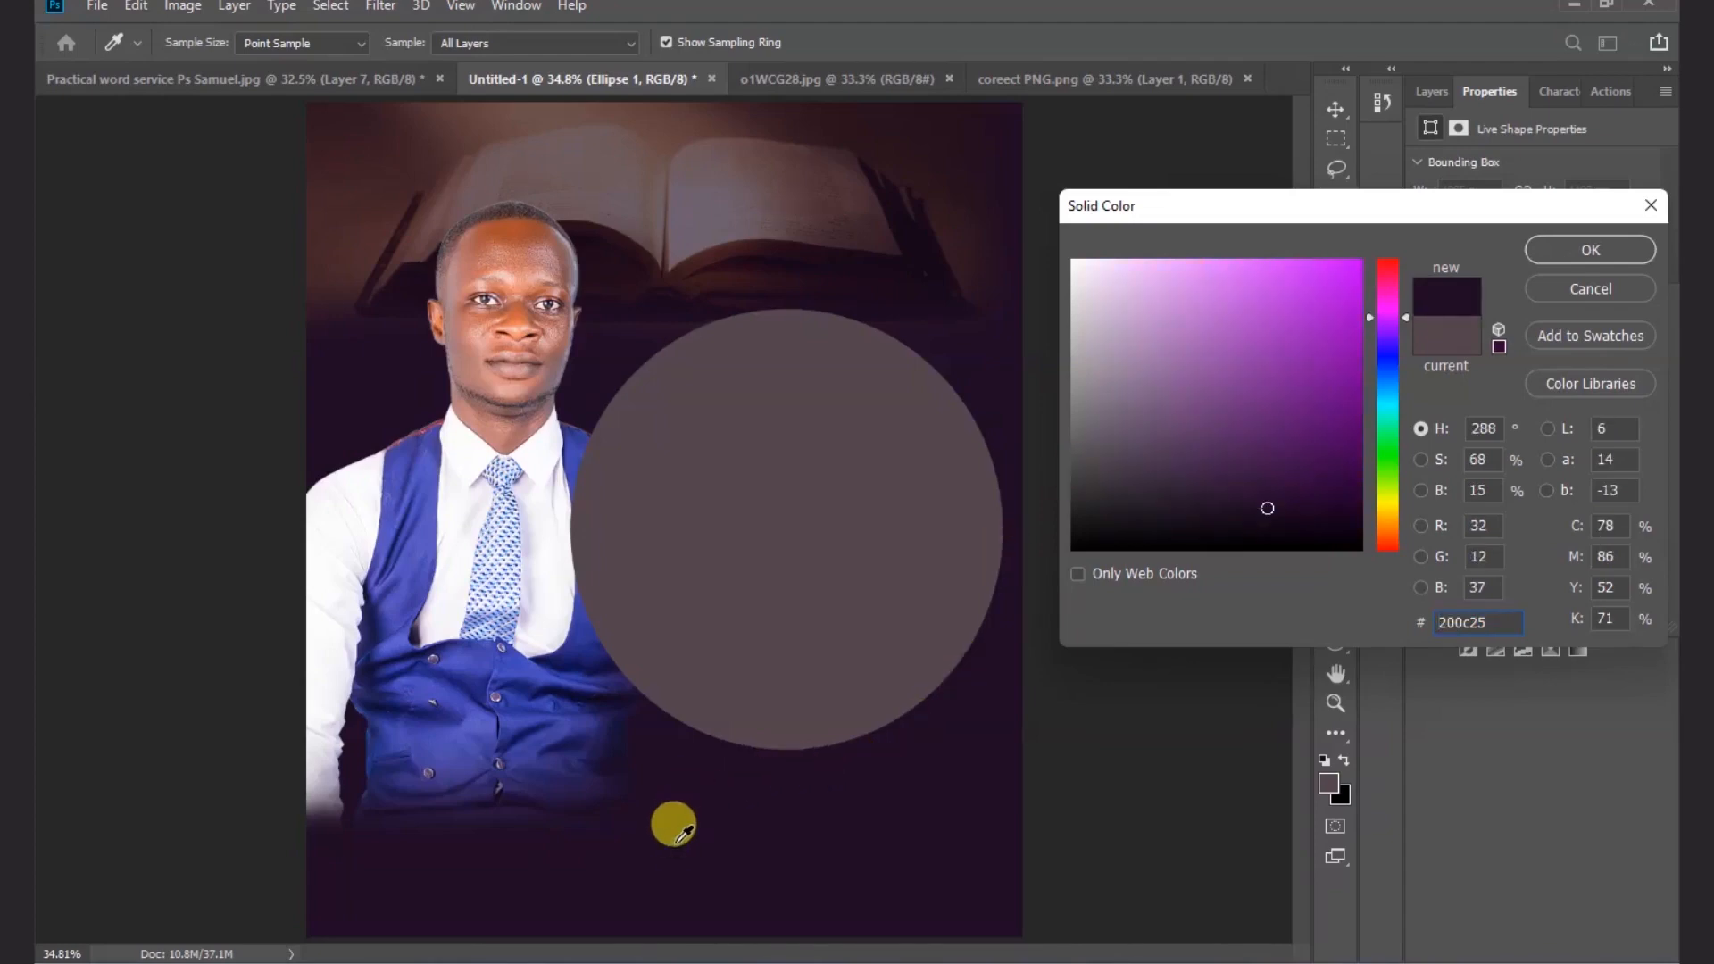
click(1591, 250)
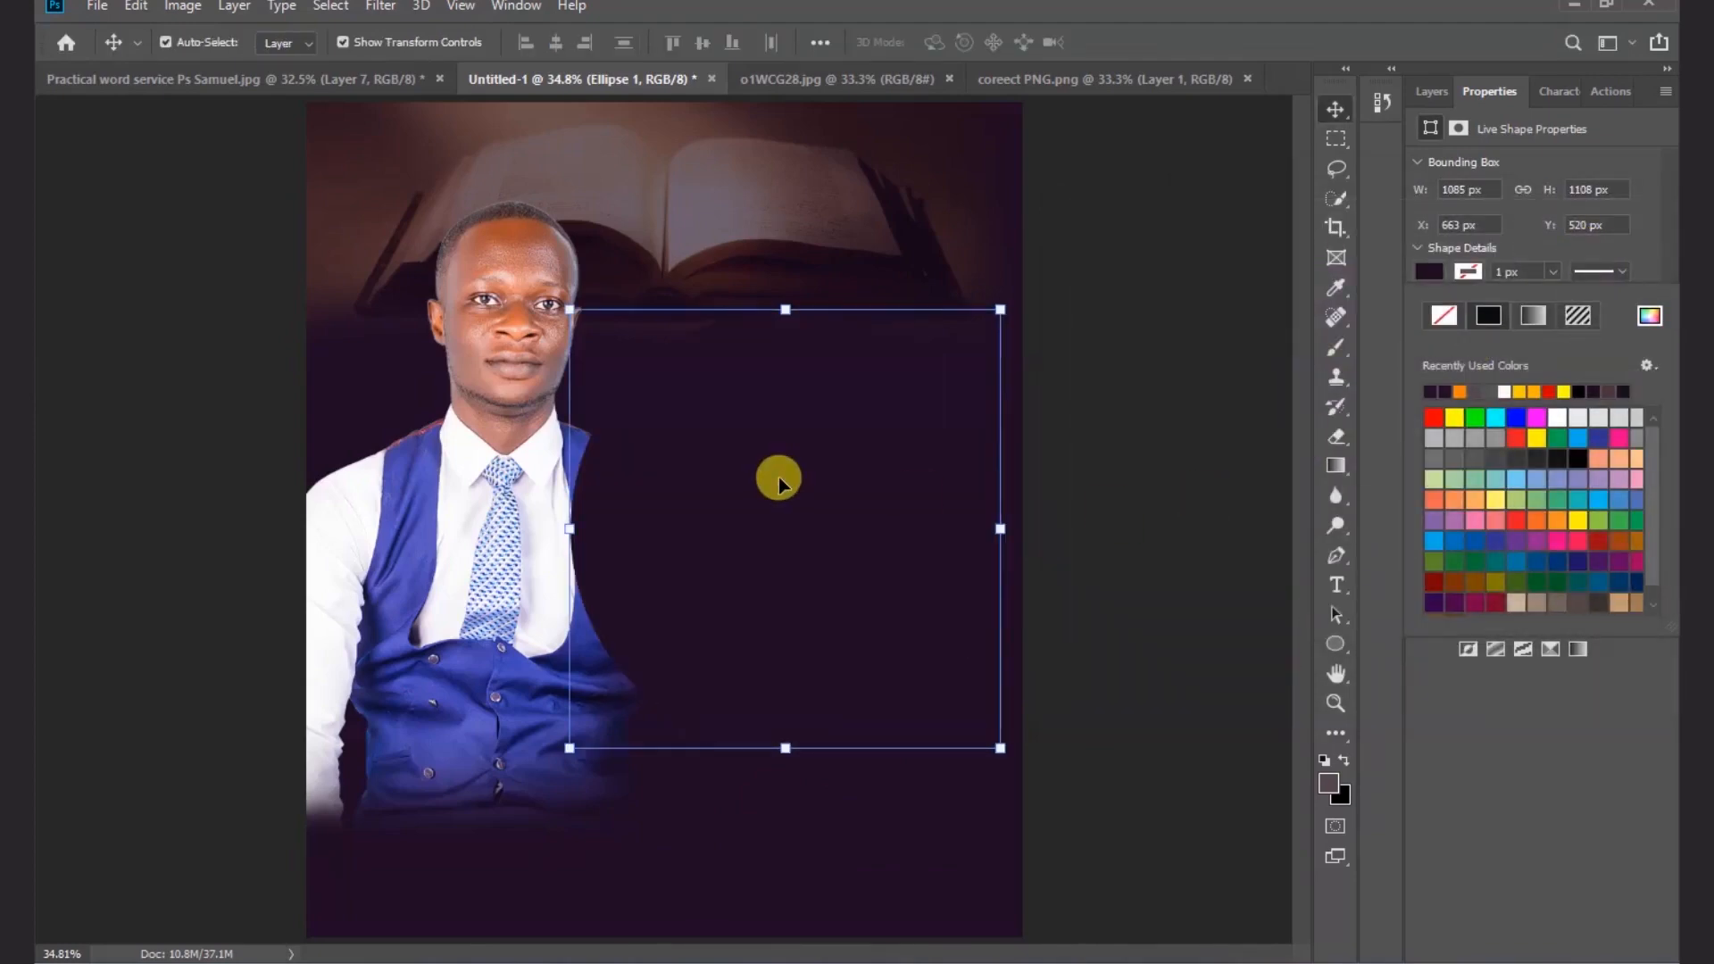
- Lower the dark circle layer's opacity to 75%
click(1431, 91)
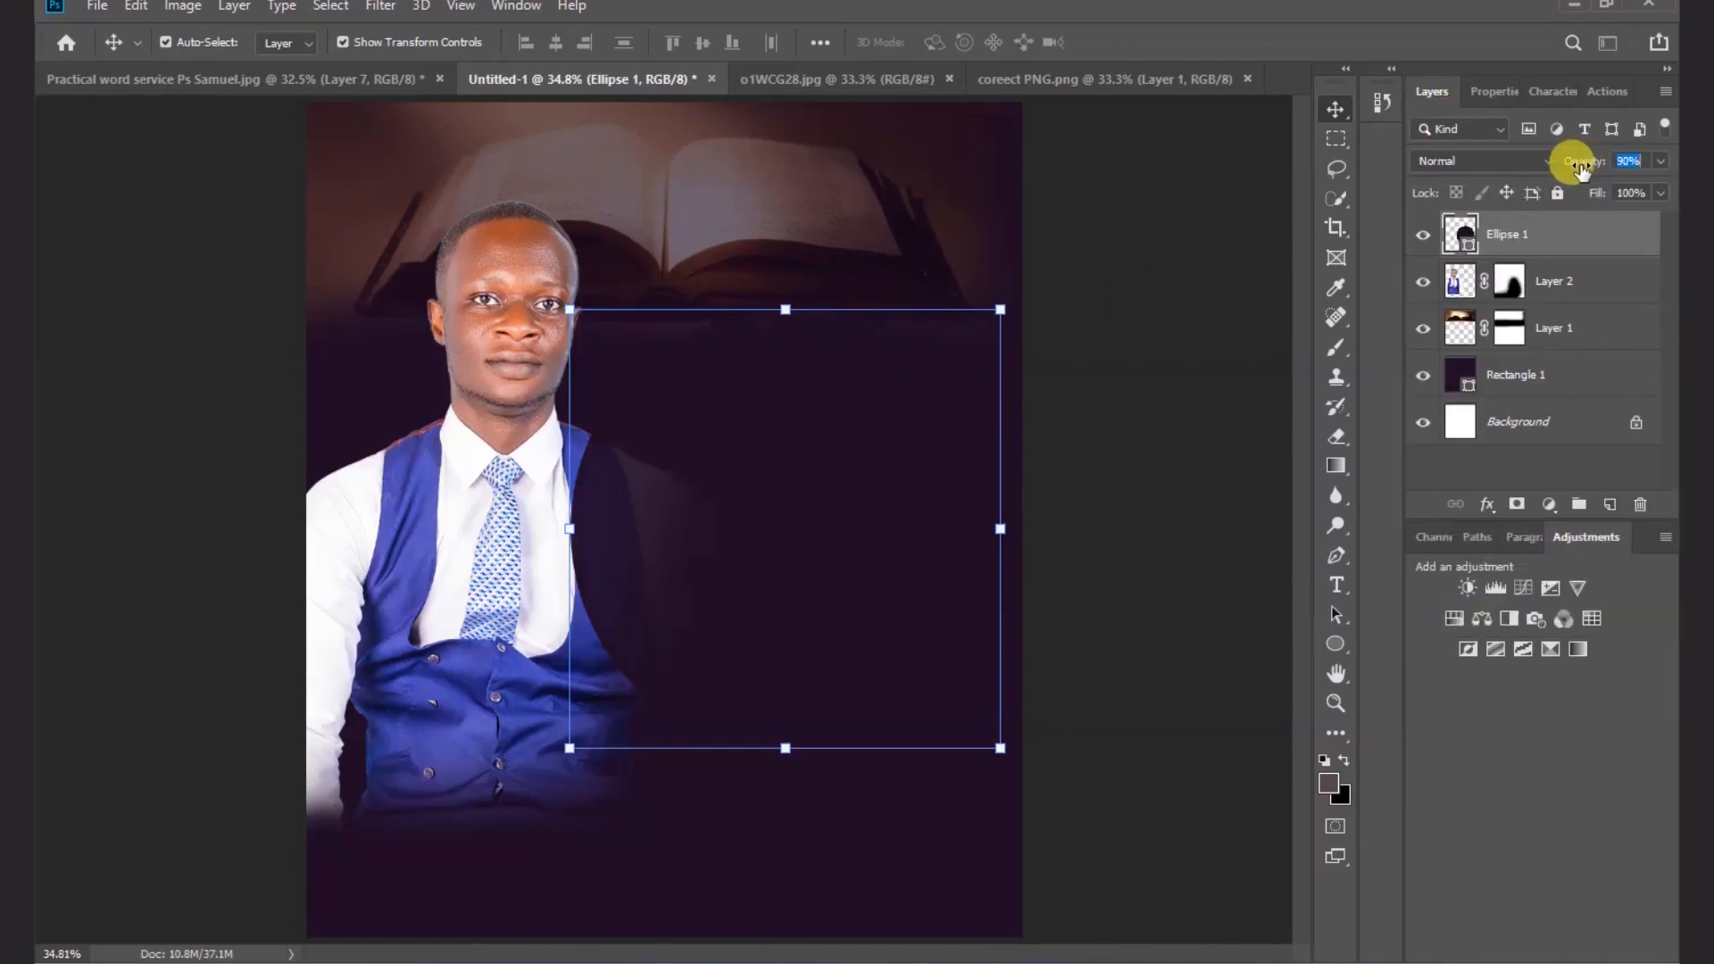
drag(1580, 166, 1568, 161)
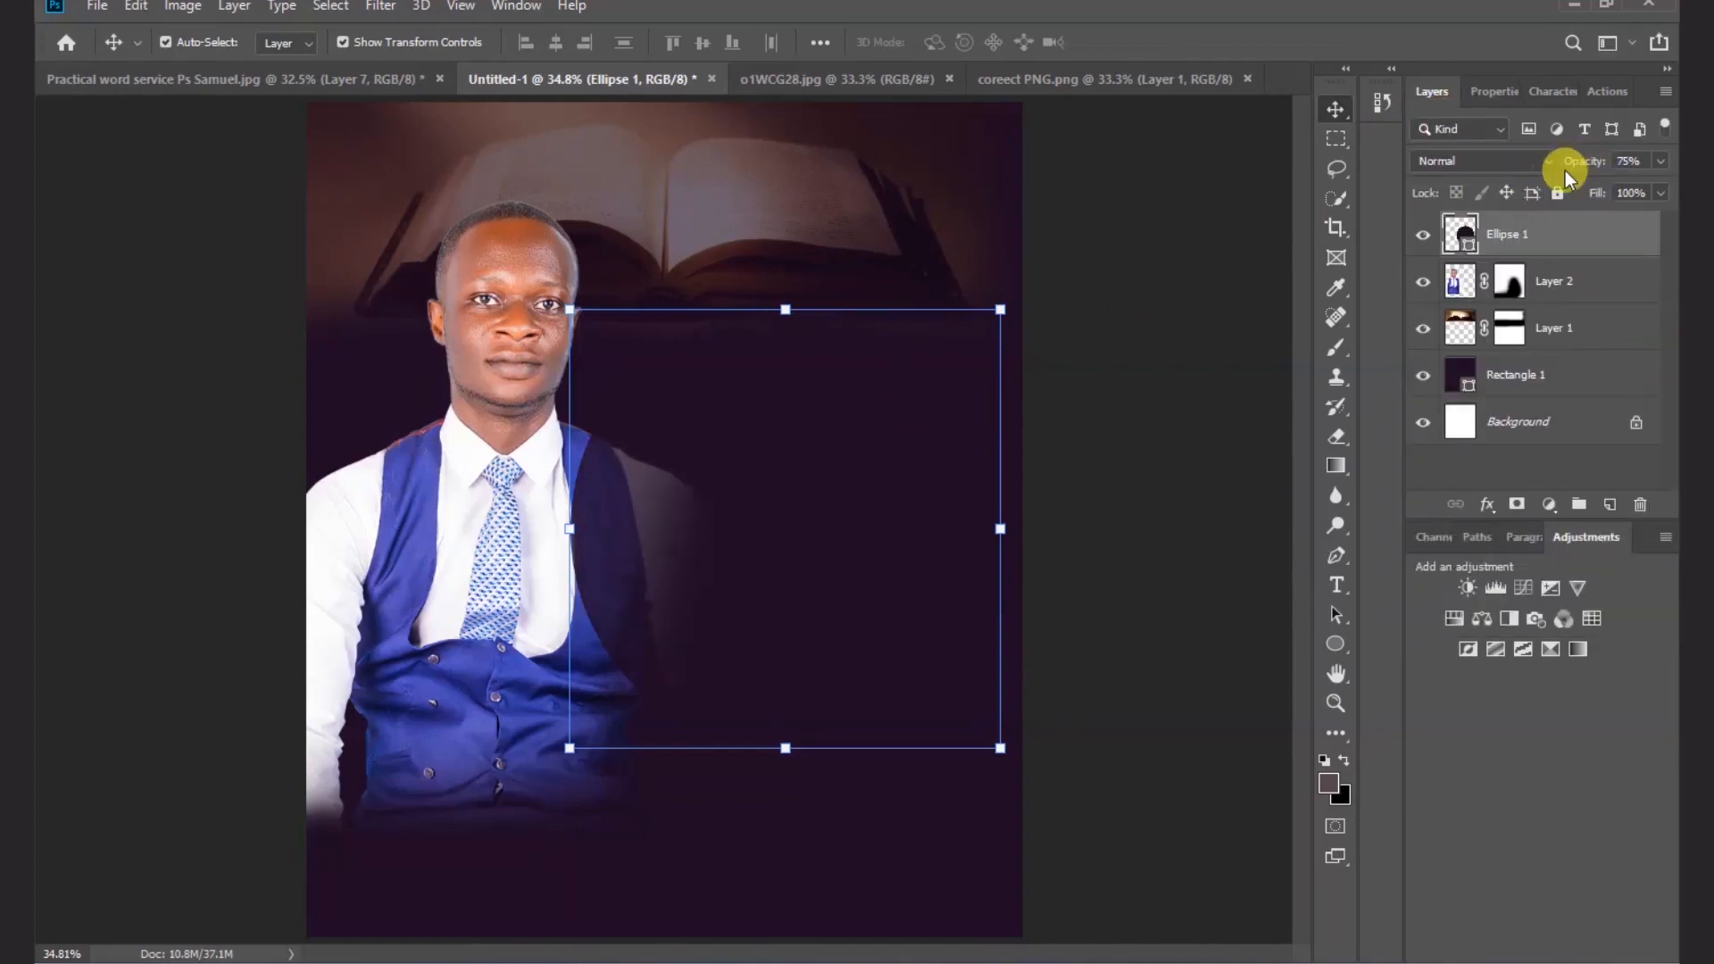
click(1190, 409)
click(678, 536)
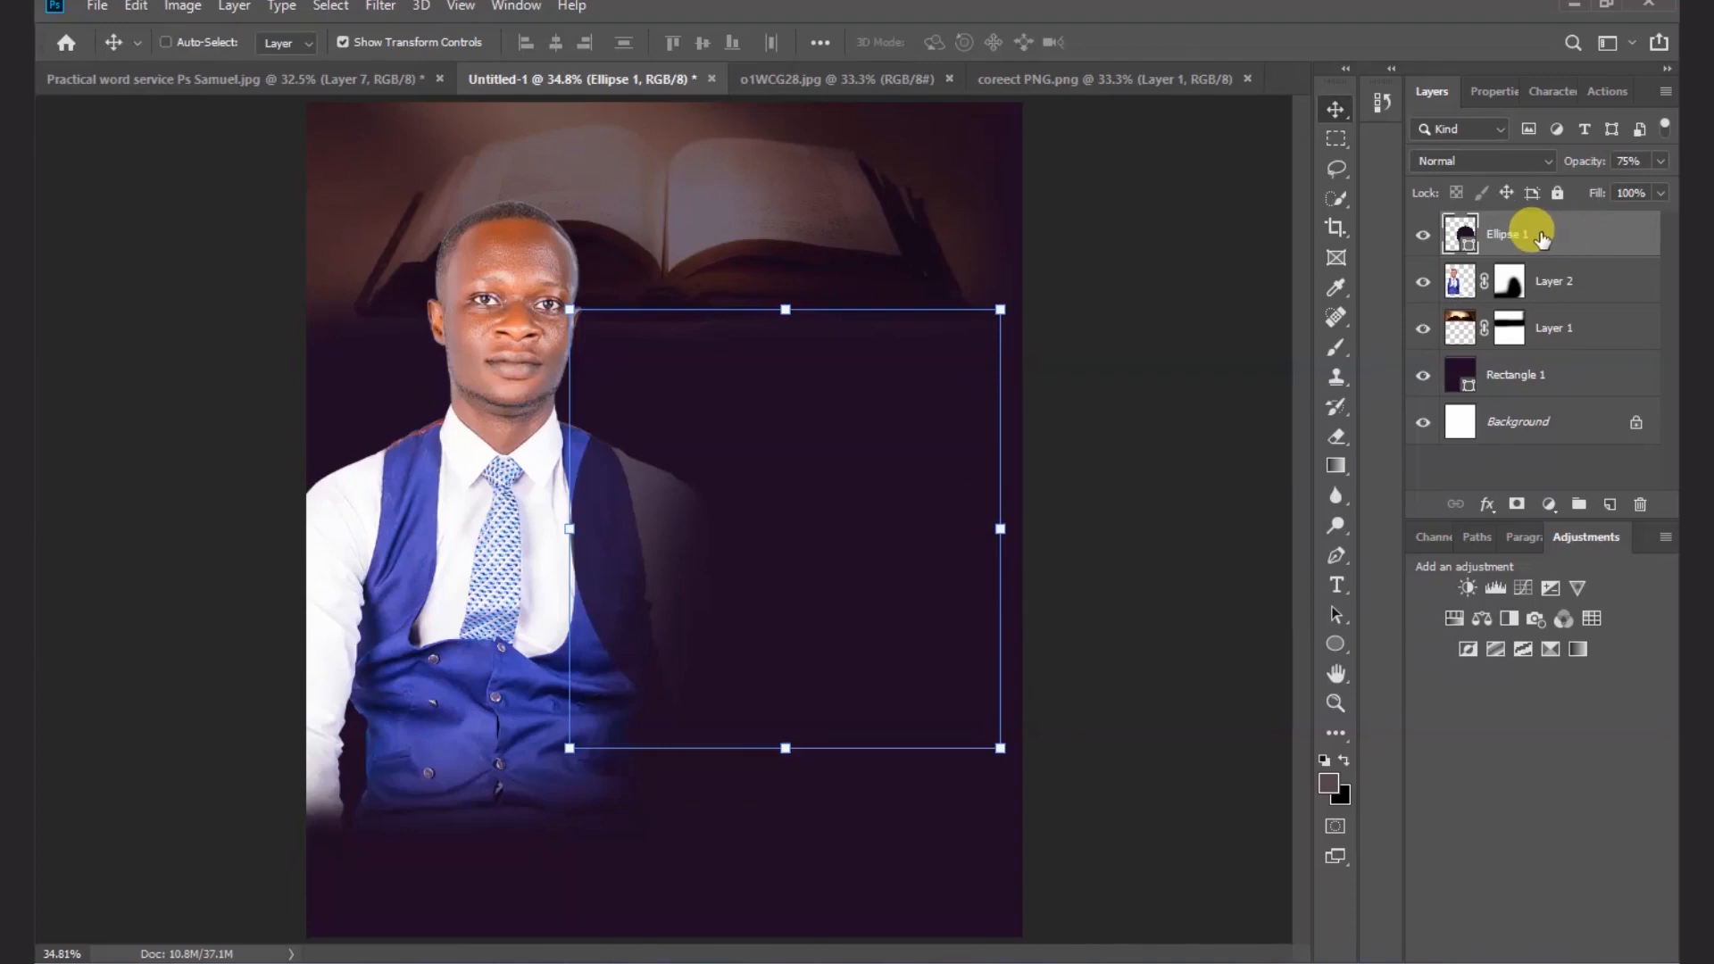
- Duplicate the Ellipse 1 layer and remove the fill from the copy
key(ctrl+j)
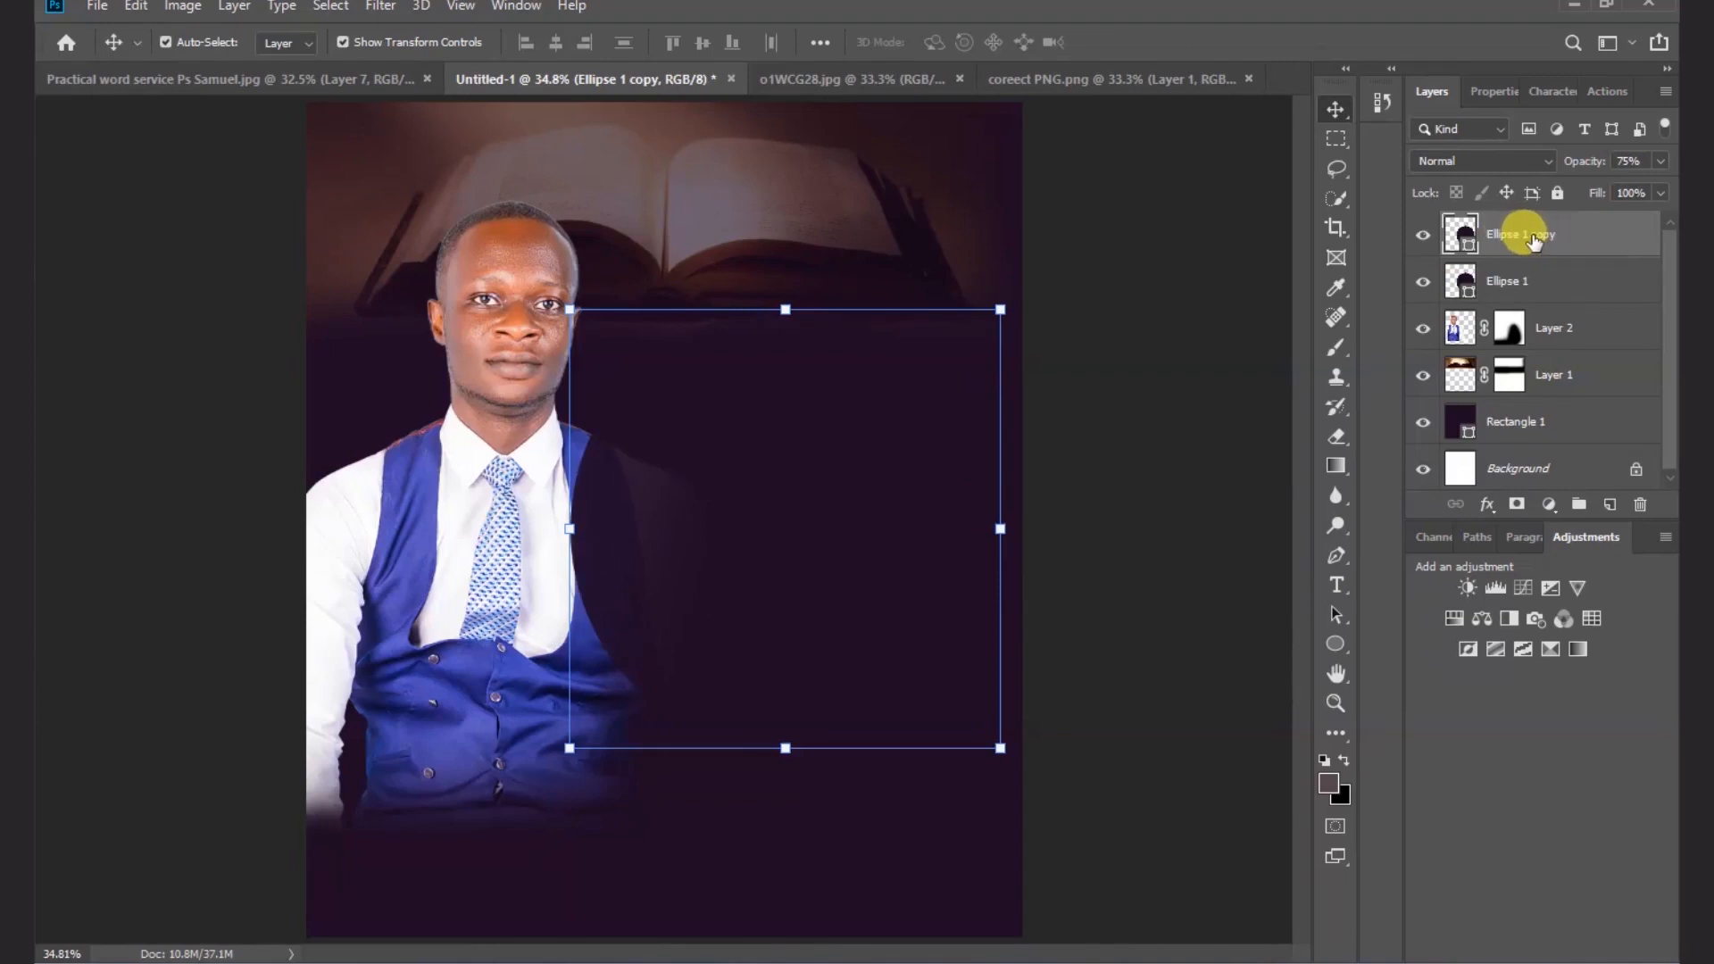
click(1489, 93)
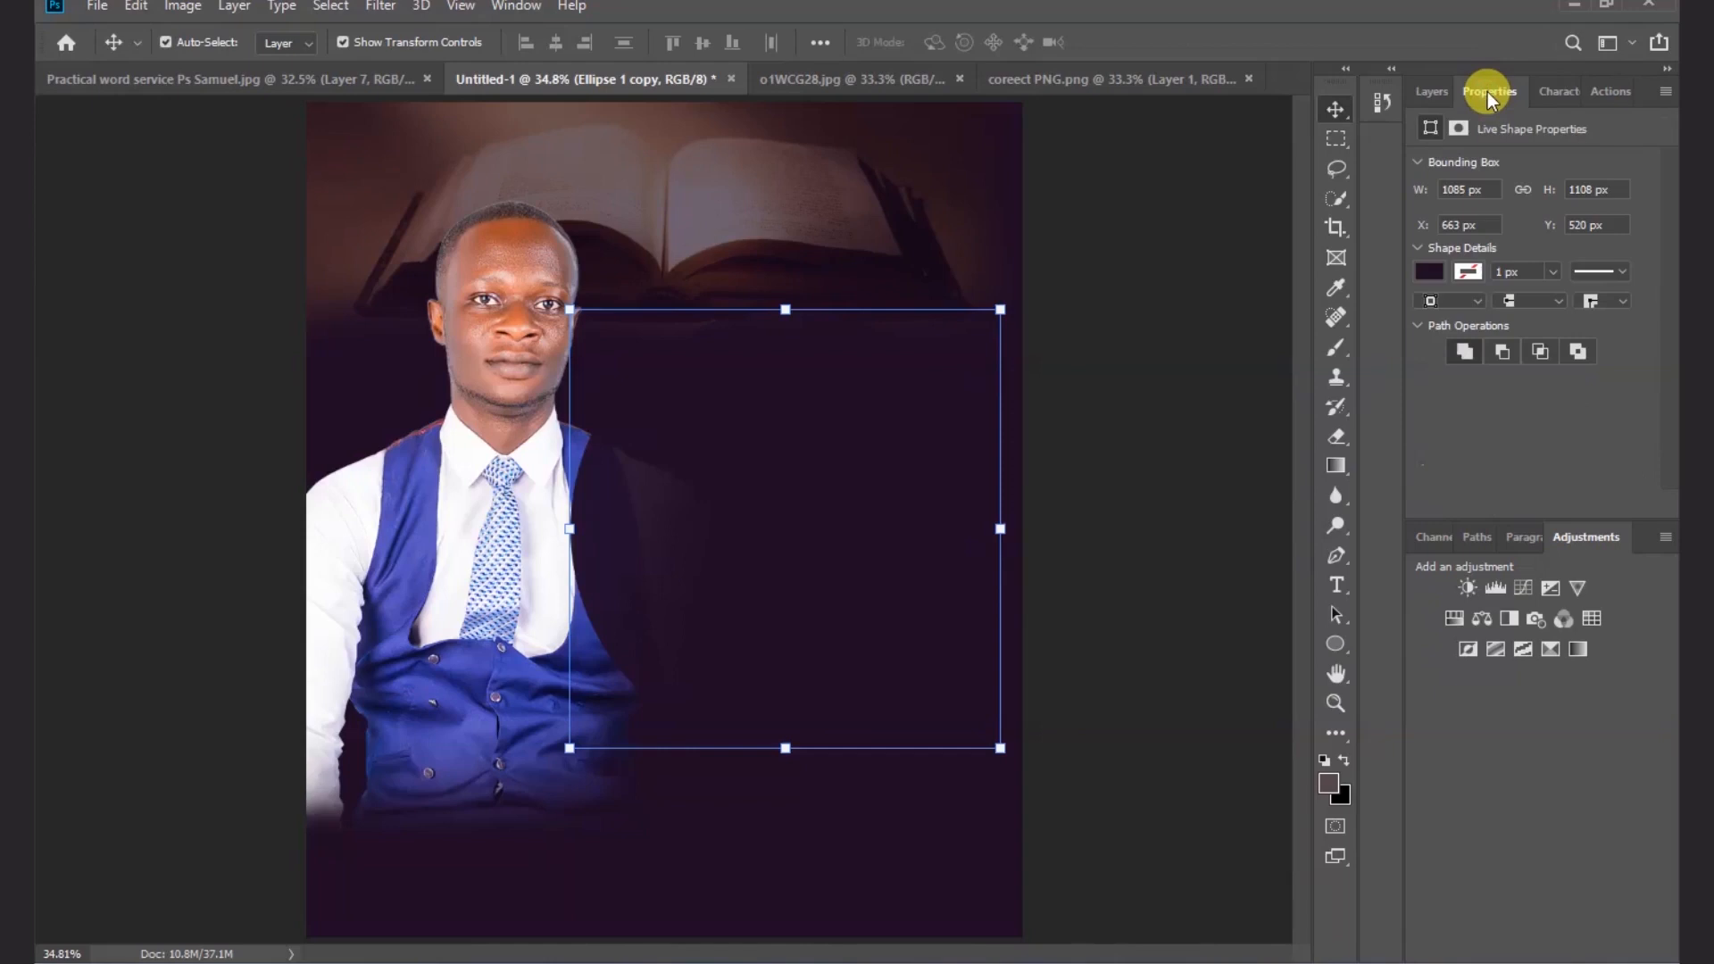
click(1432, 273)
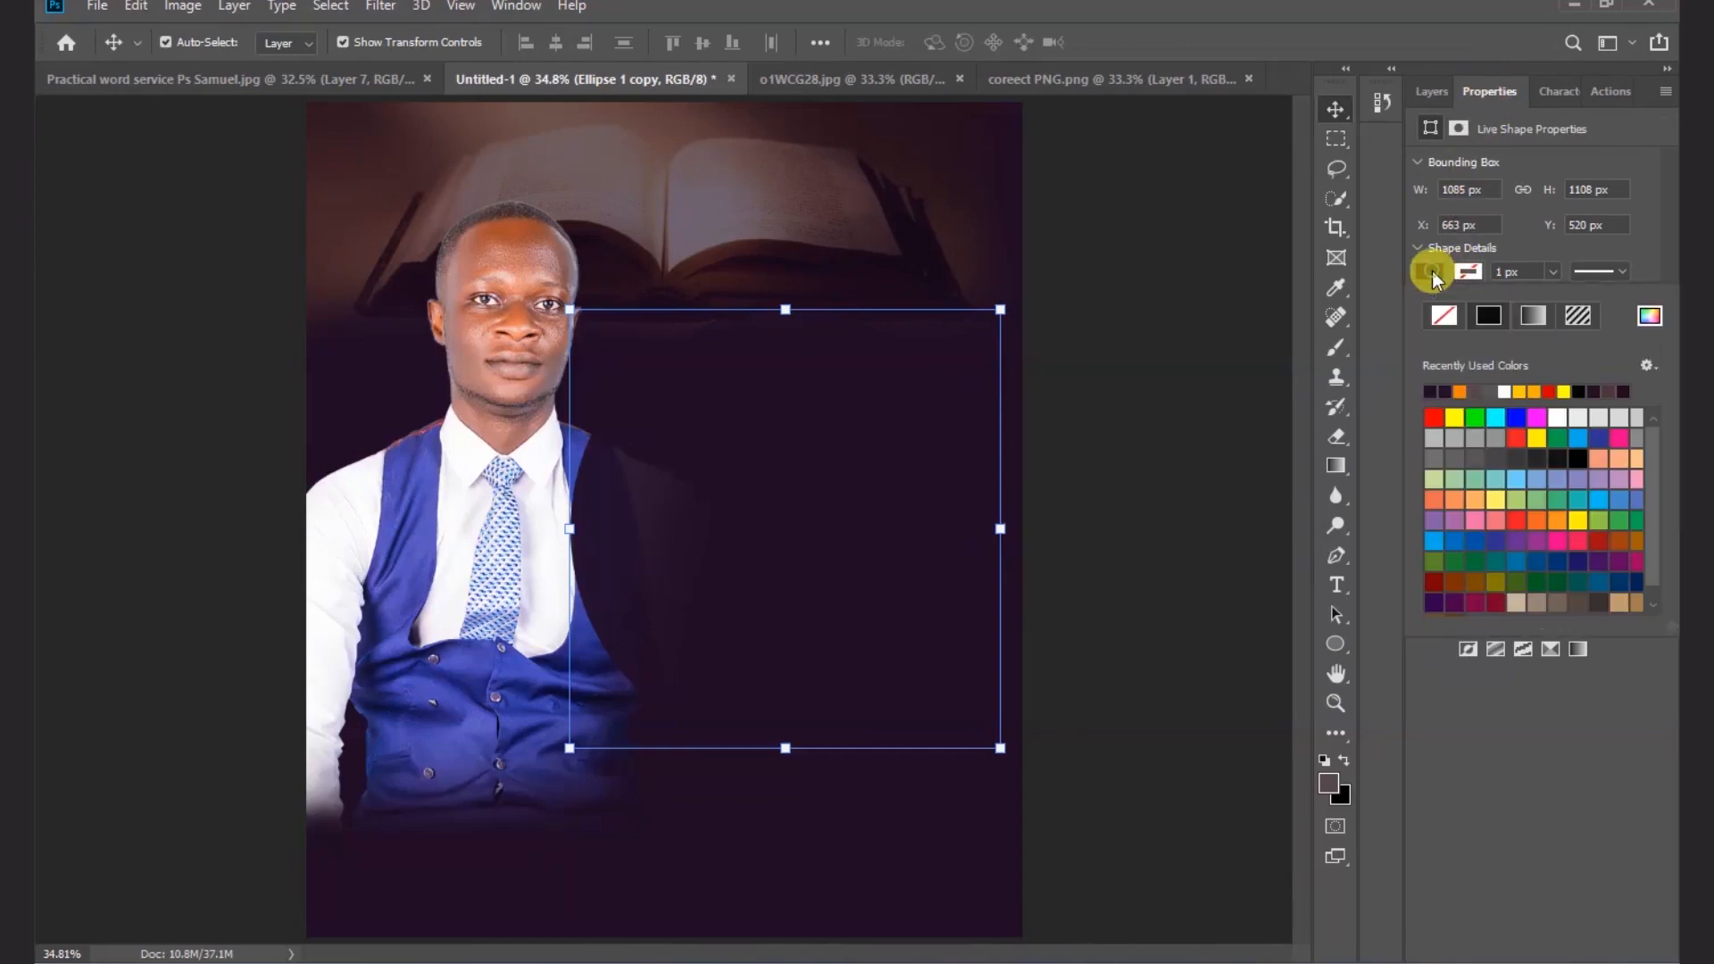
click(1444, 315)
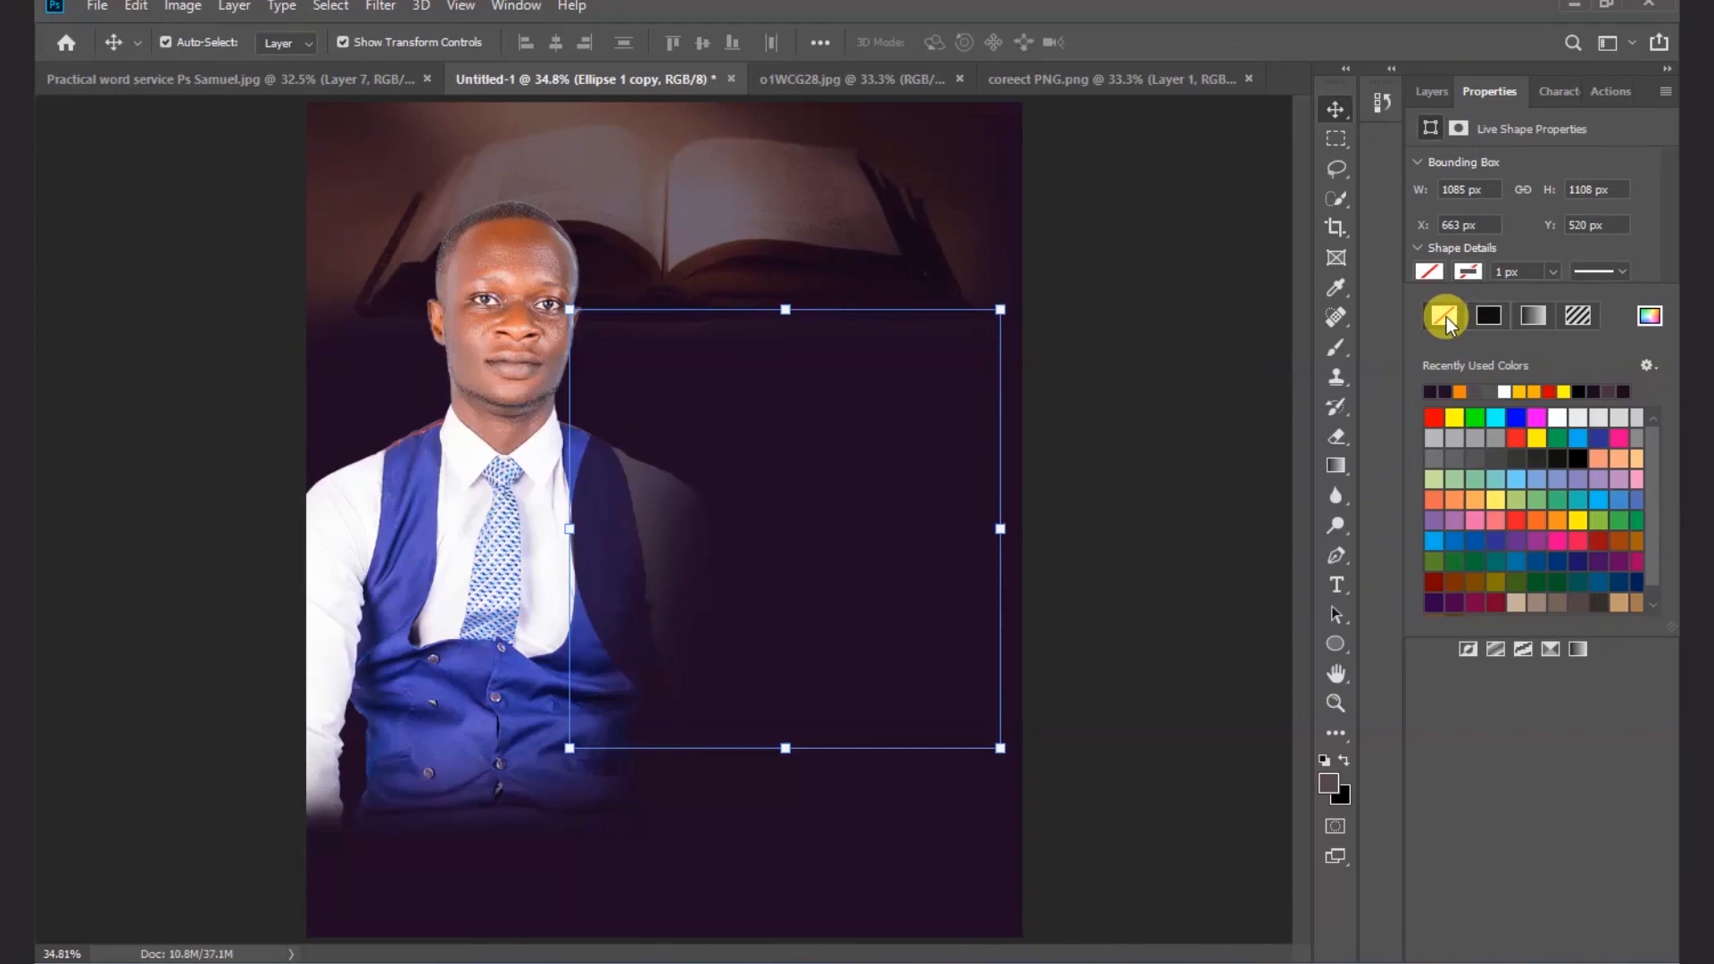
- Give the copied circle a solid bright orange stroke
click(1469, 271)
click(1648, 317)
click(1387, 527)
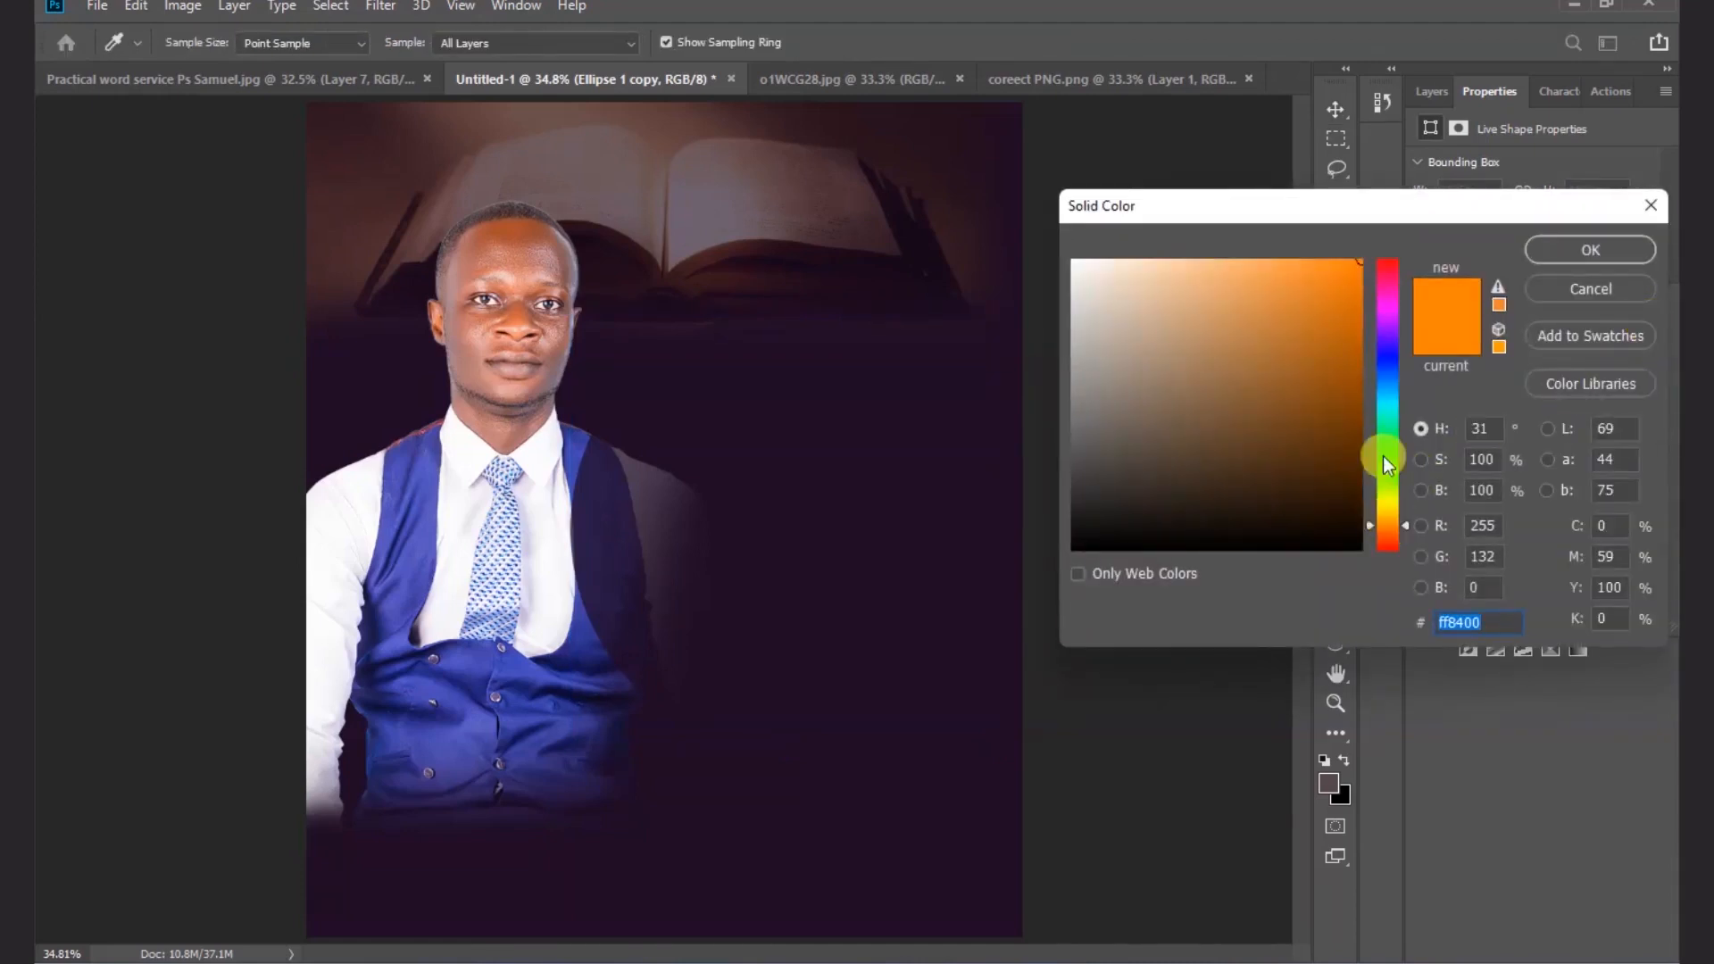
drag(1359, 265, 1363, 245)
click(1493, 622)
click(1591, 251)
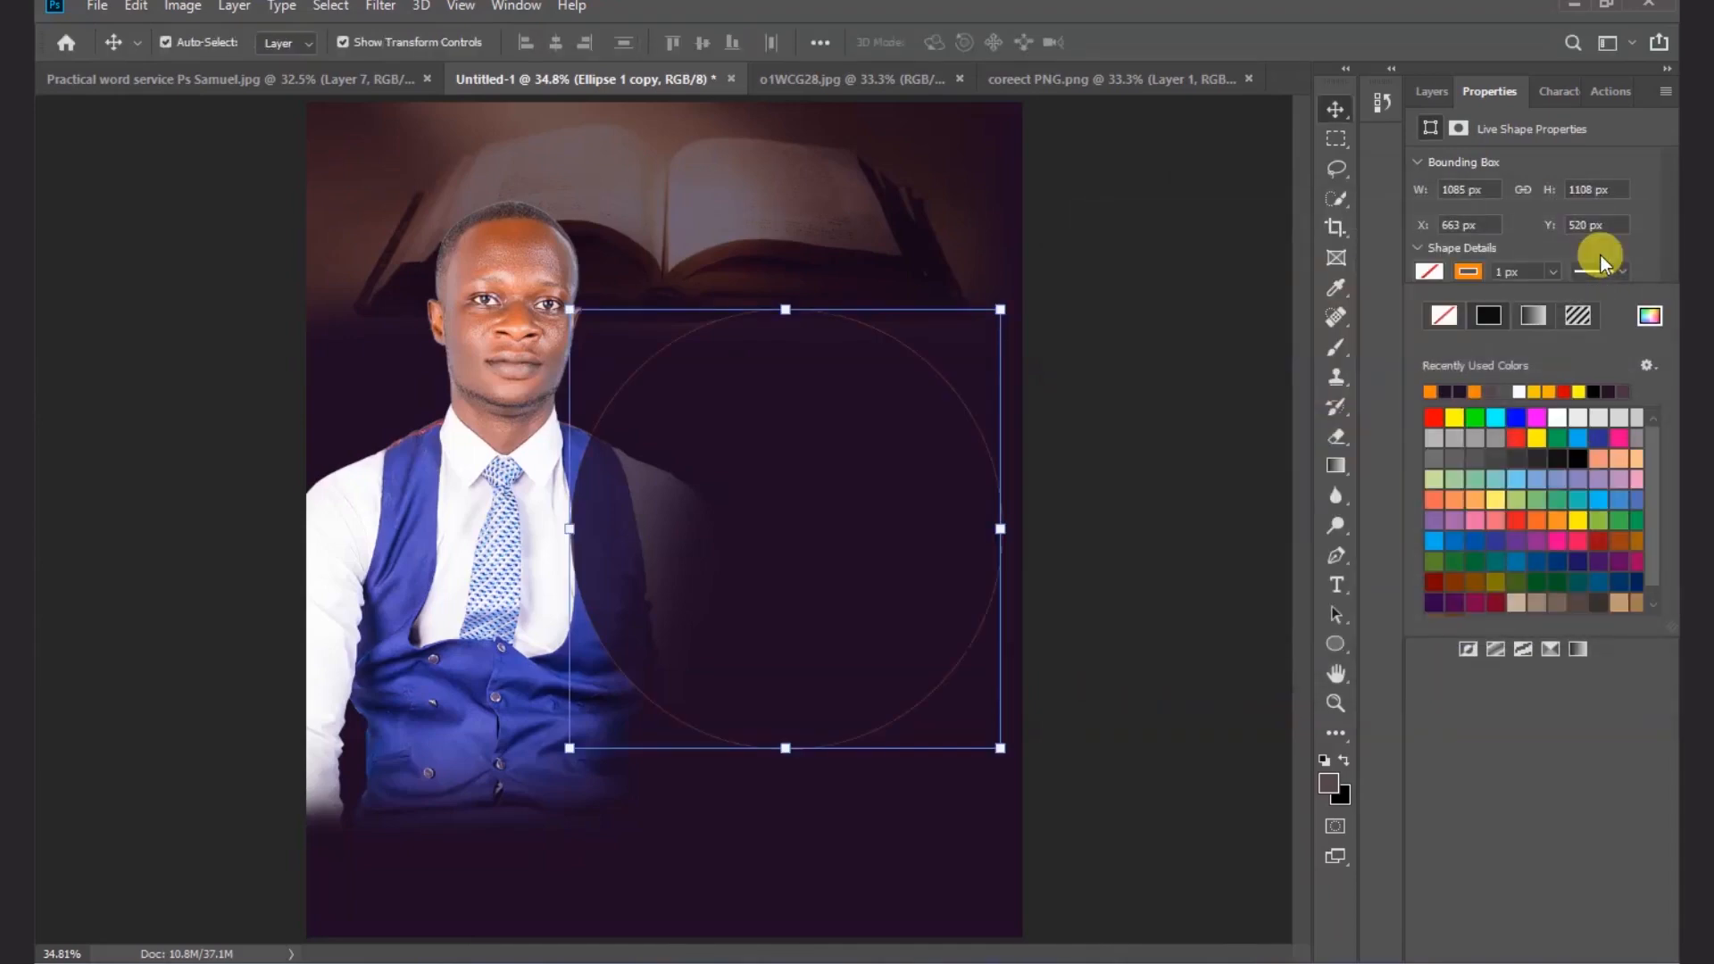
- Set the orange ring's stroke width to 8 px and deselect the shape
click(1551, 273)
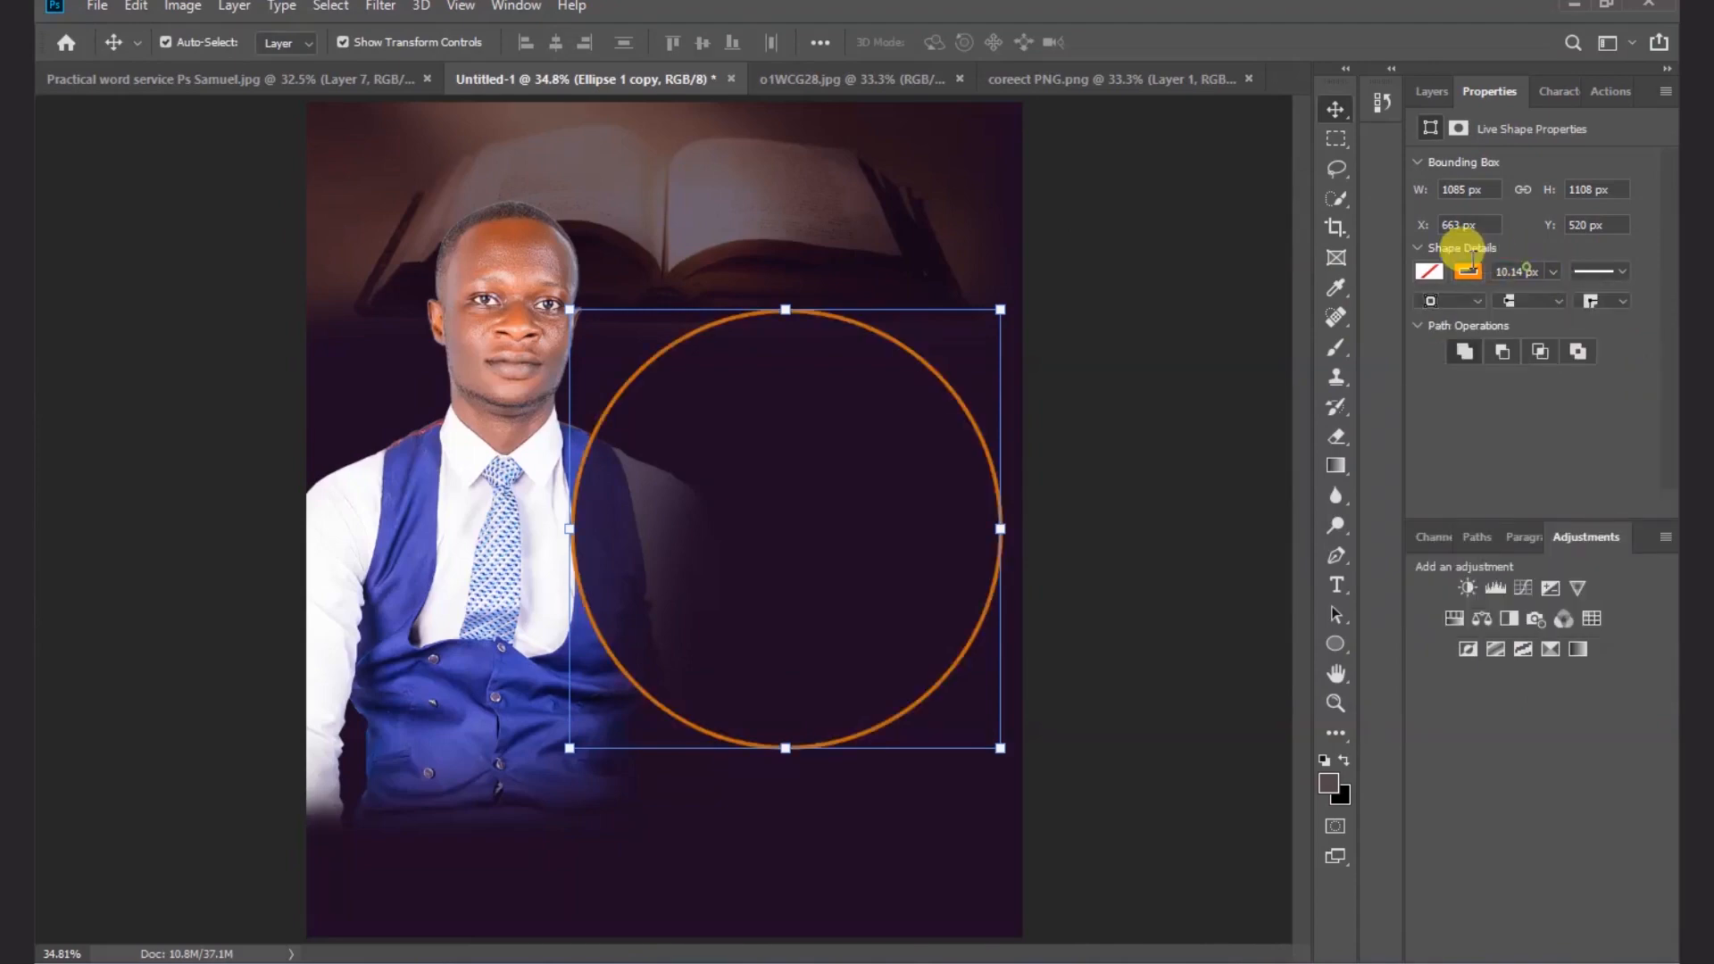
text(8)
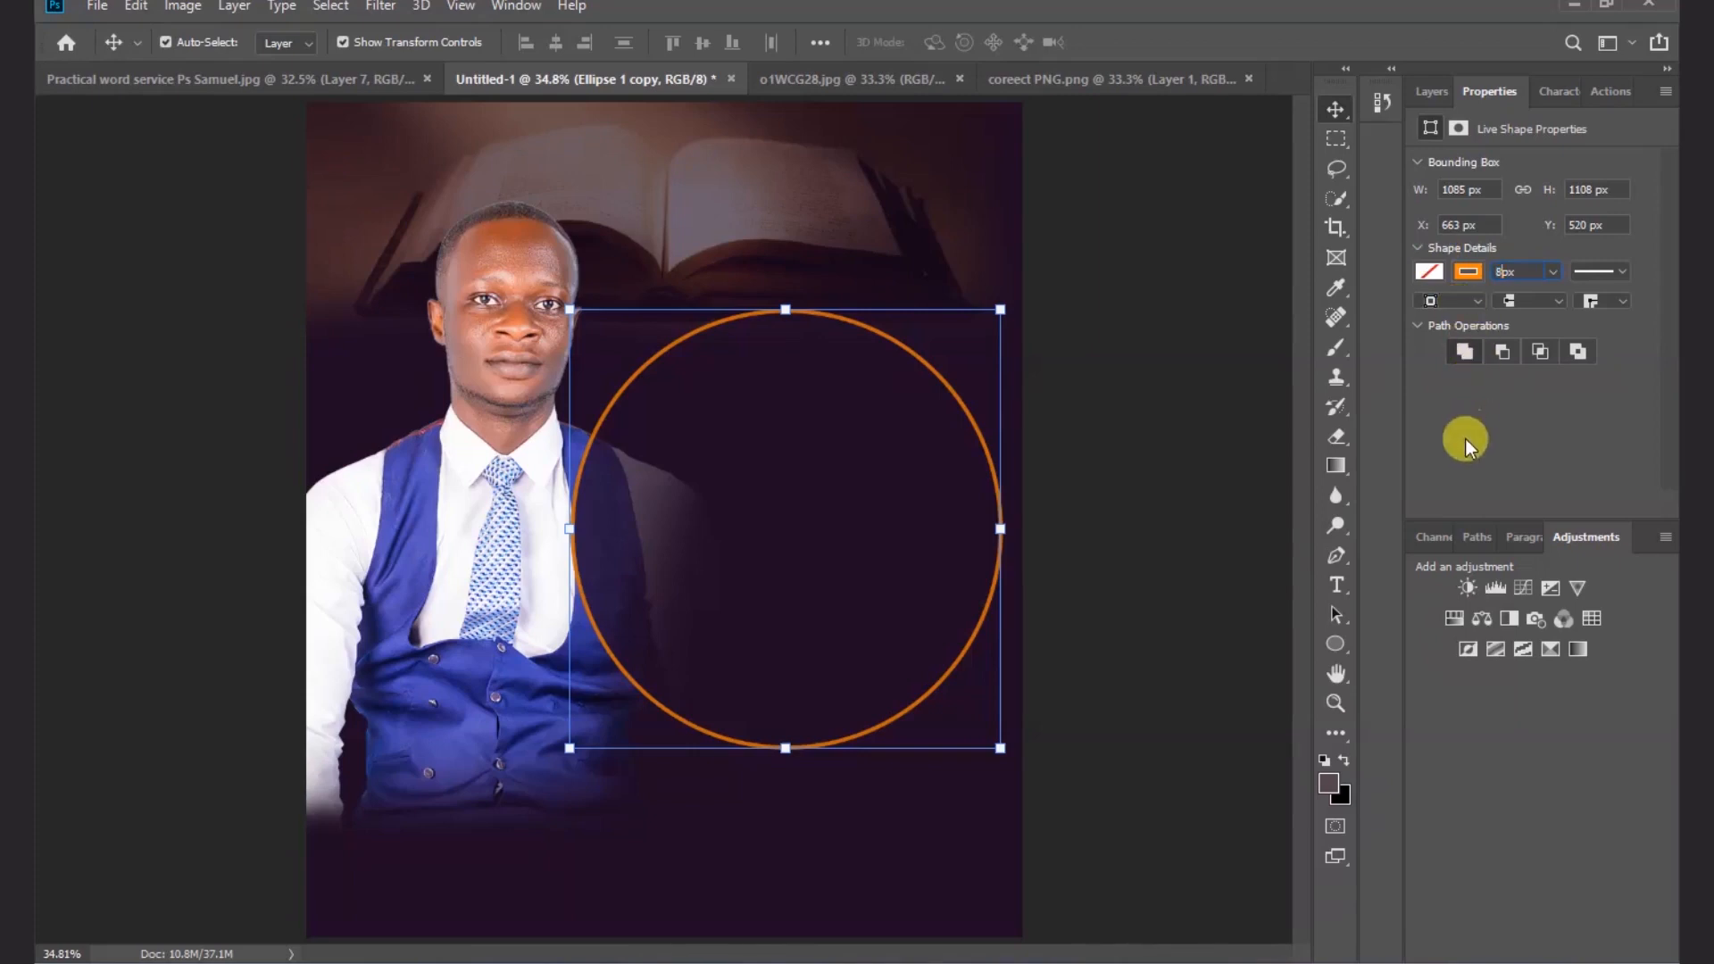
key(Return)
click(1224, 396)
- Scale the orange ring on the Ellipse 1 copy layer to about 88% around its centre, and select the dark circle behind it
click(1483, 90)
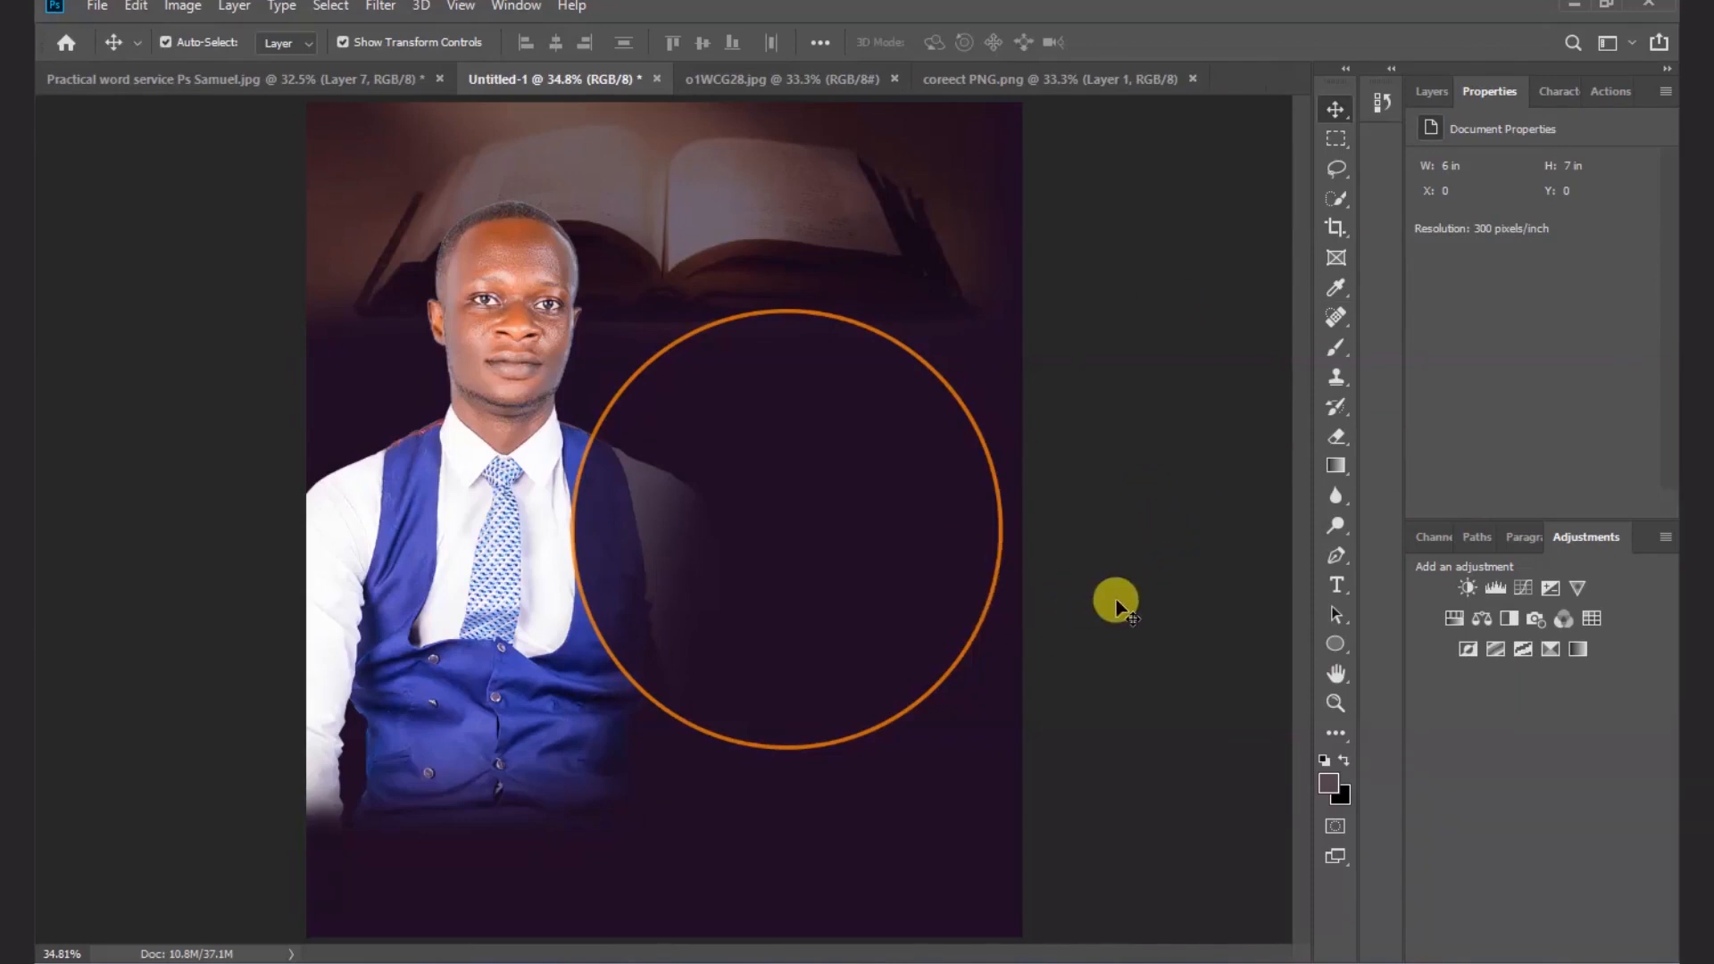
click(1423, 93)
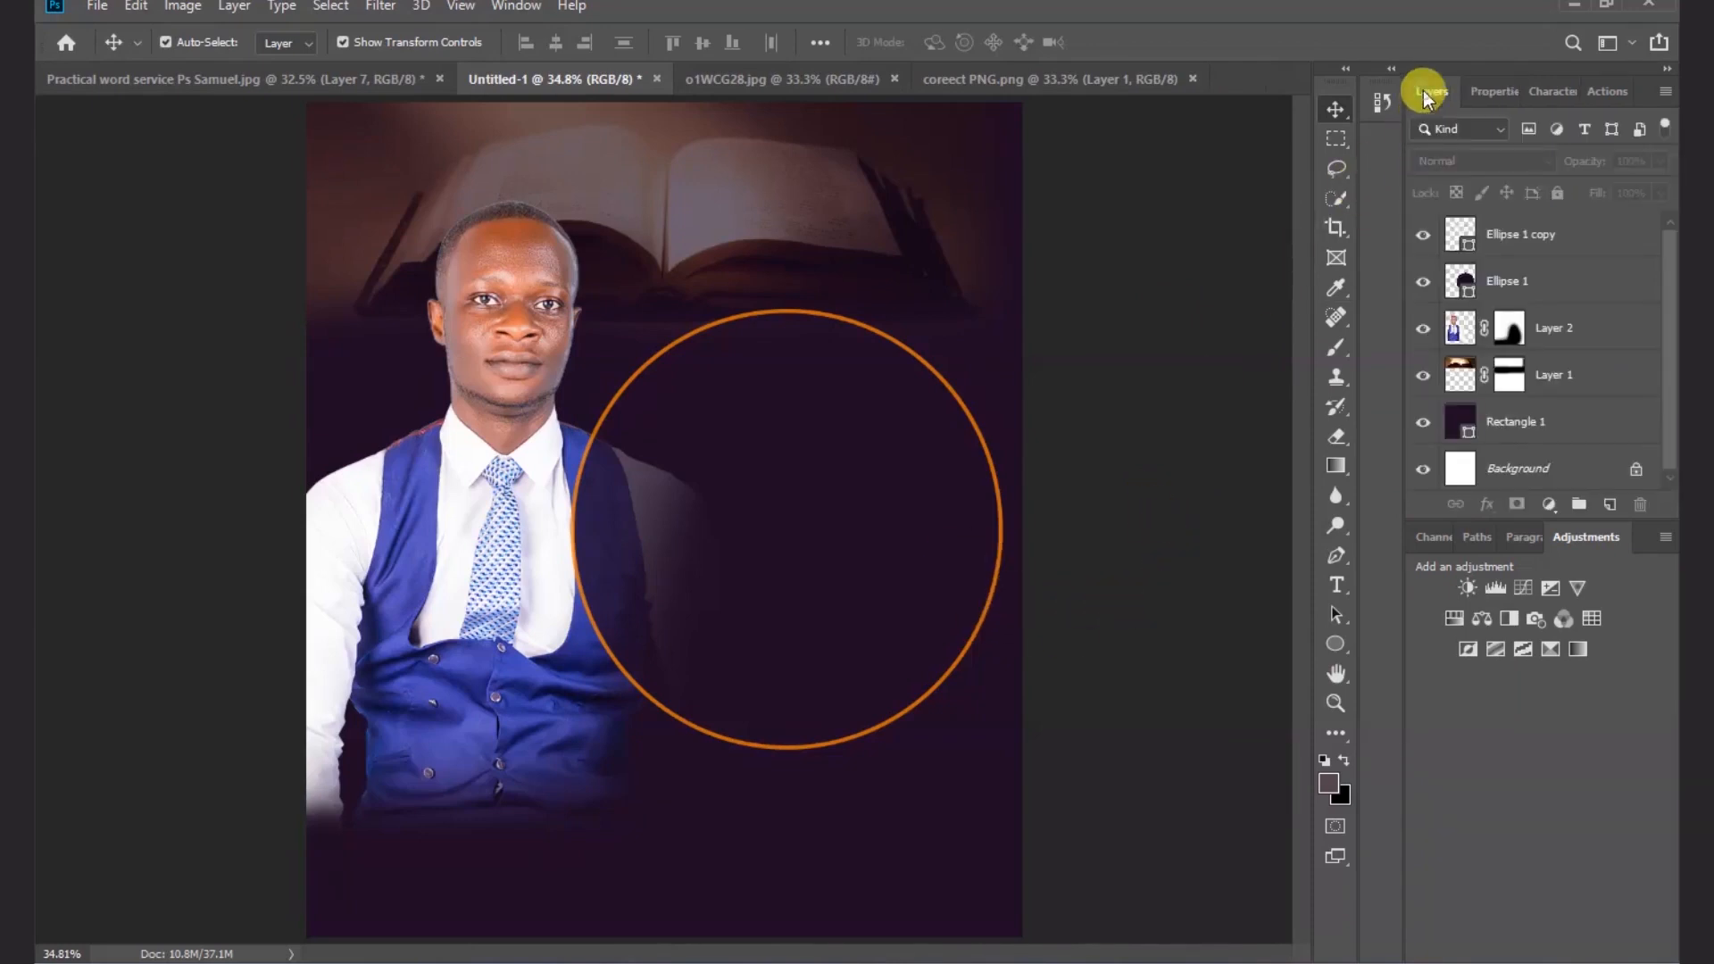
click(1554, 242)
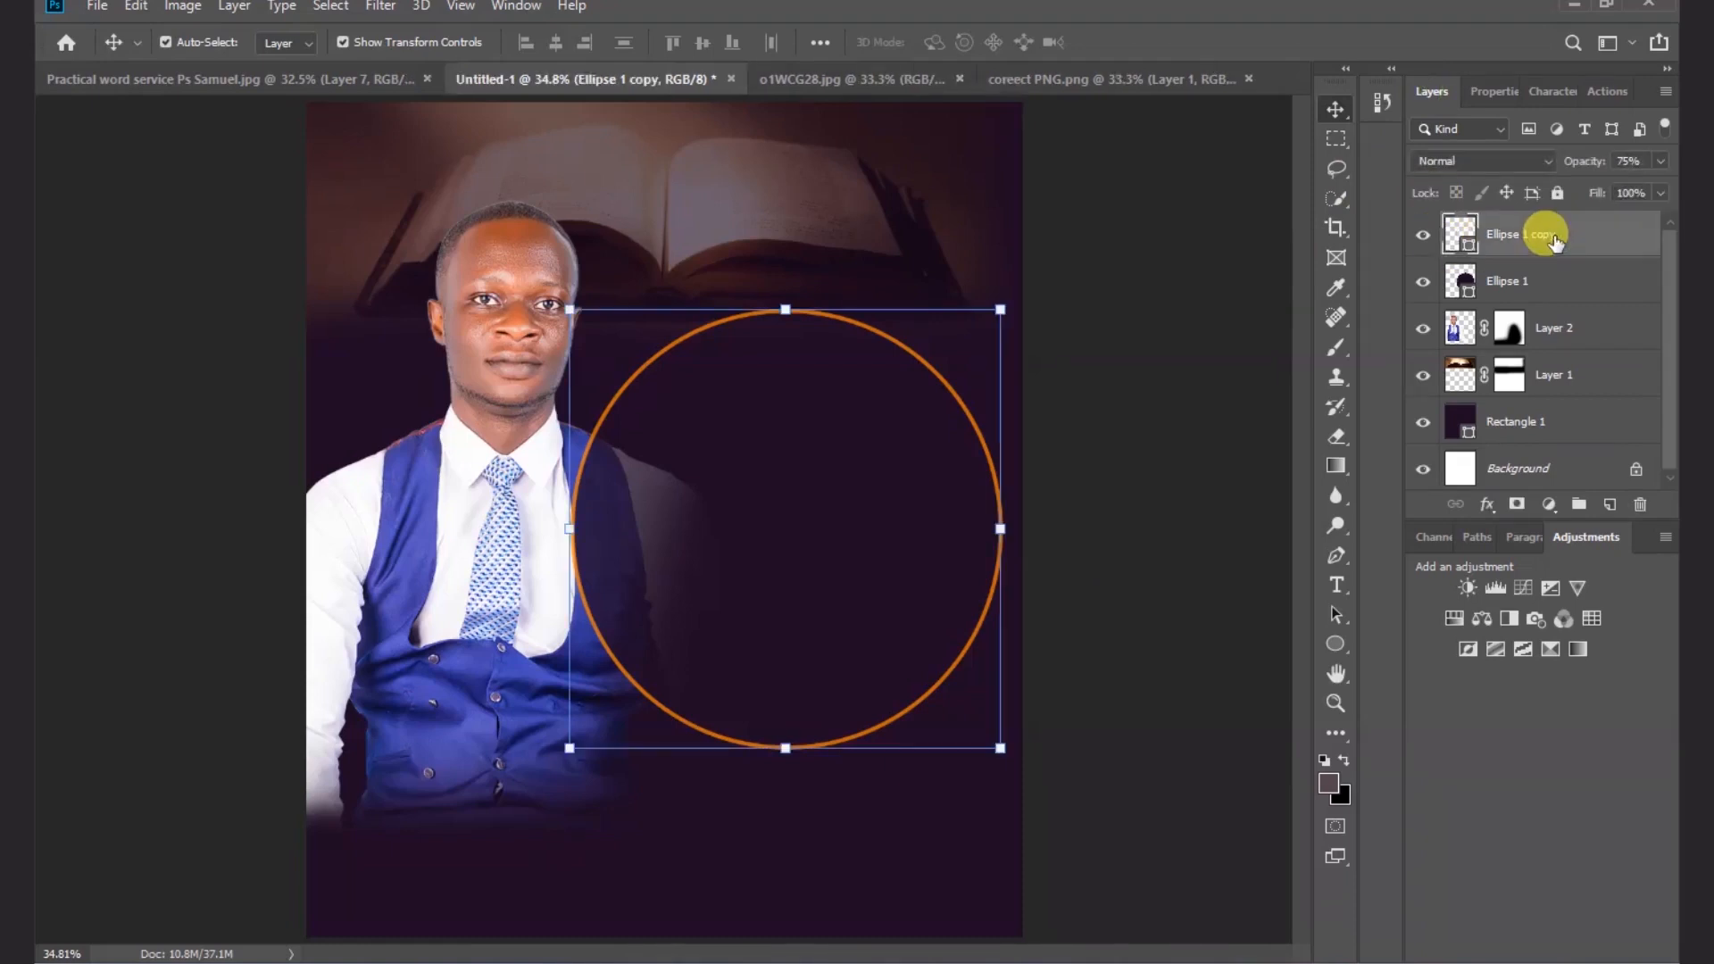
click(1000, 748)
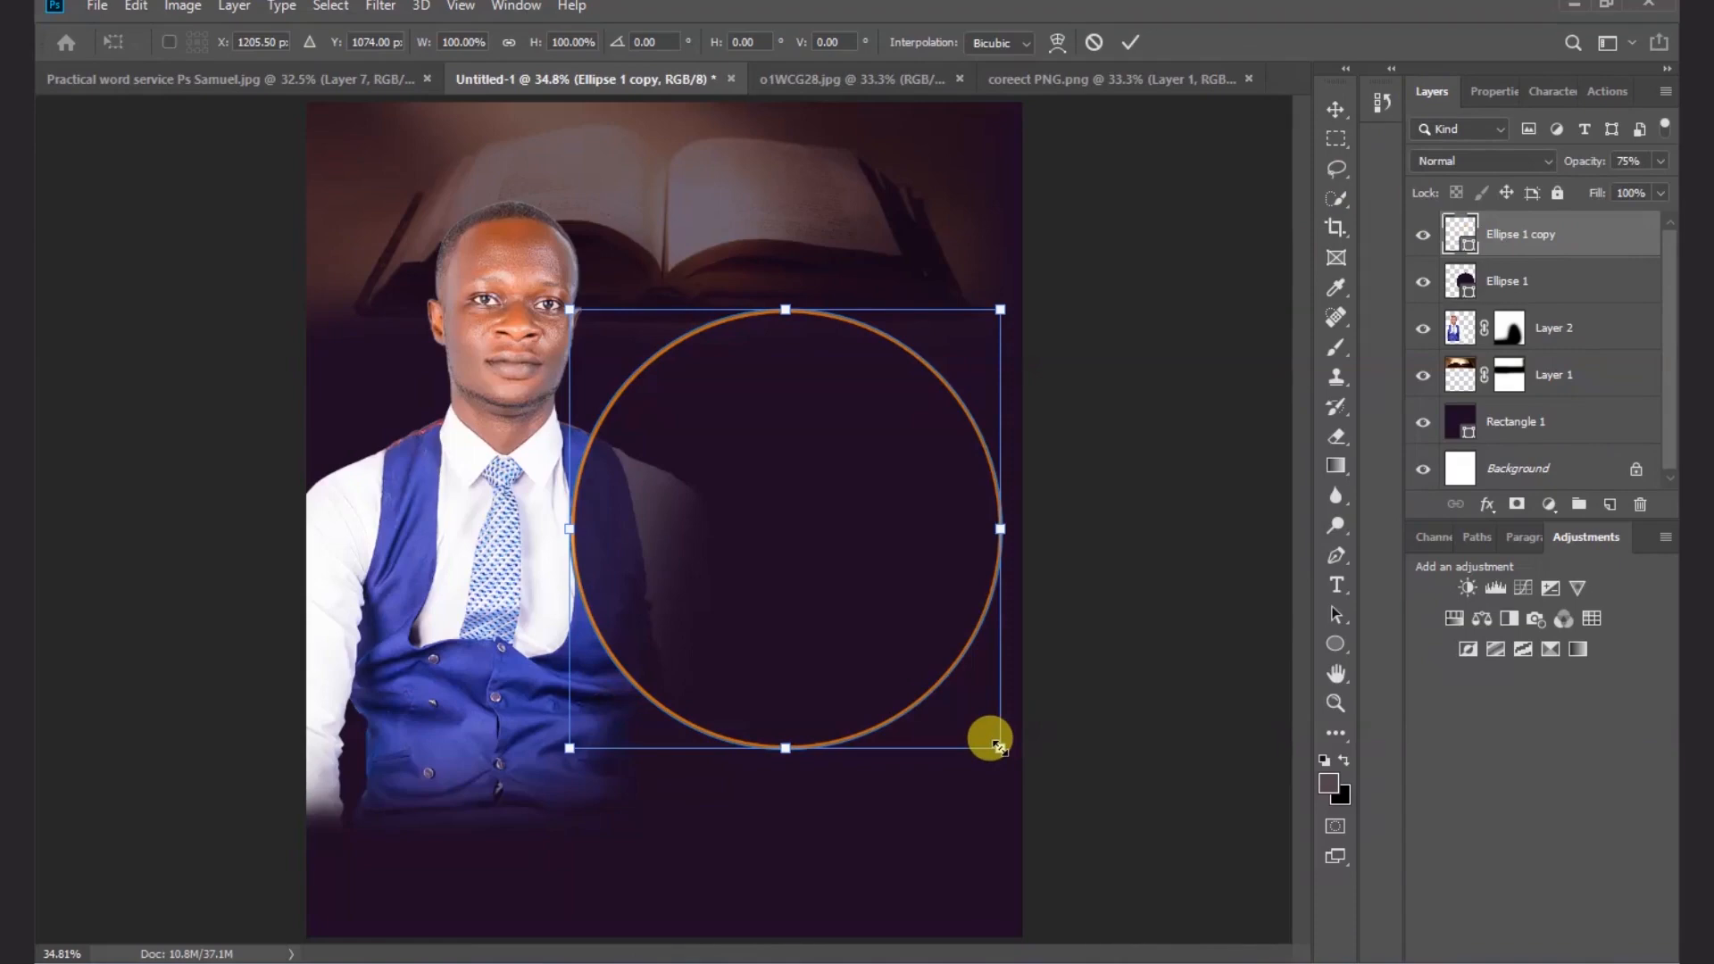
drag(998, 747, 975, 717)
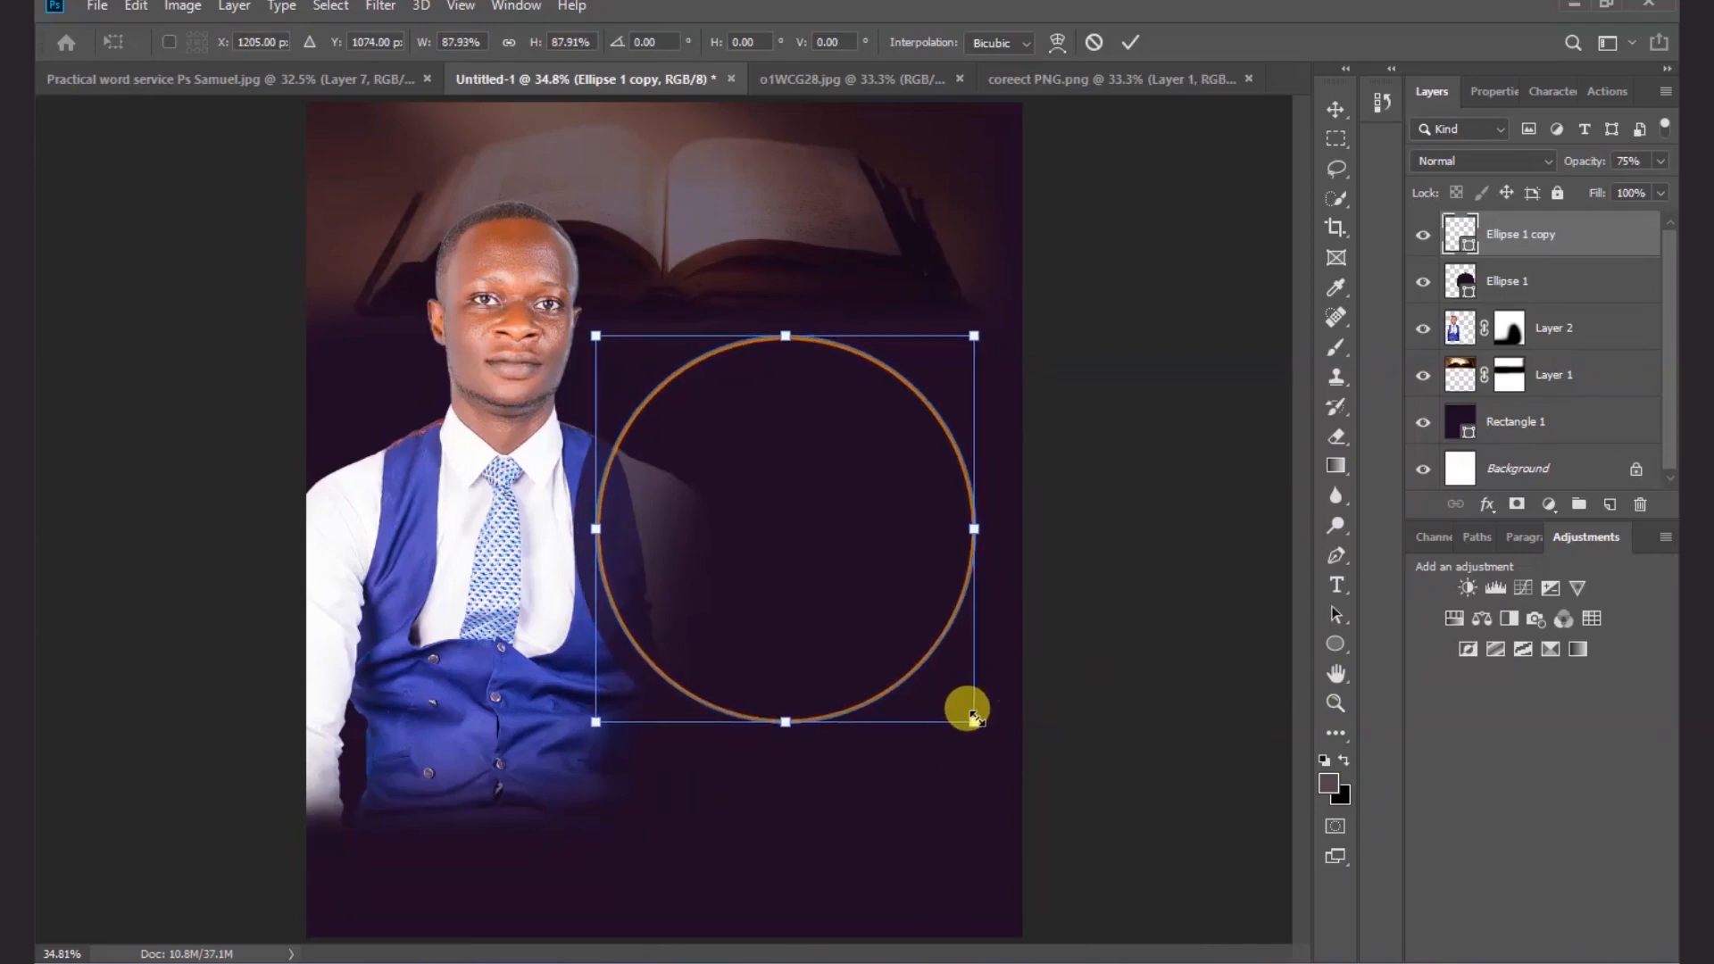
click(1130, 42)
click(1160, 582)
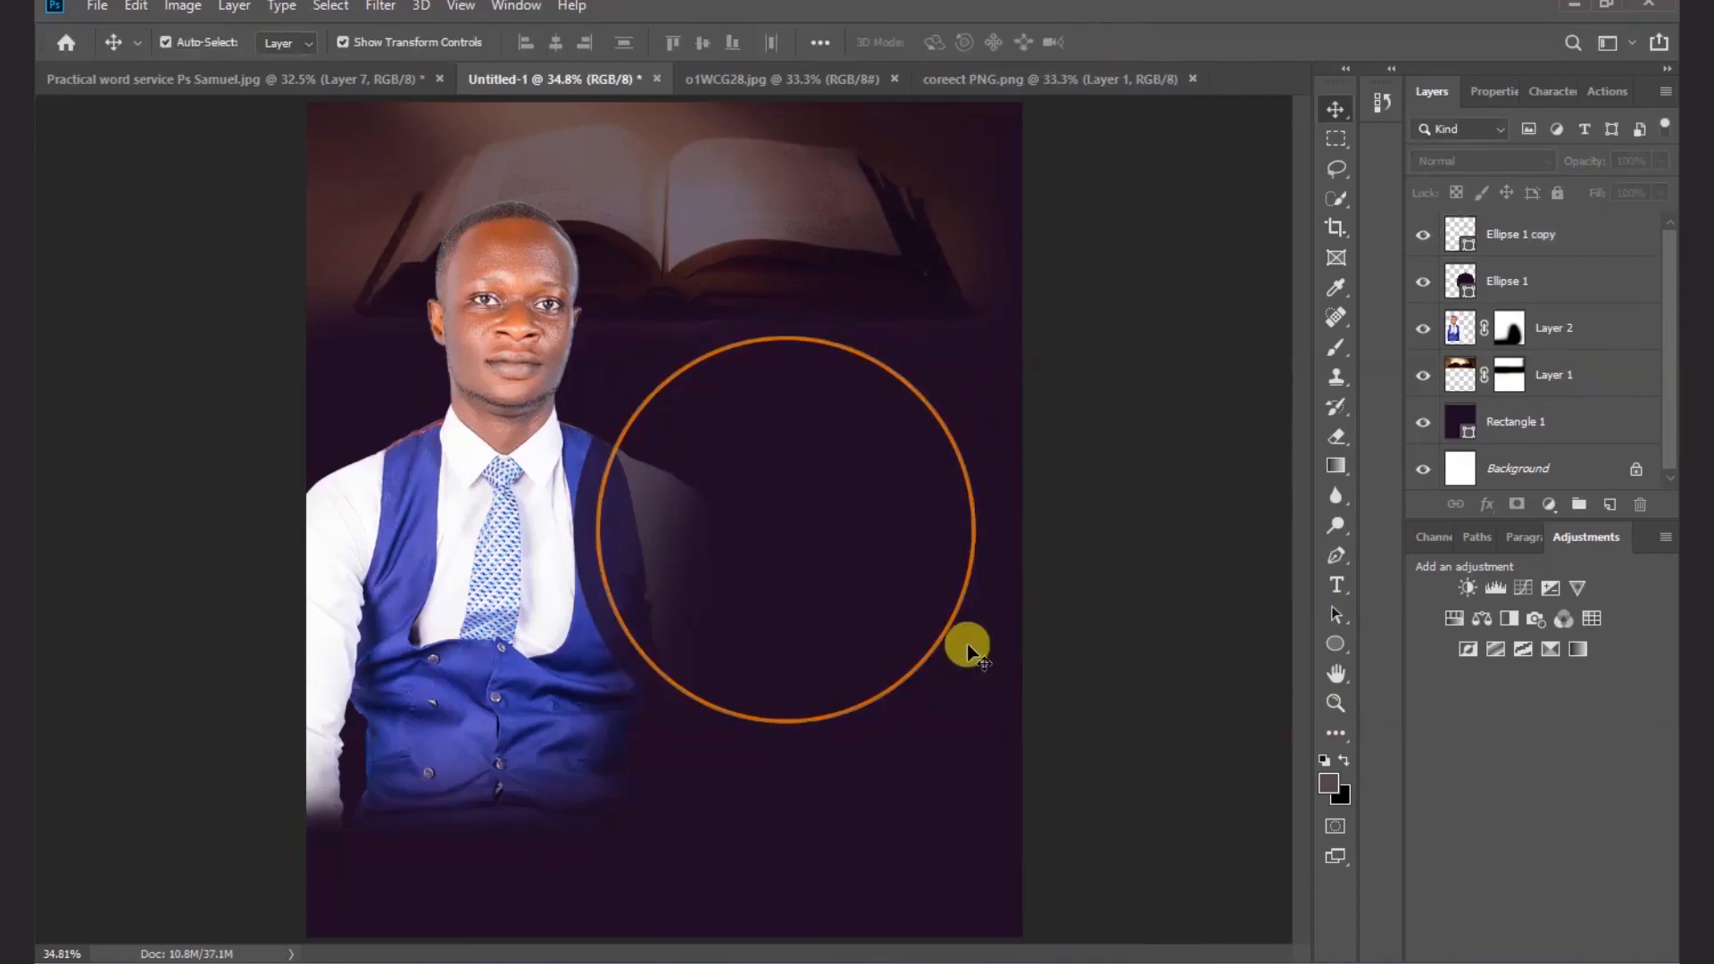
click(933, 658)
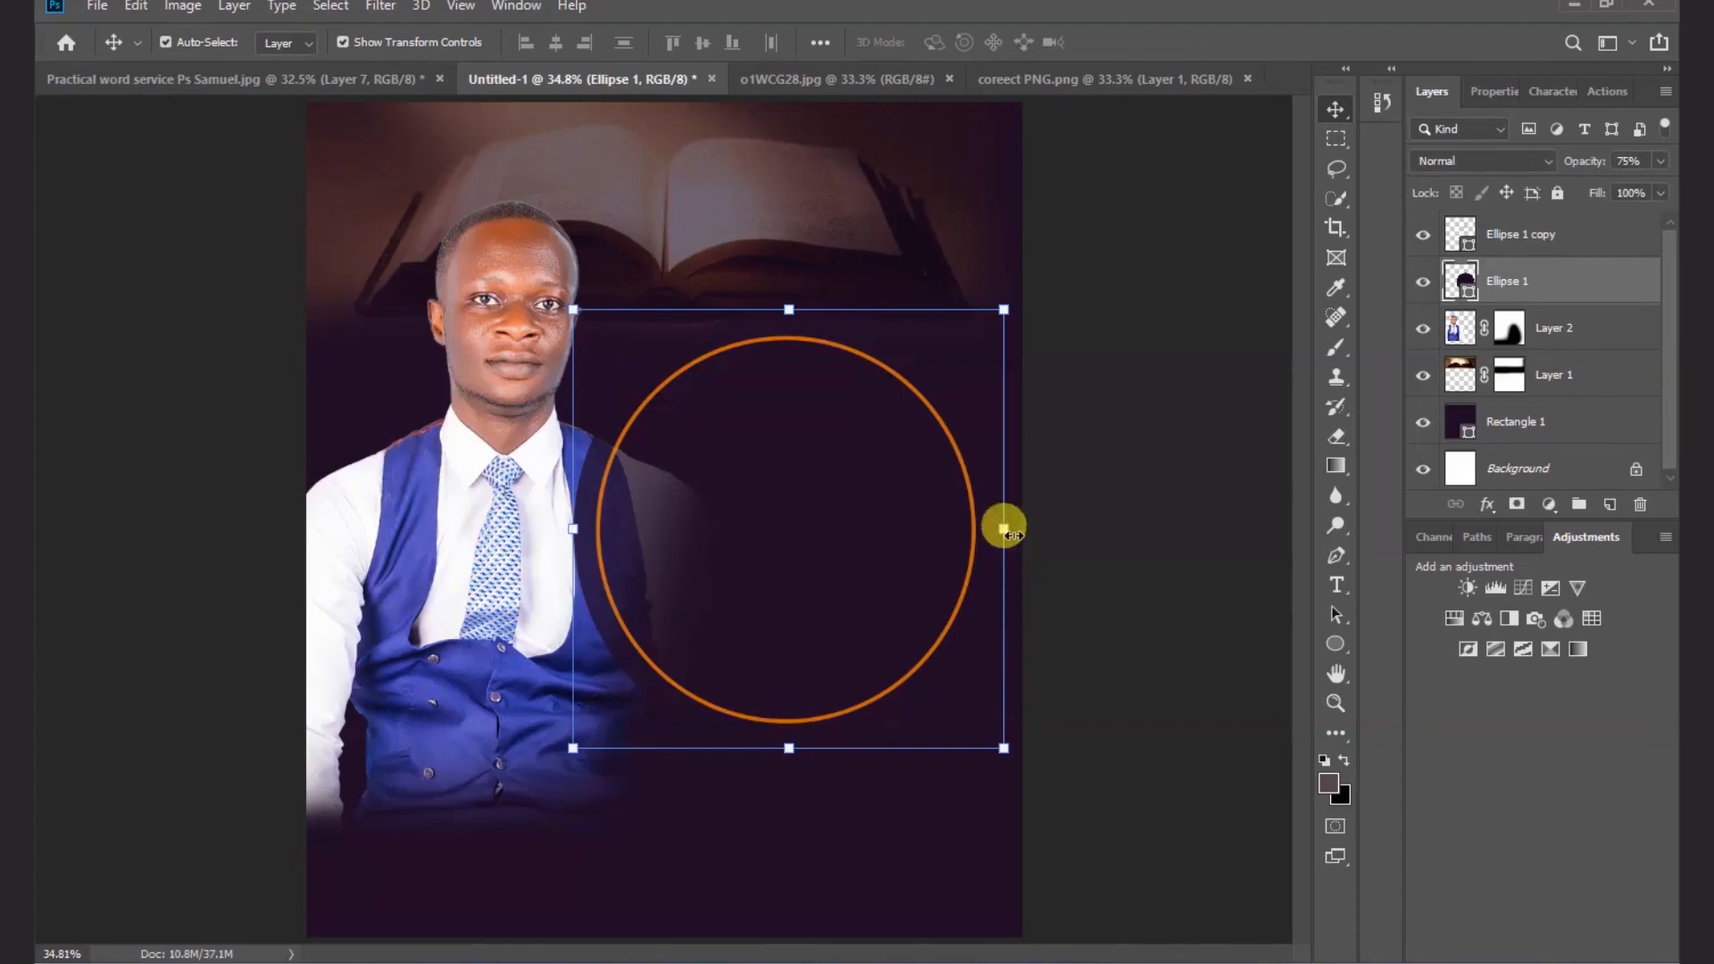
- Stretch the orange ring on the Ellipse 1 copy layer to about 108% width and 111% height, matching the dark circle's outer edges
click(972, 518)
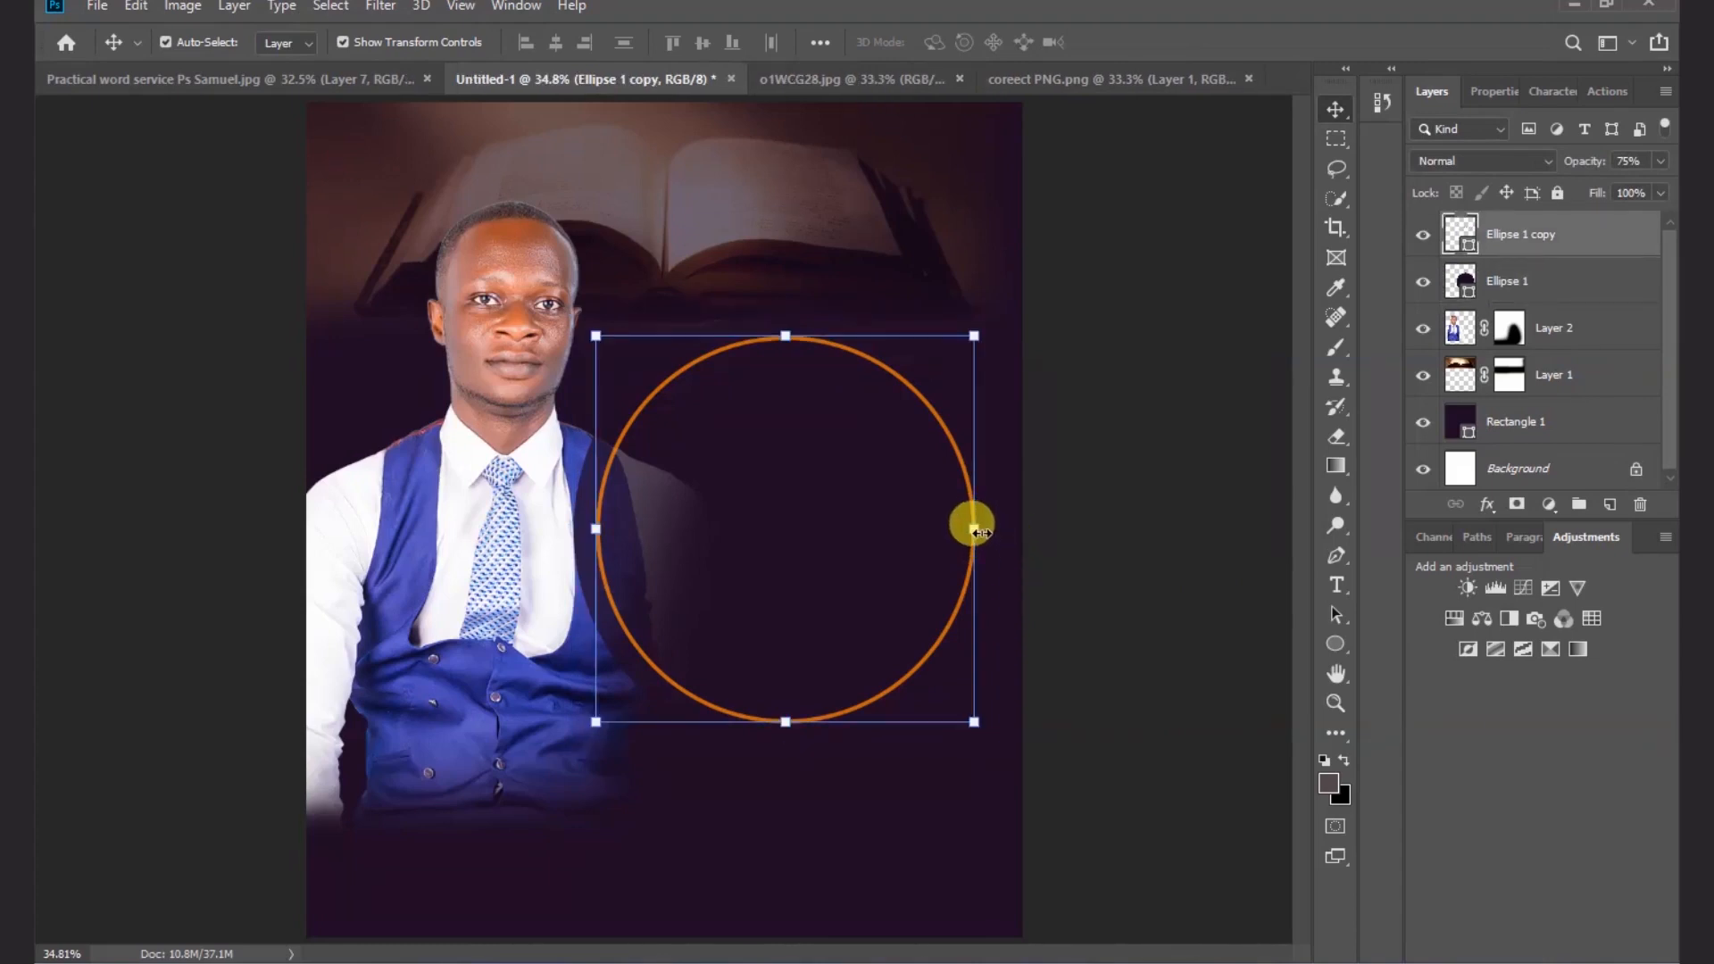
click(979, 529)
drag(979, 528, 1003, 528)
drag(801, 331, 800, 320)
drag(799, 725, 799, 748)
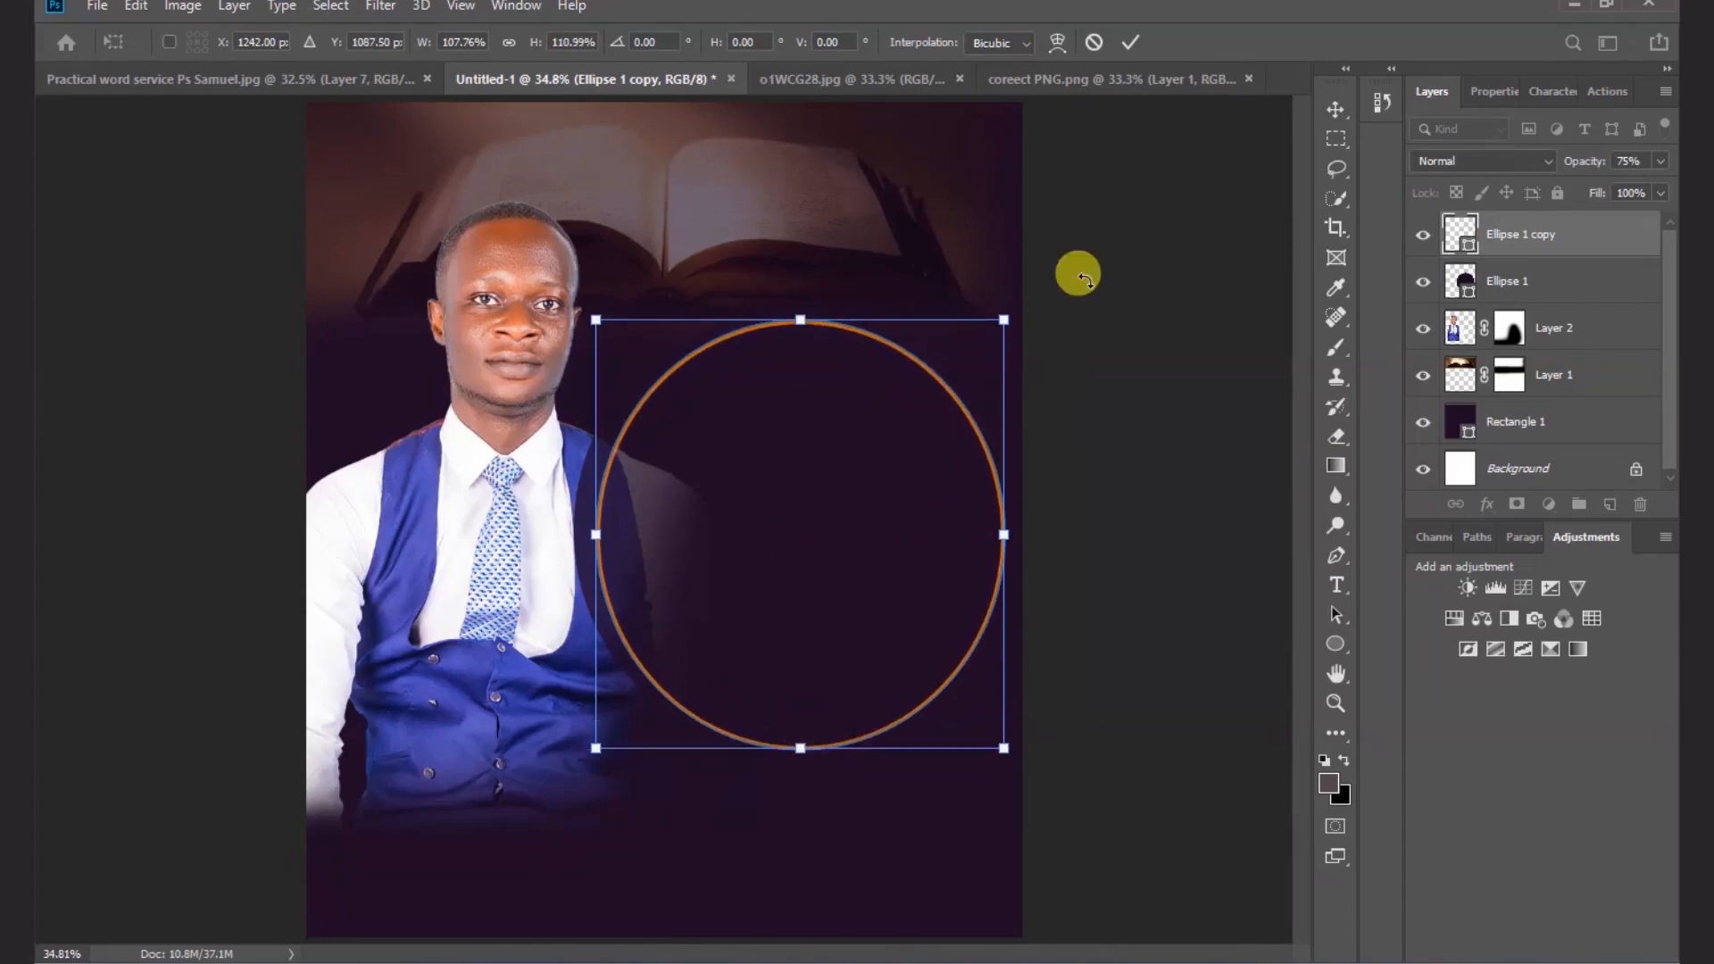
click(1131, 42)
click(1150, 341)
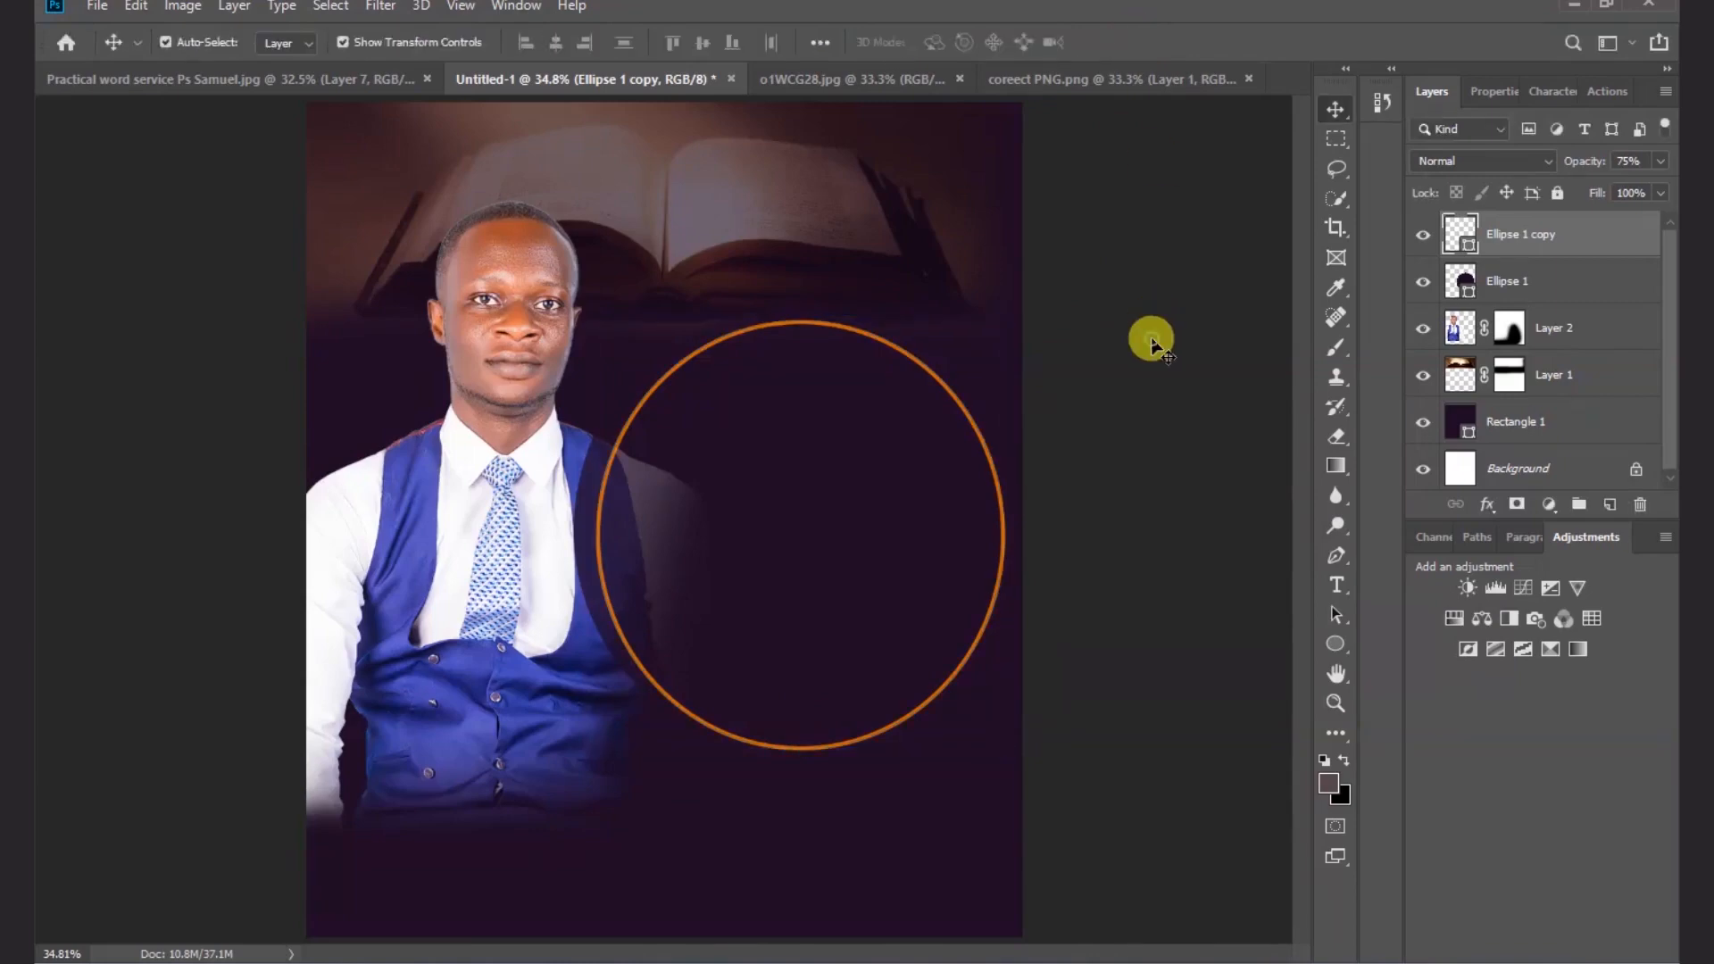
- Add a layer mask to the Ellipse 1 copy ring and set the Eraser brush's hardness to 100%
click(1528, 239)
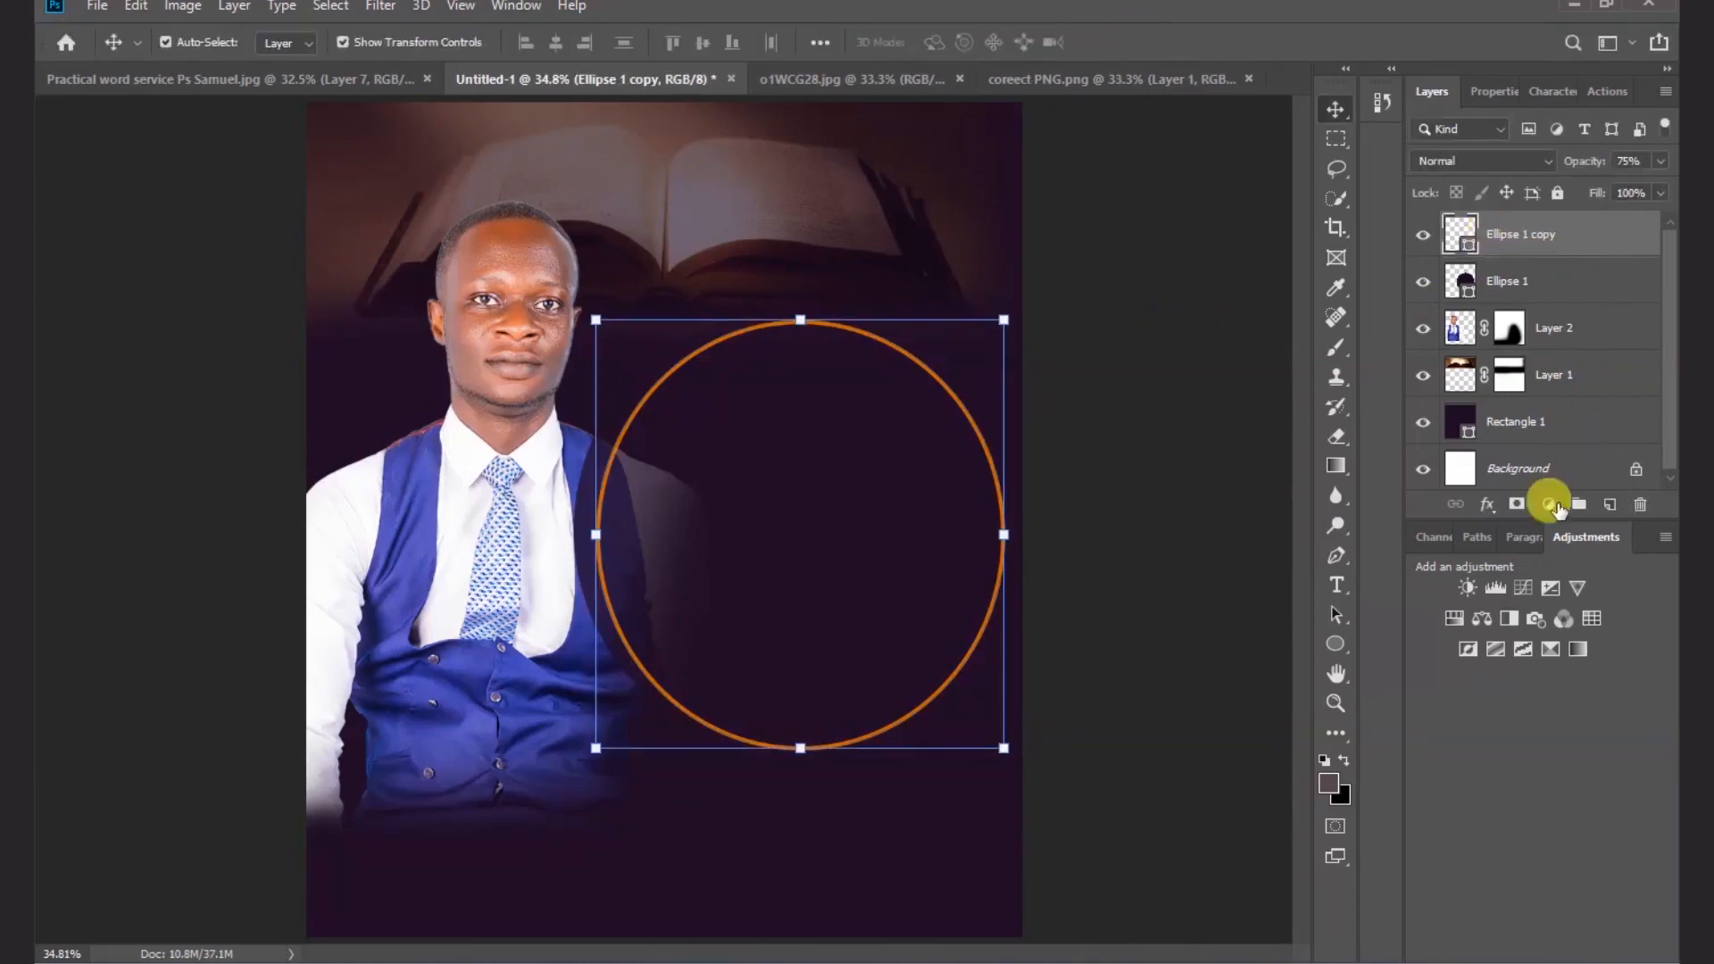
click(1518, 503)
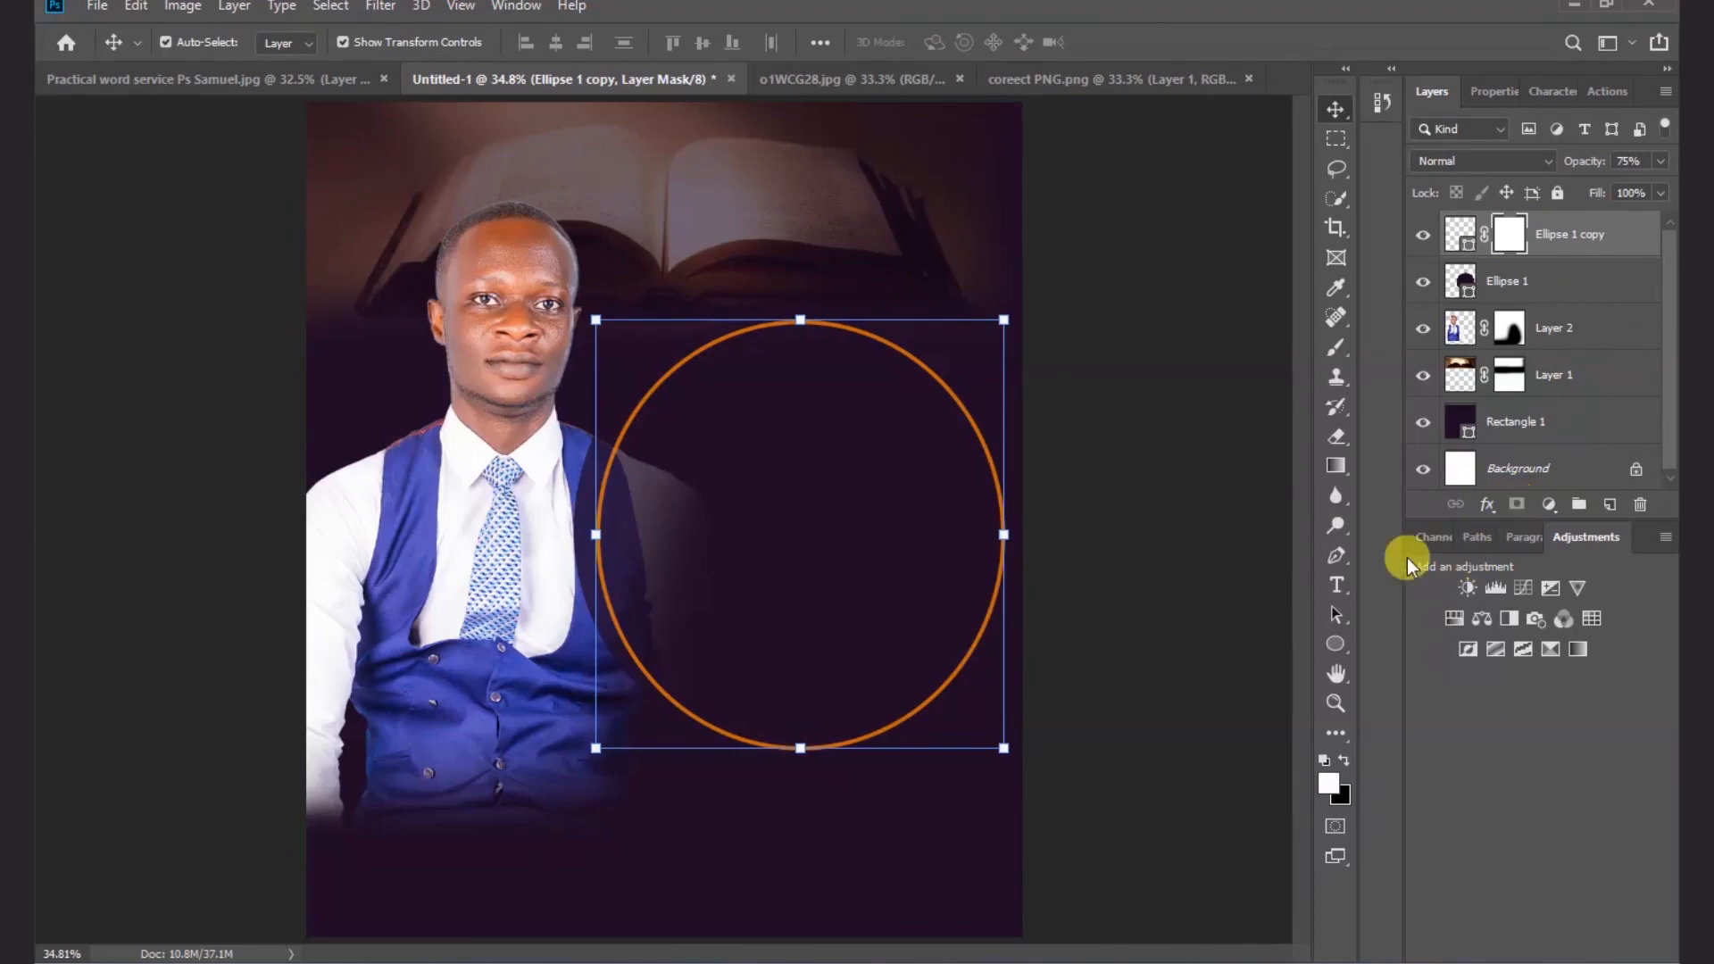
drag(1337, 441, 1430, 439)
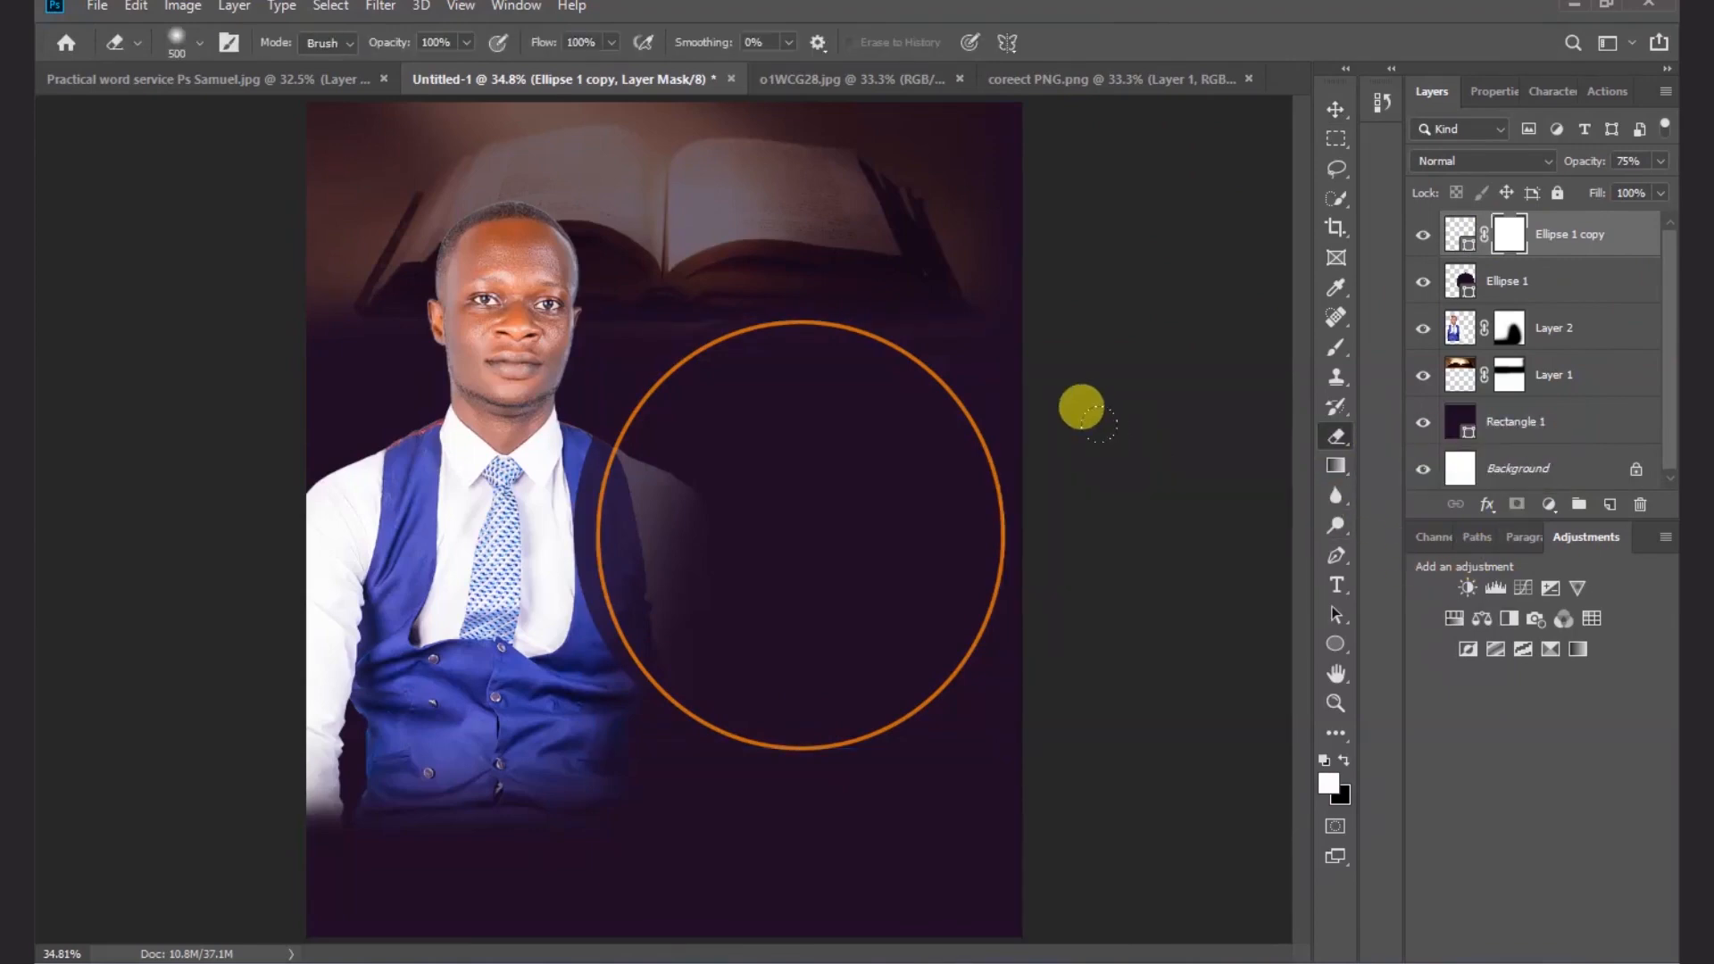
right_click(750, 384)
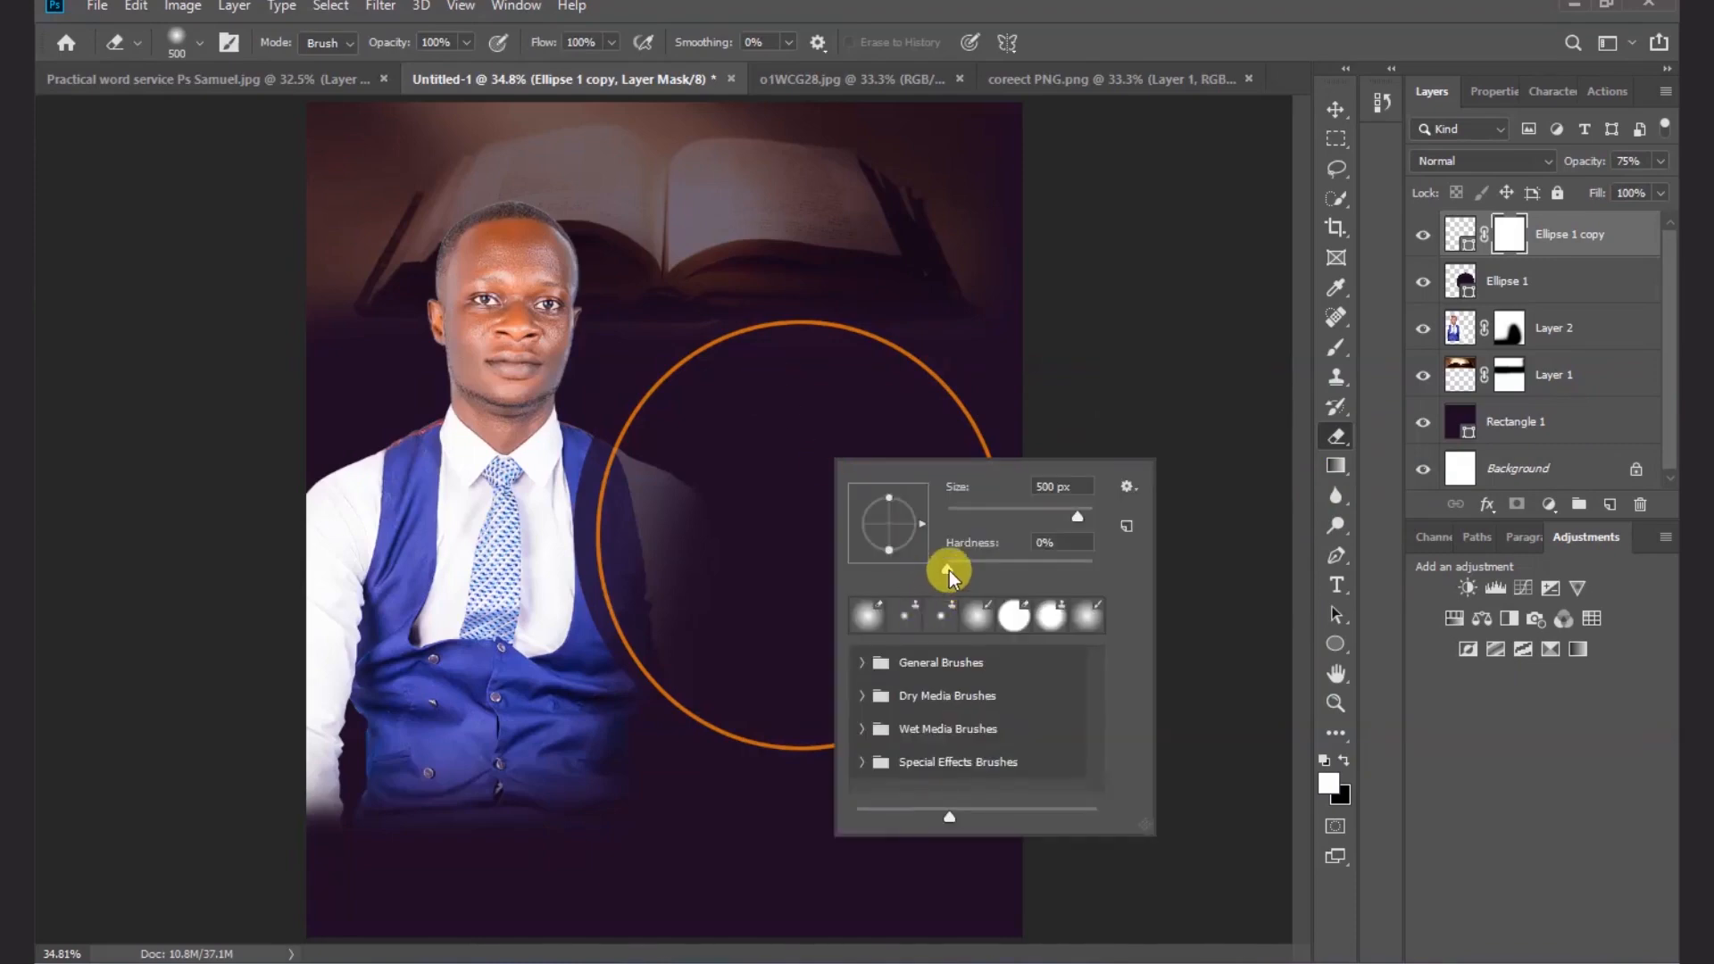
drag(940, 566, 1102, 580)
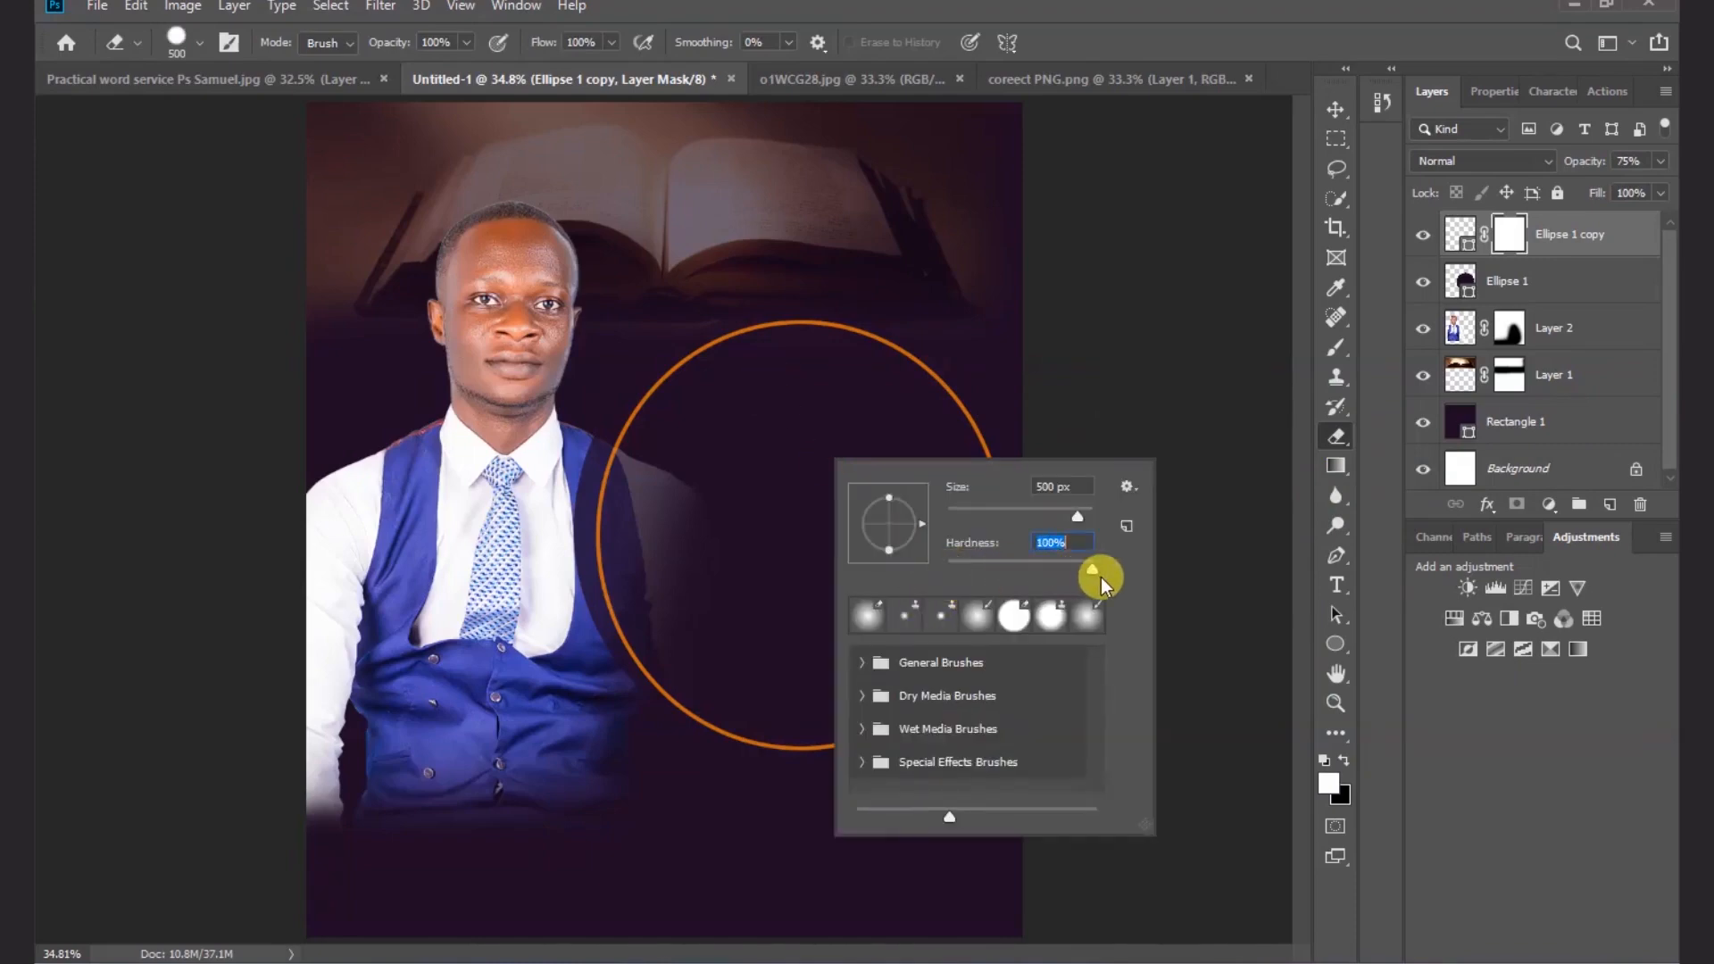
click(1042, 234)
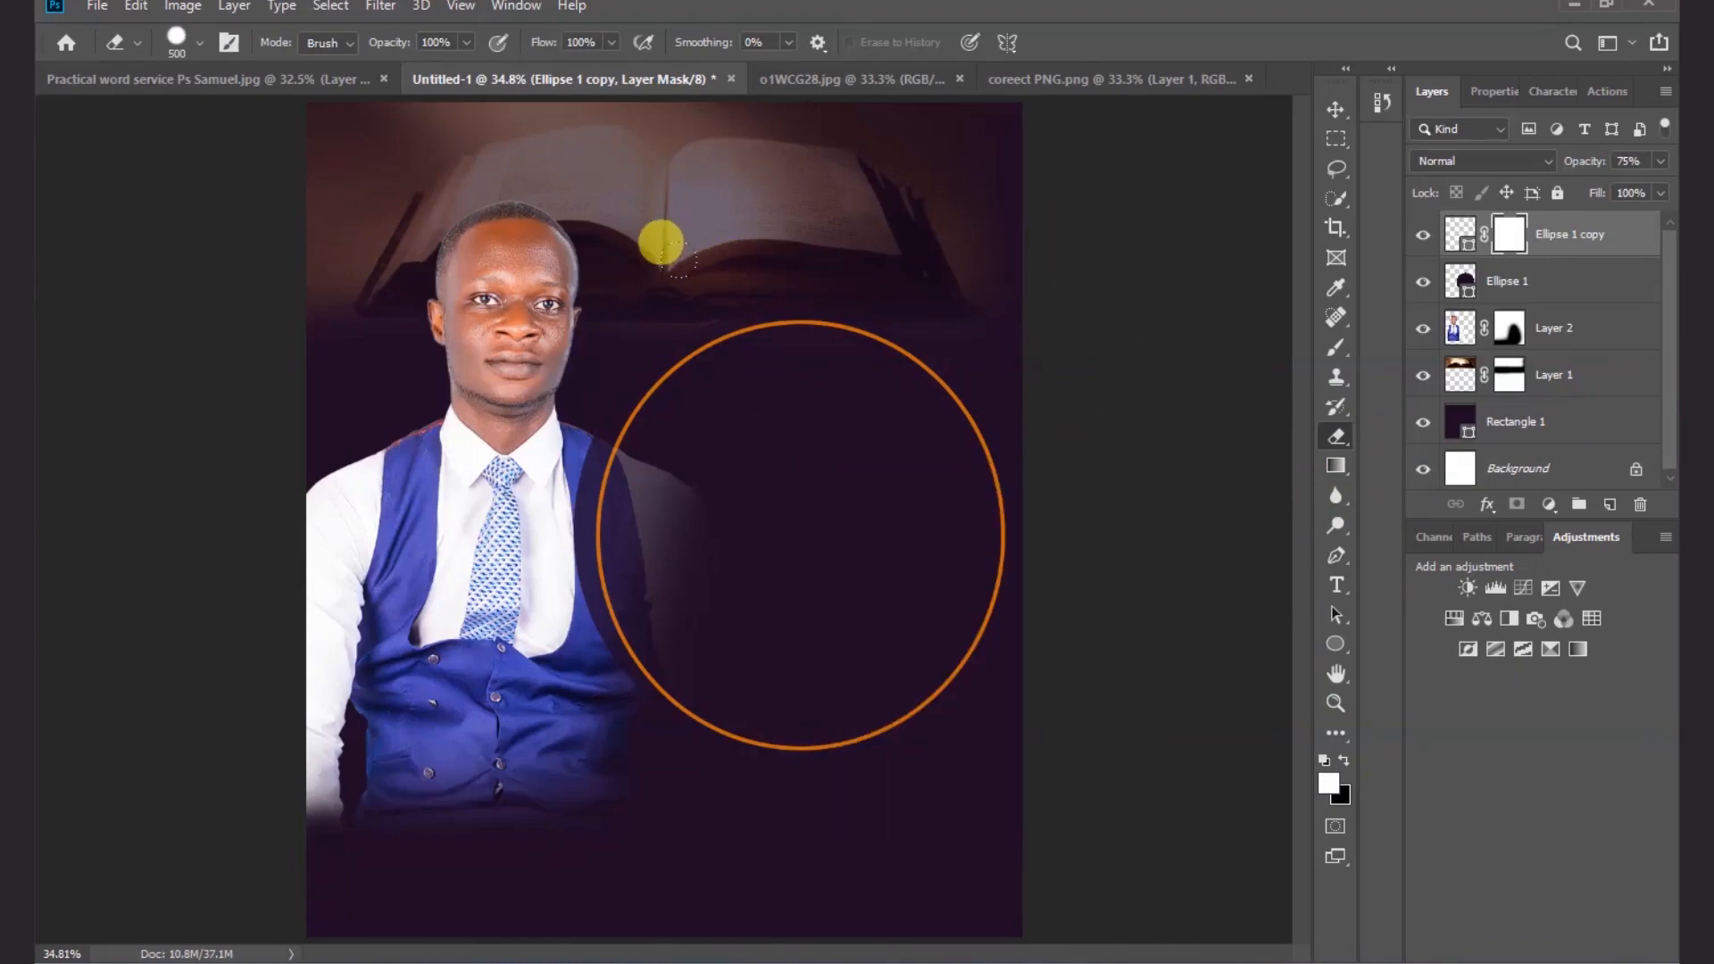
- Erase the upper and lower parts of the orange ring on its mask, leaving two side arcs, and deselect the layer
mouse_move(662, 242)
mouse_down()
mouse_move(753, 245)
mouse_move(804, 271)
mouse_move(663, 256)
mouse_up()
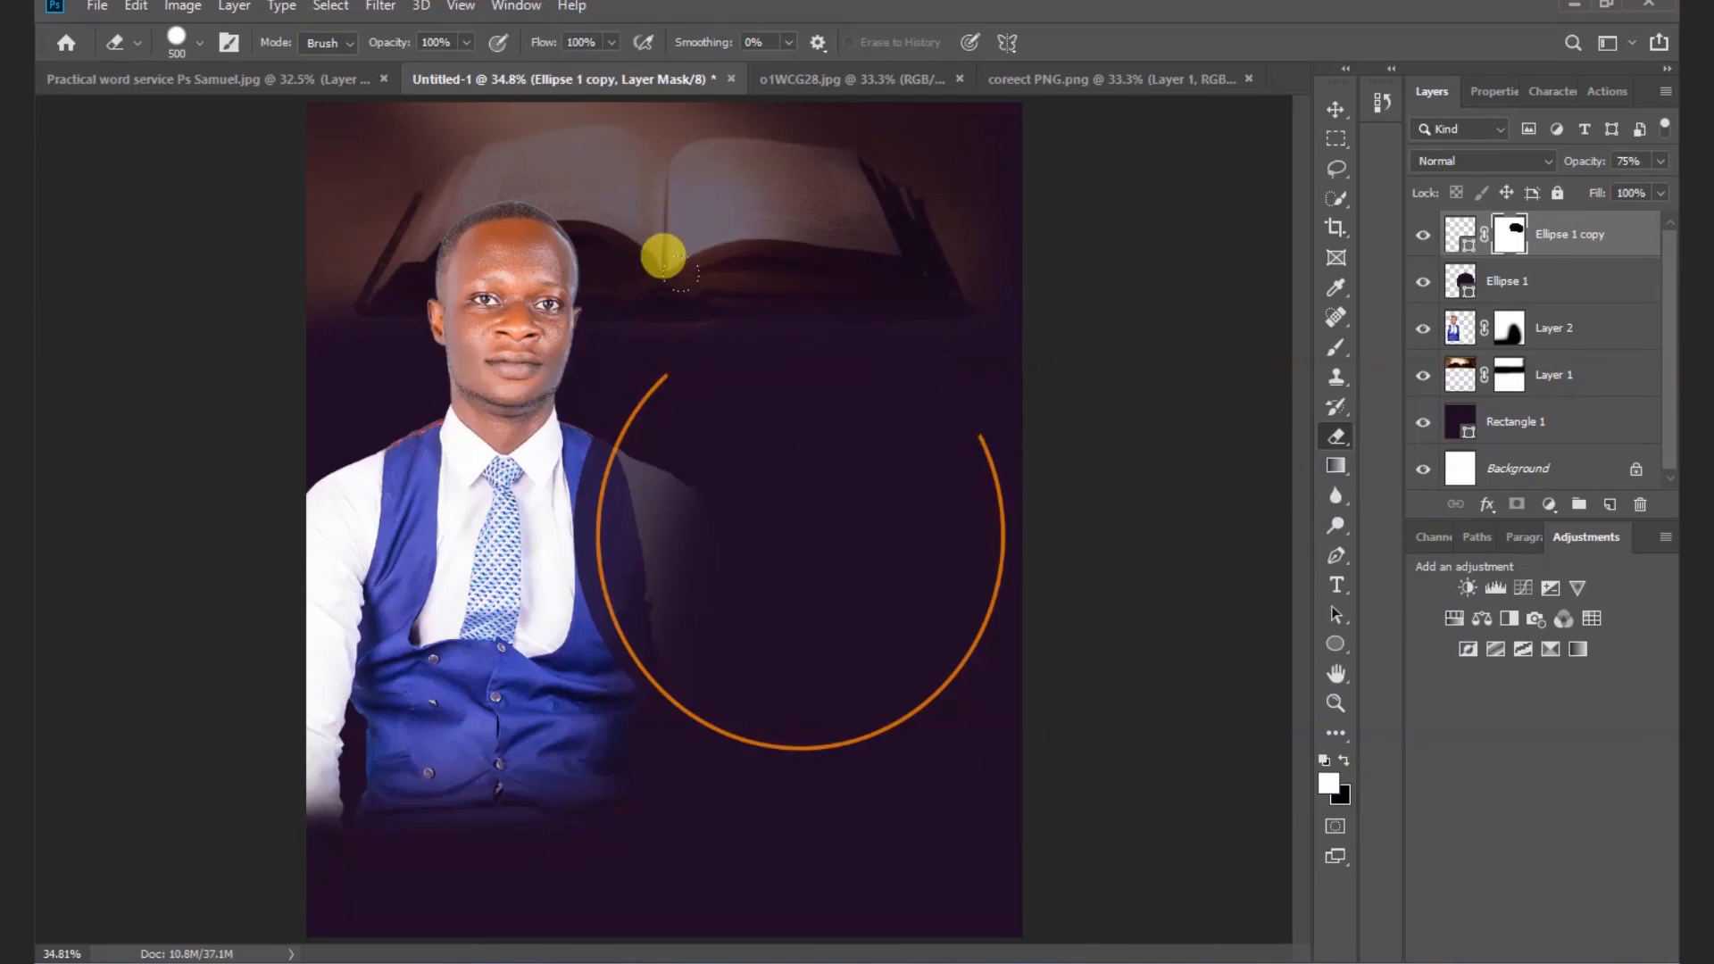
click(651, 255)
click(651, 573)
click(740, 611)
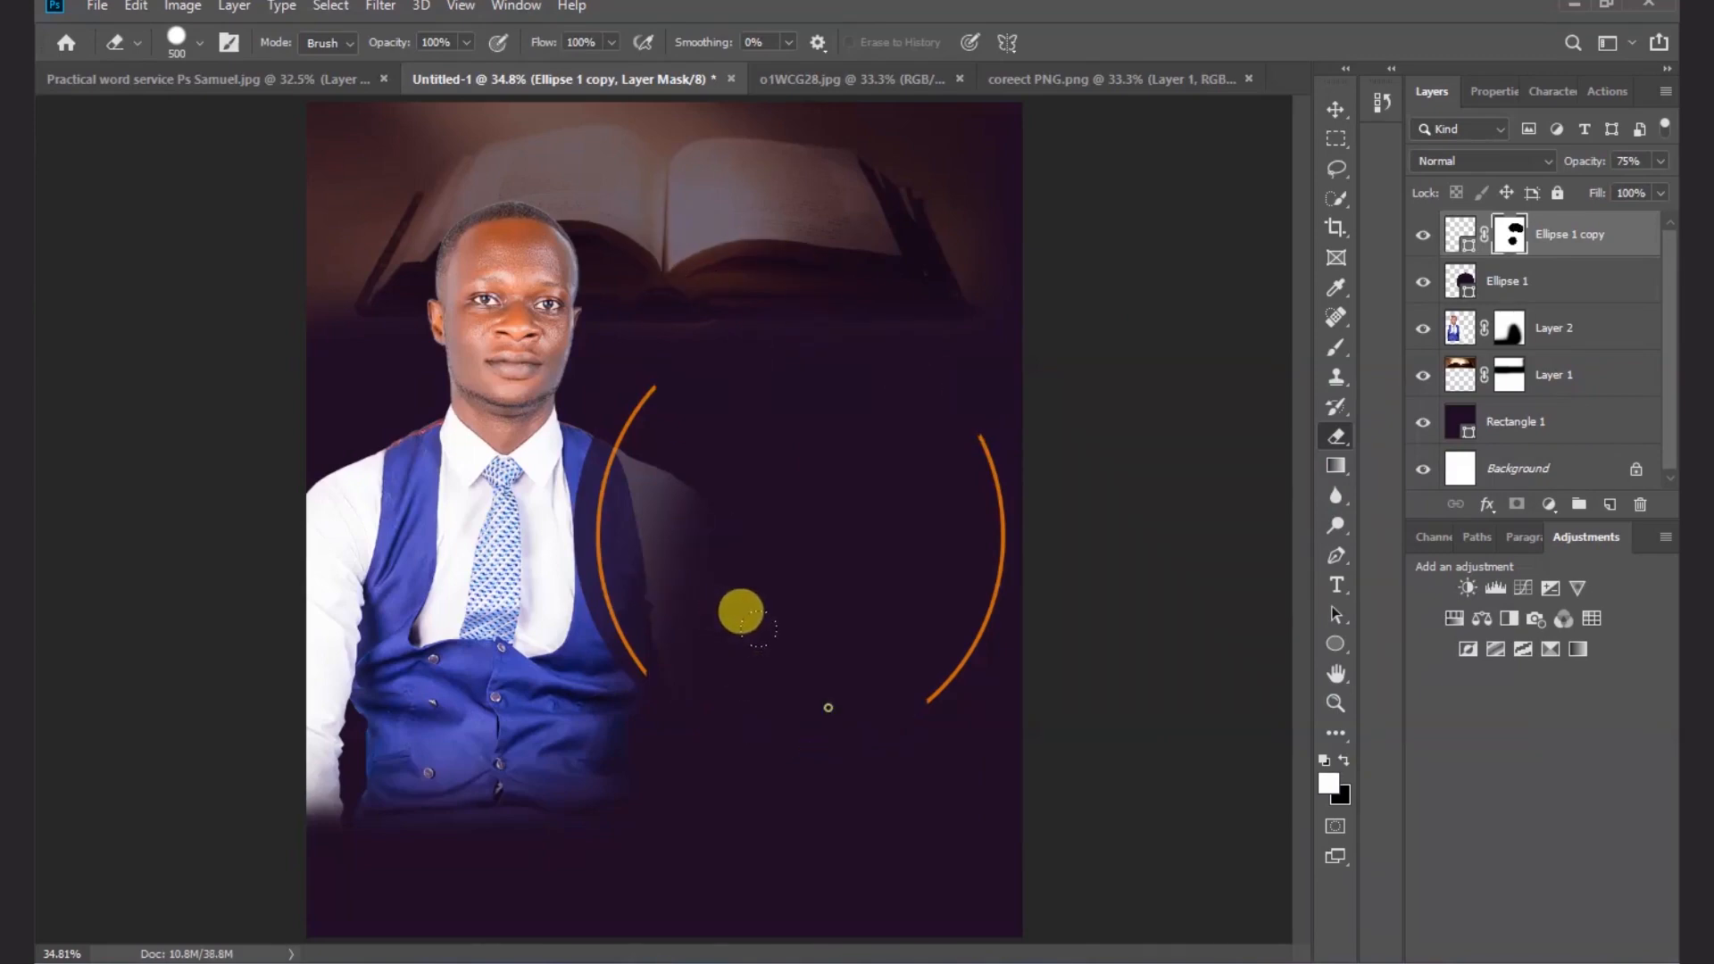
click(758, 621)
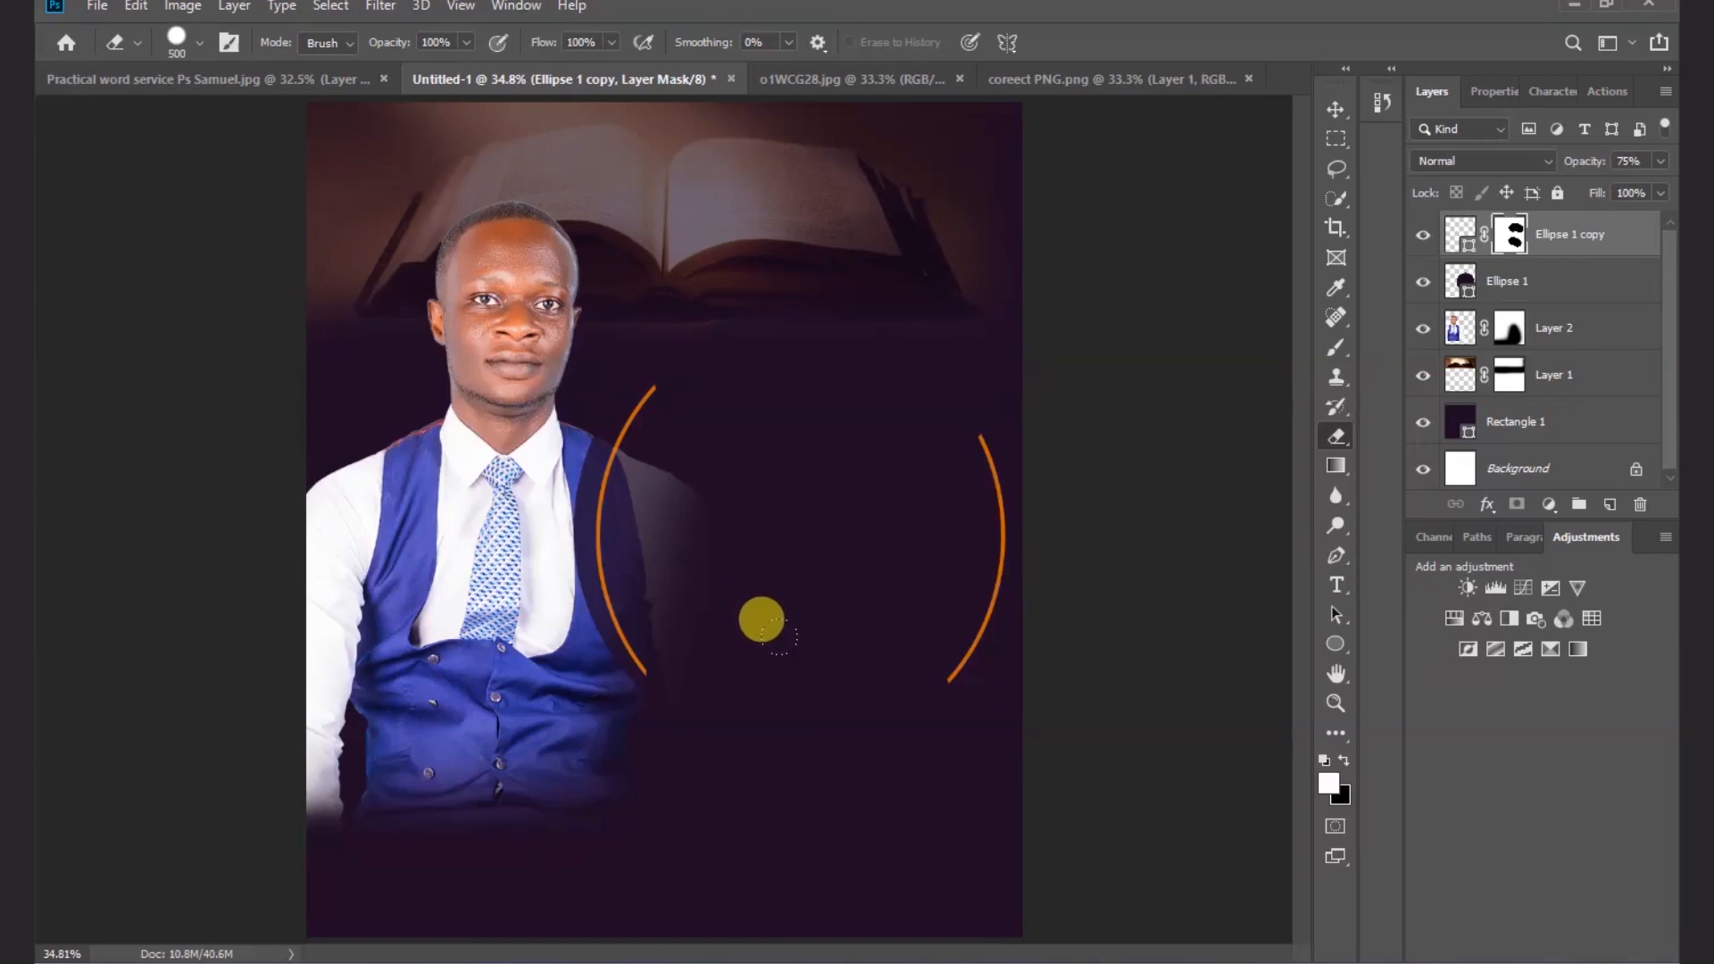
click(775, 615)
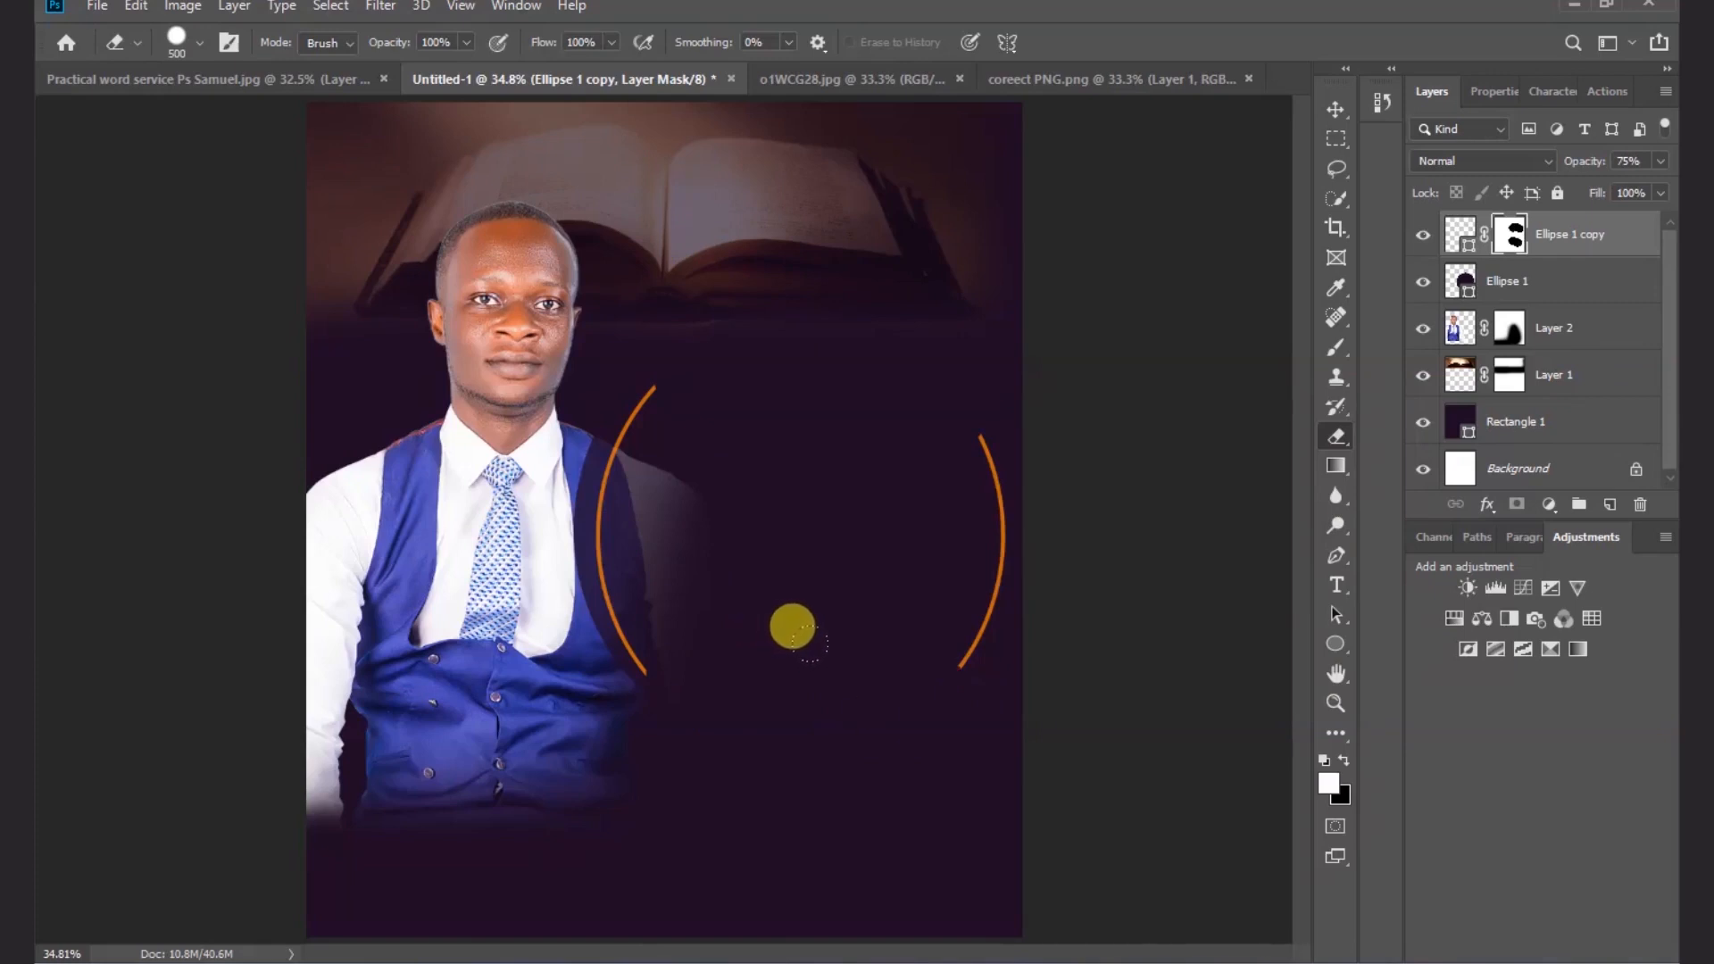
click(792, 625)
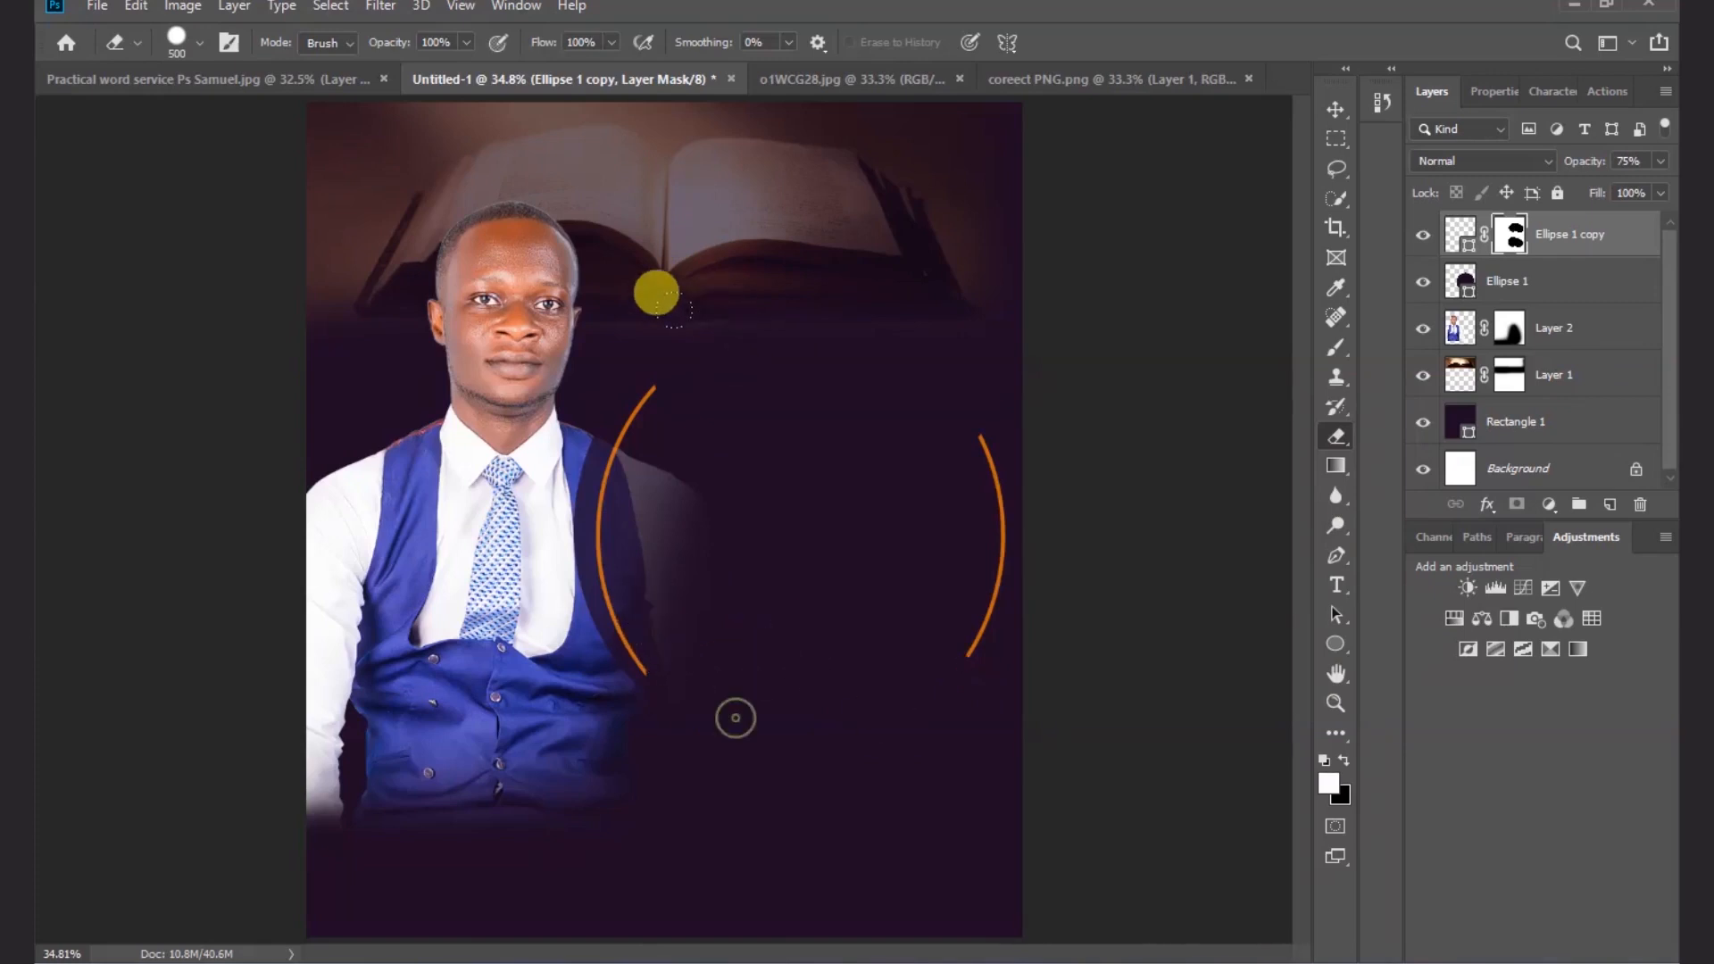
click(747, 387)
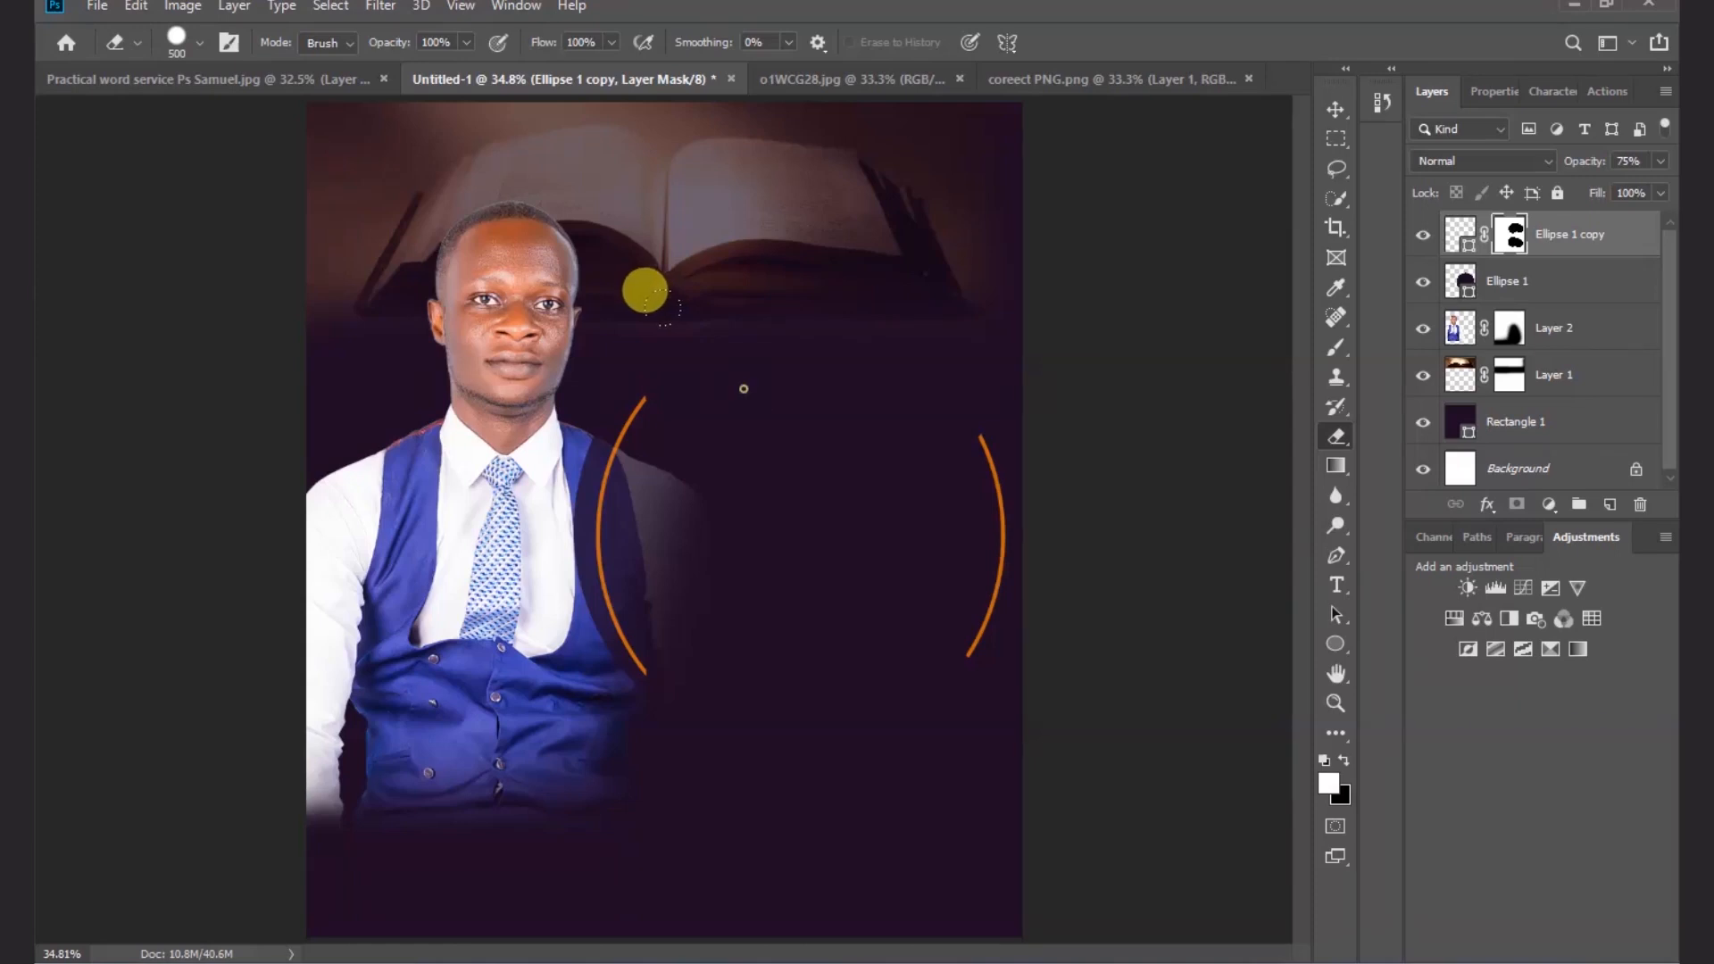
click(1336, 110)
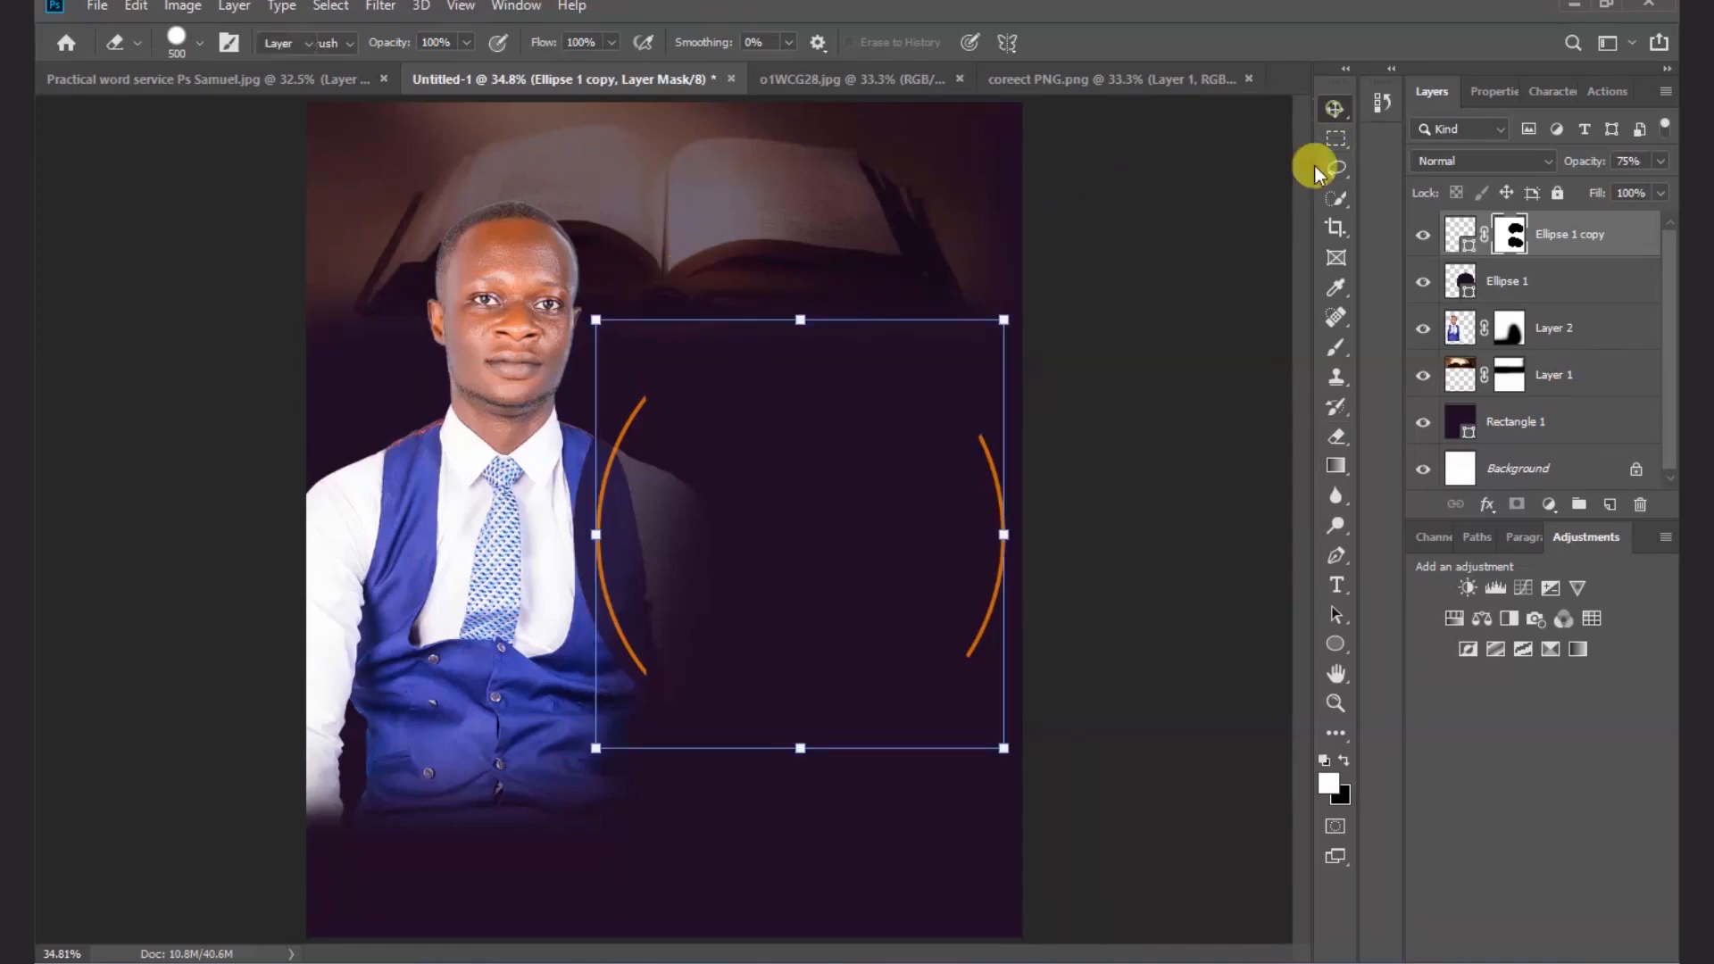
click(1156, 307)
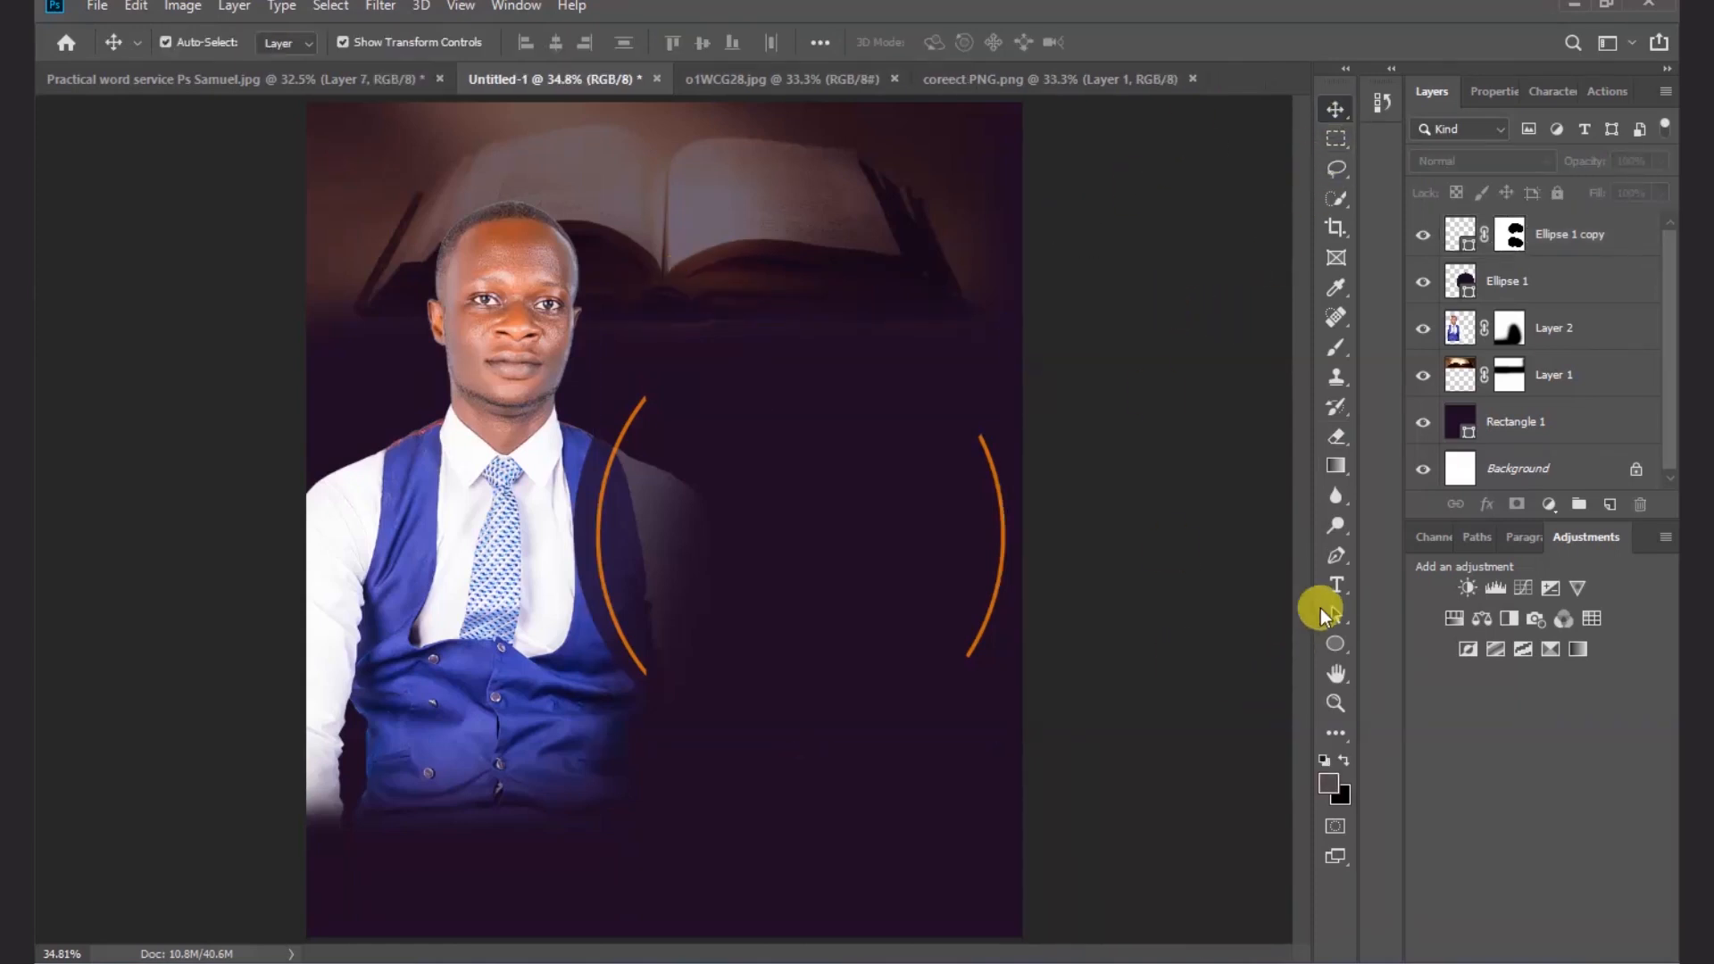
- Add the text "Prac" in yellow 25.15 pt Montserrat Bold inside the upper part of the dark circle
click(1336, 589)
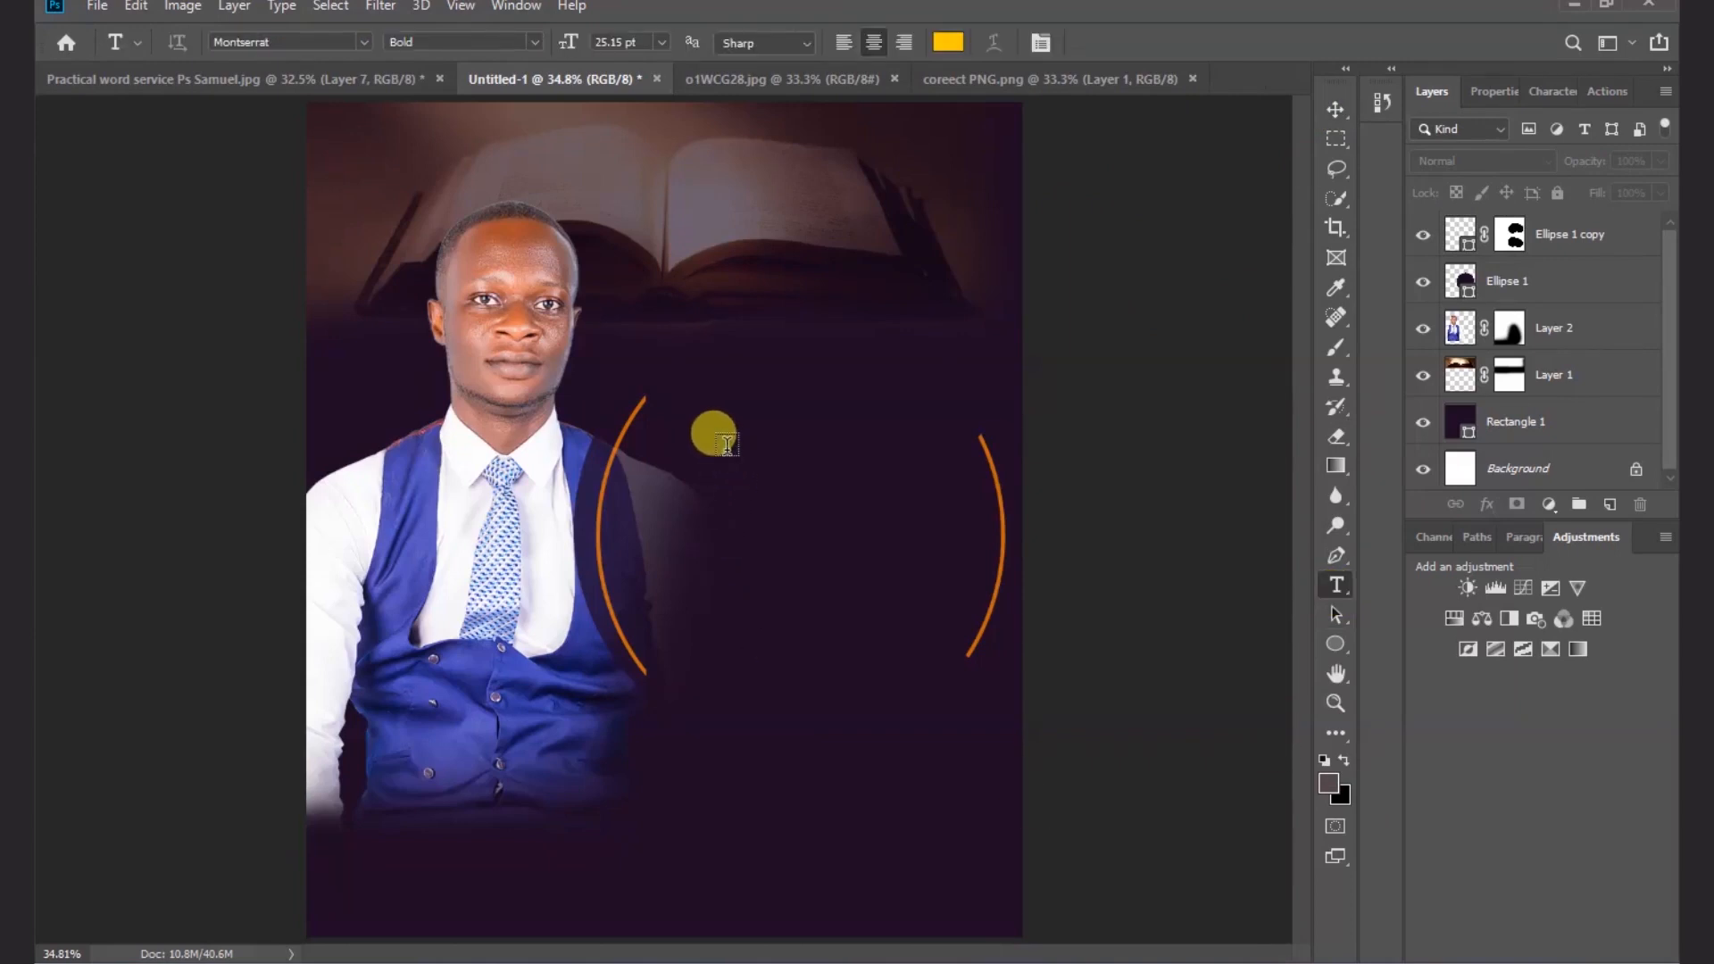
click(727, 443)
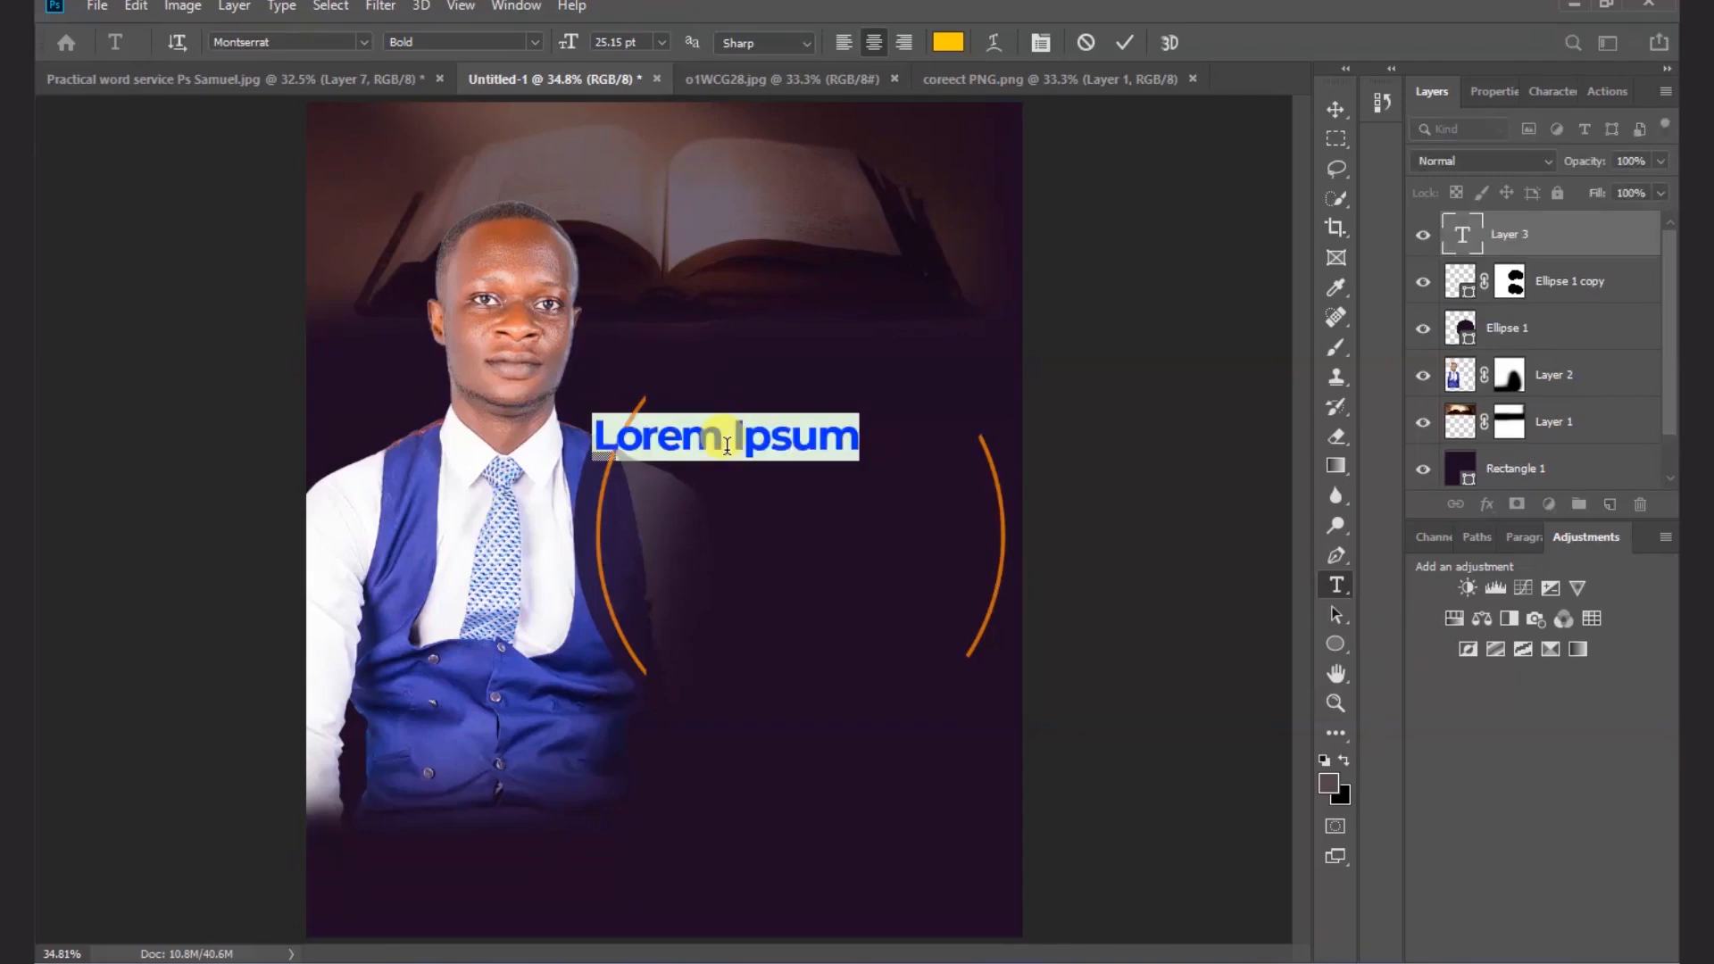
text(Prac)
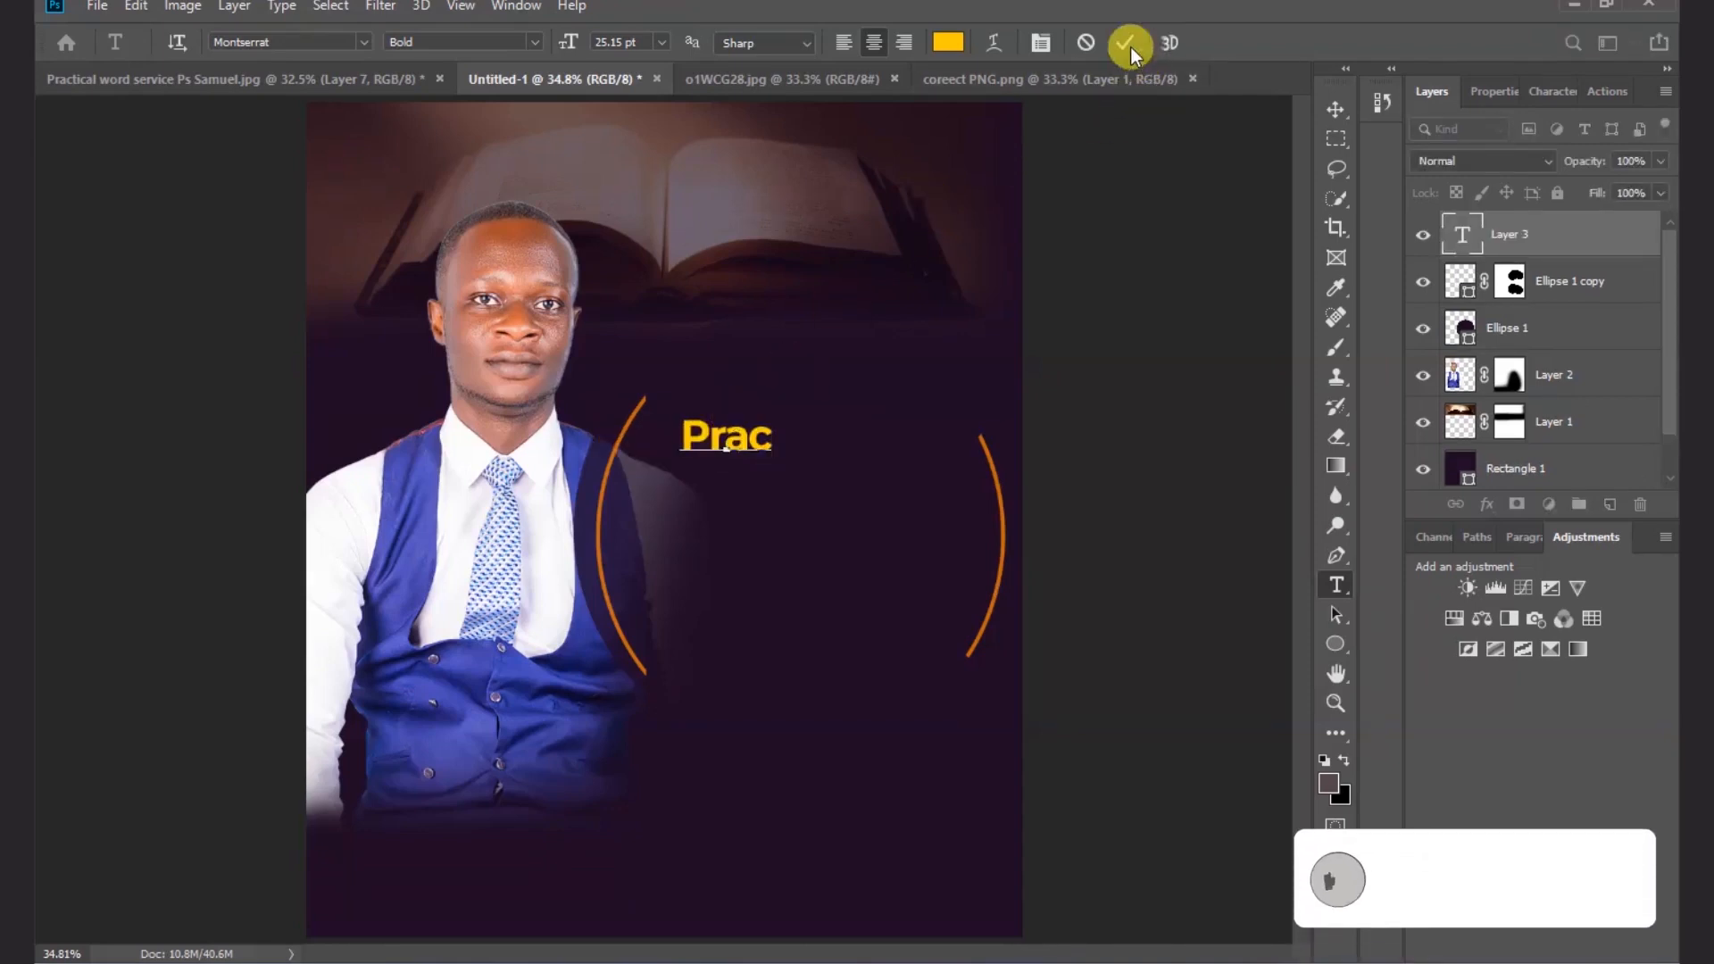
click(1335, 110)
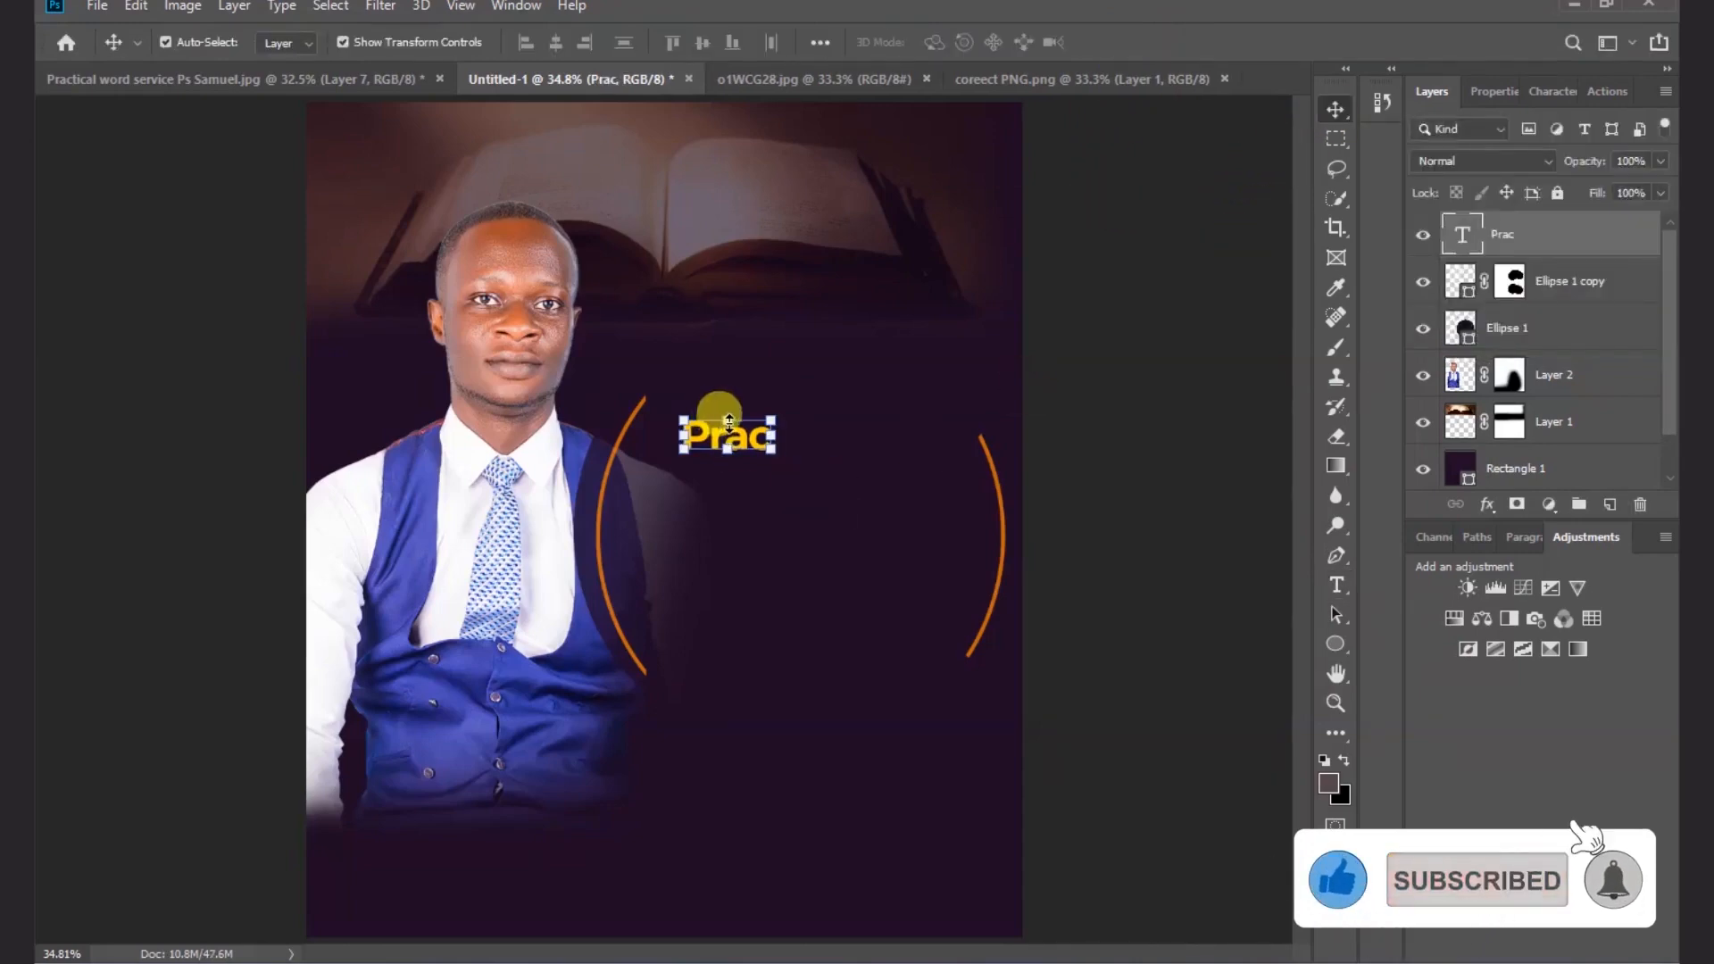
- Move the "Prac" text slightly down toward the left arc and scale it to about 206%
drag(737, 454, 721, 470)
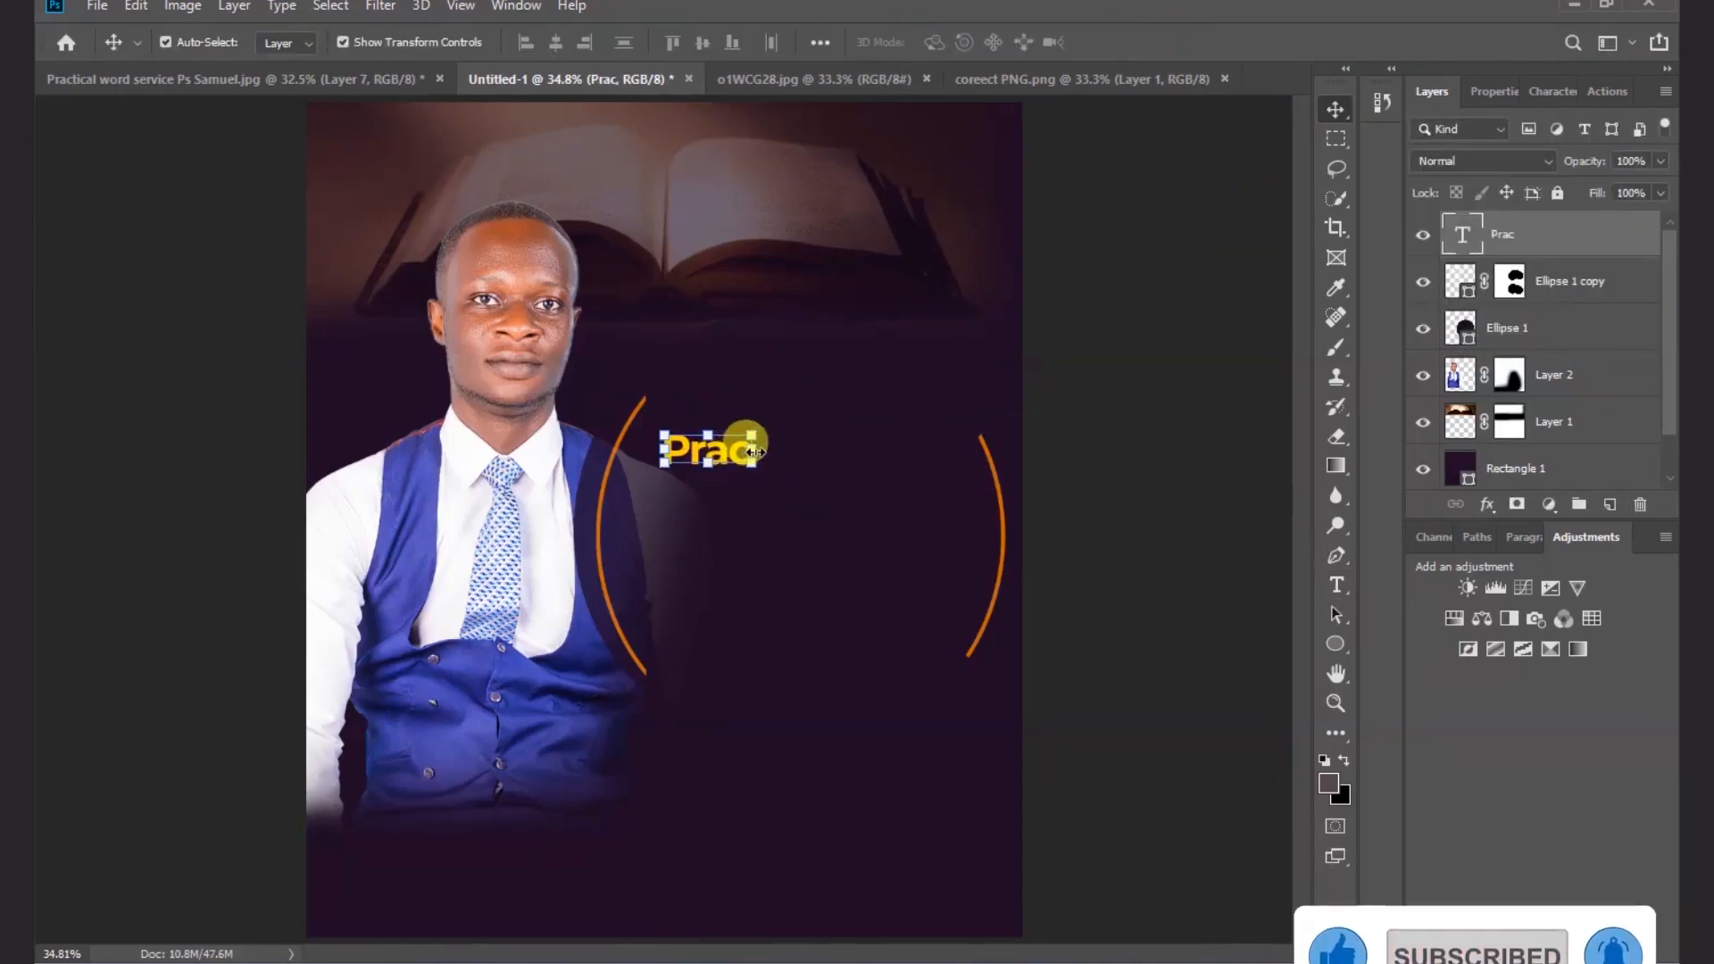
key(ctrl+t)
drag(848, 449, 842, 440)
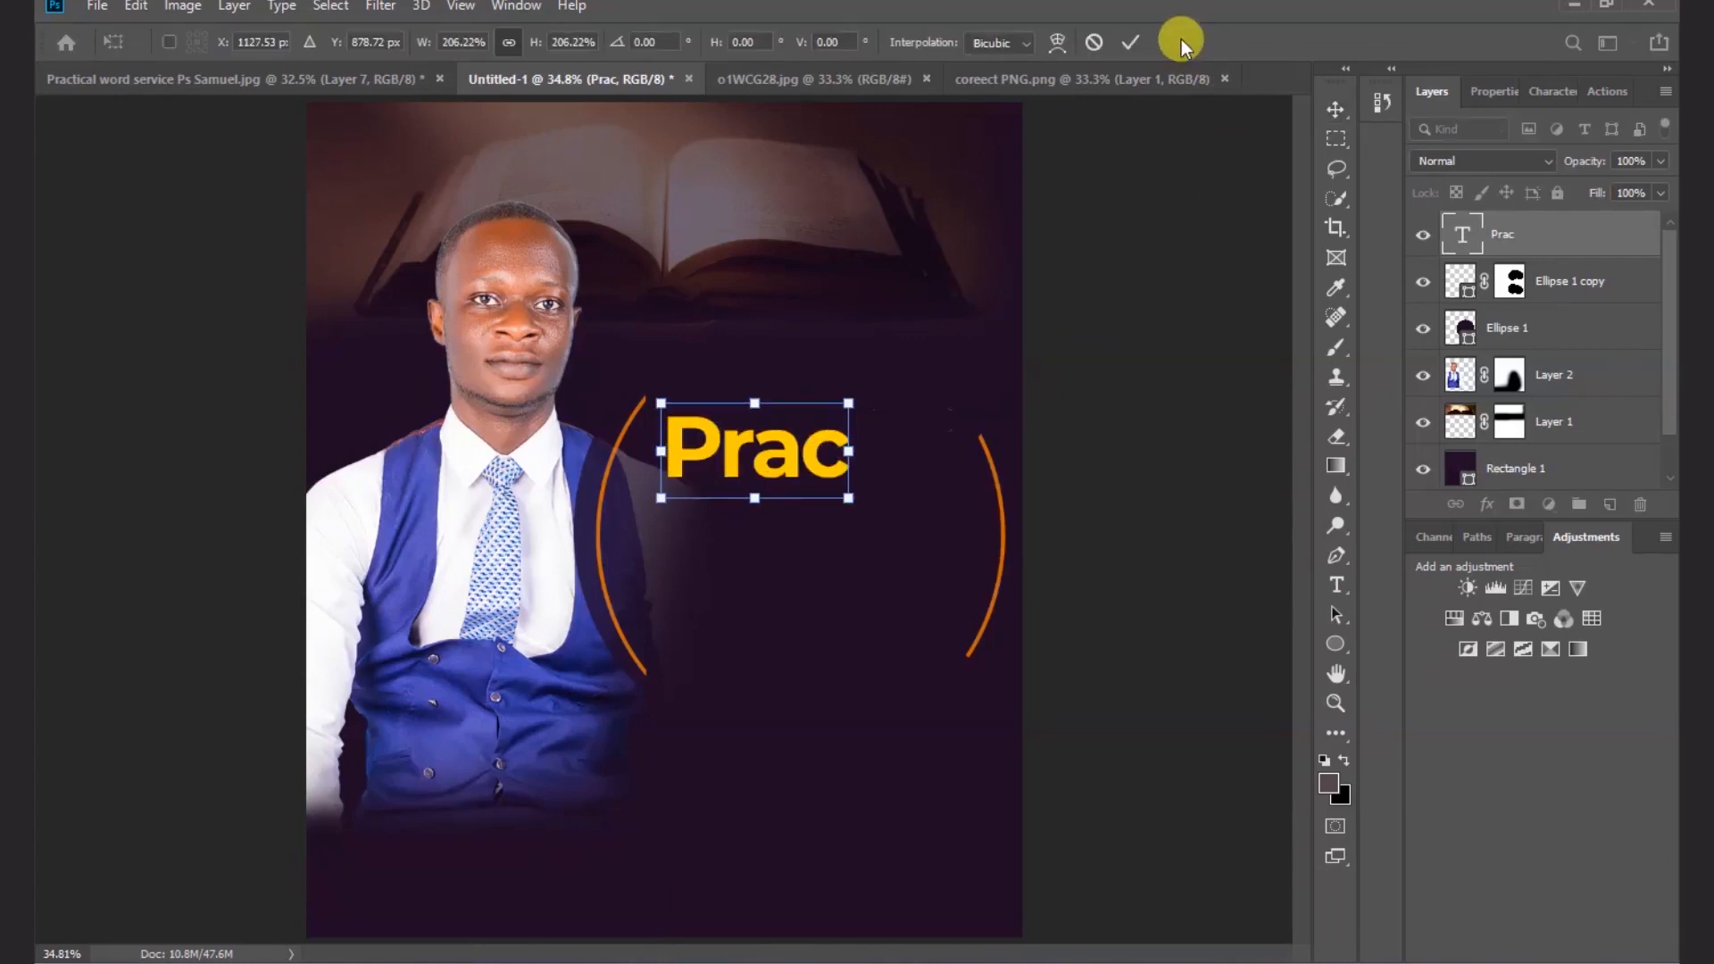
click(1127, 43)
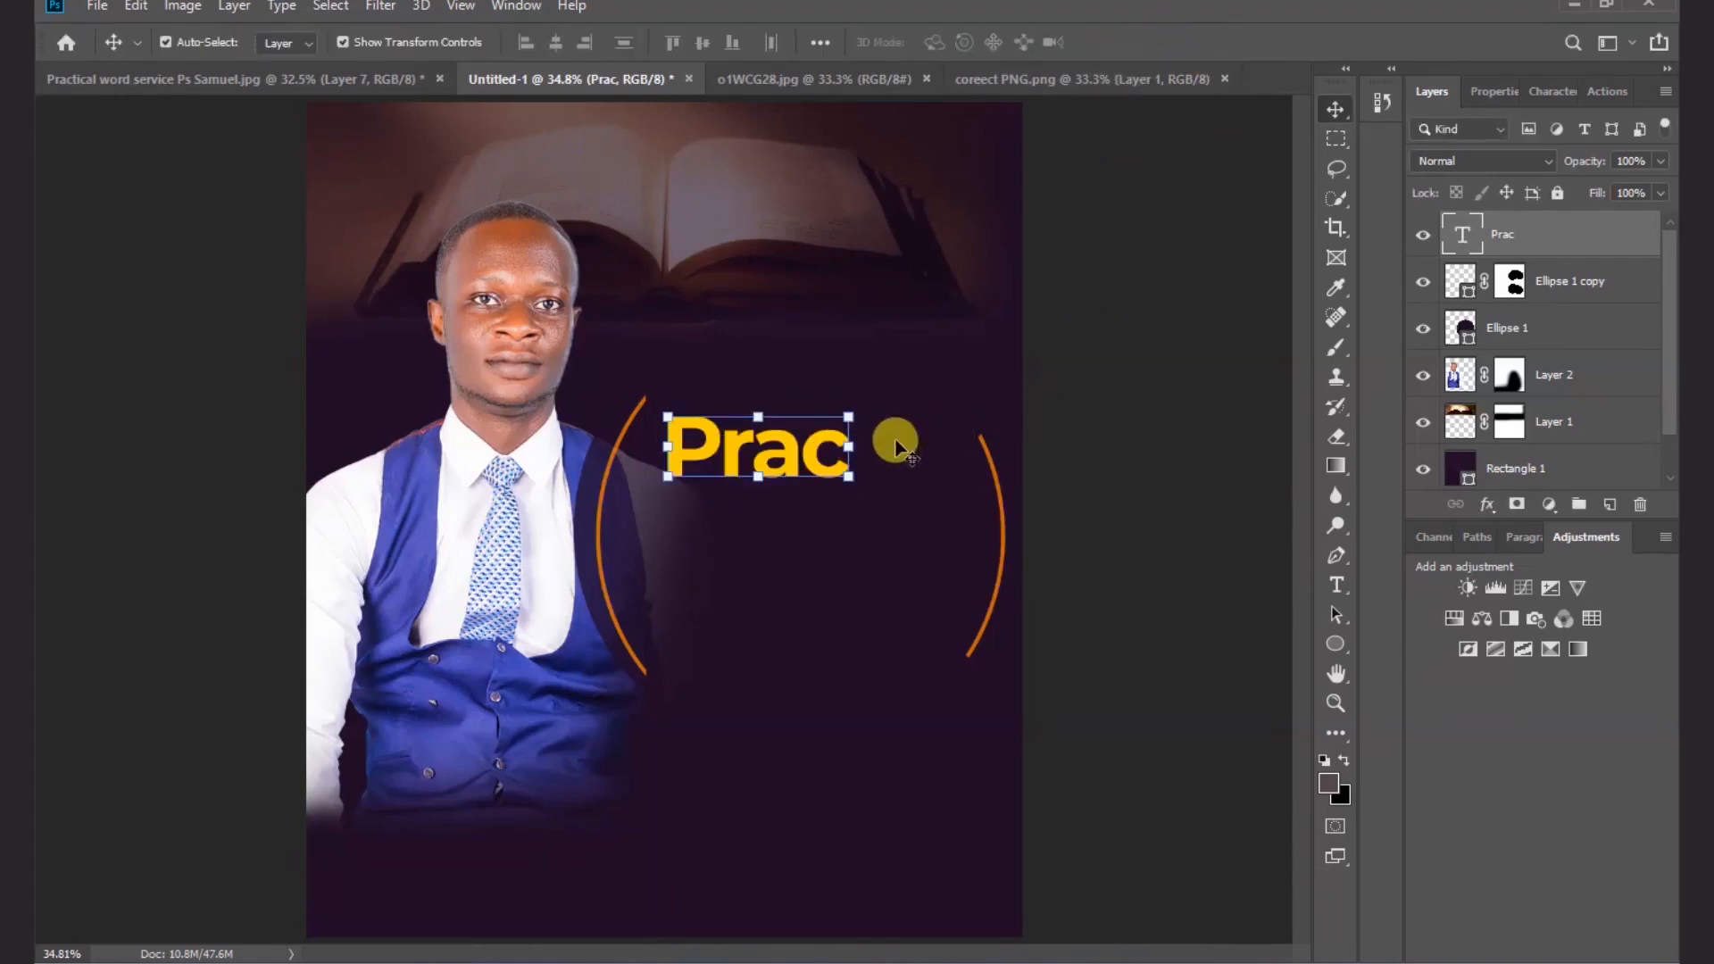
- Enlarge the "Prac" text to 95.87 pt and move it so it spans the gap between the two orange arcs
click(1489, 93)
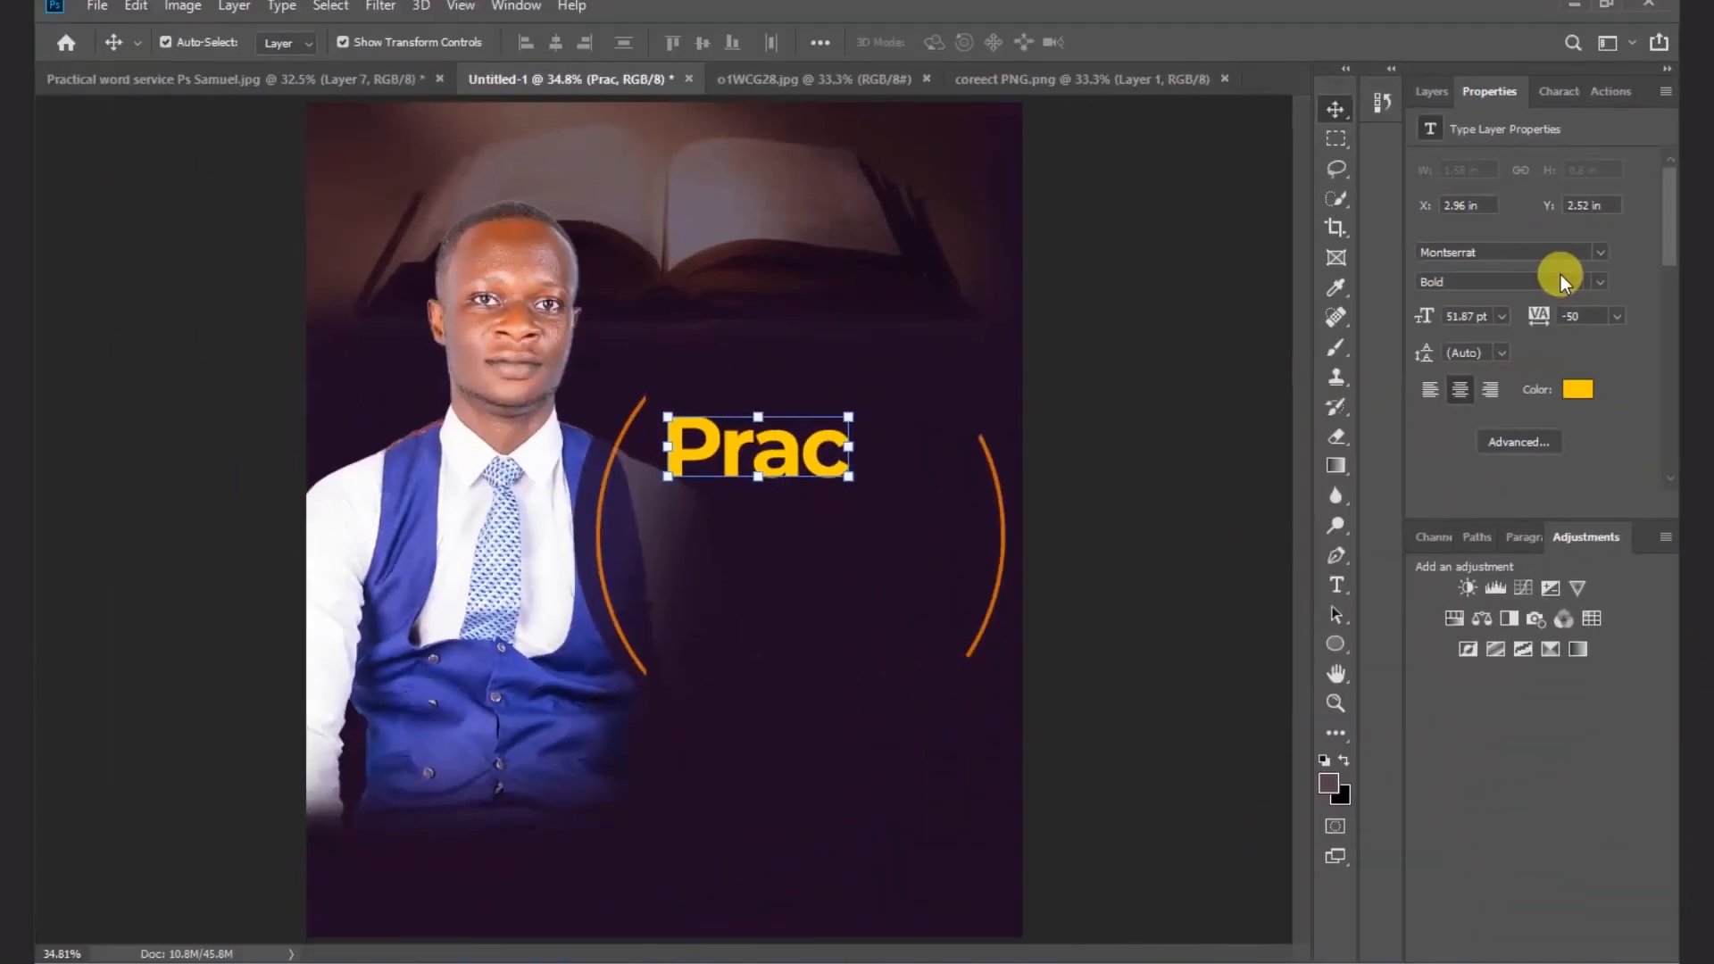
drag(1411, 313, 1465, 312)
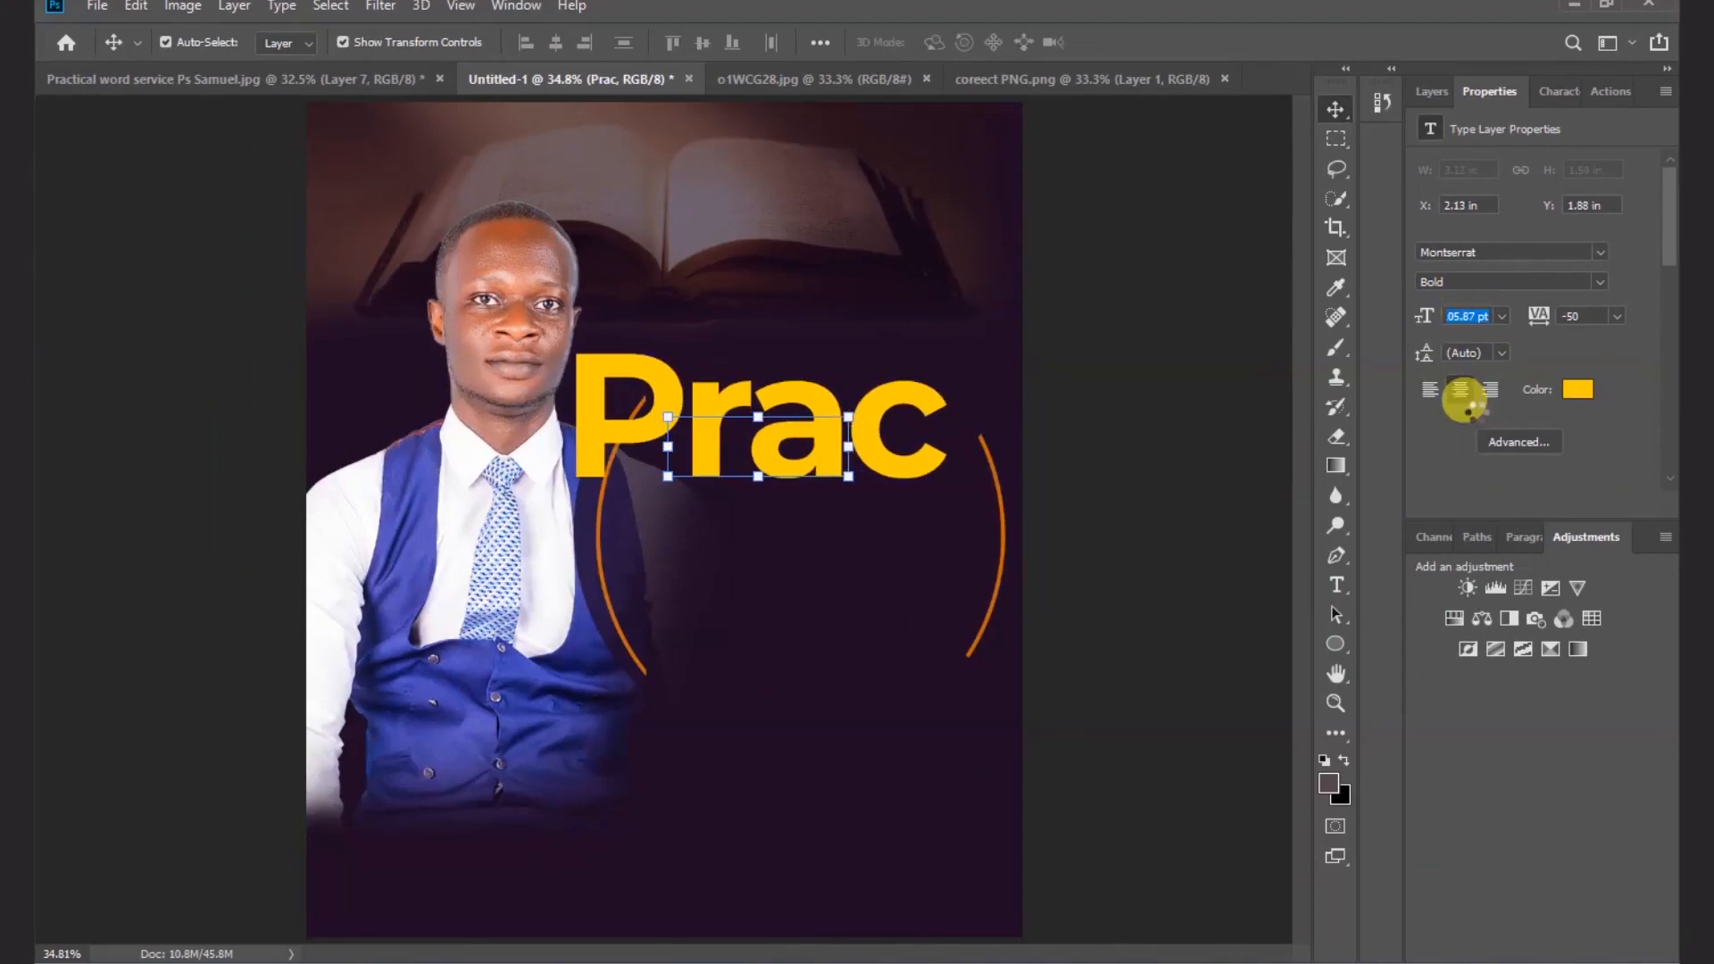
click(1205, 287)
drag(785, 383, 846, 401)
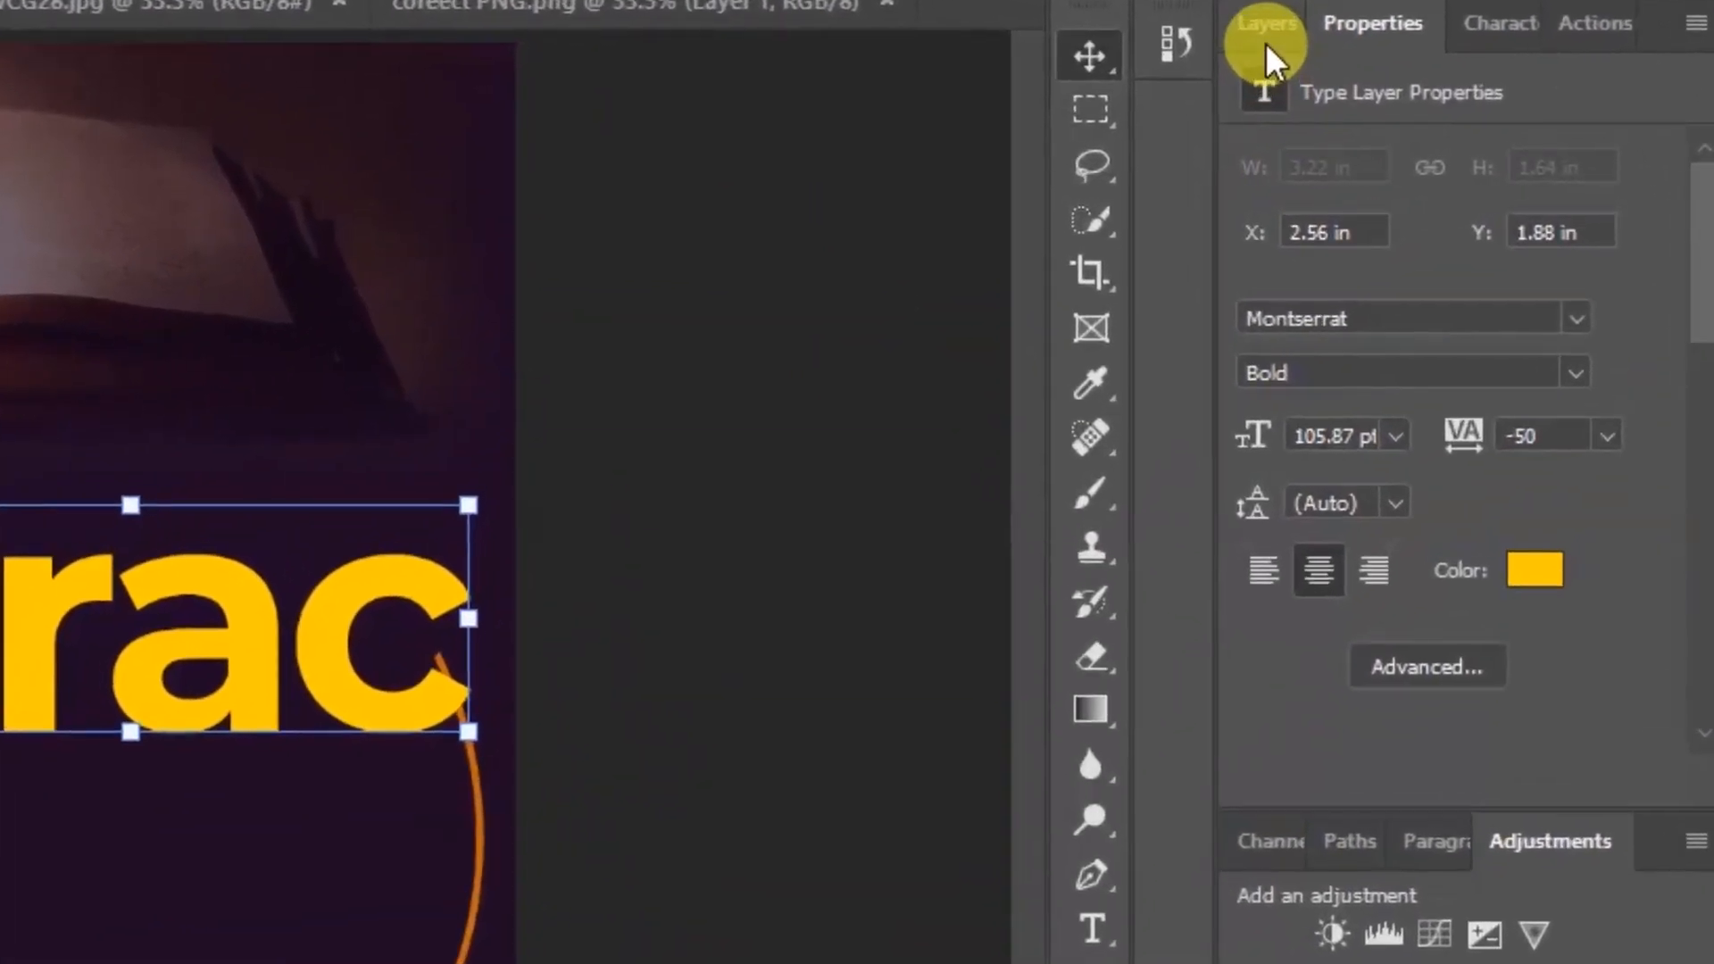
drag(1245, 437, 1199, 433)
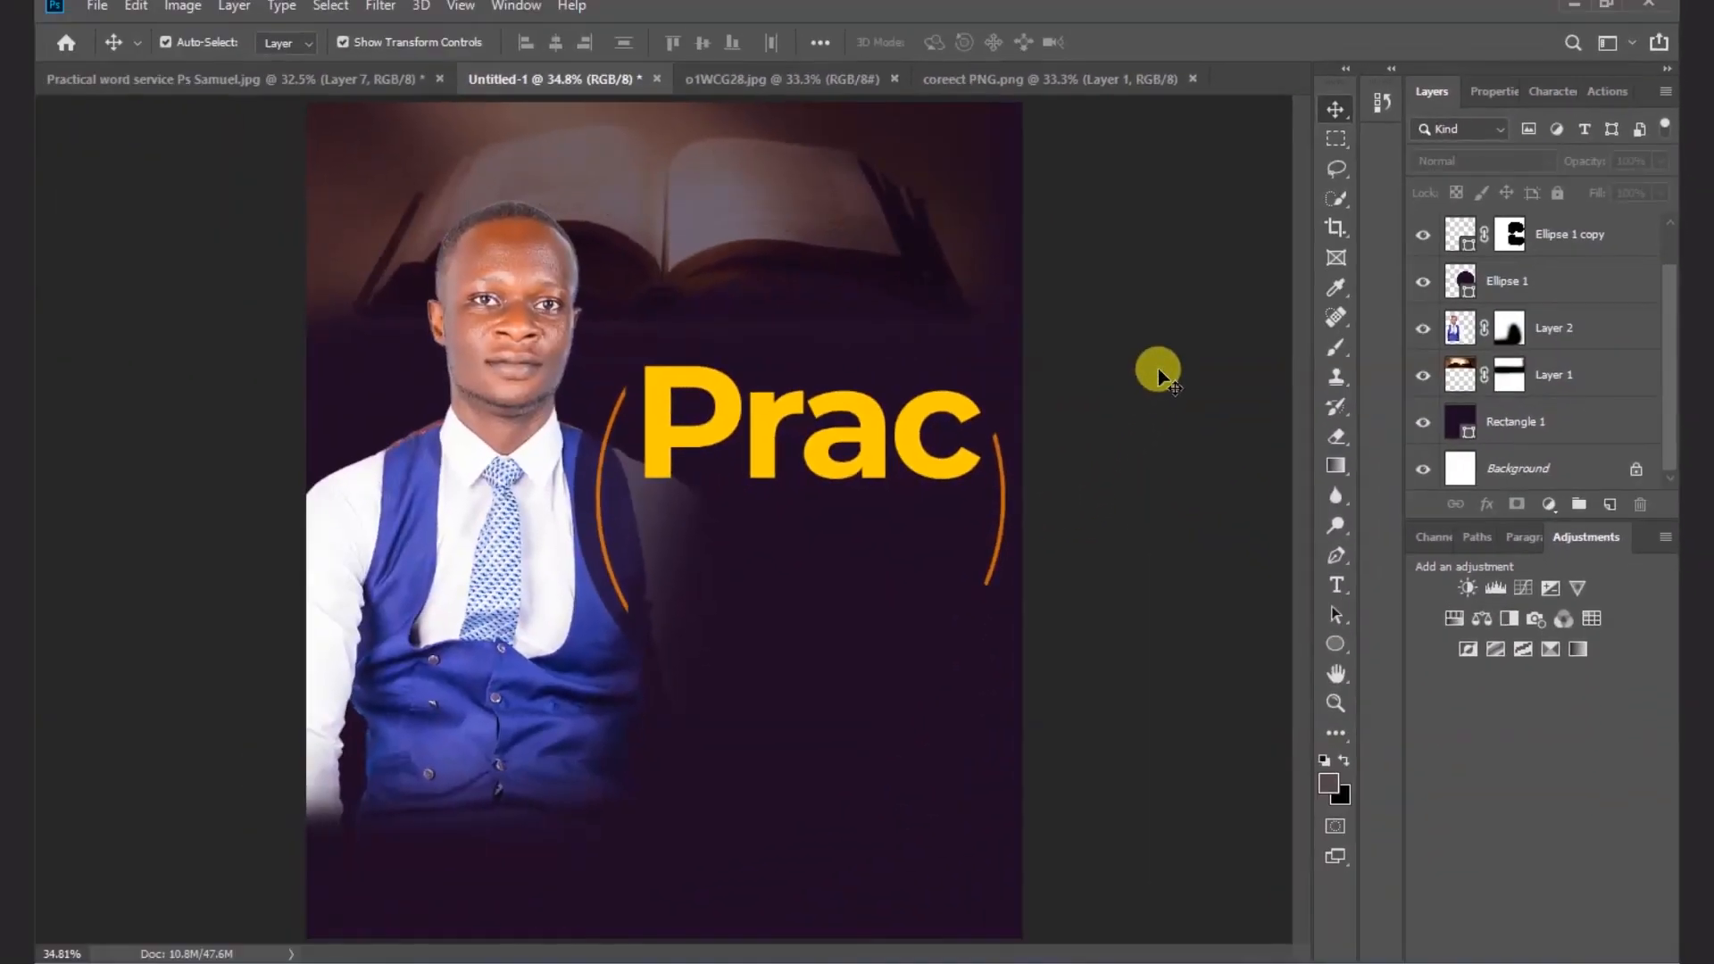
- Set the tracking of the "Prac" text to -100
click(926, 449)
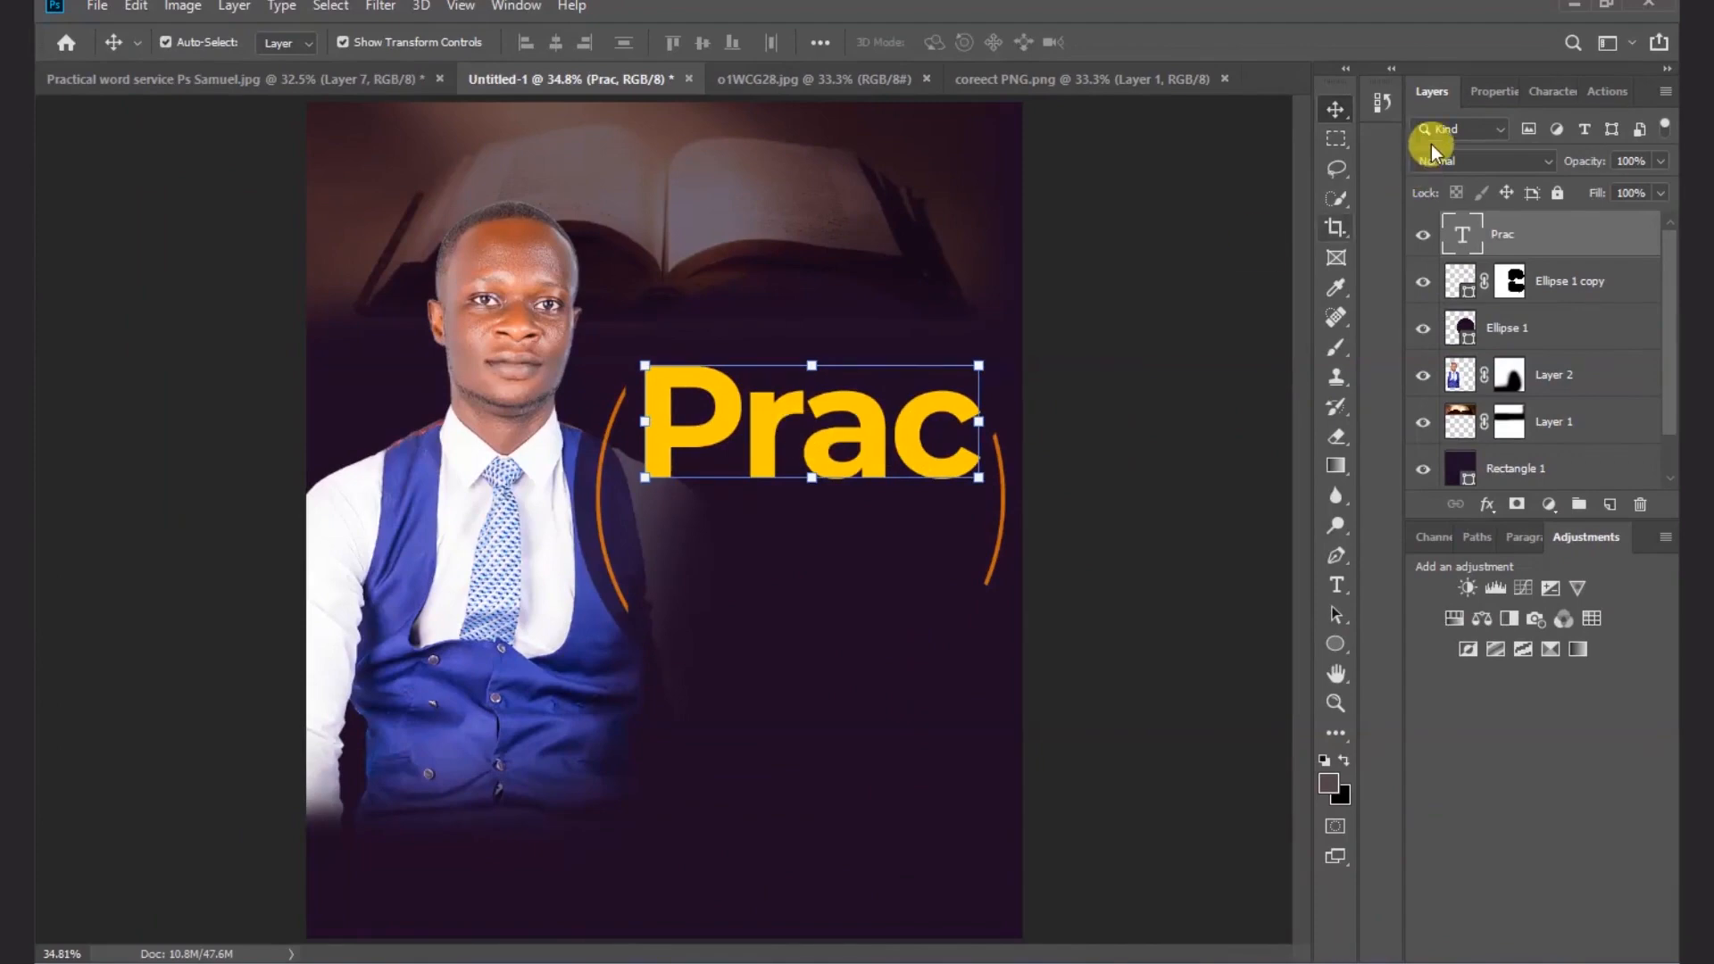
click(1471, 93)
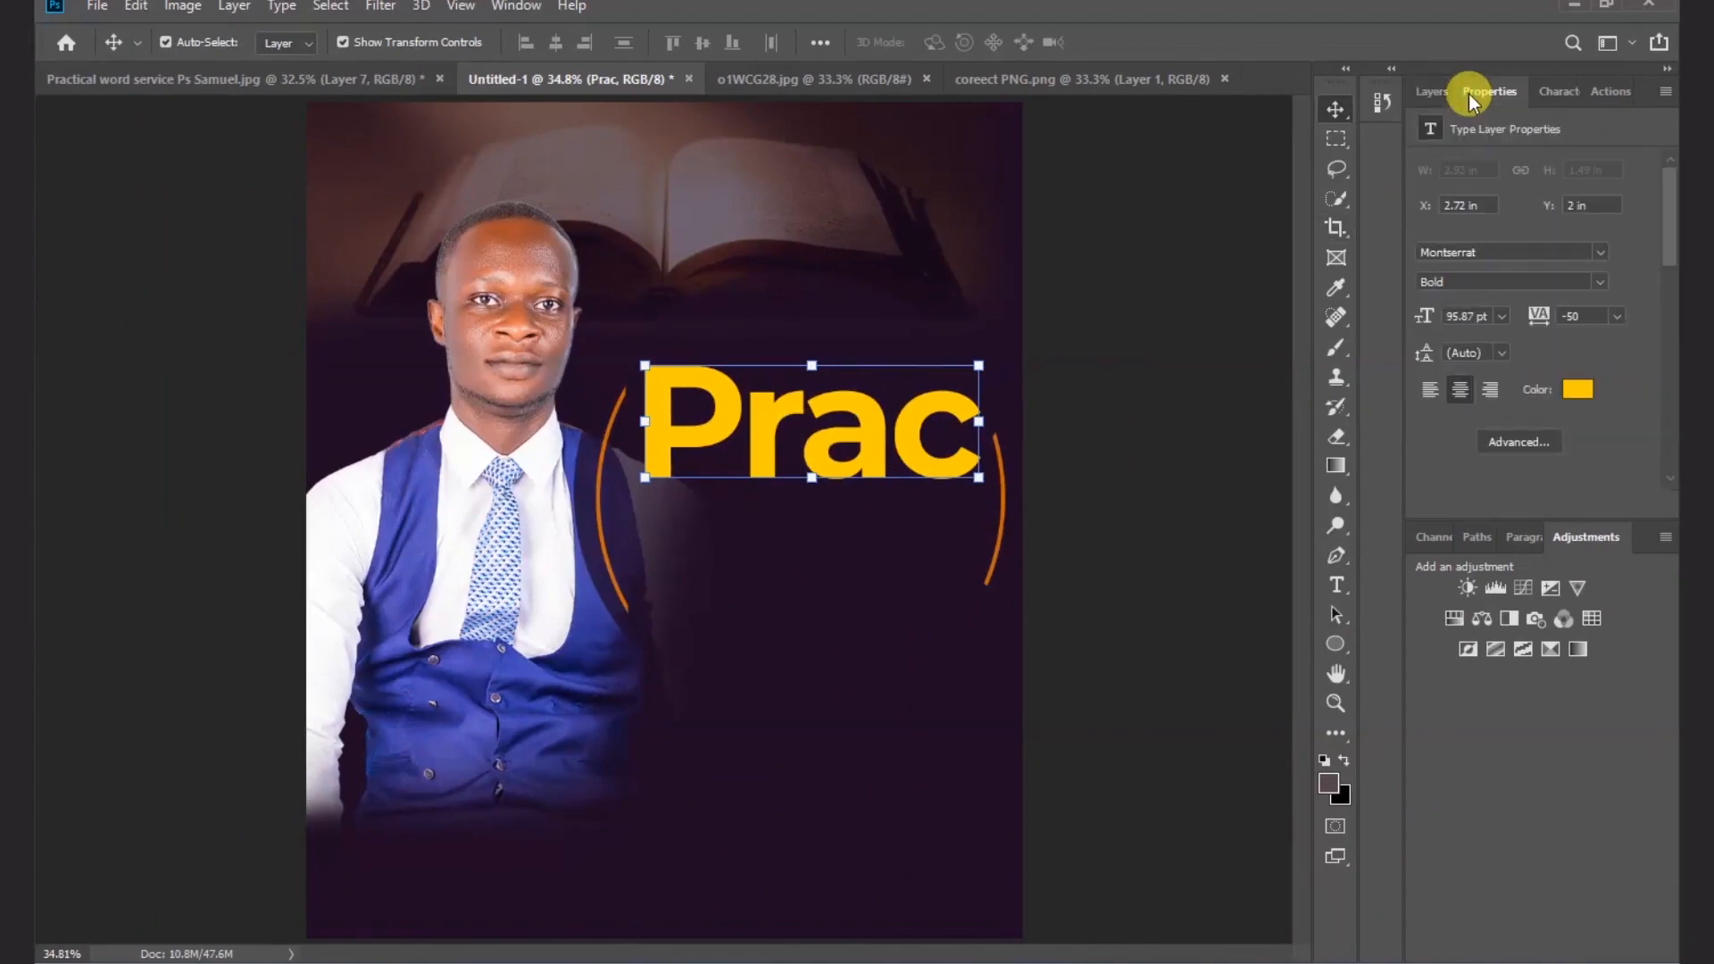
click(1619, 313)
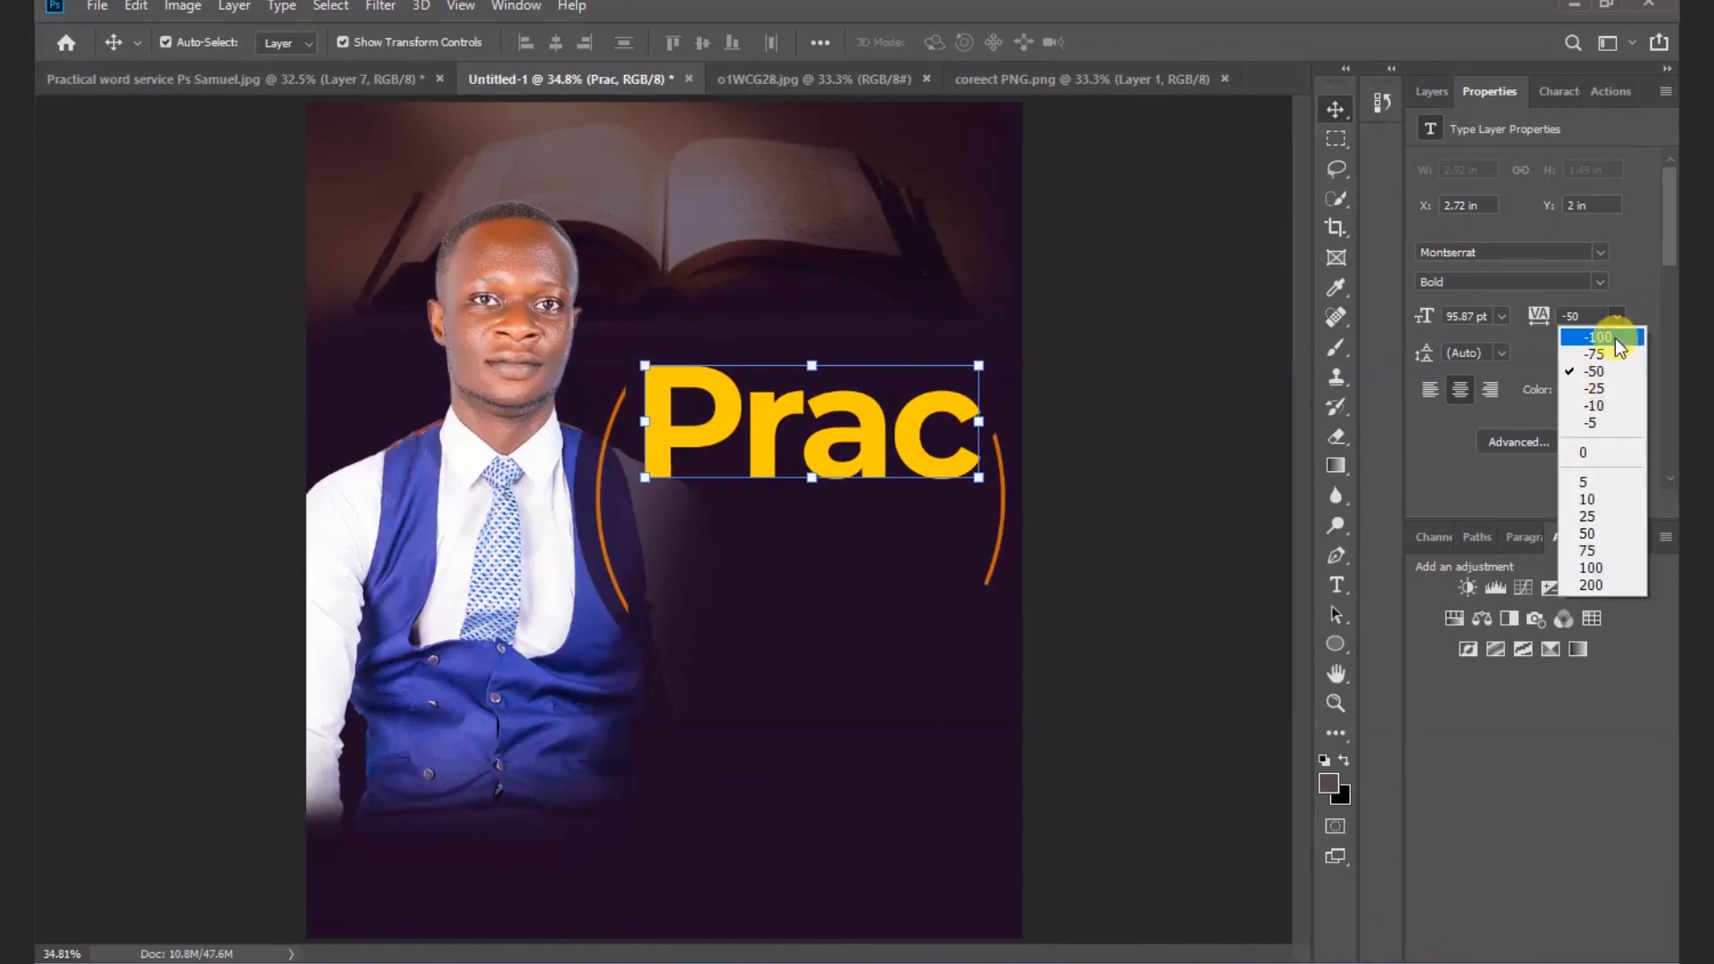
click(1614, 339)
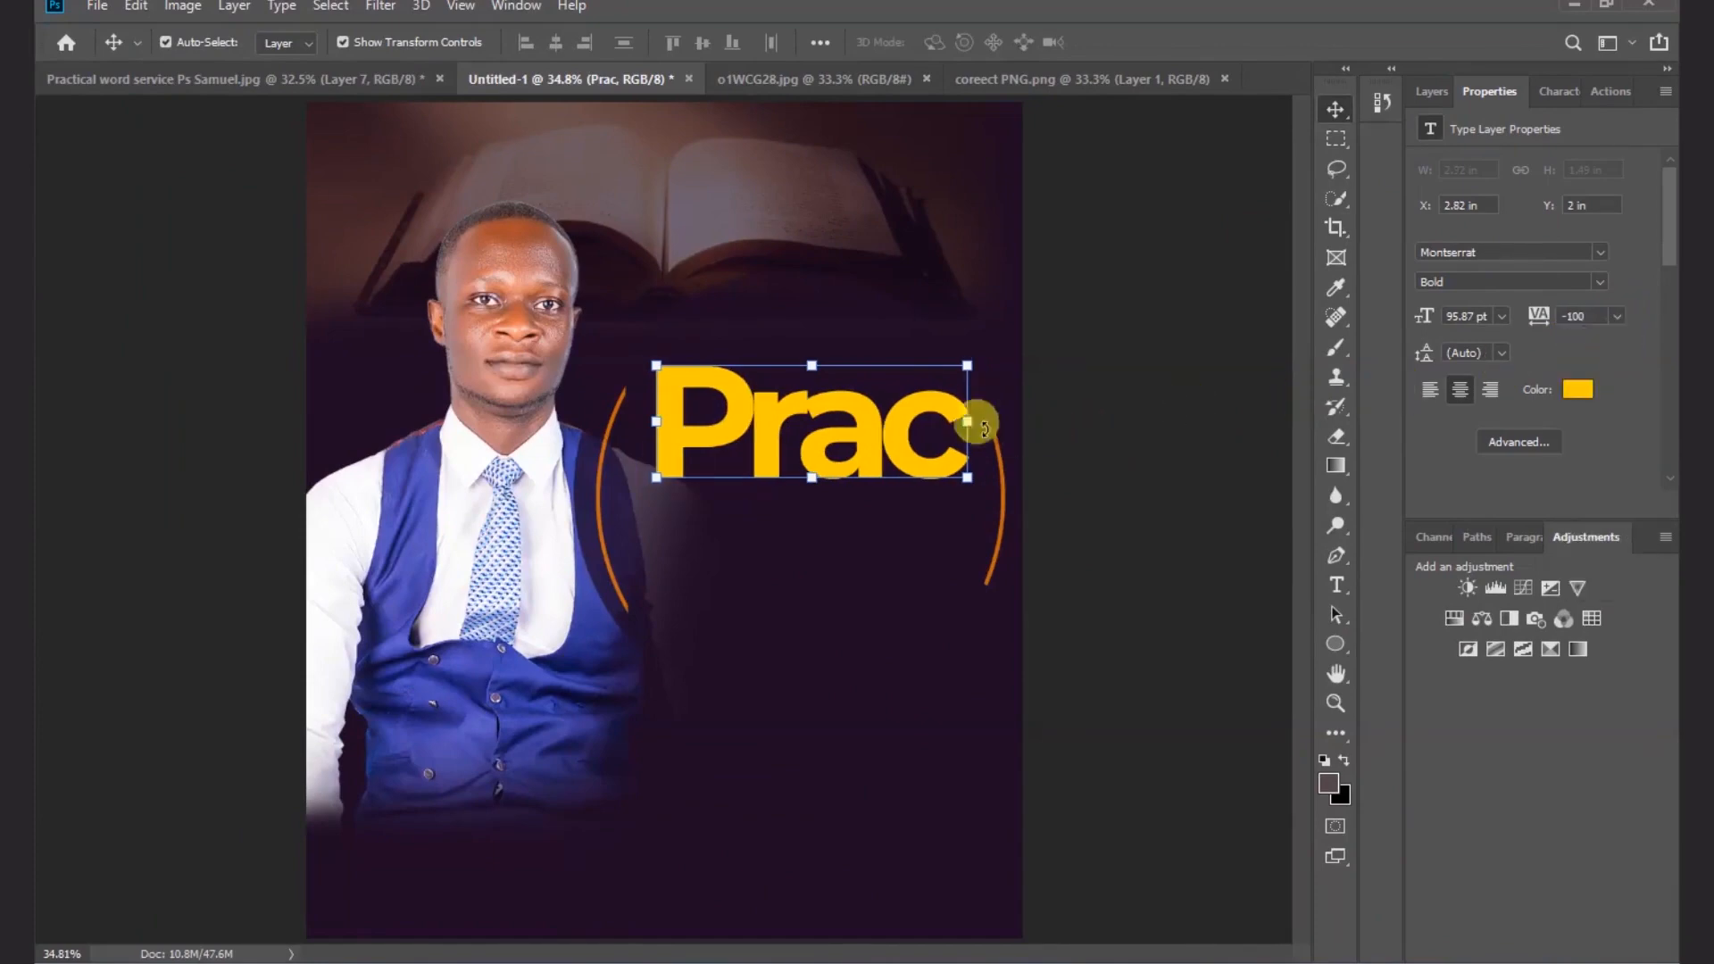
- Scale the "Prac" text down to 84.74 pt and move it up and left above the left arc, keeping it selected
drag(969, 423, 928, 424)
key(Return)
drag(823, 407, 806, 397)
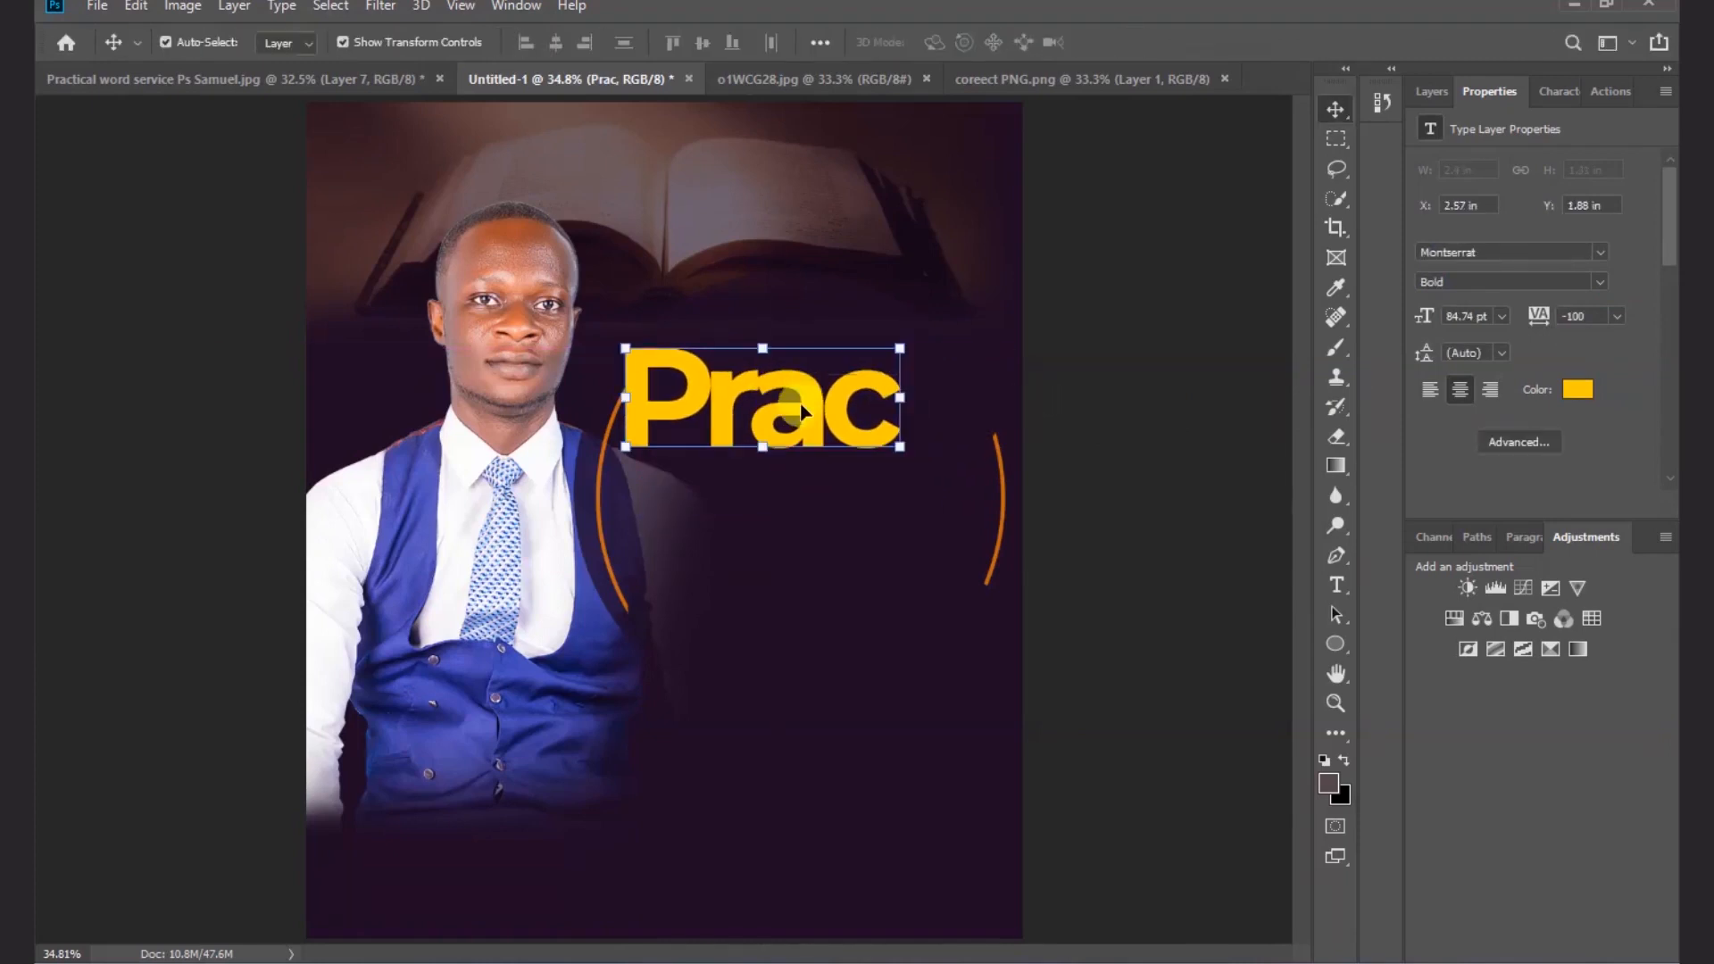
click(1128, 394)
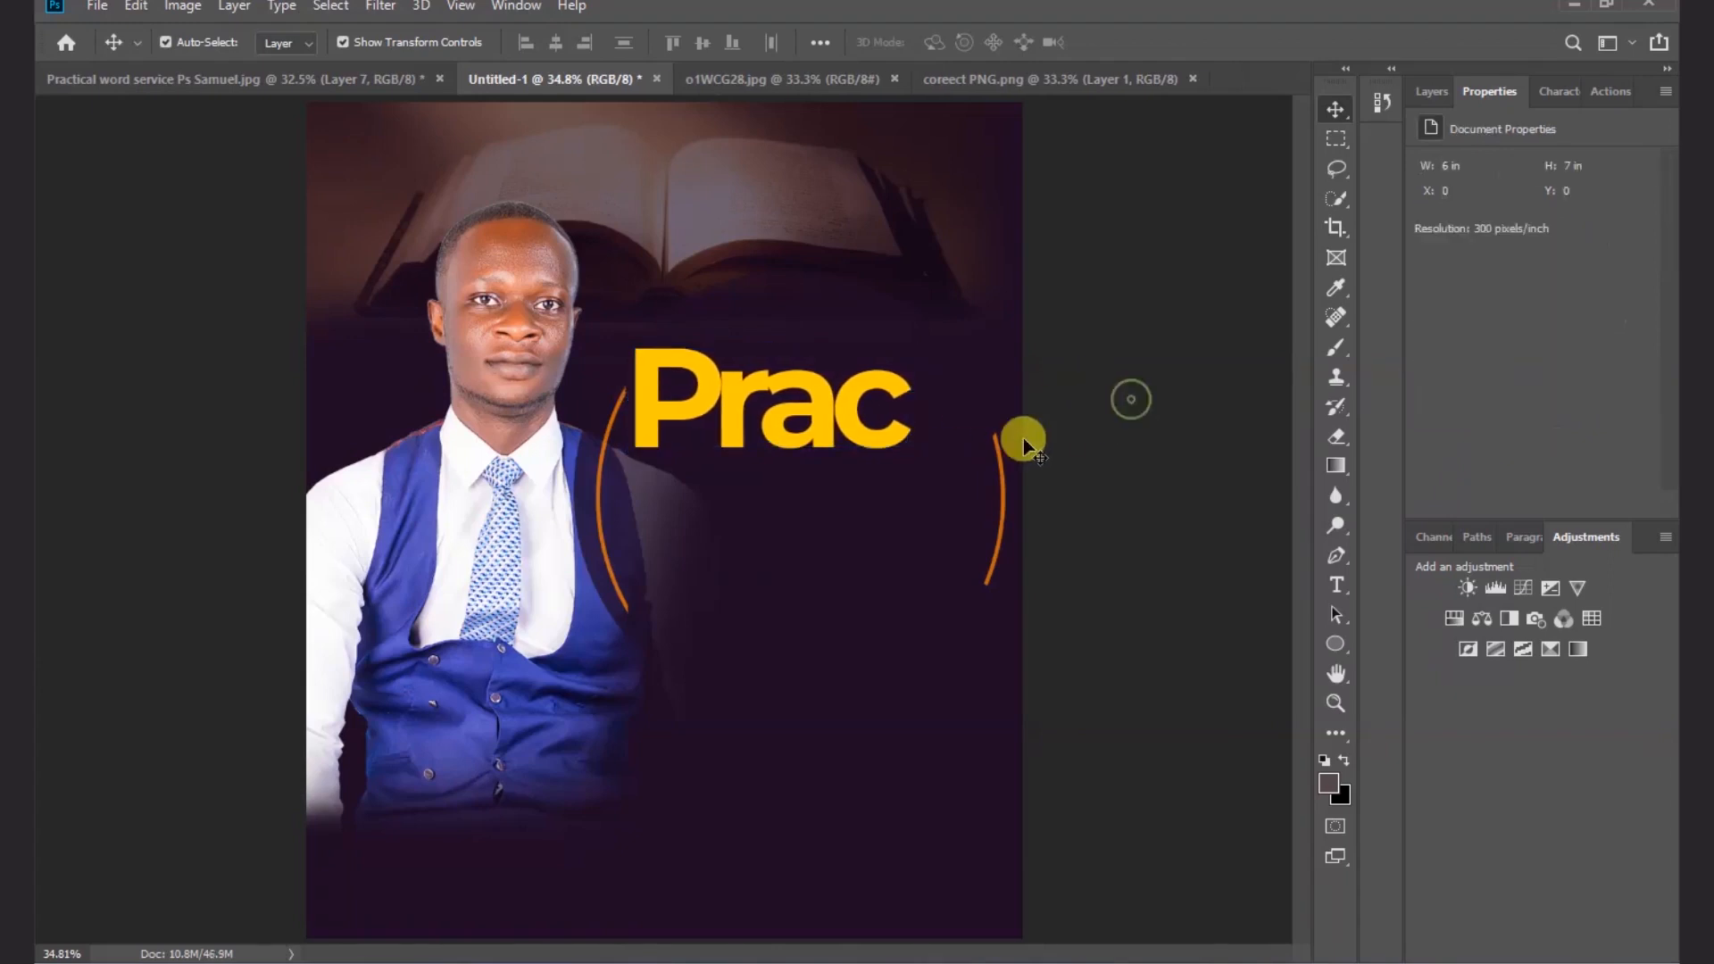
click(900, 434)
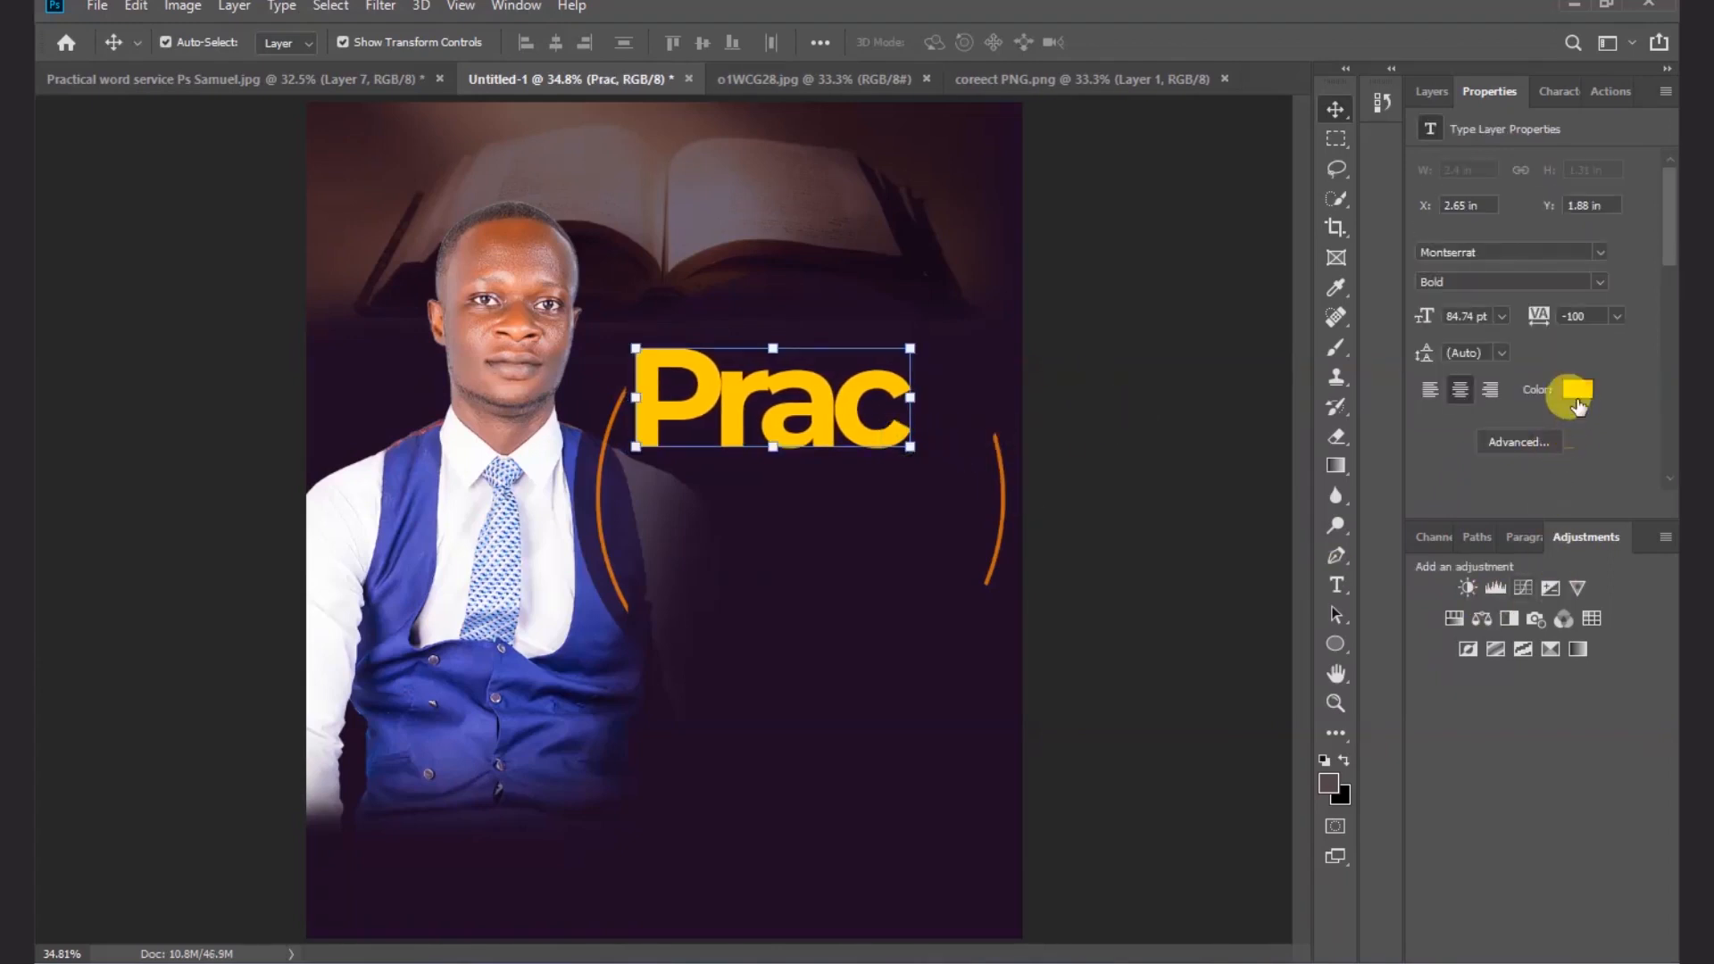
- Set the colour of the "Prac" text to white (ffffff)
click(1568, 390)
text(ffffff)
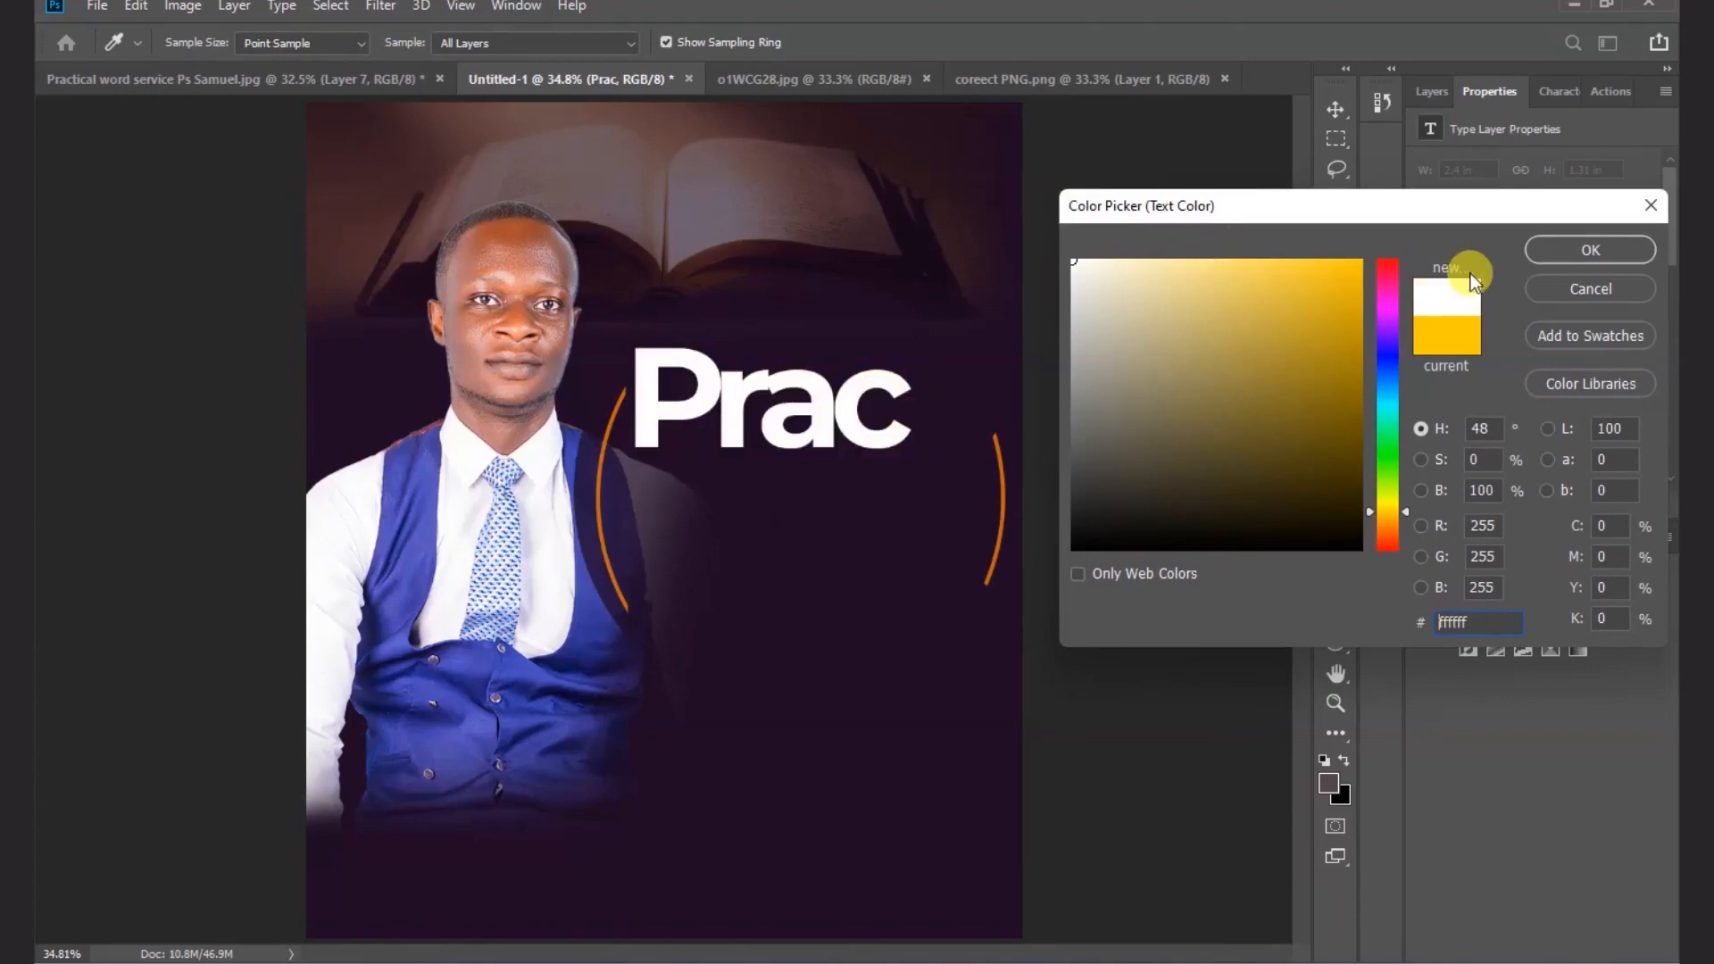
click(1562, 250)
click(1160, 383)
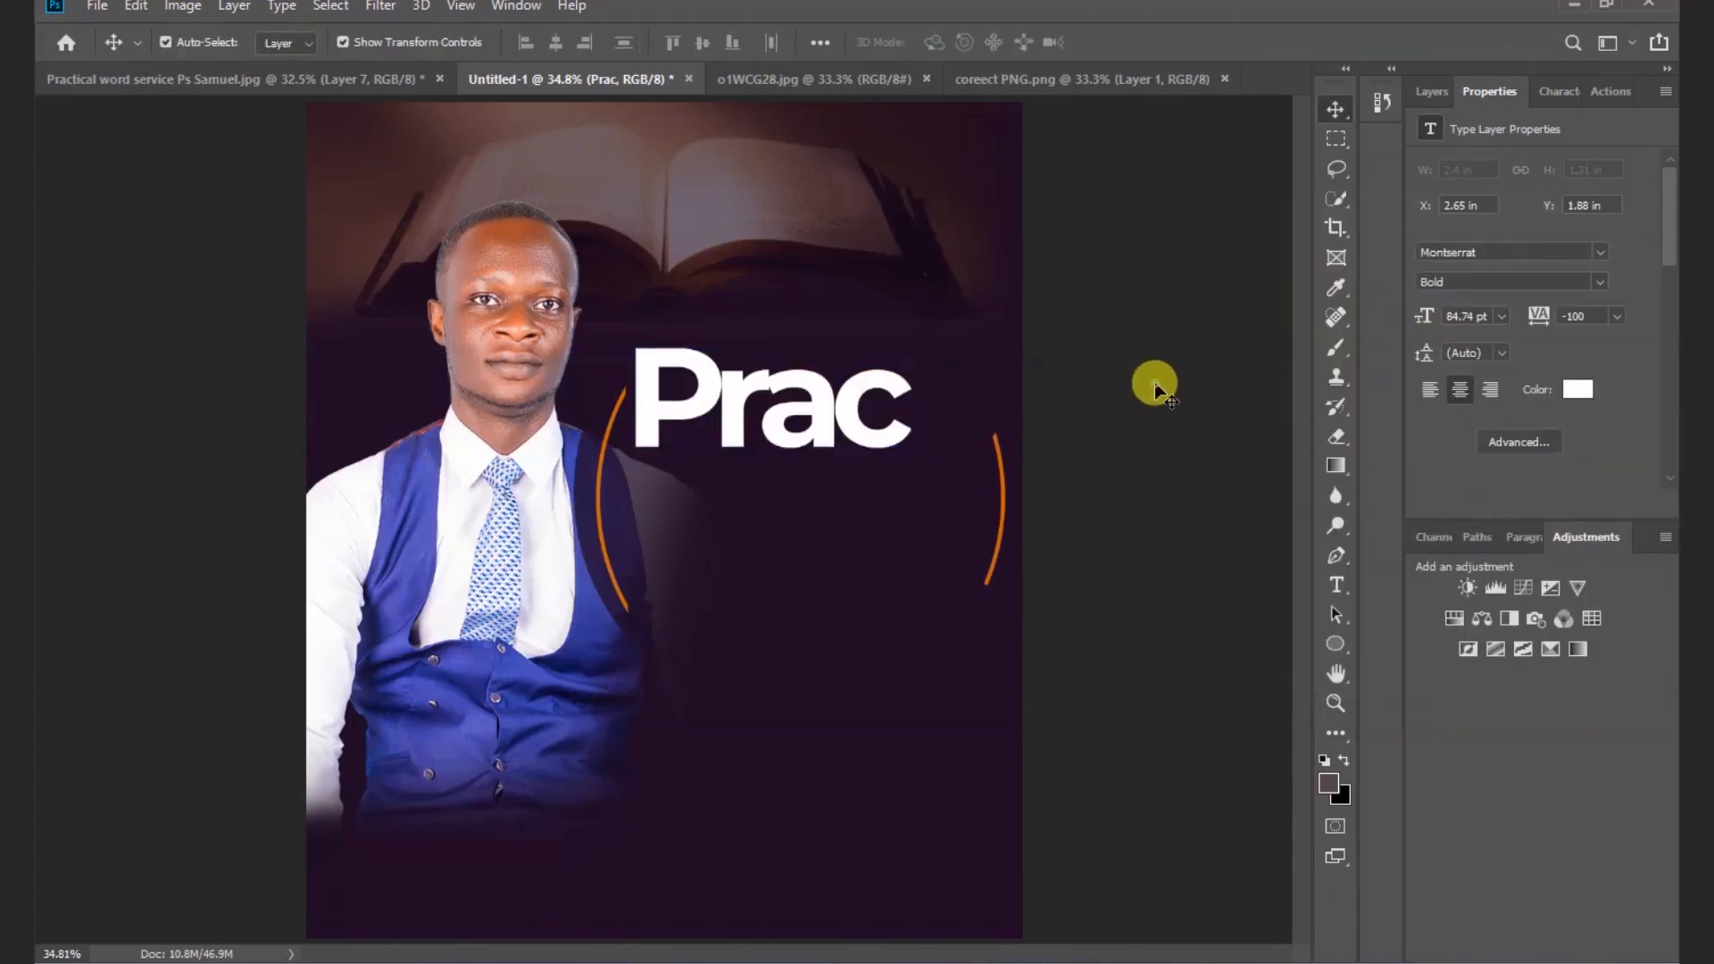
- Duplicate the "Prac" text layer, move the copy just below the original, and change its wording to "tical"
click(1428, 92)
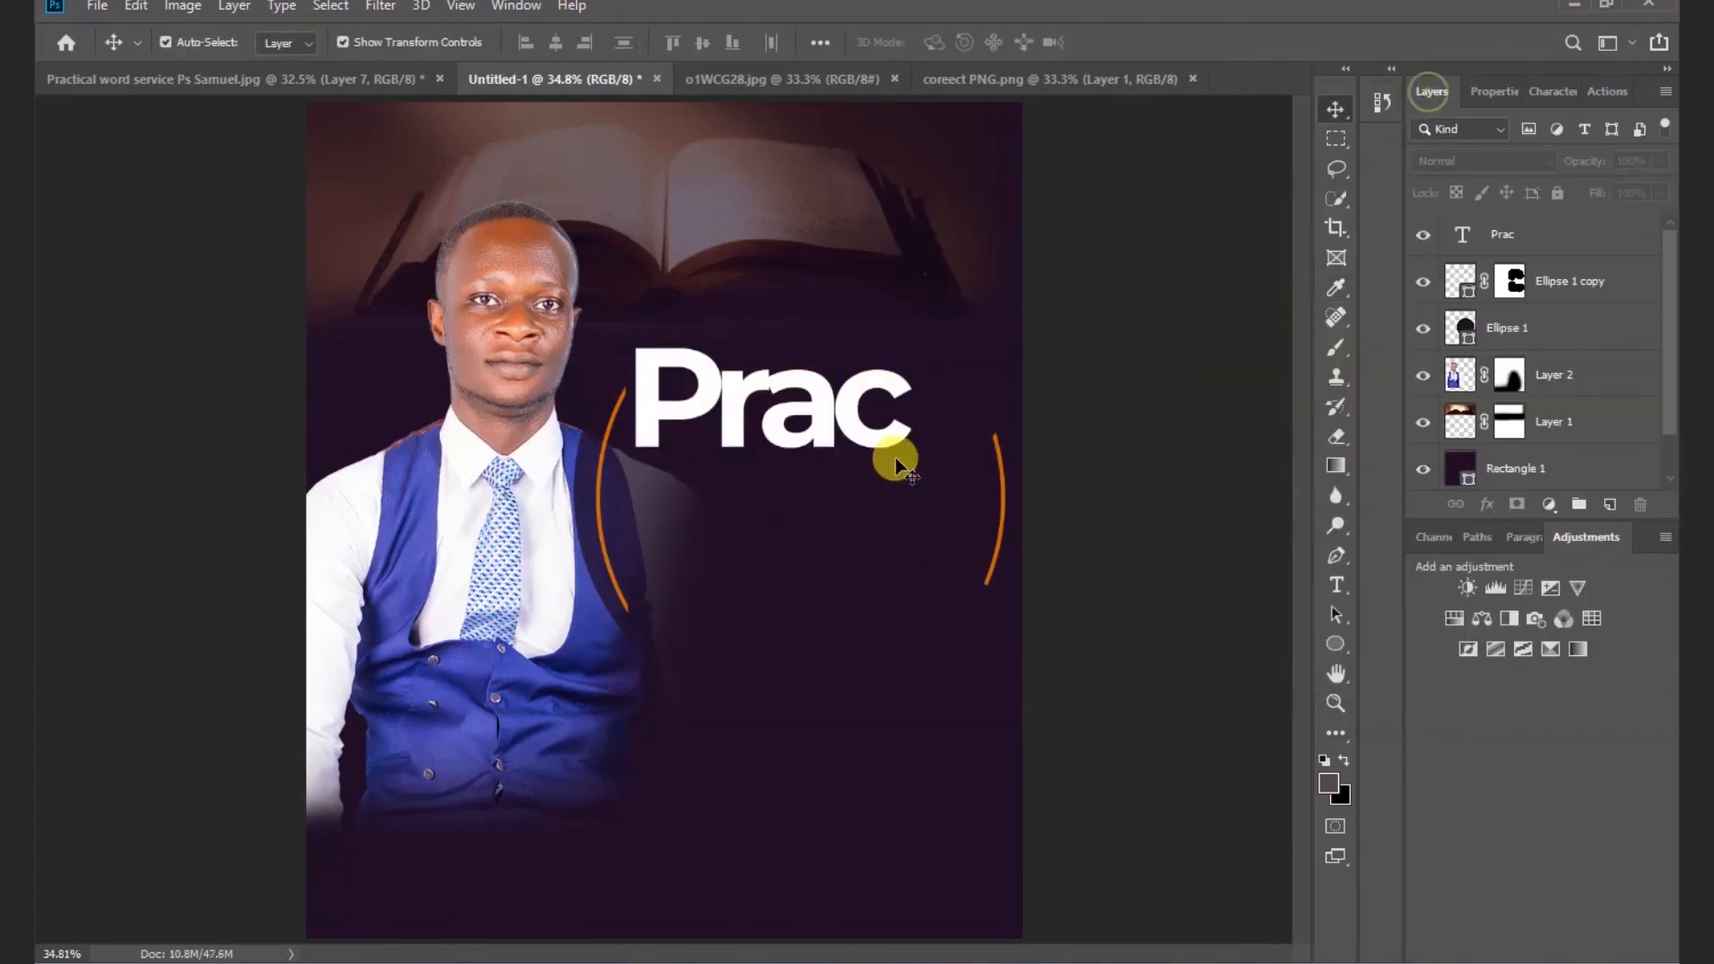
click(880, 440)
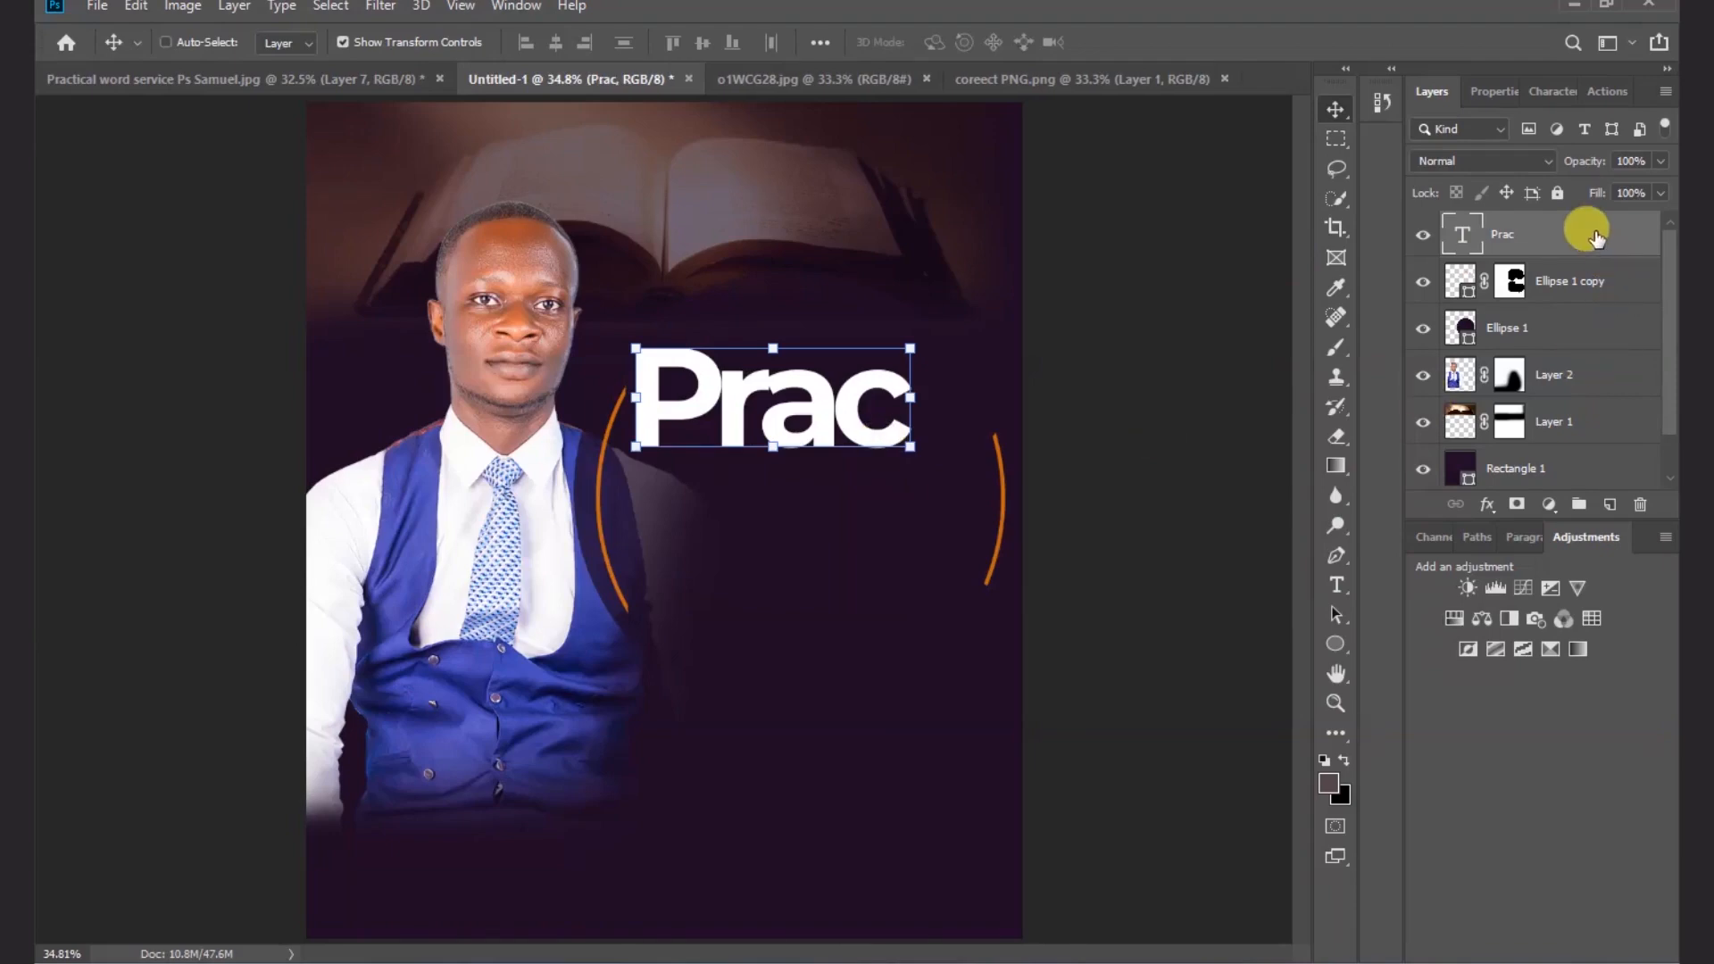
key(ctrl+j)
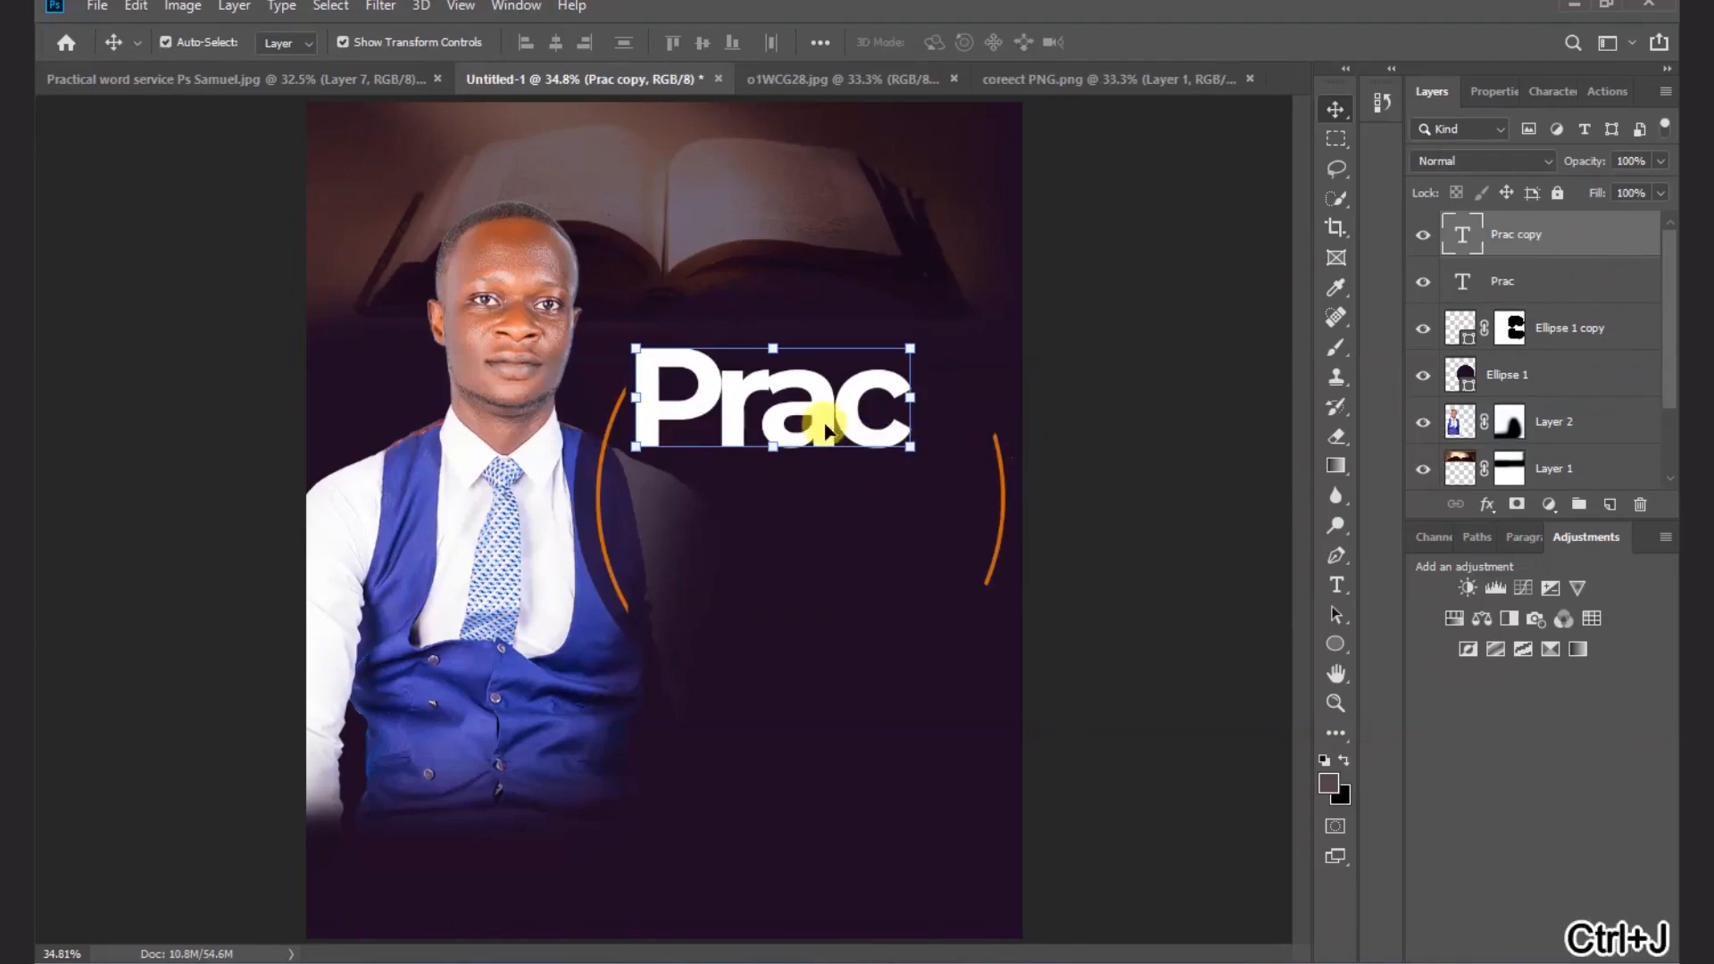
drag(825, 415, 815, 496)
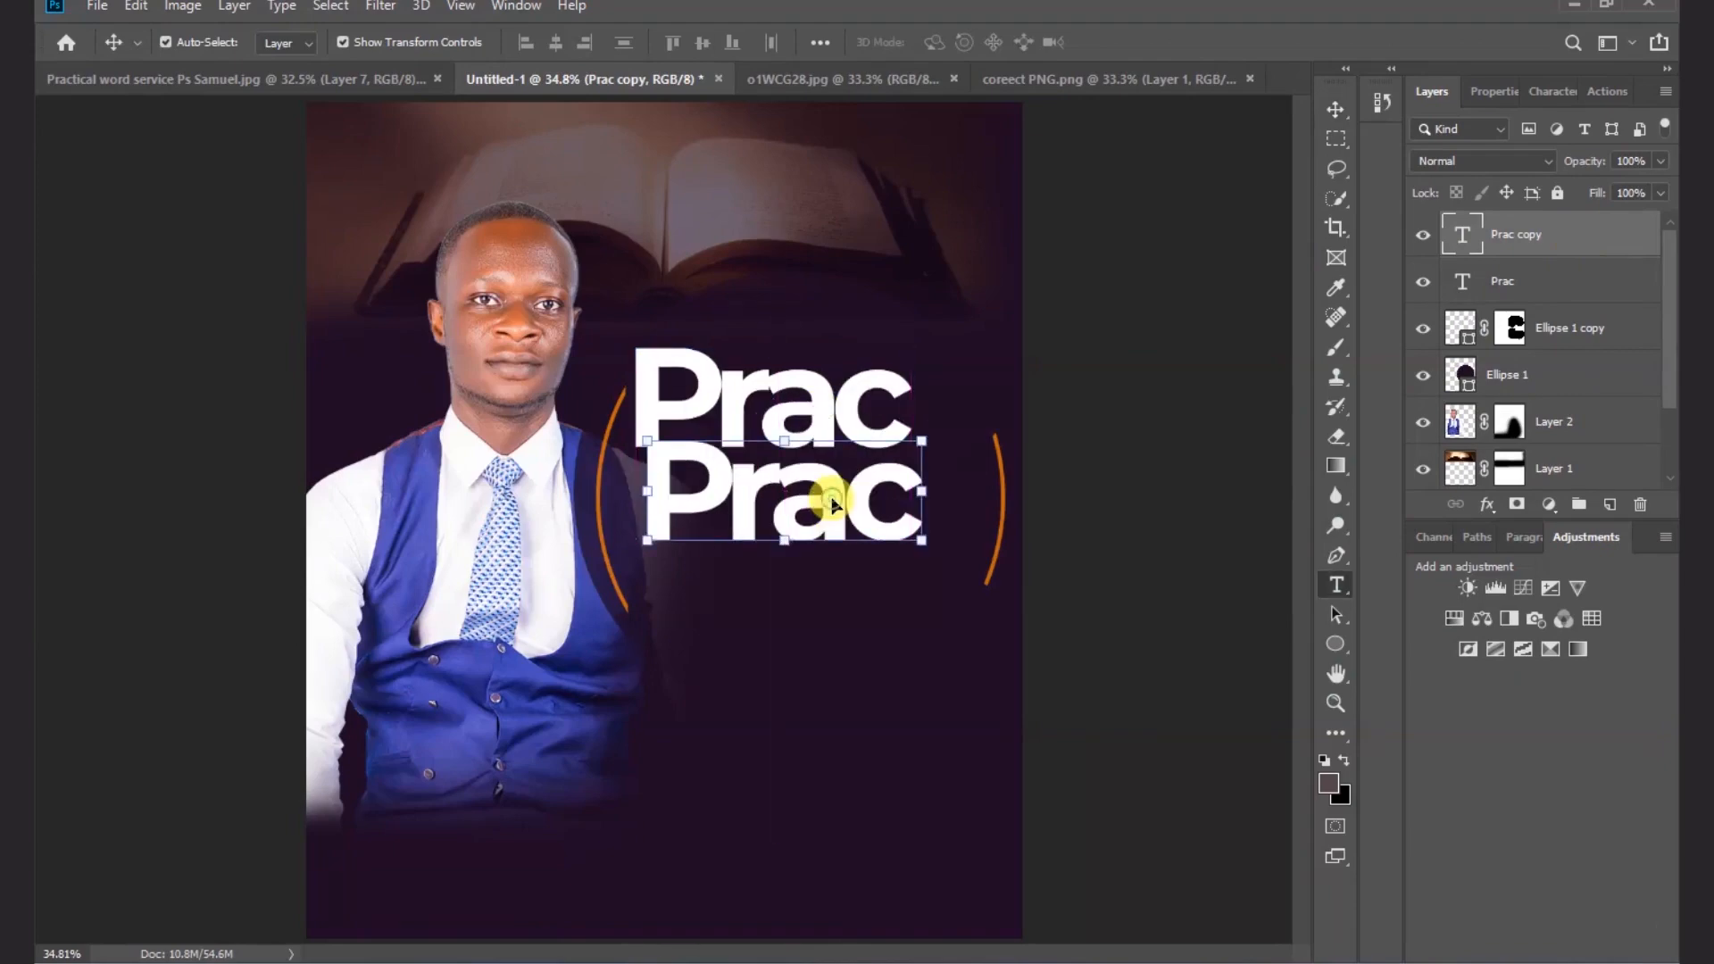
double_click(831, 494)
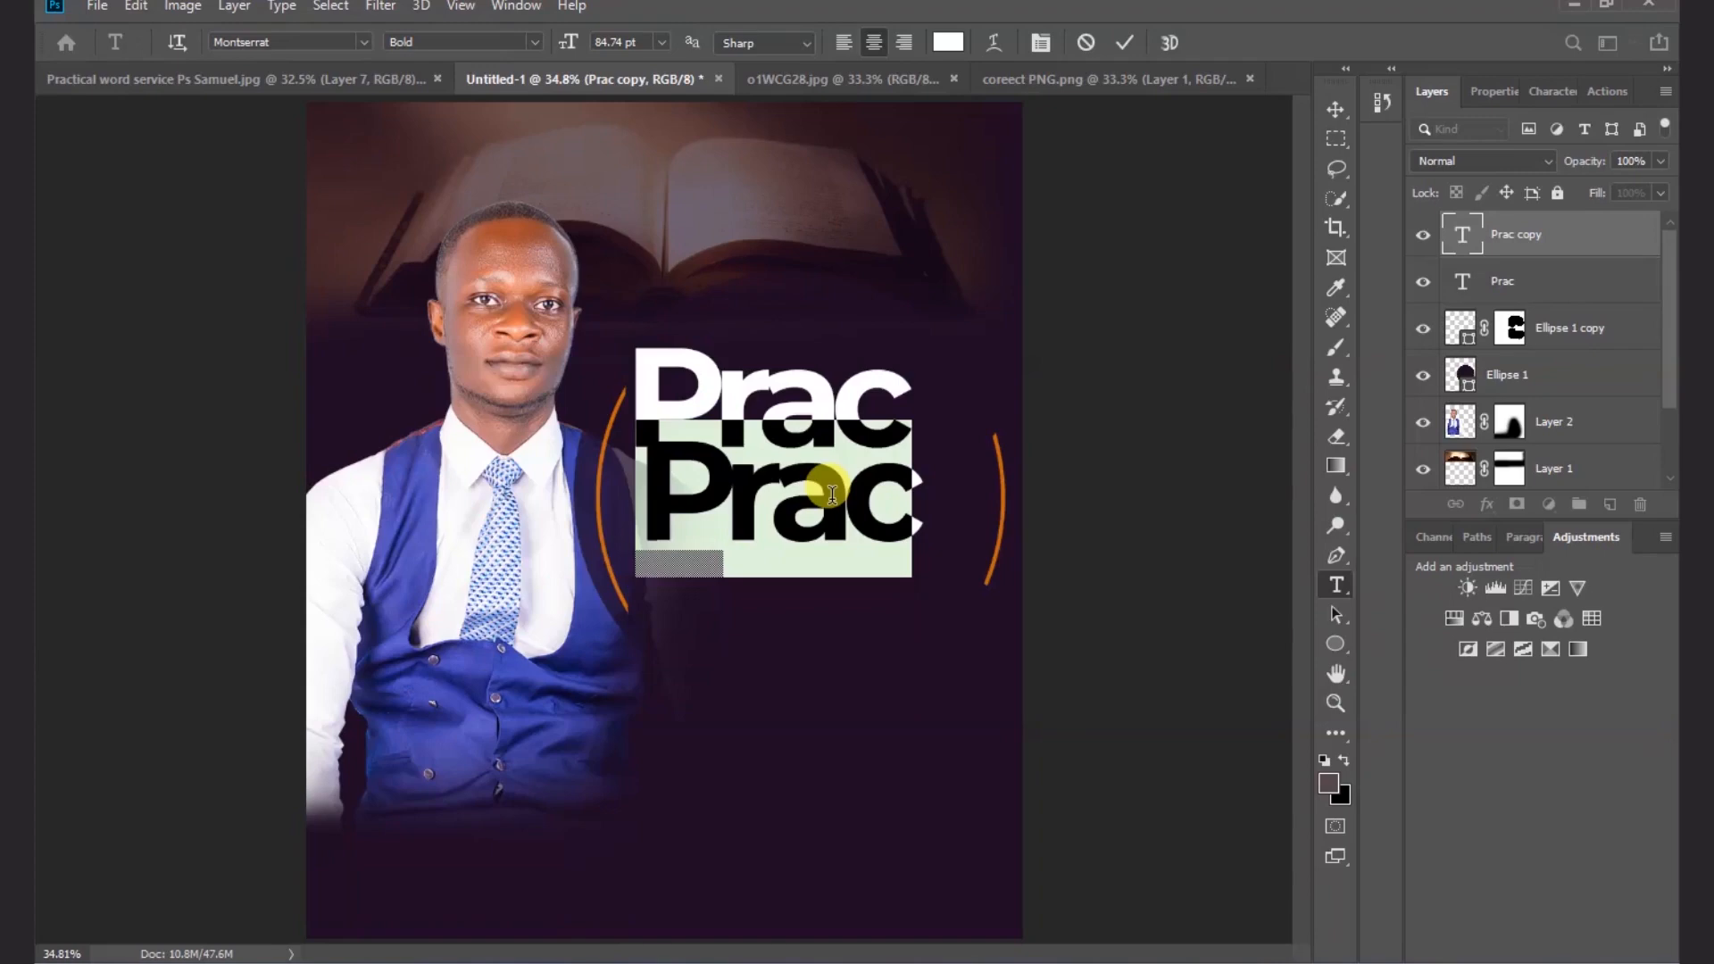
text(tical)
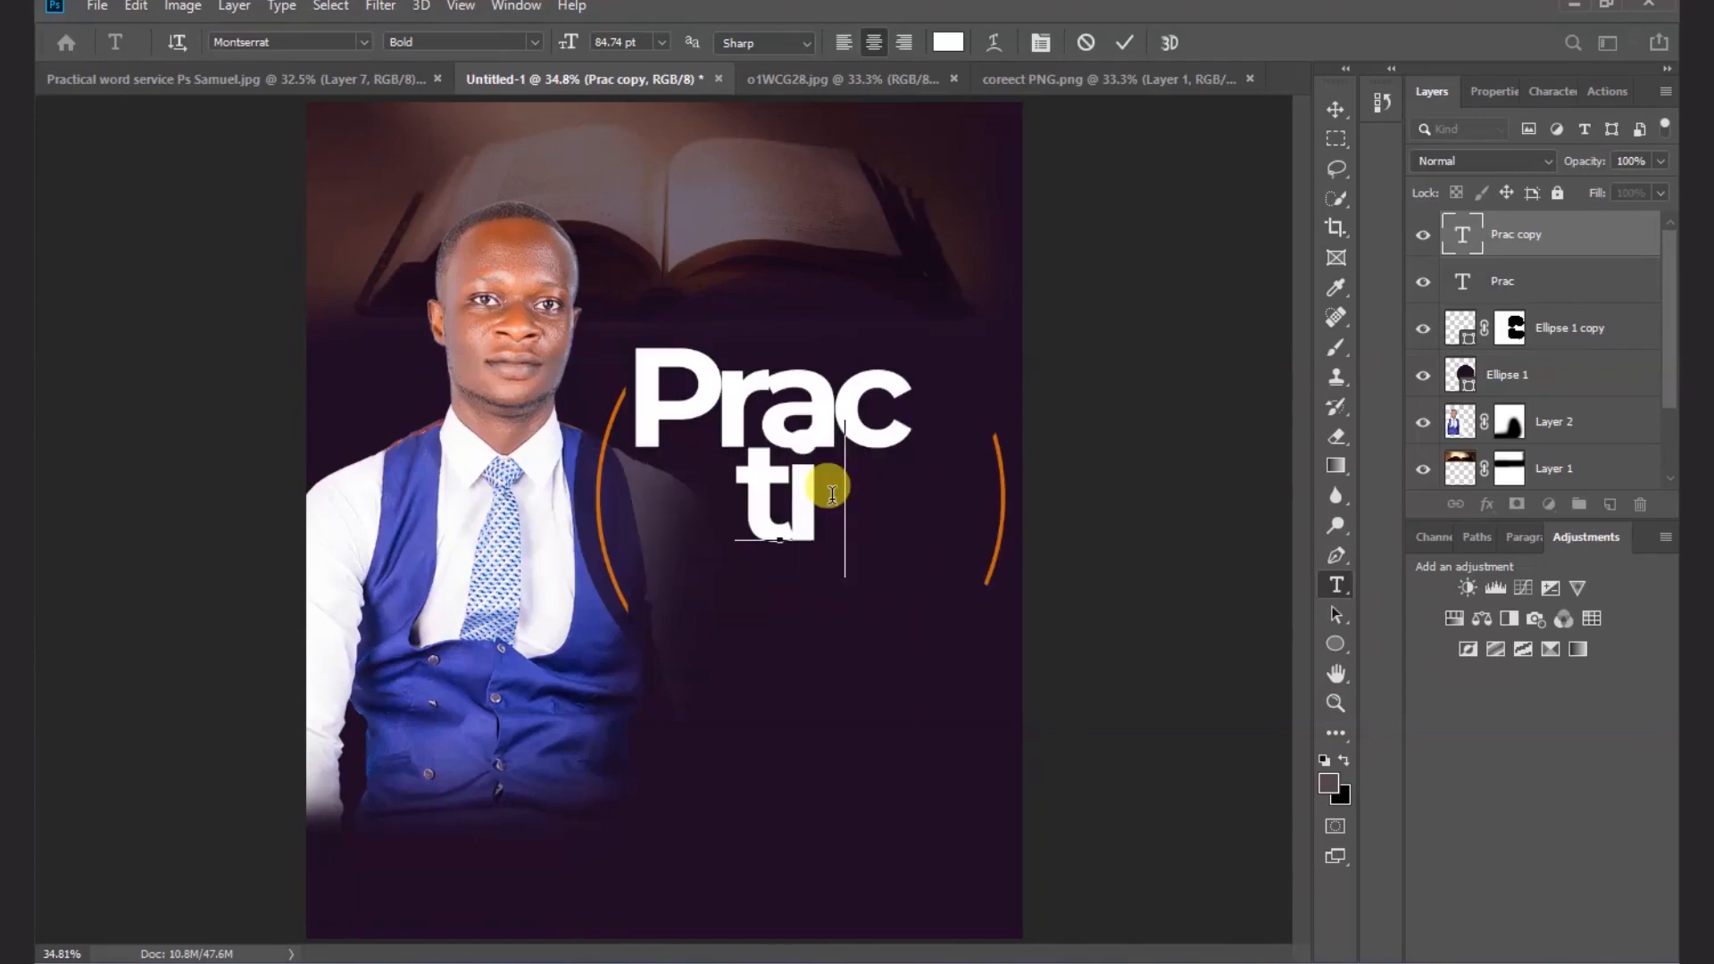
click(1122, 42)
key(v)
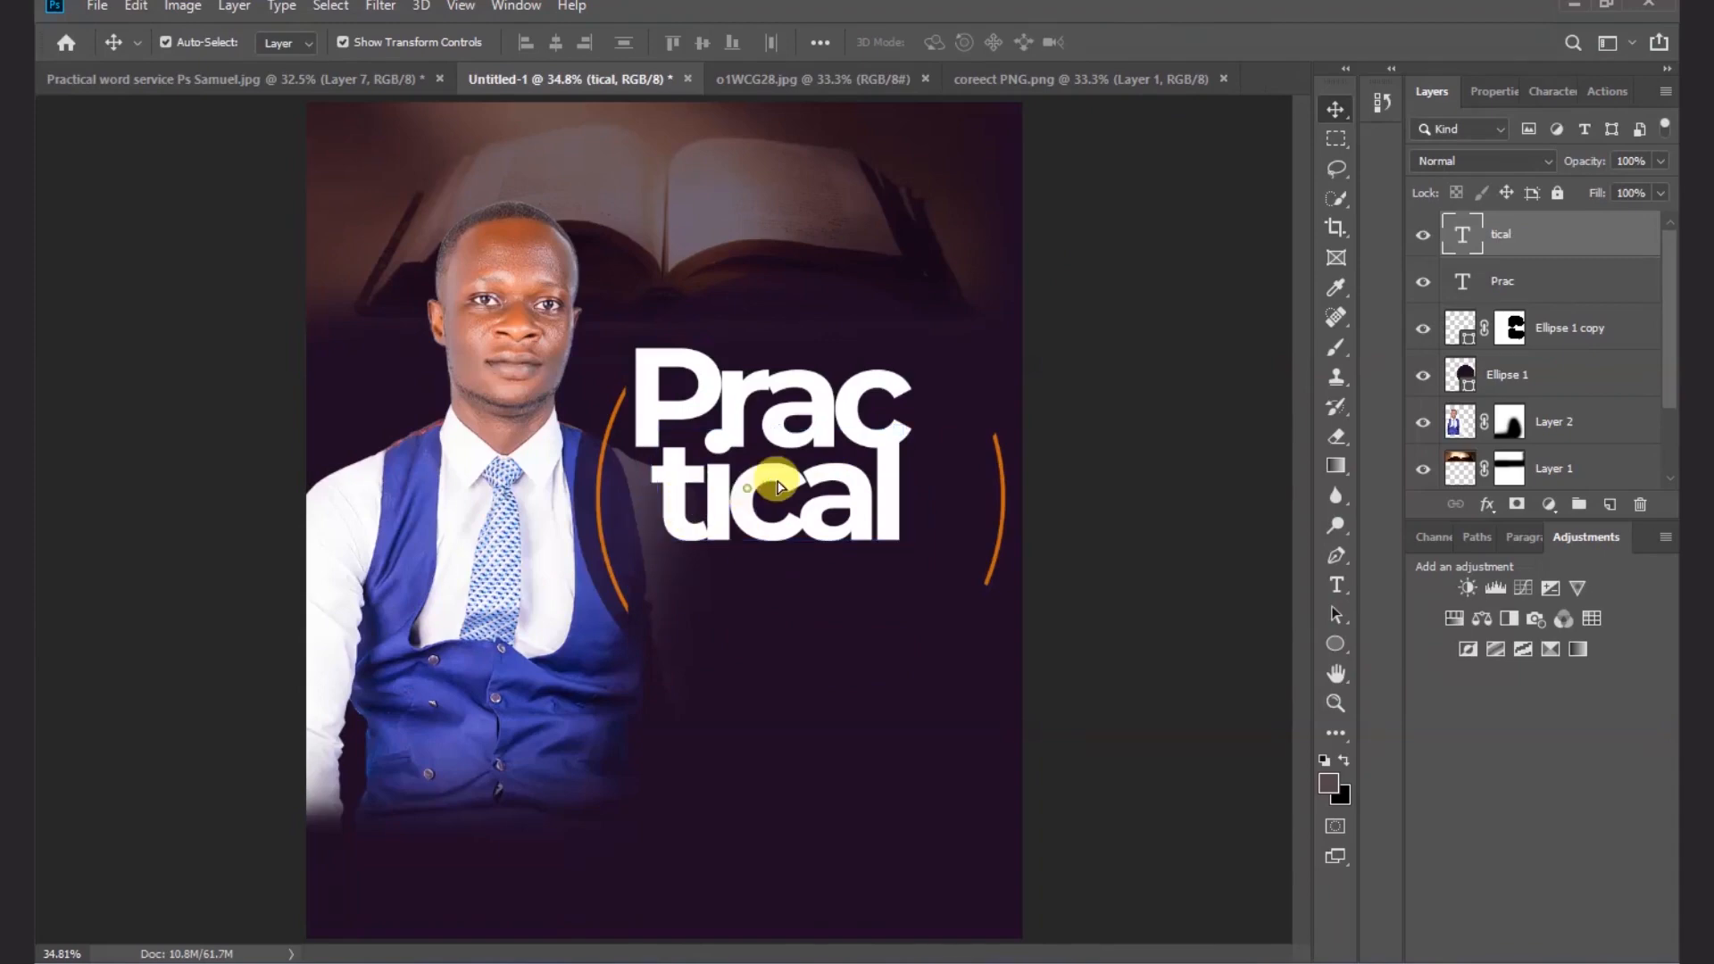
- Scale the "tical" text to 36.68% and position it against the end of "Prac", above the right arc
drag(776, 485, 978, 413)
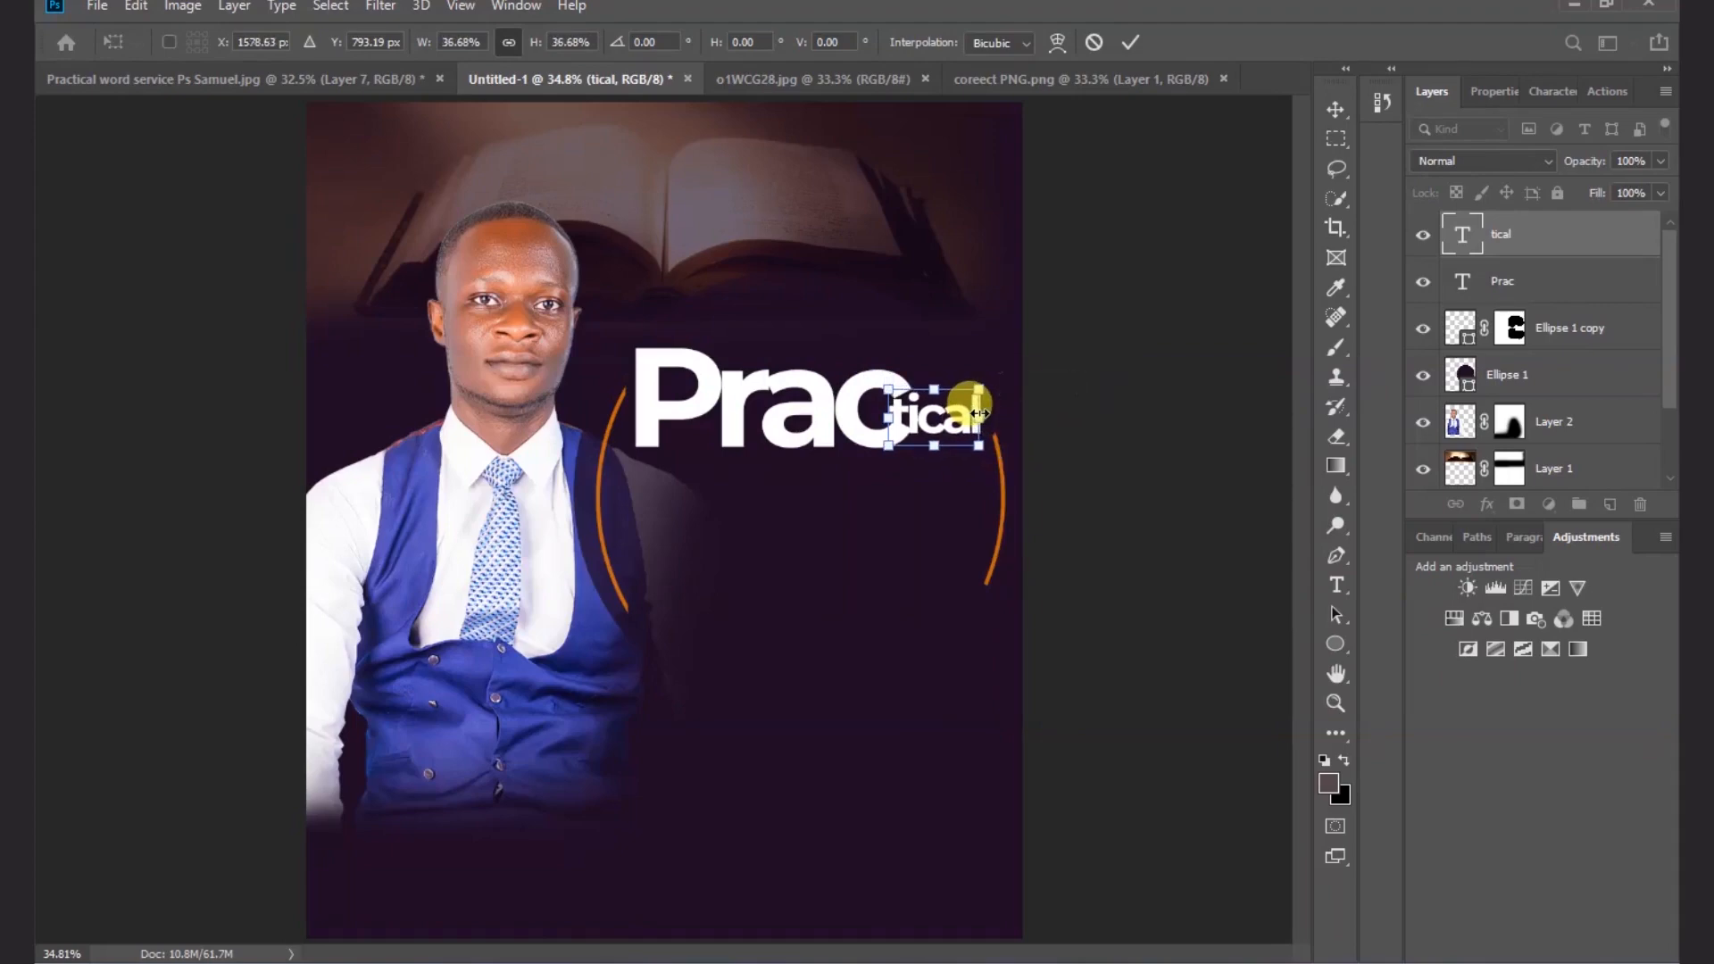
key(Up)
key(Up)
key(Up)
key(Up)
key(Up)
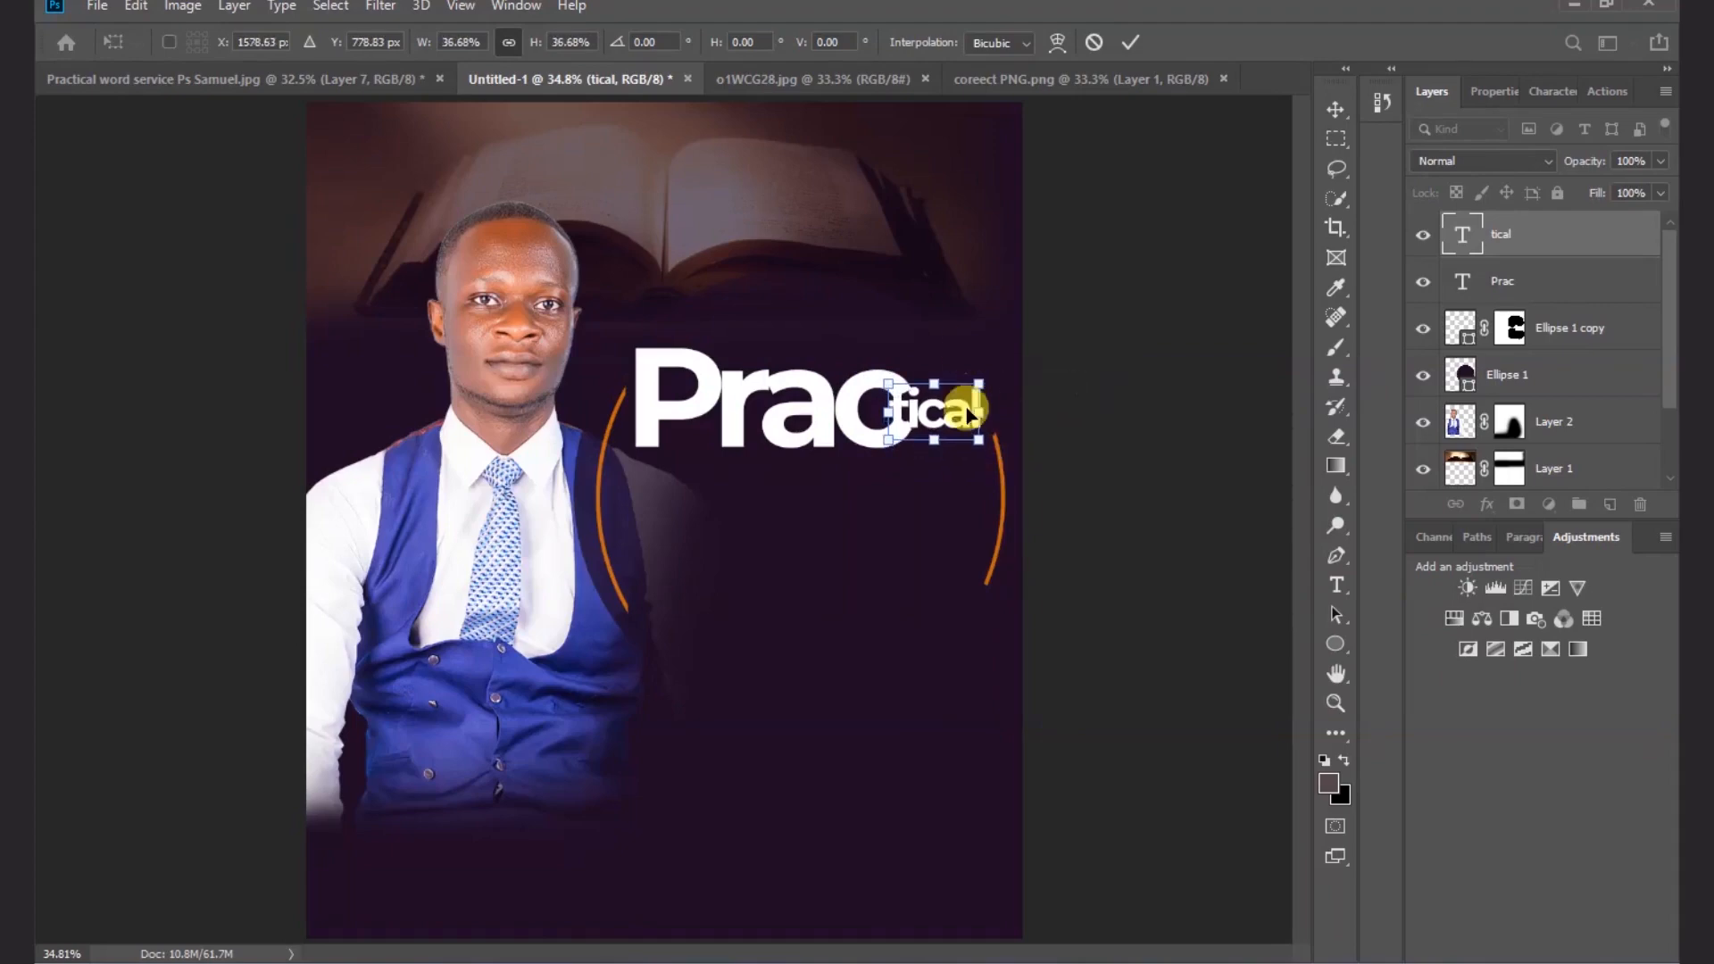
click(1130, 42)
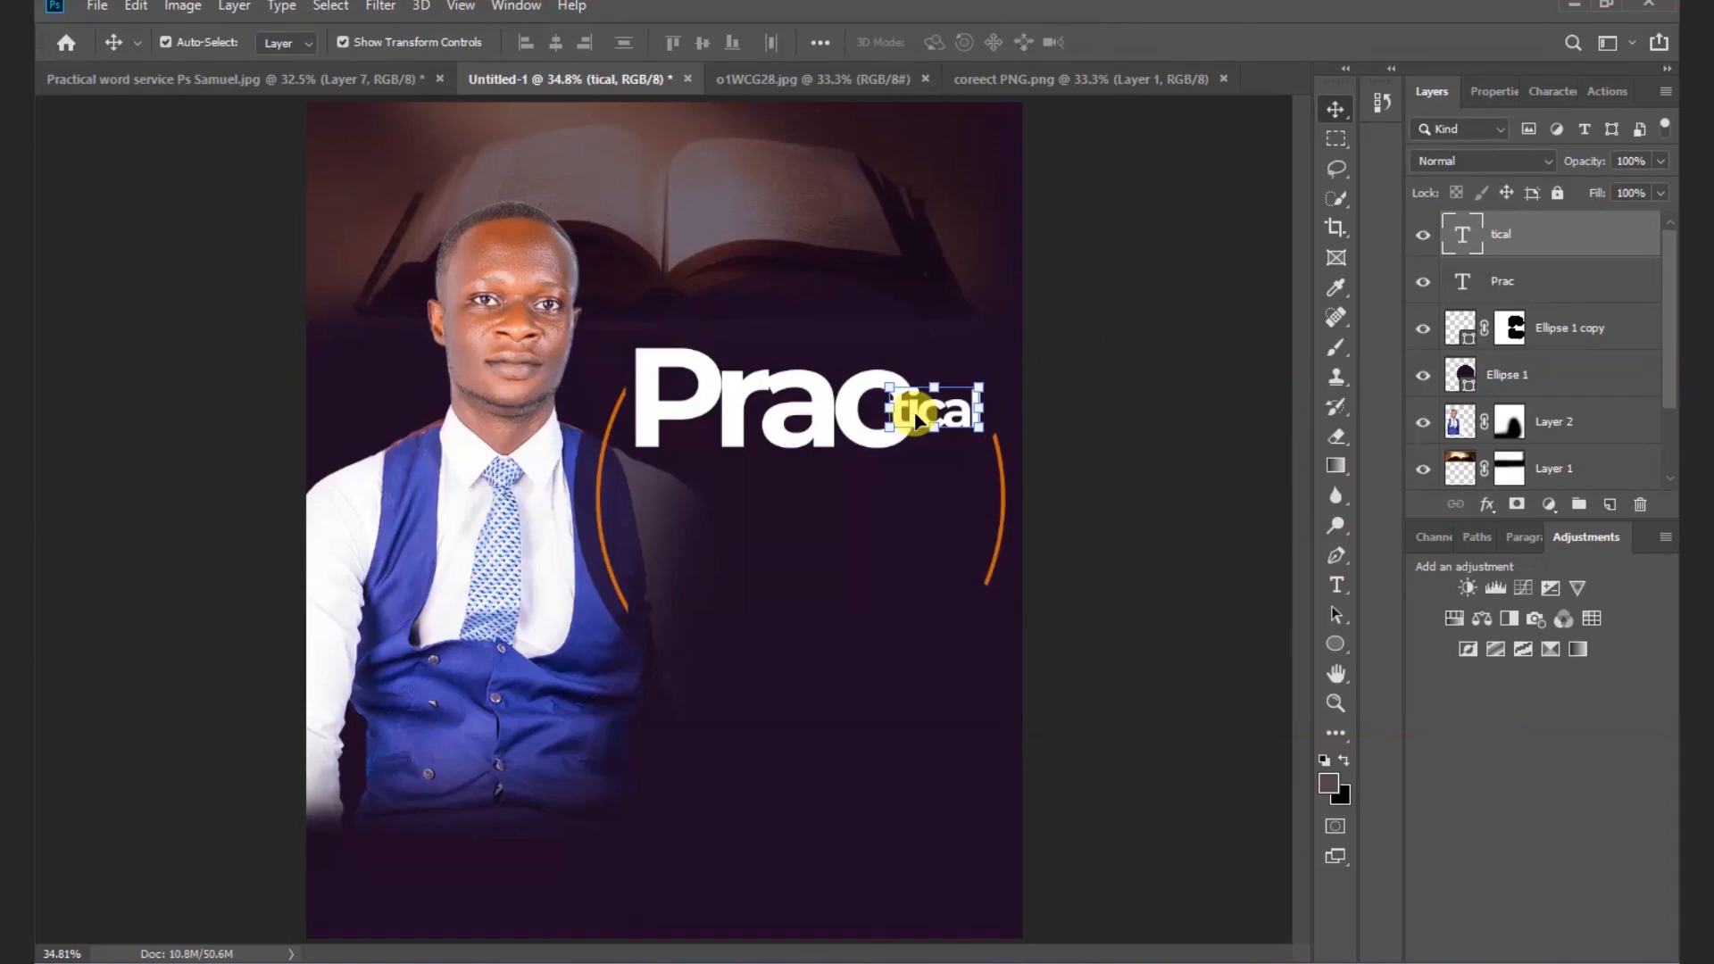
- Set the colour of the "tical" text to red (d40000) and deselect it
click(1504, 89)
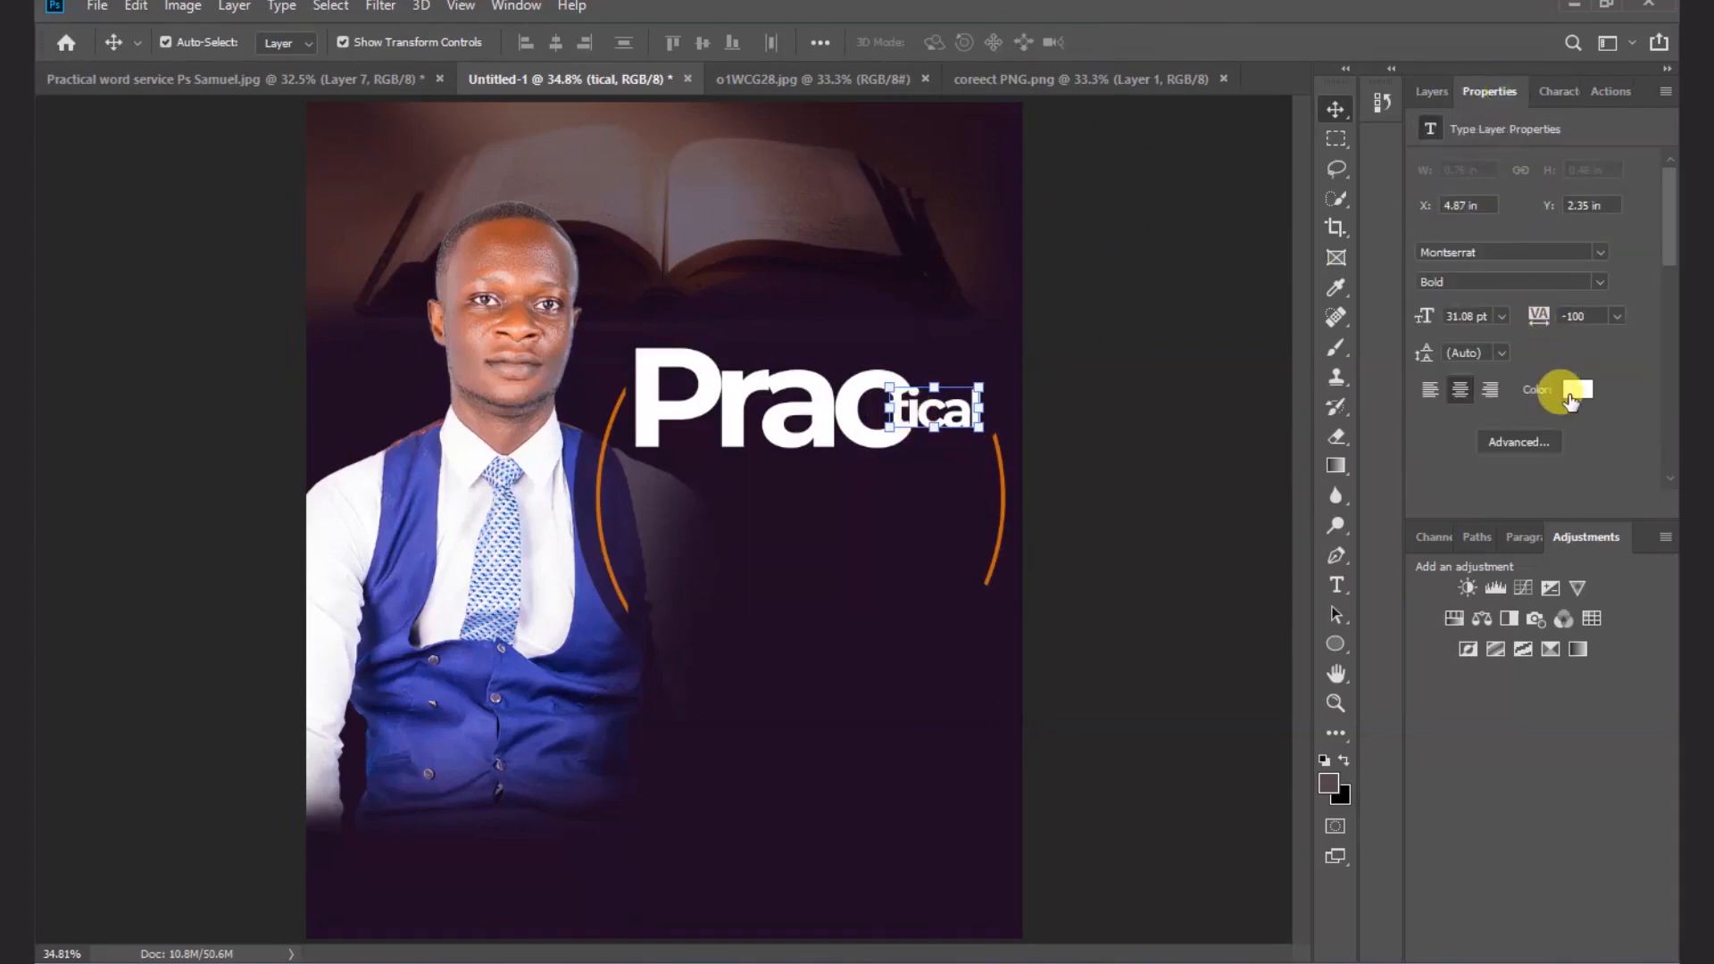
click(1569, 394)
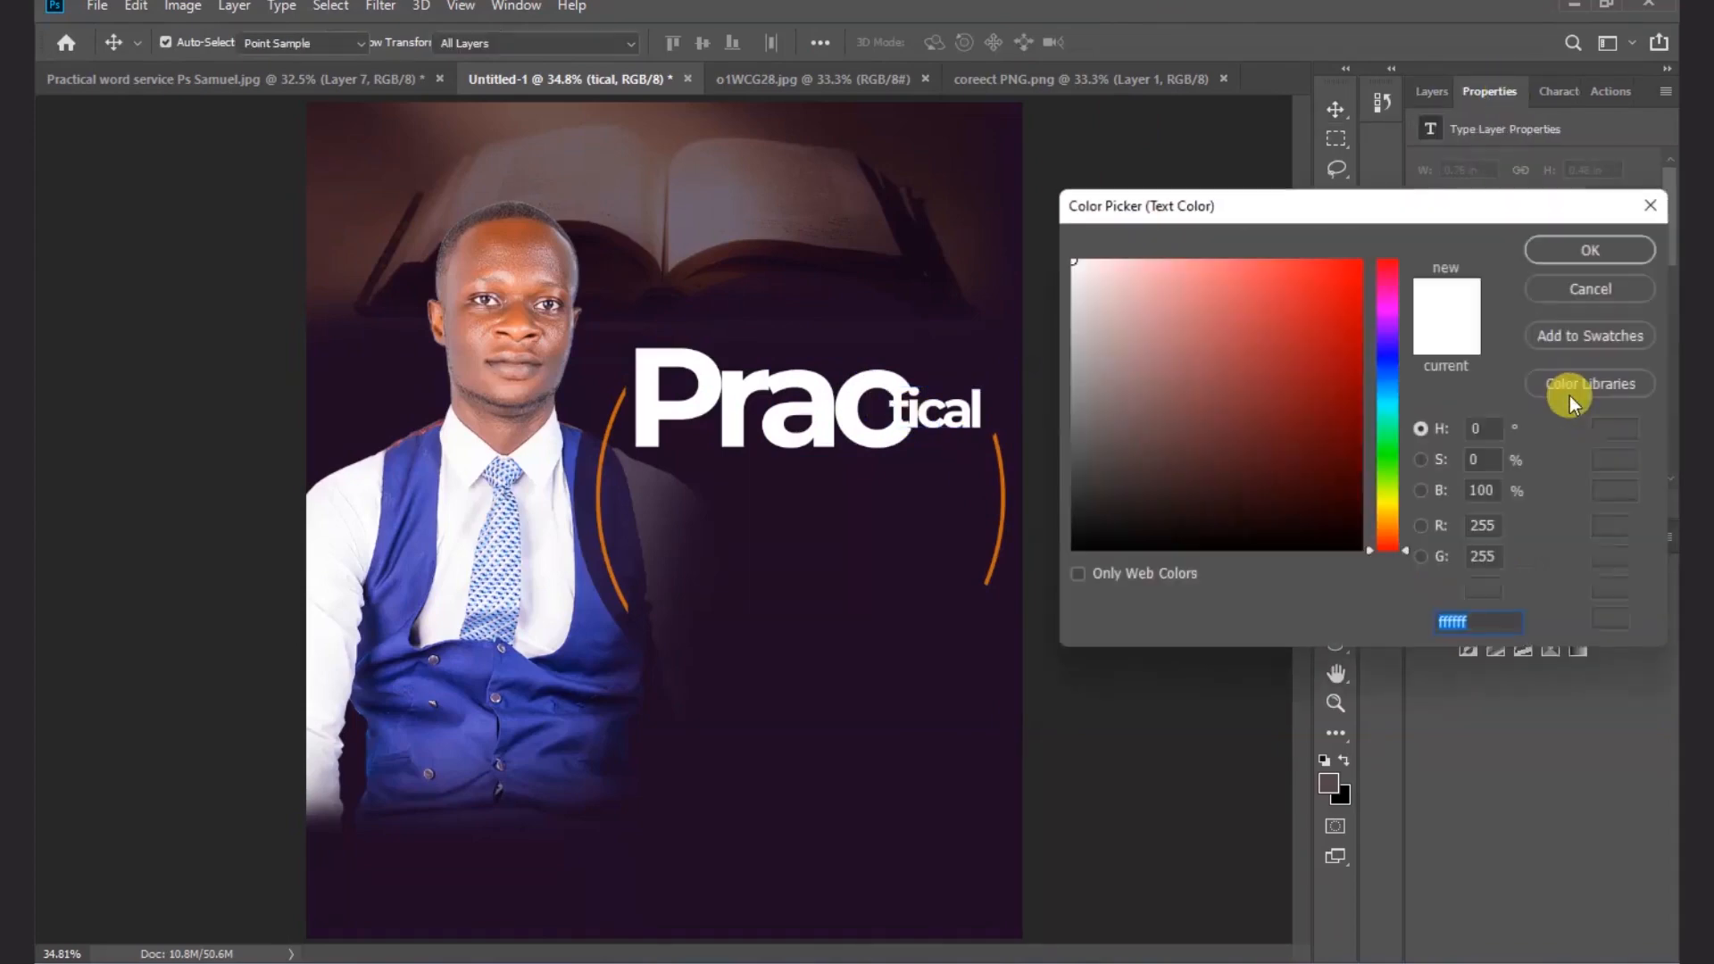
double_click(1477, 622)
text(d)
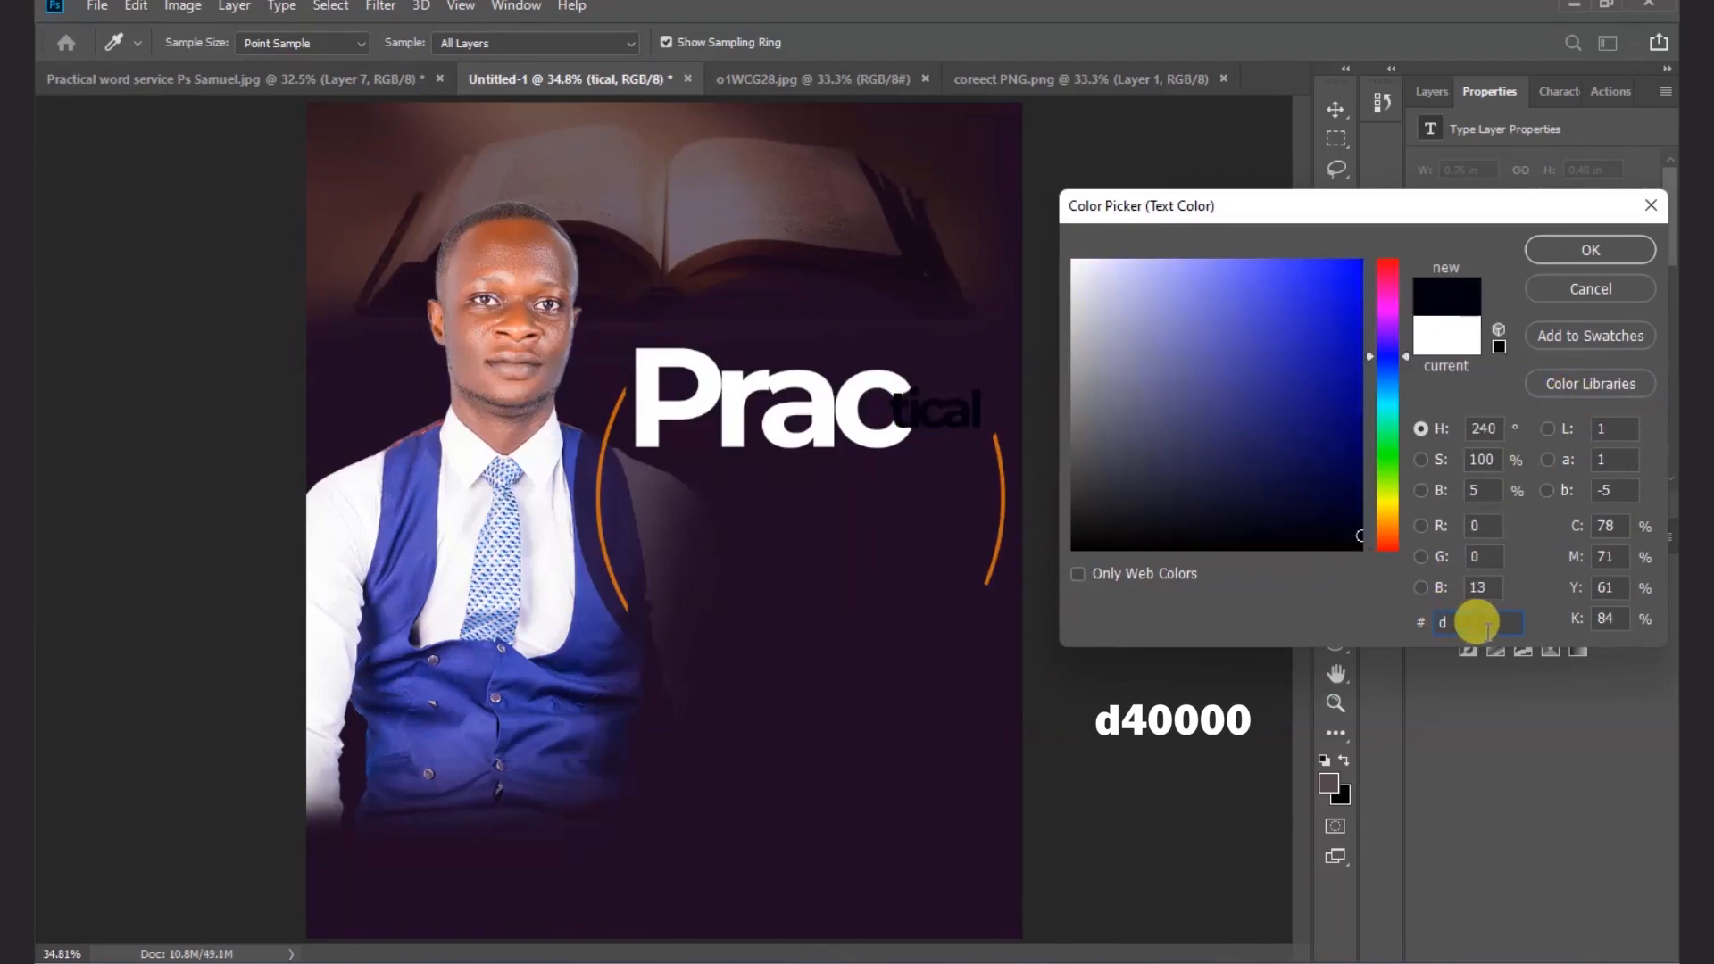
text(40000)
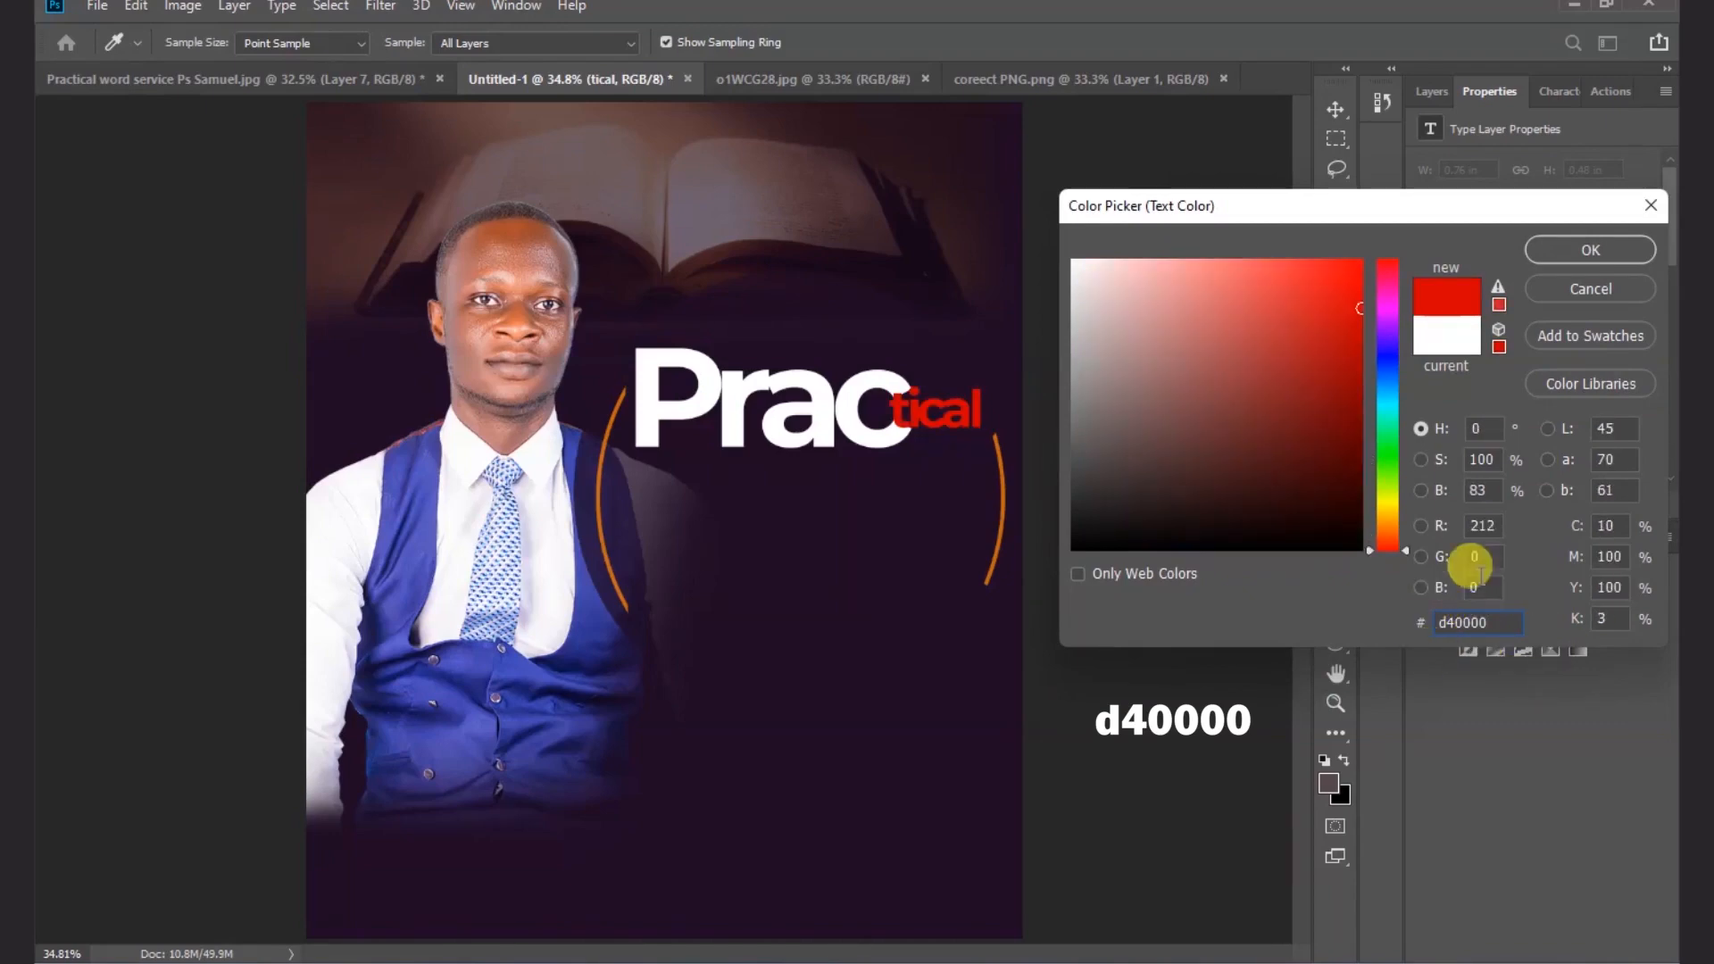
click(1602, 253)
click(1181, 442)
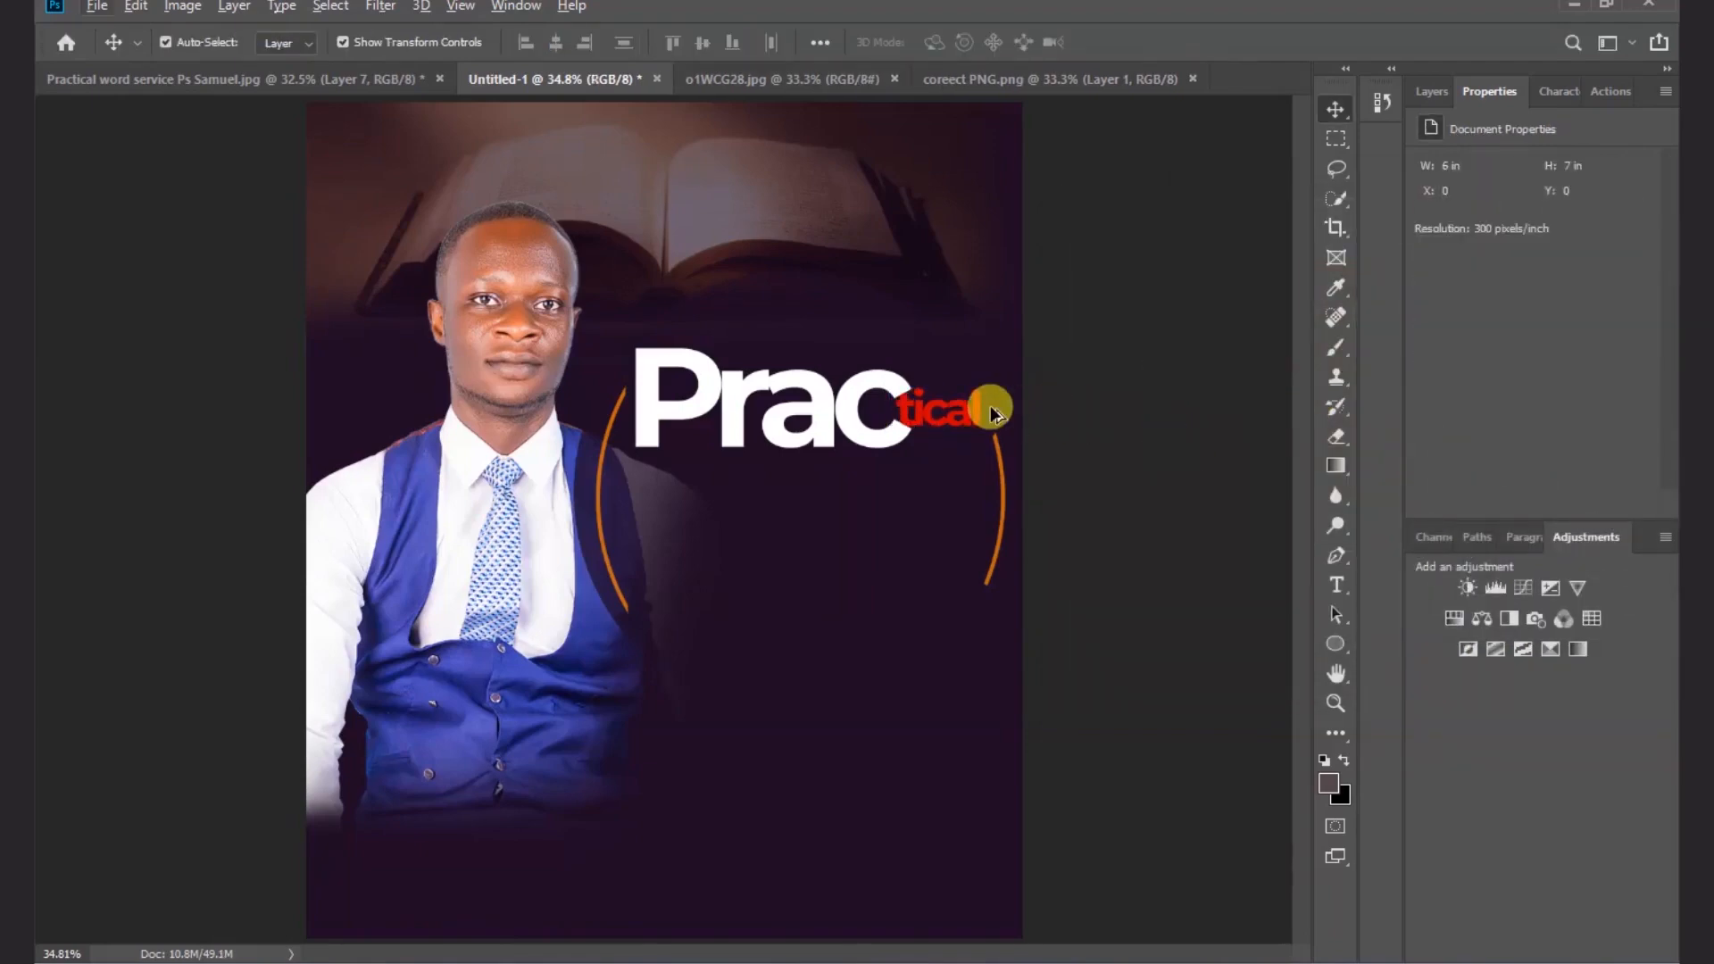
- Extend the right arc's upper end toward "tical" by erasing on the Ellipse 1 copy mask with a 175 px eraser and white background colour
scroll(982, 410, up, 5)
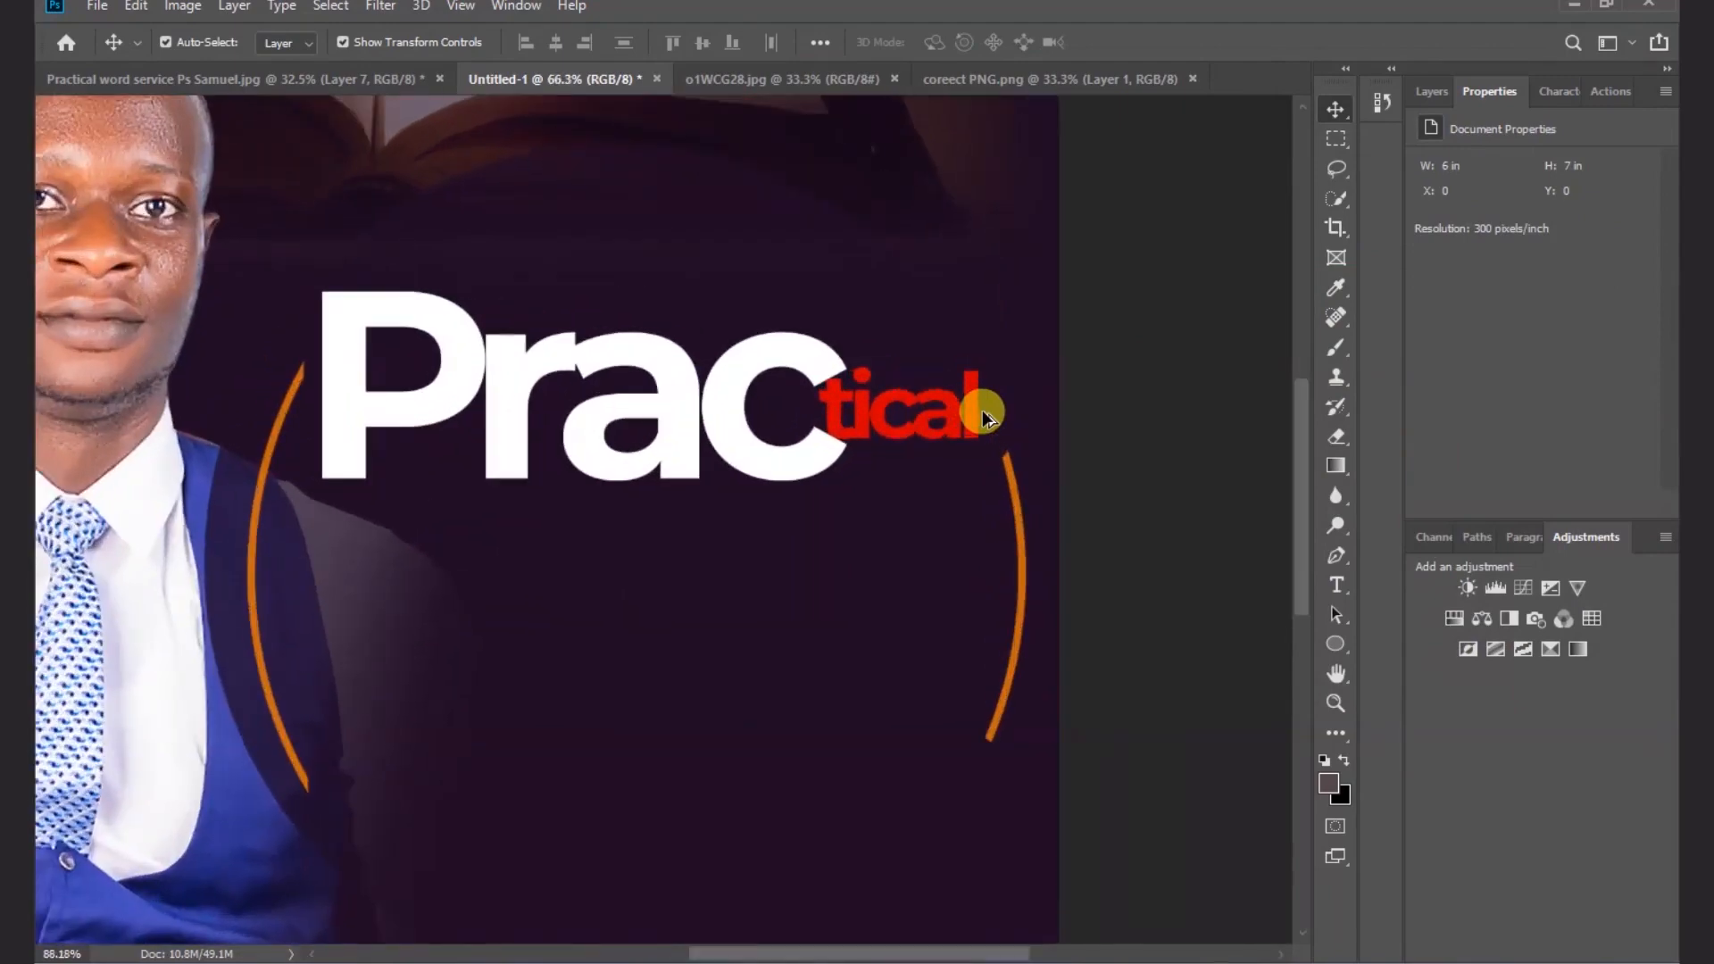
scroll(982, 409, up, 1)
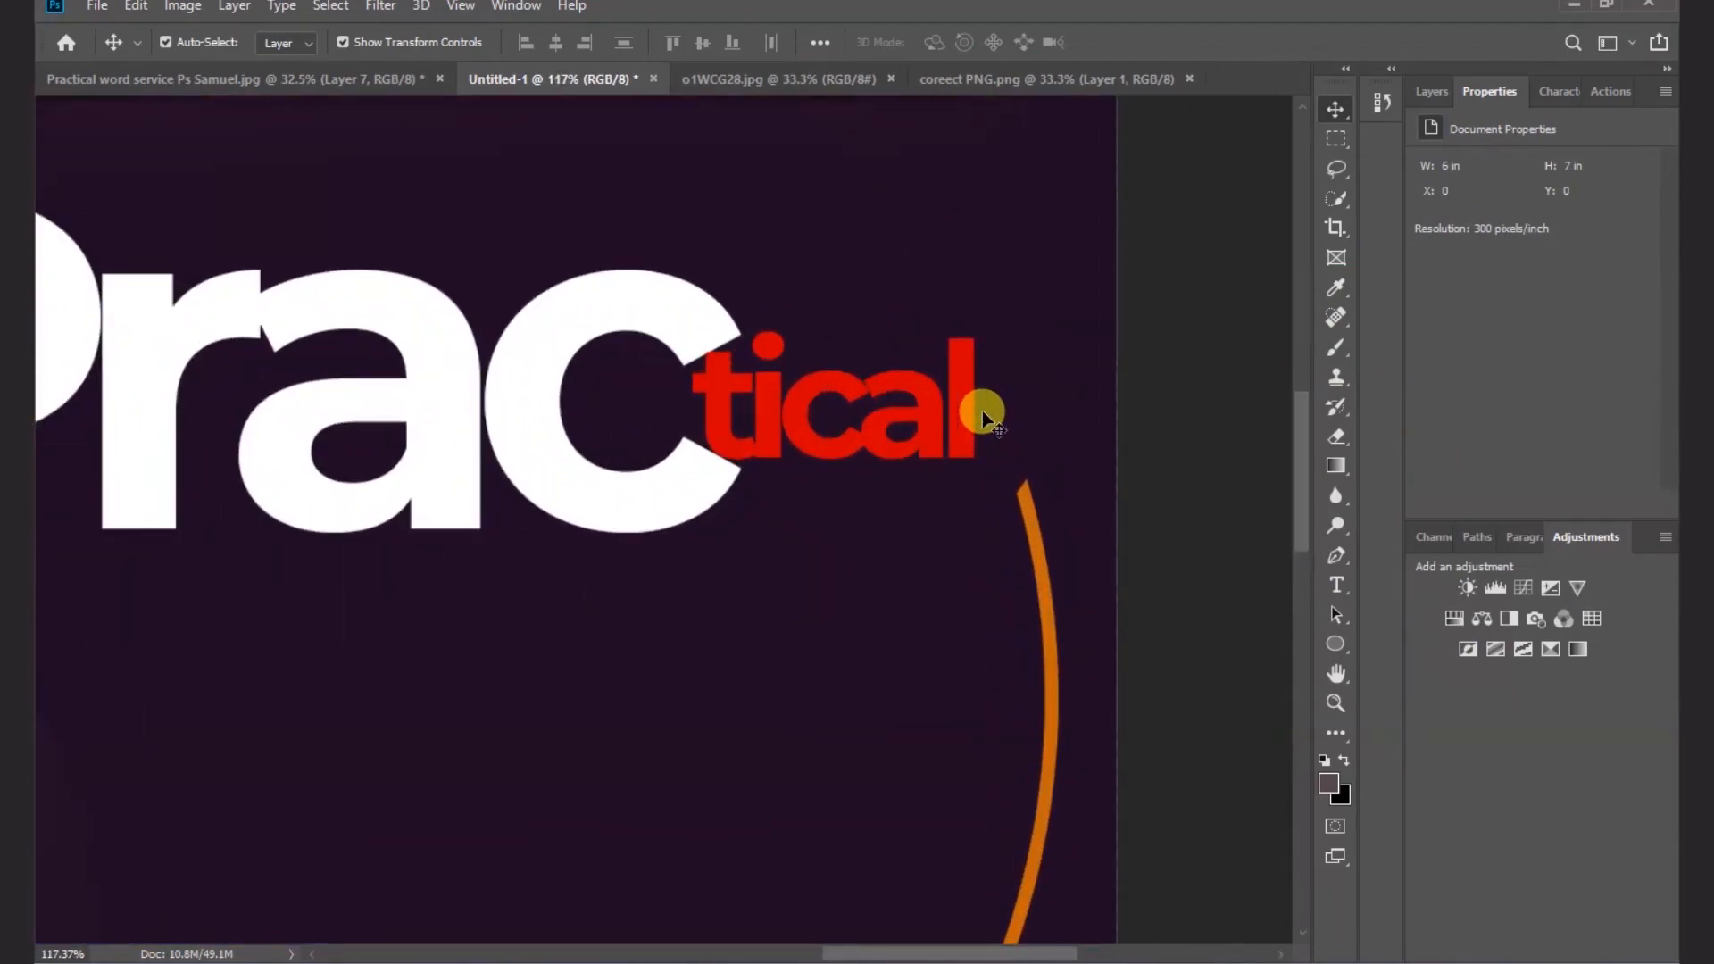
click(1036, 549)
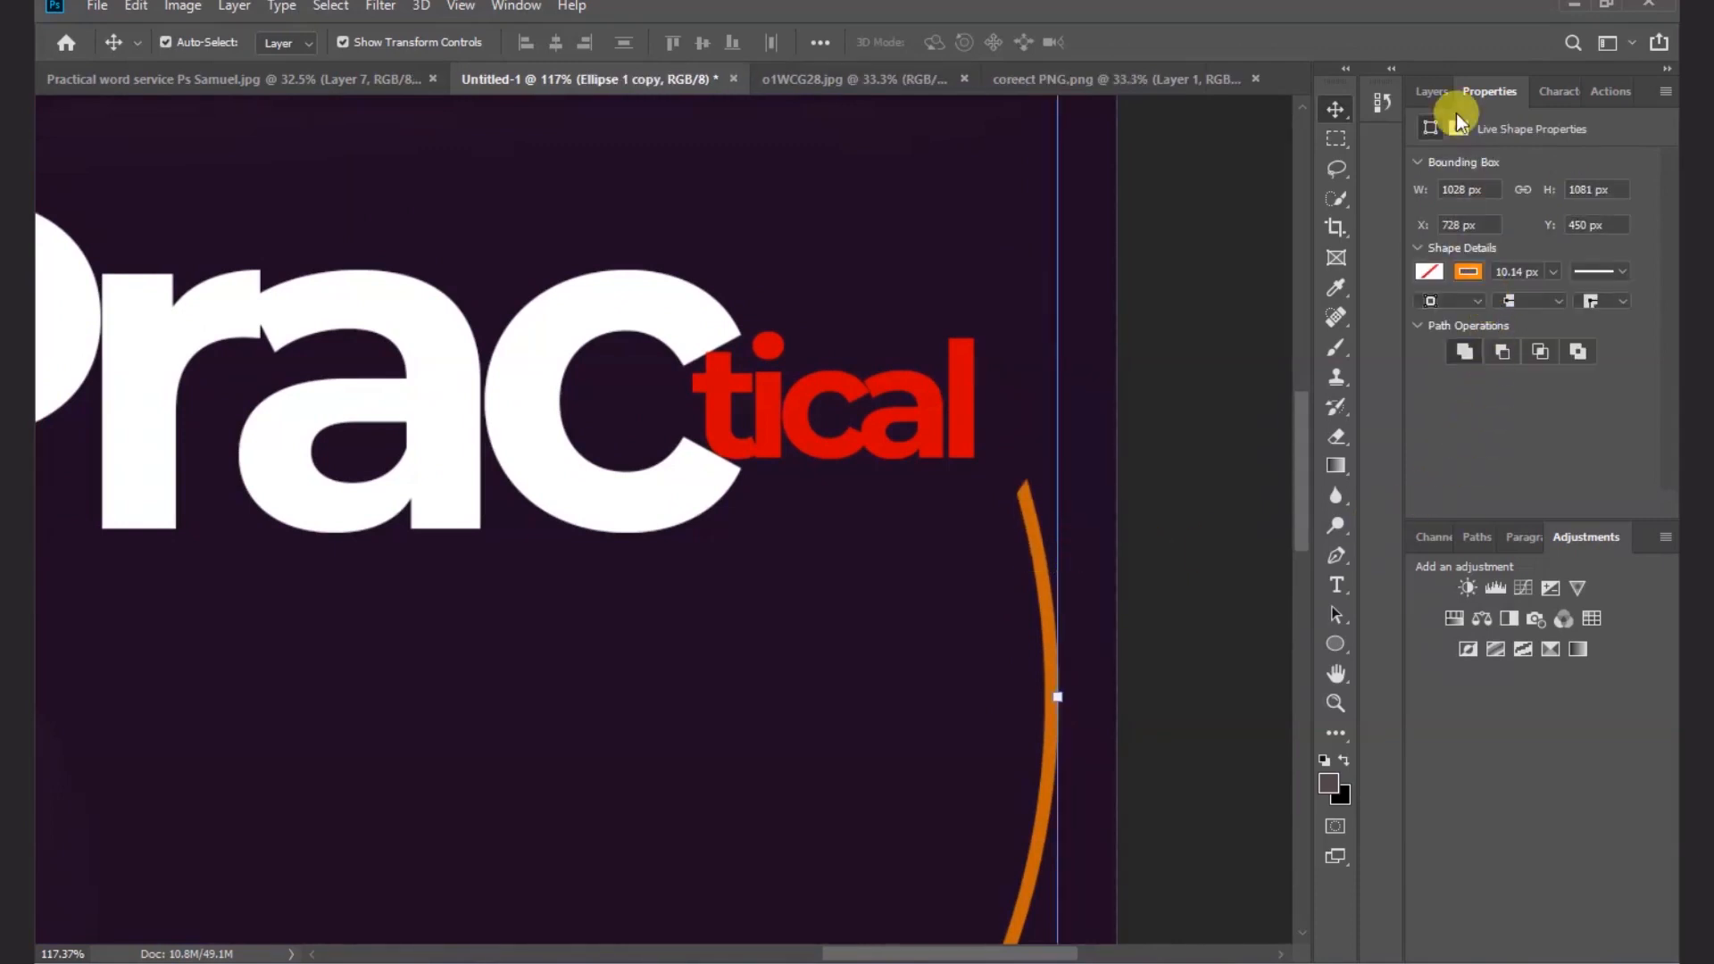
click(1433, 90)
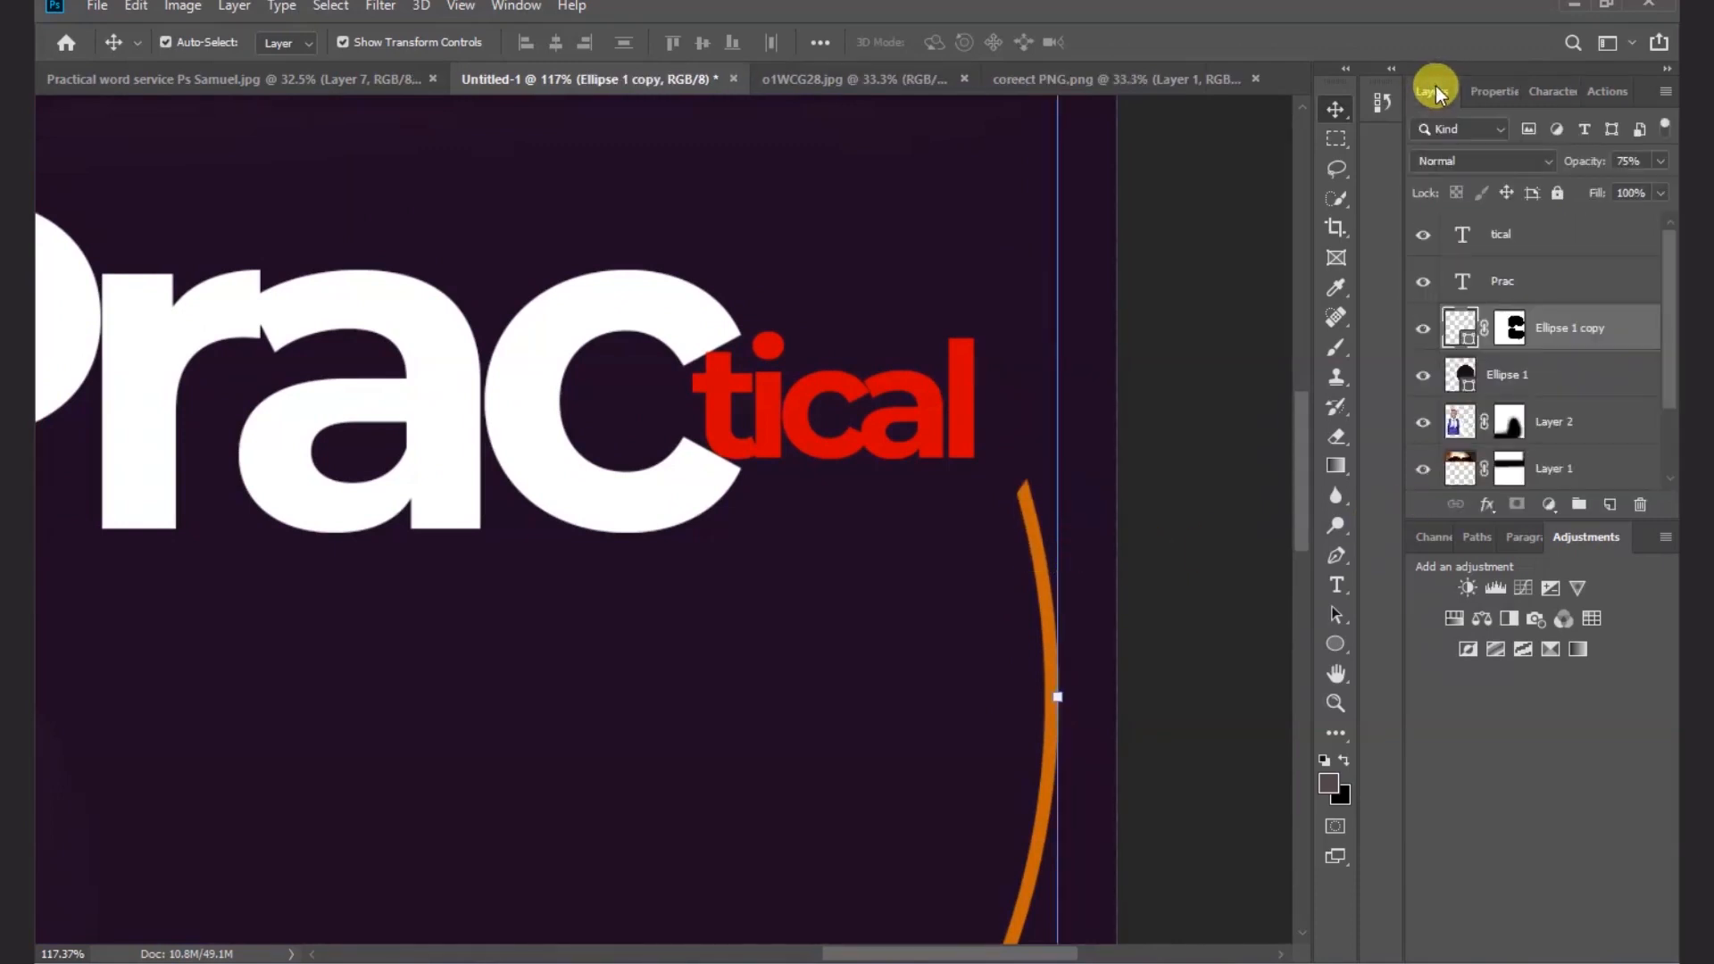
click(1508, 335)
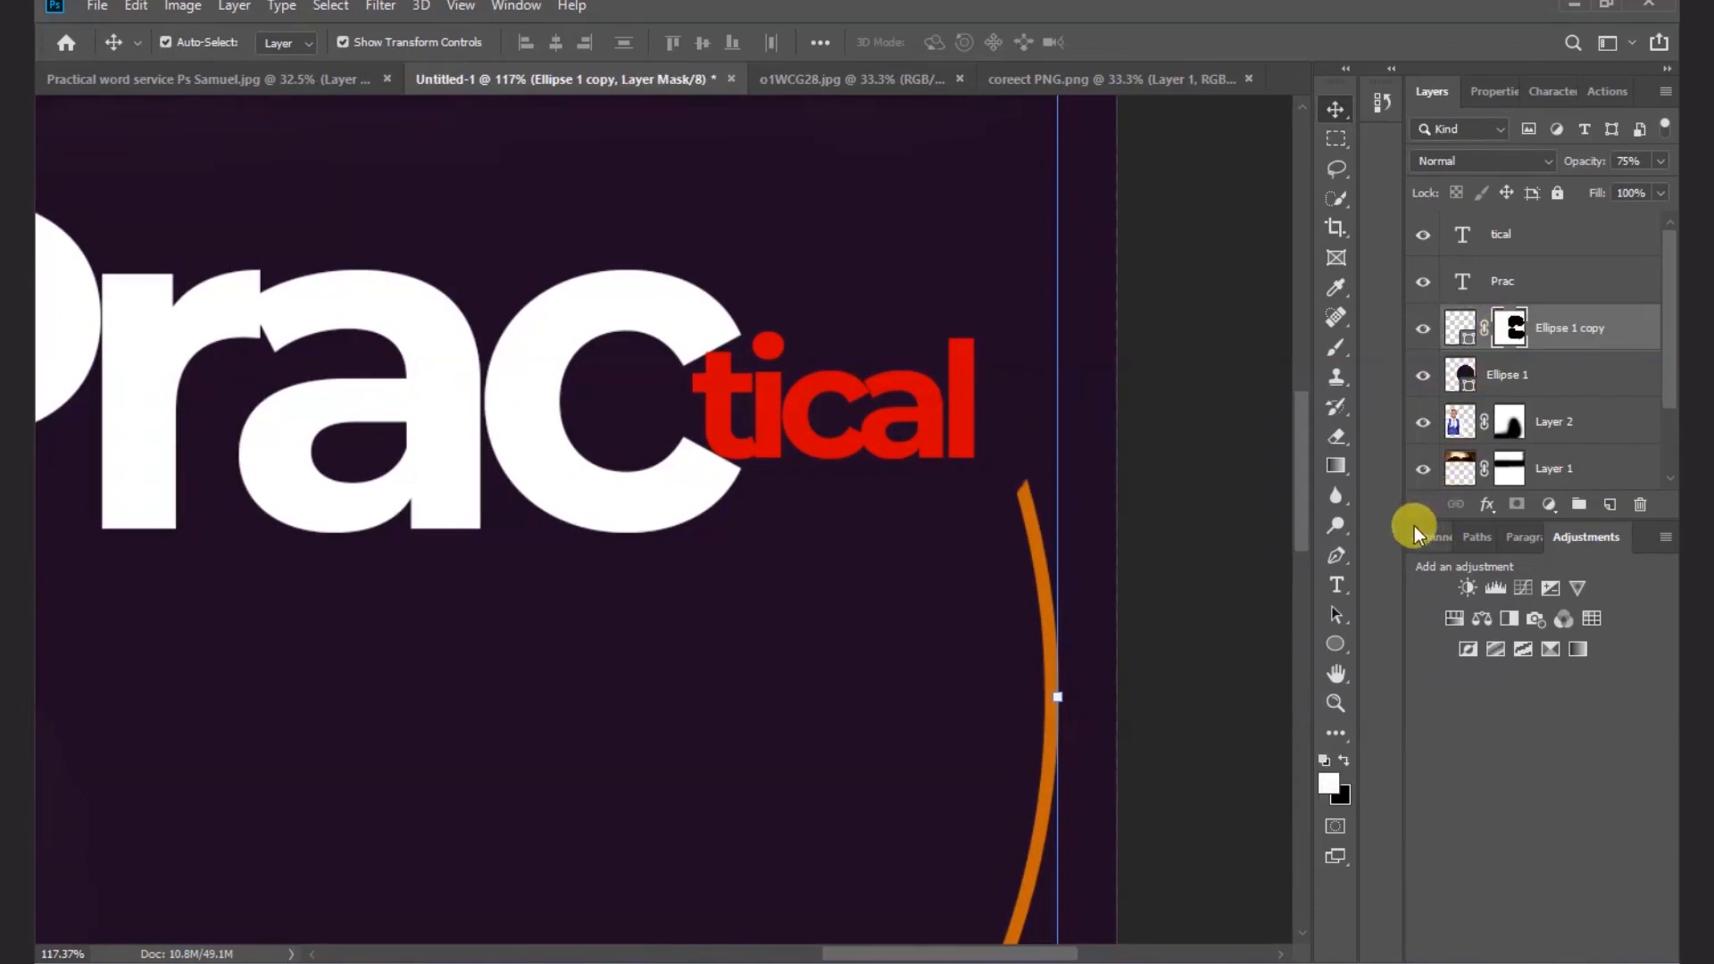
click(1339, 438)
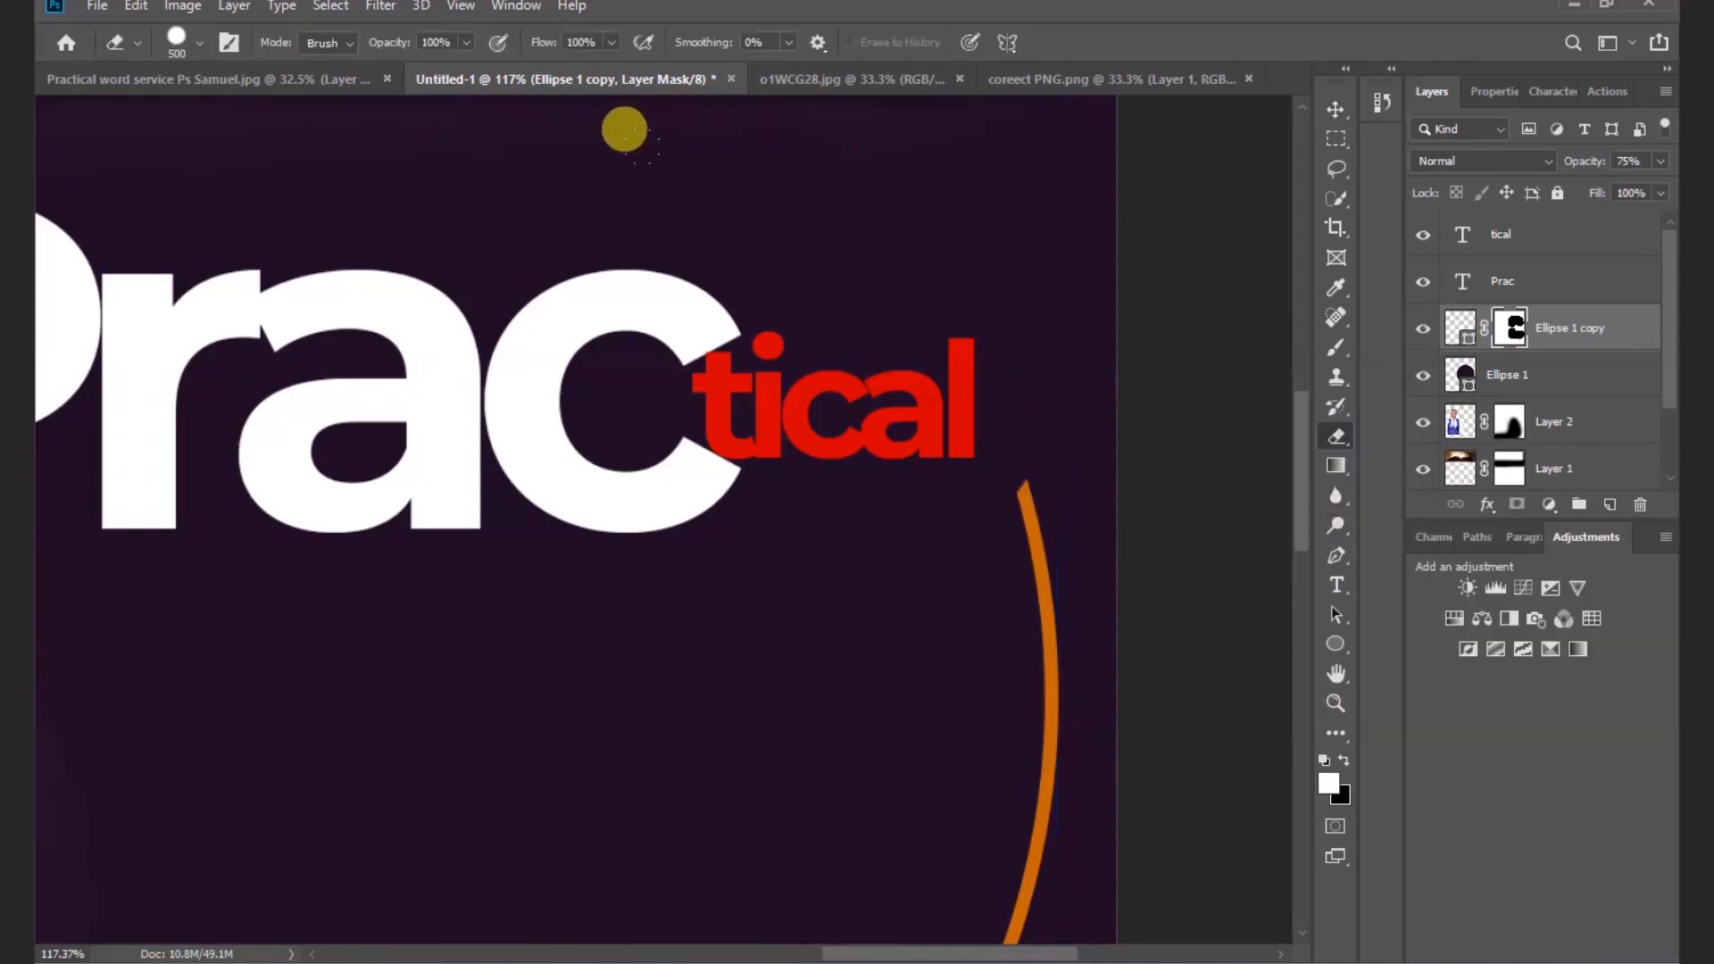
key(bracketleft)
key(bracketleft)
key(bracketleft)
key(bracketleft)
key(bracketleft)
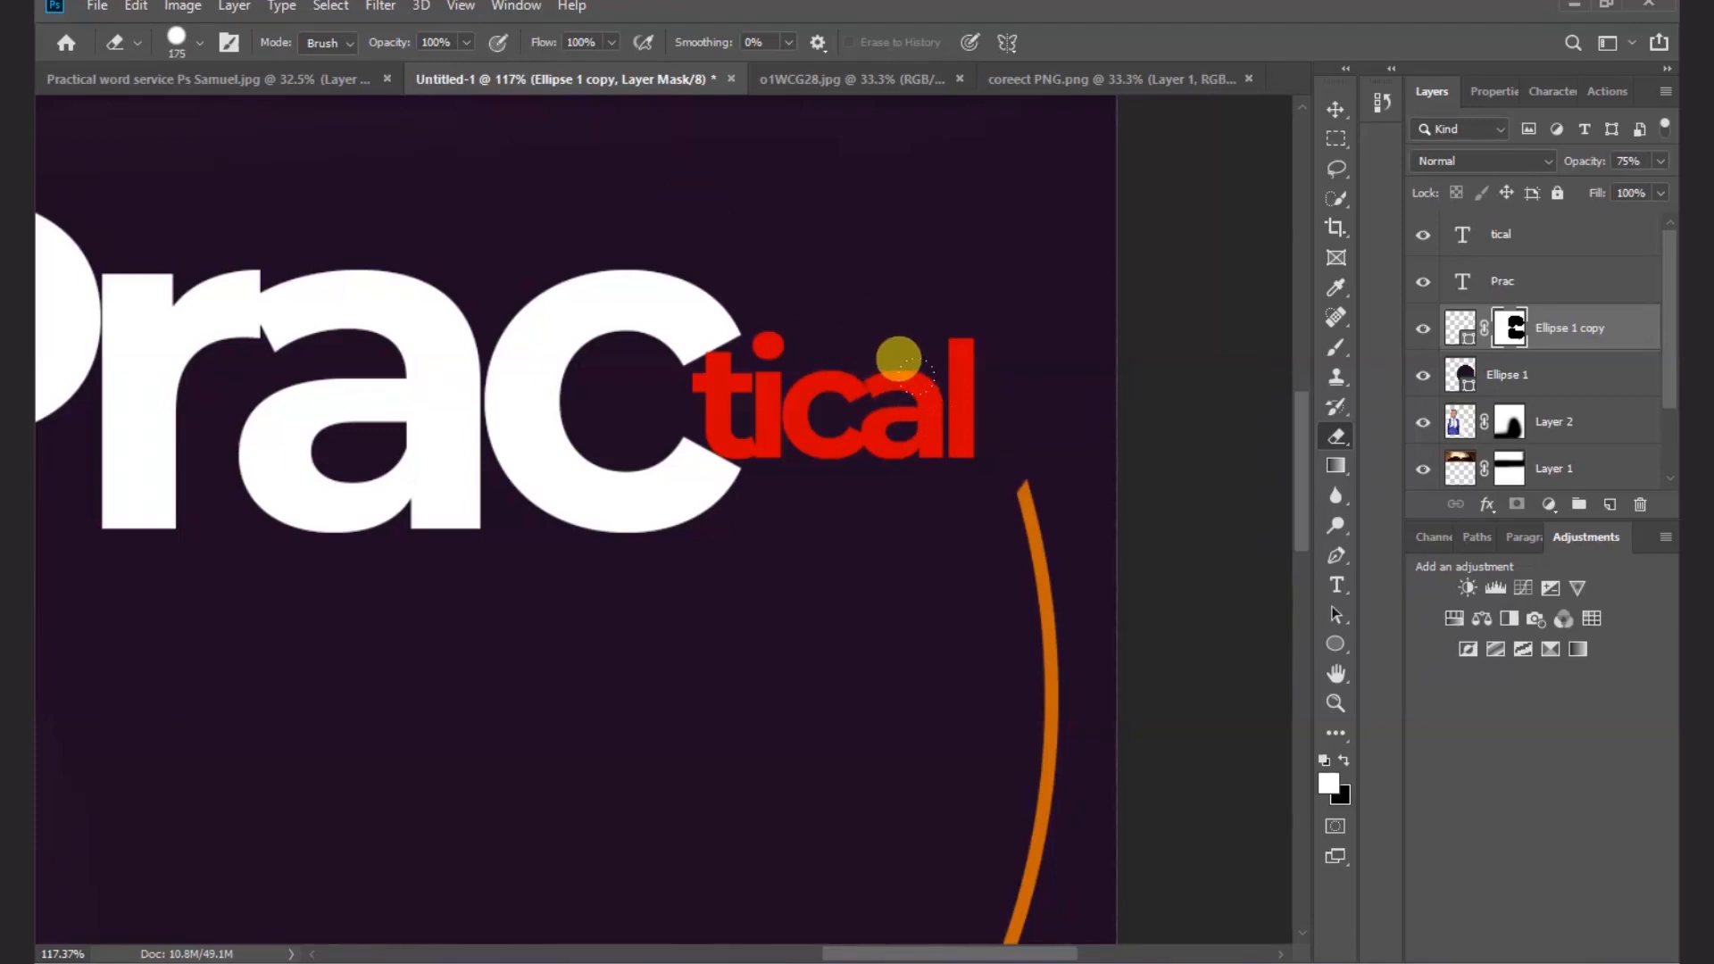
click(1344, 759)
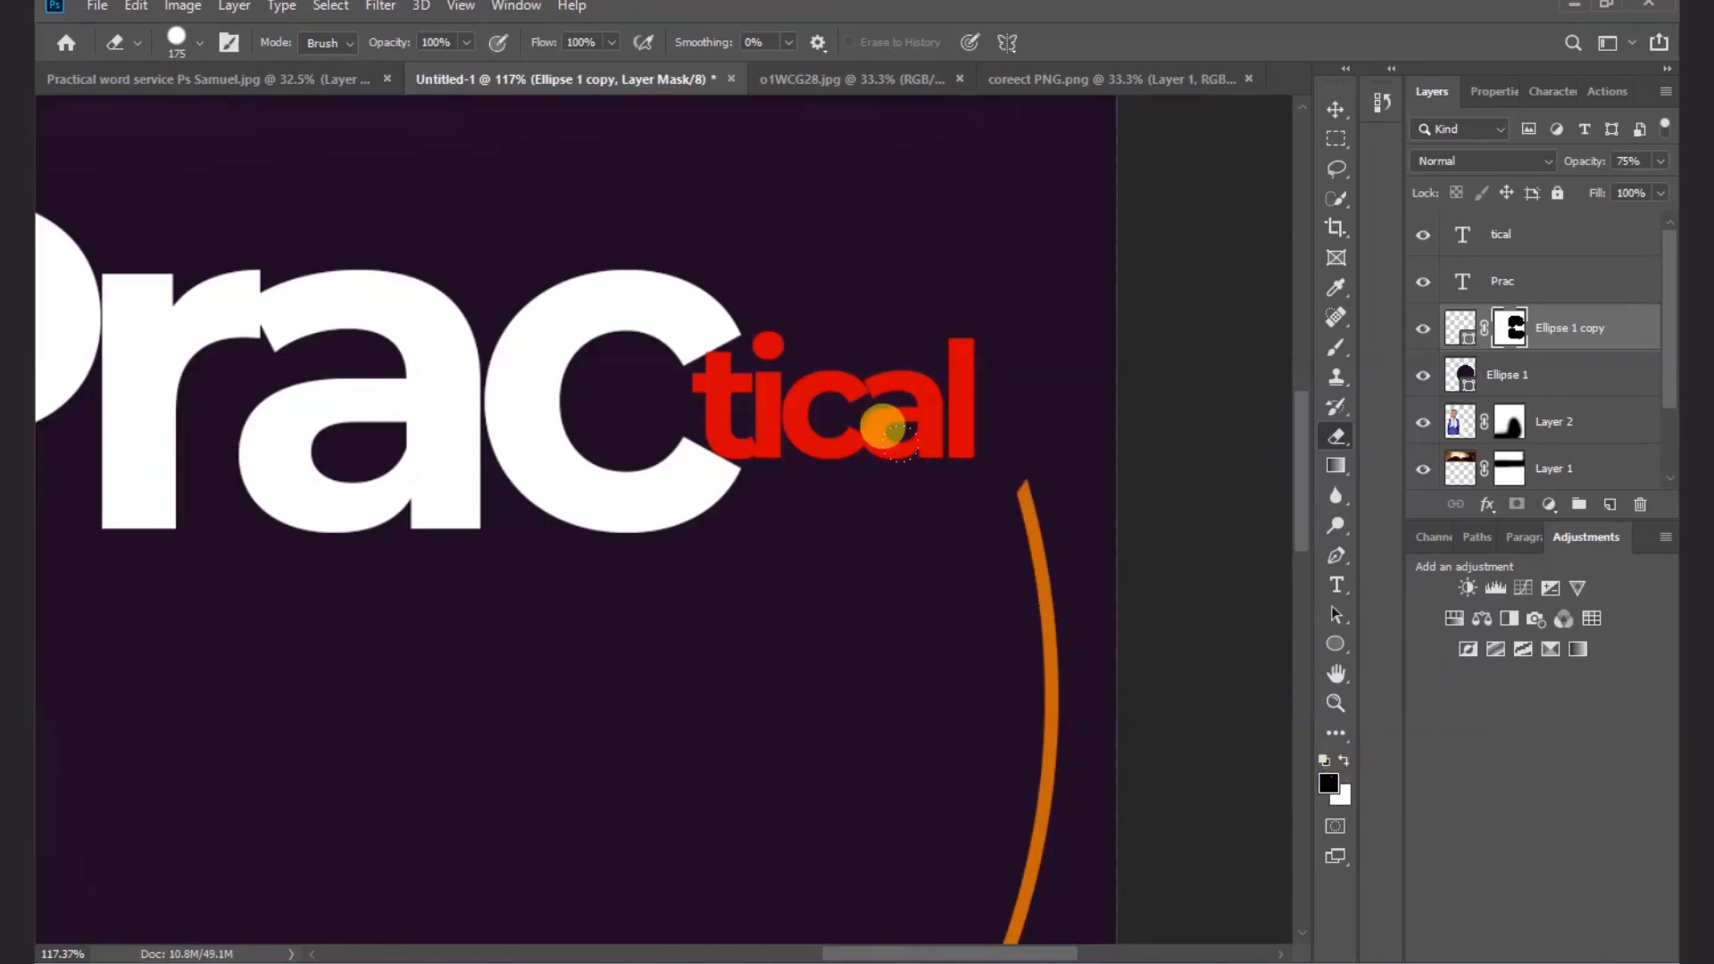
mouse_move(935, 449)
mouse_down()
mouse_move(967, 399)
mouse_move(984, 404)
mouse_up()
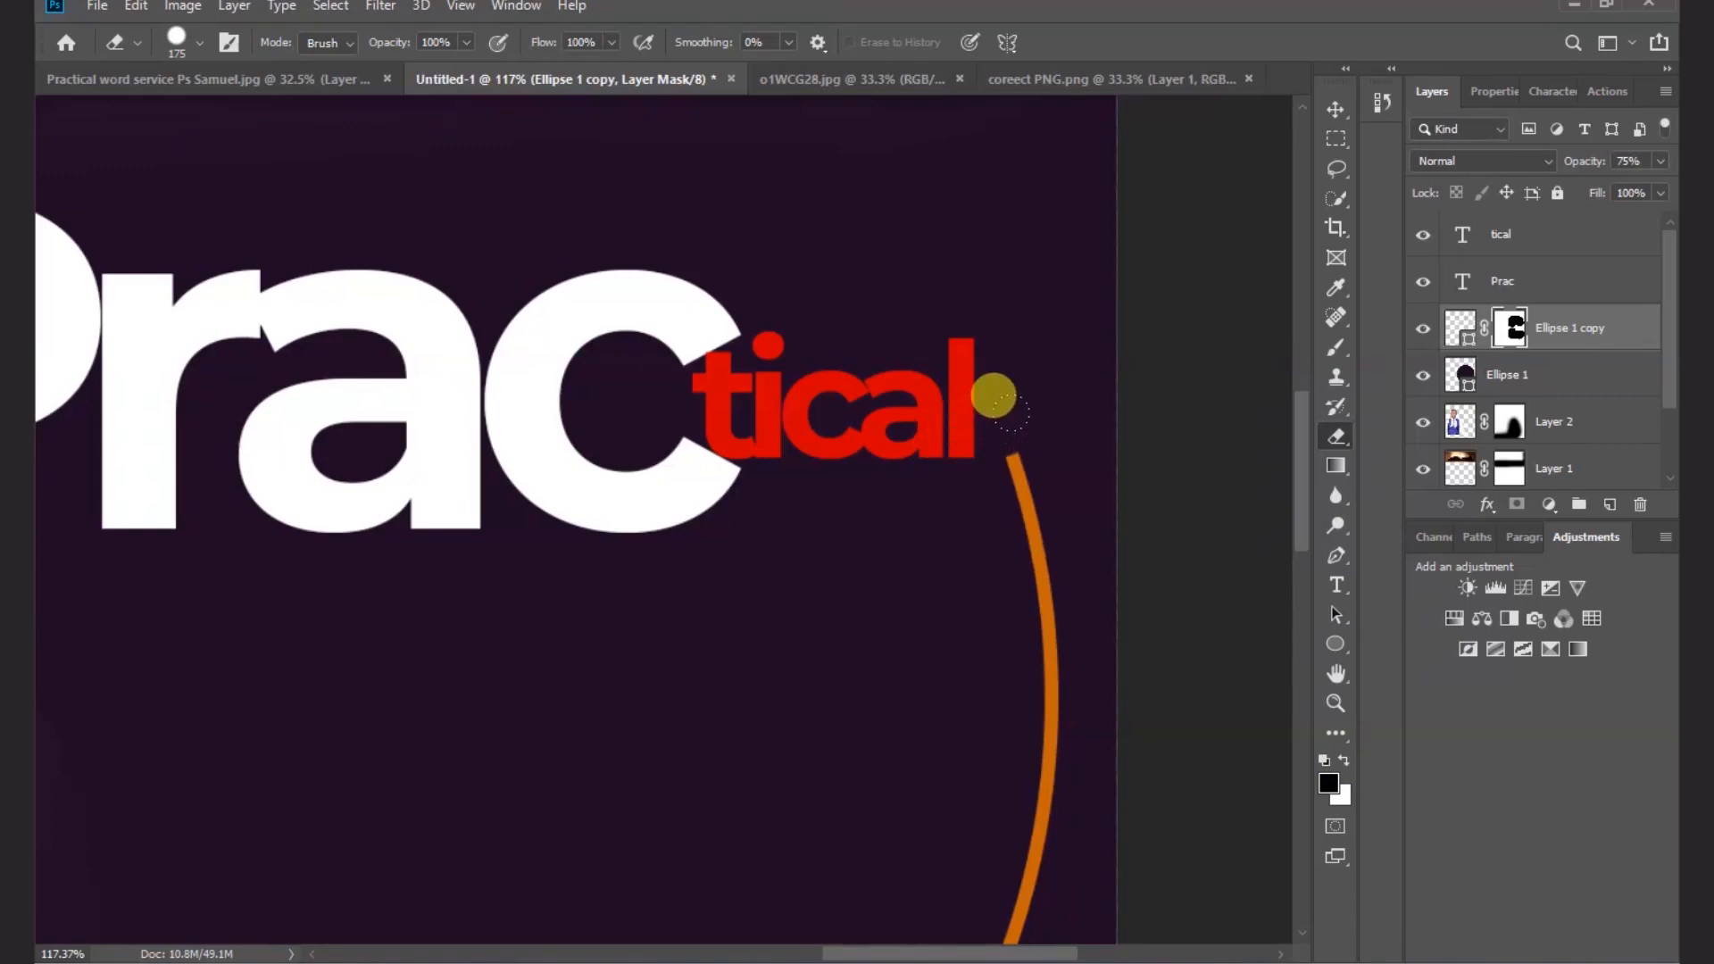
click(1111, 499)
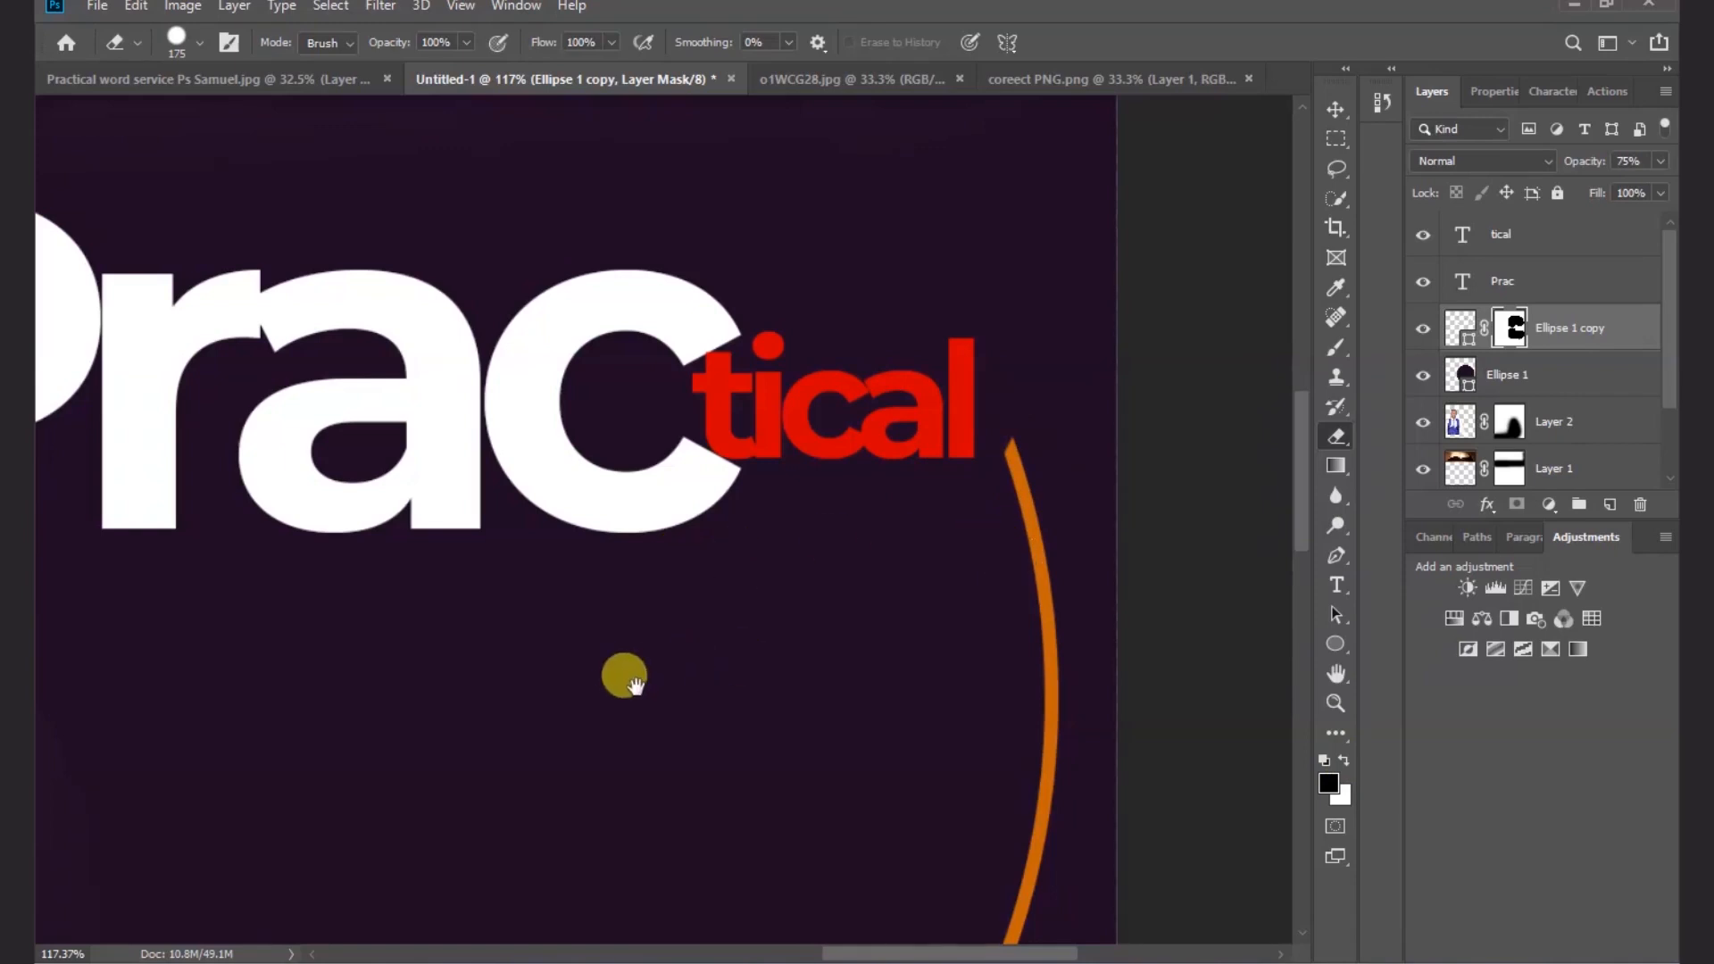
- Examine both orange arcs and the "Practical" title up close and within the whole flyer
drag(620, 679, 1037, 627)
drag(402, 586, 313, 567)
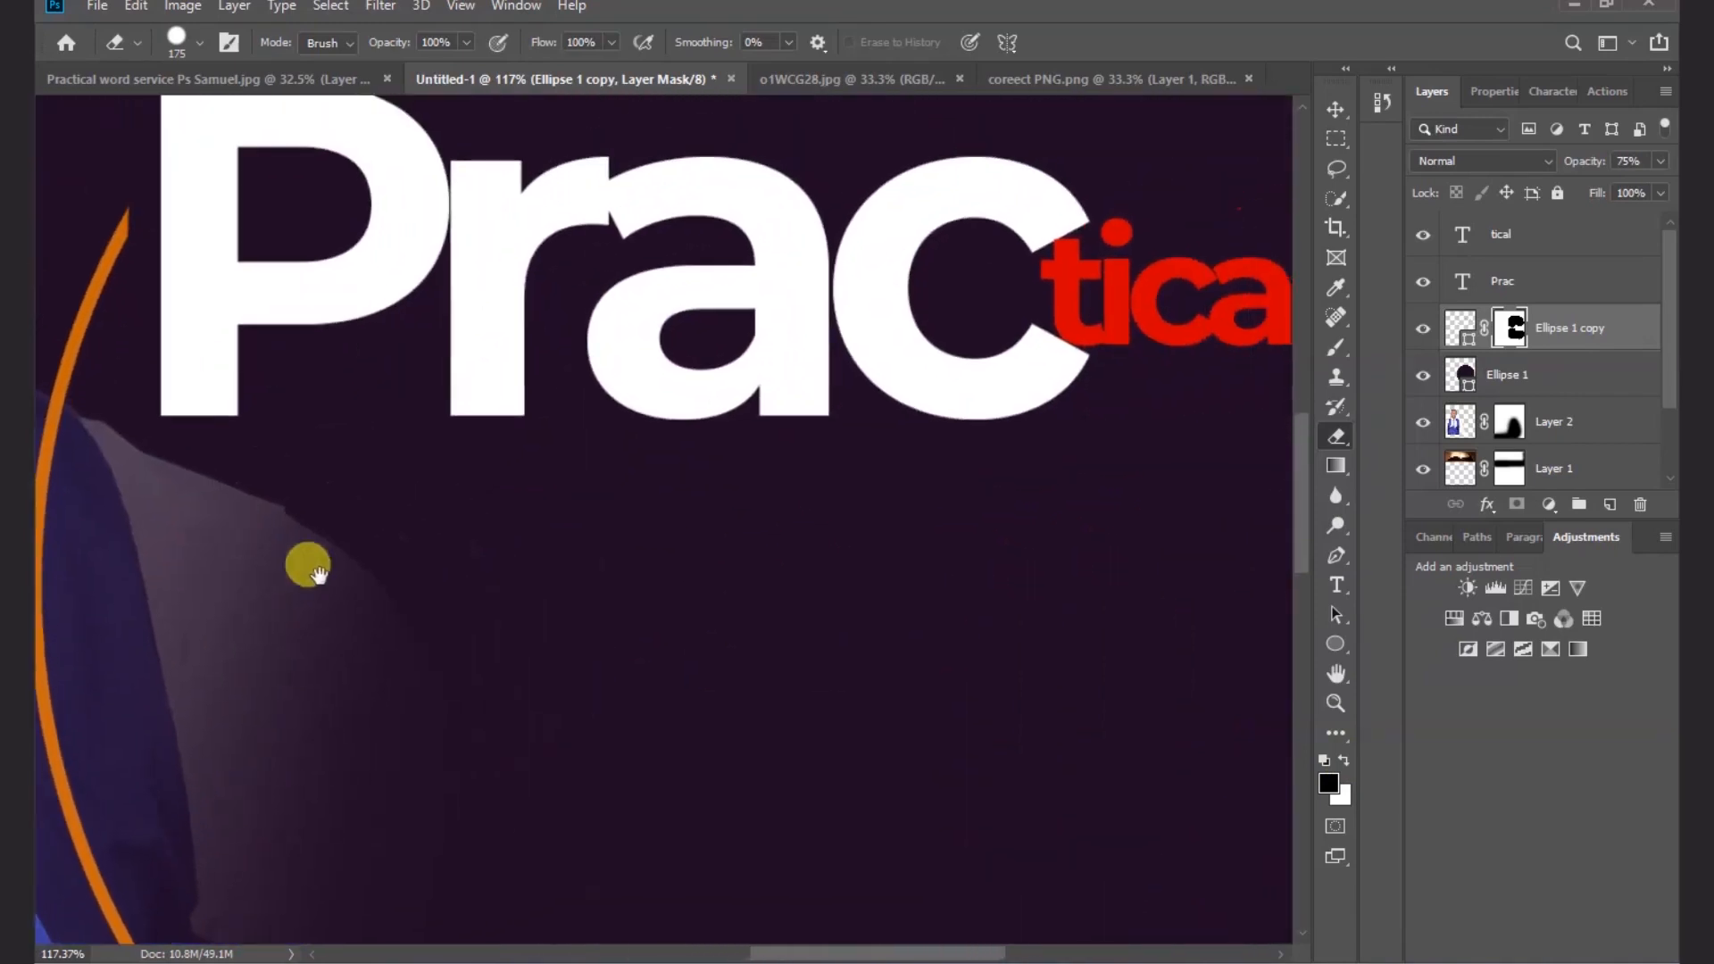
drag(1002, 604, 805, 640)
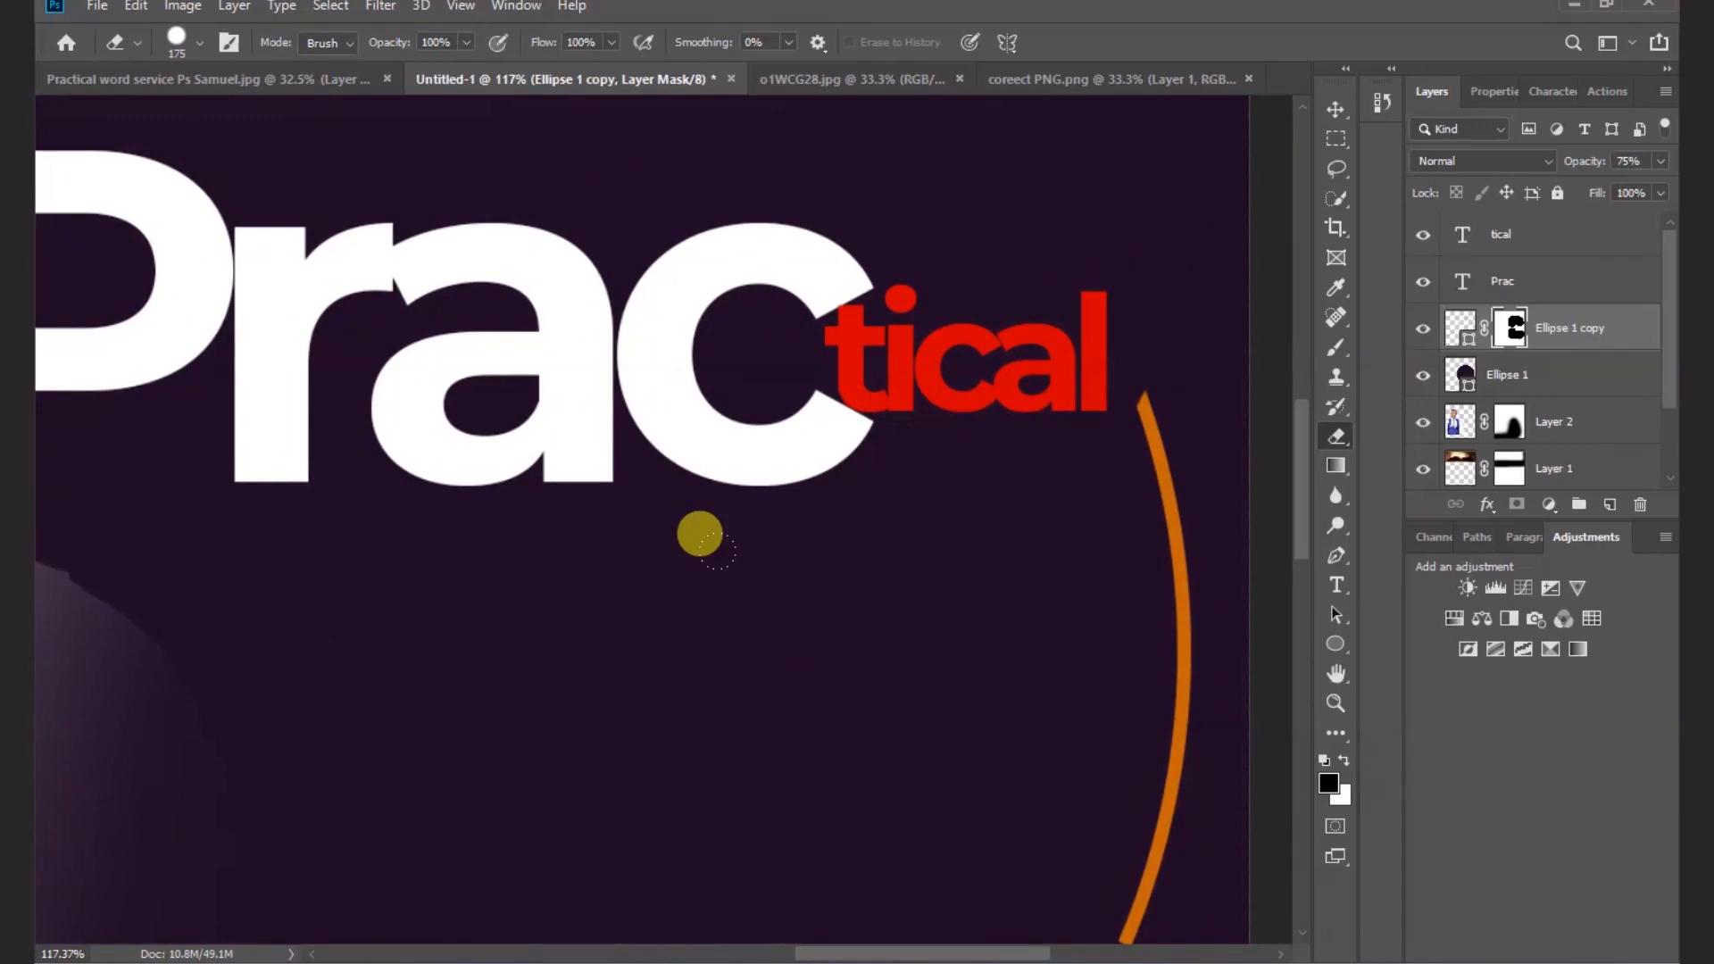
scroll(792, 536, down, 2)
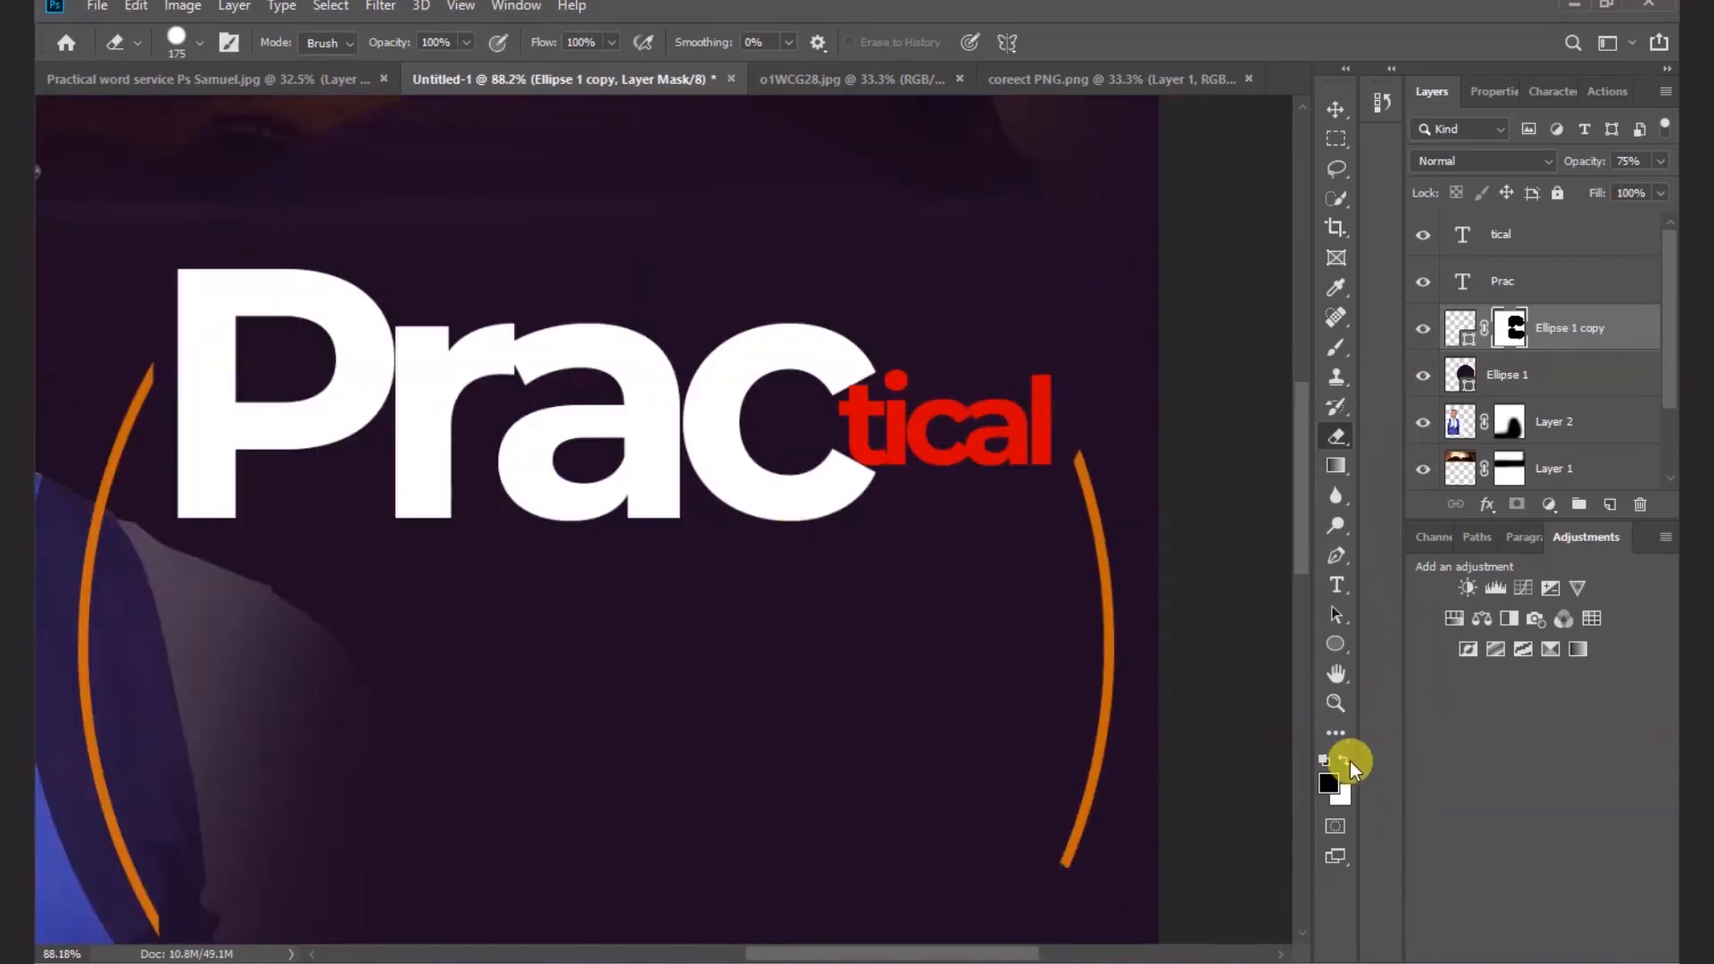
click(1335, 109)
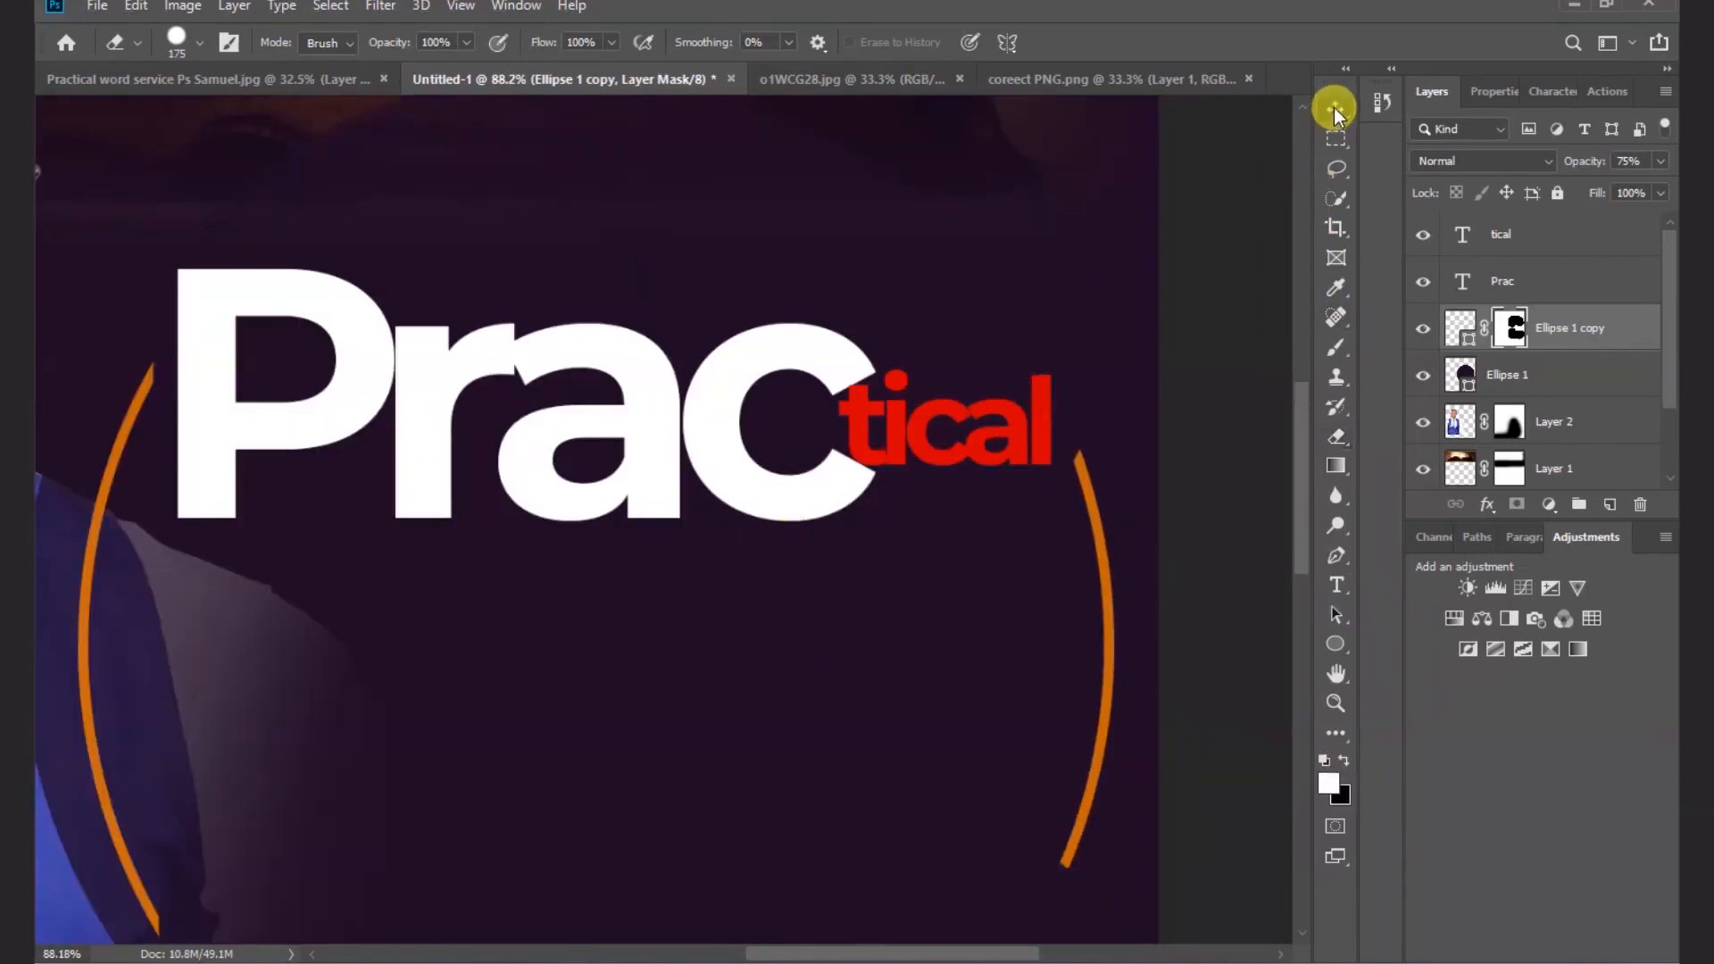
scroll(1024, 453, down, 2)
scroll(1025, 453, down, 2)
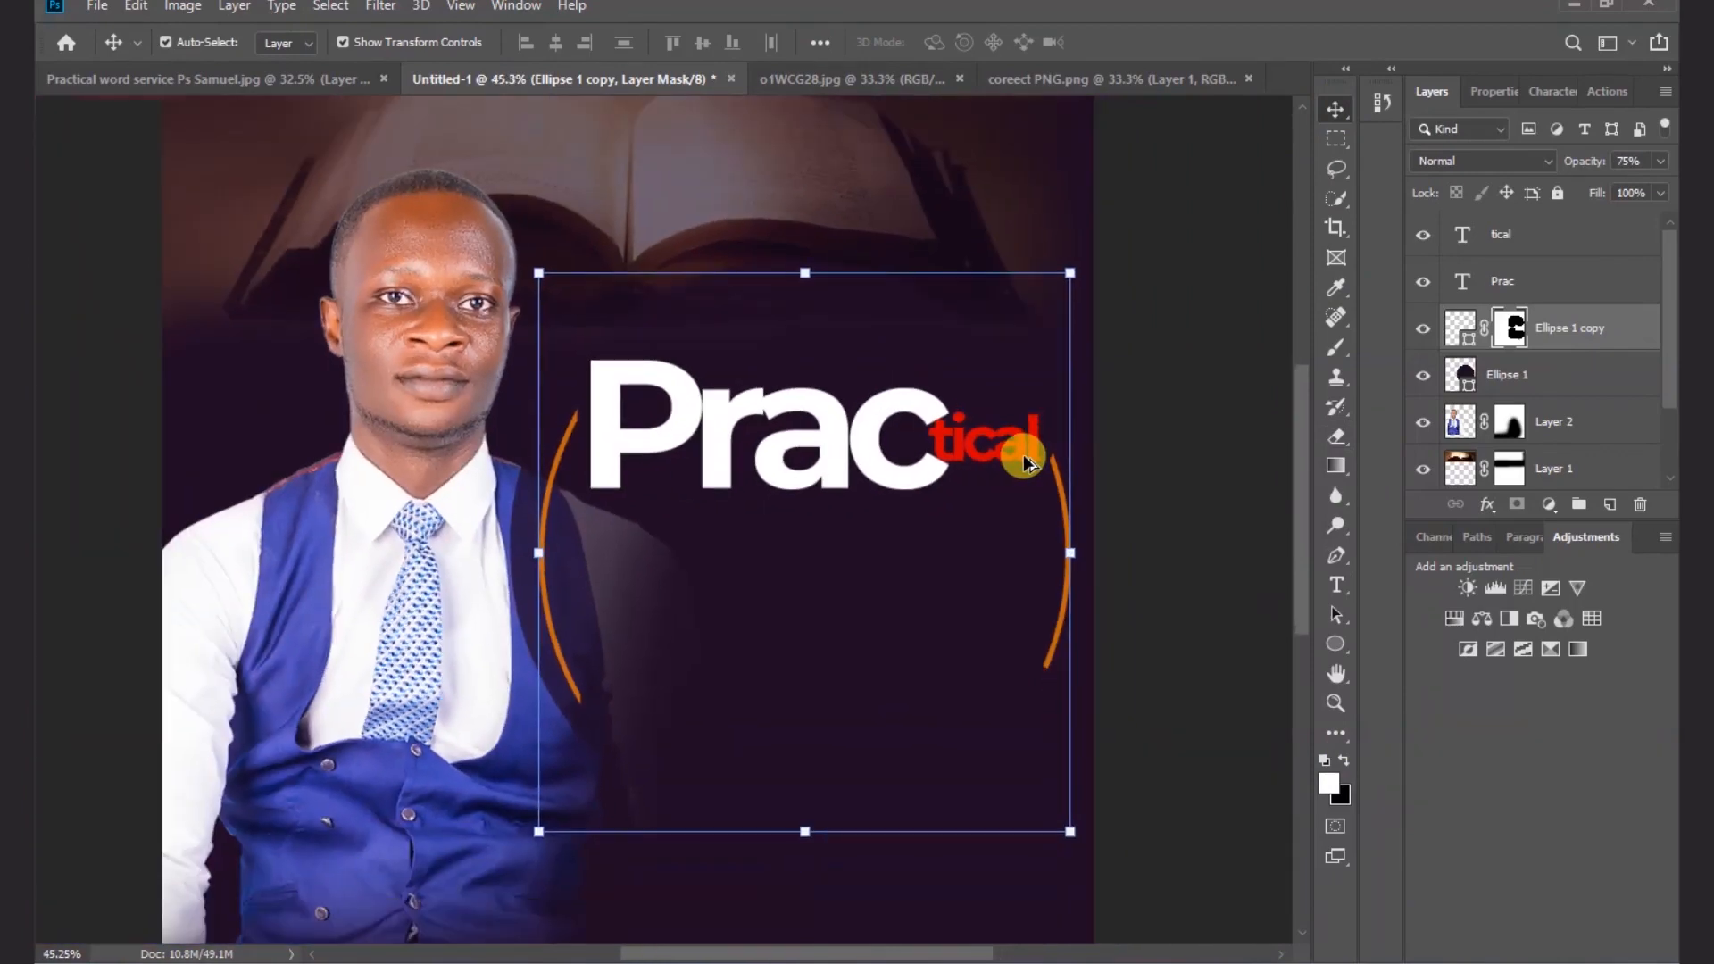
scroll(1023, 453, down, 3)
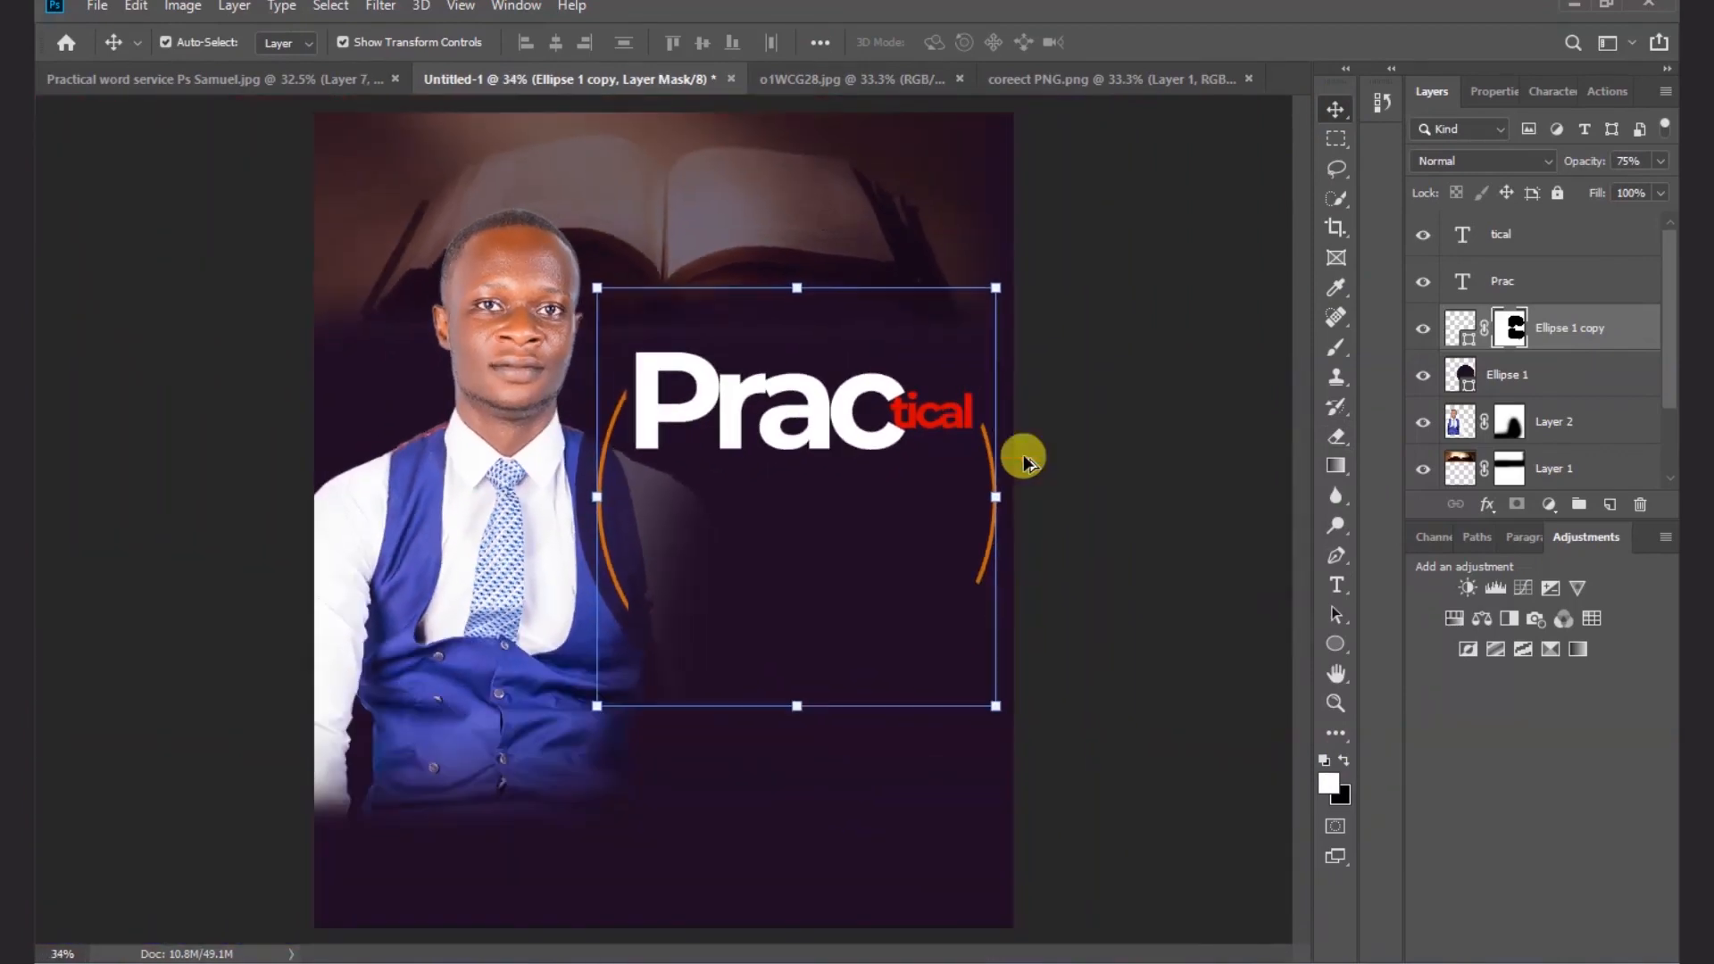
click(1211, 439)
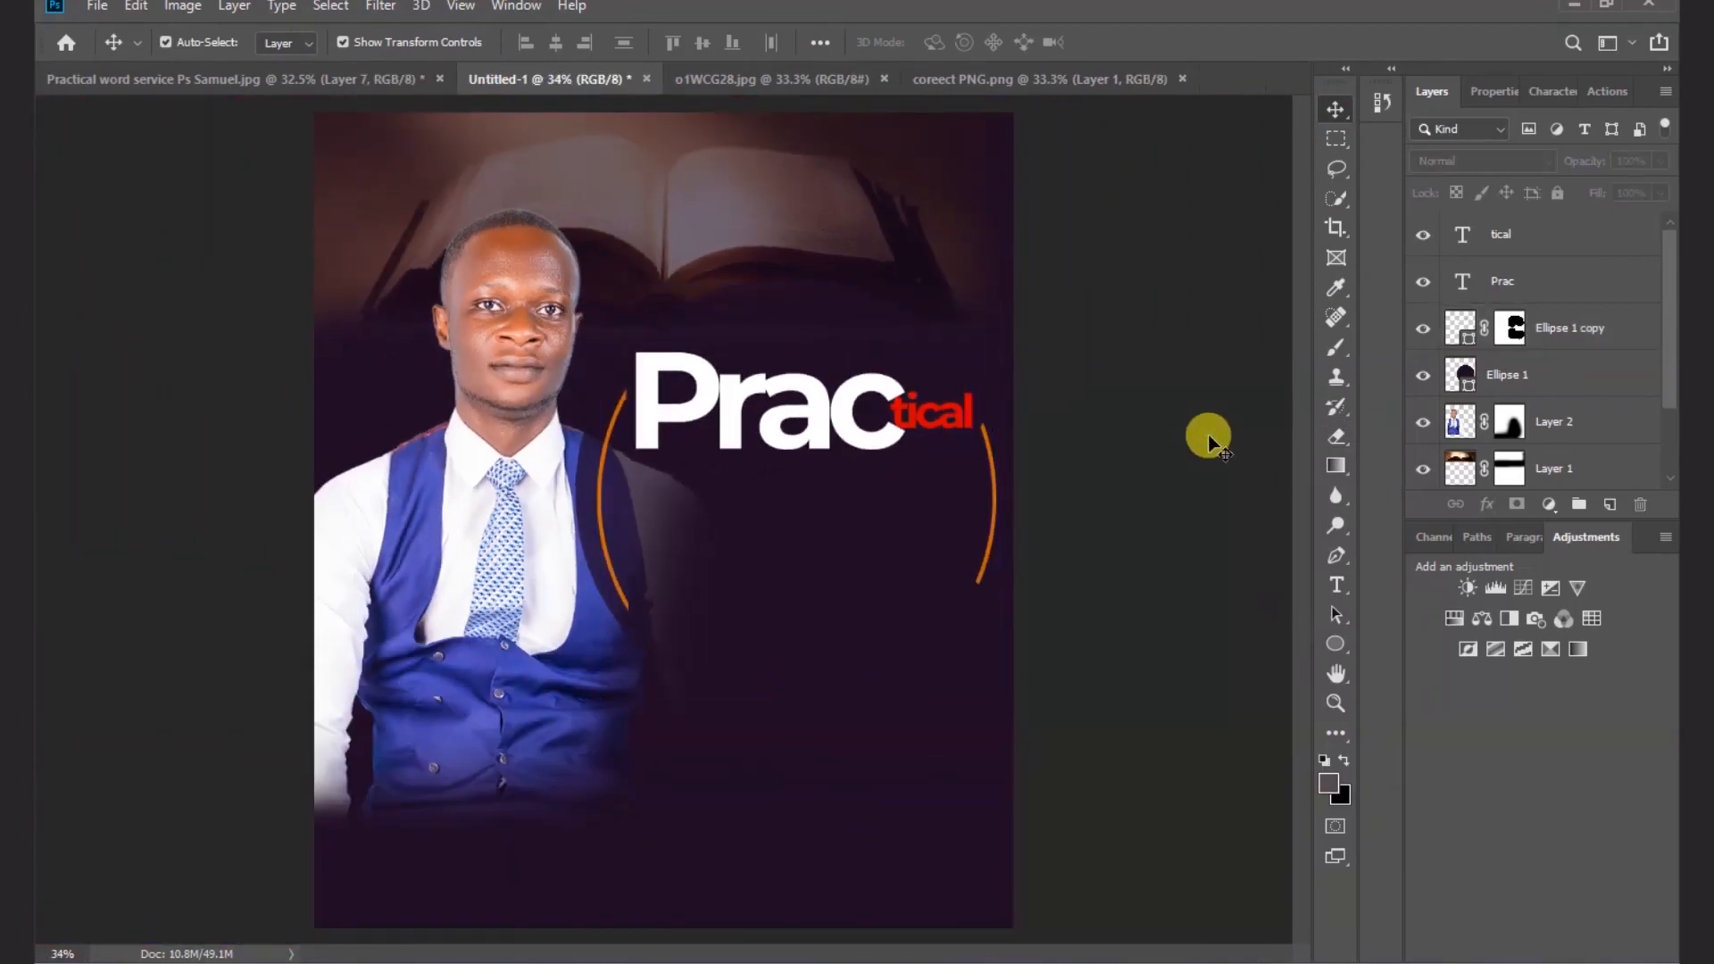
- Duplicate the "Prac" text, change the copy to "word", and place it directly beneath "Prac" between the arcs
click(814, 433)
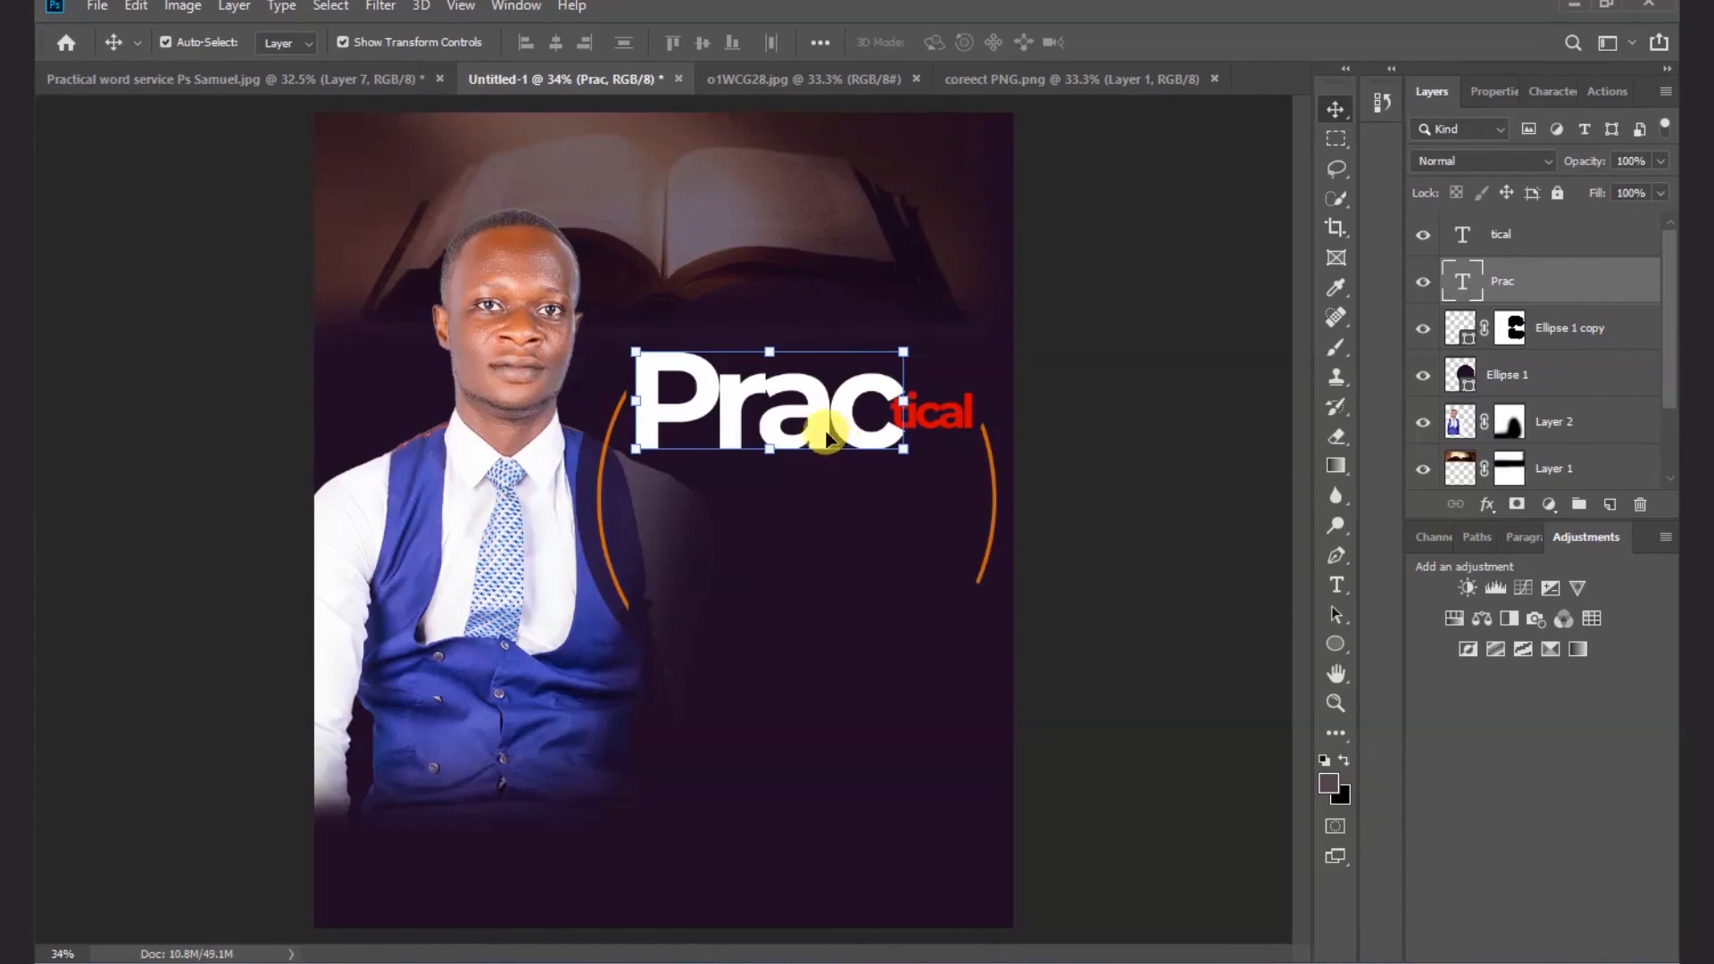
drag(803, 421, 809, 543)
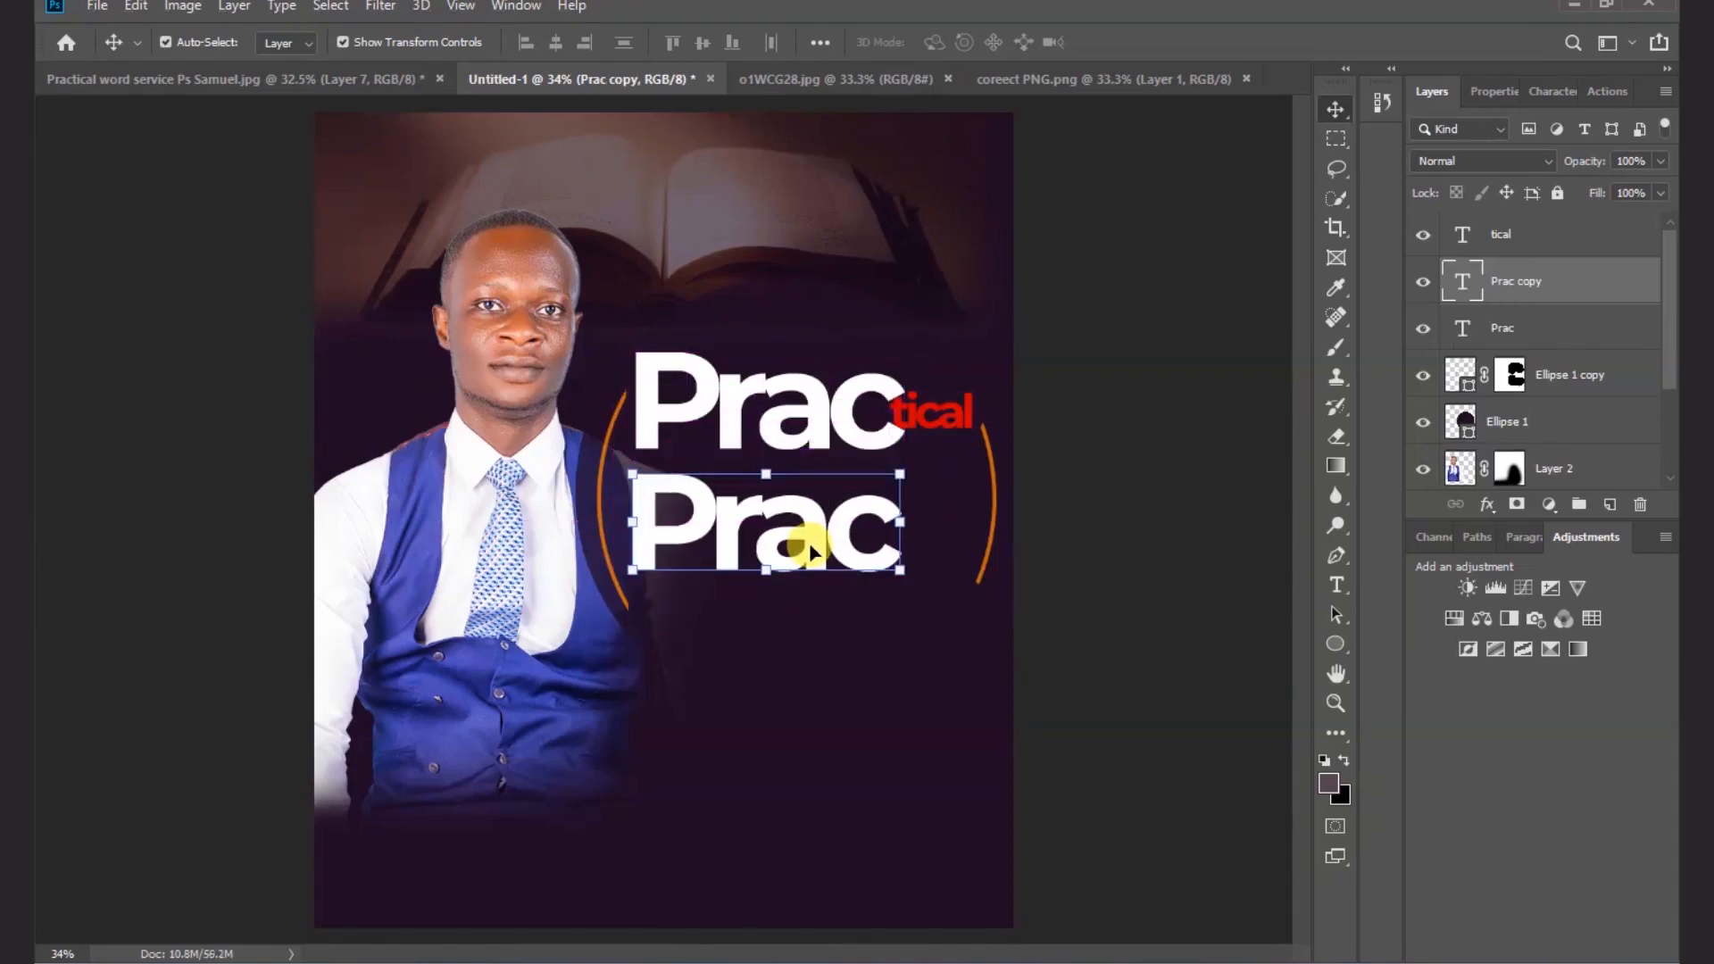
double_click(816, 518)
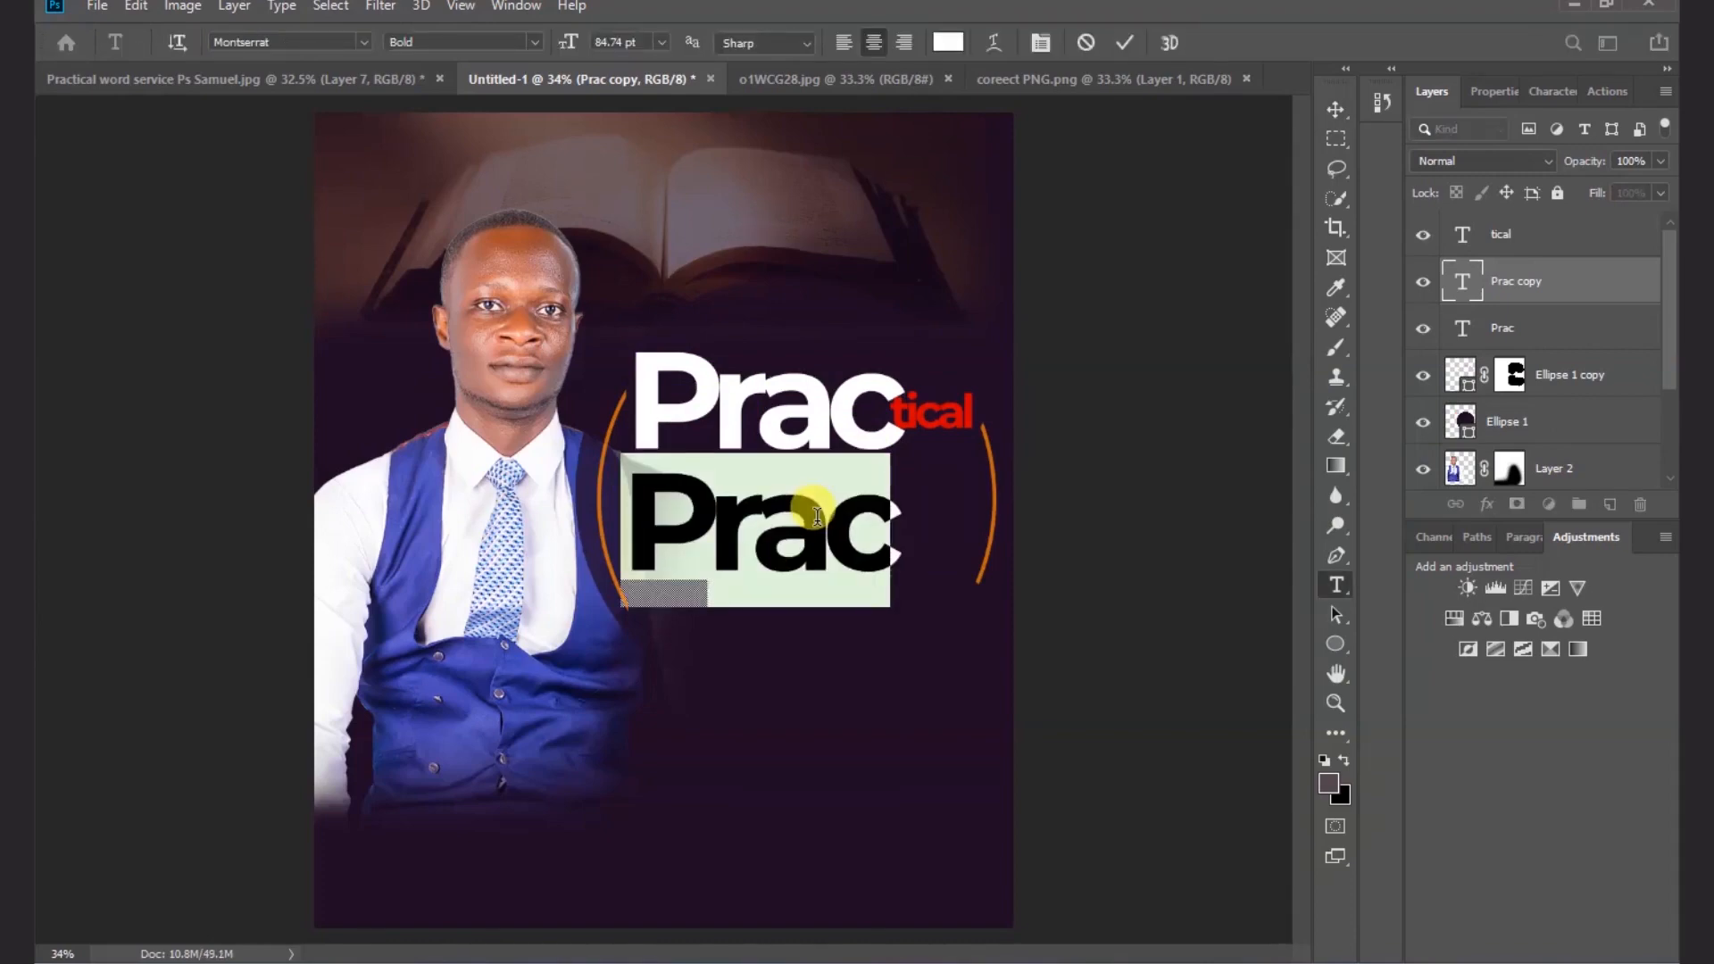
text(word)
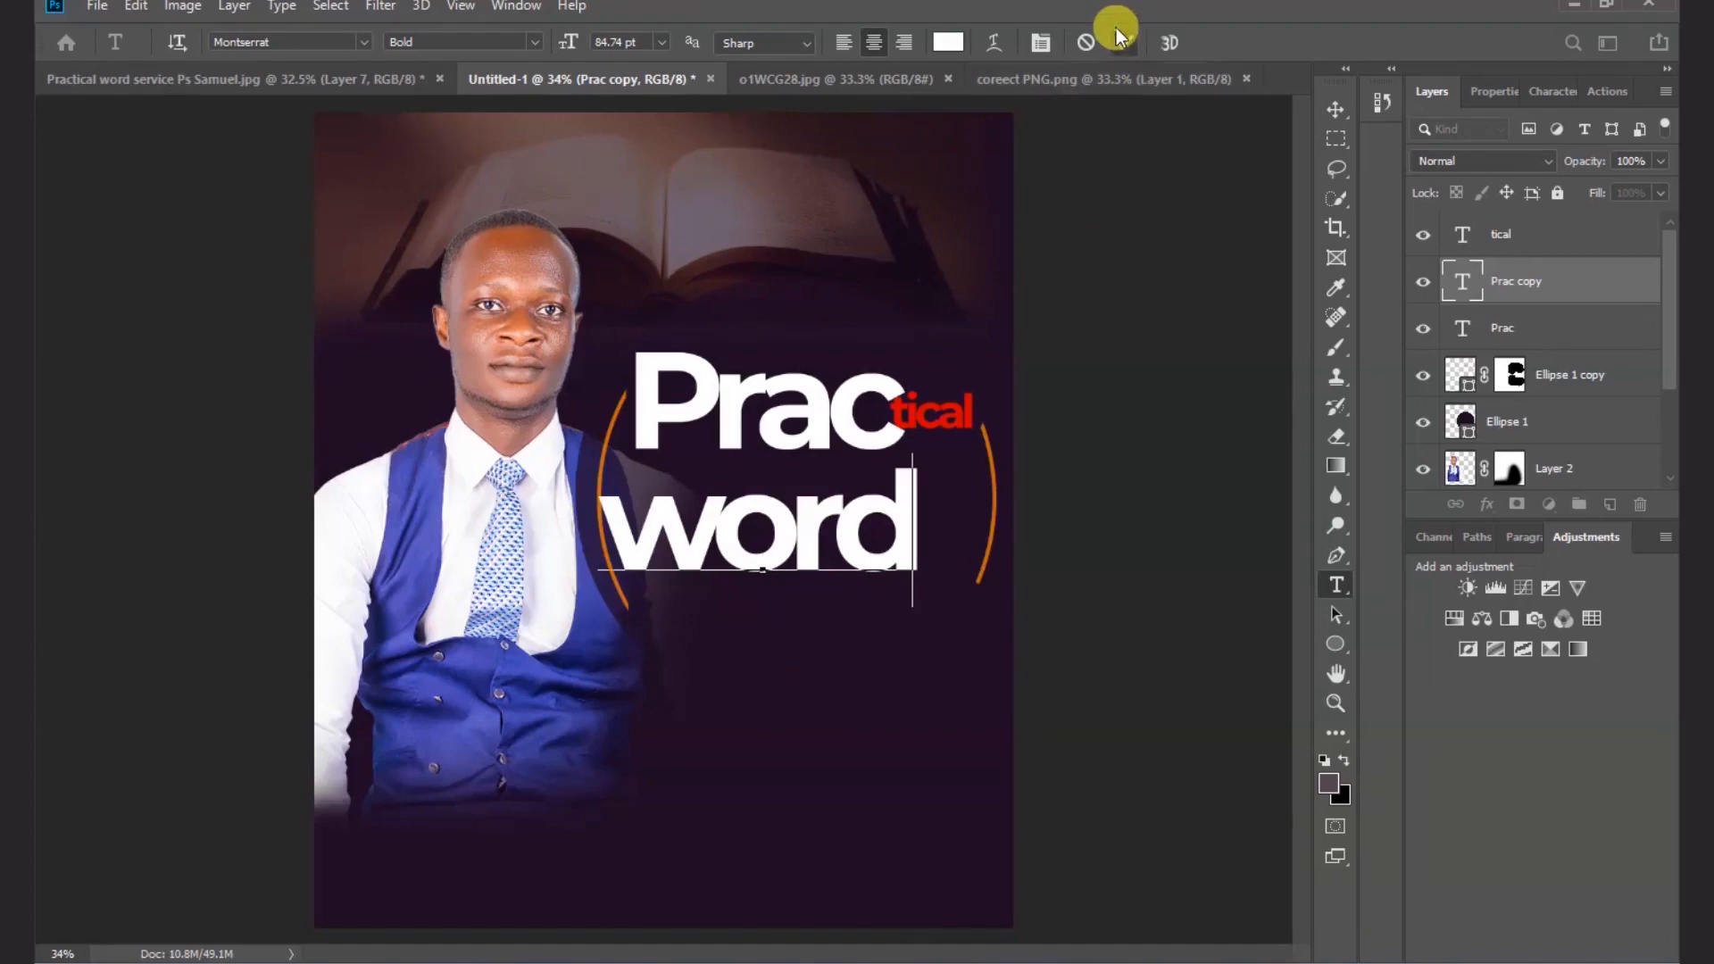
click(1118, 42)
key(v)
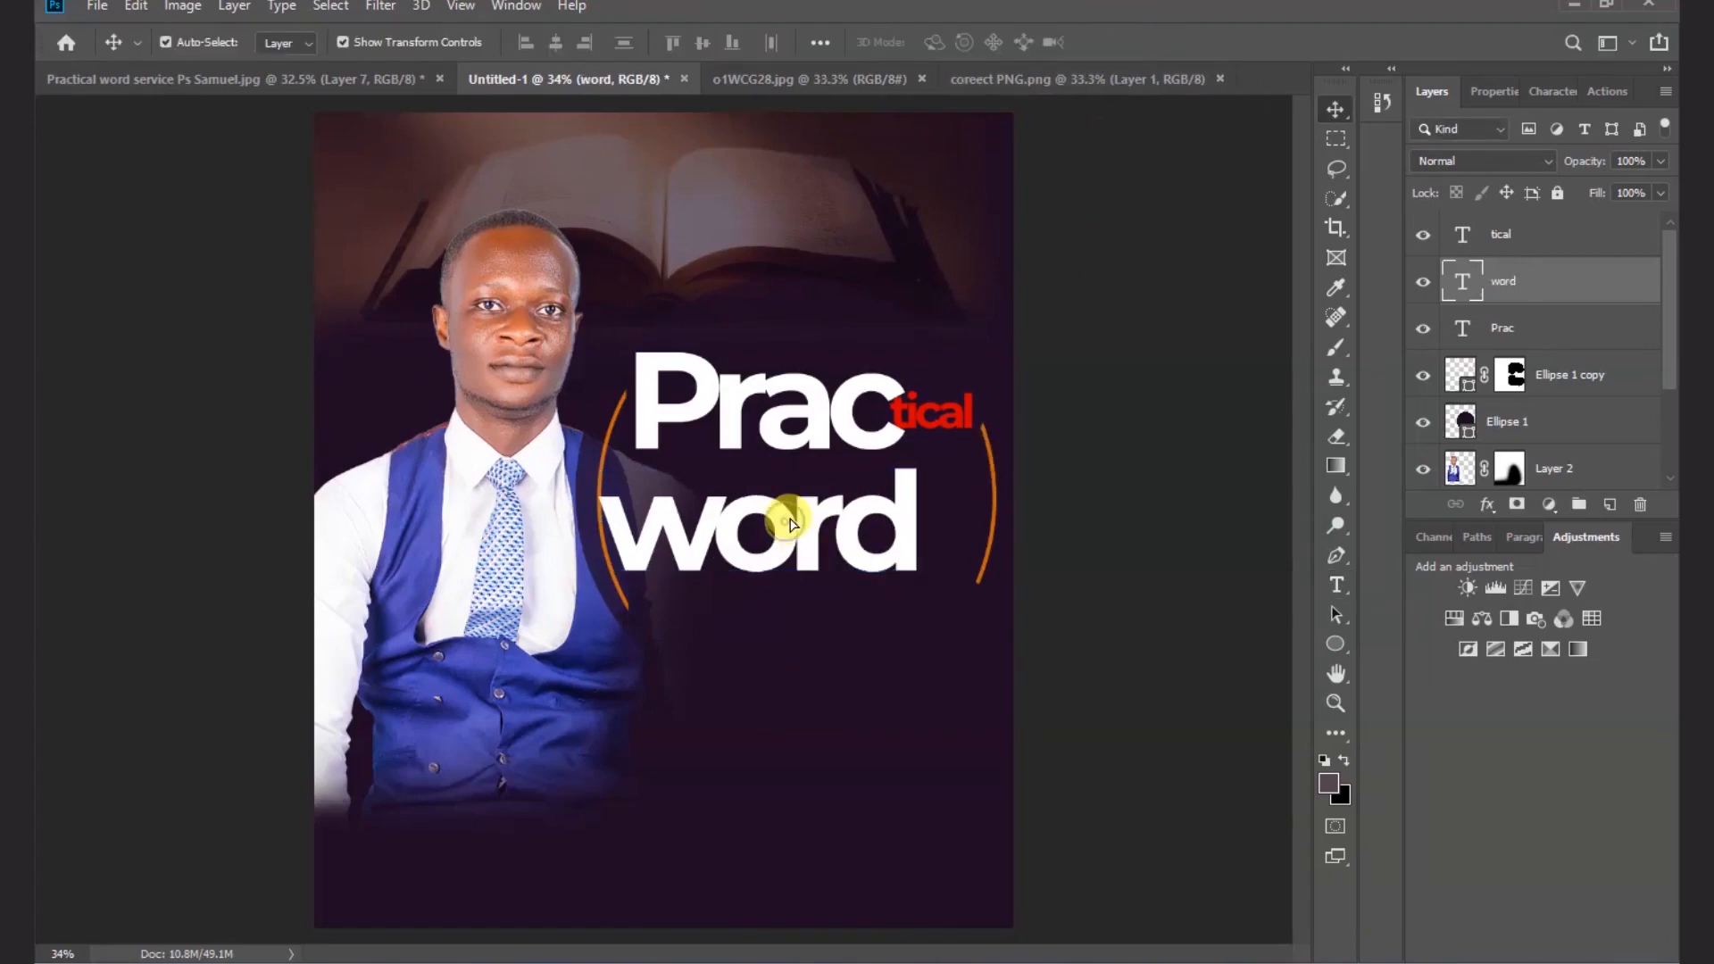
drag(789, 523, 809, 507)
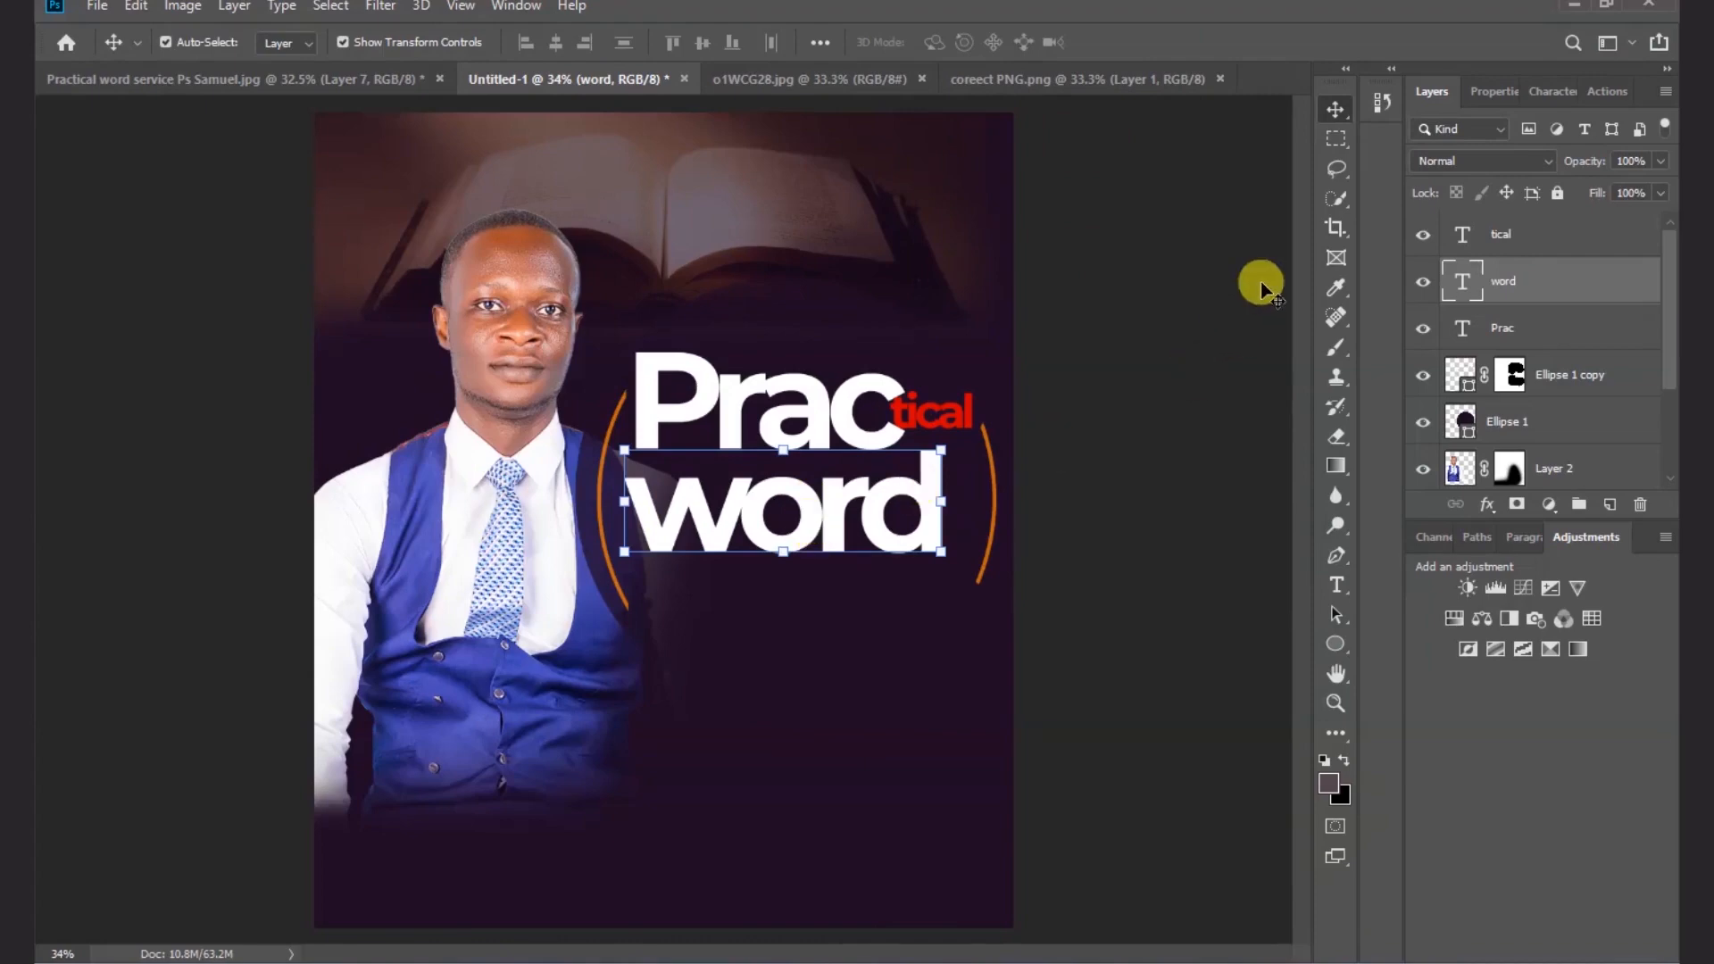
- Set the colour of the "word" text to yellow (ffcc00) and deselect it
click(1487, 89)
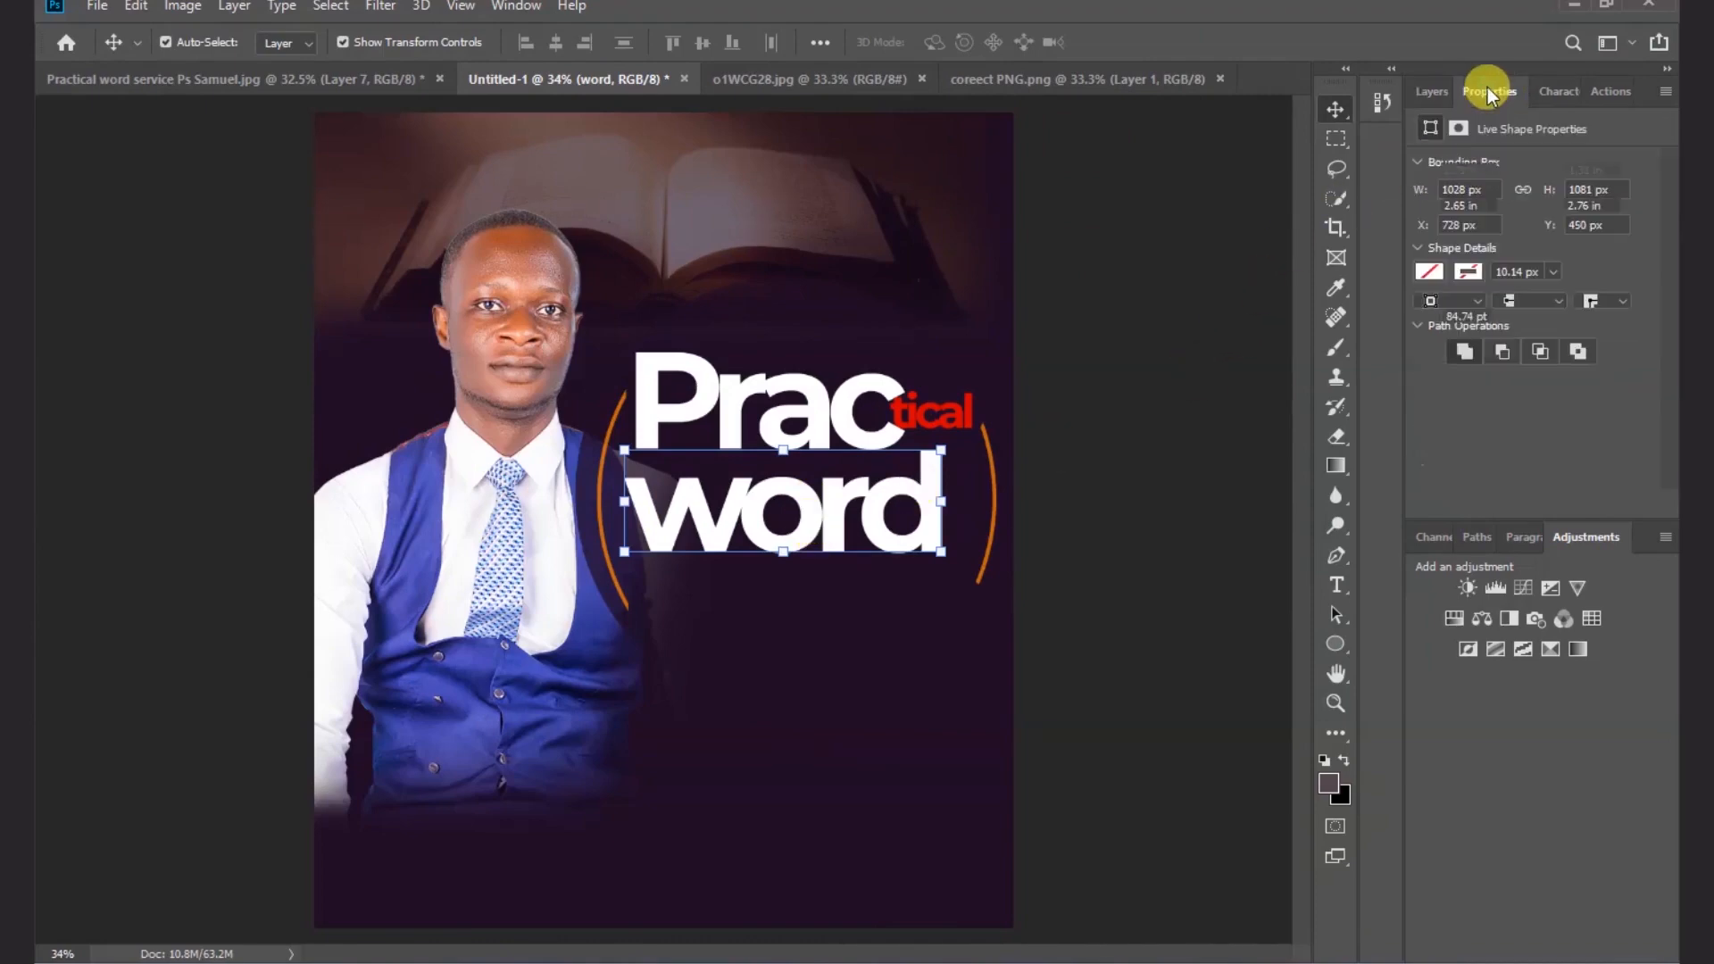
click(1577, 393)
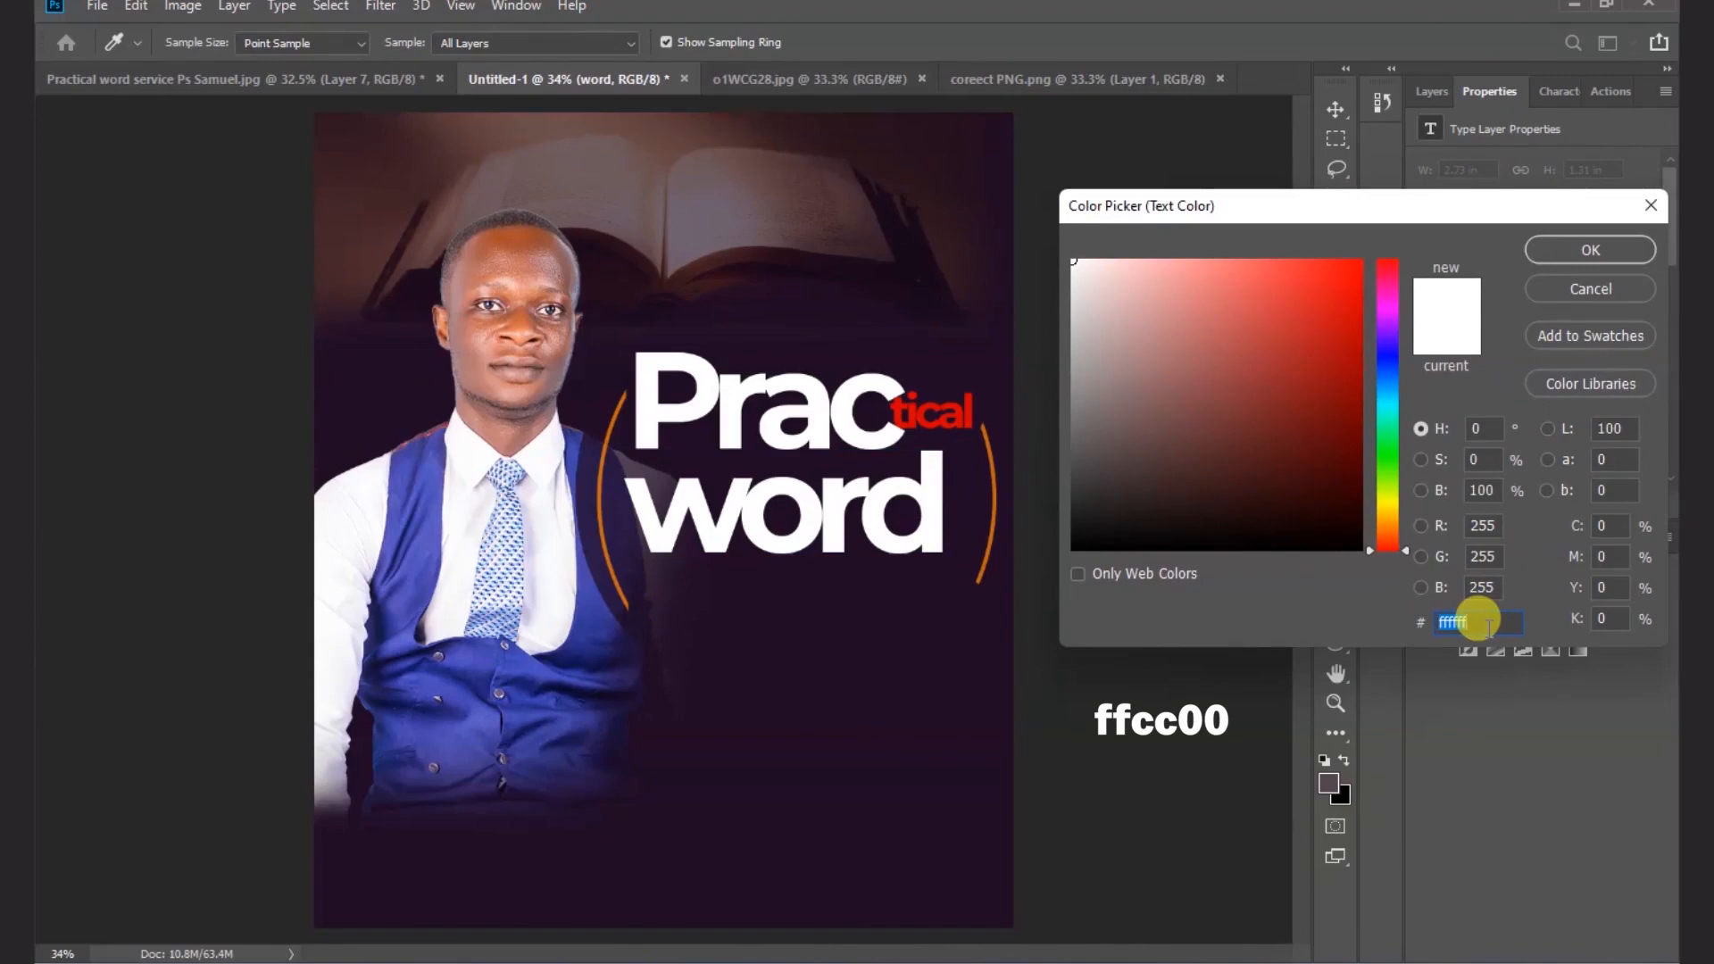
text(ffcc)
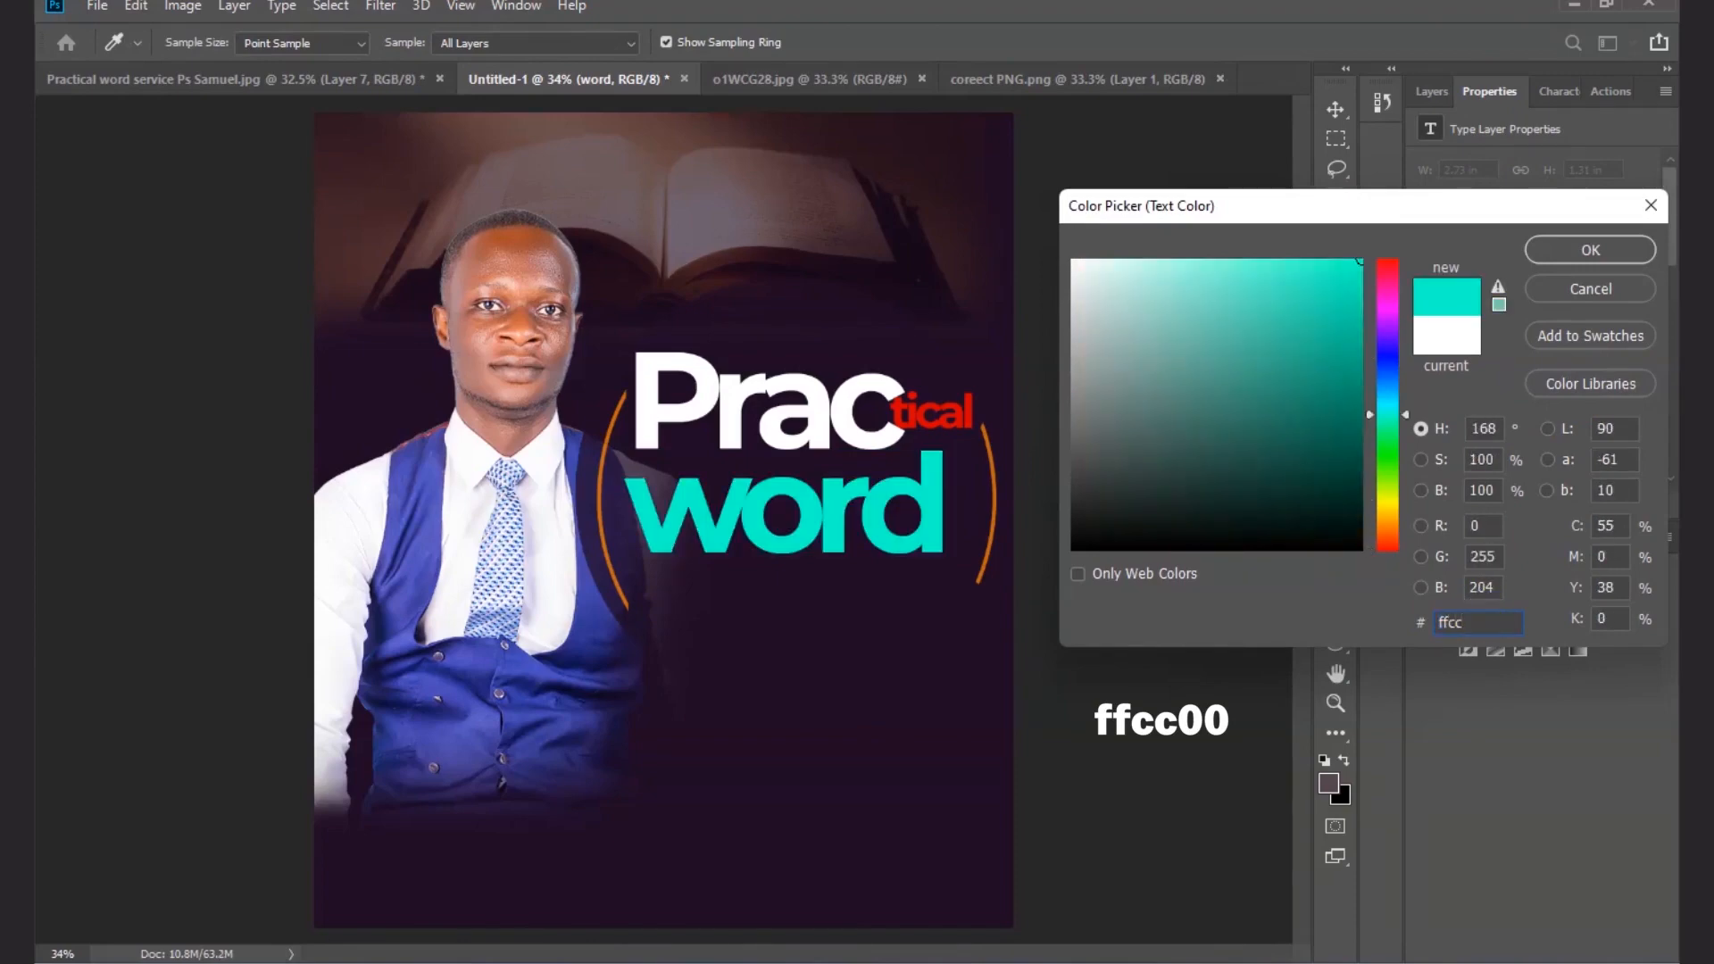
text(00)
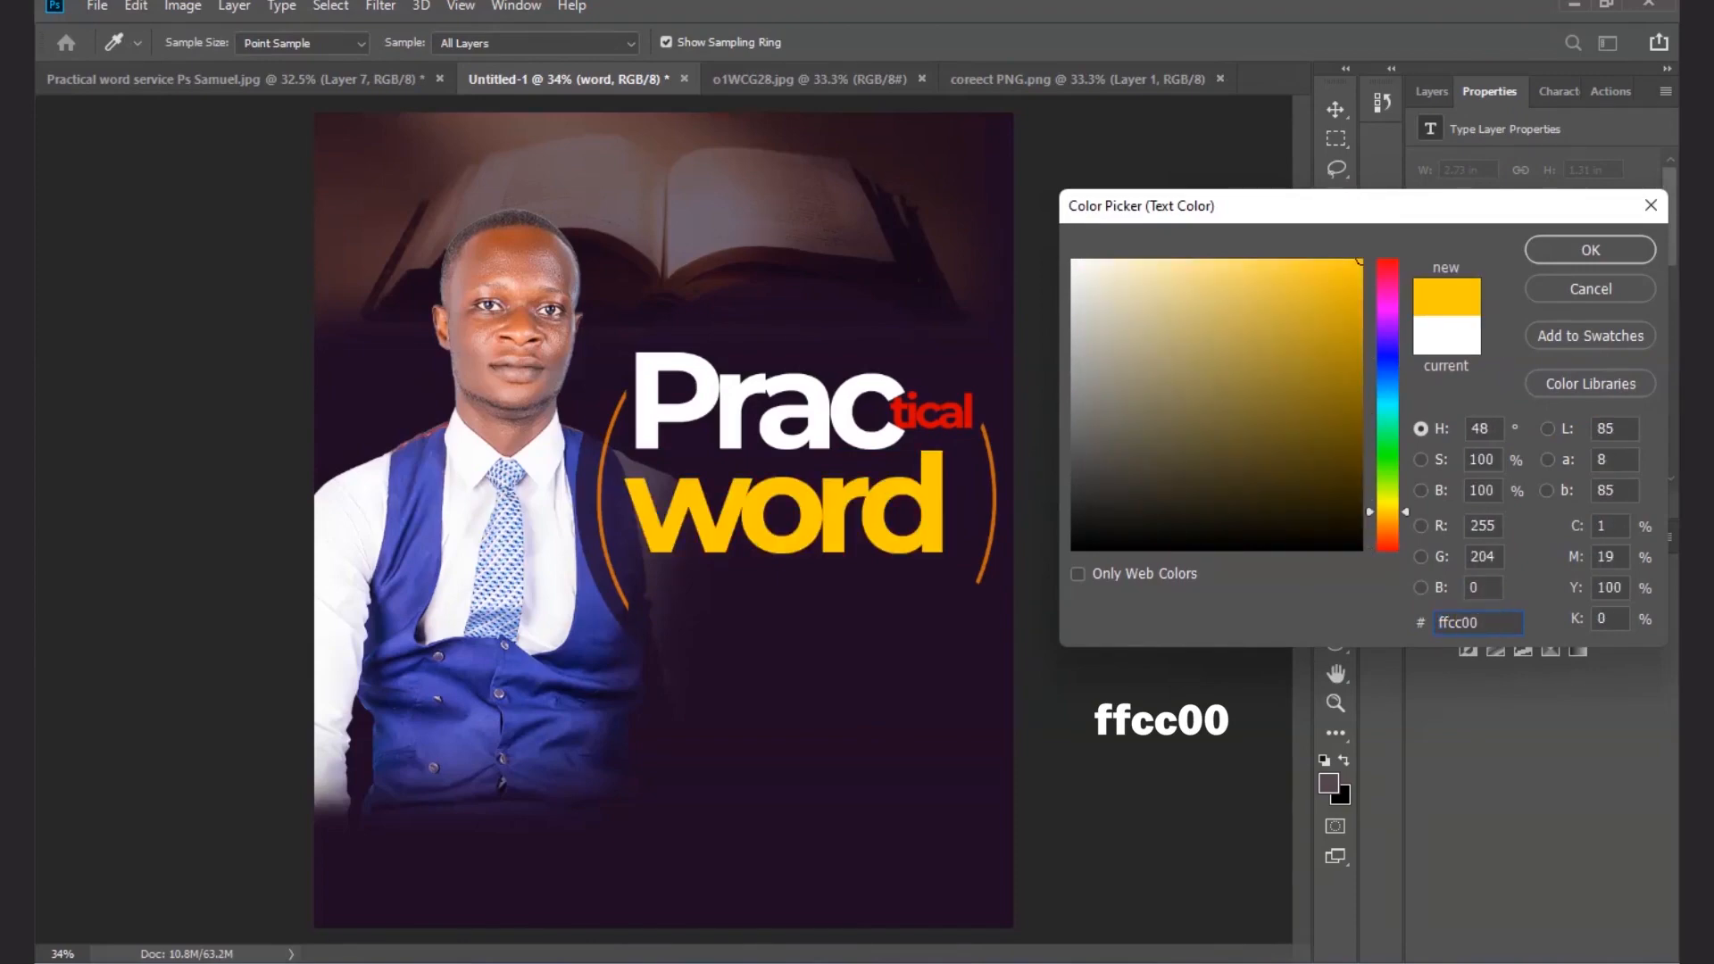
click(1577, 243)
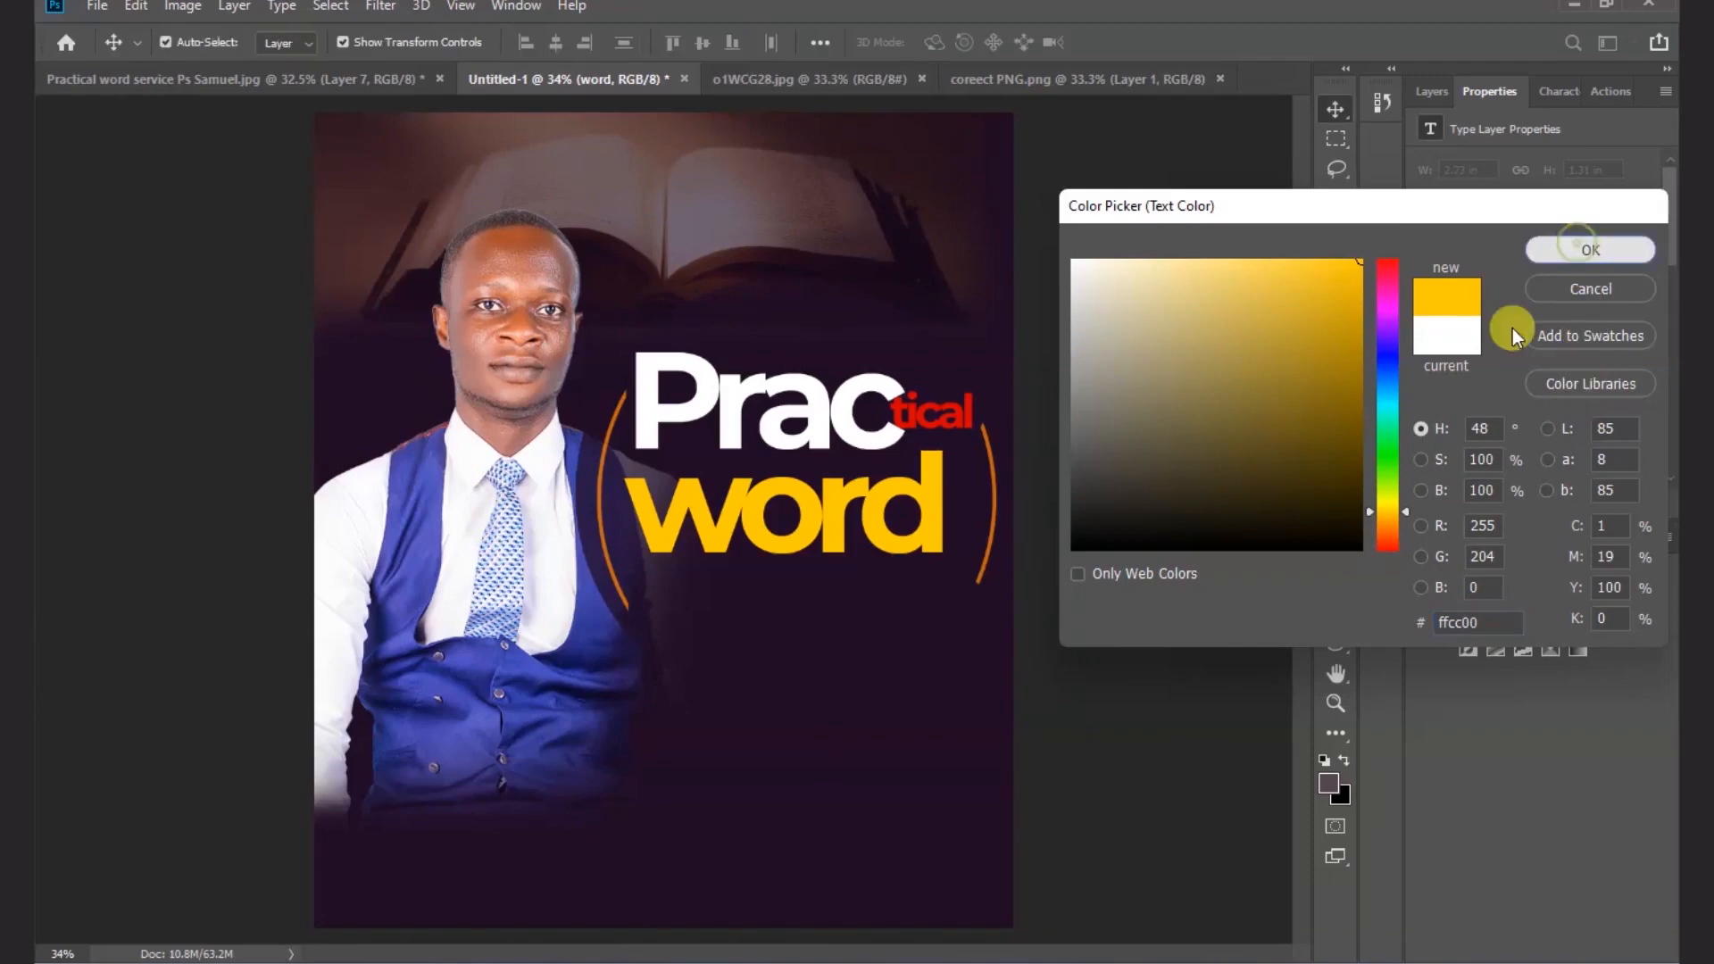
click(1224, 234)
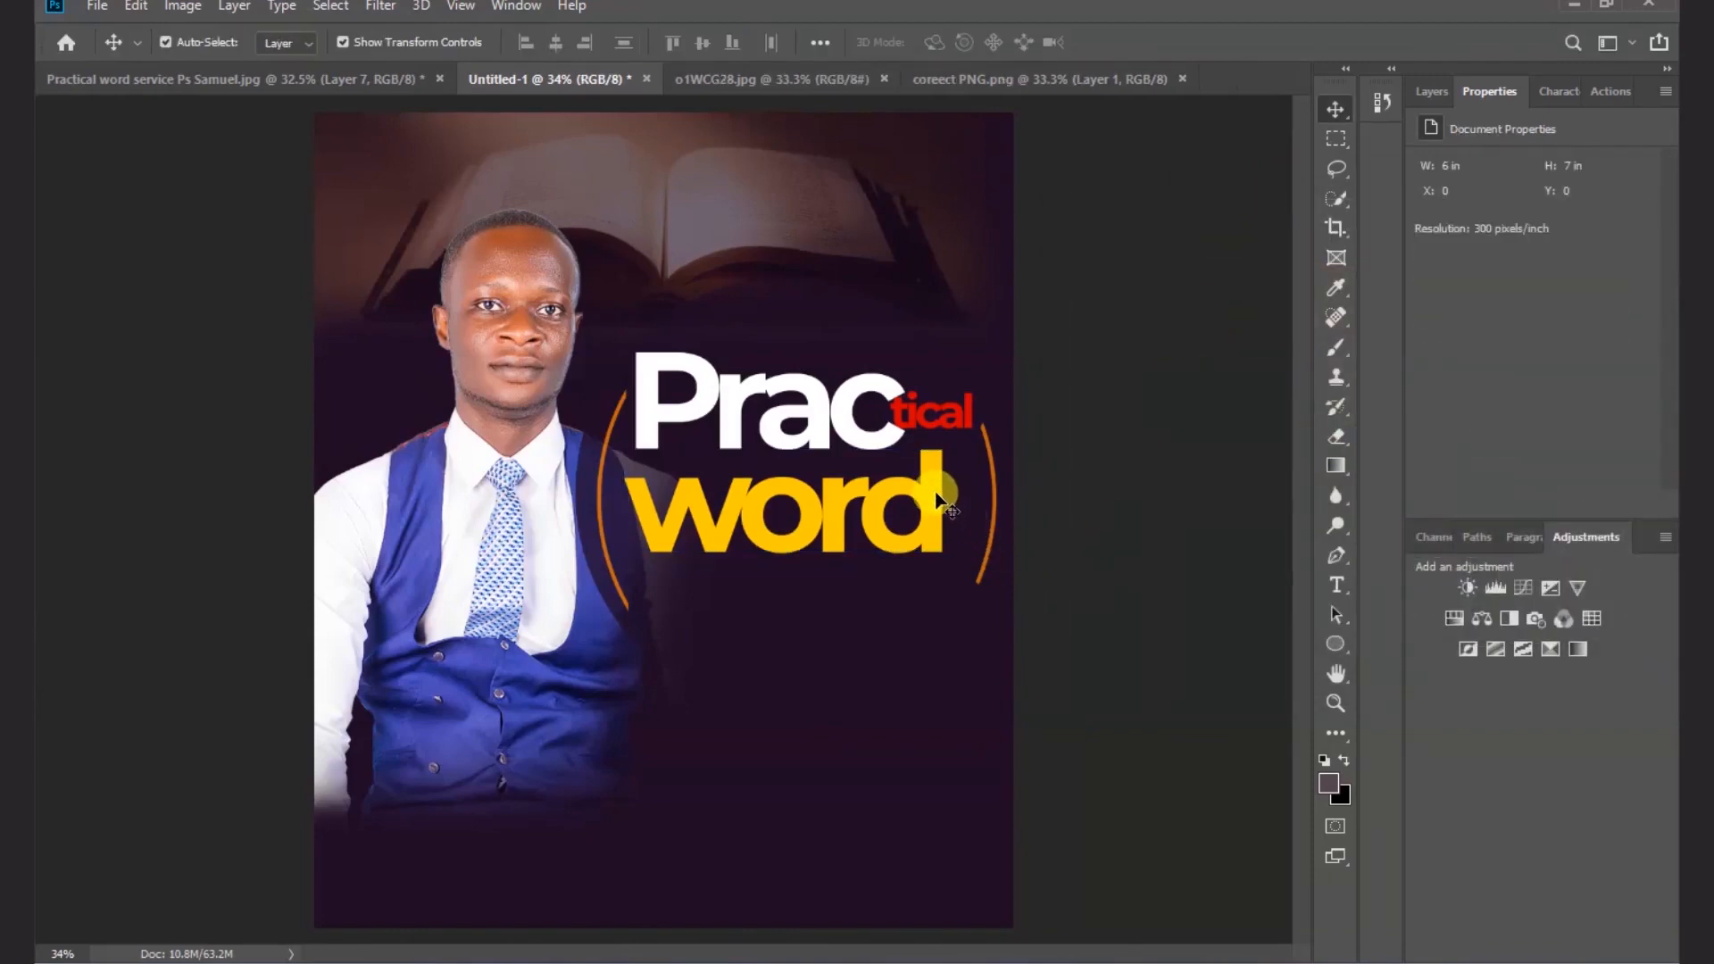
- Capitalise the first letter of the yellow text so it reads "Word"
double_click(934, 496)
drag(751, 488, 618, 481)
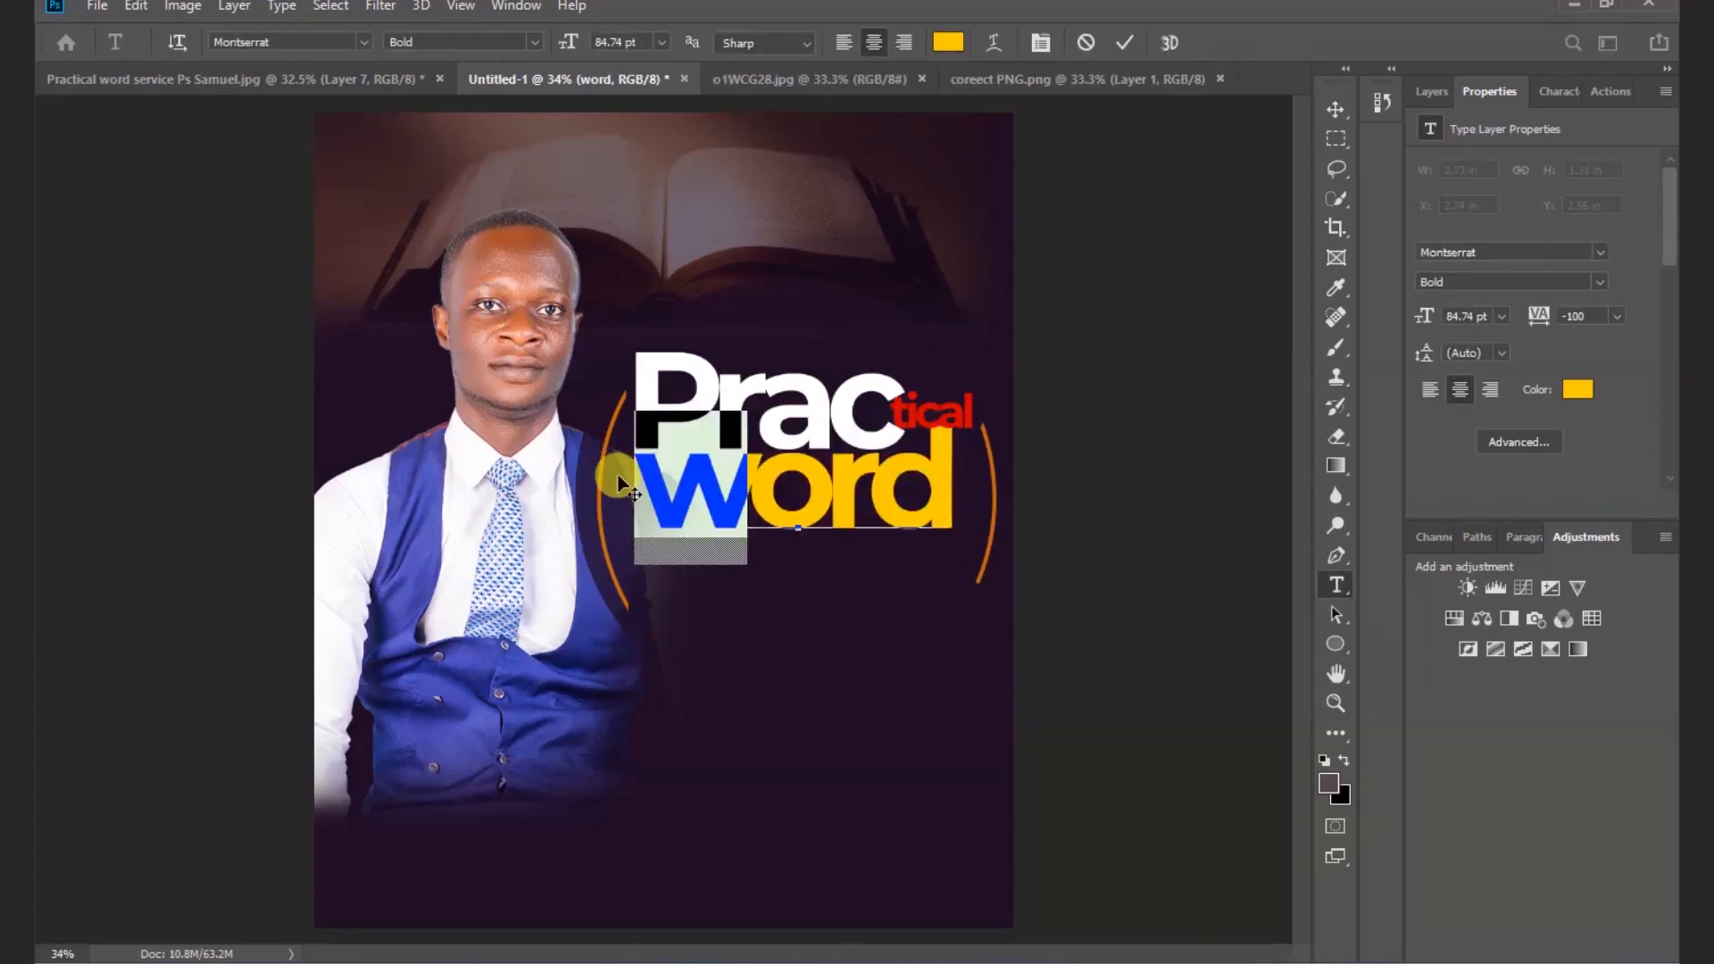
text(W)
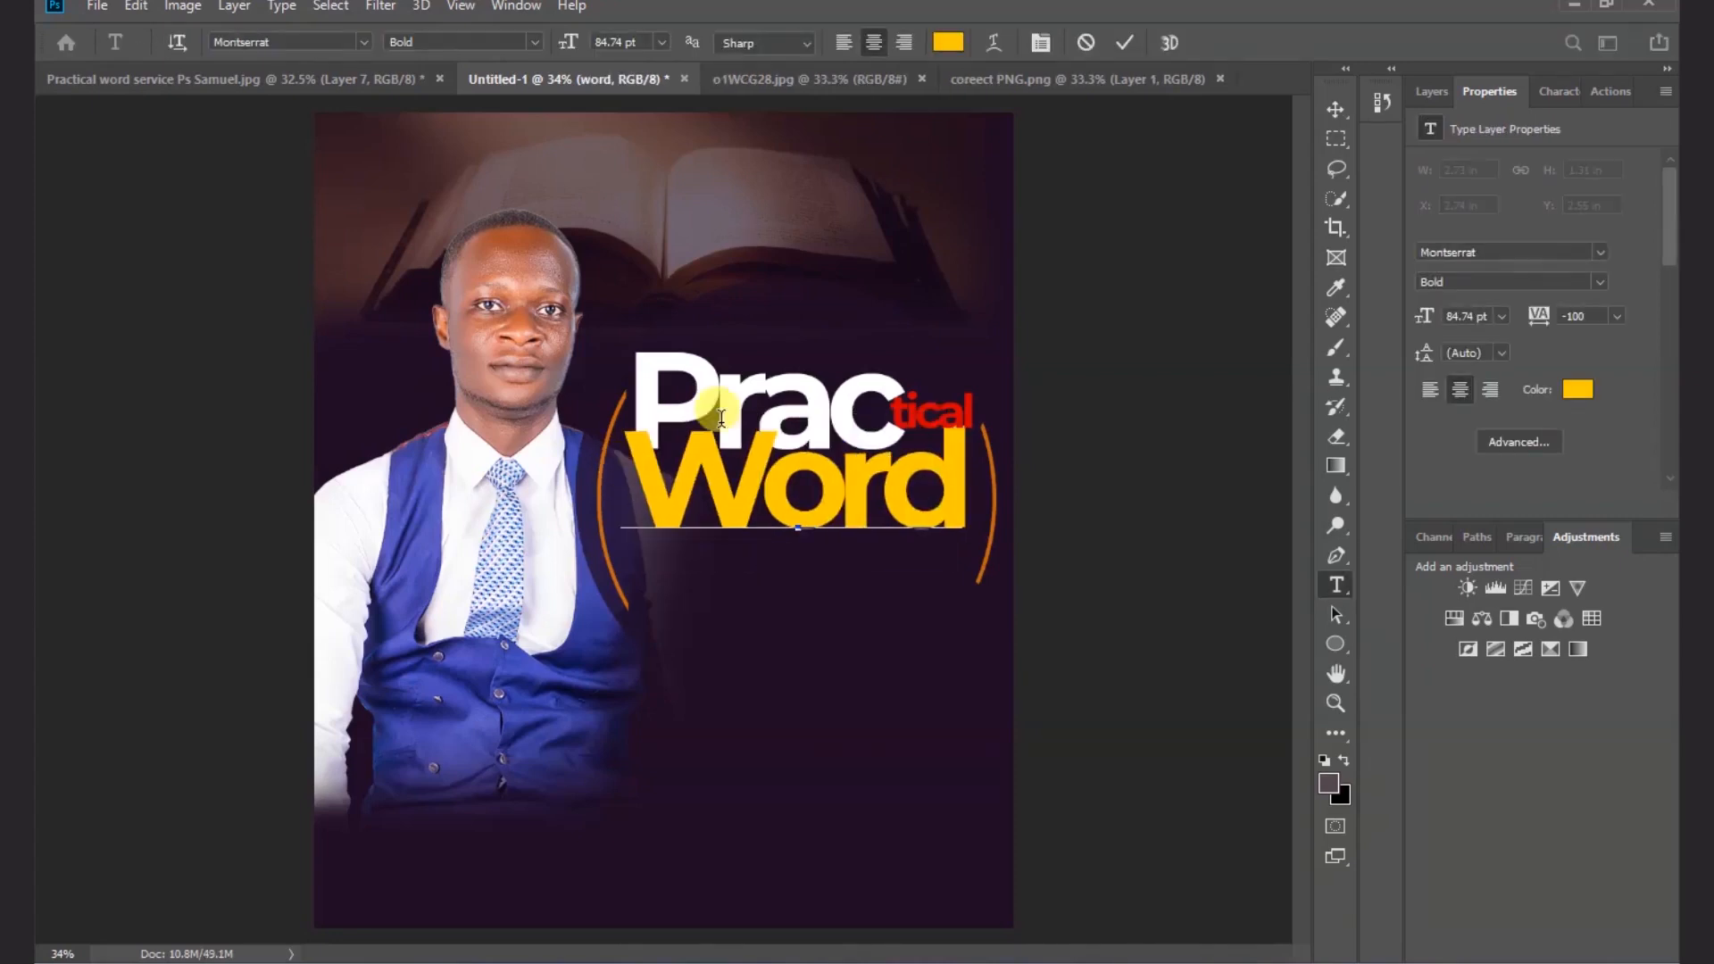
click(1124, 45)
key(v)
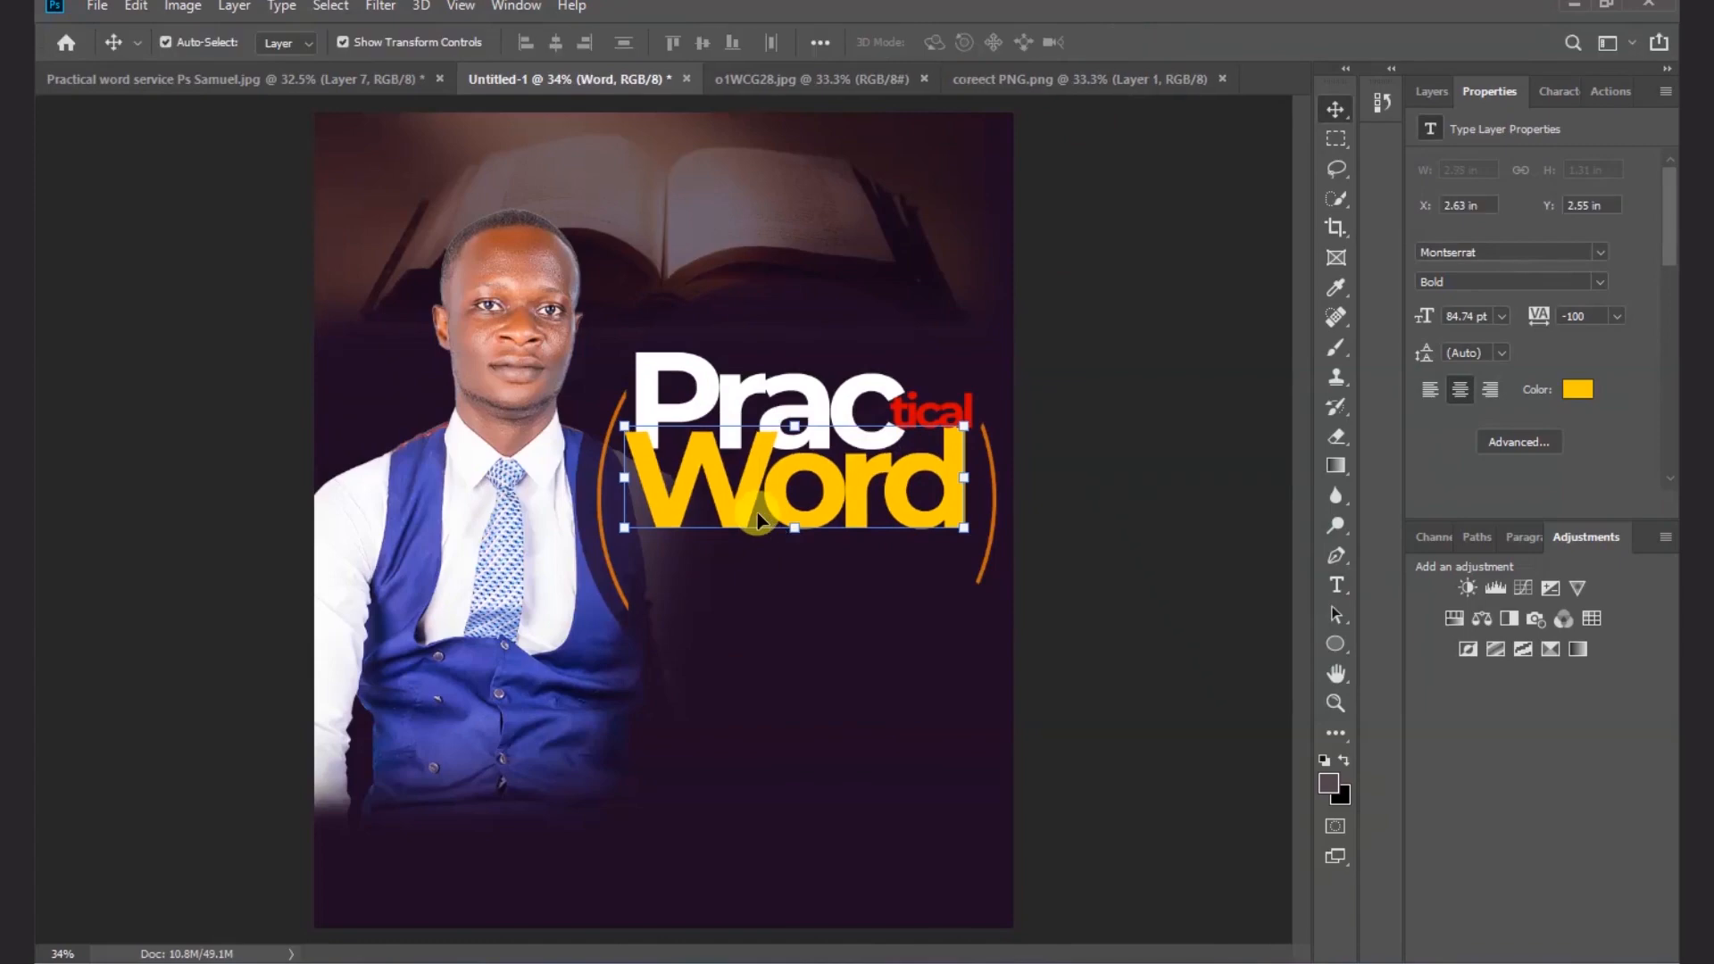
- Nudge the "Word" text down and right to X 2.71 in, Y 2.71 in, just beneath "Prac"
key(Down)
key(Down)
key(Down)
key(Down)
key(Down)
key(Down)
key(Down)
key(Down)
key(Down)
key(Down)
key(Down)
key(Down)
key(Down)
key(Down)
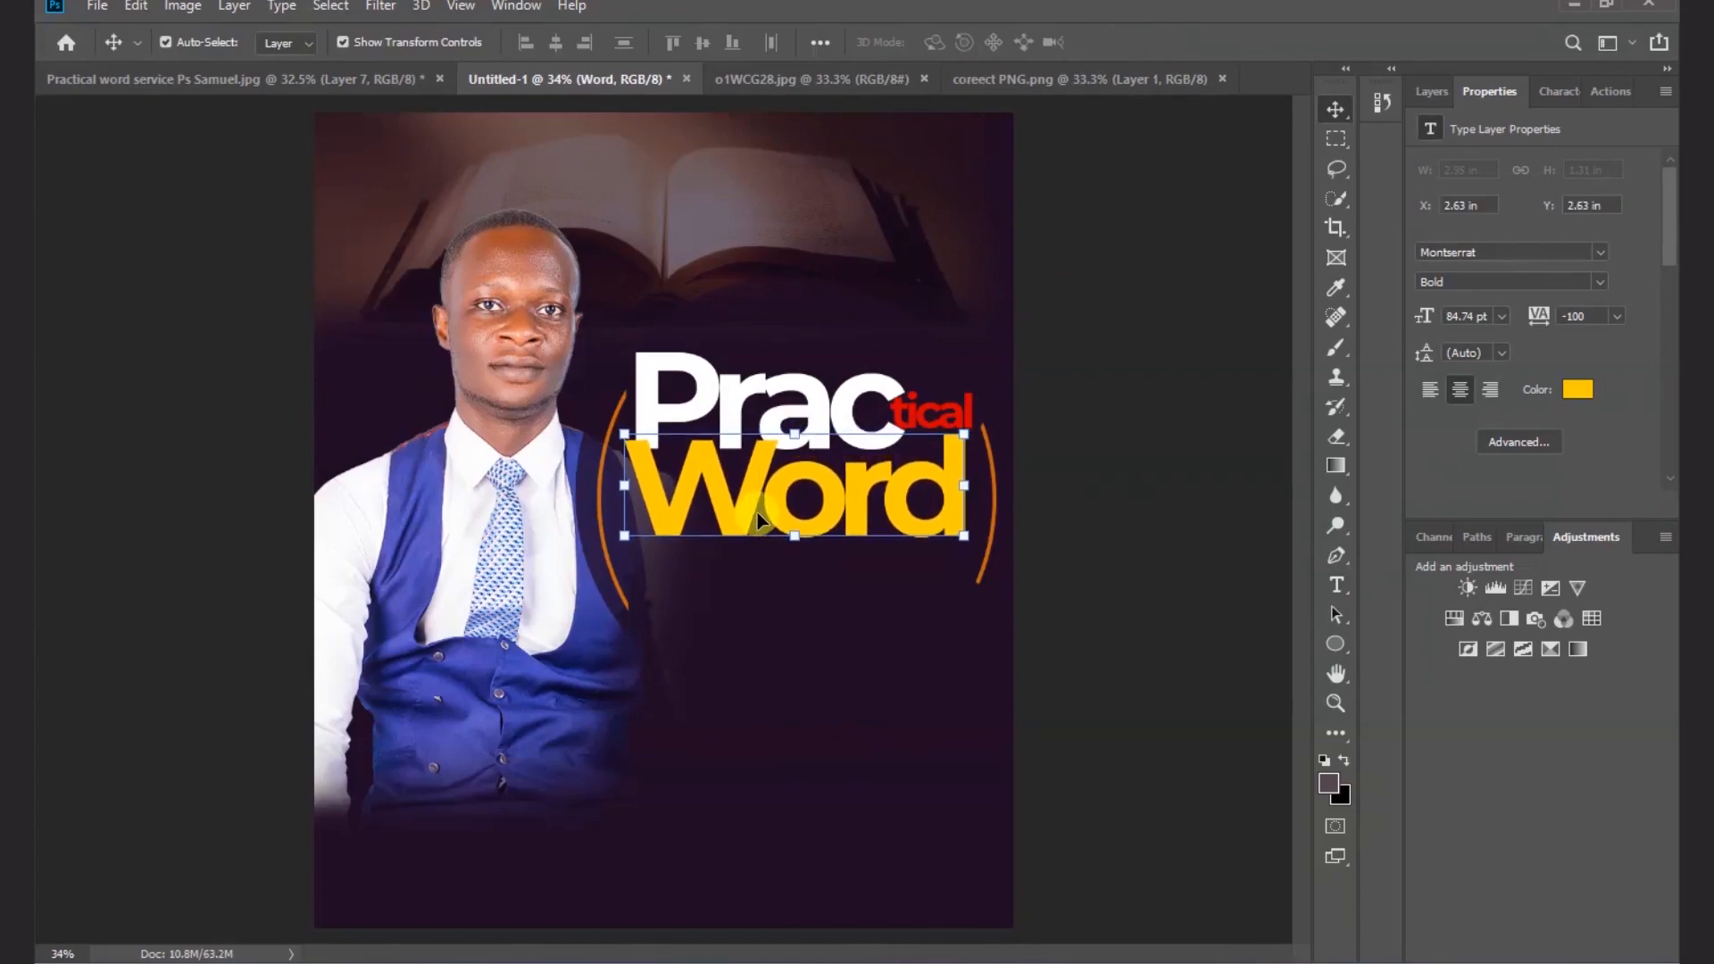
key(Right)
key(Right)
key(Right)
key(Right)
key(Right)
key(Right)
key(Right)
key(Down)
key(Down)
key(Down)
key(Down)
key(Down)
key(Right)
key(Right)
key(Right)
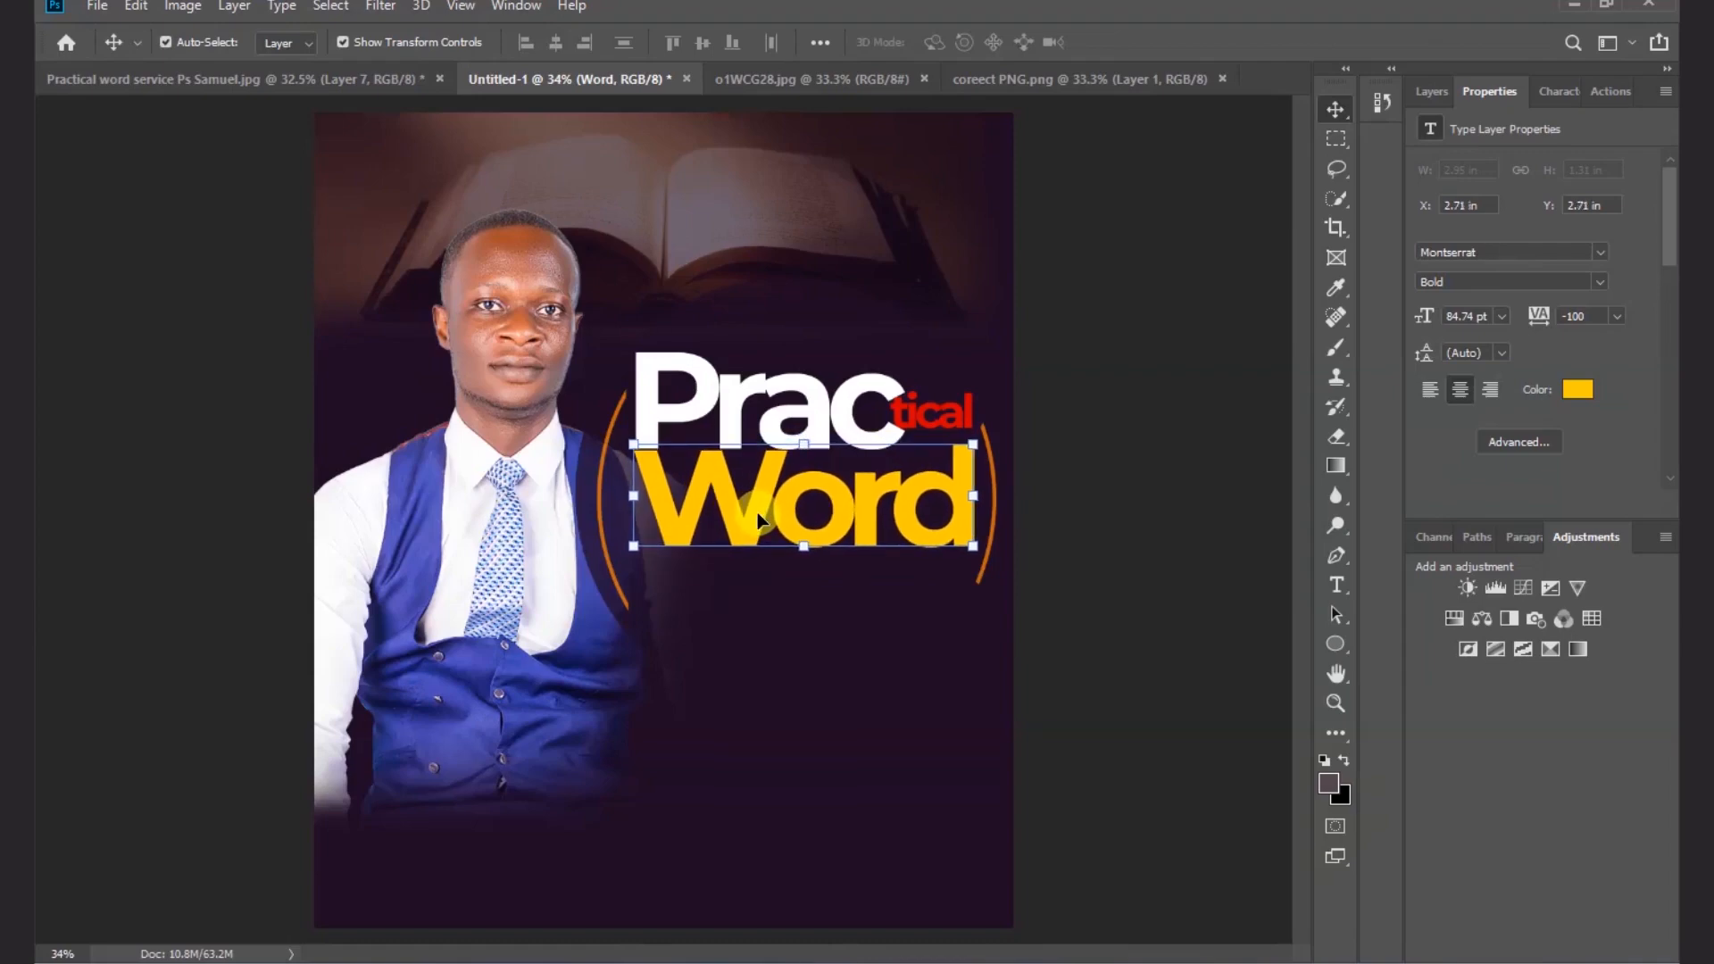
- Nudge the "Word" text right to X 2.72 in so its left edge lines up with the "P" of "Prac"
scroll(653, 446, up, 6)
scroll(660, 431, up, 5)
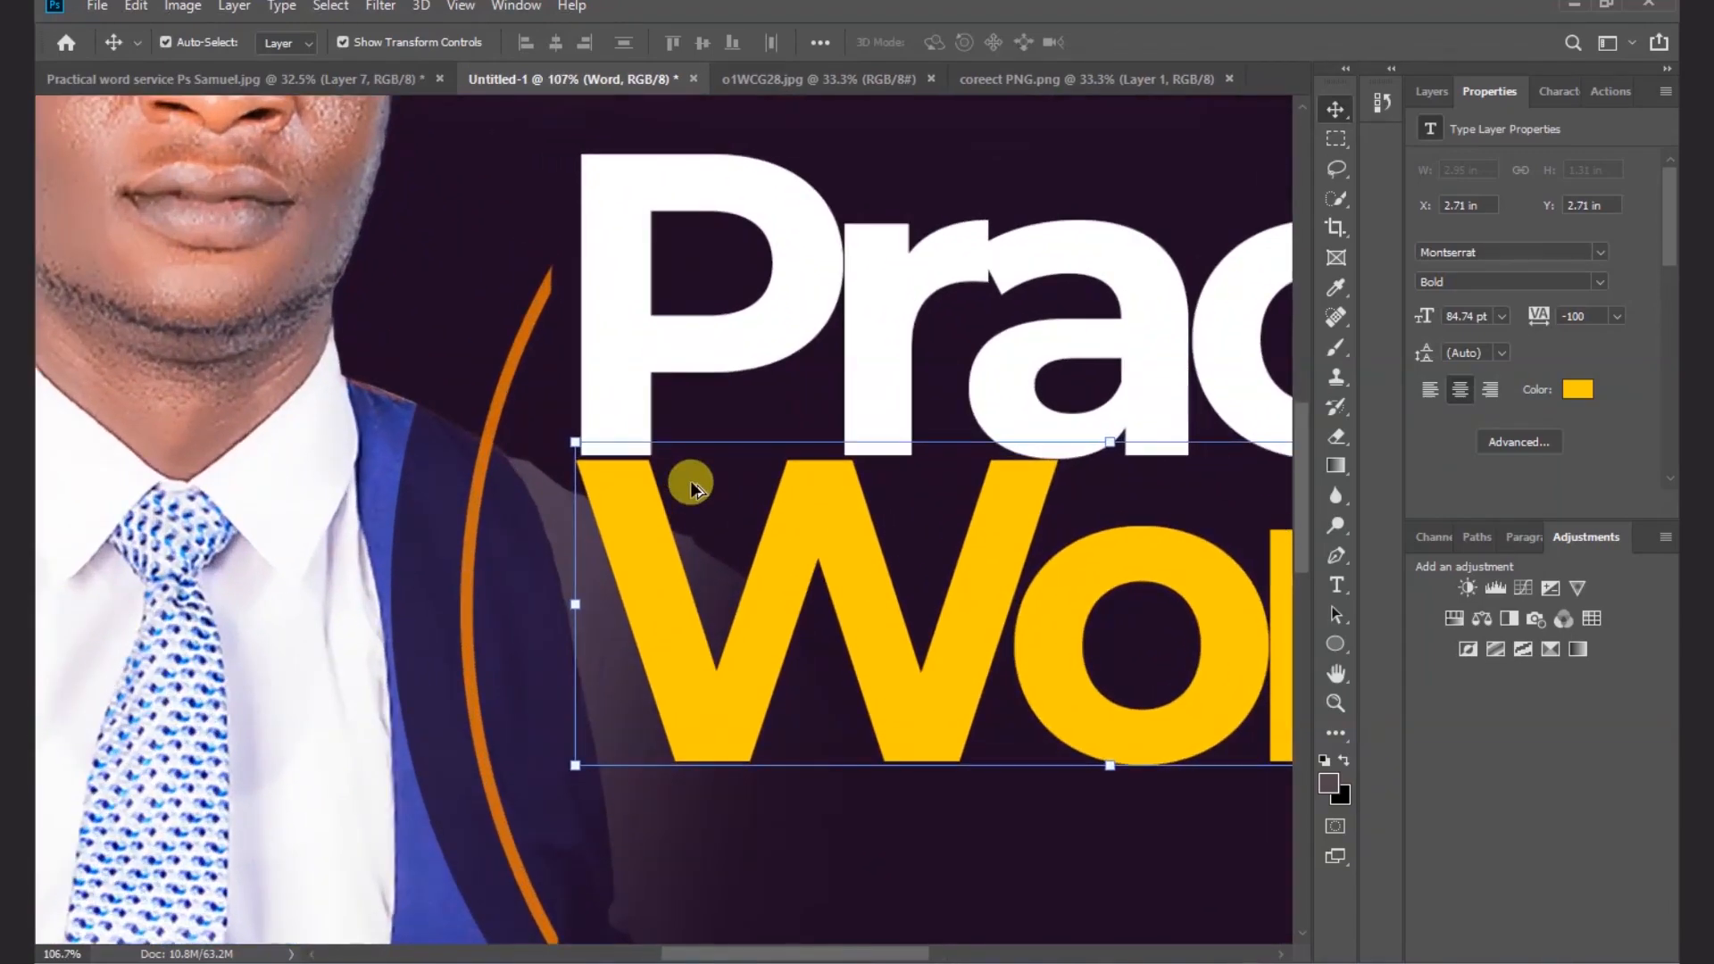
scroll(689, 481, up, 3)
scroll(692, 485, up, 1)
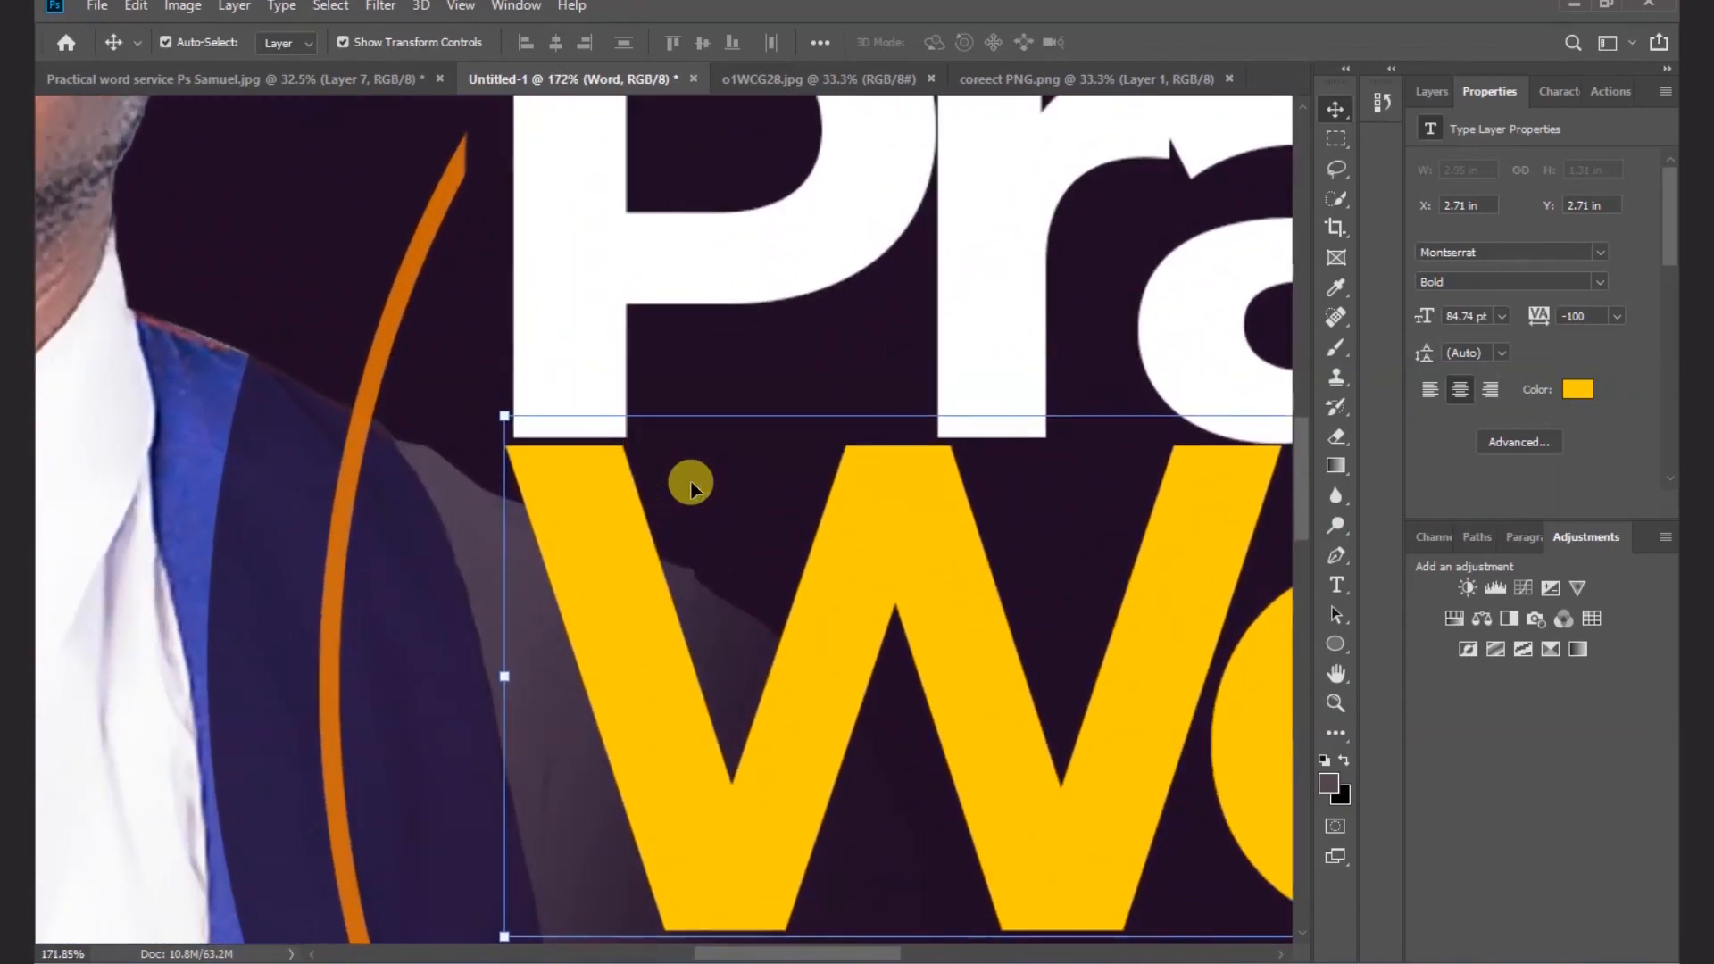
key(Right)
key(Right)
key(Right)
key(Right)
key(Right)
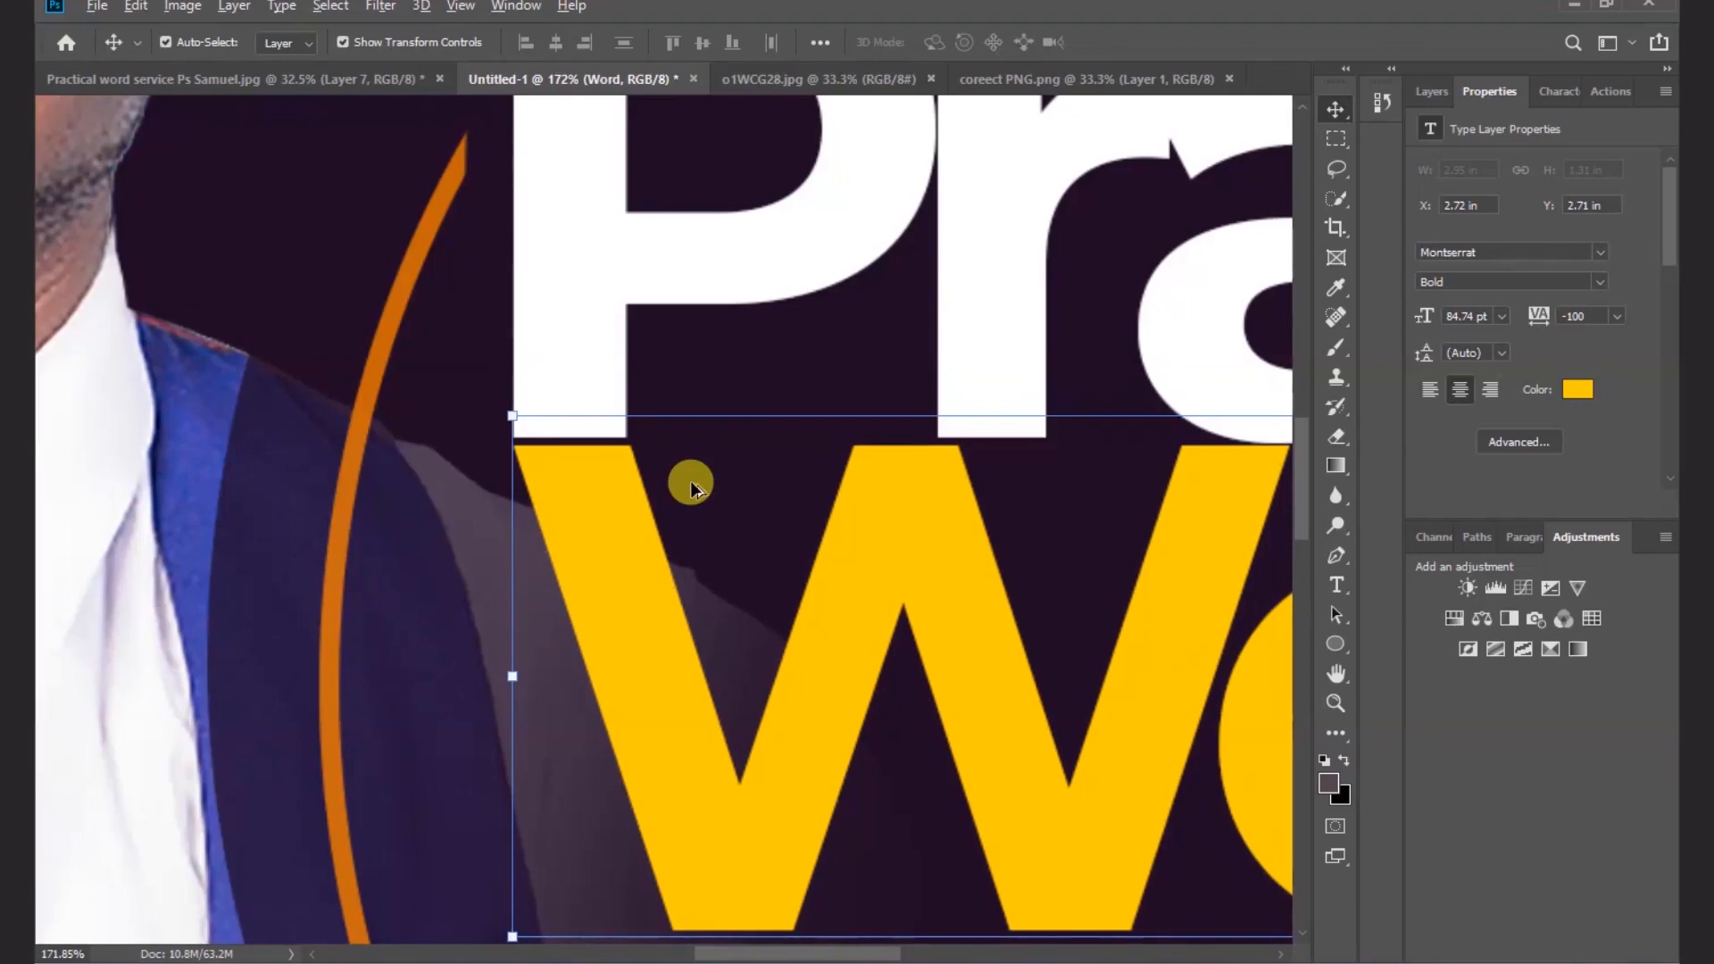
- Scale the "Word" text down to 90.48%, keeping its upper-left corner aligned under "Prac"
scroll(689, 480, down, 2)
click(460, 7)
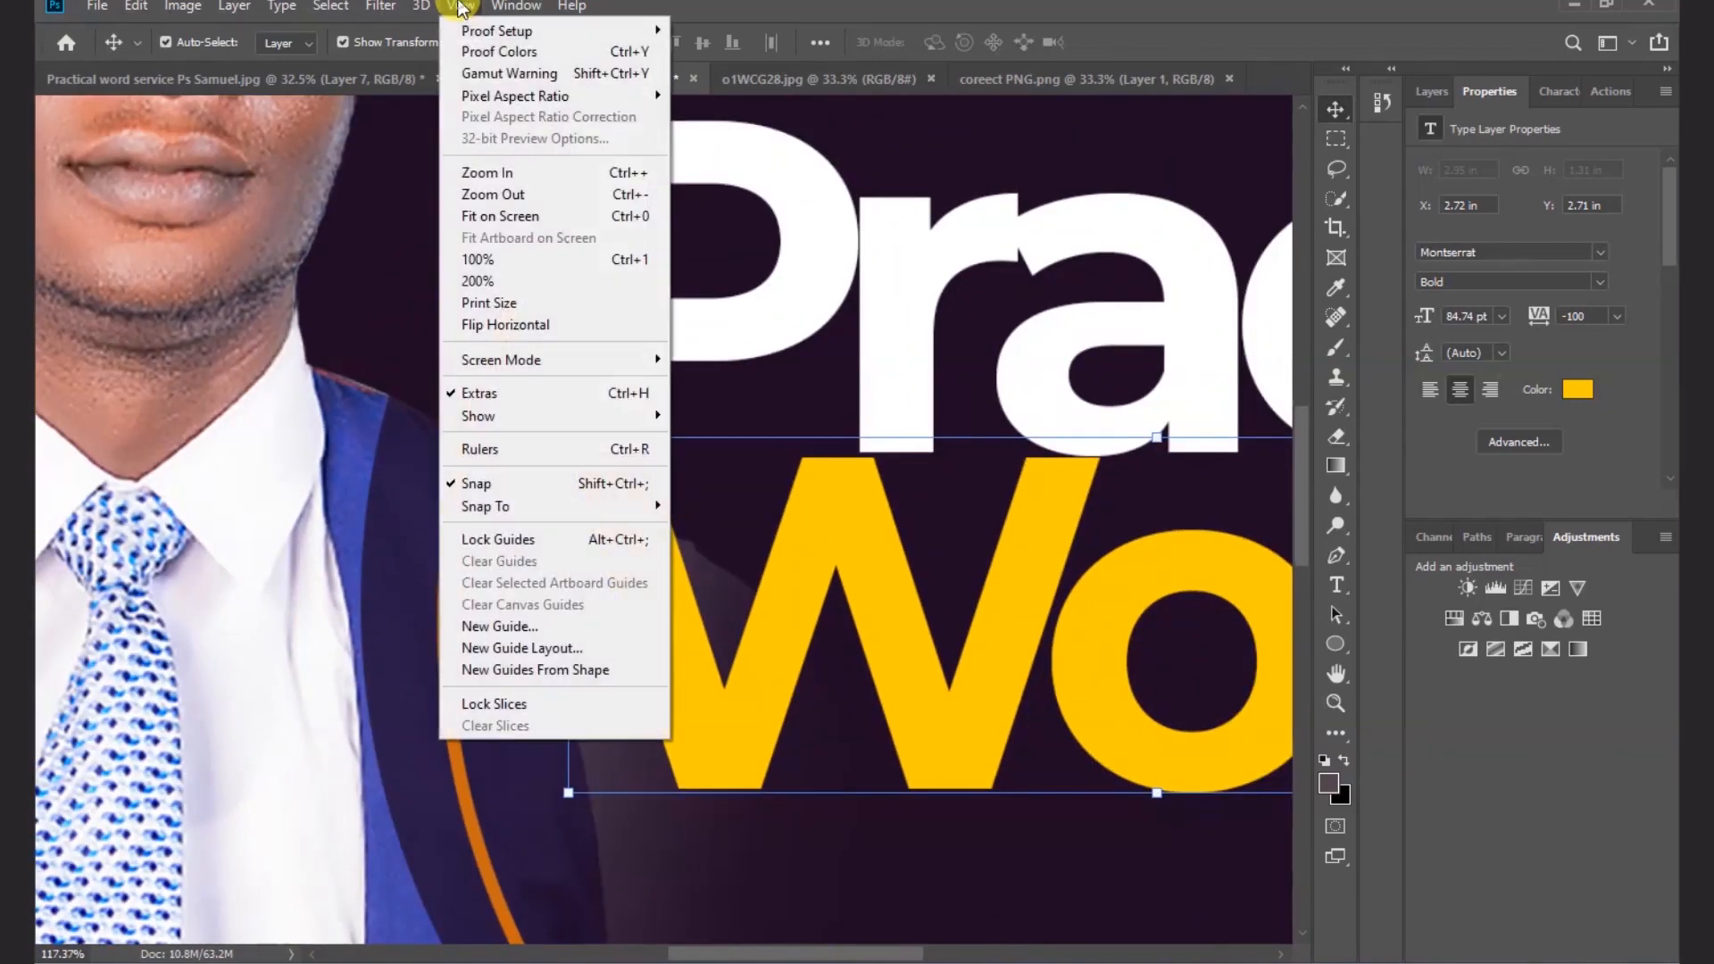
click(529, 213)
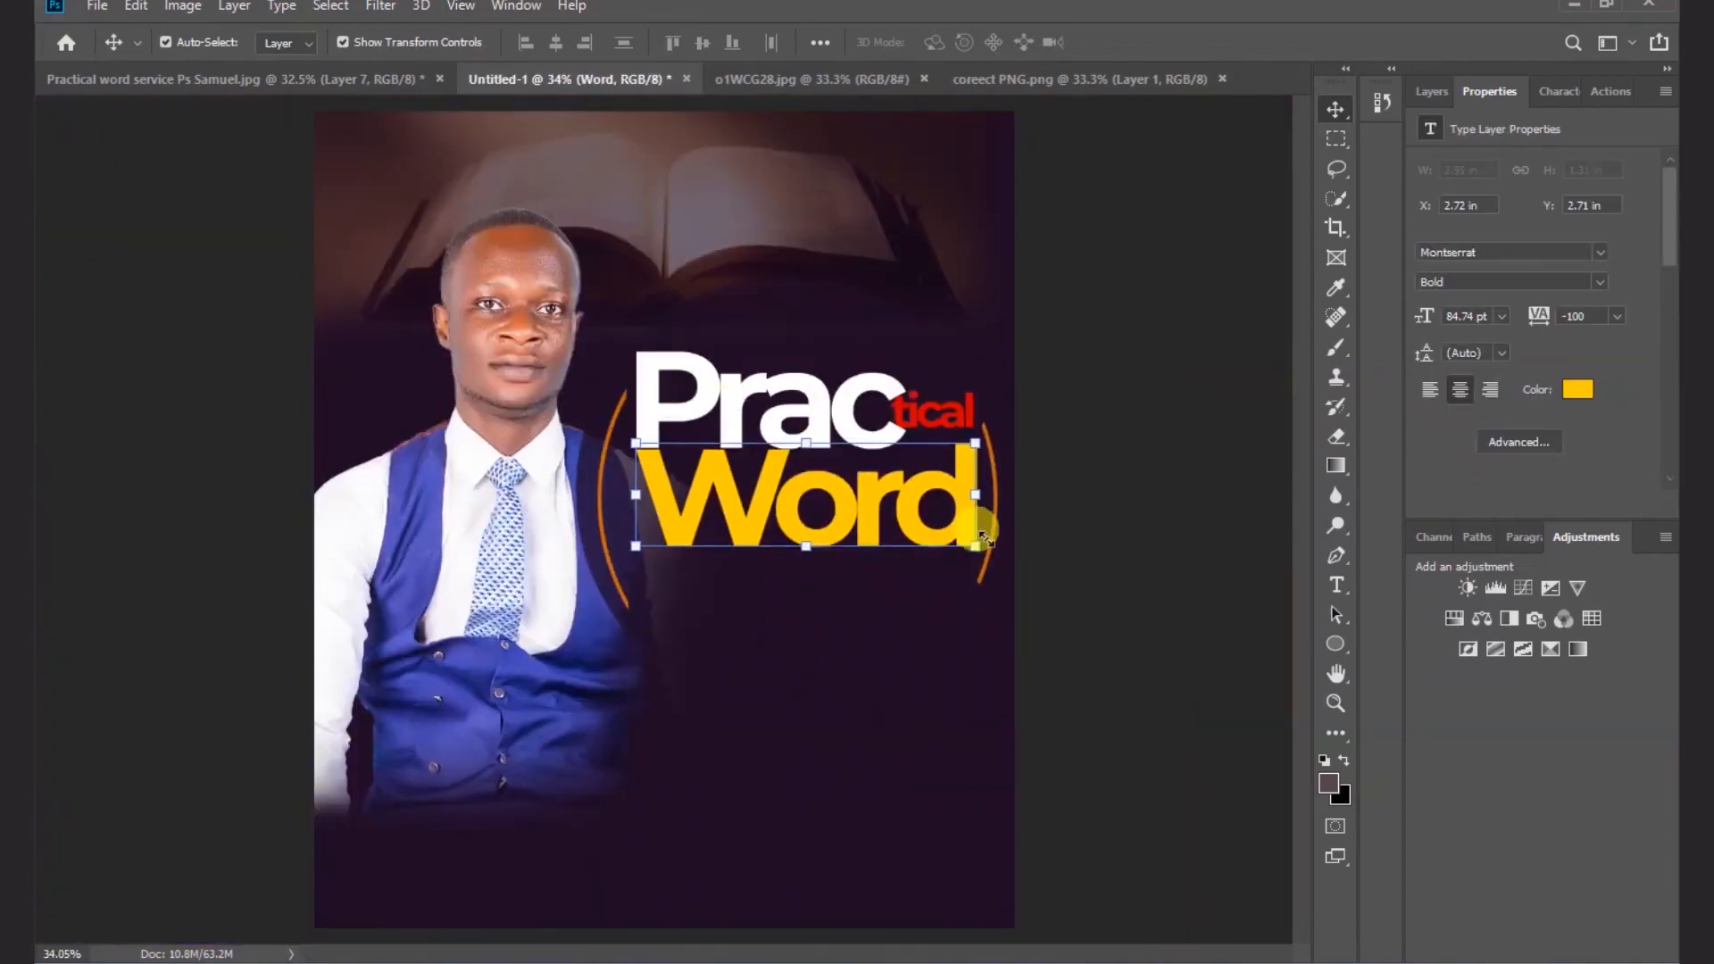
drag(981, 536, 943, 568)
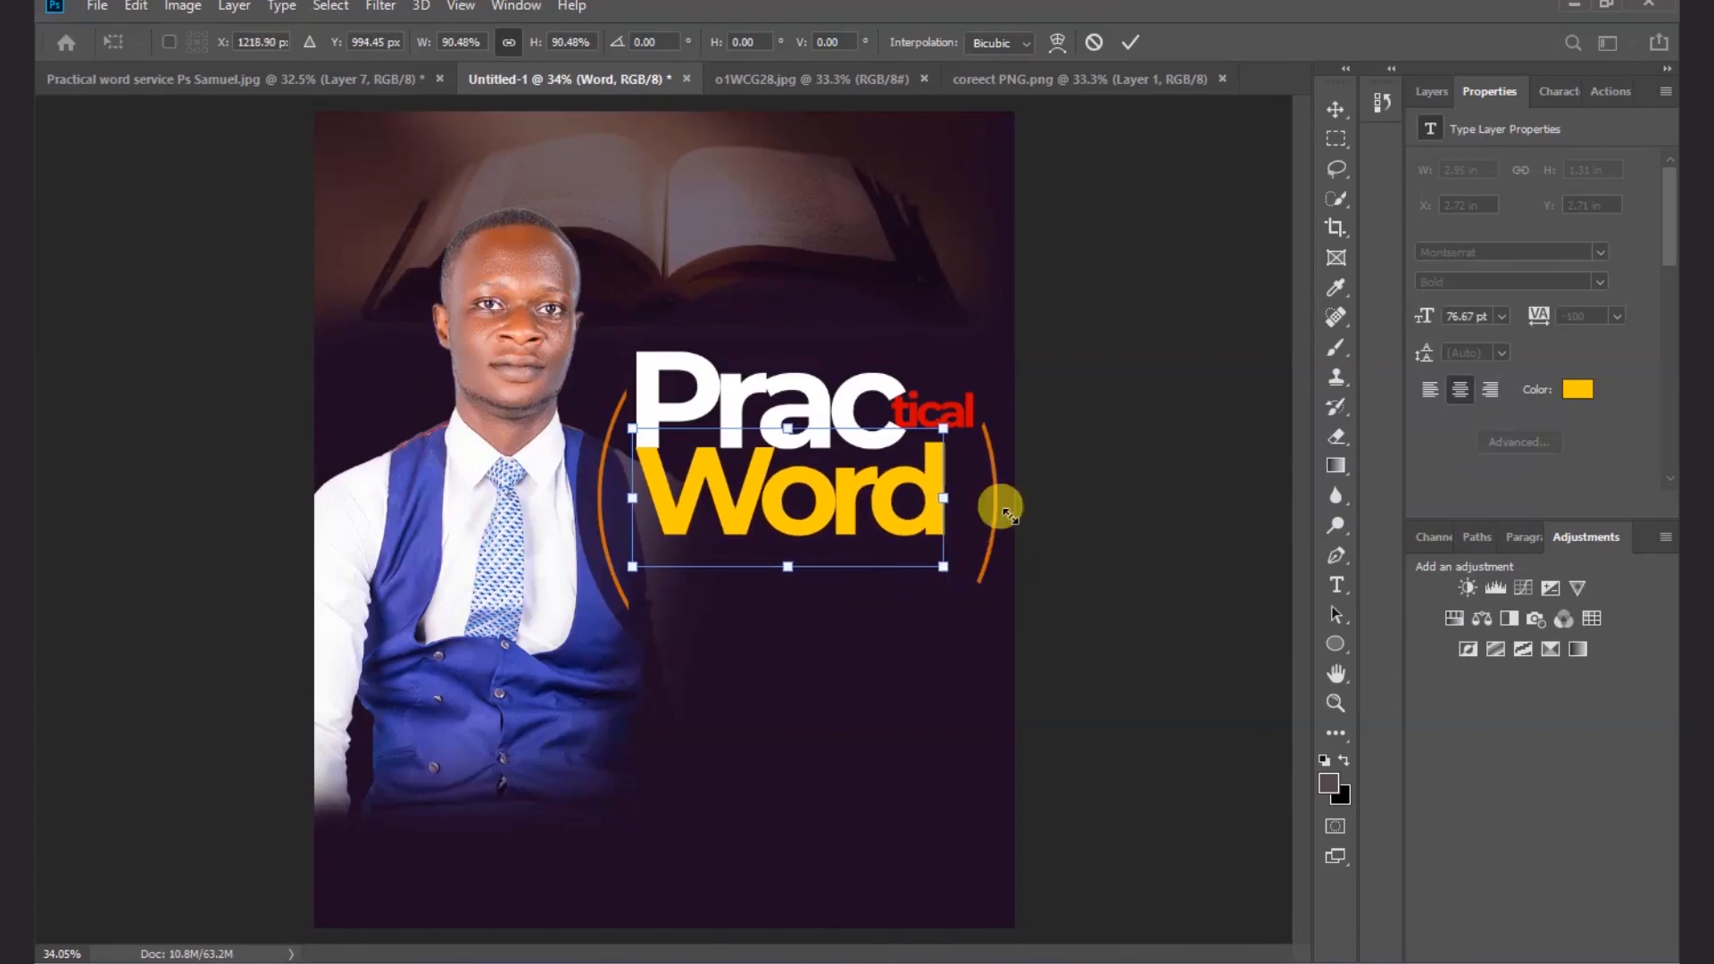
click(1126, 50)
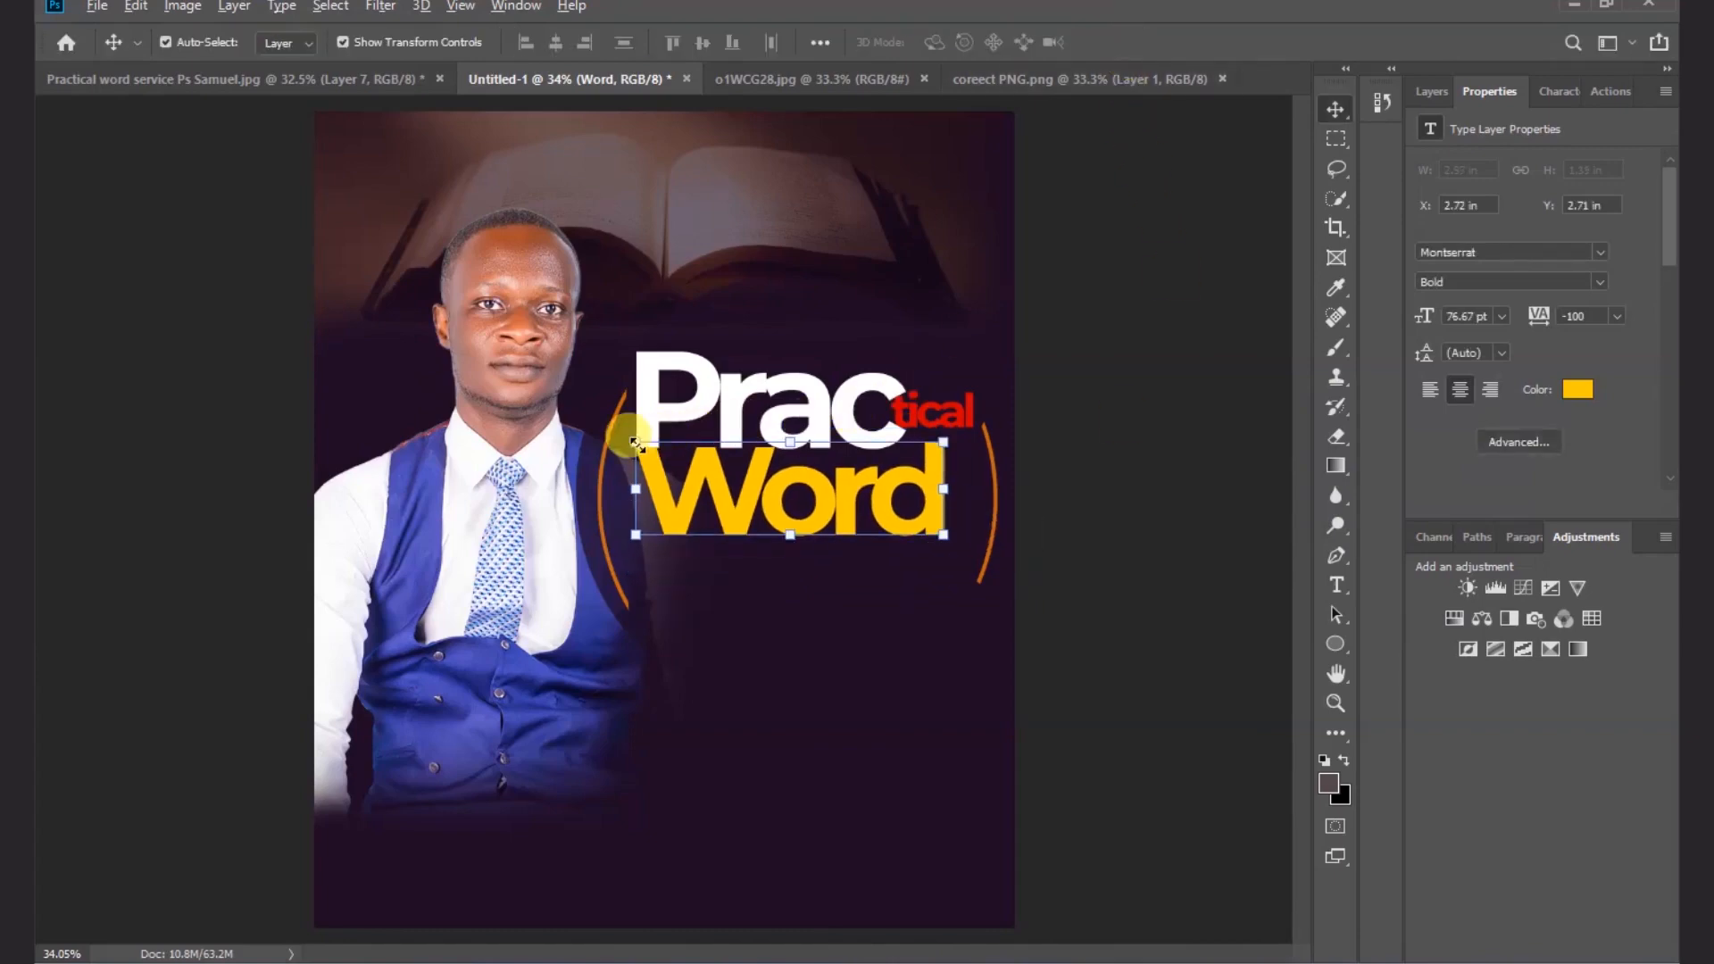
- Nudge the "Word" text down to Y 2.73 in to leave a thin gap below "Prac", and deselect it
scroll(661, 424, up, 5)
scroll(674, 450, up, 2)
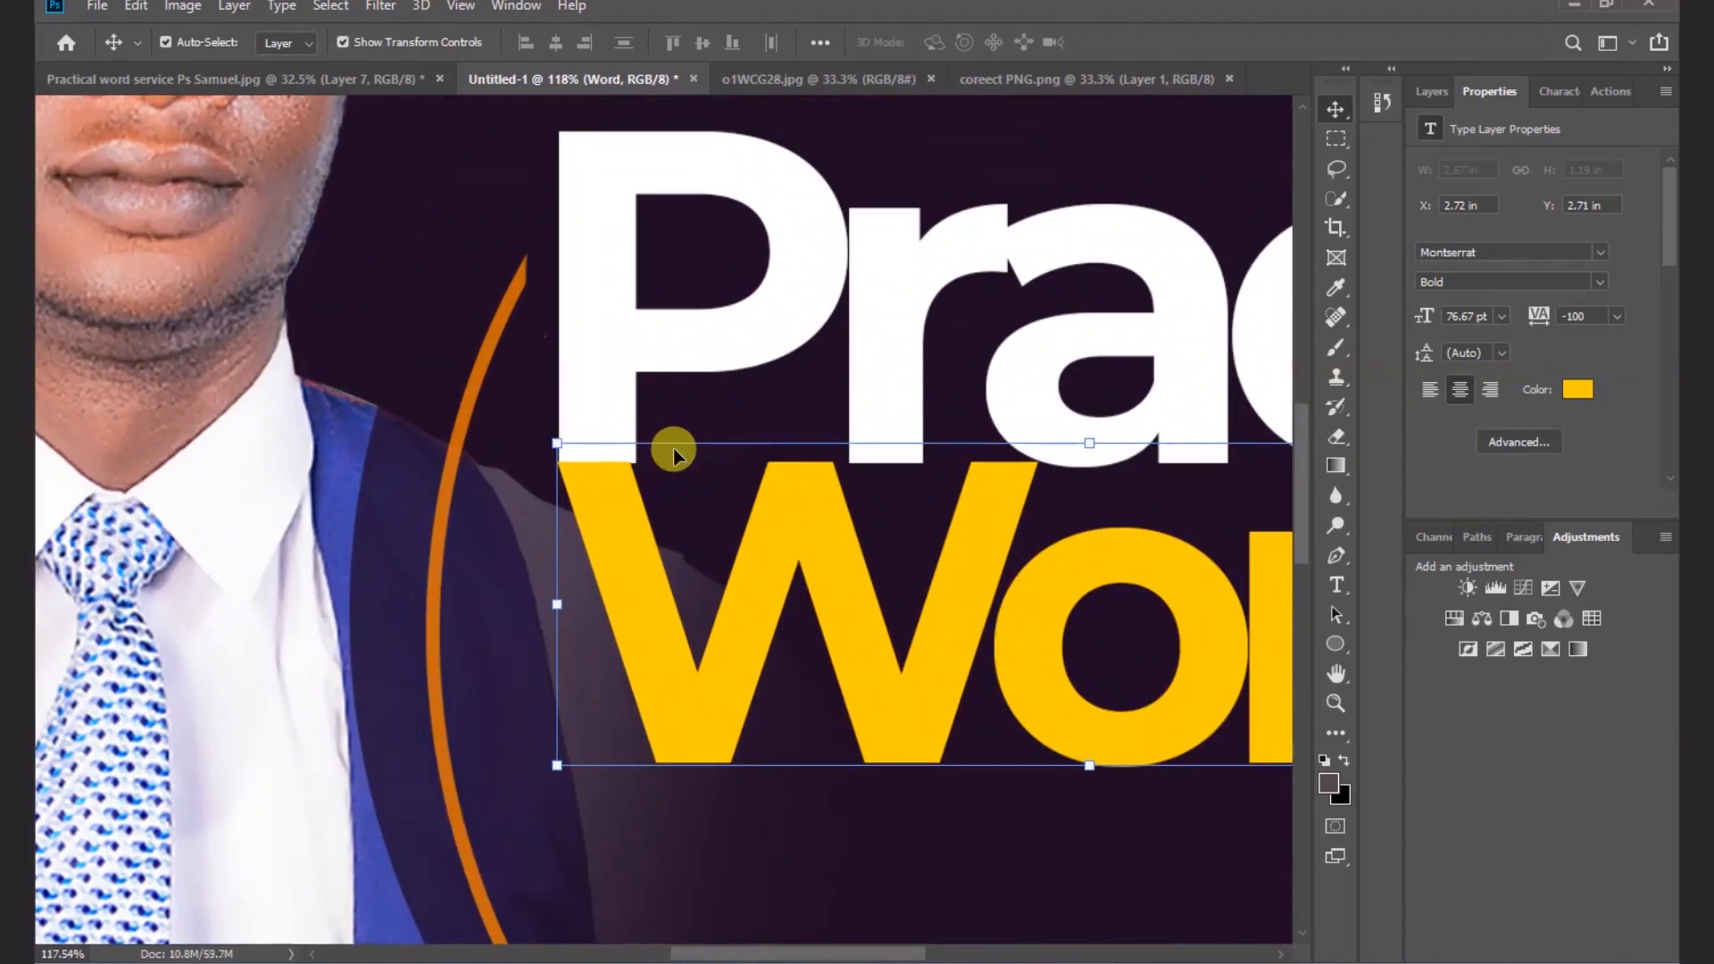
key(Down)
key(Down)
key(Down)
key(Down)
key(Down)
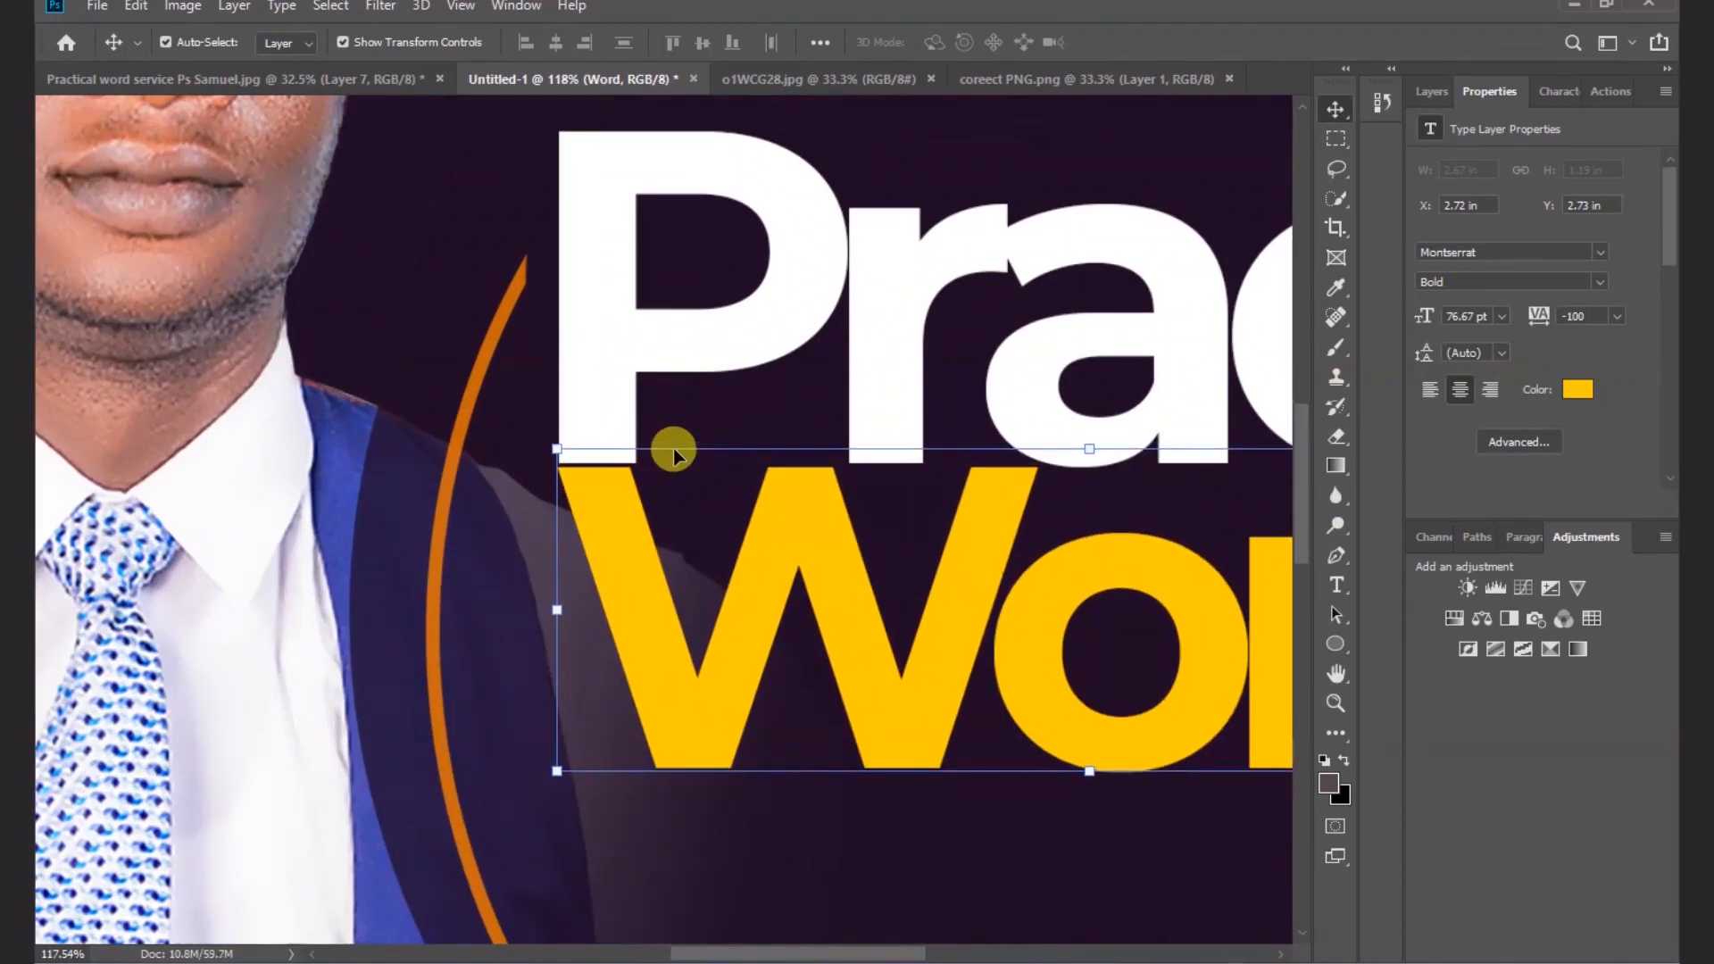
key(Right)
key(Down)
key(Down)
key(Down)
key(Left)
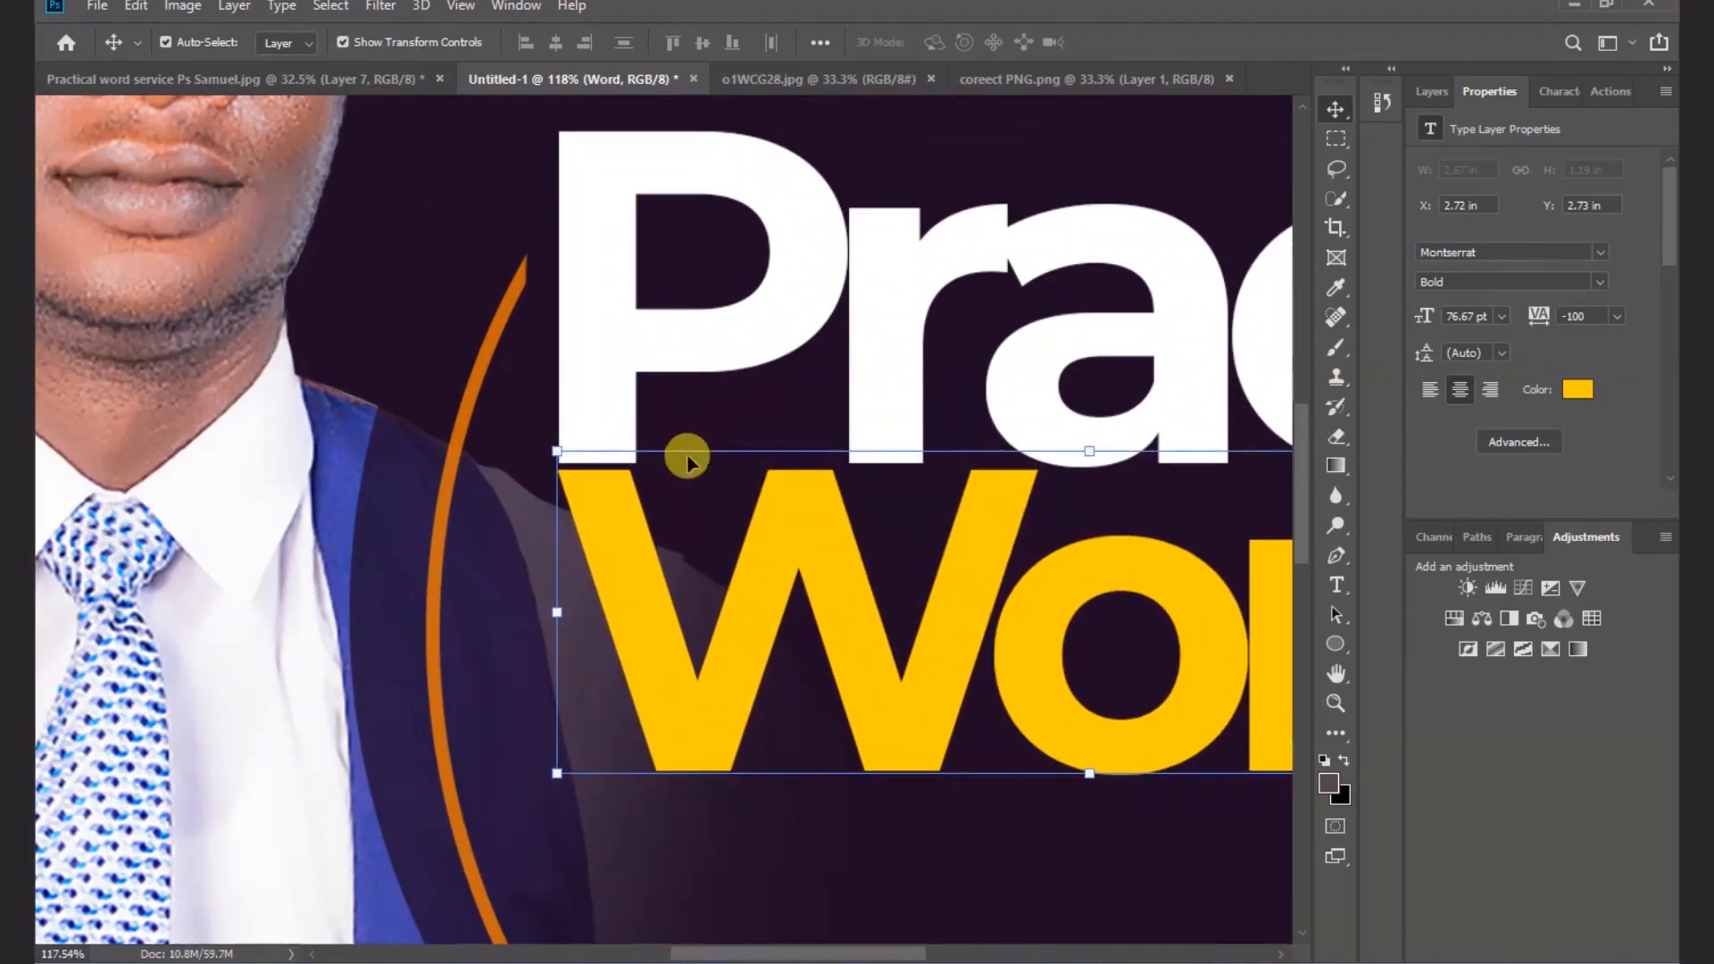
scroll(704, 495, down, 3)
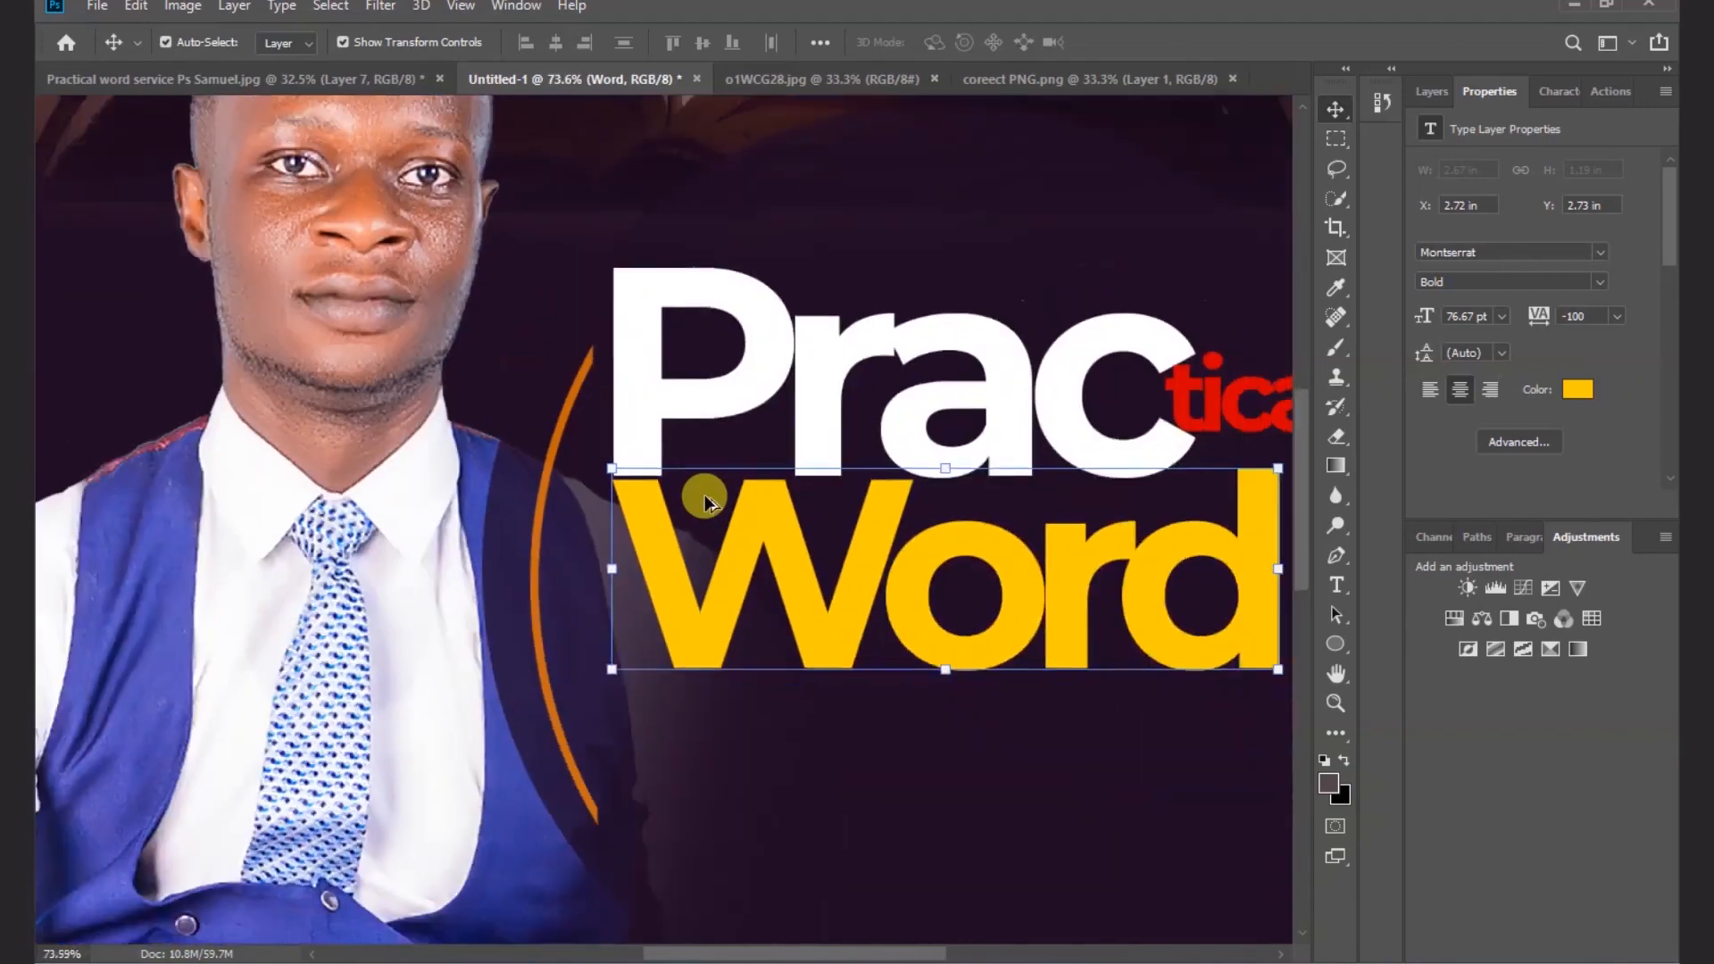
scroll(704, 494, down, 2)
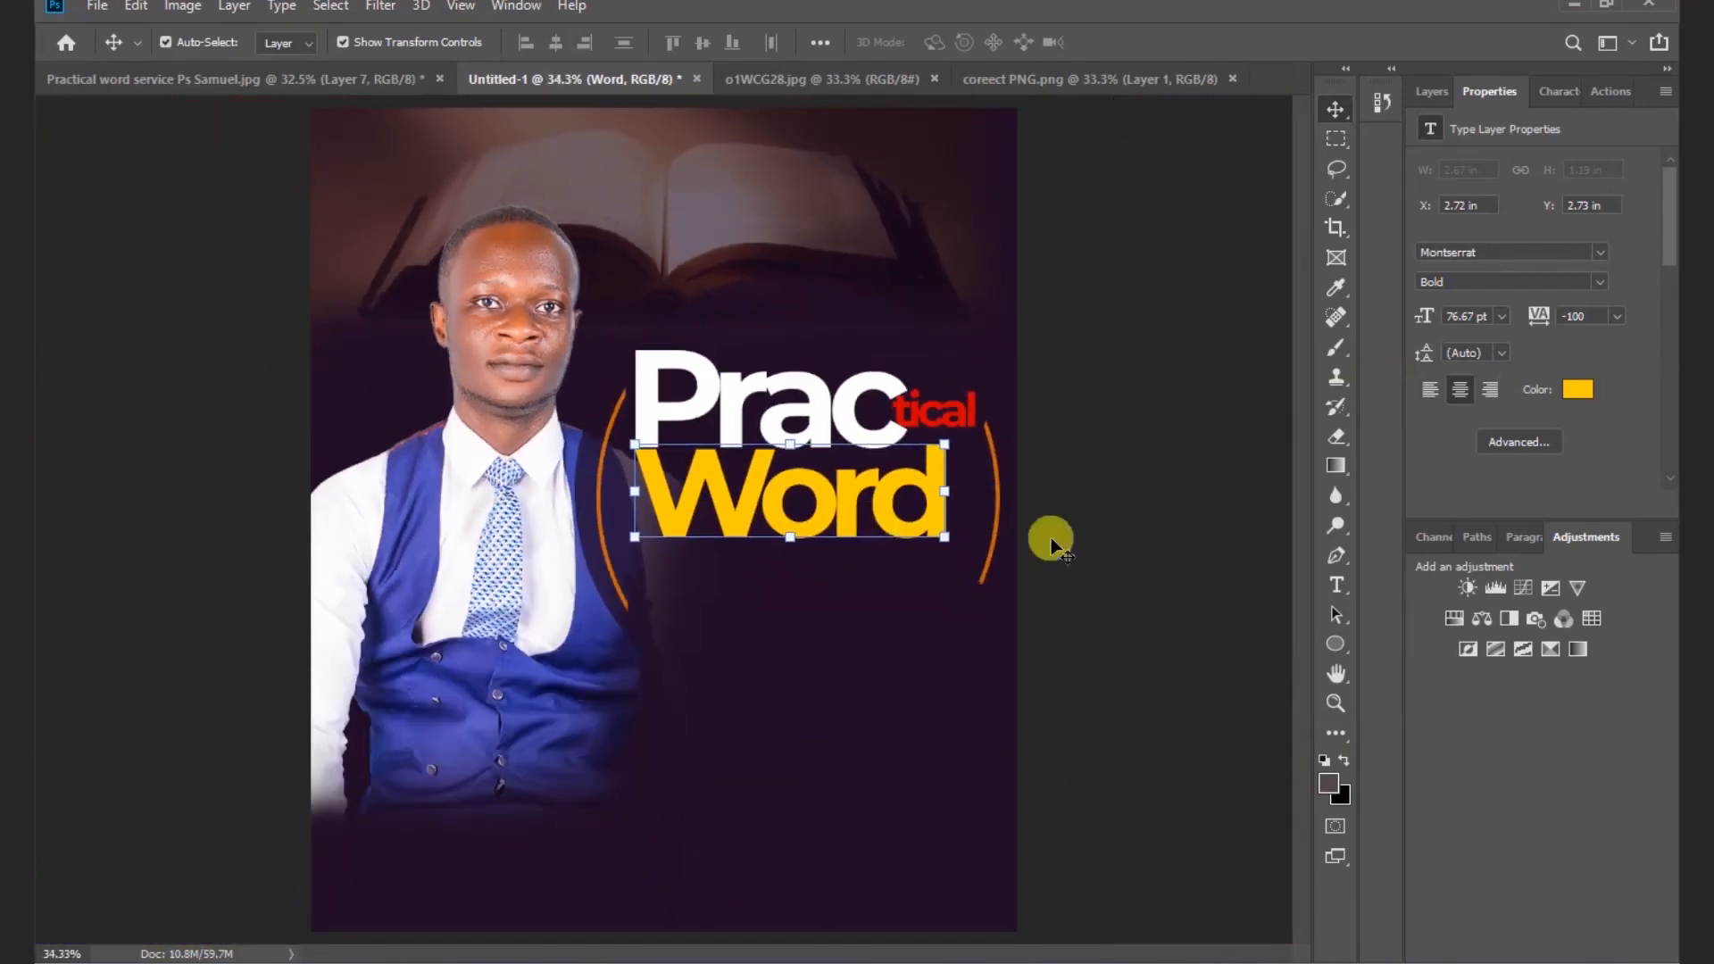
click(1139, 482)
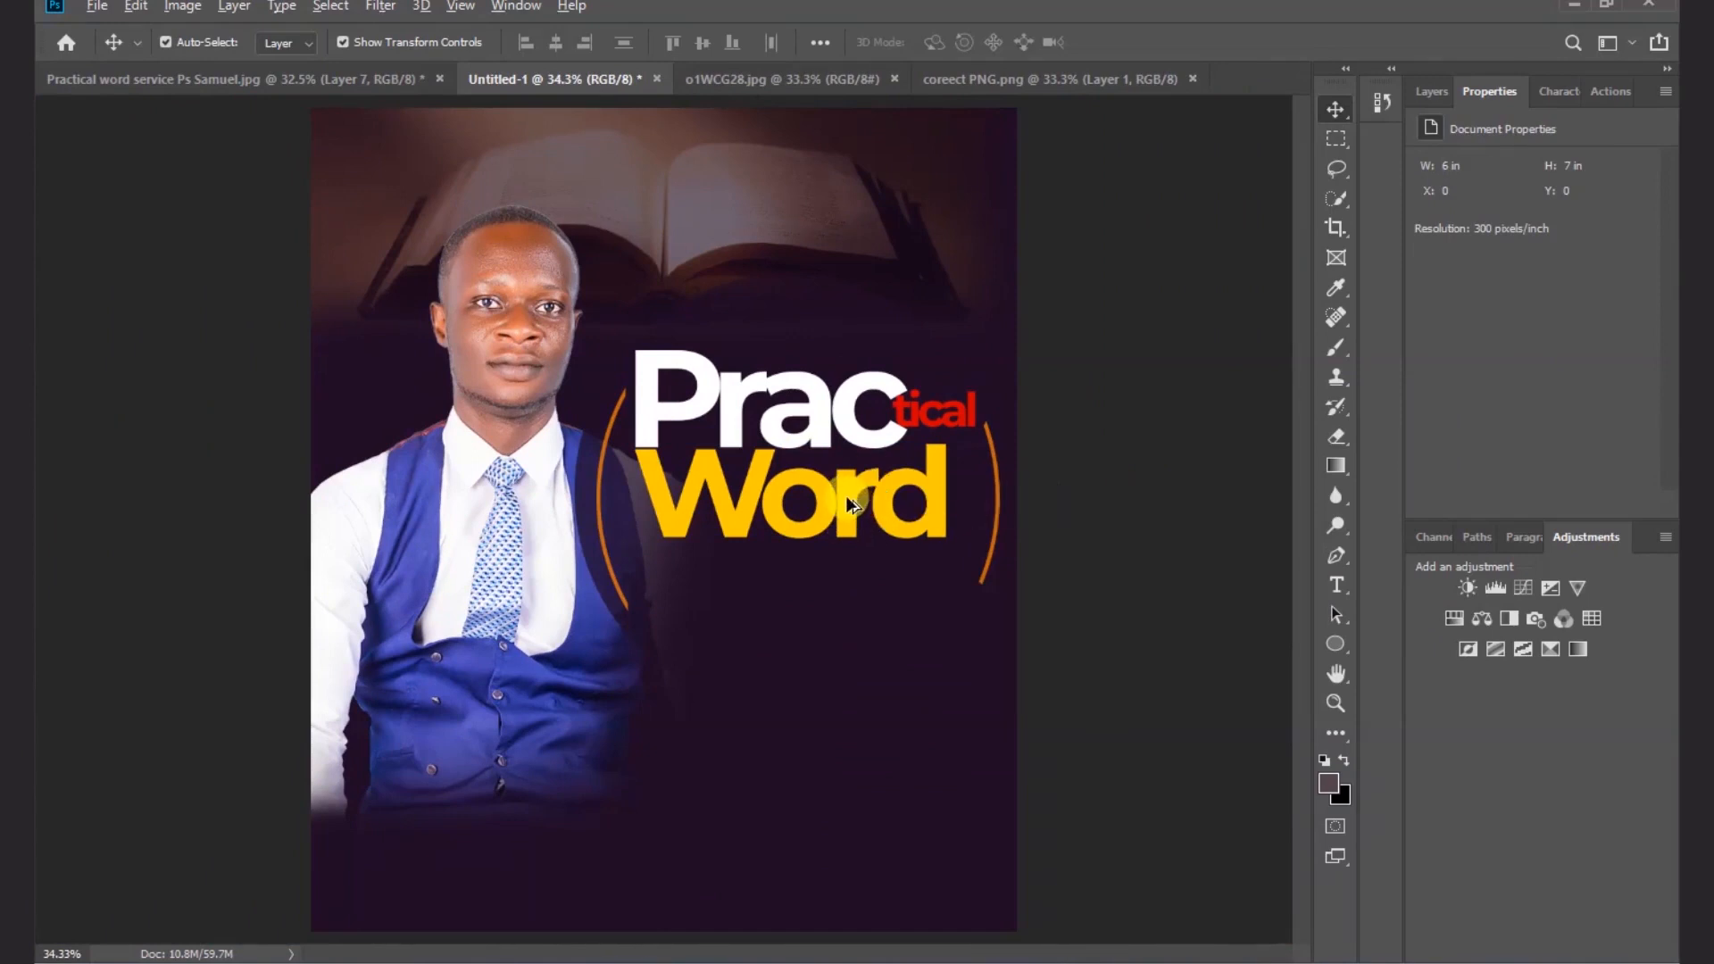
- Duplicate the "Word" text directly below itself and change the copy to "Service"
drag(849, 505, 842, 611)
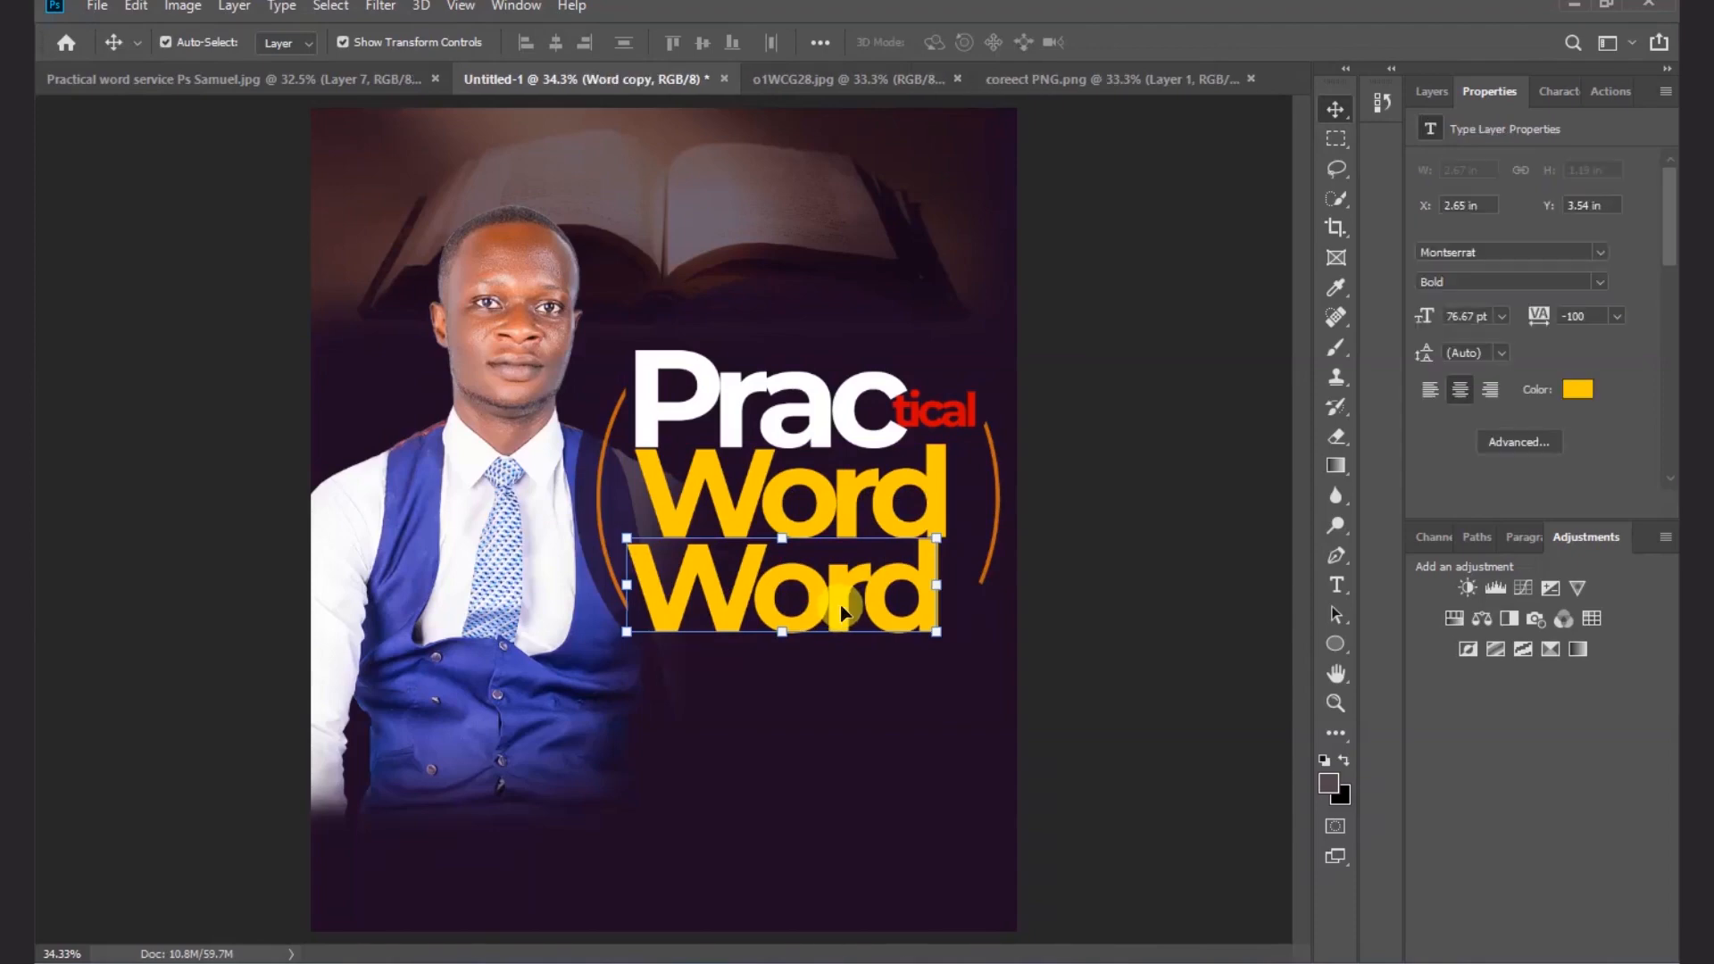
double_click(837, 602)
click(842, 602)
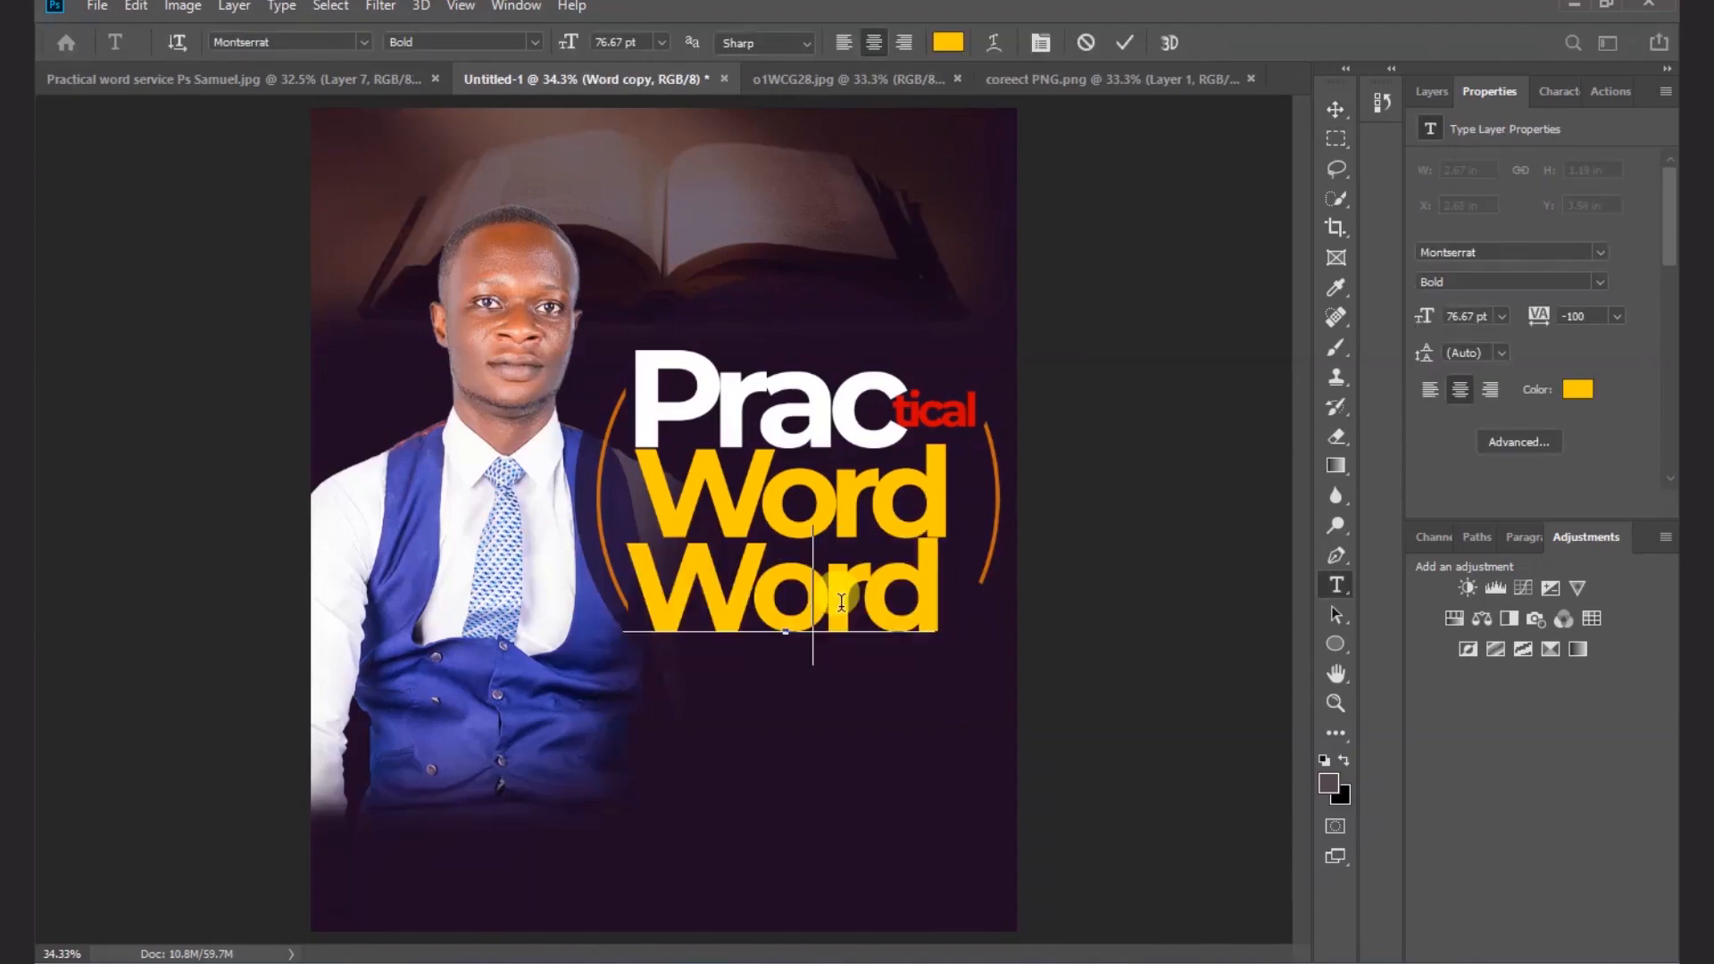
key(ctrl+a)
text(Service)
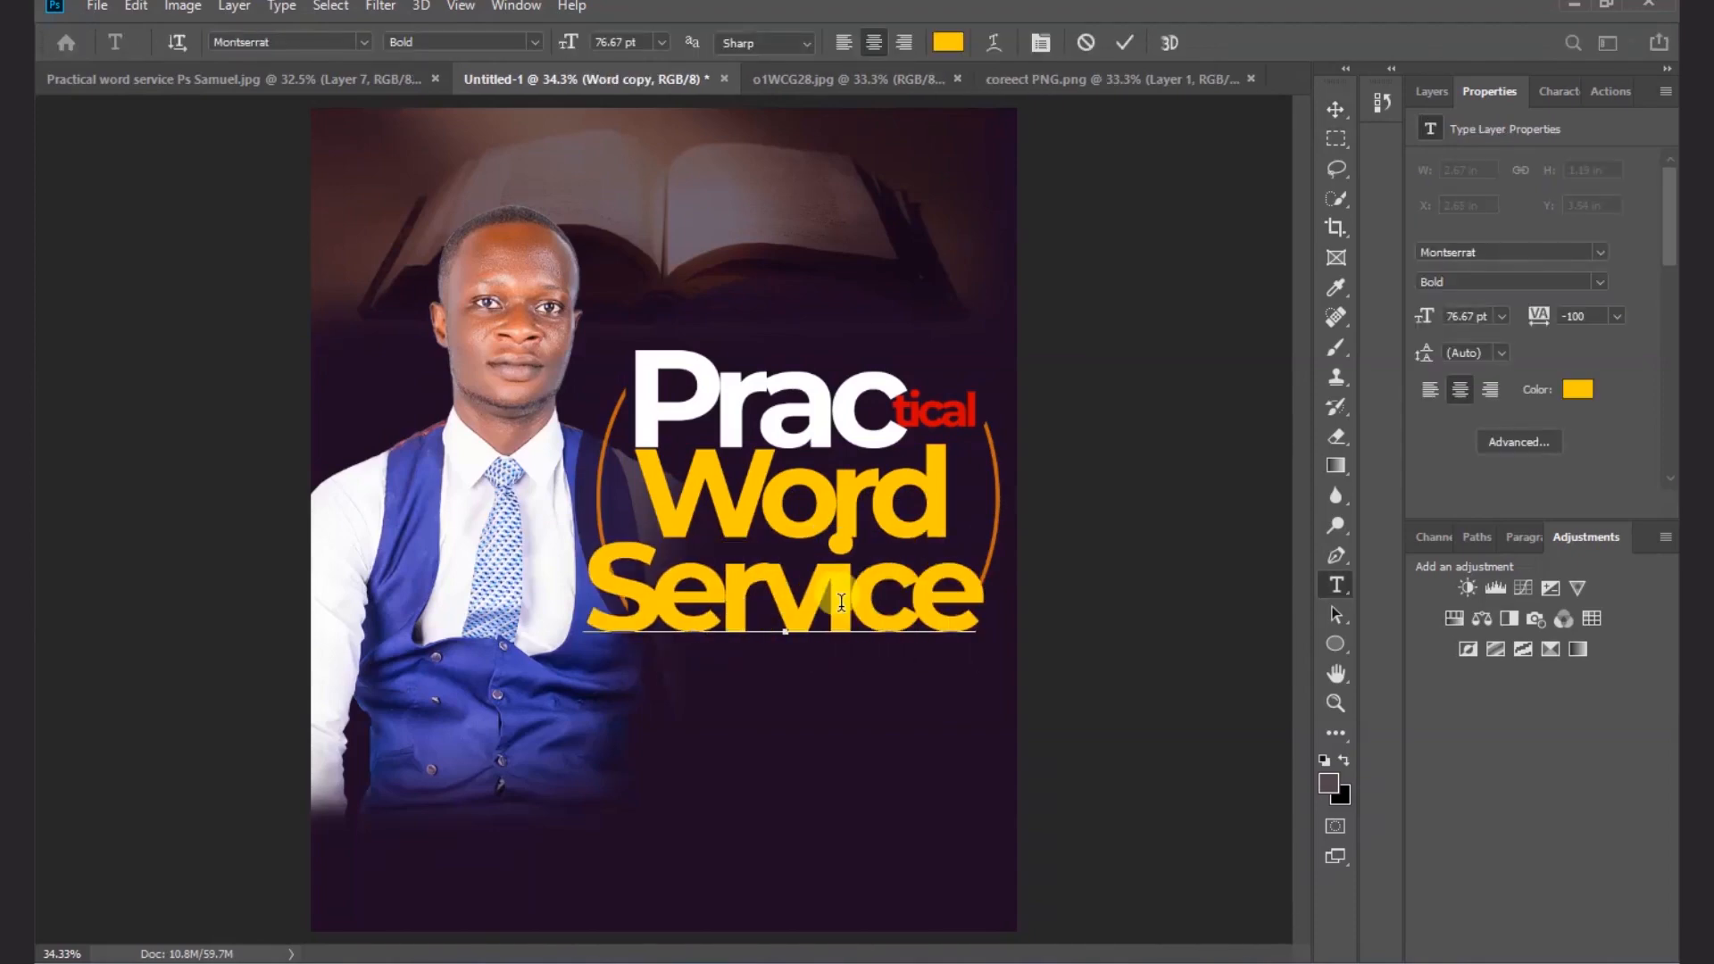
click(1121, 45)
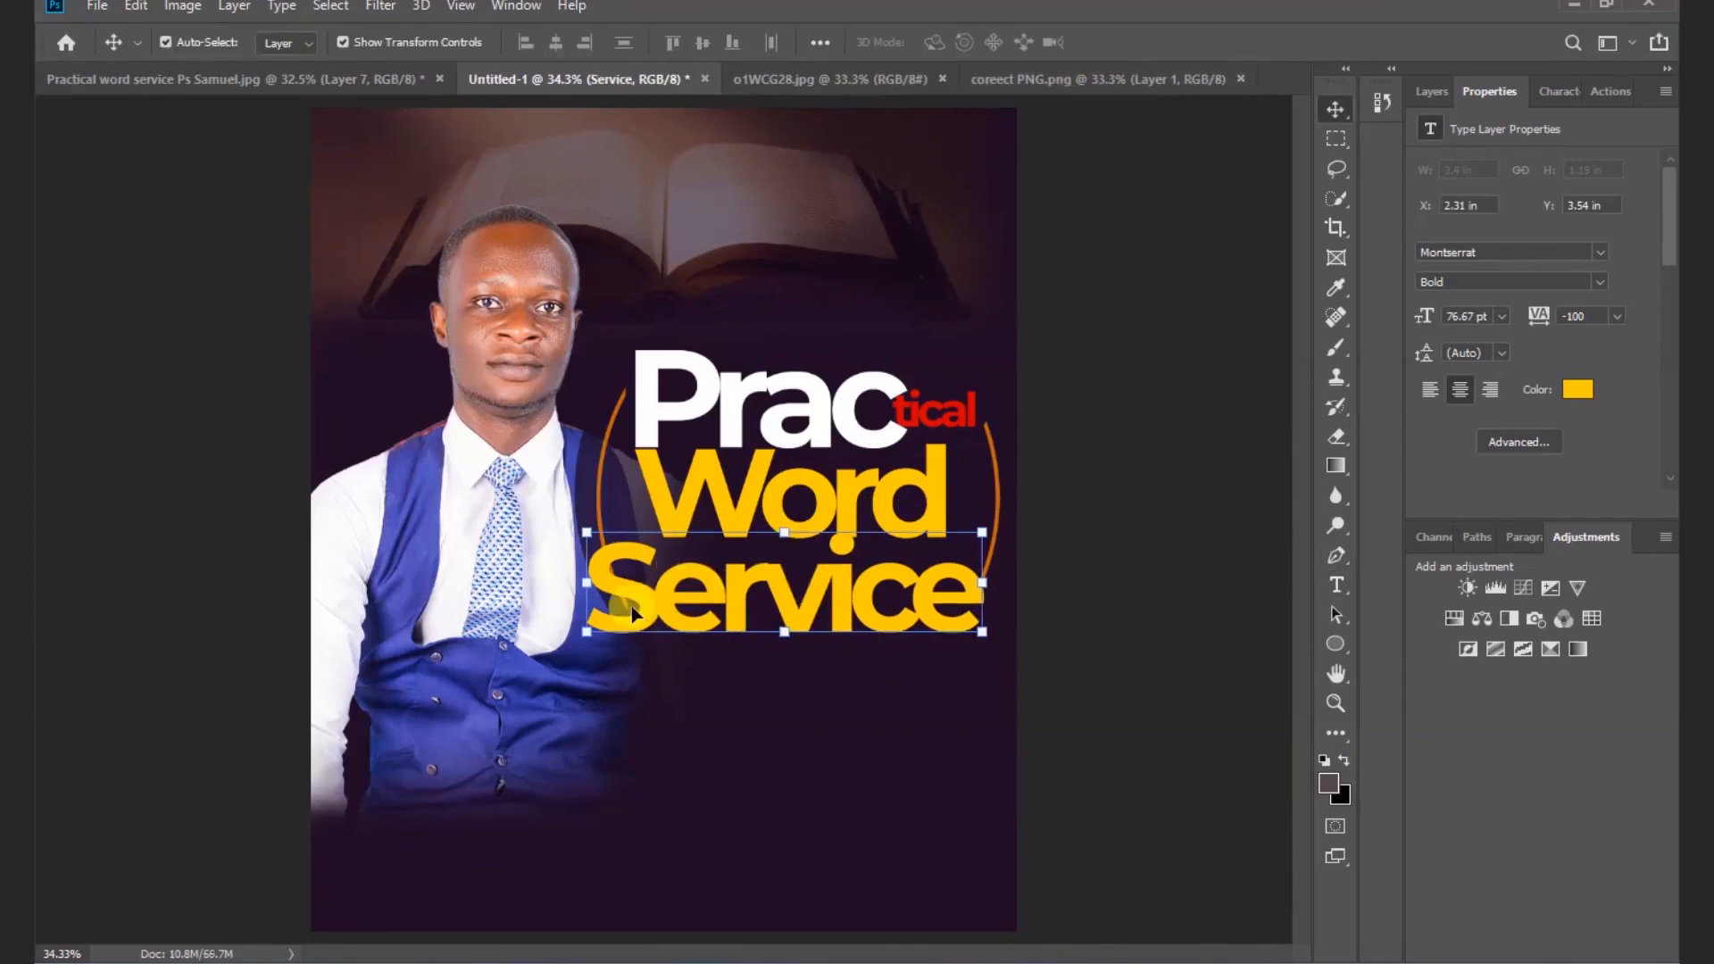
- Scale the "Service" text down to 75.60% to match the width of "Word", nudge it up to Y 3.58 in, and deselect it
key(ctrl+t)
drag(585, 594, 648, 595)
drag(982, 652, 947, 630)
key(Up)
key(Up)
key(Up)
key(Up)
key(Up)
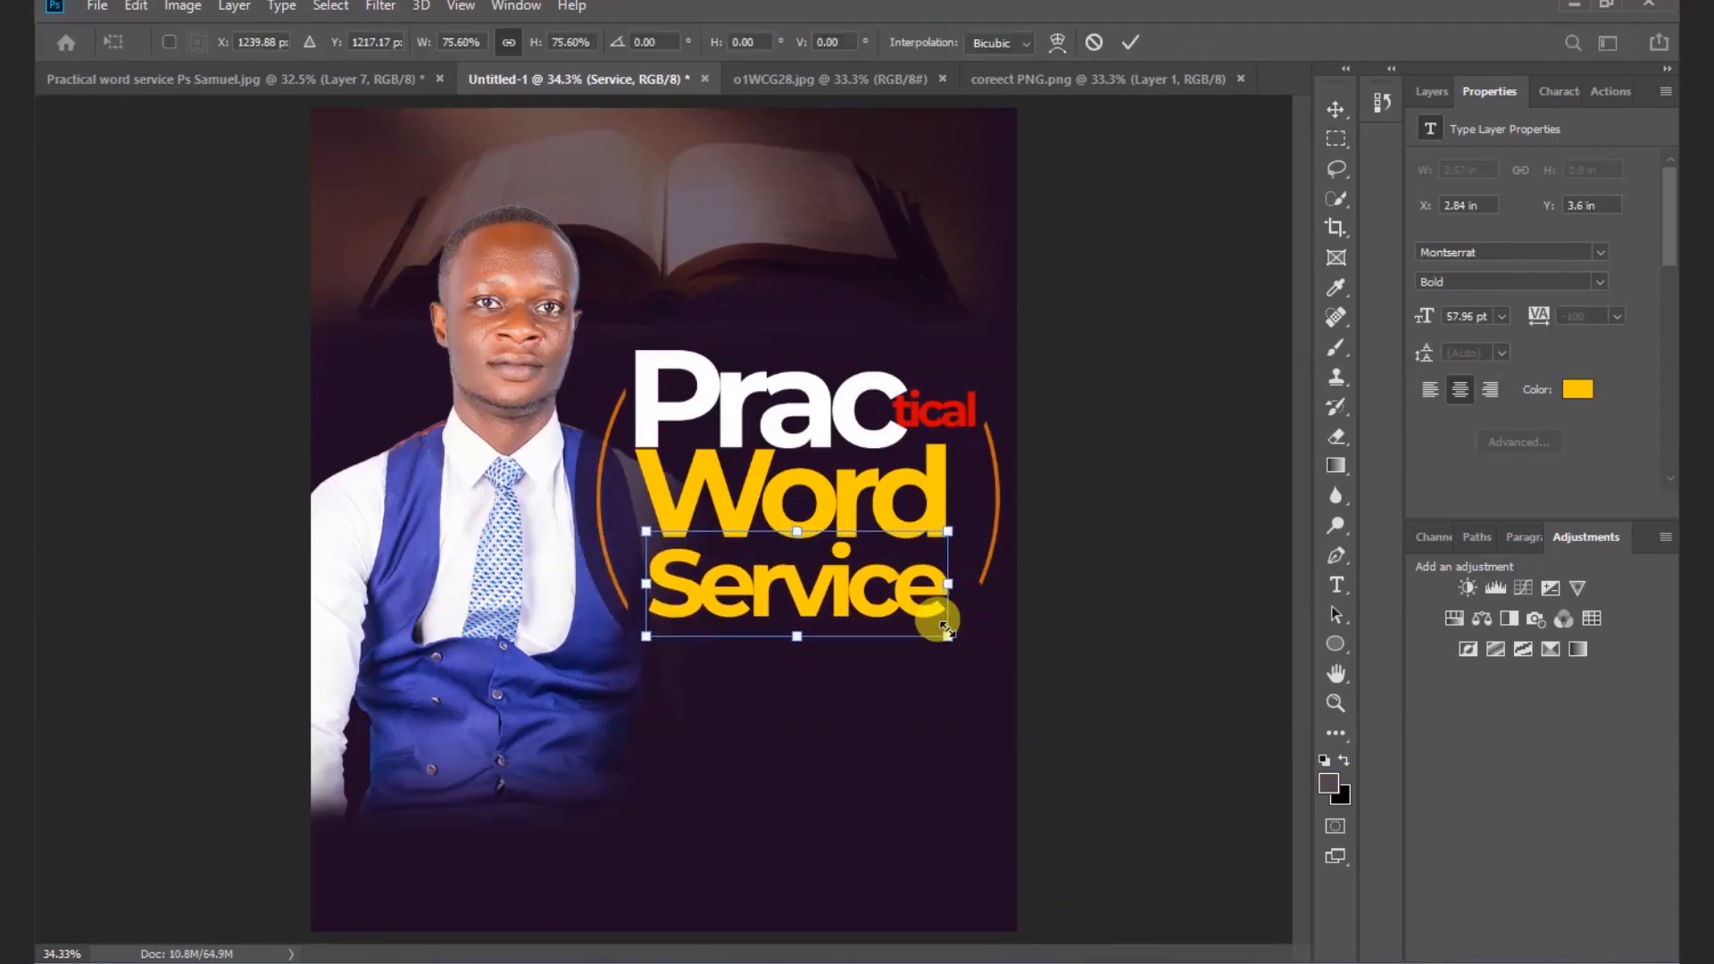
click(1130, 49)
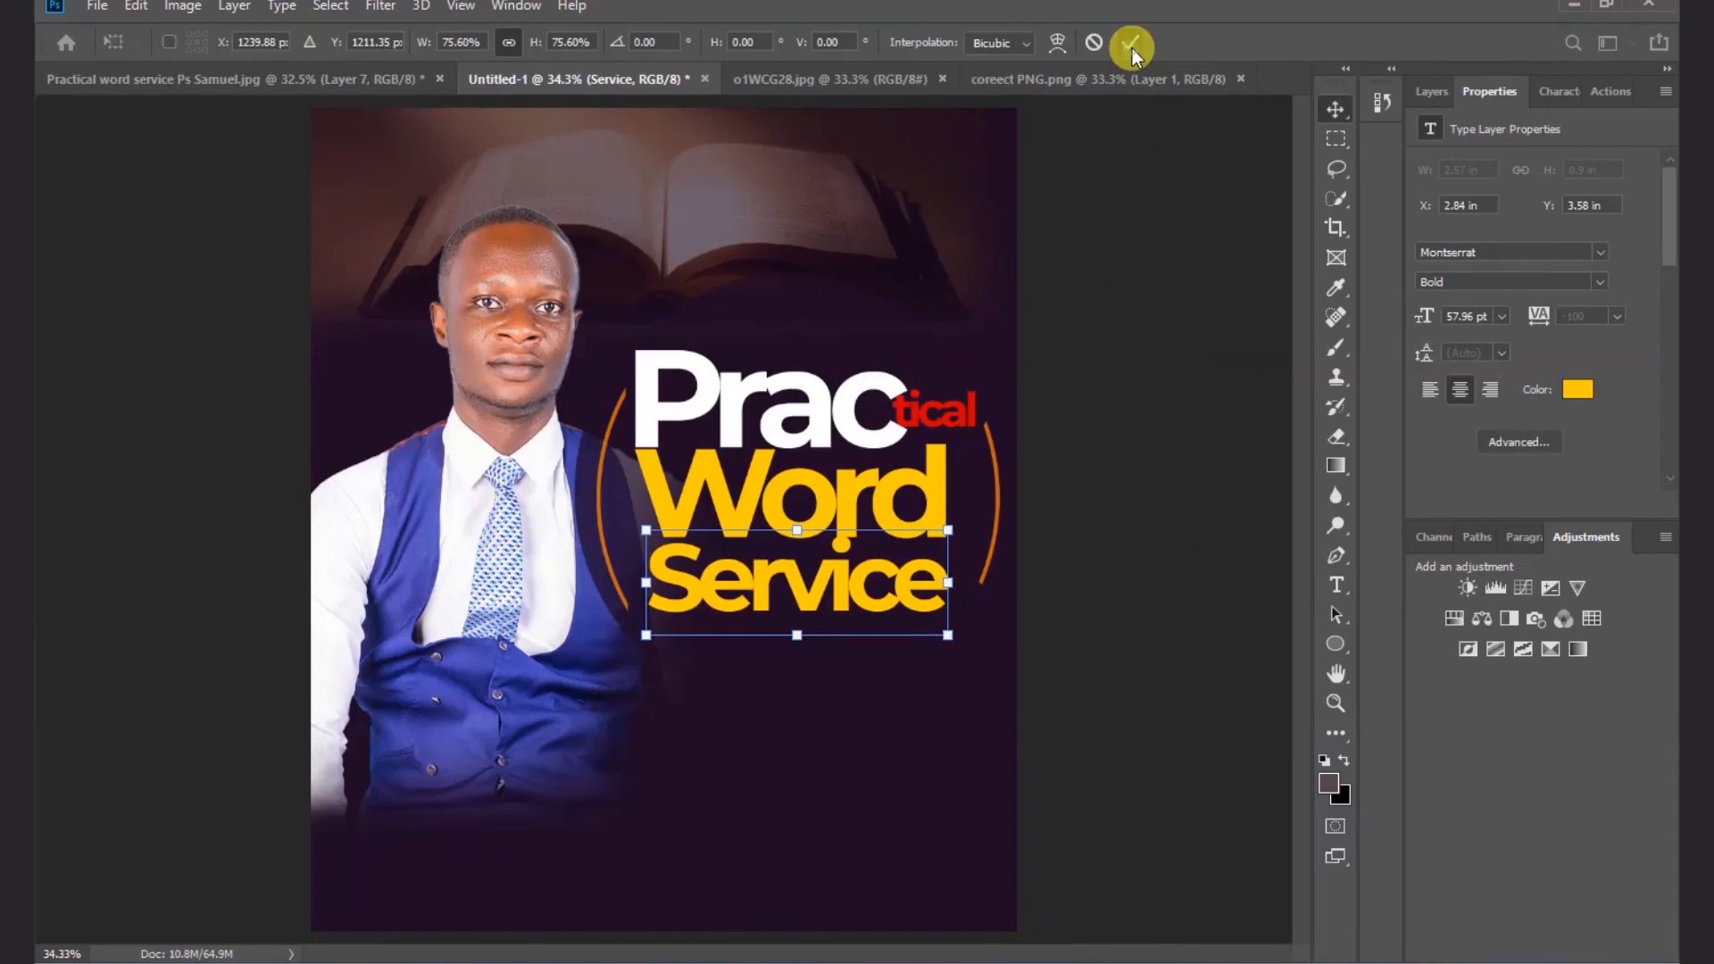
click(1062, 669)
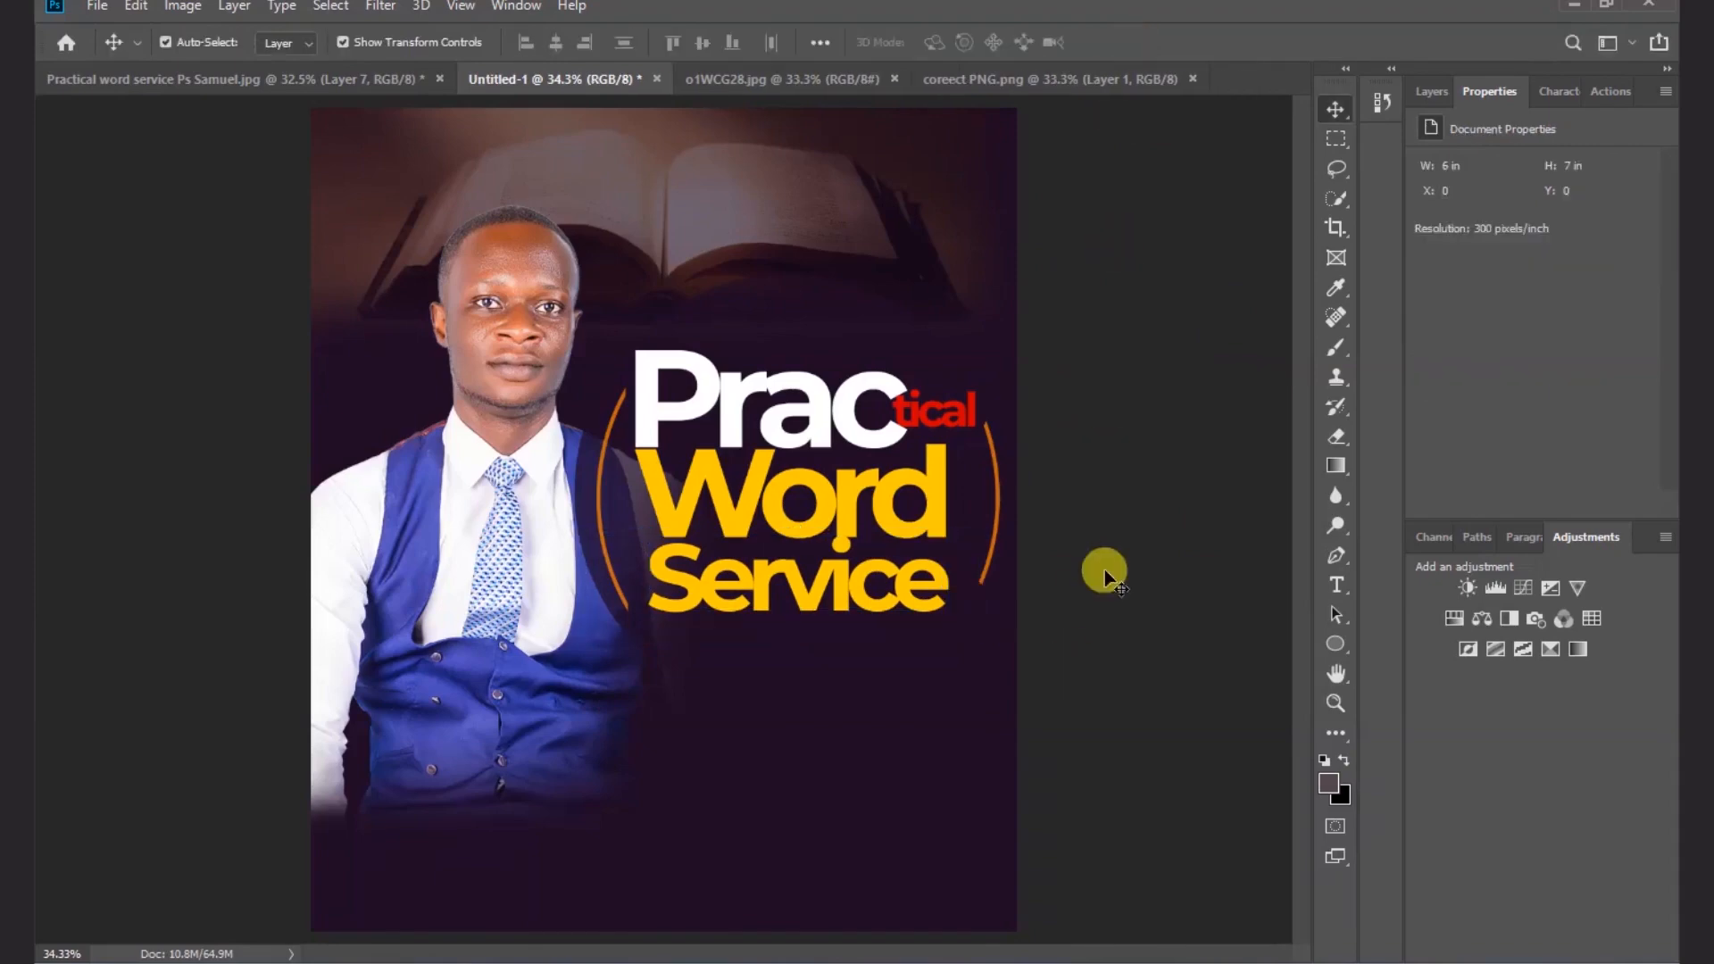
- Stretch the orange arc ellipse to 101.95% of its width, extending it slightly toward the canvas's right edge, and deselect it
click(1000, 498)
drag(1000, 499, 1009, 497)
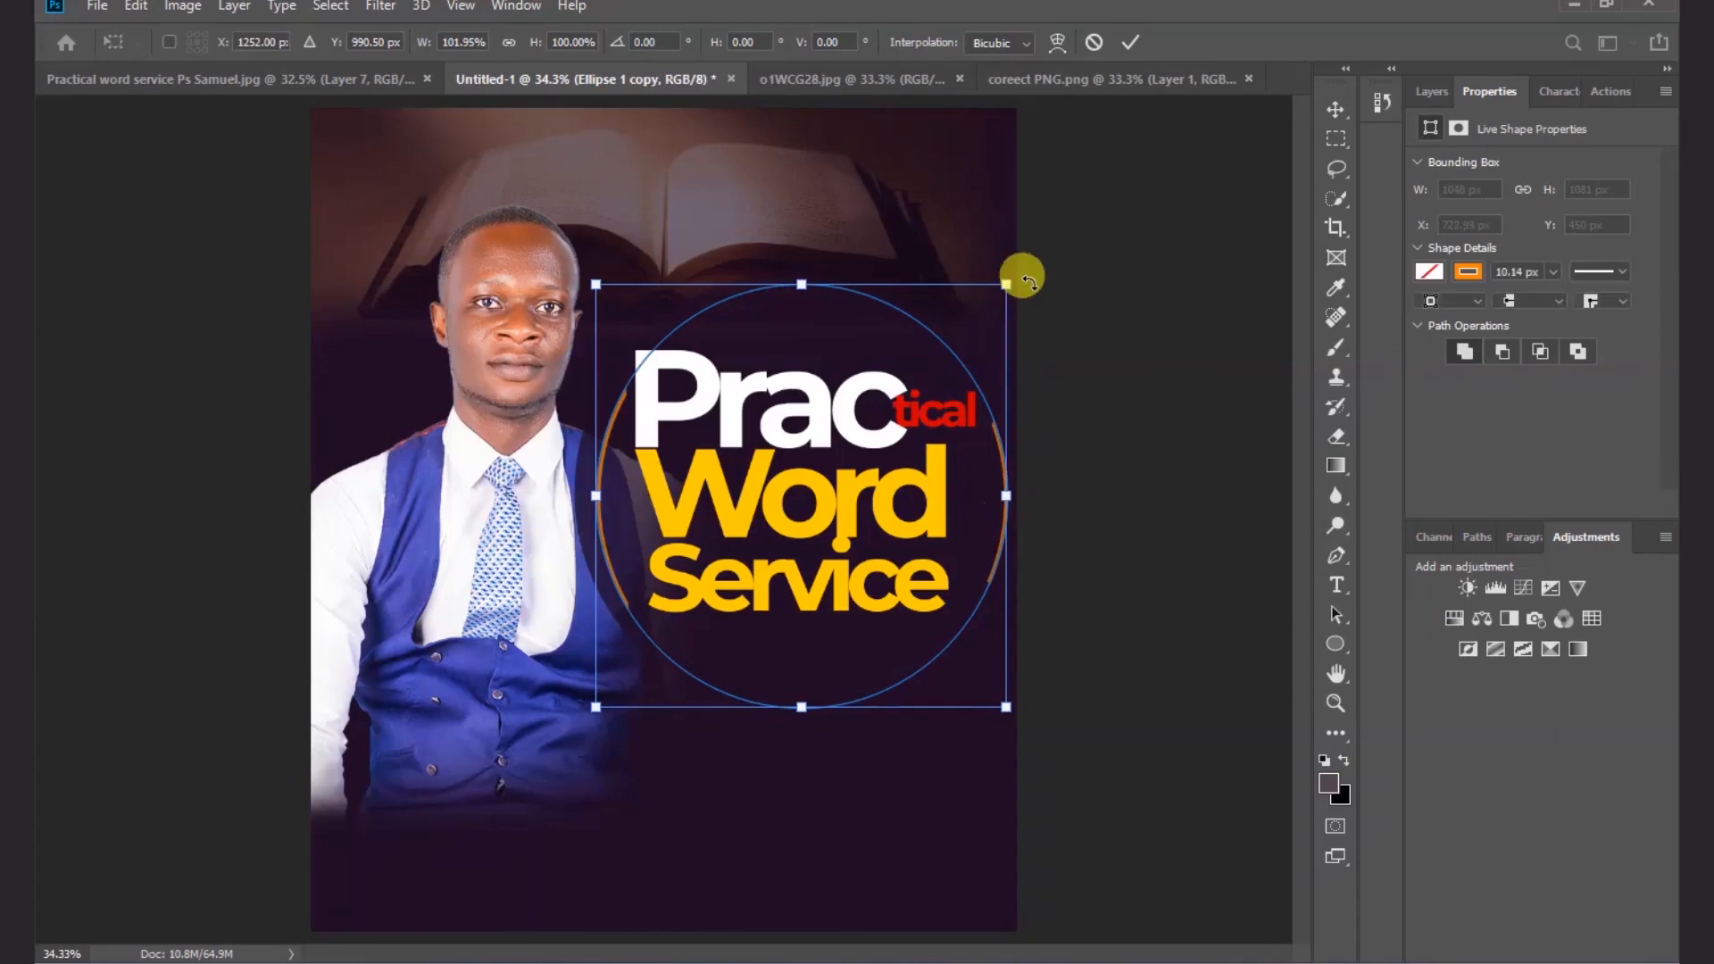
click(1127, 48)
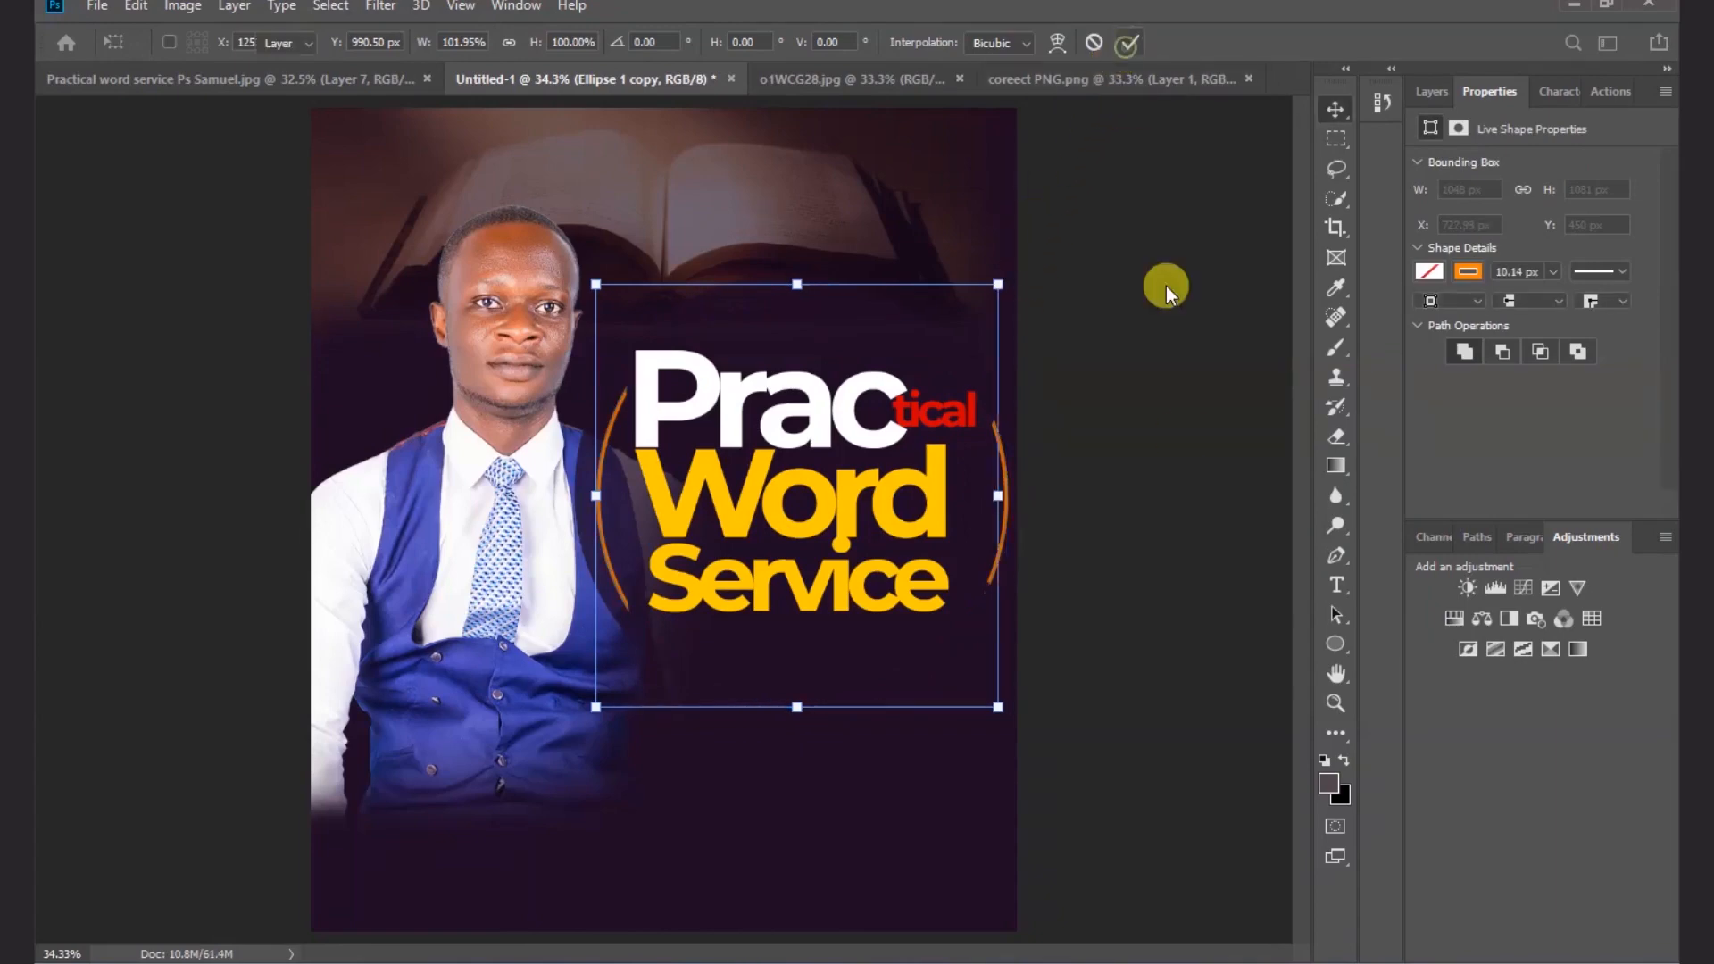
click(1134, 579)
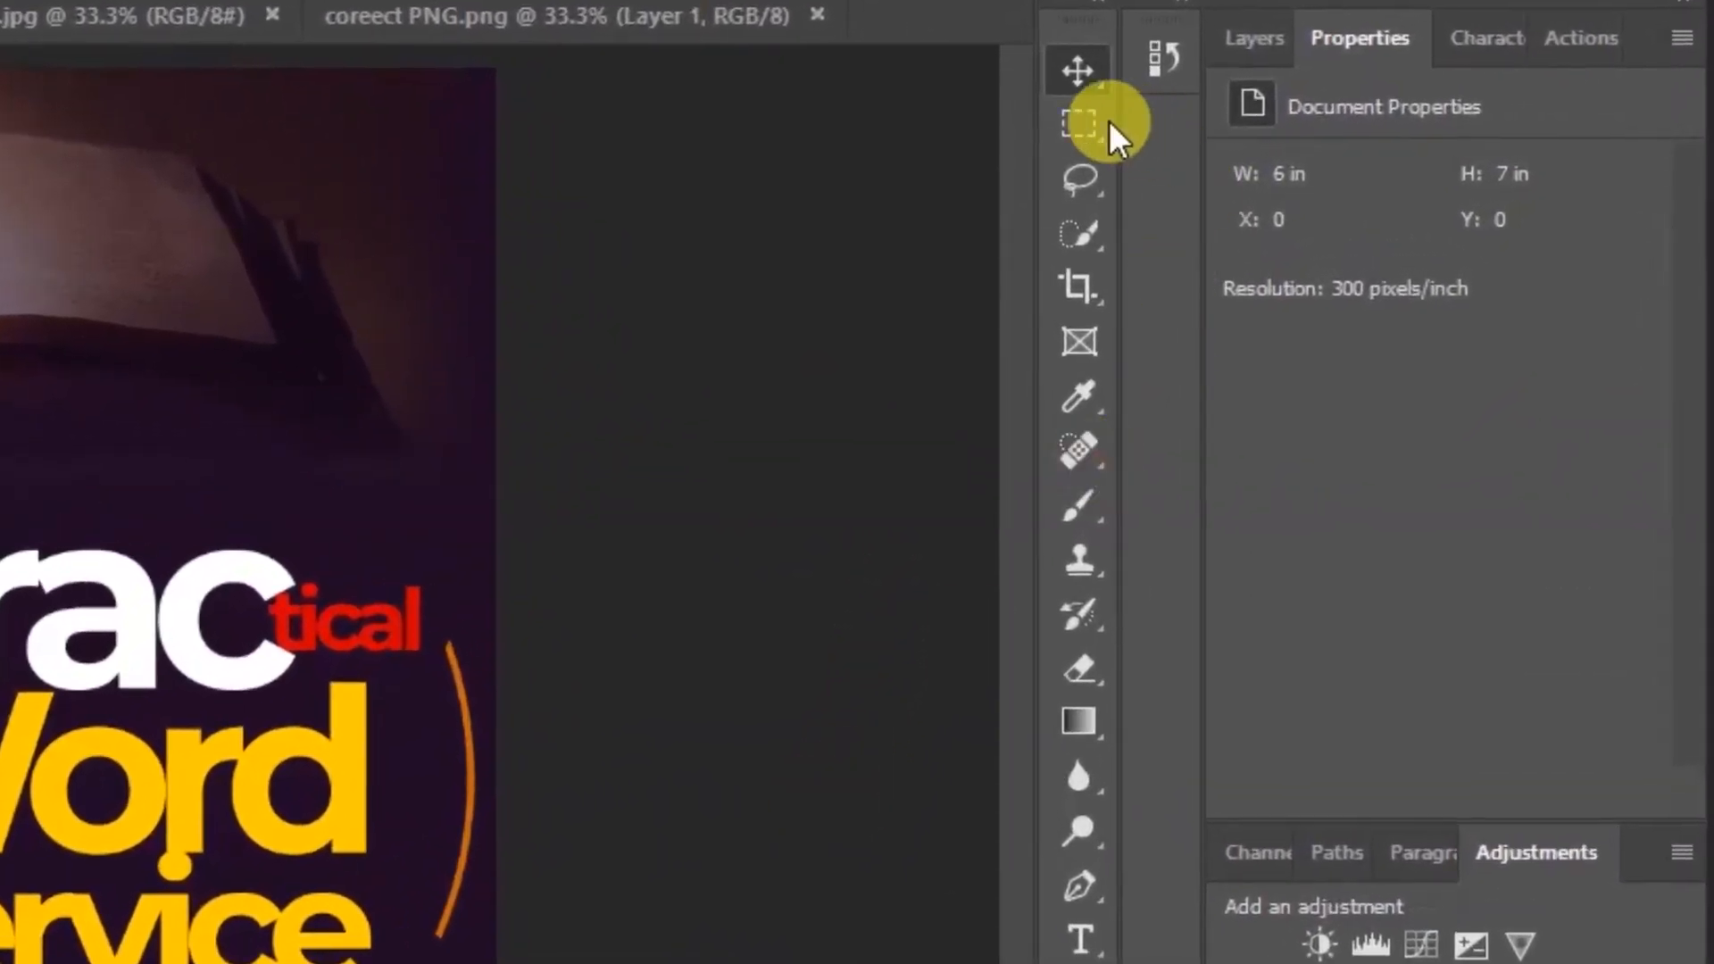
- Crop away the empty strip at the canvas's lower edge, leaving about 6 by 6.54 in, and clear the selection
click(1082, 120)
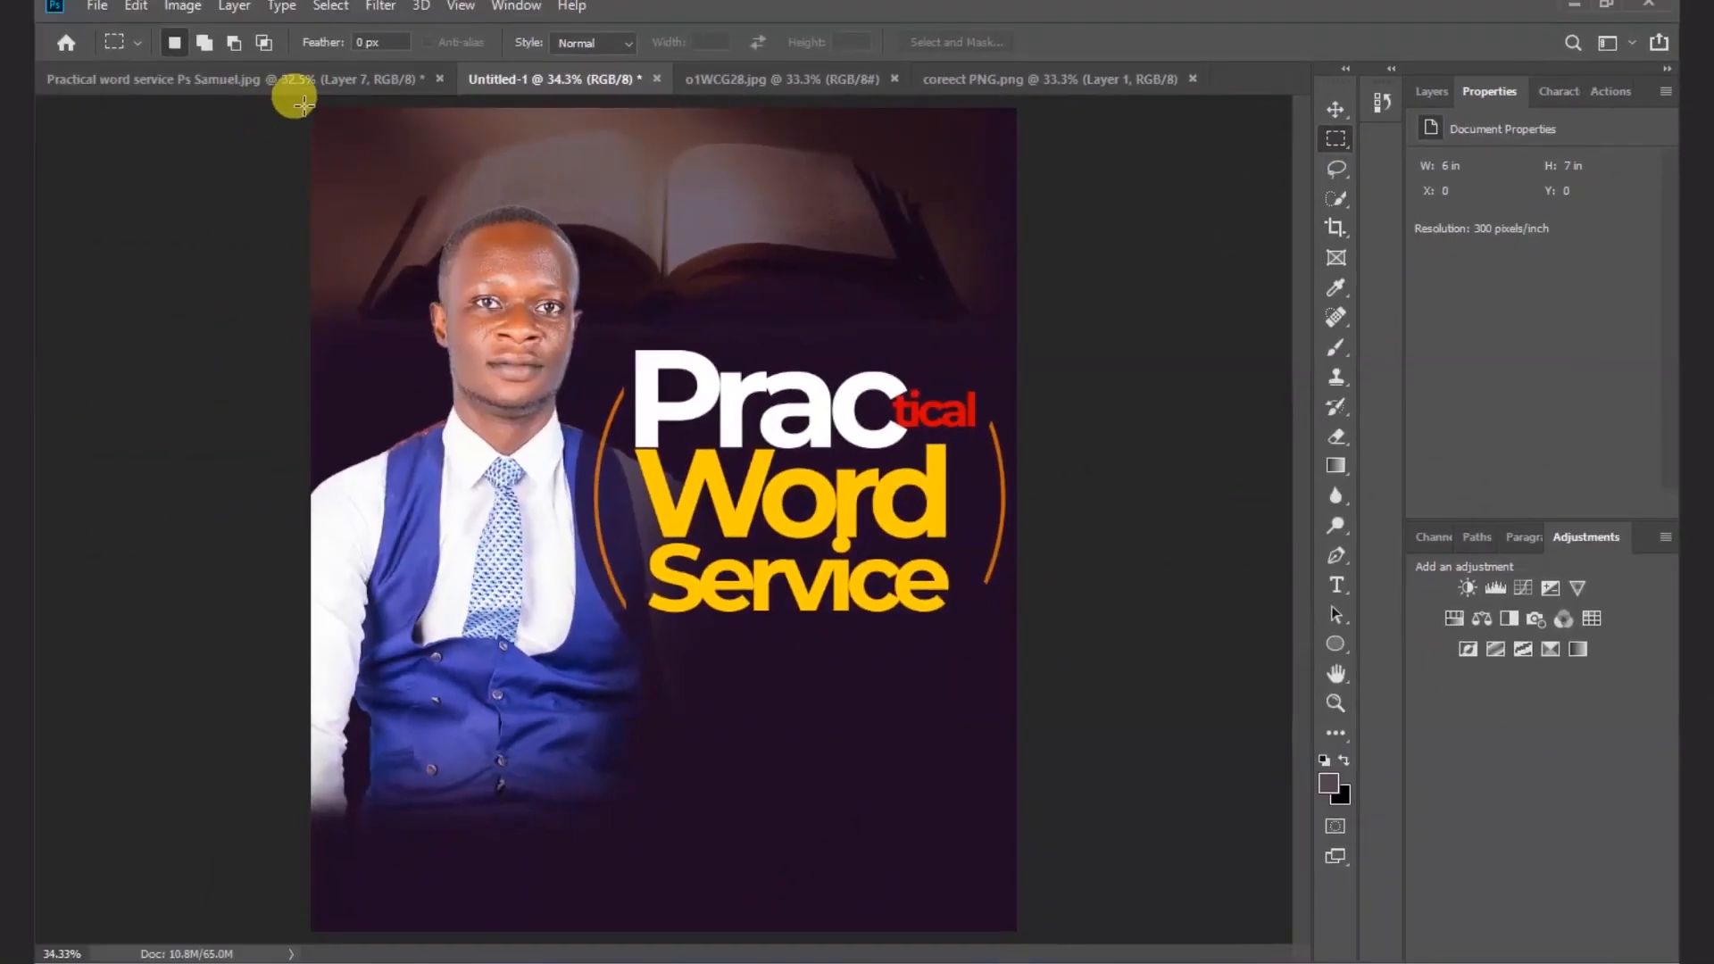
drag(309, 107, 1044, 865)
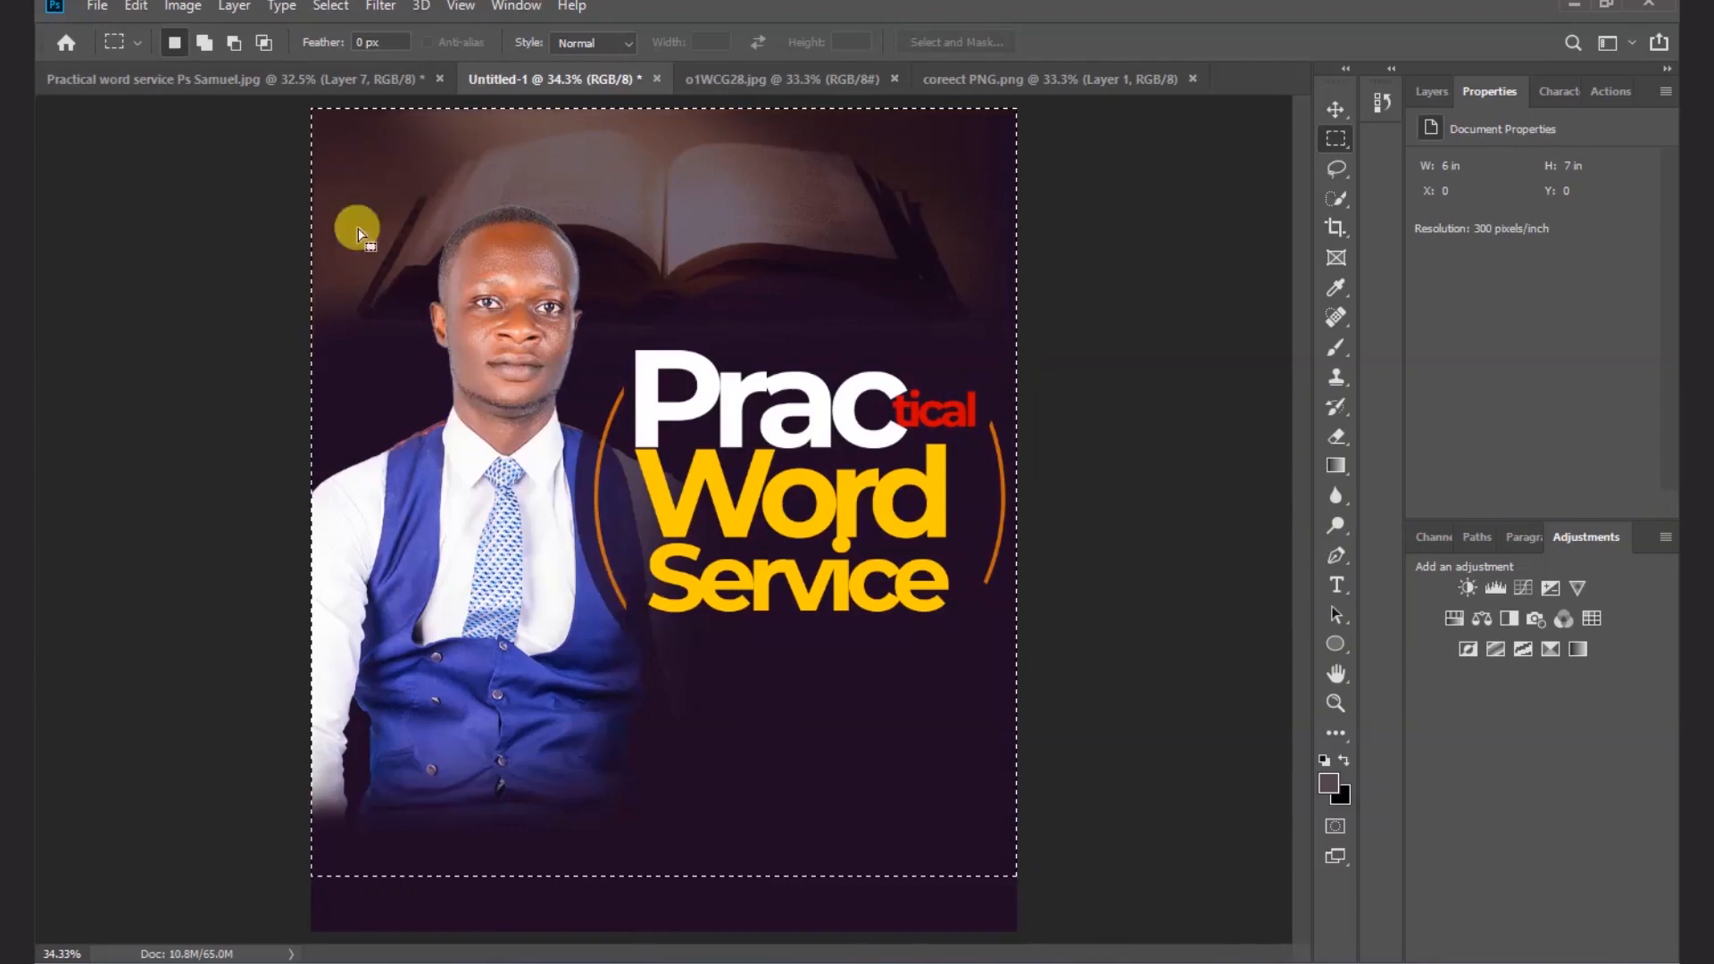
click(183, 7)
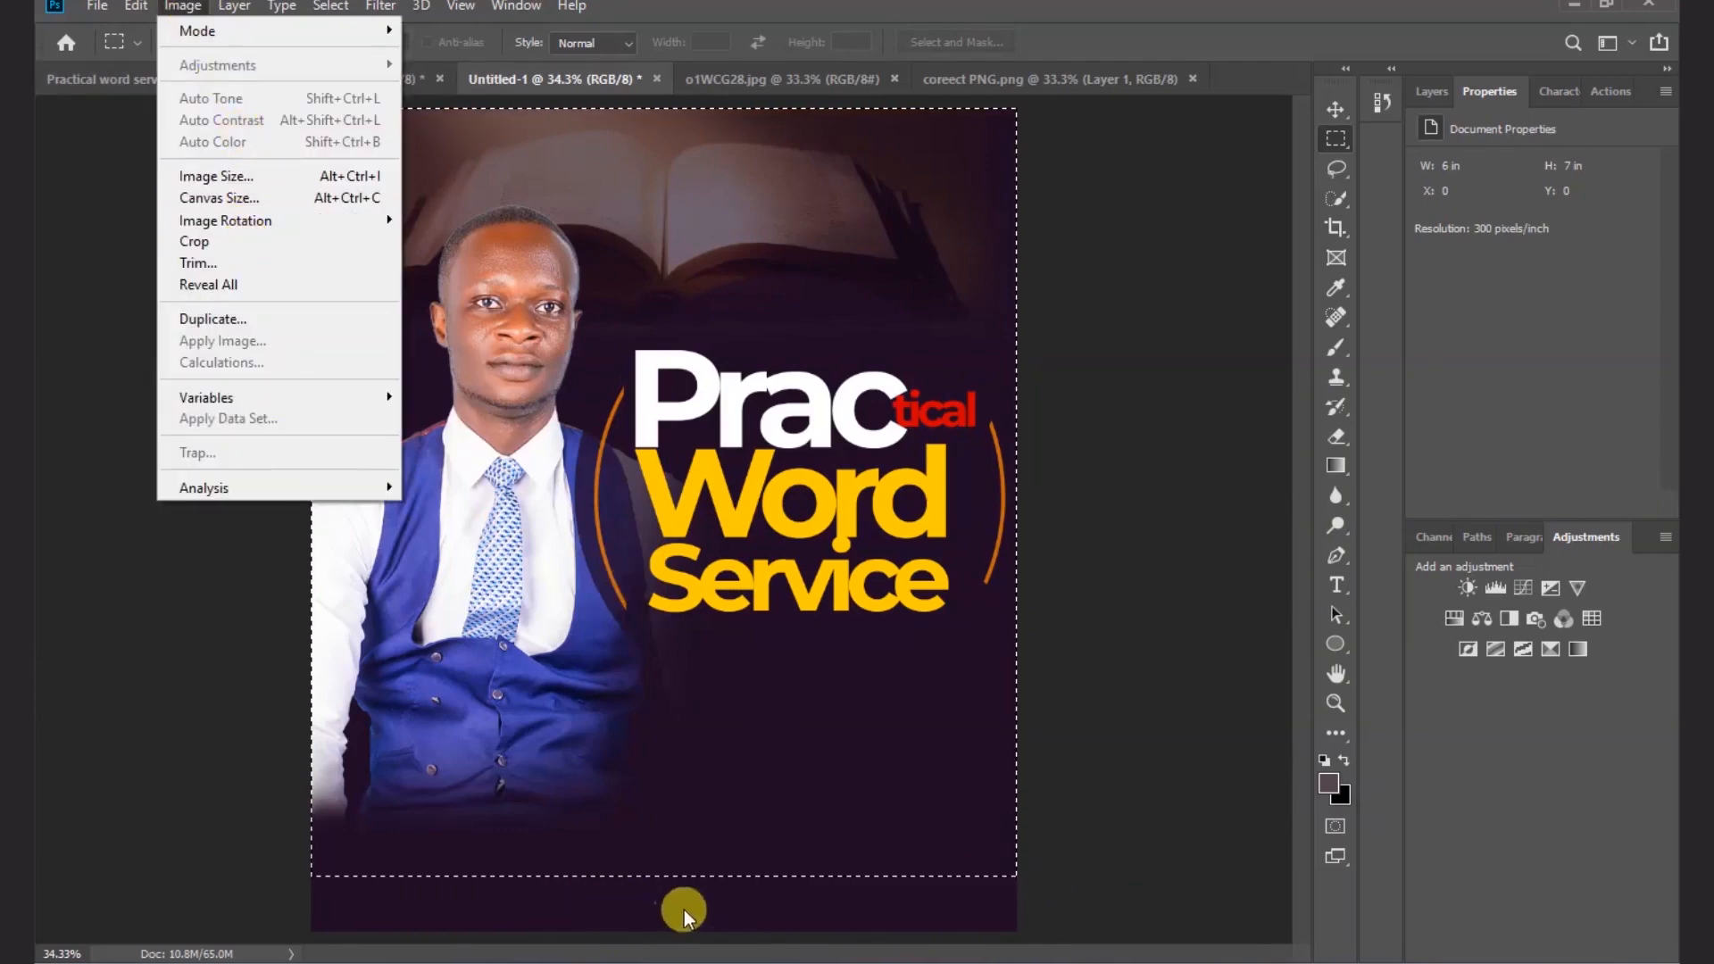
click(238, 252)
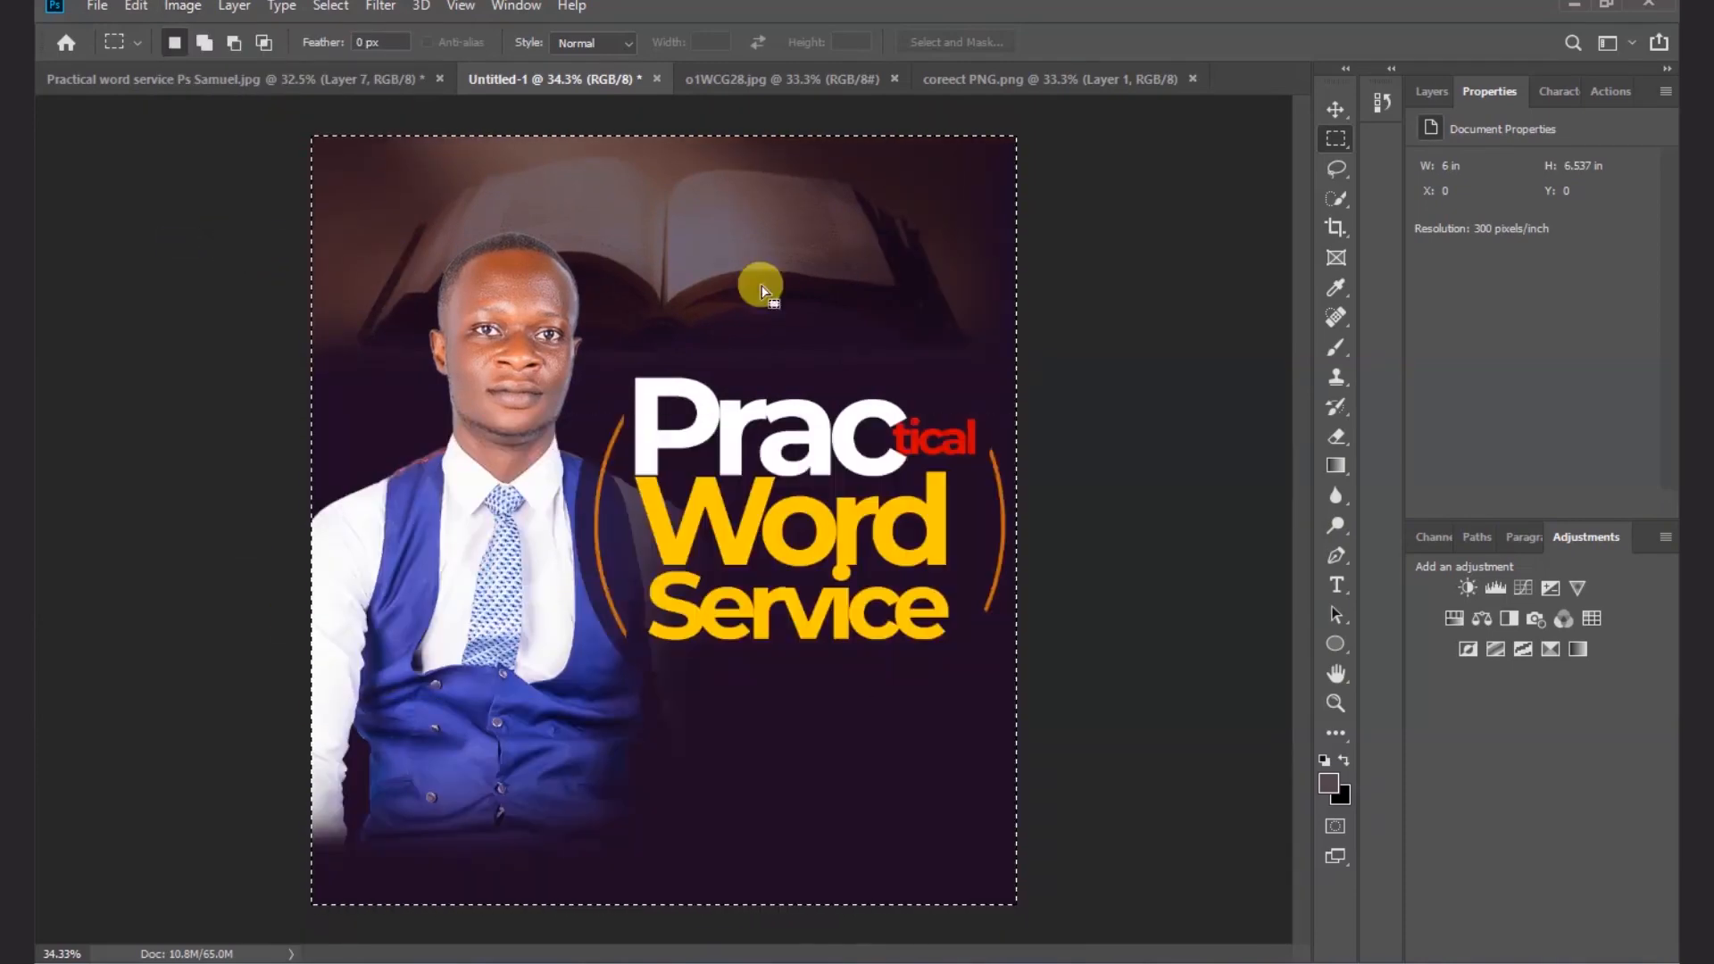
click(1335, 109)
key(ctrl+d)
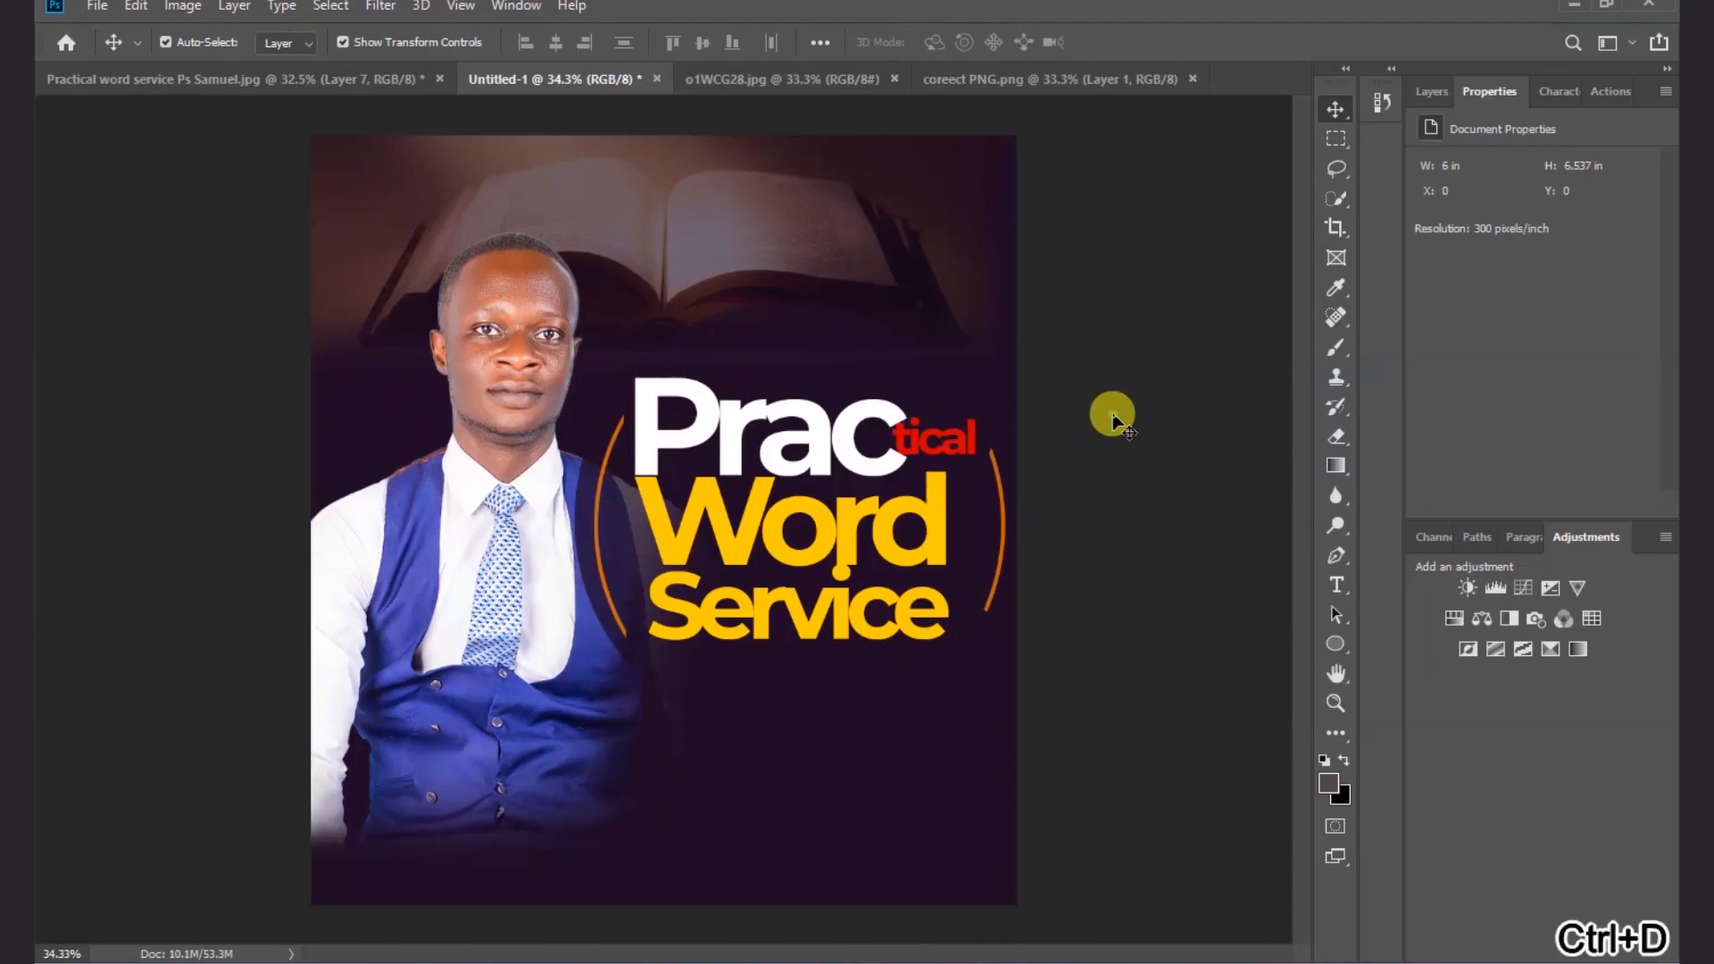
- Scale the man's portrait down to 91.14%, keeping it flush with the canvas's left edge at X 0 in, and deselect it
click(447, 554)
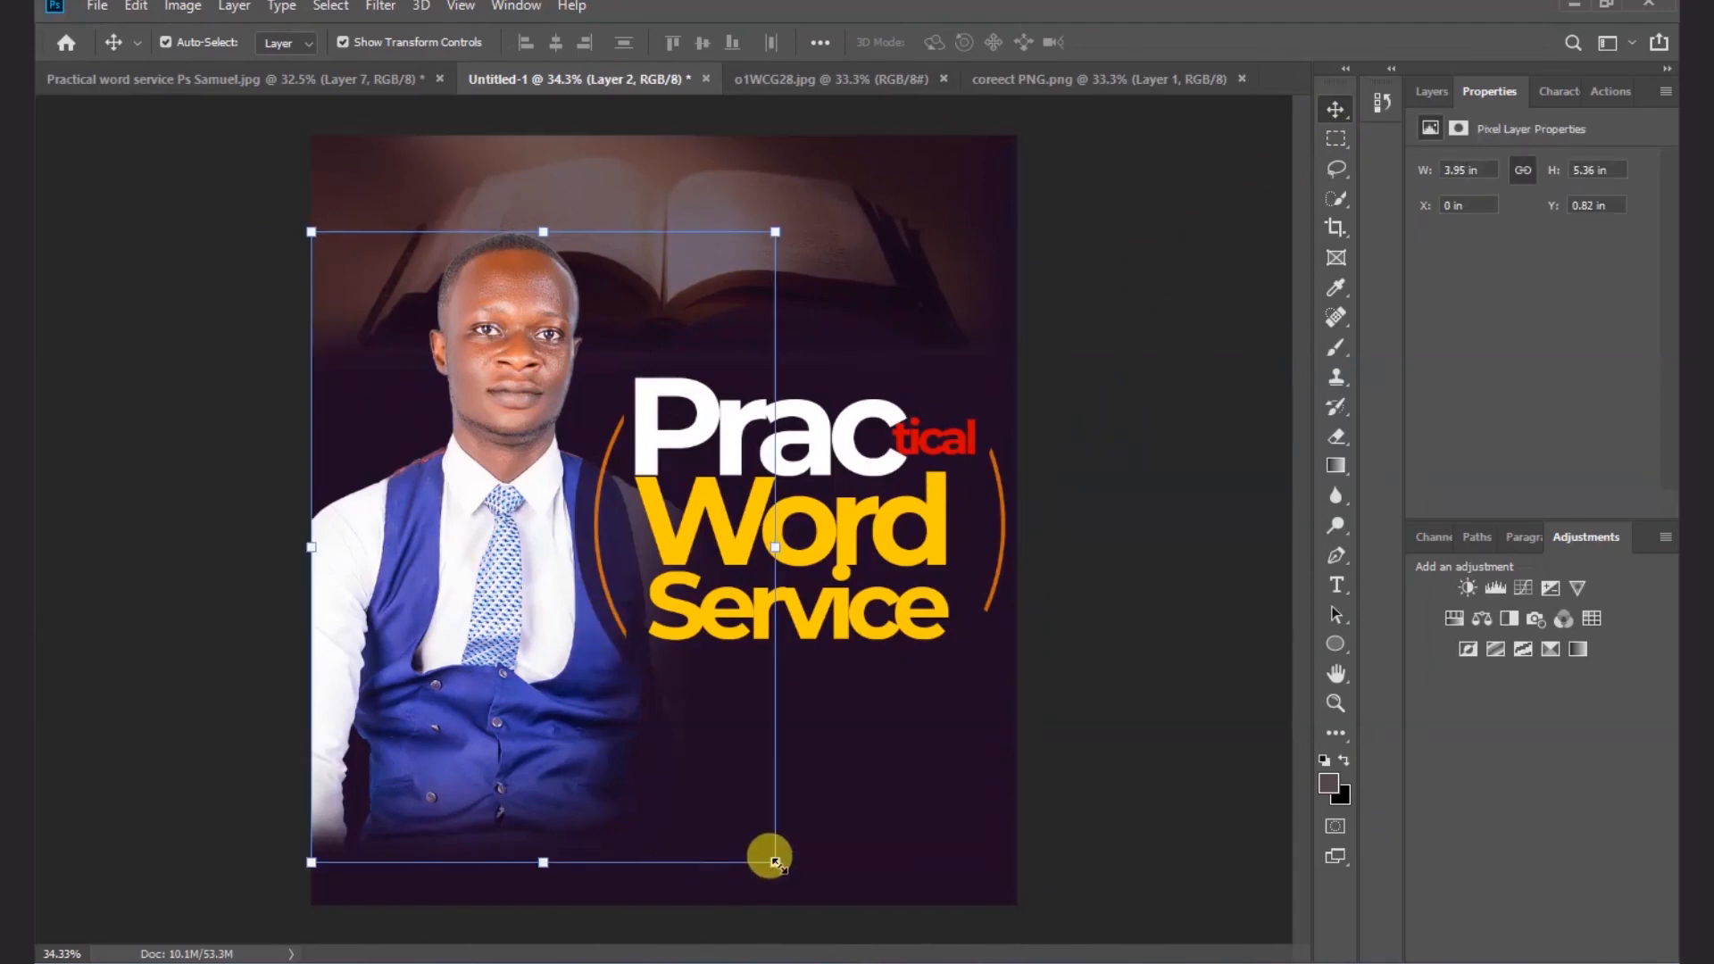
drag(775, 862, 734, 797)
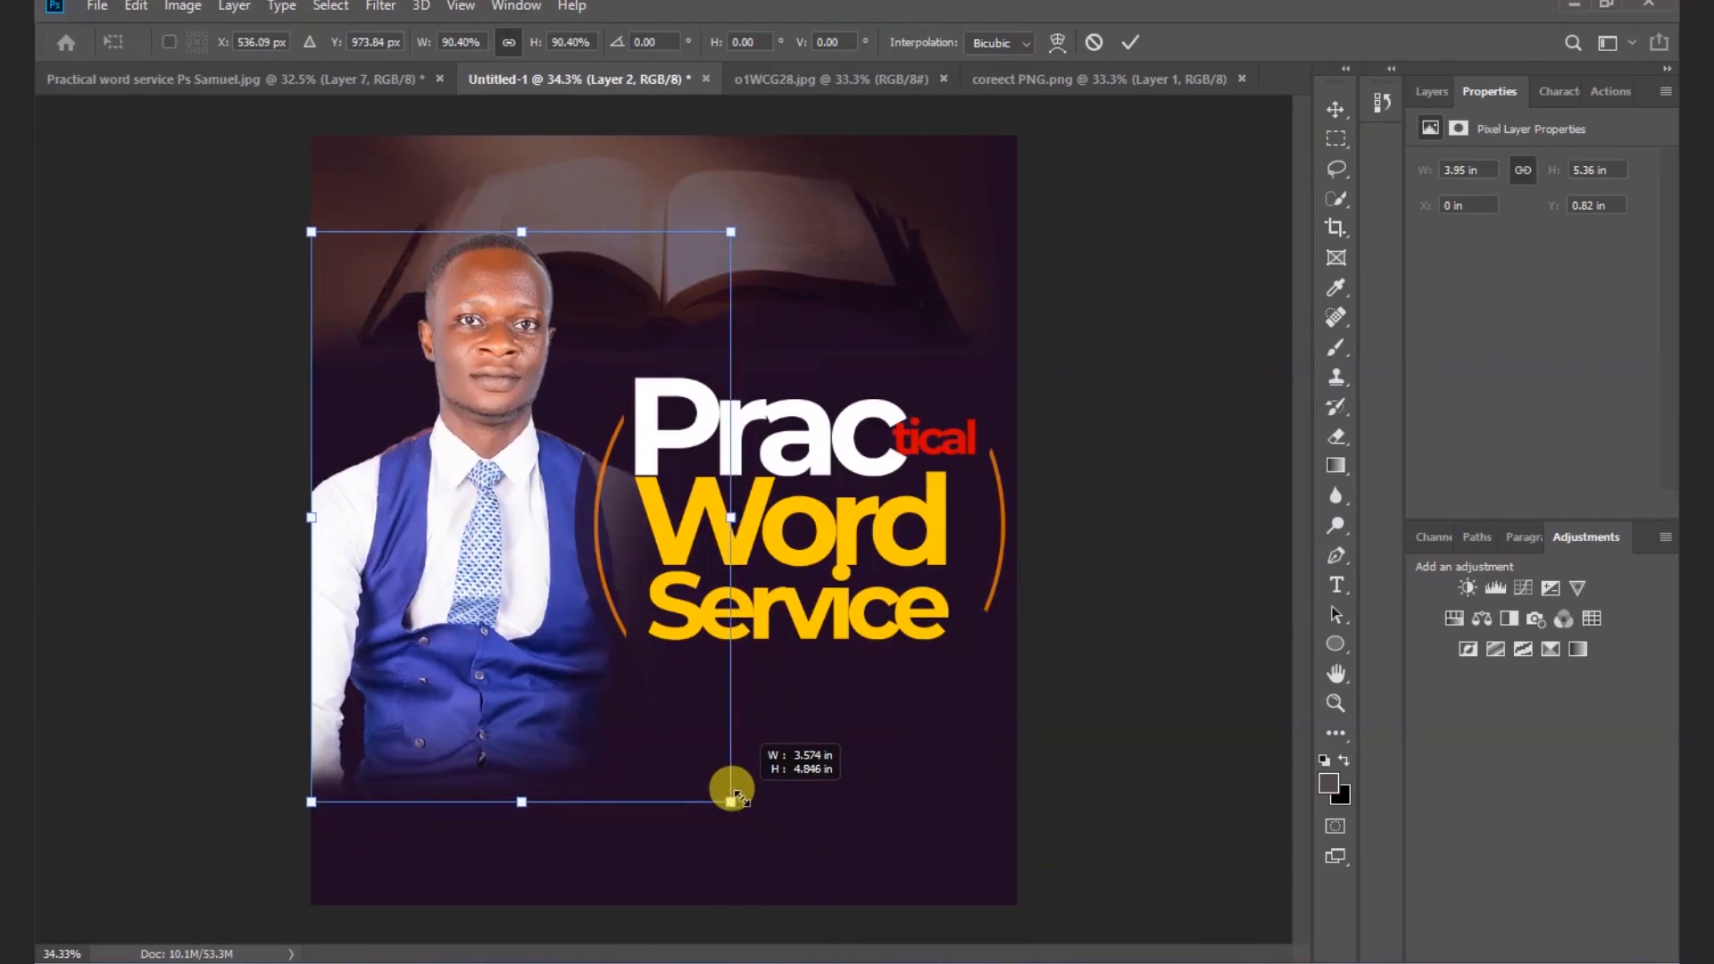
drag(734, 797, 734, 796)
key(Right)
key(Right)
key(Right)
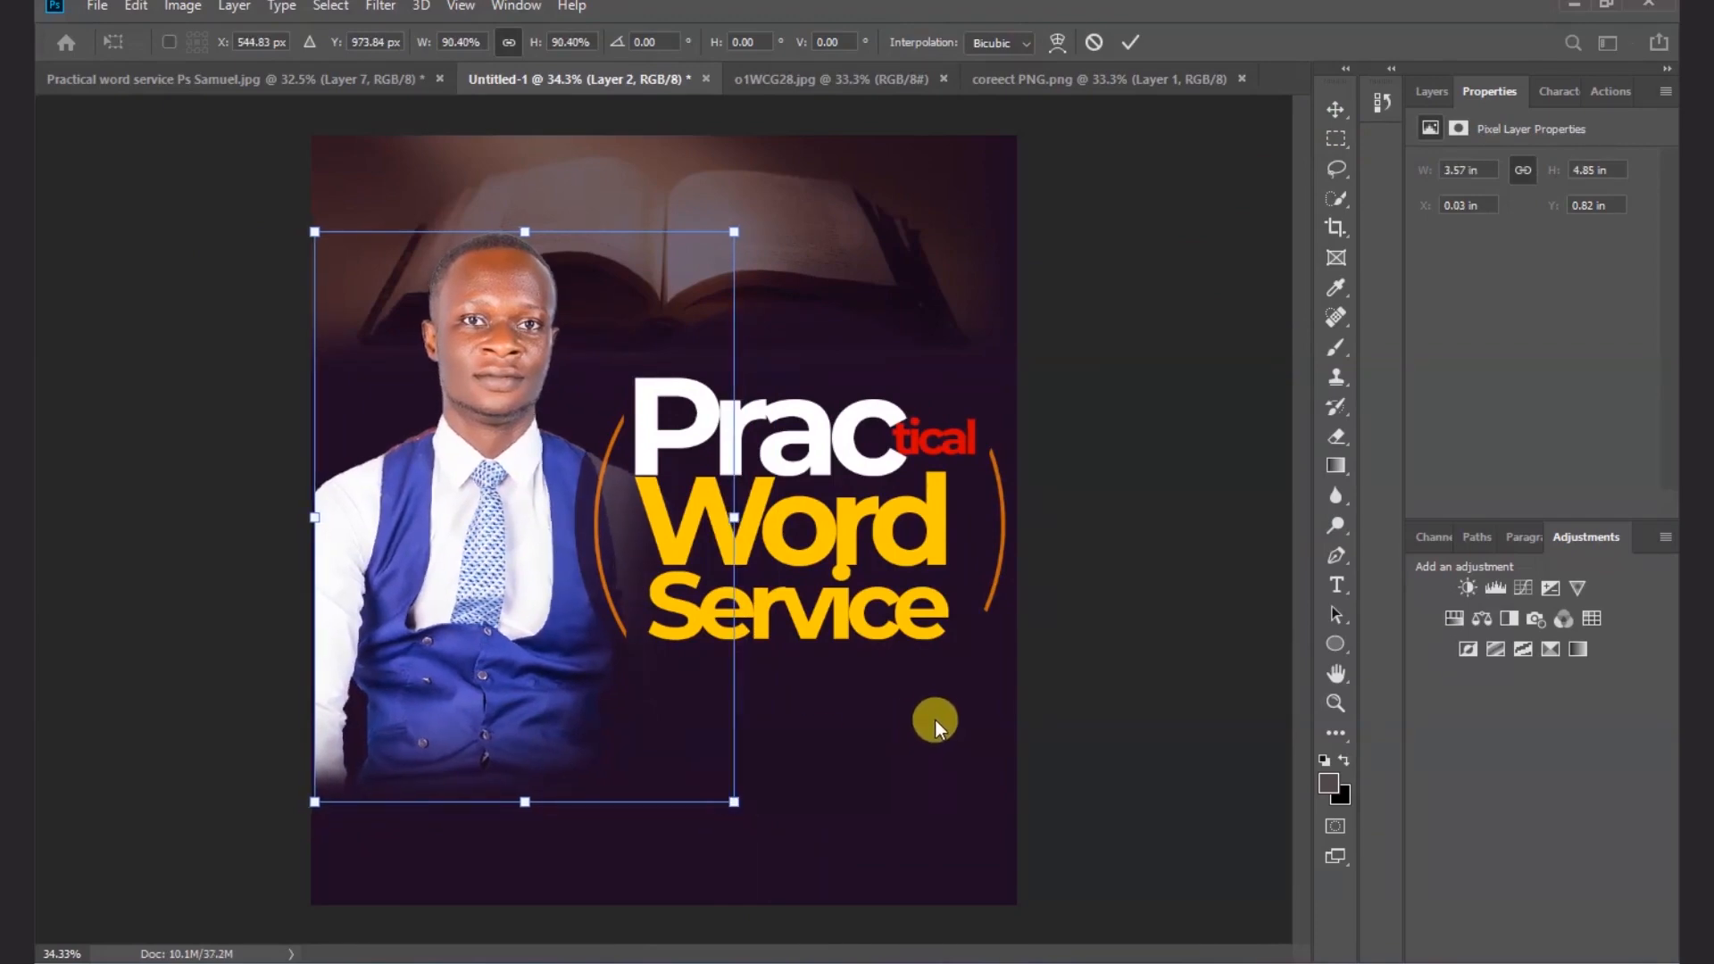
drag(310, 517, 306, 517)
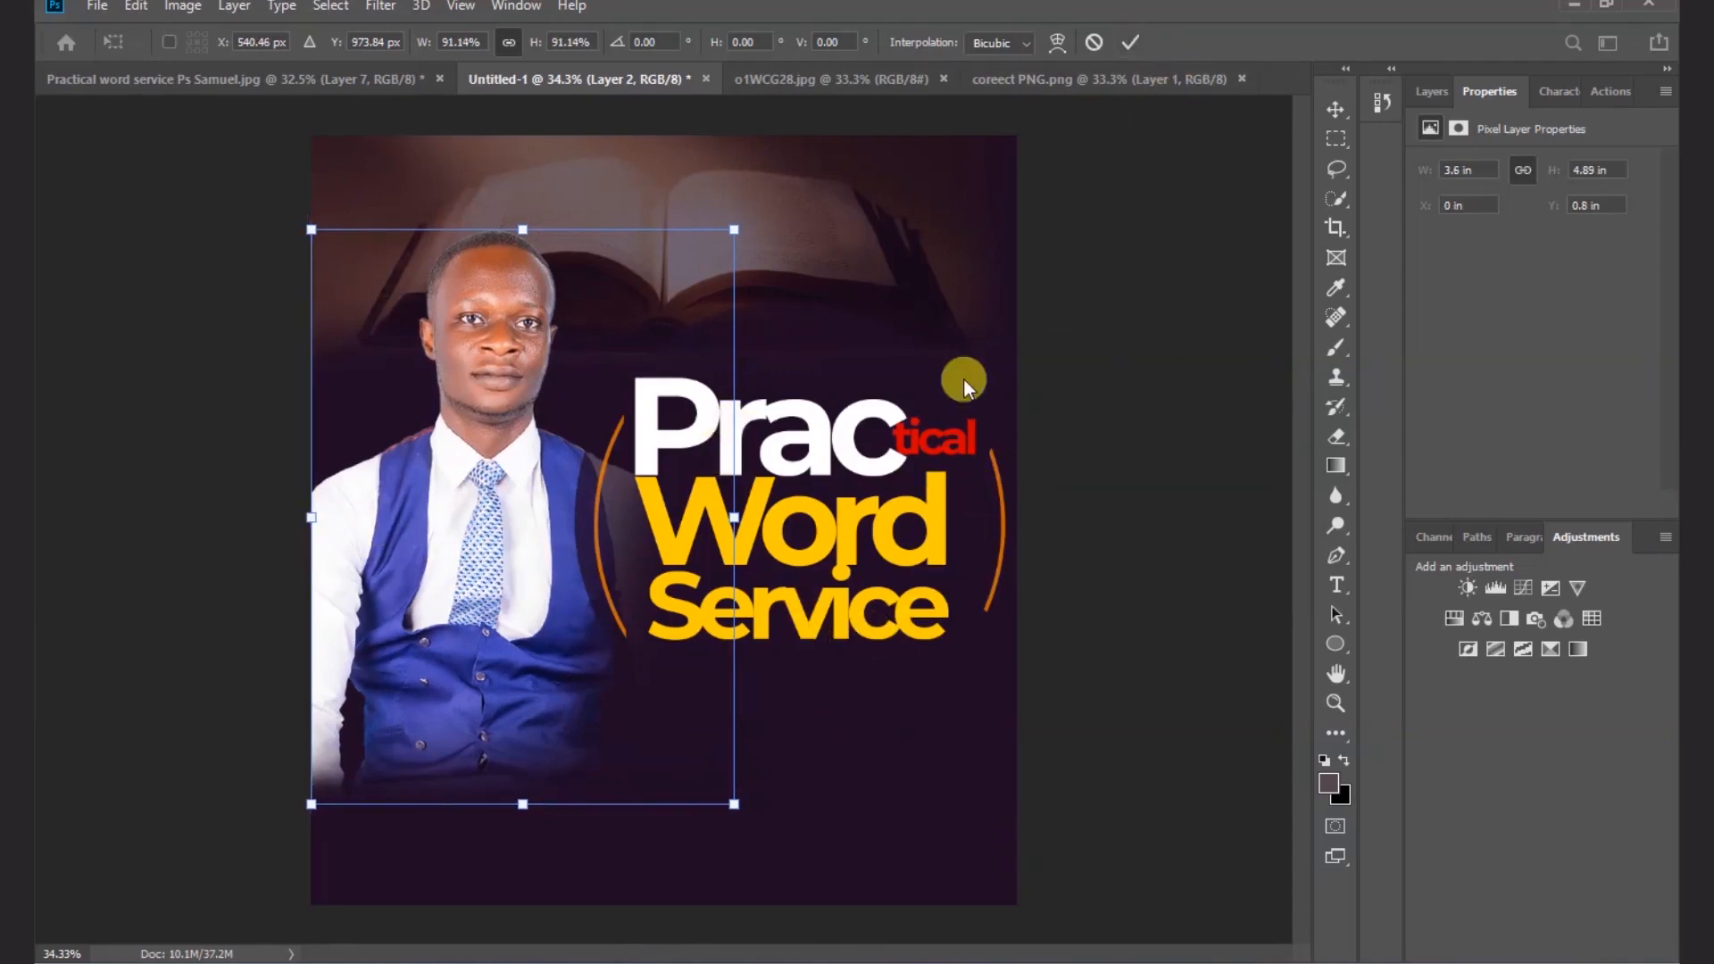
click(1128, 42)
click(1098, 524)
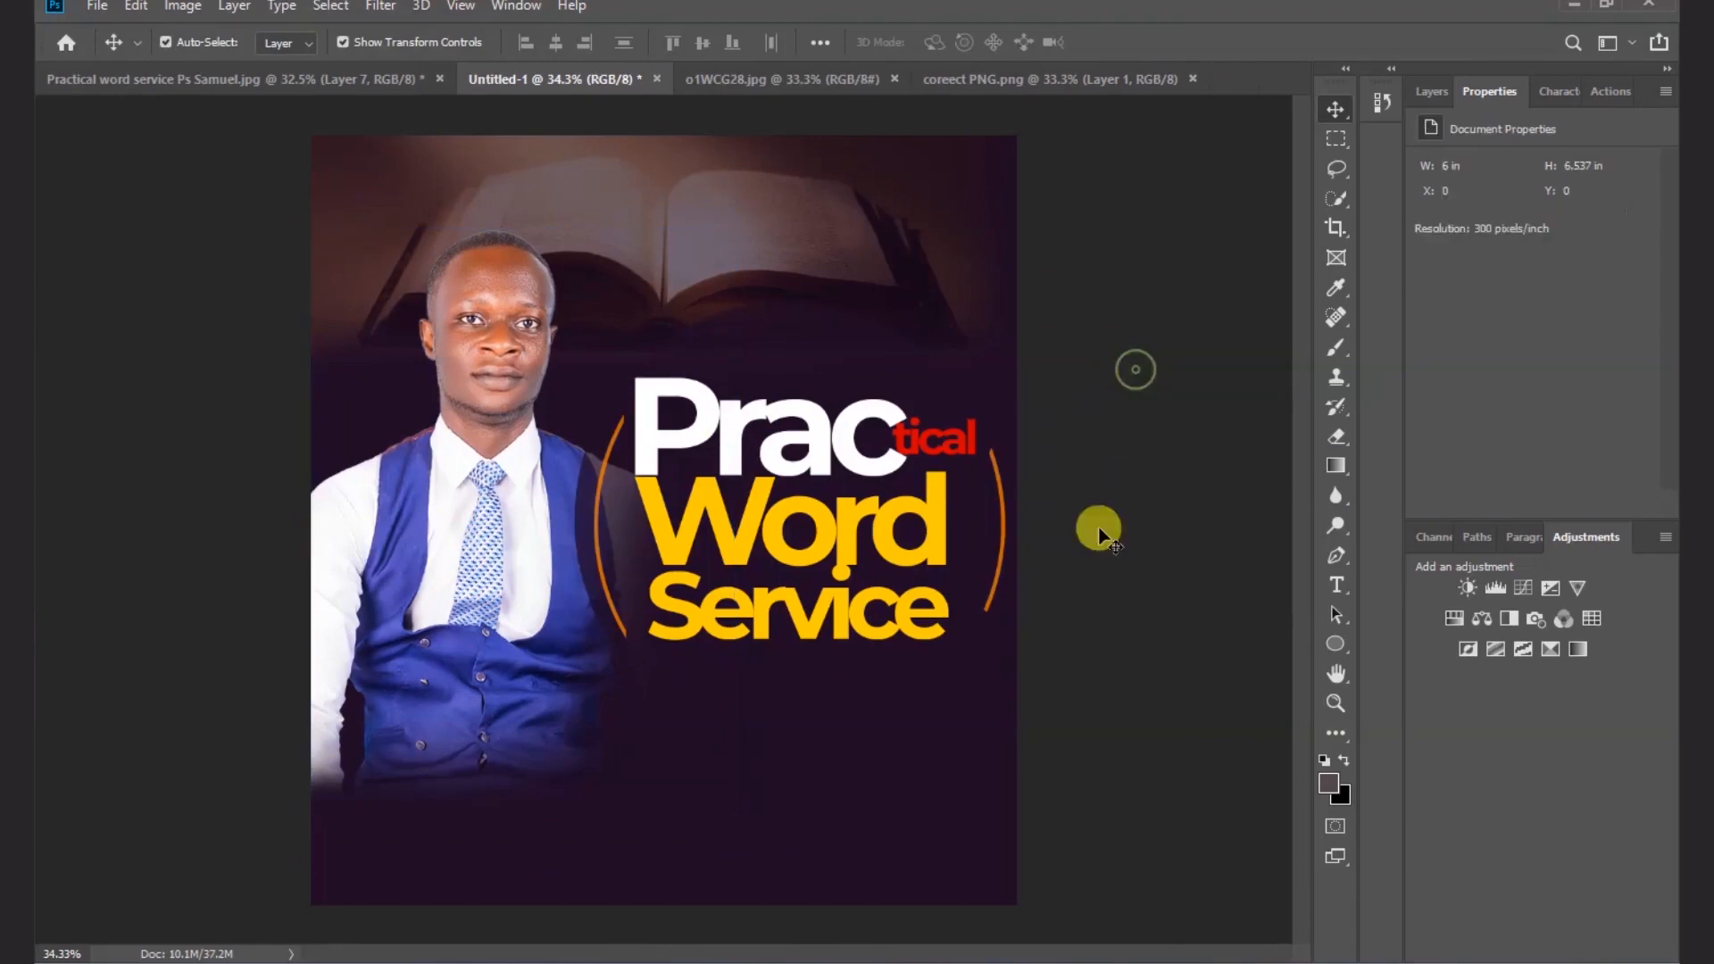
click(1006, 508)
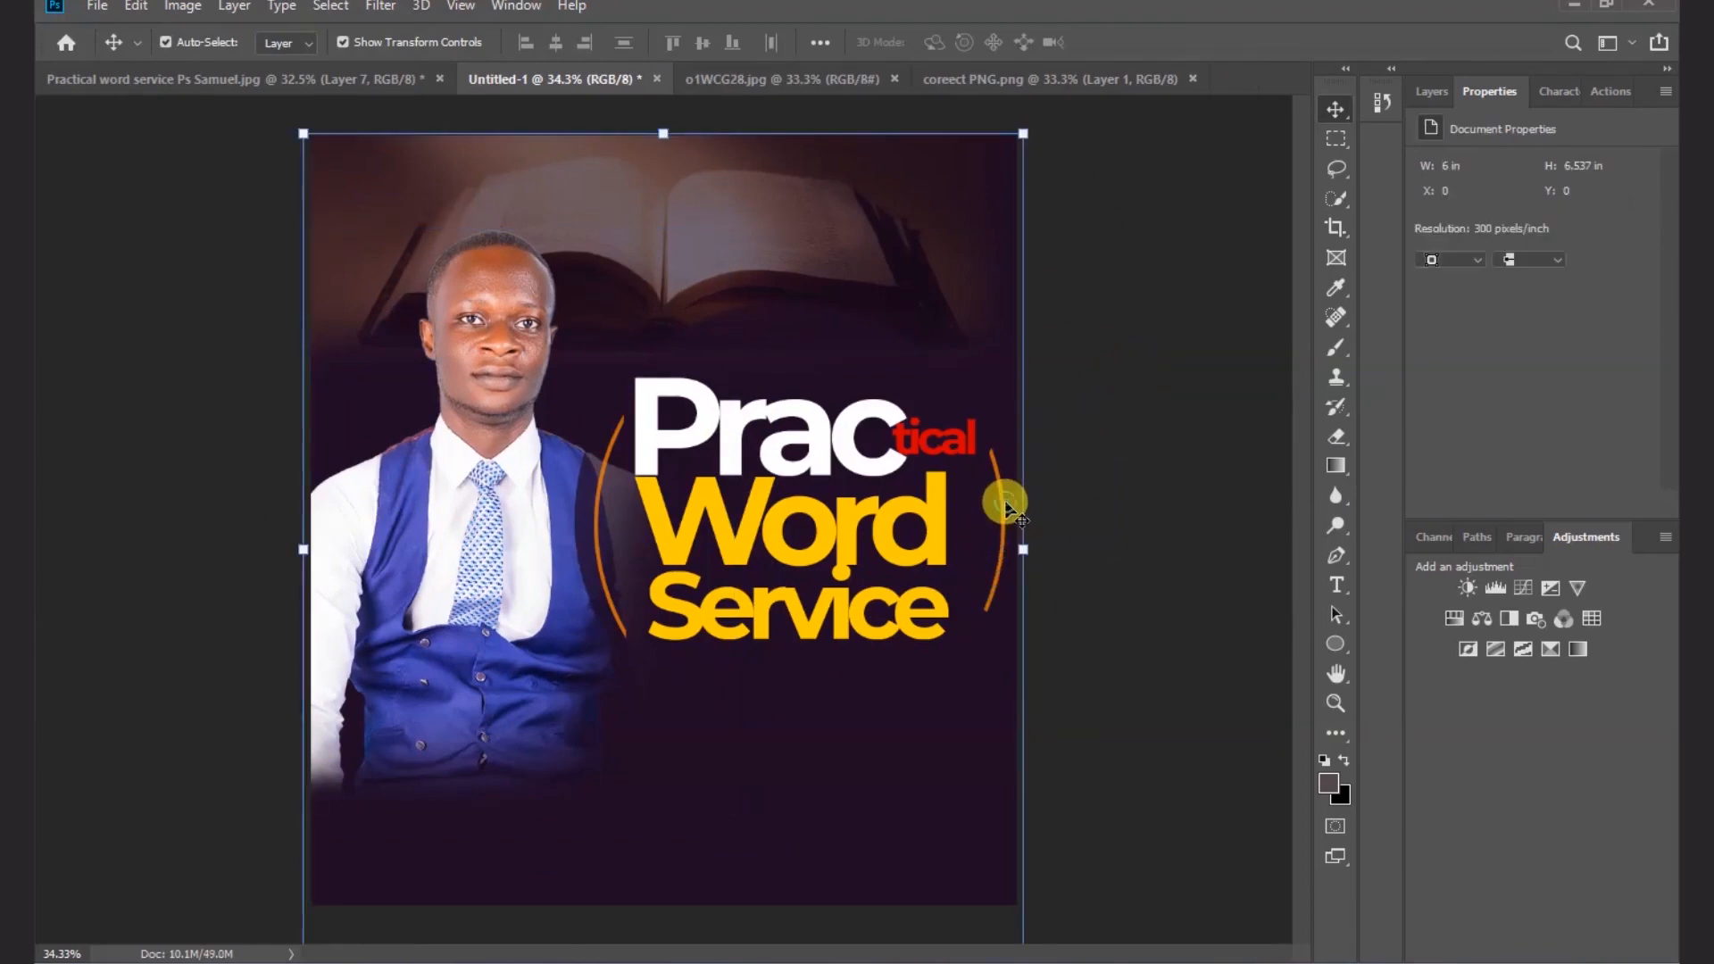
click(1096, 507)
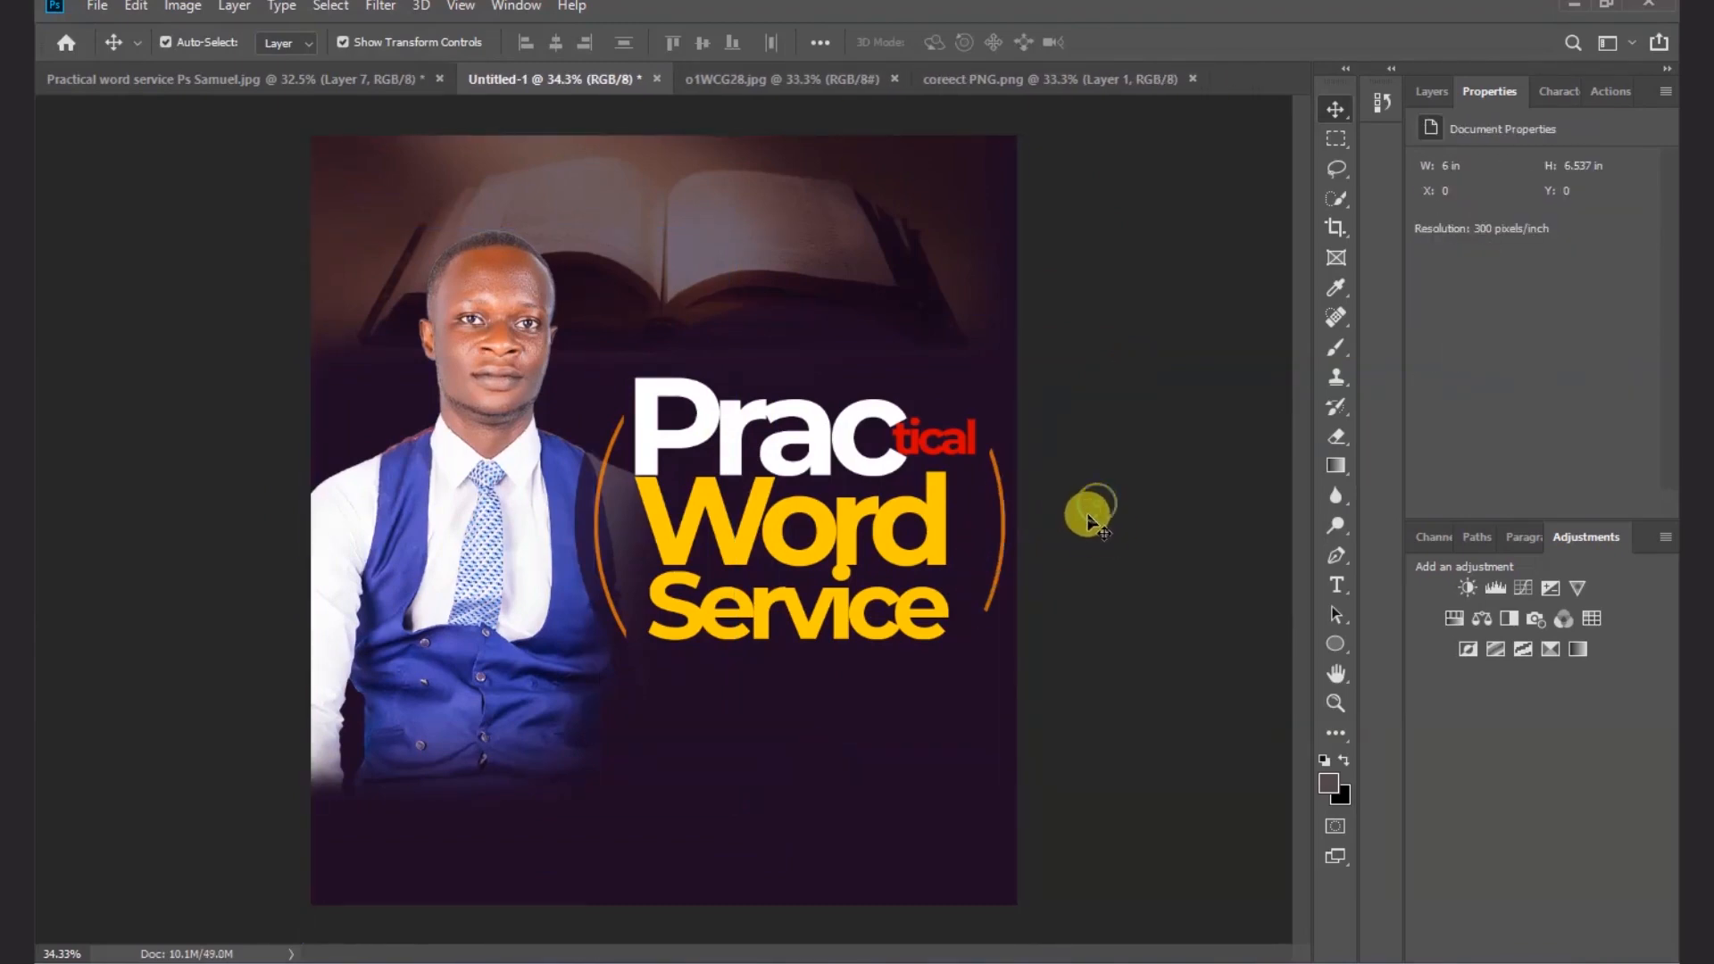
- Scale the "Prac" and "tical" texts together up to 103.28% and nudge them to X 2.51 in, Y 1.76 in
scroll(896, 527, up, 5)
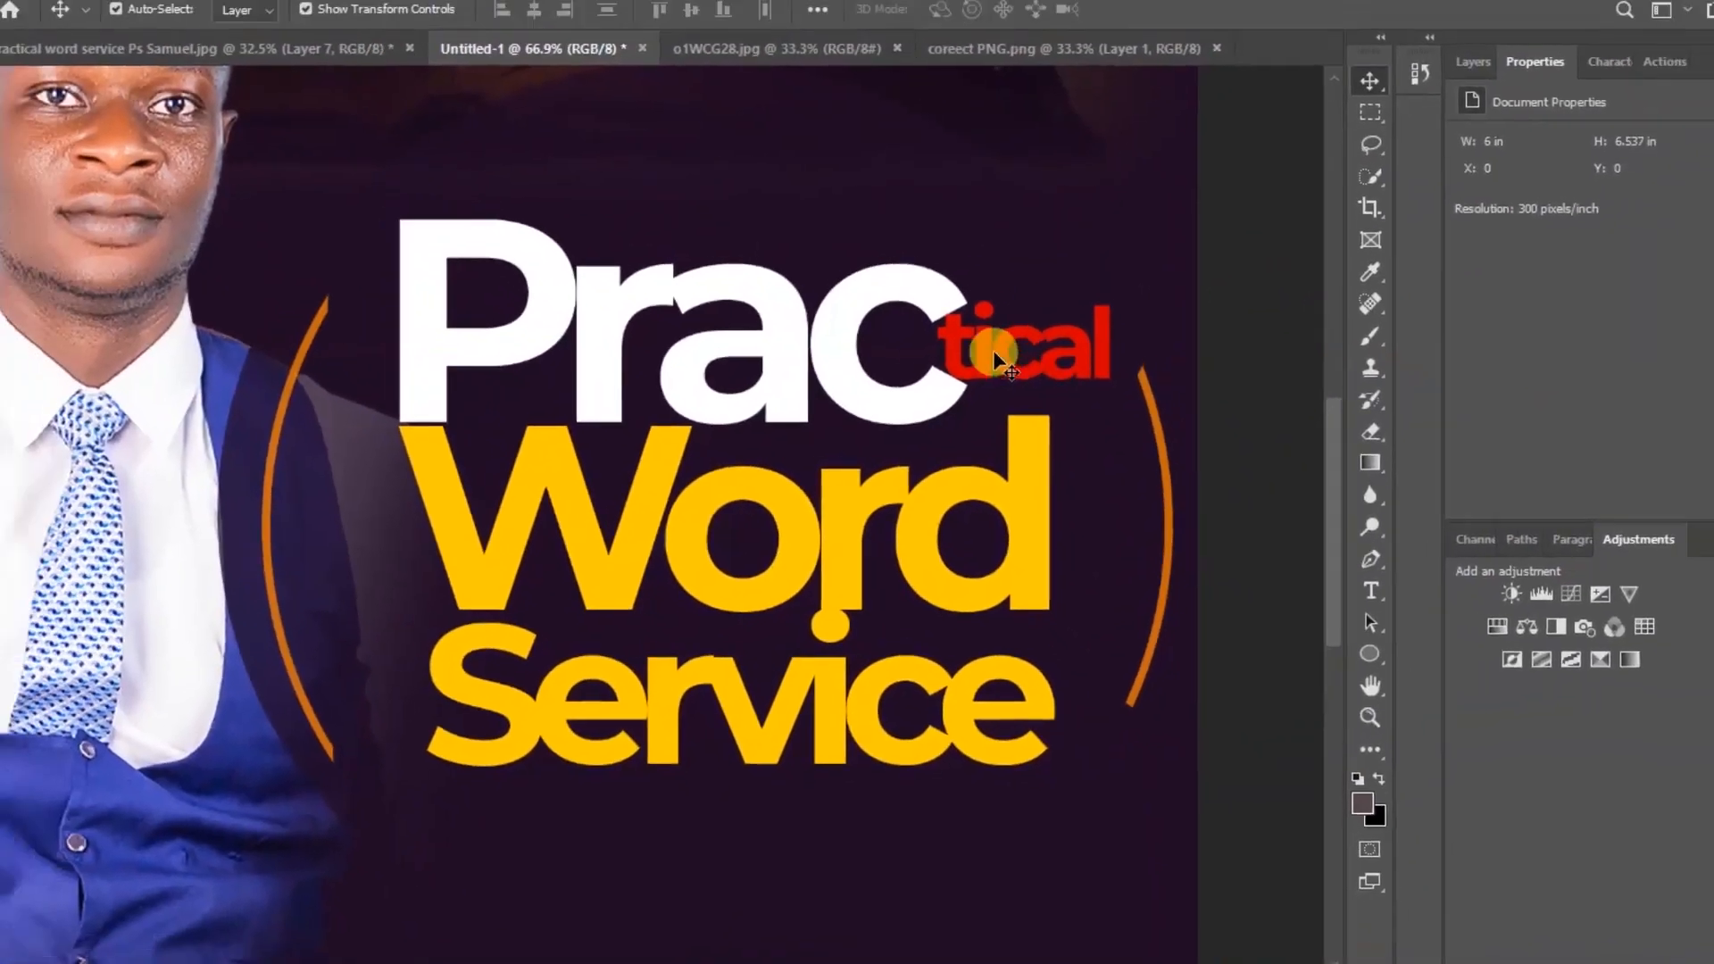
click(984, 358)
shift+click(614, 340)
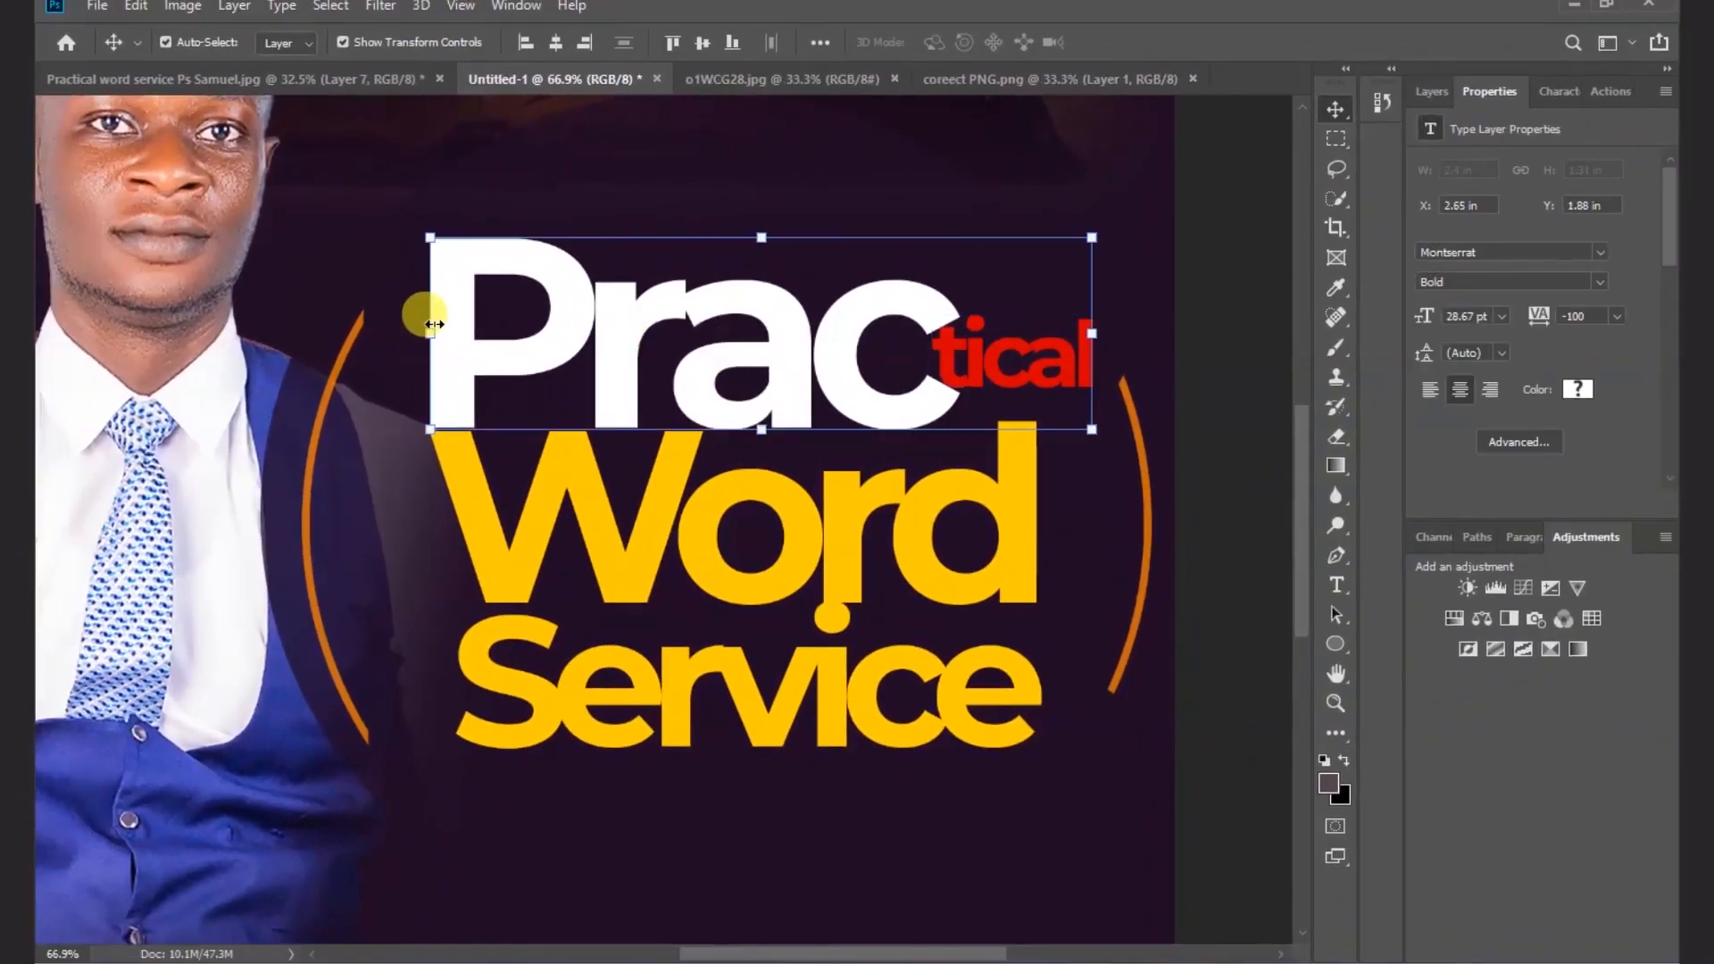
drag(434, 324, 399, 338)
key(Up)
key(Up)
key(Up)
key(Up)
key(Up)
key(Up)
key(Up)
key(Up)
key(Up)
key(Up)
key(Up)
key(Up)
key(Up)
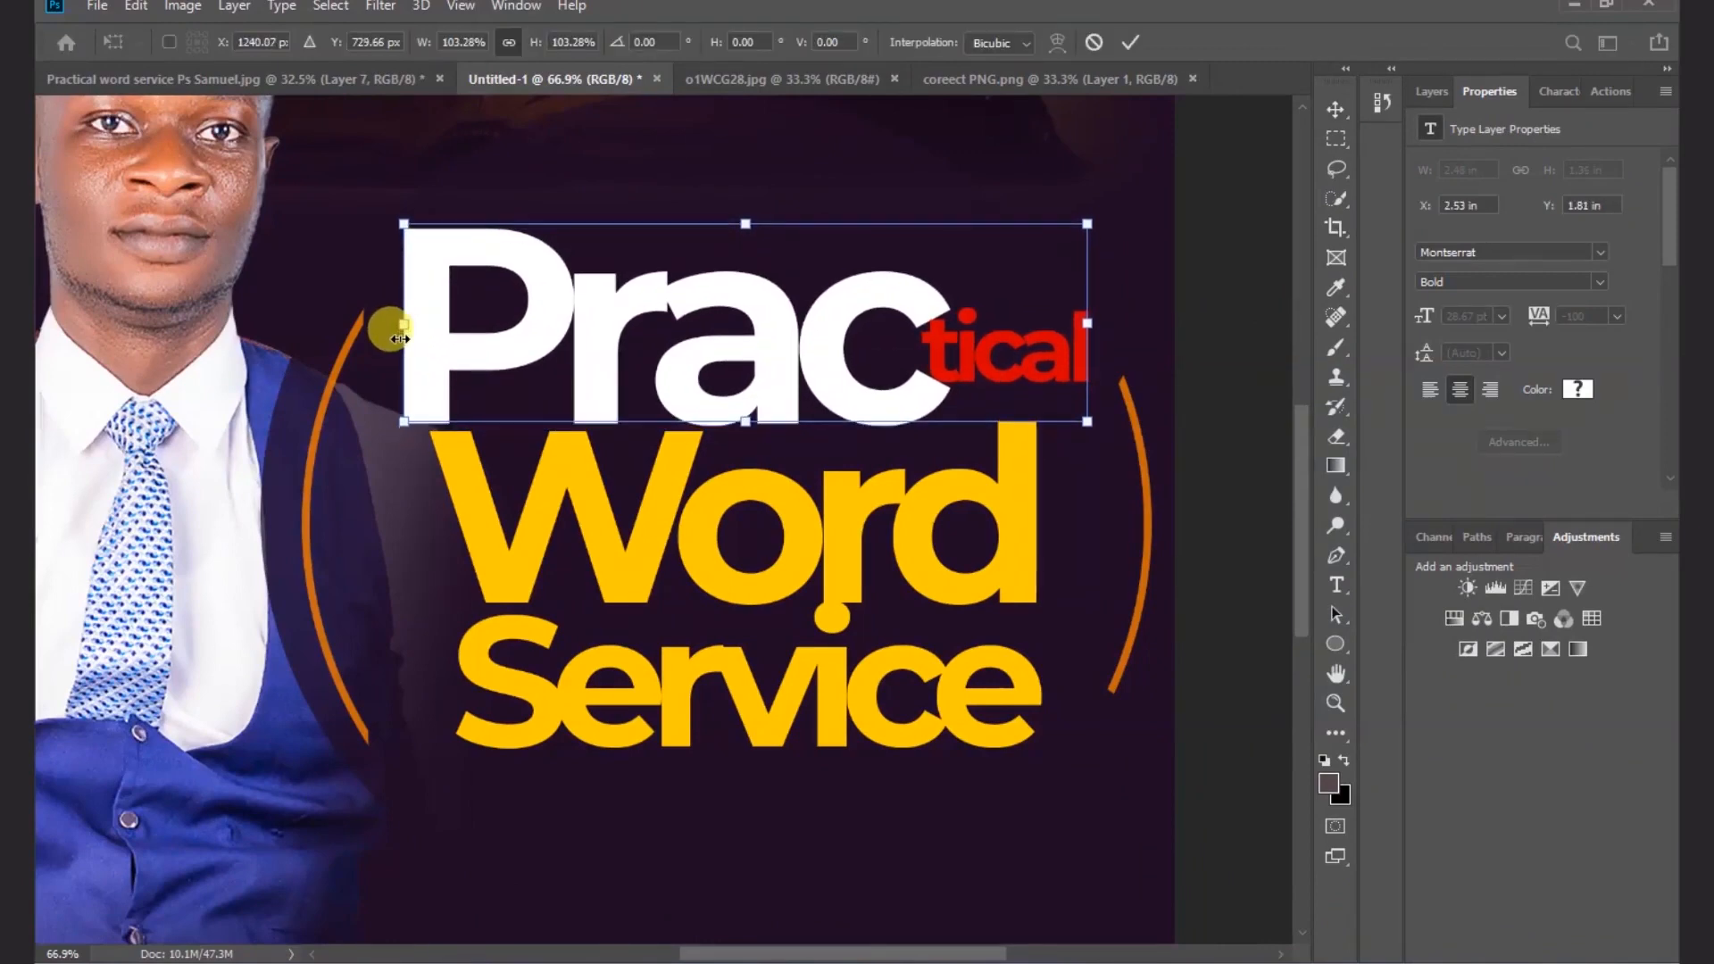
key(Up)
key(Up)
key(Up)
key(Up)
key(Up)
key(Up)
key(Up)
key(Left)
key(Left)
key(Left)
key(Left)
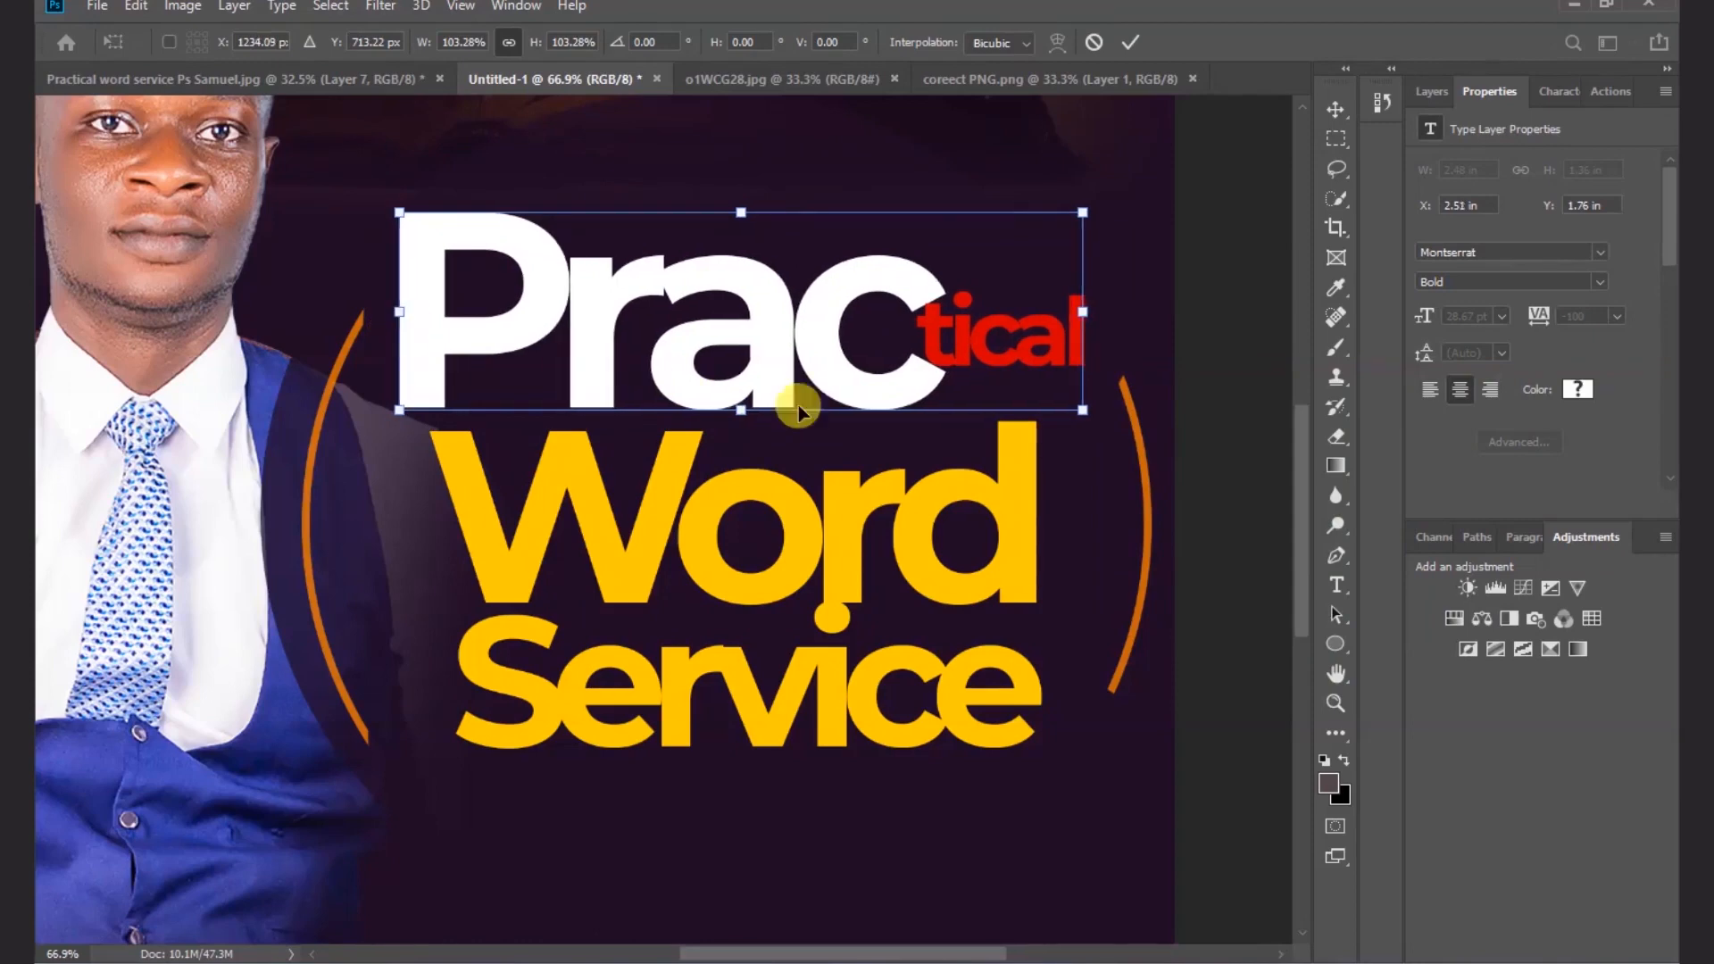
- Enlarge "Prac" and "tical" slightly more toward the right arc, apply the transform, and deselect them
drag(1082, 310, 1094, 305)
key(Return)
click(1245, 302)
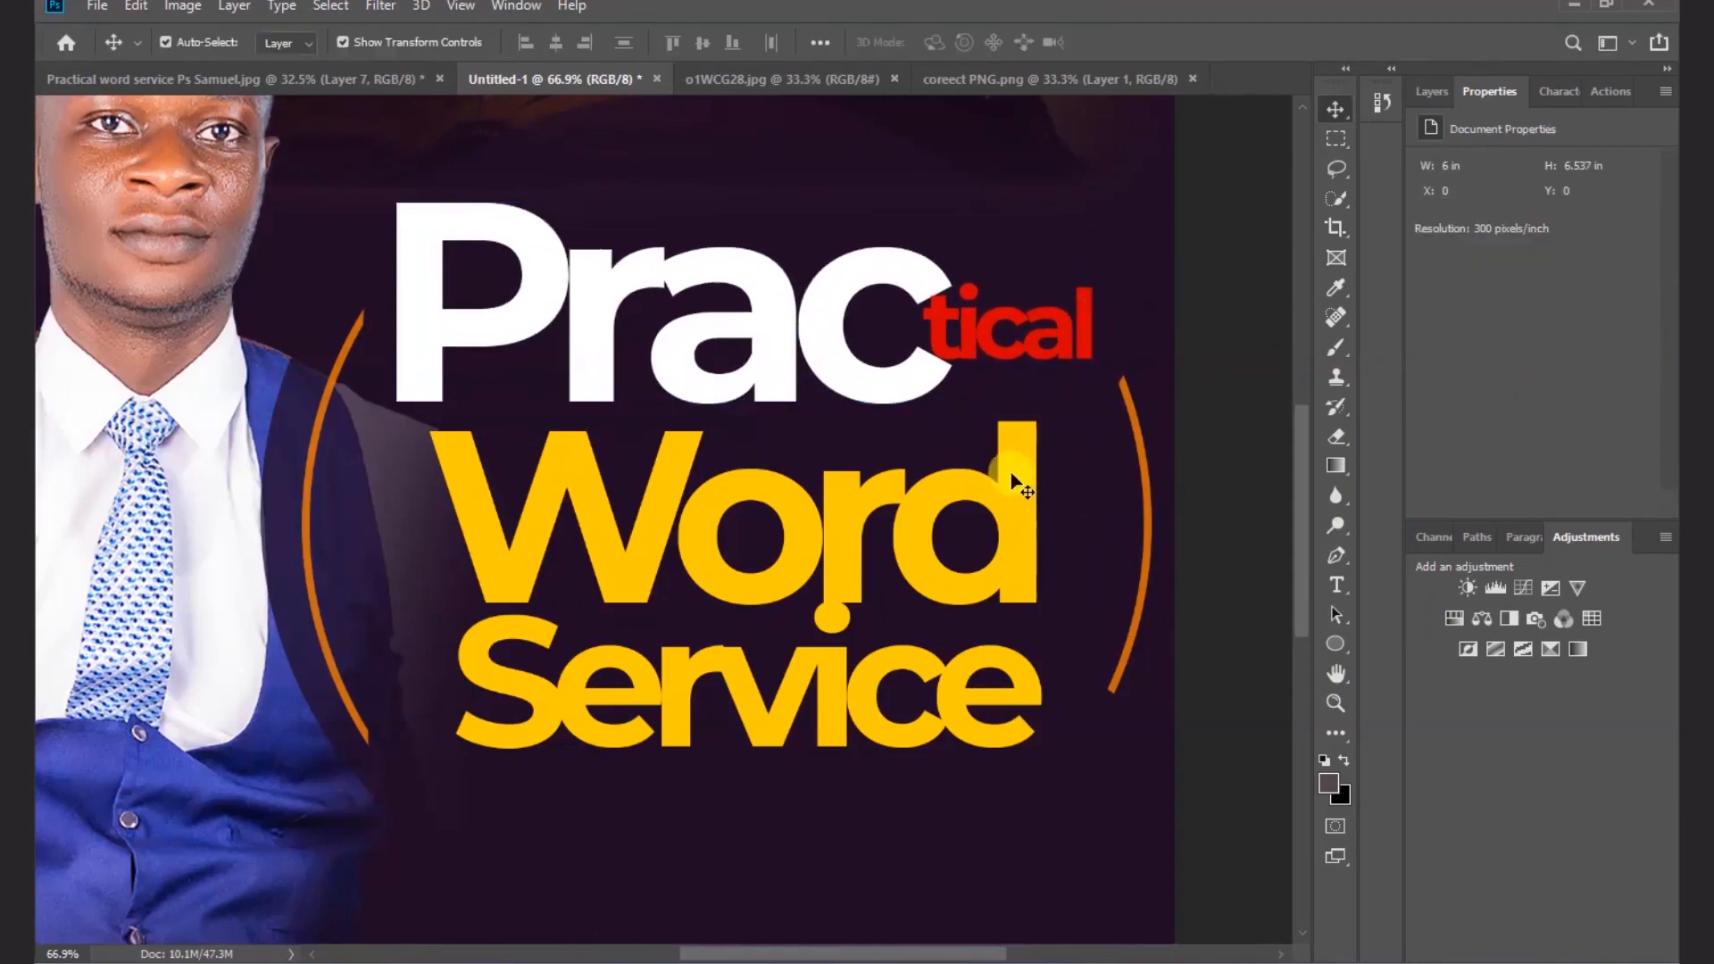
- Move "Word" under "Prac" with their left edges aligned, scale it up to 103.81%, and deselect it
click(1011, 478)
drag(558, 489, 528, 471)
key(ctrl+t)
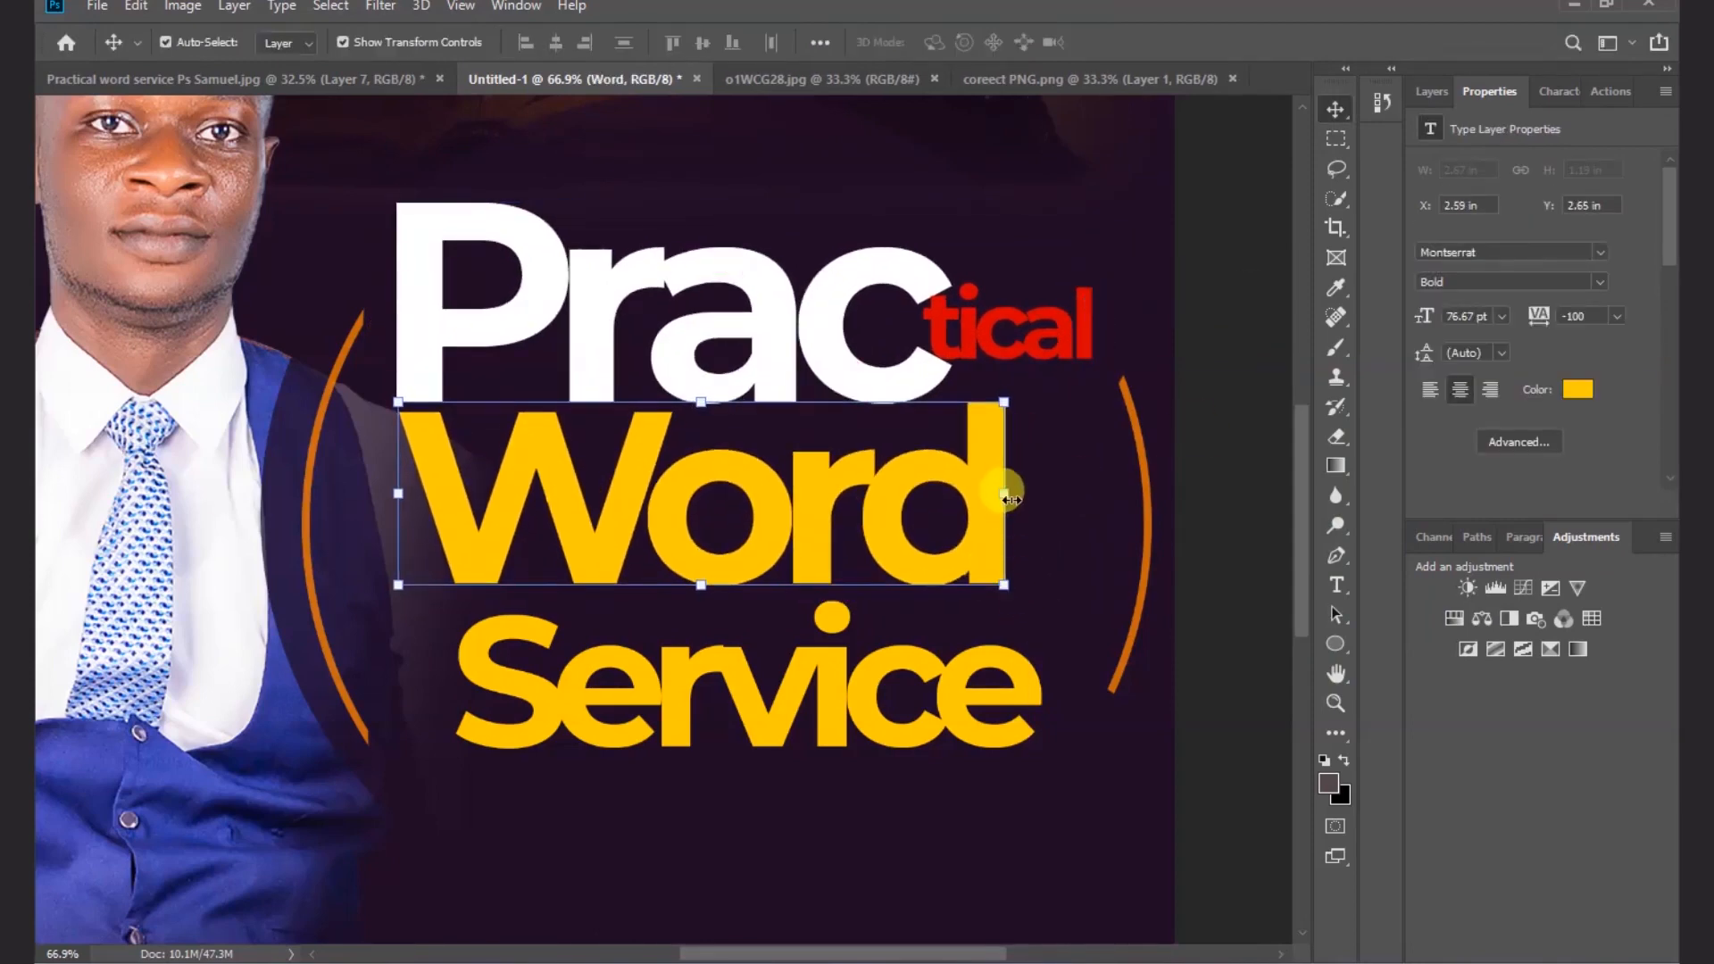
drag(1008, 515, 1026, 509)
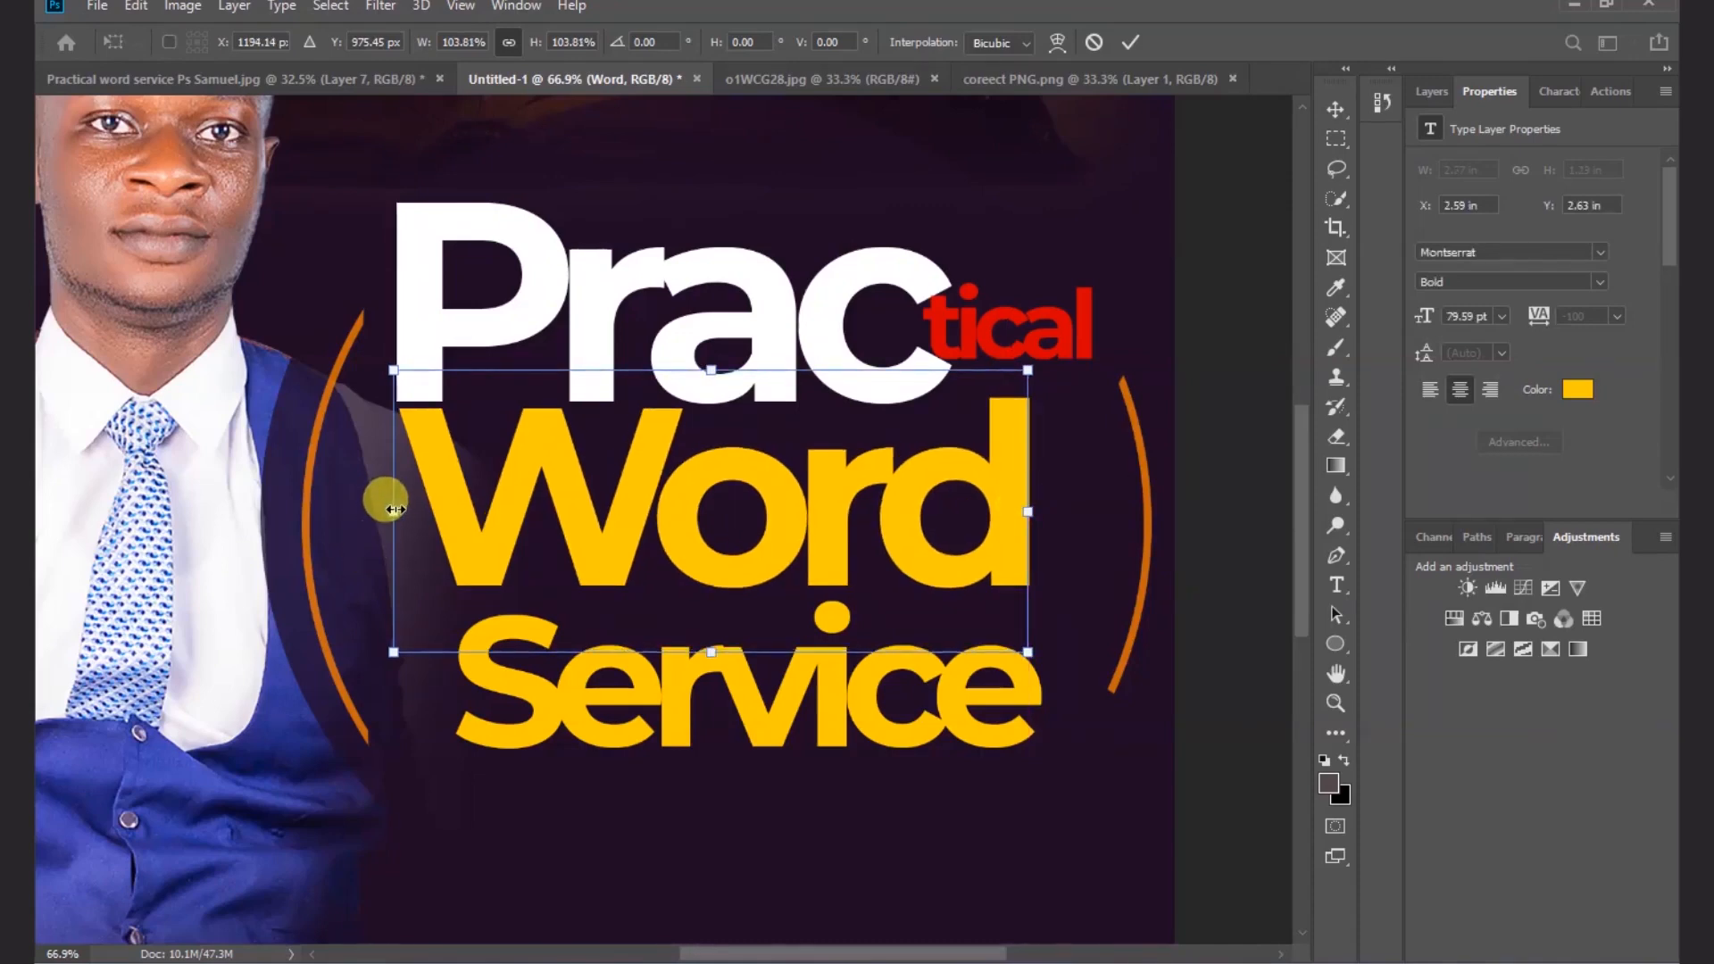
click(1130, 42)
click(1263, 486)
- Enlarge the "Service" text to about 60.18 pt and shift it left so its right edge lines up with "Word"
click(844, 692)
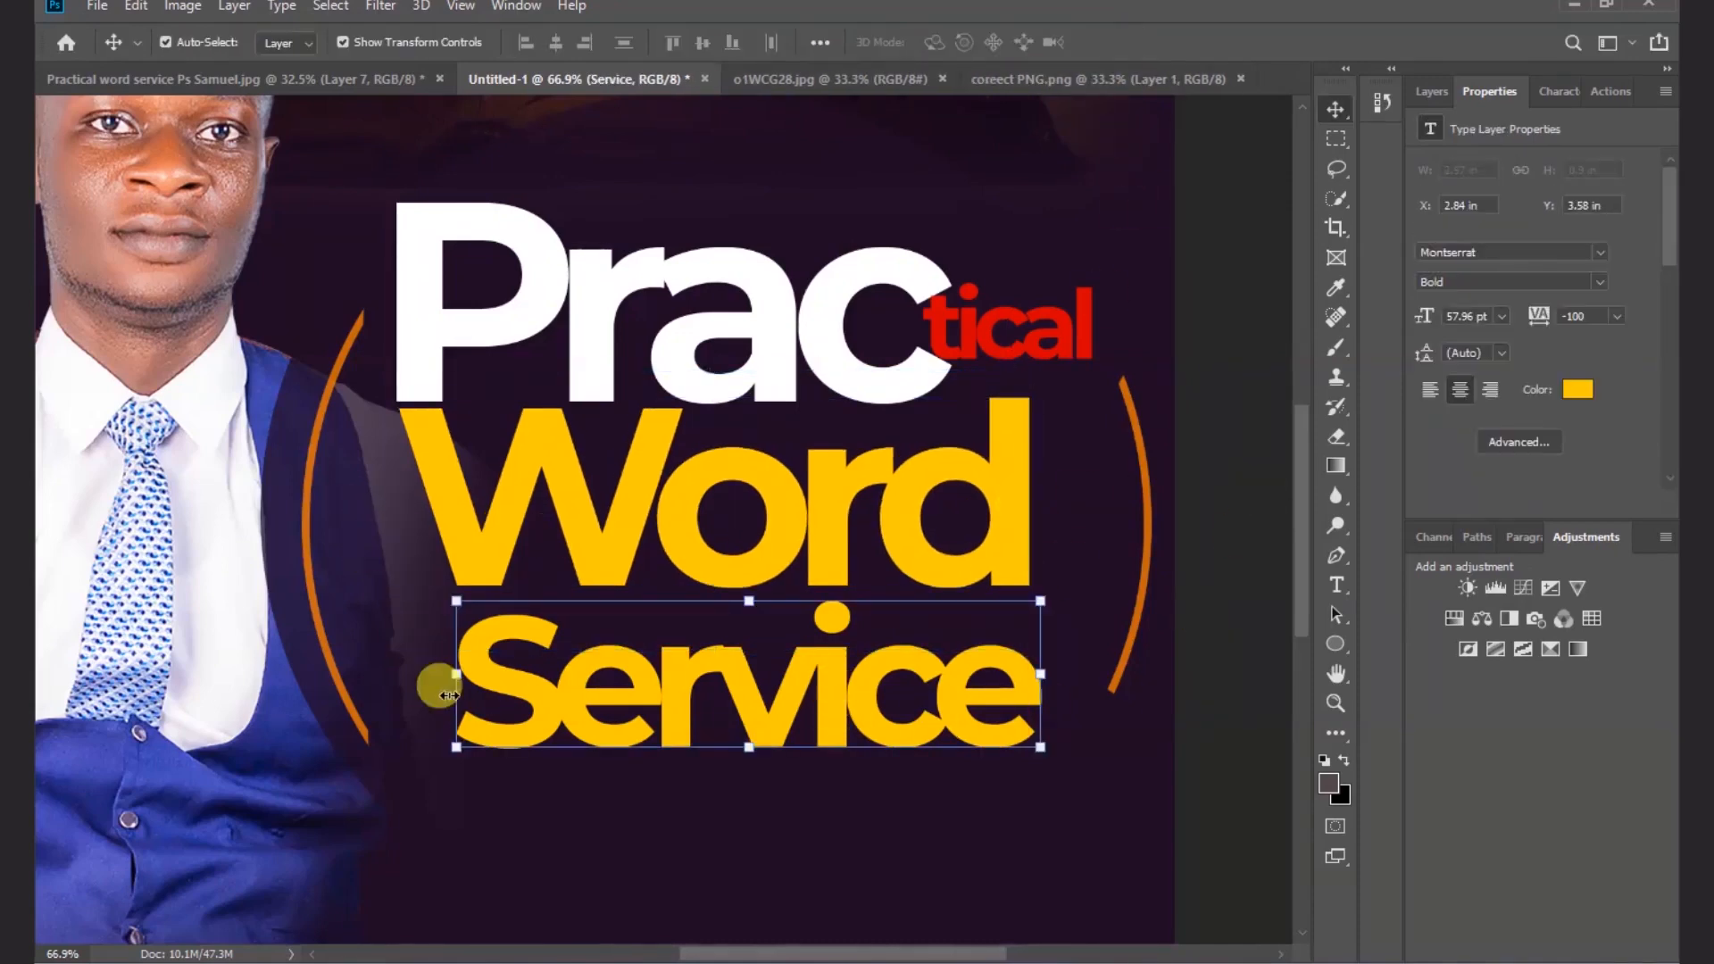
click(450, 589)
drag(450, 589, 416, 575)
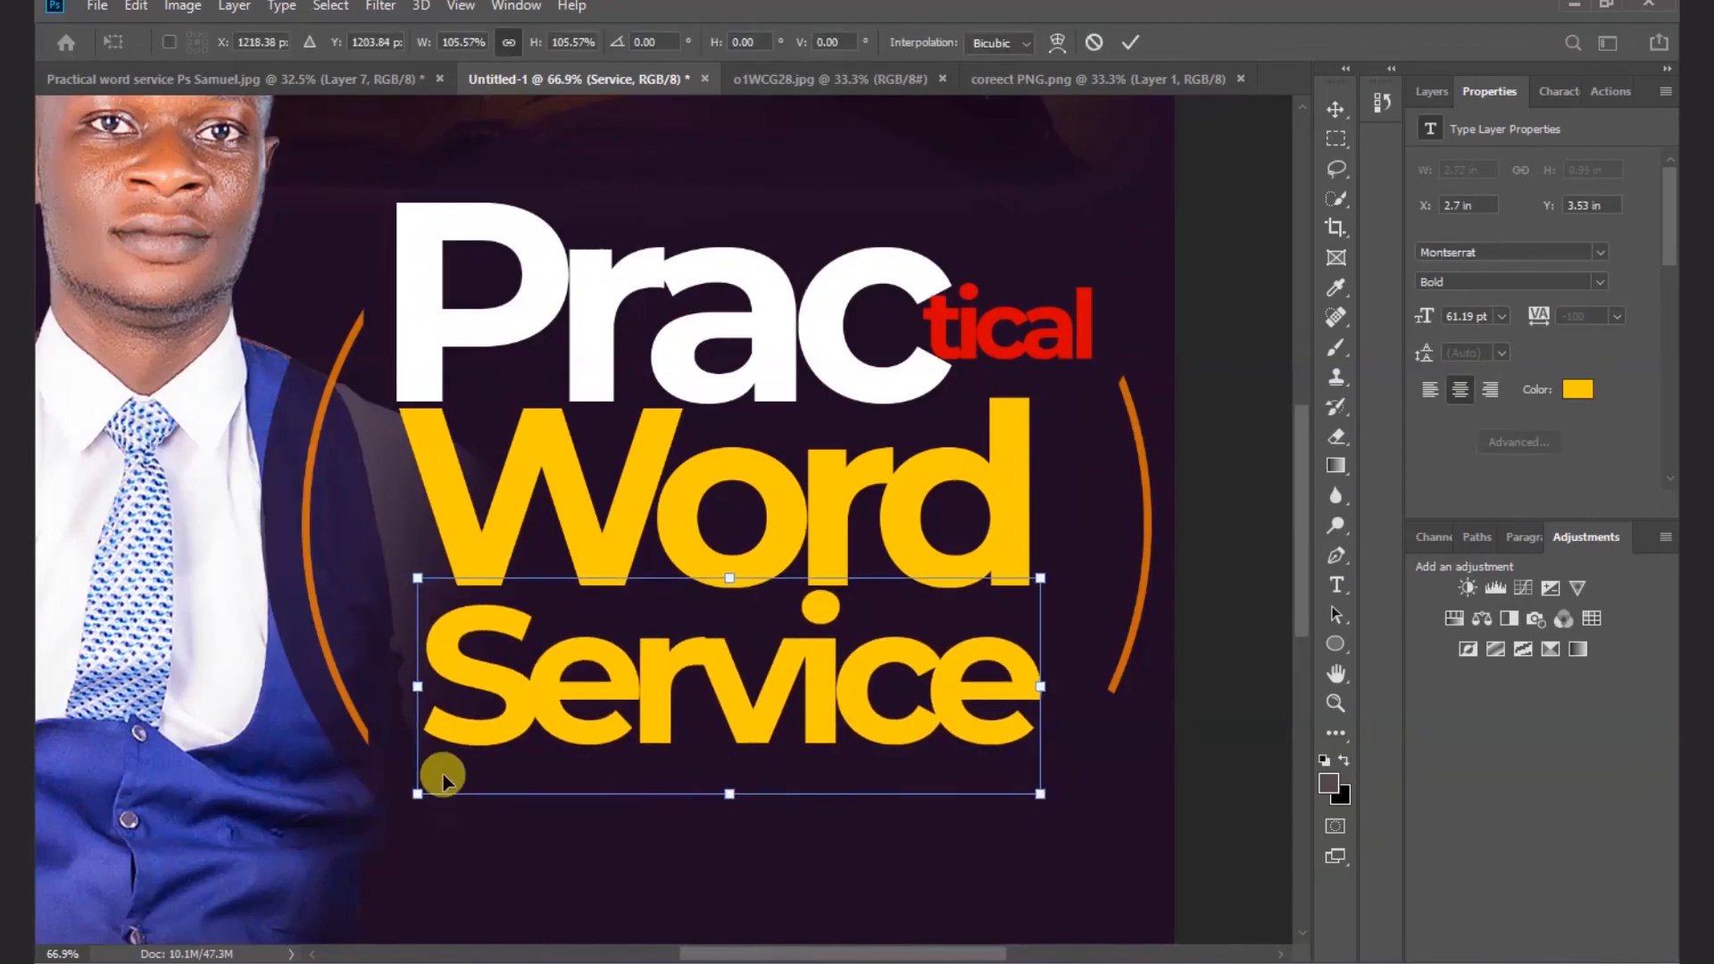
drag(410, 789, 428, 790)
click(1128, 45)
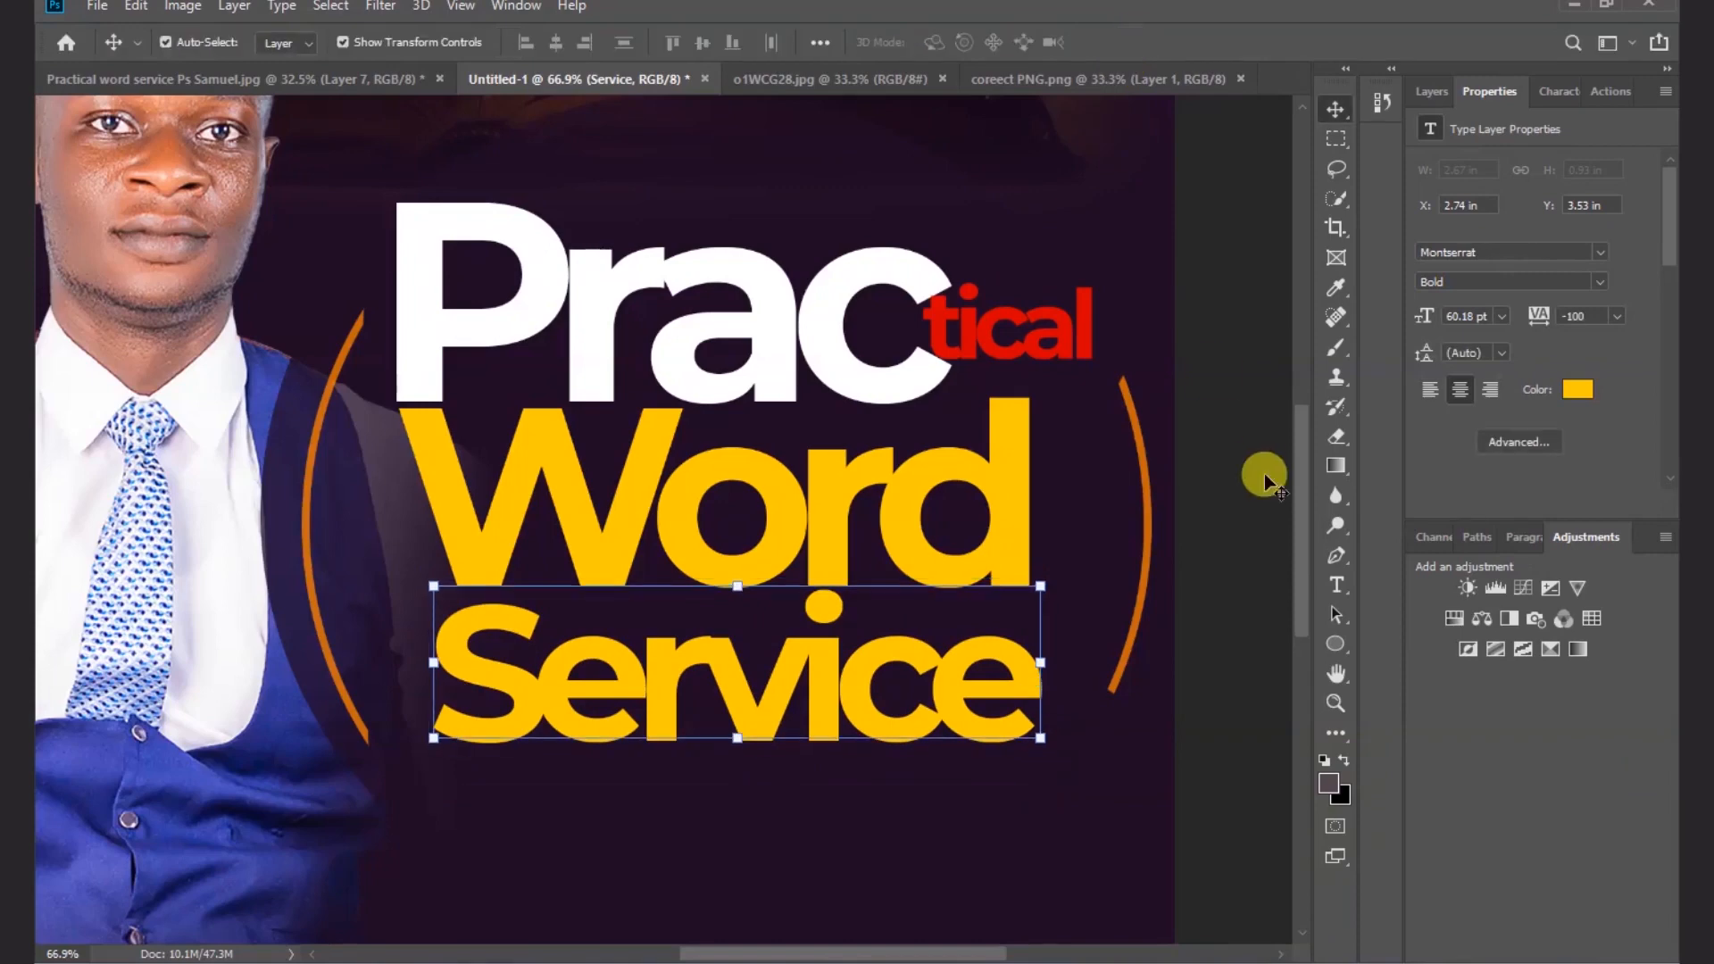
click(1209, 449)
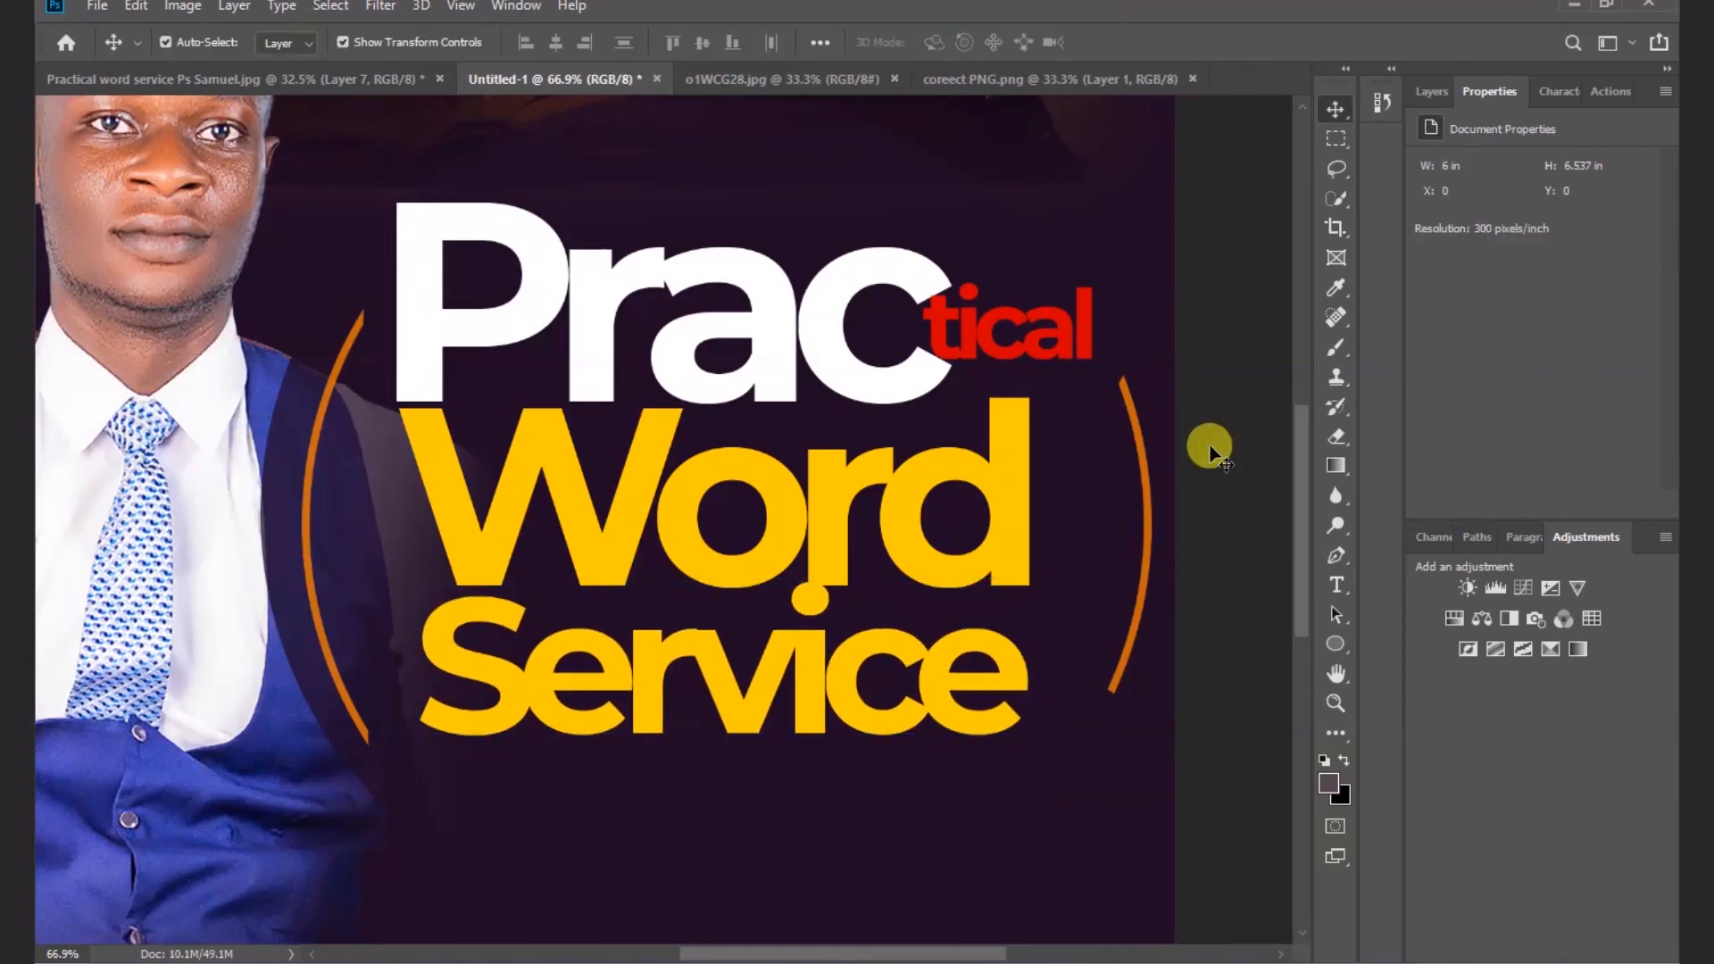
- Draw a rectangle about 138 x 73 px below the "Service" text, fill it white, and deselect it
scroll(934, 610, down, 3)
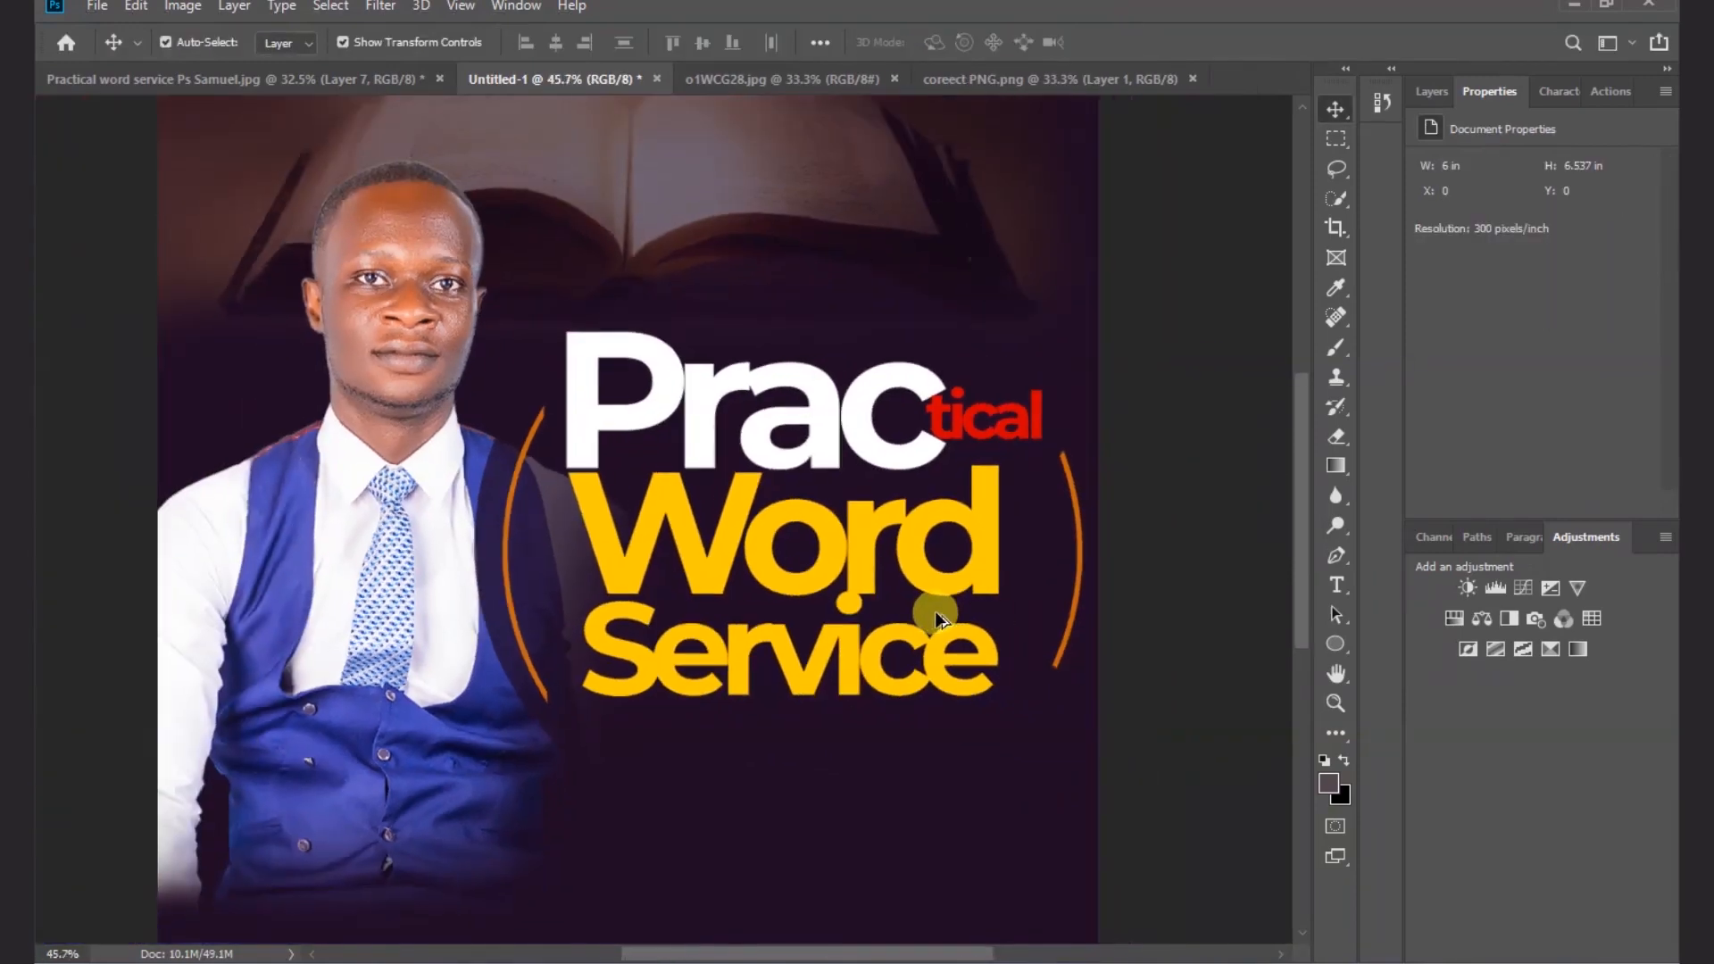
scroll(935, 610, down, 1)
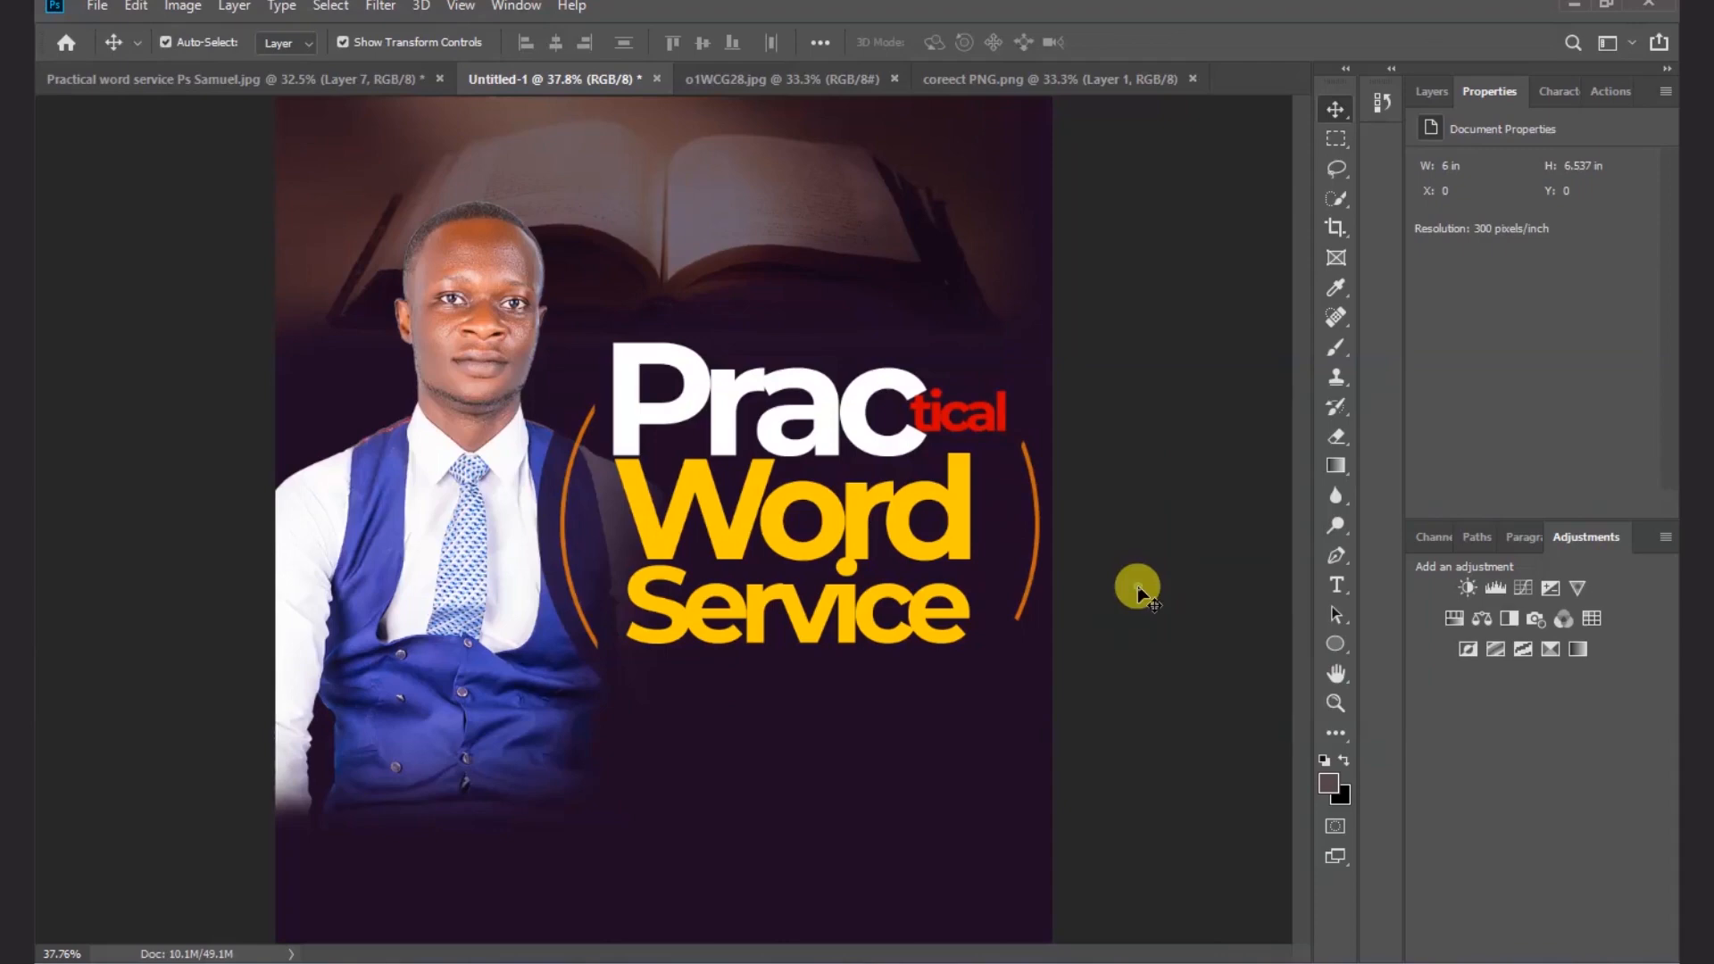
click(1336, 642)
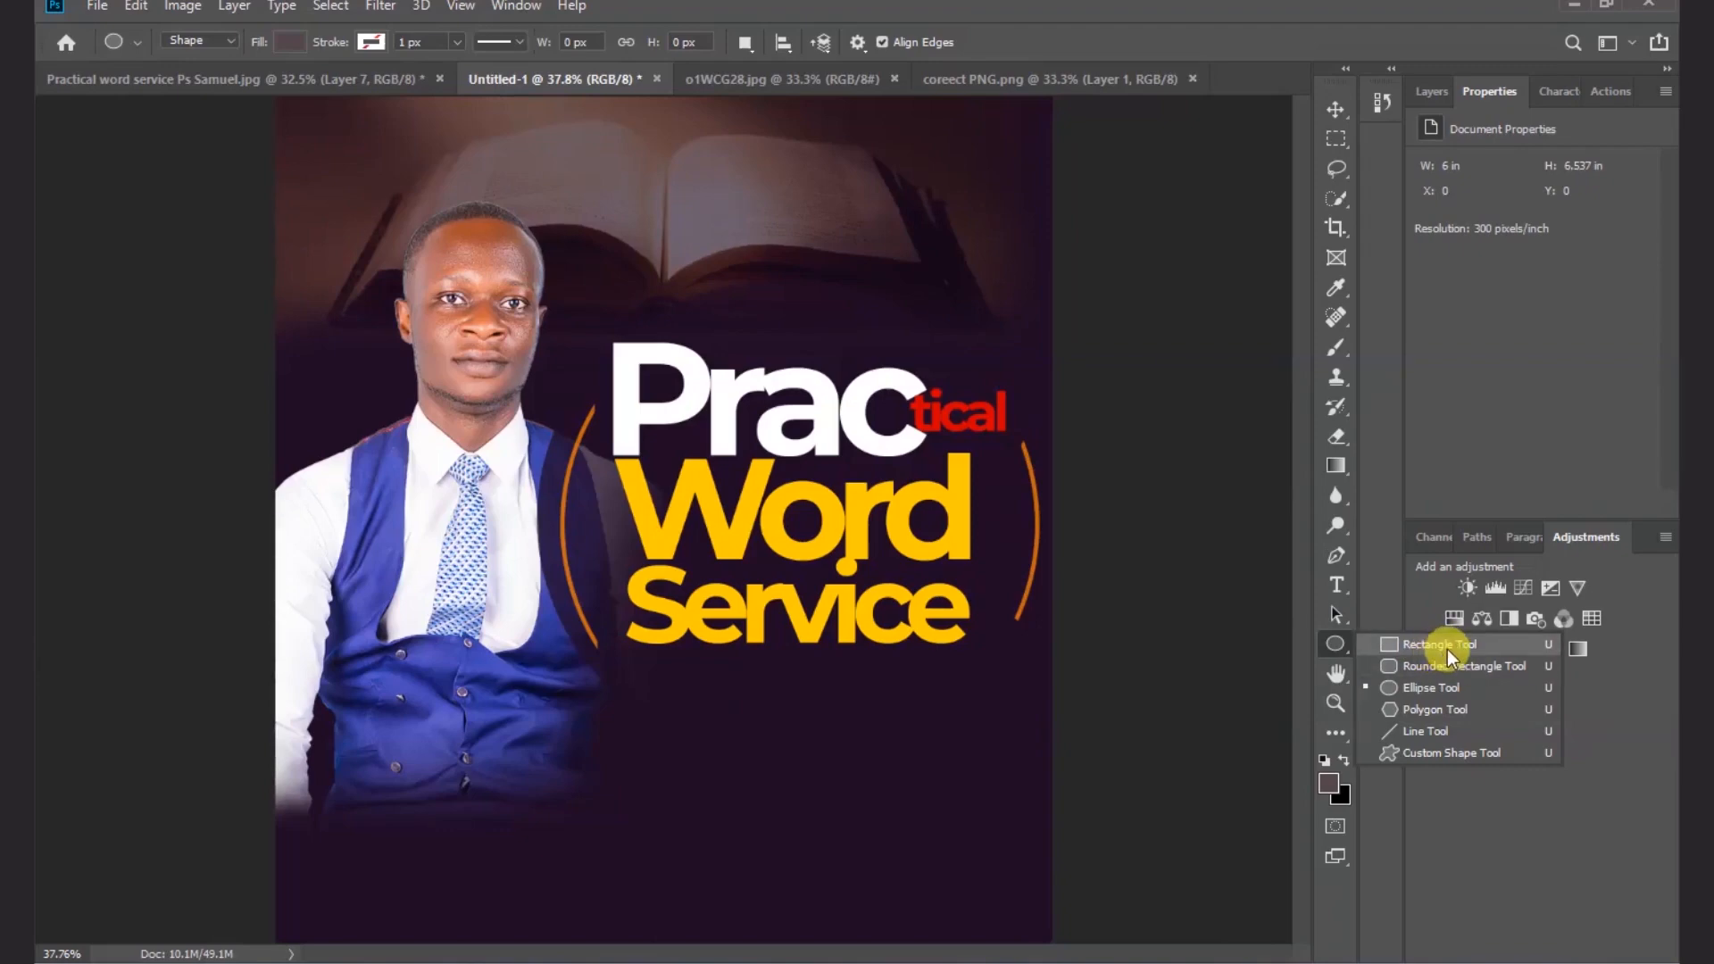
click(1446, 646)
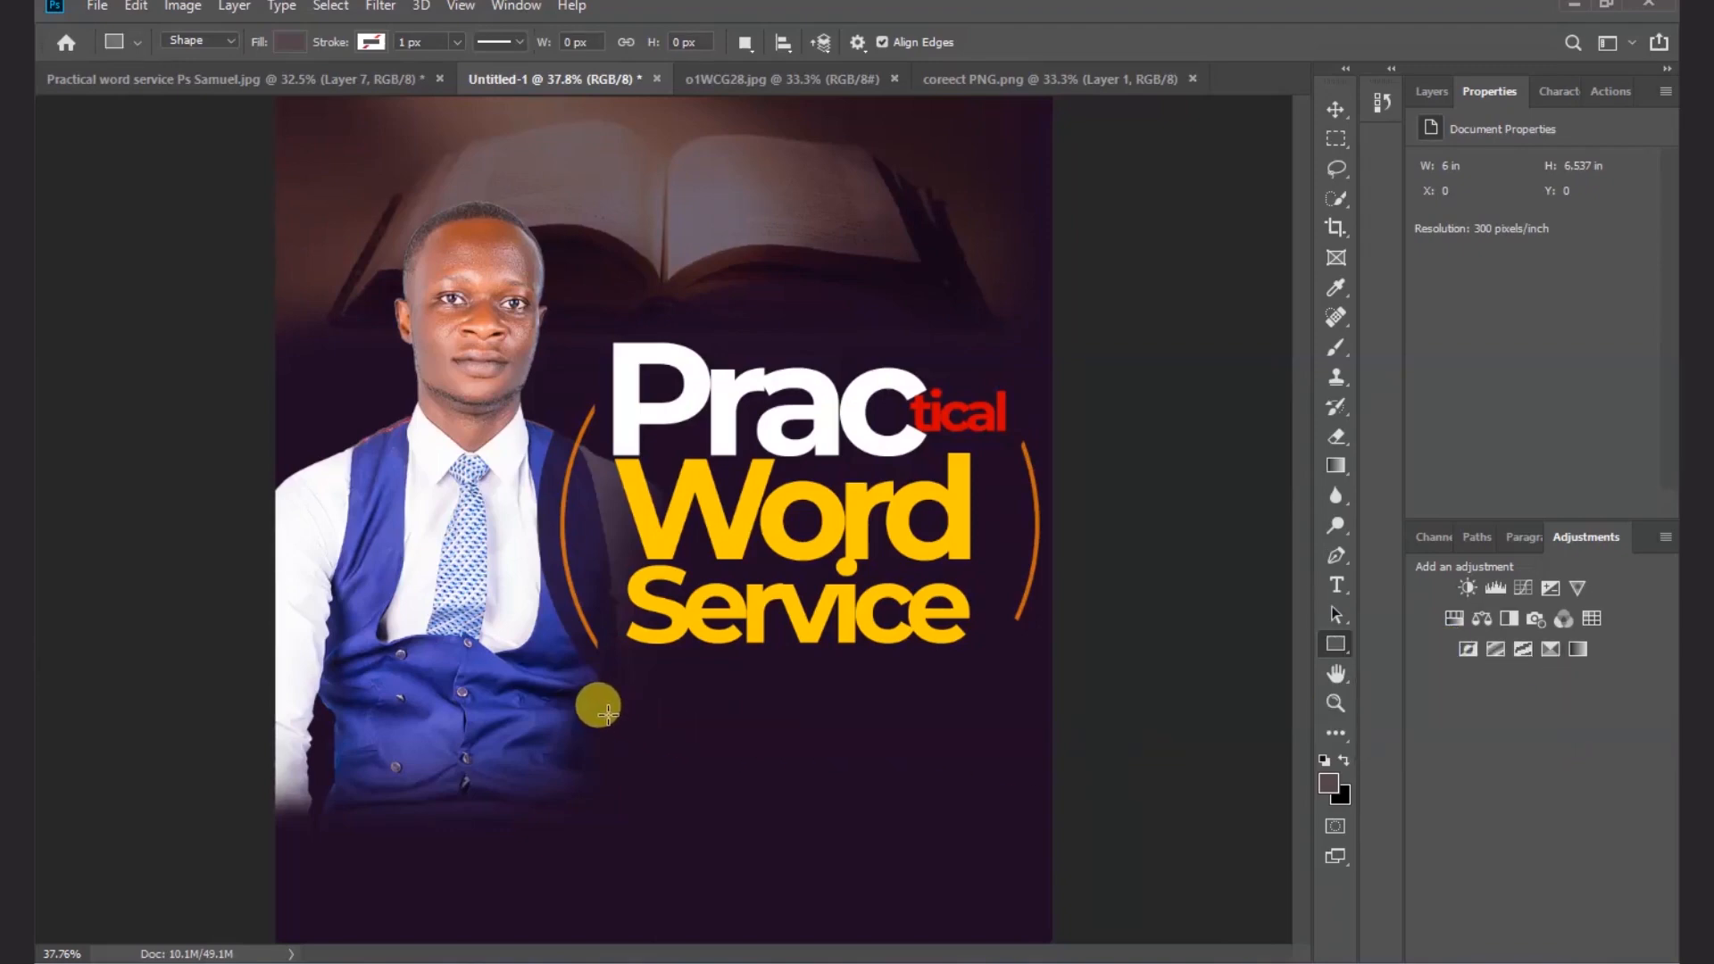
drag(607, 715, 666, 742)
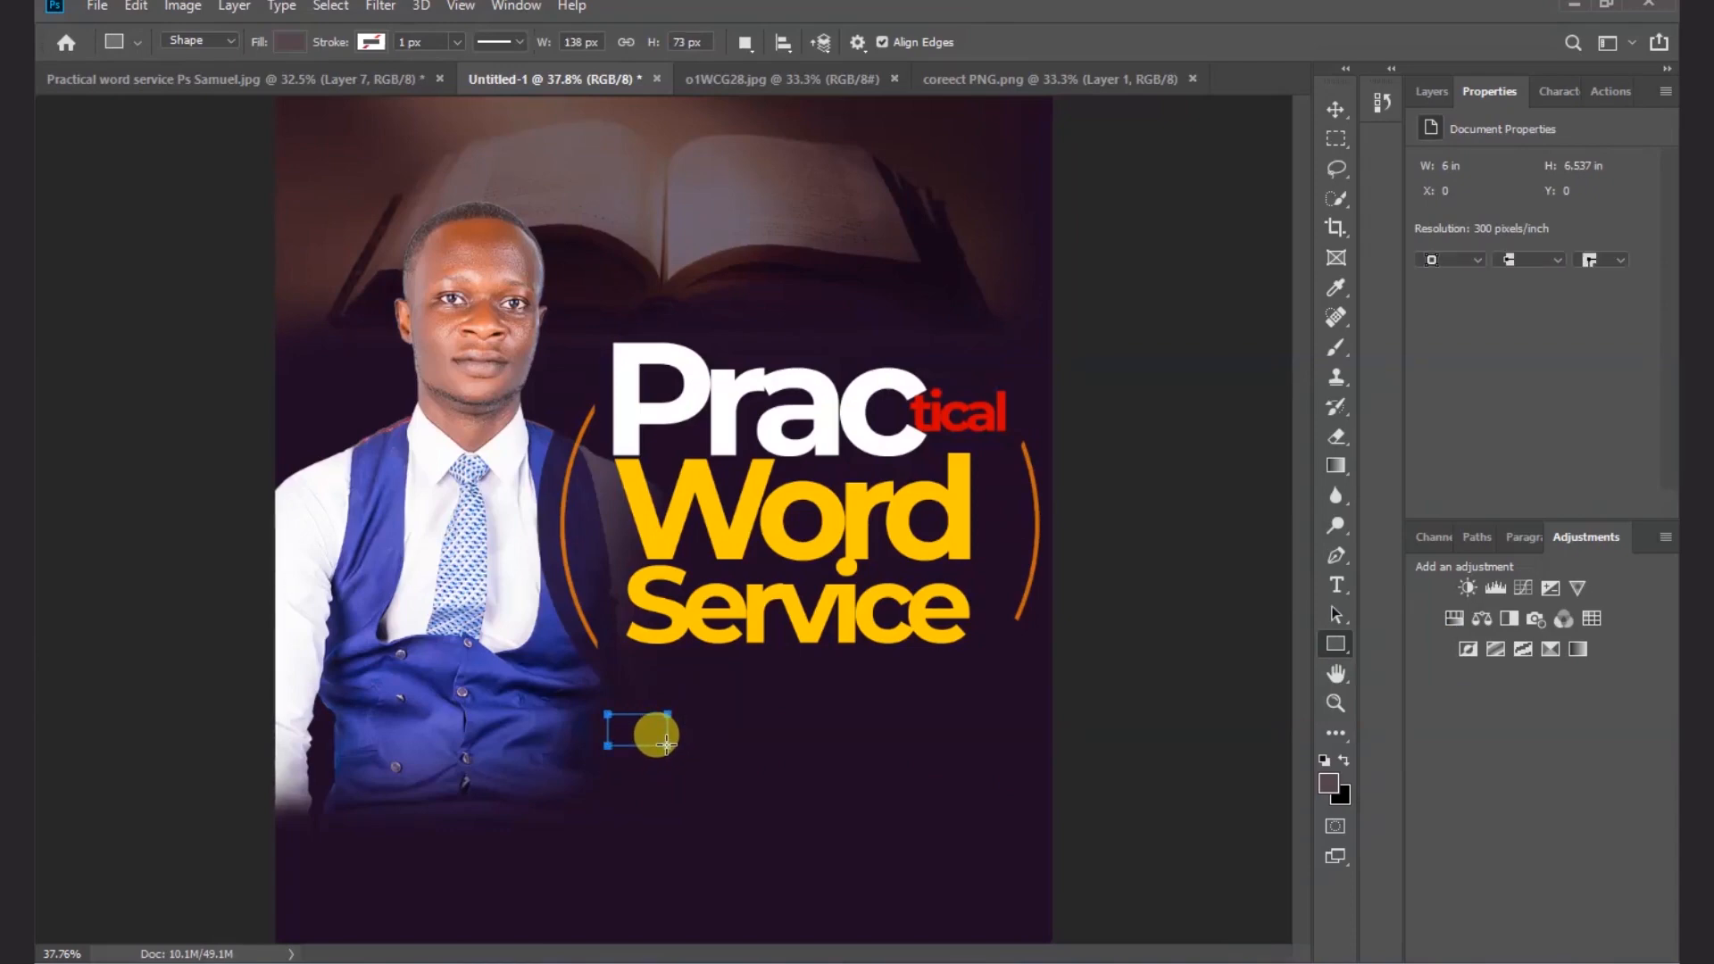
click(1425, 235)
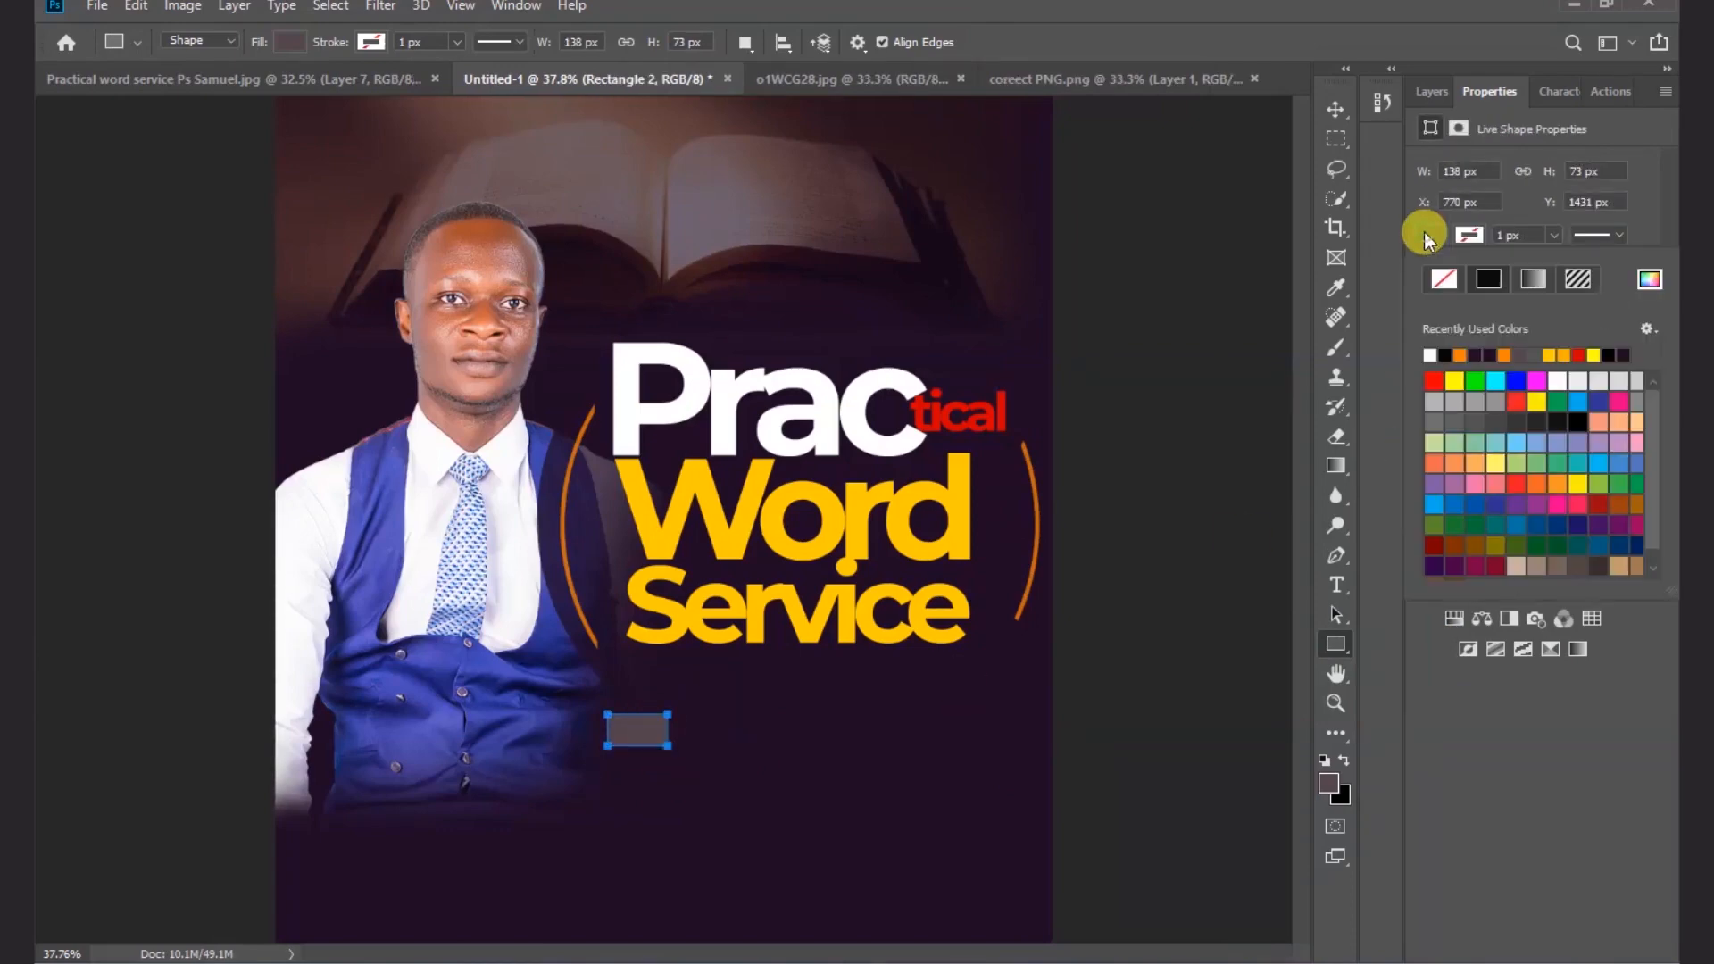
click(1430, 355)
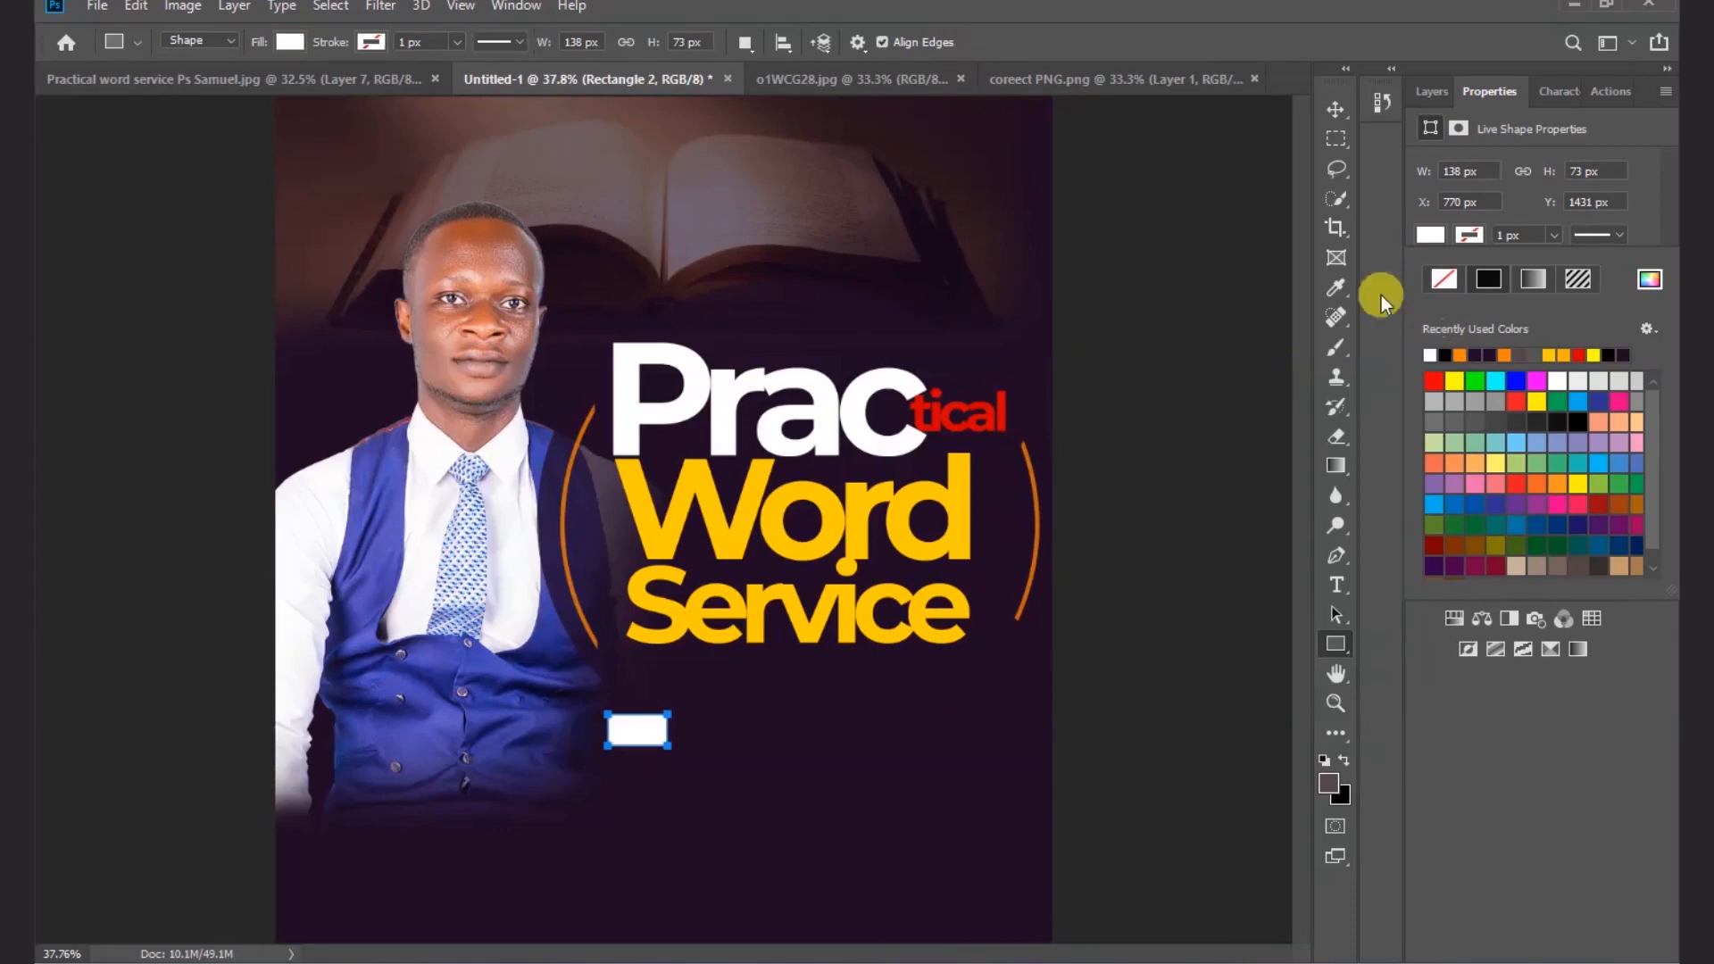
click(1336, 110)
click(1128, 625)
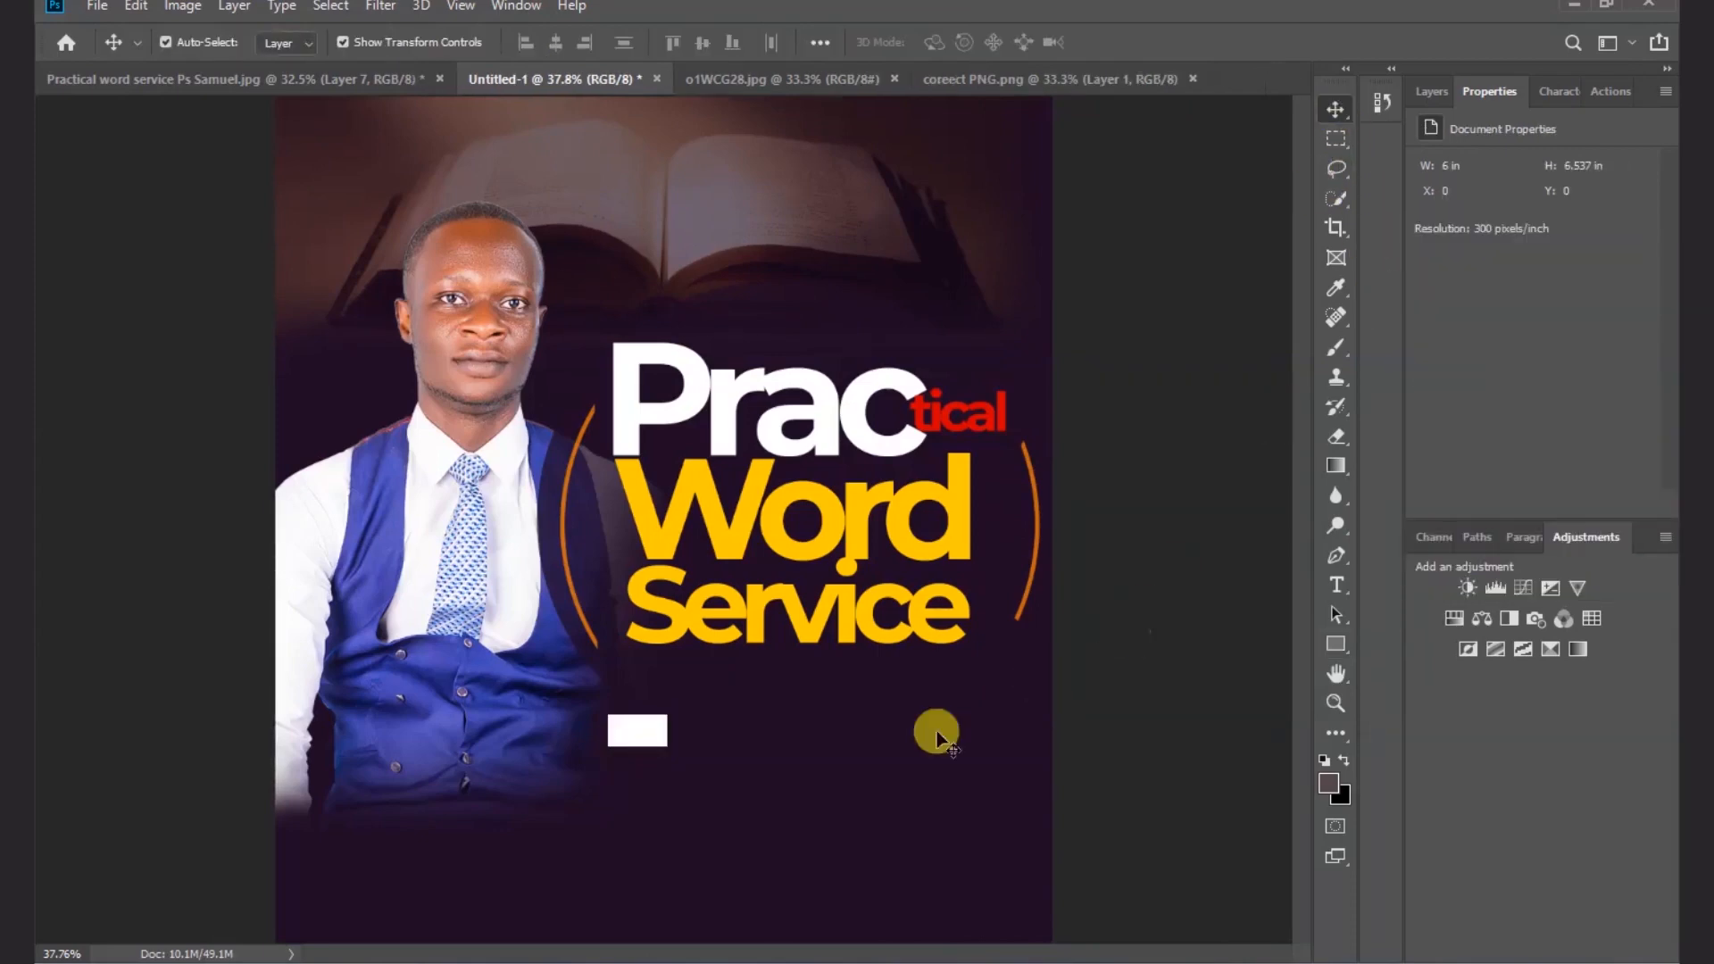
- Duplicate the white rectangle four times to the right to form an evenly spaced horizontal row of five
key(alt)
scroll(762, 794, up, 2)
scroll(763, 794, up, 2)
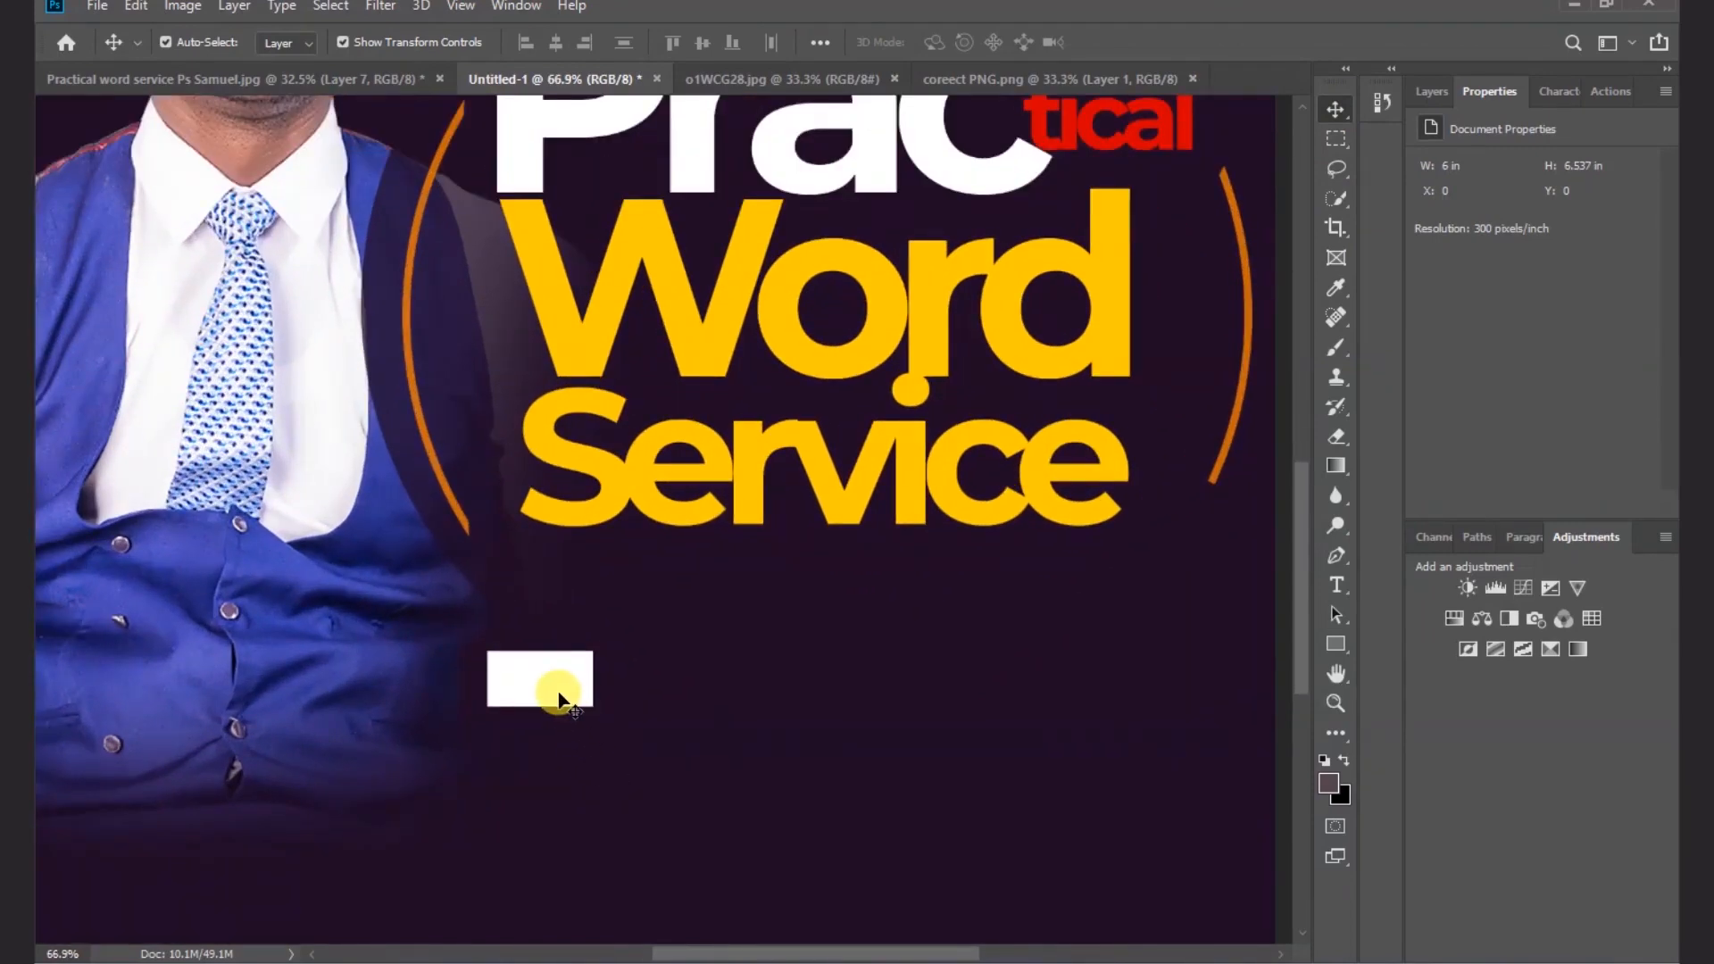
drag(521, 678, 1006, 690)
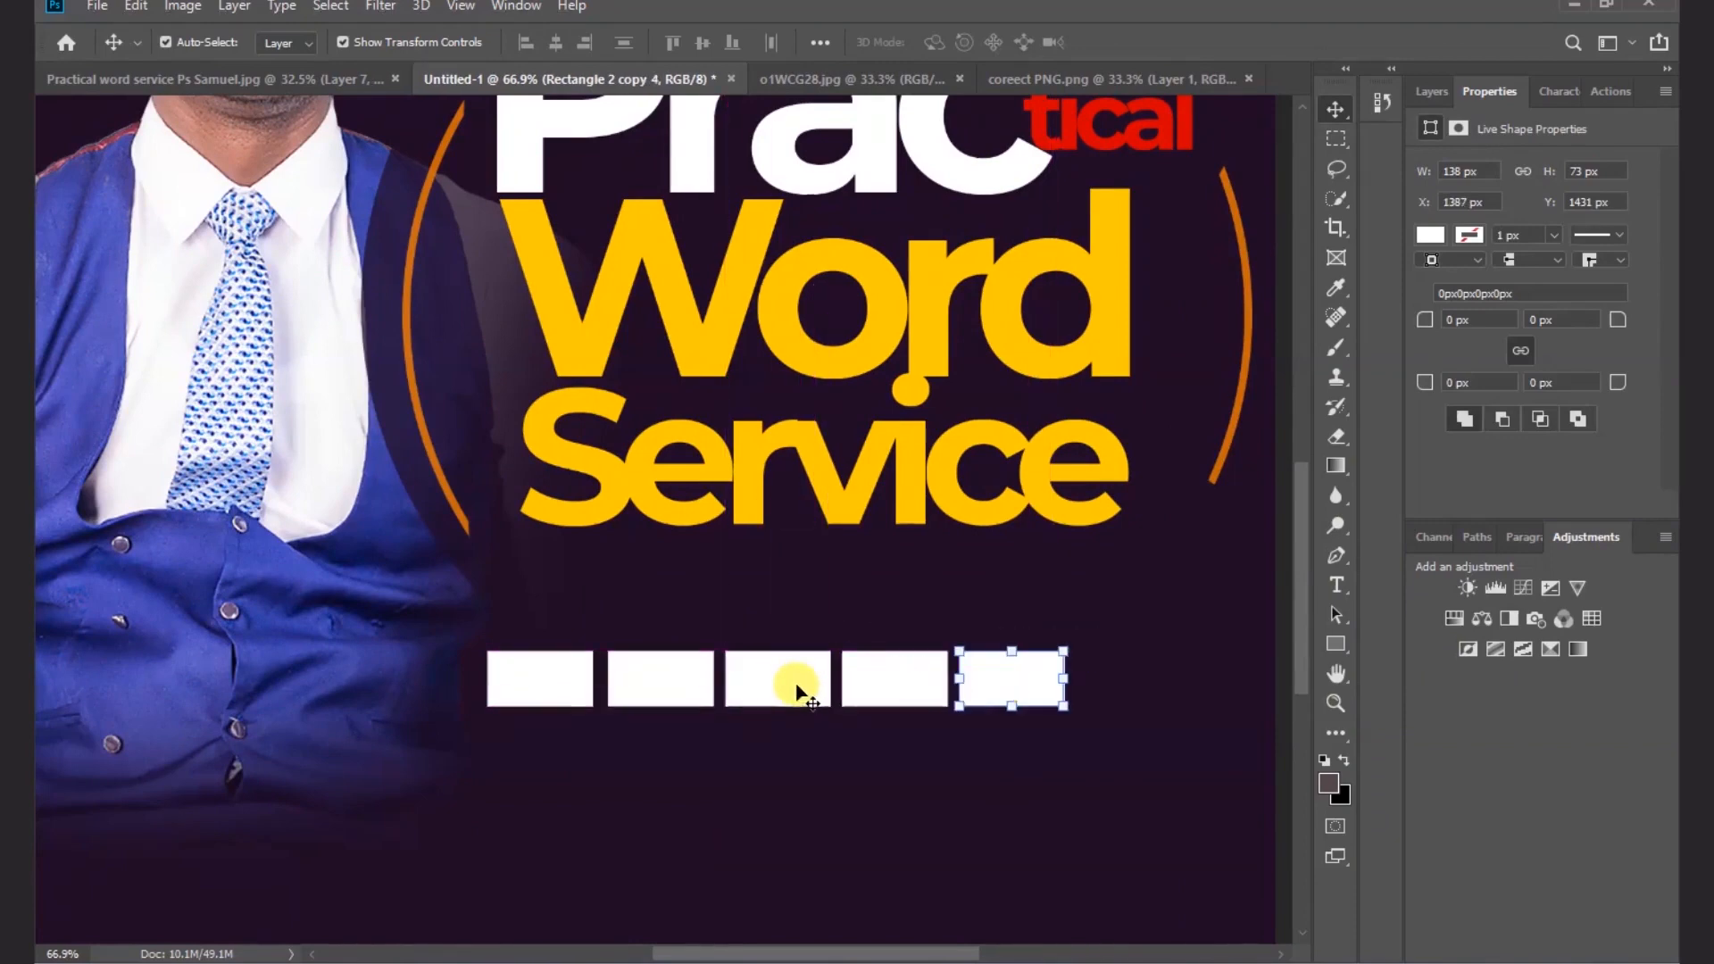
- Select all five white rectangles and shift the row right to X 857 px, level with the right edge of "Word"
shift+click(884, 691)
shift+click(780, 689)
shift+click(662, 687)
shift+click(532, 688)
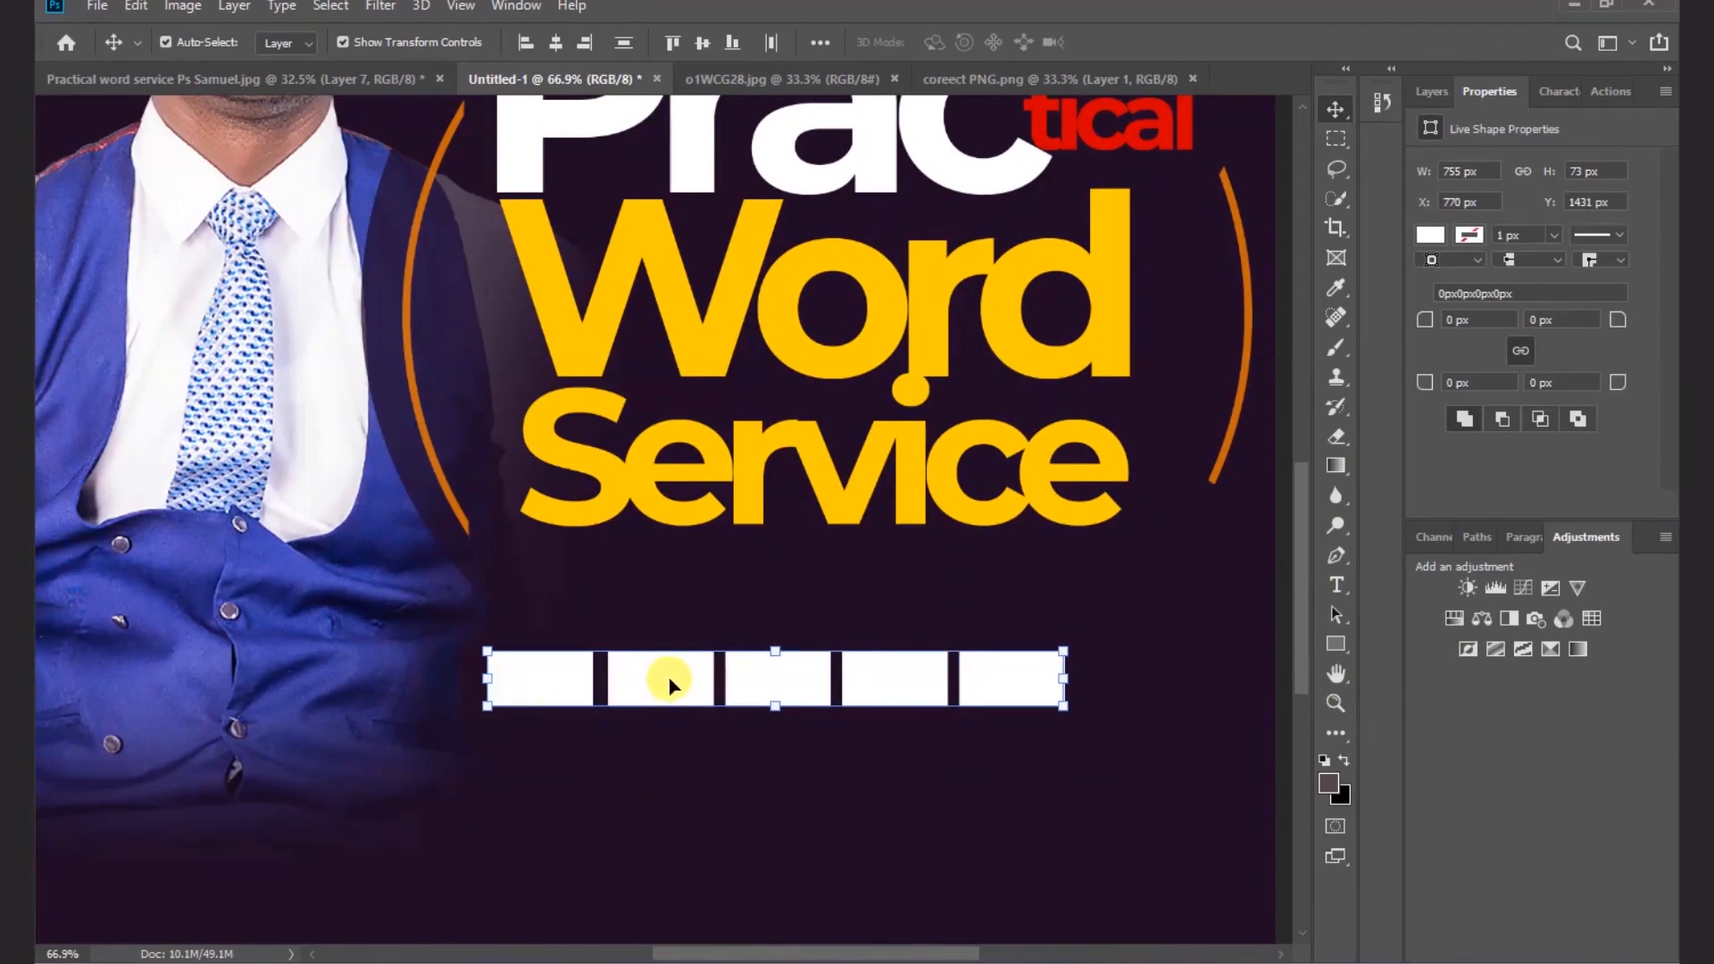
drag(671, 680, 736, 676)
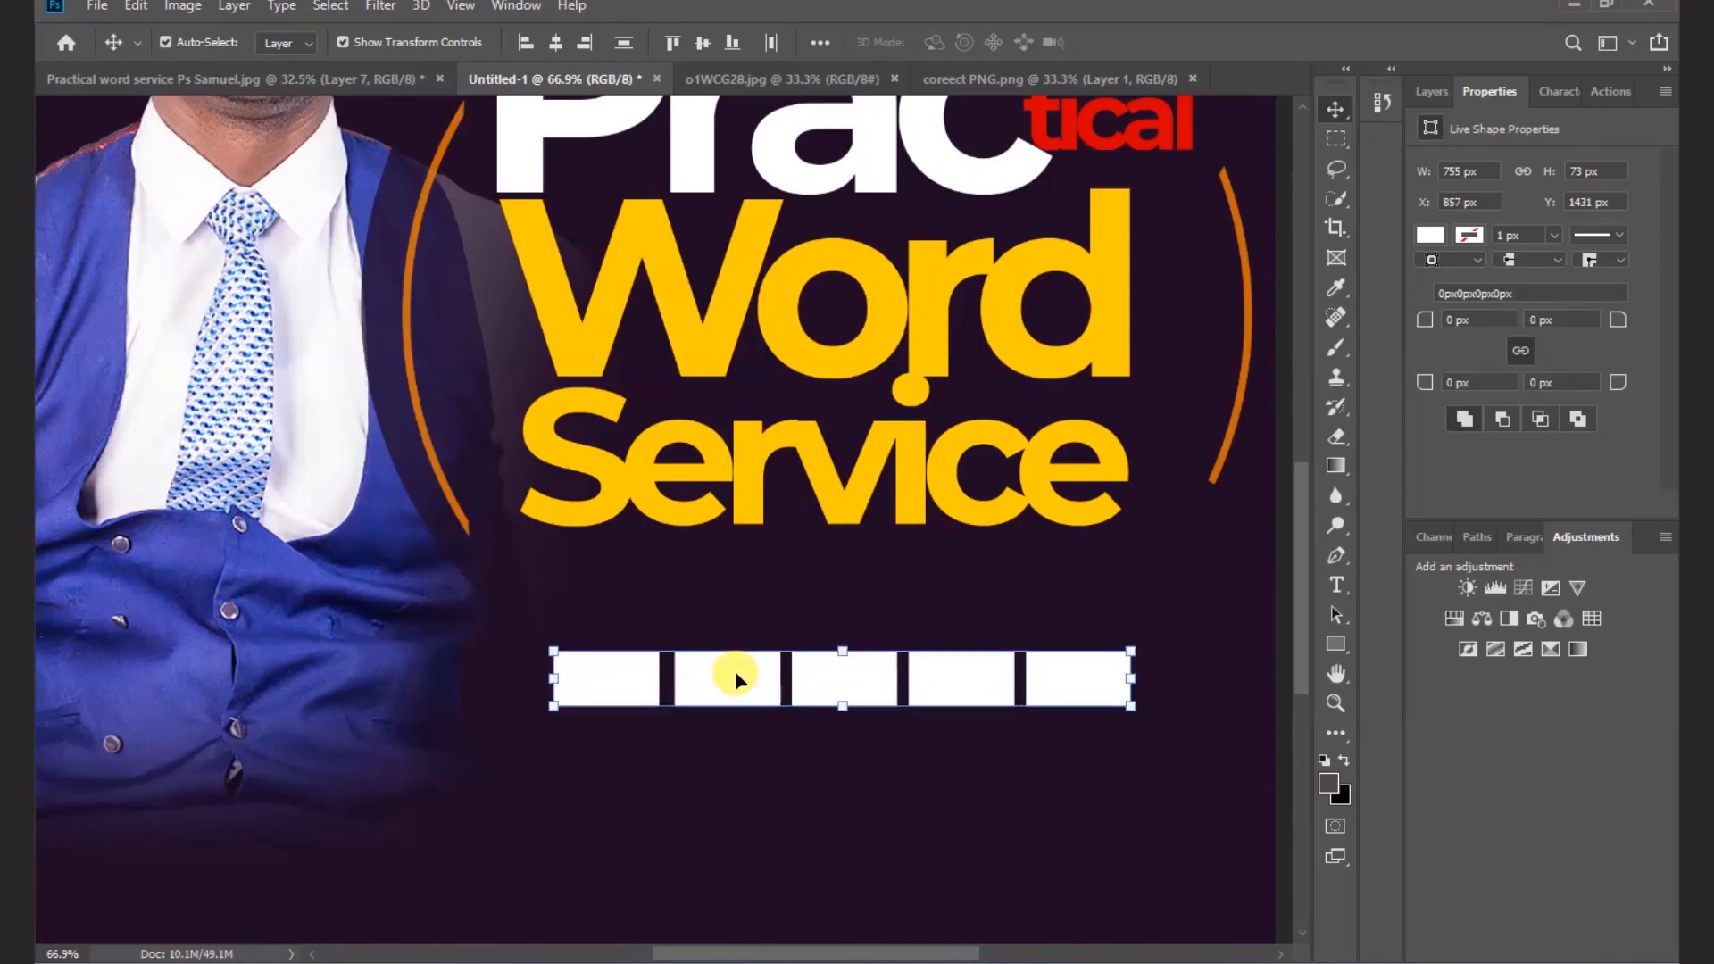
- Skew the five rectangles together horizontally by about -23.25° so they slant to the right, and apply the transform
click(843, 644)
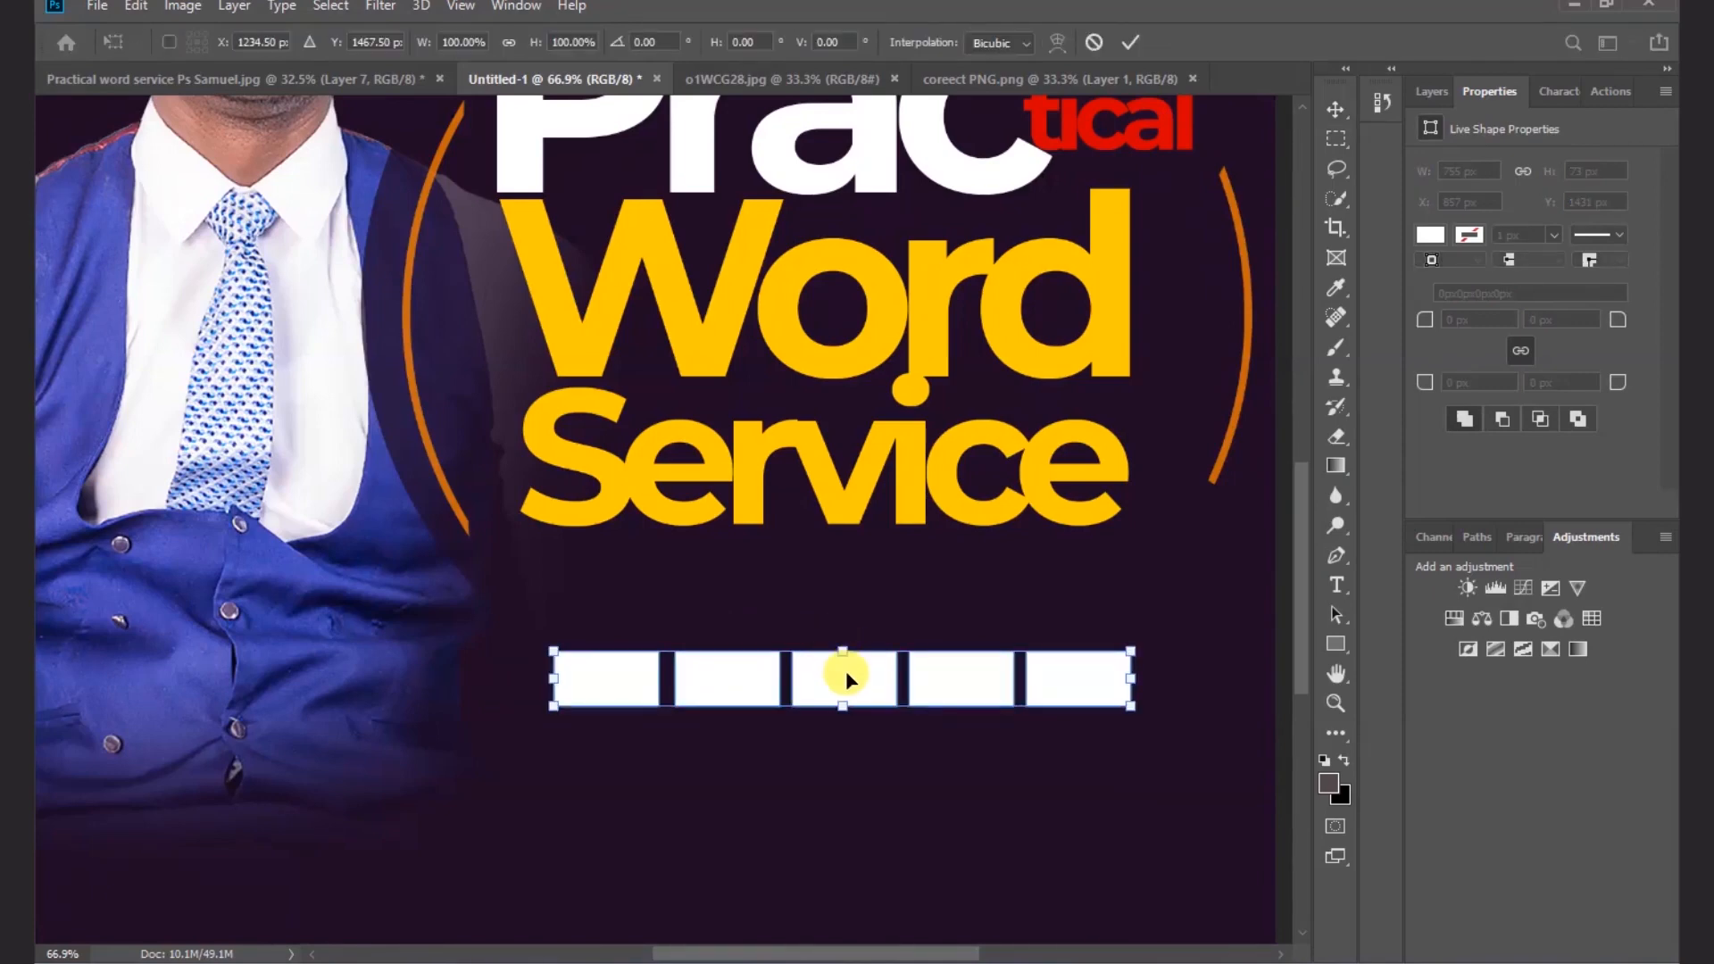
right_click(848, 675)
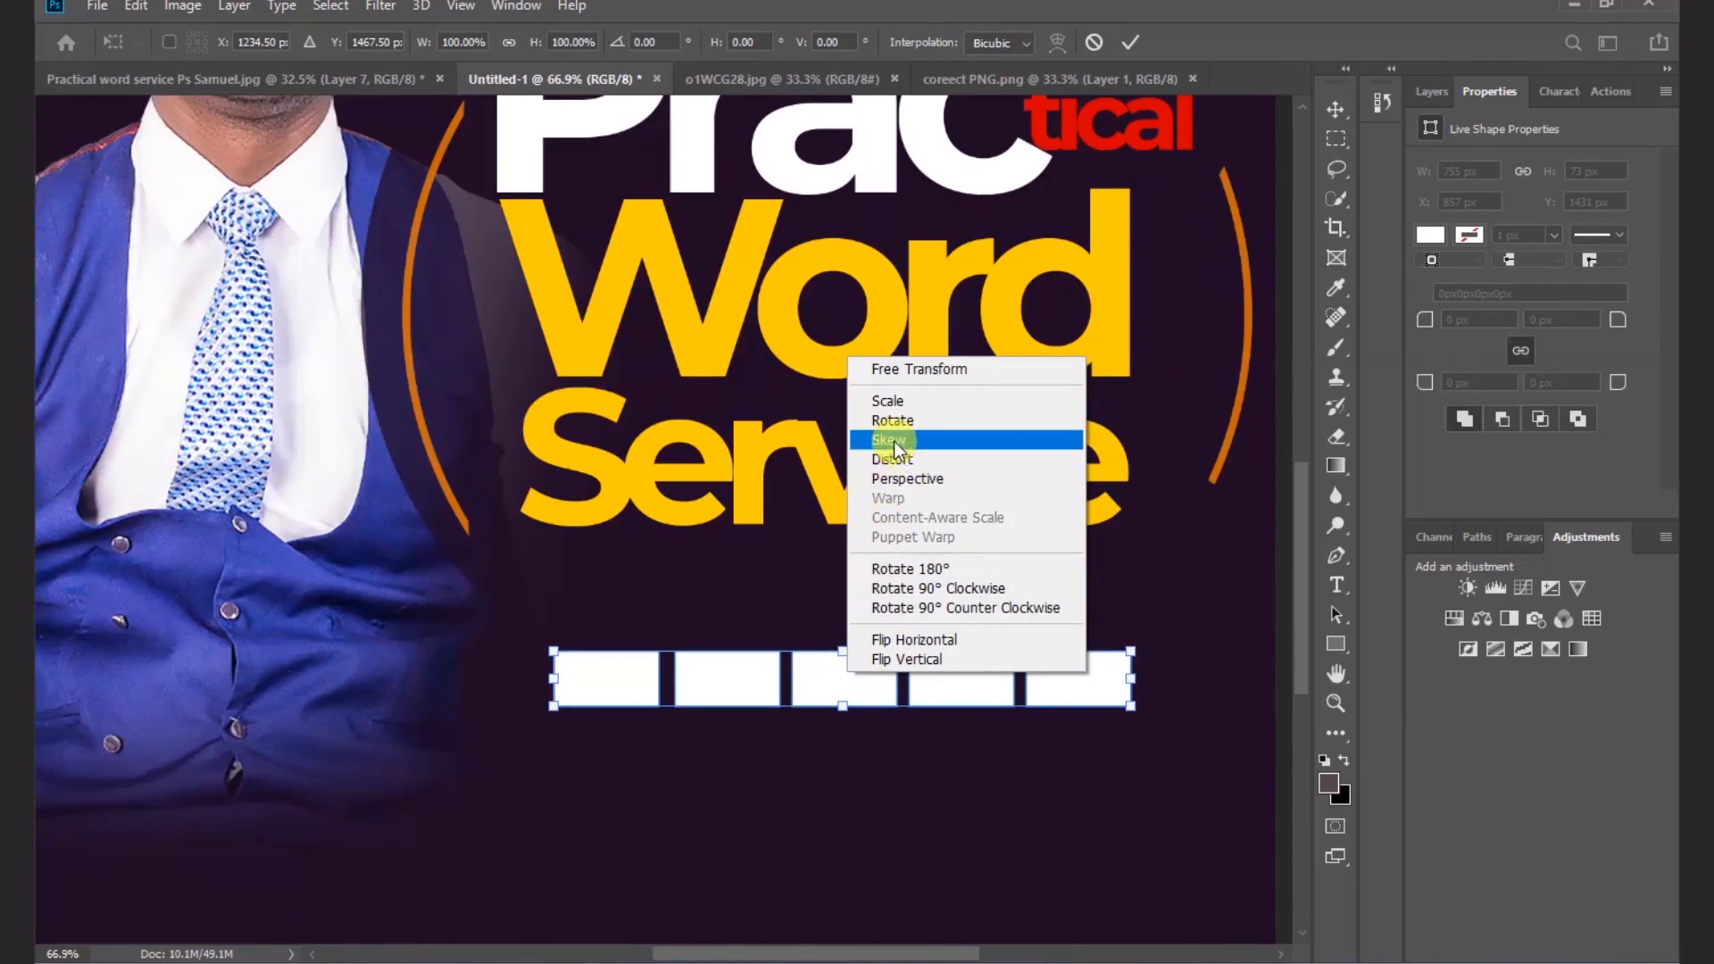
click(941, 441)
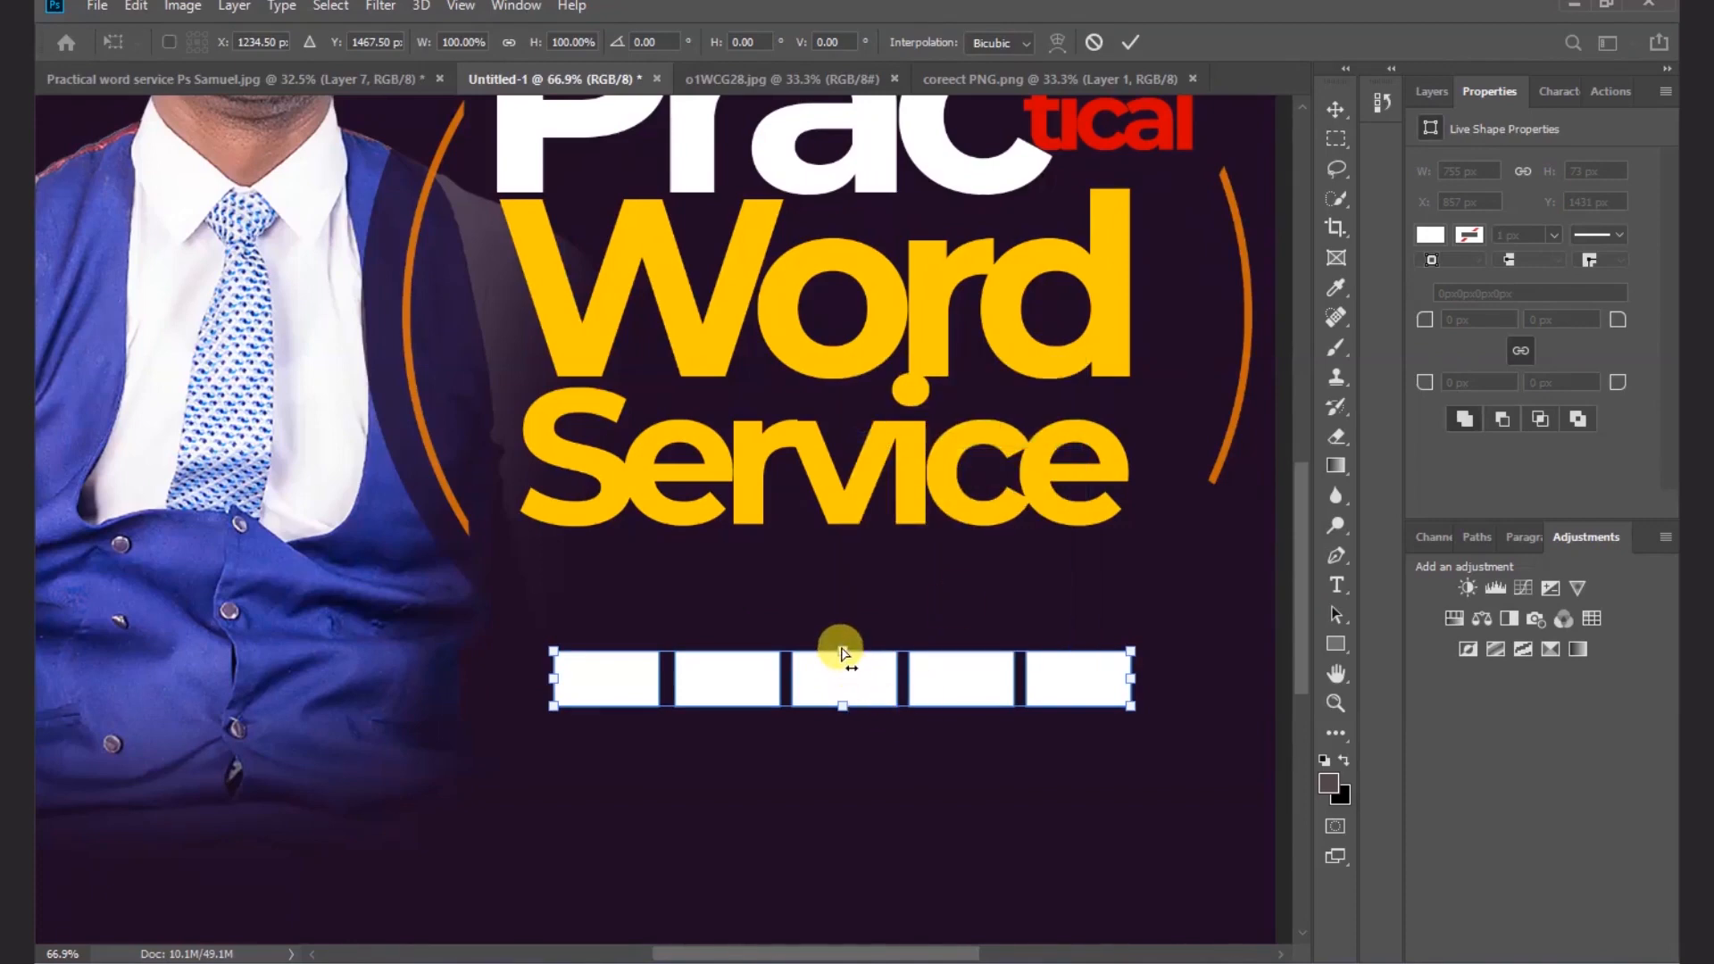
drag(842, 652, 866, 653)
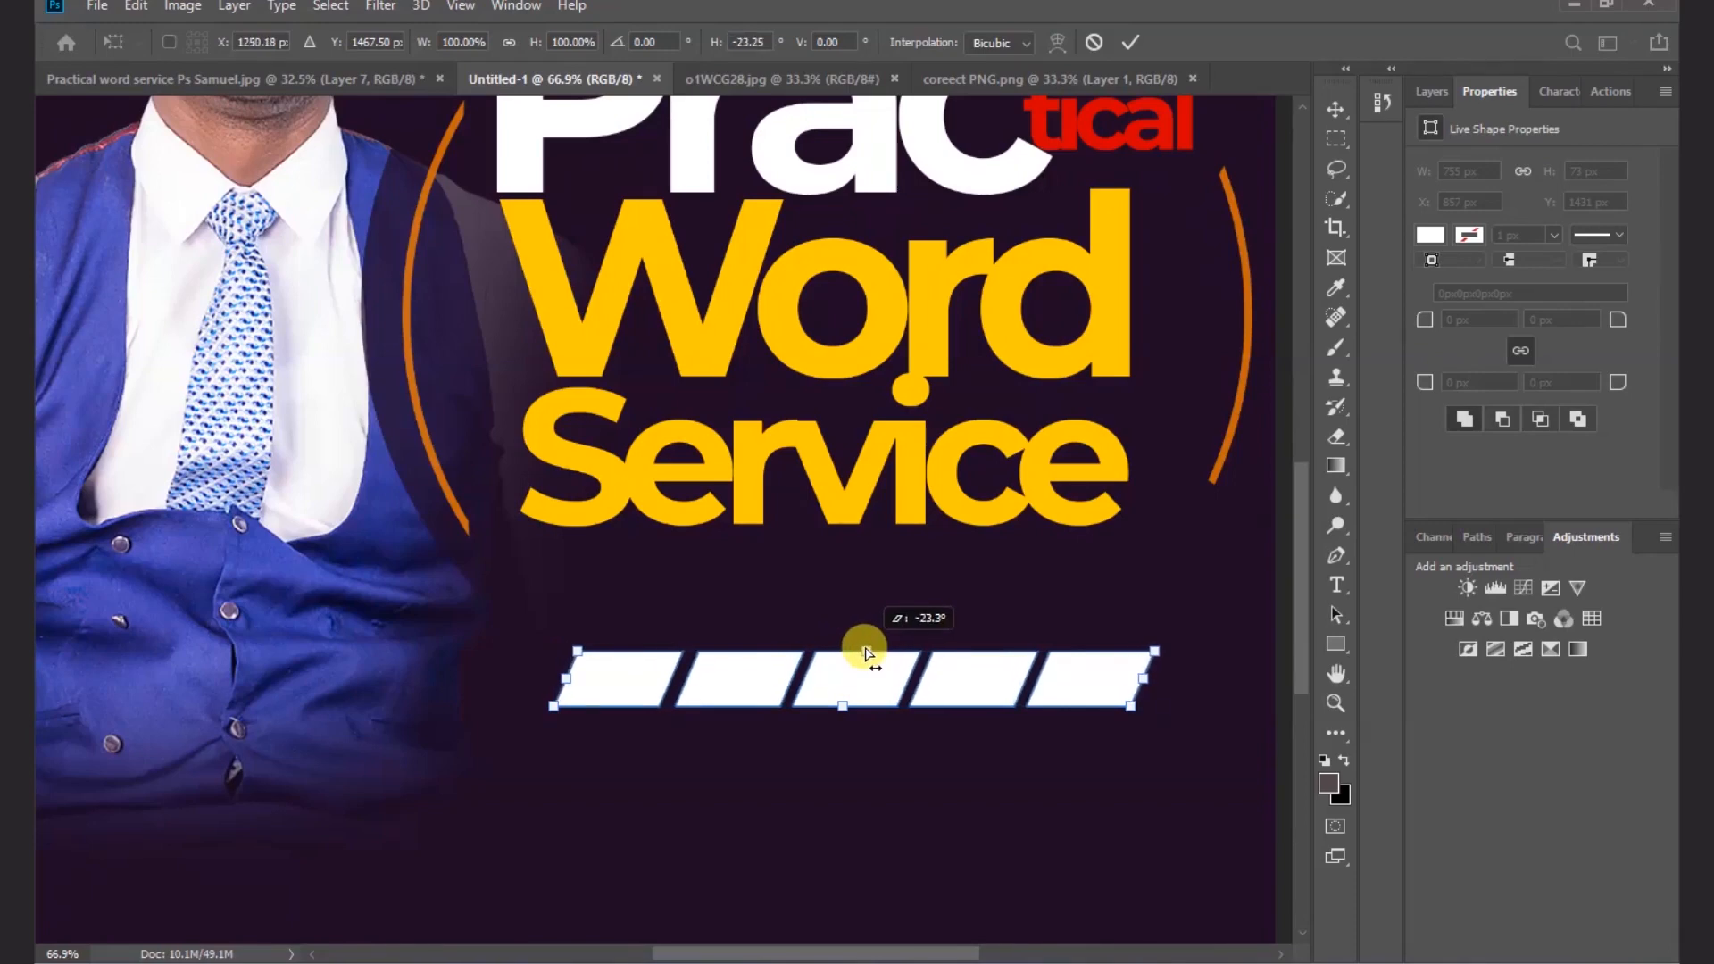
drag(865, 654, 864, 653)
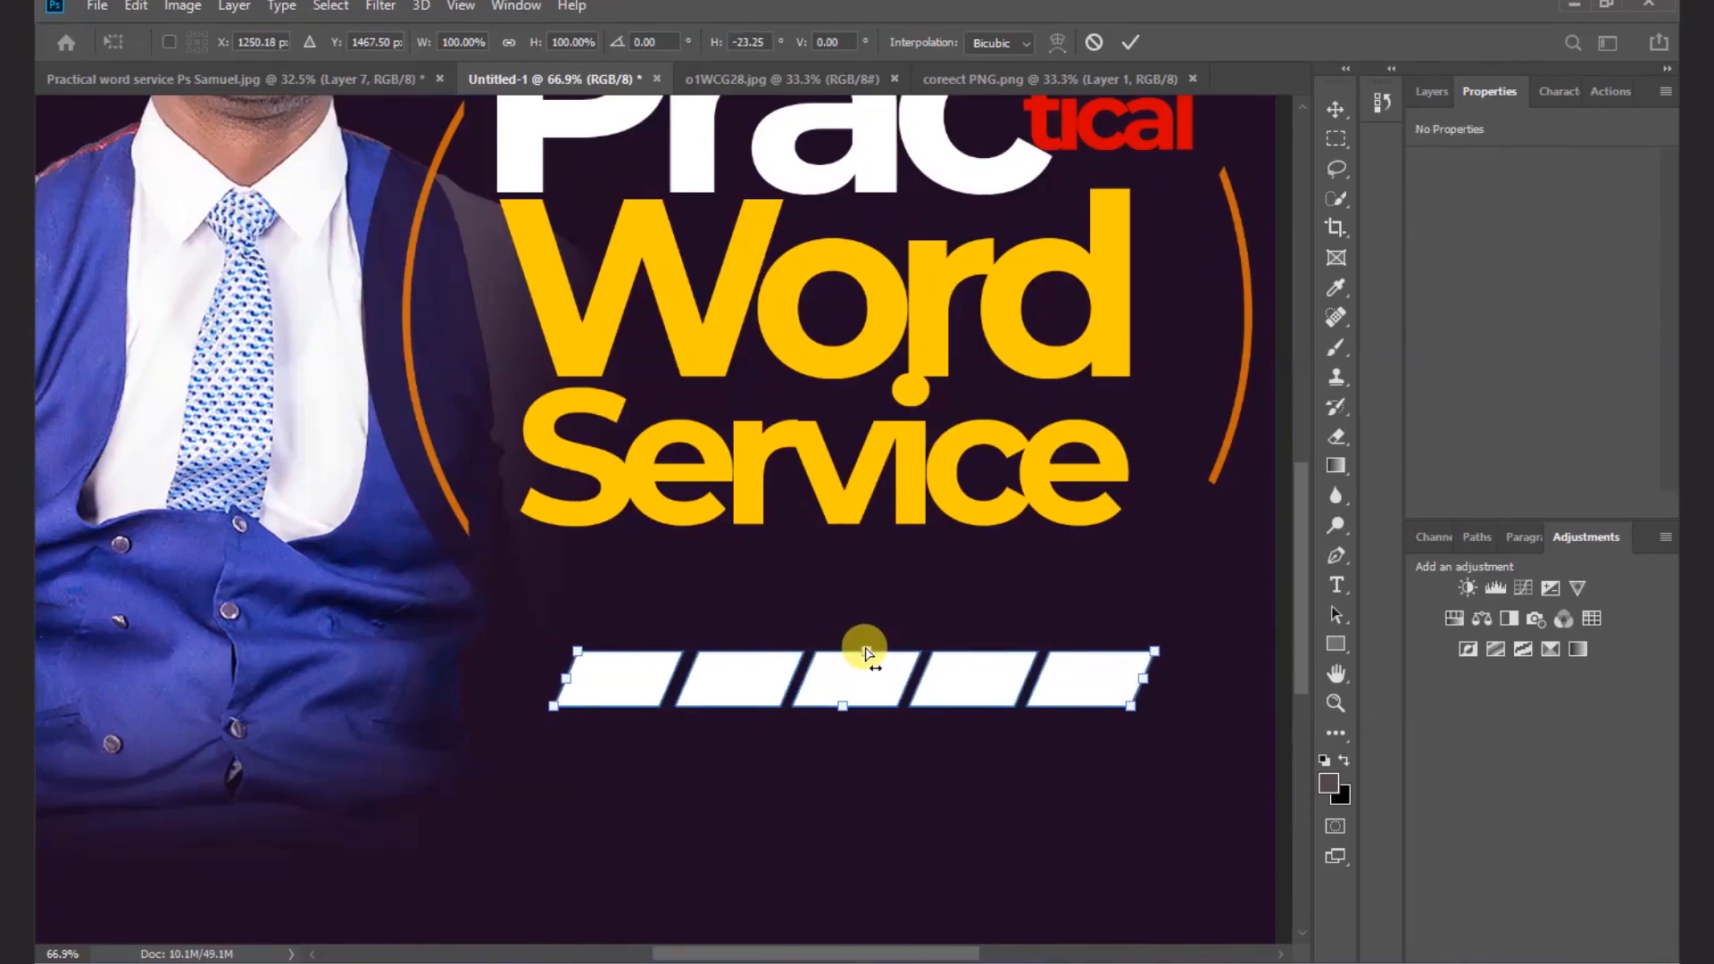
click(1129, 45)
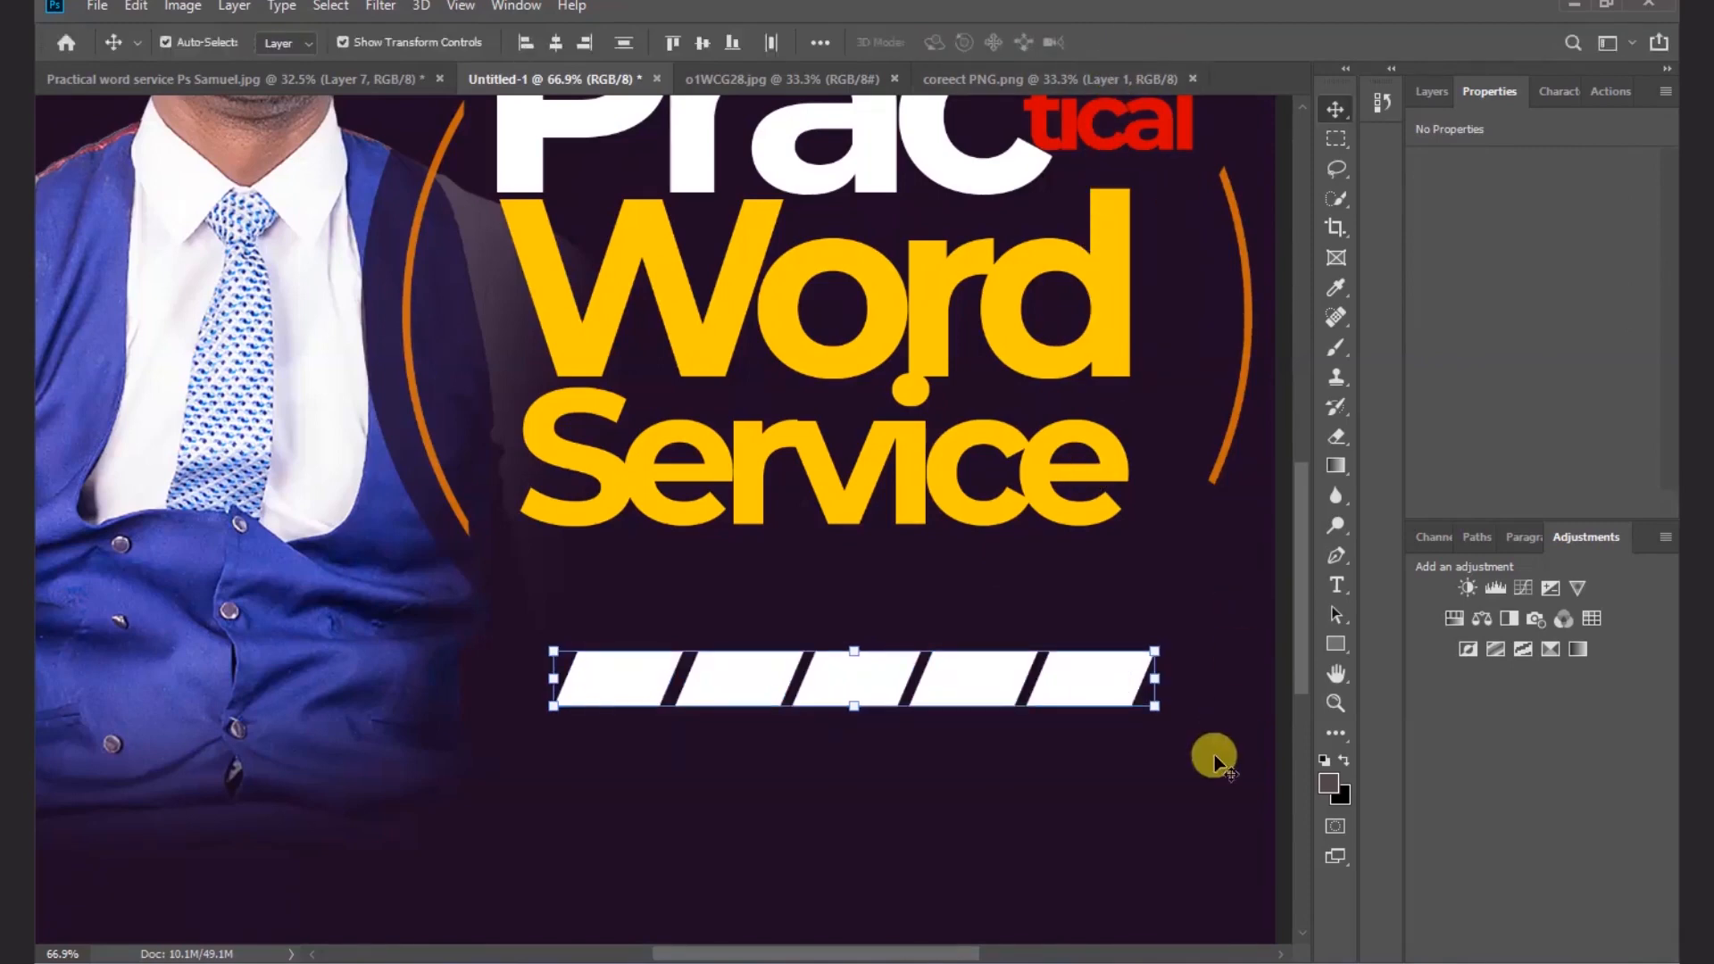
- Shift the slanted row slightly left to centre it under the "Service" text, and deselect it
click(1428, 91)
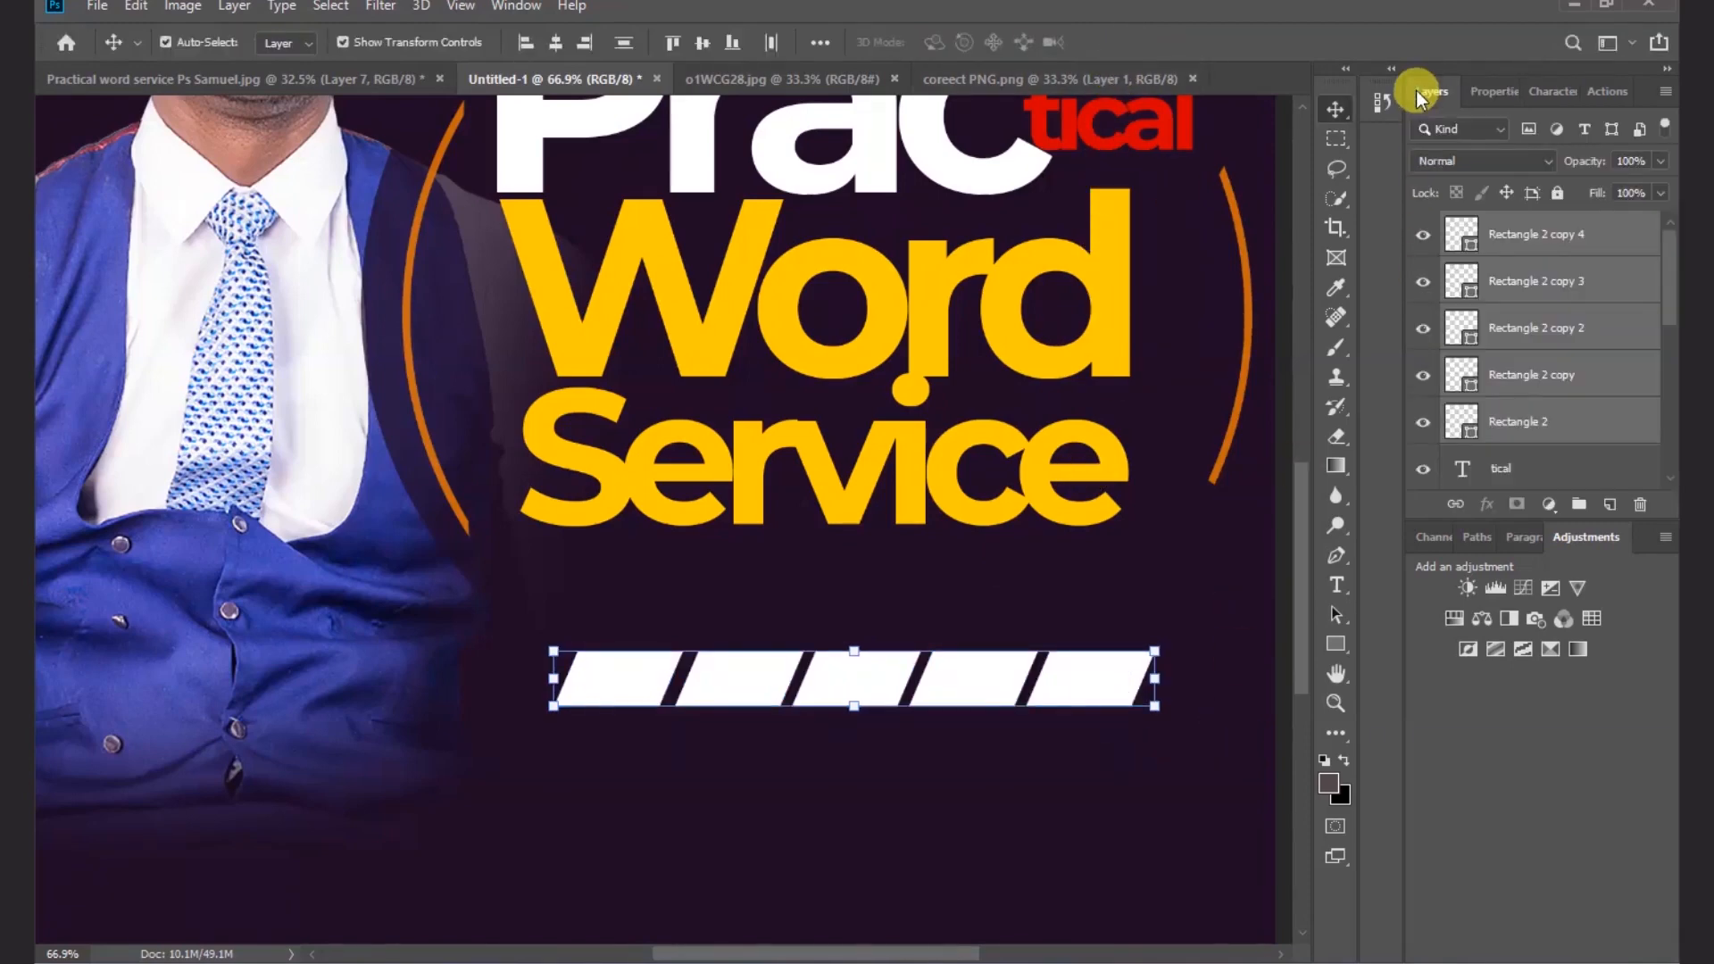
click(964, 683)
drag(955, 678, 858, 693)
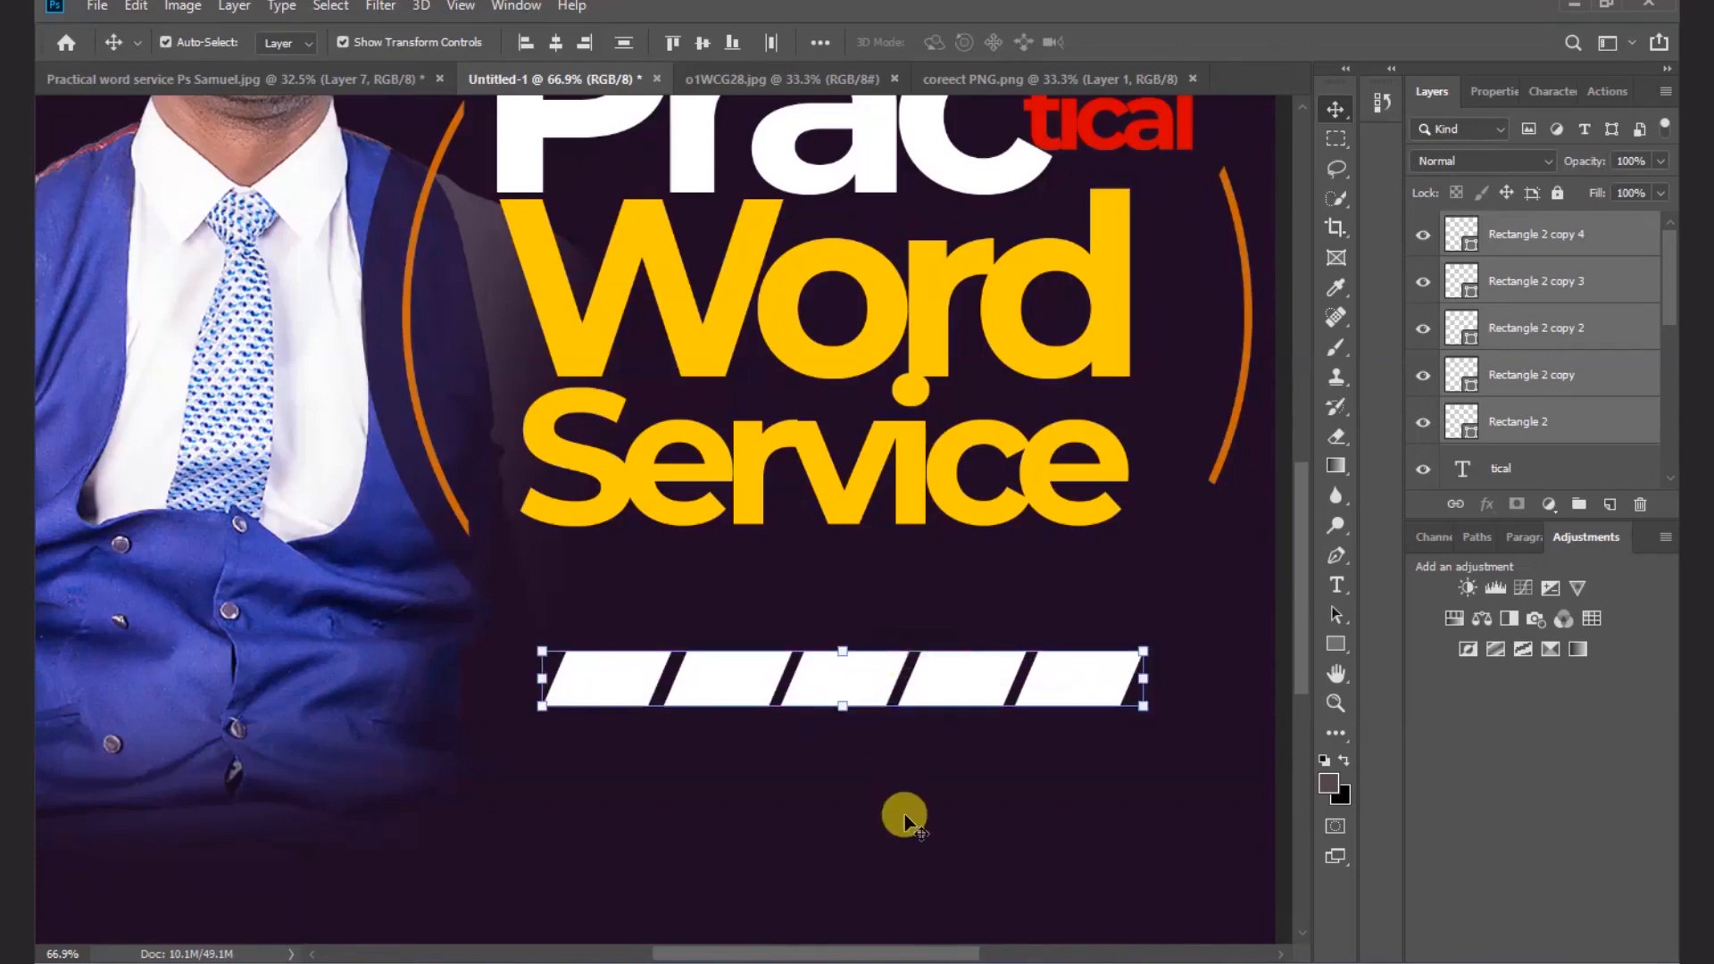
key(ctrl+z)
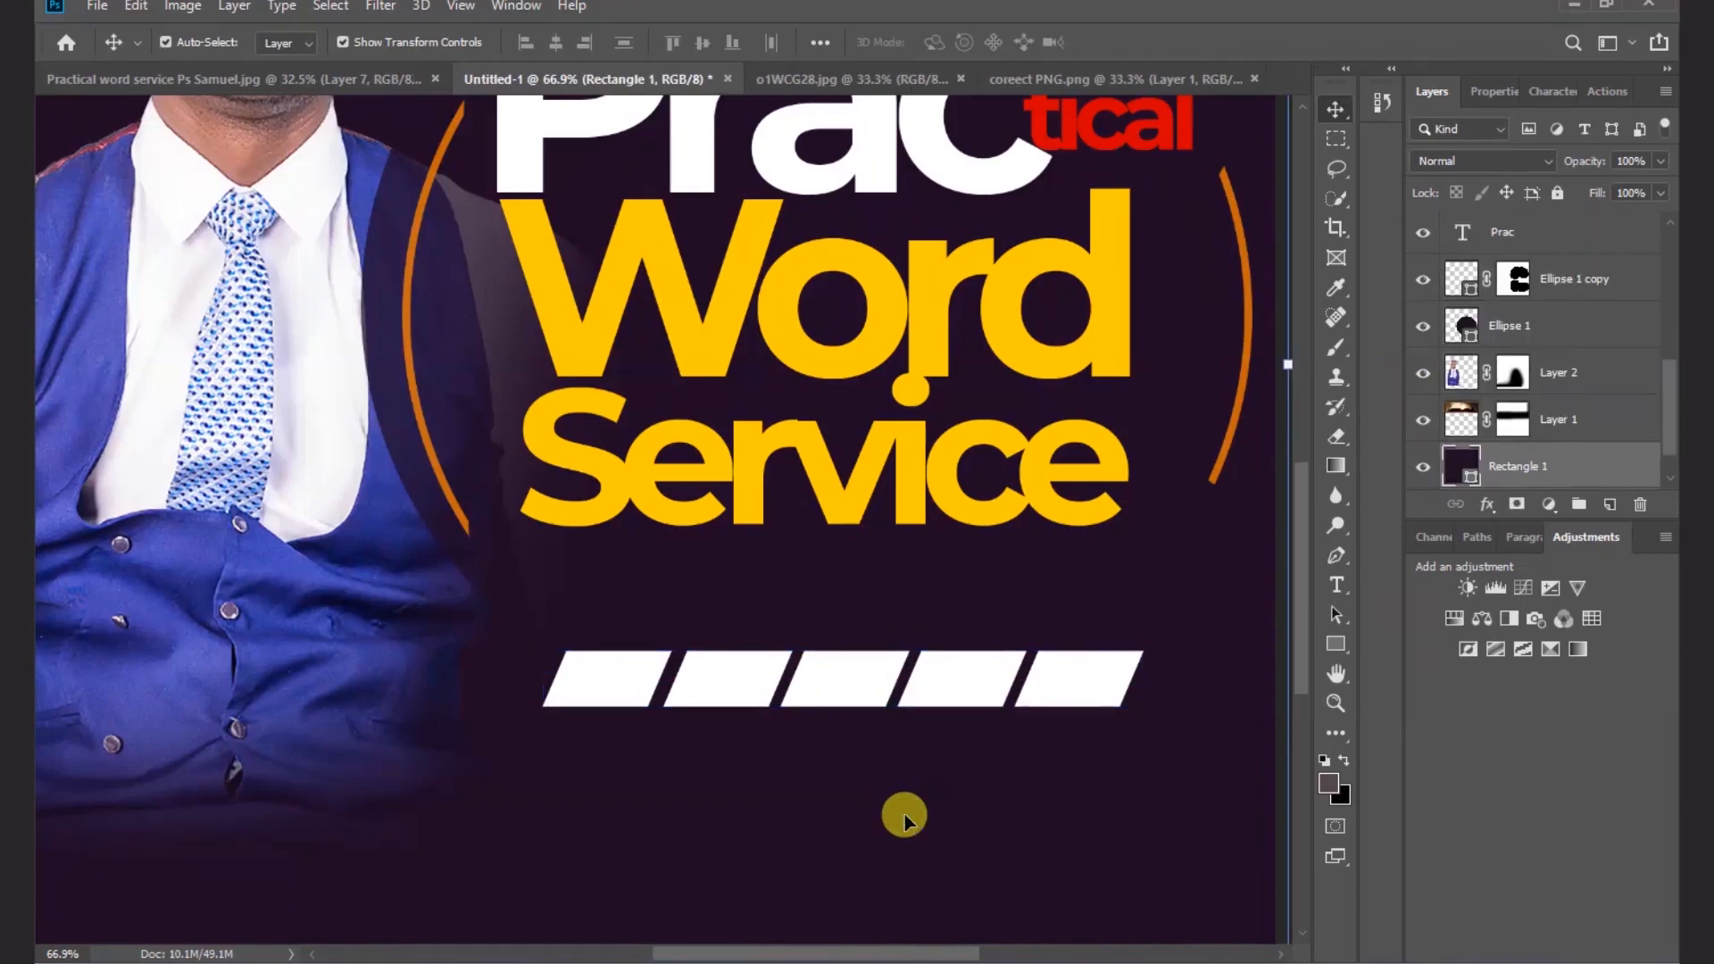
key(ctrl+z)
- Select the topmost rectangle layer and add the text "1ST" above it in the layer stack, placed near the row's first shape
drag(1665, 423, 1667, 286)
click(1615, 234)
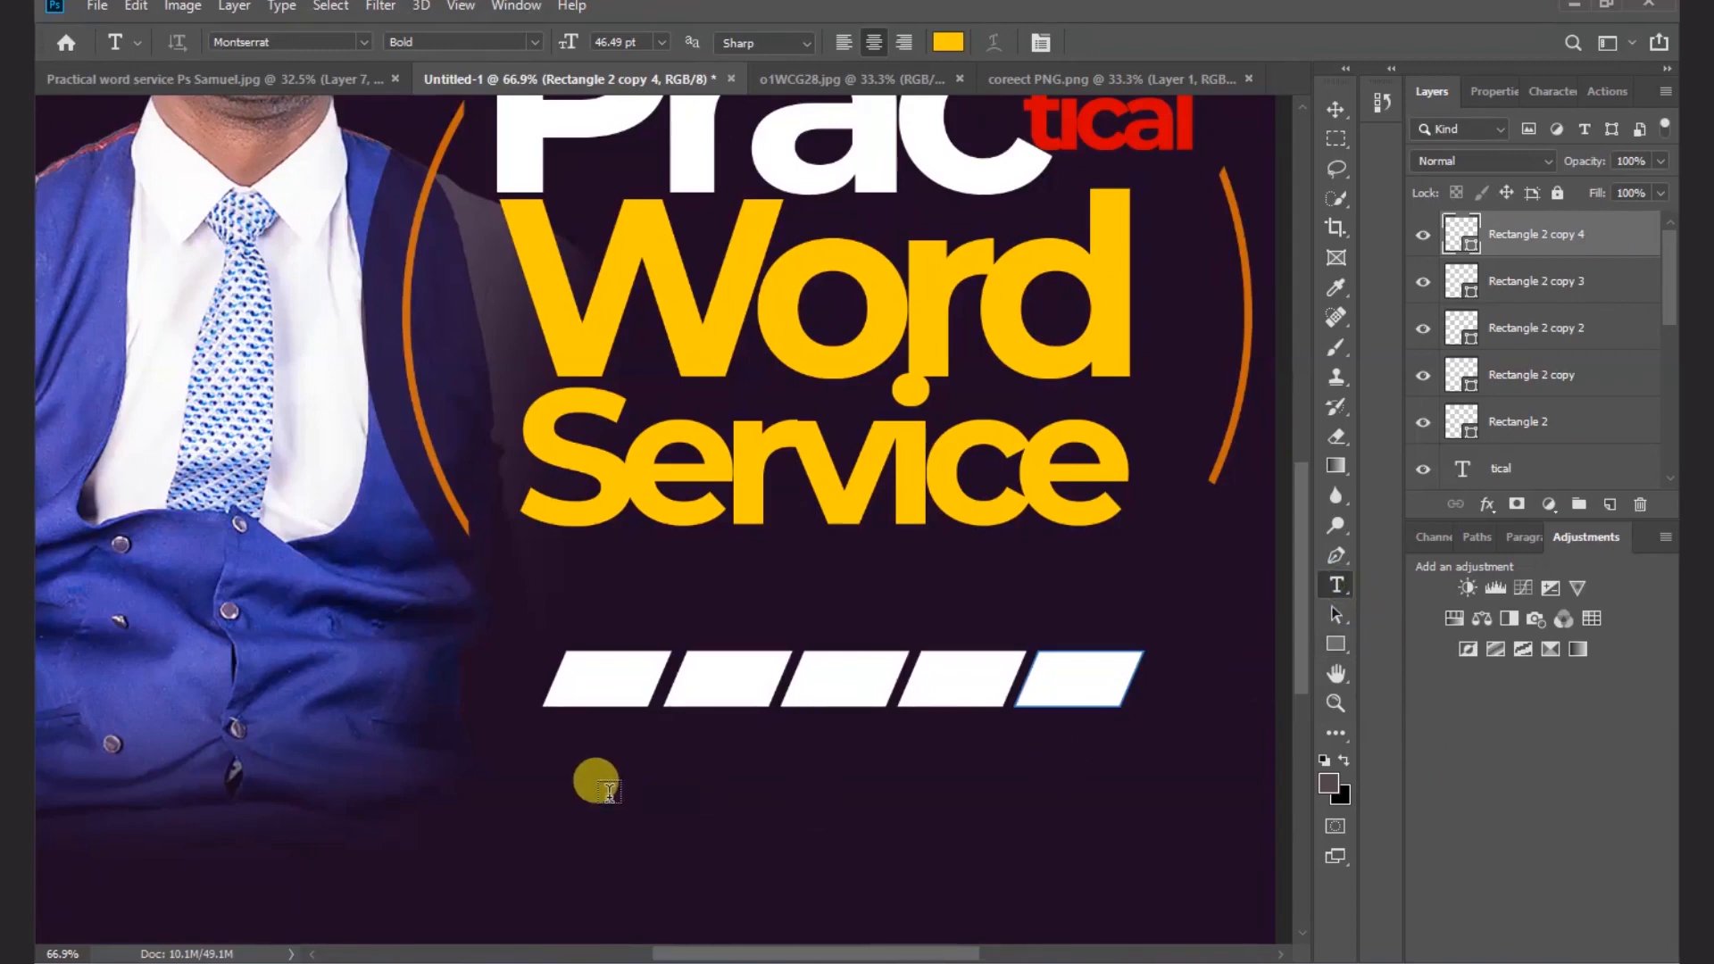
click(597, 782)
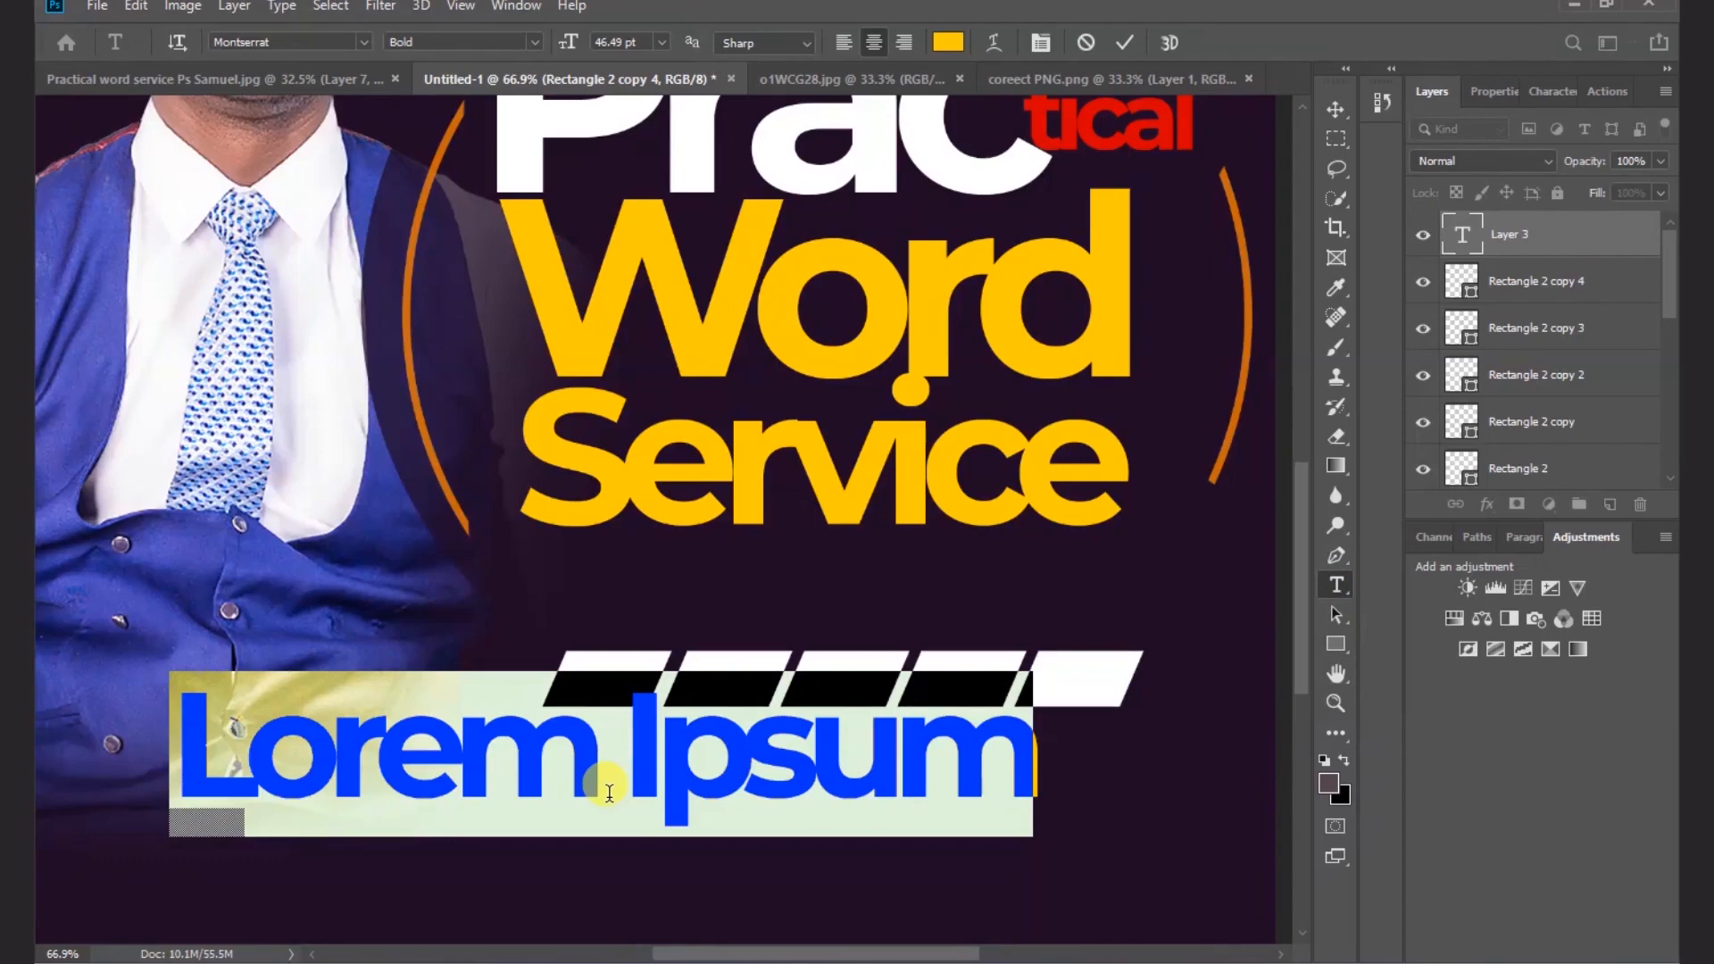
text(1ST)
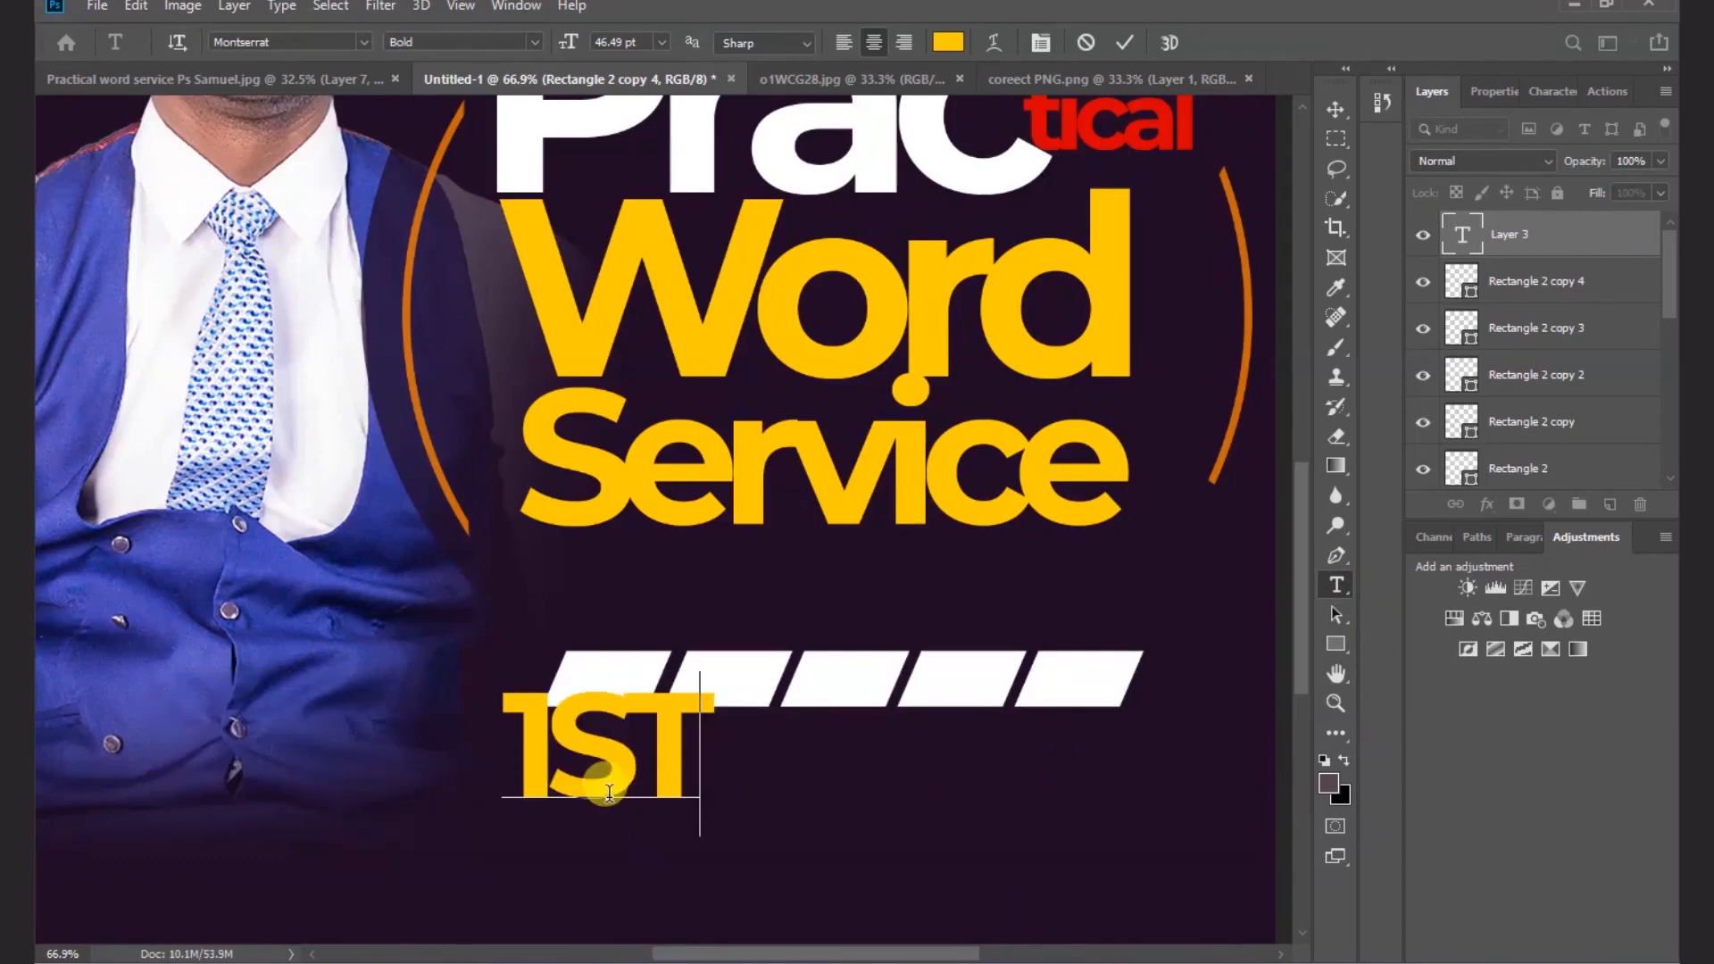
click(1123, 42)
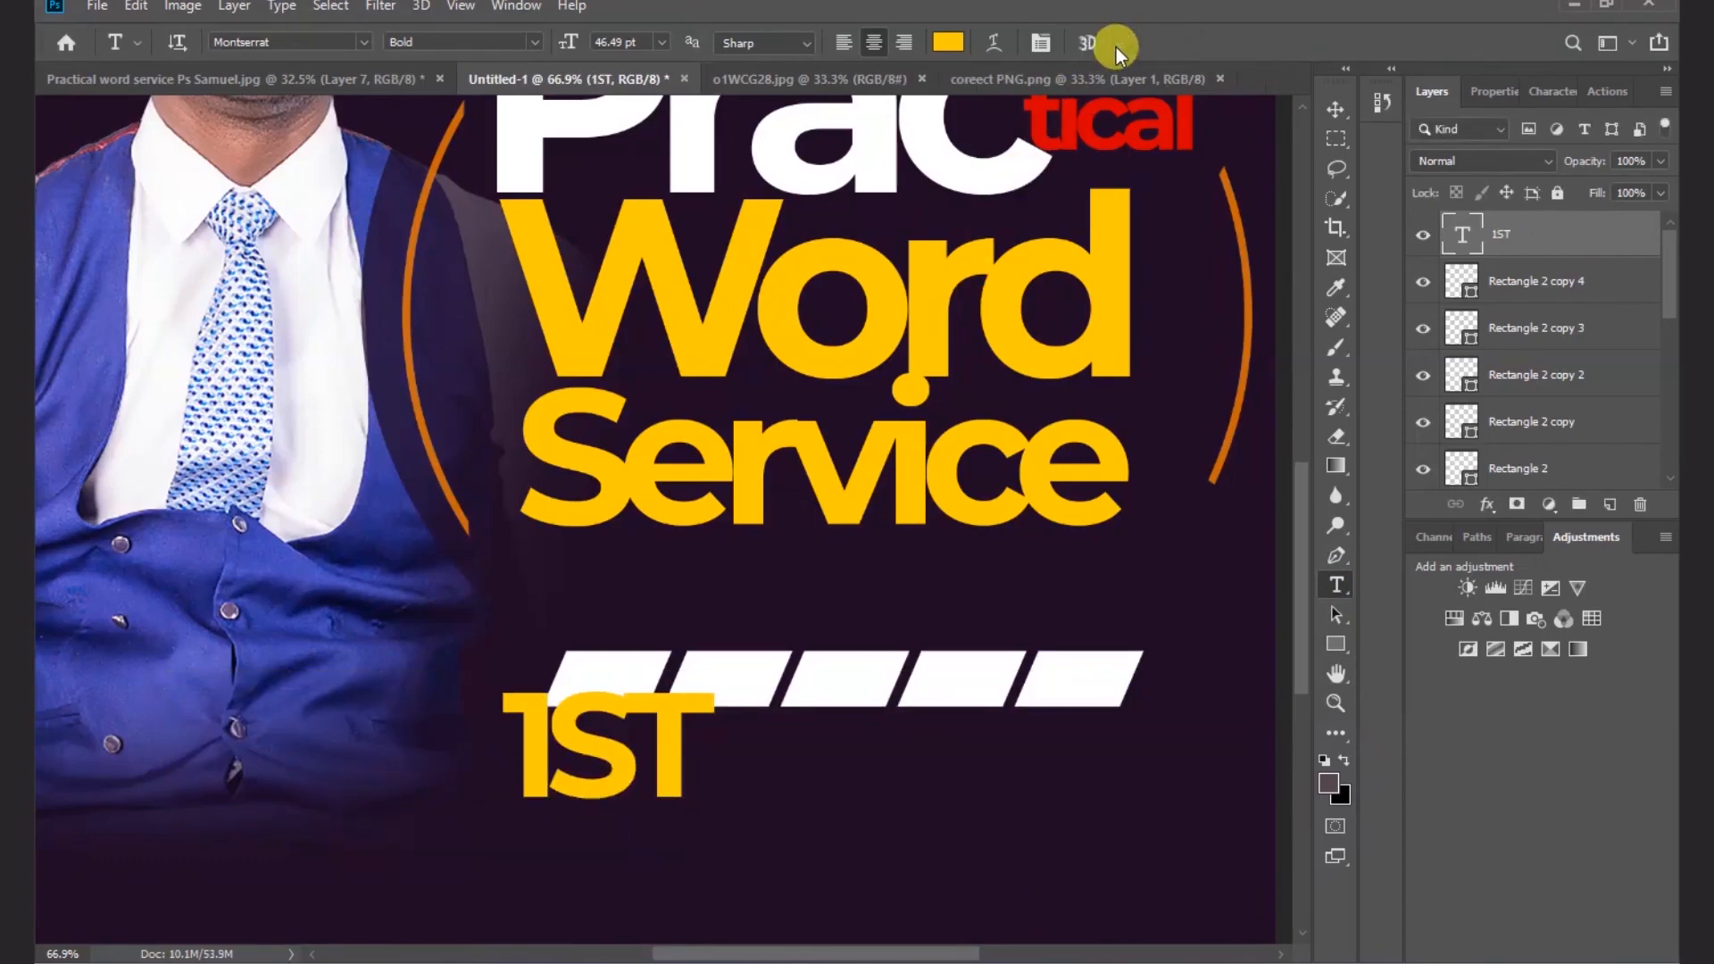
- Scale the "1ST" text down to 44%, place it on the first slanted shape, and apply the transform
click(1335, 109)
key(ctrl+t)
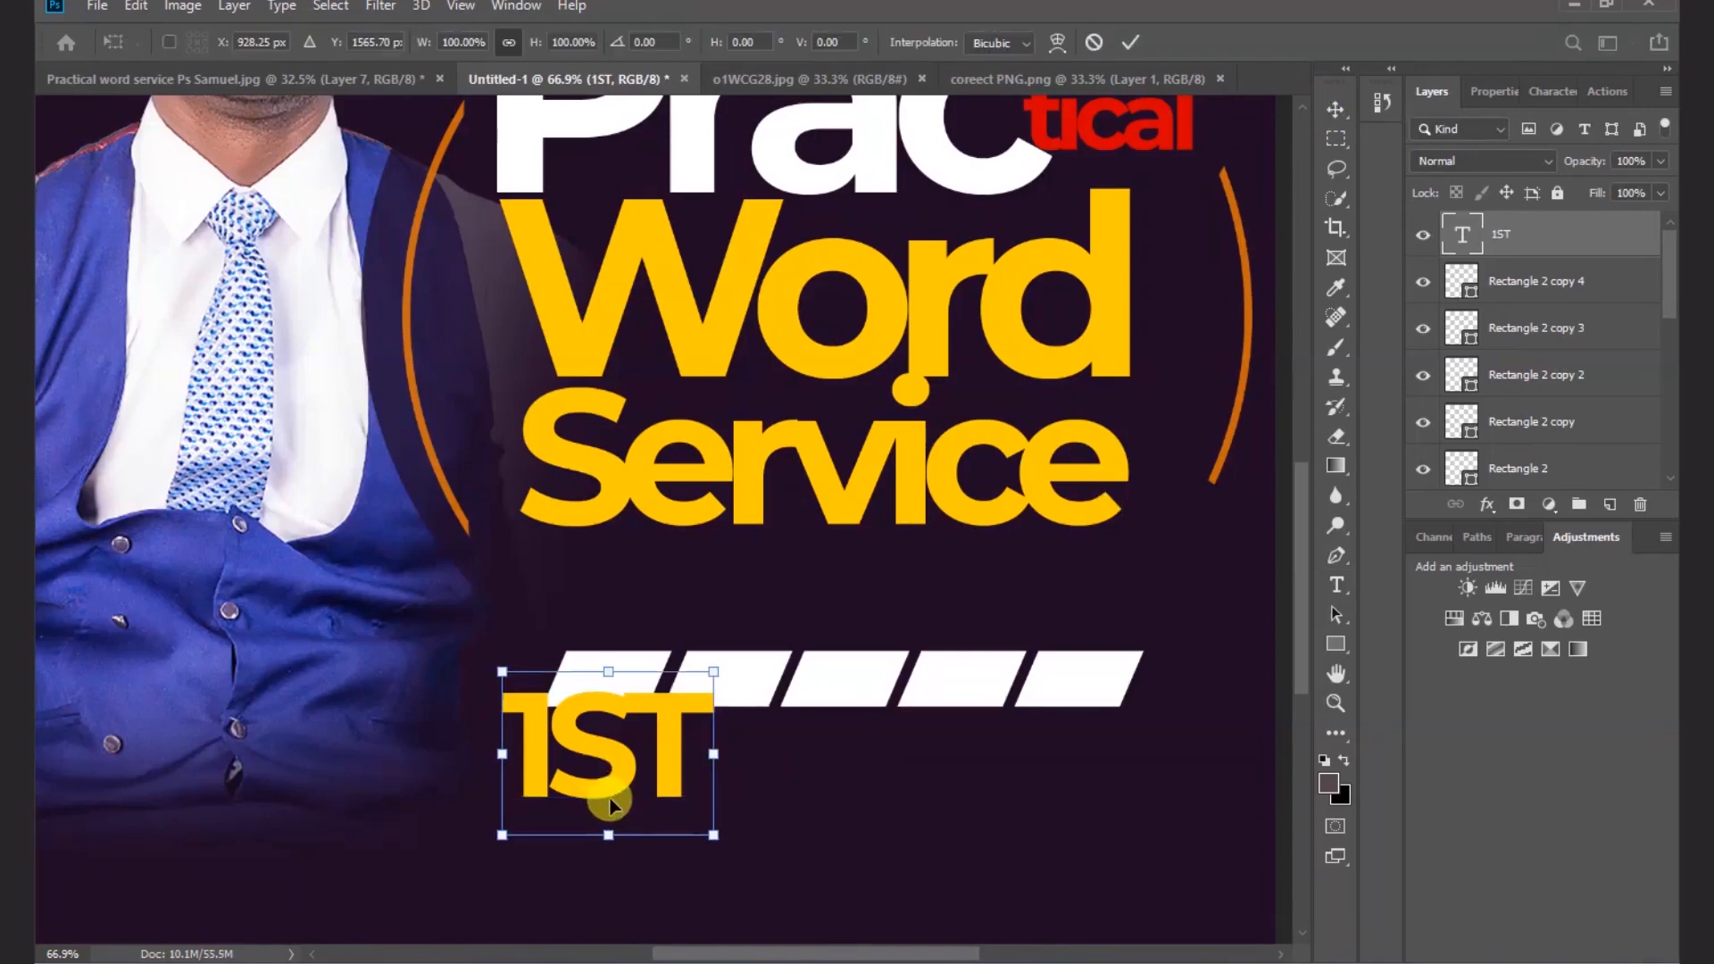
drag(608, 832, 615, 699)
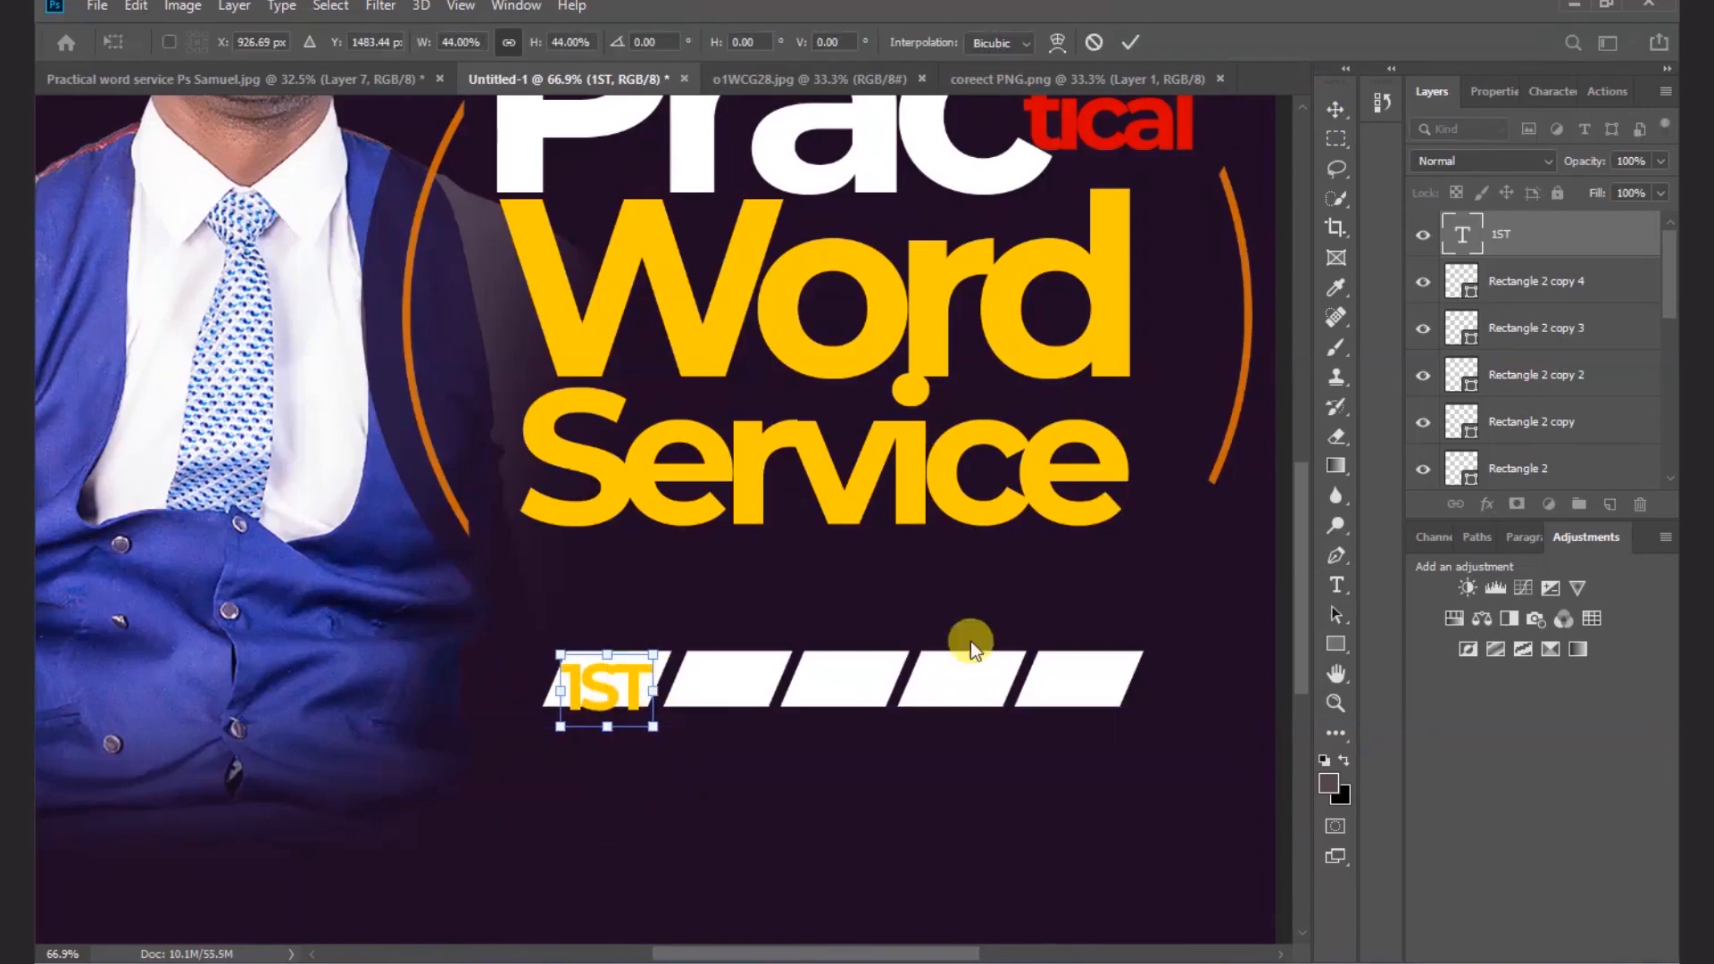
click(1489, 98)
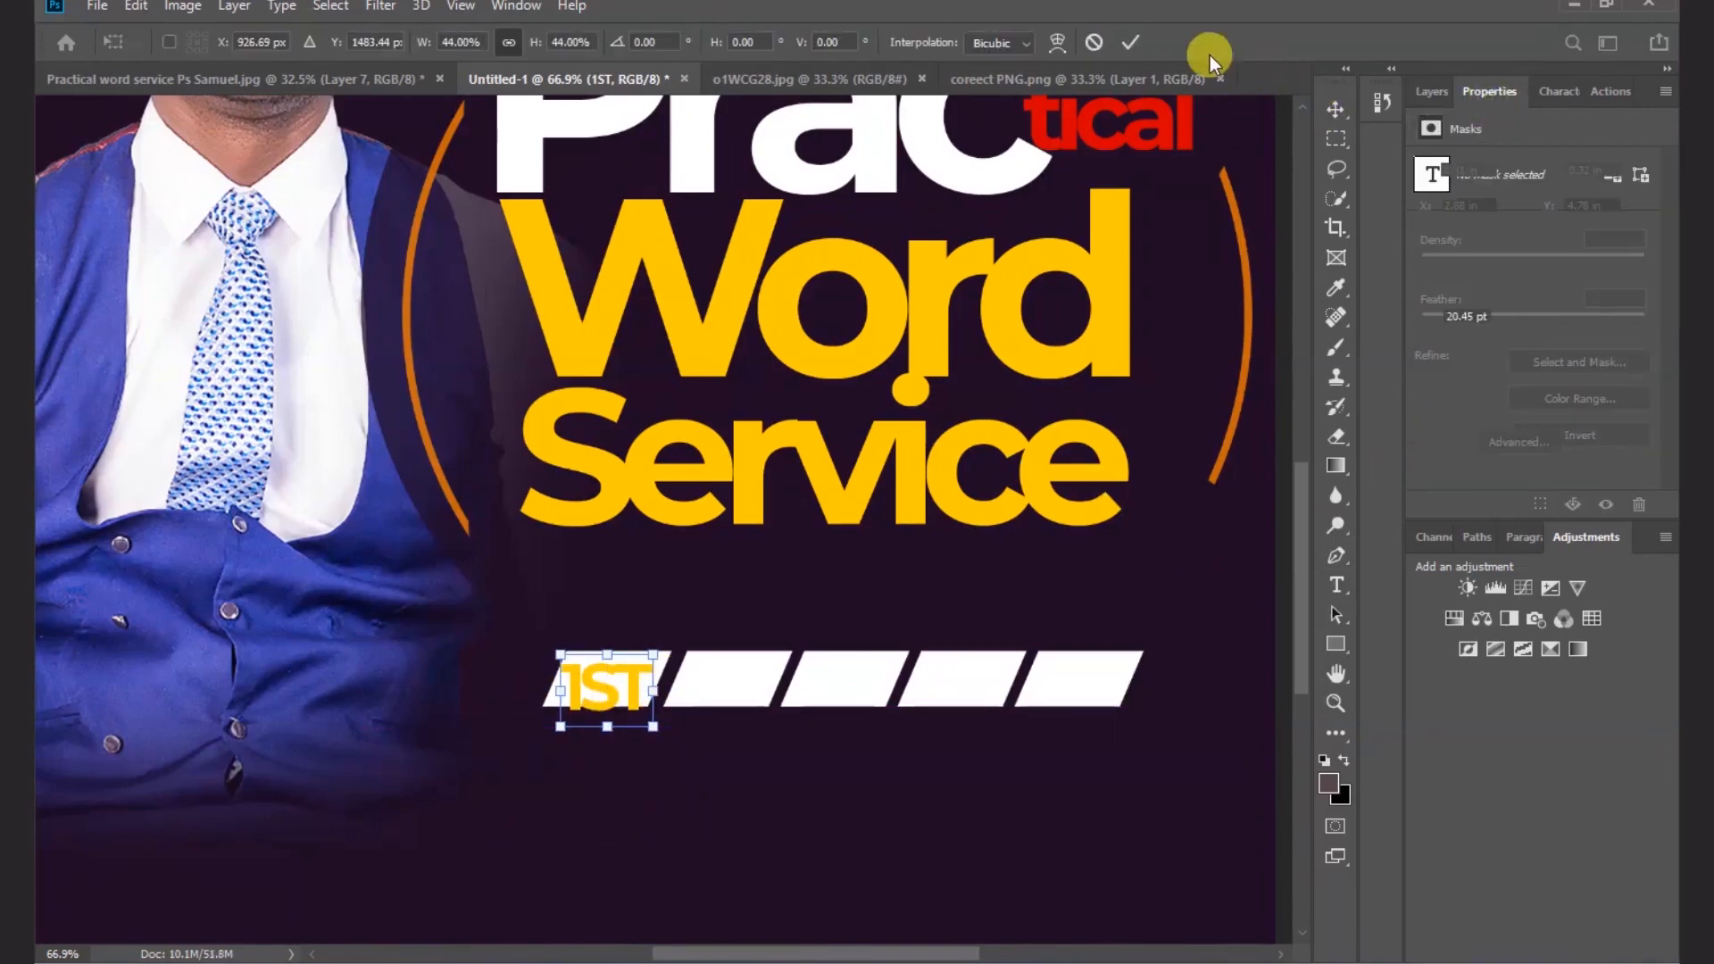
click(1130, 42)
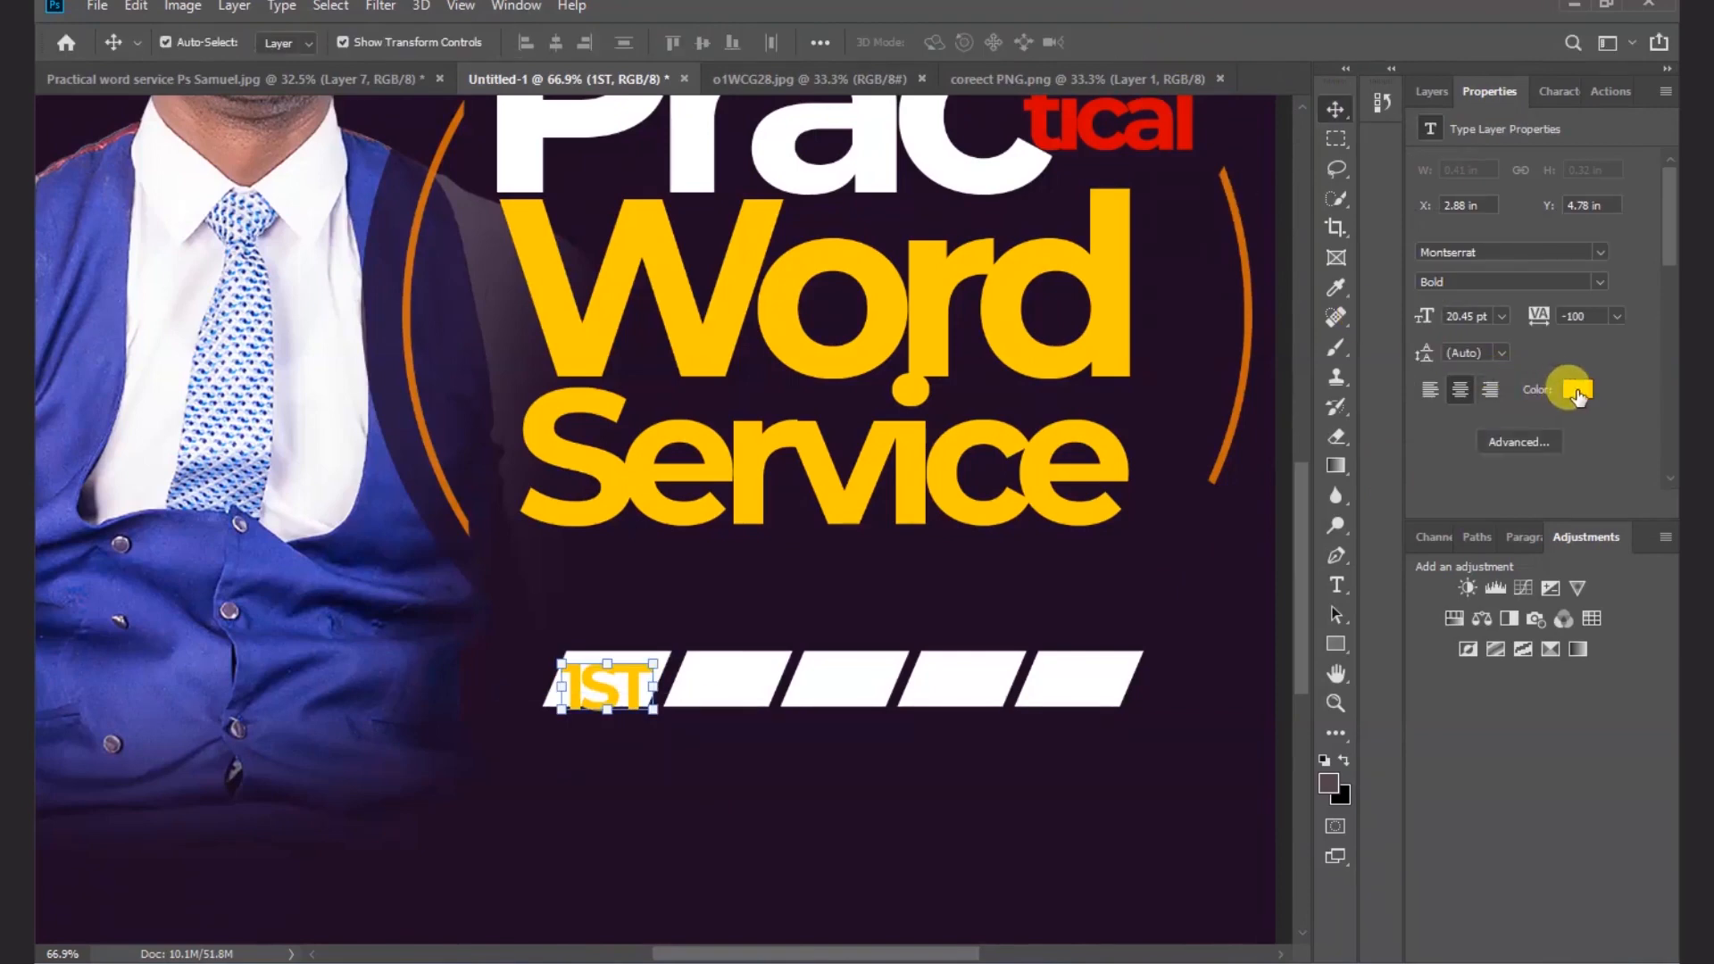
- Recolor "1ST" with the background's dark purple (200c25) and nudge it to X 2.91 in, Y 4.76 in
click(1577, 393)
click(681, 832)
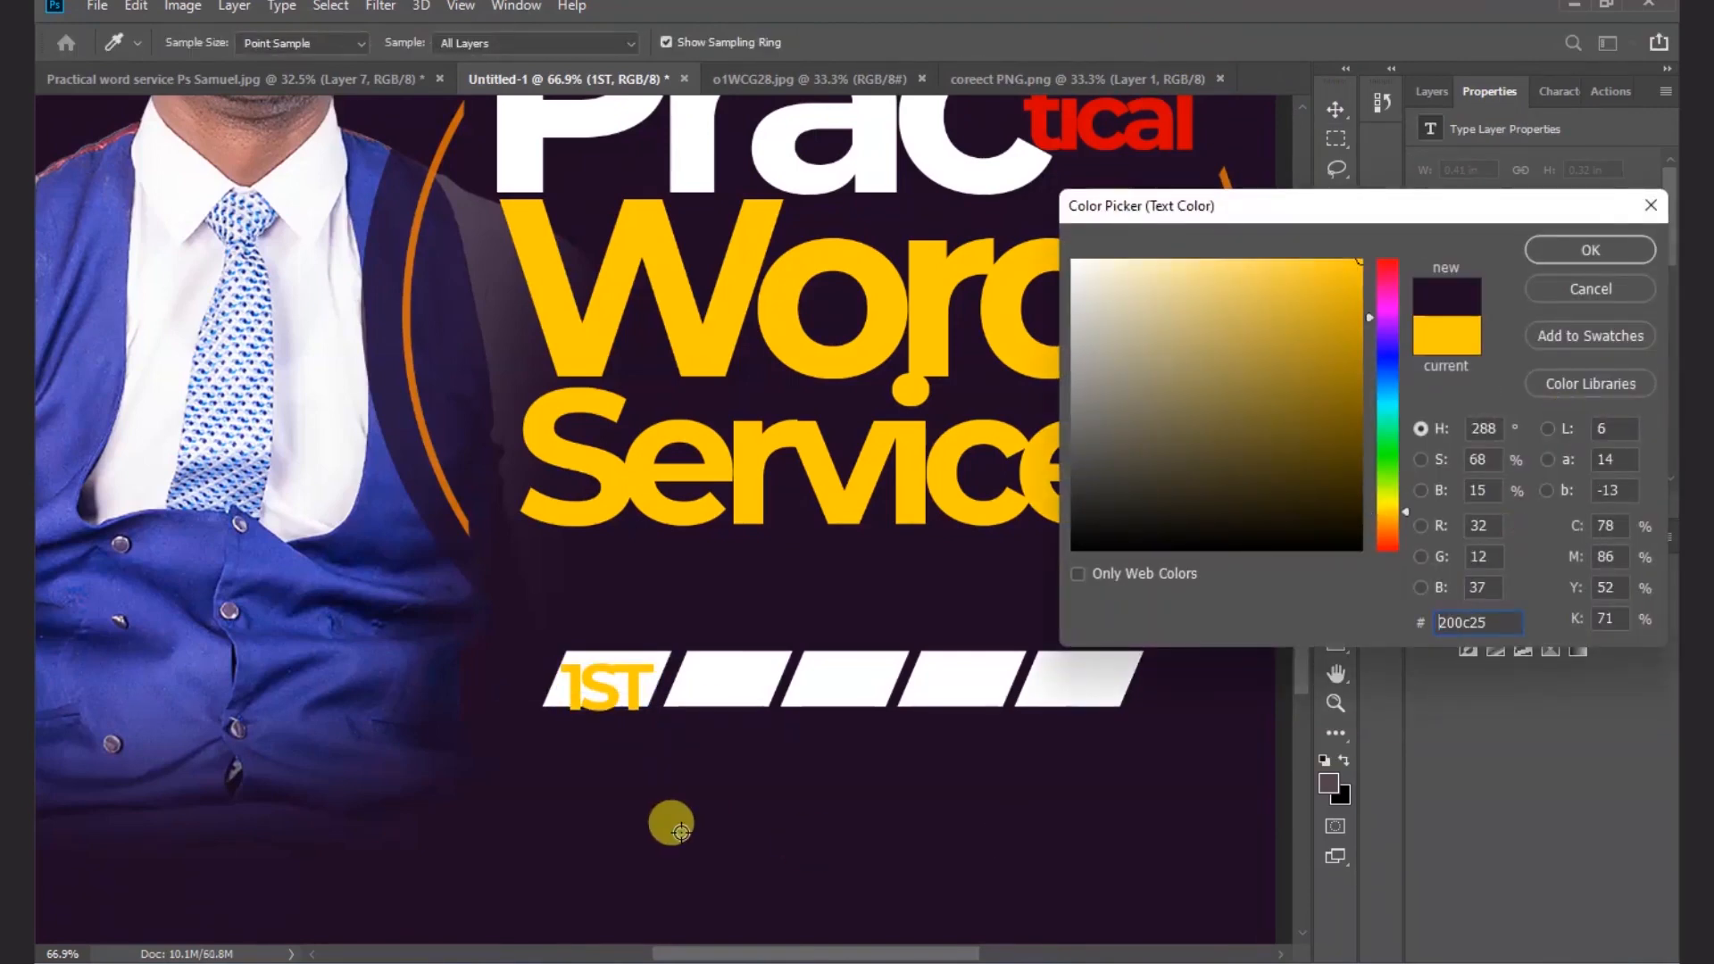
click(1577, 254)
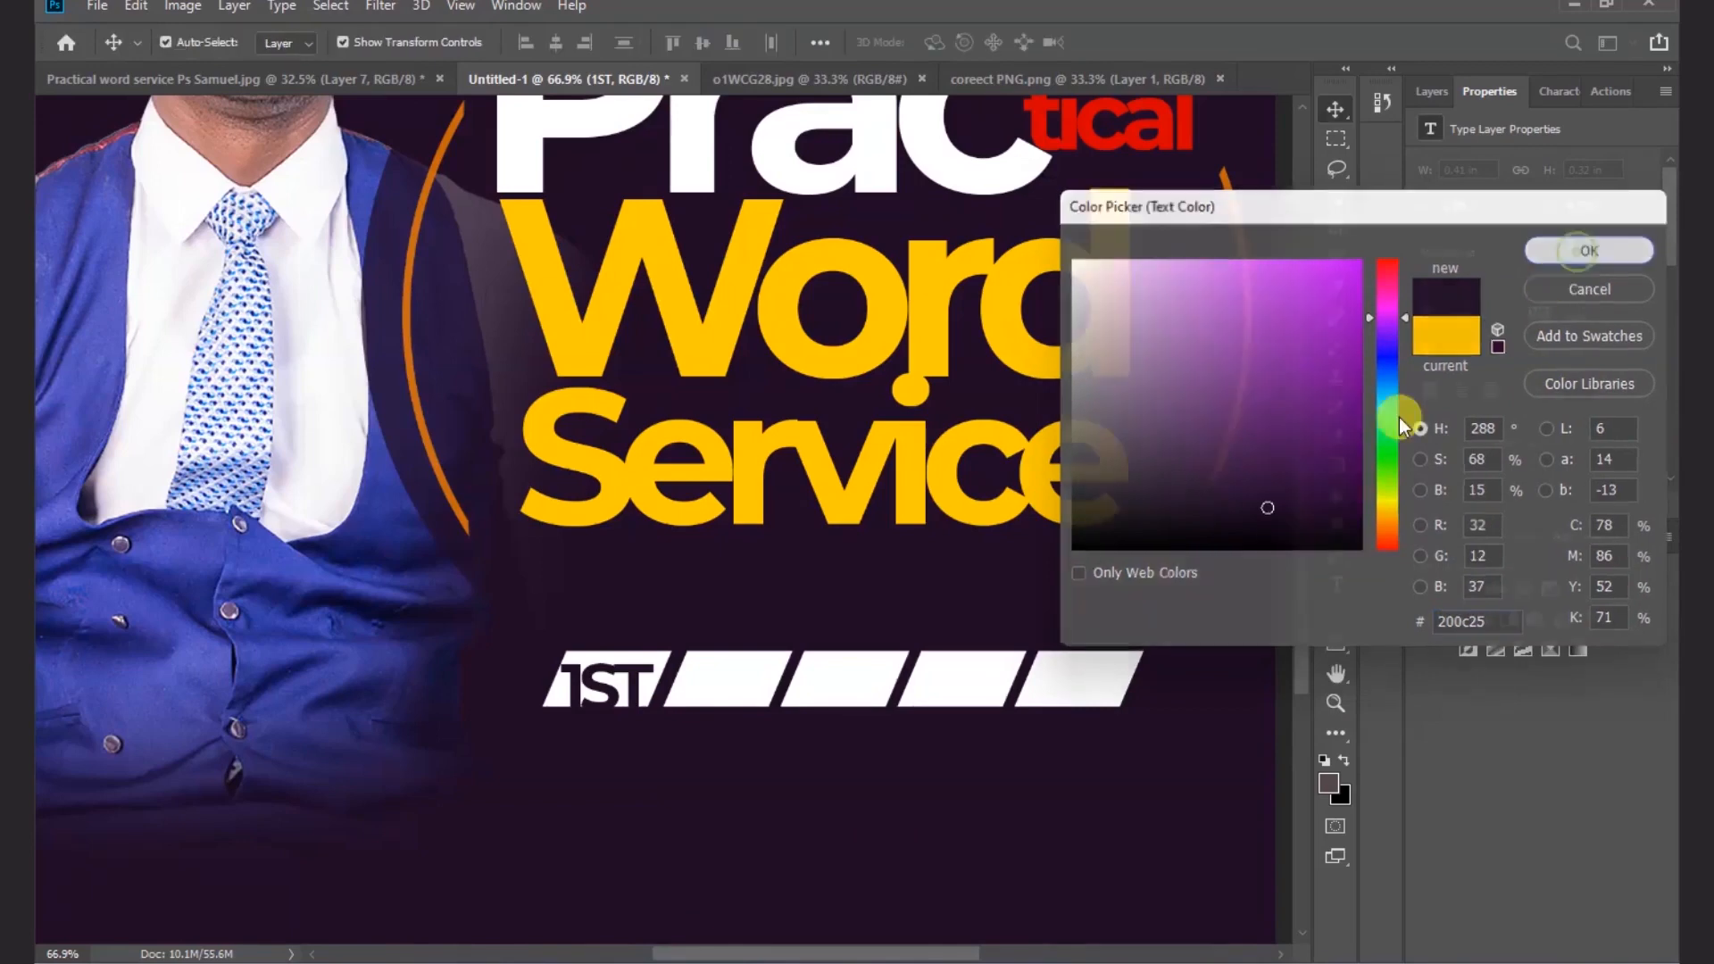
drag(637, 685, 641, 683)
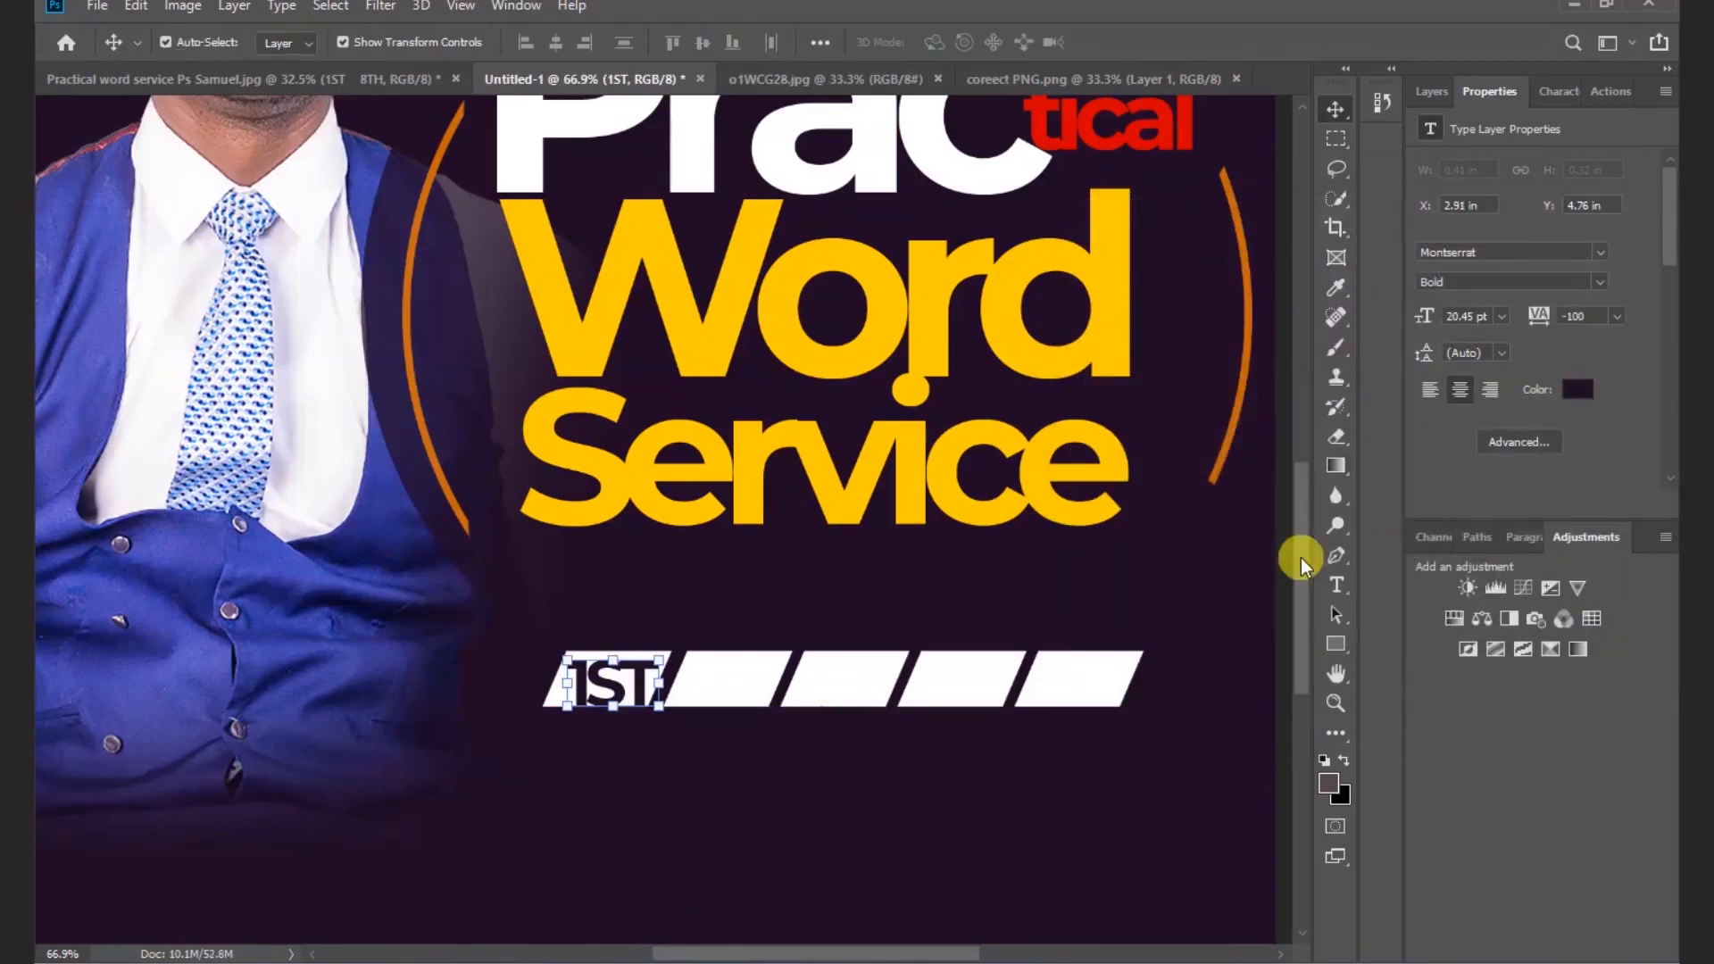
- Change the "1ST" font to ADAM.CG PRO, set its size to 14 pt, and centre it within the first slanted shape
click(1602, 250)
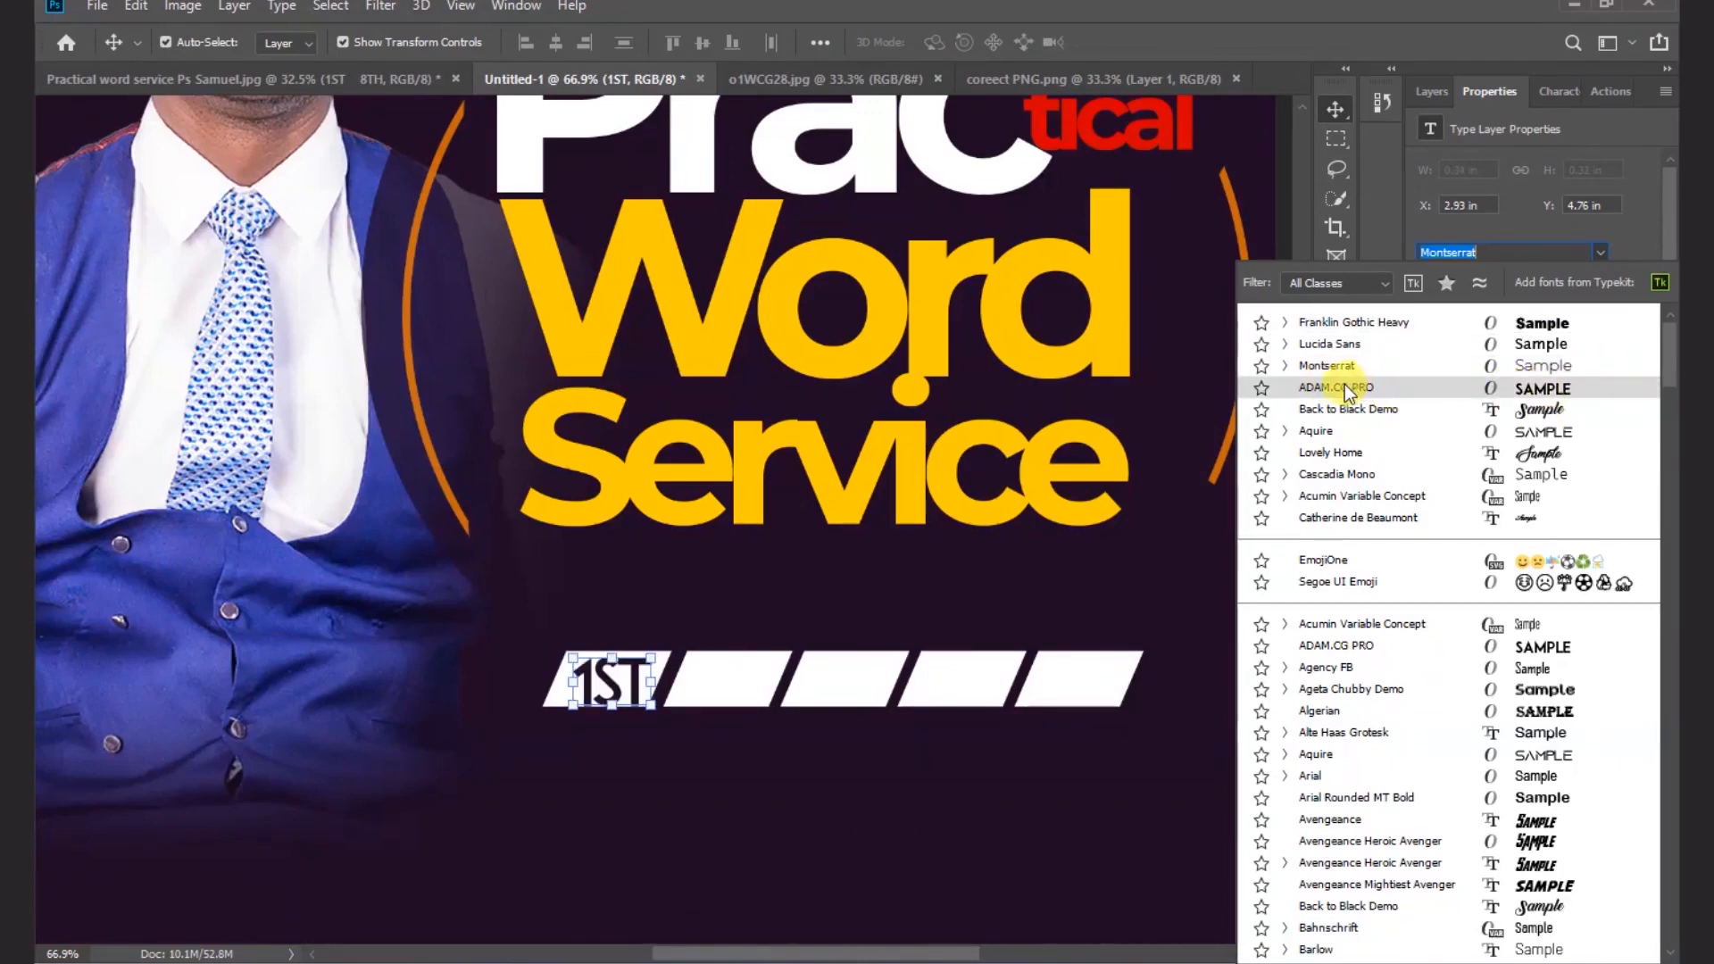
click(1391, 388)
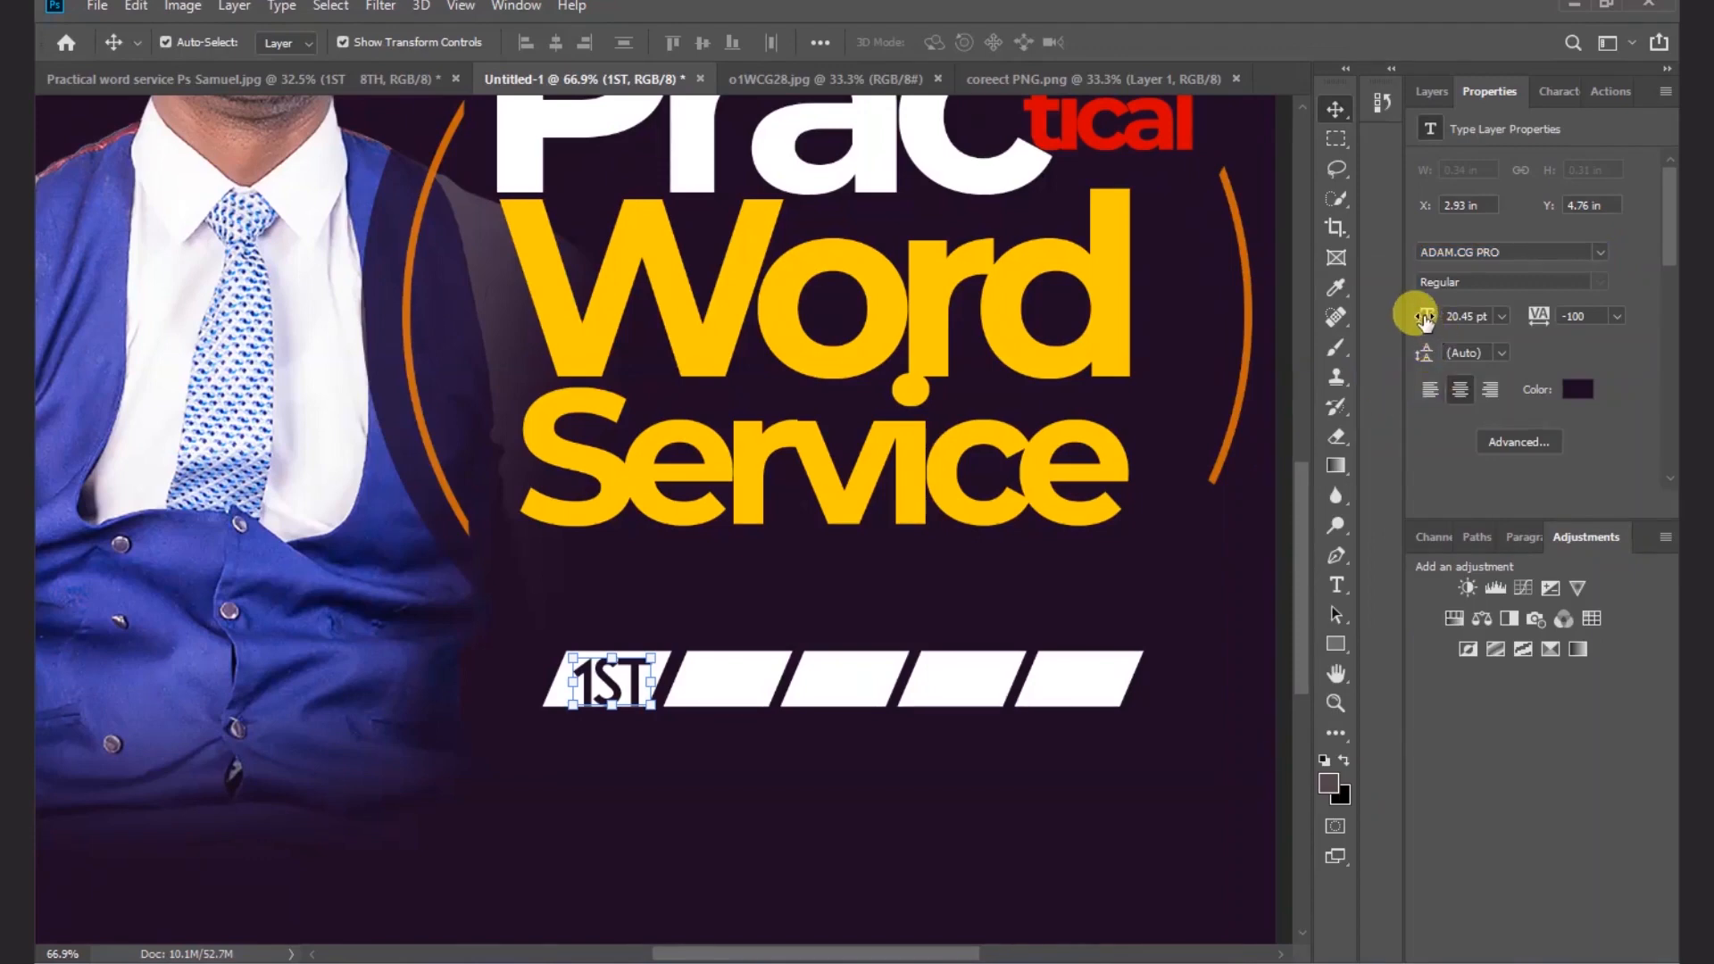
drag(1421, 315, 1414, 316)
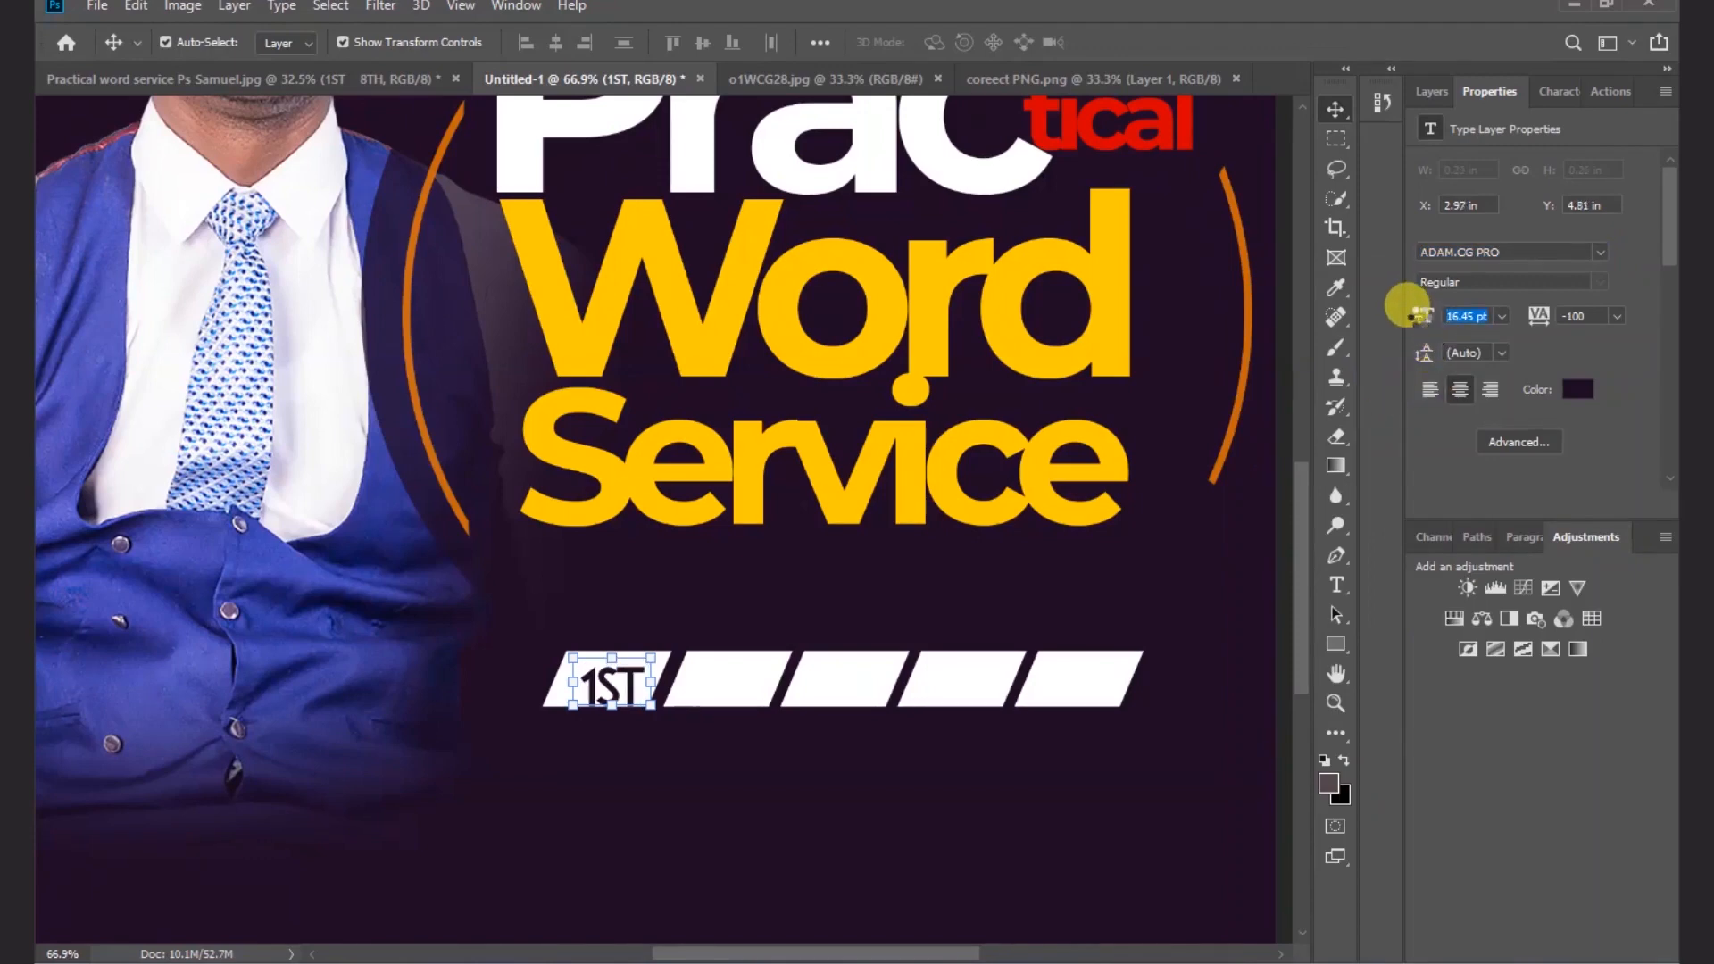
drag(610, 690, 611, 684)
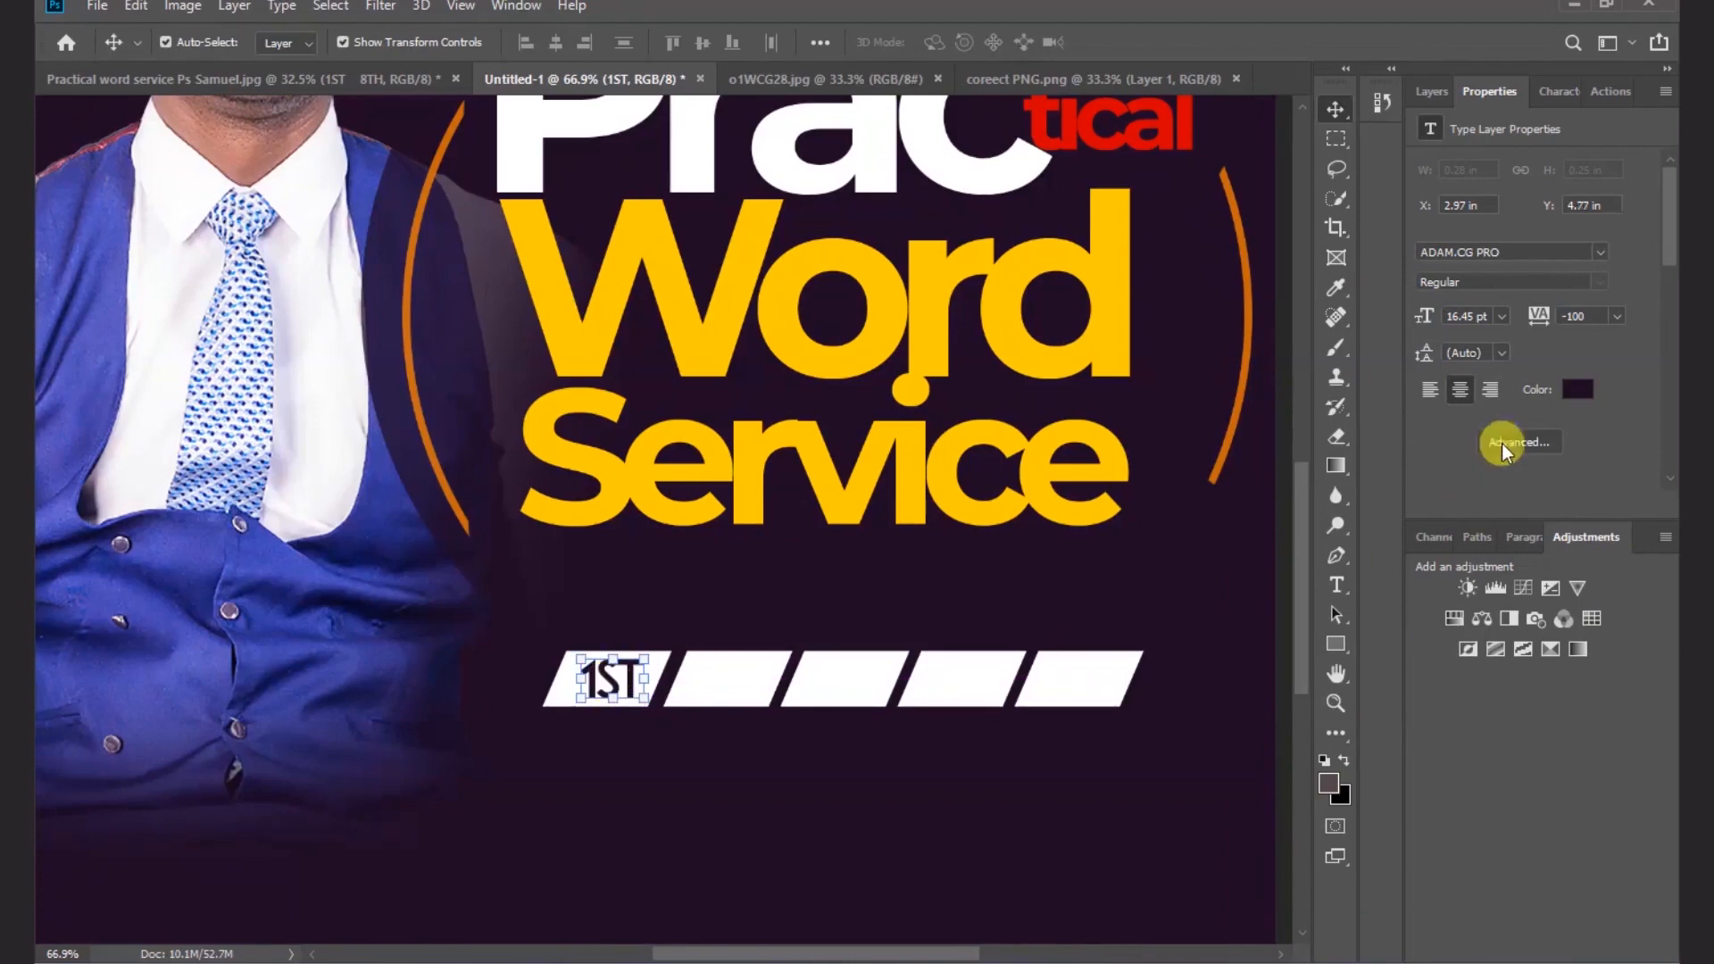
click(1501, 315)
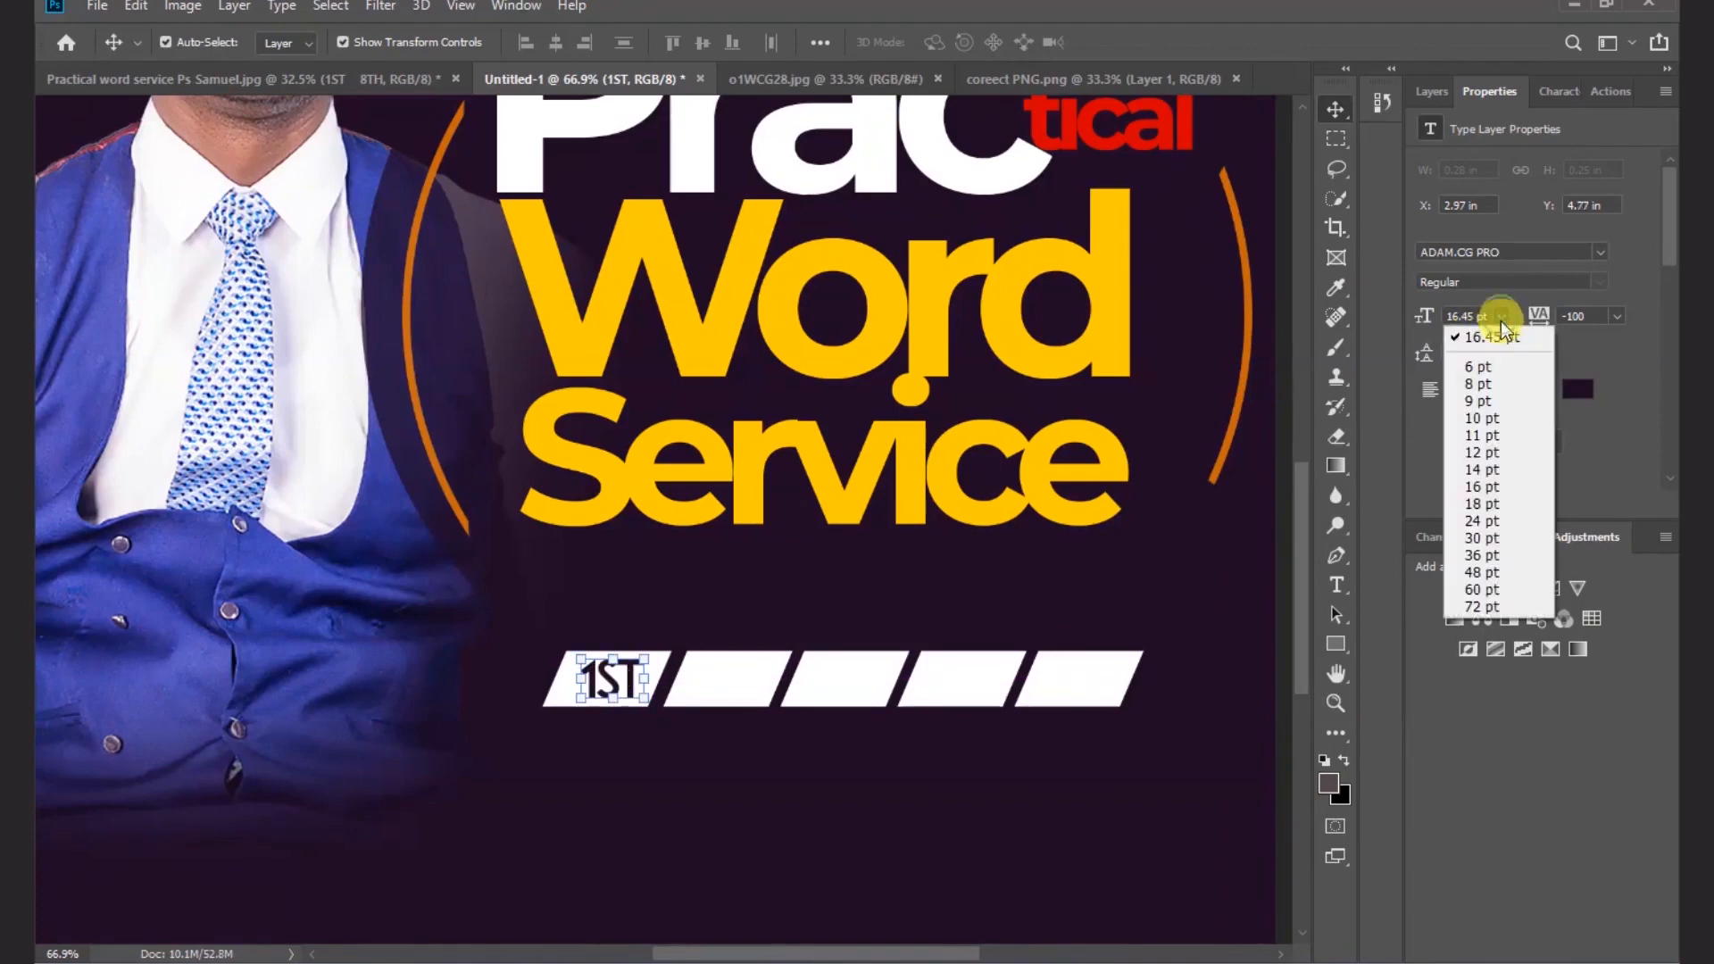
click(1487, 470)
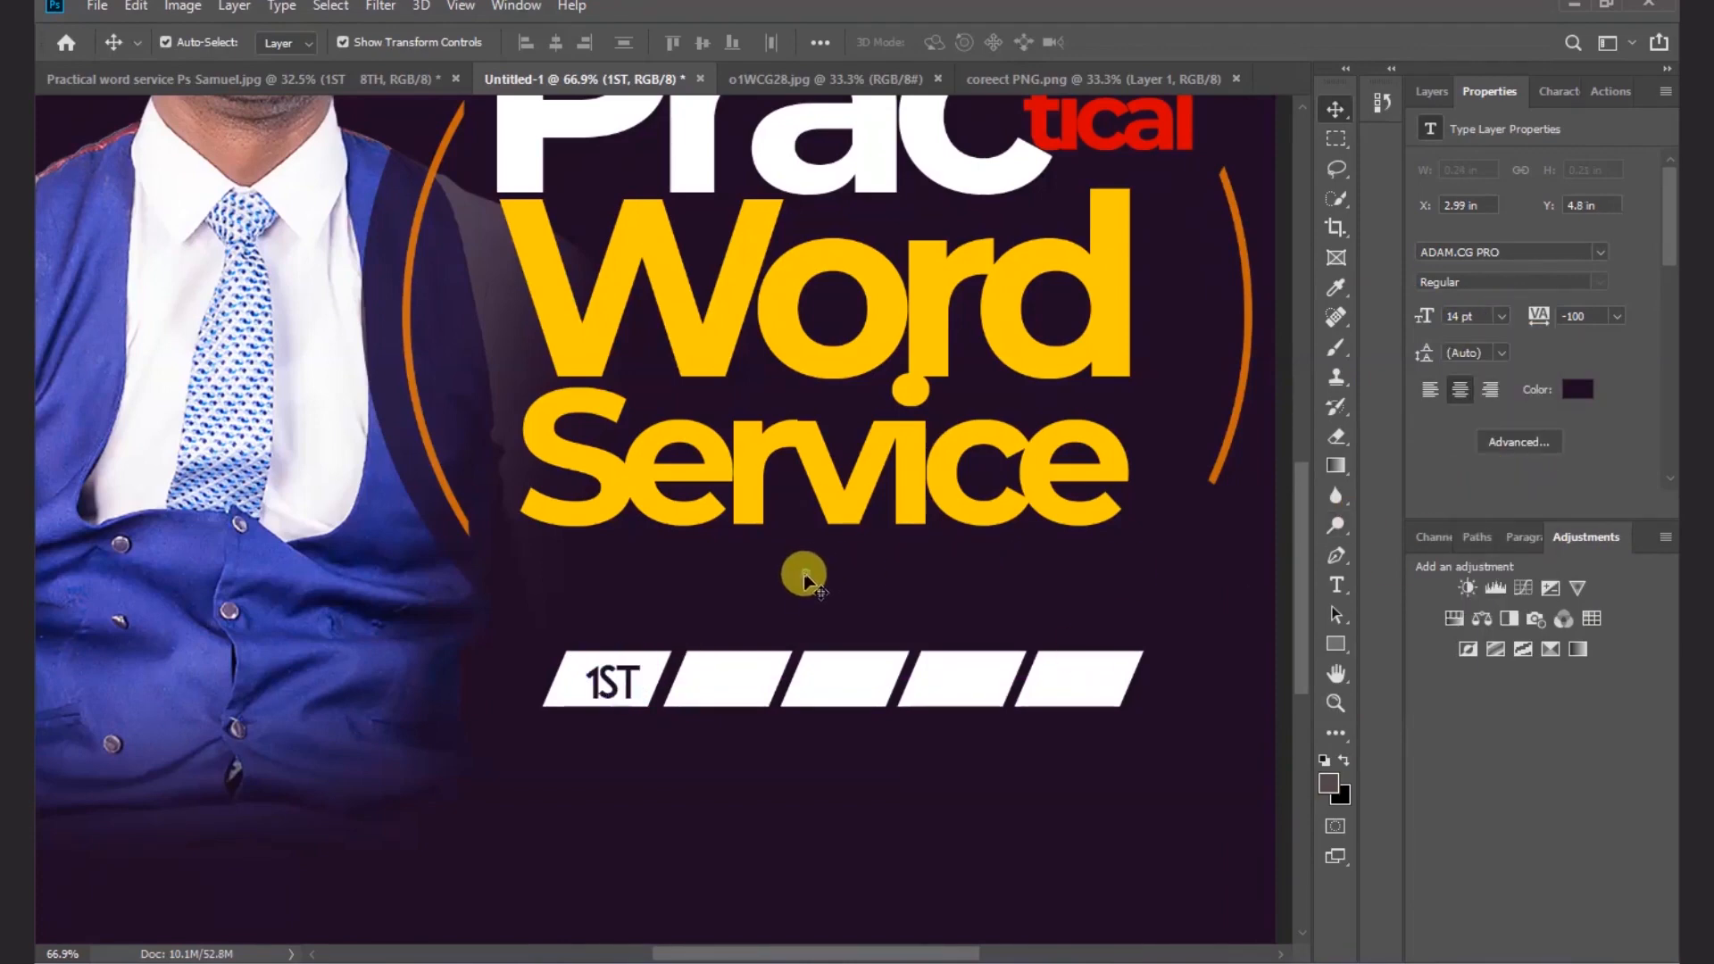
- Nudge the 1ST label within the first slanted box, duplicate it into the second box and change the copy to 8TH
click(632, 681)
drag(628, 682, 624, 679)
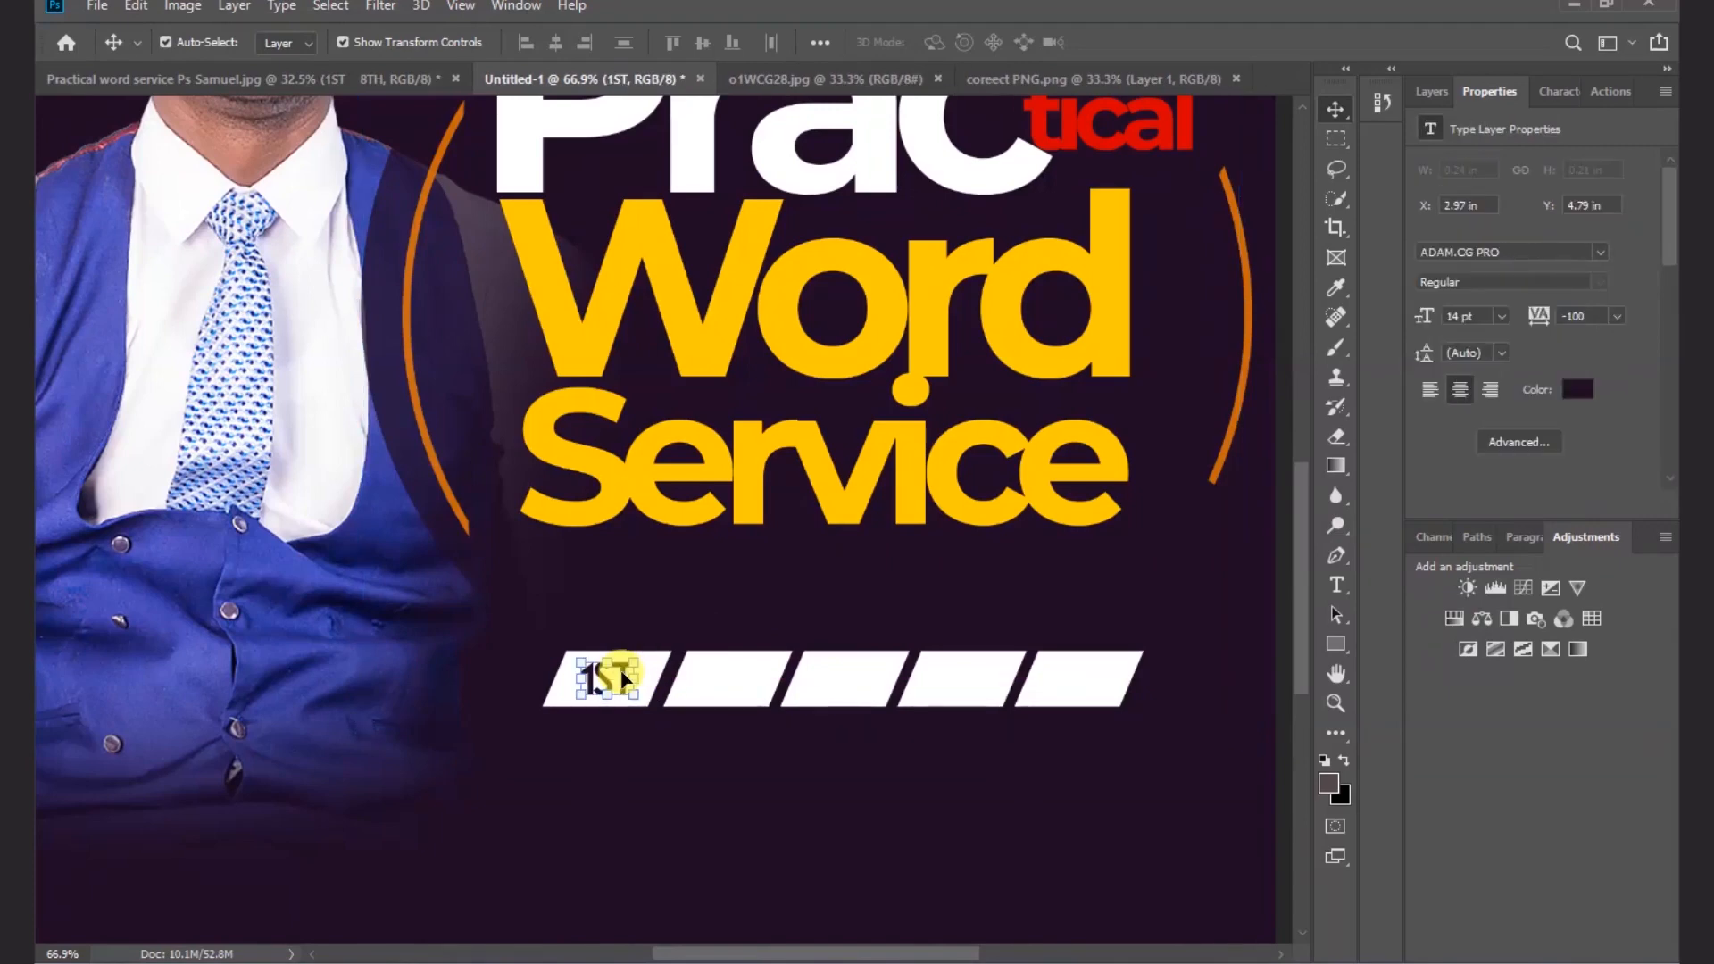
drag(628, 681, 772, 680)
double_click(709, 687)
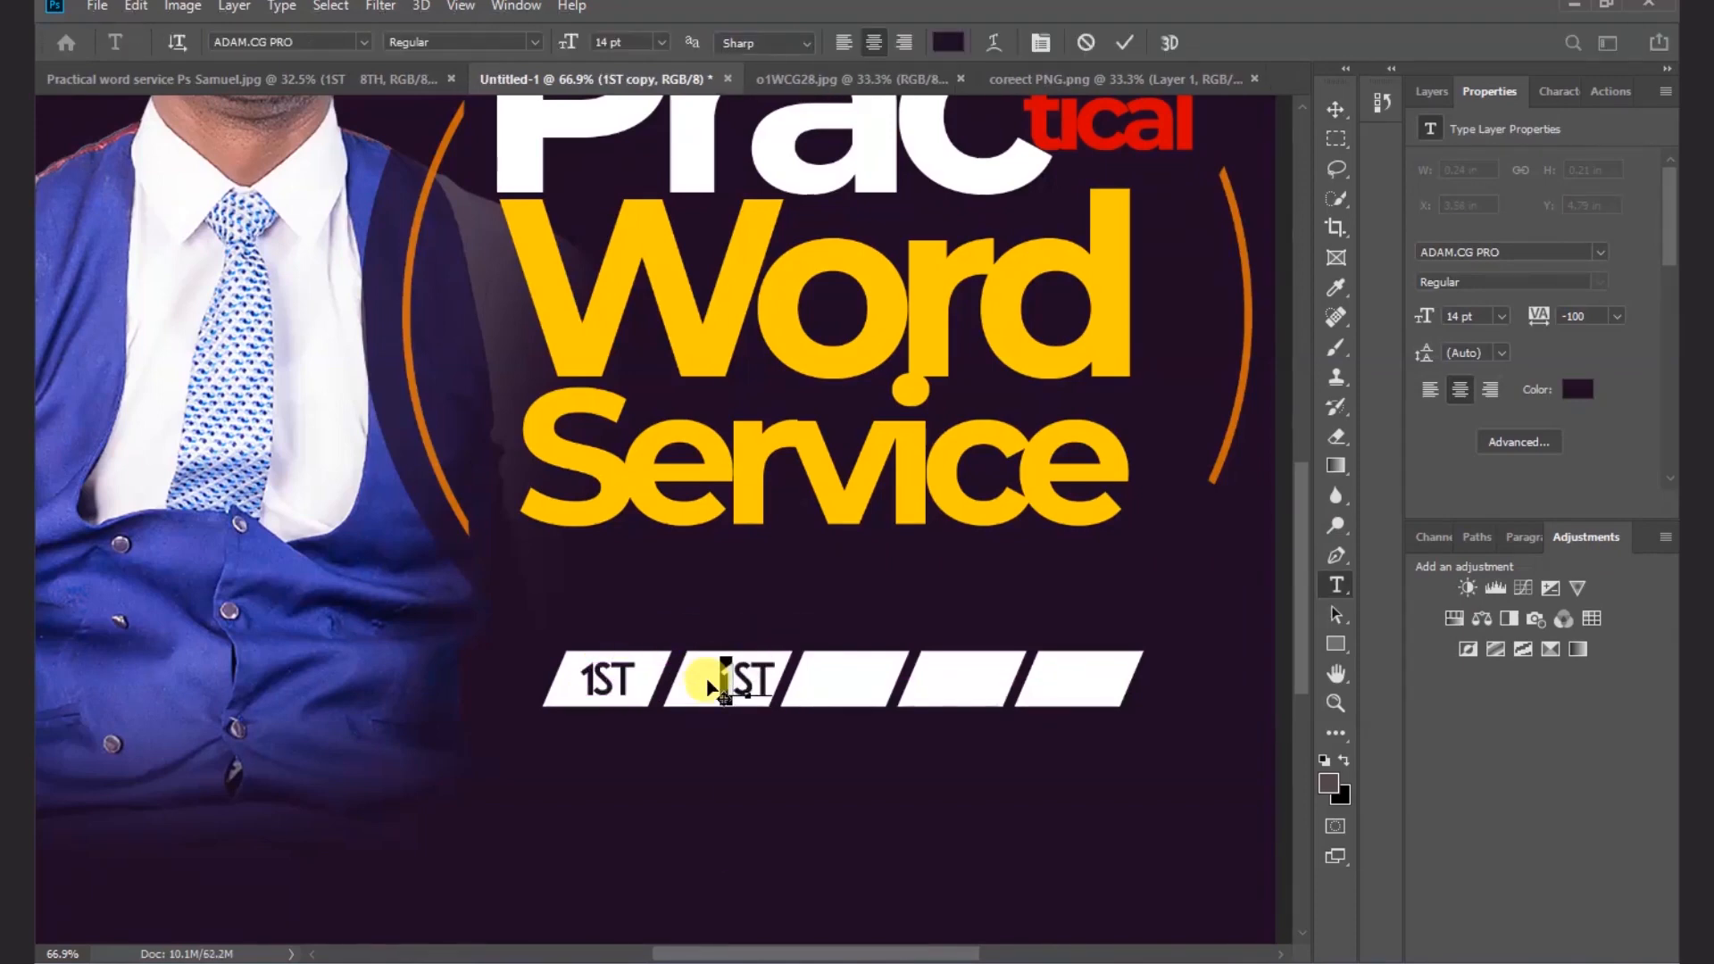
text(8TH)
click(1333, 111)
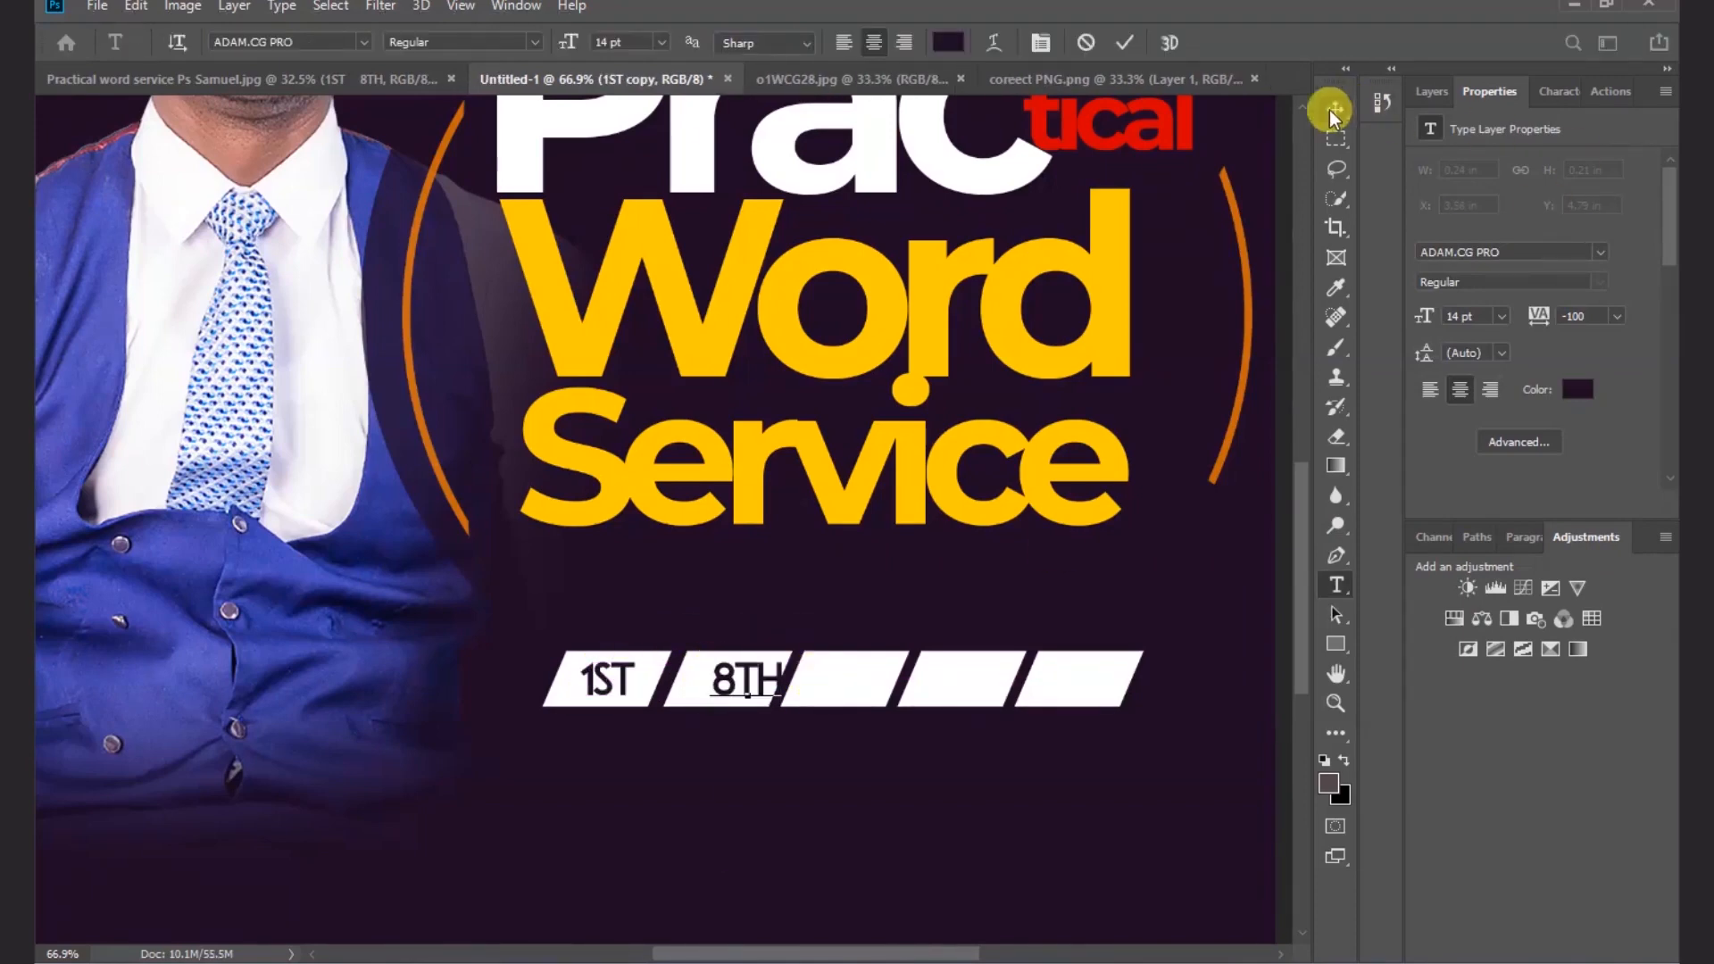
mouse_move(758, 682)
mouse_down()
mouse_move(736, 682)
mouse_move(852, 682)
mouse_move(784, 695)
mouse_up()
- Fill the third and fourth slanted boxes with copies of the date label reading 15TH and 22ND
double_click(861, 680)
text(15)
click(1335, 109)
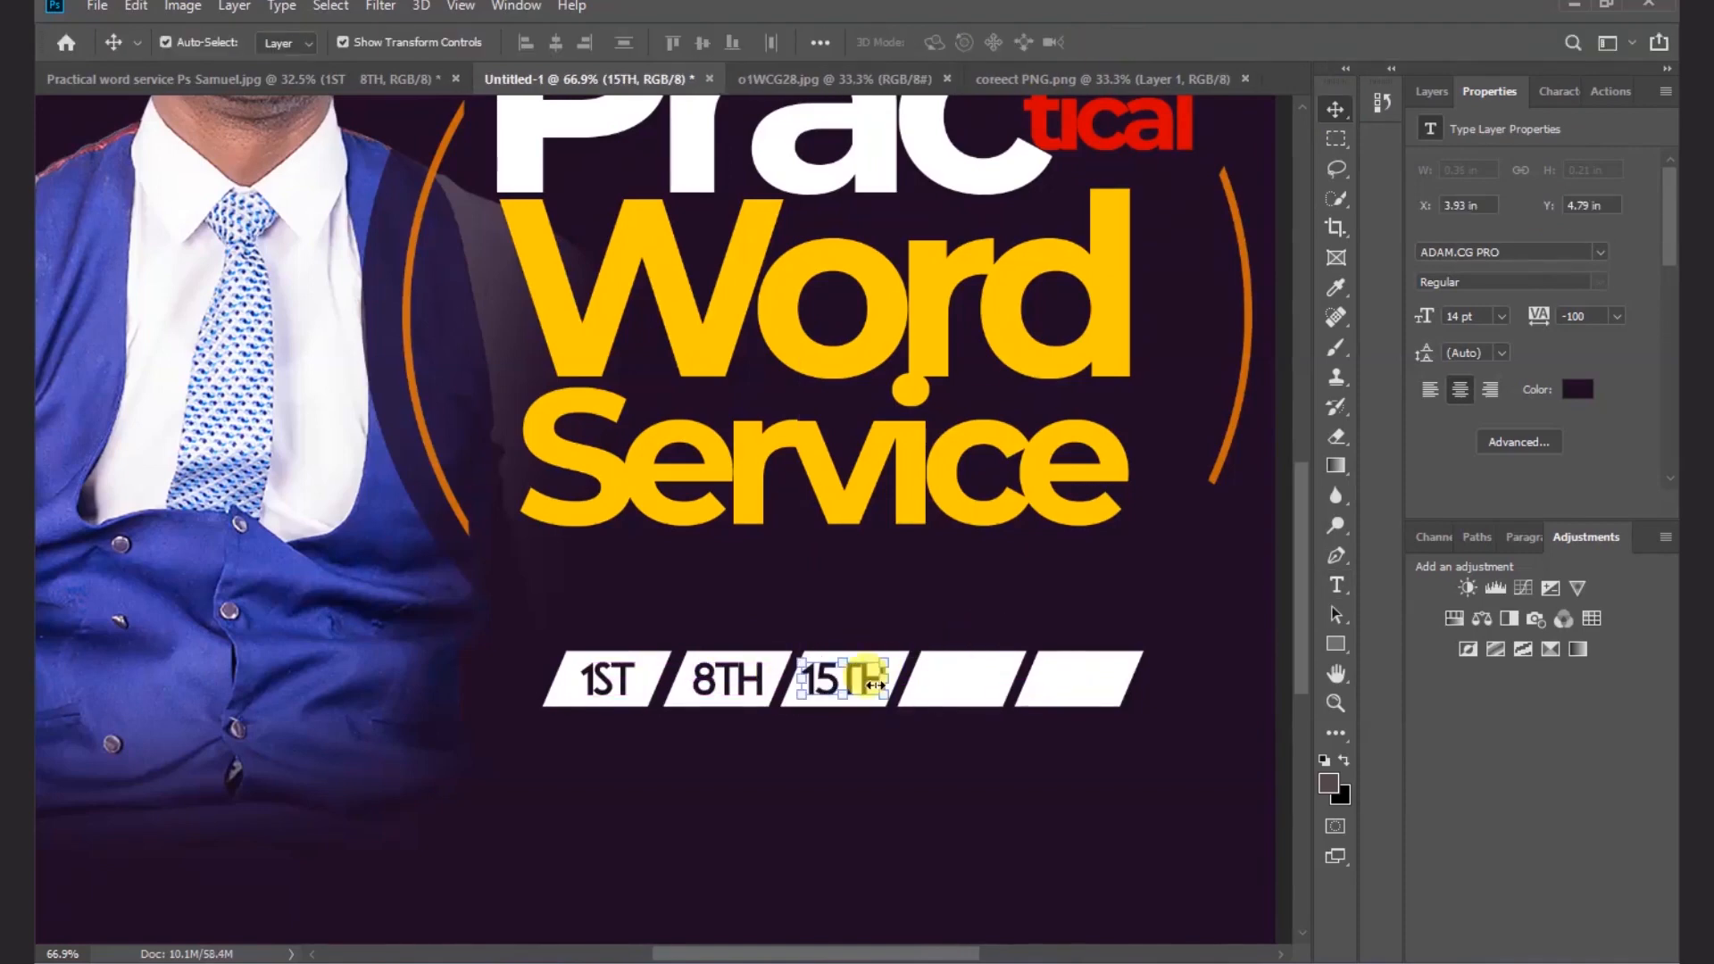
drag(860, 677, 1092, 675)
double_click(962, 675)
text(22ND)
click(1335, 110)
- Change the label copy in the fifth slanted box to 29TH
double_click(1084, 677)
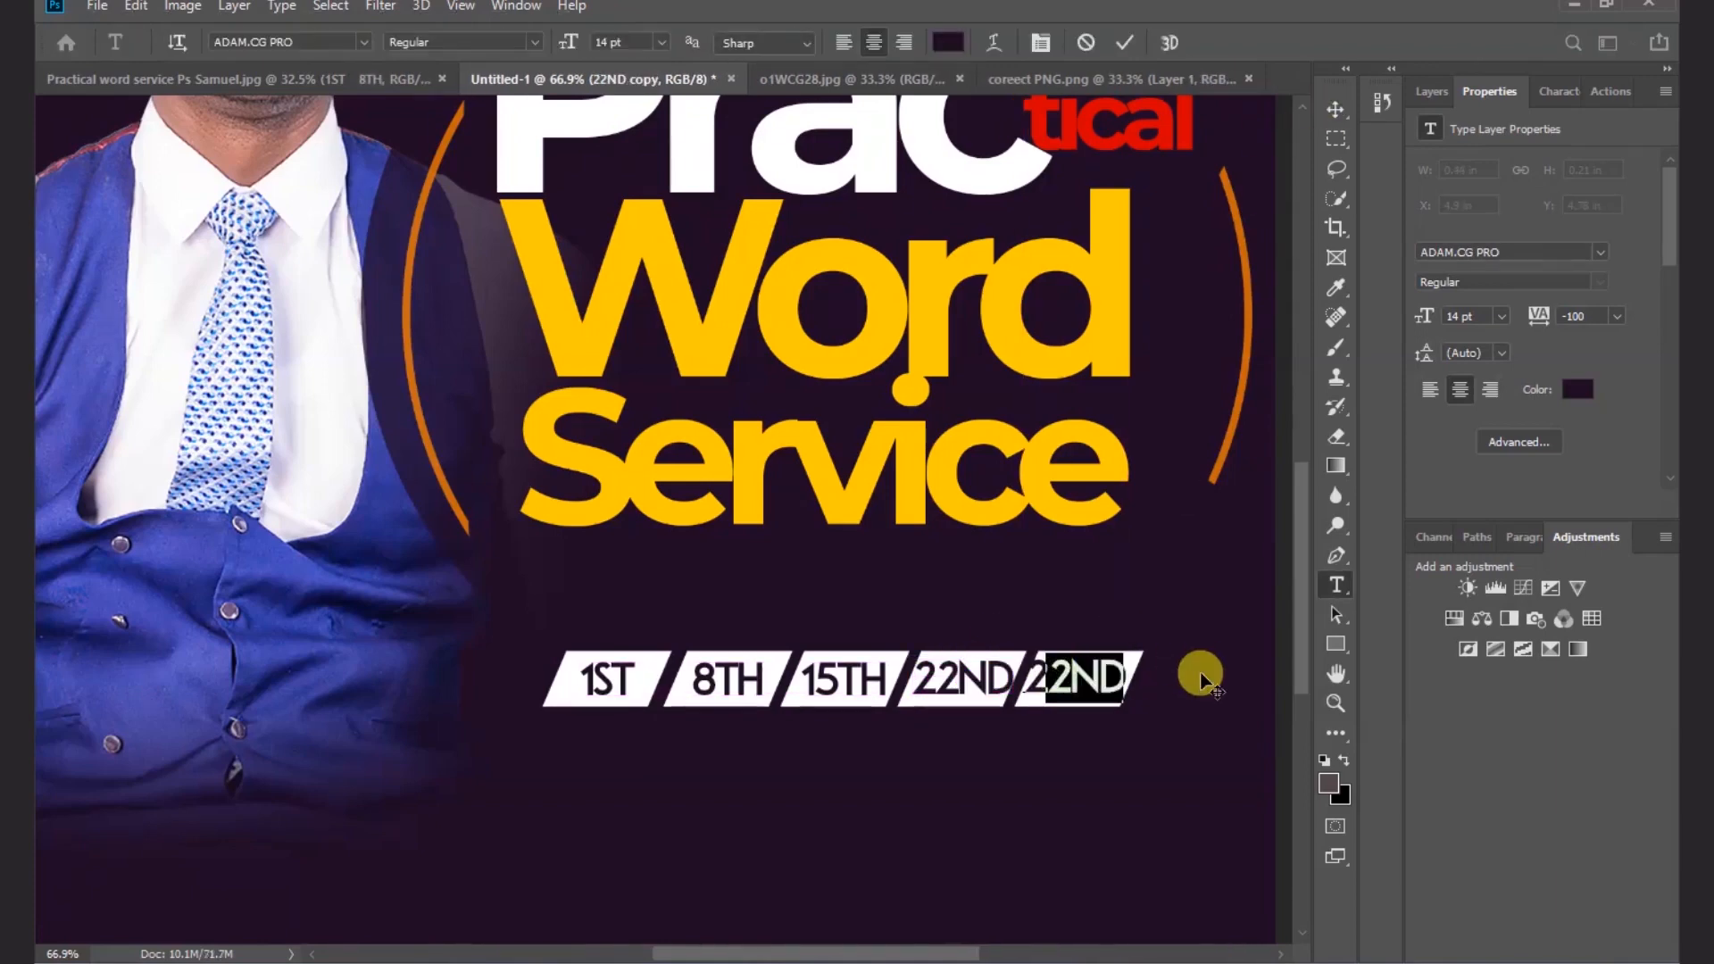
text(9TH)
click(1125, 42)
key(v)
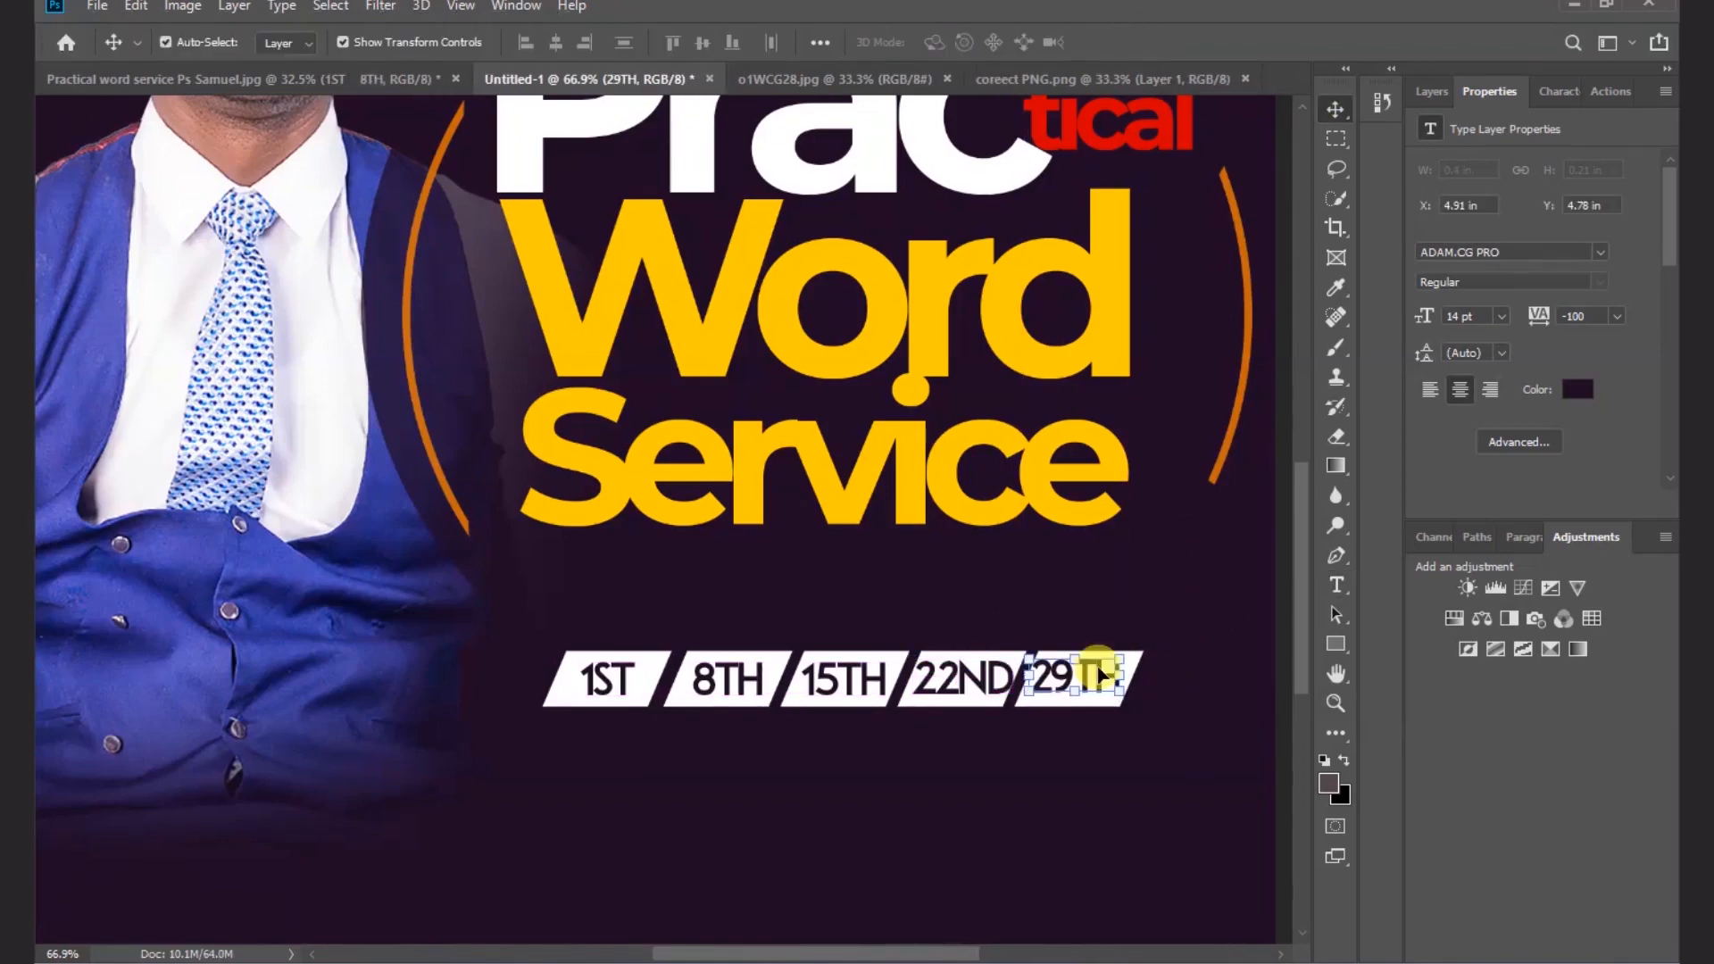
click(1021, 643)
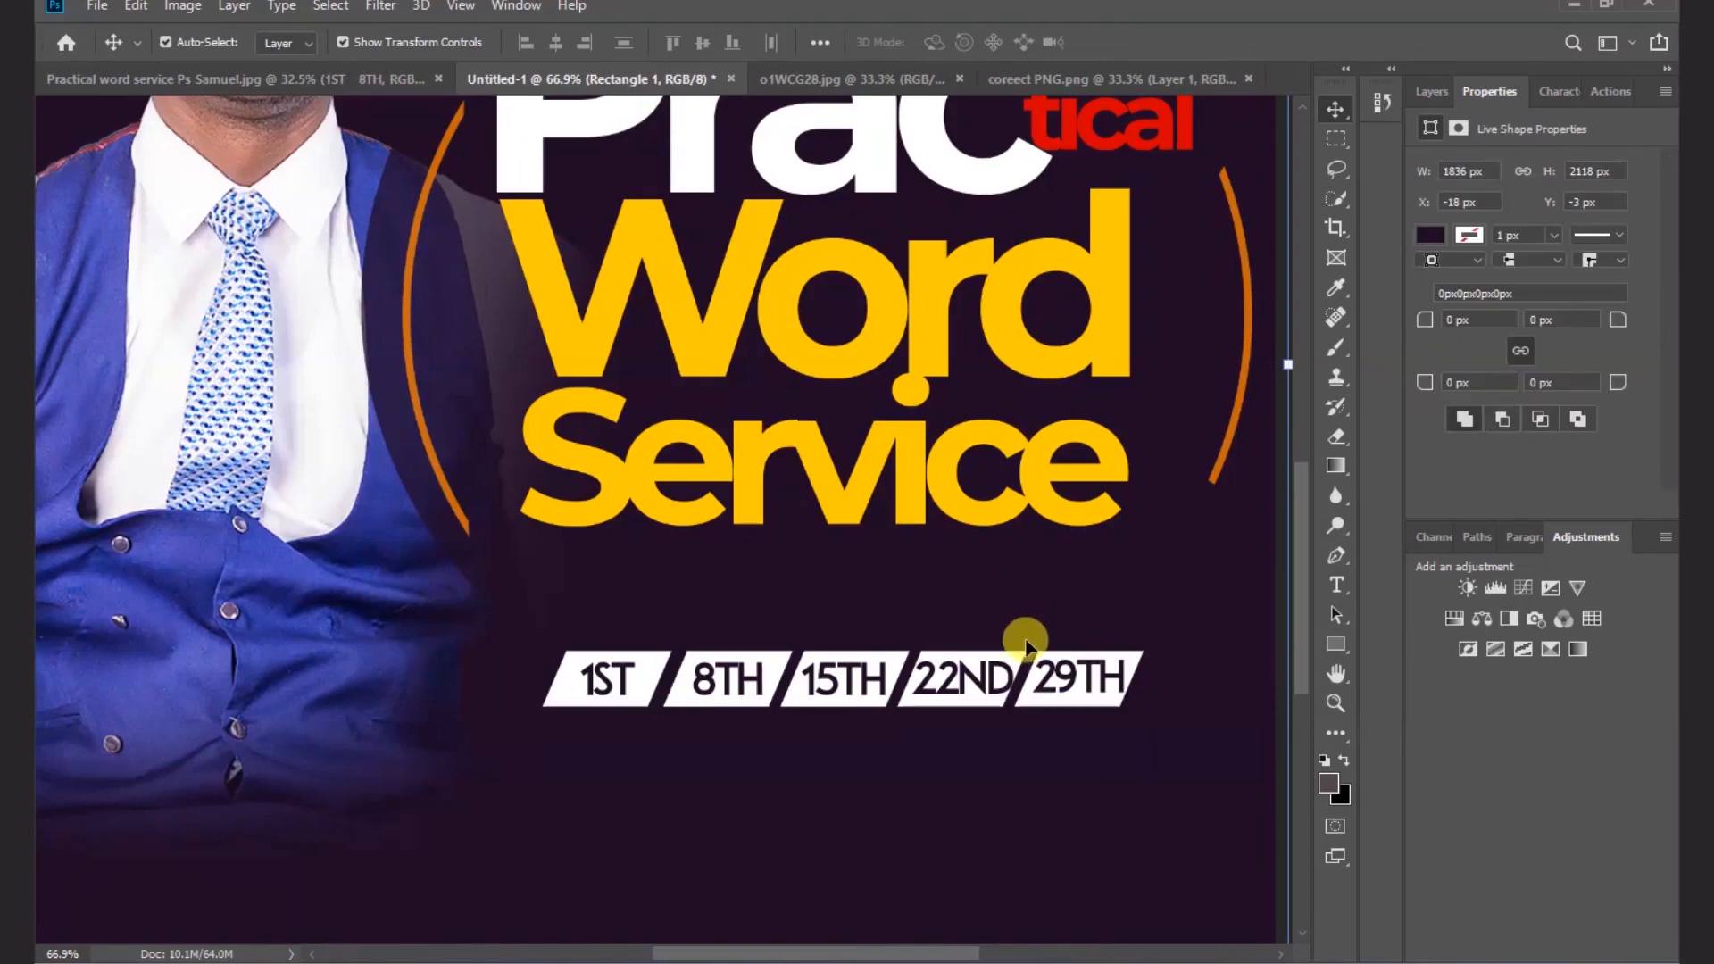
- Set the font size of all five date labels, 1ST through 29TH, to 12 pt
click(986, 678)
shift+click(1084, 678)
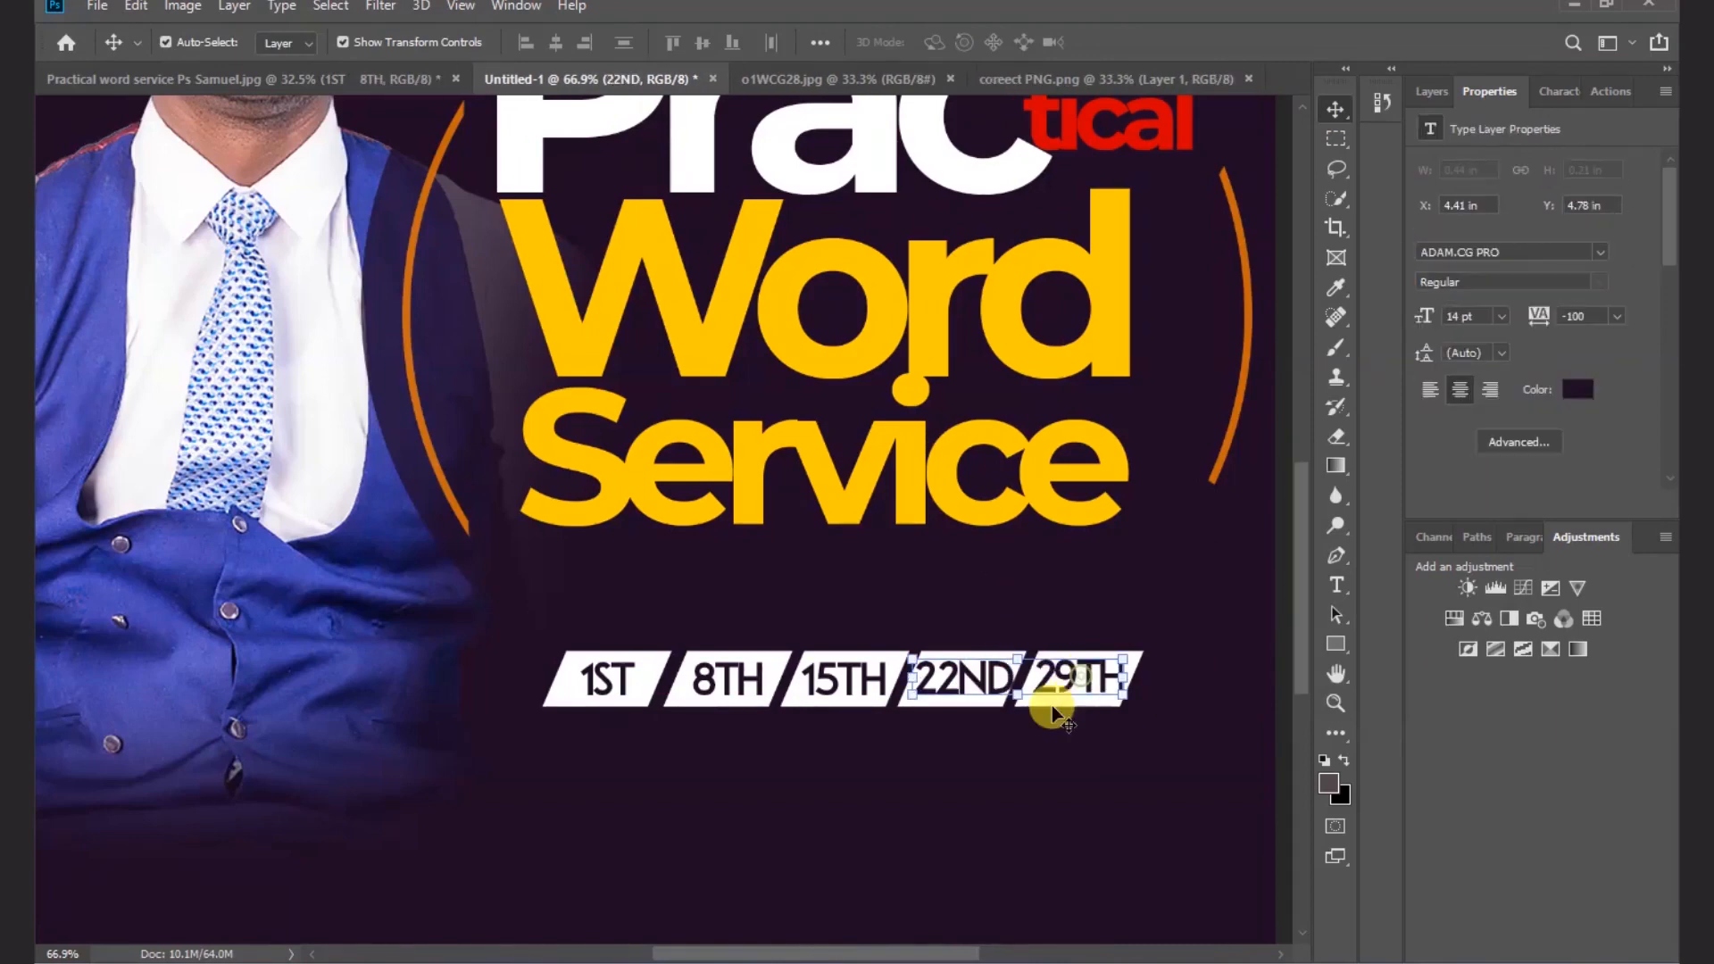
shift+click(848, 683)
shift+click(715, 678)
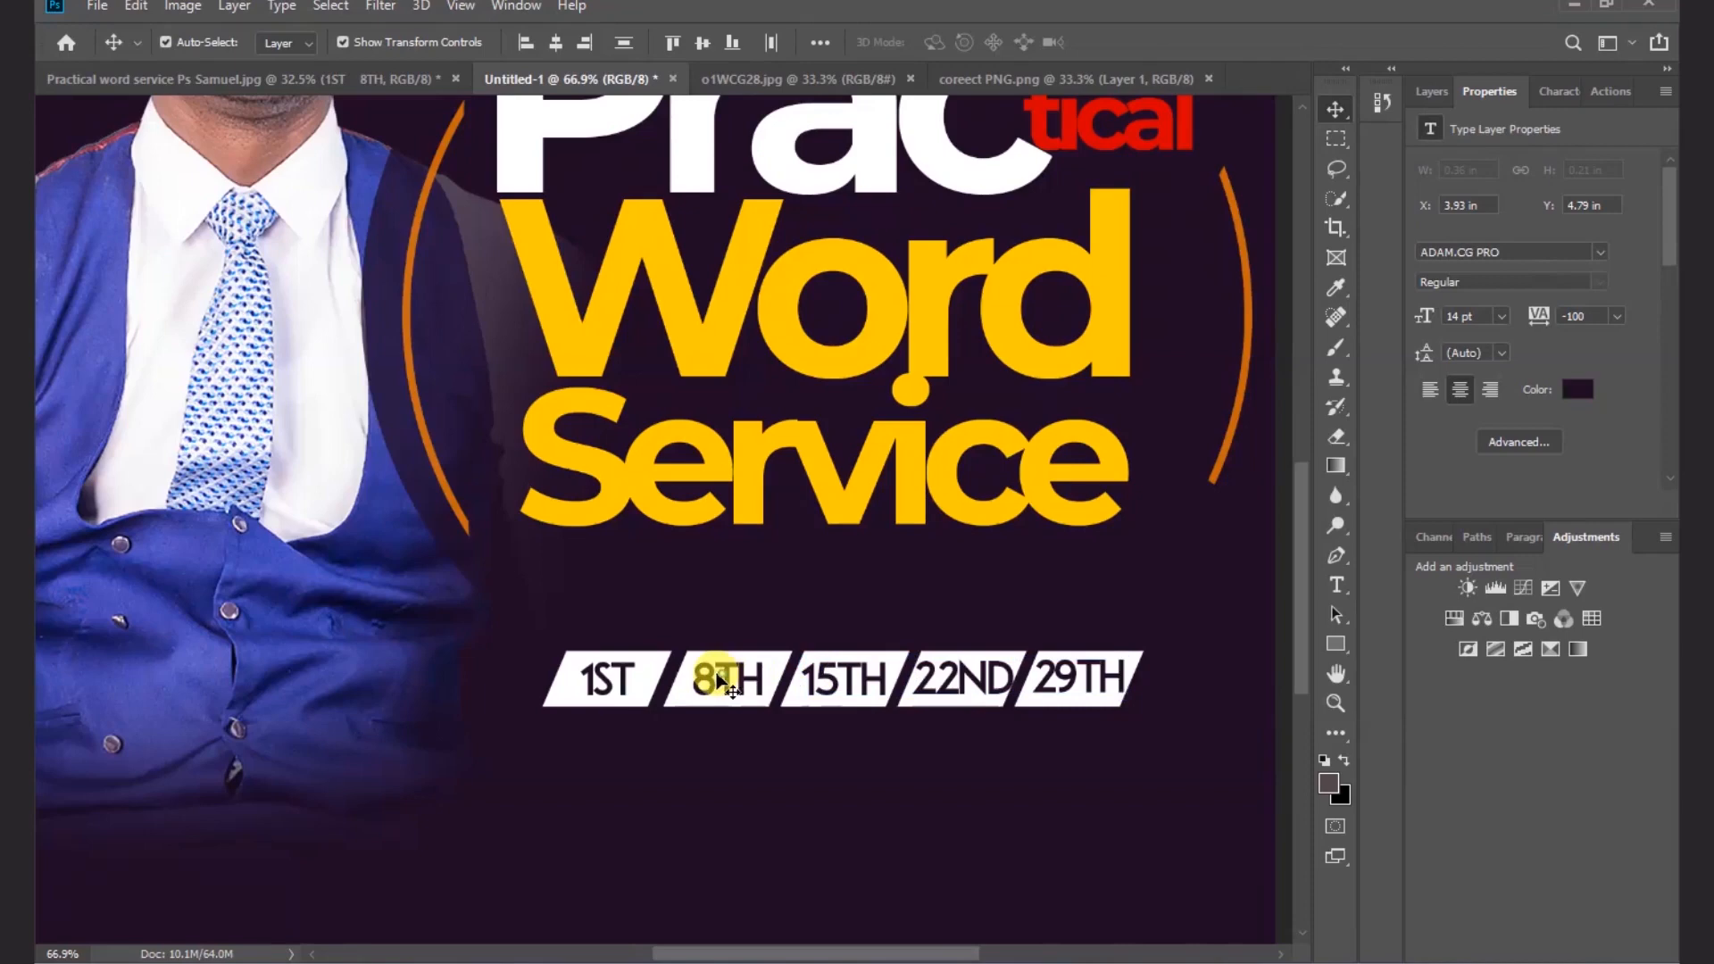
shift+click(605, 679)
click(1505, 314)
click(1487, 446)
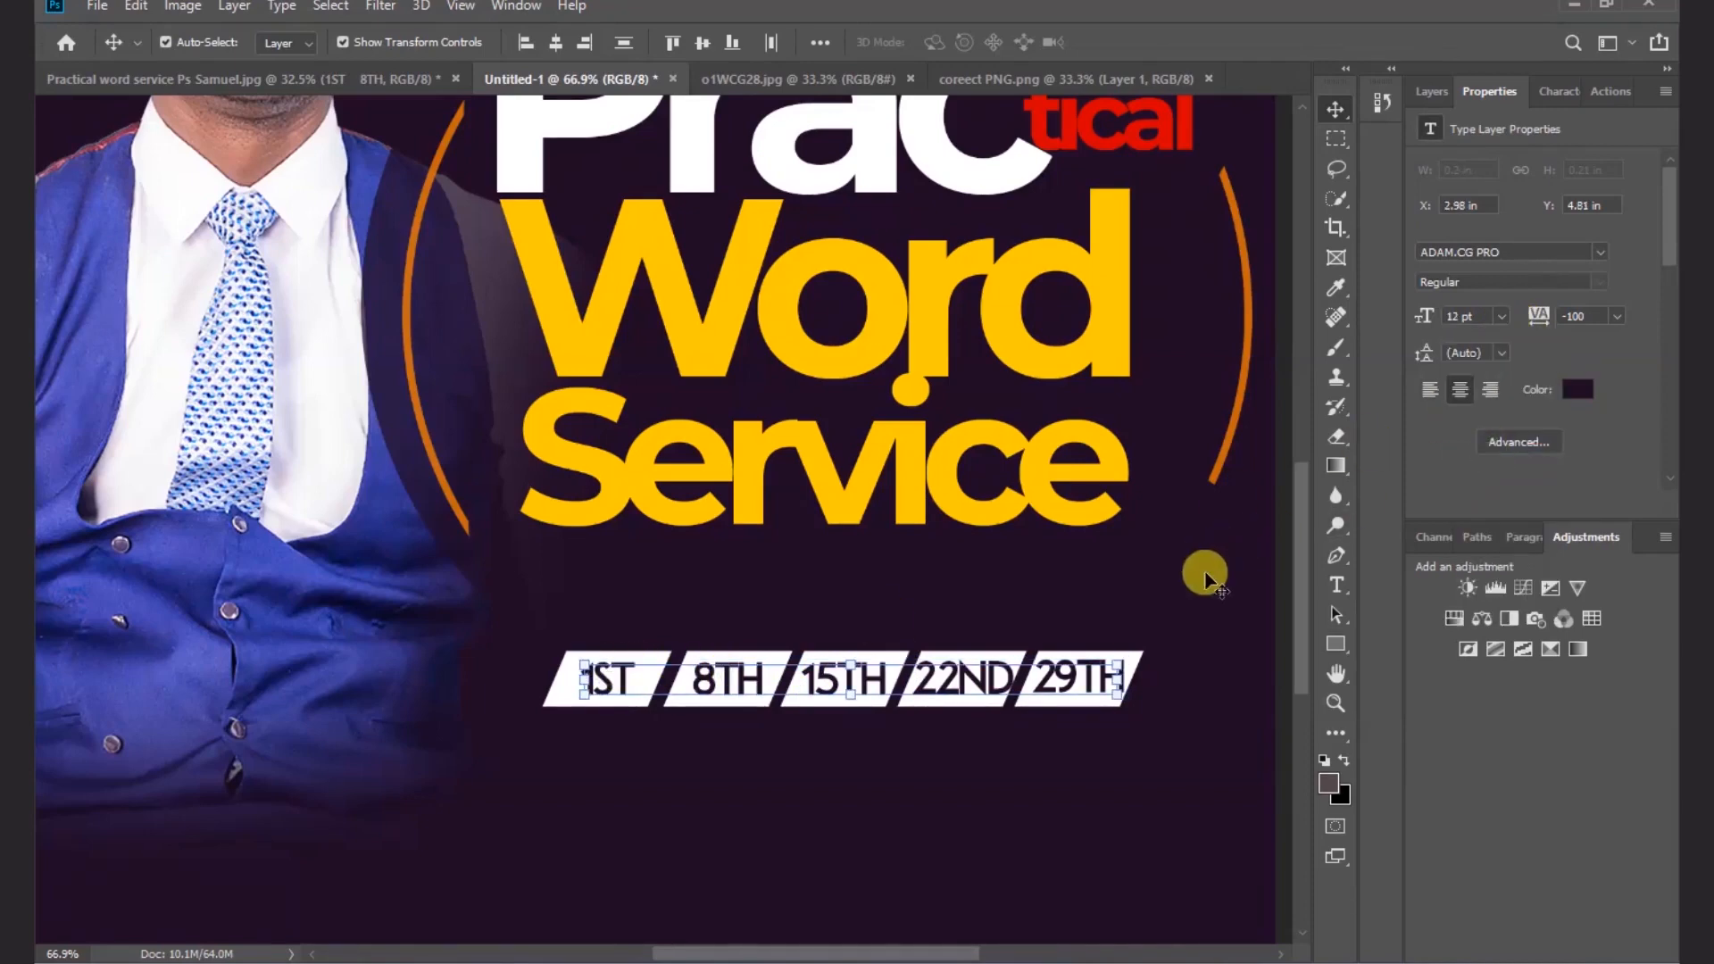
click(1205, 572)
- Select the five white slanted boxes behind the dates and reduce their height together to about 0.203 in
click(1139, 658)
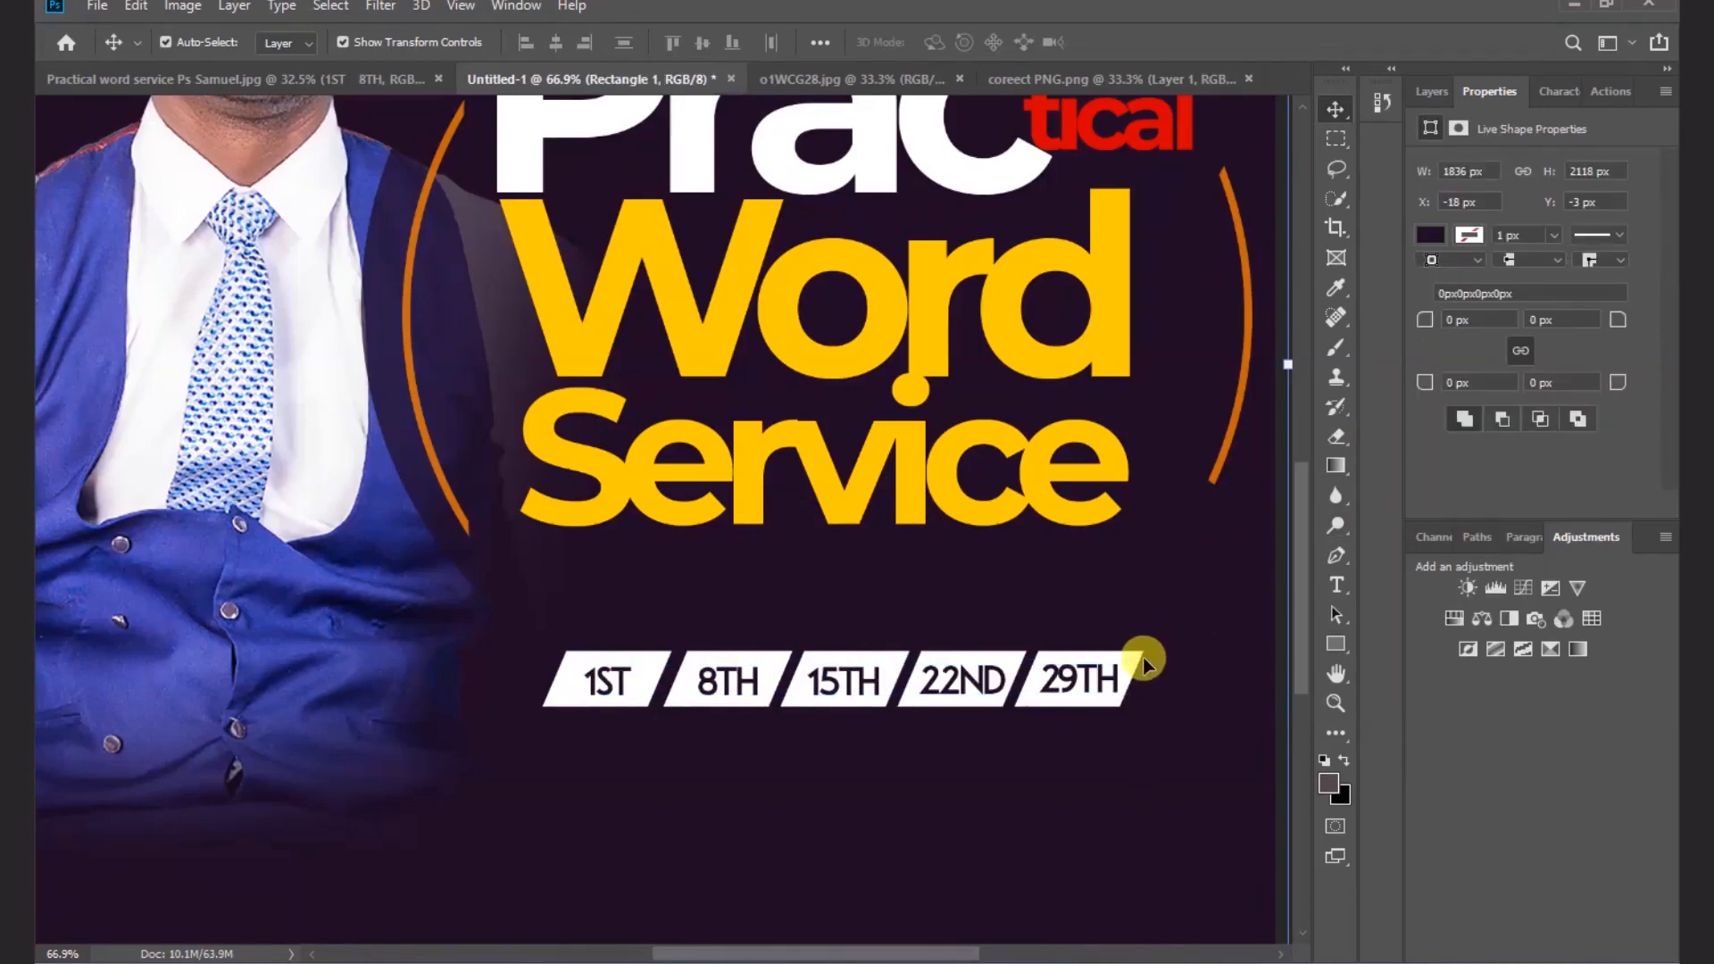
shift+click(956, 673)
shift+click(845, 656)
shift+click(749, 657)
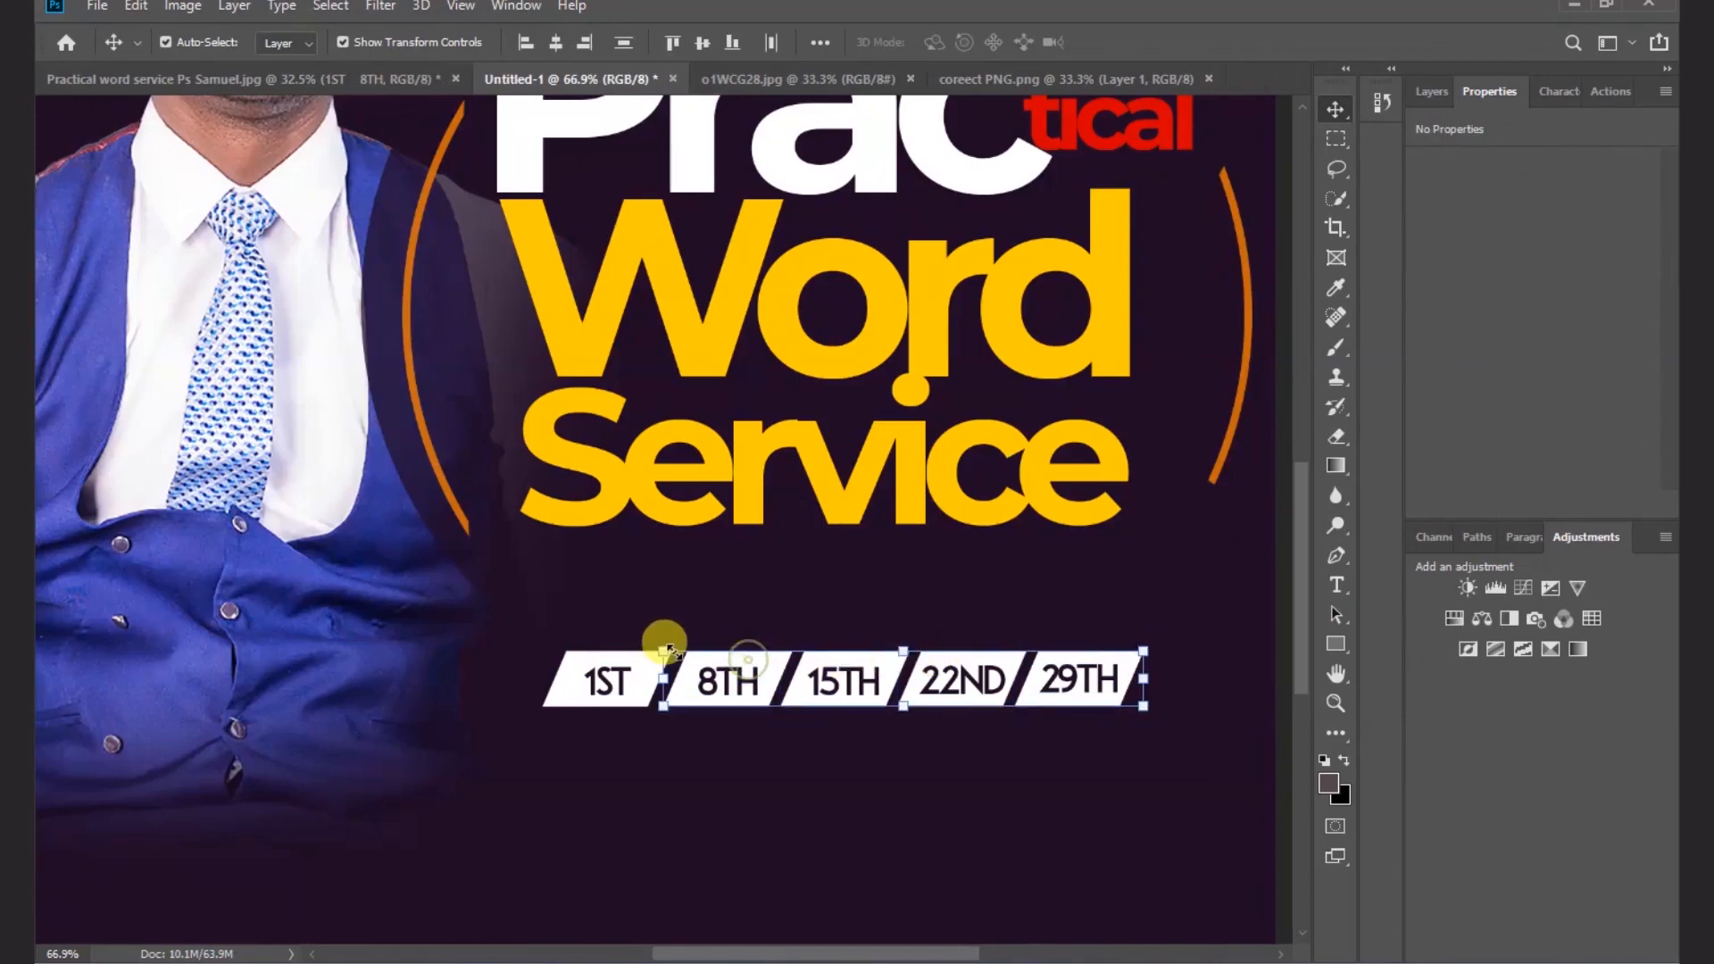
shift+click(607, 659)
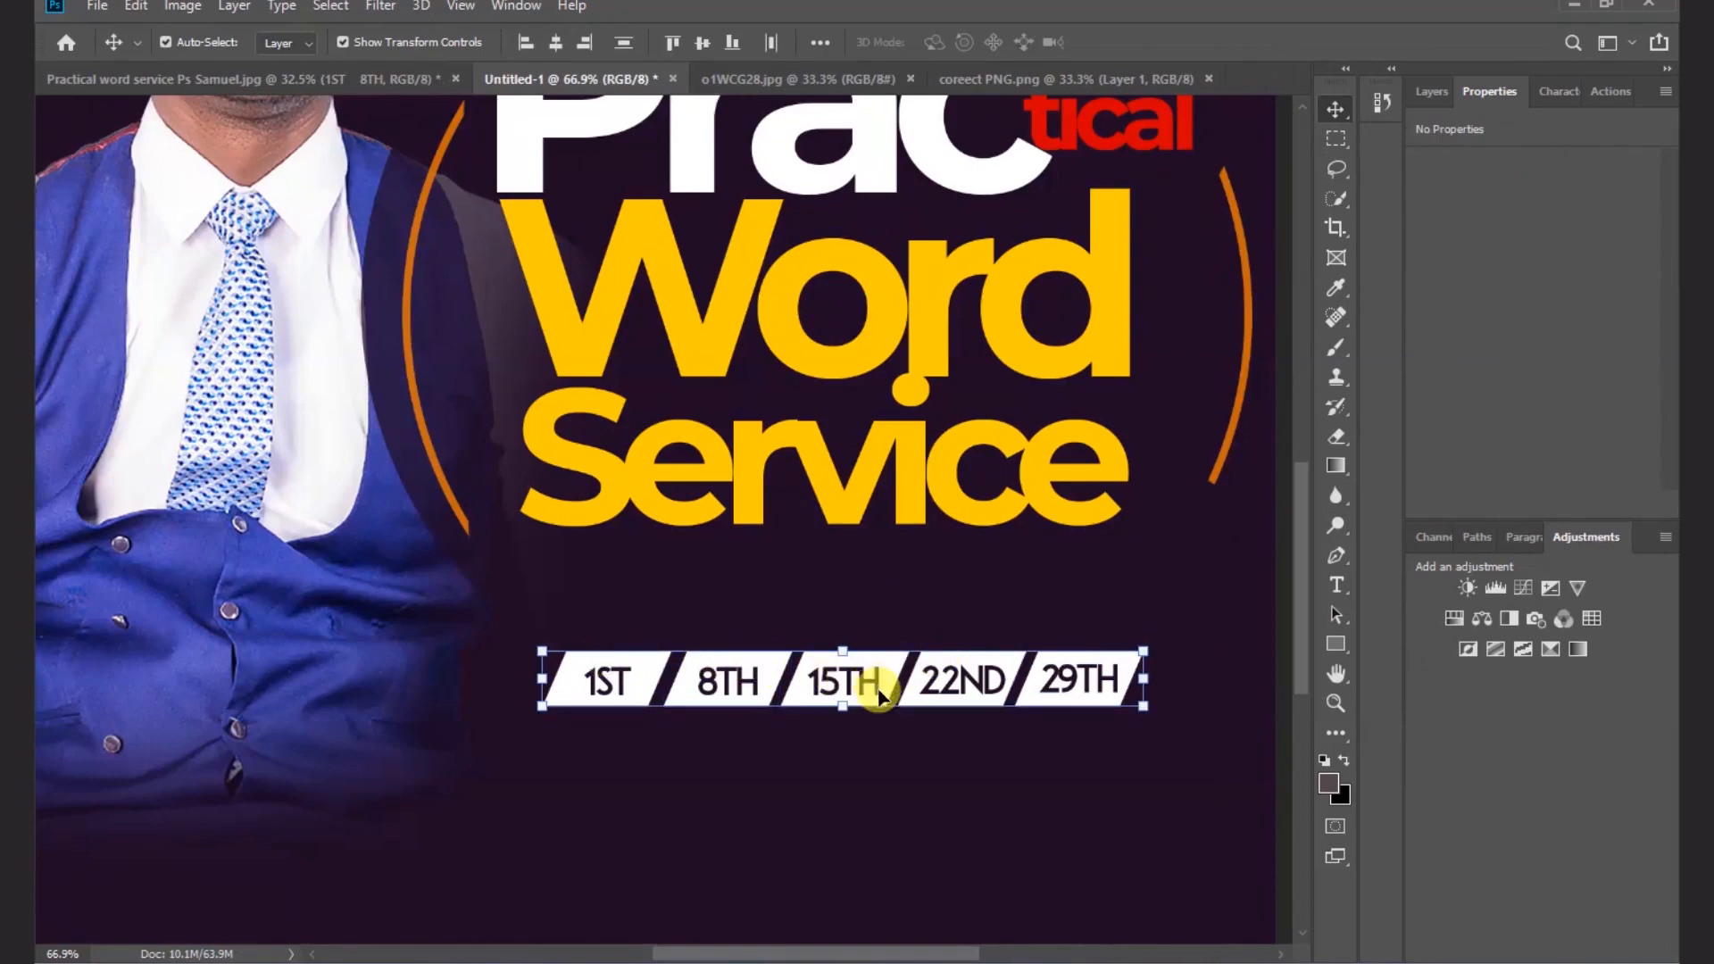
scroll(879, 697, up, 5)
key(ctrl+t)
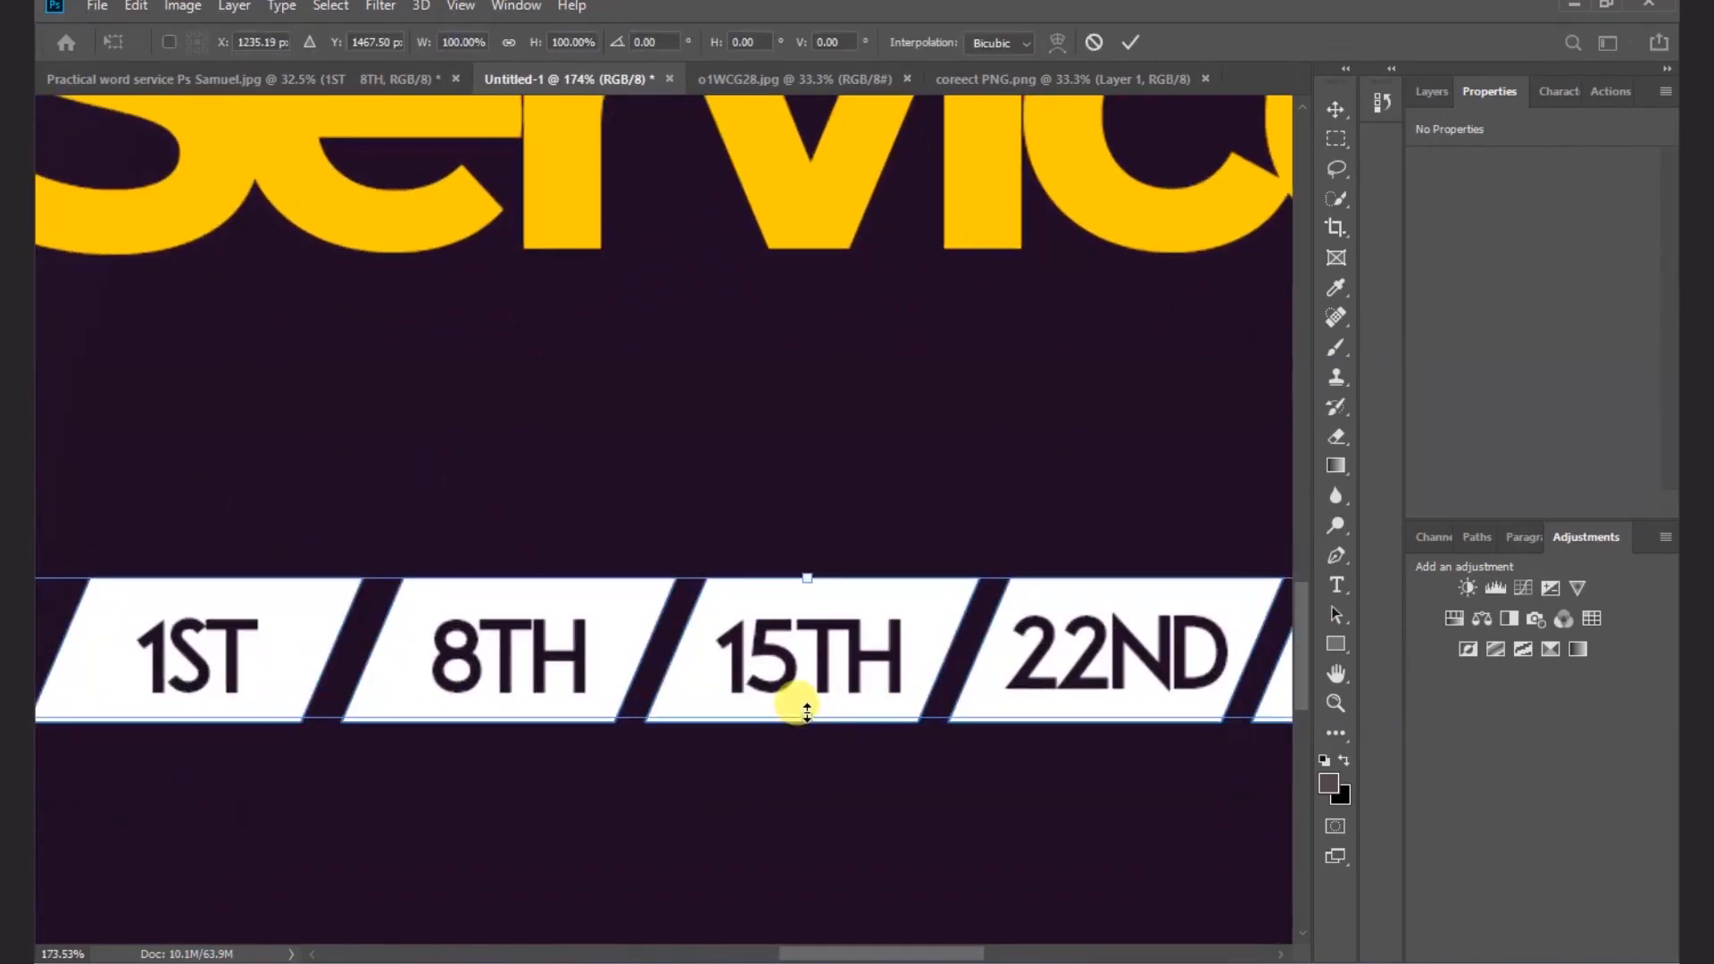
drag(807, 711, 814, 705)
drag(799, 571, 814, 584)
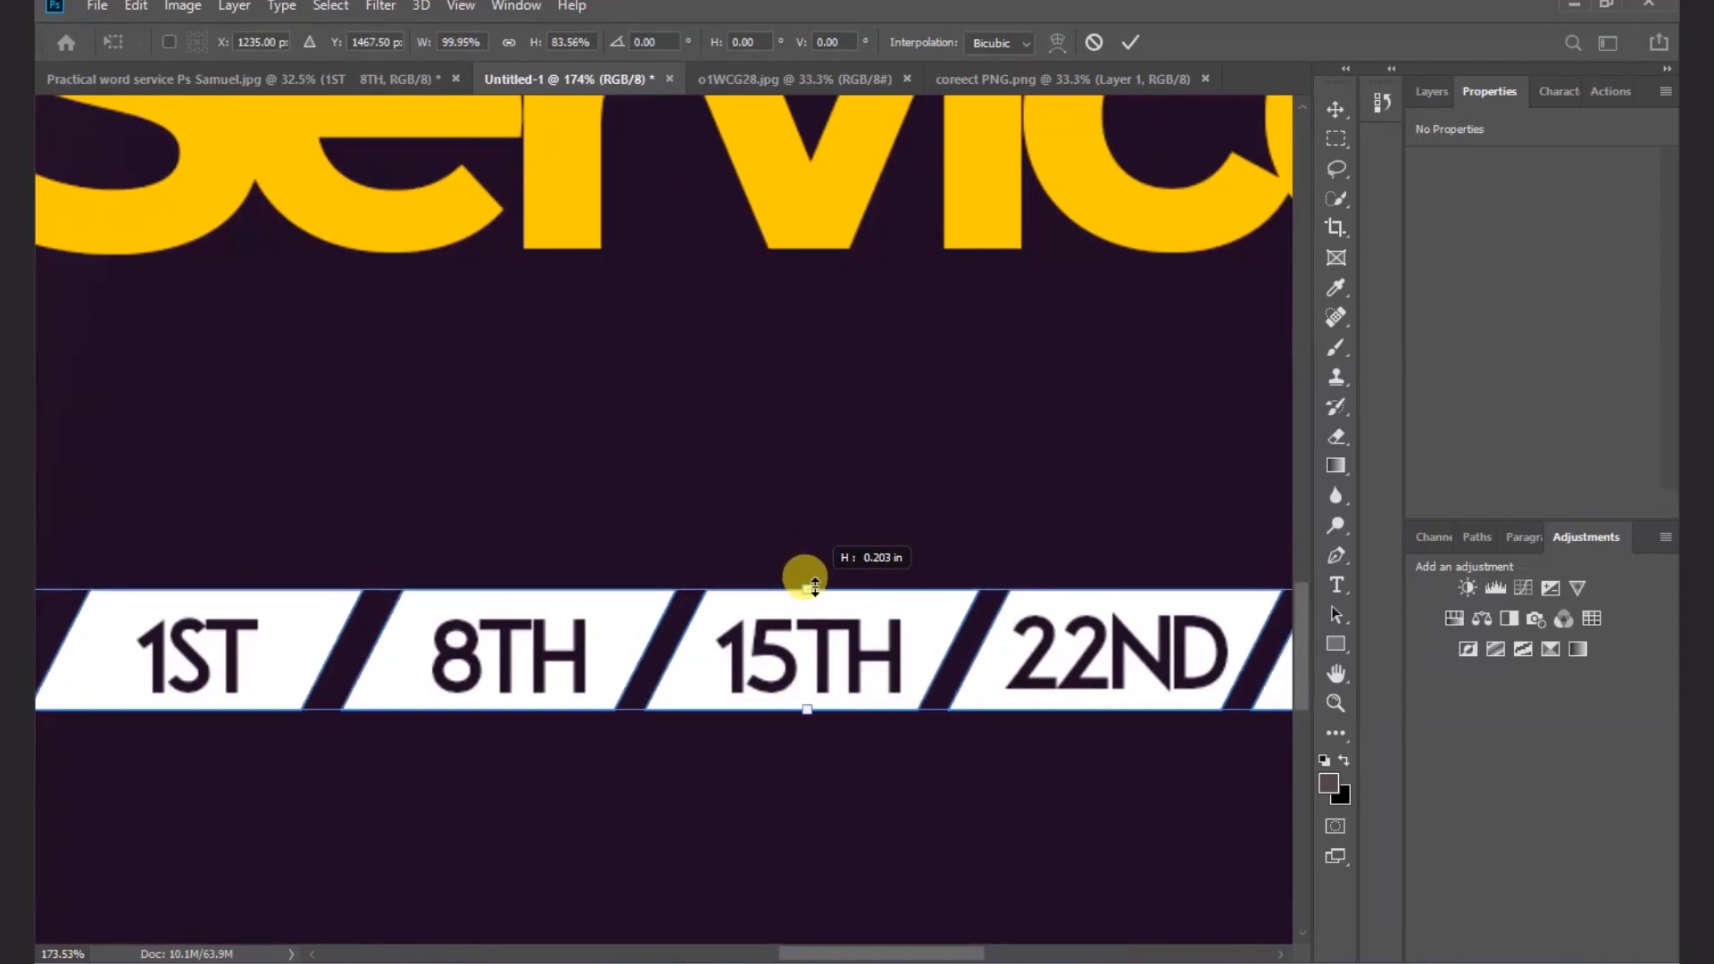
click(1130, 42)
scroll(908, 373, down, 4)
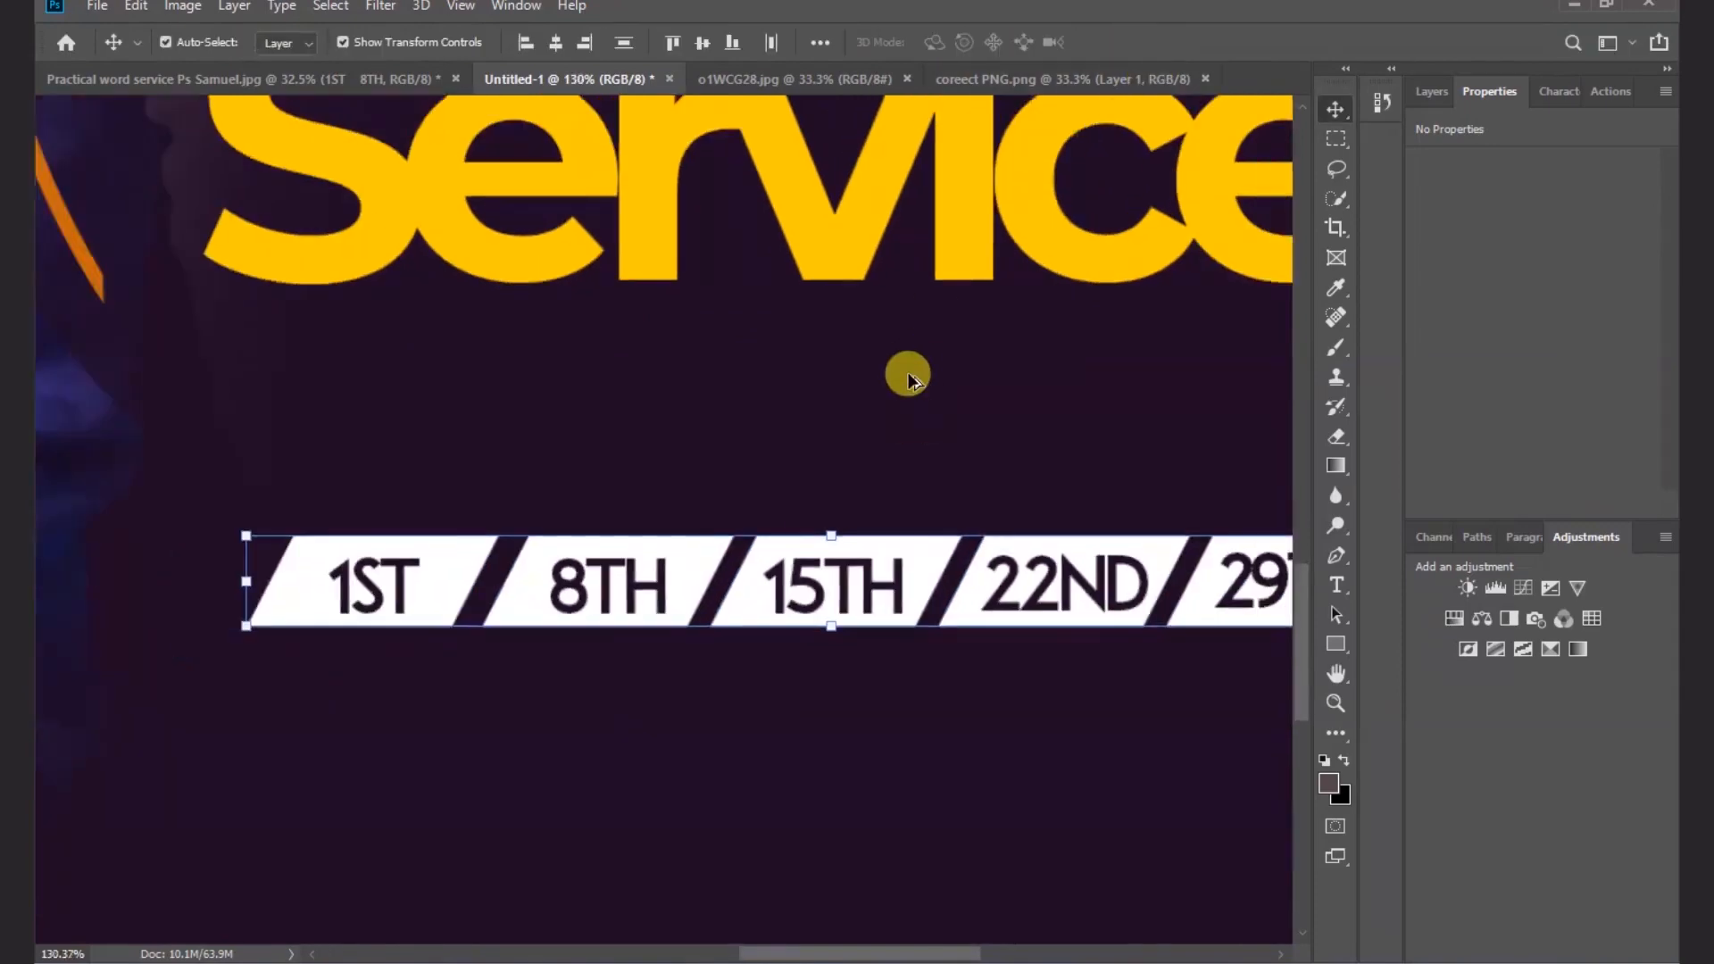
scroll(907, 372, down, 1)
click(937, 652)
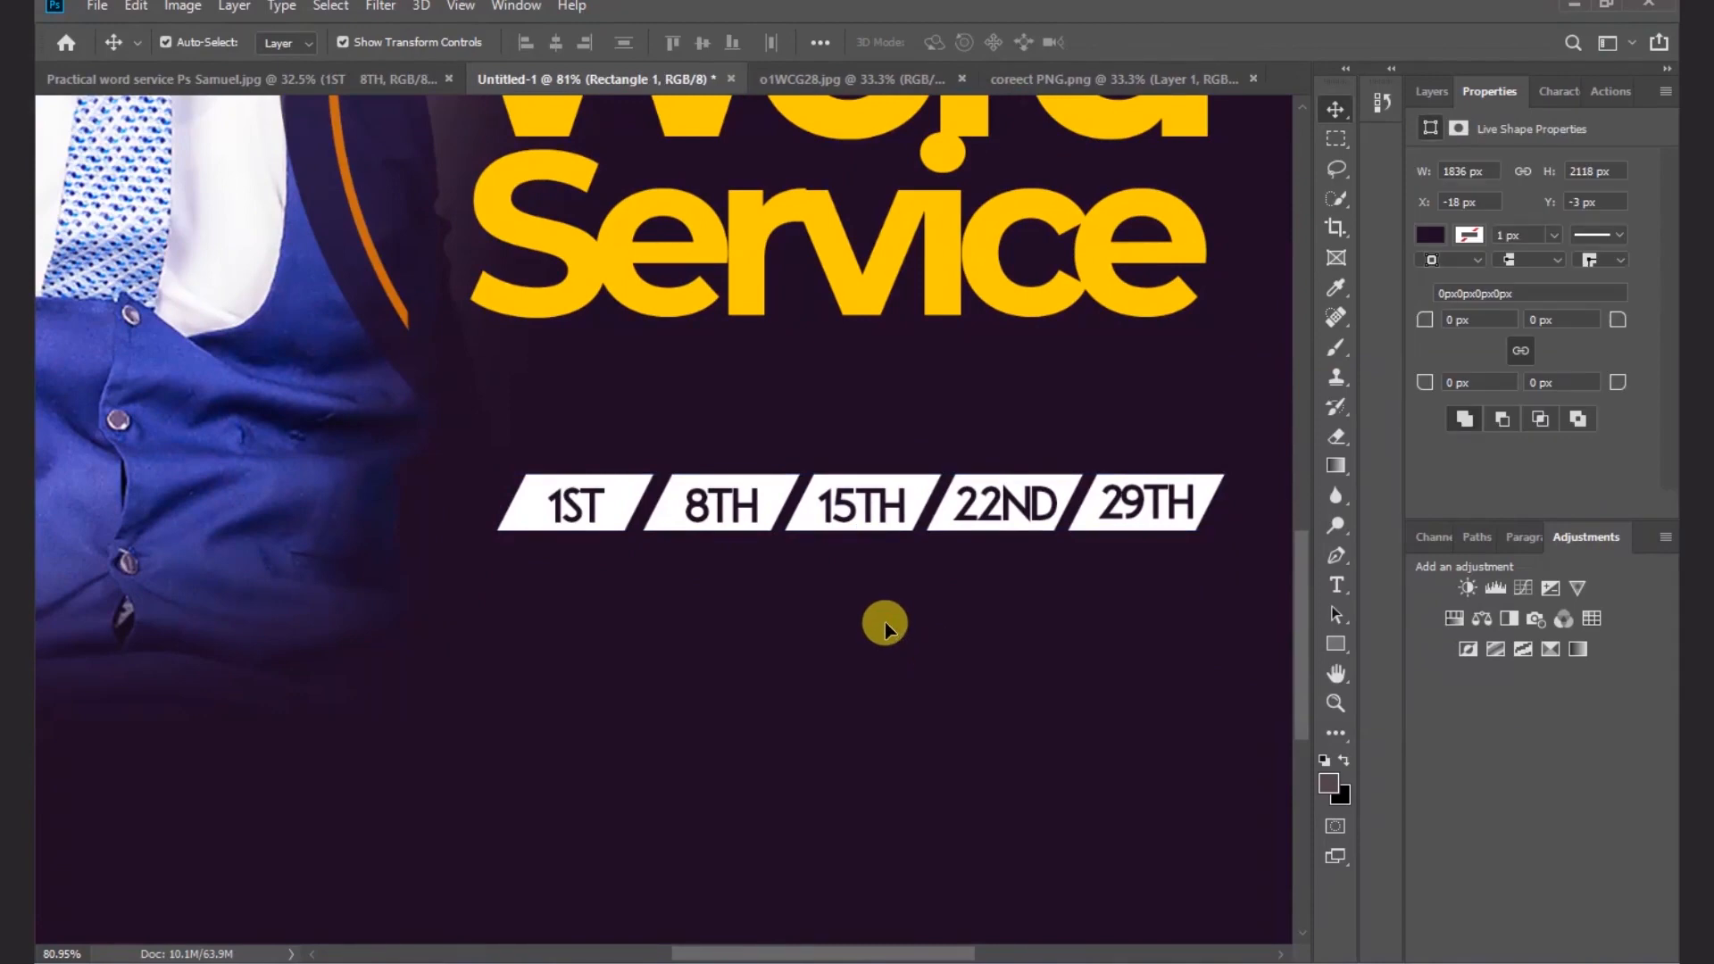
- Draw a rectangle about 760 by 48 px directly beneath the row of date boxes and fill it with white
click(1337, 646)
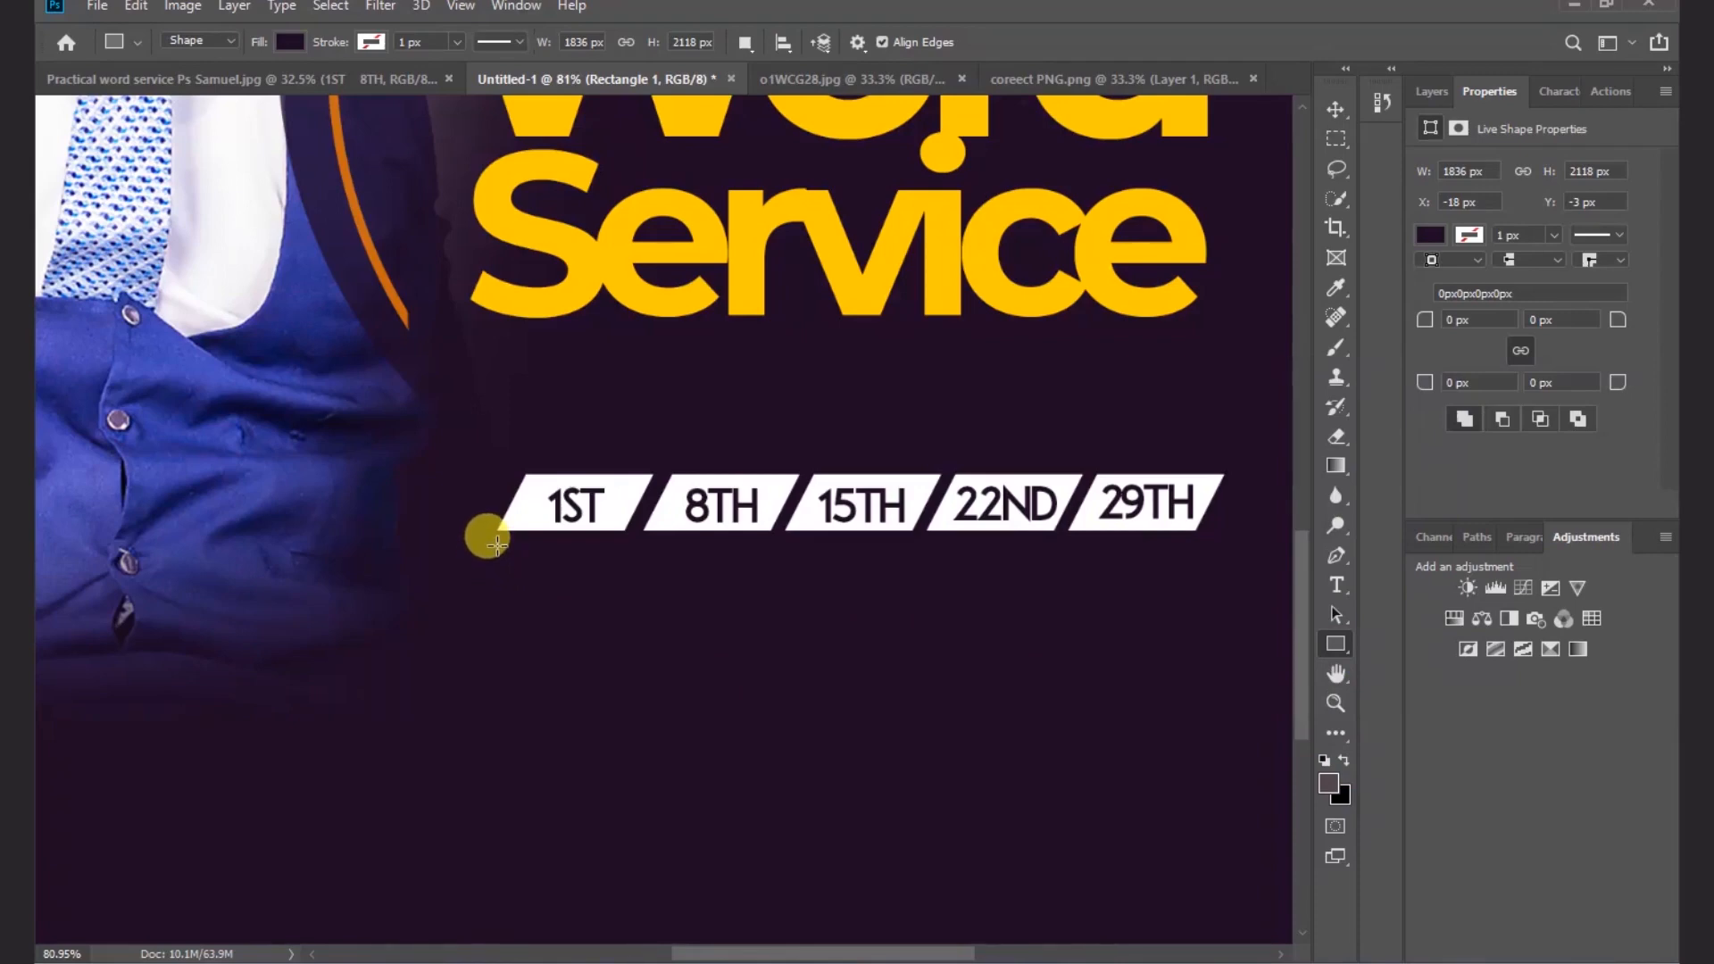
drag(495, 542, 1197, 584)
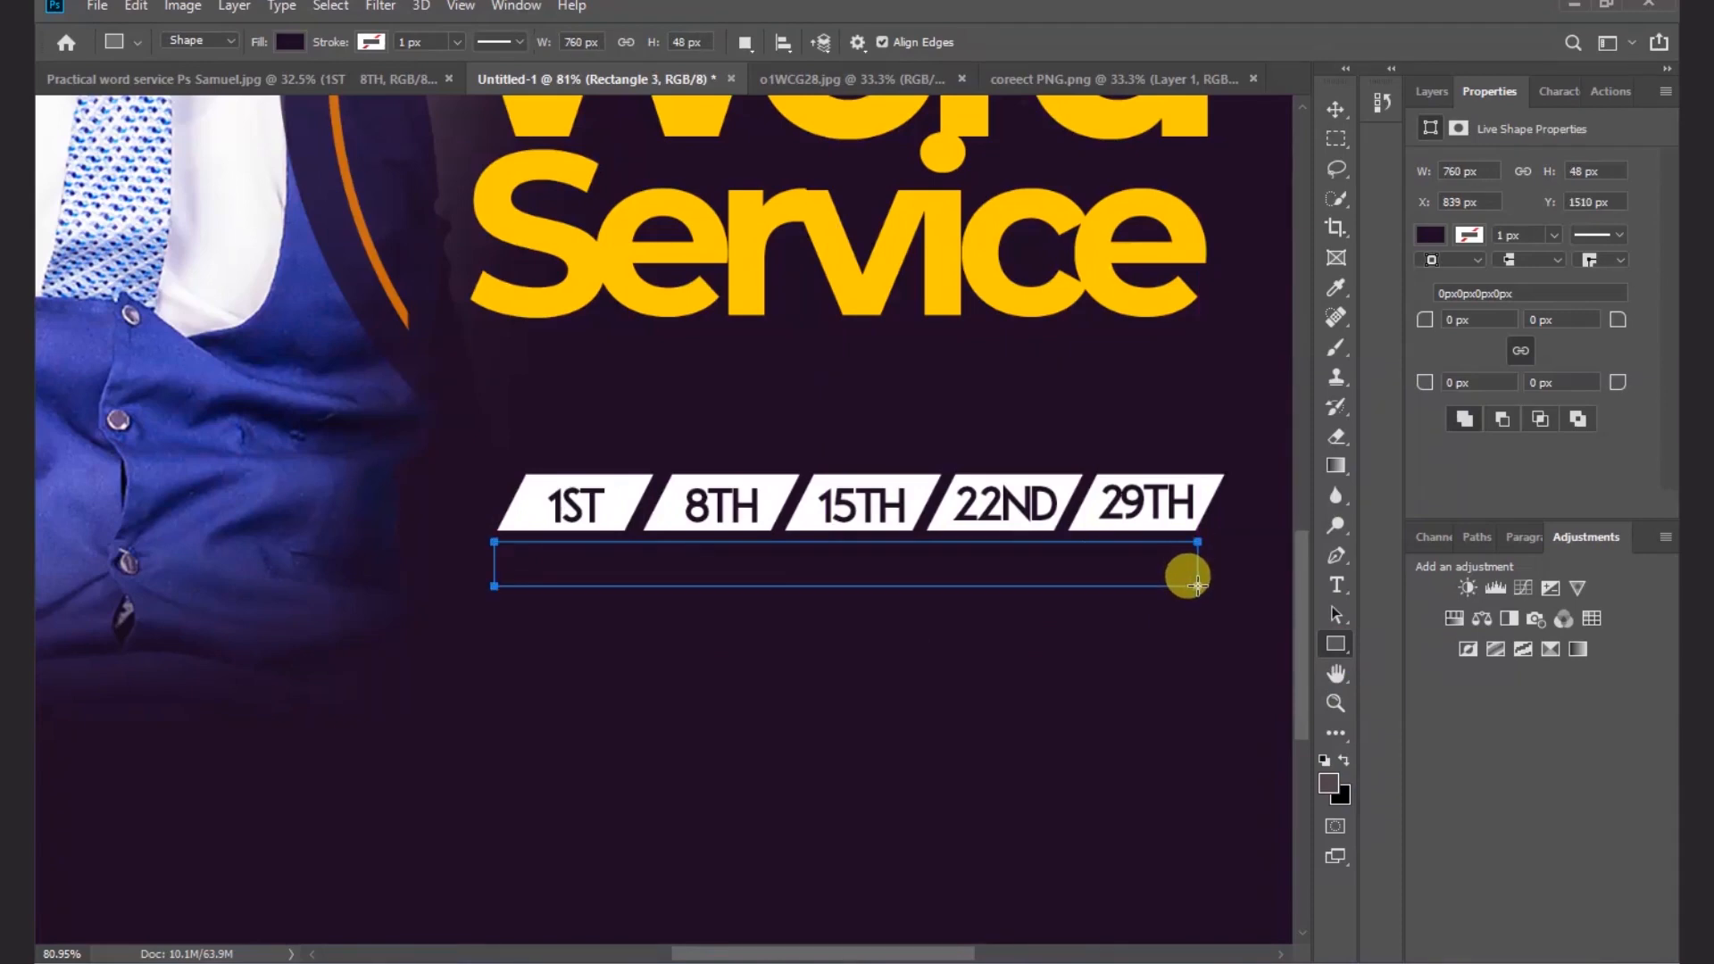
click(1430, 234)
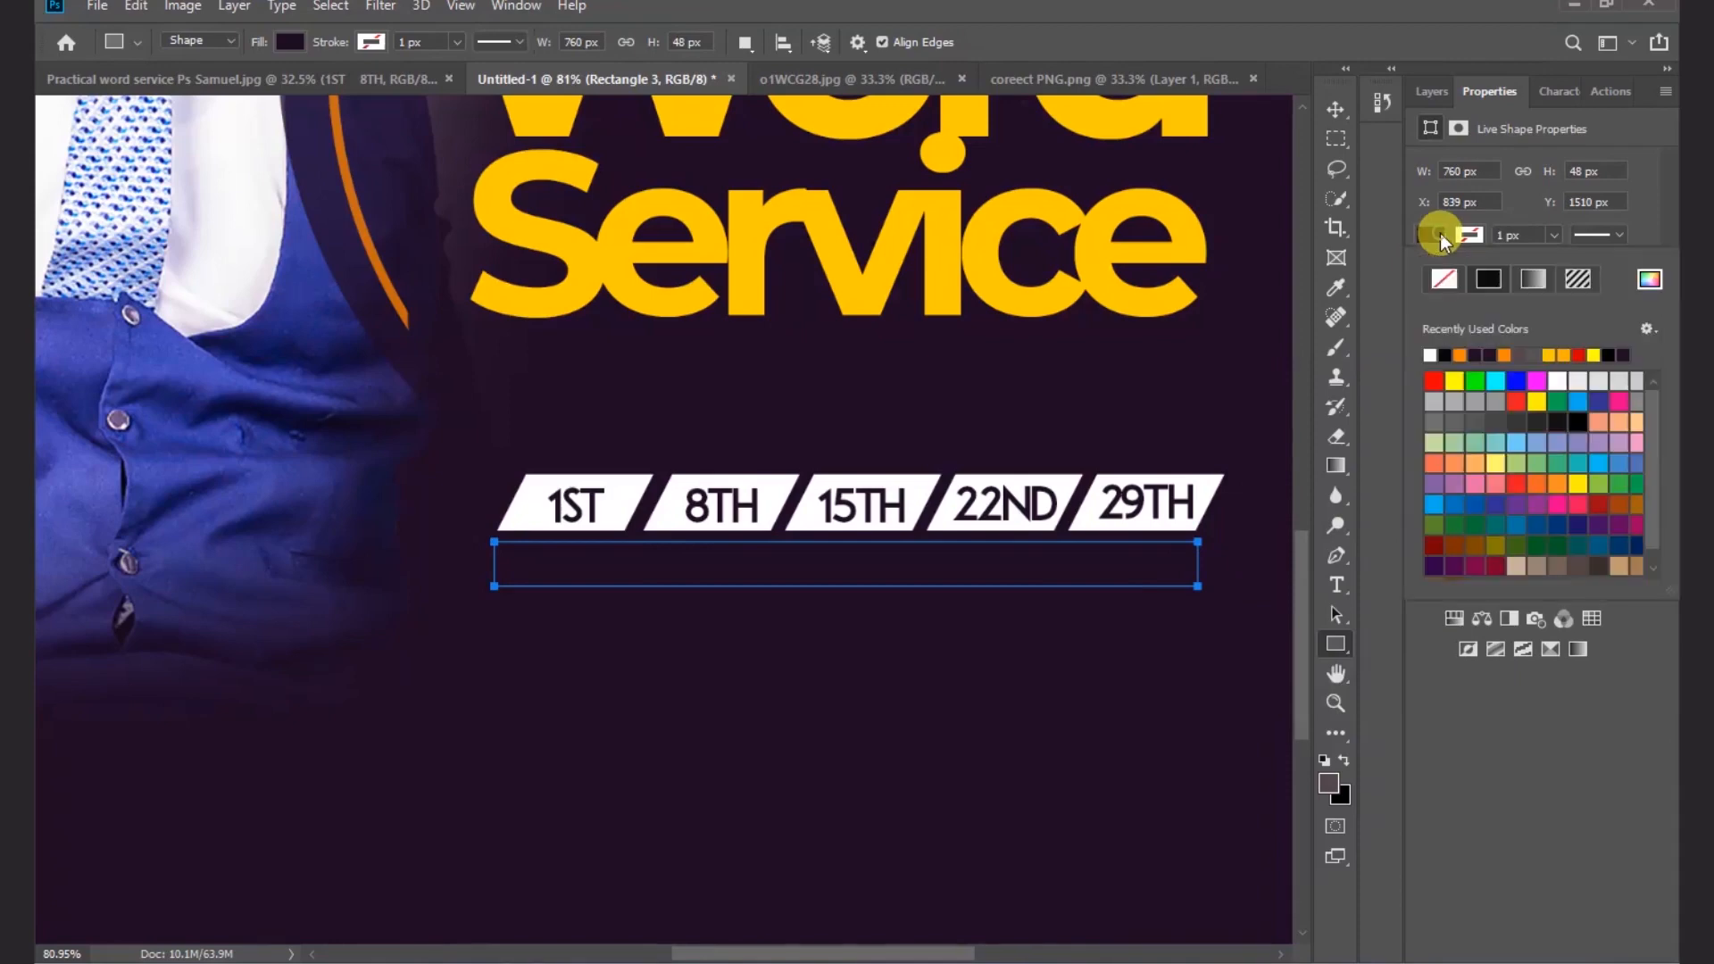
click(1430, 354)
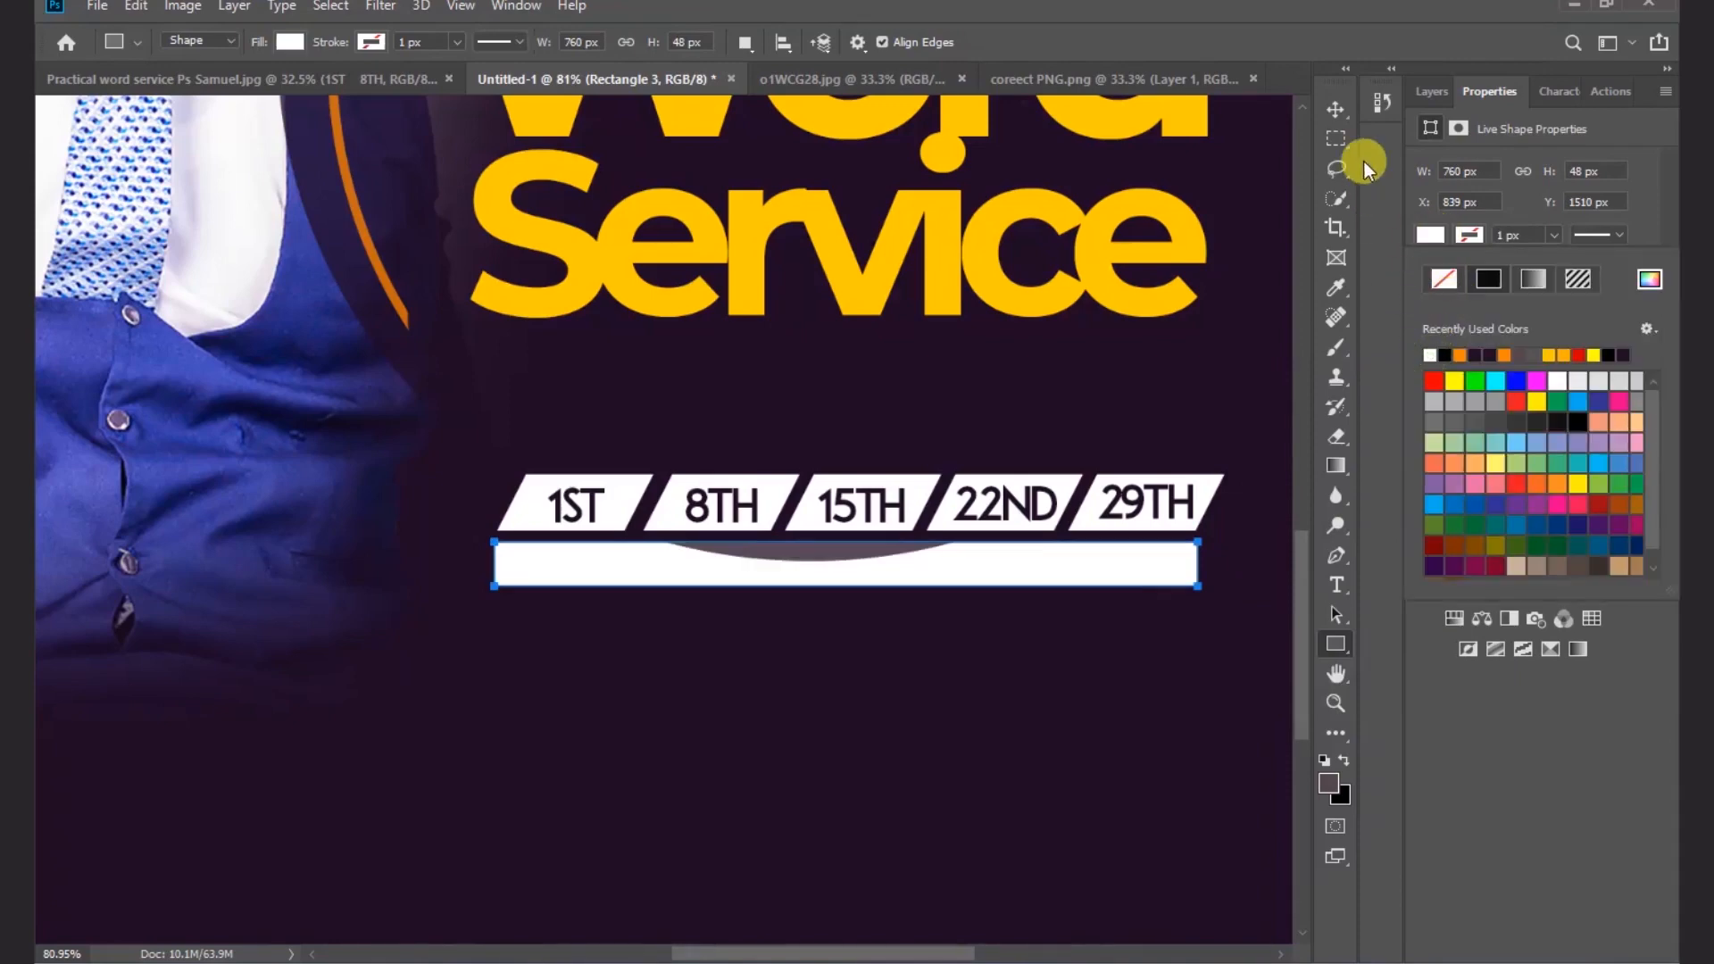
- Skew the white bar beneath the dates horizontally by about 21.1 degrees, shifting its lower edge to the right
click(1336, 106)
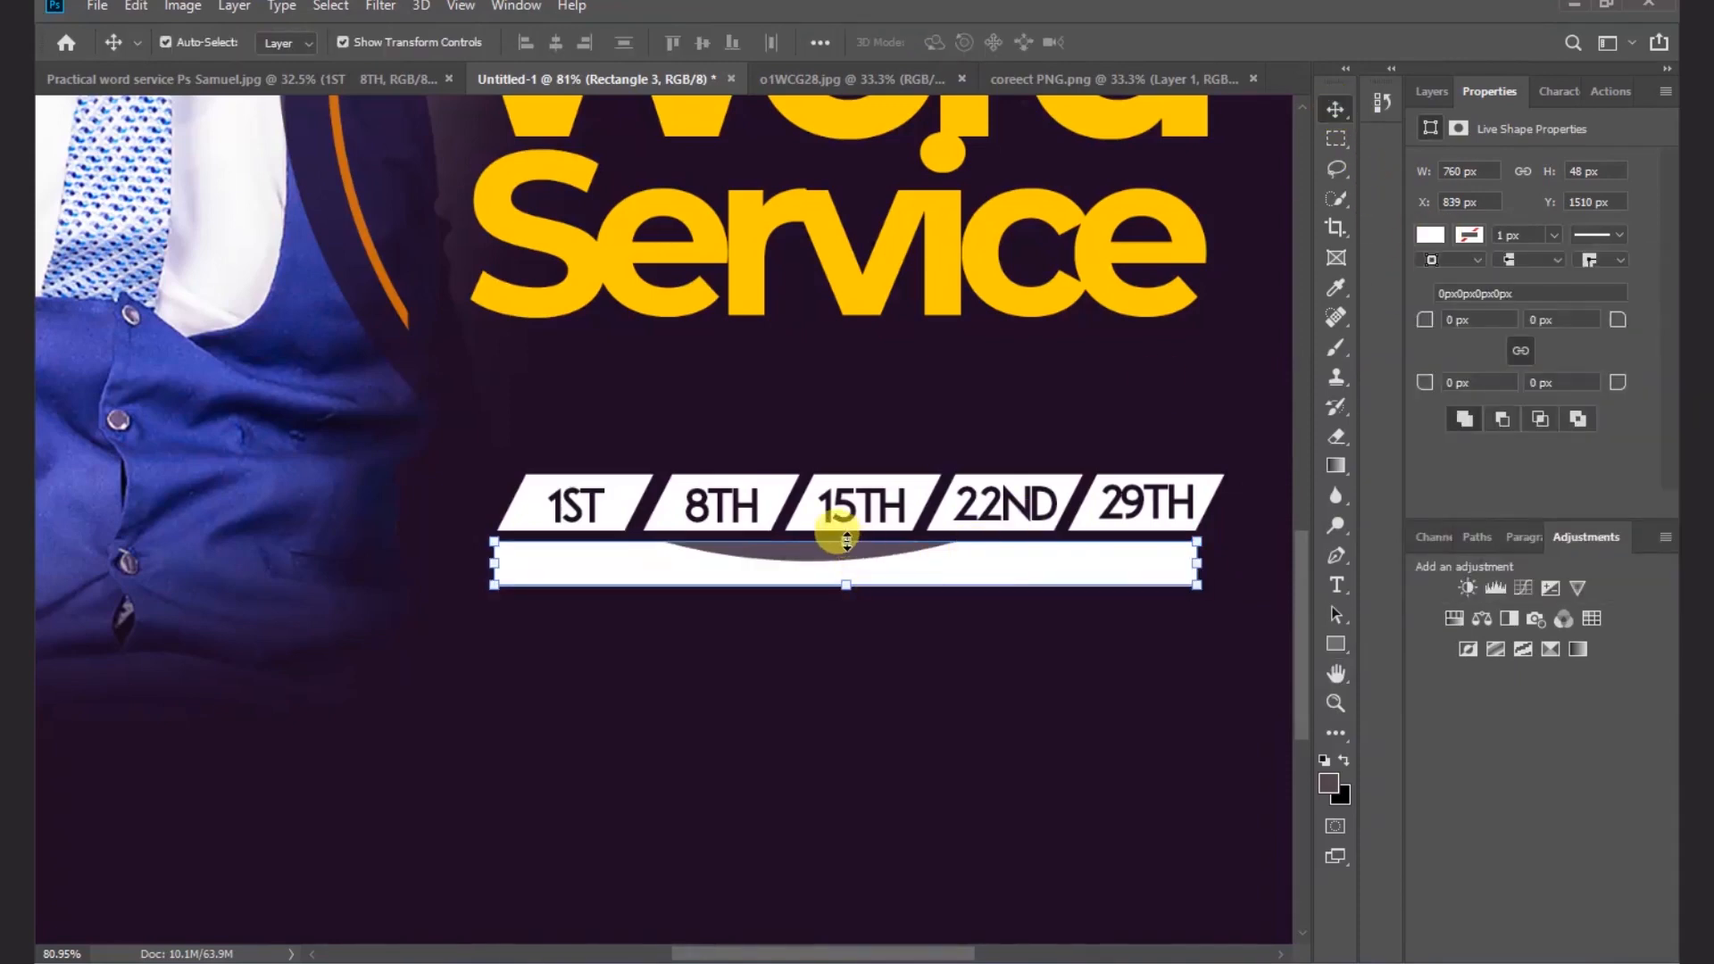
key(ctrl+t)
right_click(982, 559)
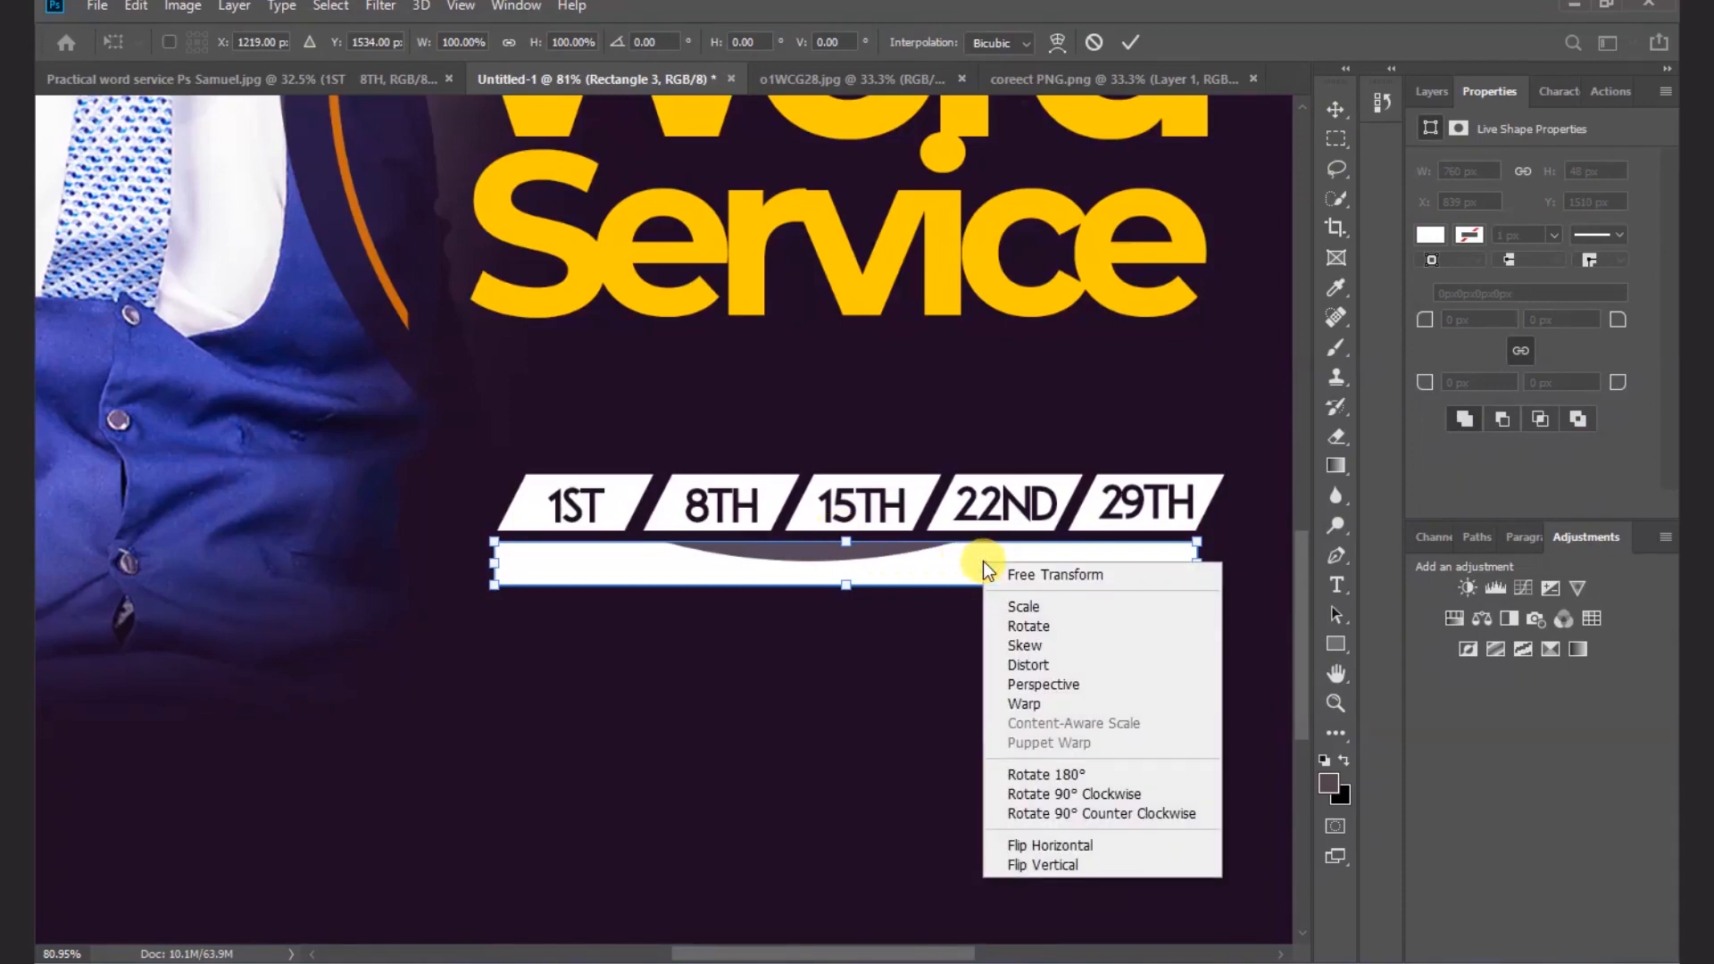
click(1122, 644)
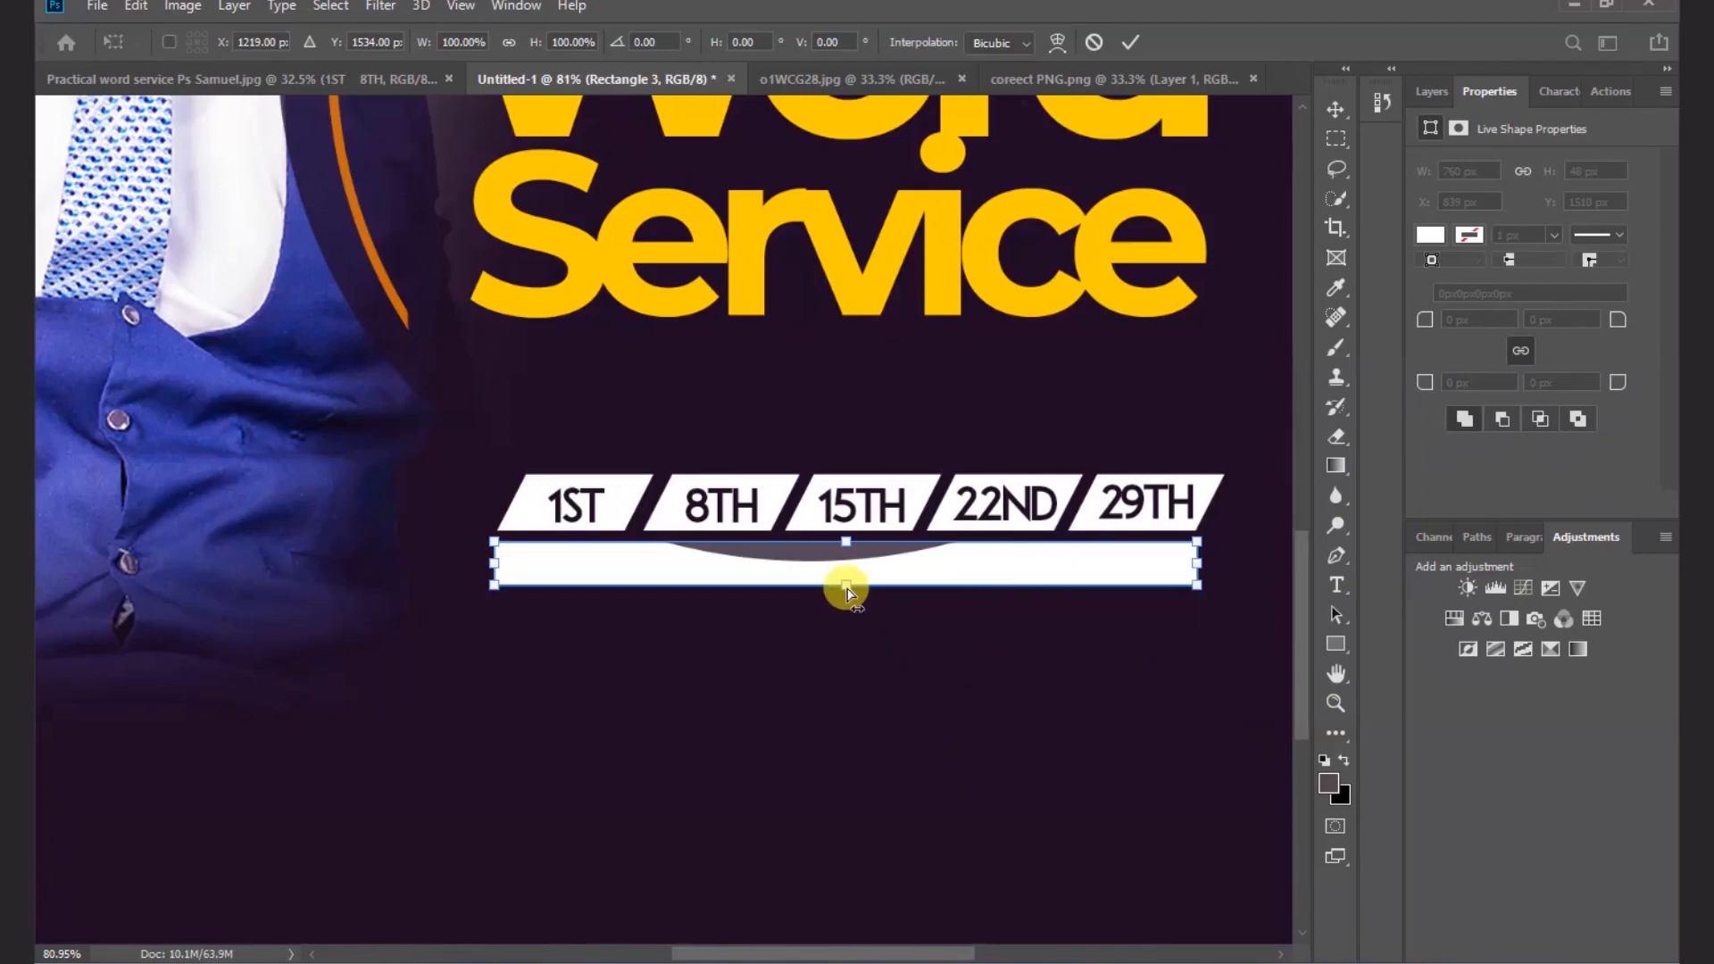
drag(848, 589, 865, 593)
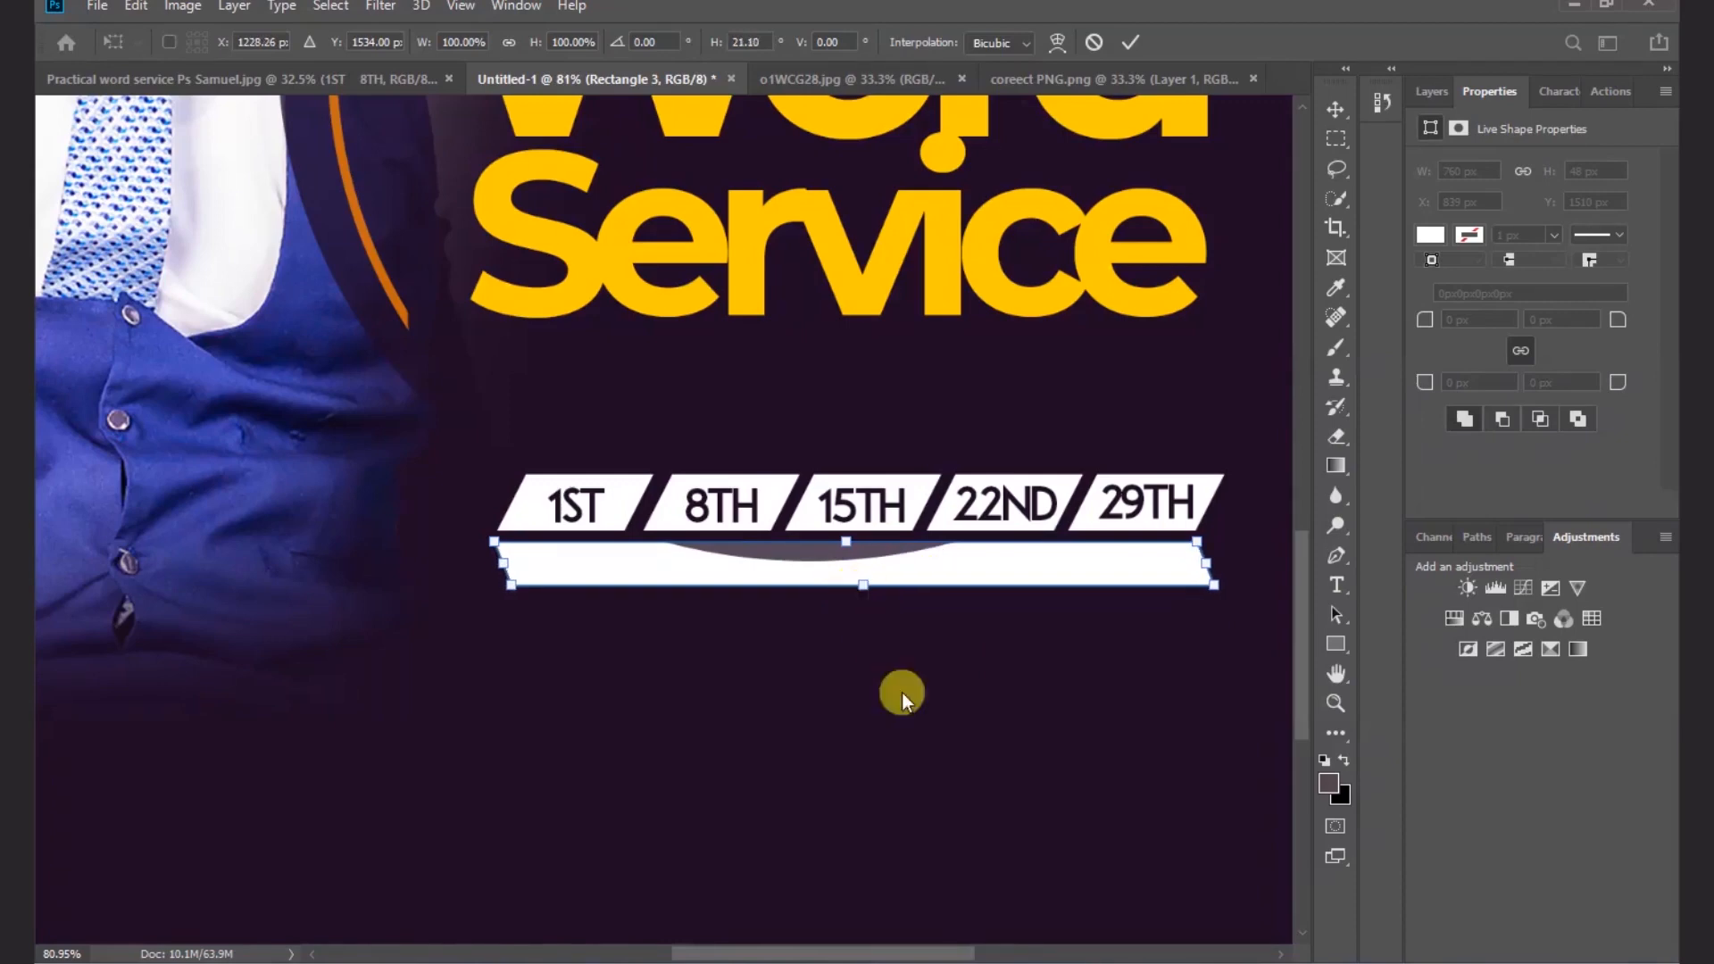
key(Return)
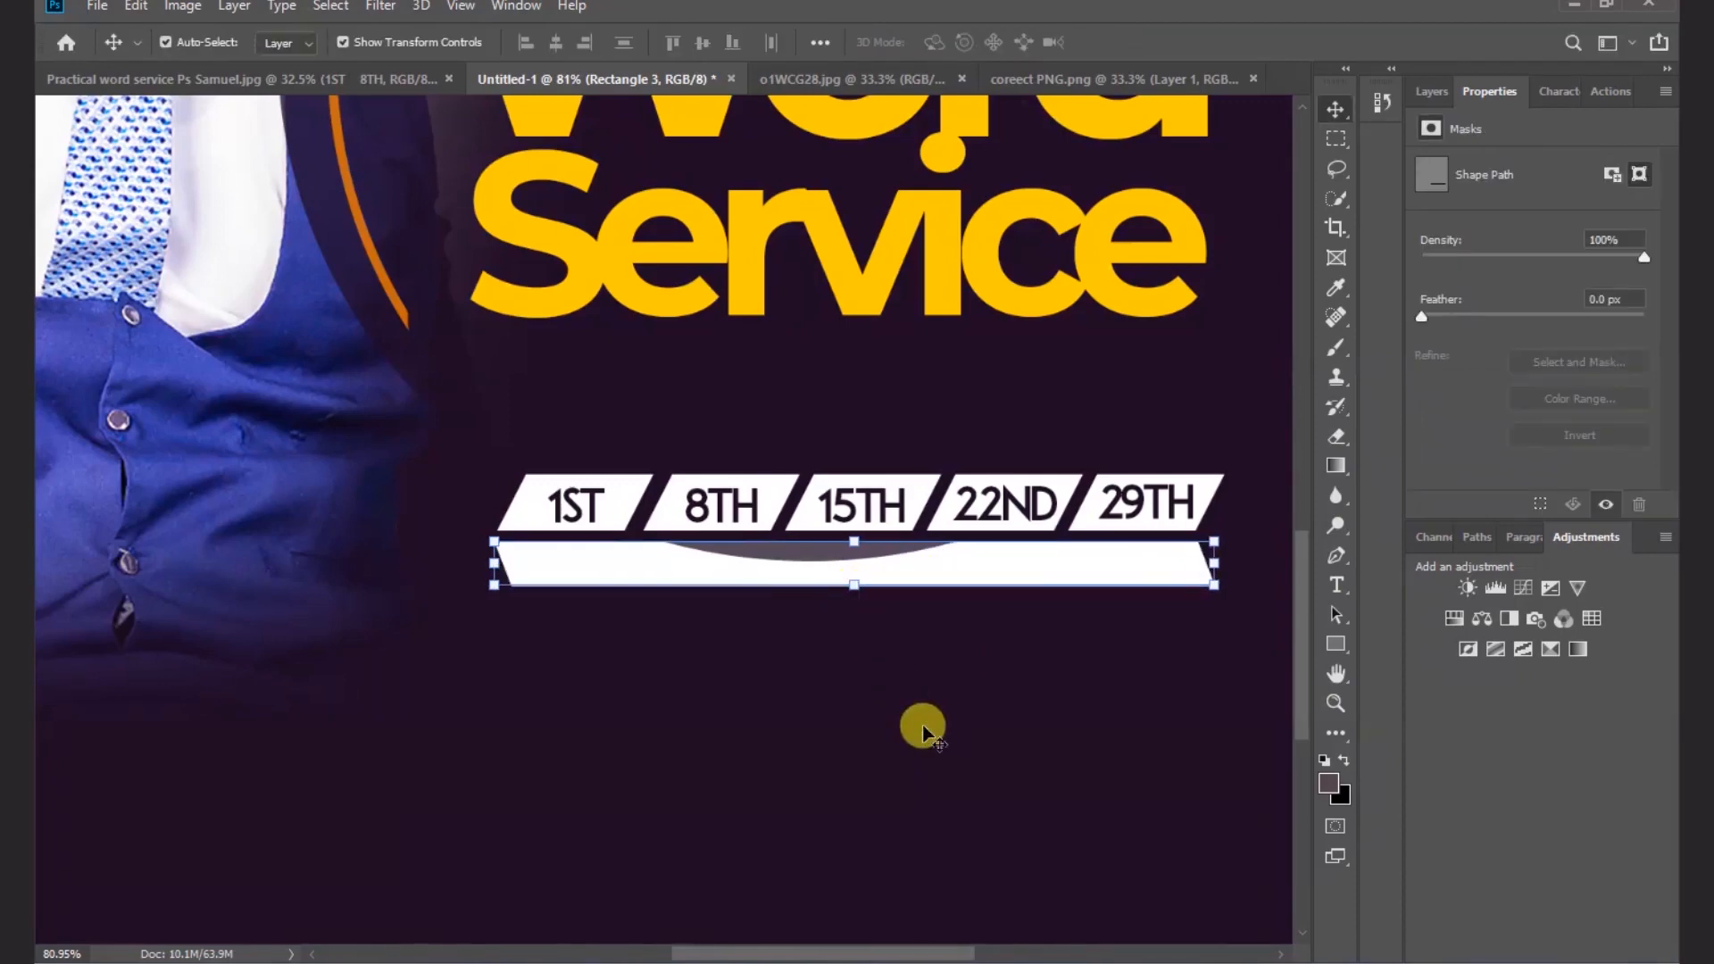
click(923, 725)
- Duplicate the 1ST label onto the white bar, change the copy to SEPTEMBER, 2021 and move it inside the bar
click(574, 502)
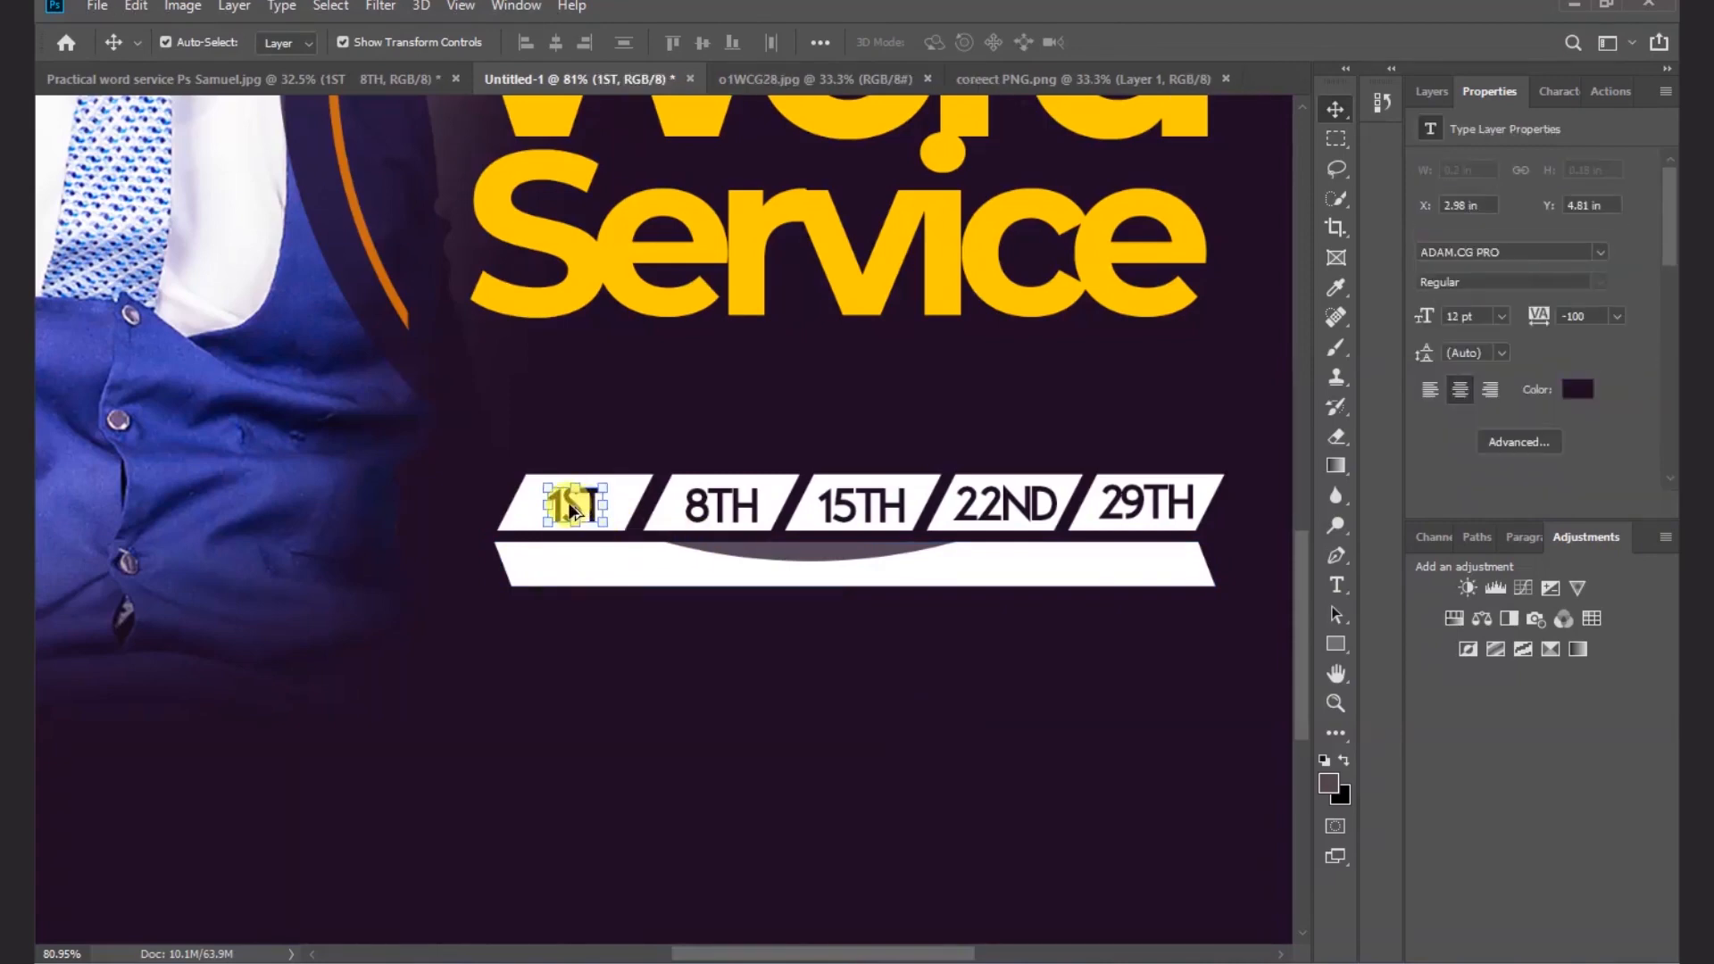
drag(570, 501, 603, 562)
double_click(604, 561)
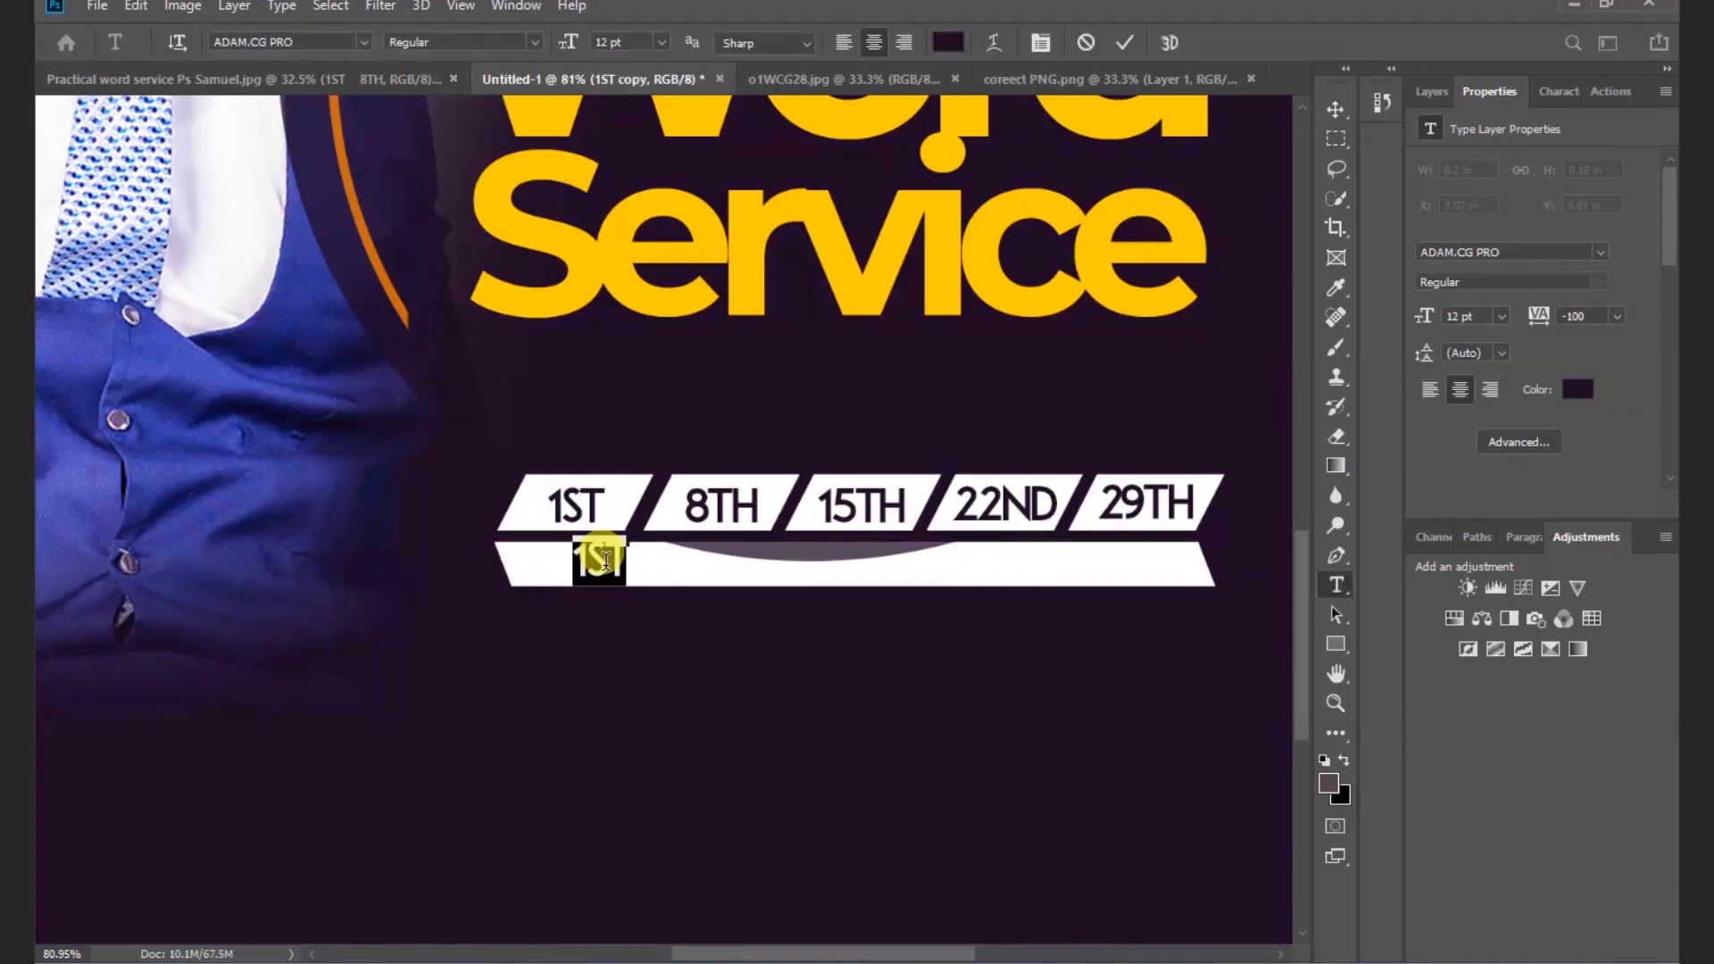
text(SEPTEMB)
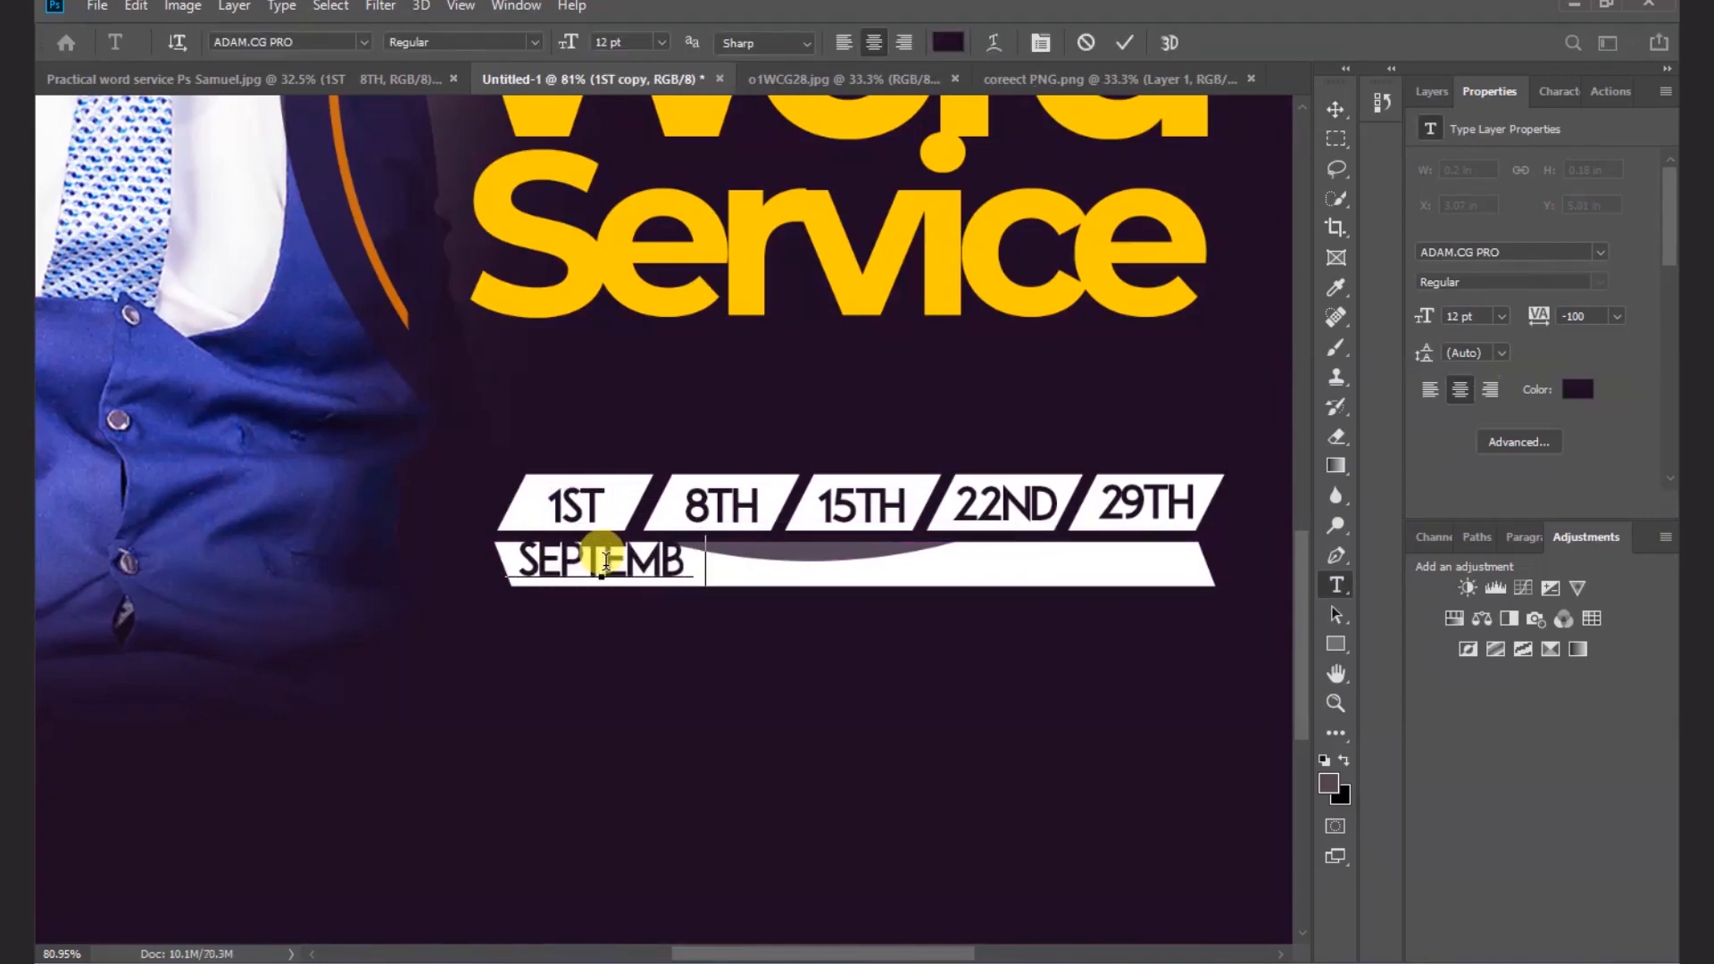
text(ER, 2021)
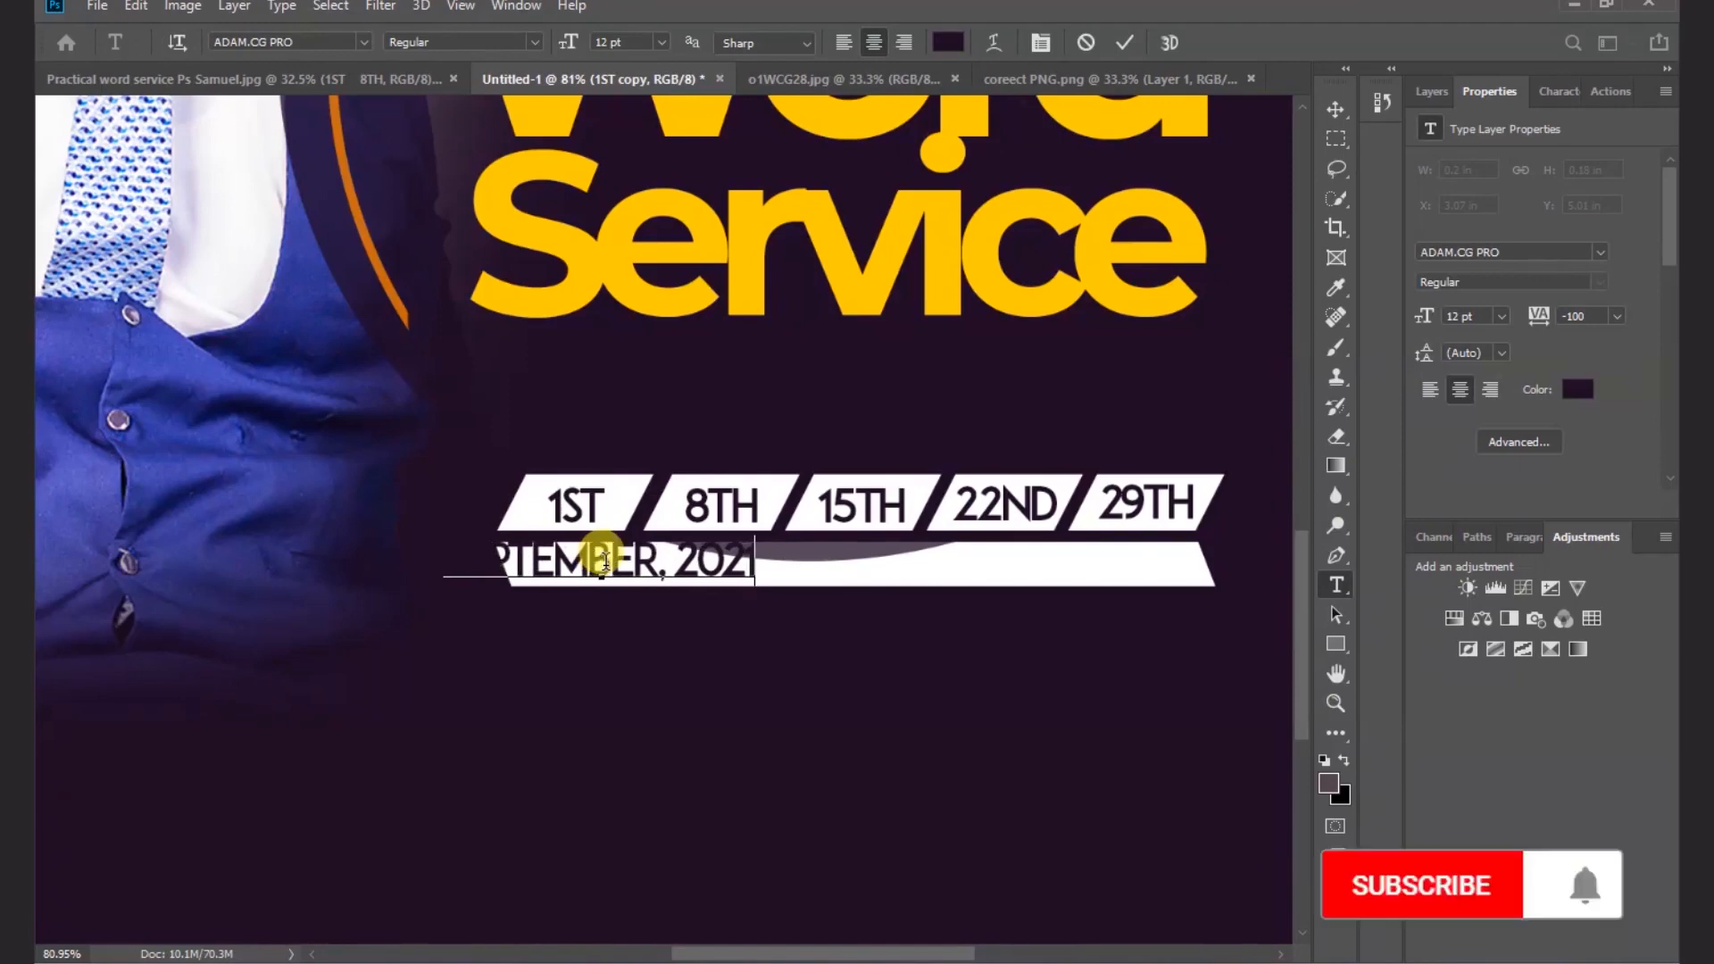
click(1335, 108)
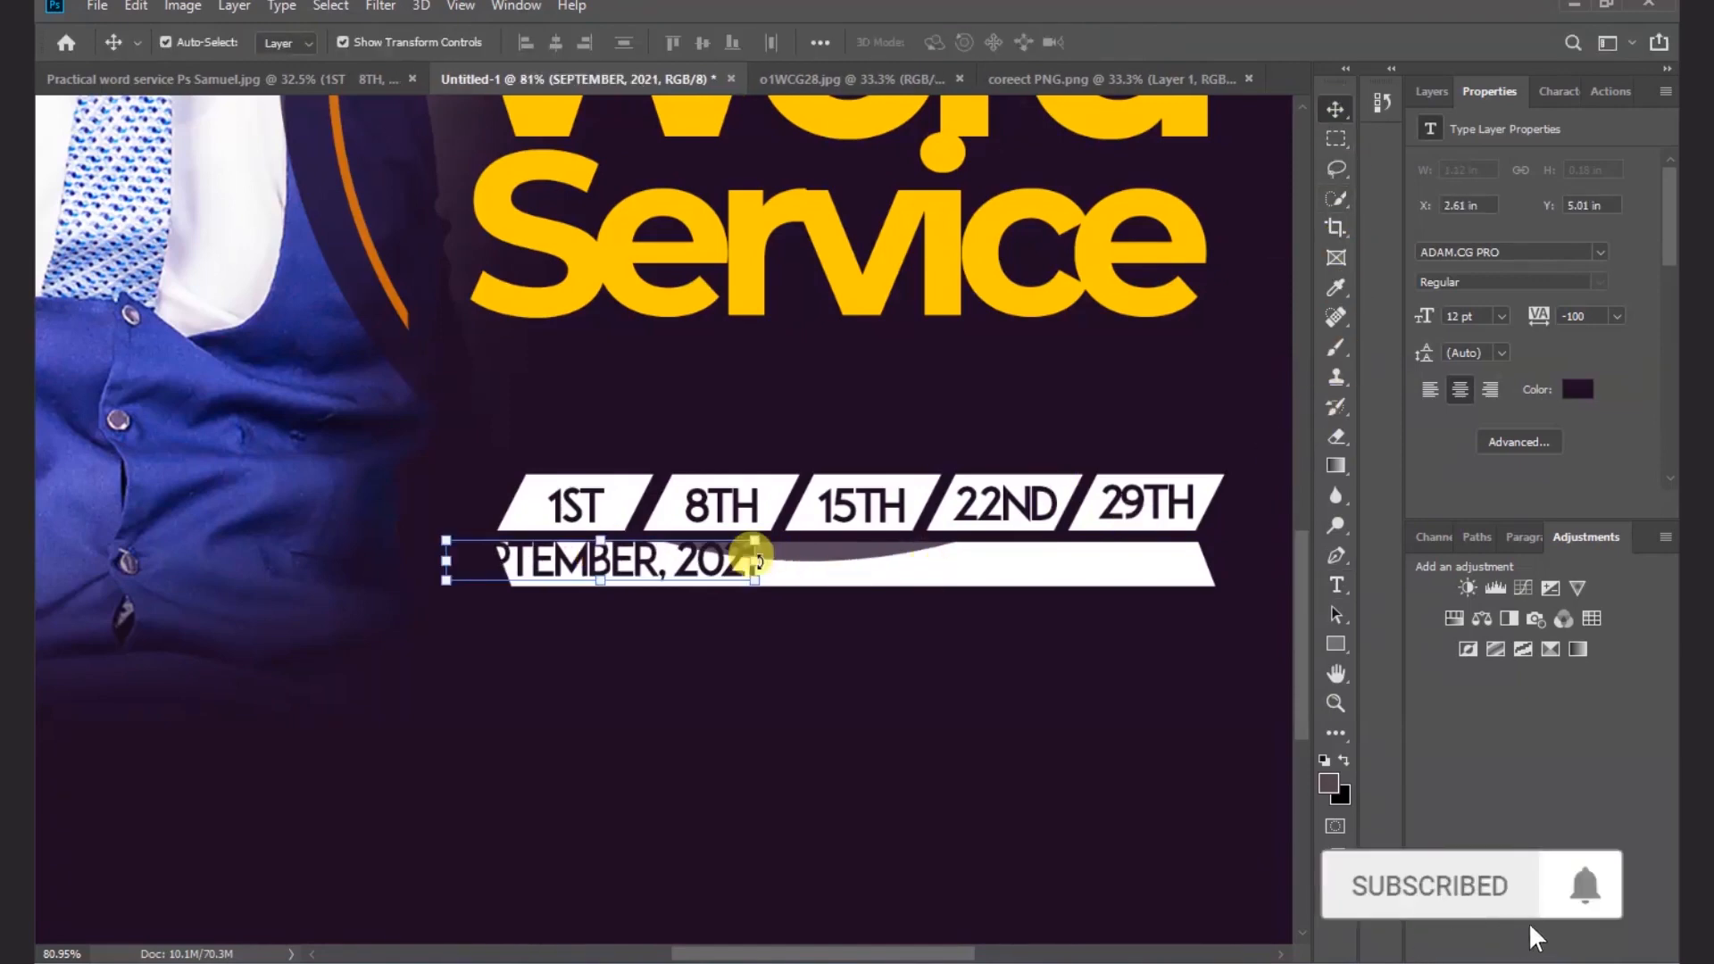
mouse_move(753, 559)
mouse_down()
mouse_move(772, 580)
mouse_move(813, 579)
mouse_move(757, 576)
mouse_up()
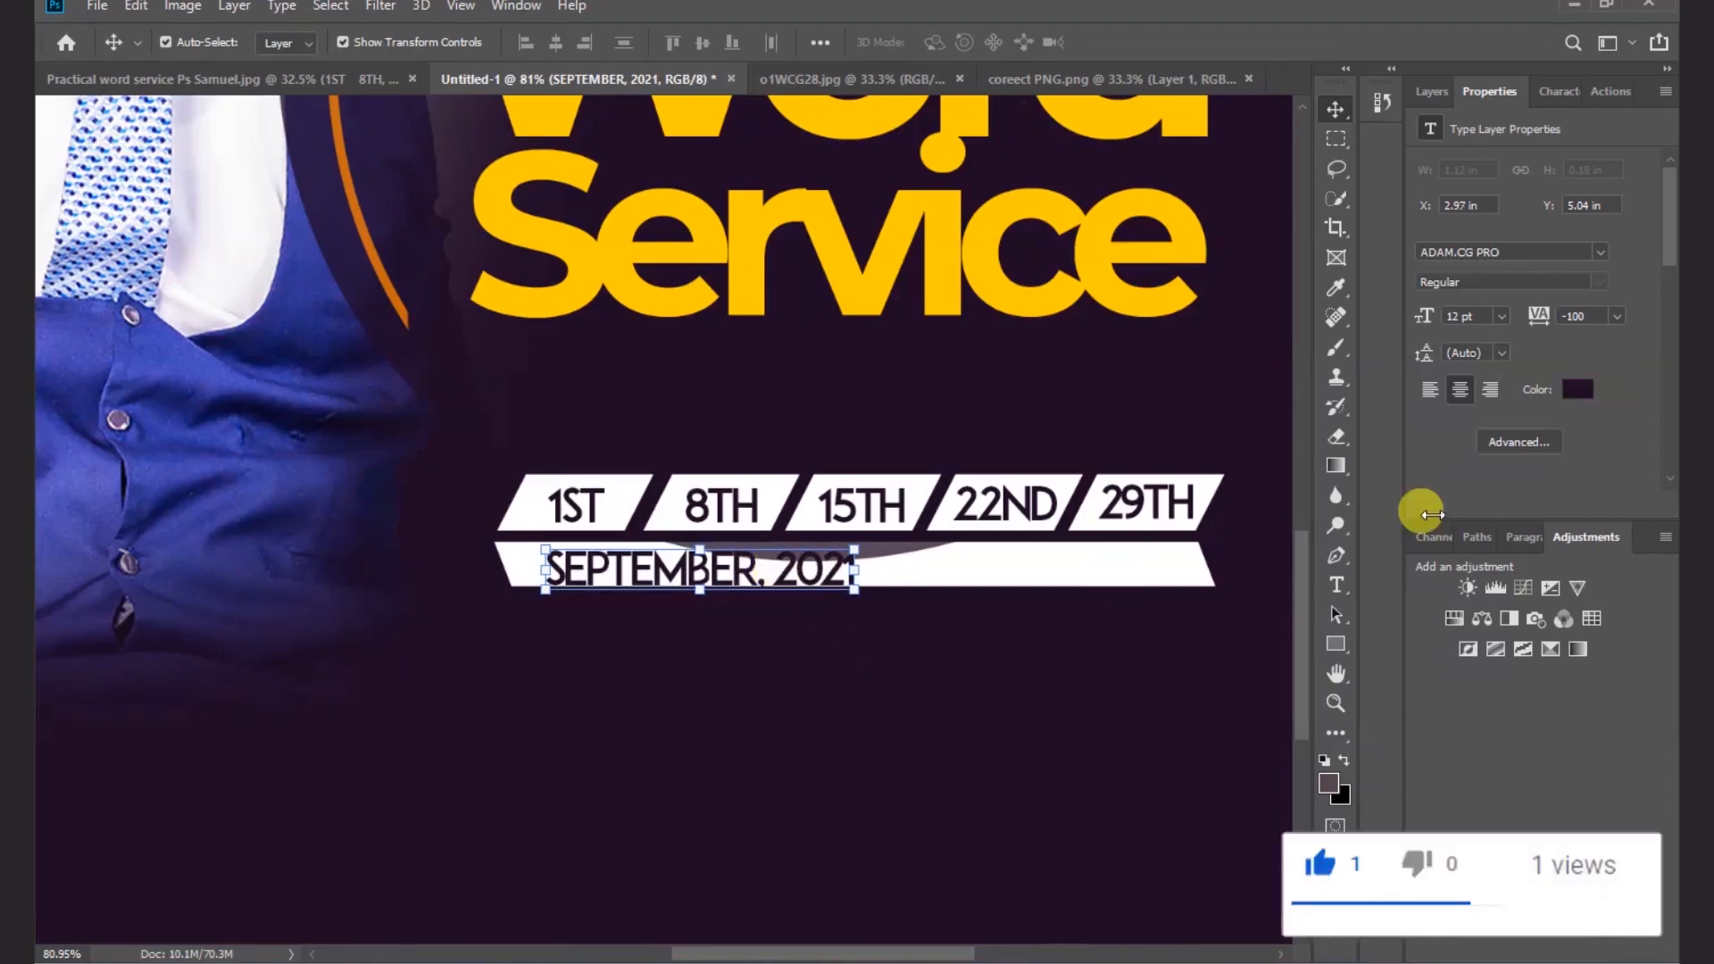
- Set the SEPTEMBER, 2021 text in Franklin Gothic Heavy with tracking 0
click(1598, 253)
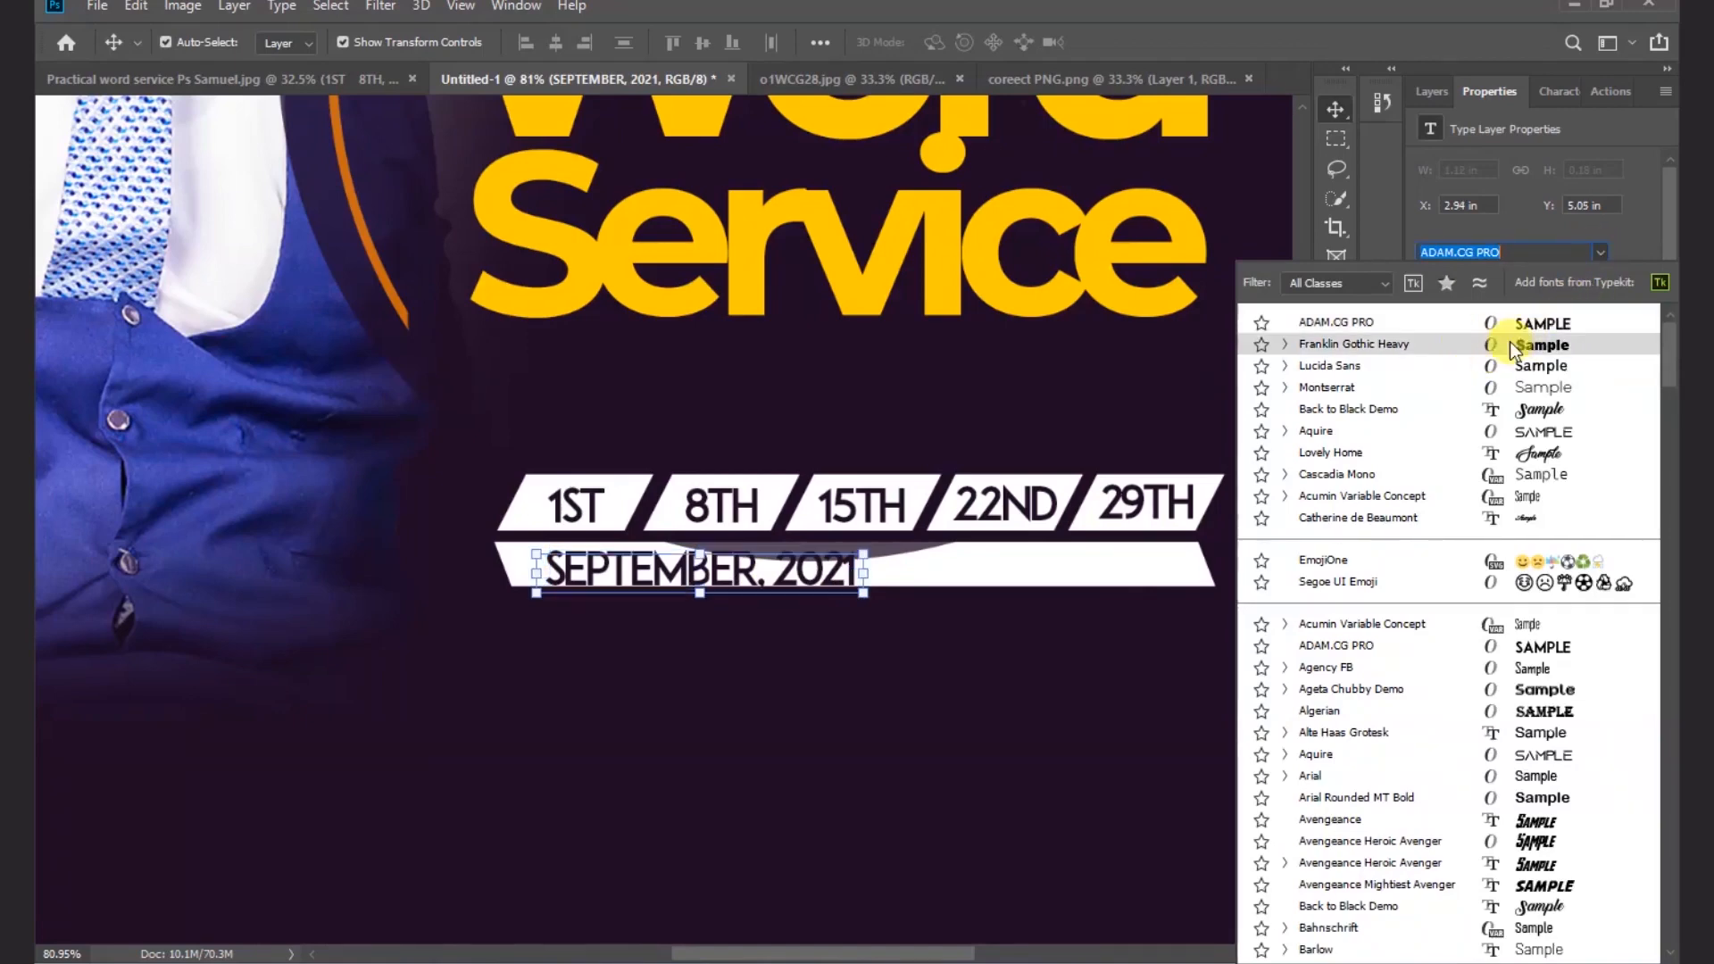
click(1410, 345)
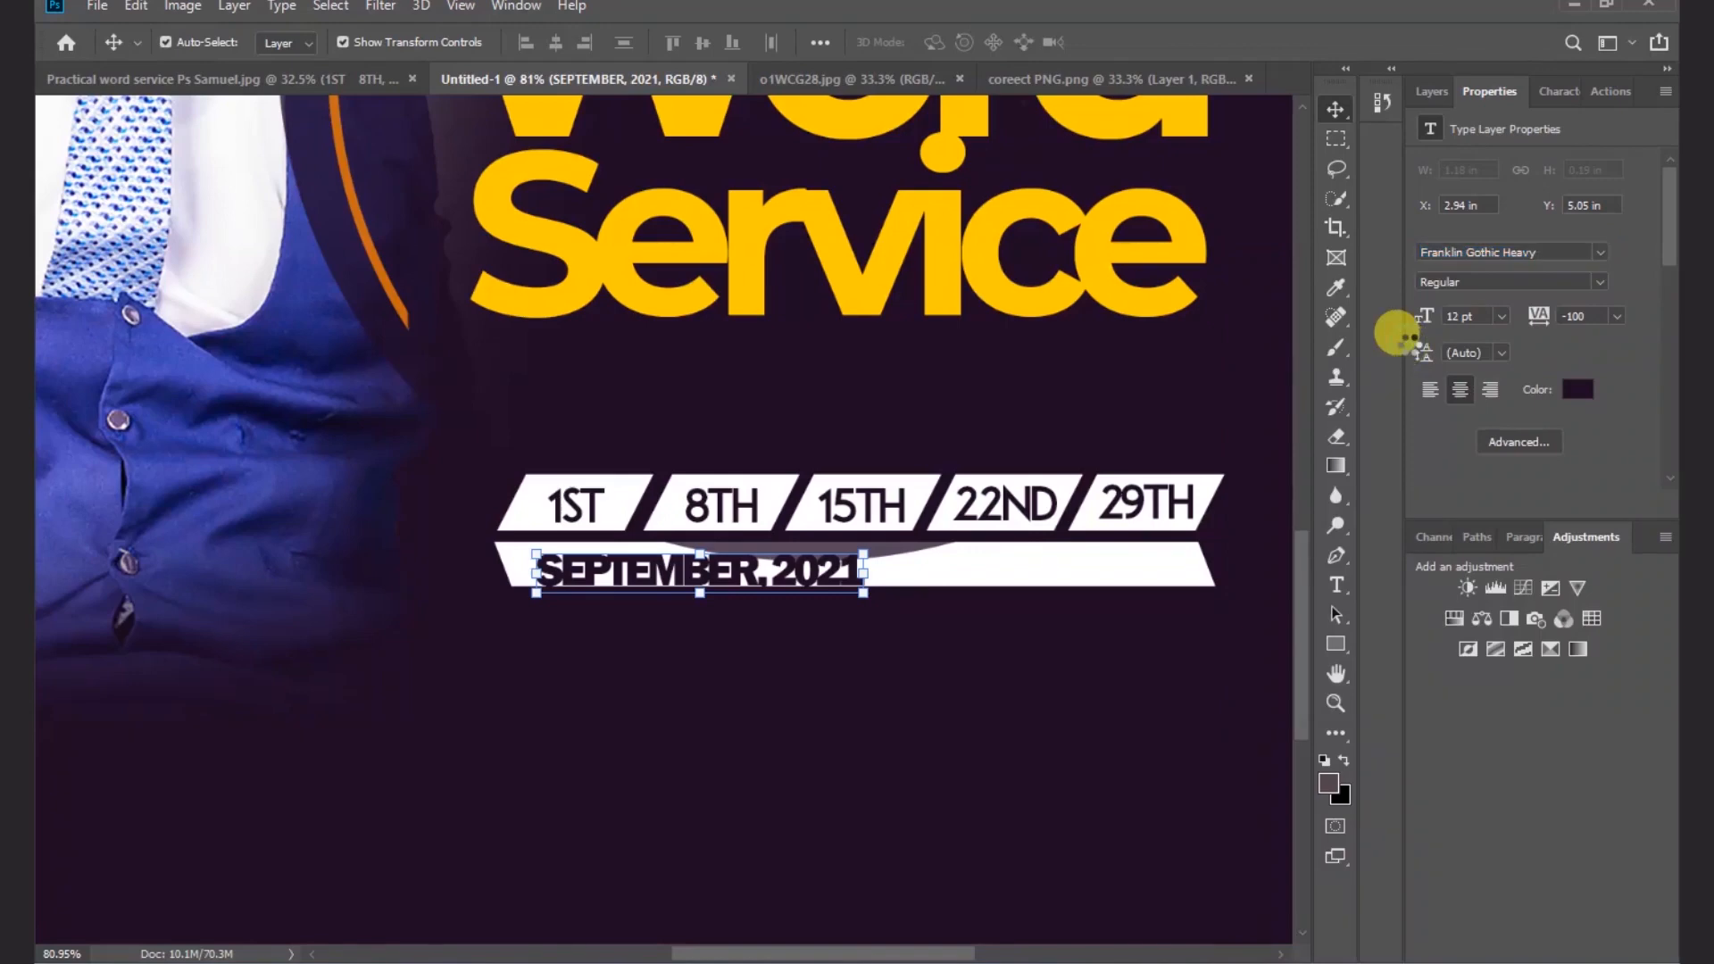
click(1617, 316)
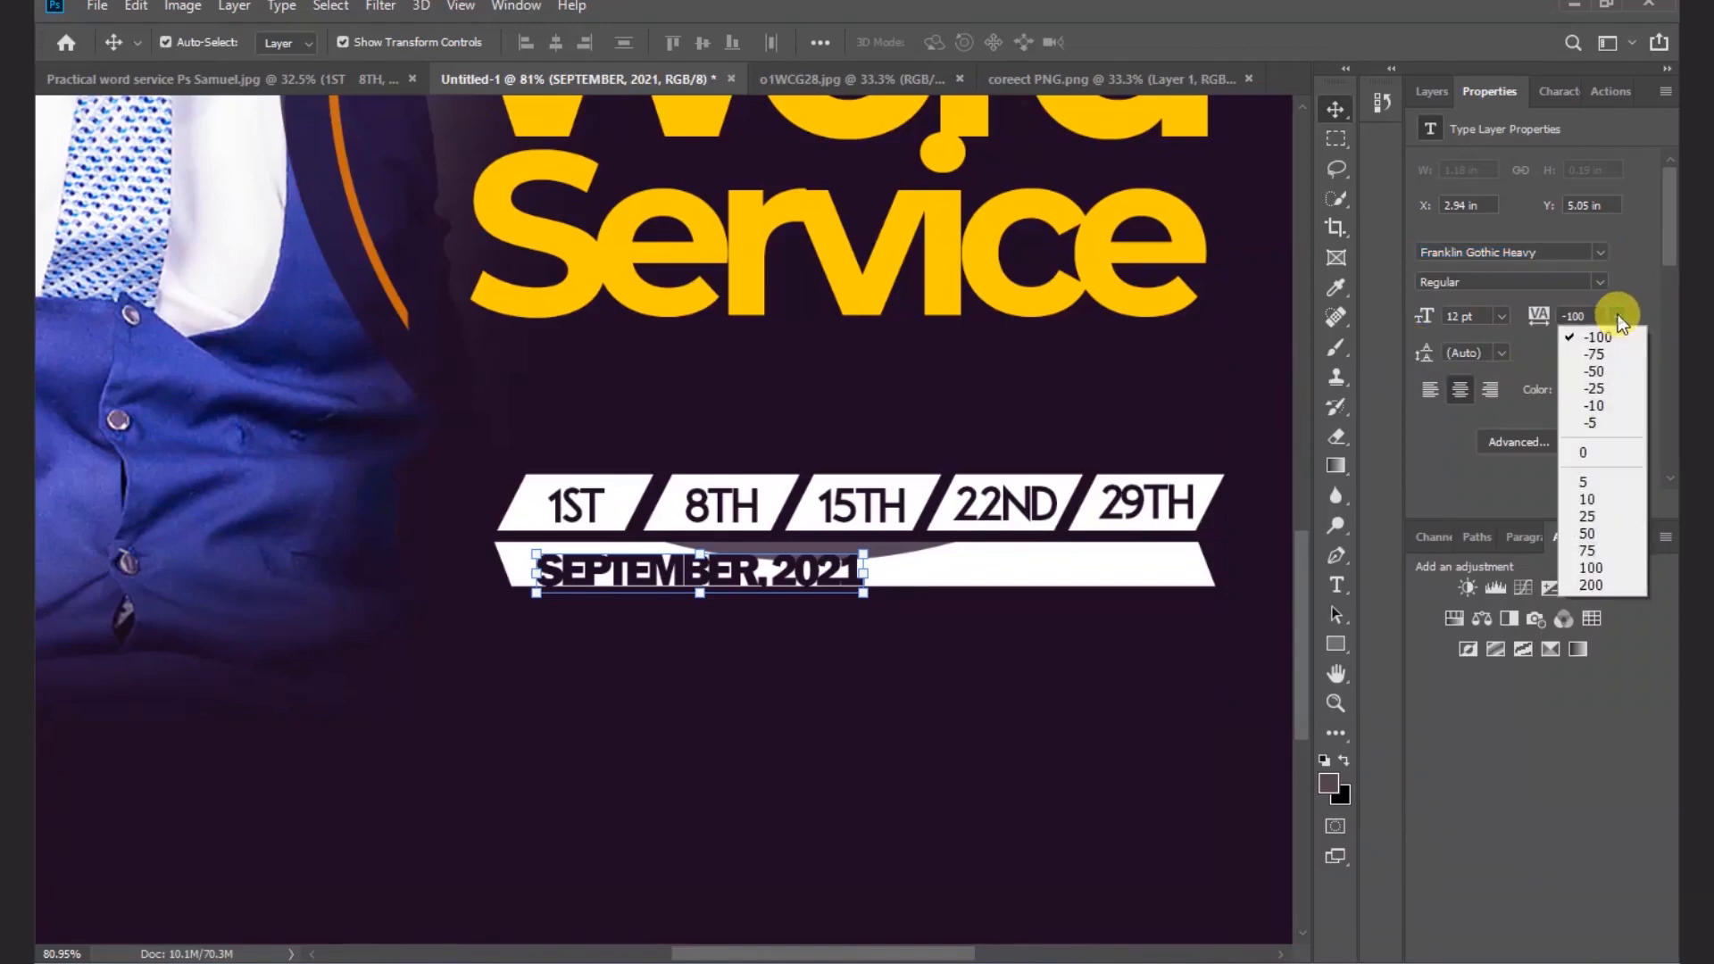
click(1594, 453)
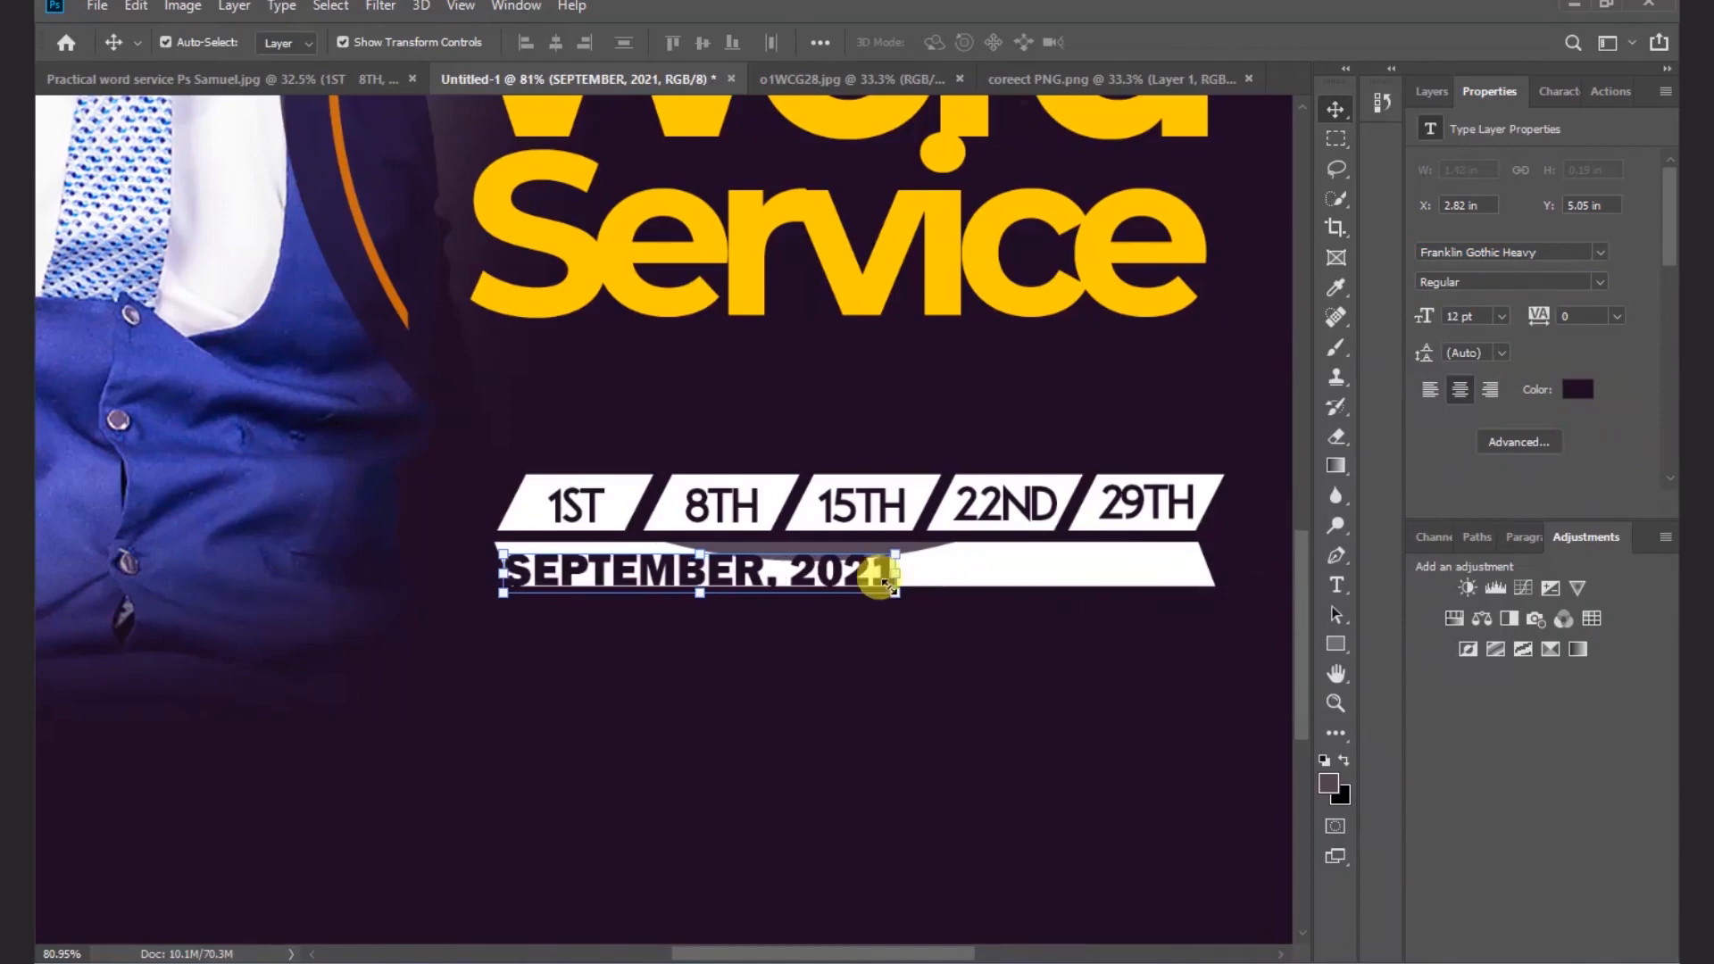
- Shift the SEPTEMBER, 2021 text slightly right within the white bar and set its style to Italic
drag(830, 571, 875, 564)
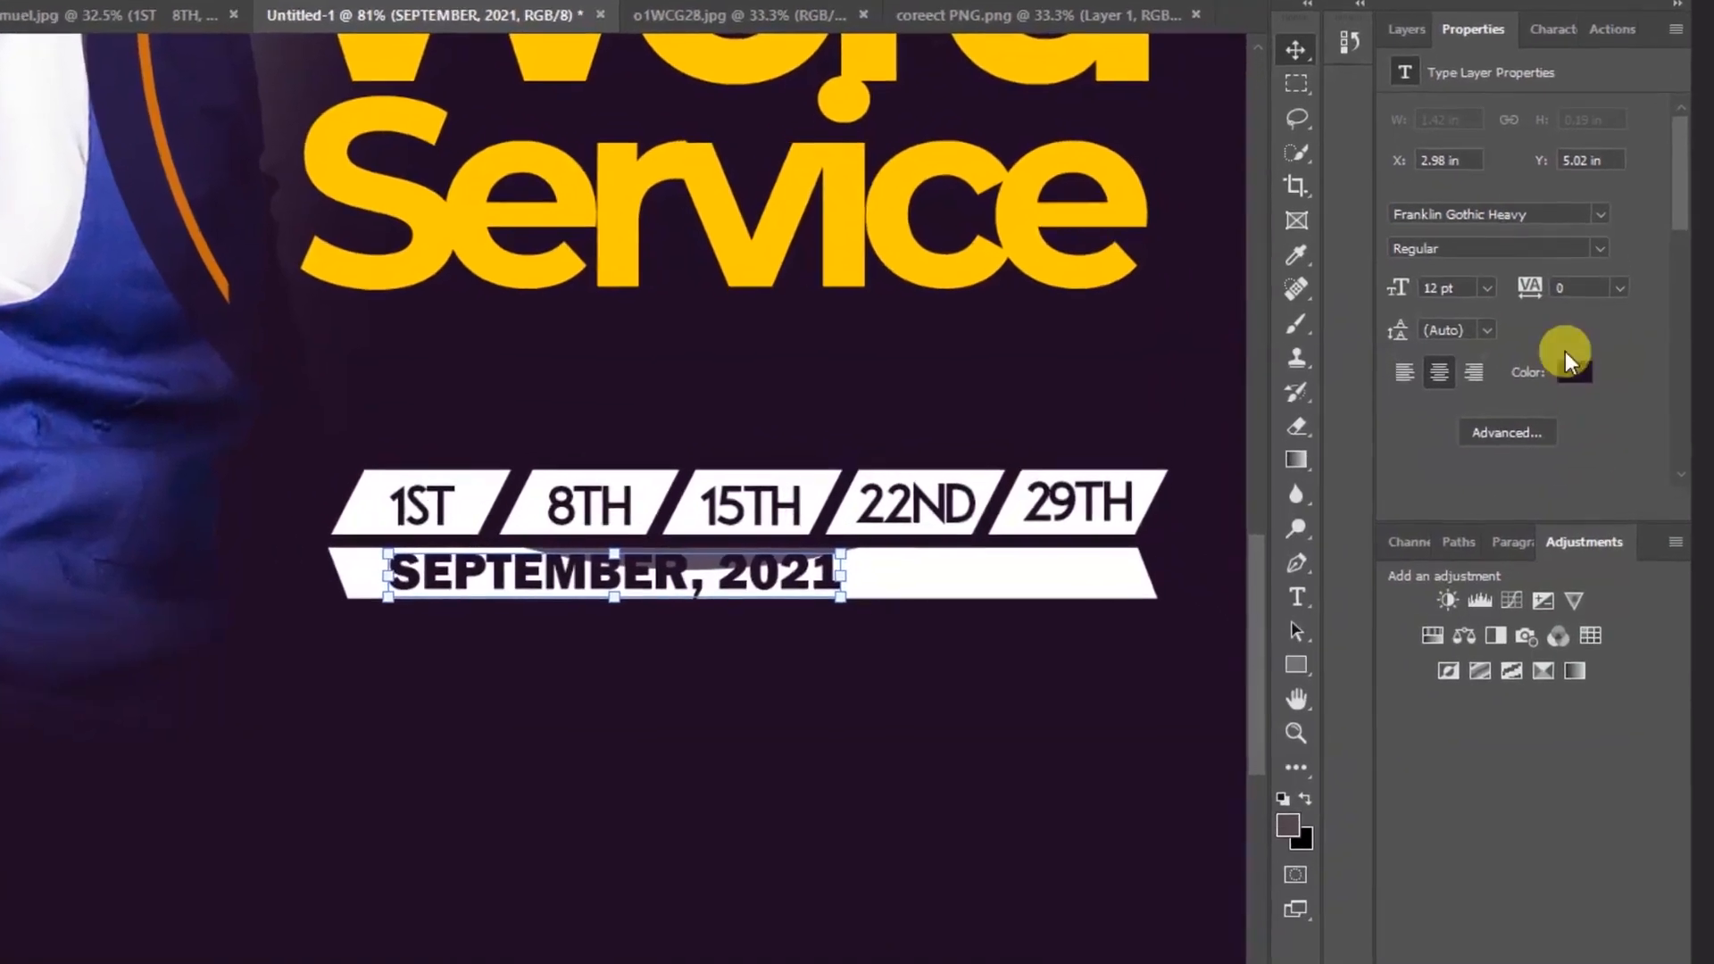
click(1603, 176)
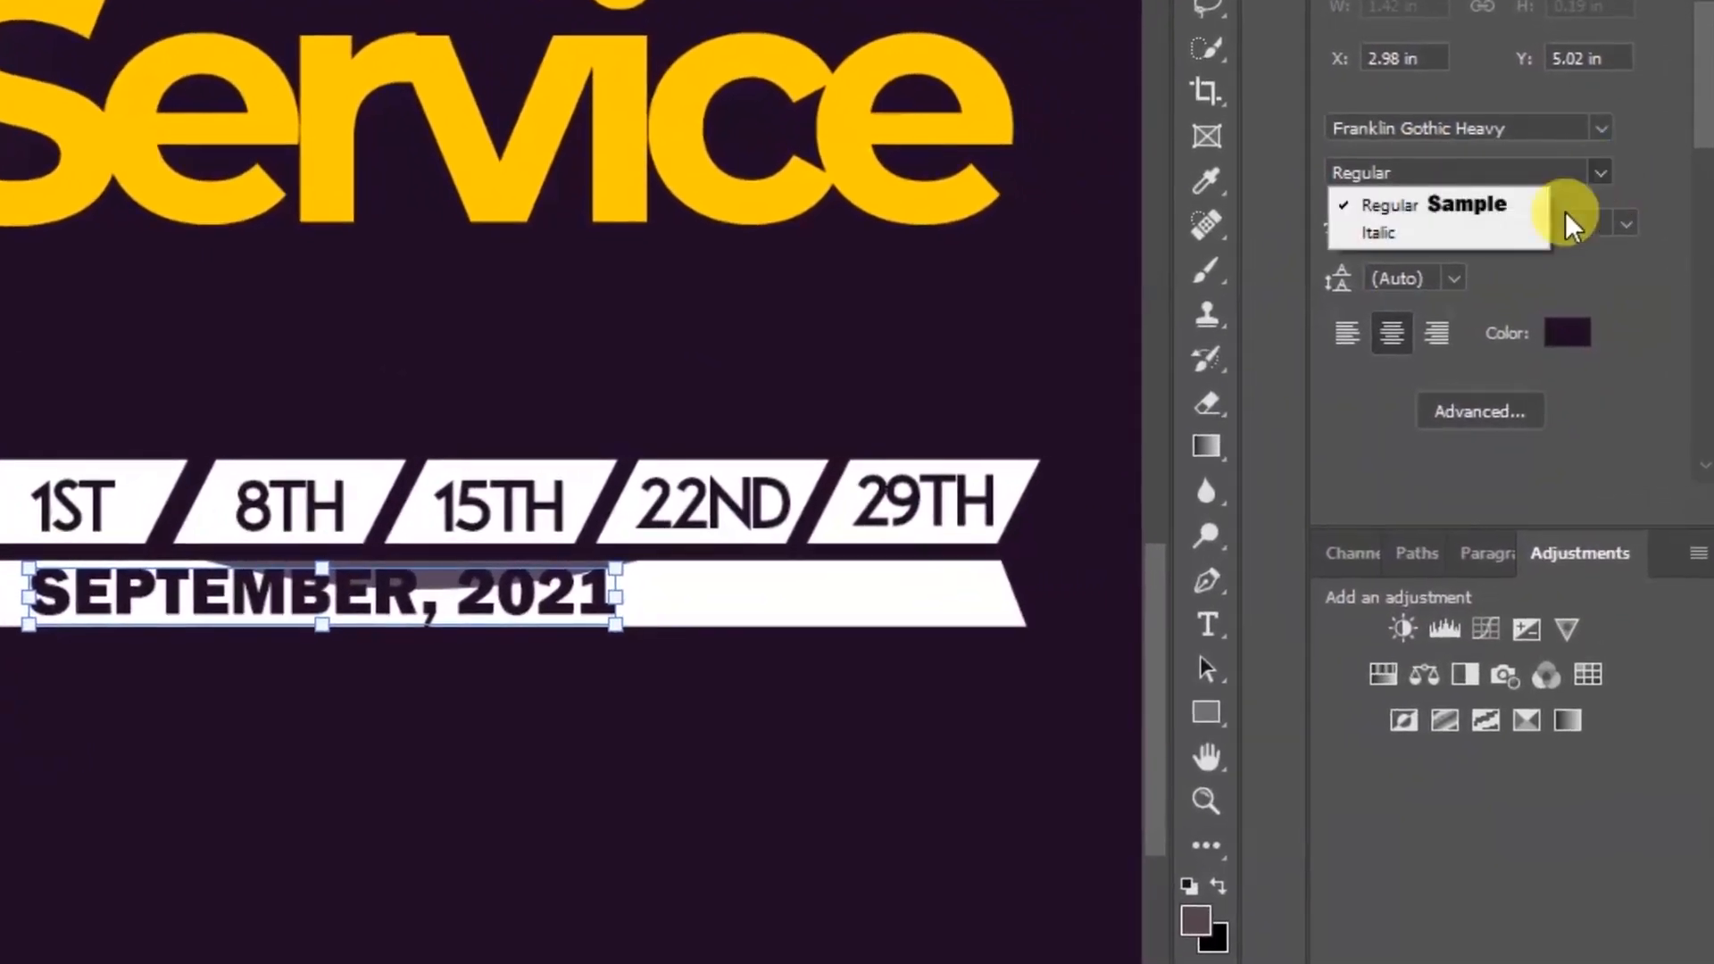
click(1511, 232)
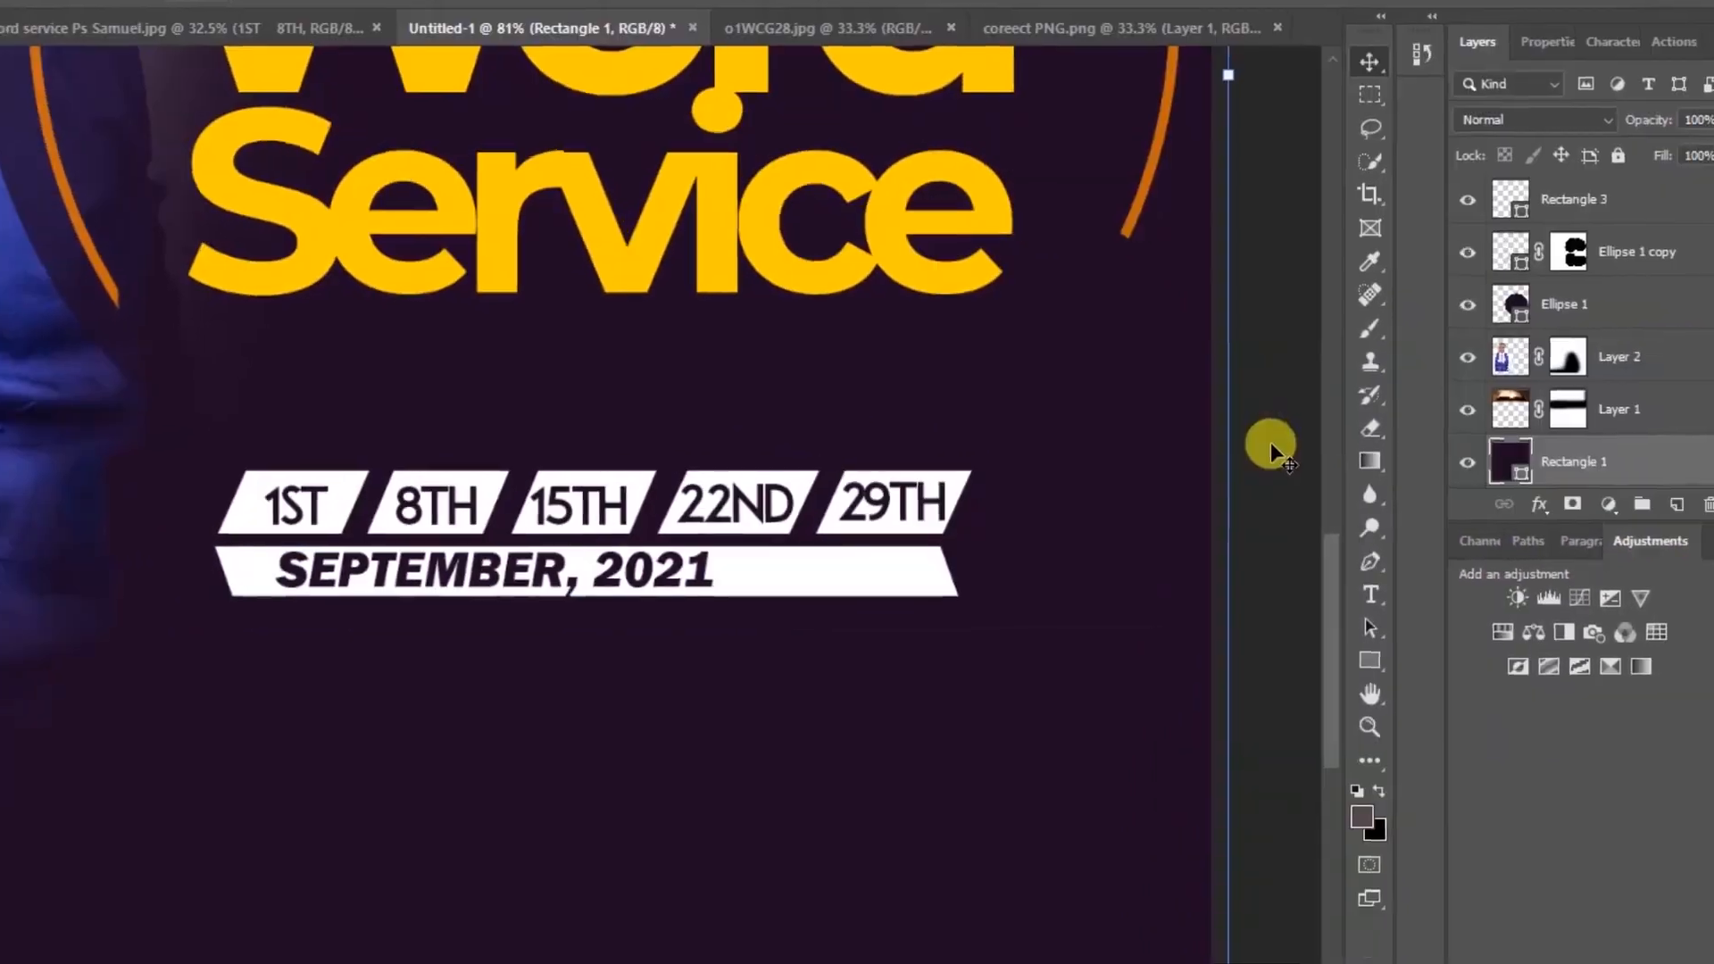
click(1271, 446)
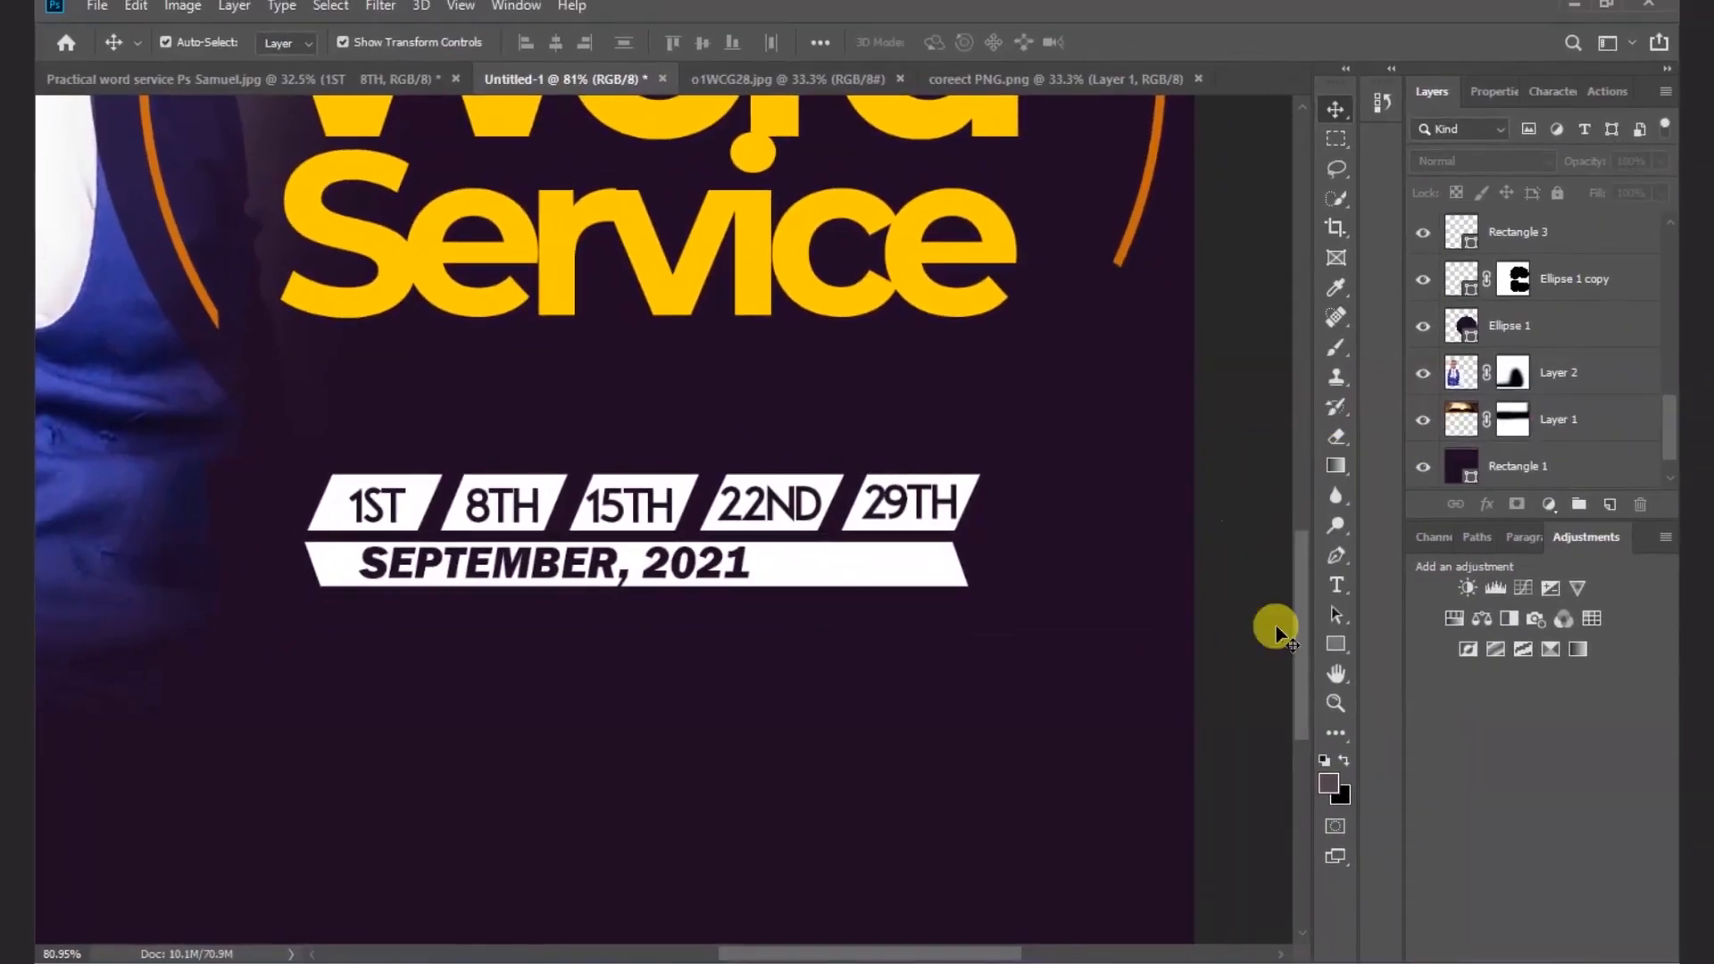
- Draw a rectangle about 806 by 188 px over the dates and the September bar, above the 29TH layer
click(1336, 644)
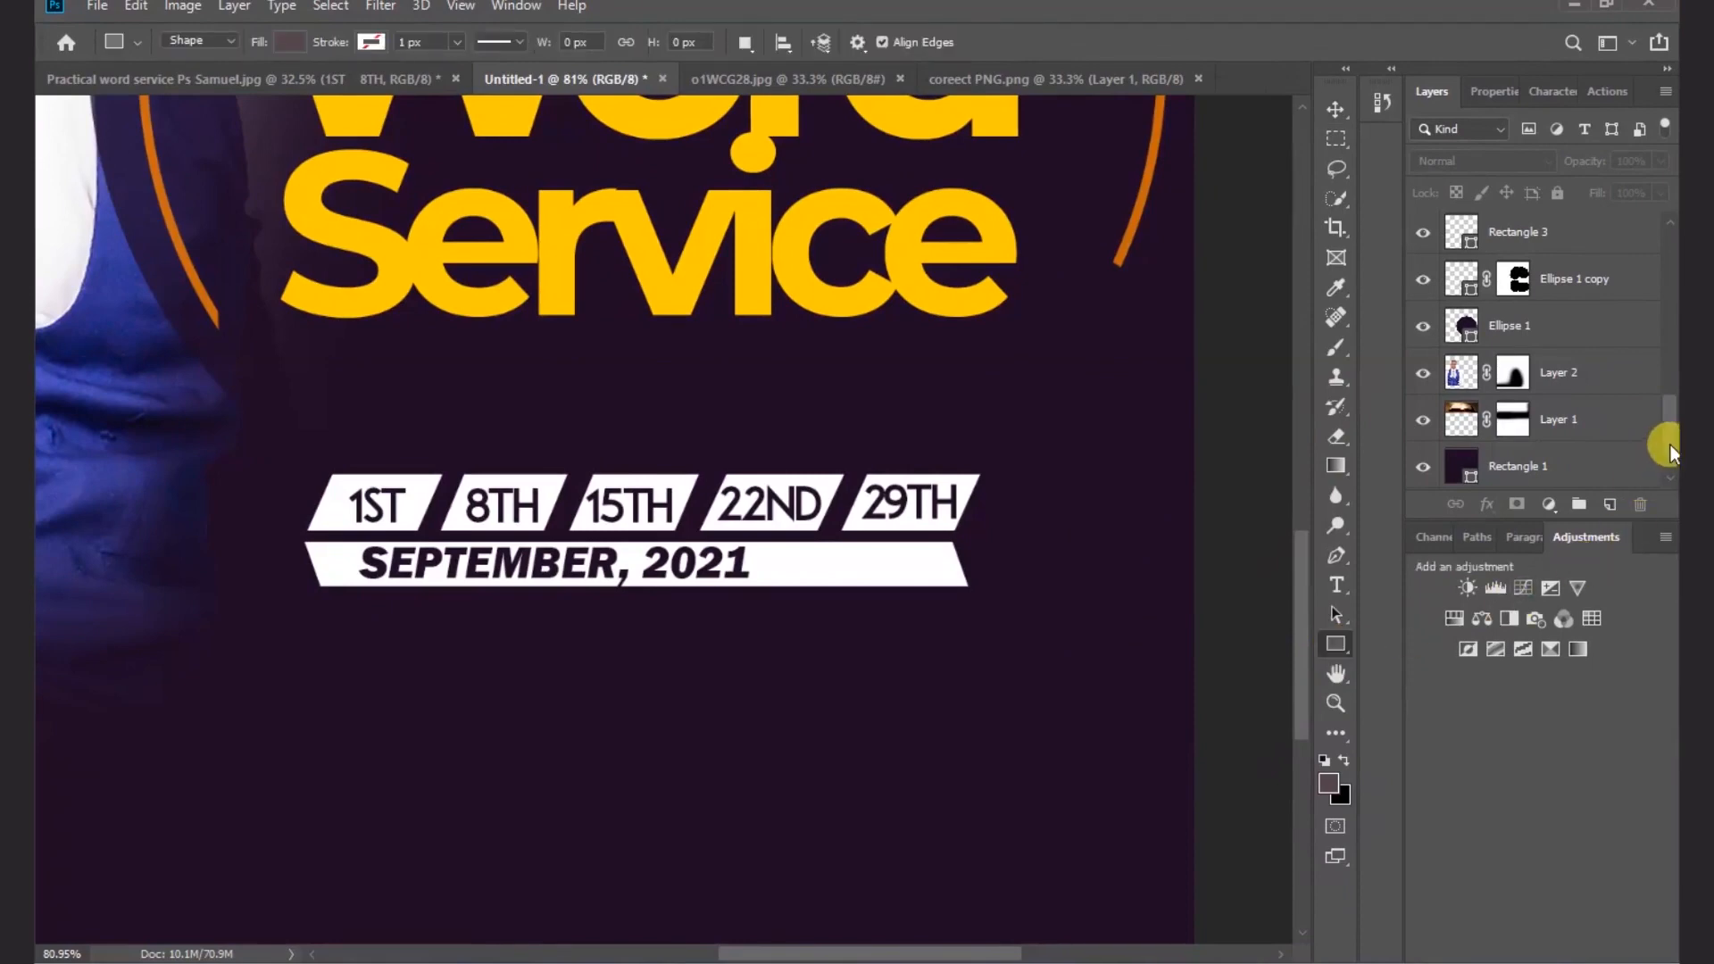
drag(1670, 444, 1669, 238)
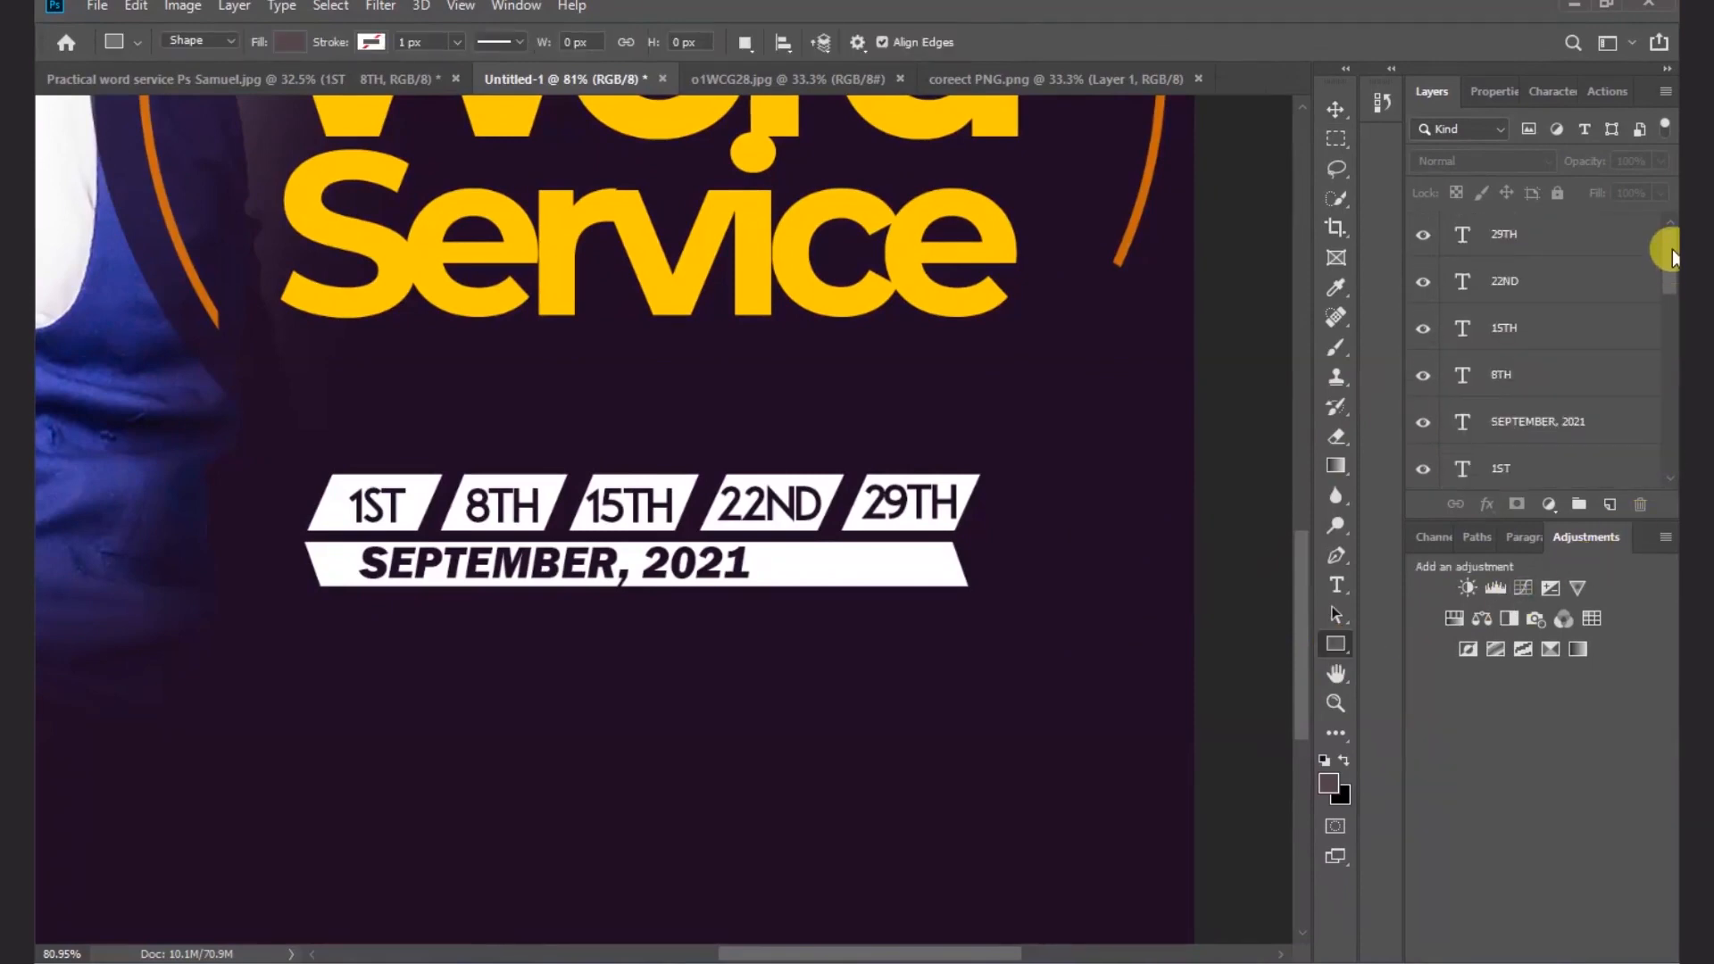
click(1532, 239)
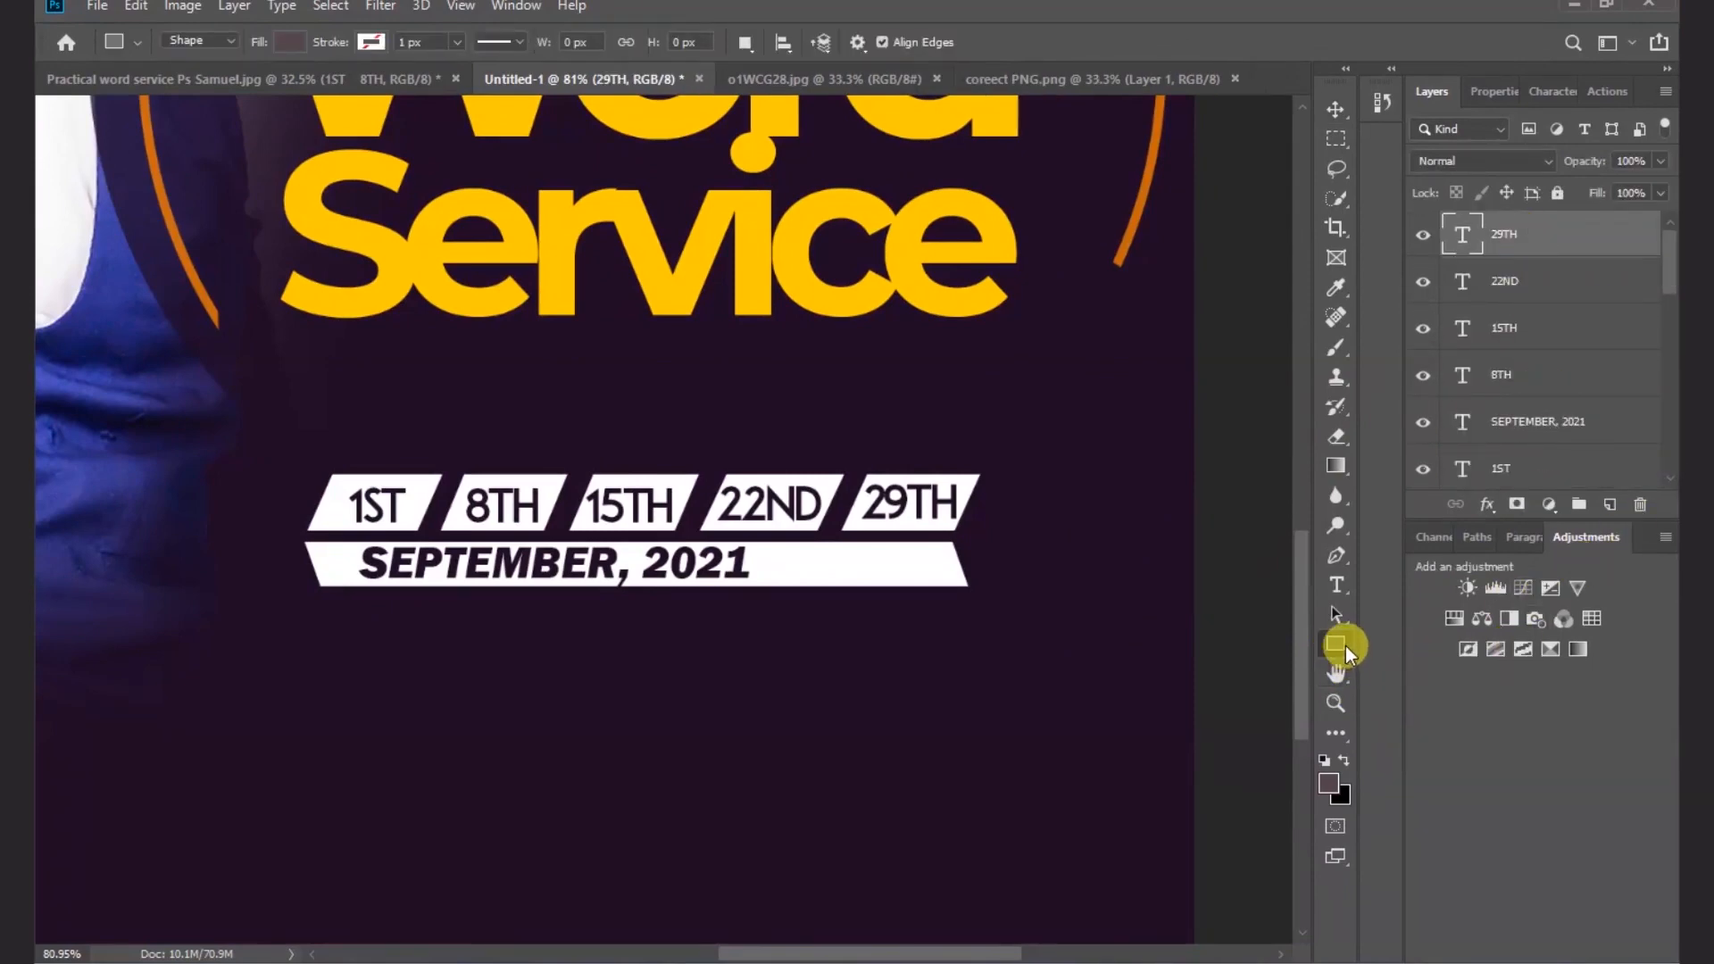
drag(371, 442, 1116, 614)
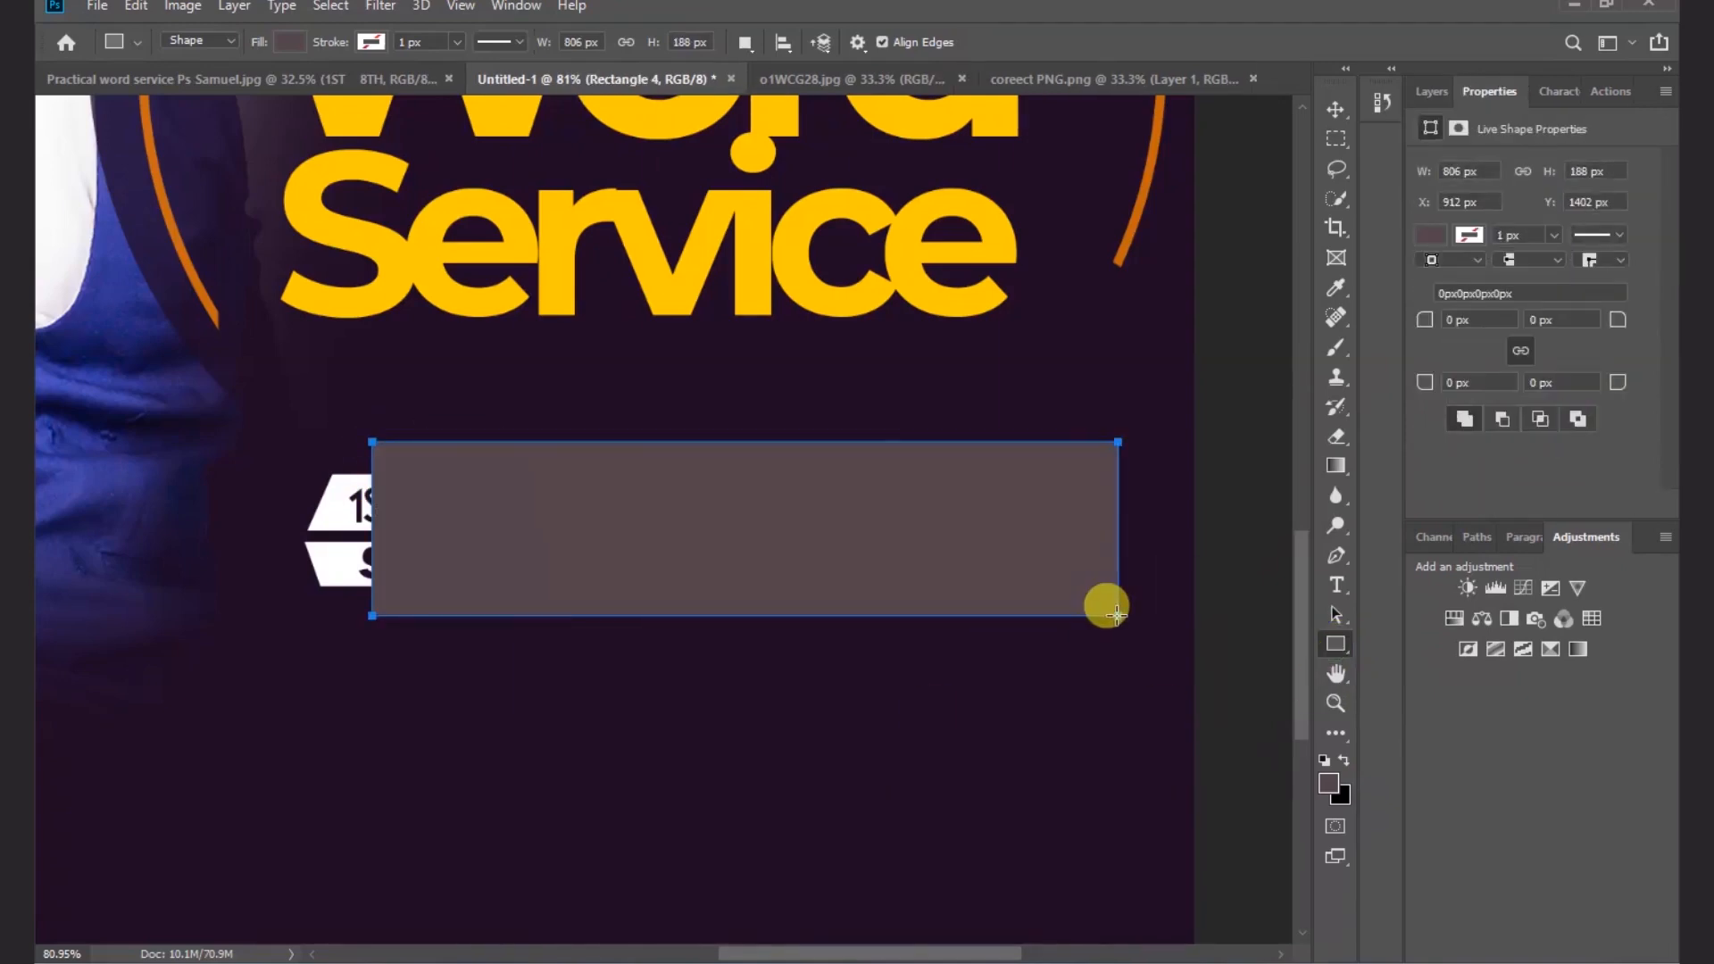
key(v)
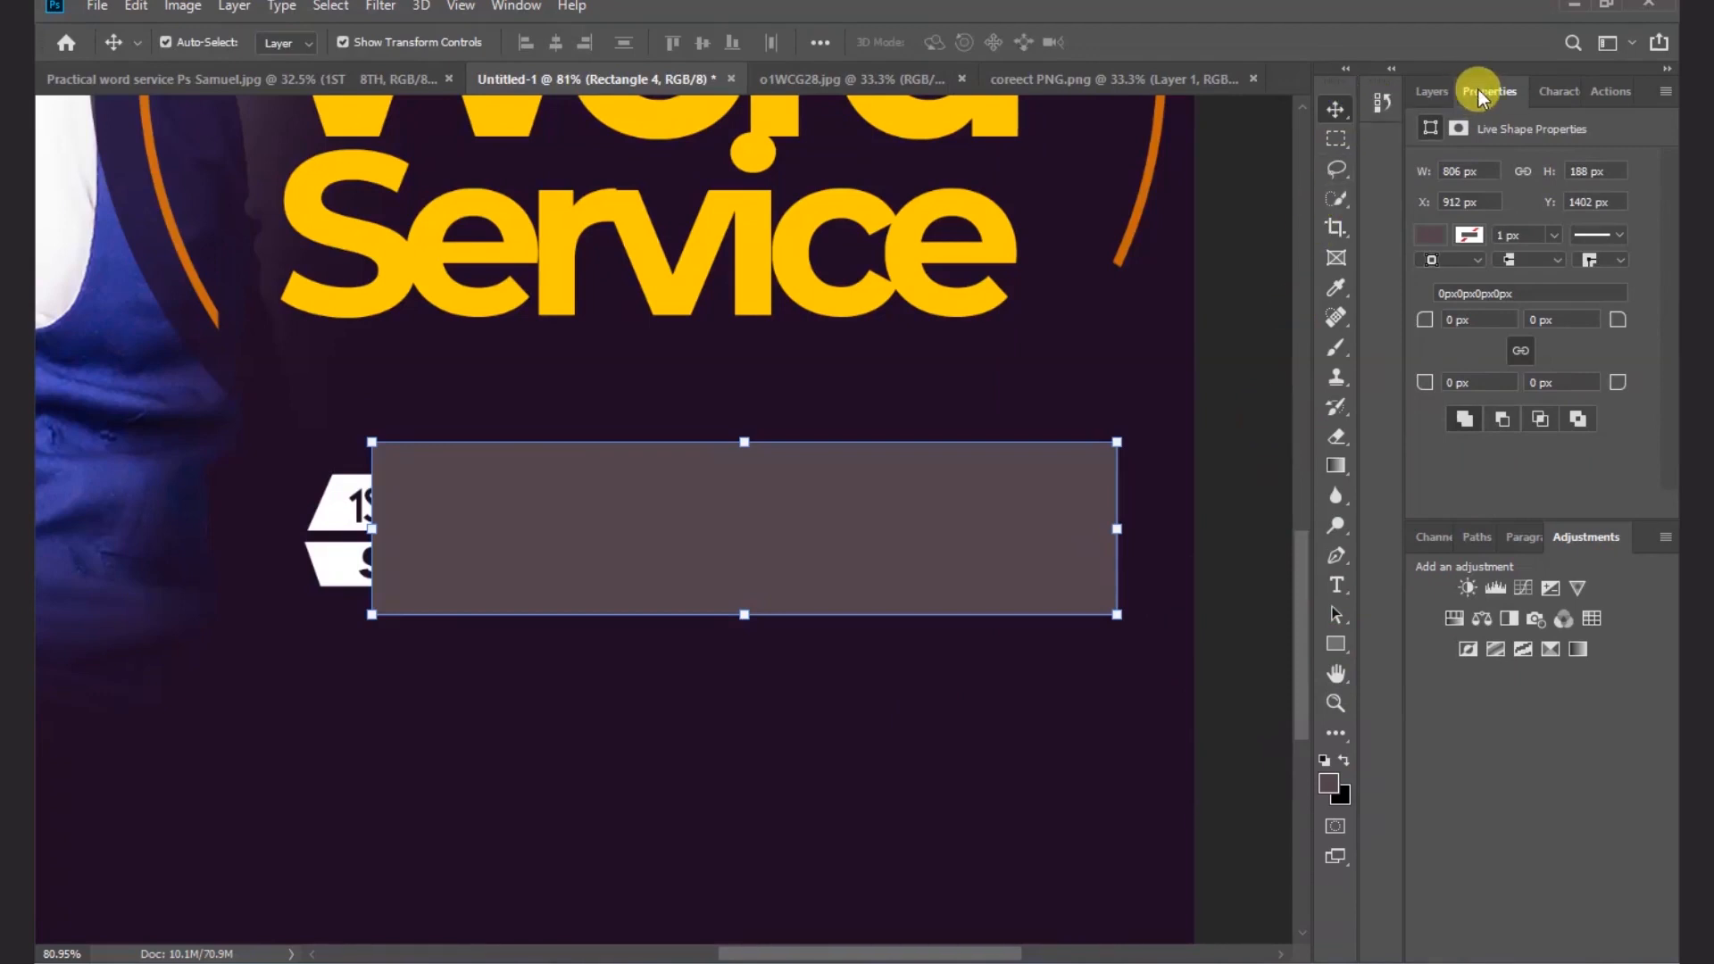
- Turn the new rectangle into a frame with no fill and a white stroke of about 4.68 px
click(1431, 235)
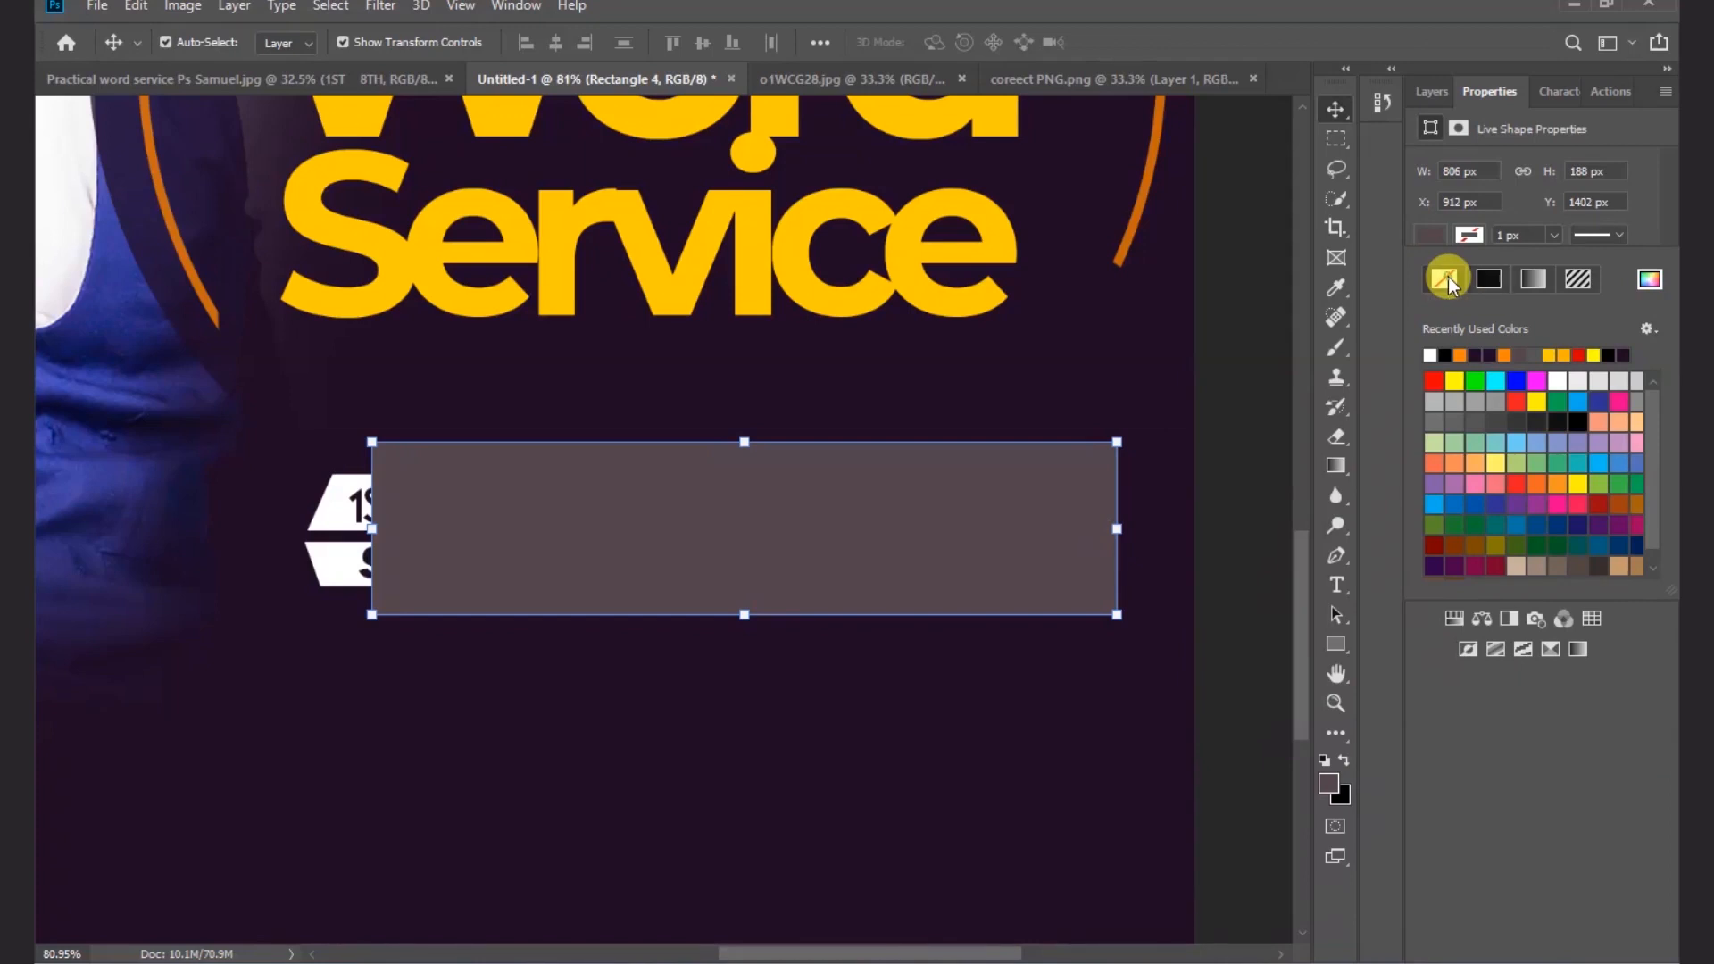
click(1447, 279)
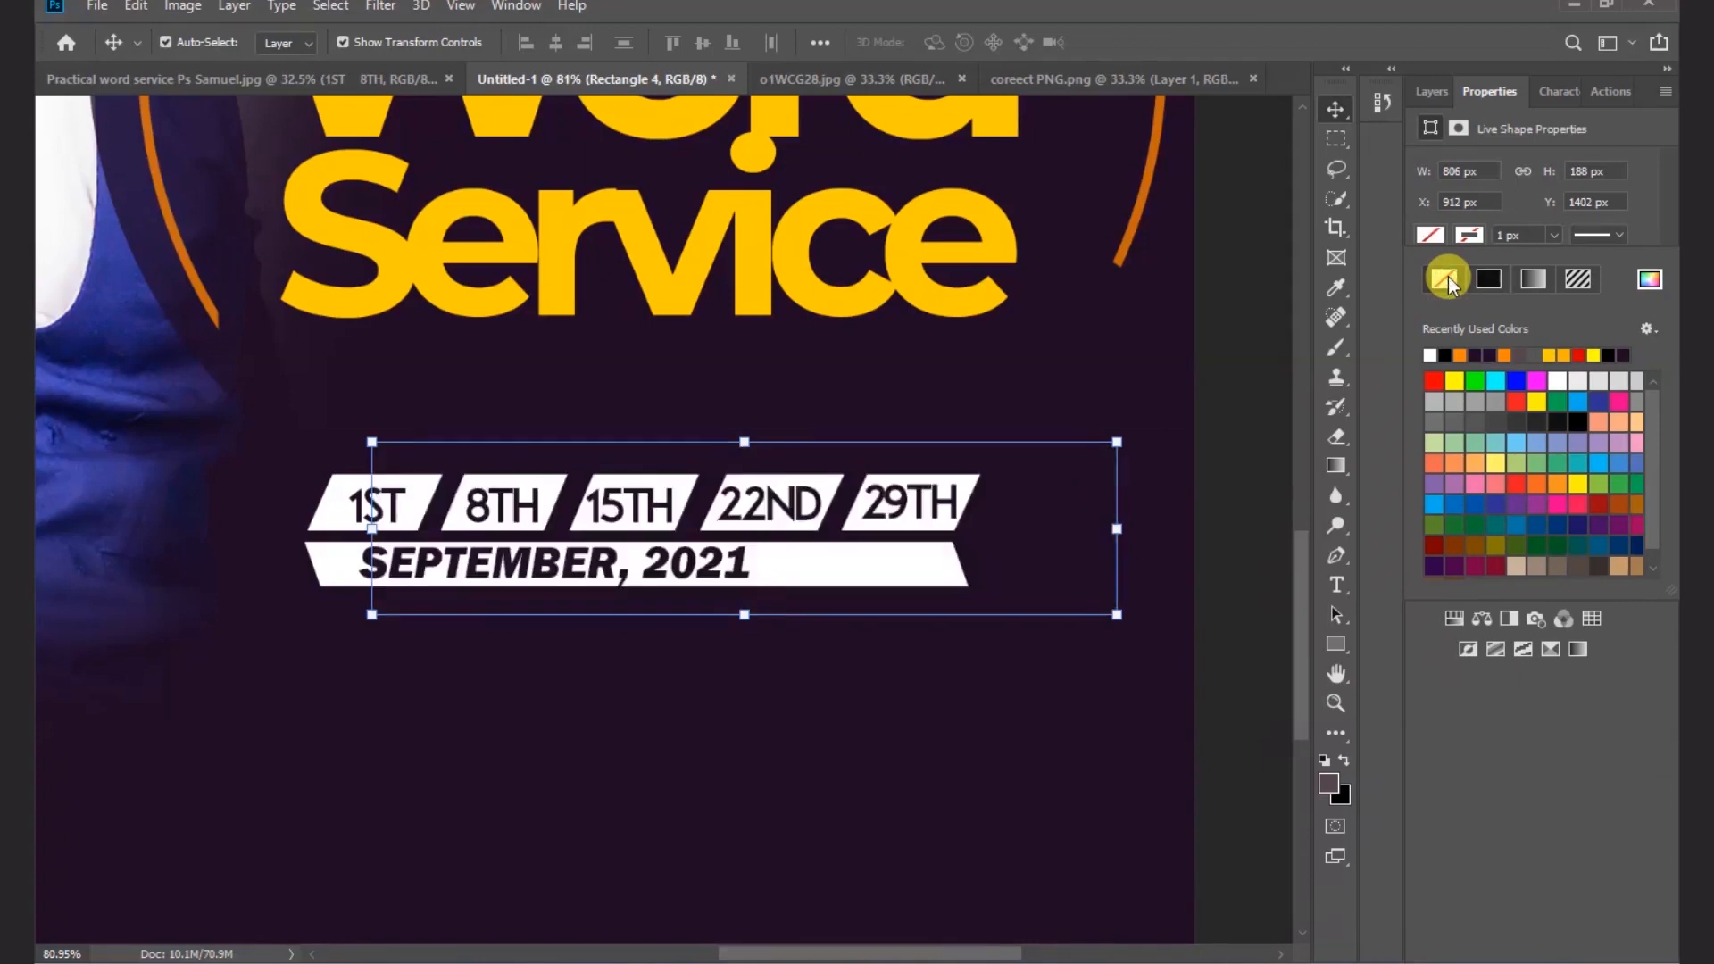
click(1481, 240)
click(1429, 354)
click(1554, 234)
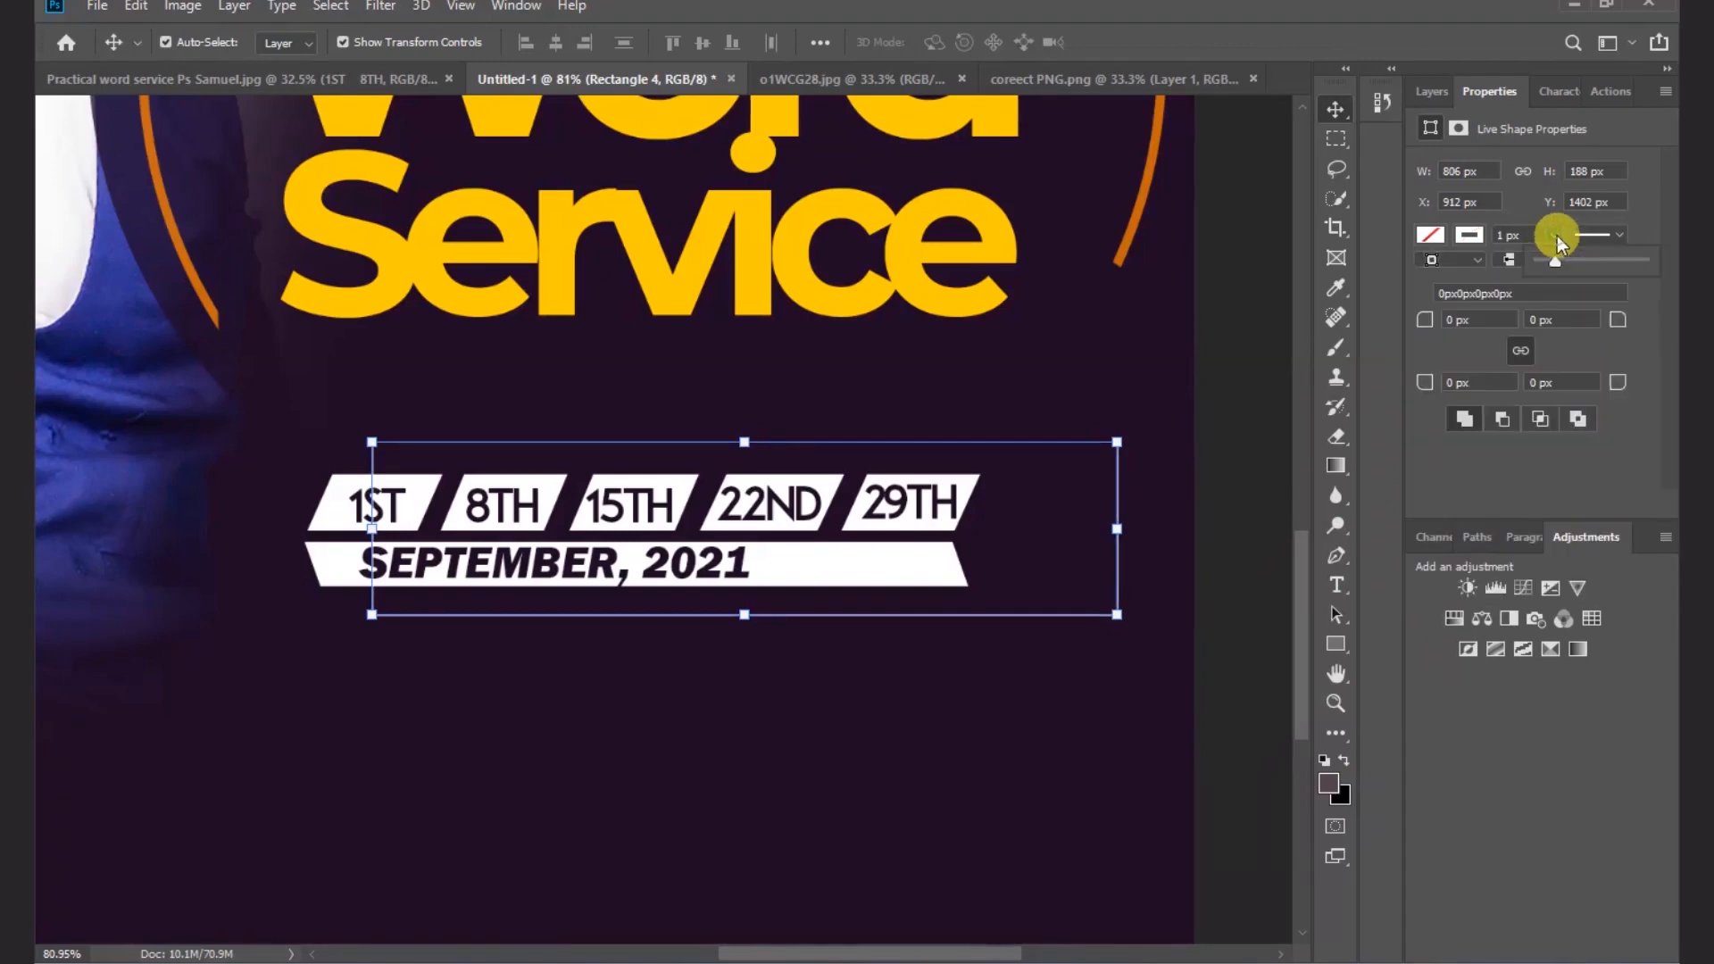
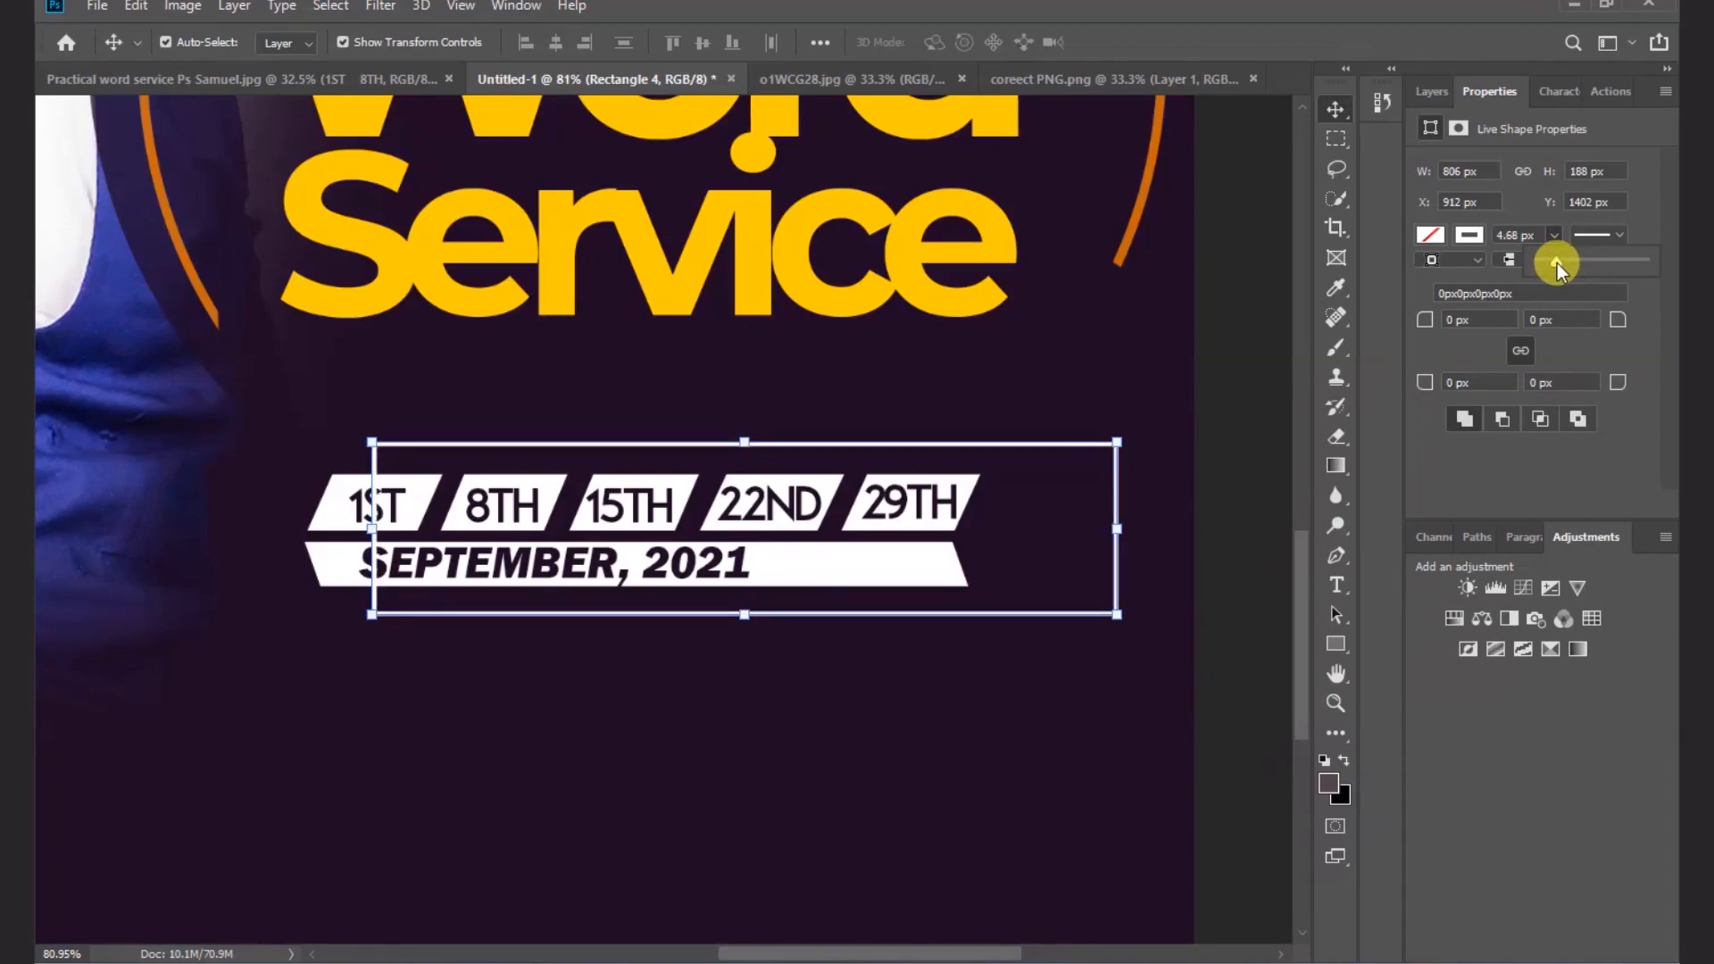
click(1214, 292)
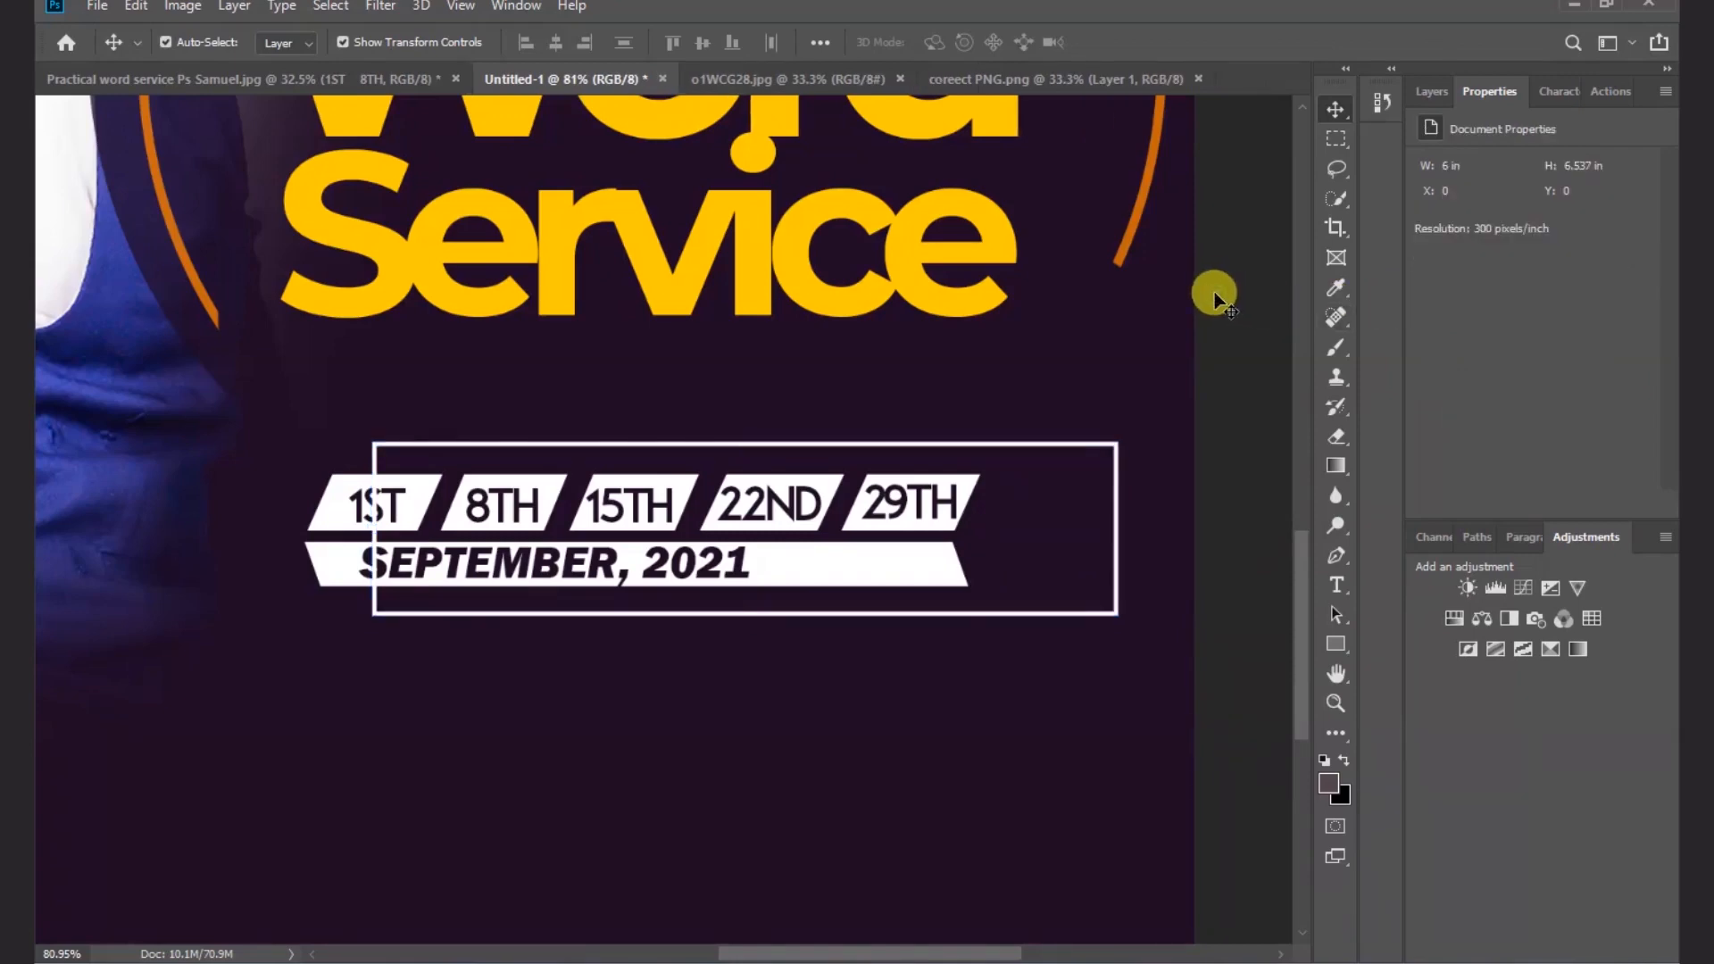
- Widen the white frame to about 103.1% by extending its left side toward the 1ST box
click(1116, 482)
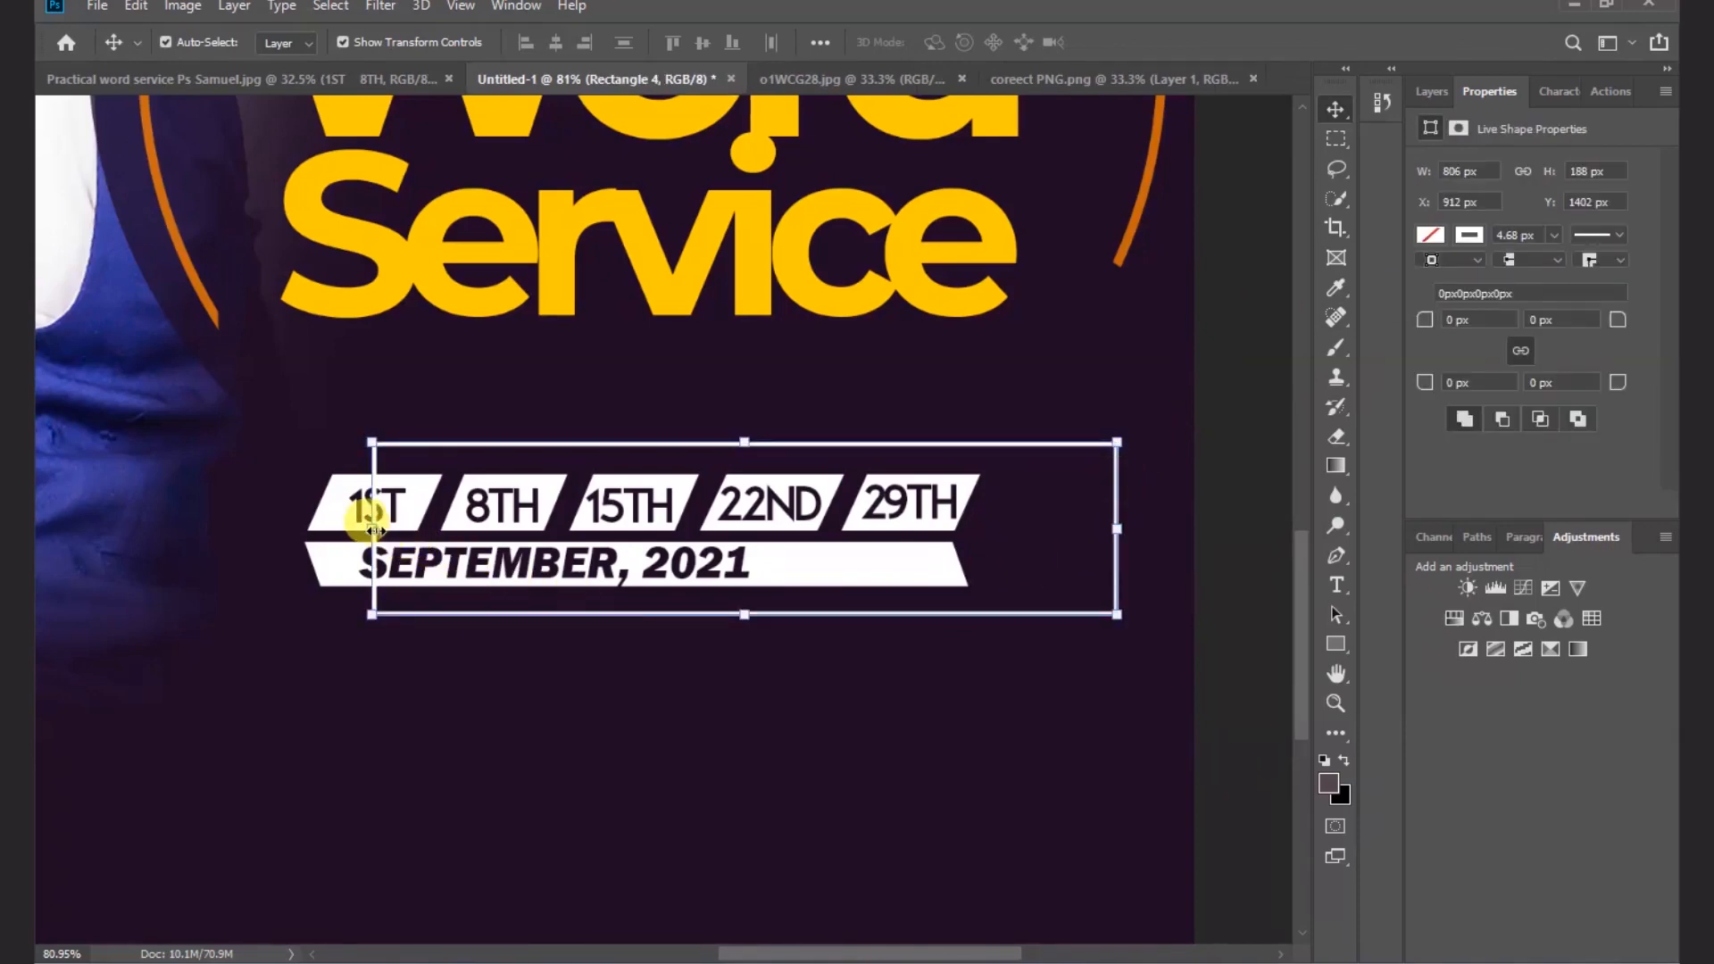
drag(374, 531, 349, 528)
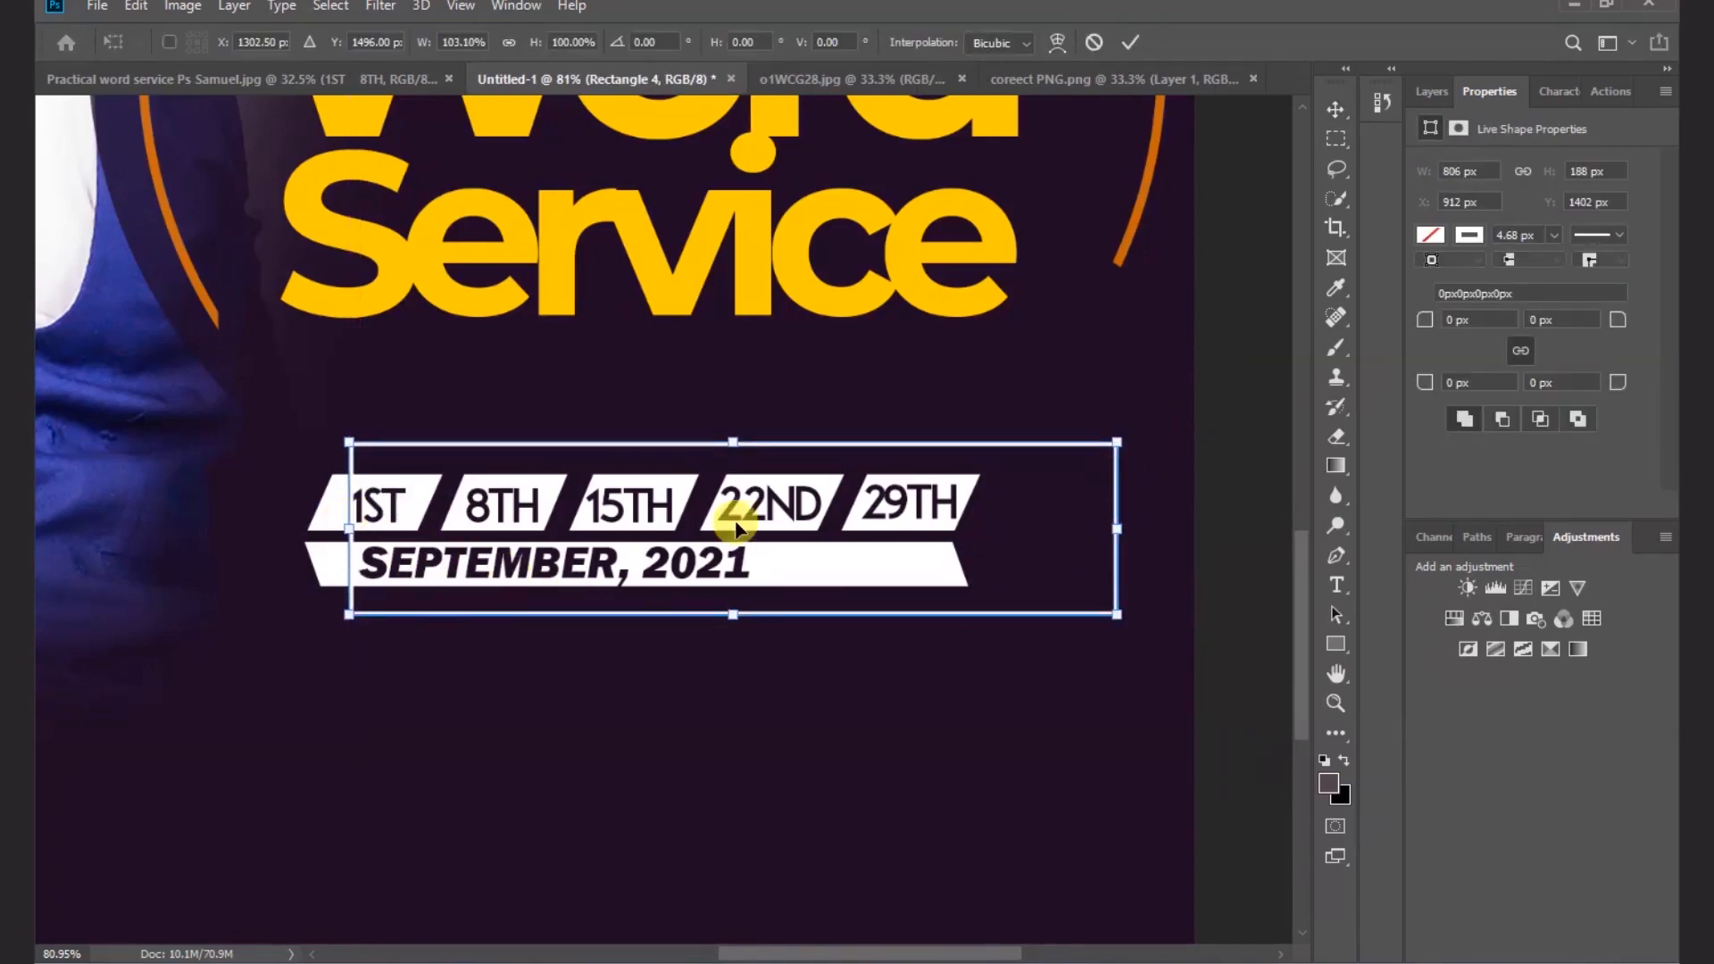
click(1130, 42)
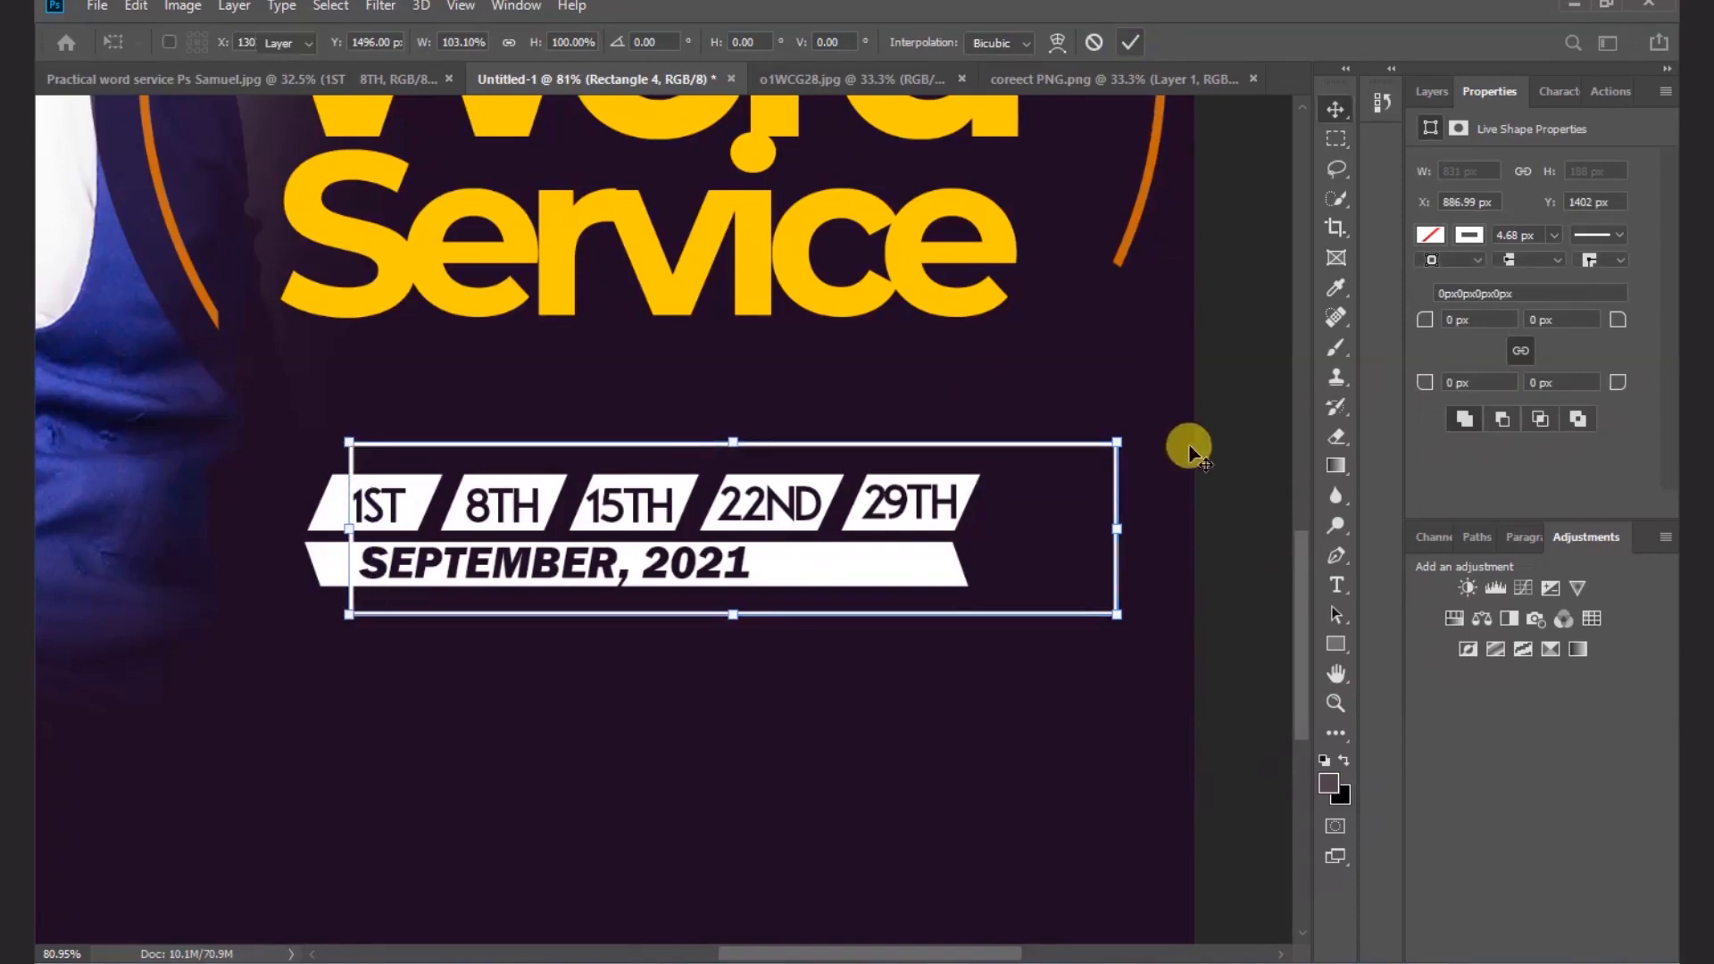
click(1256, 406)
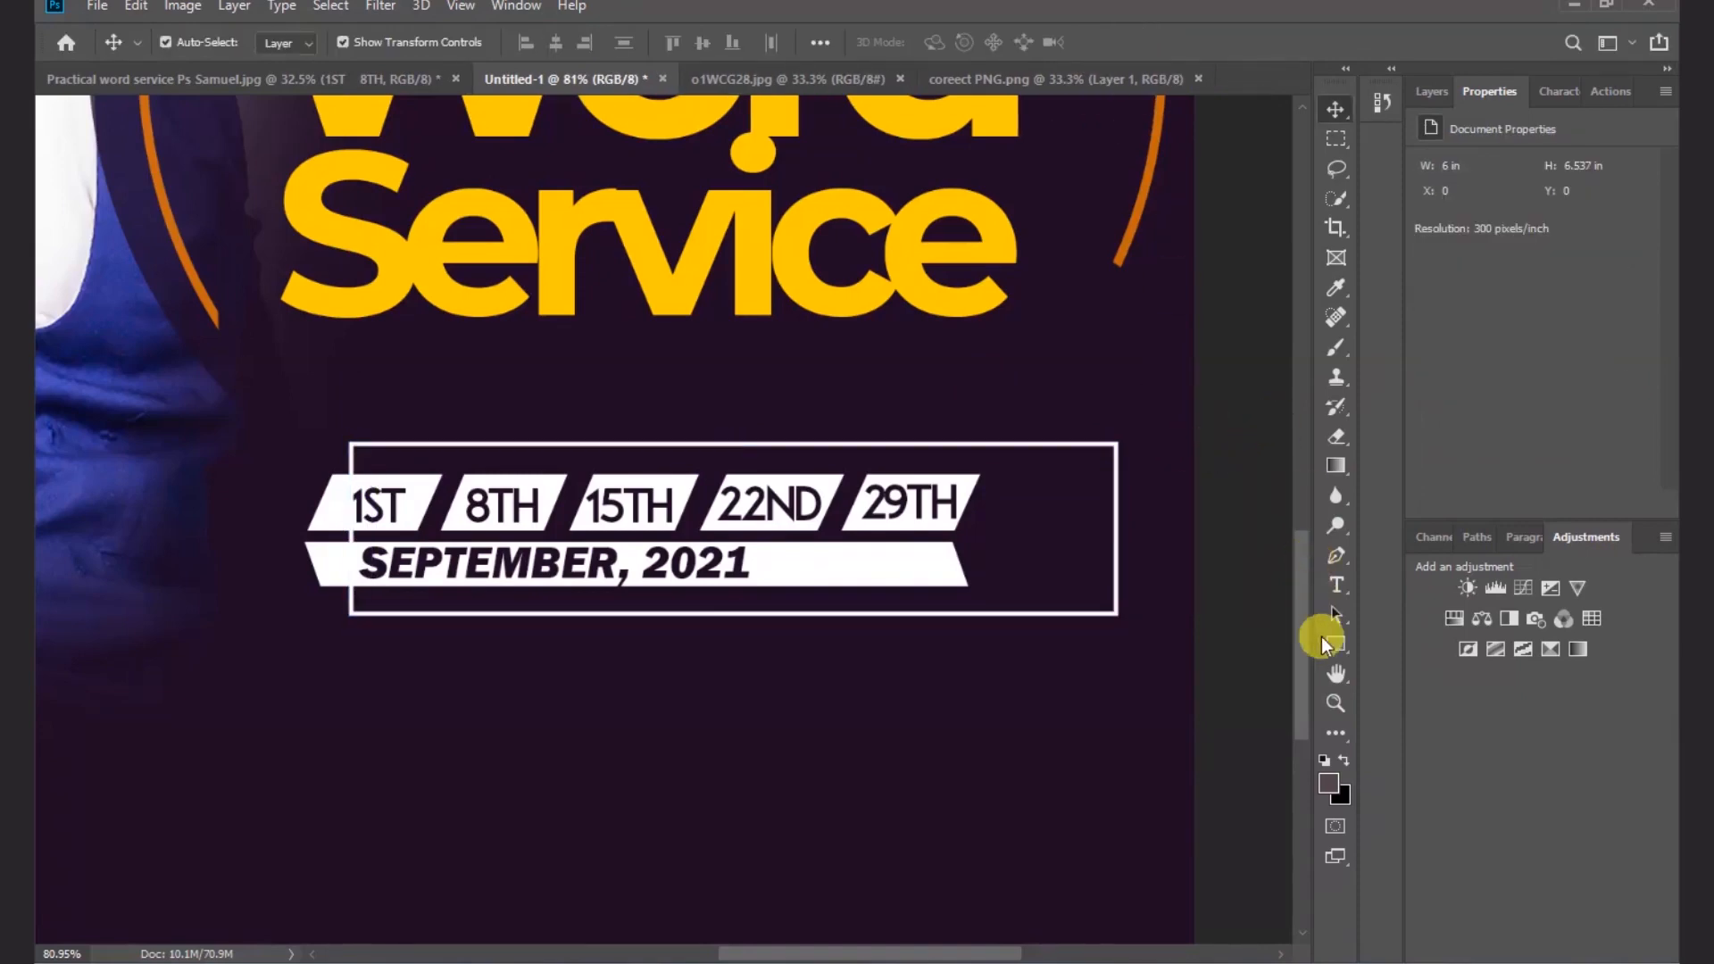
- Duplicate the SEPTEMBER, 2021 text toward the right end of the bar and change the copy to 6
click(721, 565)
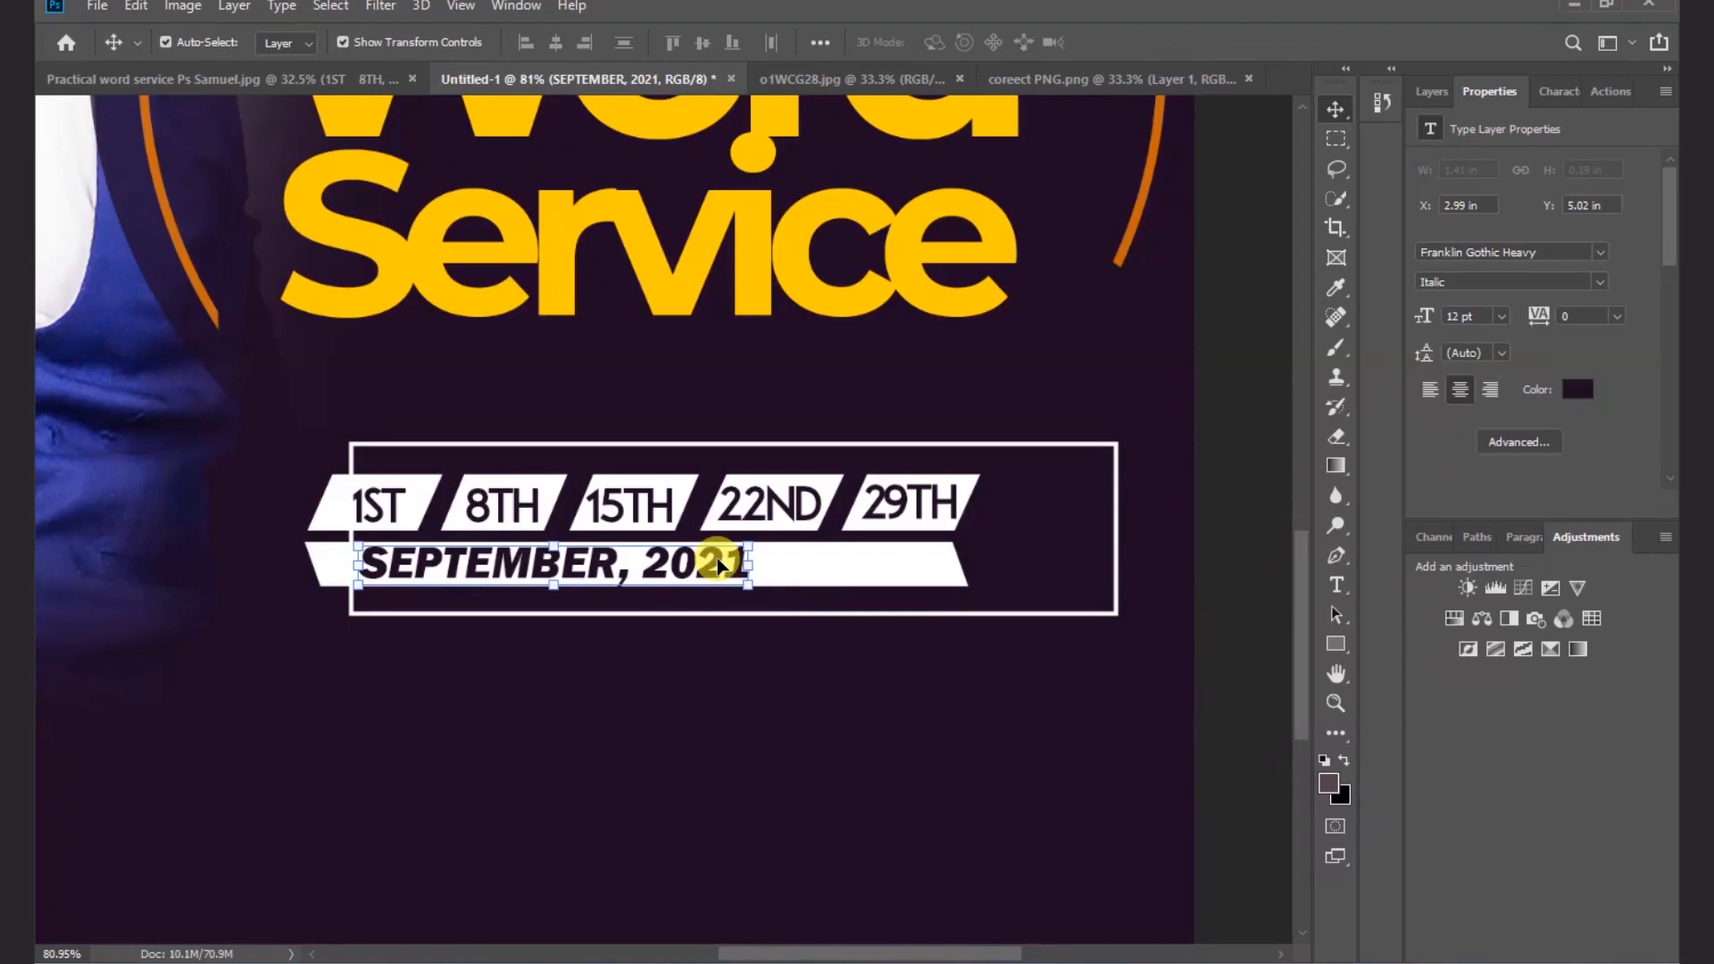
drag(721, 565, 953, 578)
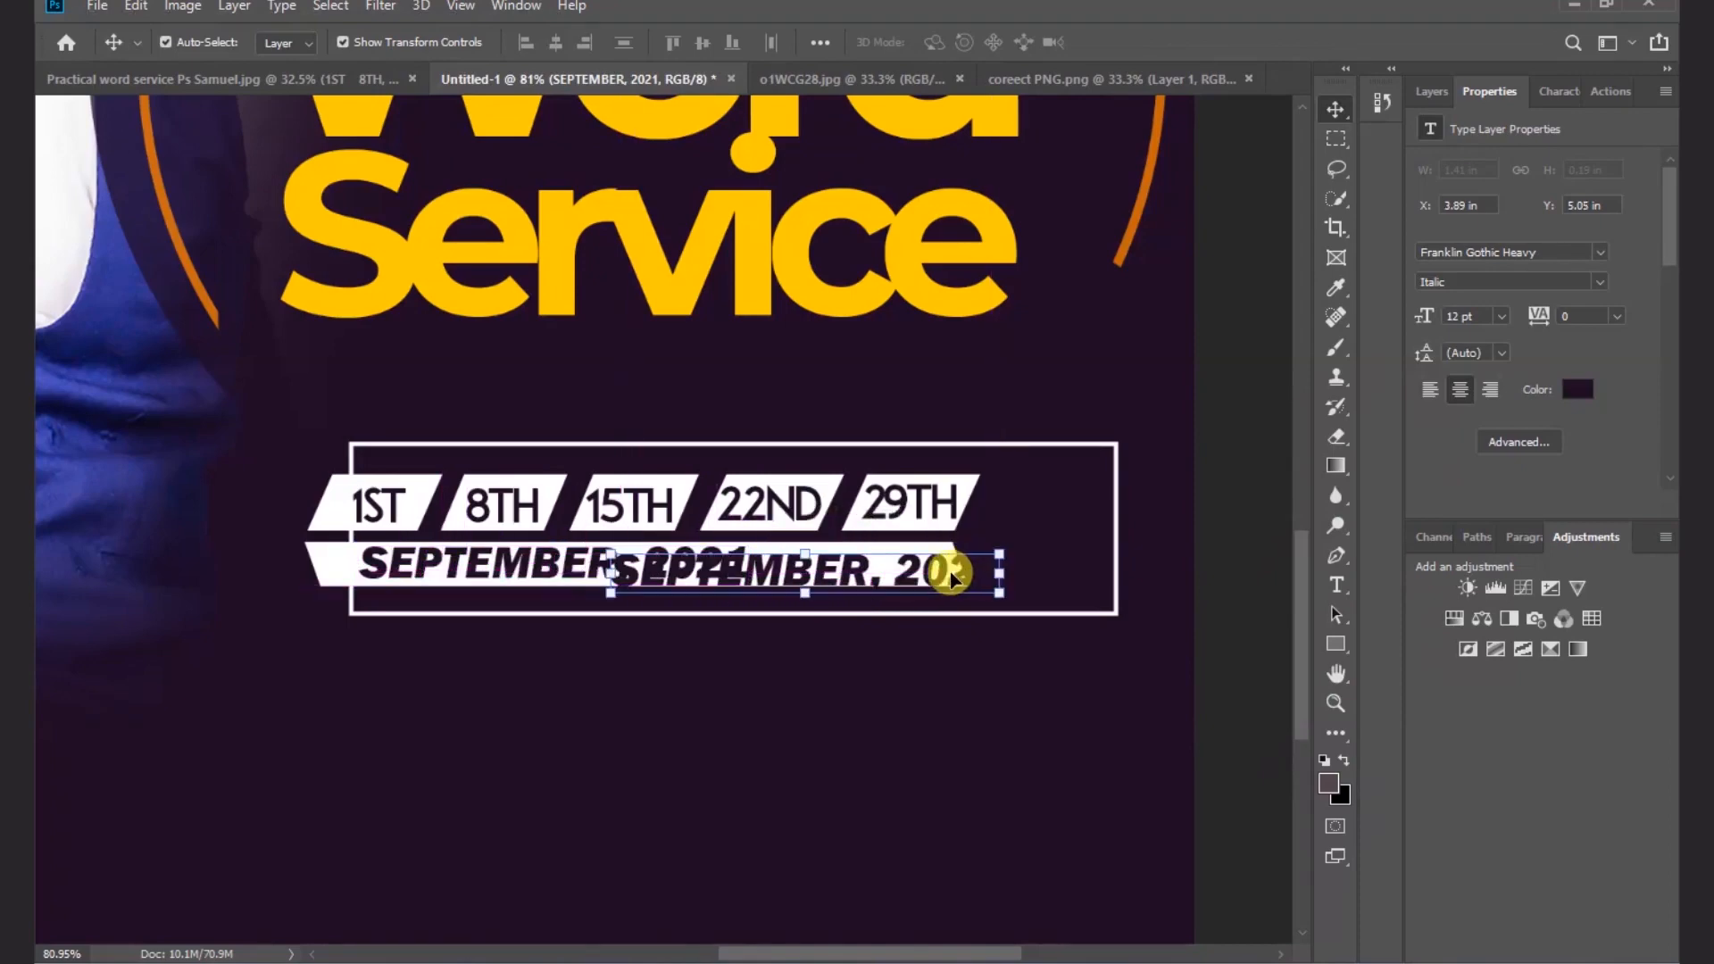
double_click(943, 566)
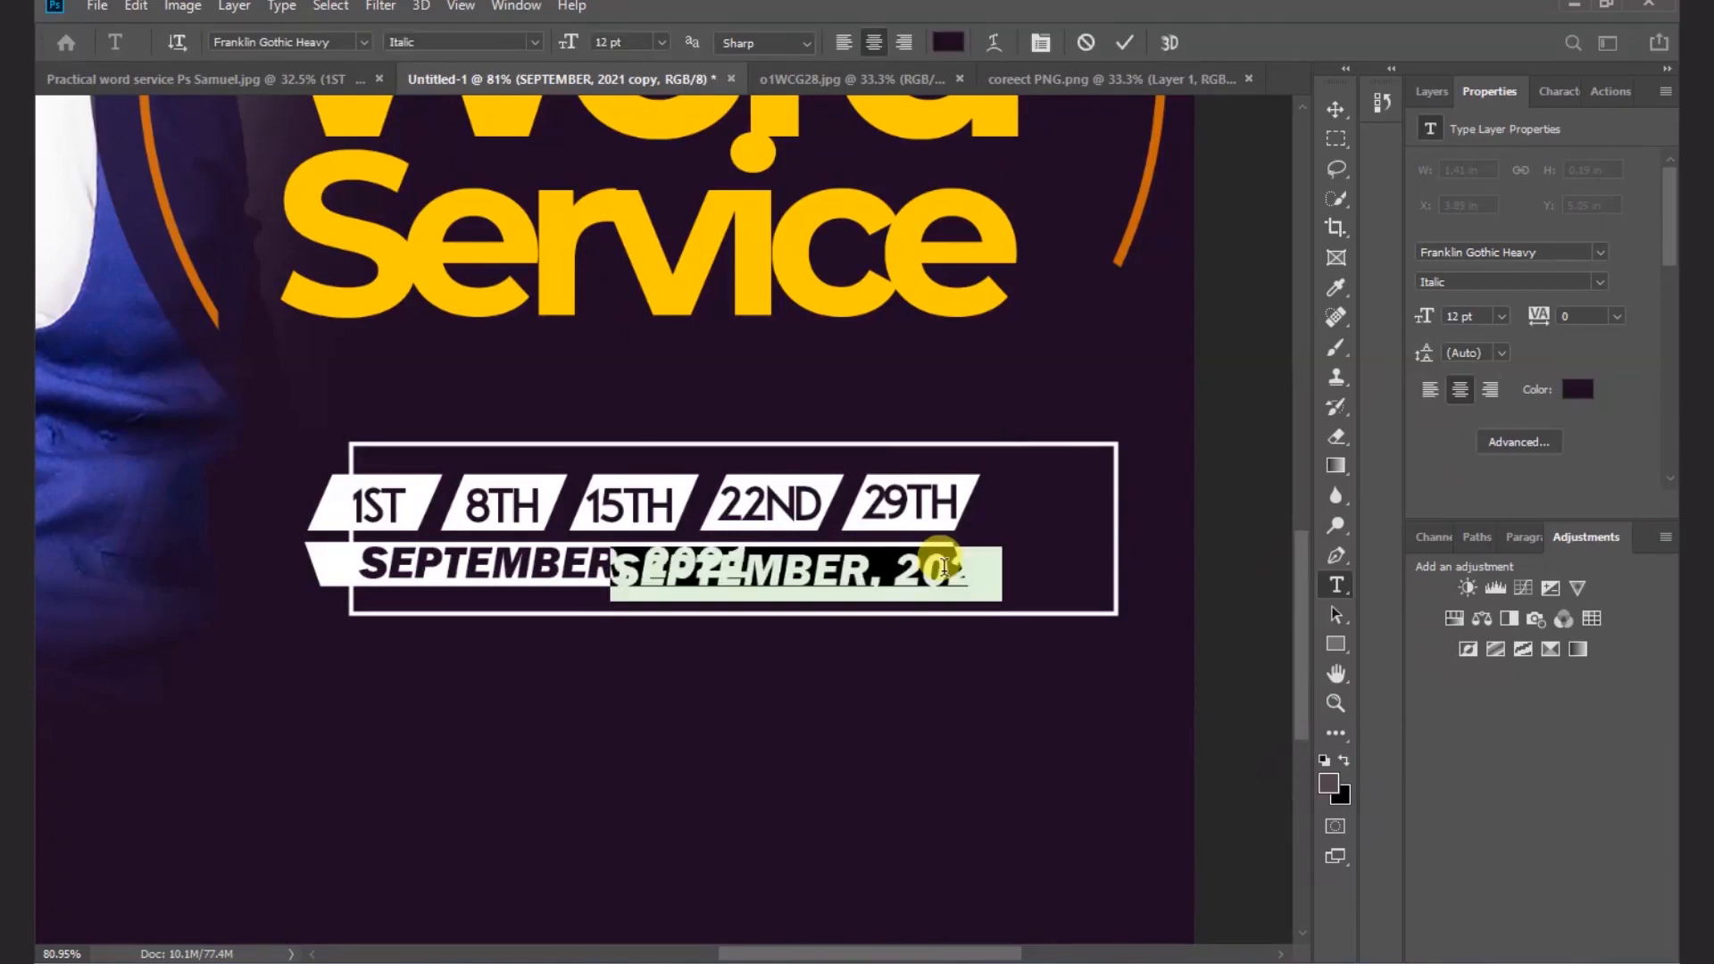
text(6)
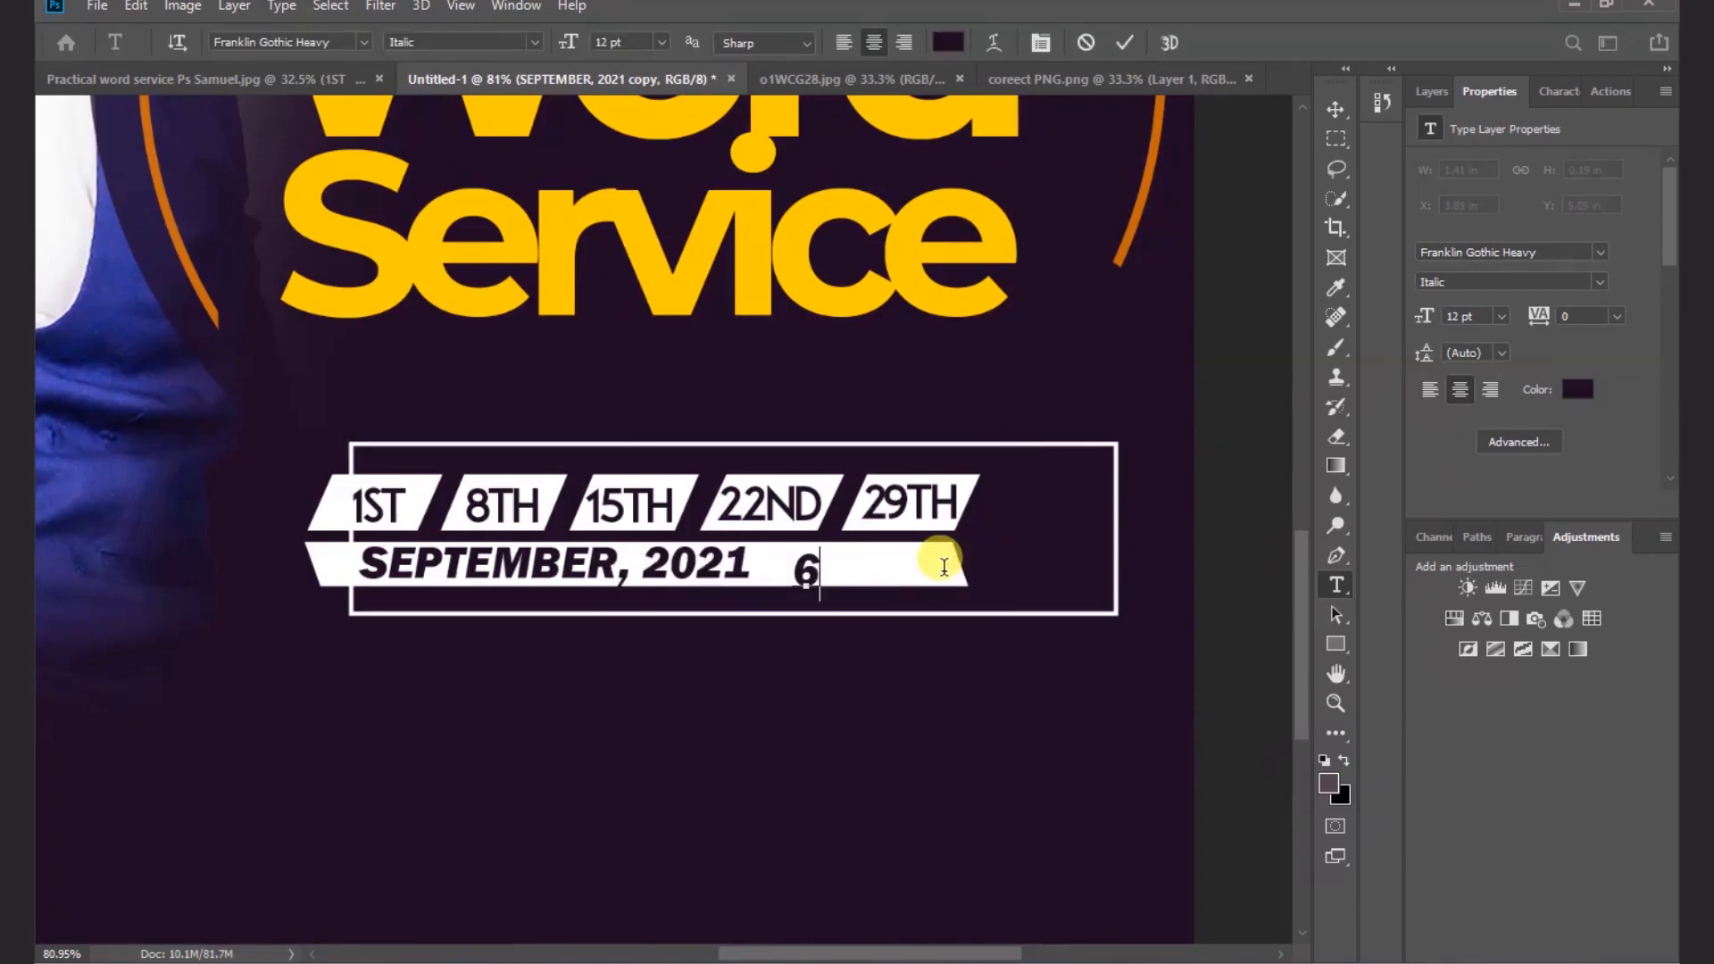
click(1335, 109)
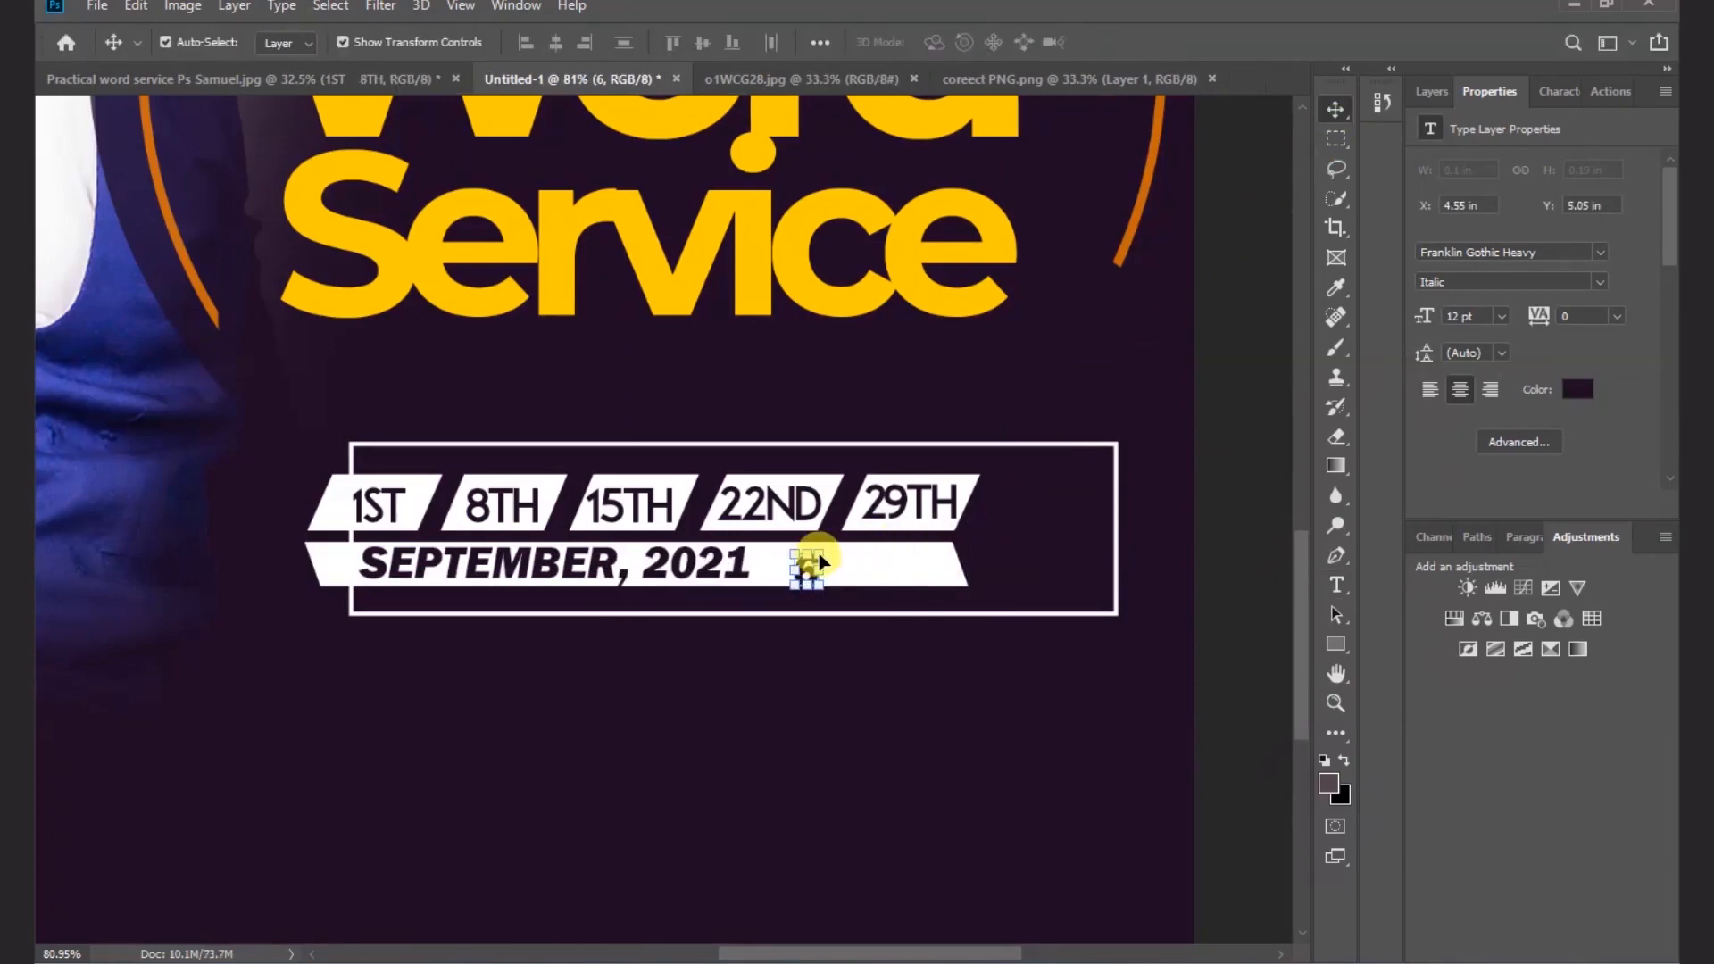
- Enlarge the 6 to about 24.43 pt at the right end of the bar and color it the title's yellow, ffcc00
drag(819, 553, 1118, 486)
click(1338, 109)
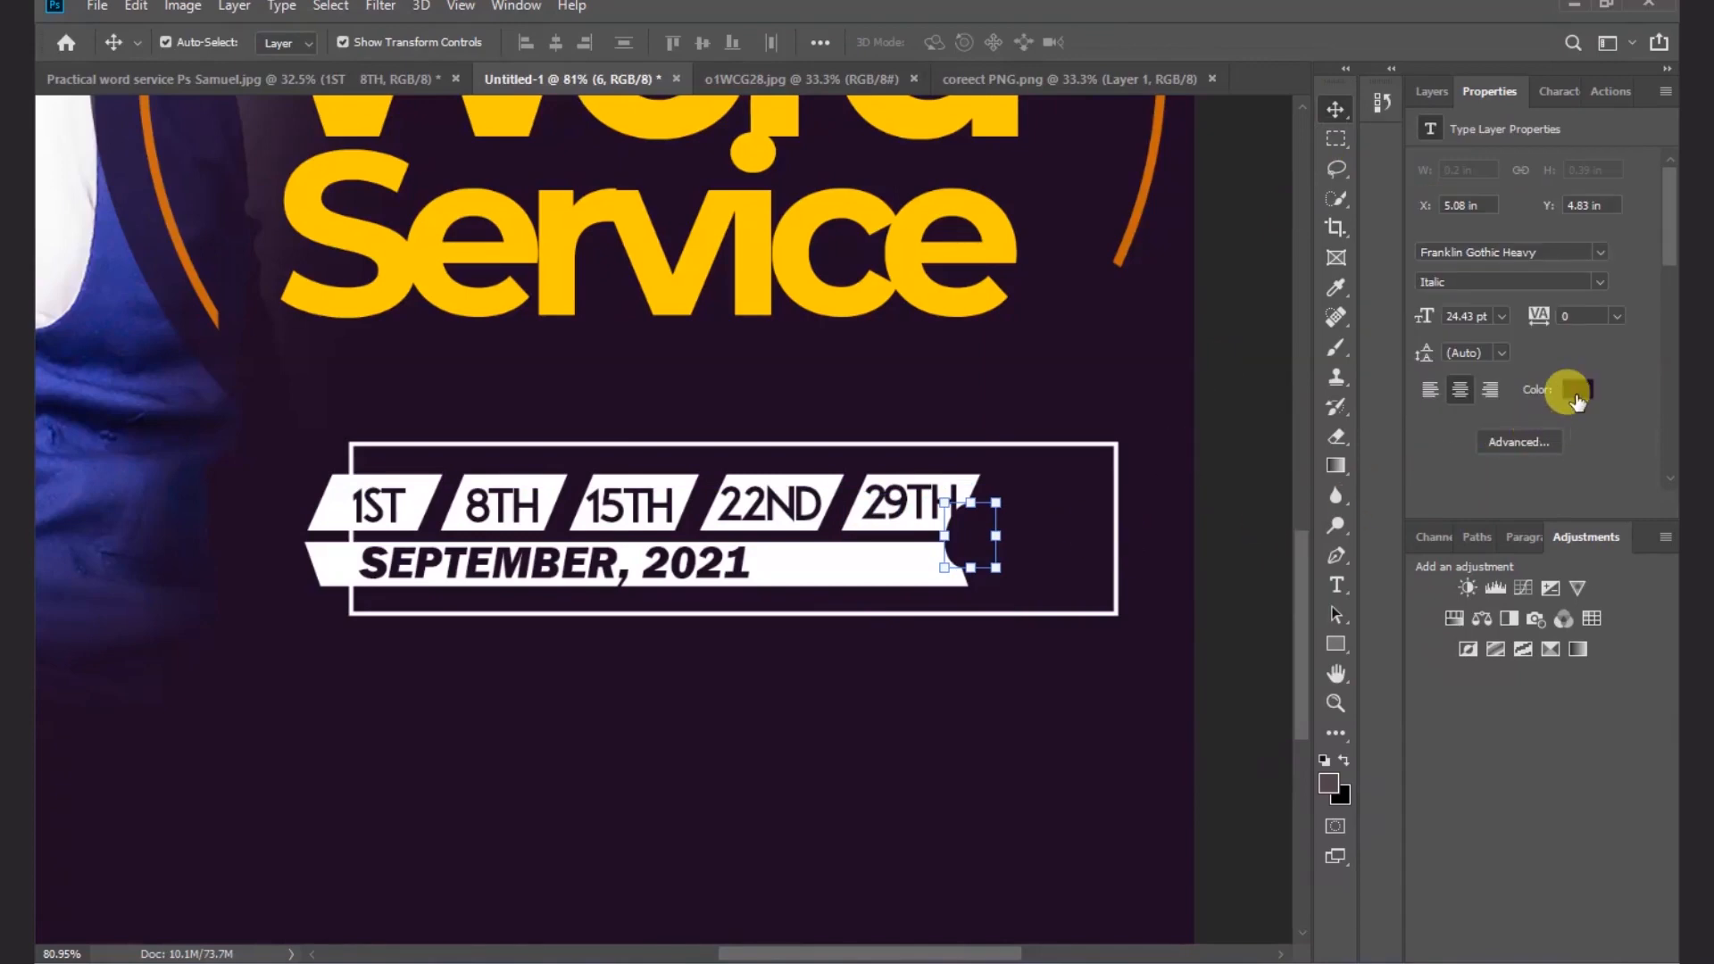
click(1575, 398)
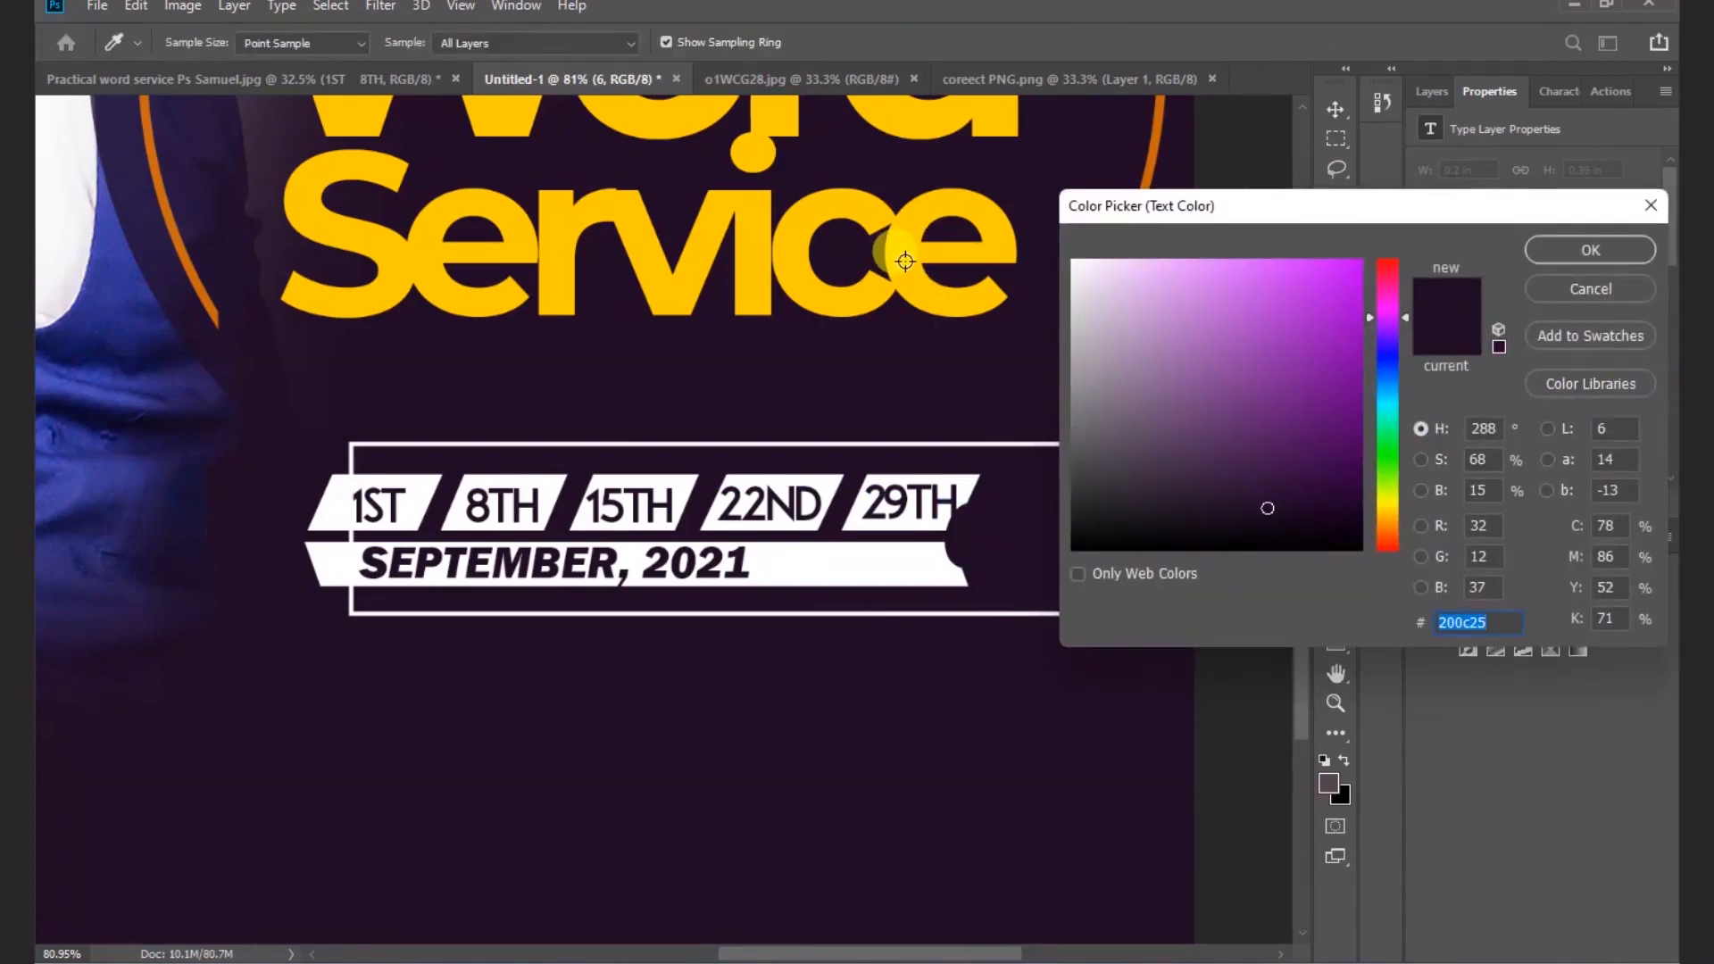
click(905, 260)
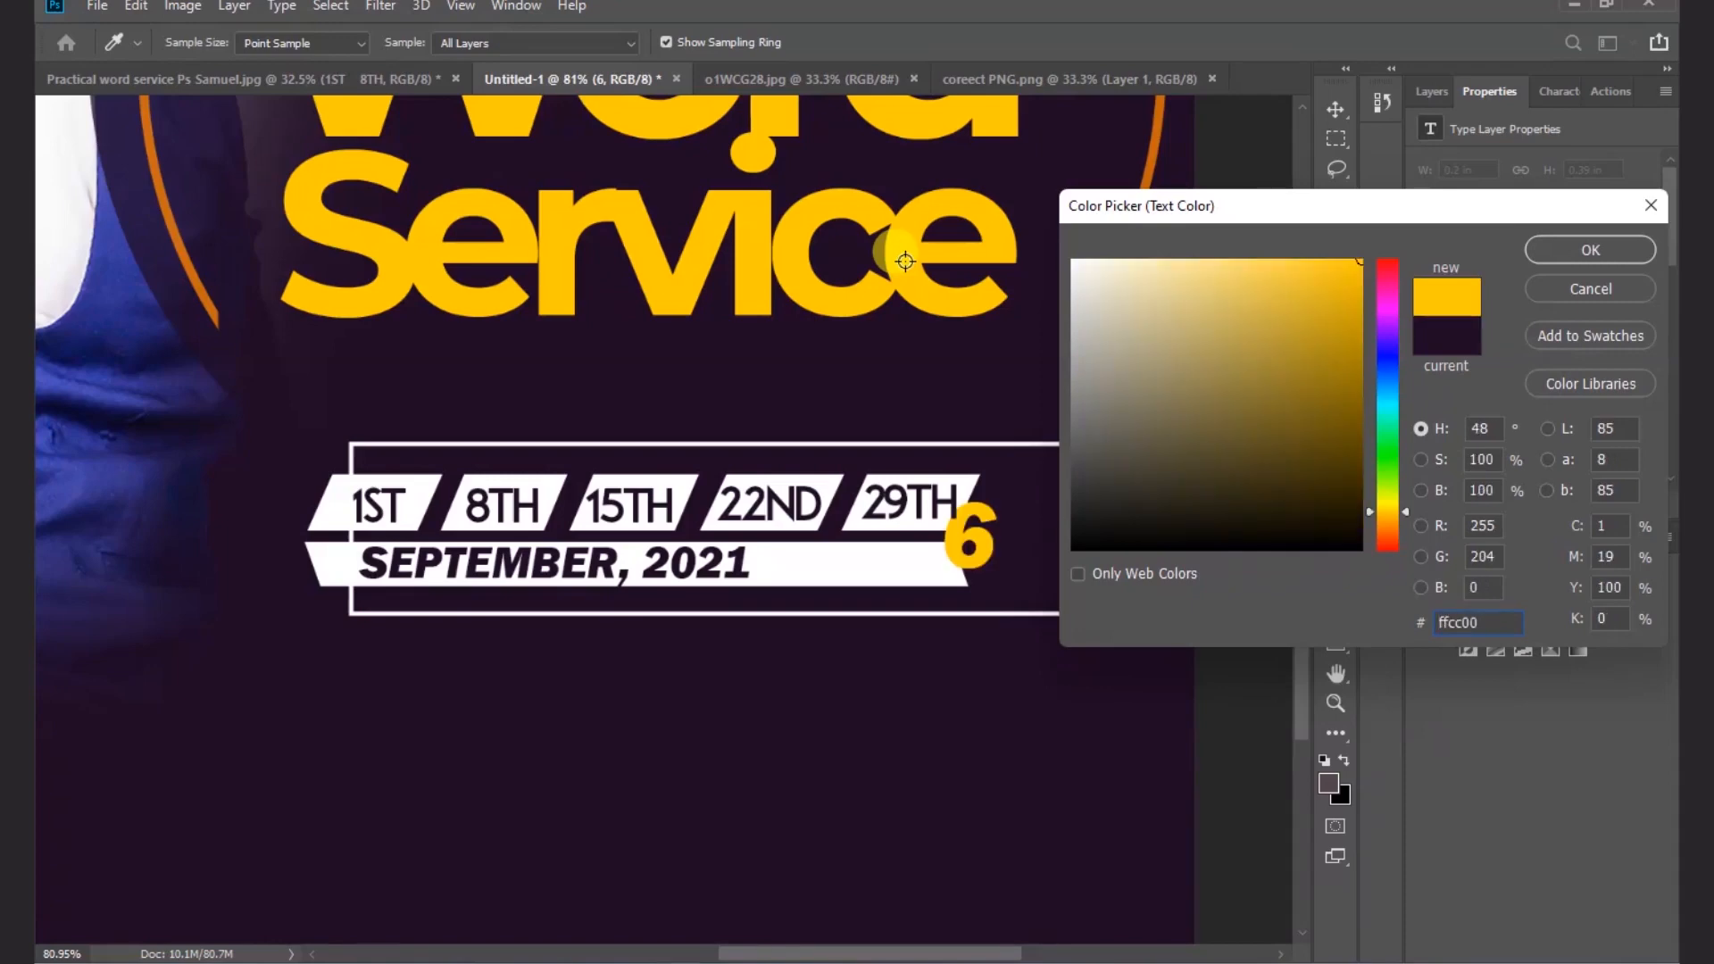
click(1598, 257)
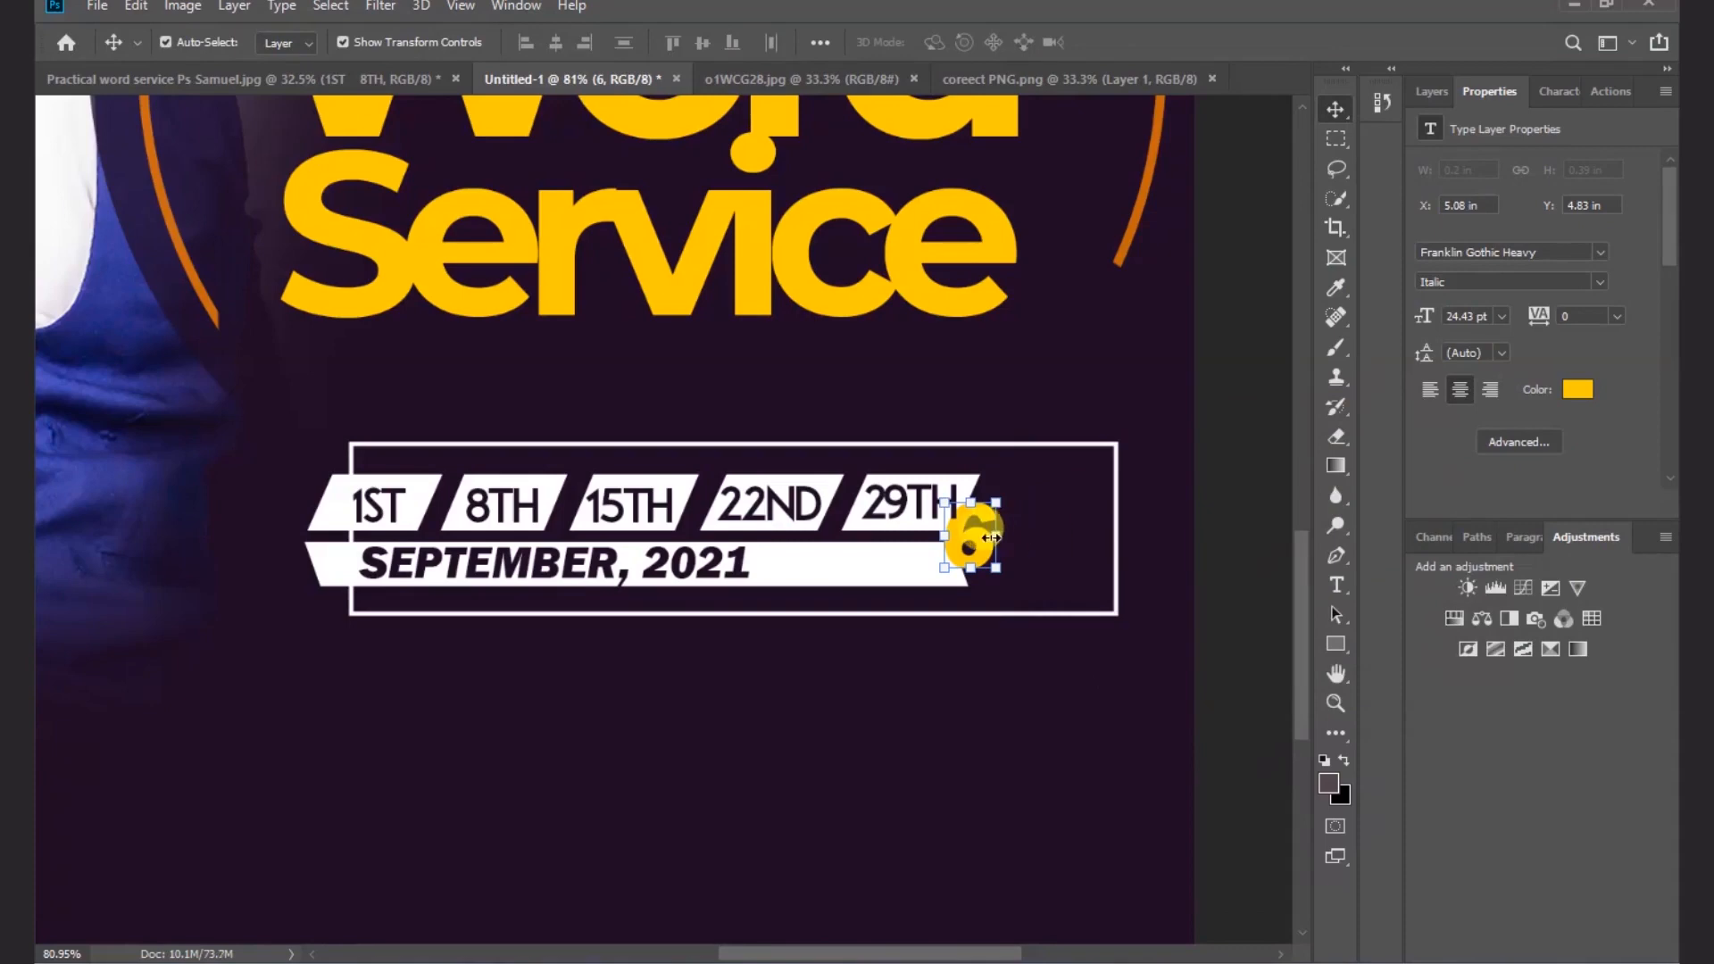
- Scale the yellow 6 up to about 41.97 pt so it spans the height of the date boxes and September bar
drag(981, 540, 1017, 532)
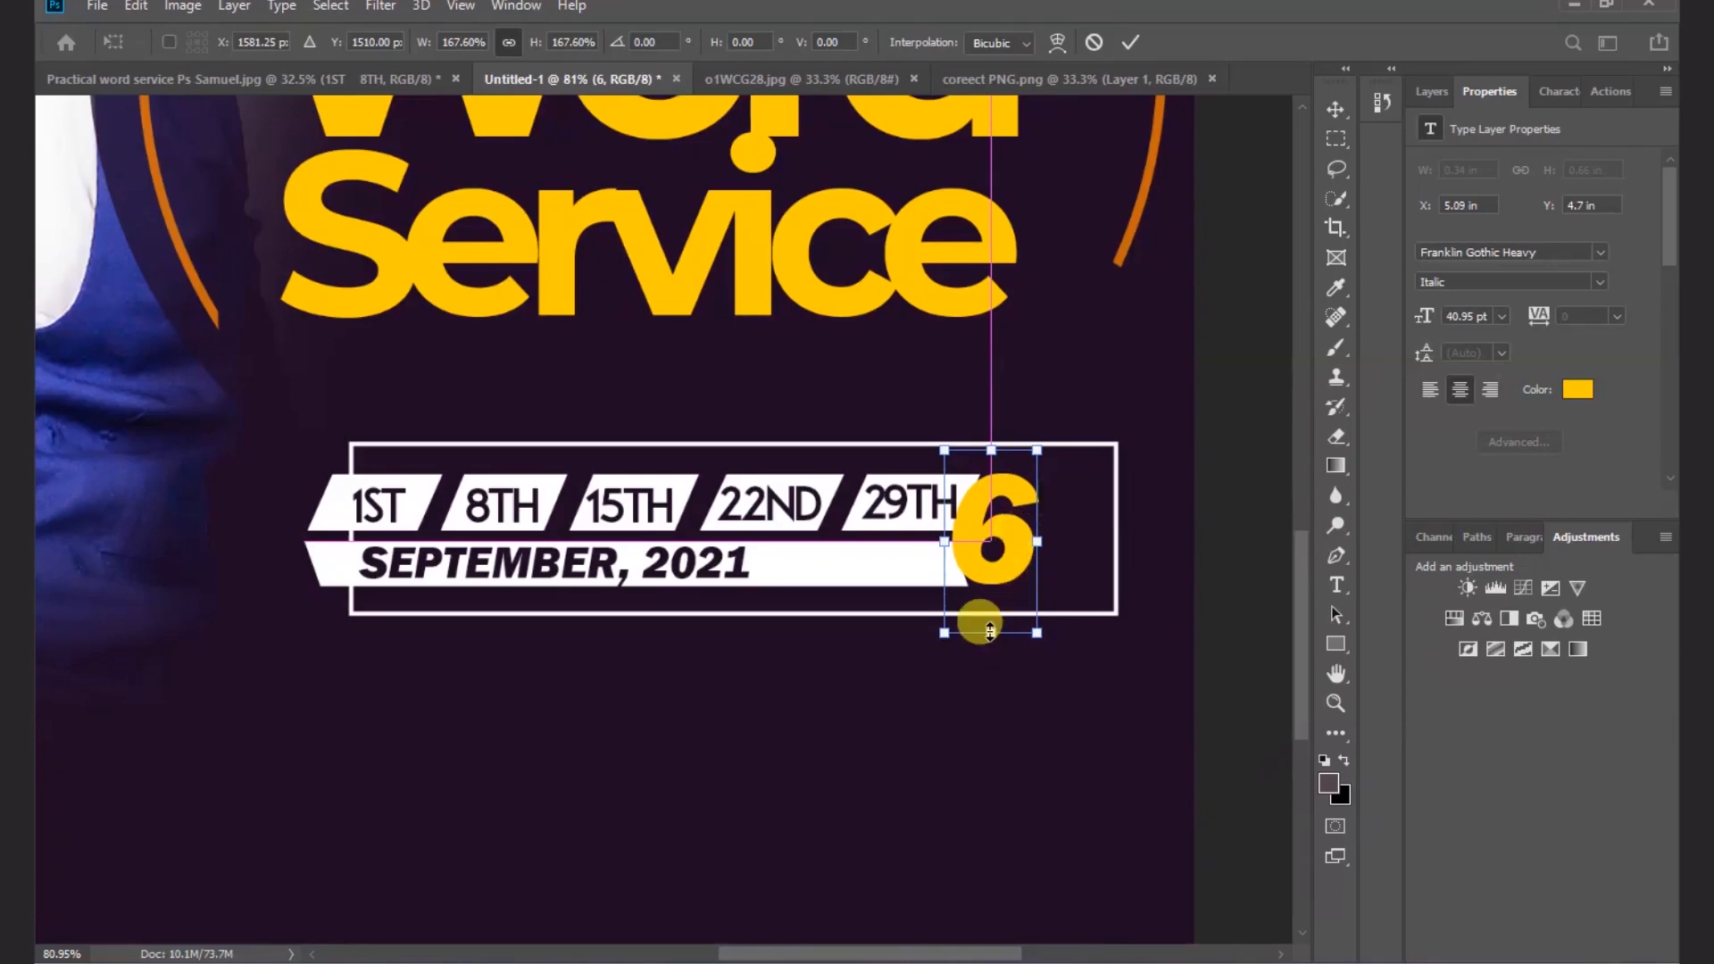
drag(992, 632, 995, 636)
click(1330, 110)
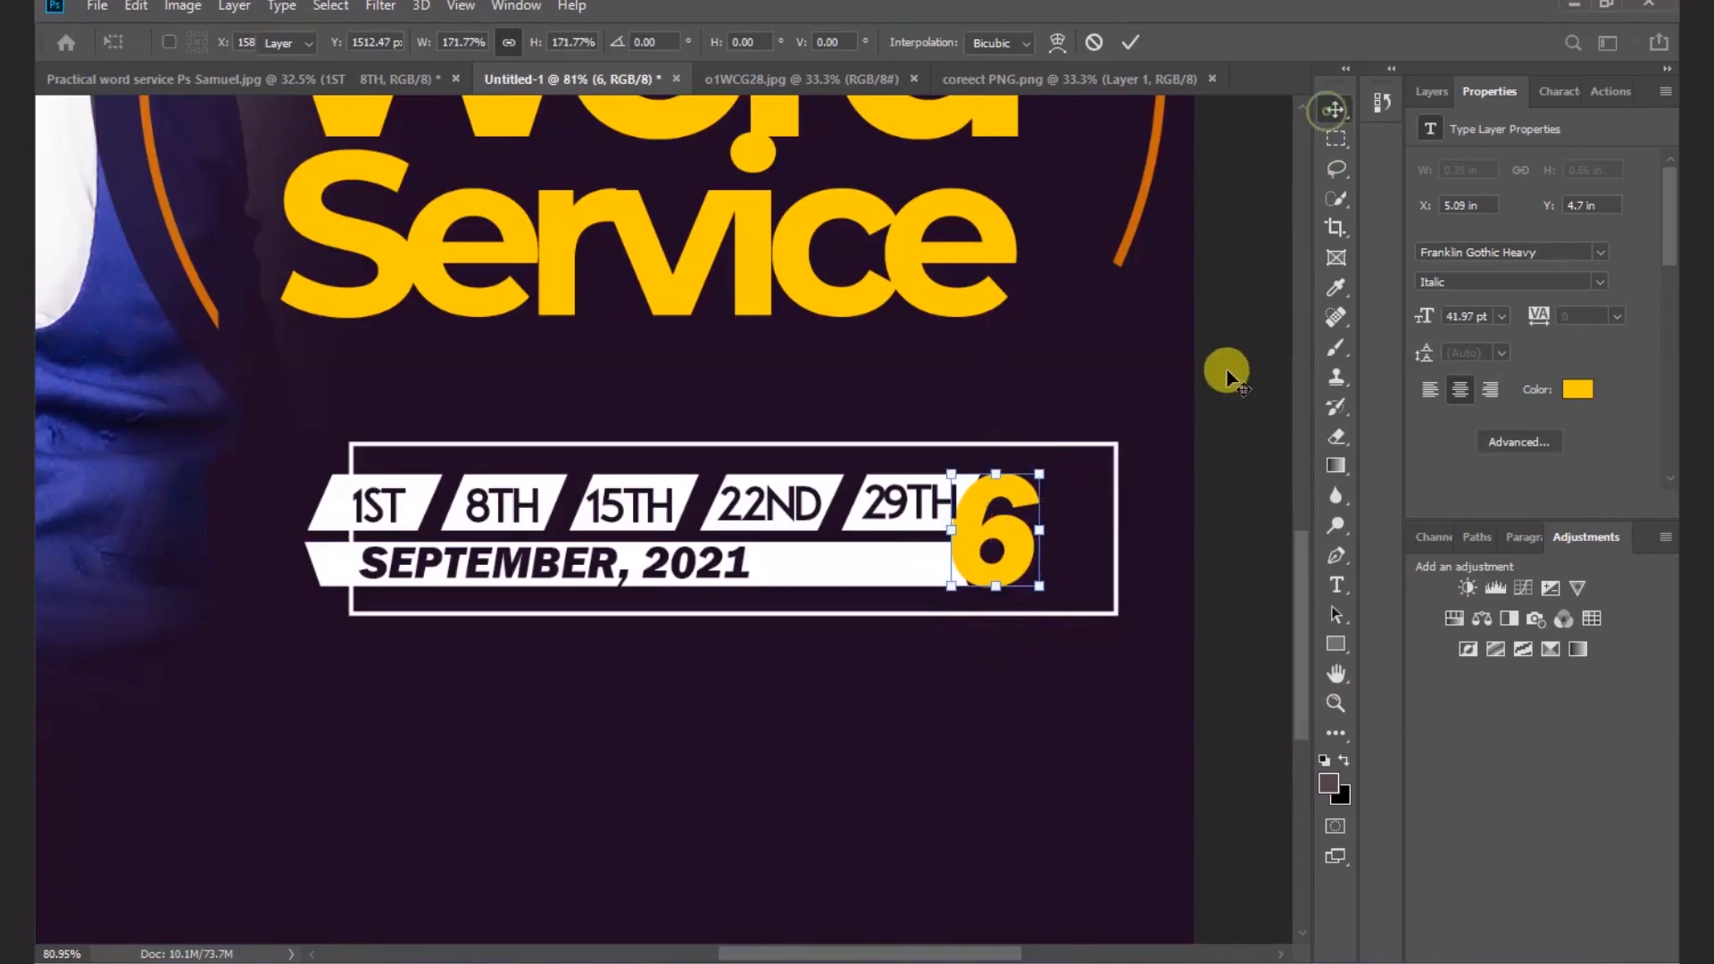
- Change the font of the large yellow 6 to Lucida Sans Regular
click(1022, 535)
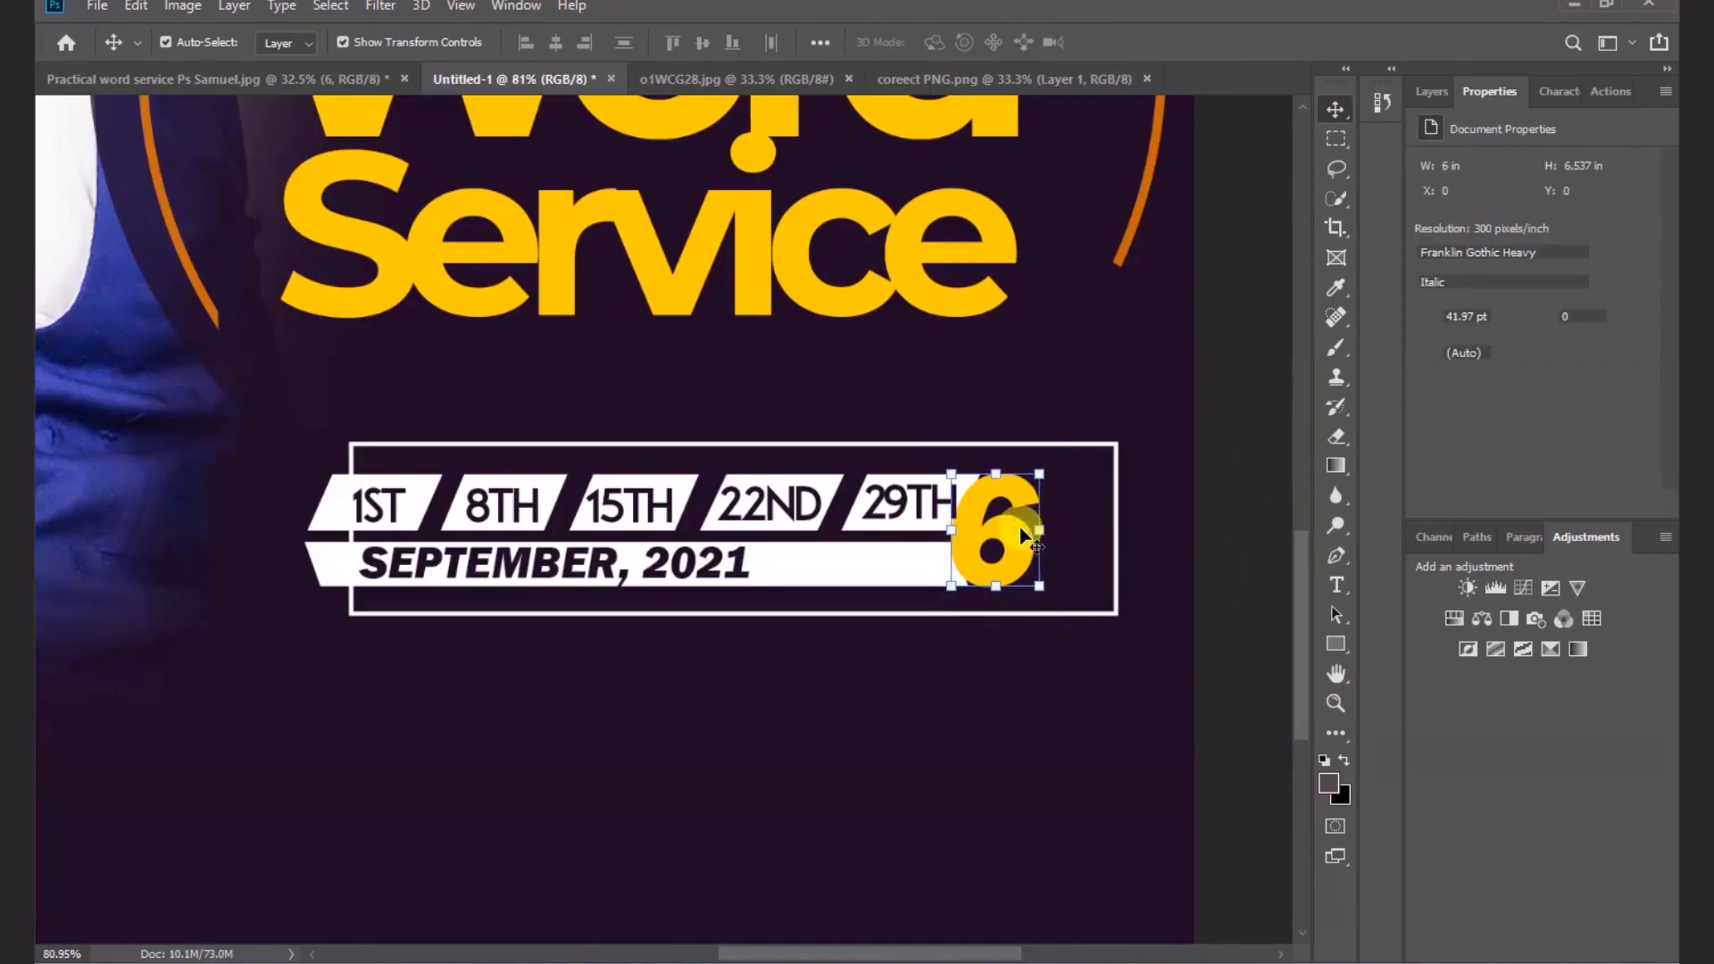
click(1601, 256)
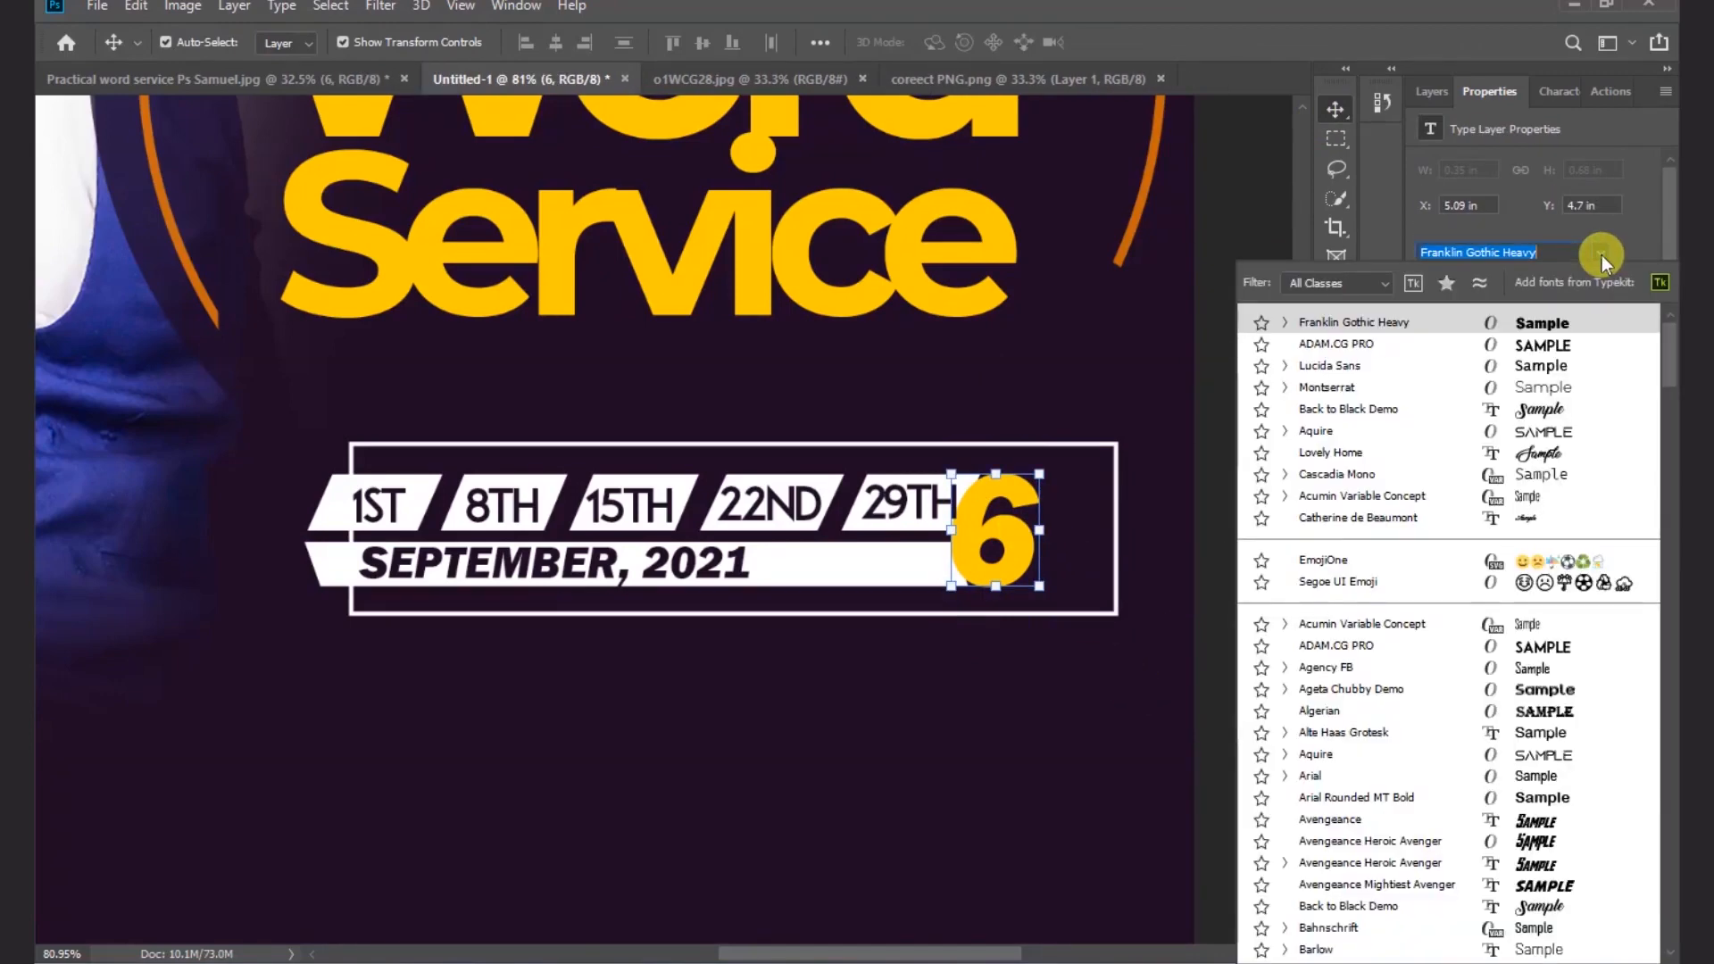
text(L)
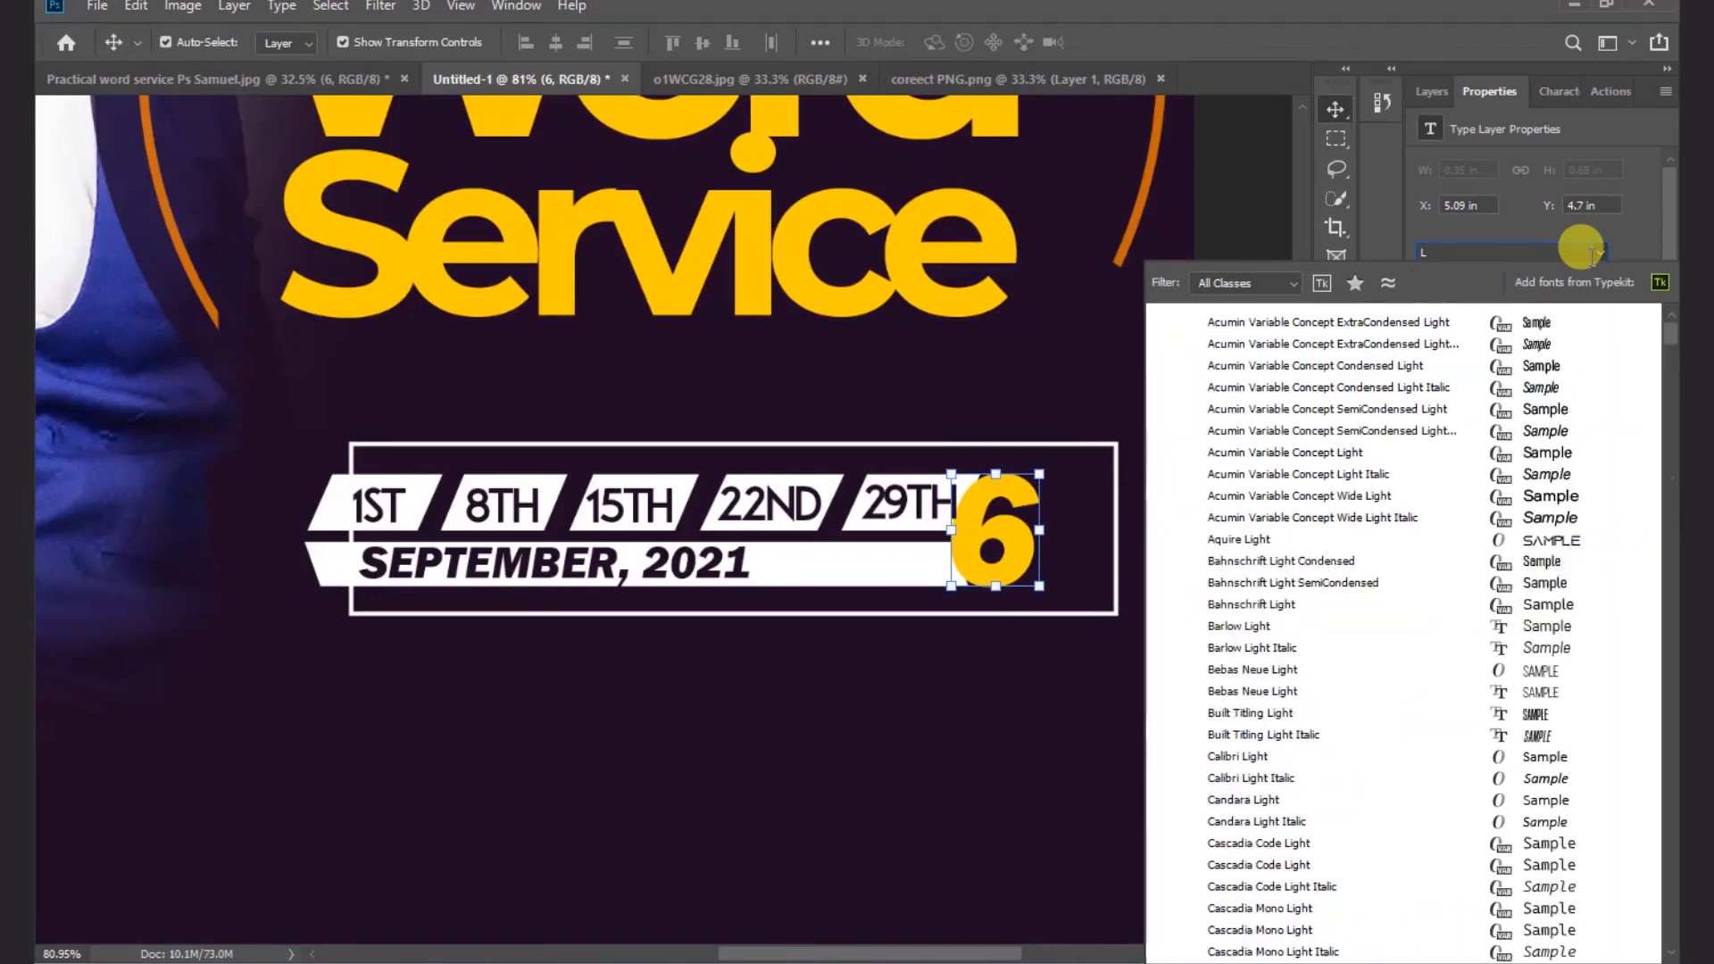
text(ucida Sa)
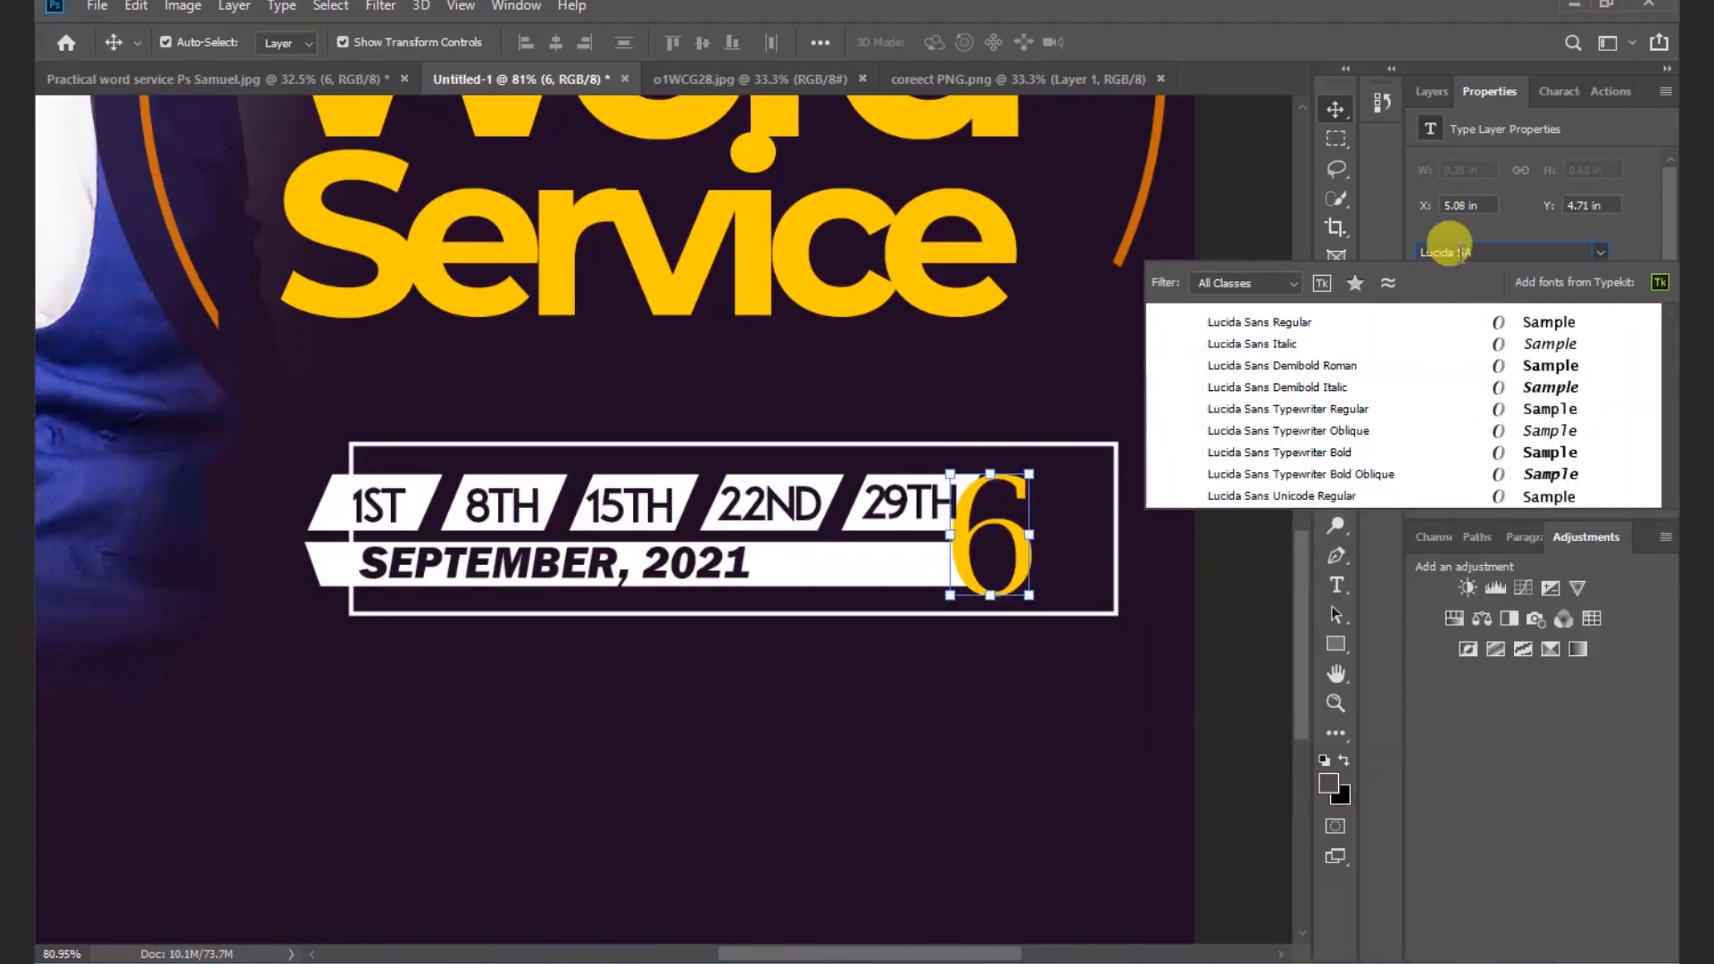
click(1340, 322)
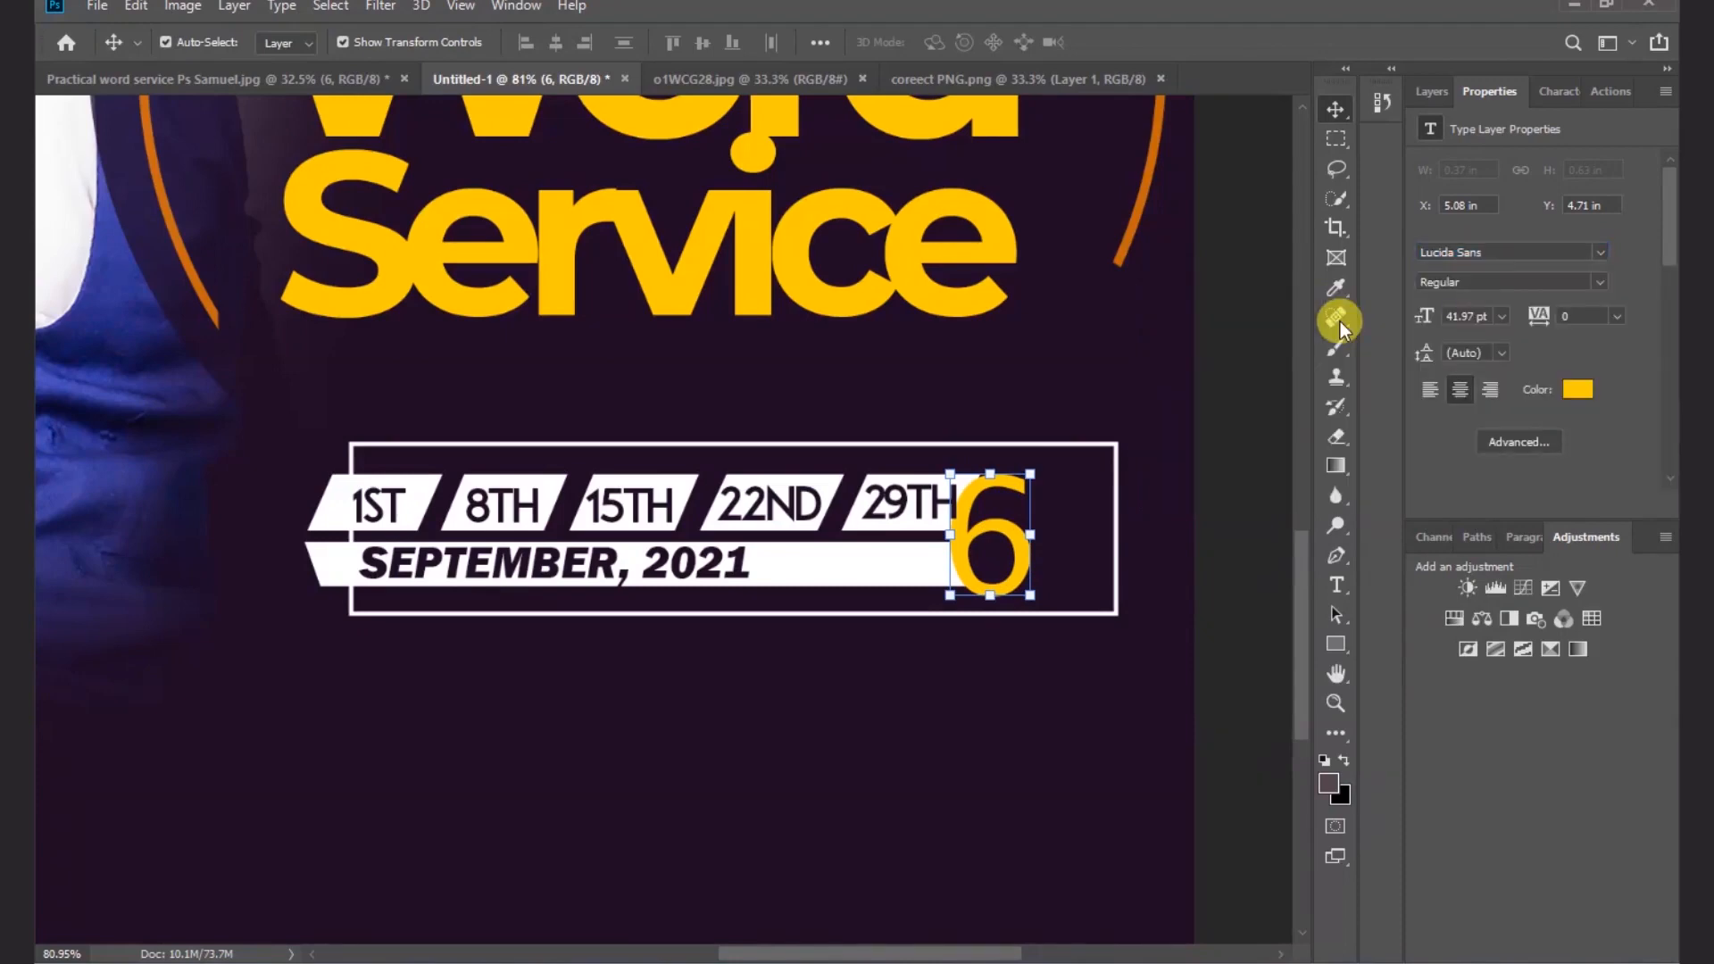
- Nudge the yellow 6 to X 5.09 in, Y 4.7 in so it overlaps the ends of the 29TH box and September bar
drag(1011, 539, 1014, 532)
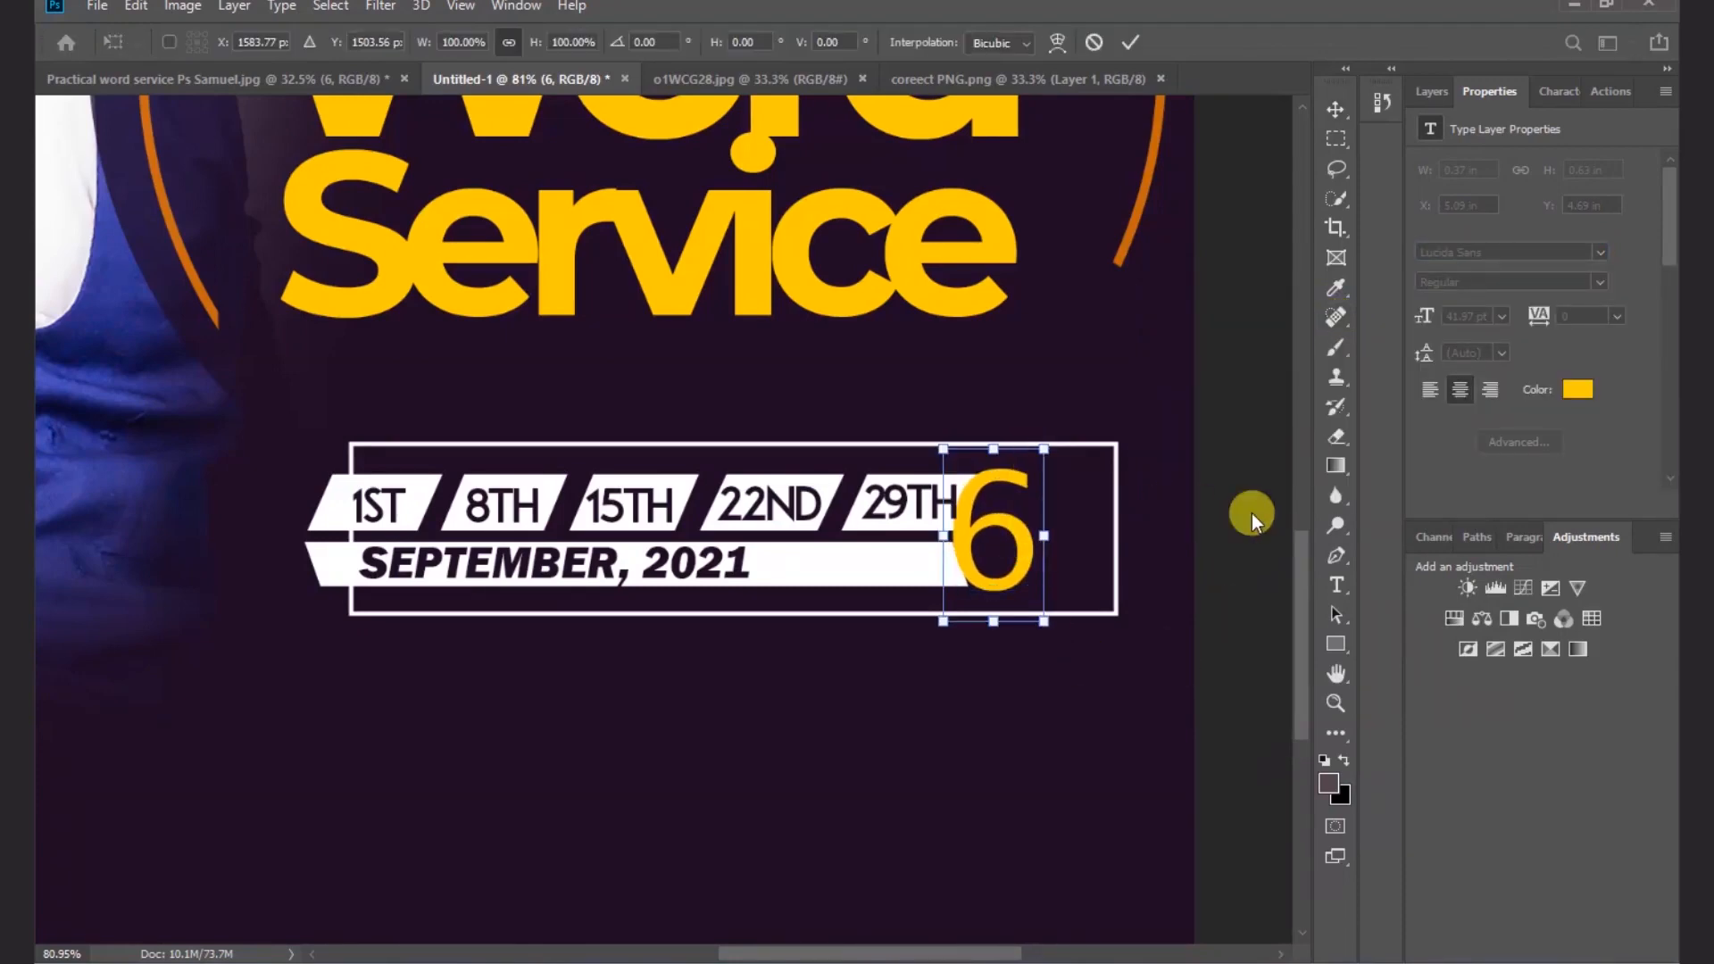
scroll(1201, 540, up, 3)
scroll(1202, 523, up, 2)
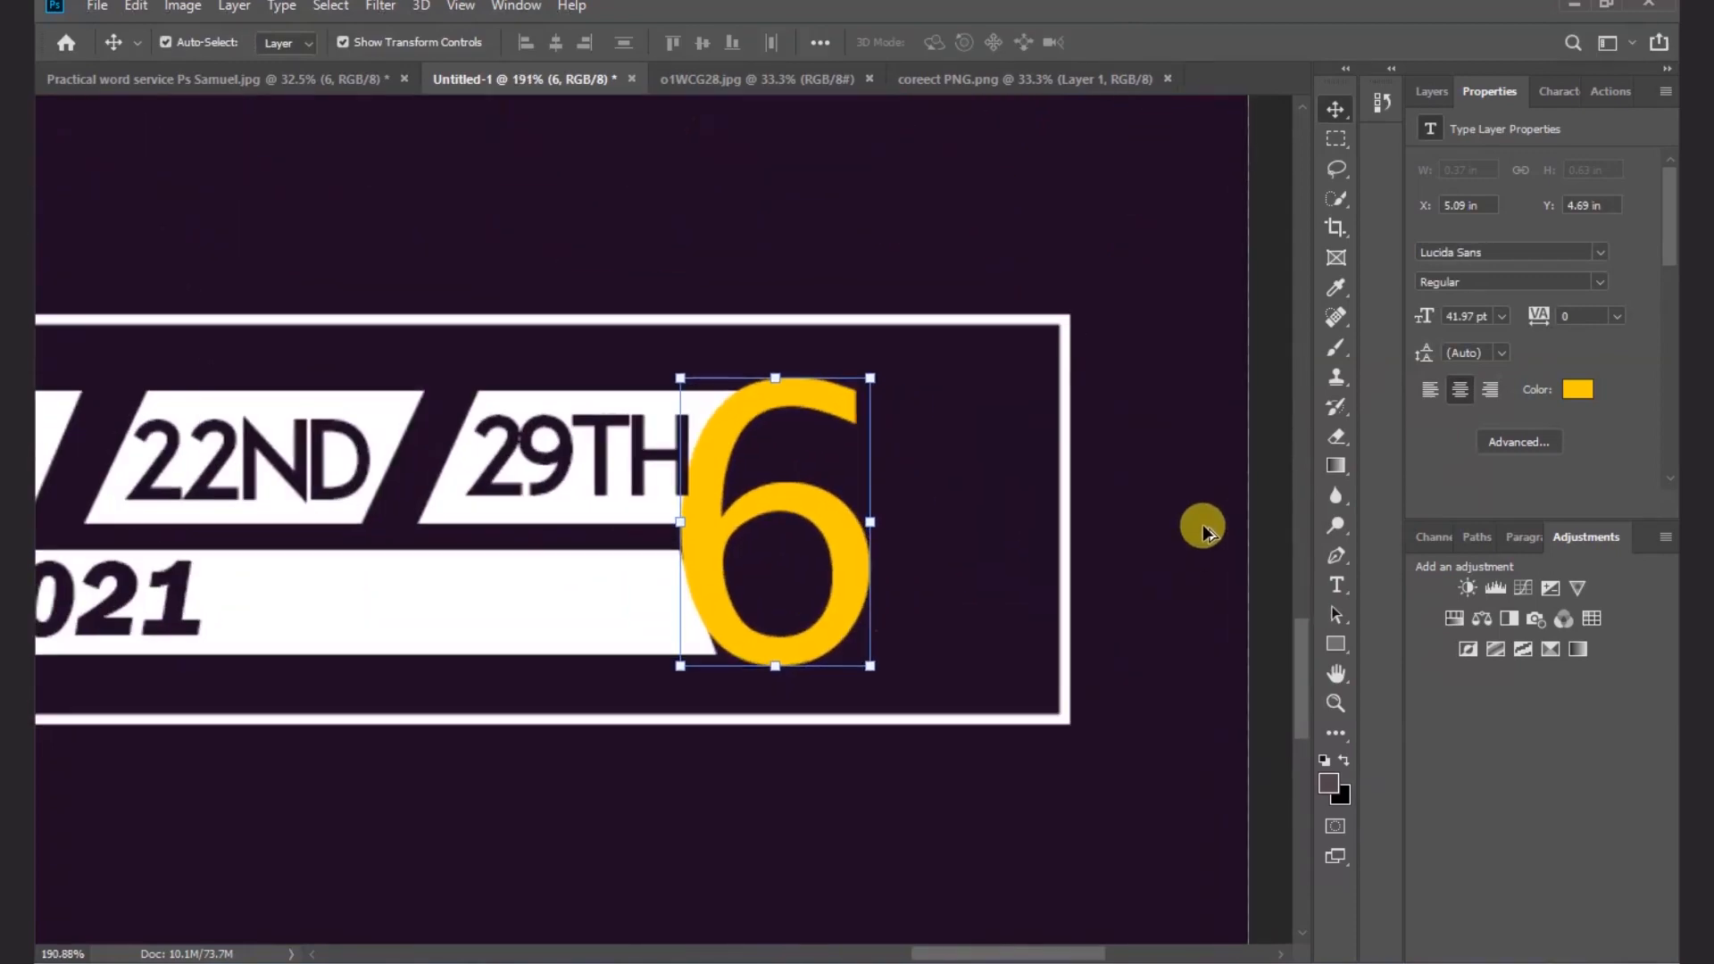
scroll(1203, 523, up, 2)
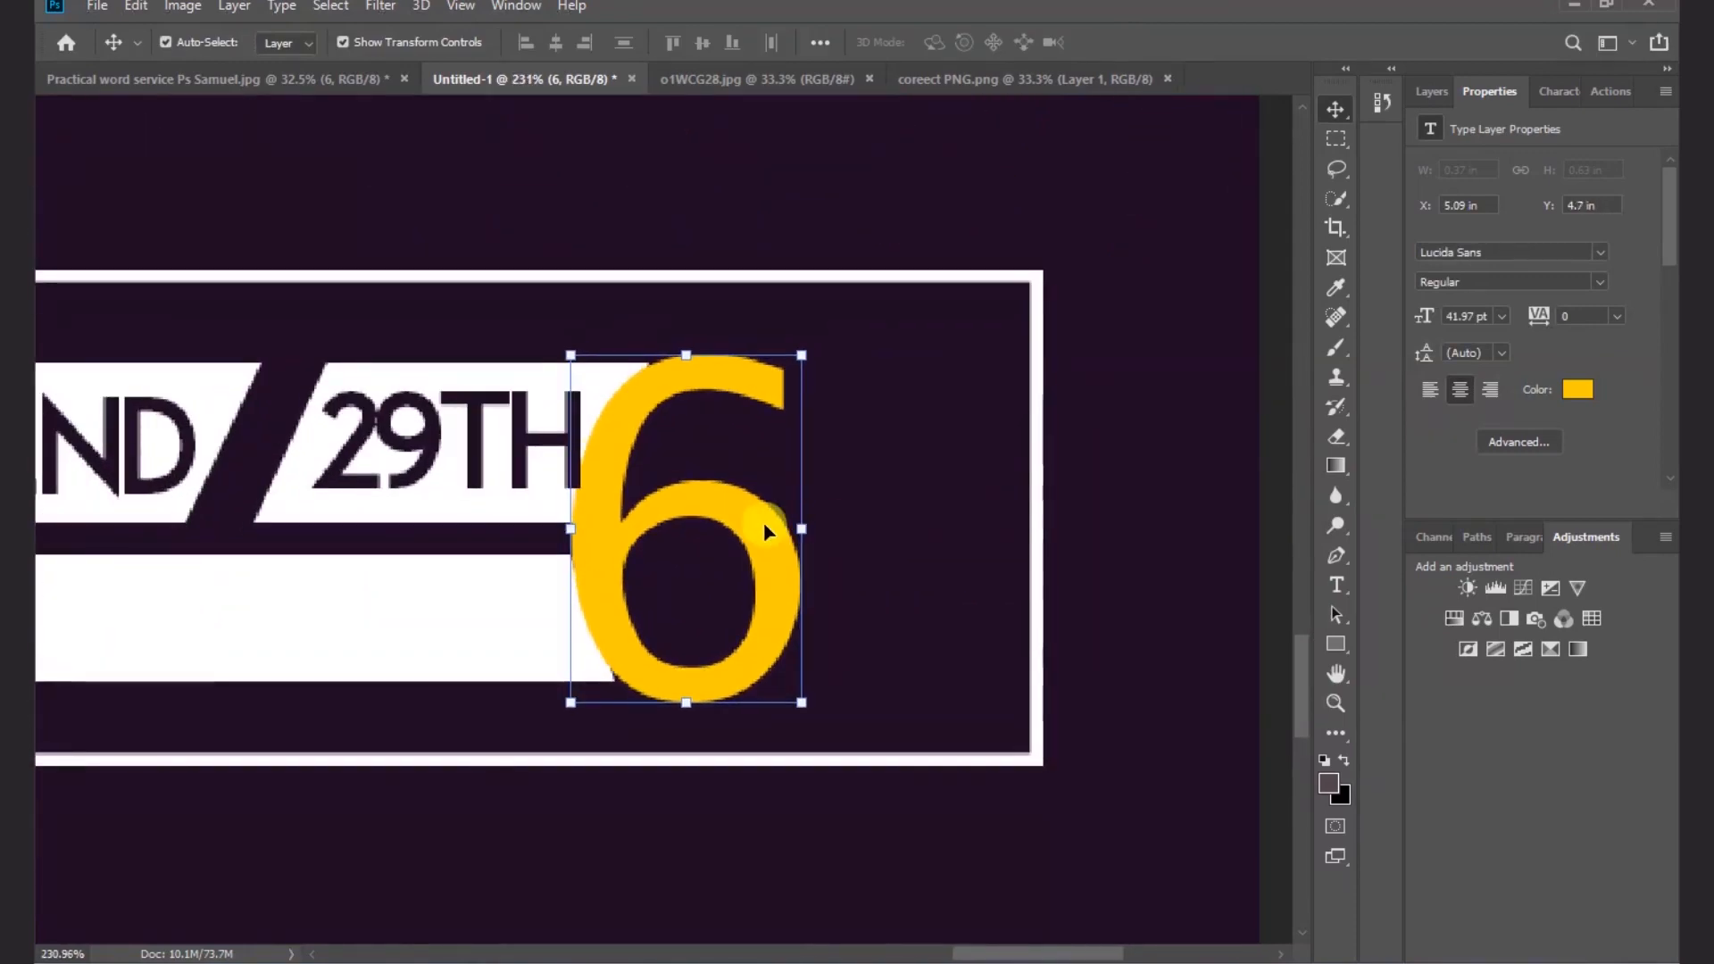
drag(767, 523, 773, 531)
key(Left)
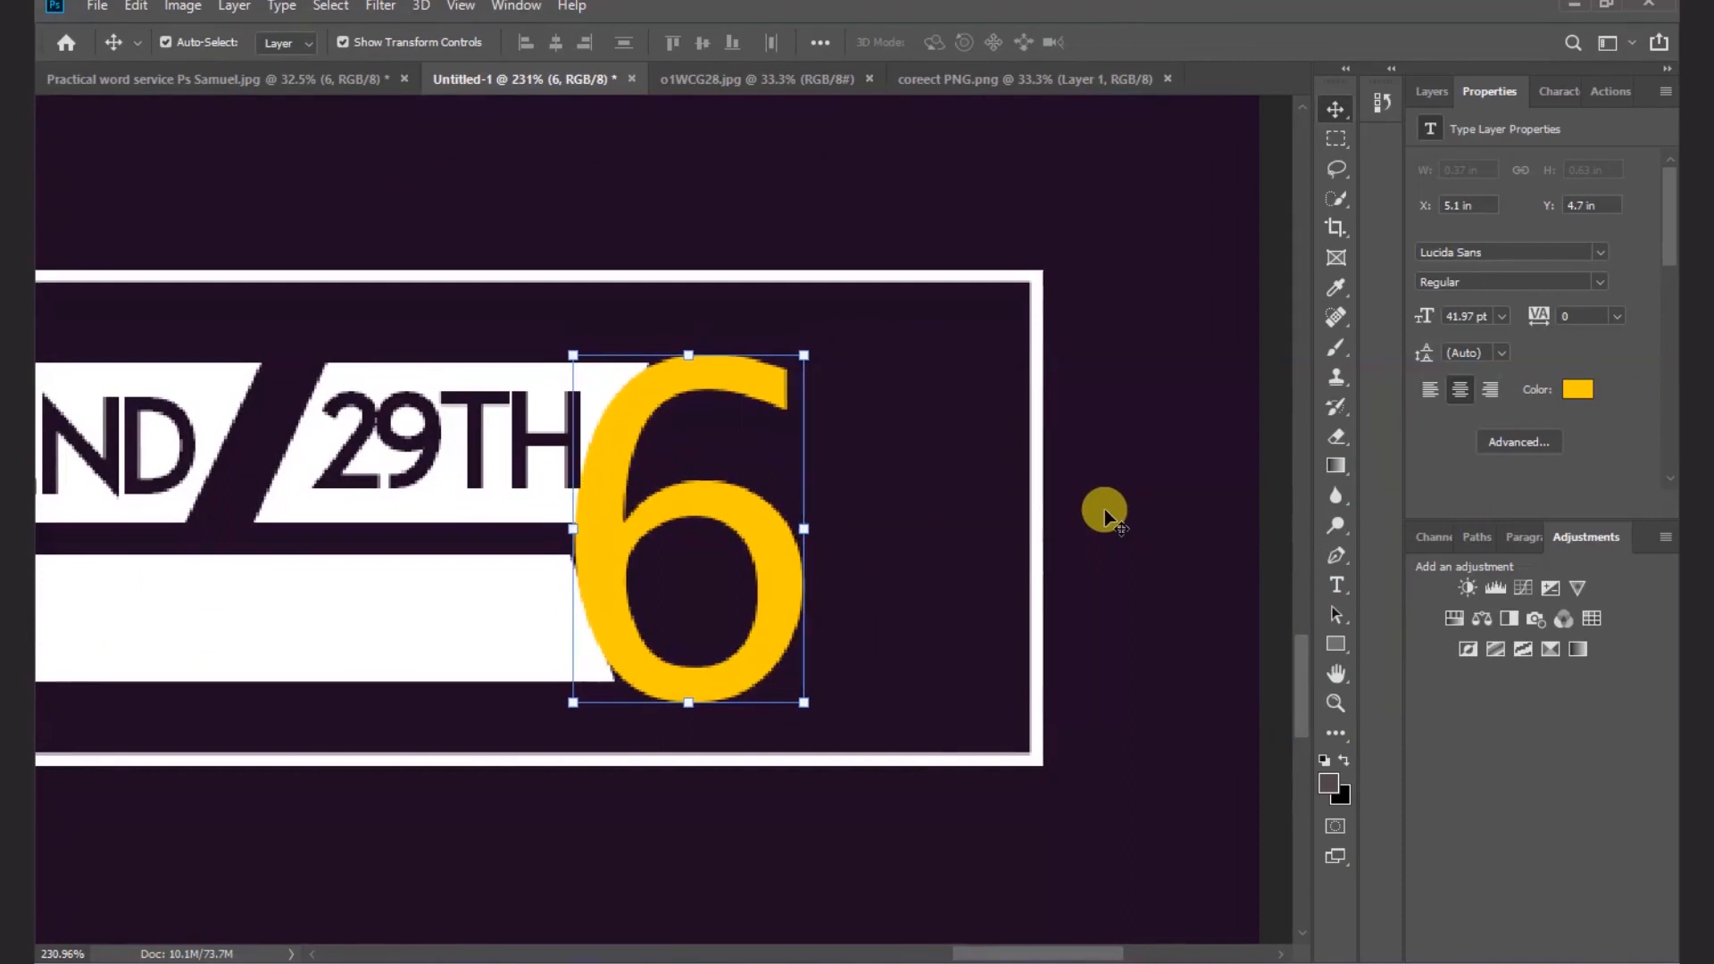
click(1105, 509)
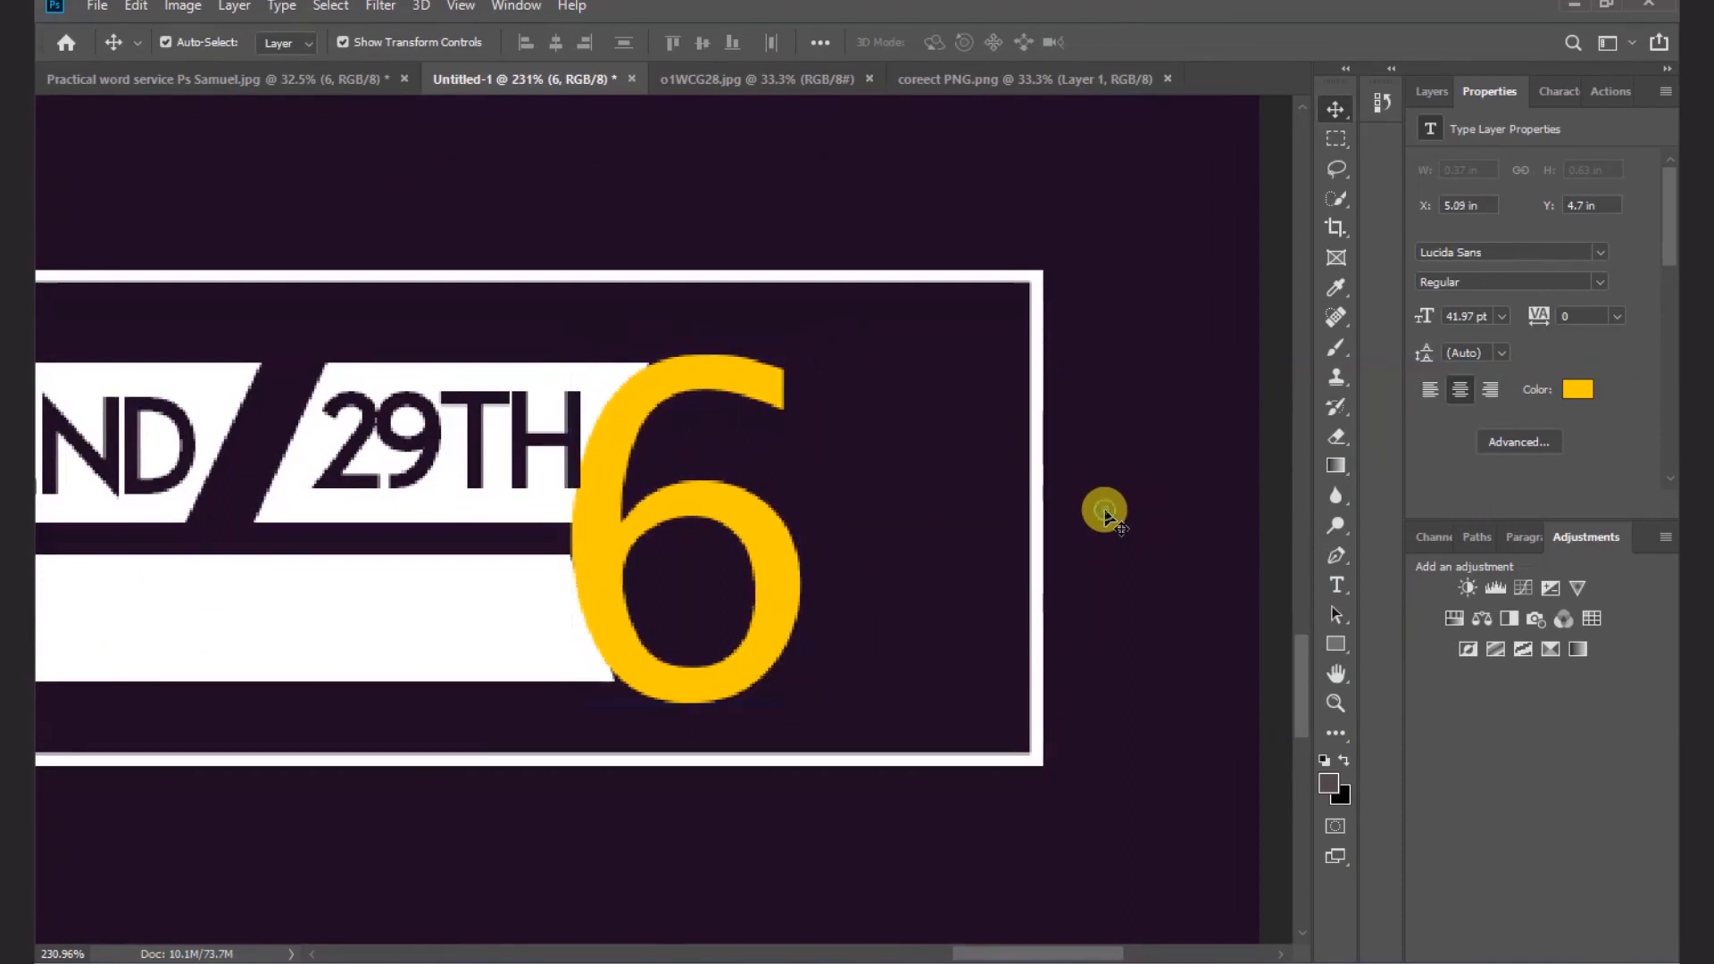
- Duplicate the yellow 6 toward the frame's right side and change the copy's text to :30
click(779, 548)
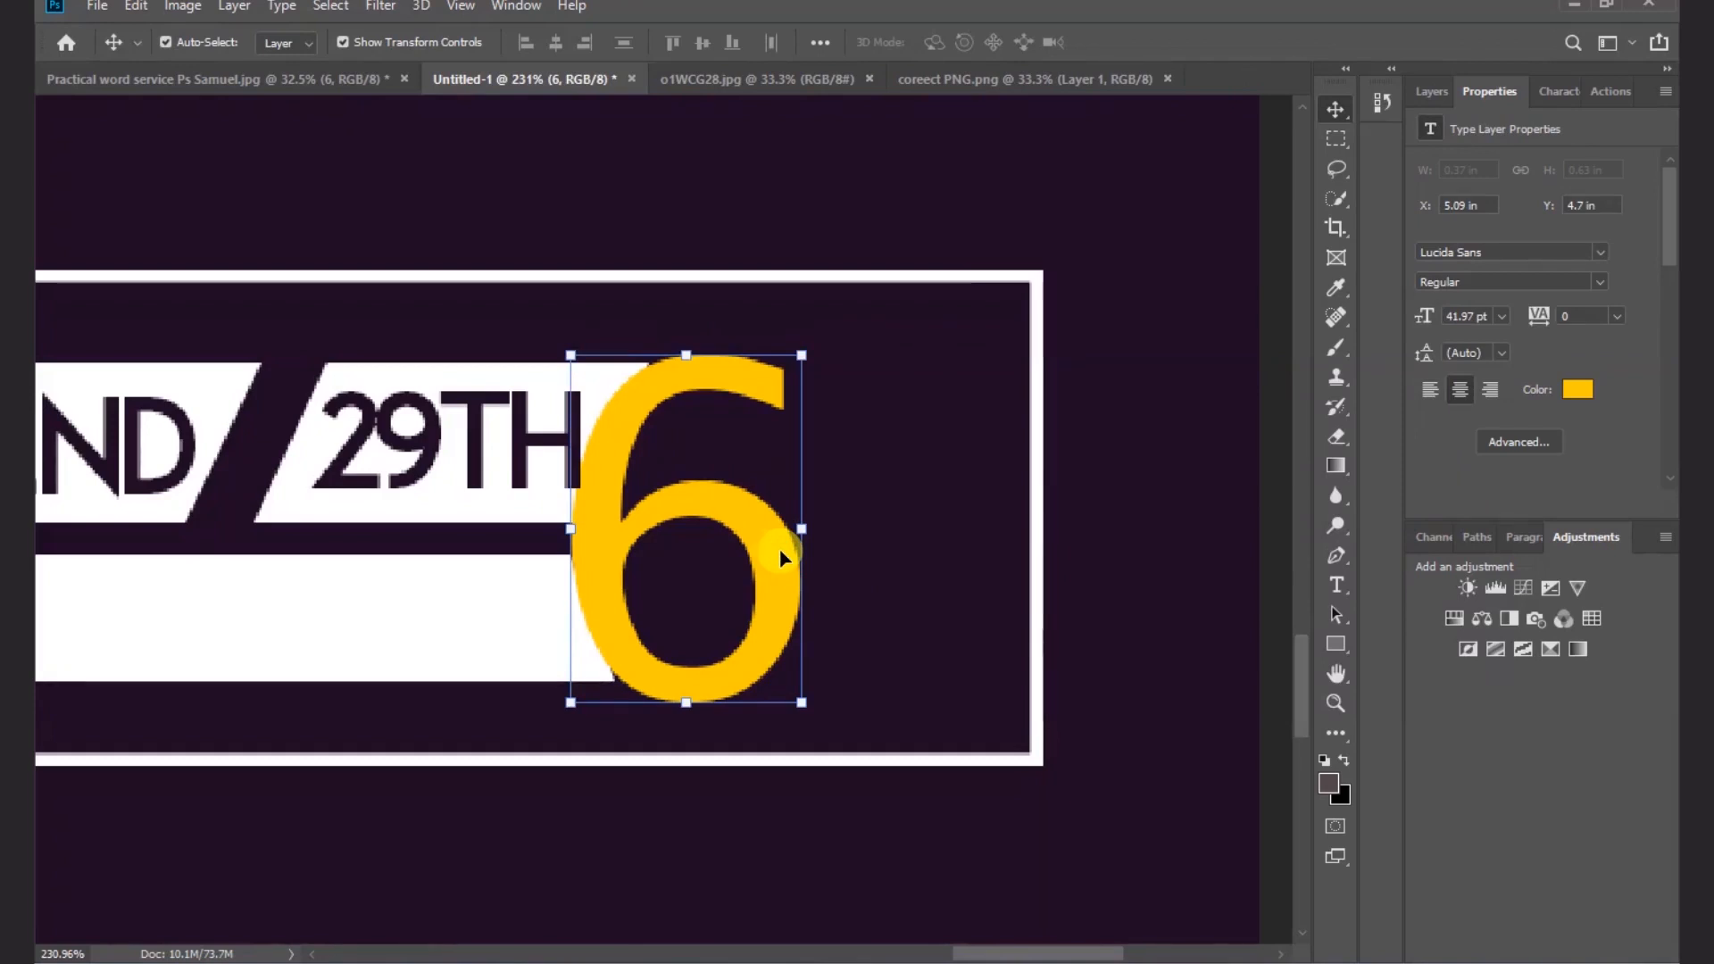
drag(749, 528, 955, 475)
double_click(953, 471)
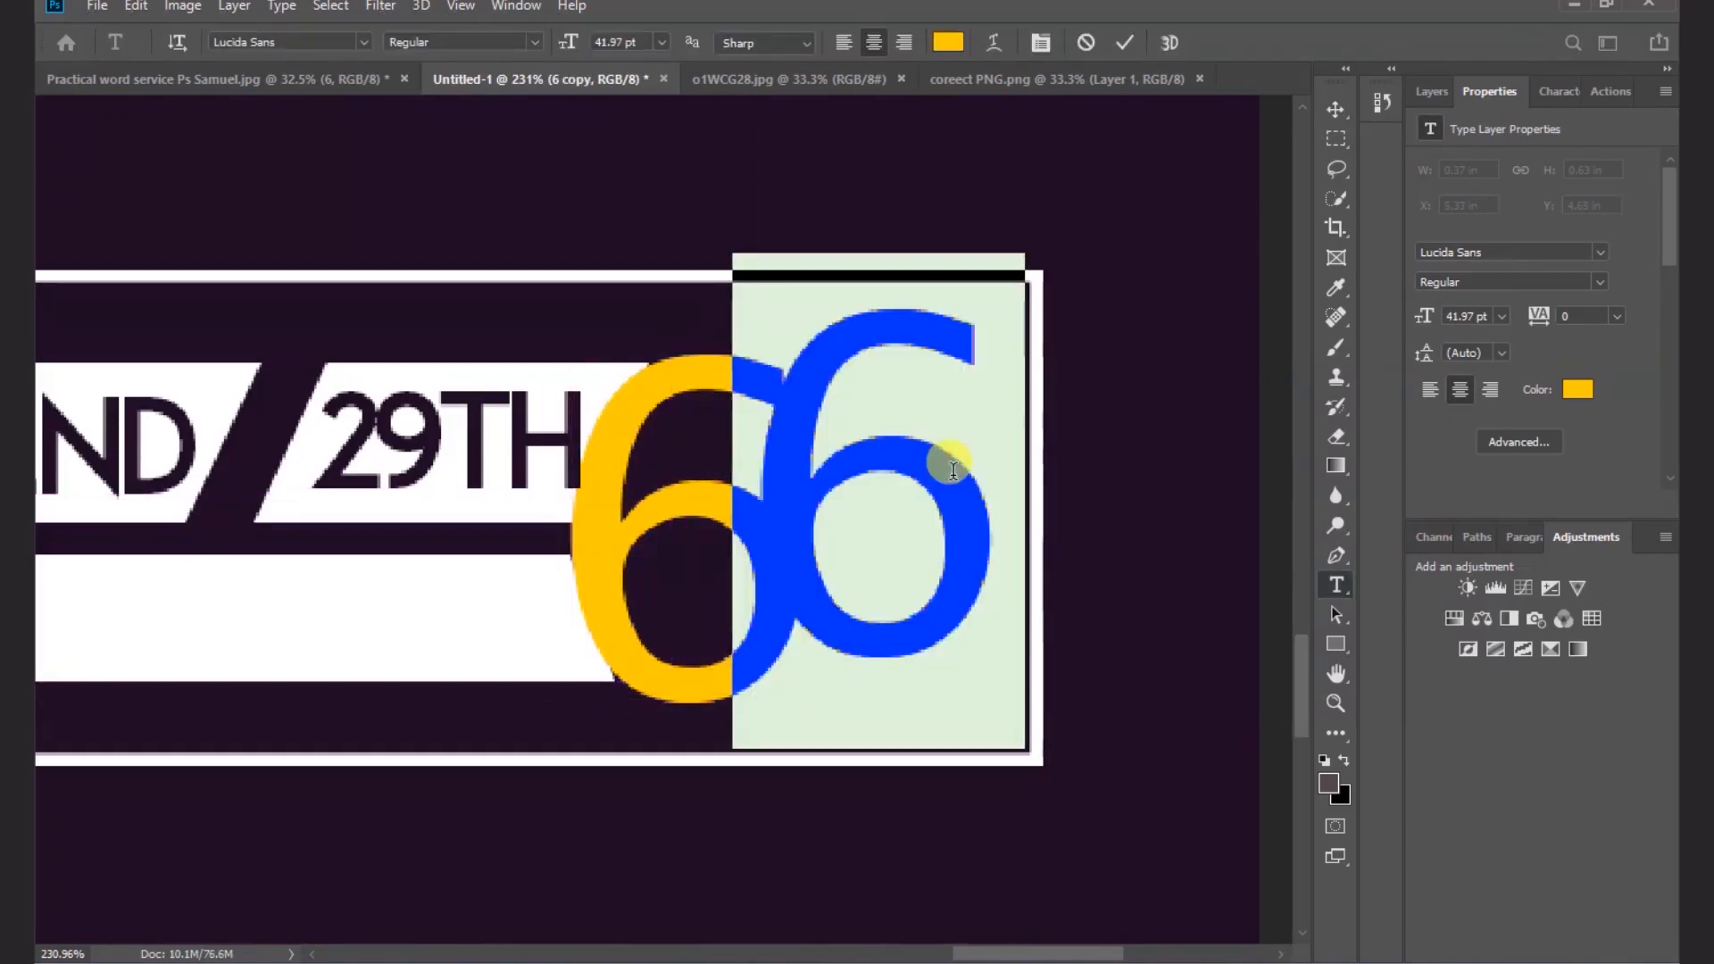
text(30)
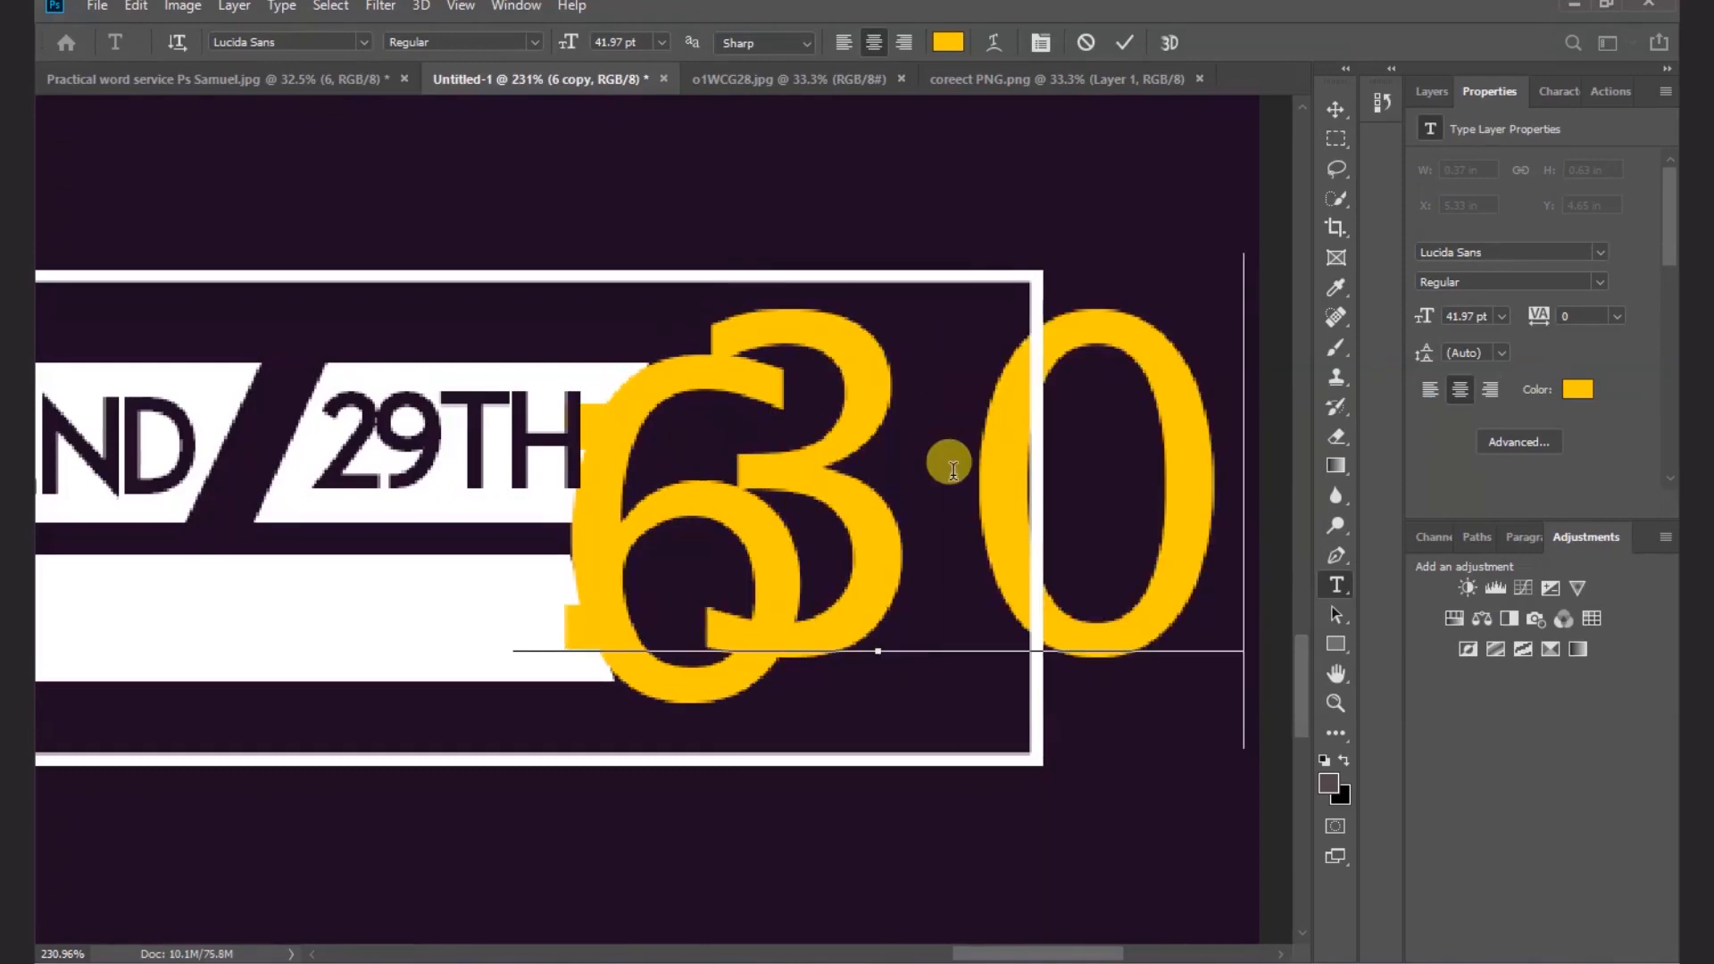
click(1336, 111)
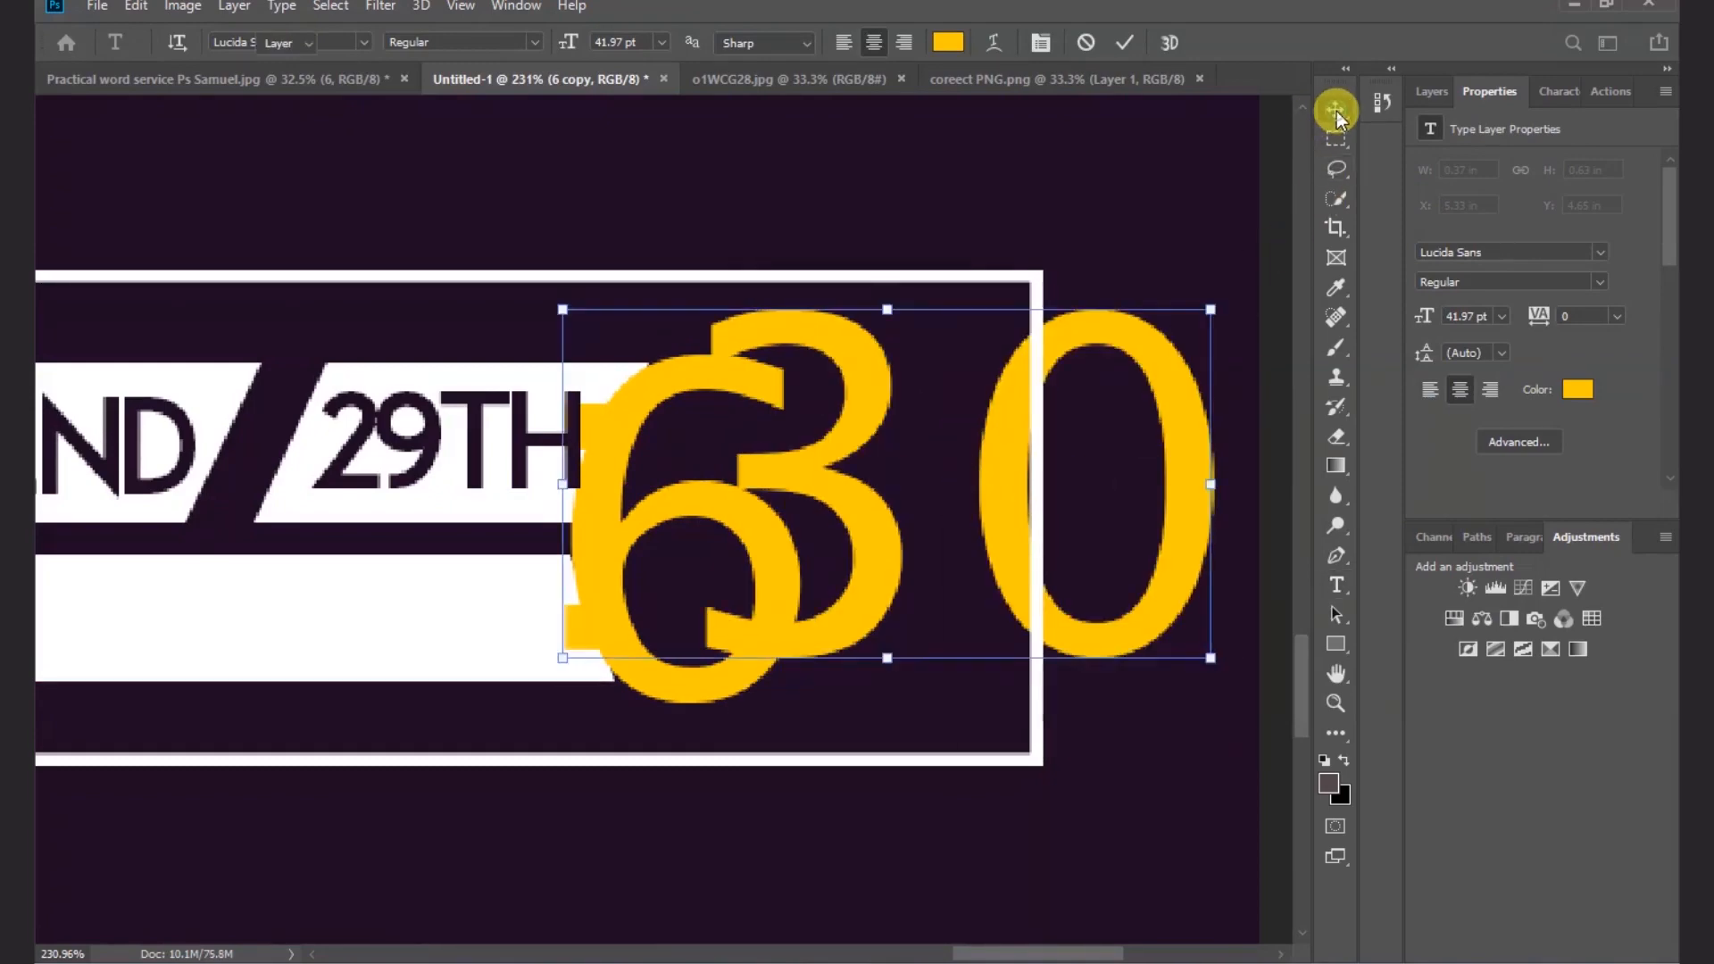
- Scale the :30 text down to about 12.08 pt and place it beside the upper part of the 6
drag(1205, 648, 739, 387)
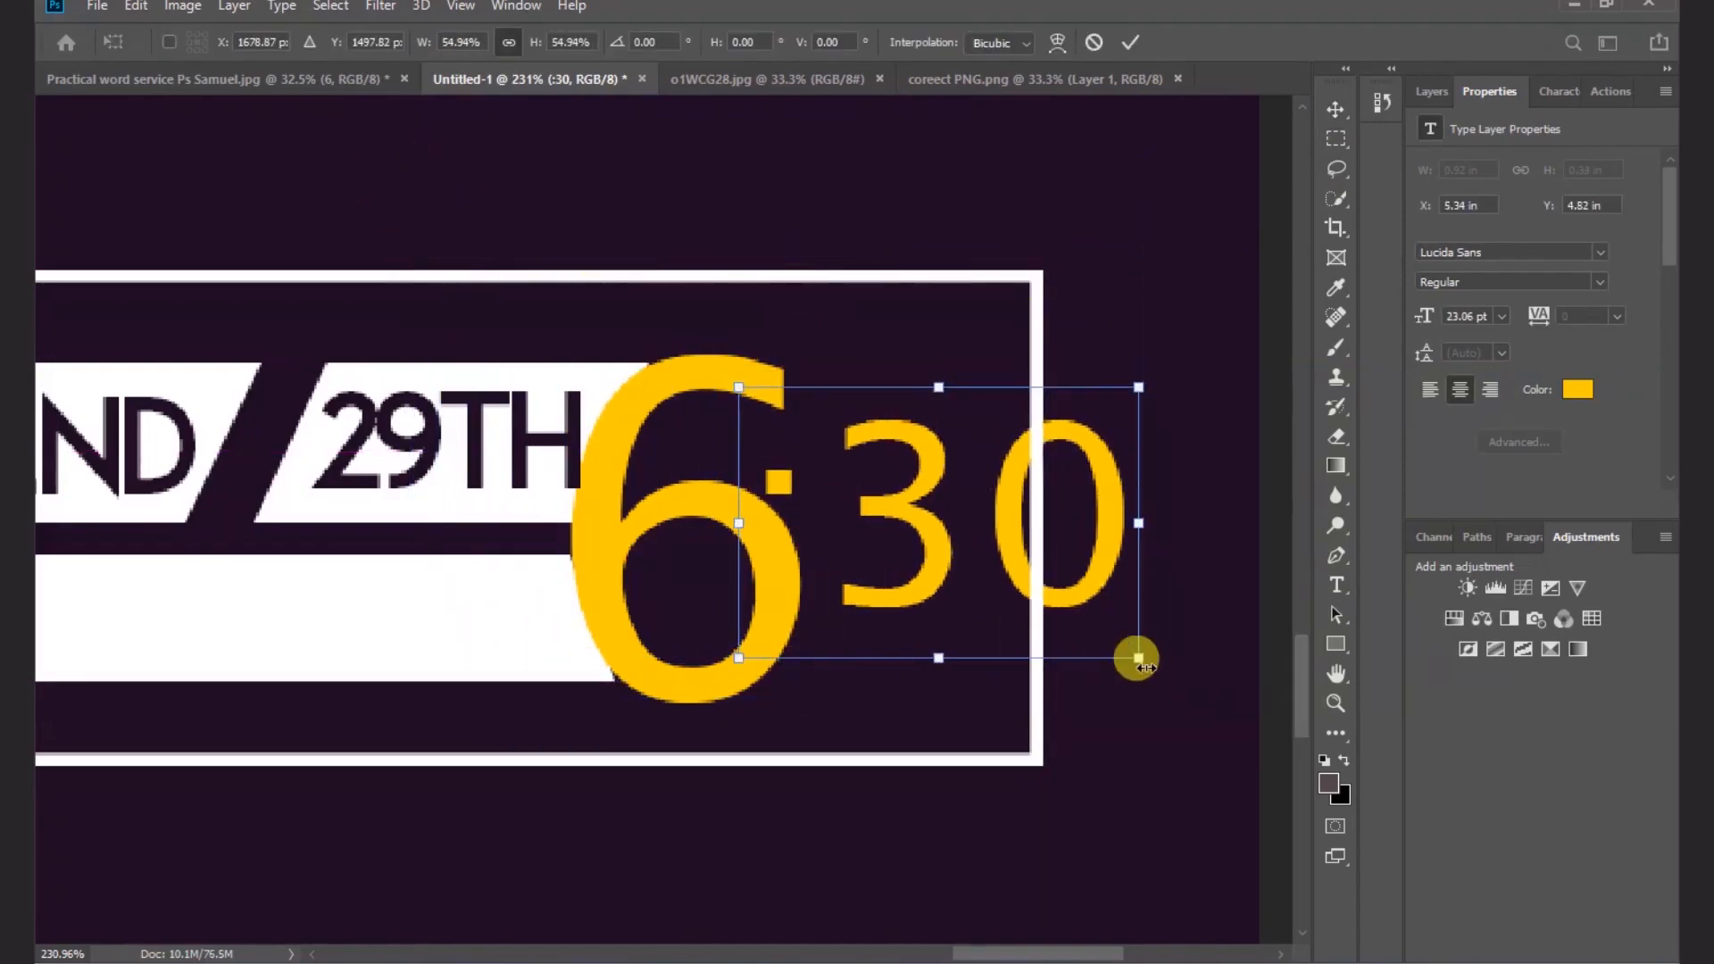
drag(1137, 658, 996, 518)
drag(738, 551, 770, 522)
drag(916, 467, 917, 451)
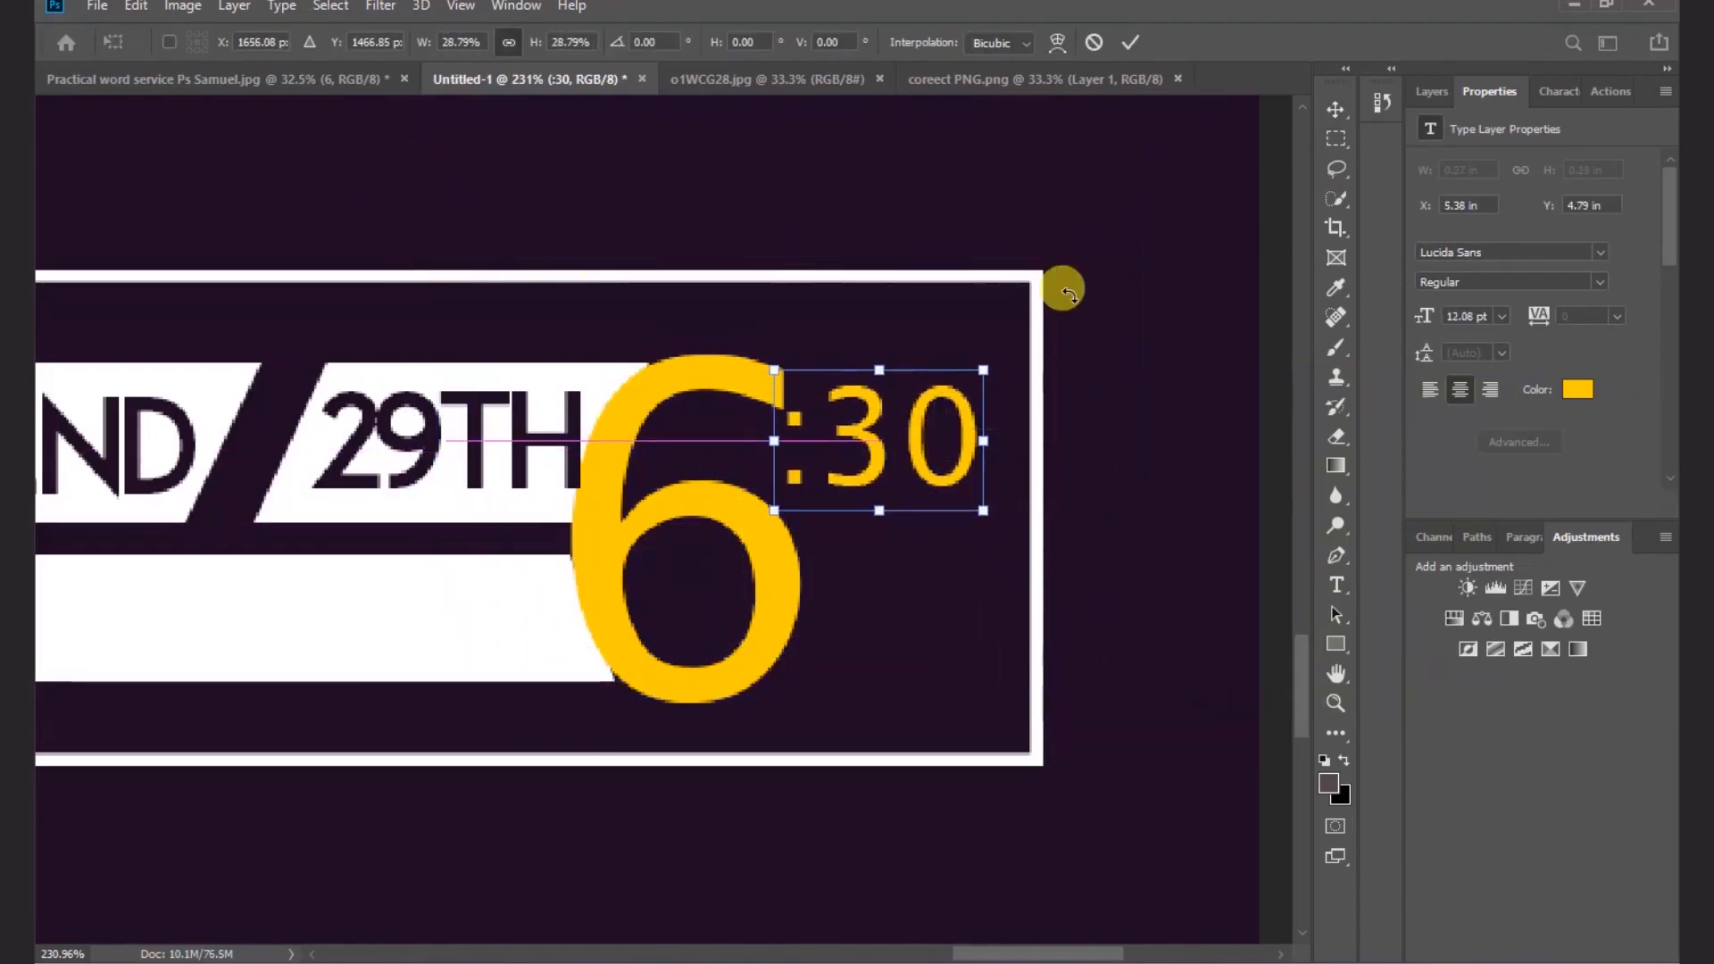
click(1130, 42)
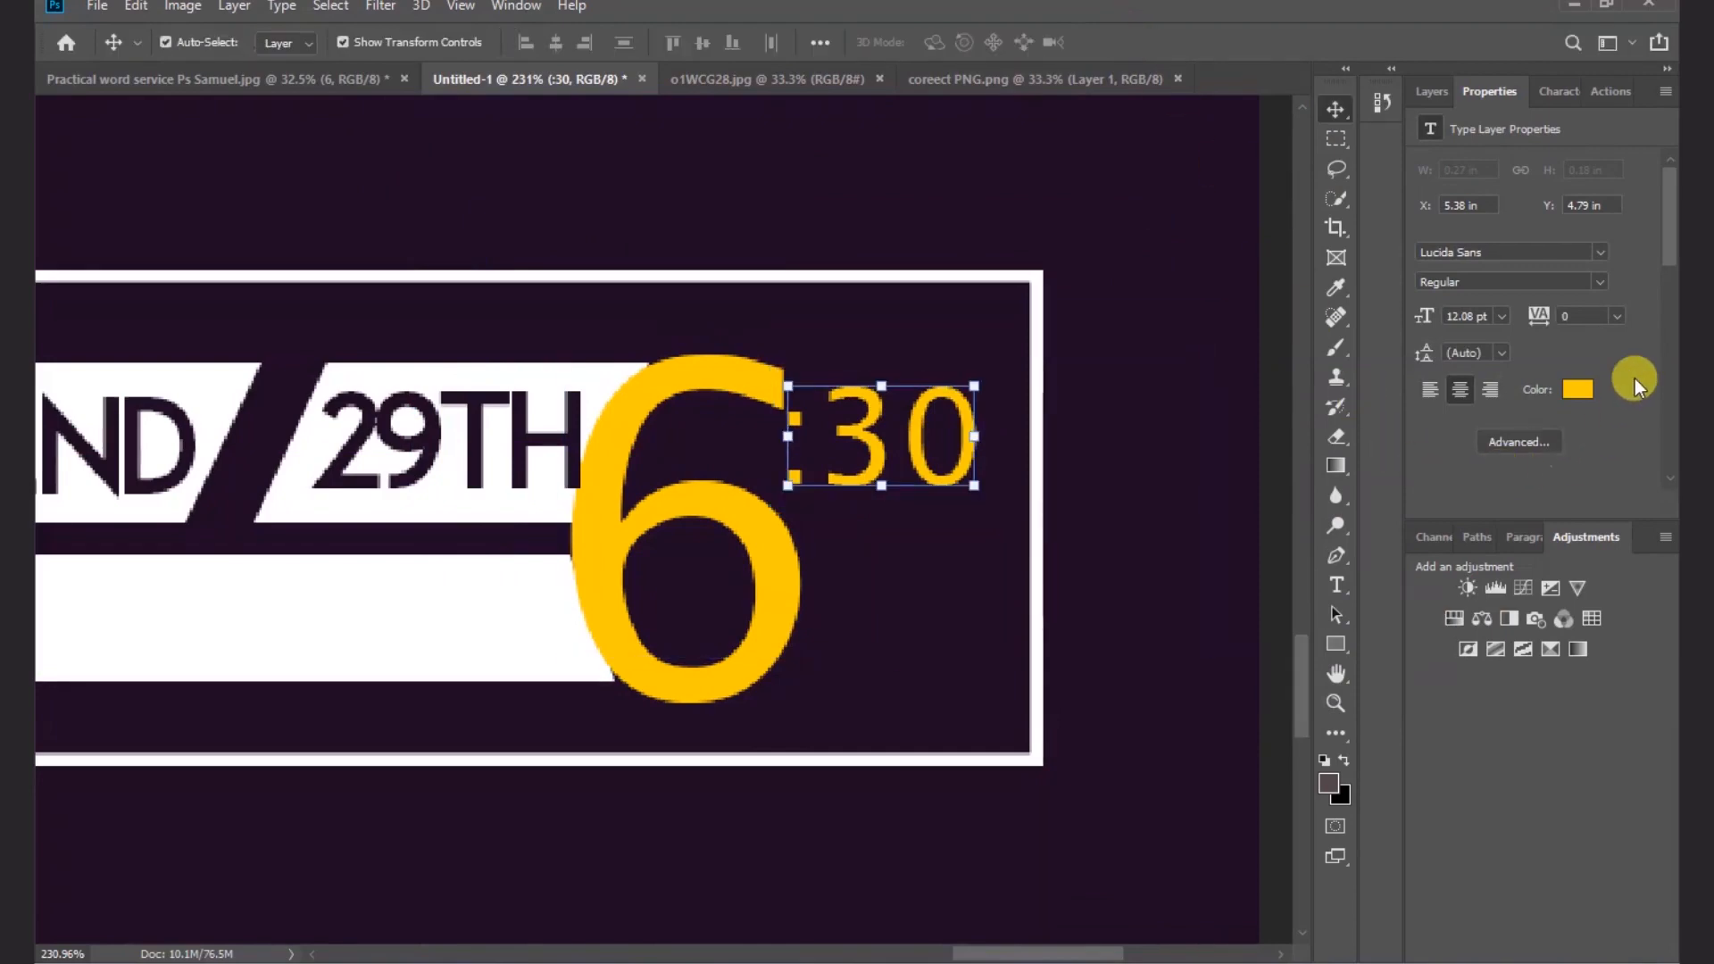
- Set the :30 text's tracking to -75 and move it up level with the top of the 6
click(1613, 313)
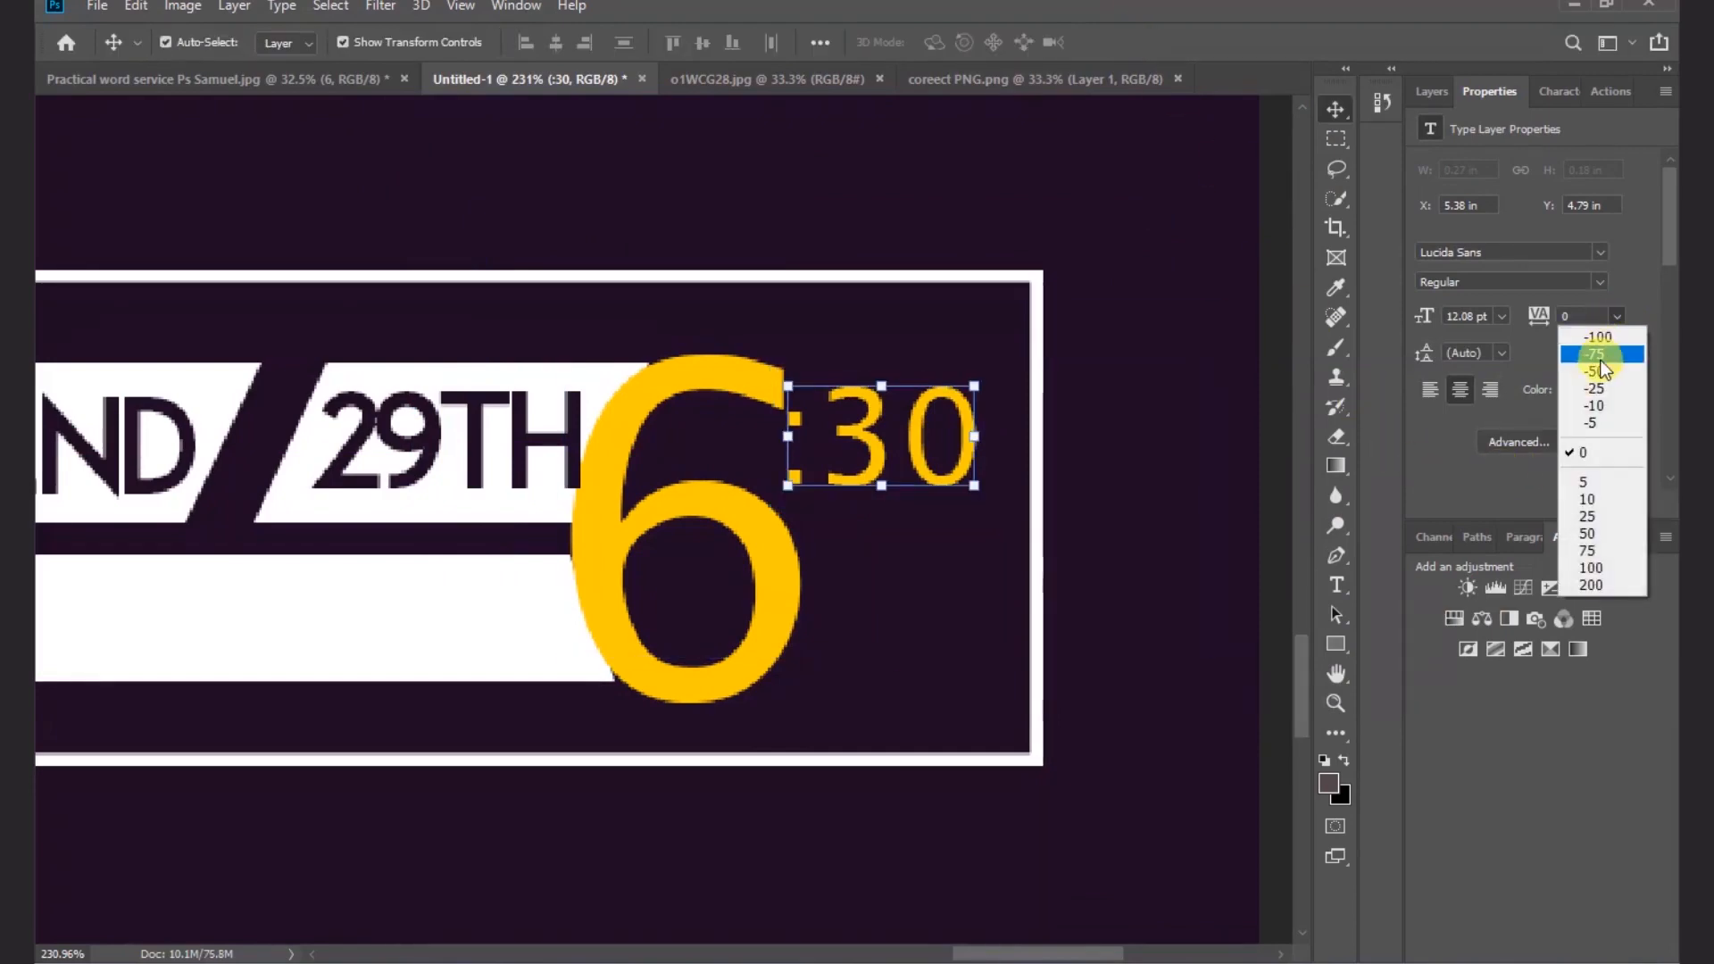
click(1599, 354)
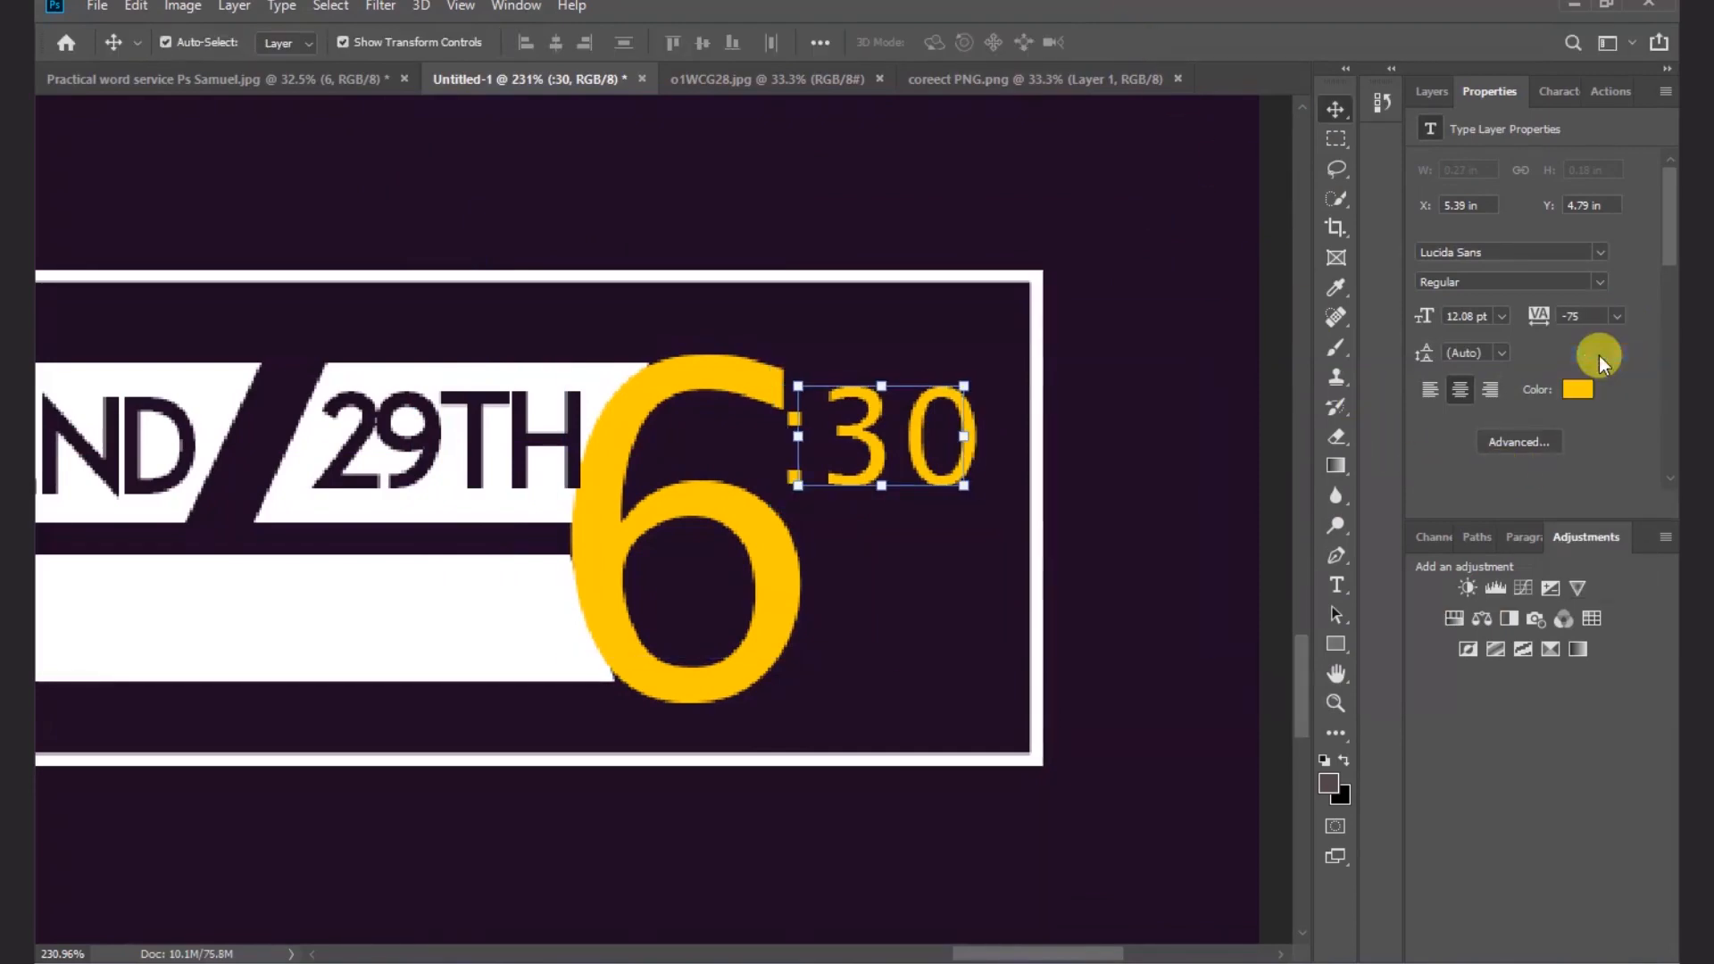
drag(906, 455, 921, 416)
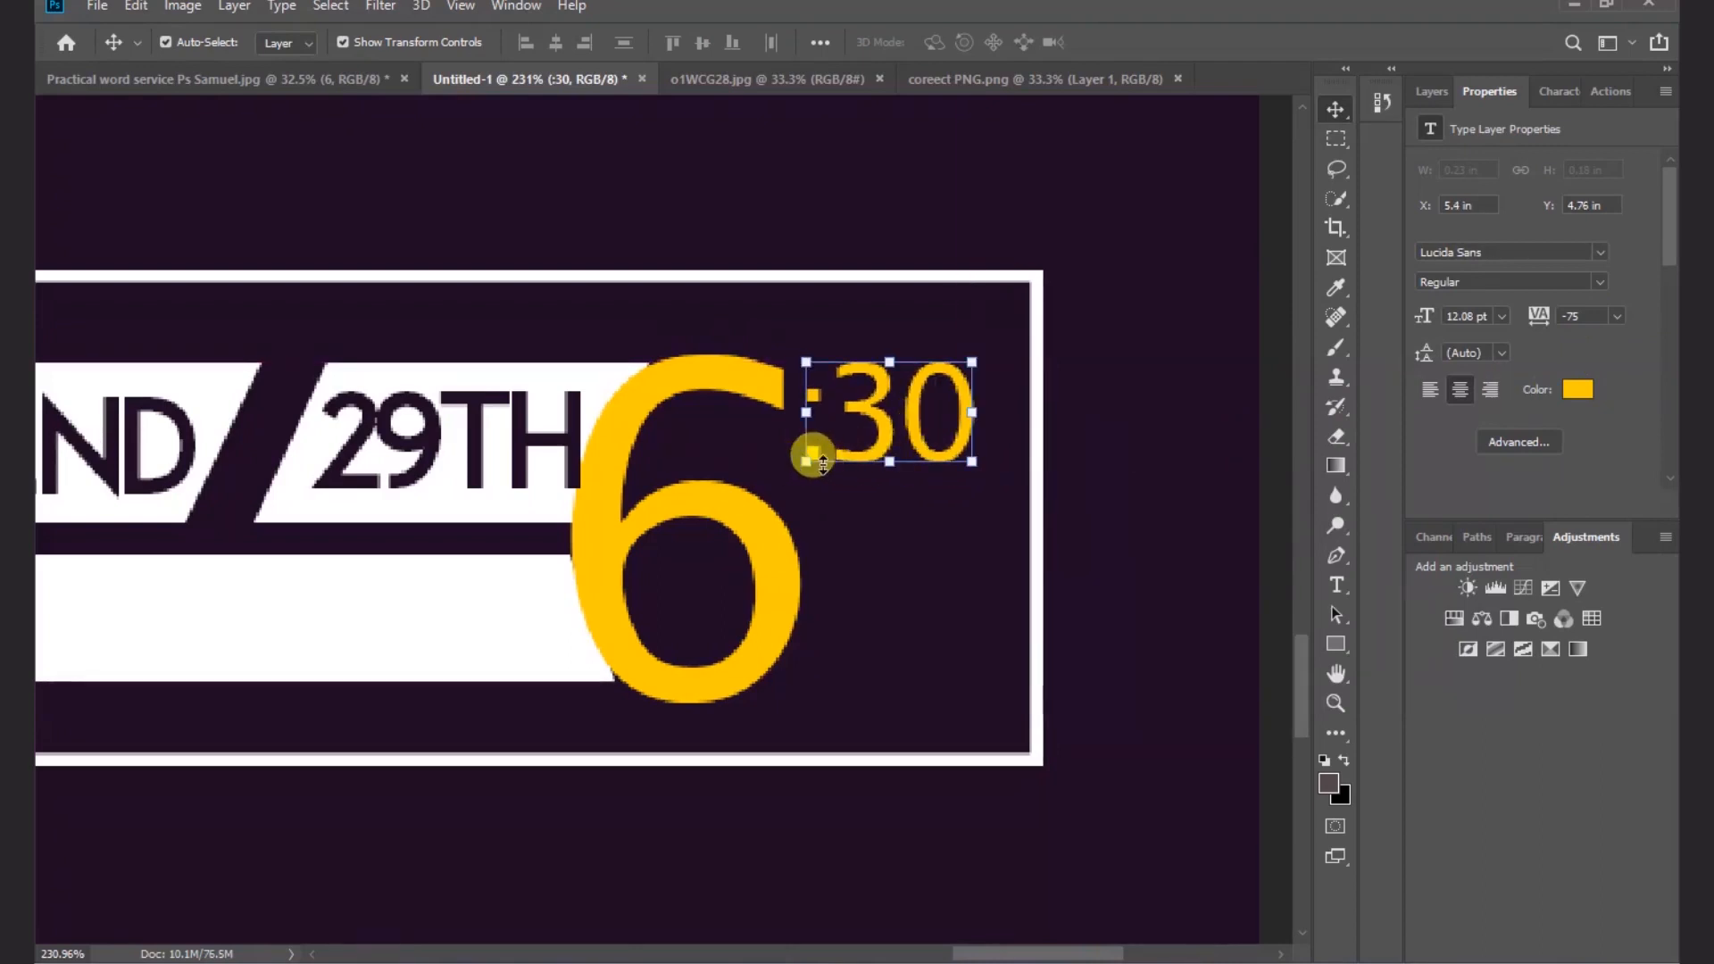
- Reduce the :30 text to about 10.34 pt with -100 tracking, and duplicate it beside the lower part of the 6
key(ctrl+t)
drag(982, 330, 914, 578)
click(1130, 42)
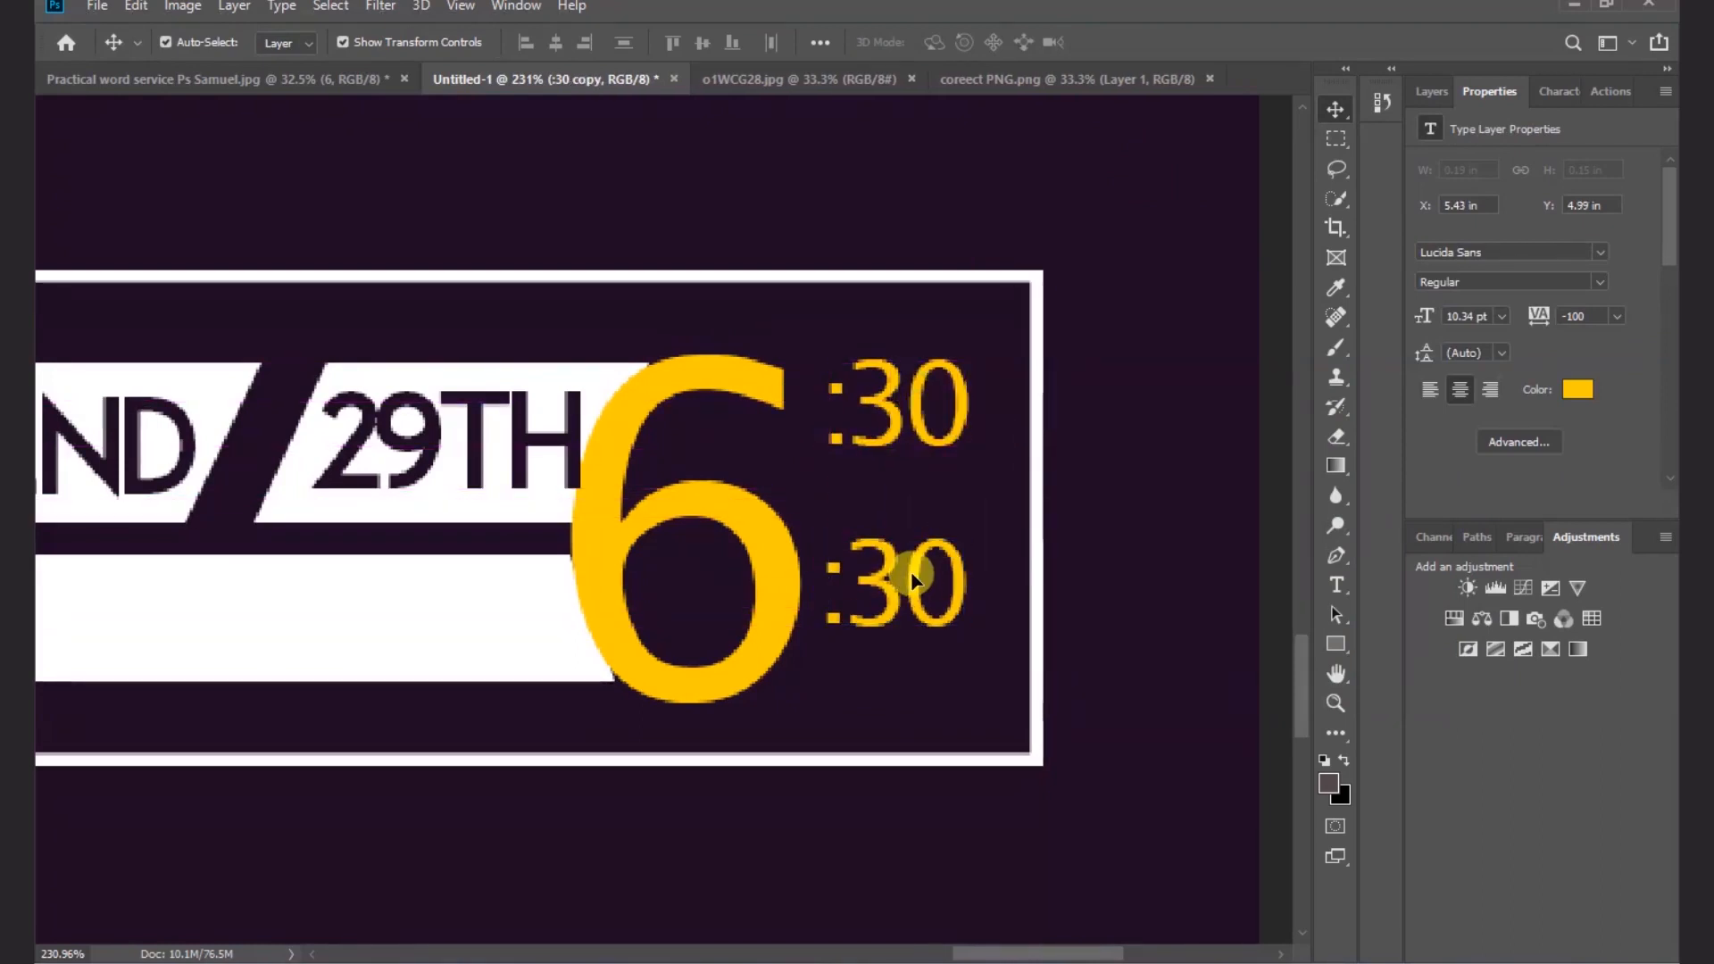
- Change the lower :30 copy to read 8:00
key(t)
double_click(914, 578)
click(820, 580)
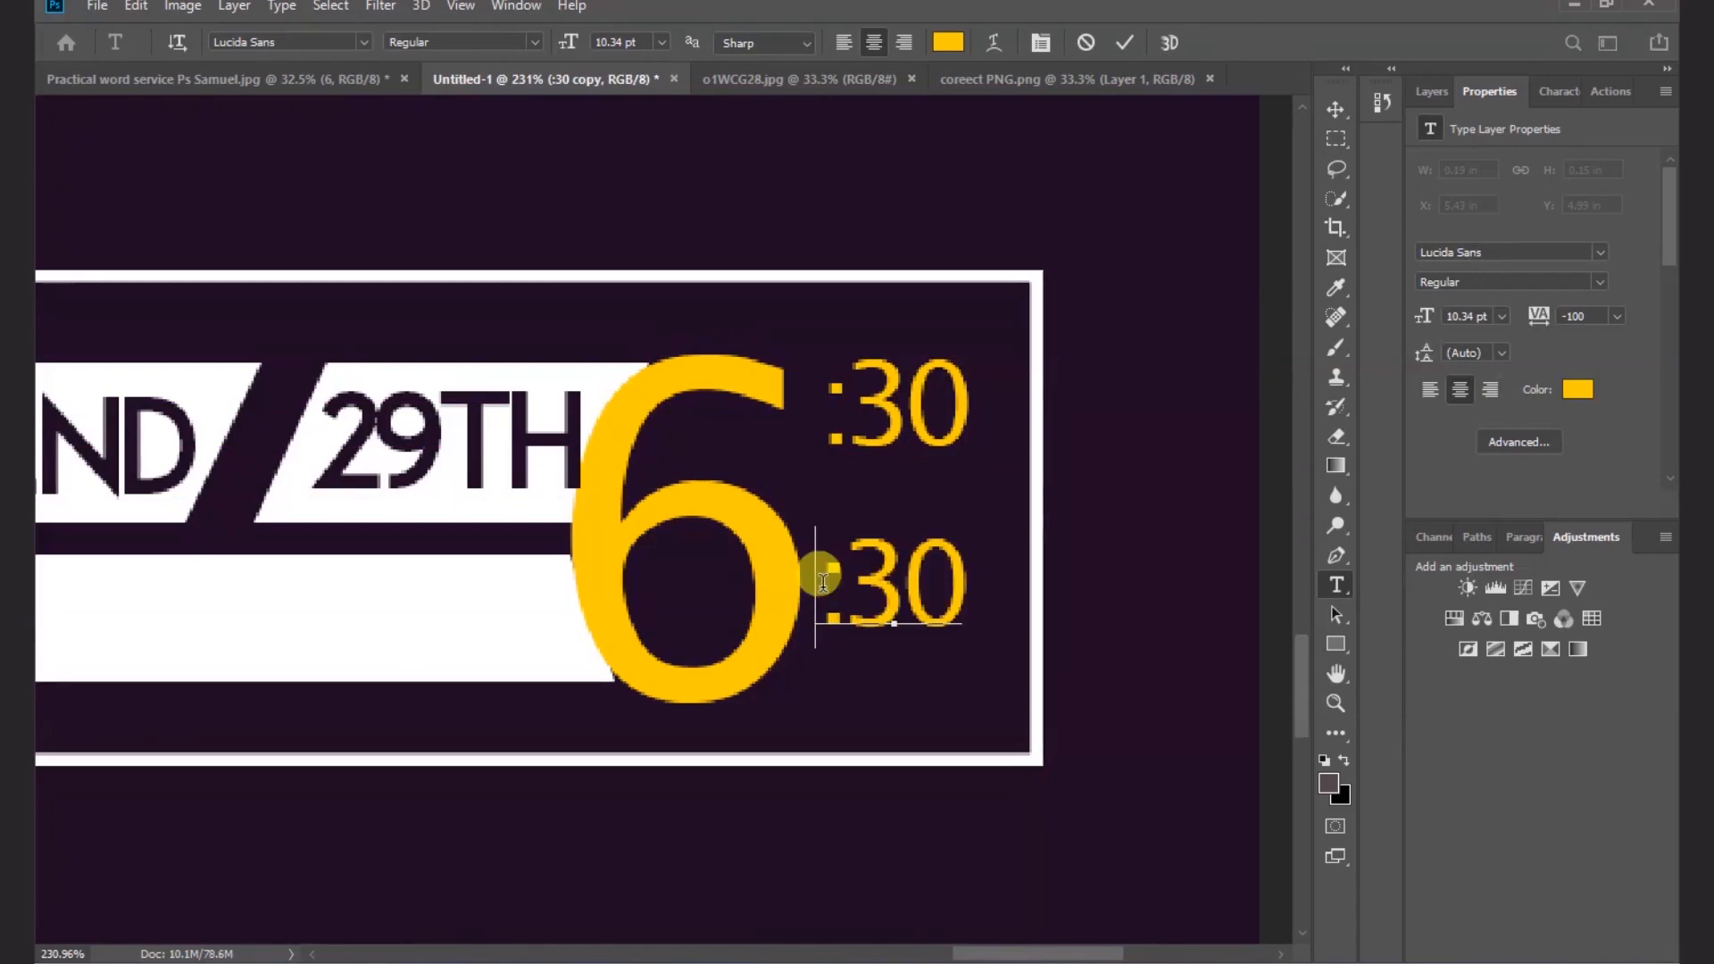
text(8)
drag(928, 589, 898, 598)
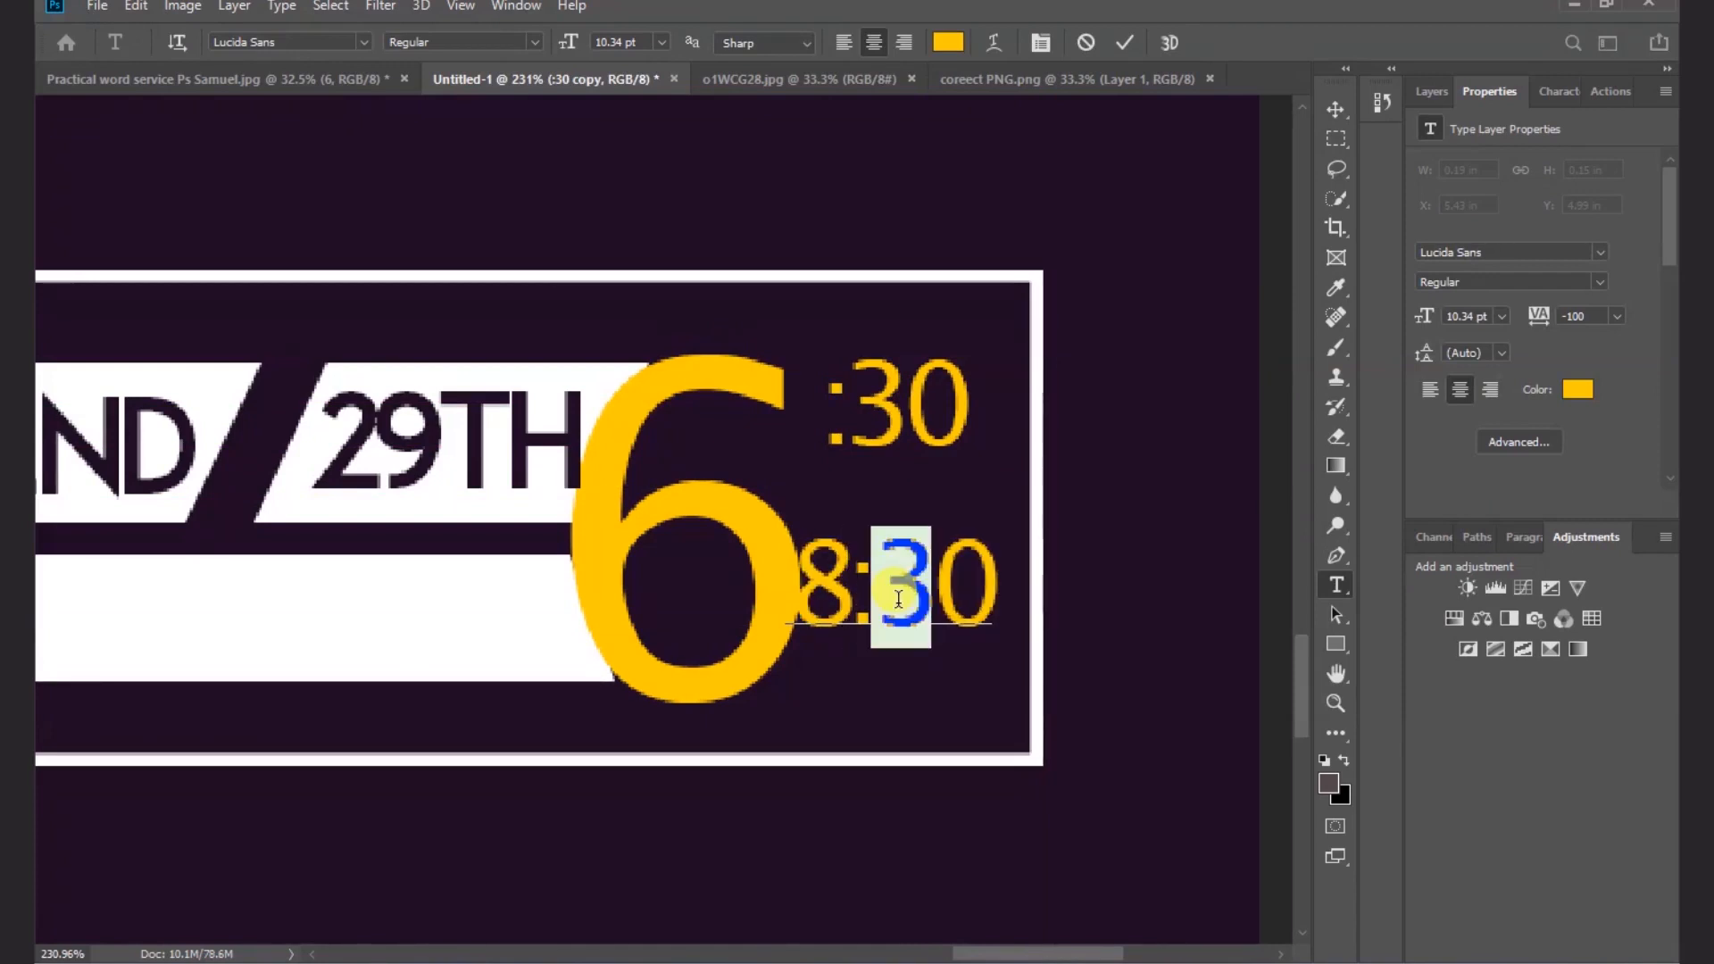
text(0)
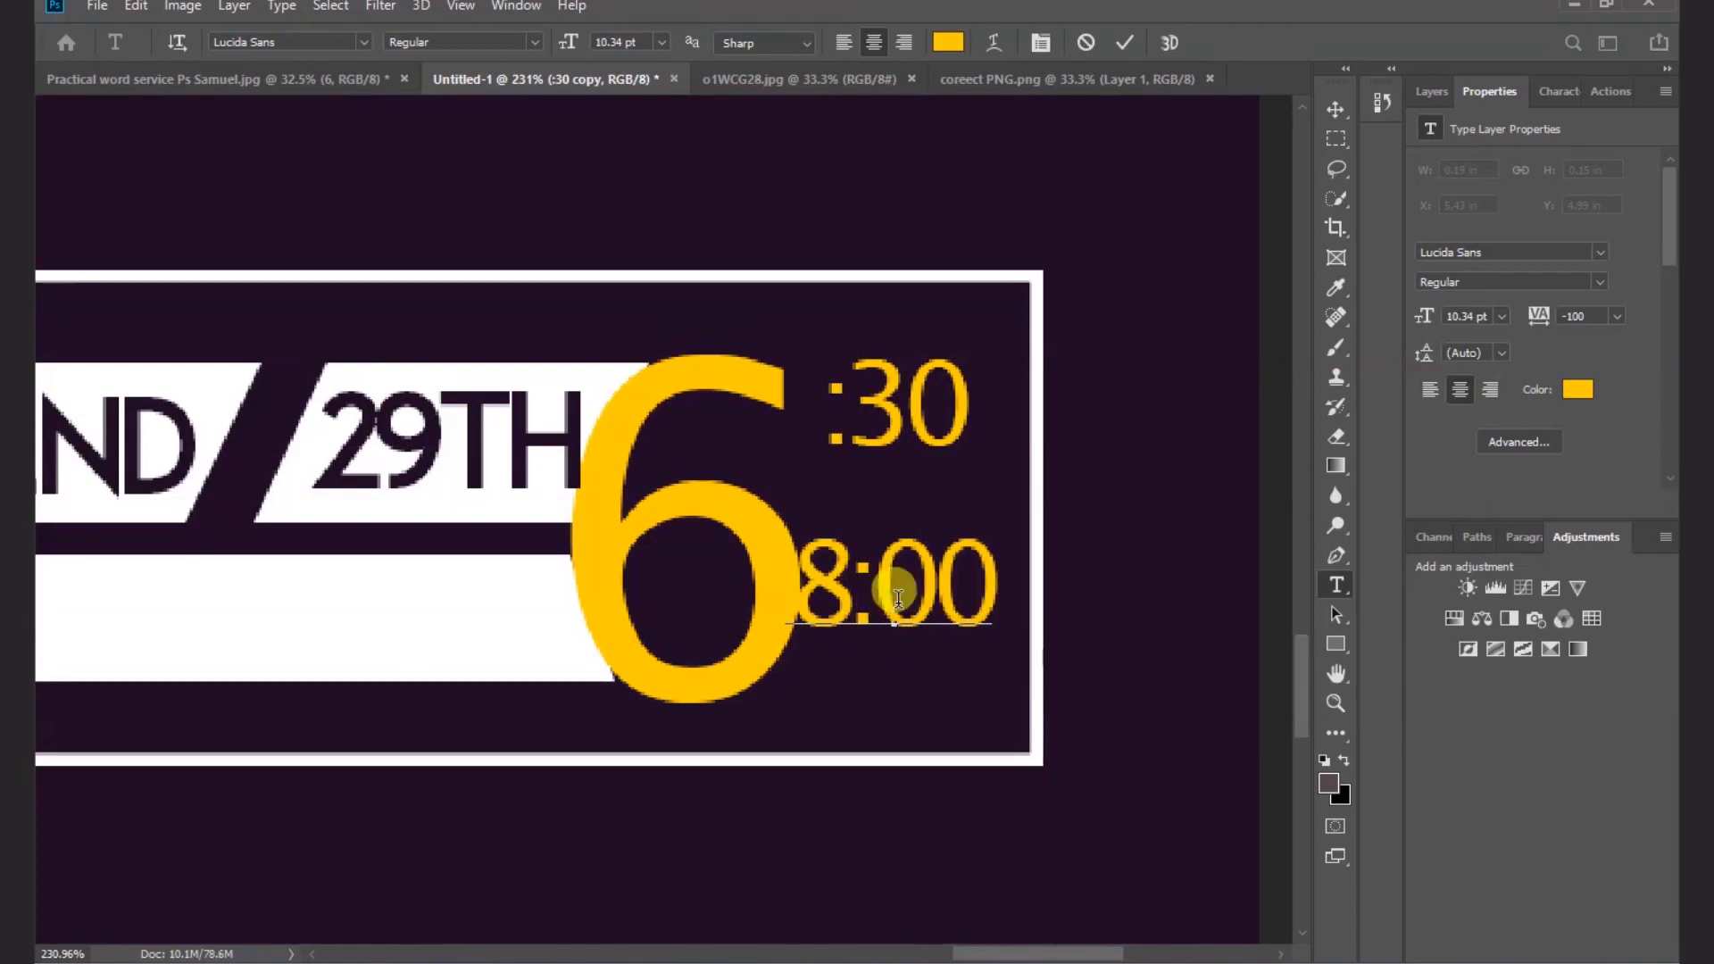
click(1127, 40)
key(v)
click(1006, 592)
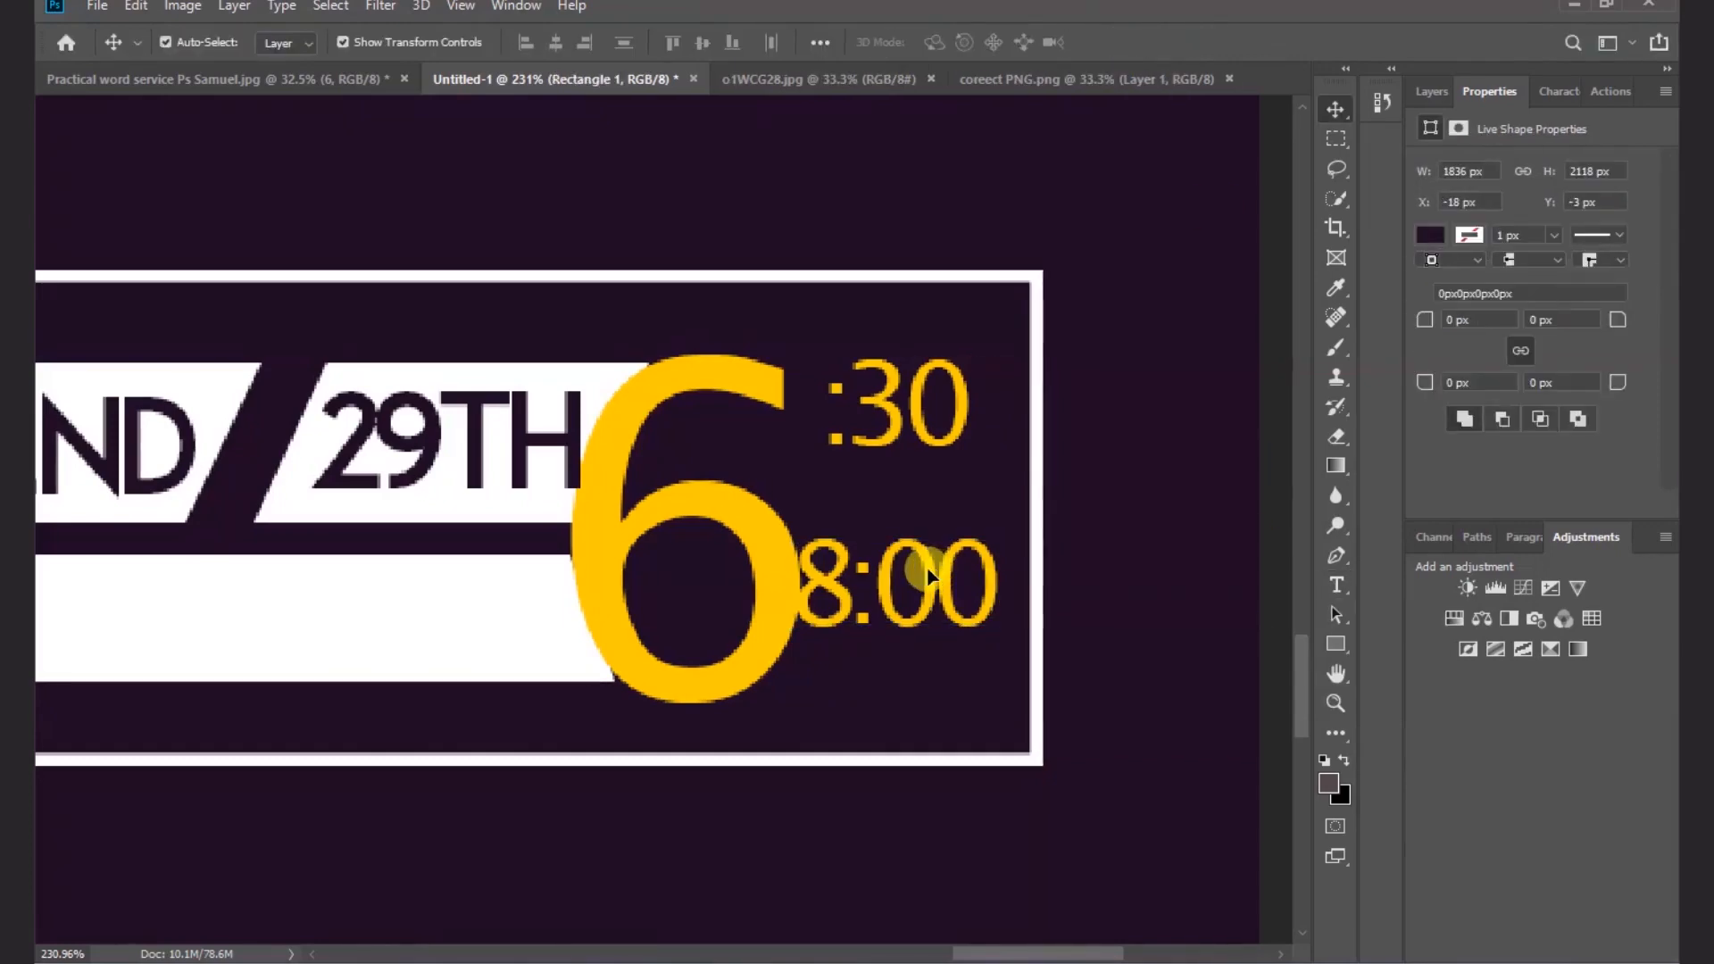
- Shift 8:00 slightly clear of the 6, duplicate it directly below and change the copy to PM
drag(928, 576, 937, 698)
double_click(939, 703)
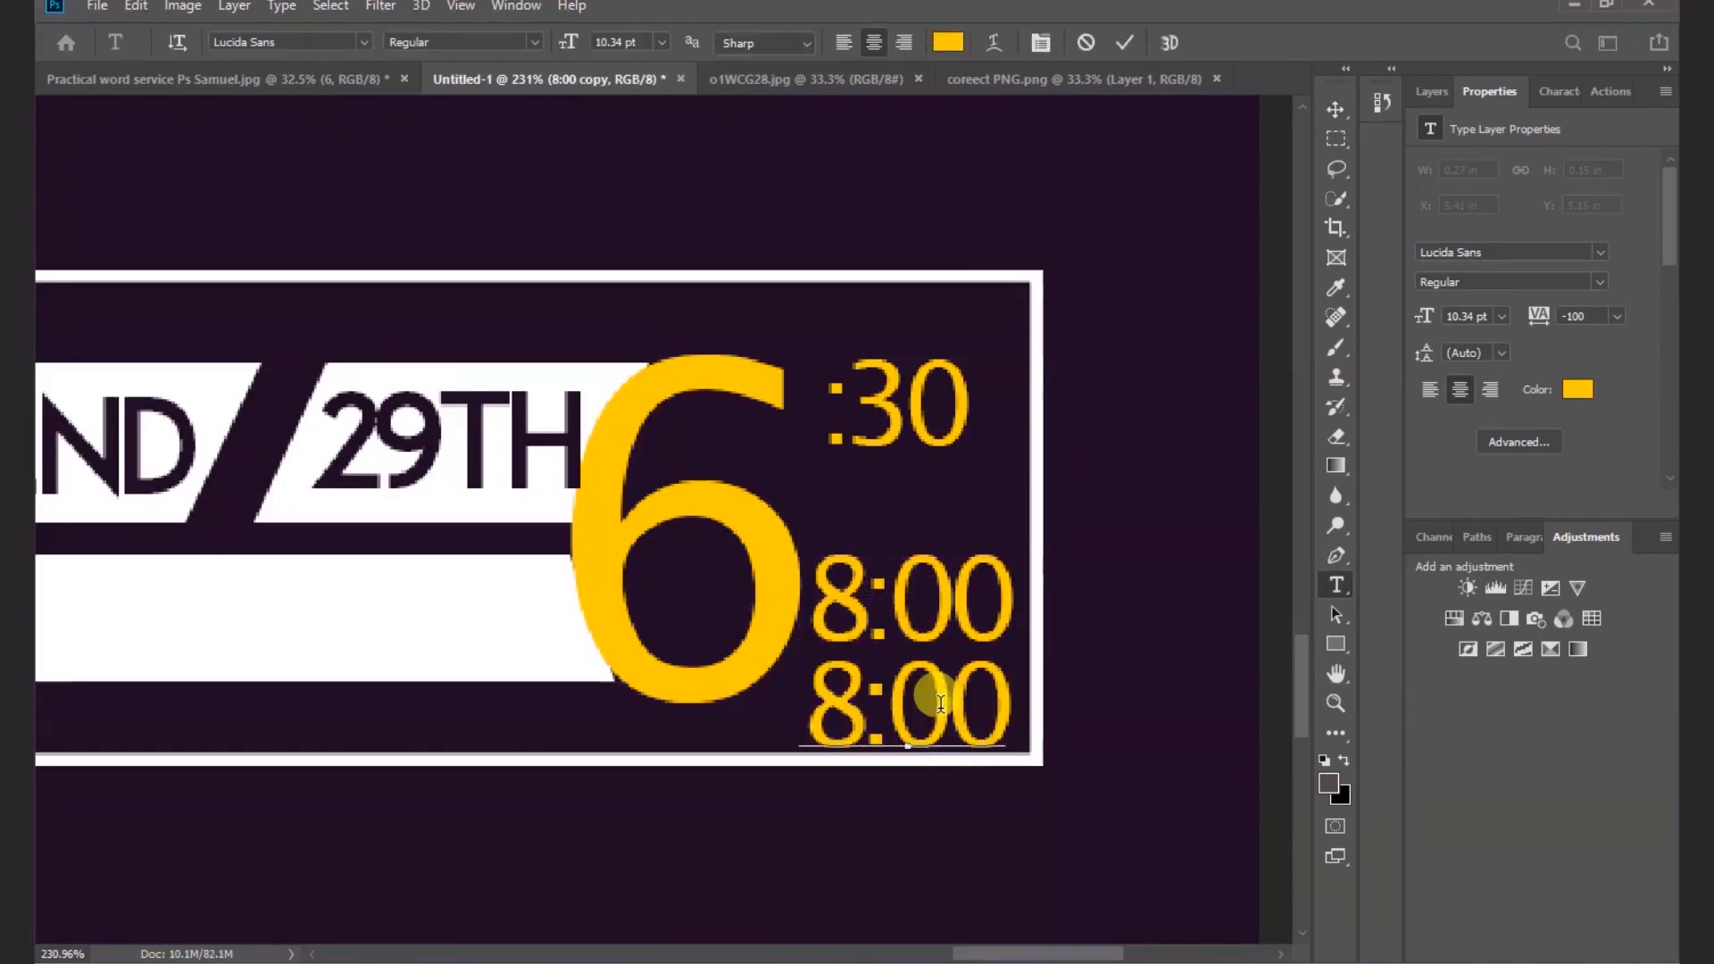
text(PM)
click(1120, 50)
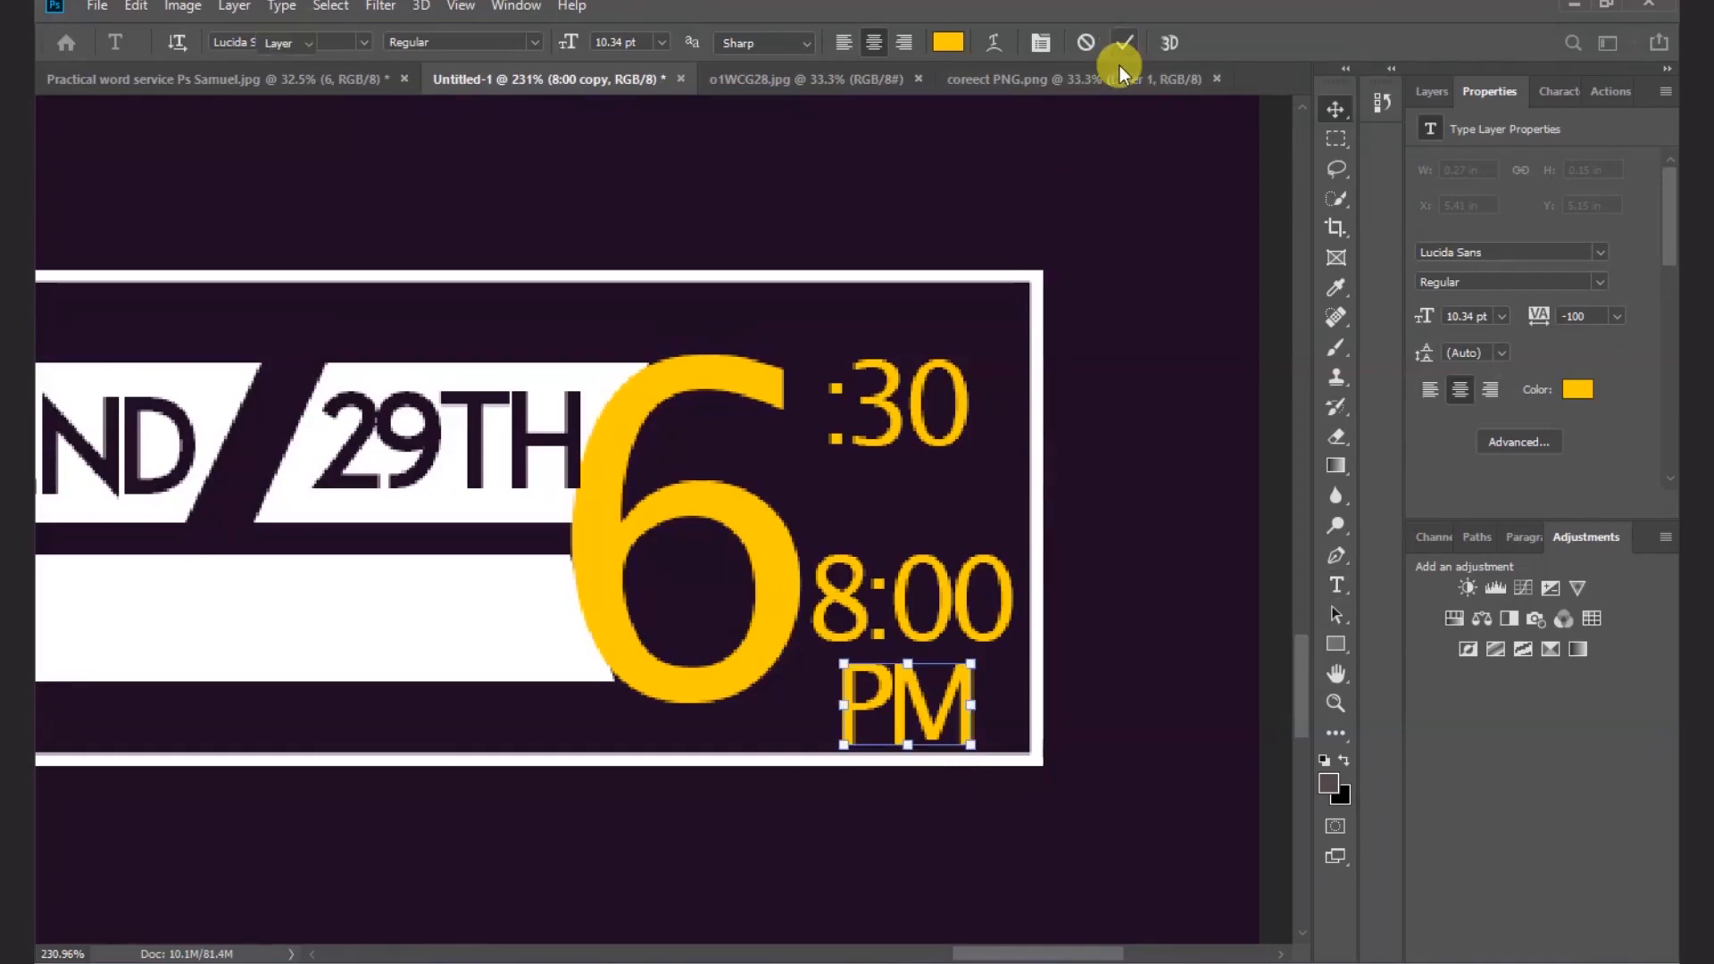
- Set the PM text in Franklin Gothic Heavy Regular with -25 tracking
click(1598, 258)
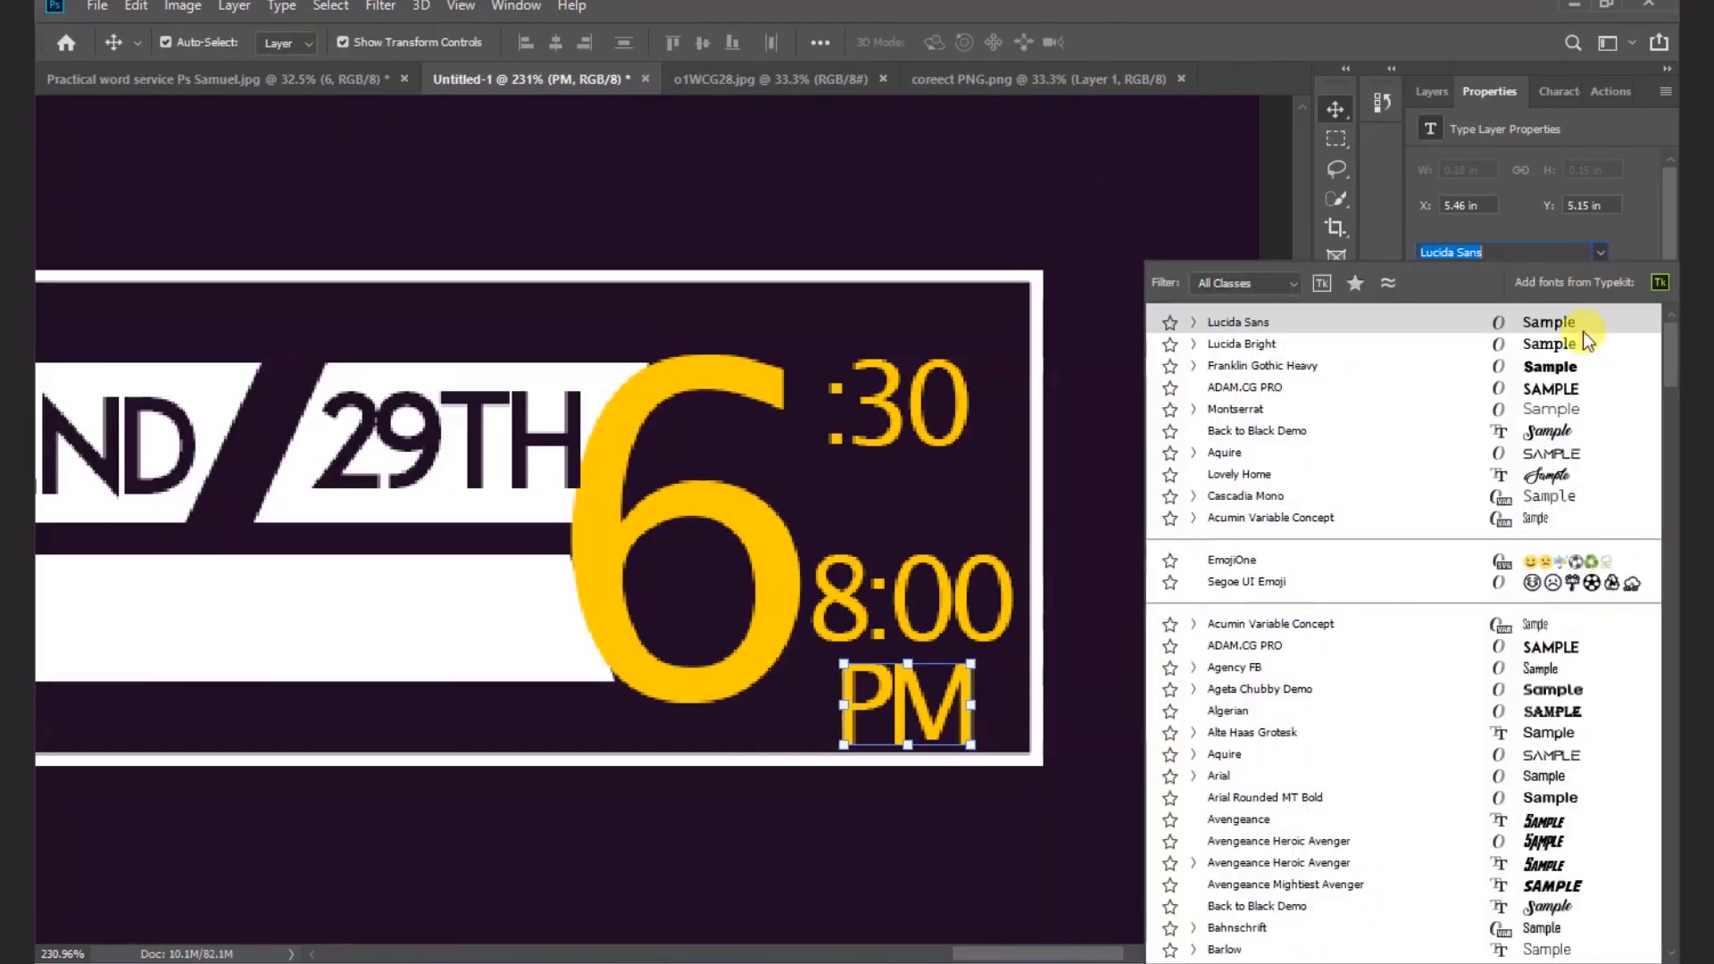
click(1262, 363)
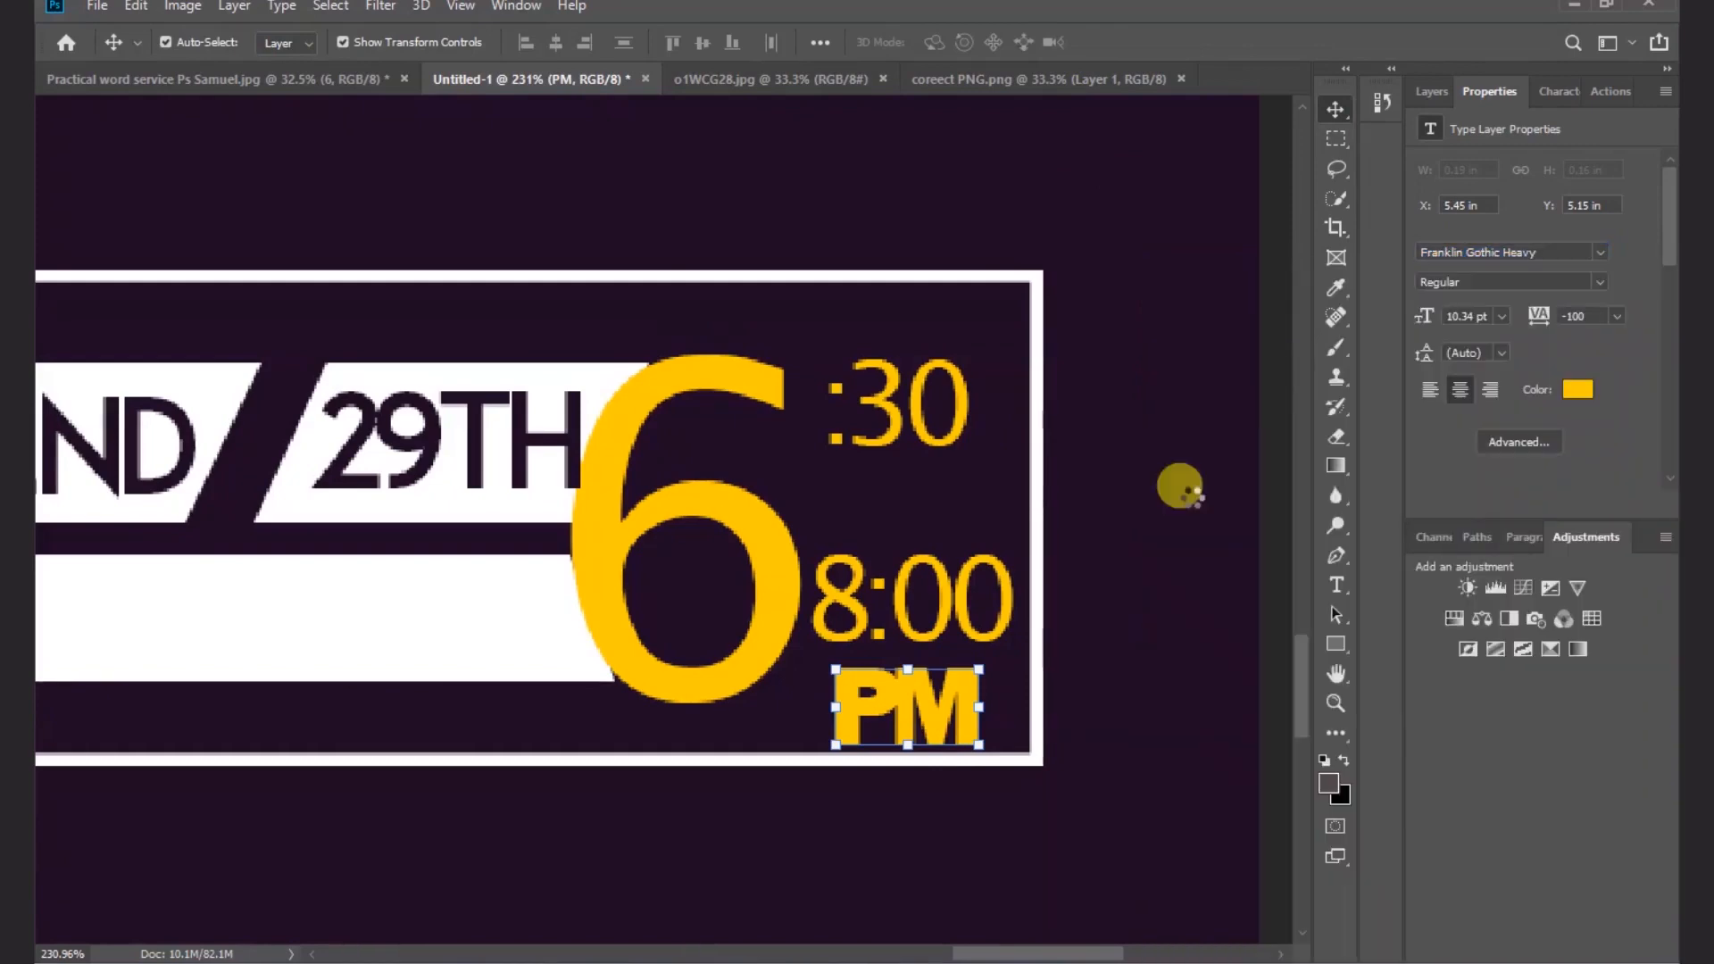
click(1621, 314)
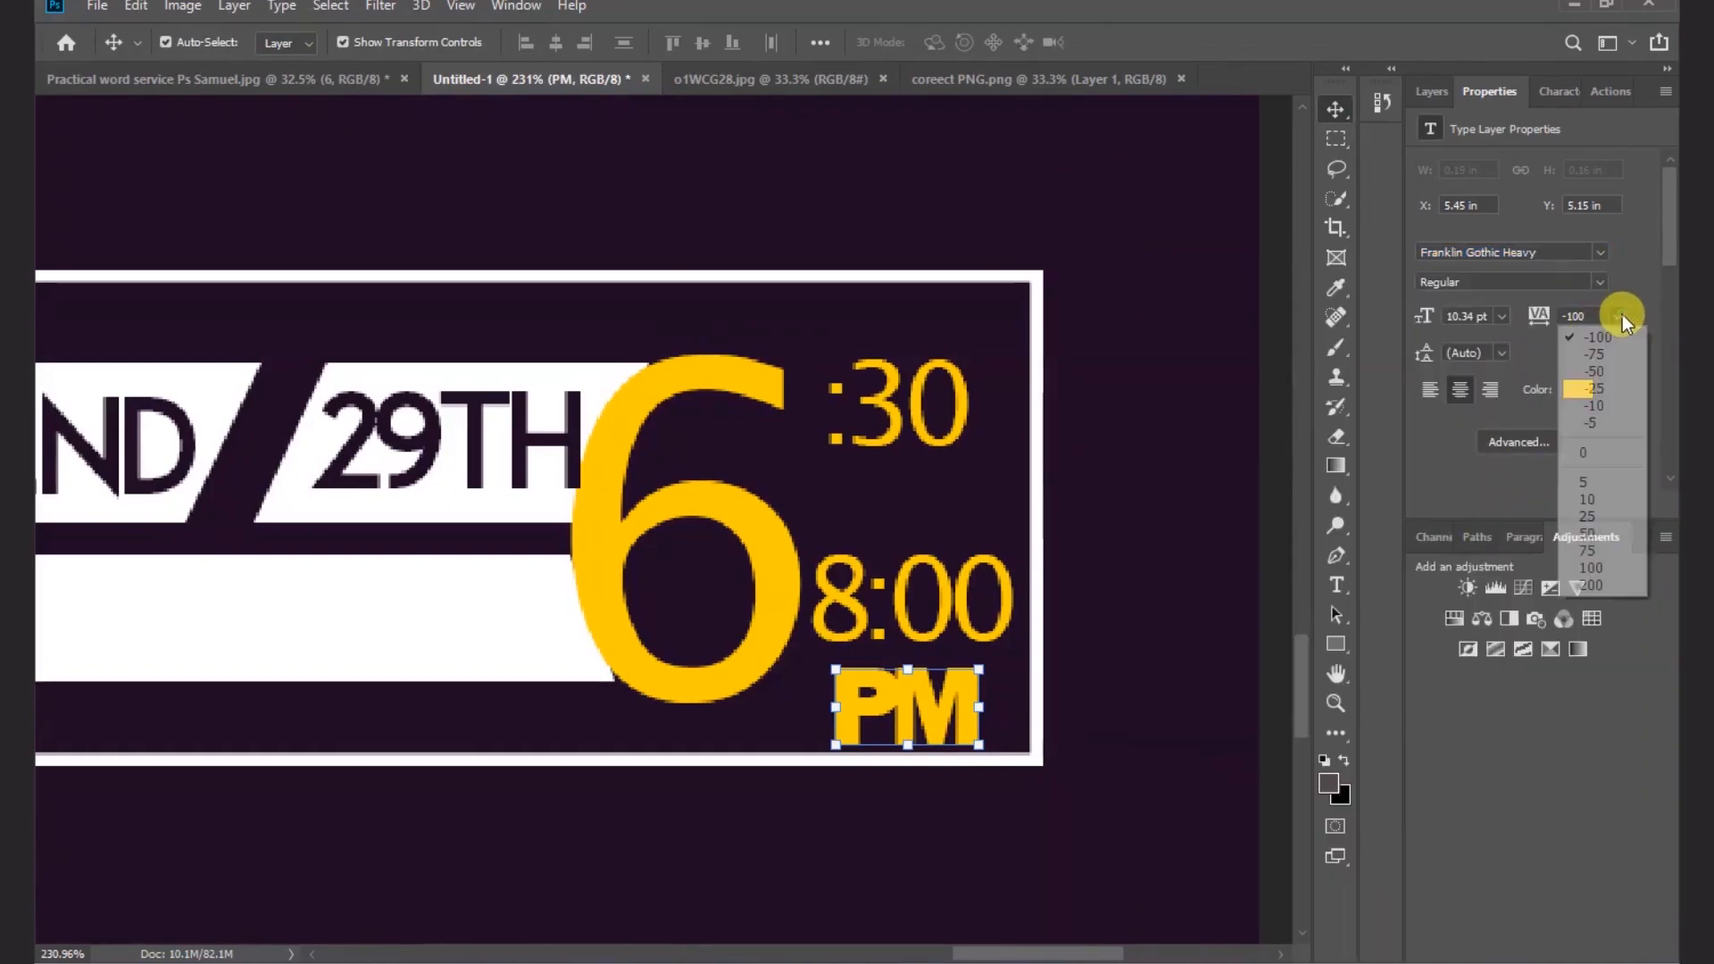
click(1603, 393)
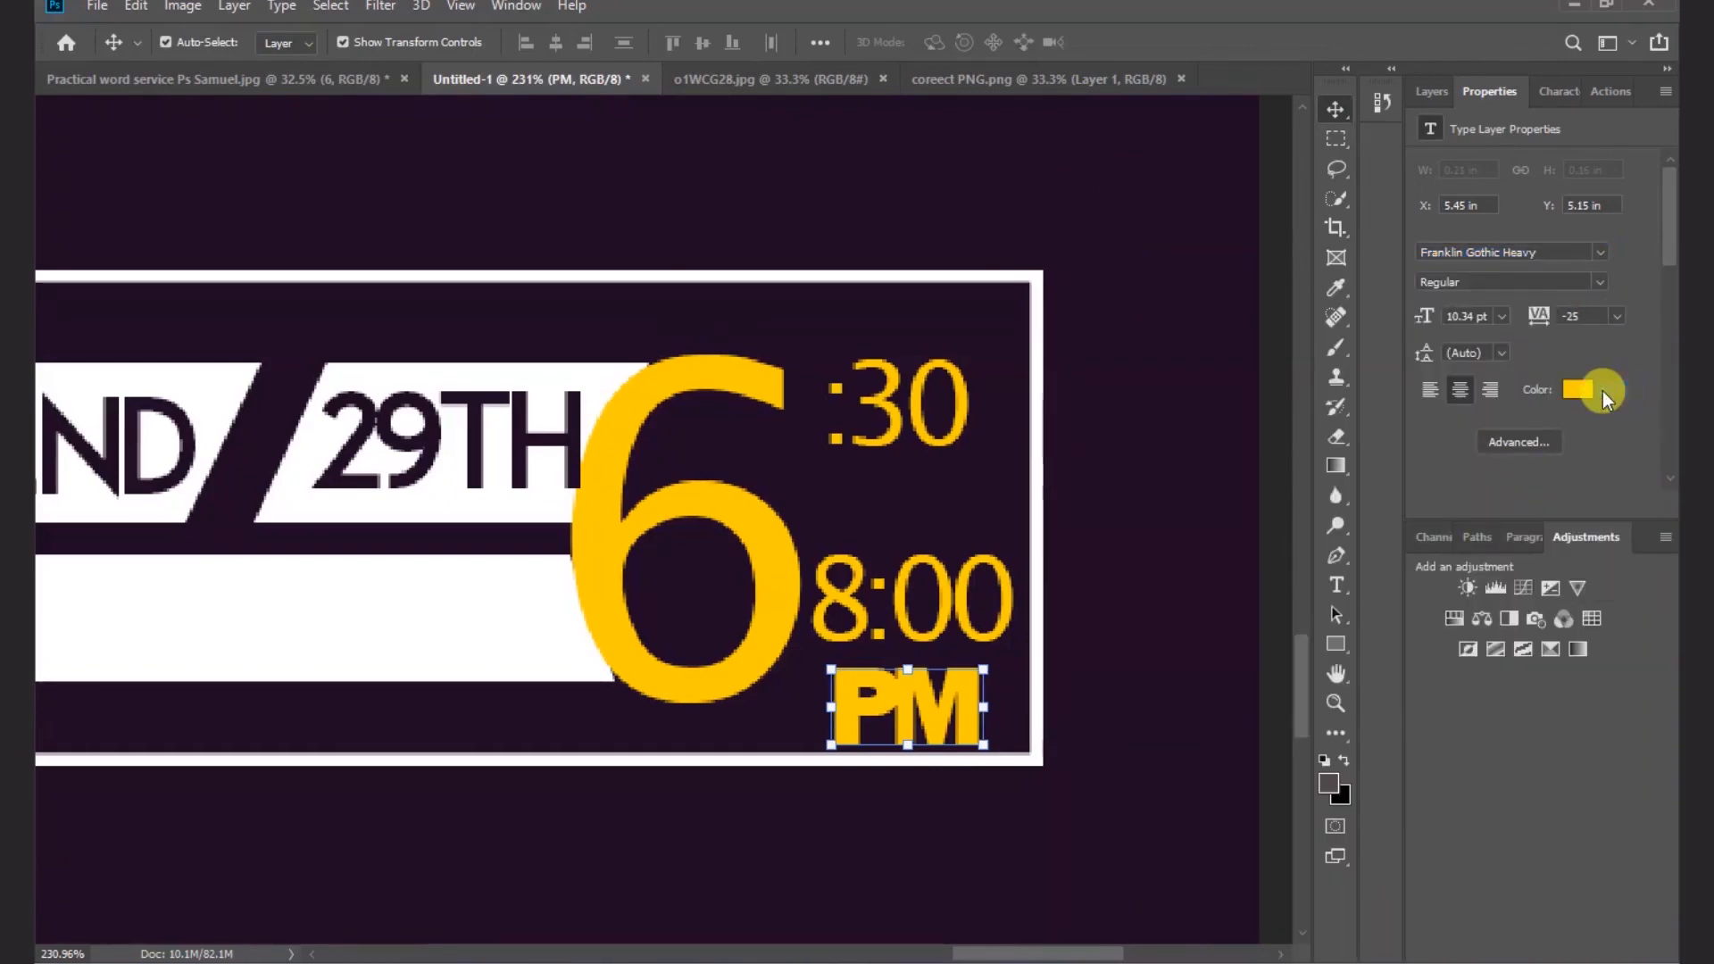
- Set the PM text to 8 pt and move it up about 0.027 in, closer beneath 8:00
click(1505, 314)
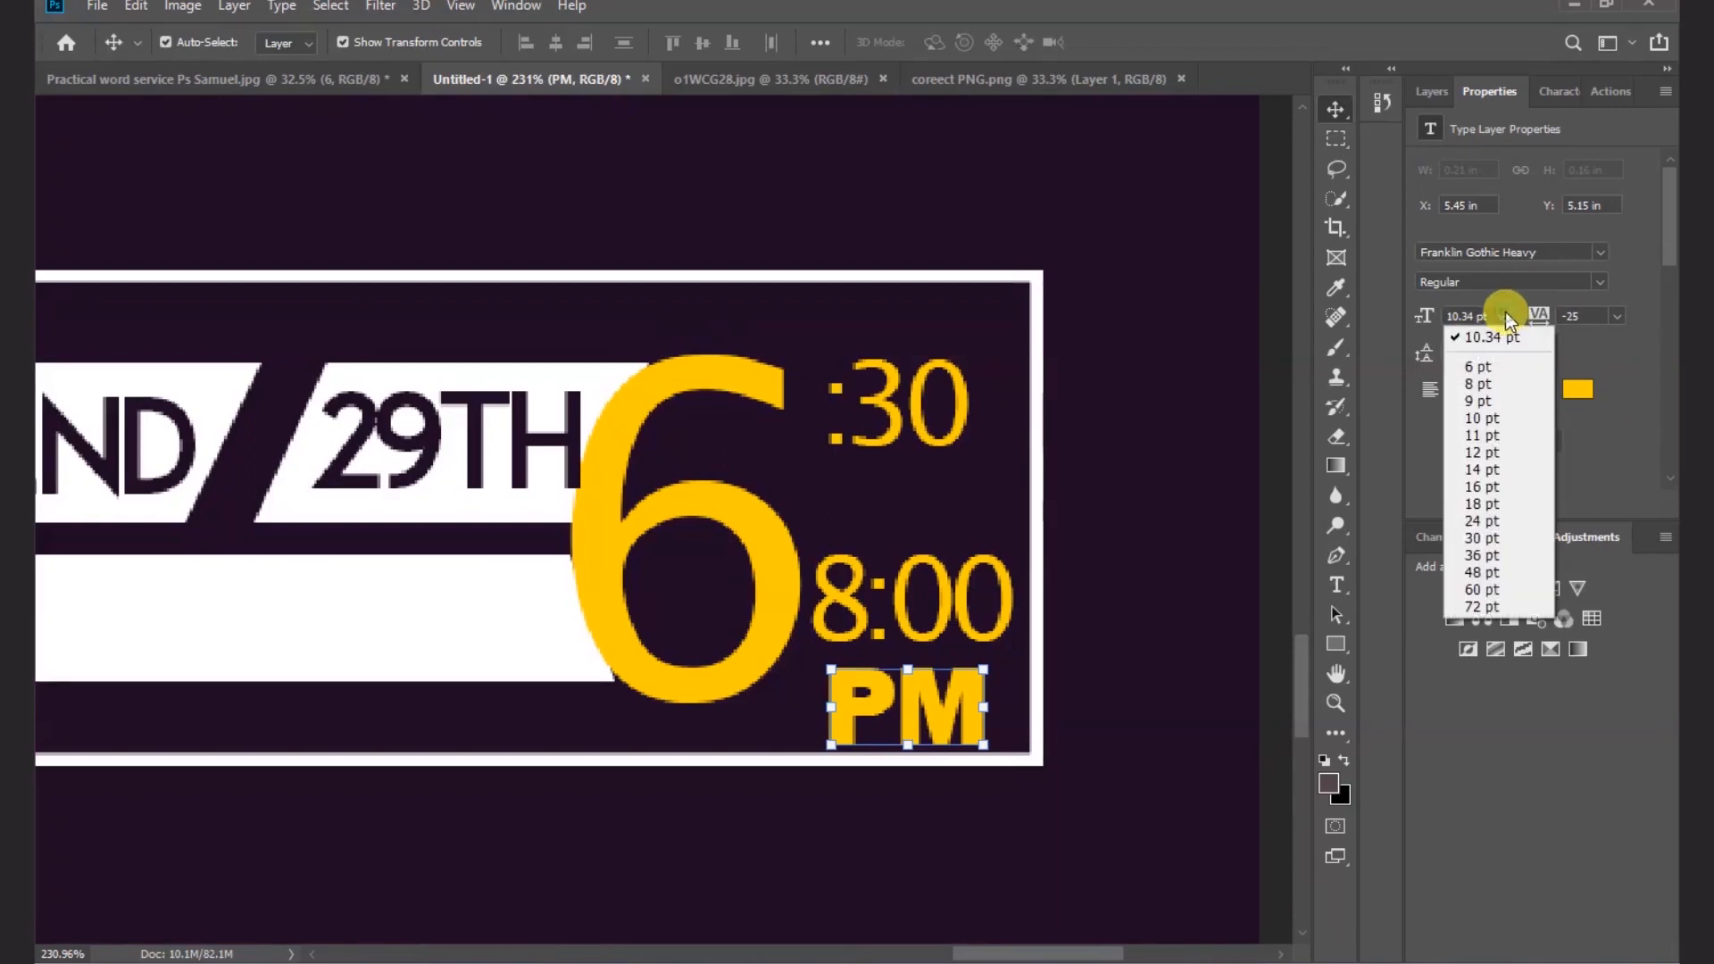
click(1487, 386)
mouse_move(937, 709)
mouse_down()
mouse_move(929, 681)
mouse_move(939, 698)
mouse_up()
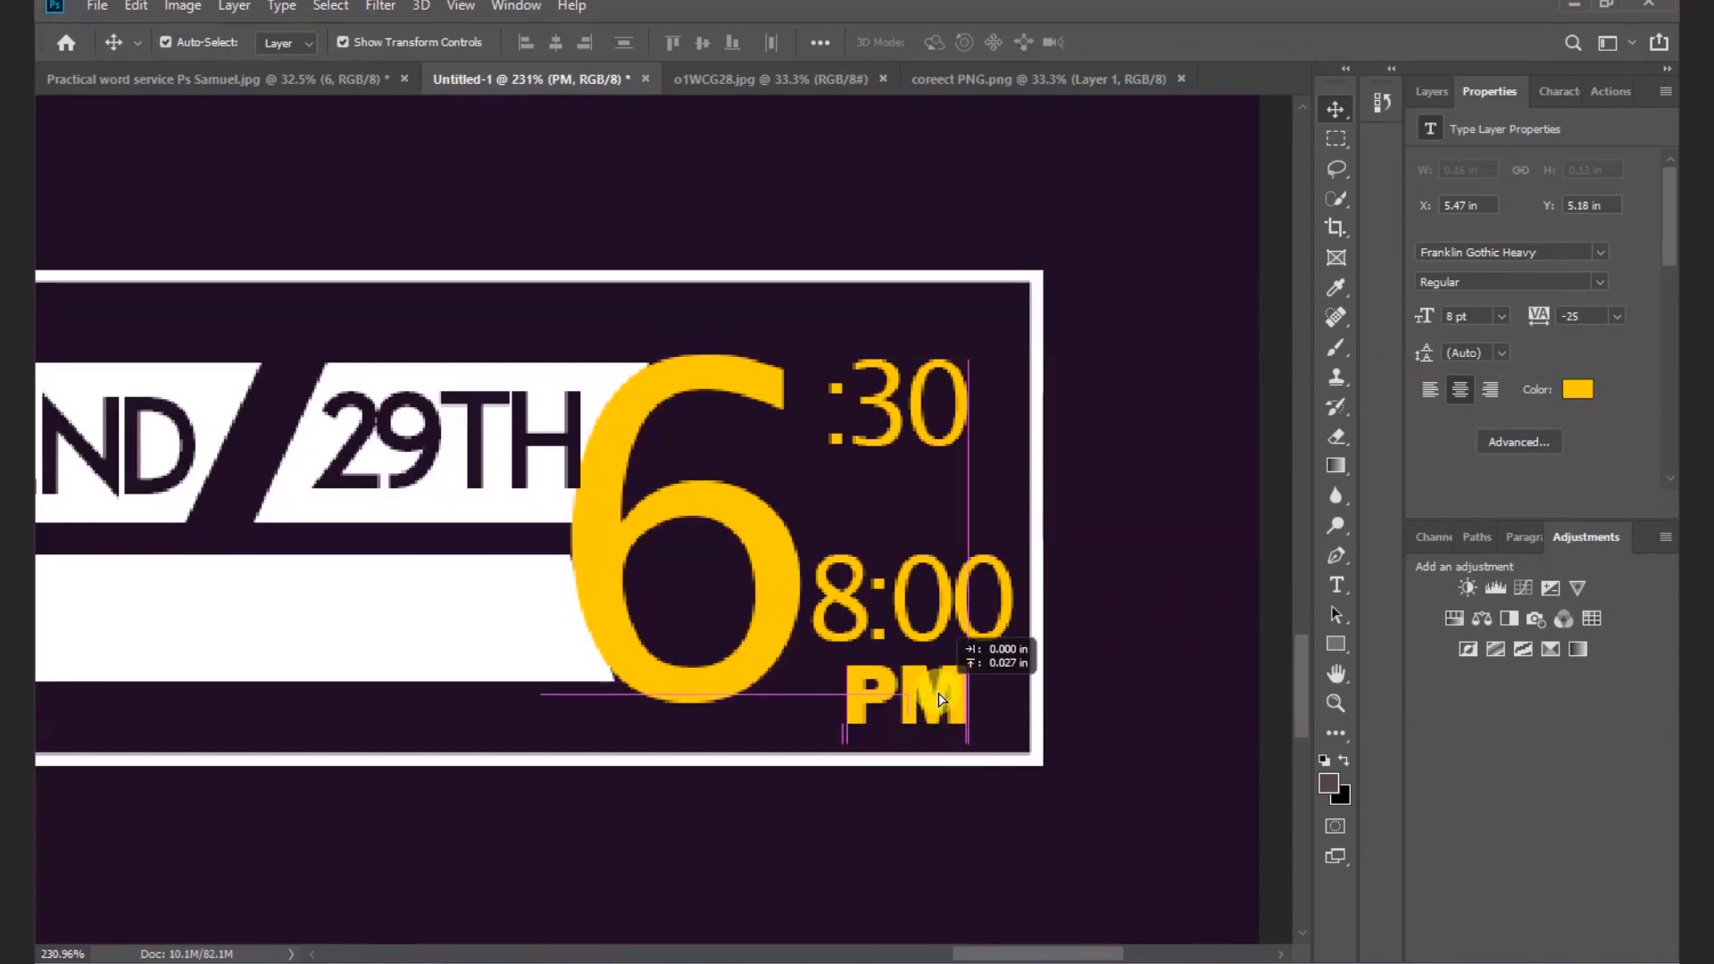
click(1181, 514)
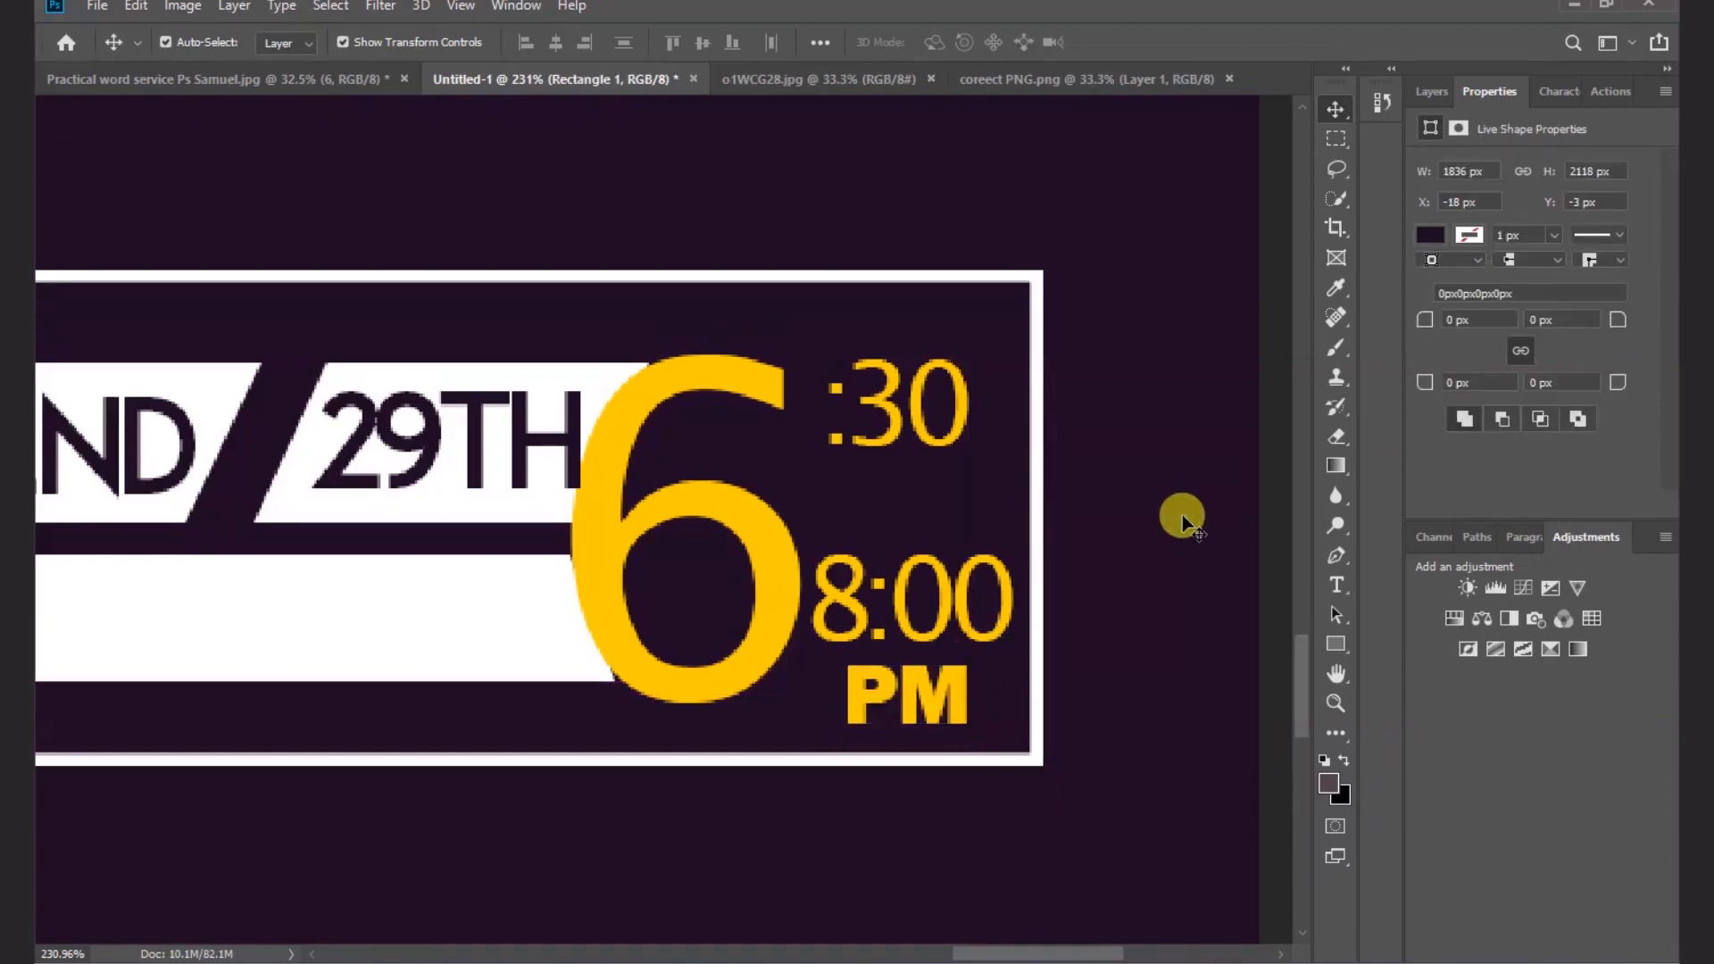
- Draw a rectangle about 60 by 17 px in the gap between :30 and 8:00
click(1336, 643)
drag(826, 479, 981, 519)
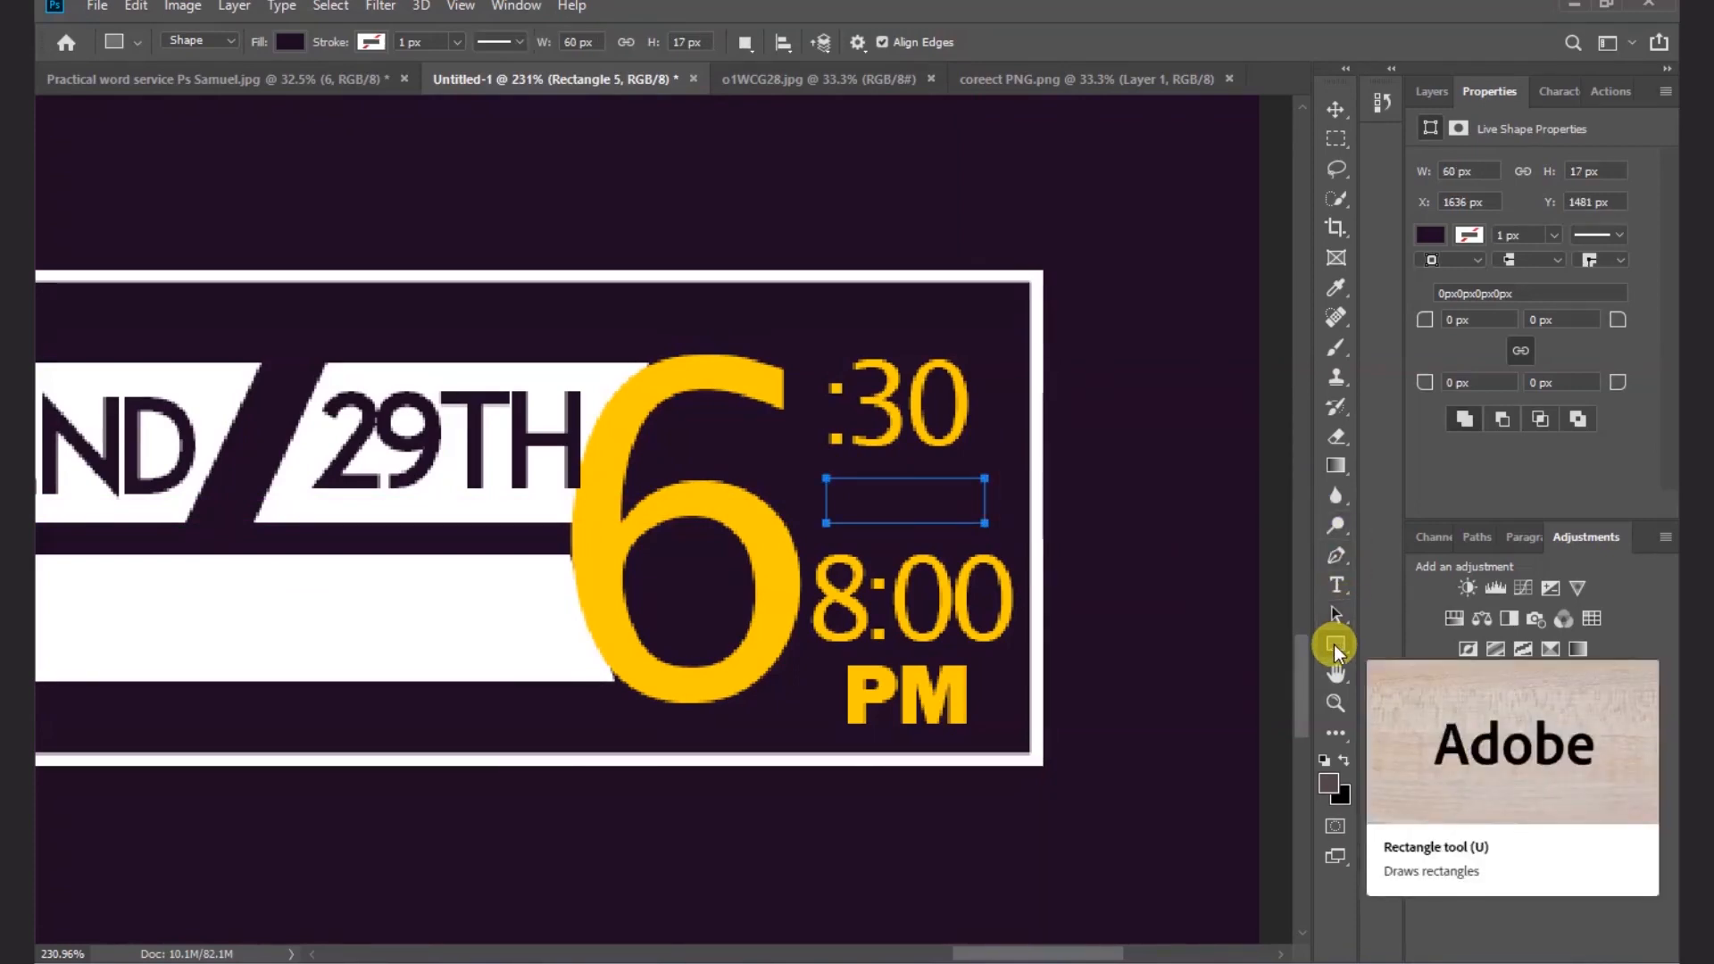
- Fill the small rectangle between :30 and 8:00 with white and deselect it
click(1430, 236)
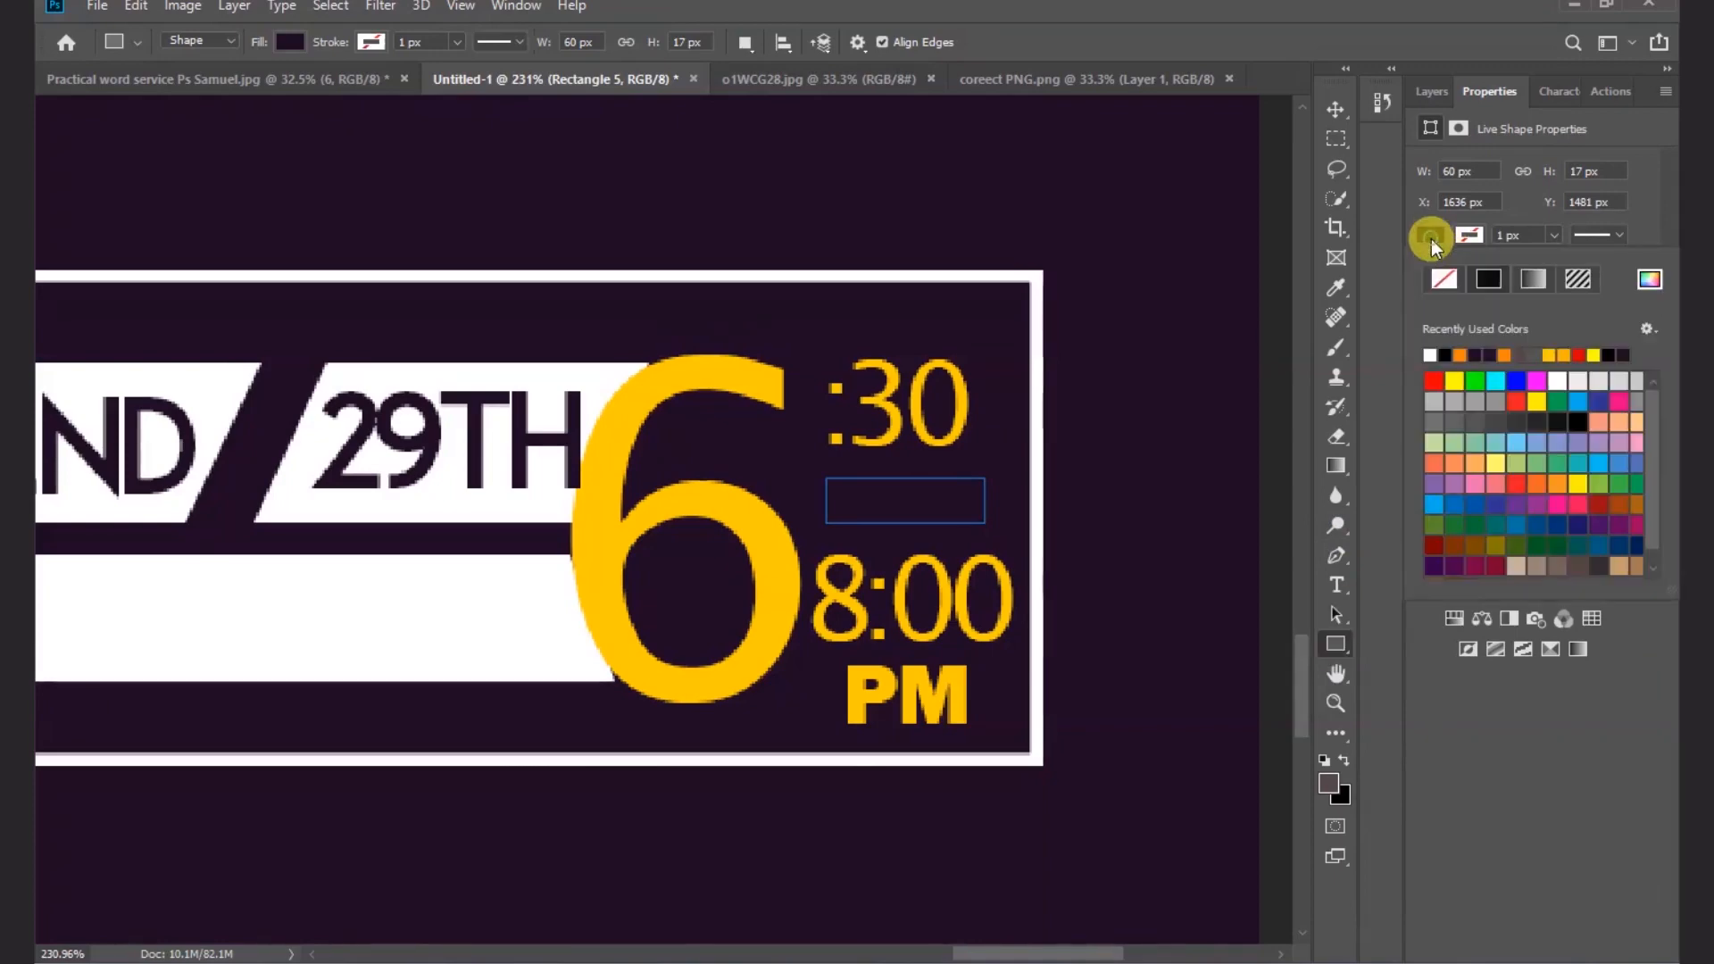
click(1433, 357)
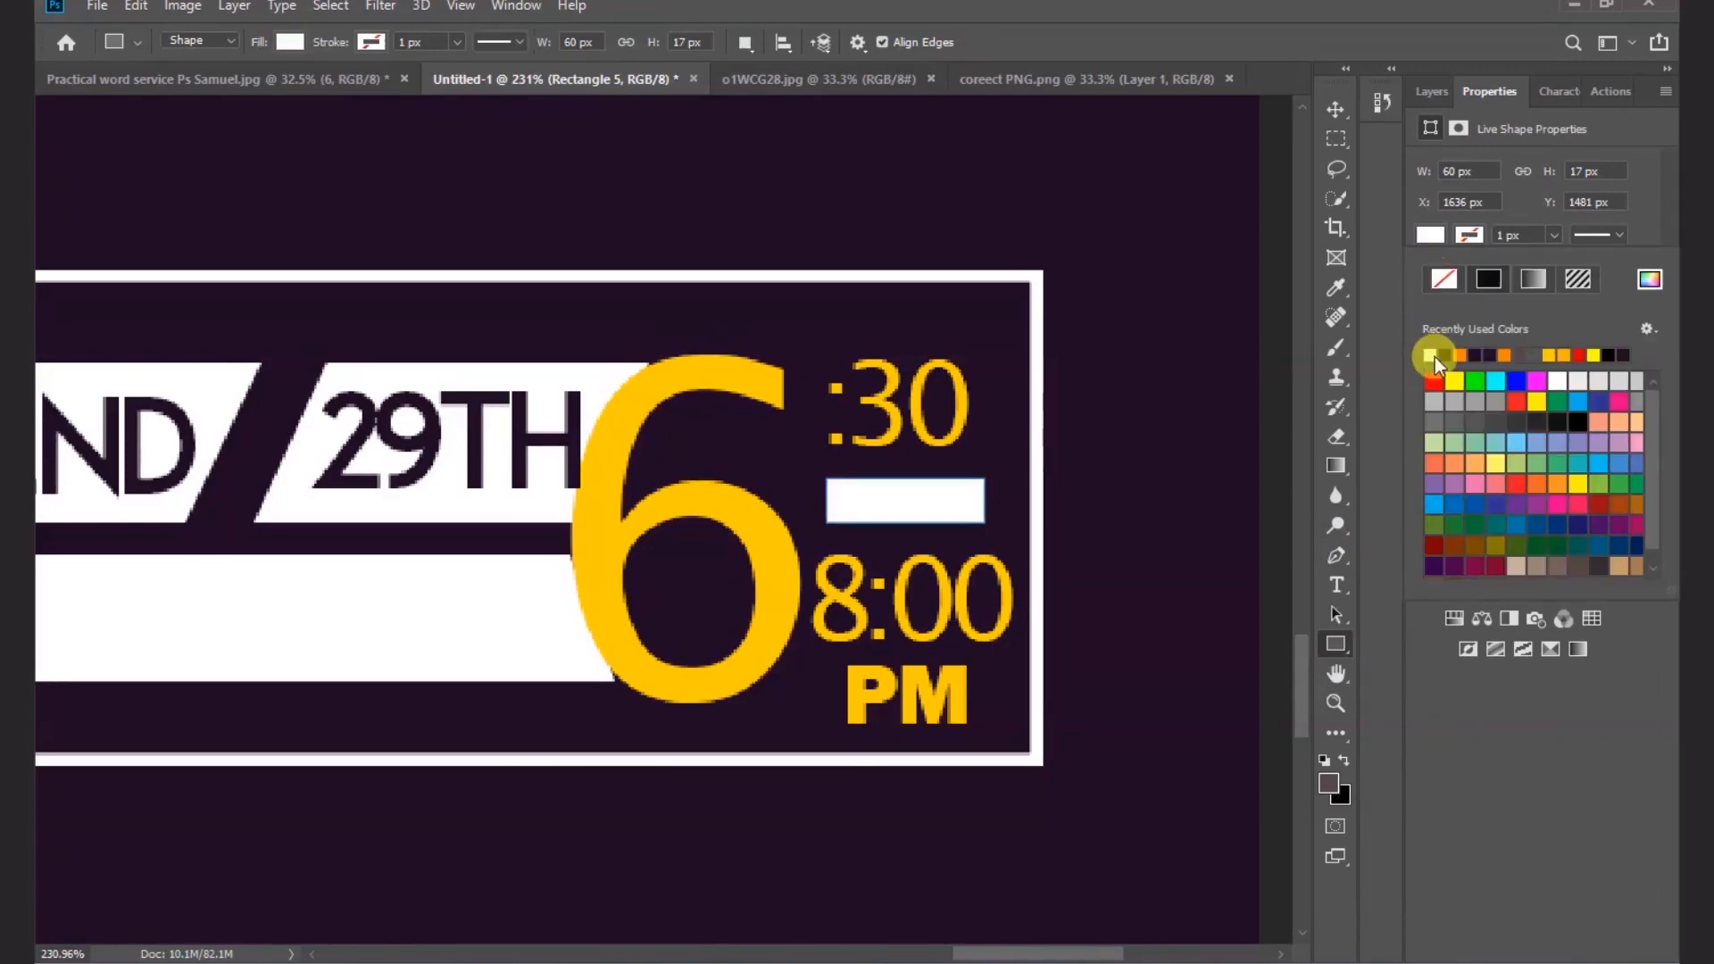
click(1336, 108)
click(1184, 406)
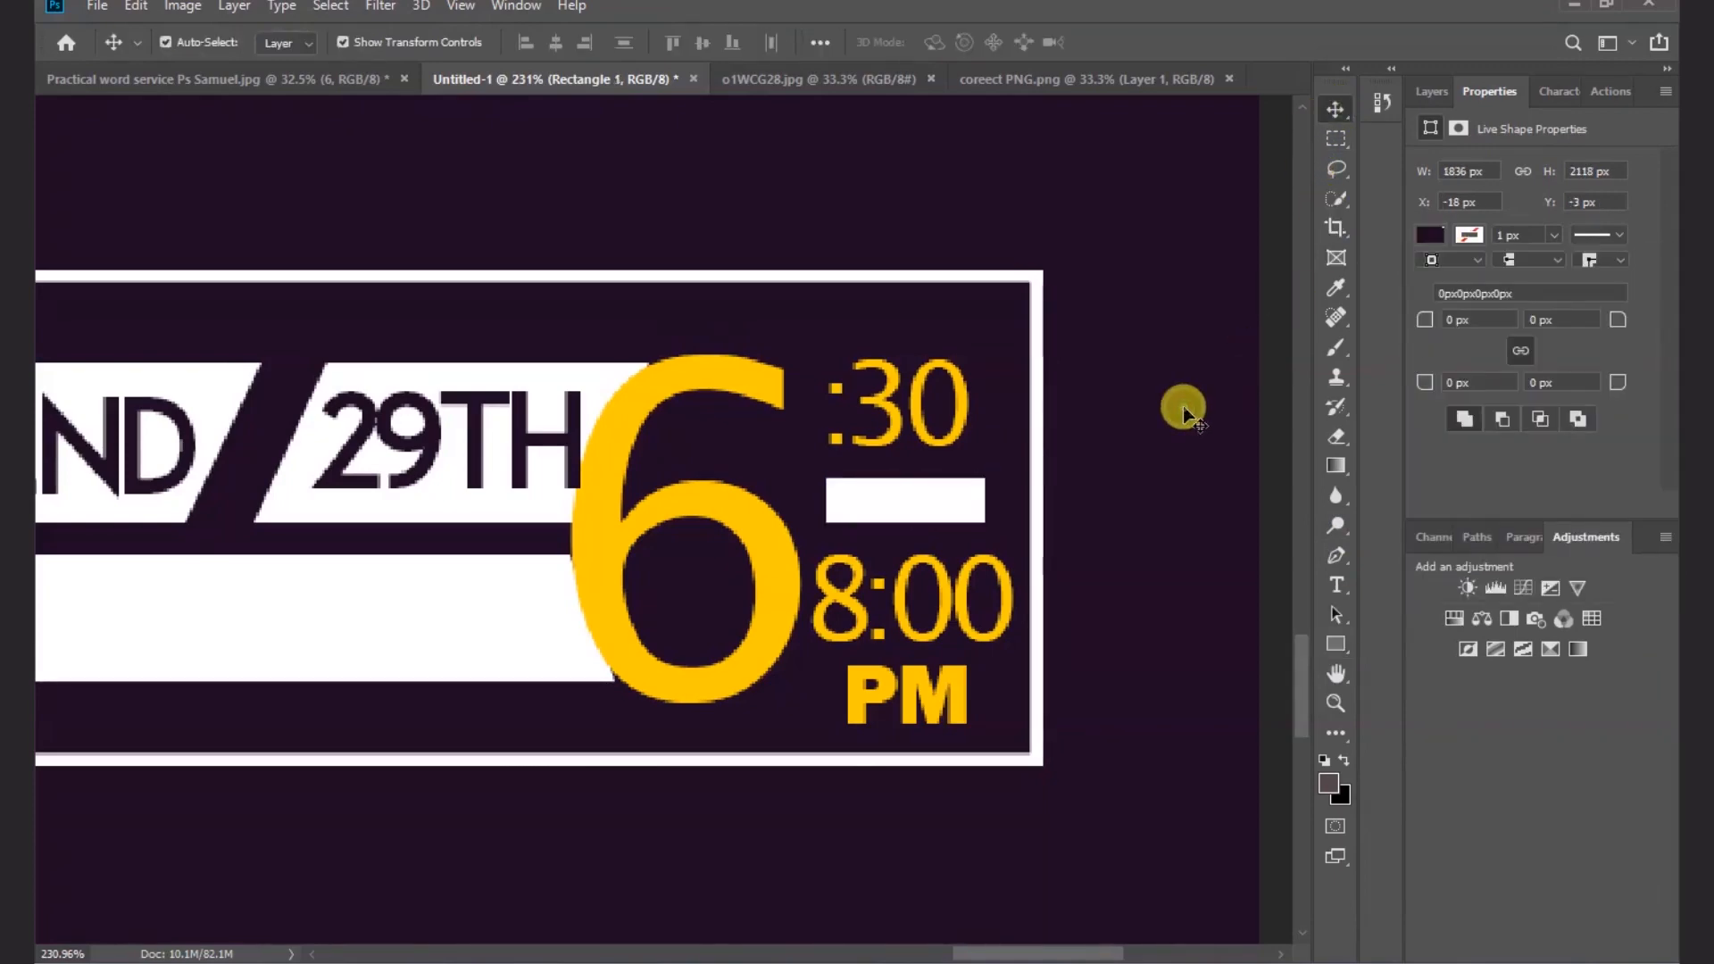
- Duplicate the :30 text down onto the small white rectangle and change the copy to TO
click(1432, 99)
click(912, 409)
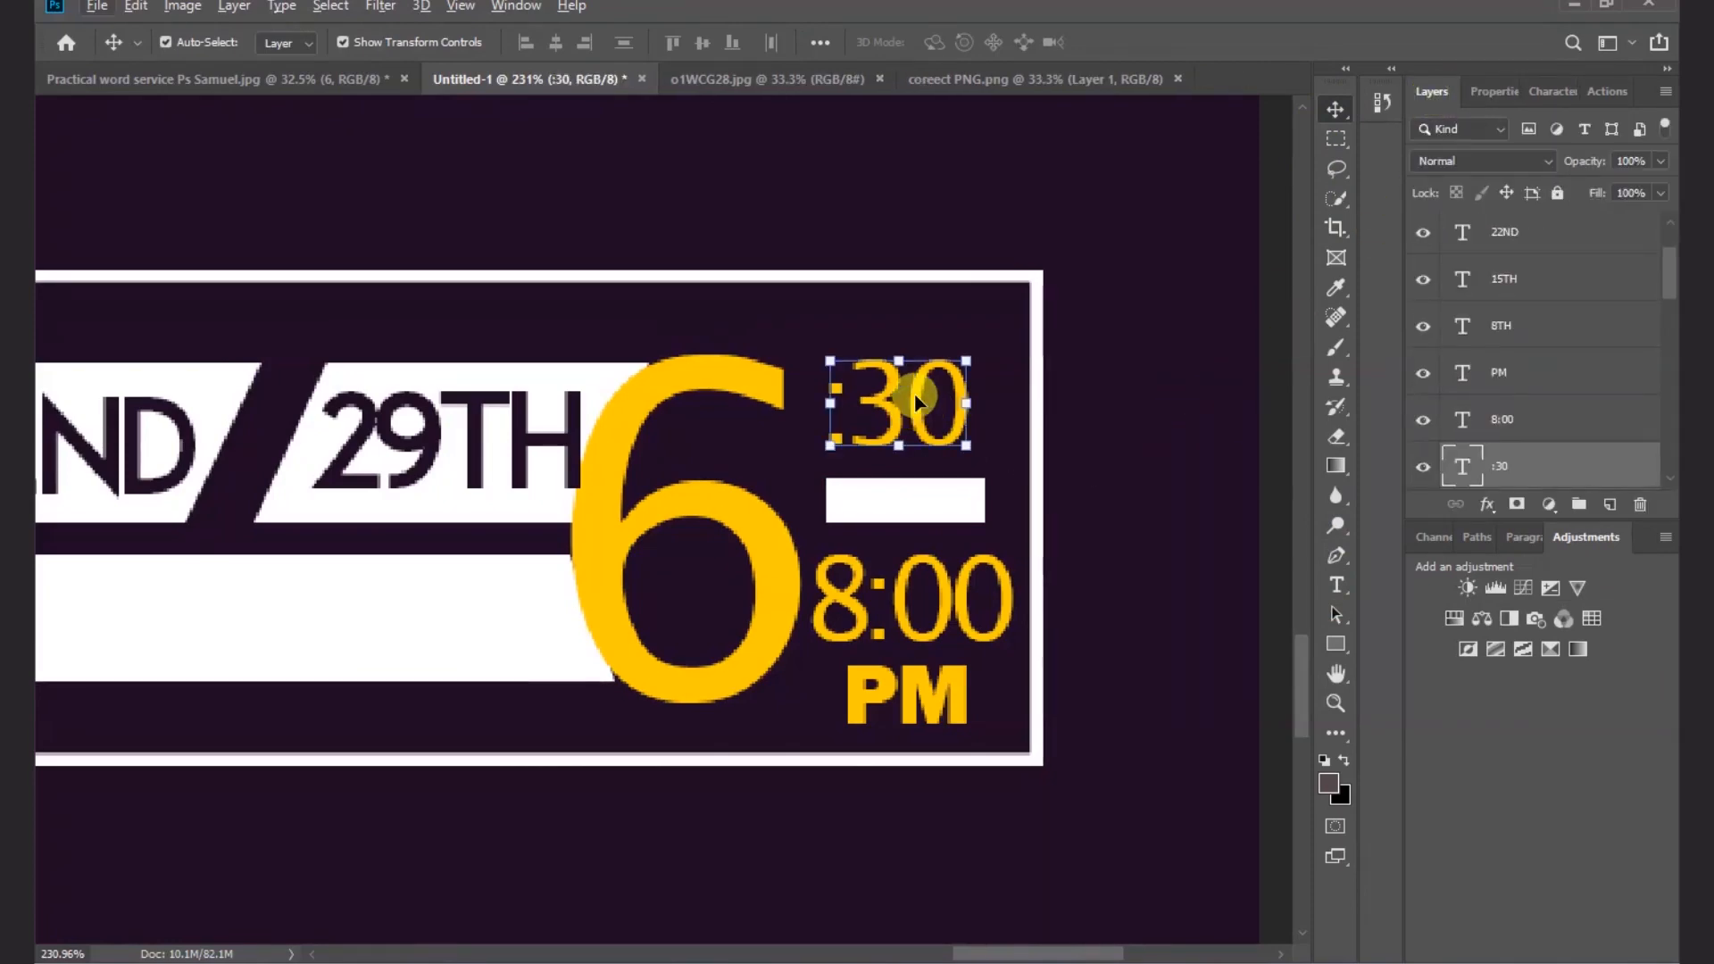
drag(909, 404, 915, 502)
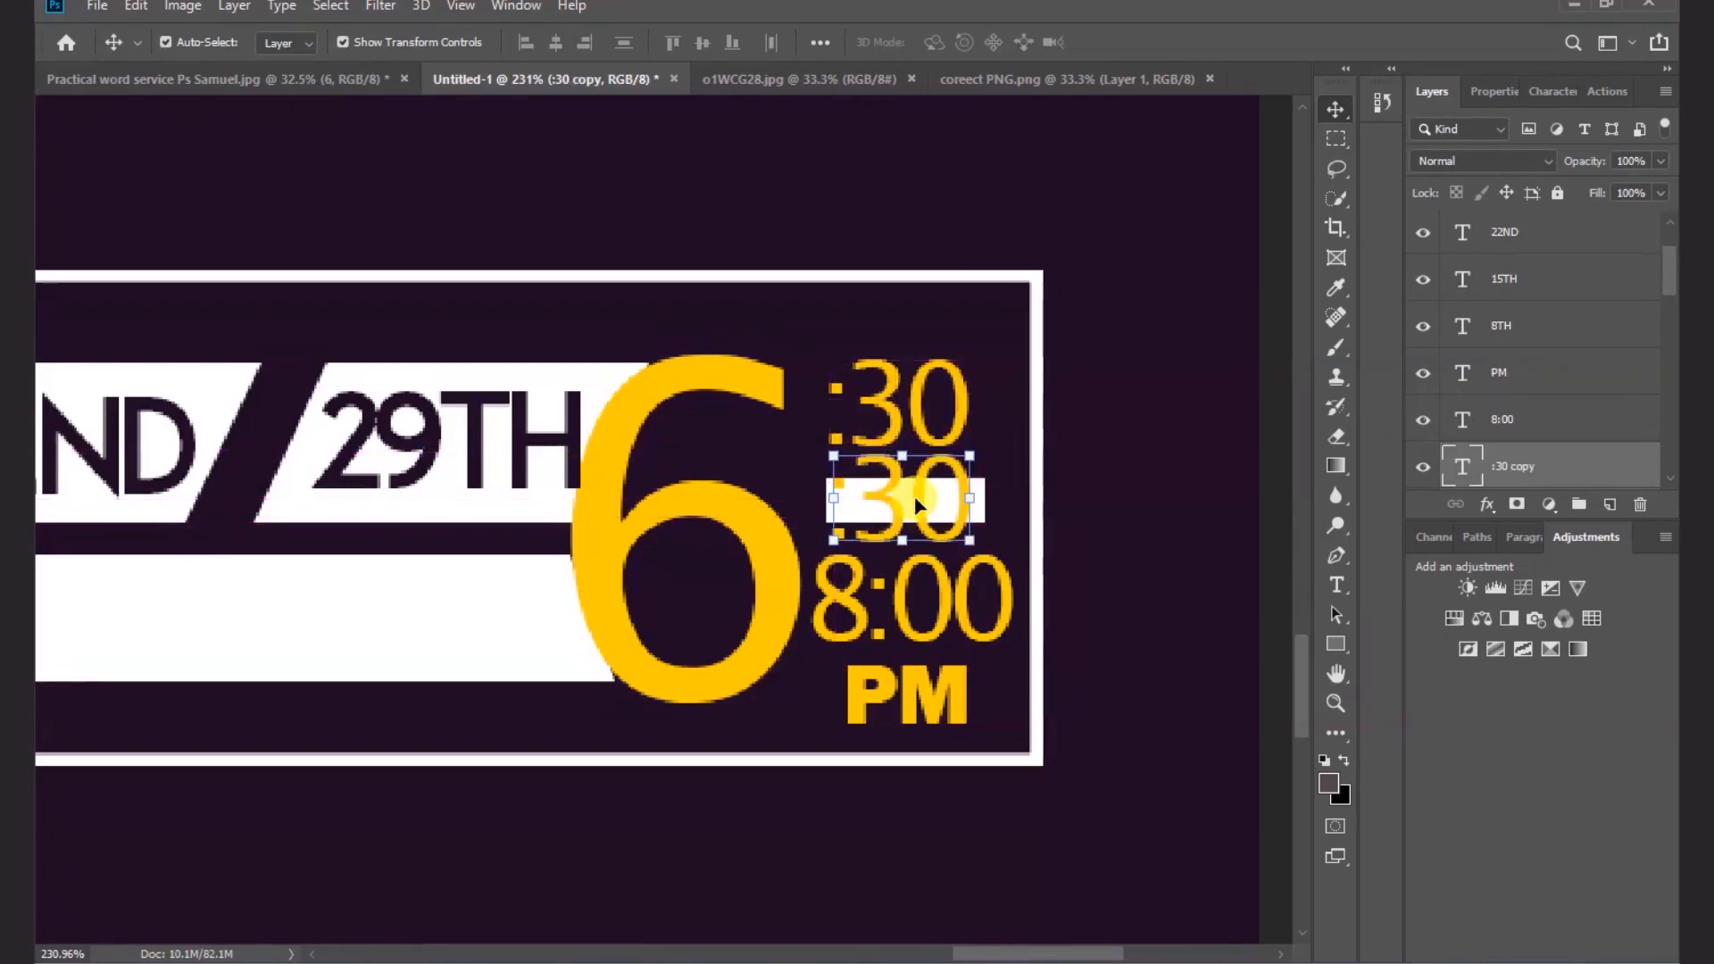
double_click(920, 495)
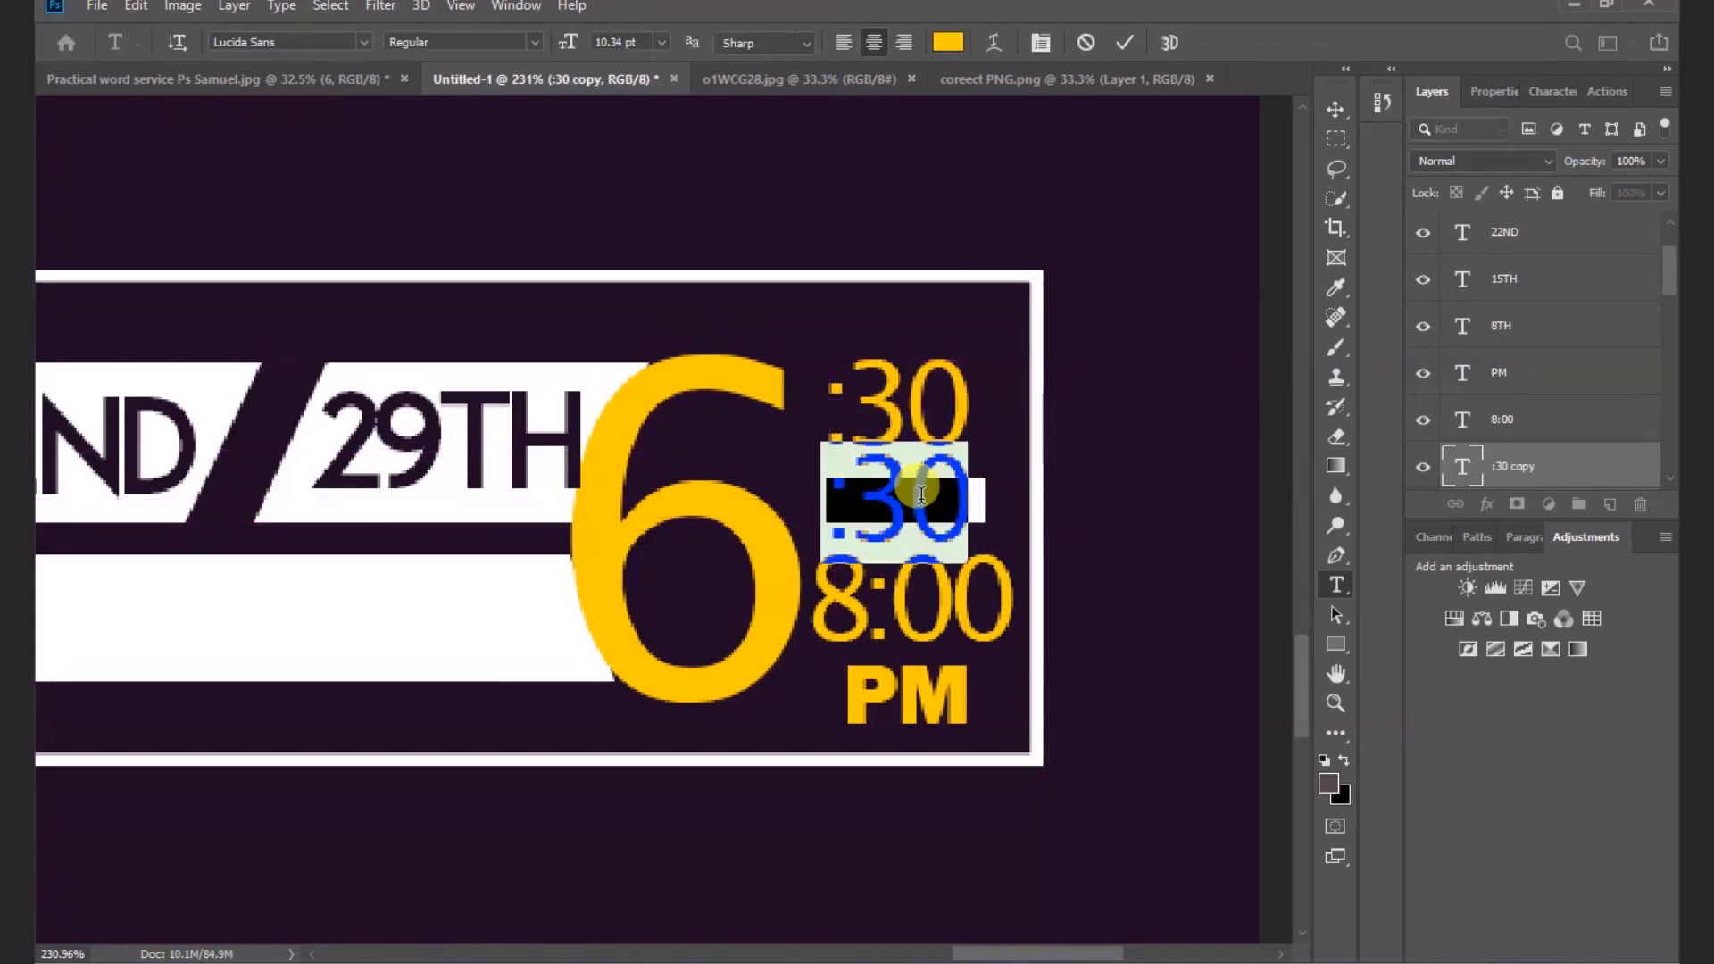
text(TO)
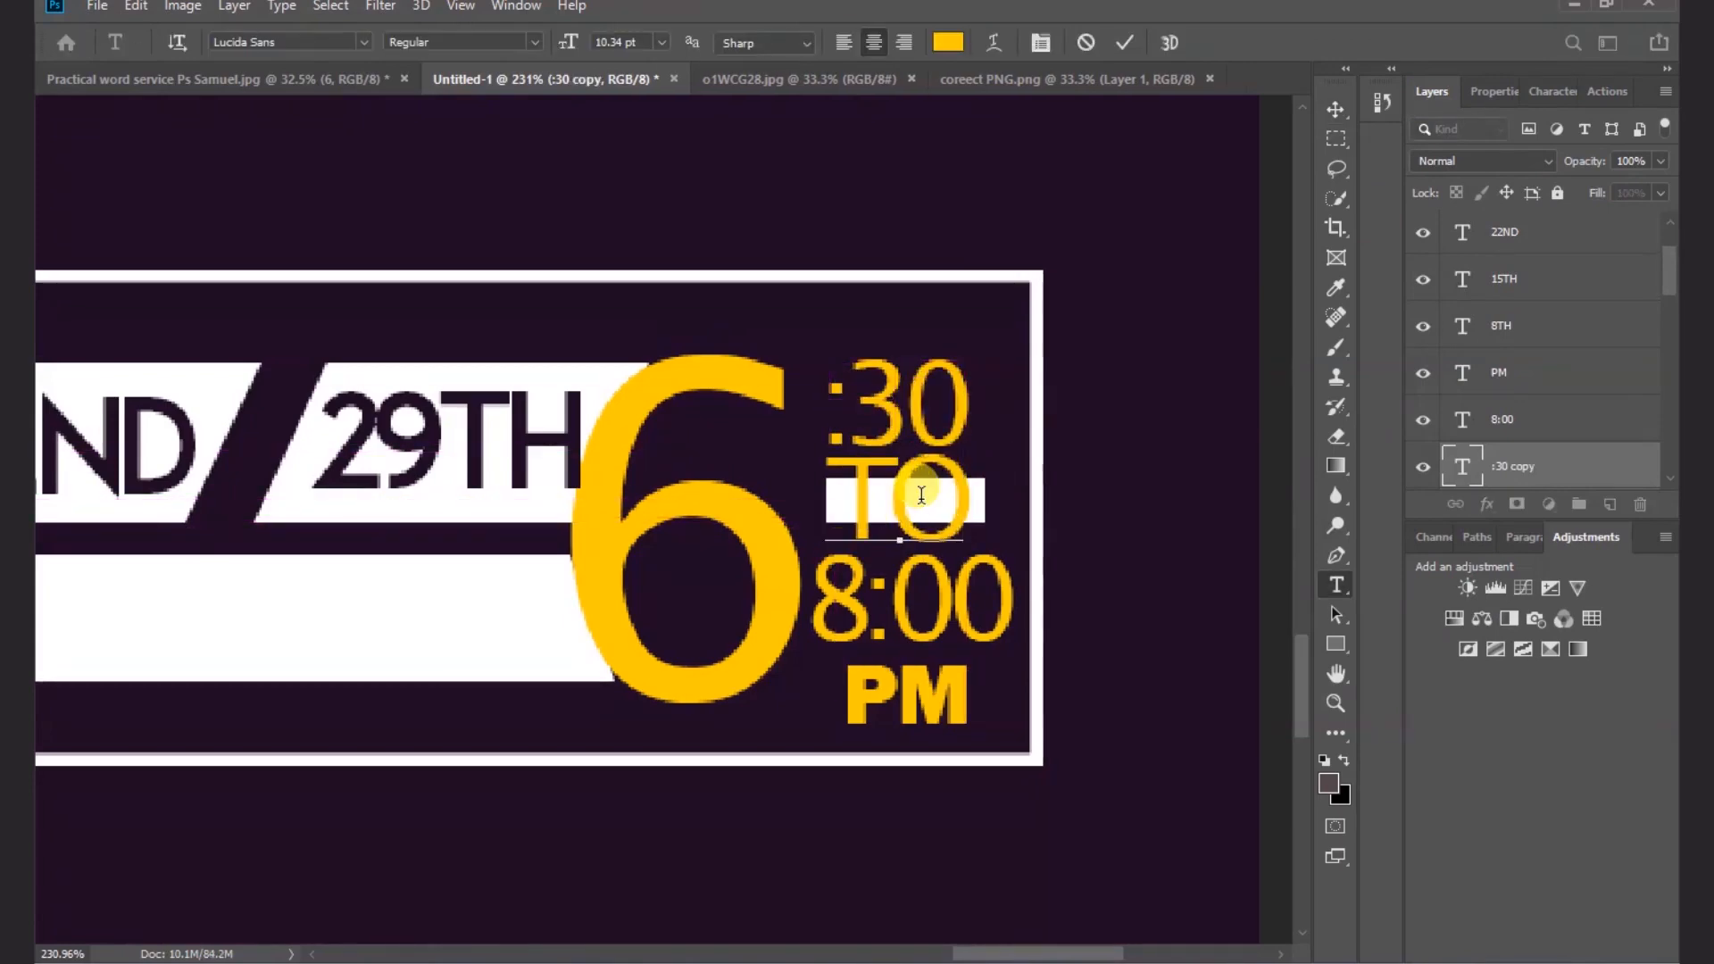
click(1121, 46)
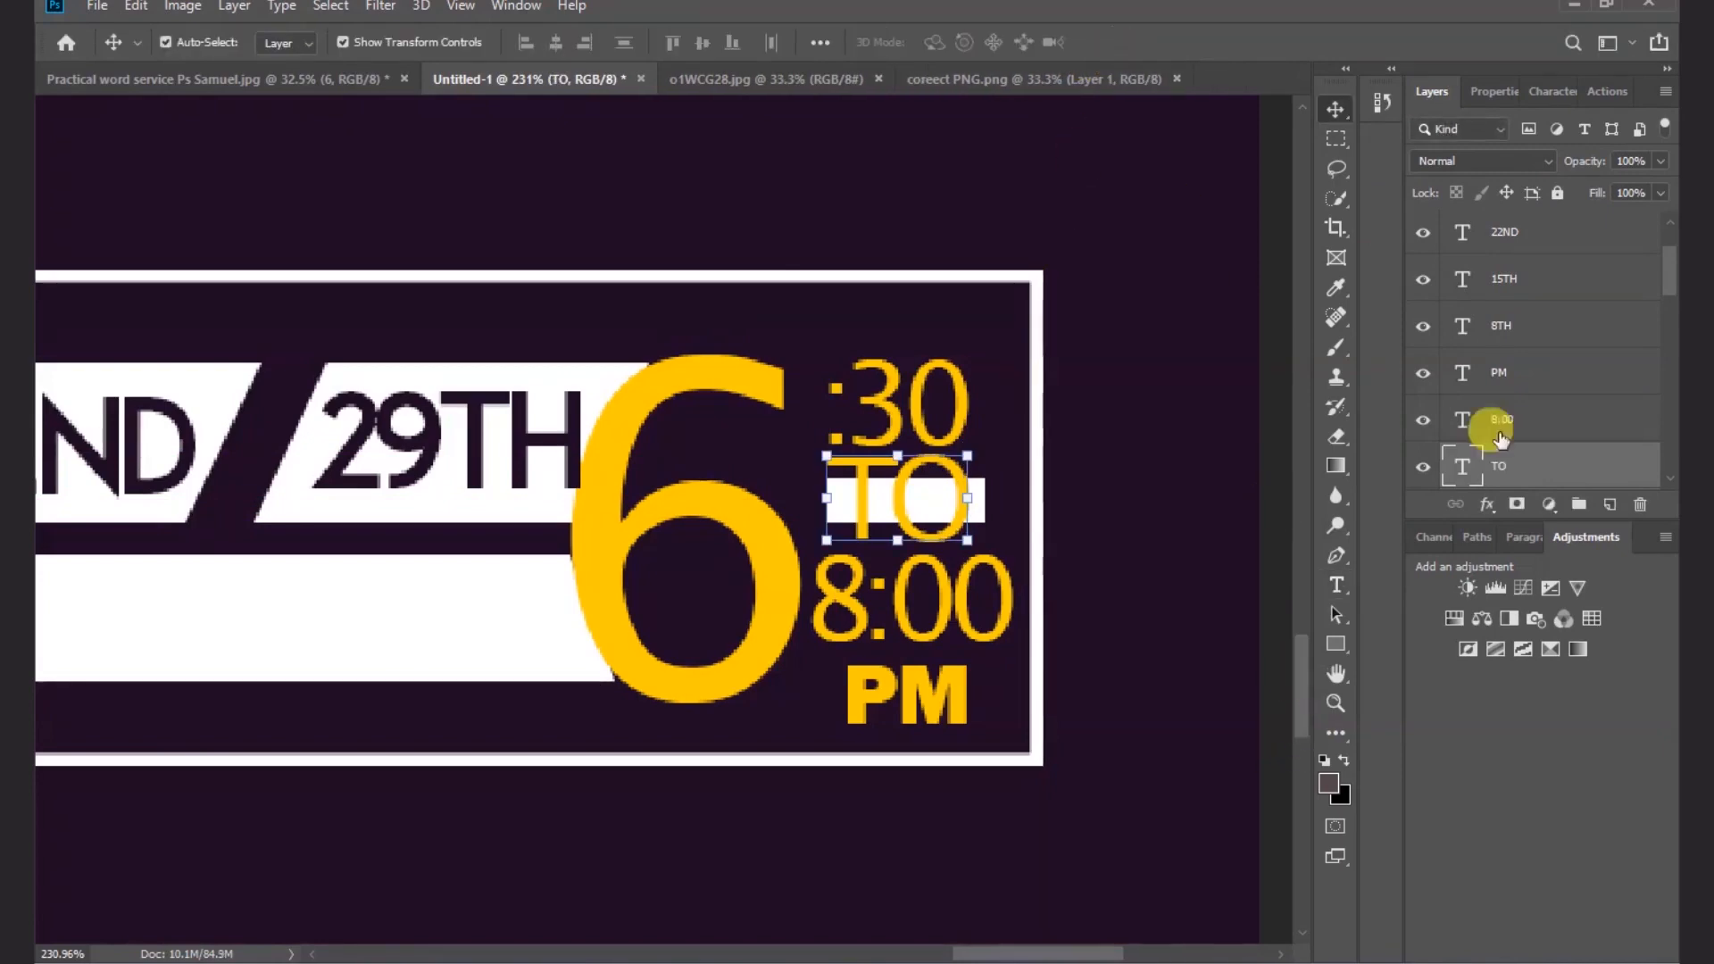
- Set the TO text in Franklin Gothic Heavy and color it black (#000000)
click(1491, 93)
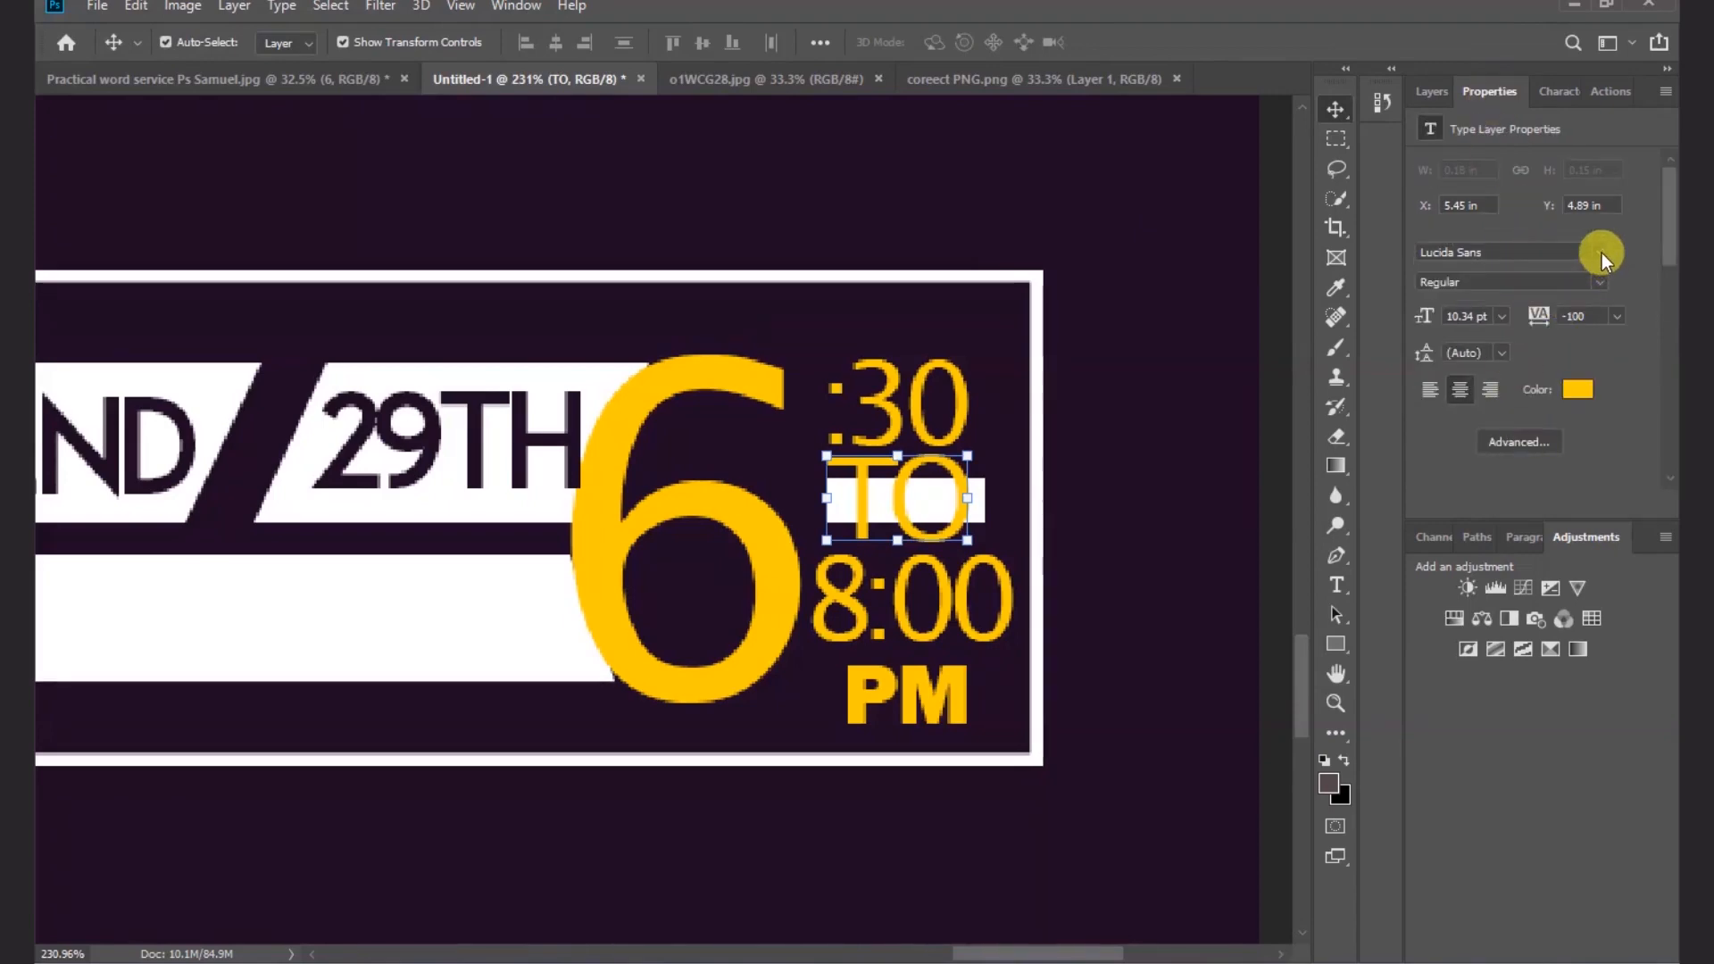
click(1602, 254)
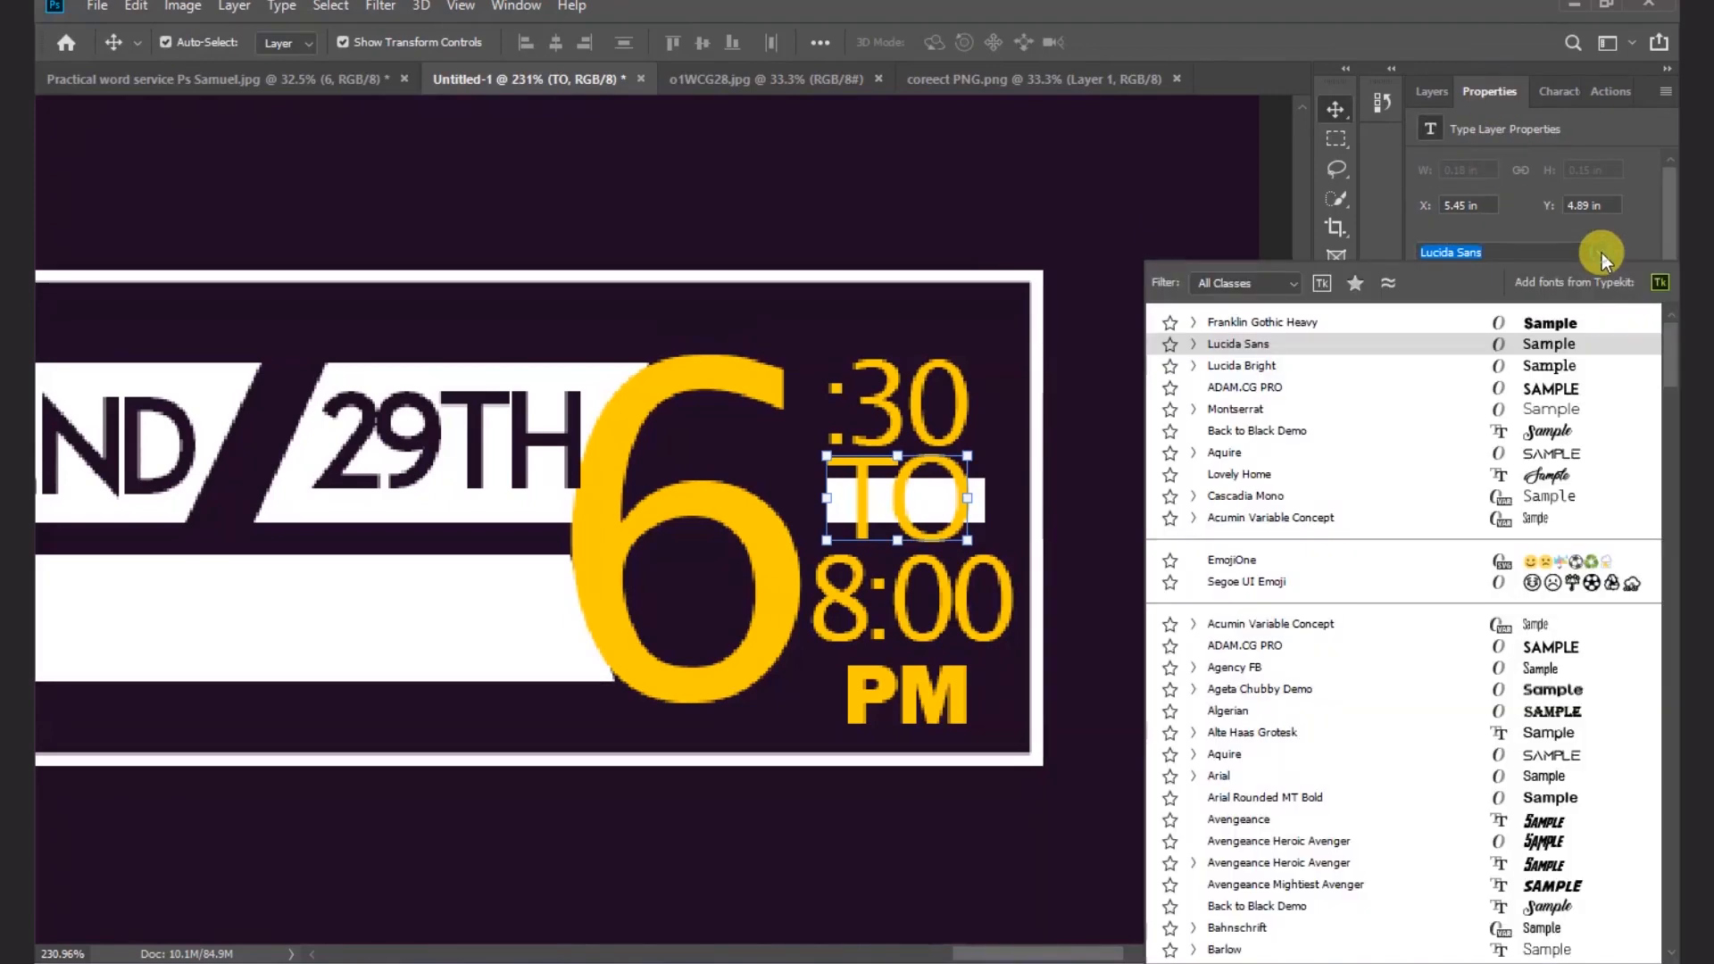
click(1271, 321)
click(1573, 390)
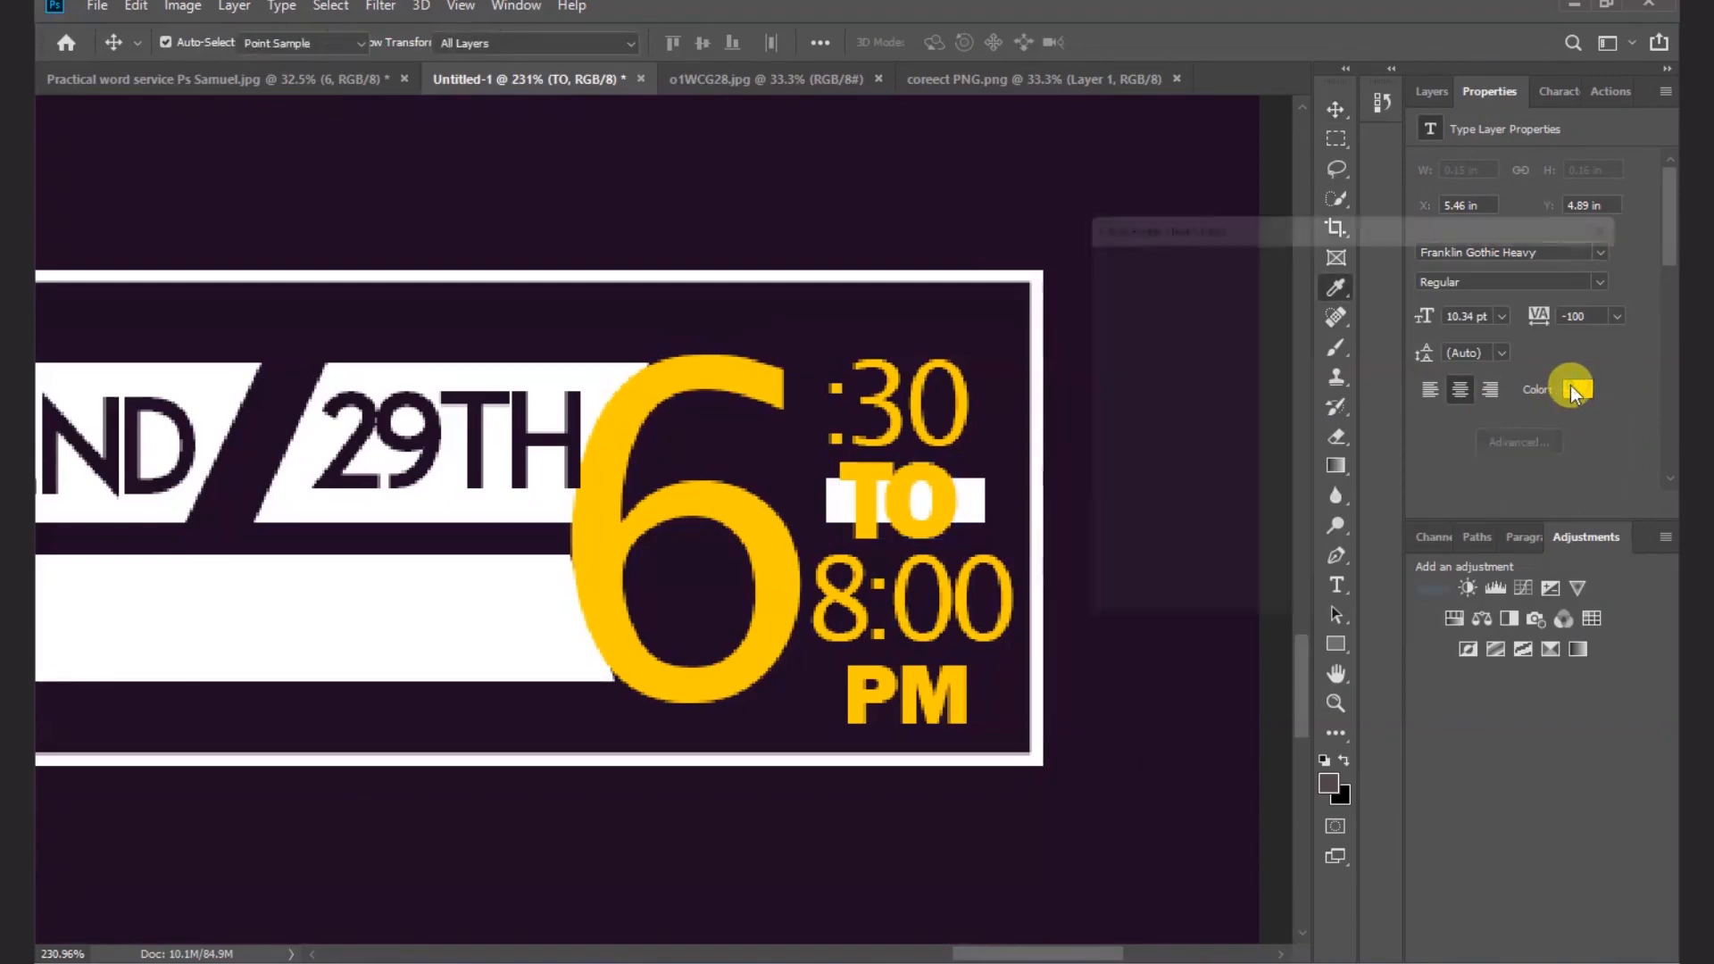
click(1296, 527)
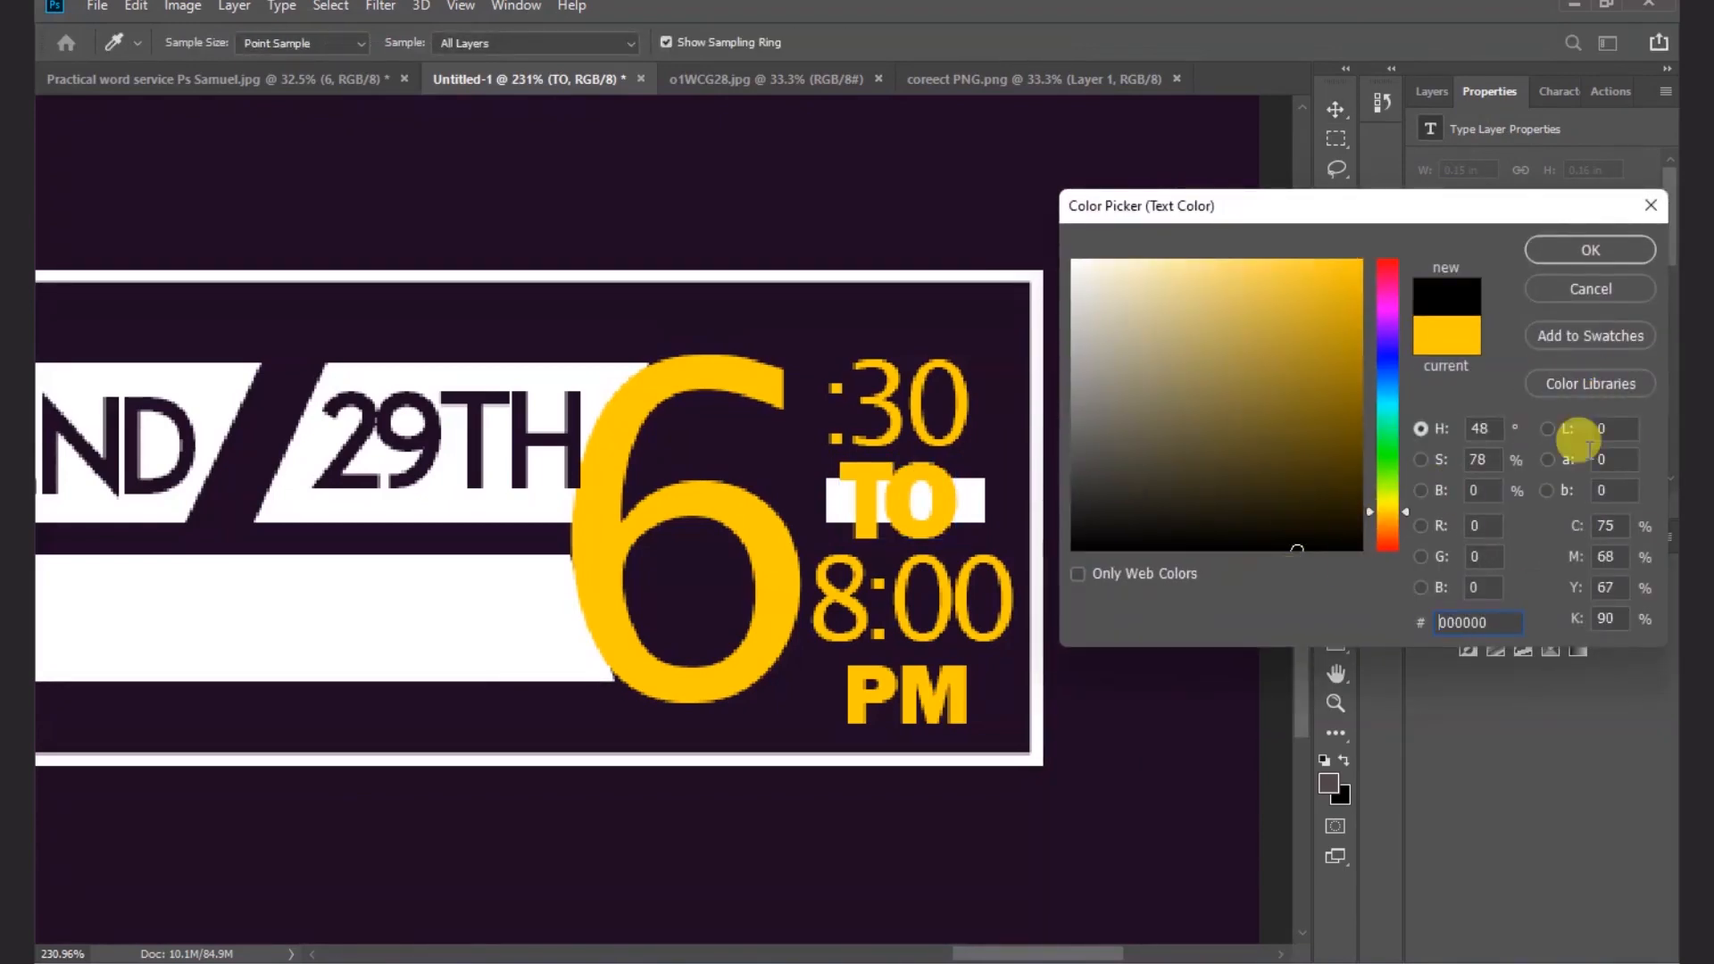
click(1621, 250)
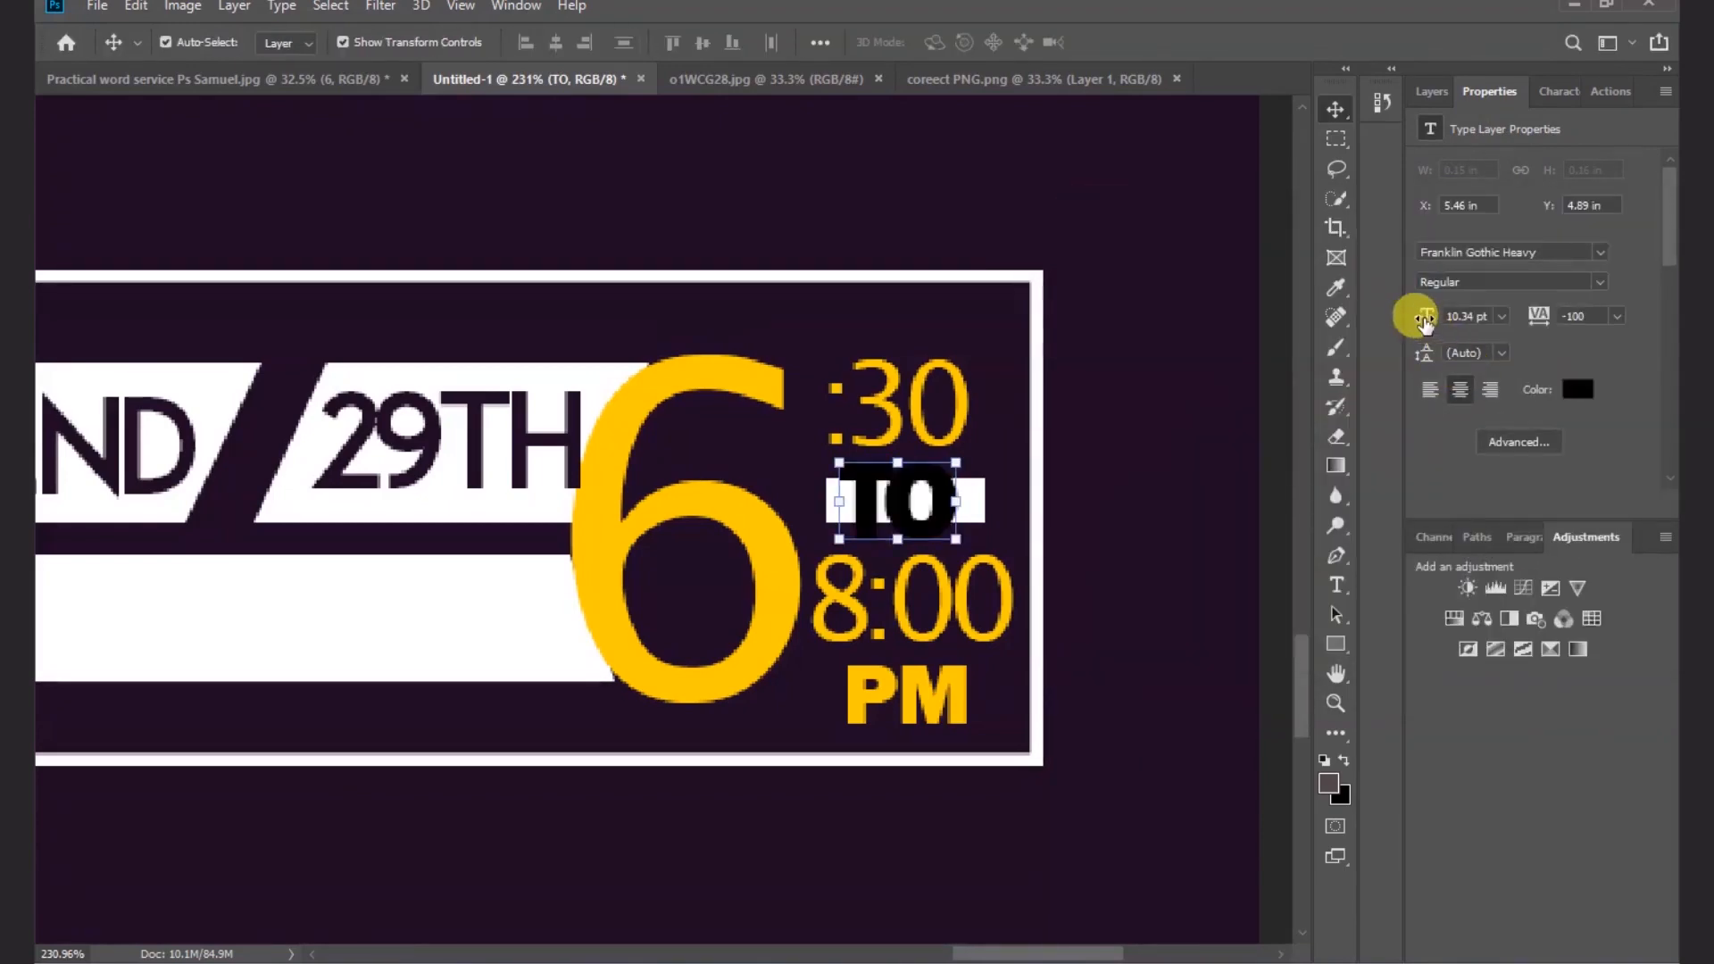
- Reduce the TO text to 6 pt so it suits the small white rectangle
click(1501, 316)
click(1500, 335)
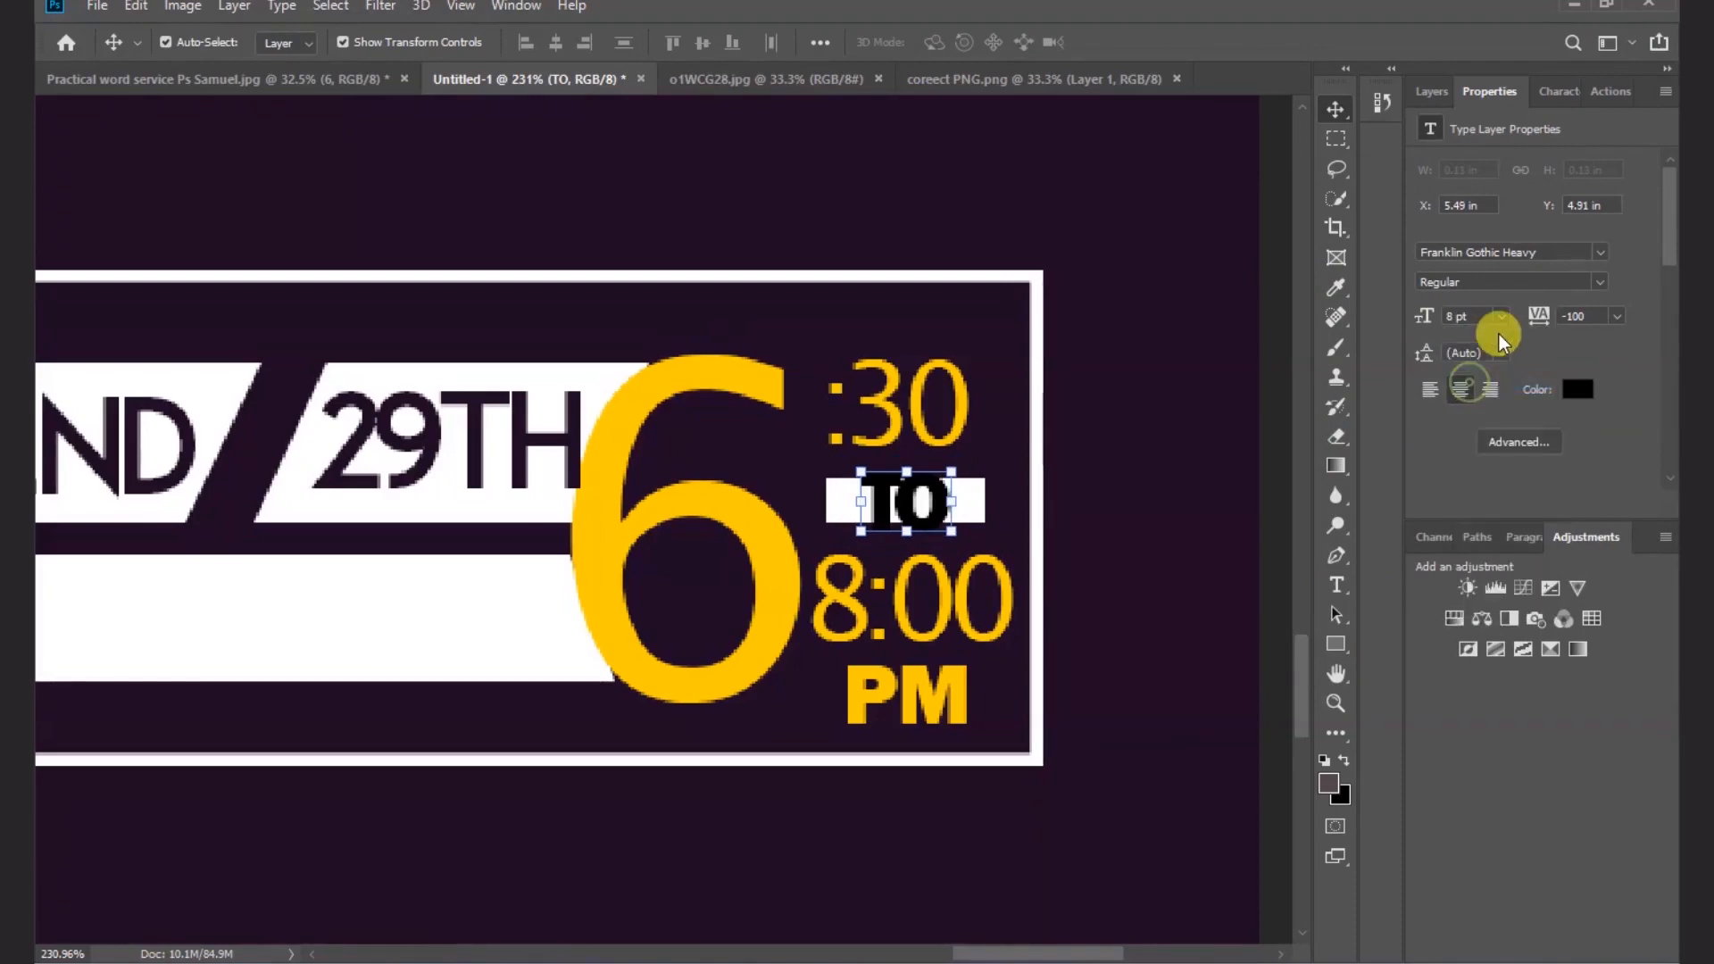
click(1501, 316)
click(1505, 332)
click(1501, 316)
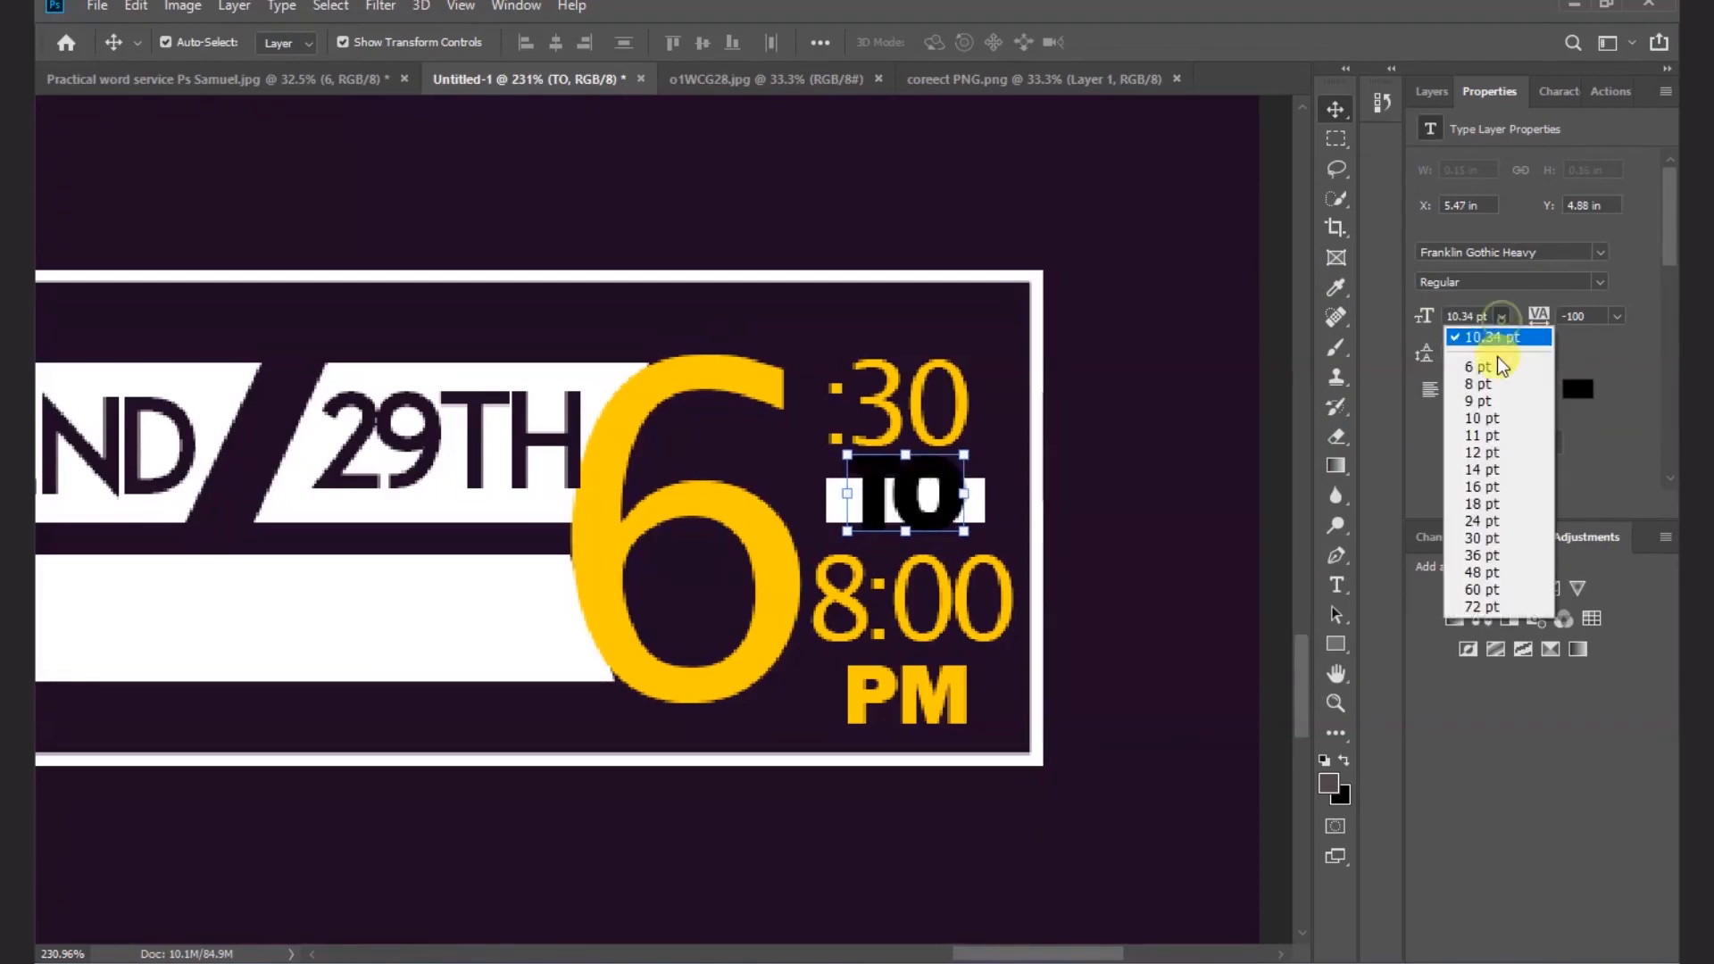
click(1499, 332)
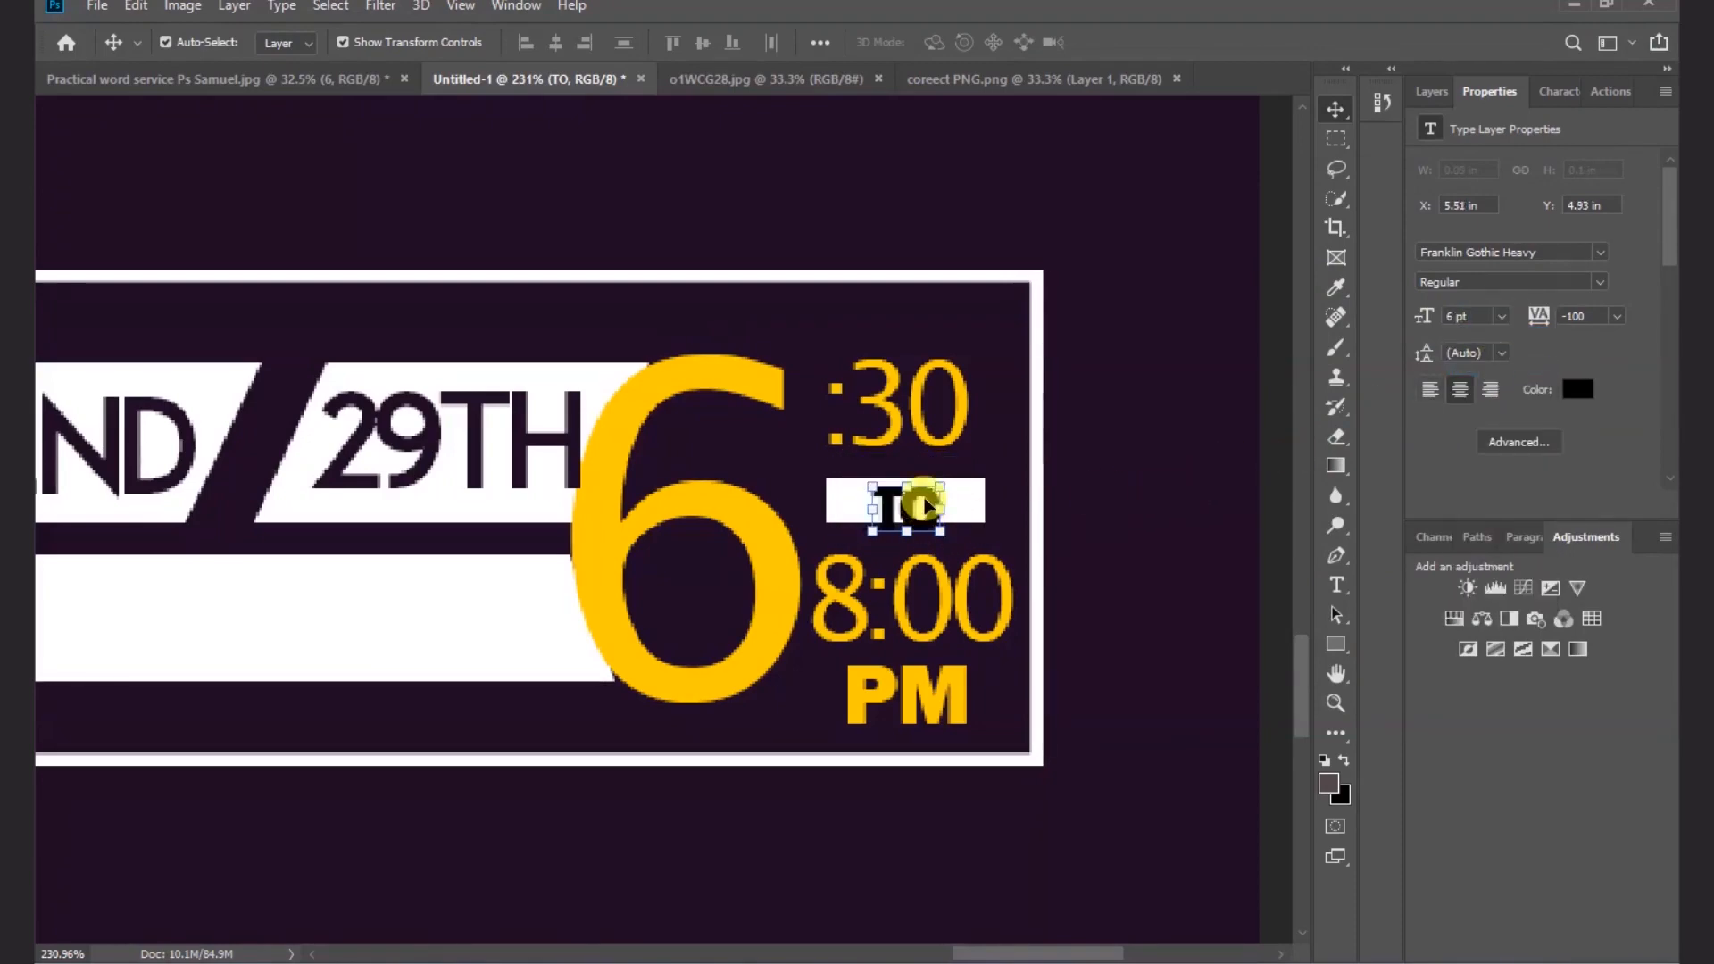
- Stretch the white rectangle behind TO to about 24 px high and center the TO text on it
click(1134, 460)
drag(925, 503, 905, 464)
click(964, 499)
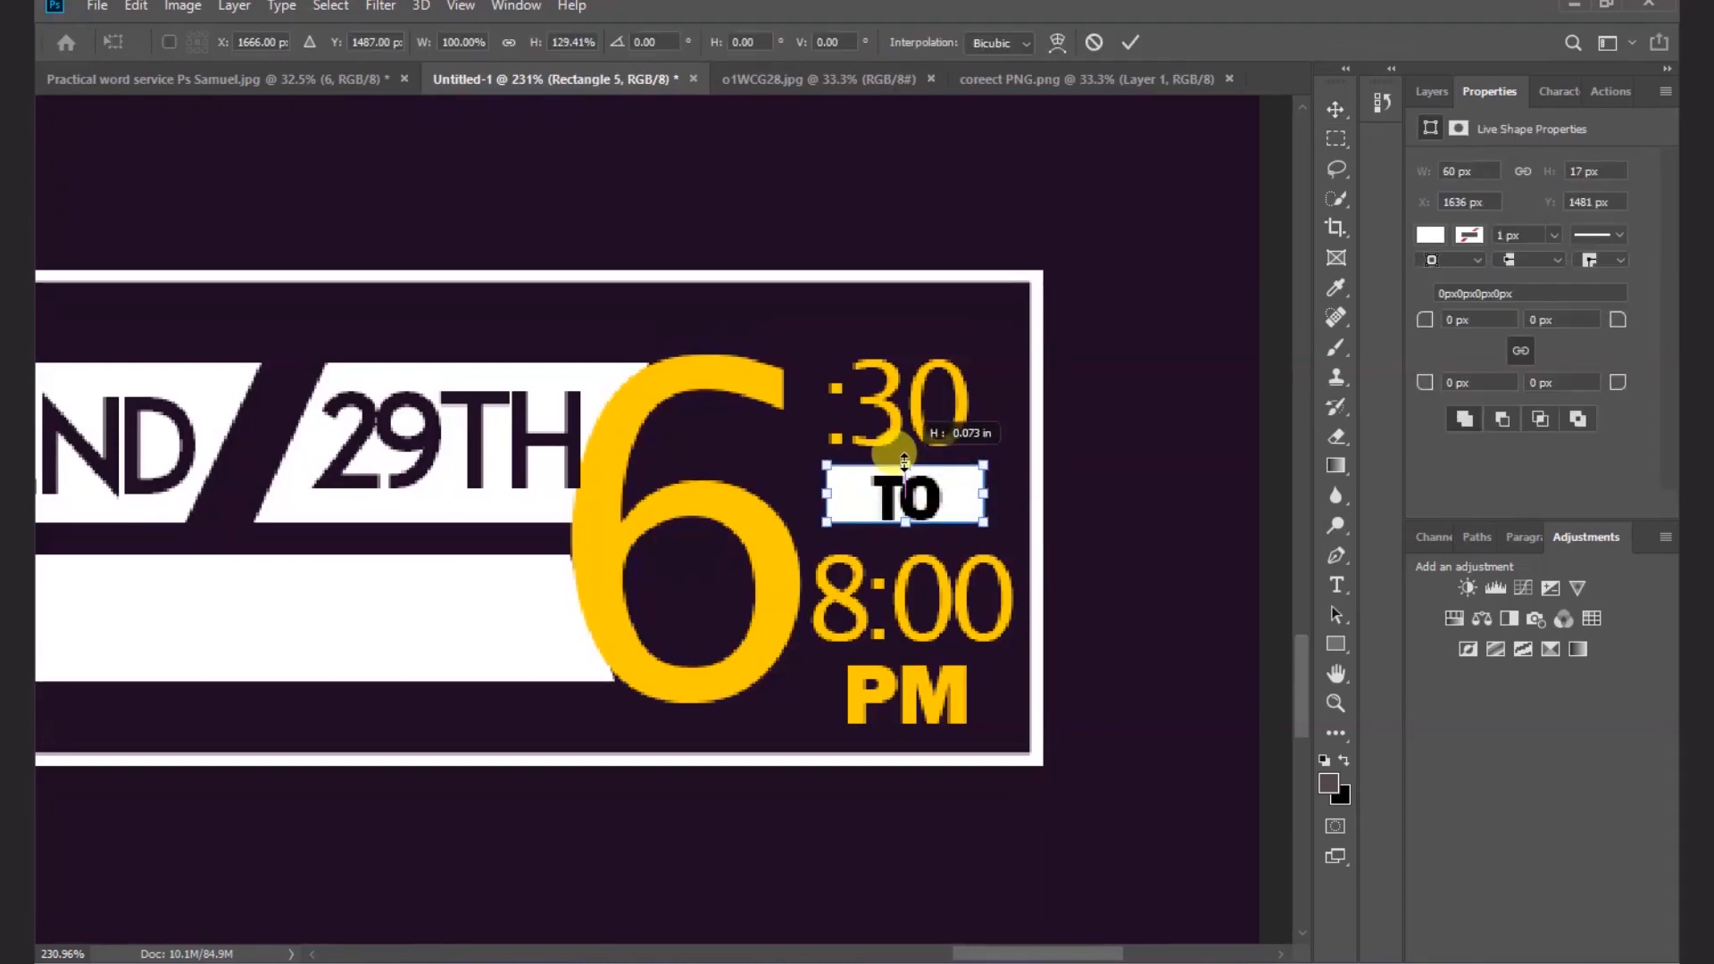
drag(902, 523, 903, 529)
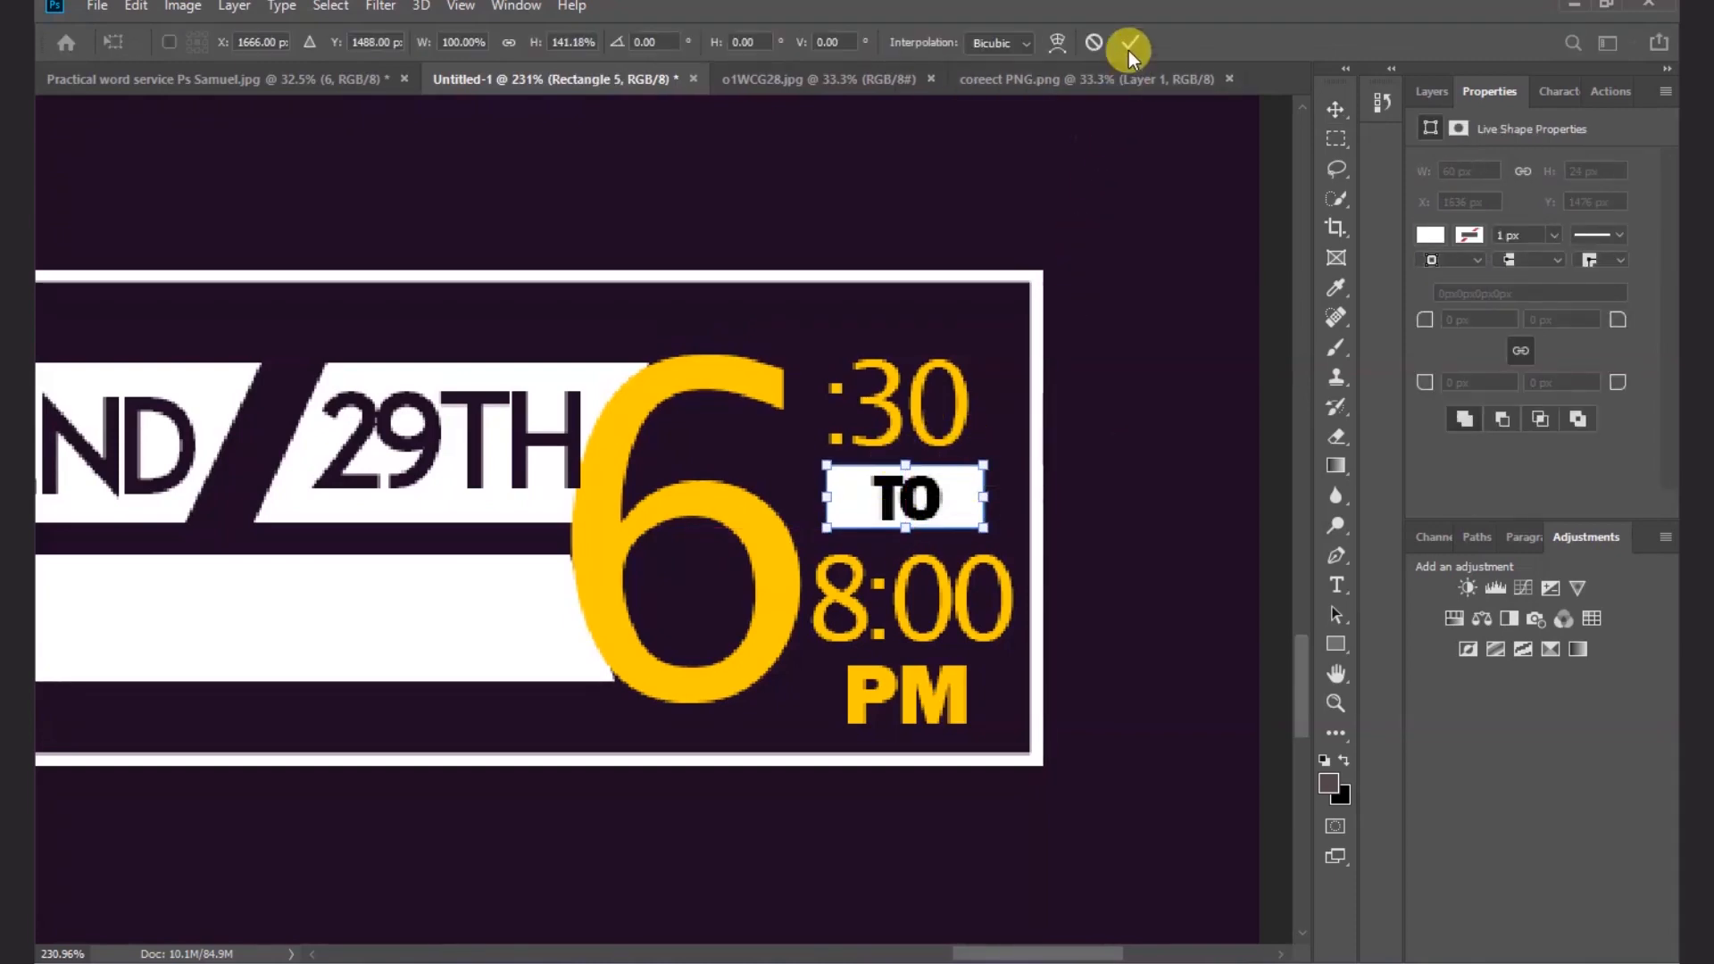
click(1129, 44)
click(935, 496)
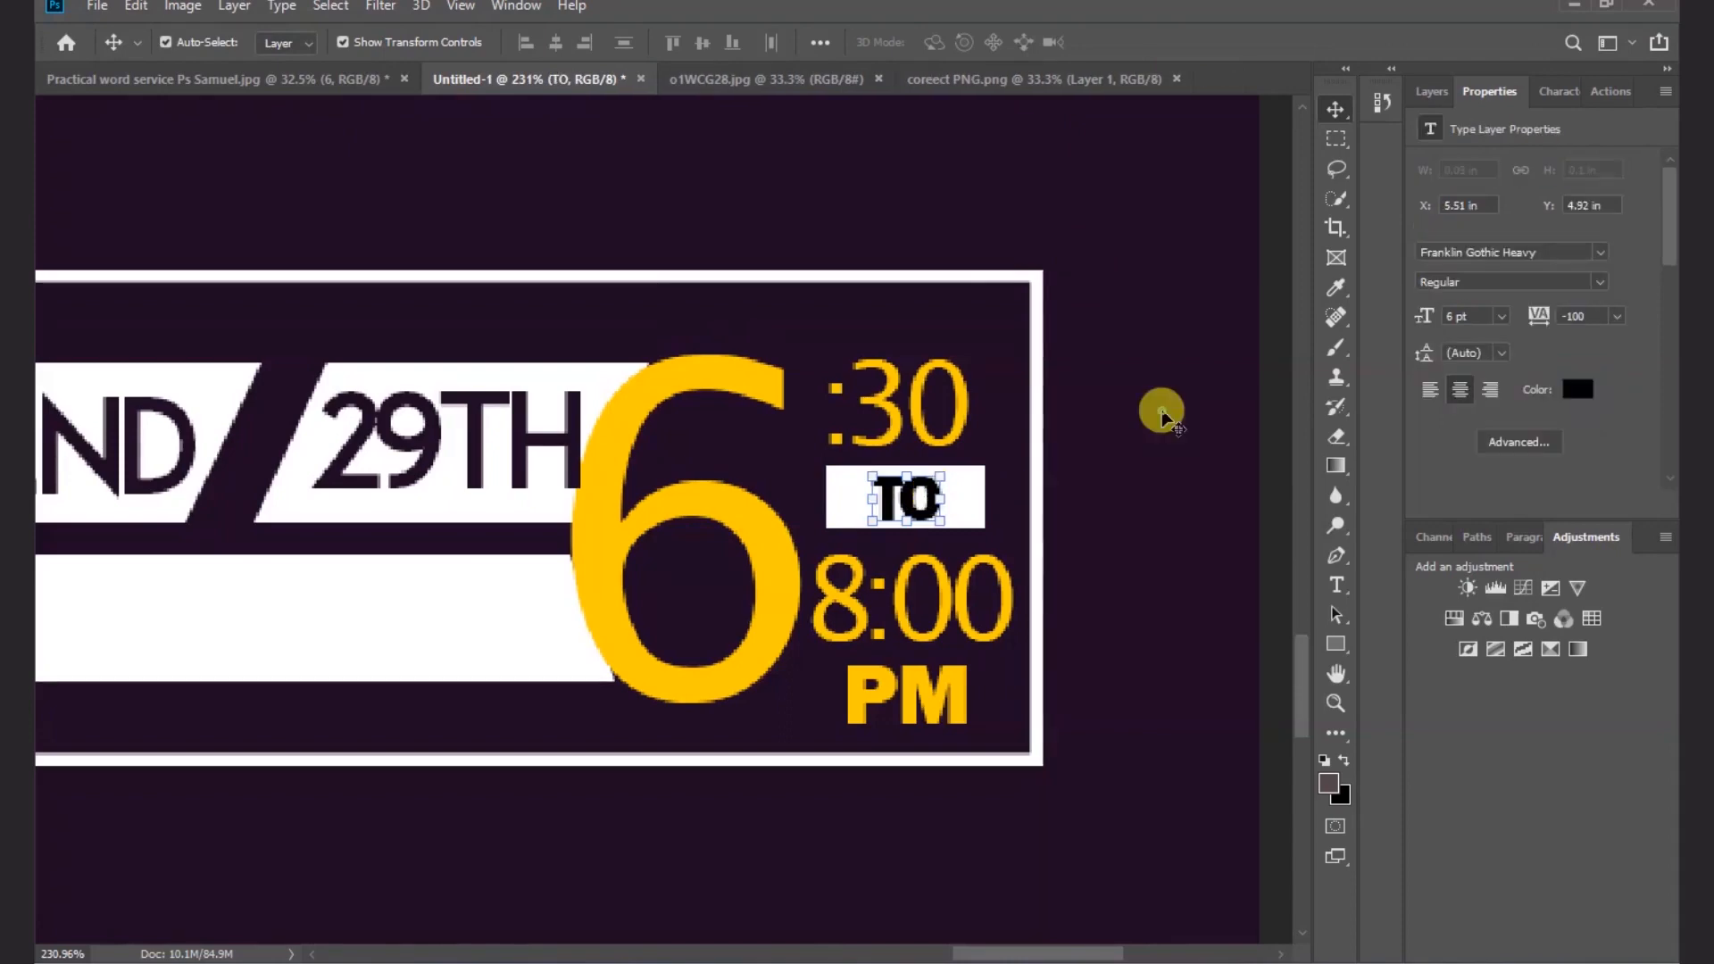
click(1098, 489)
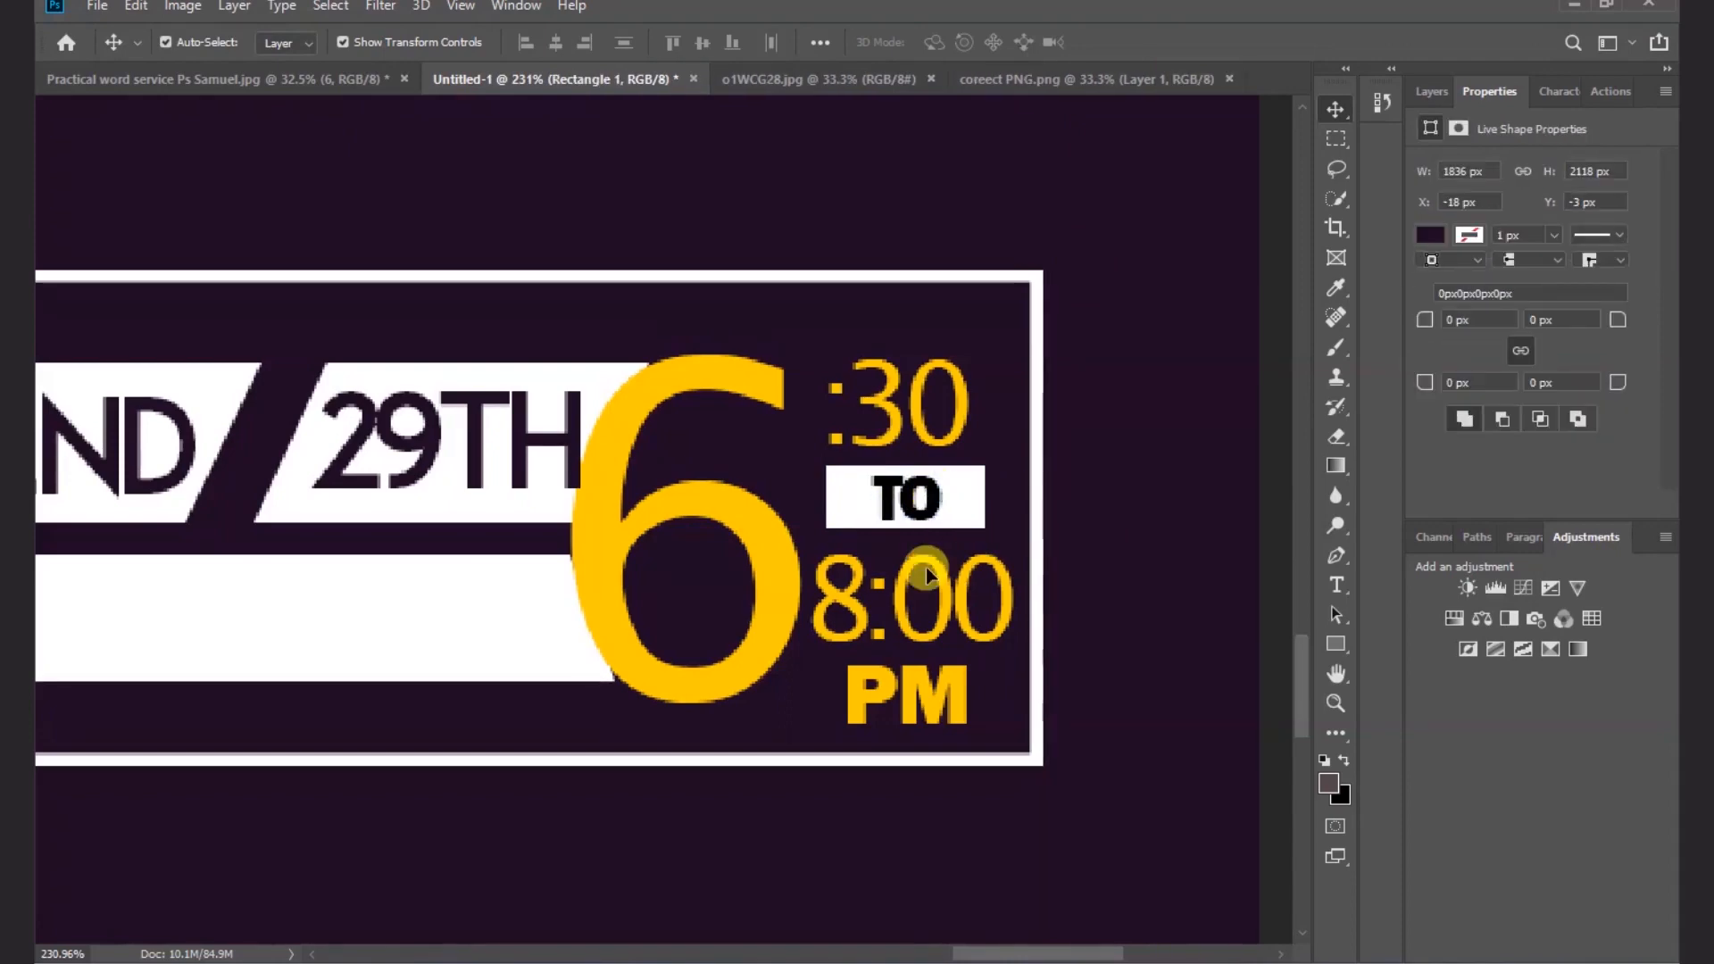
- Draw a rectangle about 1862 by 166 px across the full width of the flyer, below the date bar
scroll(925, 566, down, 4)
scroll(925, 566, down, 5)
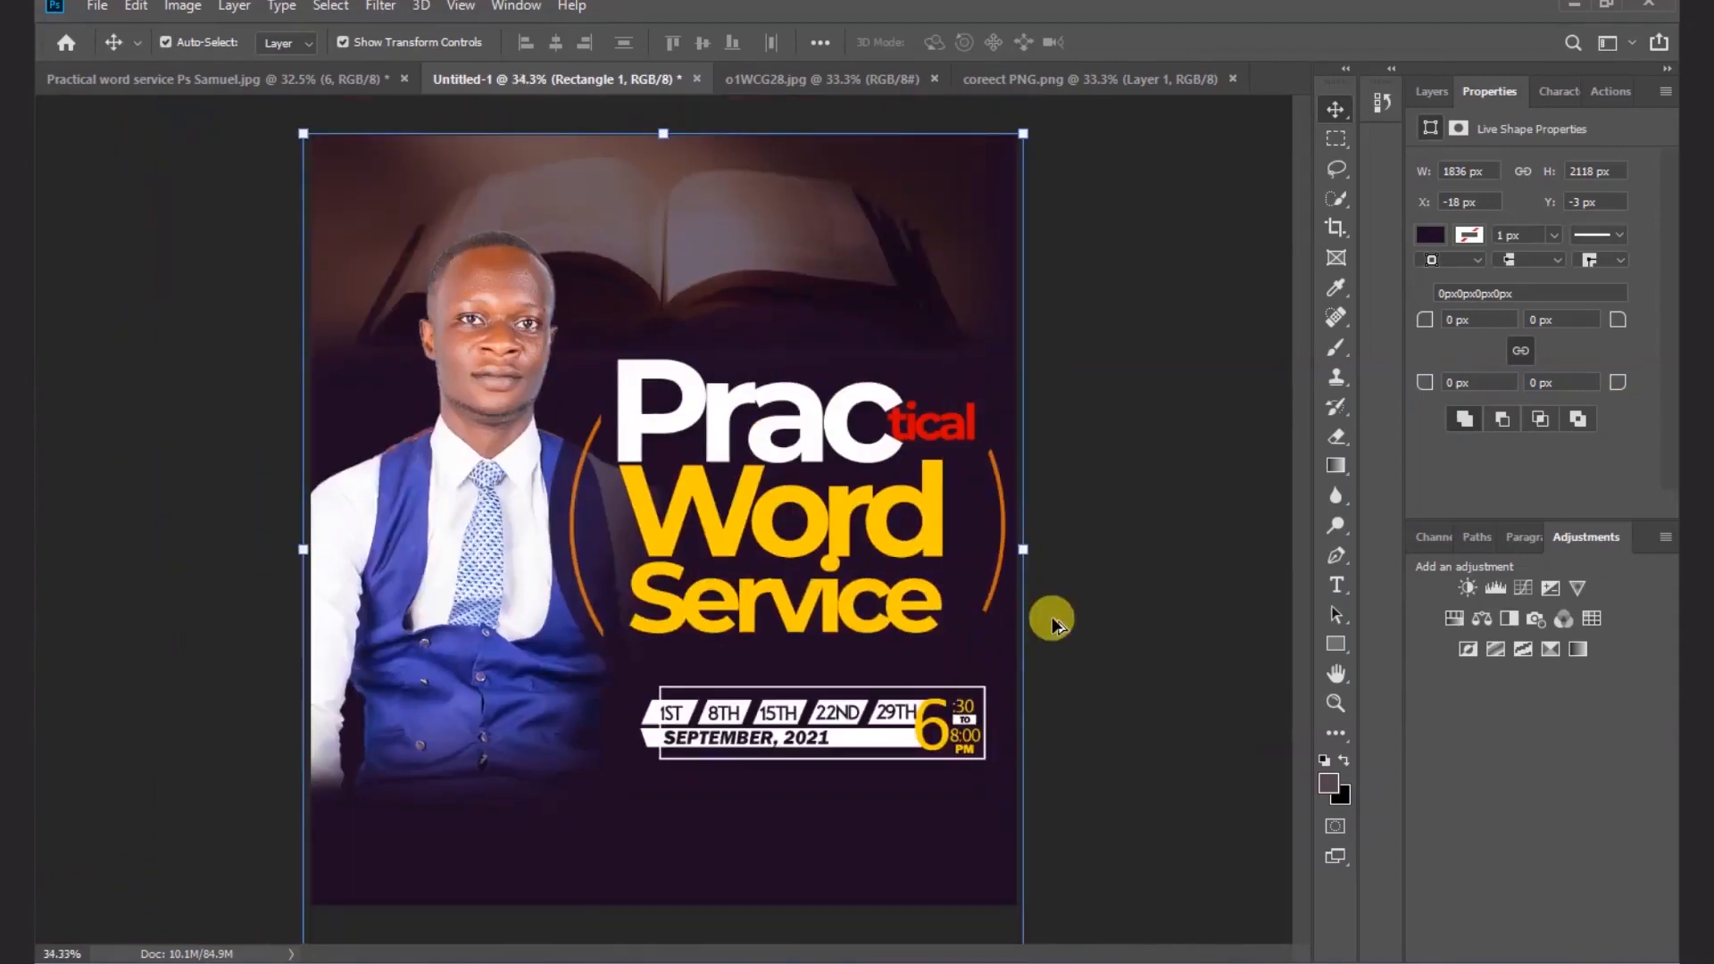
click(1102, 654)
scroll(814, 654, up, 1)
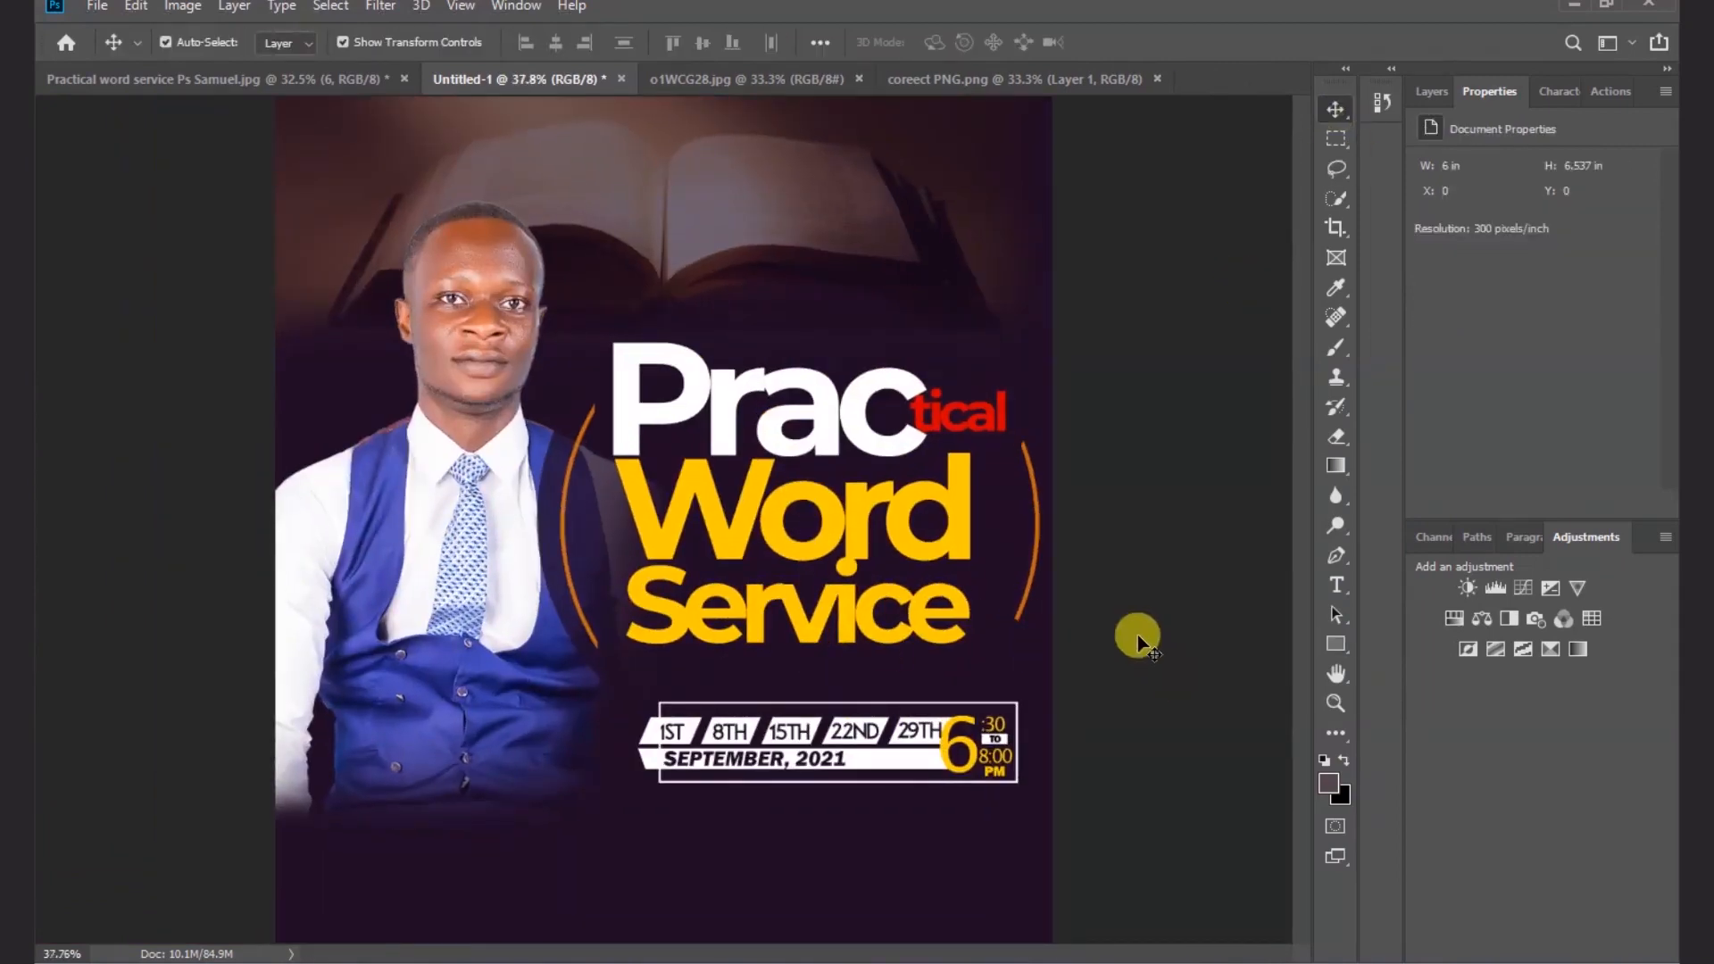
click(1337, 645)
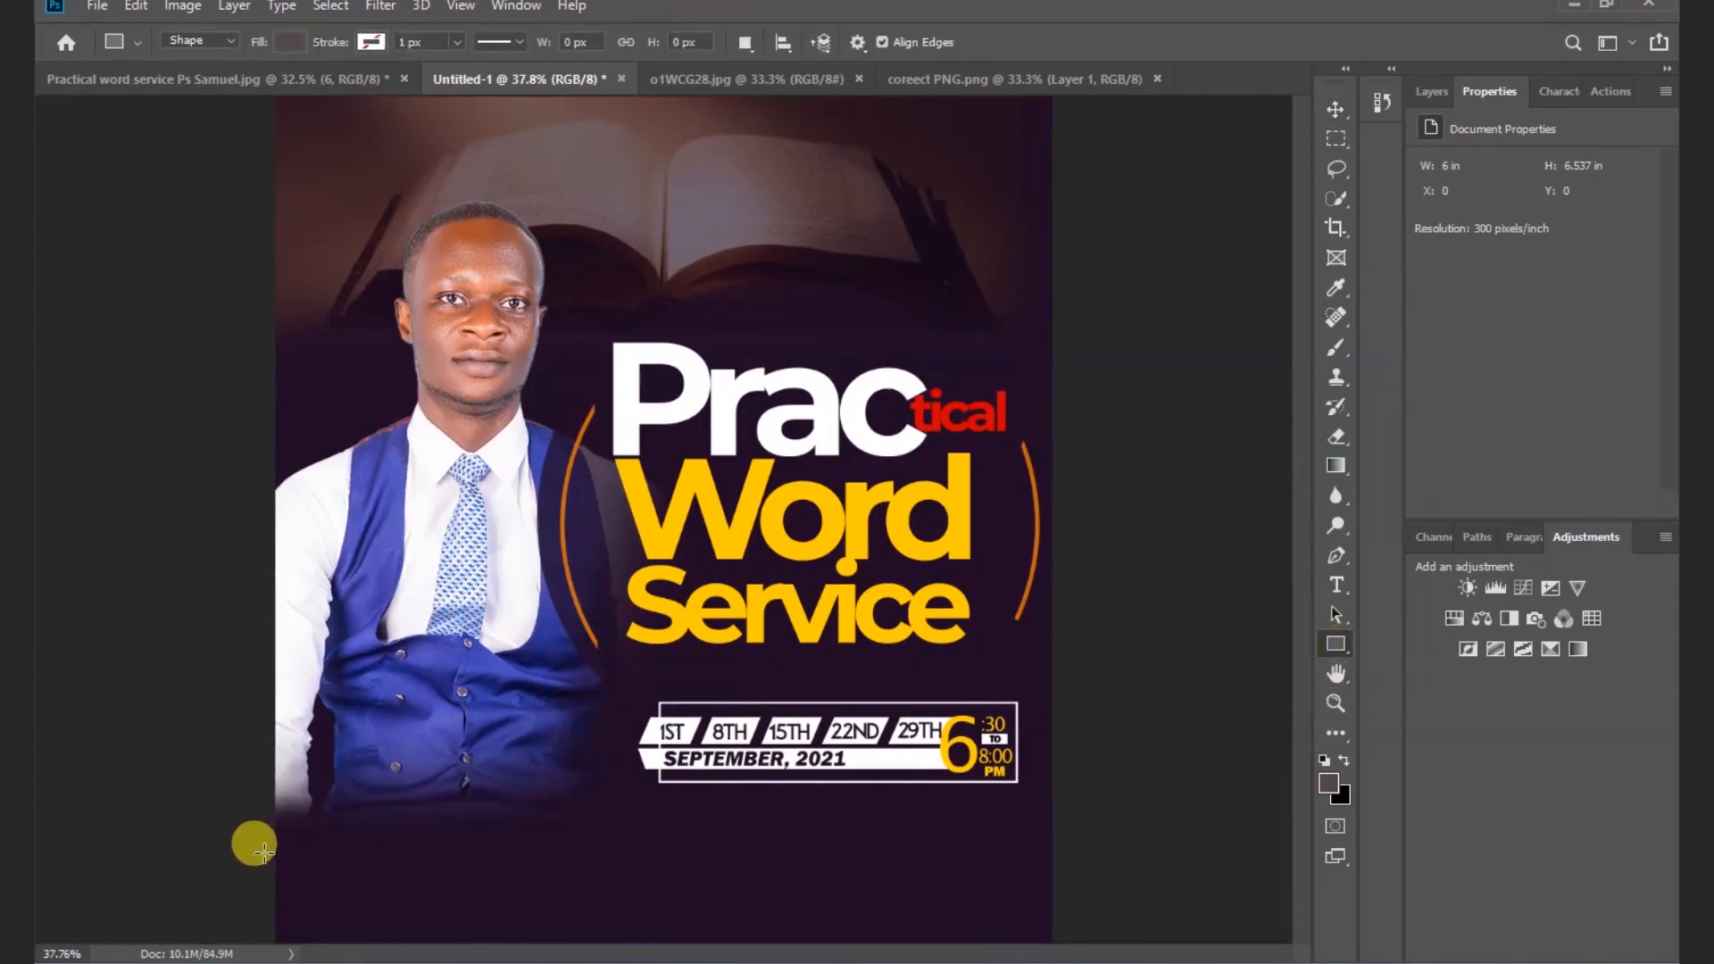
drag(260, 852, 1060, 920)
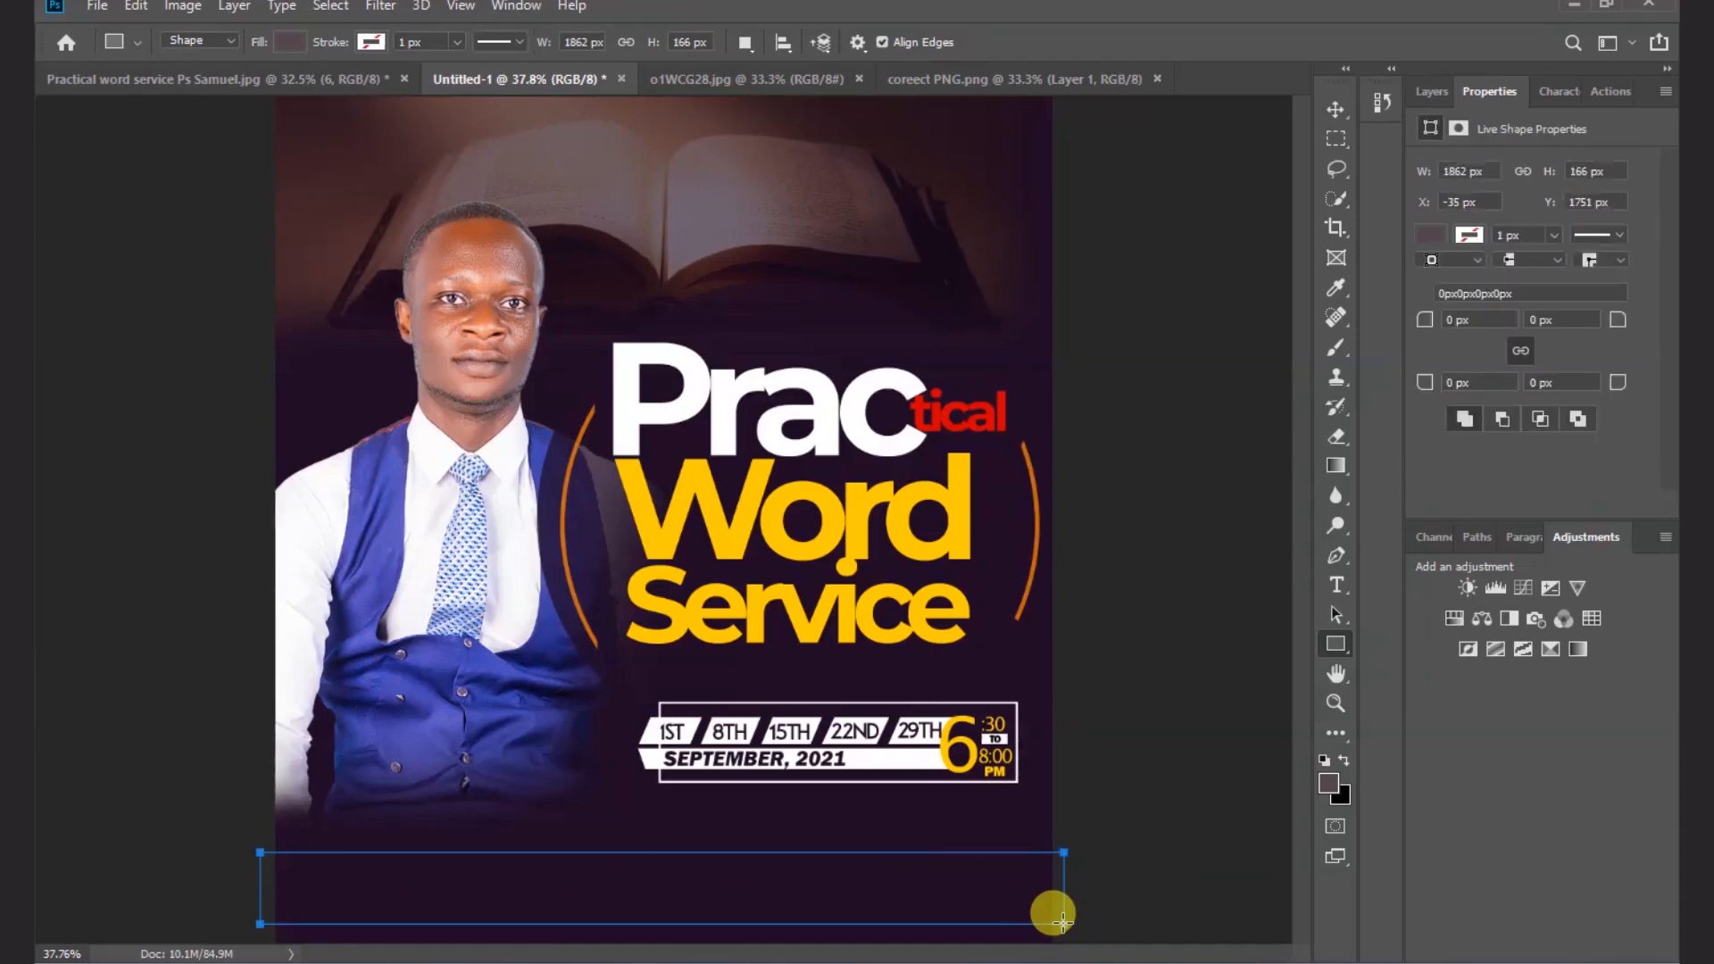
- Fill the wide rectangle below the date bar with white and deselect it
click(1333, 111)
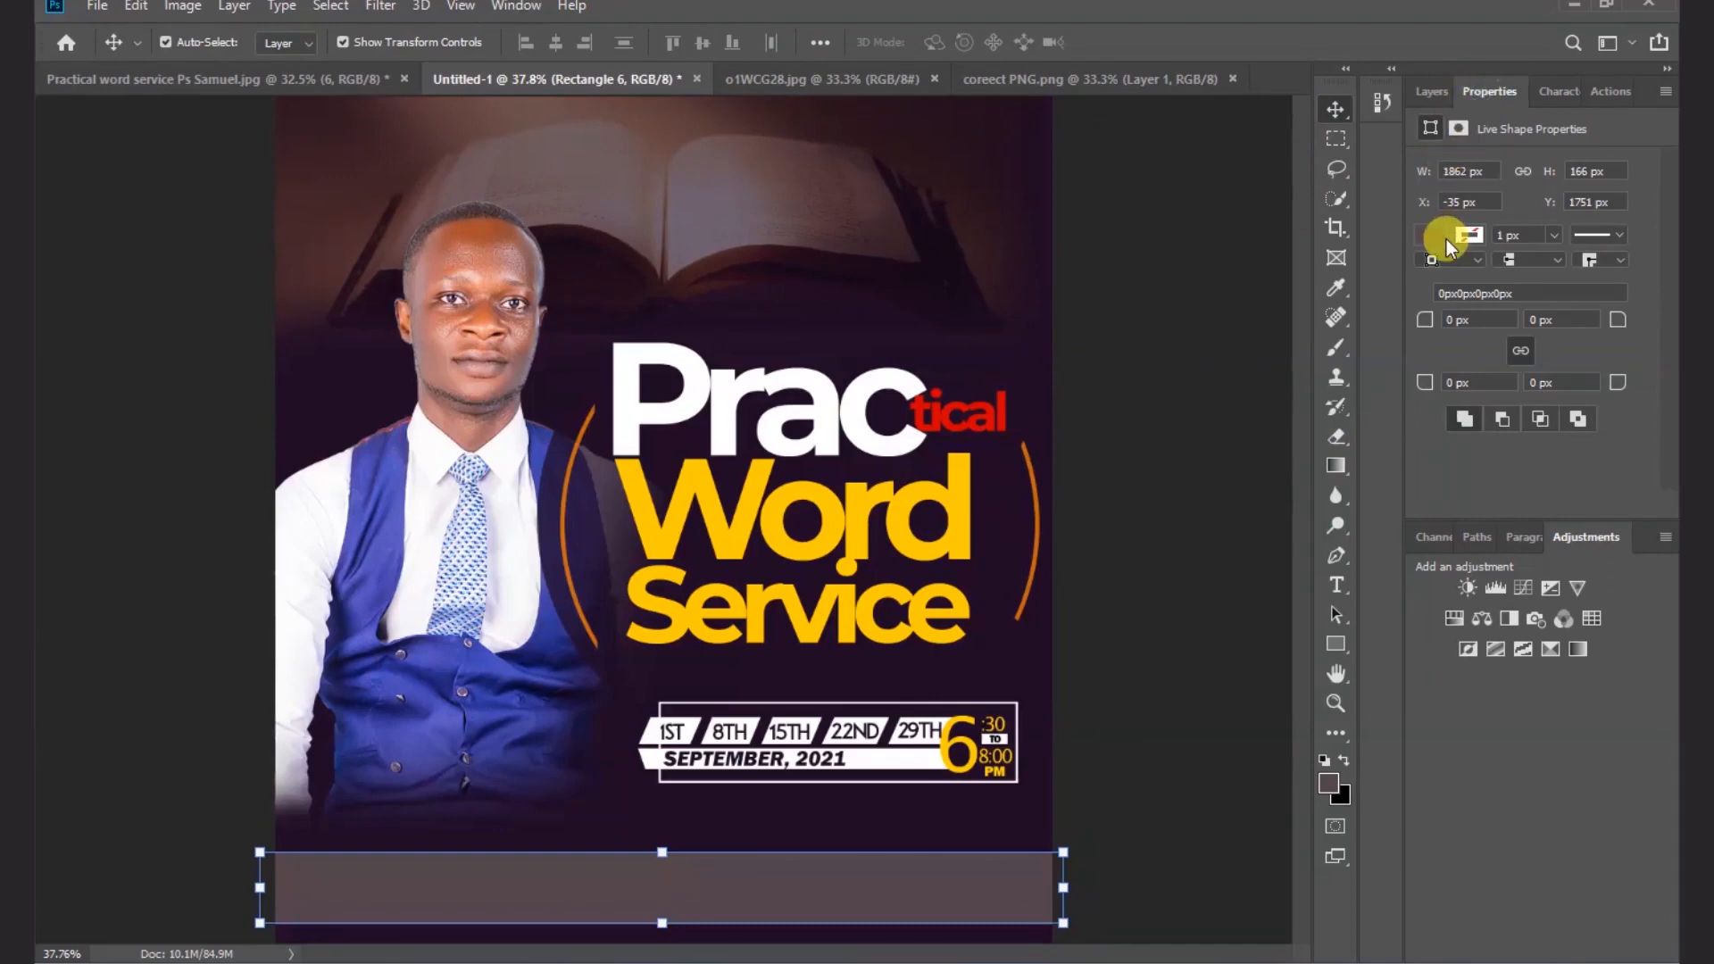
click(1434, 233)
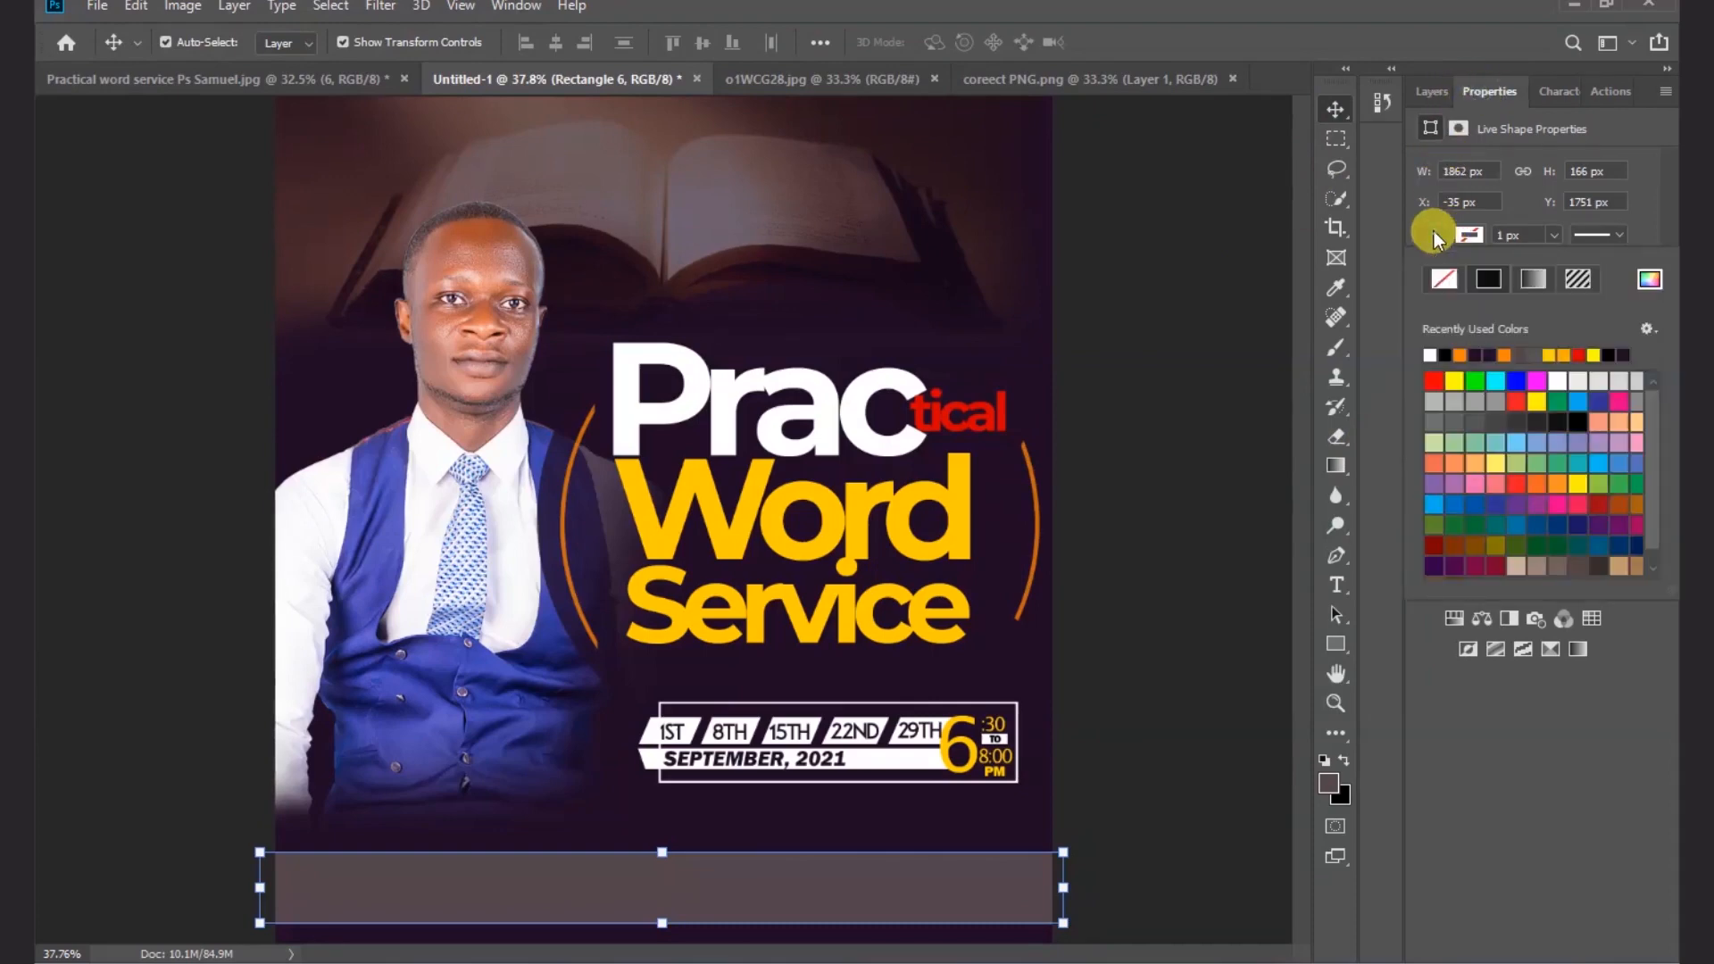
click(1433, 355)
click(1344, 110)
click(1164, 529)
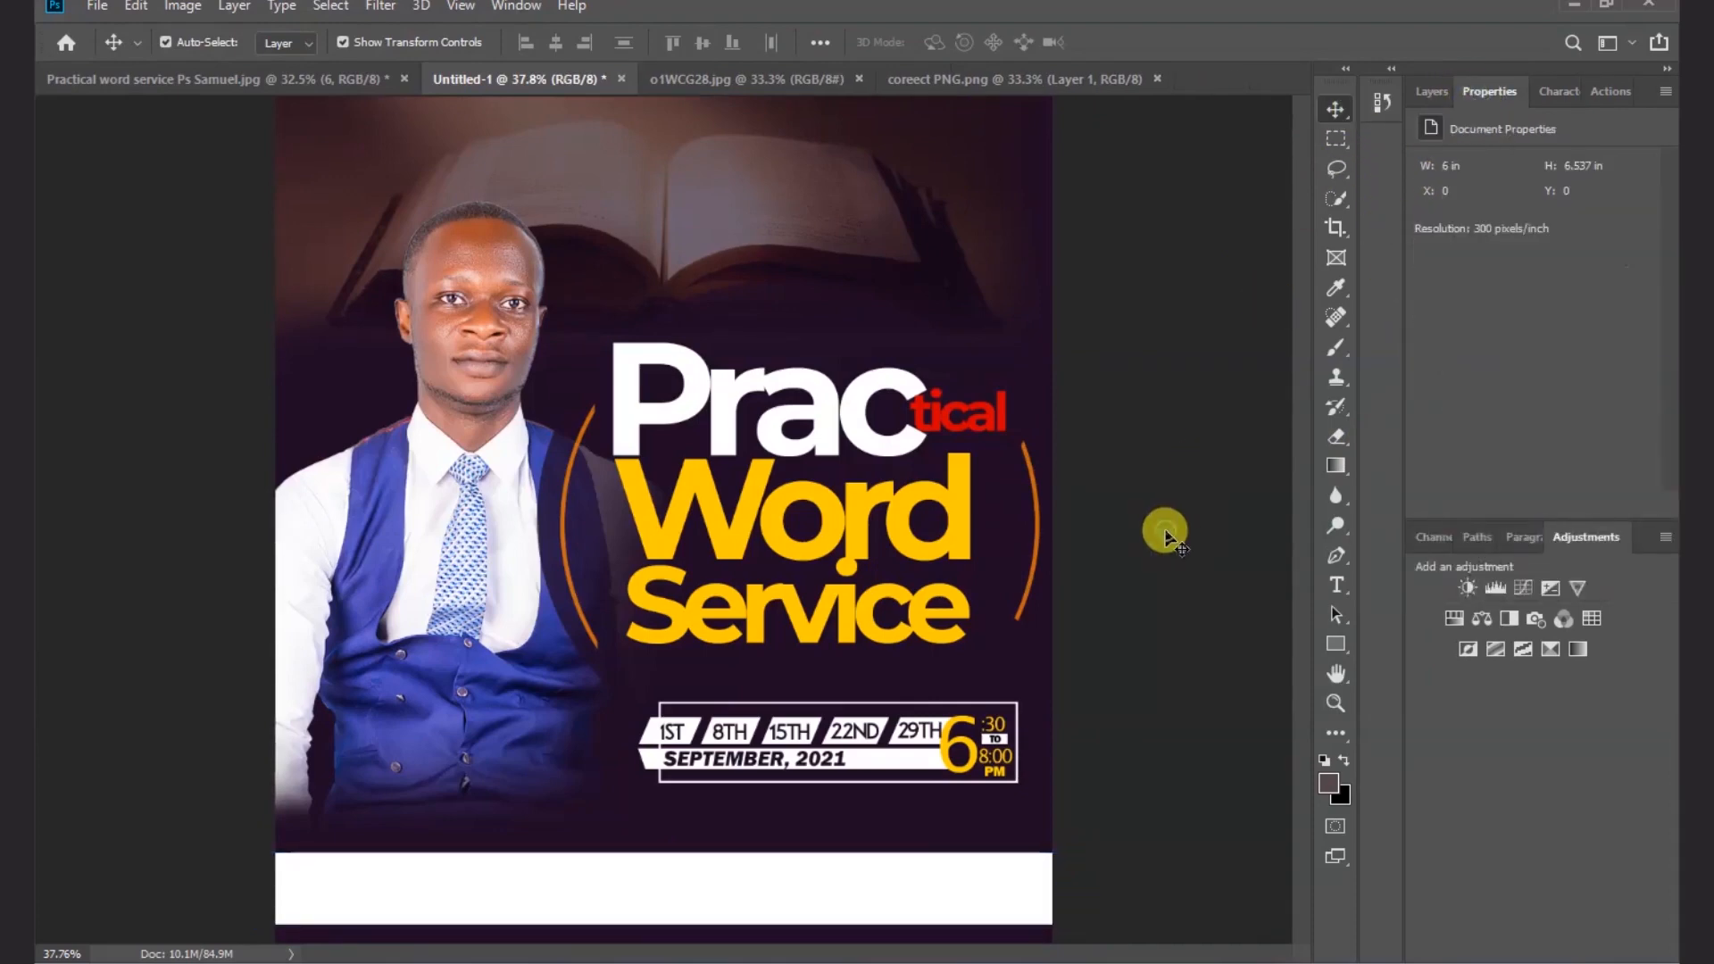
scroll(1143, 580, down, 2)
scroll(806, 907, up, 2)
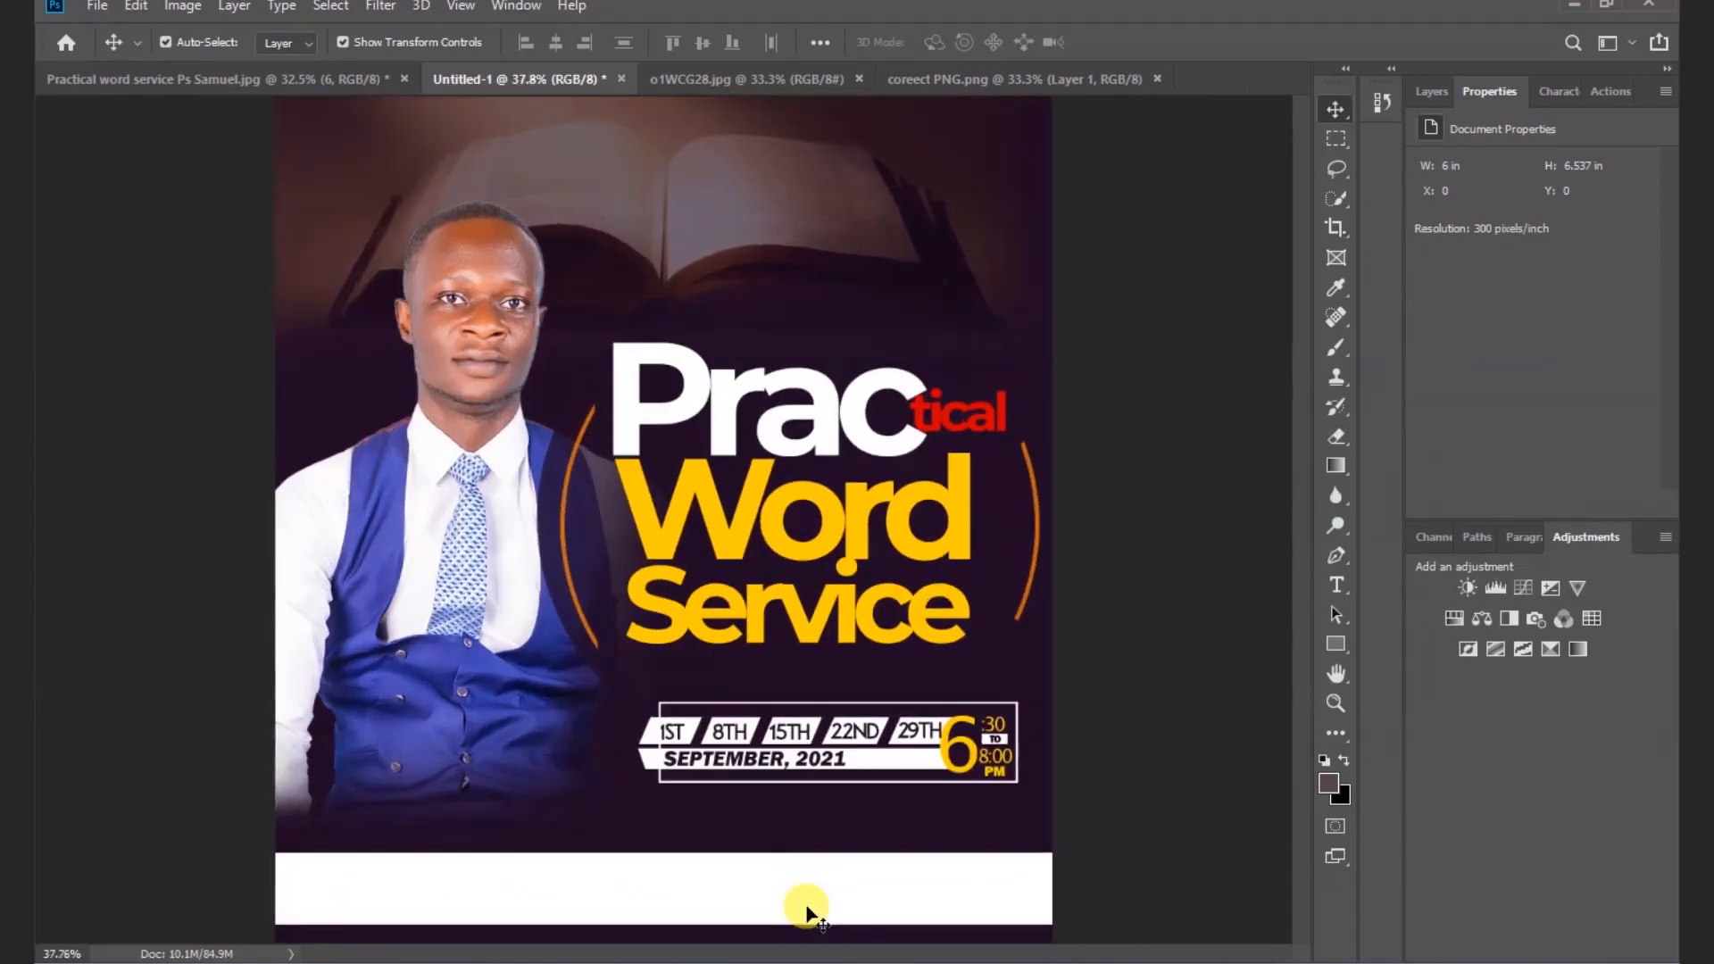
- Move the wide white band up about 44 px and scale the man's photo to about 96.07%
drag(793, 889, 705, 818)
click(455, 683)
click(1132, 42)
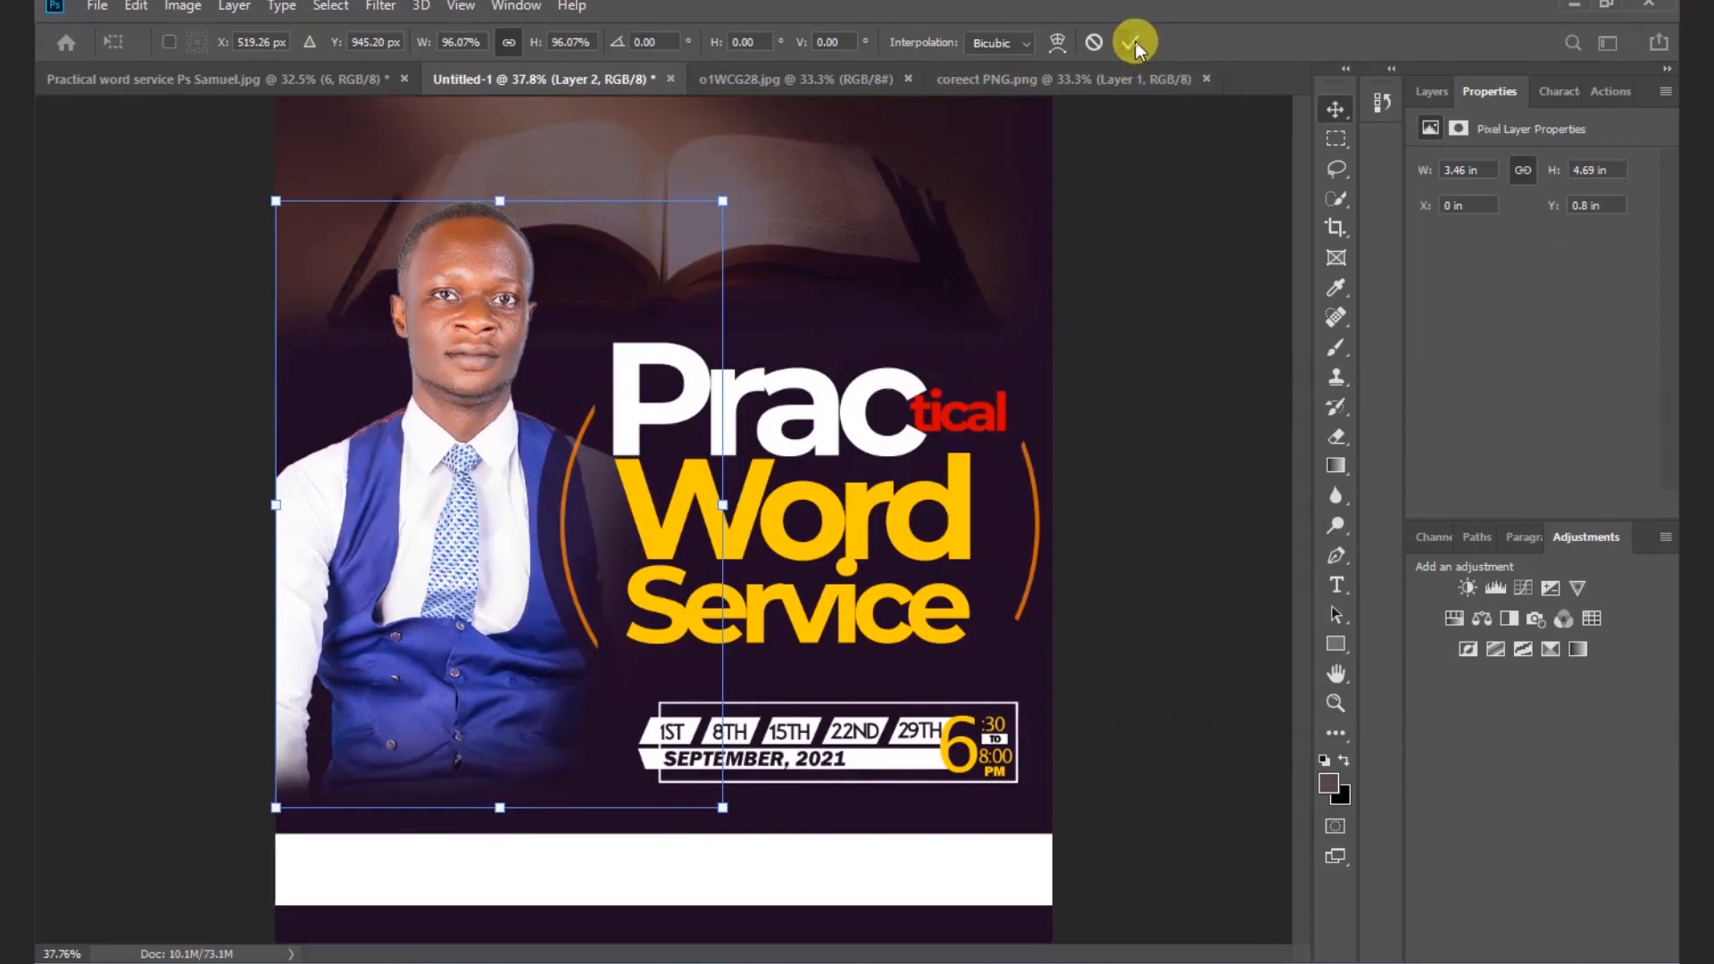
- Select the white band below the date bar and duplicate its layer
click(1434, 92)
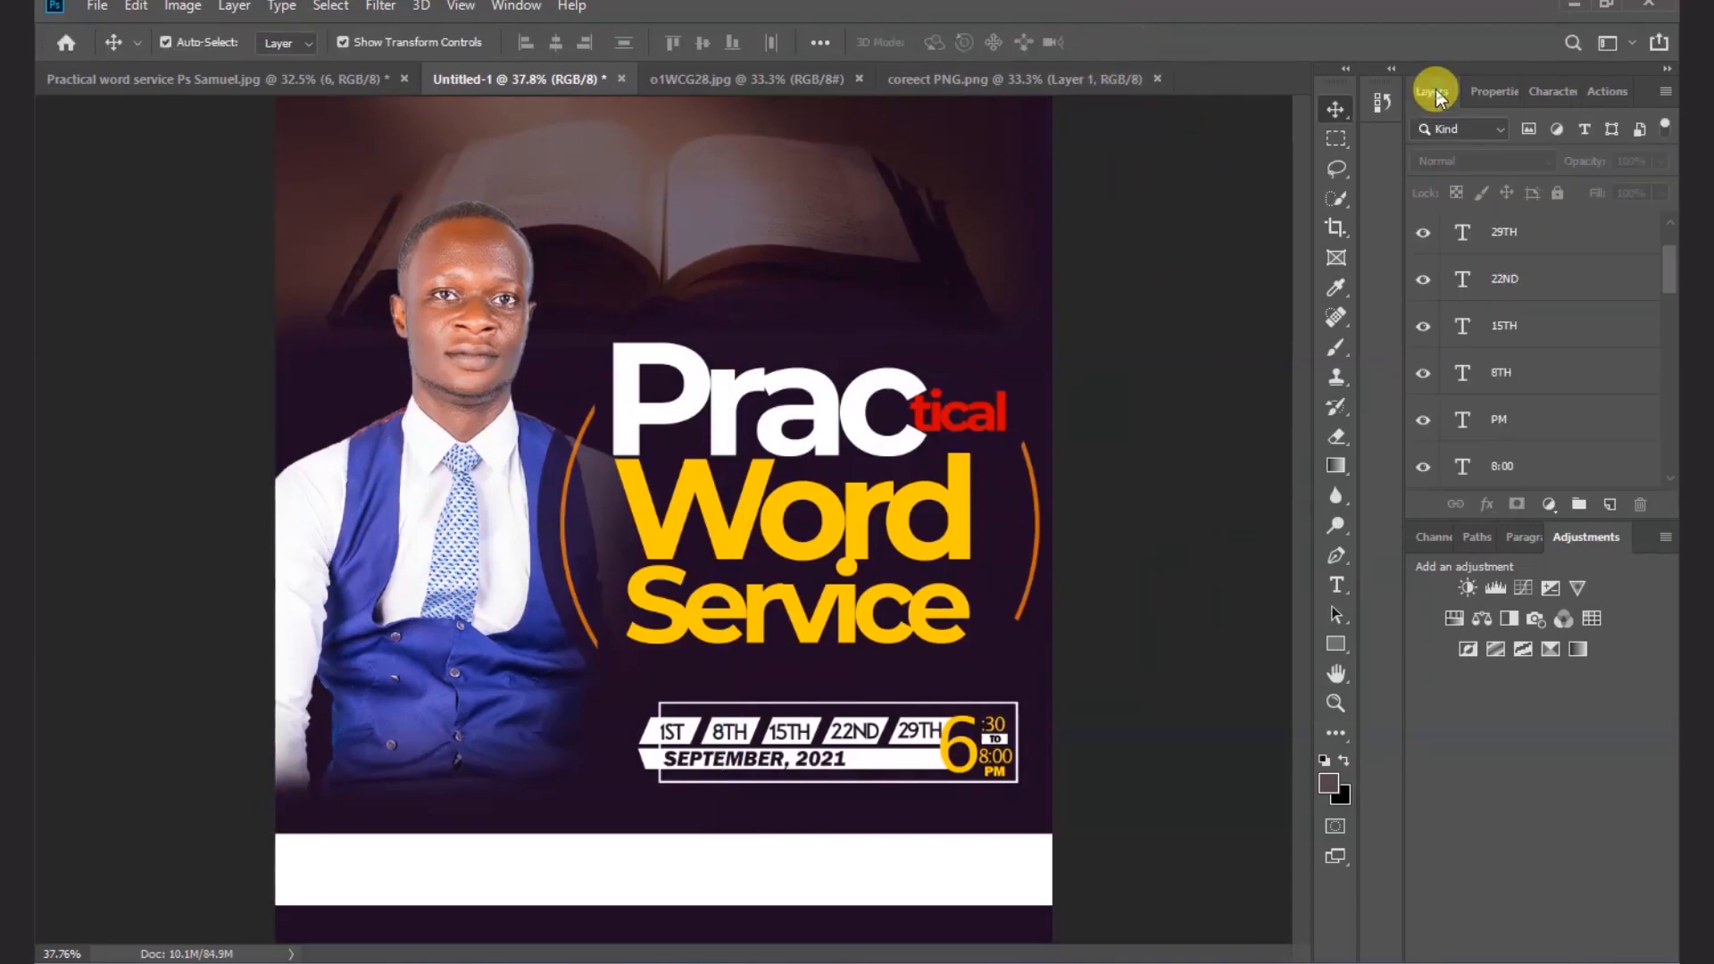
click(1017, 866)
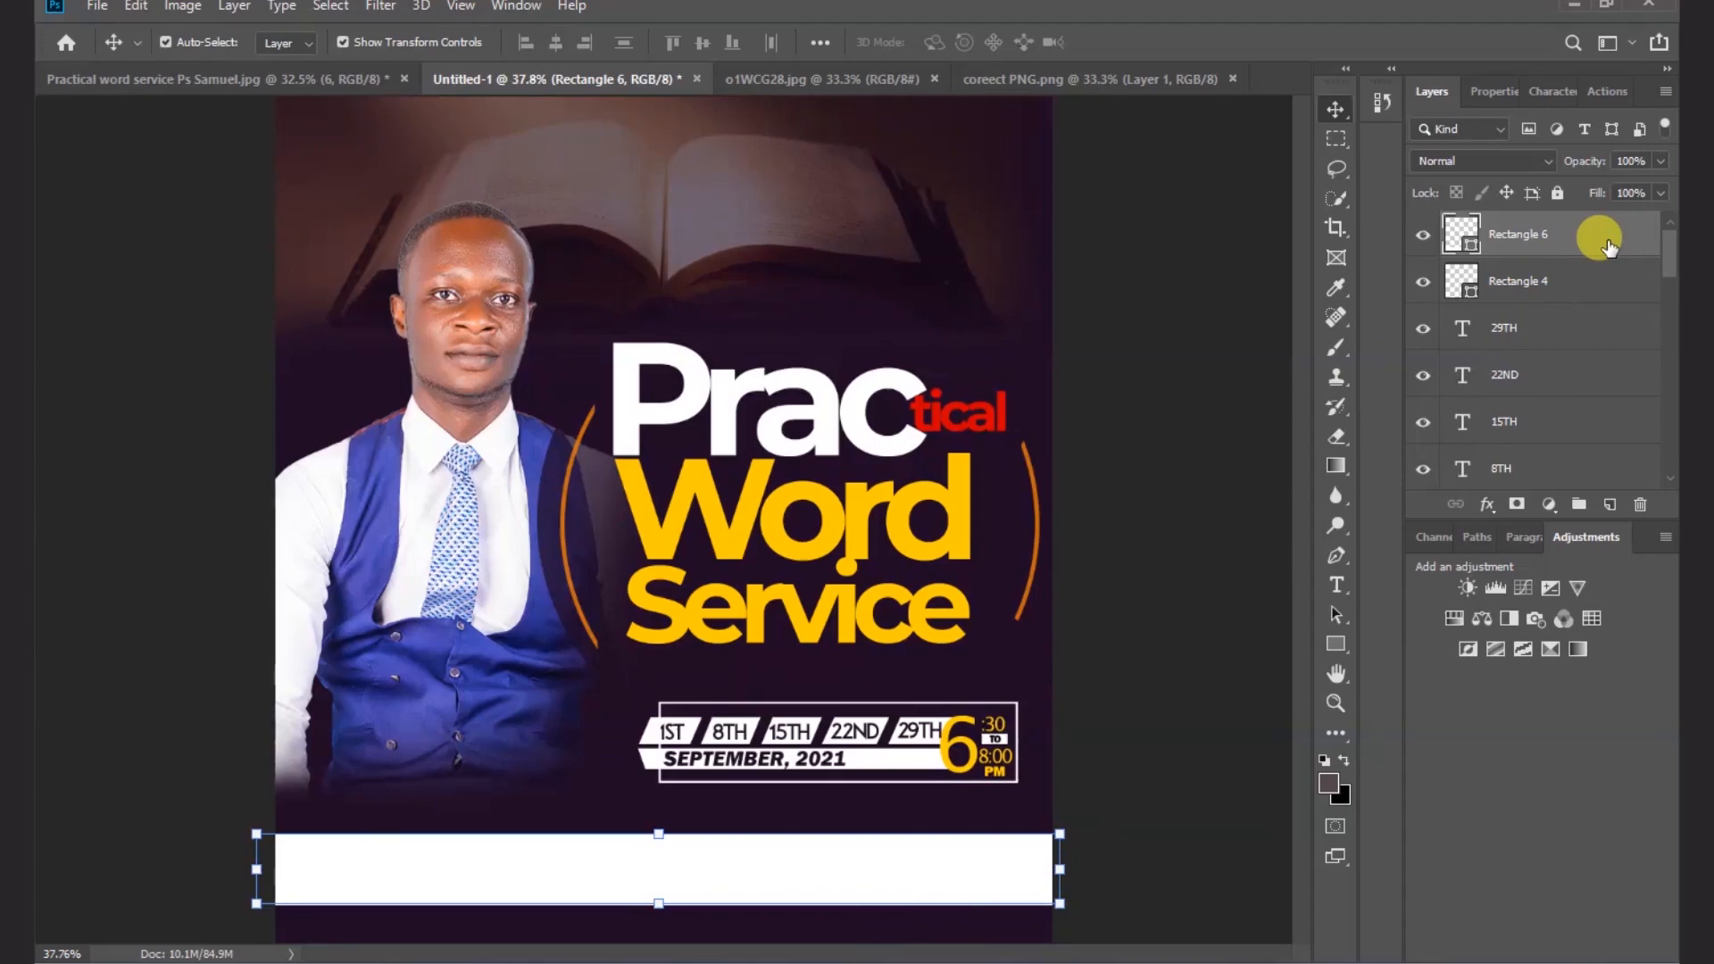
key(ctrl+j)
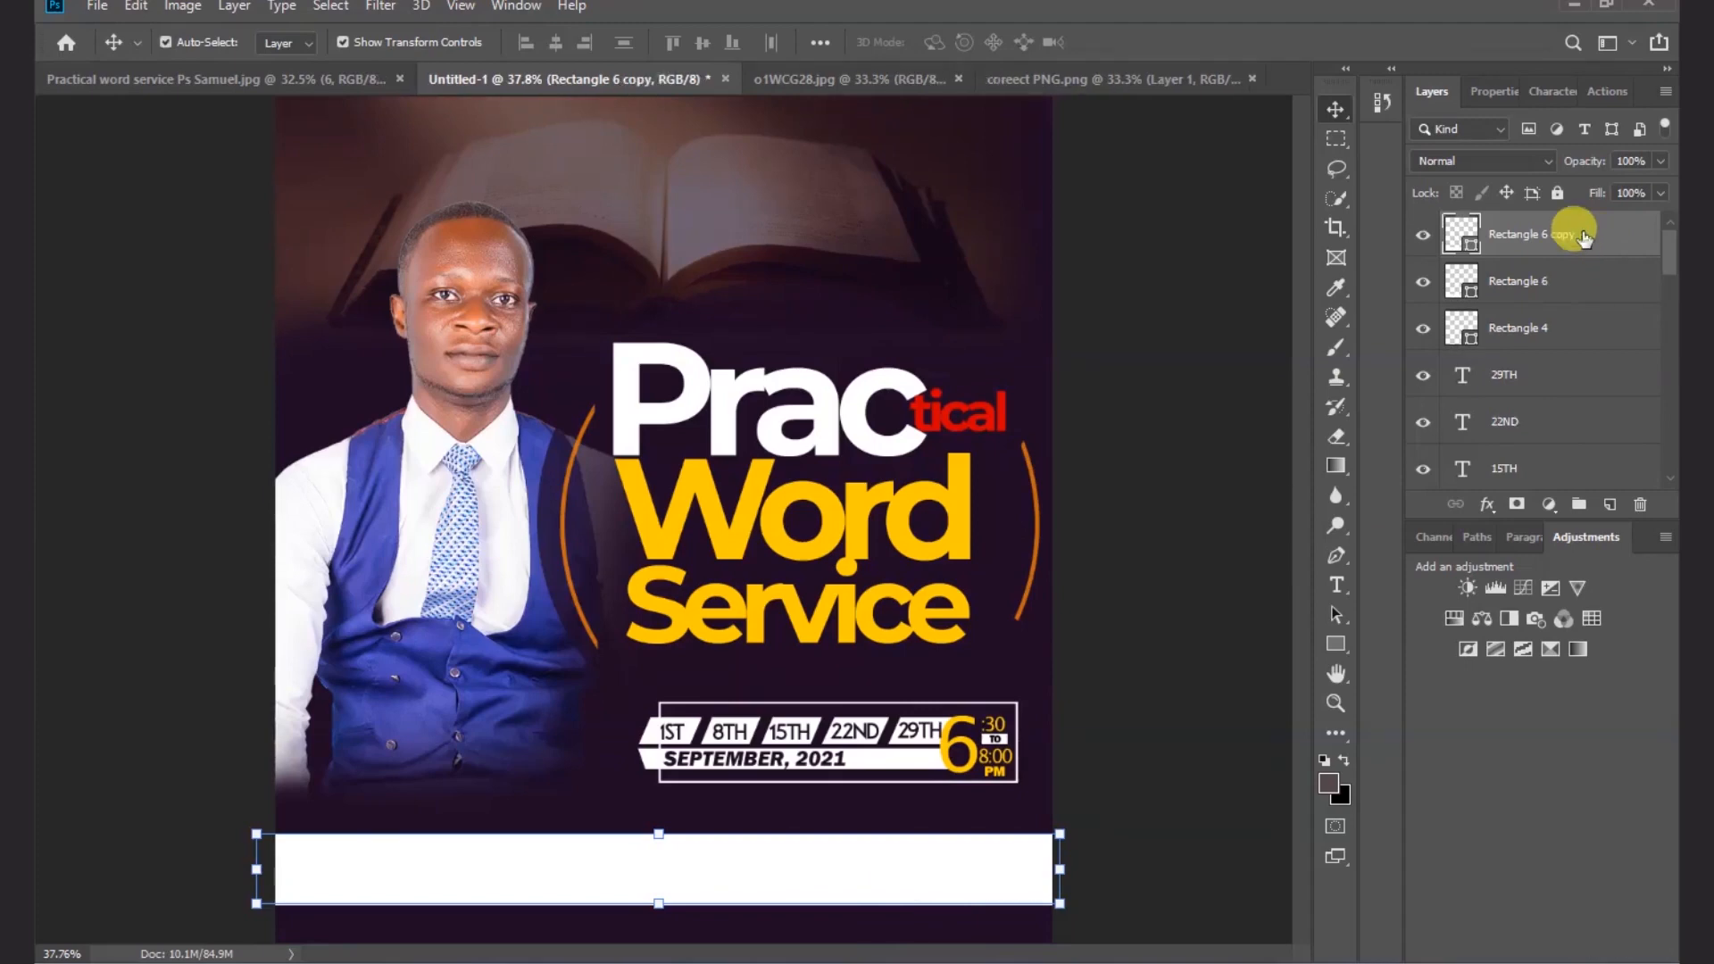
- Fill the duplicated band with orange ffa200
click(1493, 92)
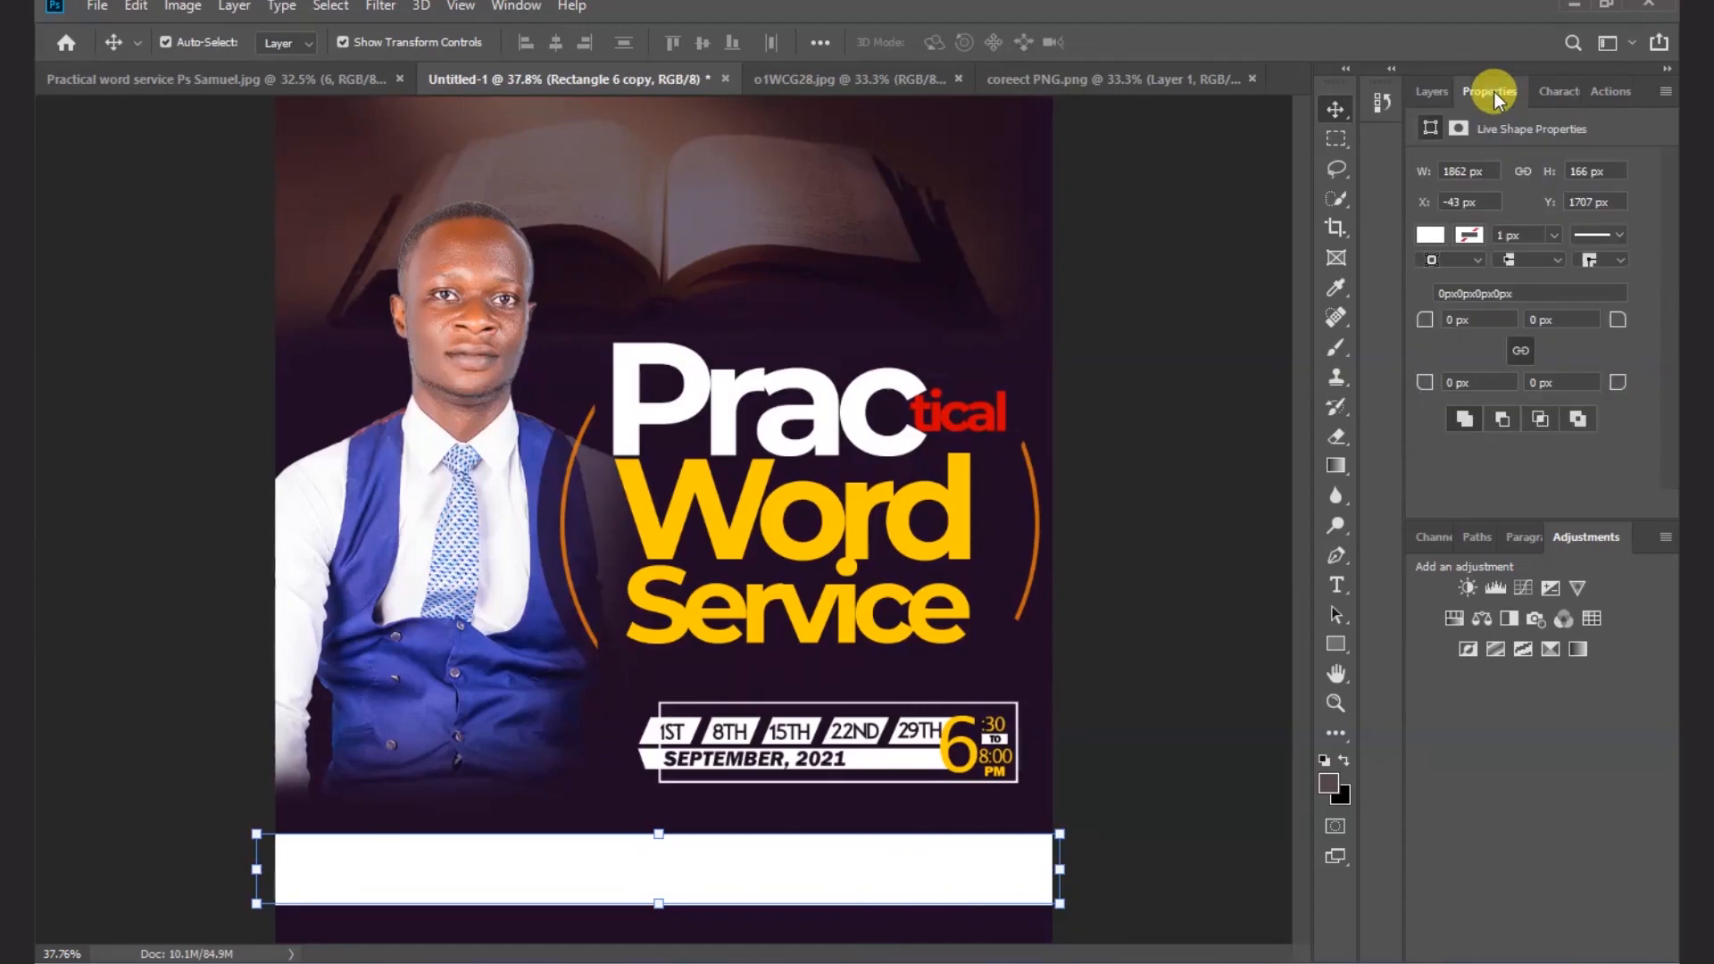
click(1431, 237)
click(1655, 281)
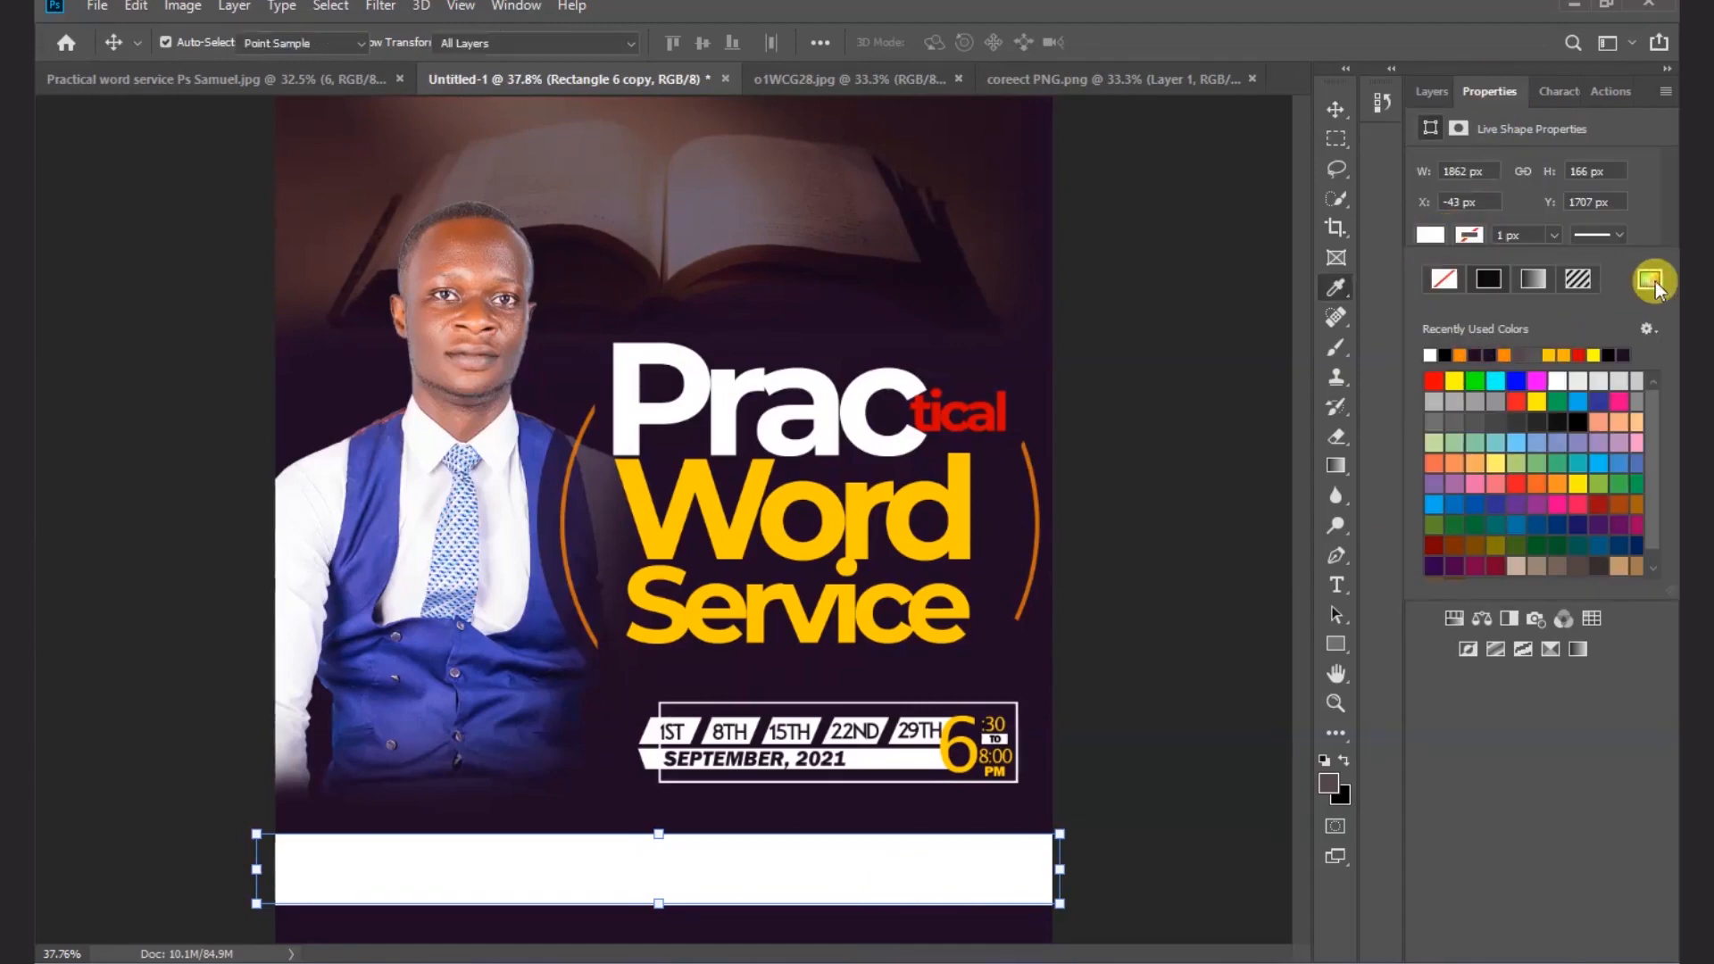
drag(1281, 295, 1361, 259)
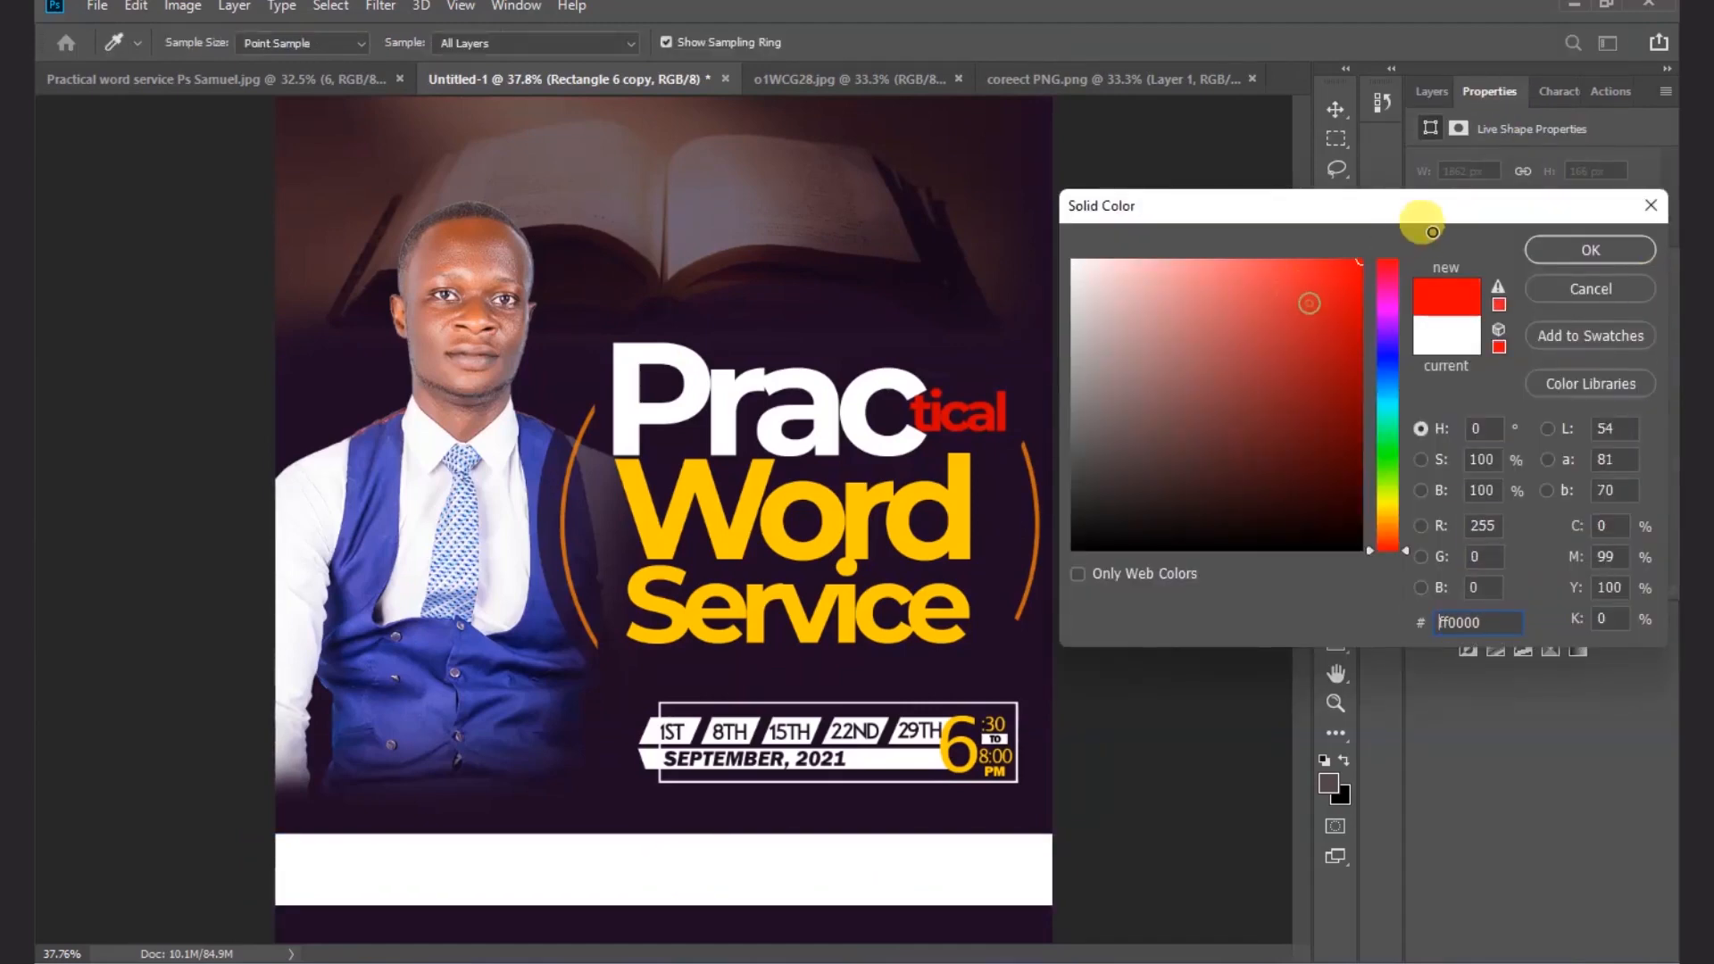
click(1387, 523)
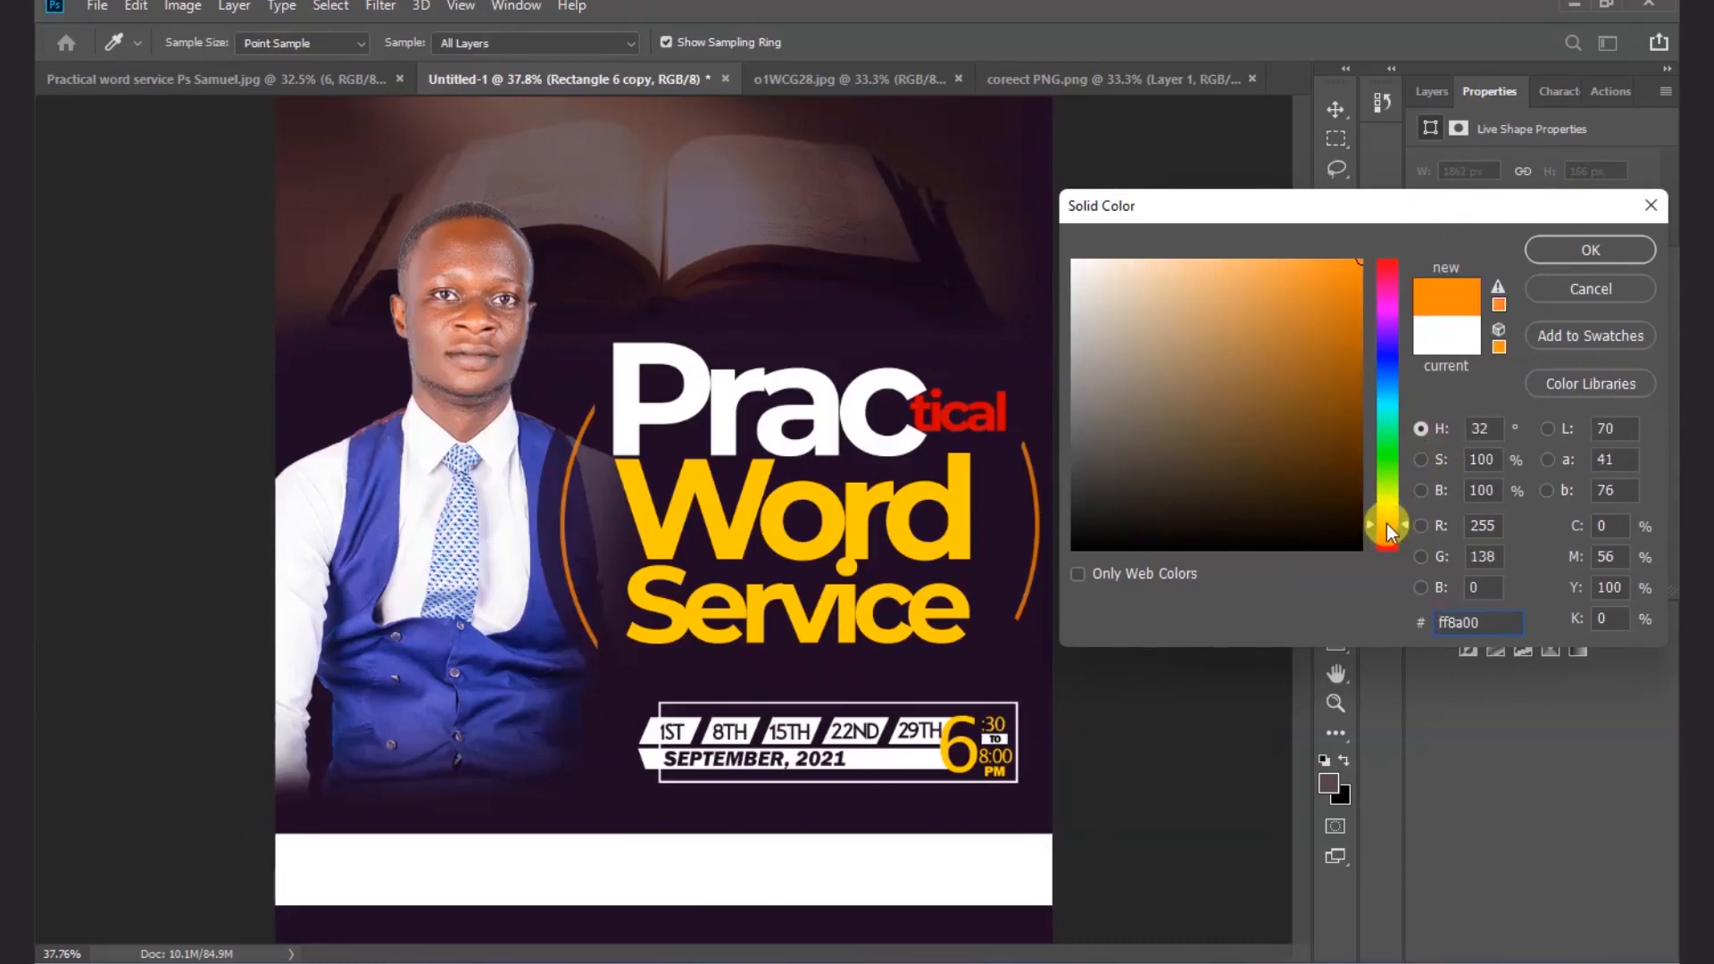
click(1386, 522)
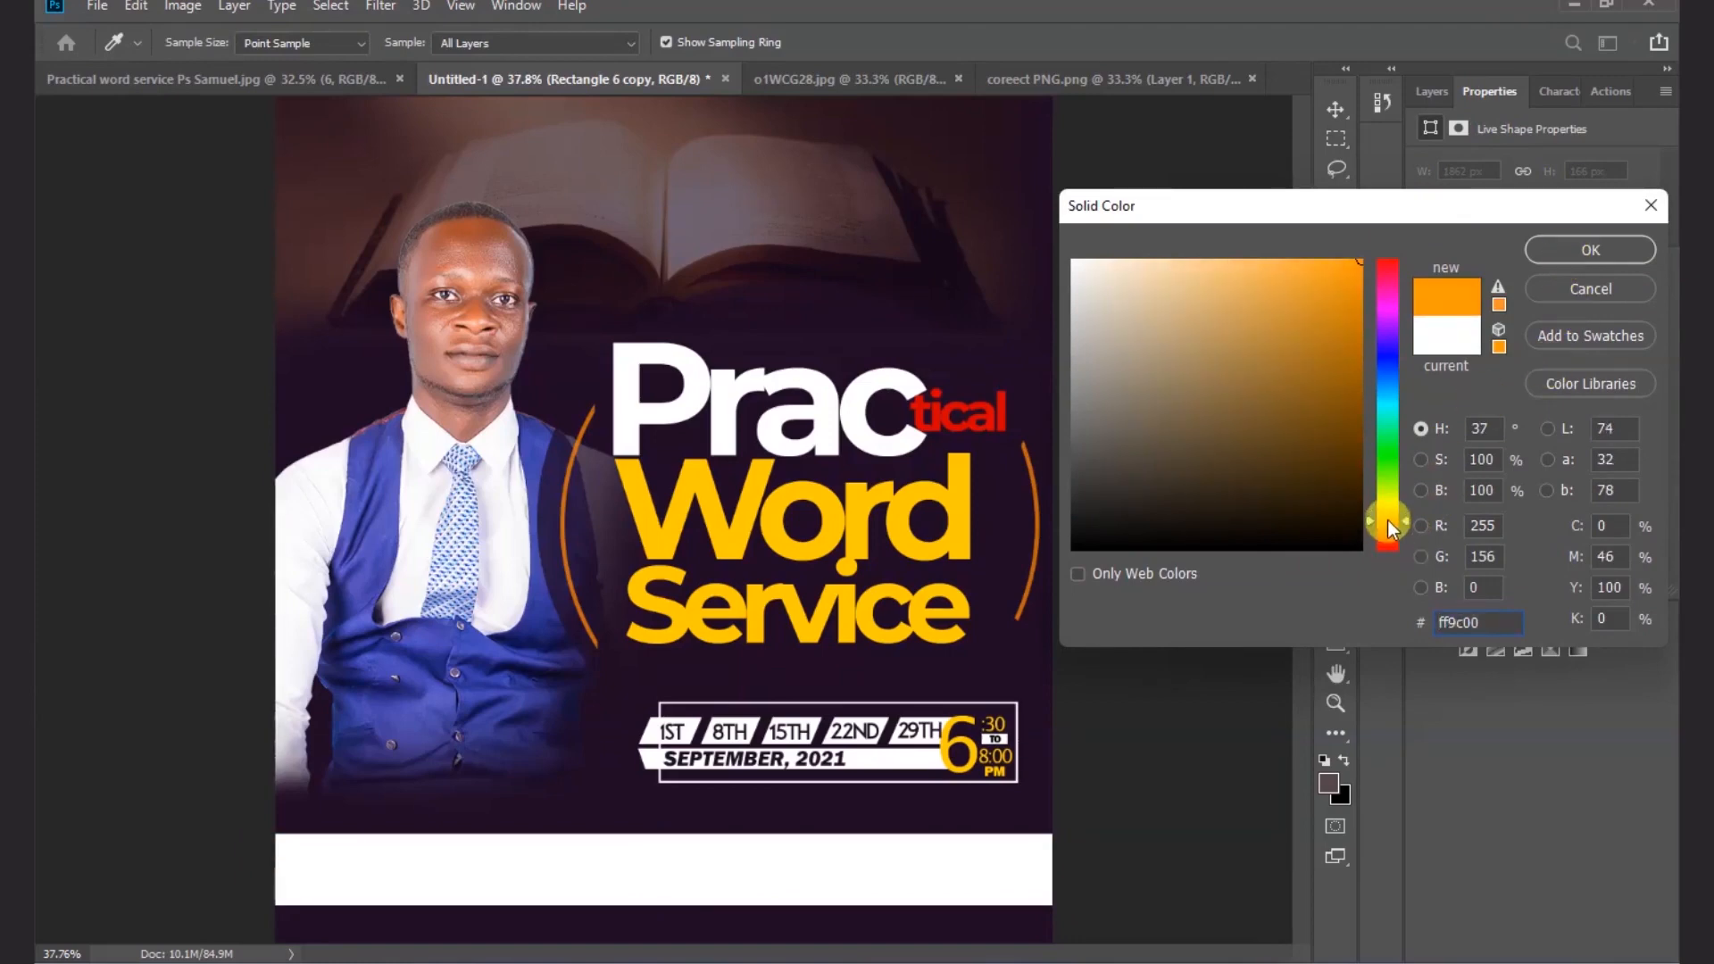
click(1388, 519)
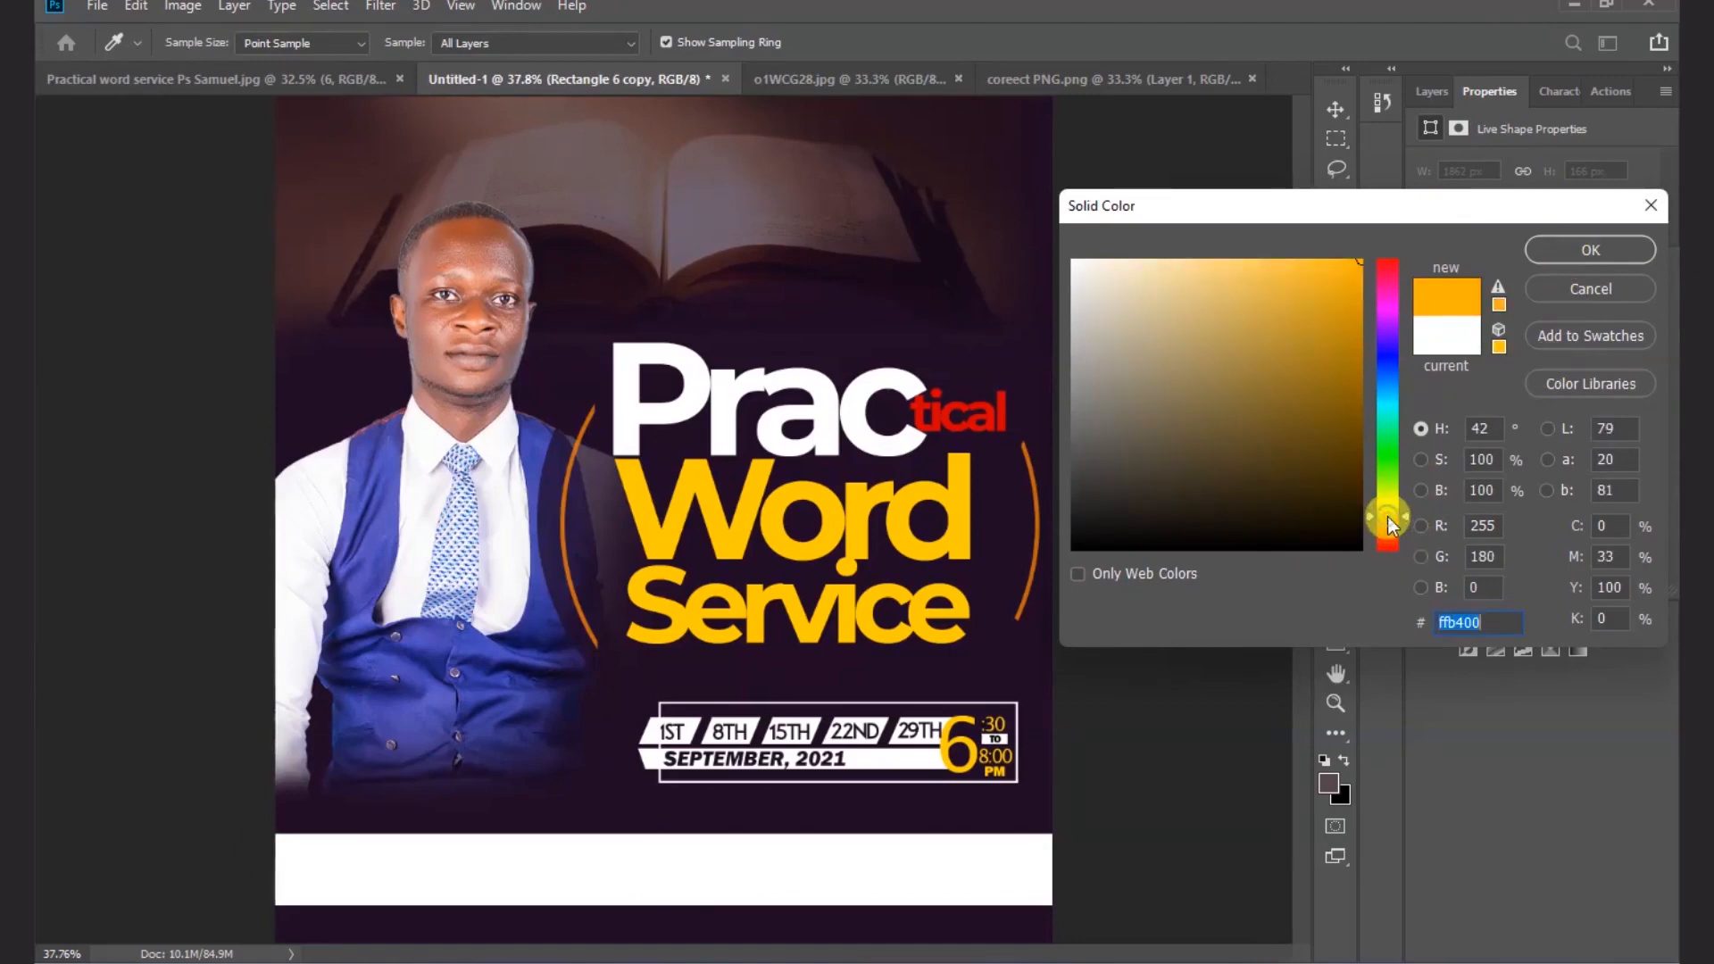
click(1389, 521)
click(1387, 520)
click(1504, 622)
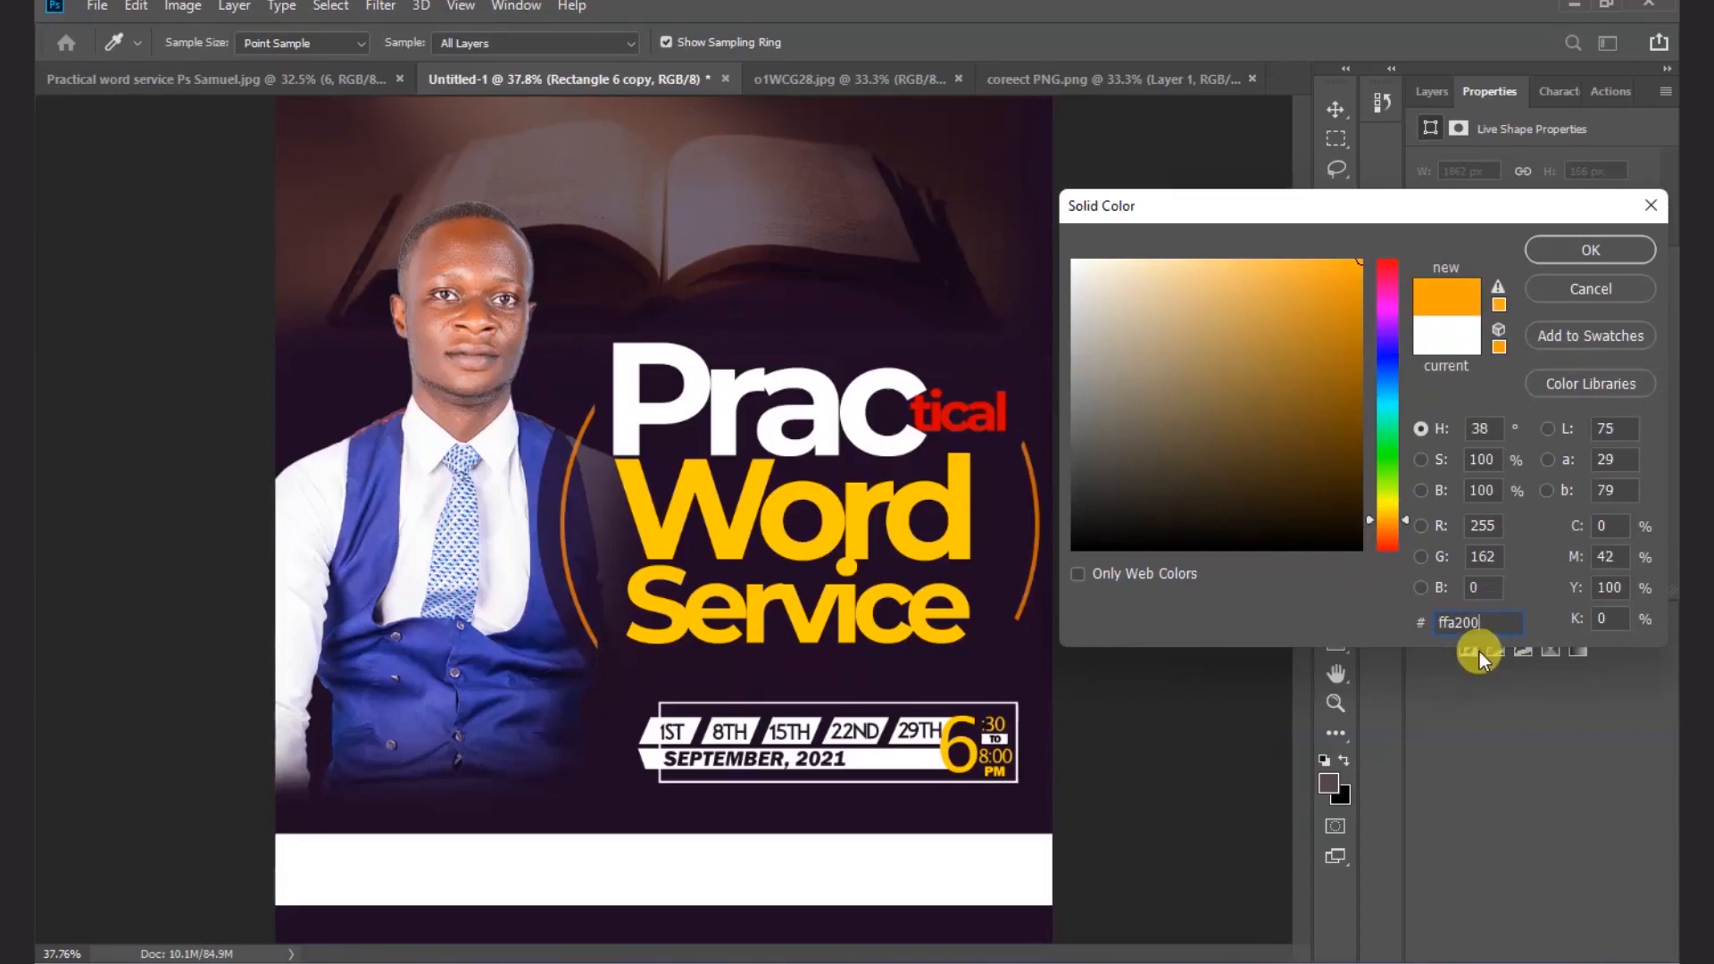
click(1577, 253)
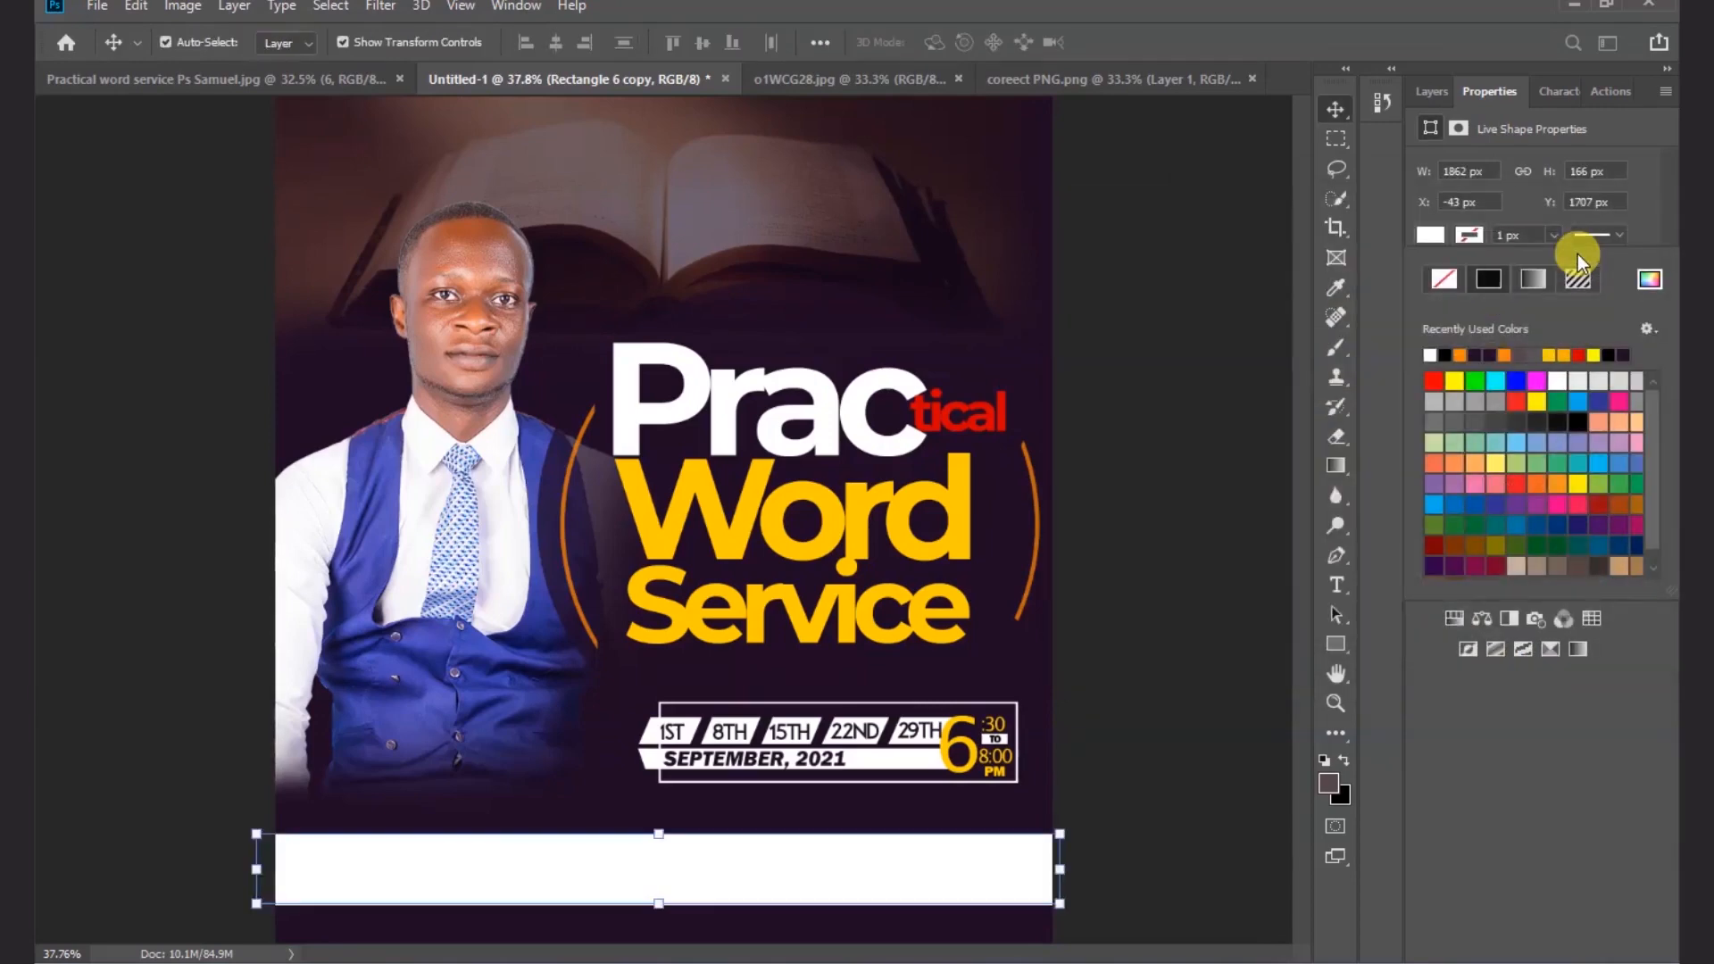
click(1178, 512)
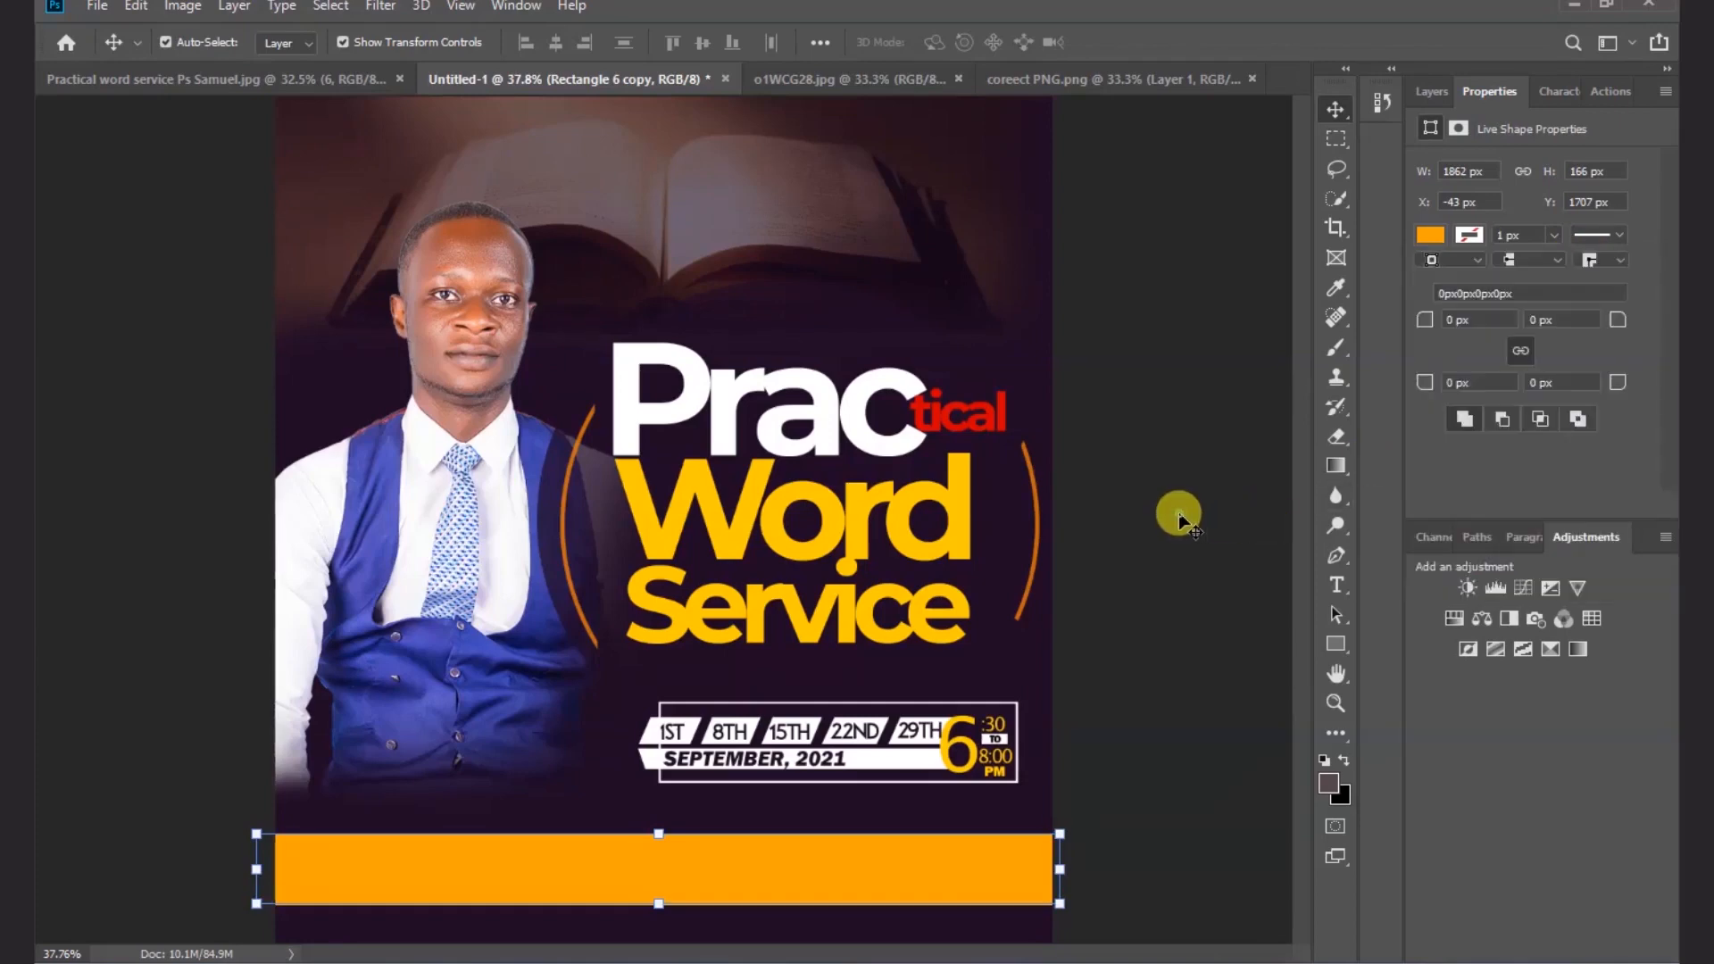
click(1179, 512)
- Align the orange band's left end with the flyer edge and shorten it to about a third of the flyer's width
click(853, 890)
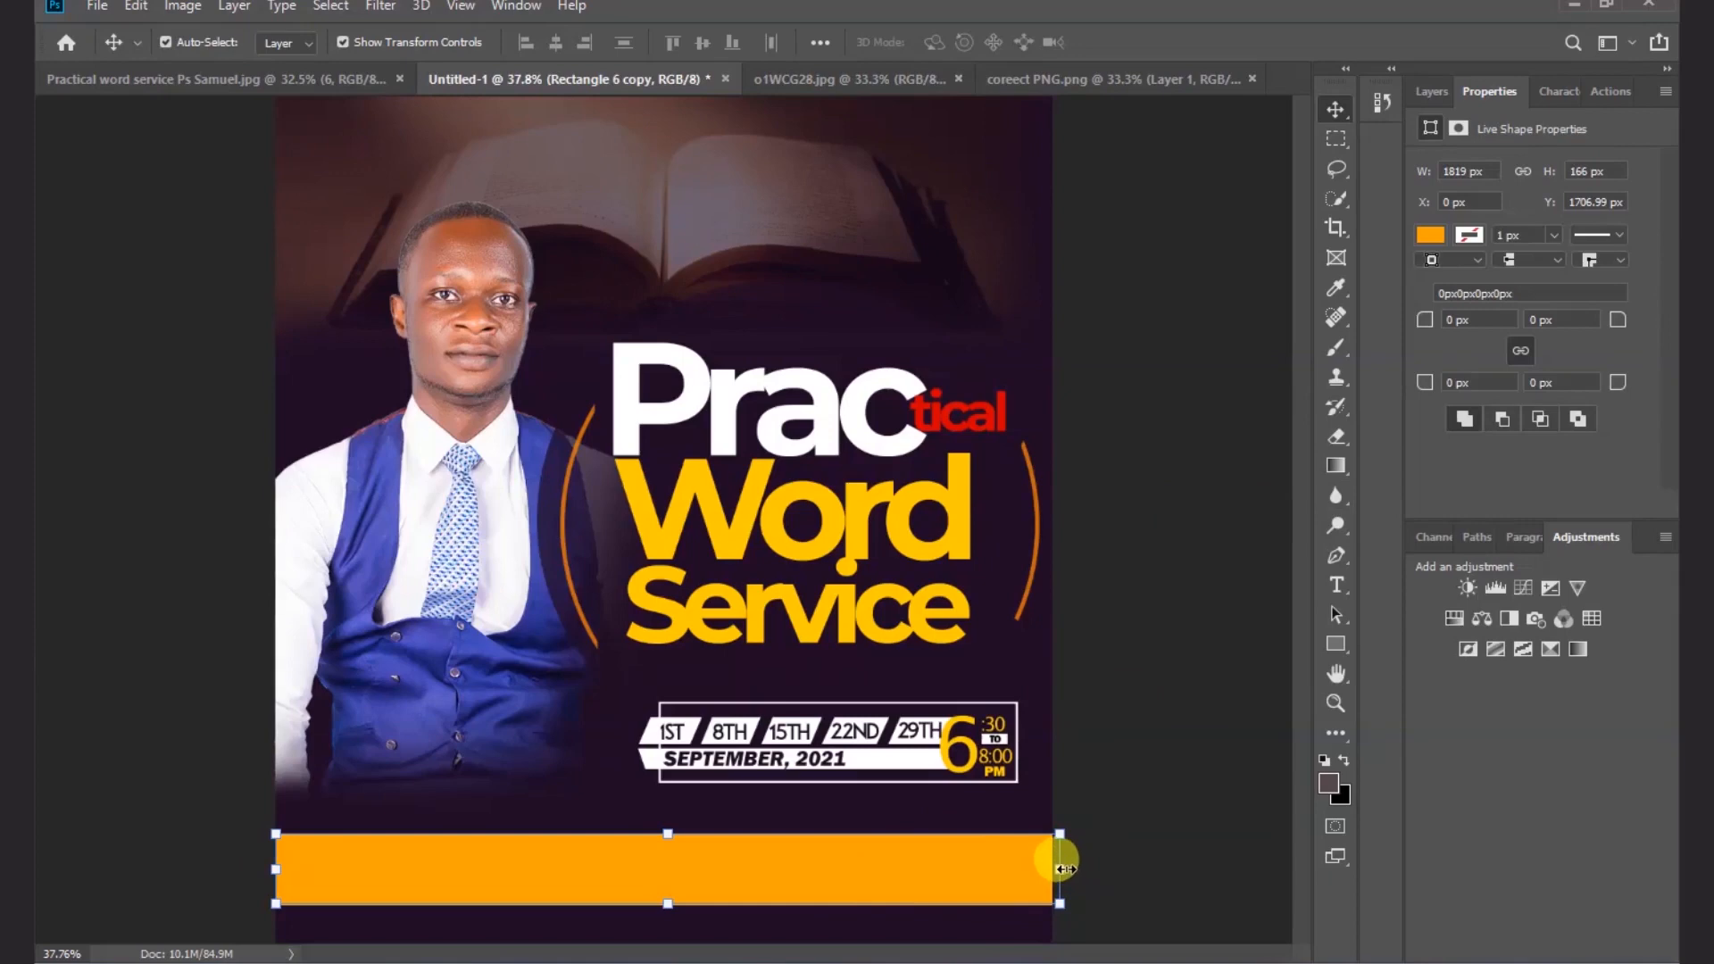
drag(1062, 869, 535, 863)
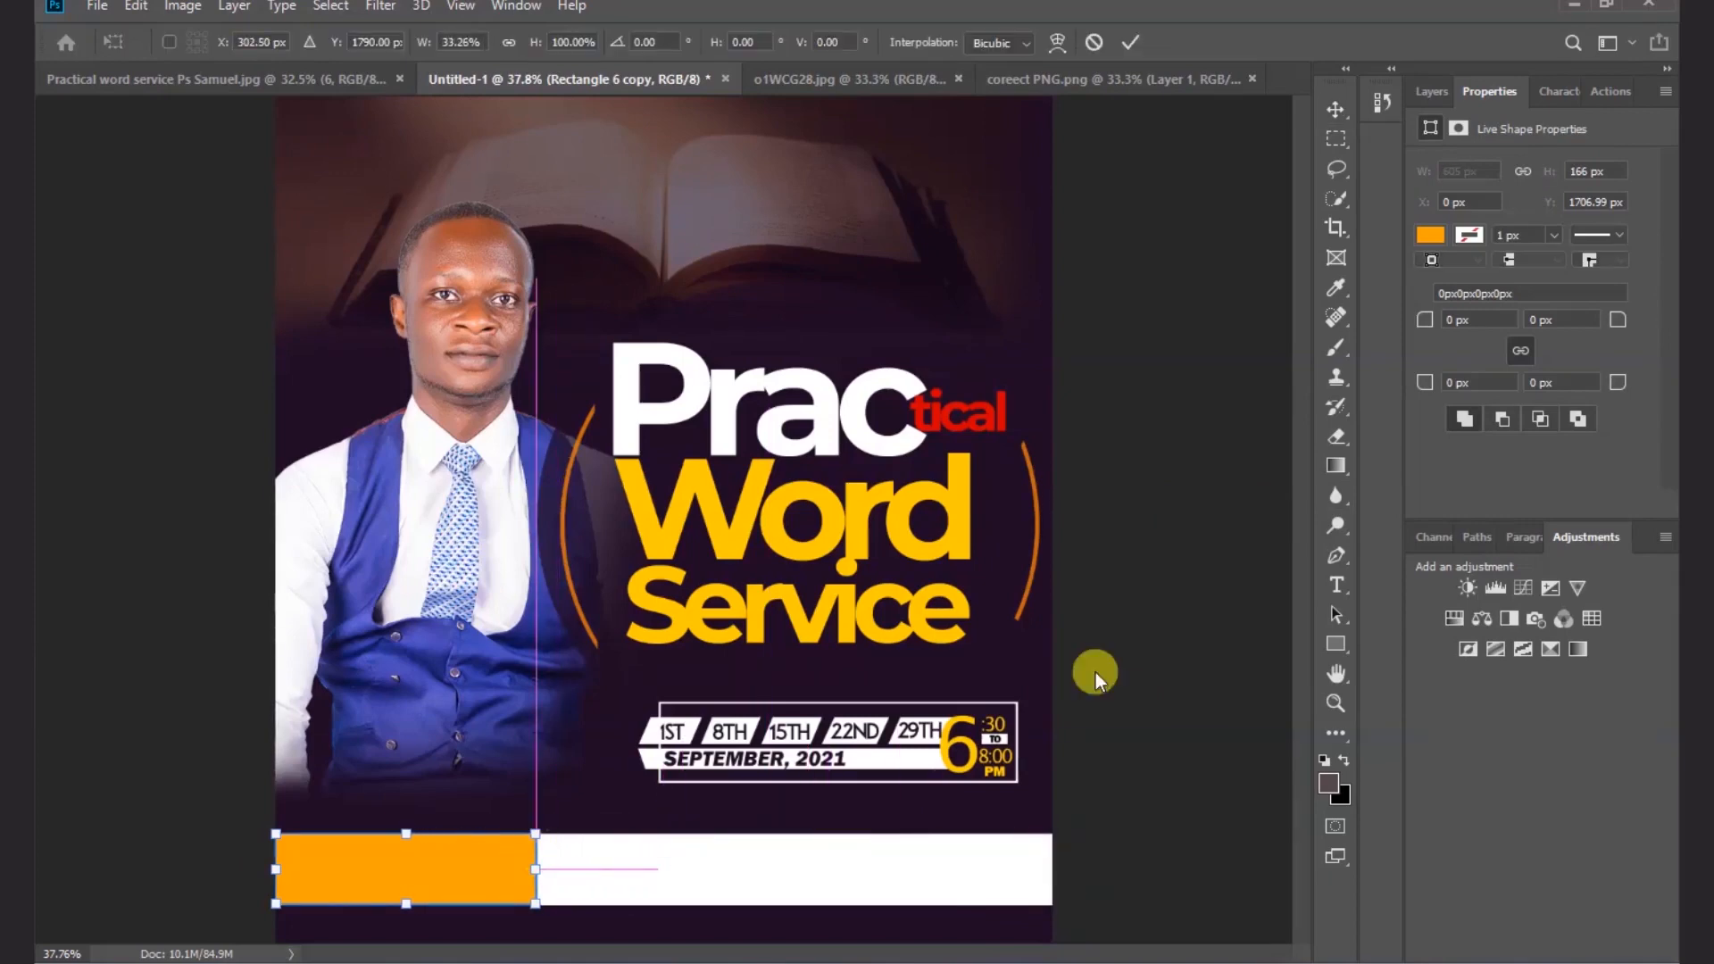
click(1208, 505)
click(1206, 490)
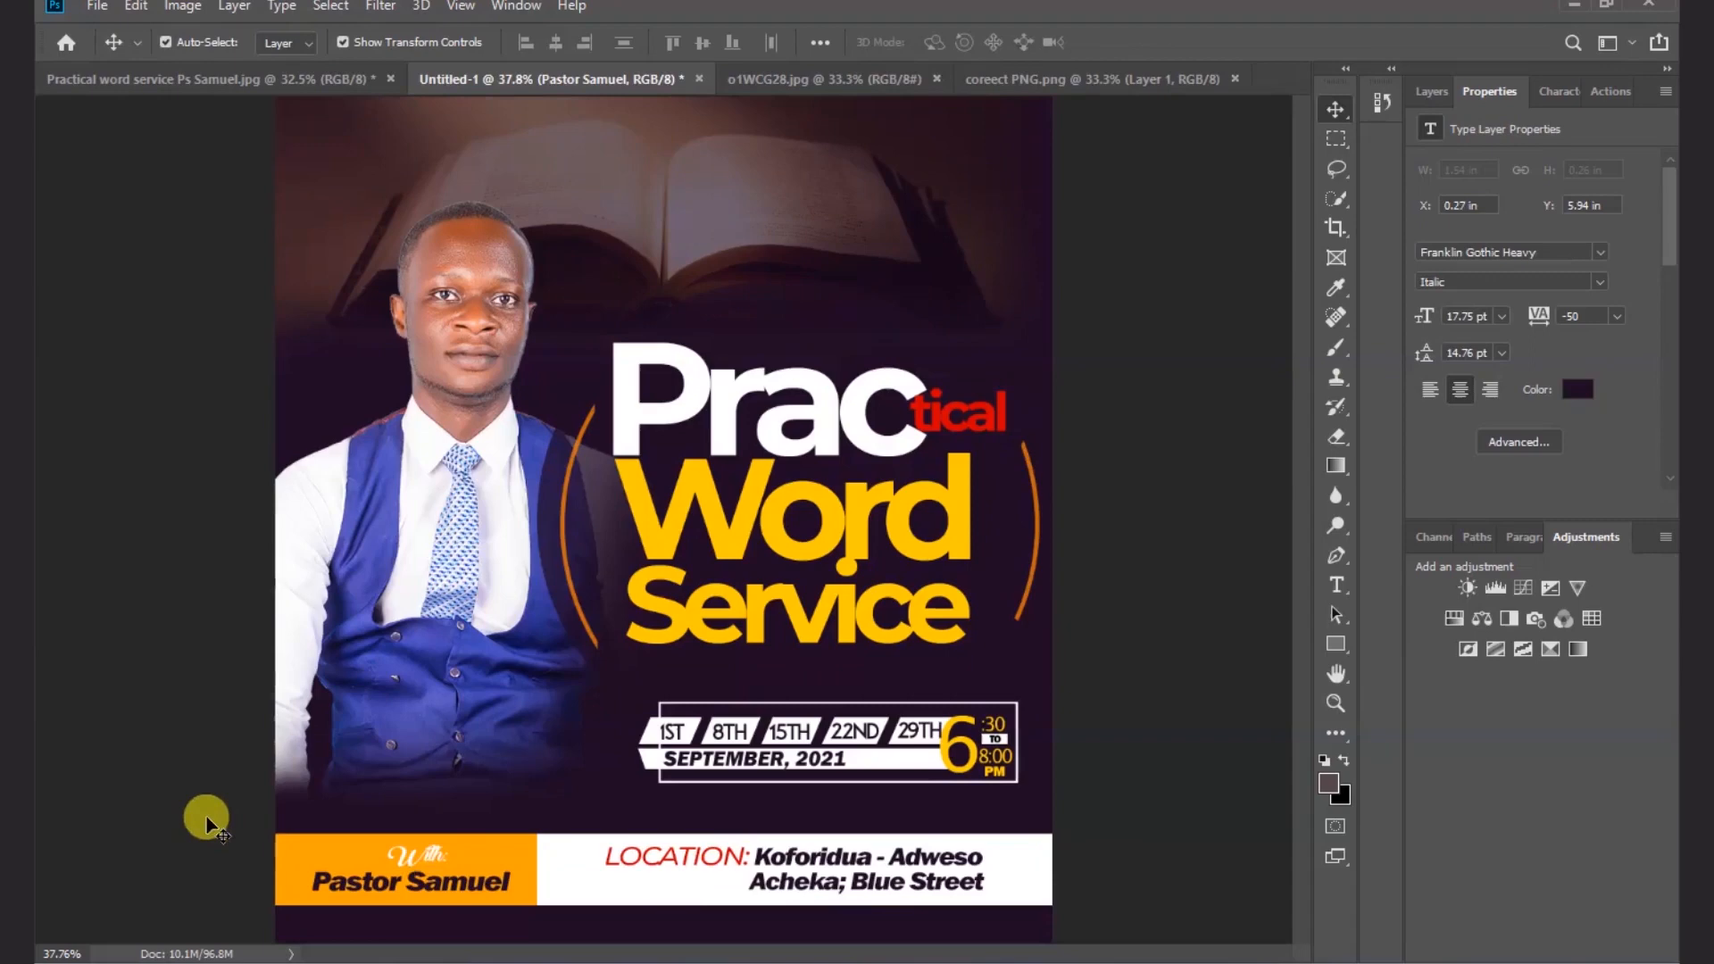
- Move the With text slightly left above the pastor's name and deselect it
drag(417, 856, 407, 856)
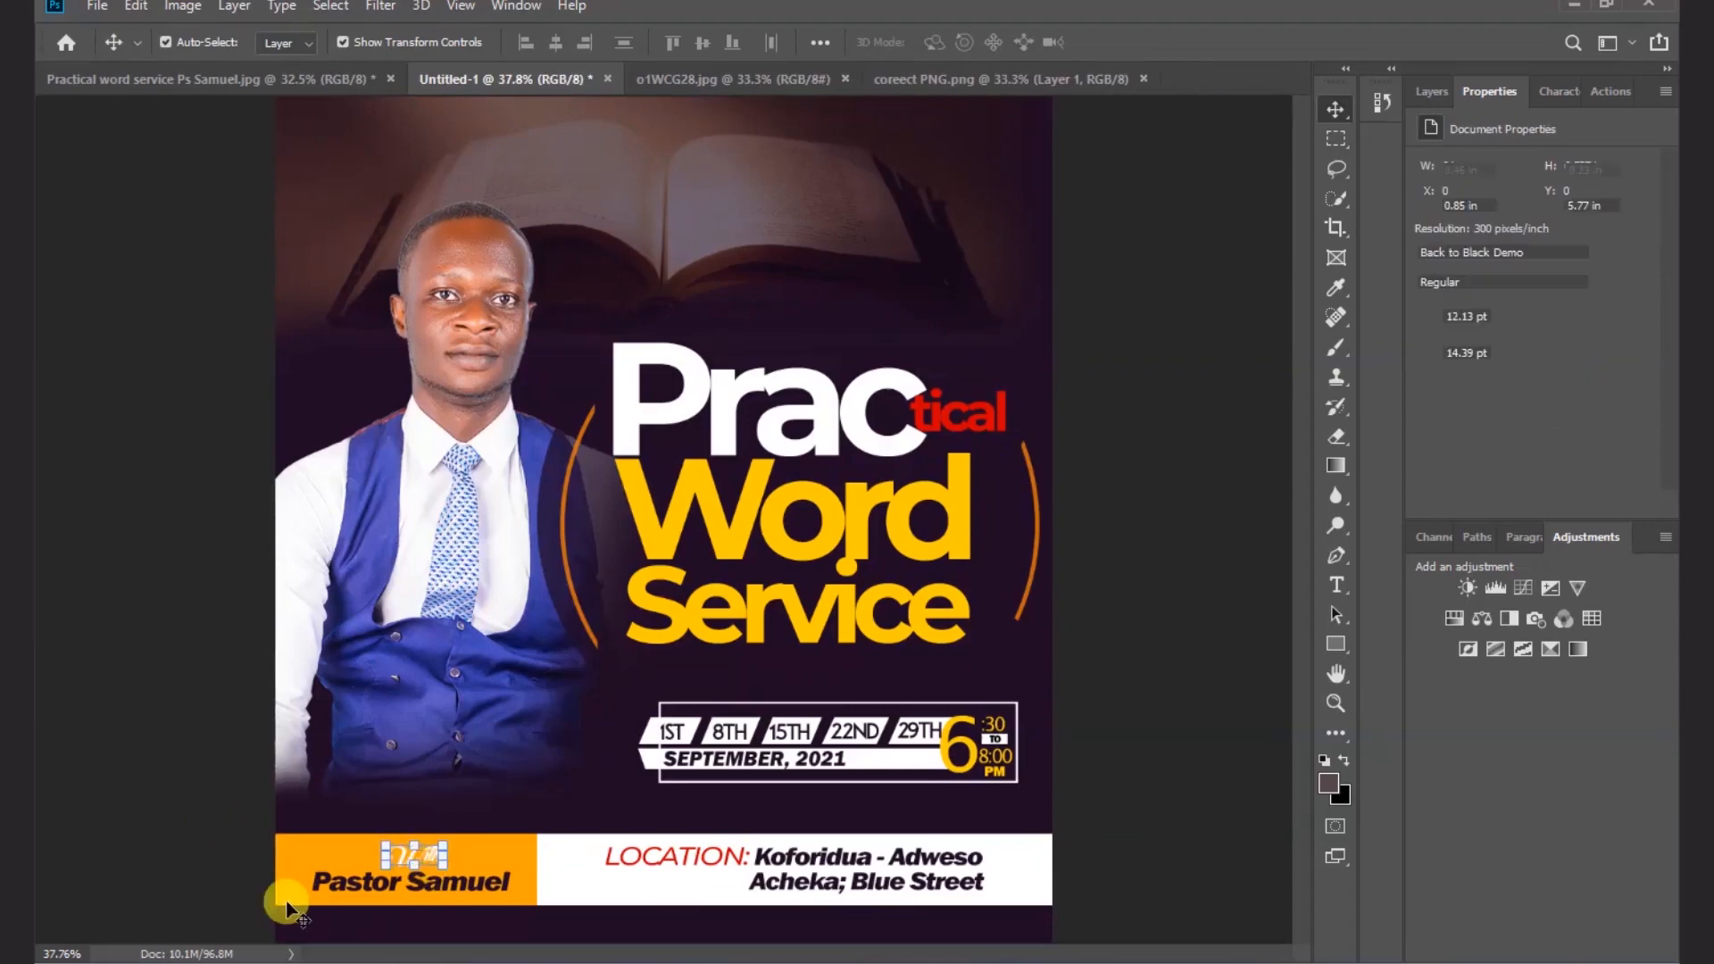
click(186, 795)
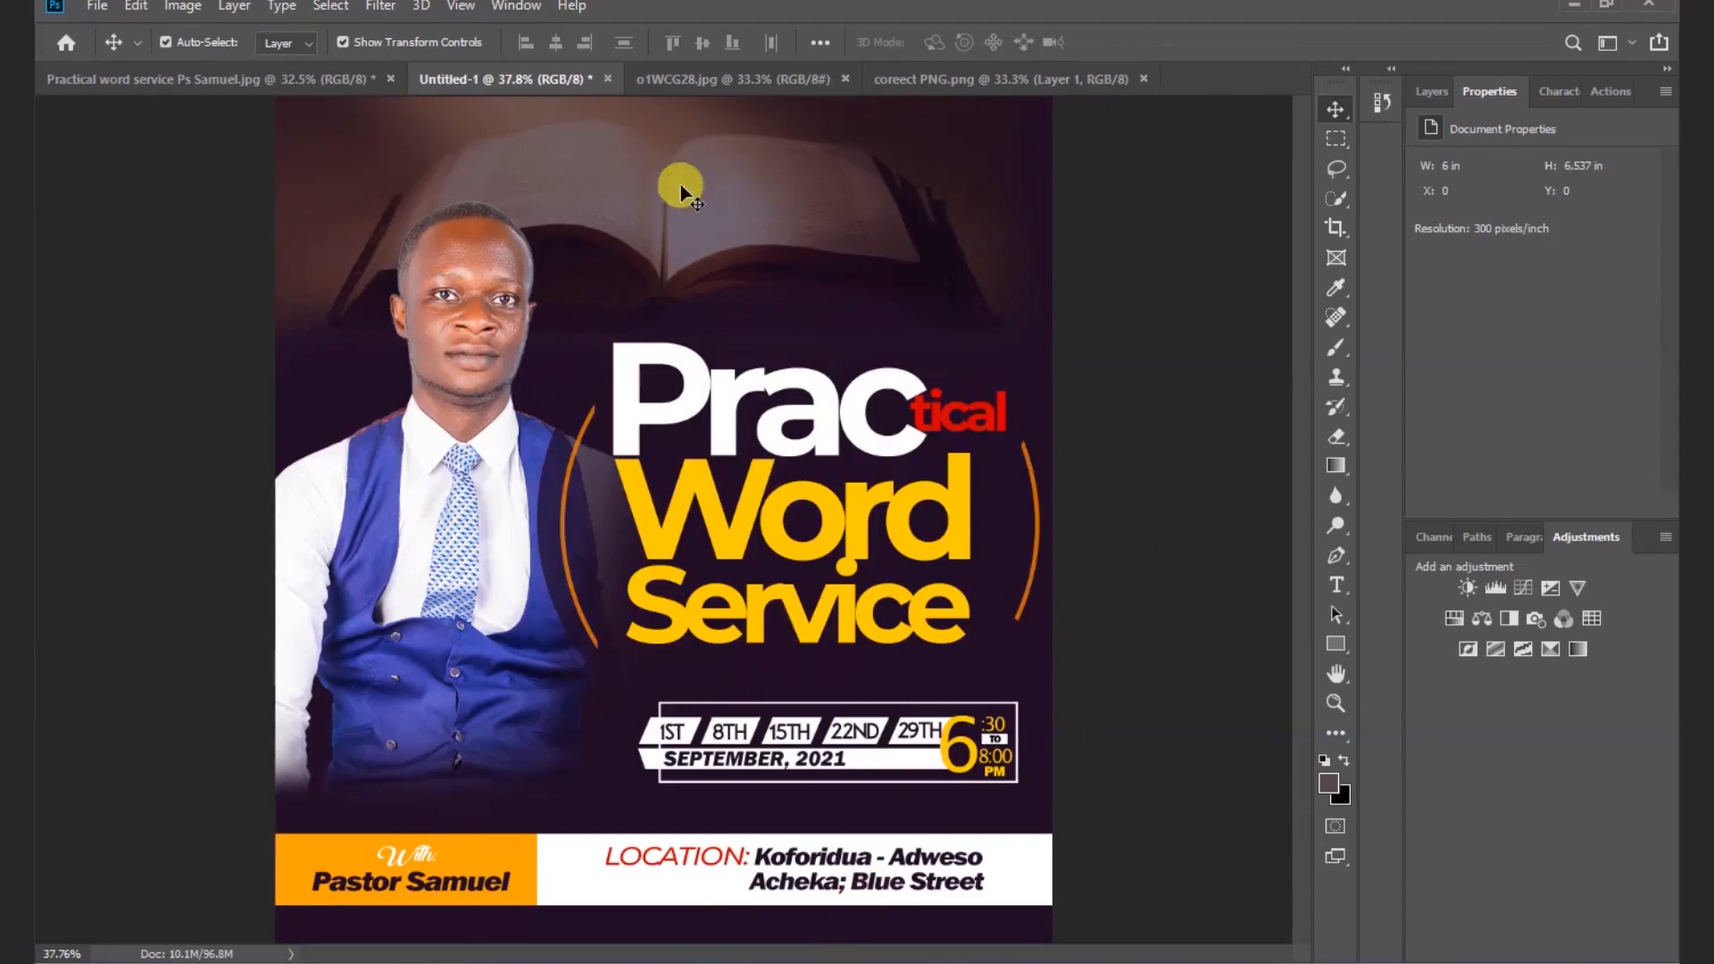
key(alt+Tab)
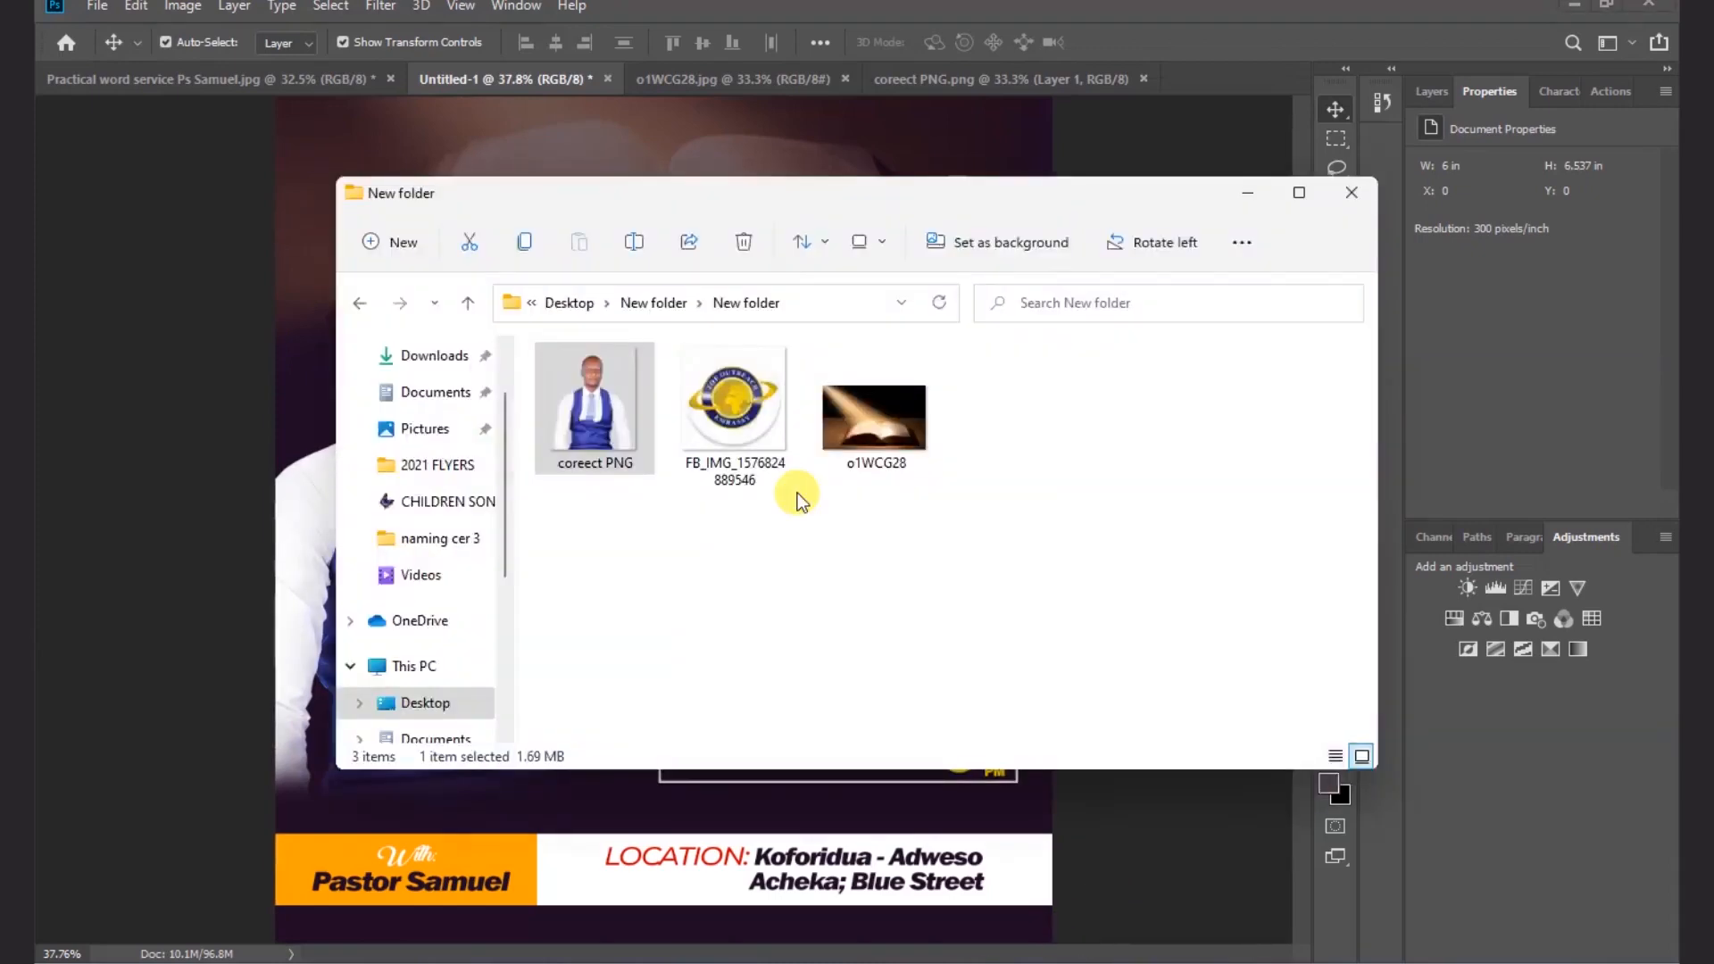
click(748, 362)
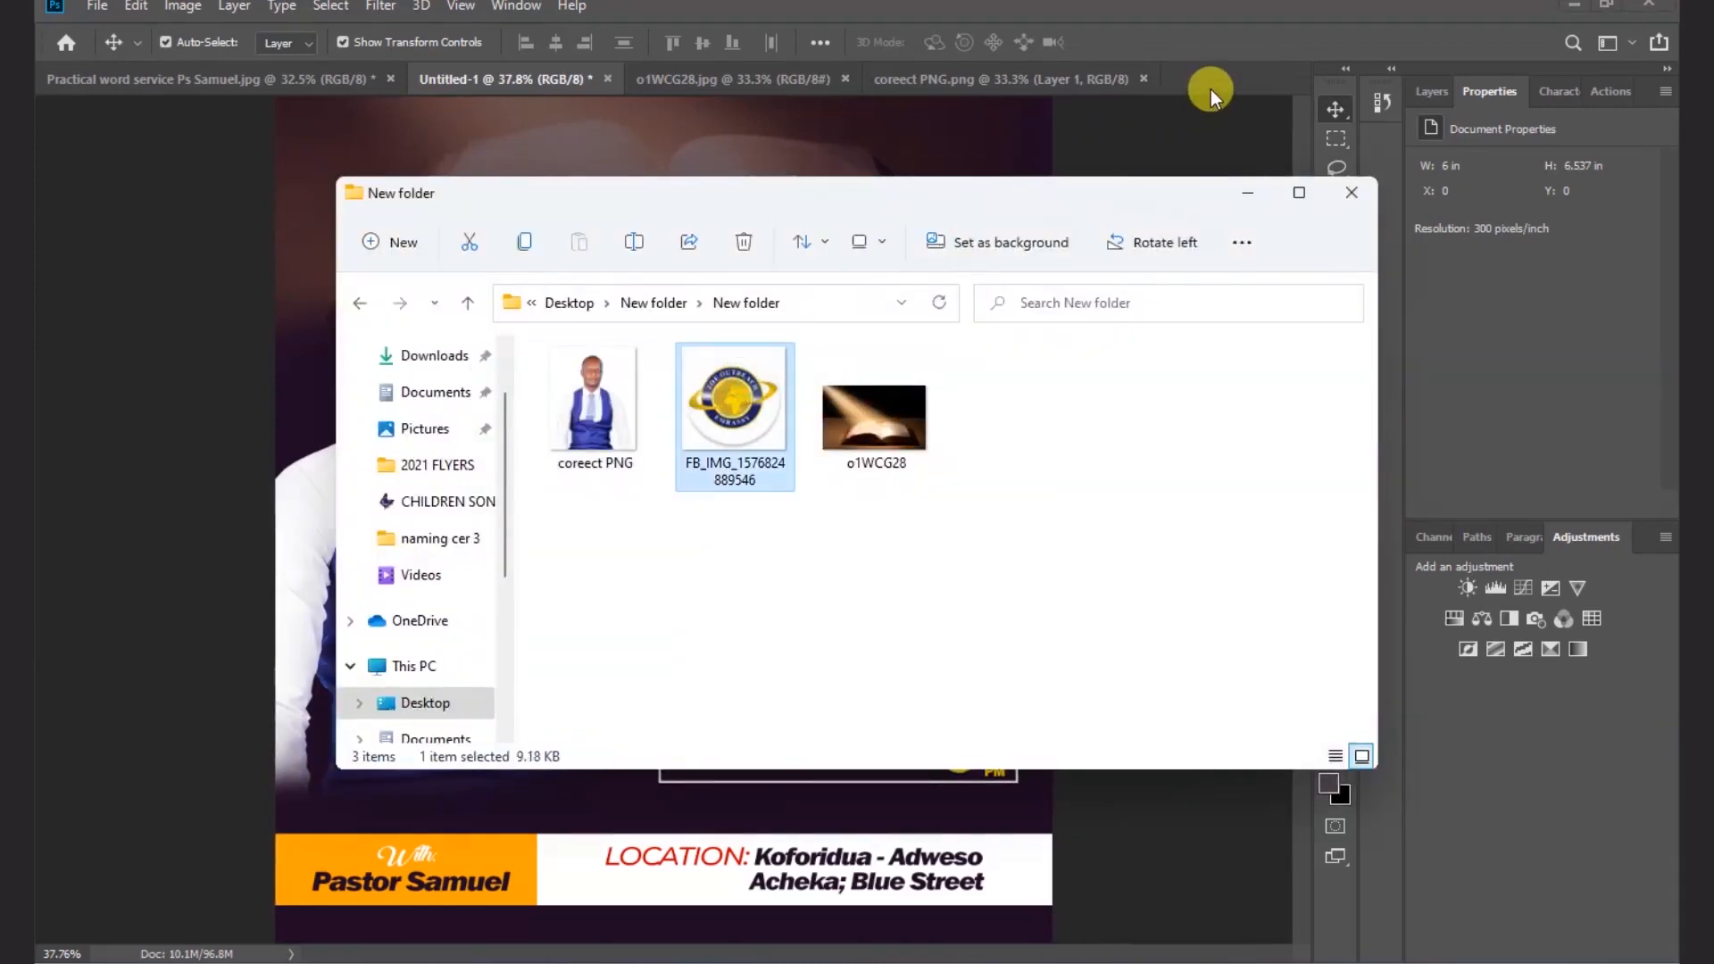
drag(1214, 72, 1214, 73)
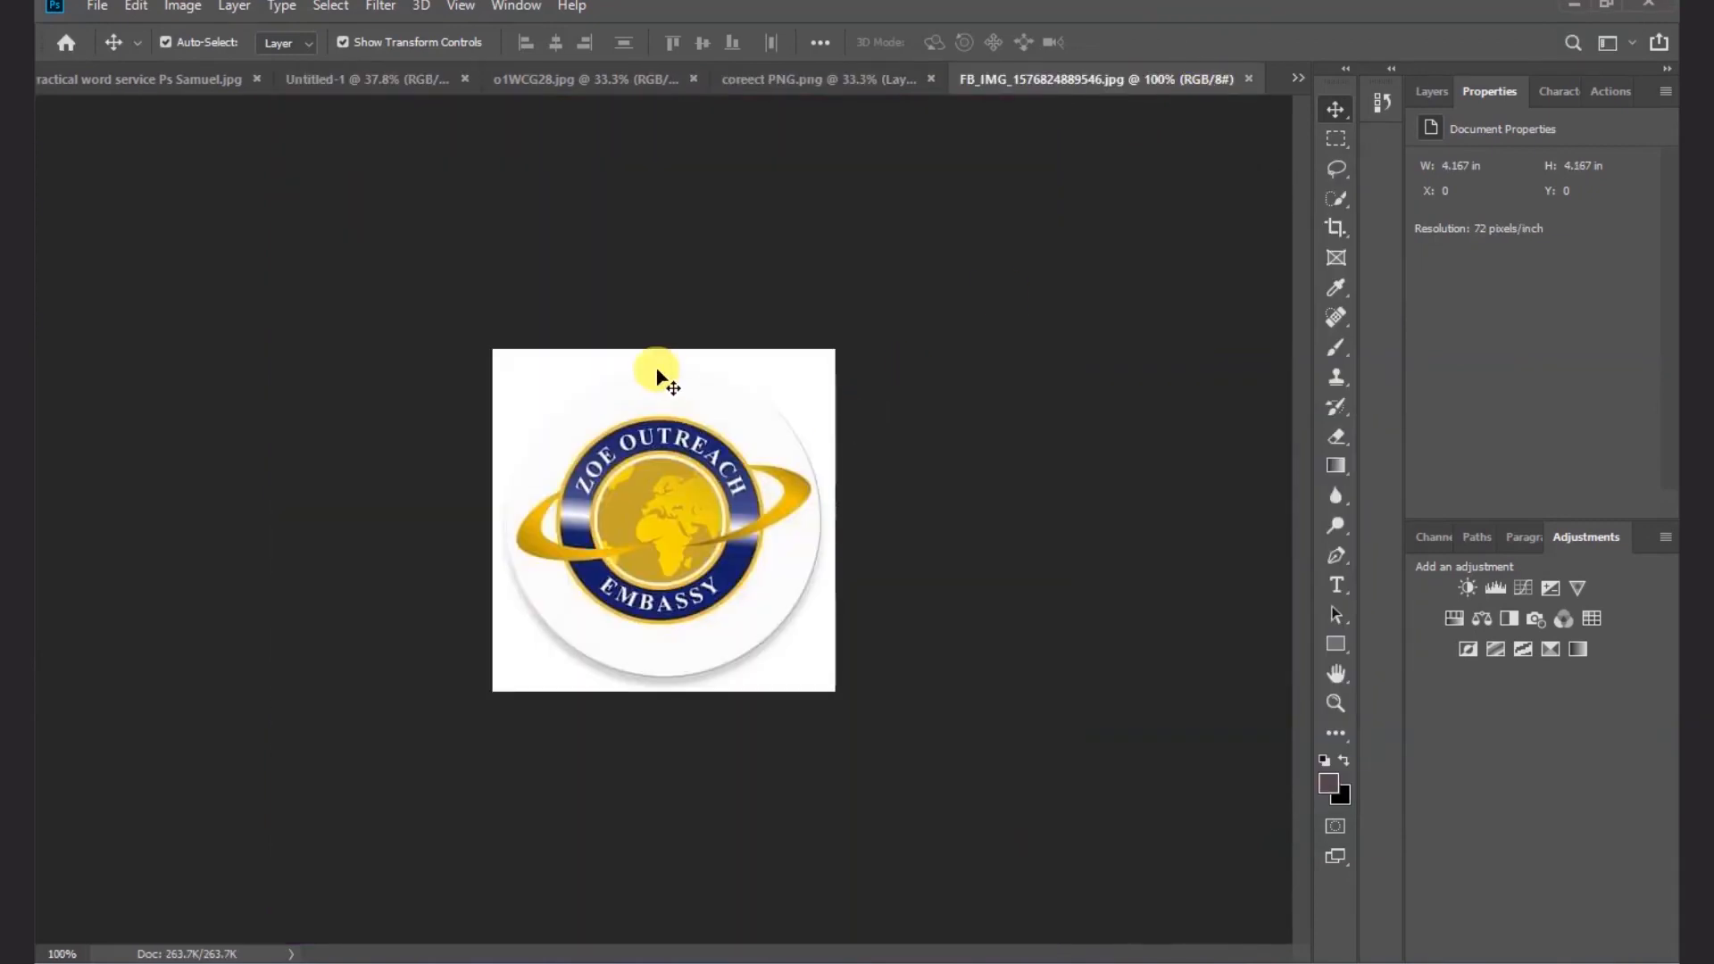
- Bring the Zoe Outreach Embassy logo into the flyer over the book and scale it down to about 0.51 in square
click(395, 81)
drag(394, 85, 639, 217)
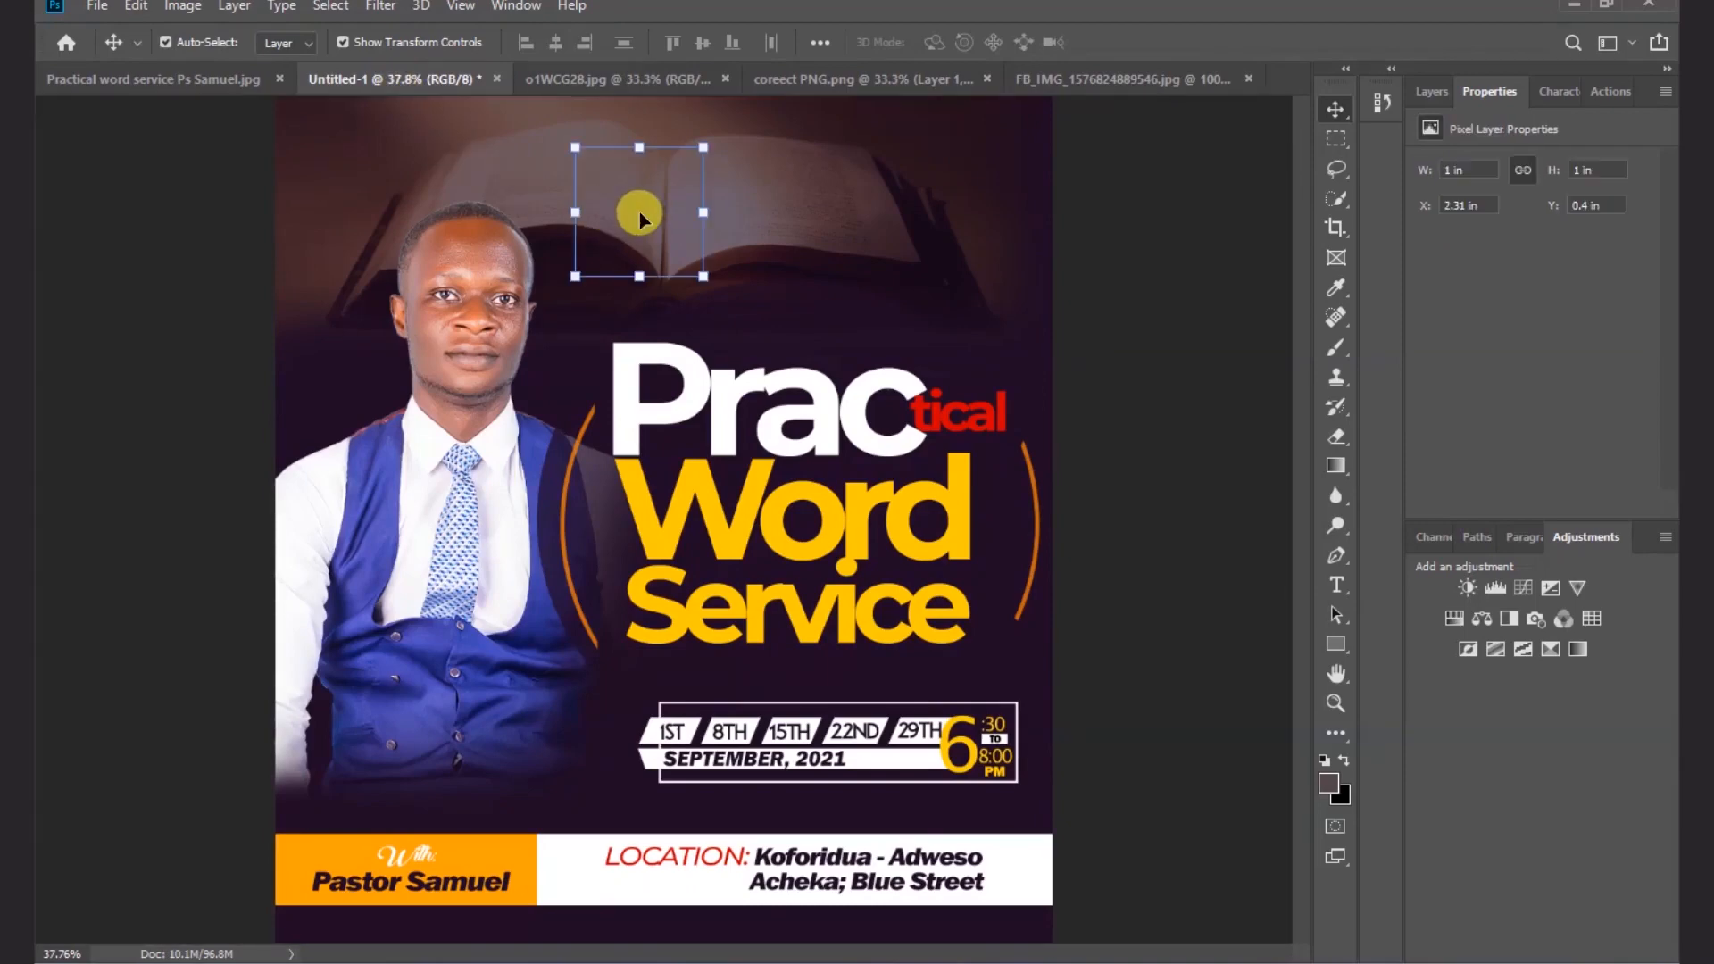
drag(575, 276, 720, 186)
click(1138, 44)
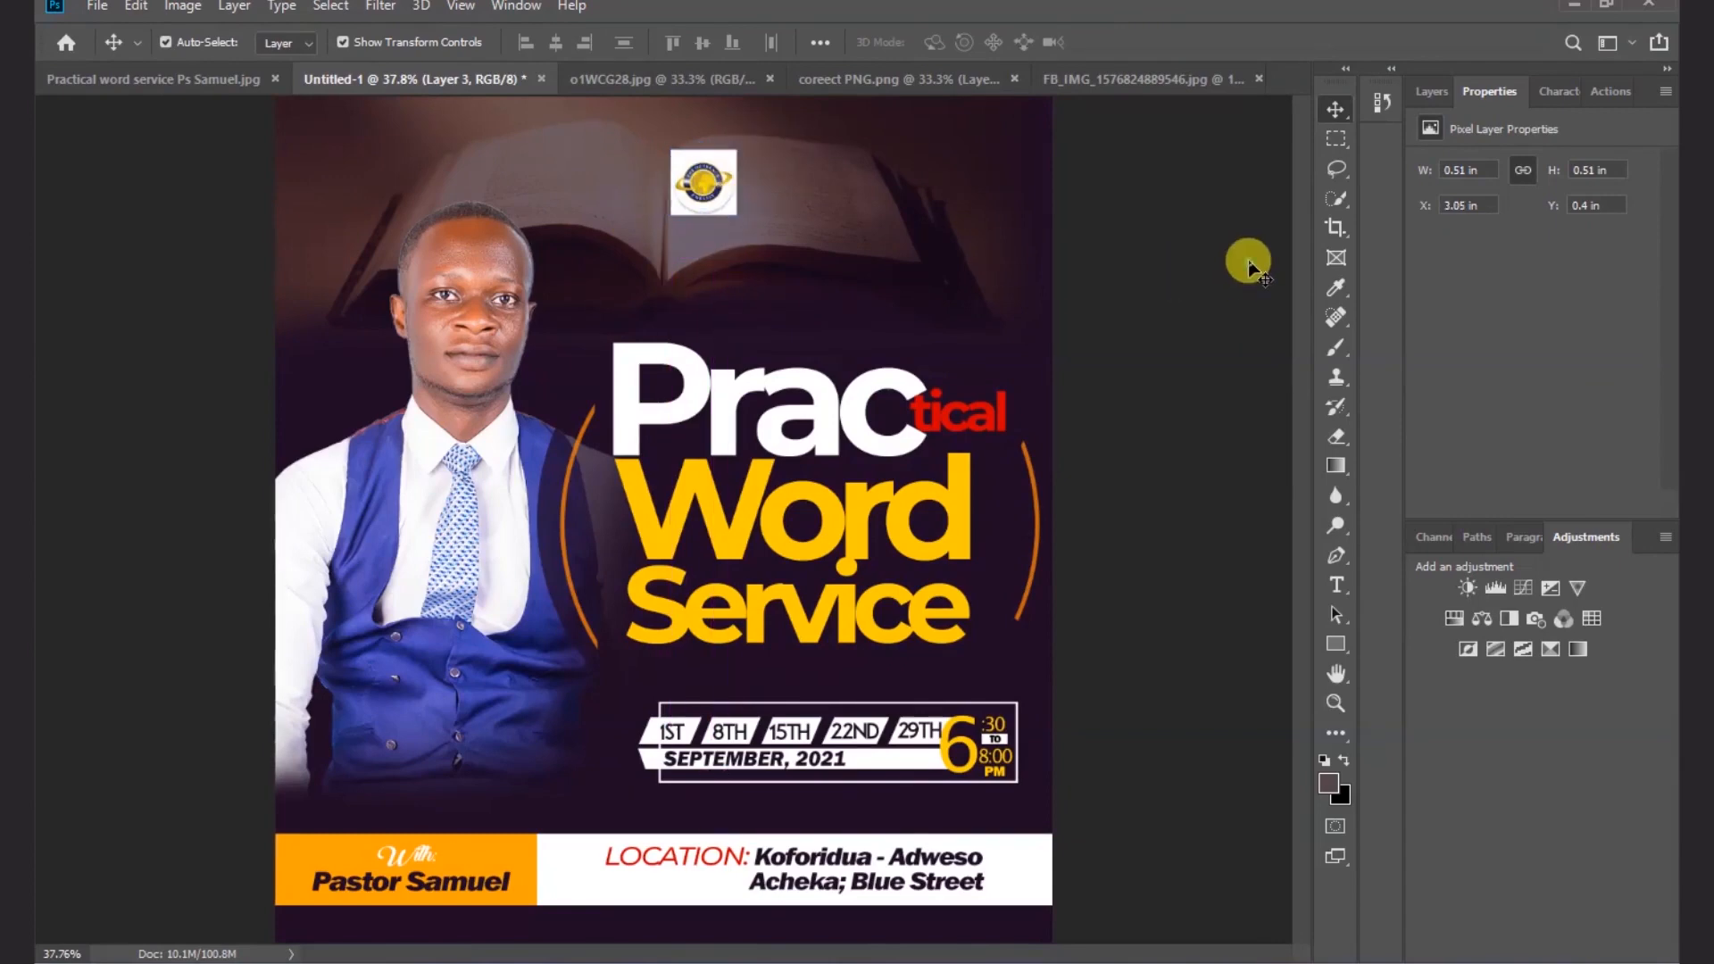
click(1247, 256)
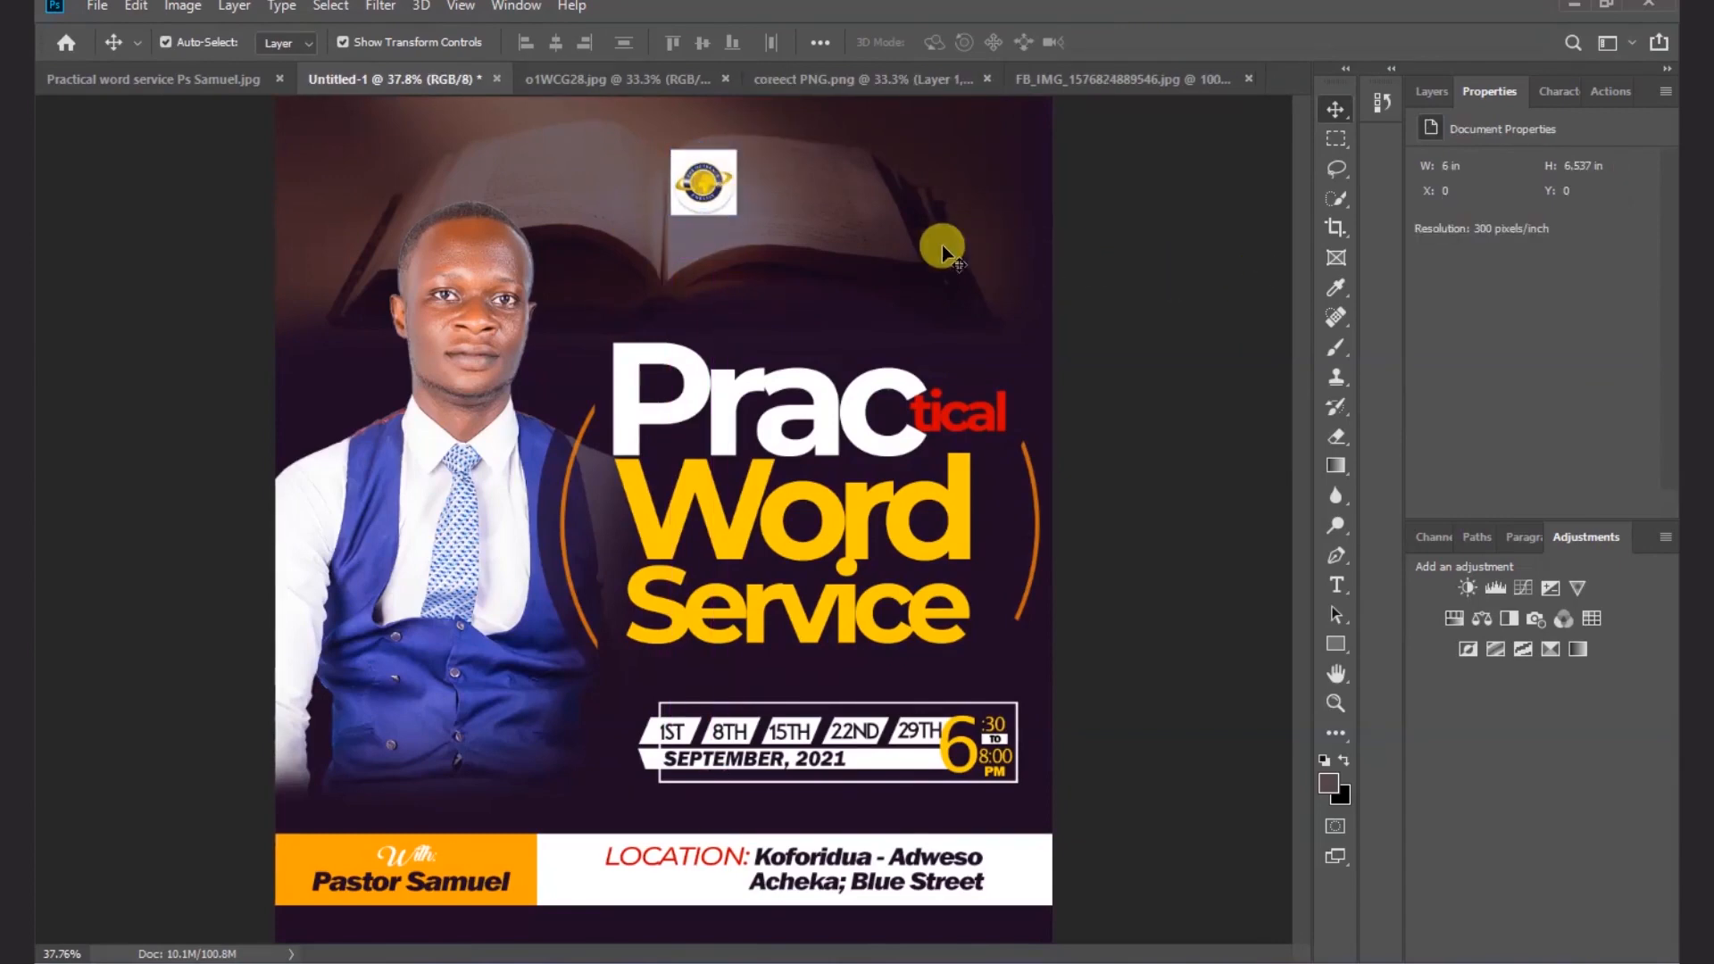
- Move the logo onto the book's right page, at about X 3.44 in and Y 0.6 in
scroll(709, 112, up, 5)
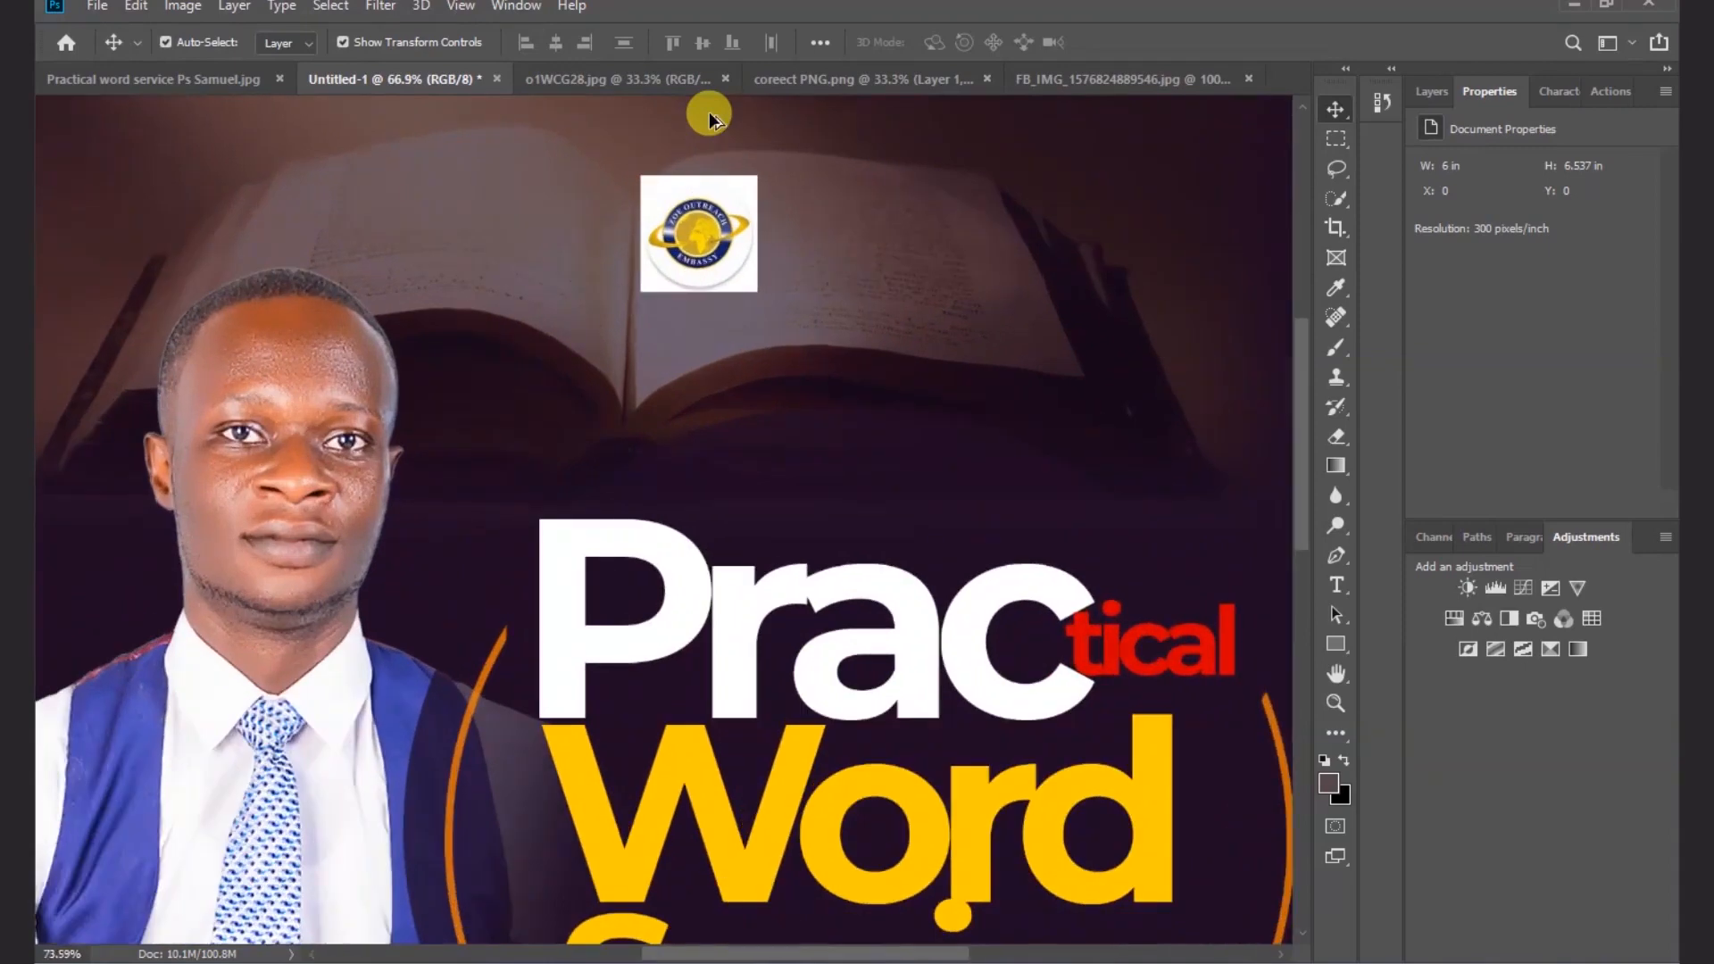
scroll(709, 111, up, 1)
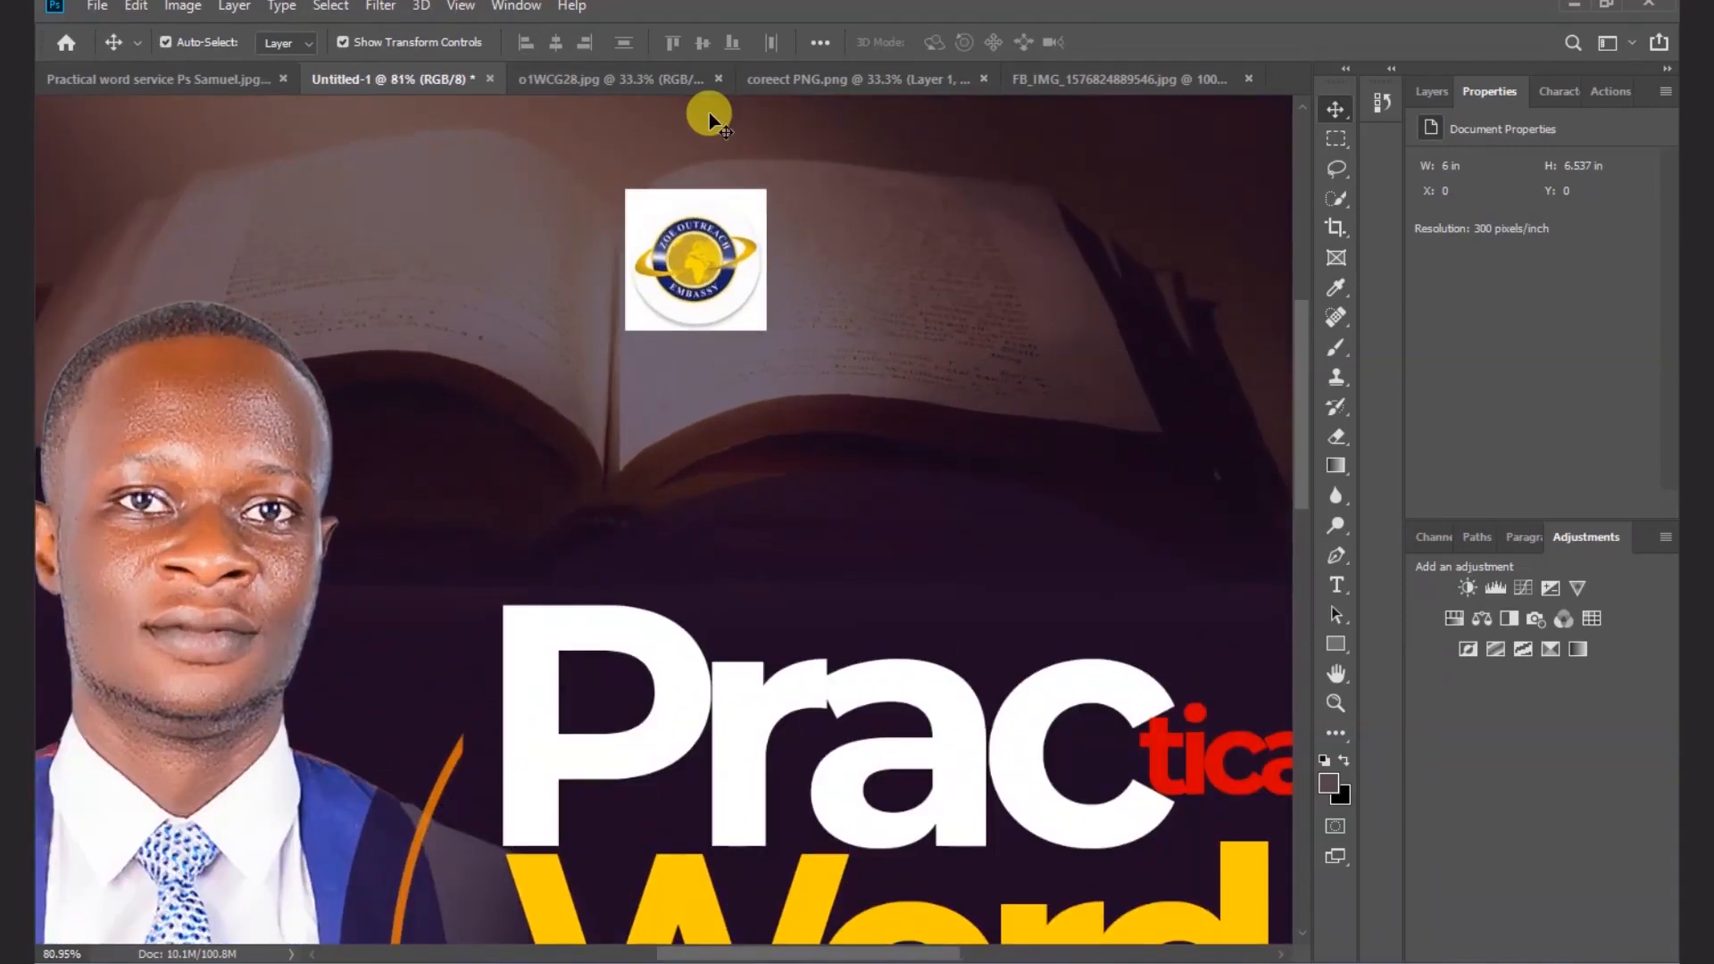
scroll(1244, 232, up, 1)
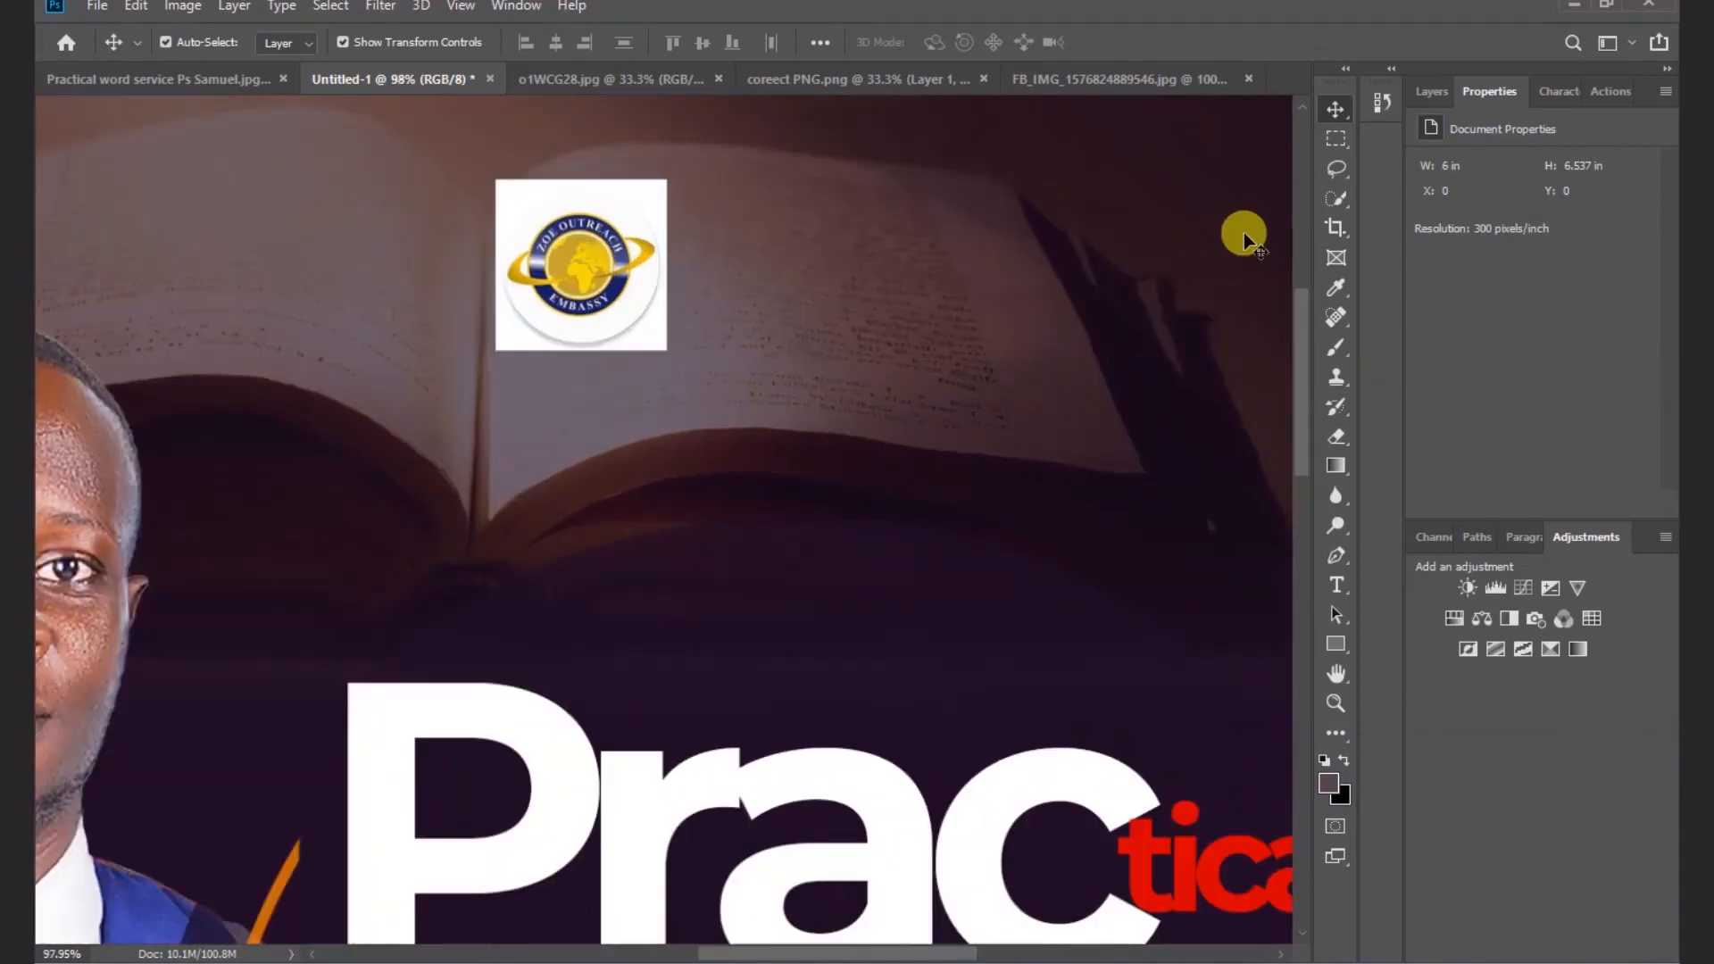
drag(1107, 268, 903, 397)
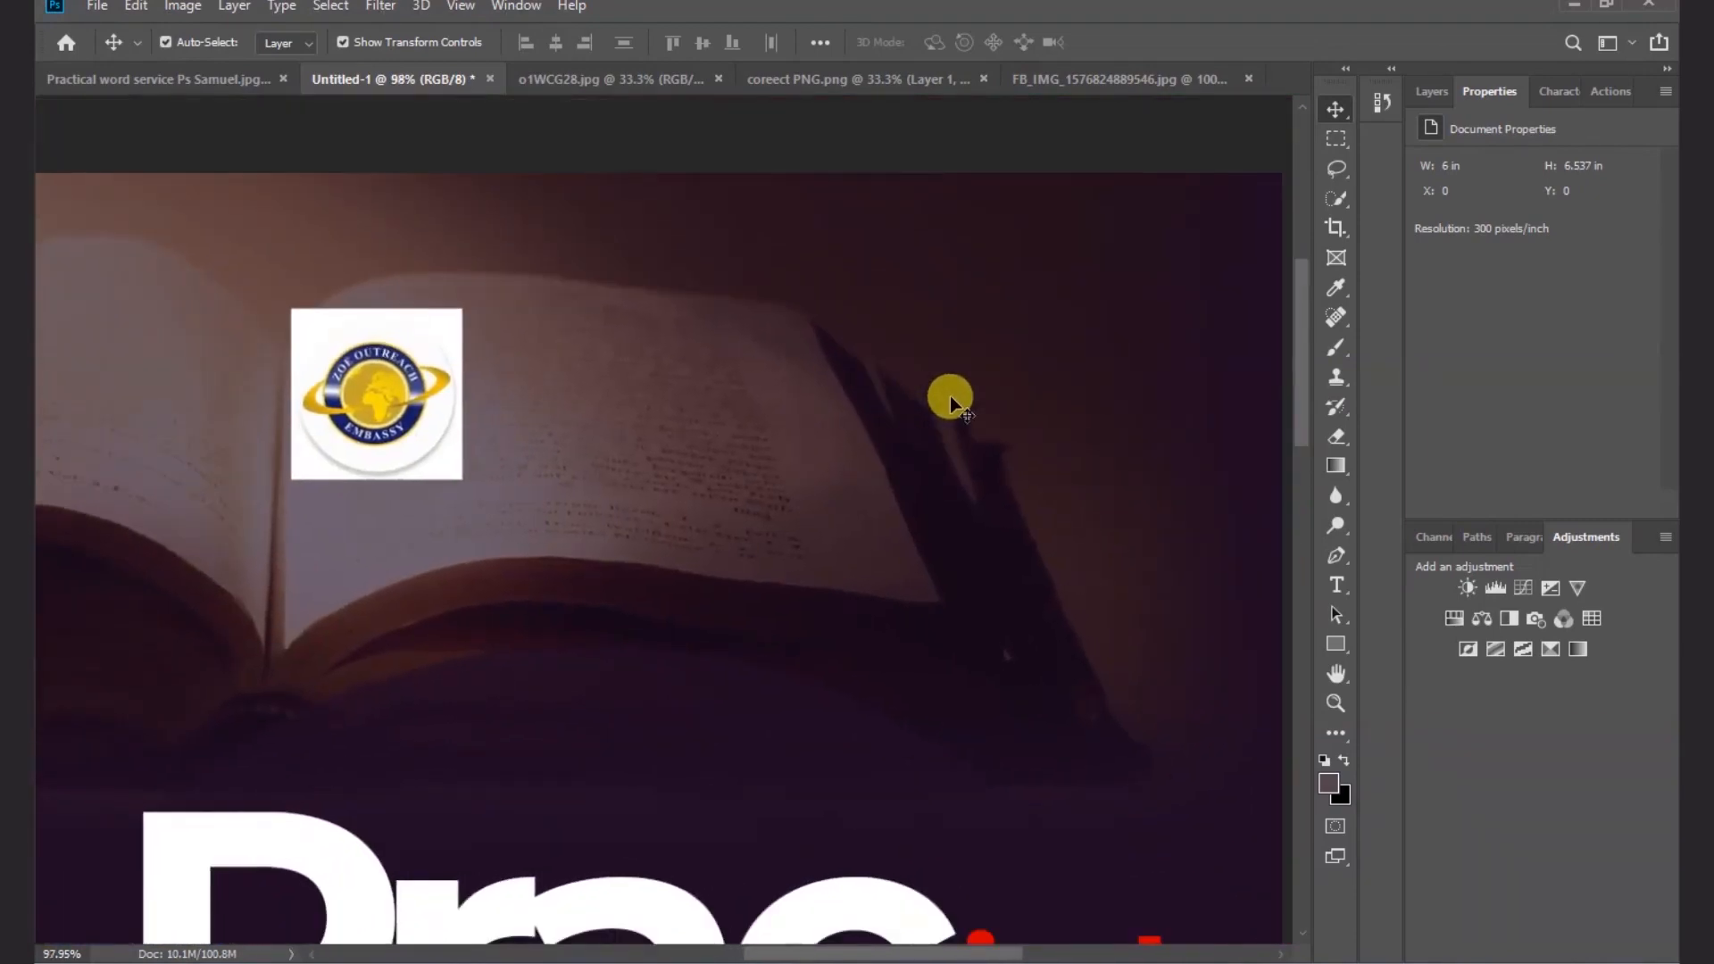
scroll(950, 396, down, 2)
drag(736, 533, 815, 489)
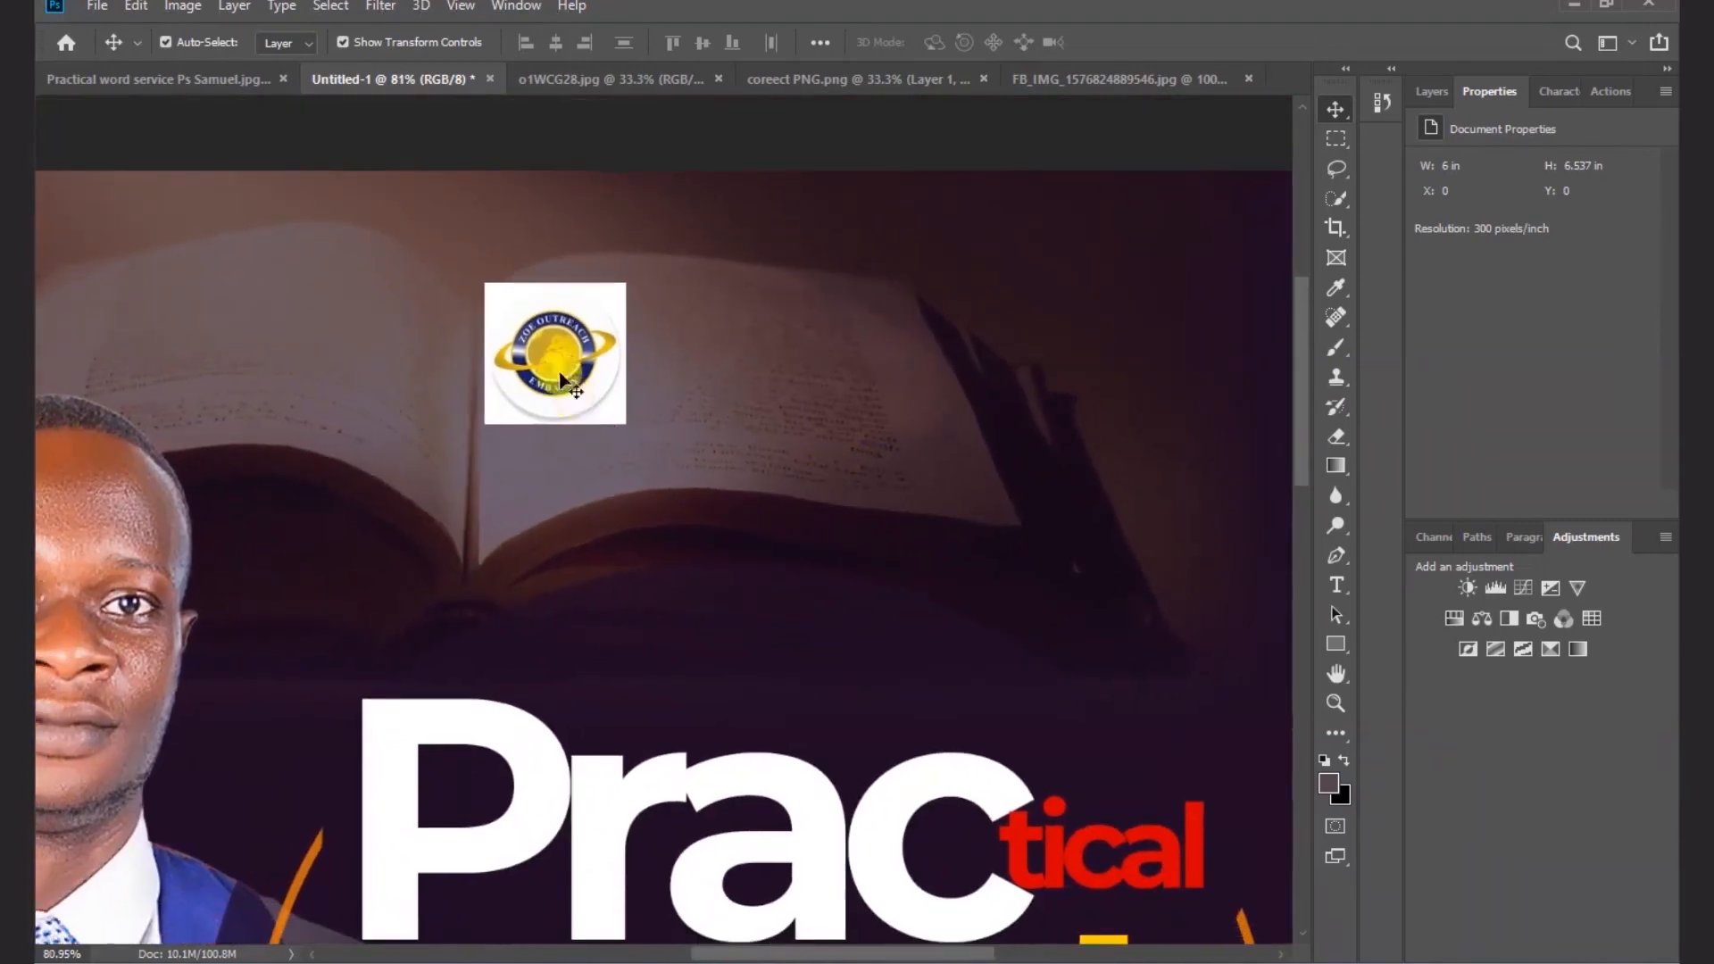
drag(555, 344, 658, 410)
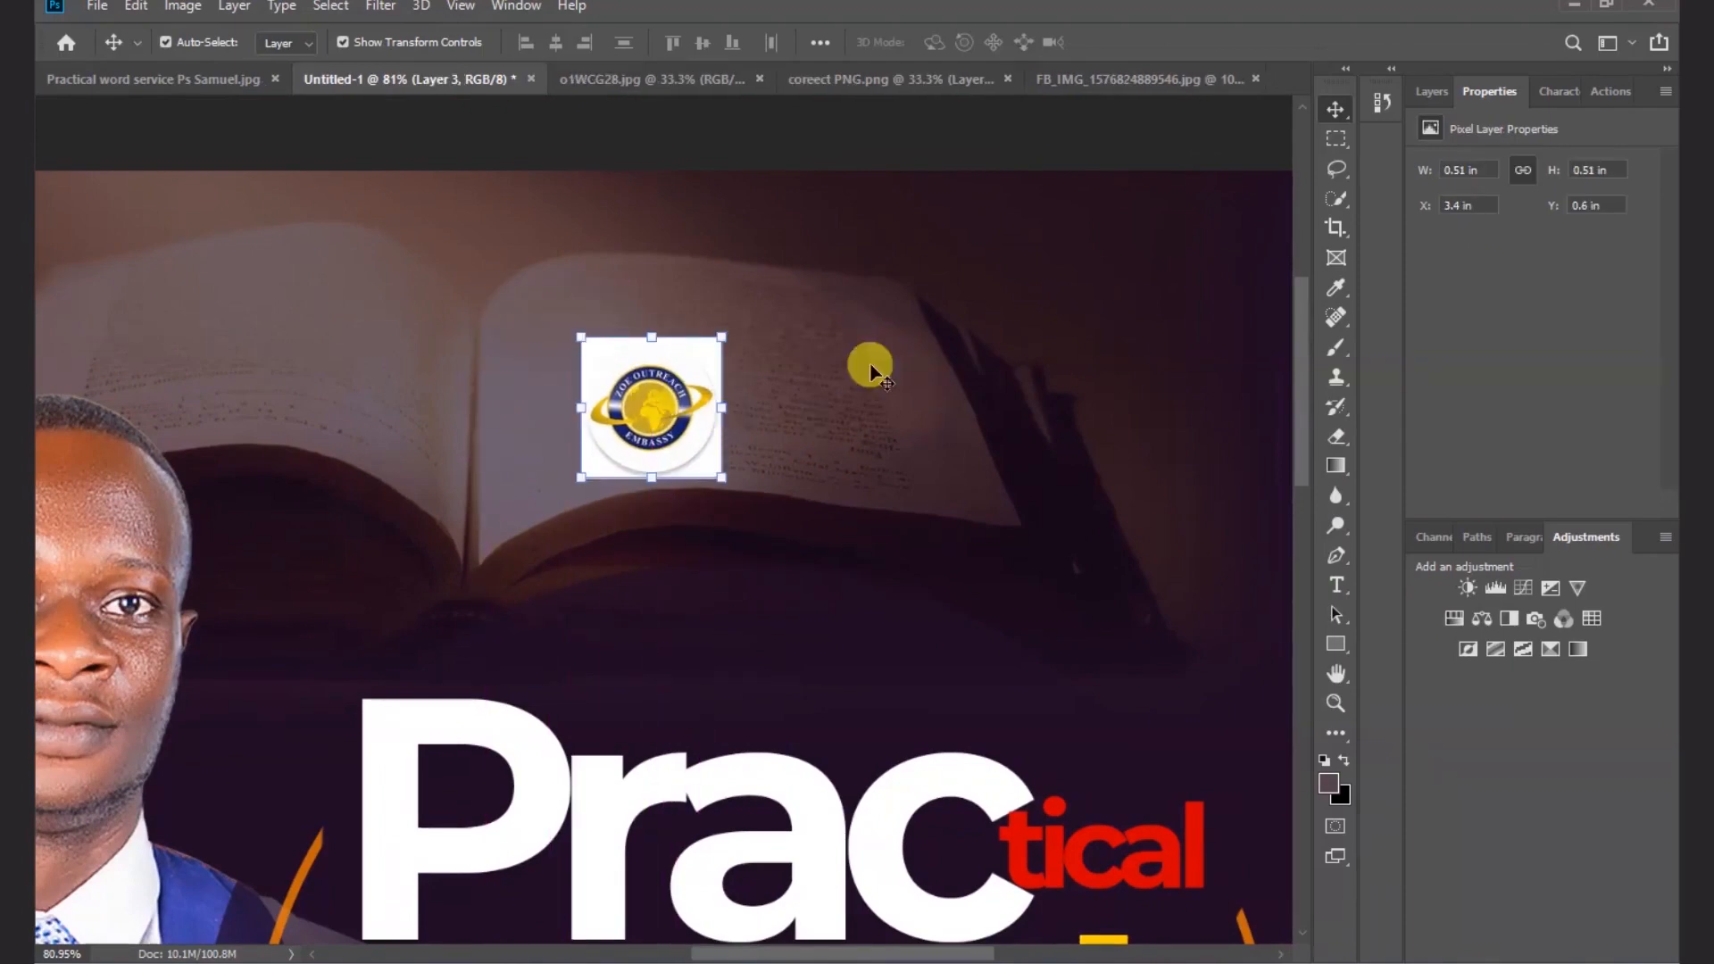
click(897, 141)
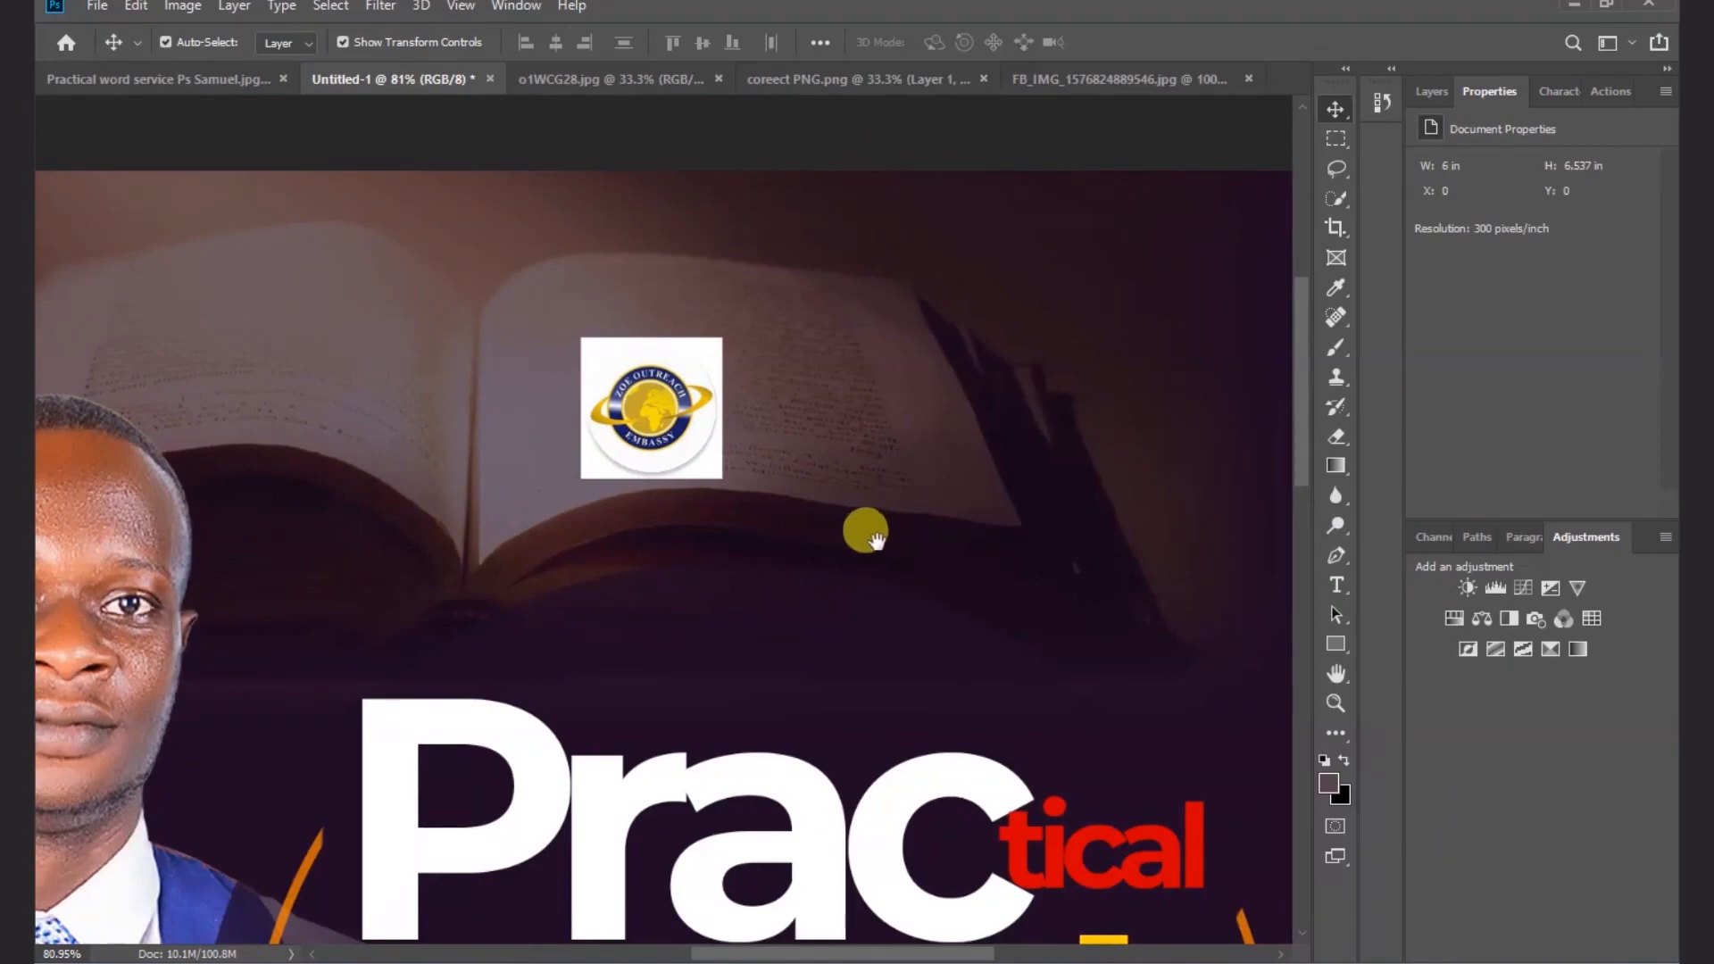
drag(875, 536, 846, 494)
mouse_move(648, 396)
mouse_down()
mouse_move(693, 403)
mouse_move(661, 404)
mouse_up()
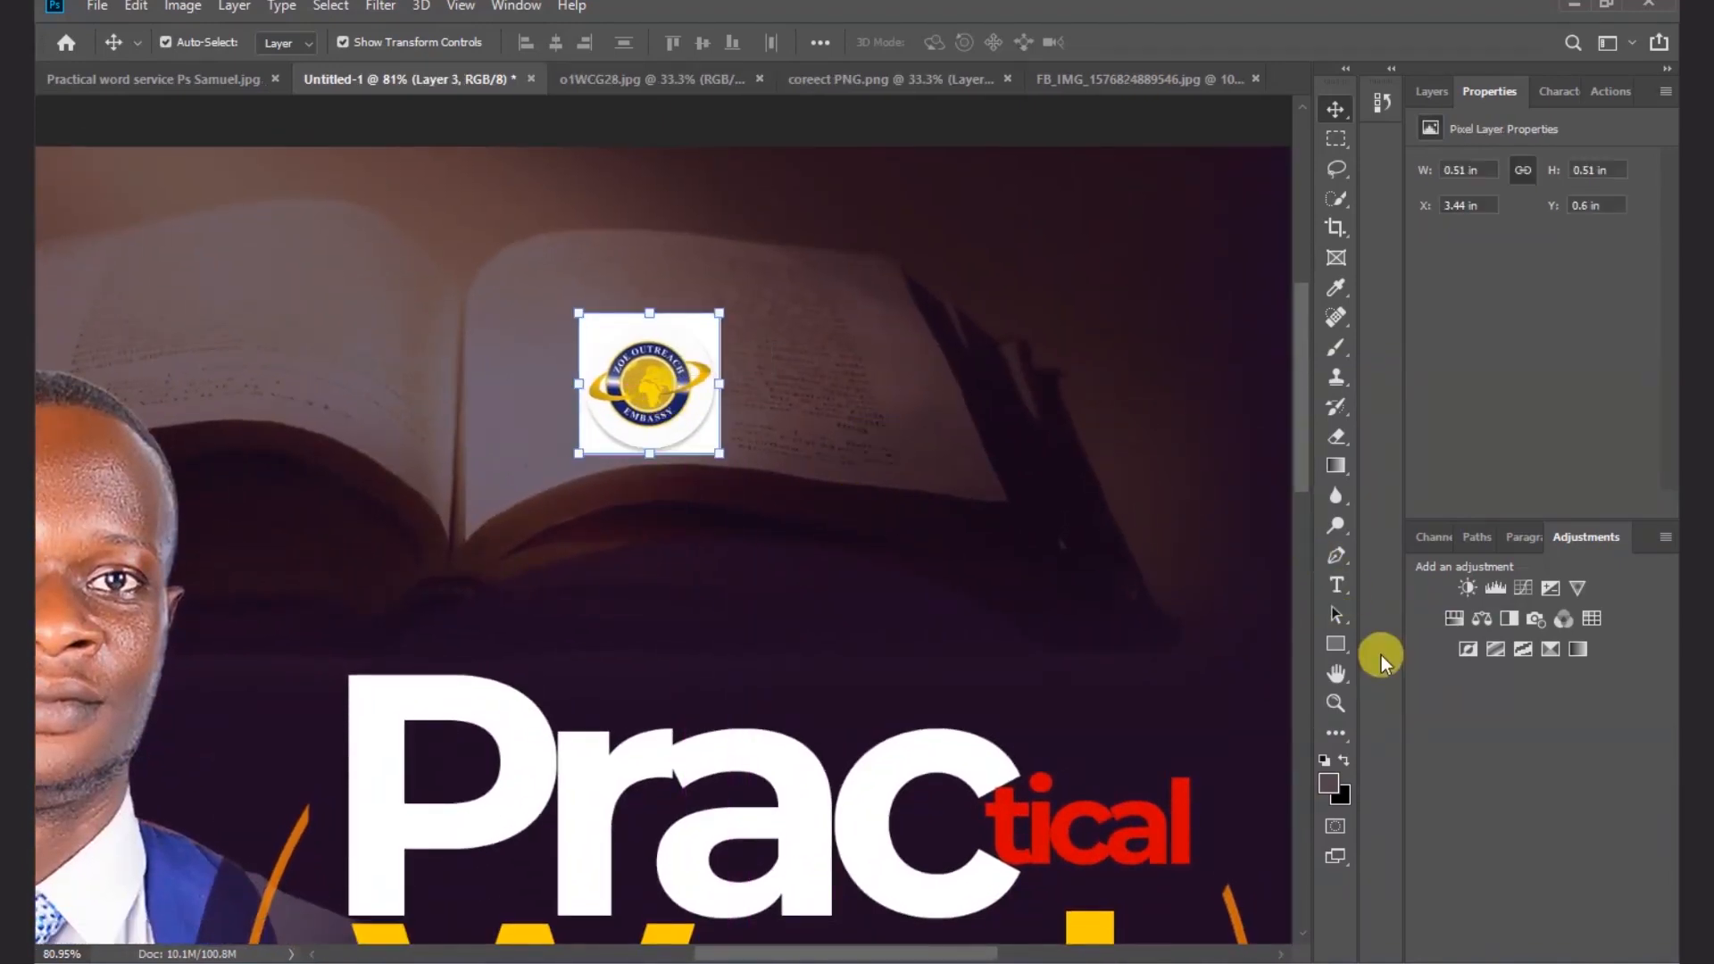
- Draw a thin vertical rectangle about 9 by 149 px just right of the logo
click(1335, 642)
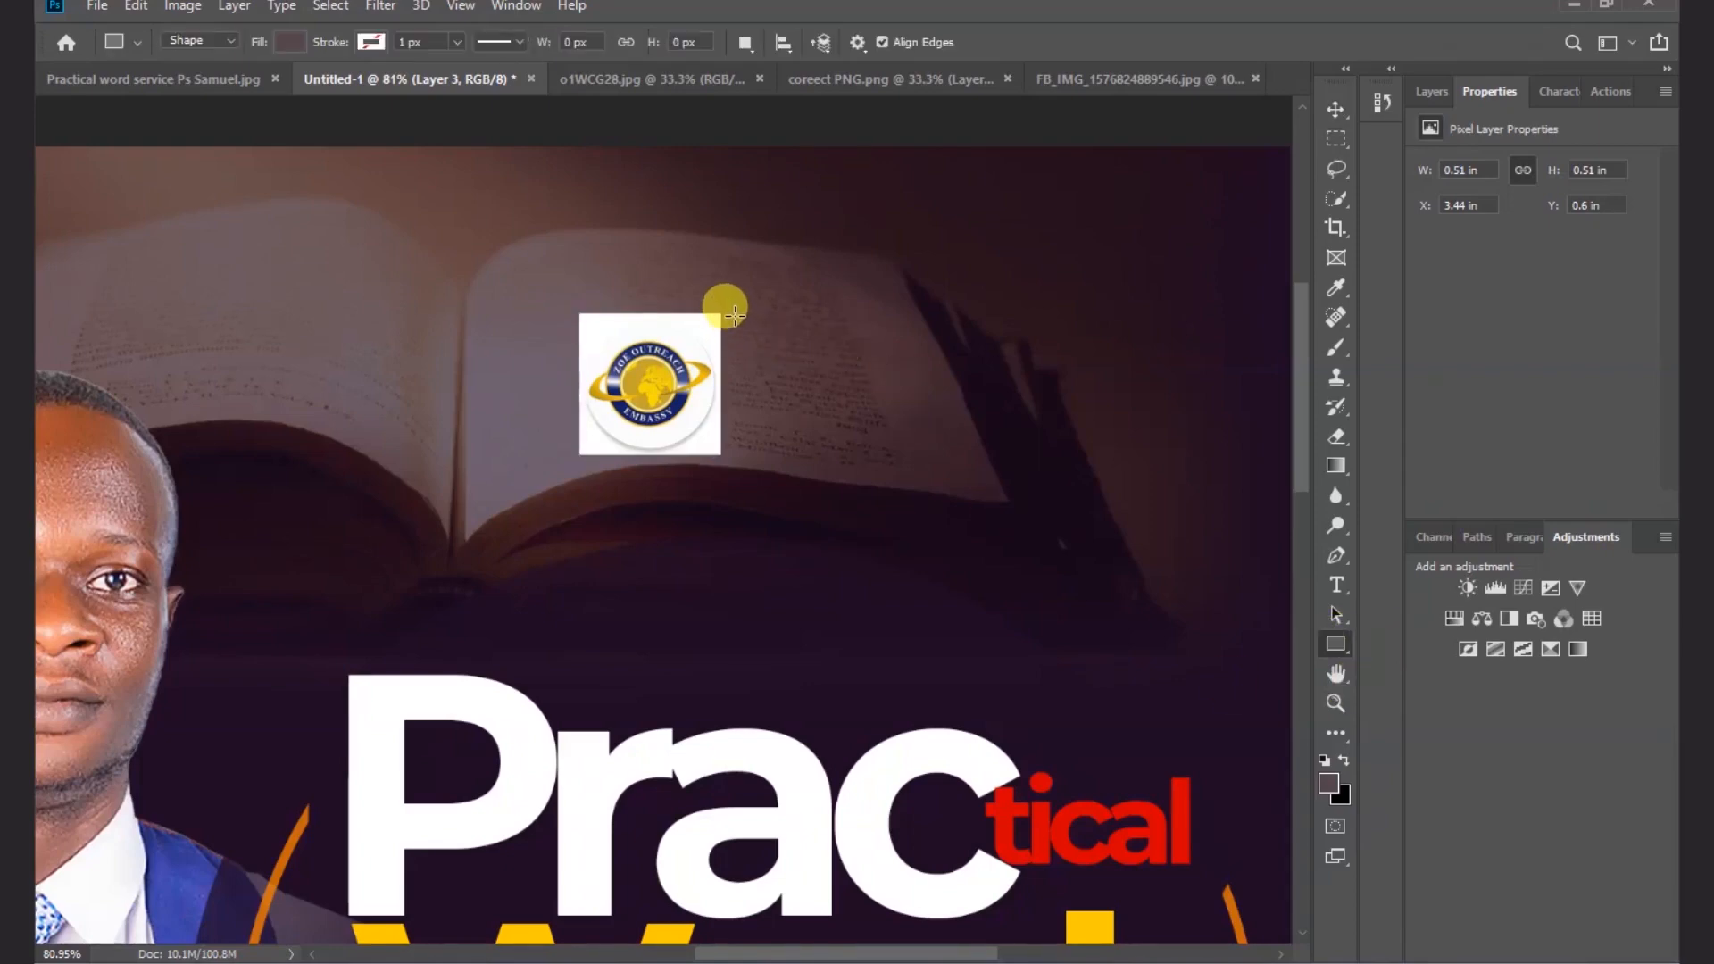
mouse_move(734, 314)
mouse_down()
mouse_move(752, 350)
mouse_move(741, 451)
mouse_up()
scroll(973, 500, down, 3)
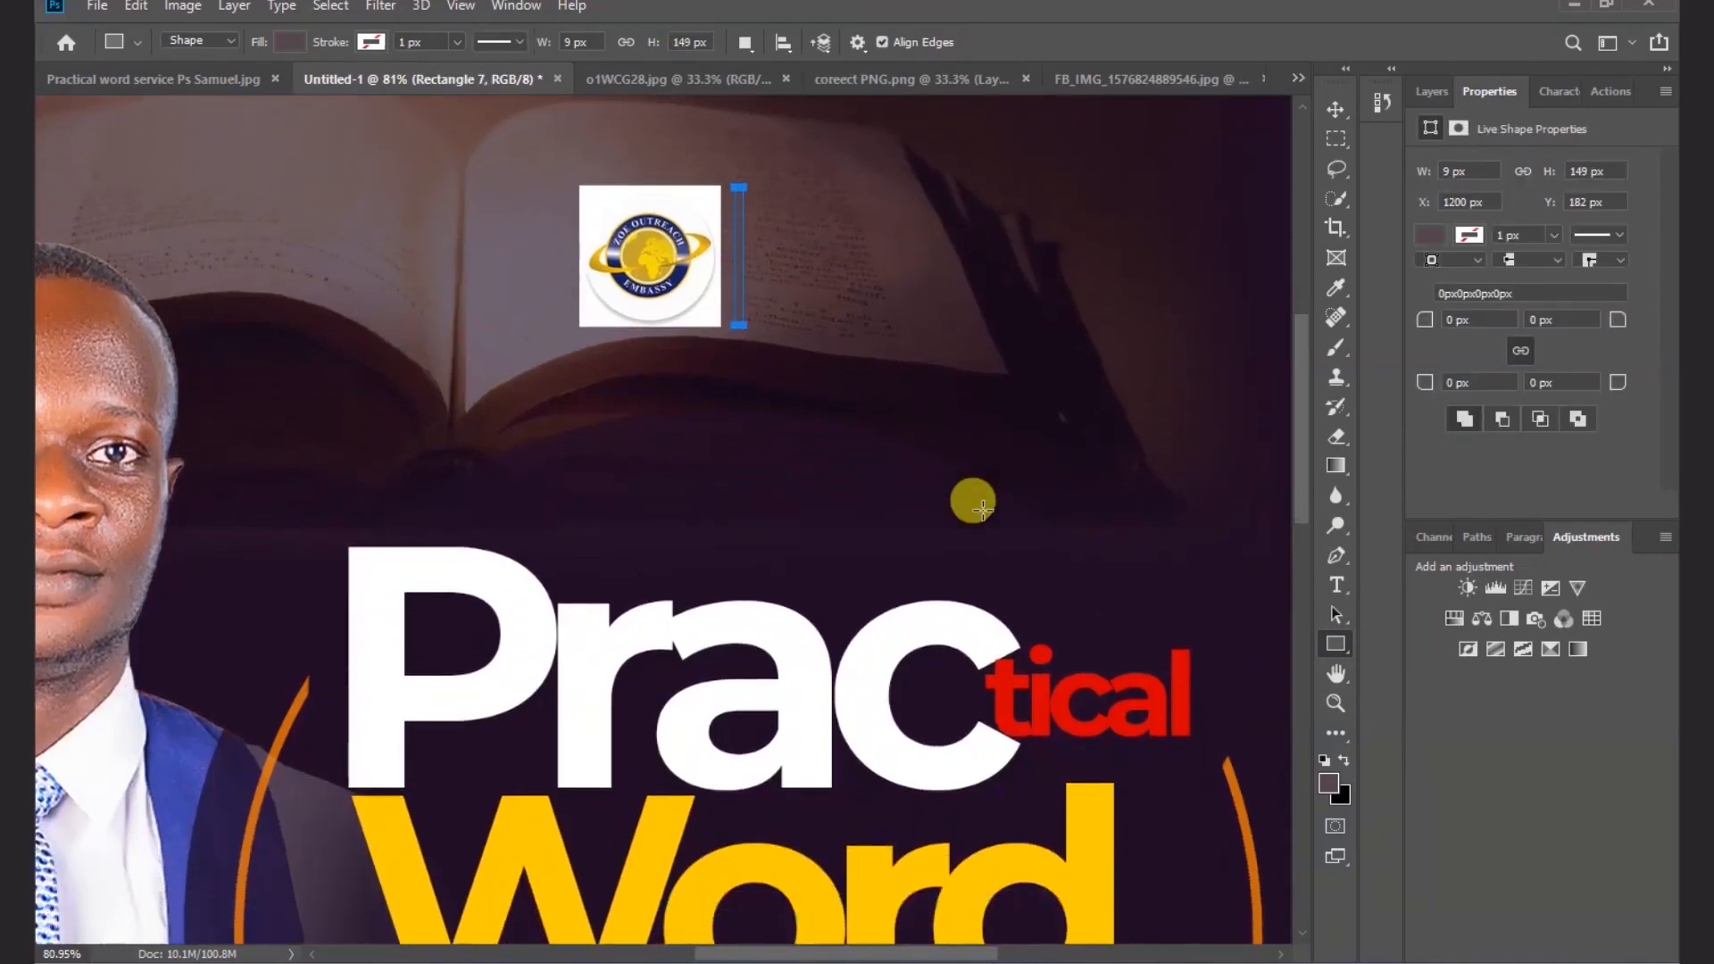
- Fill the thin divider rectangle beside the logo with the yellow ffcc00 sampled from the "Word" title text
click(1428, 236)
click(1637, 275)
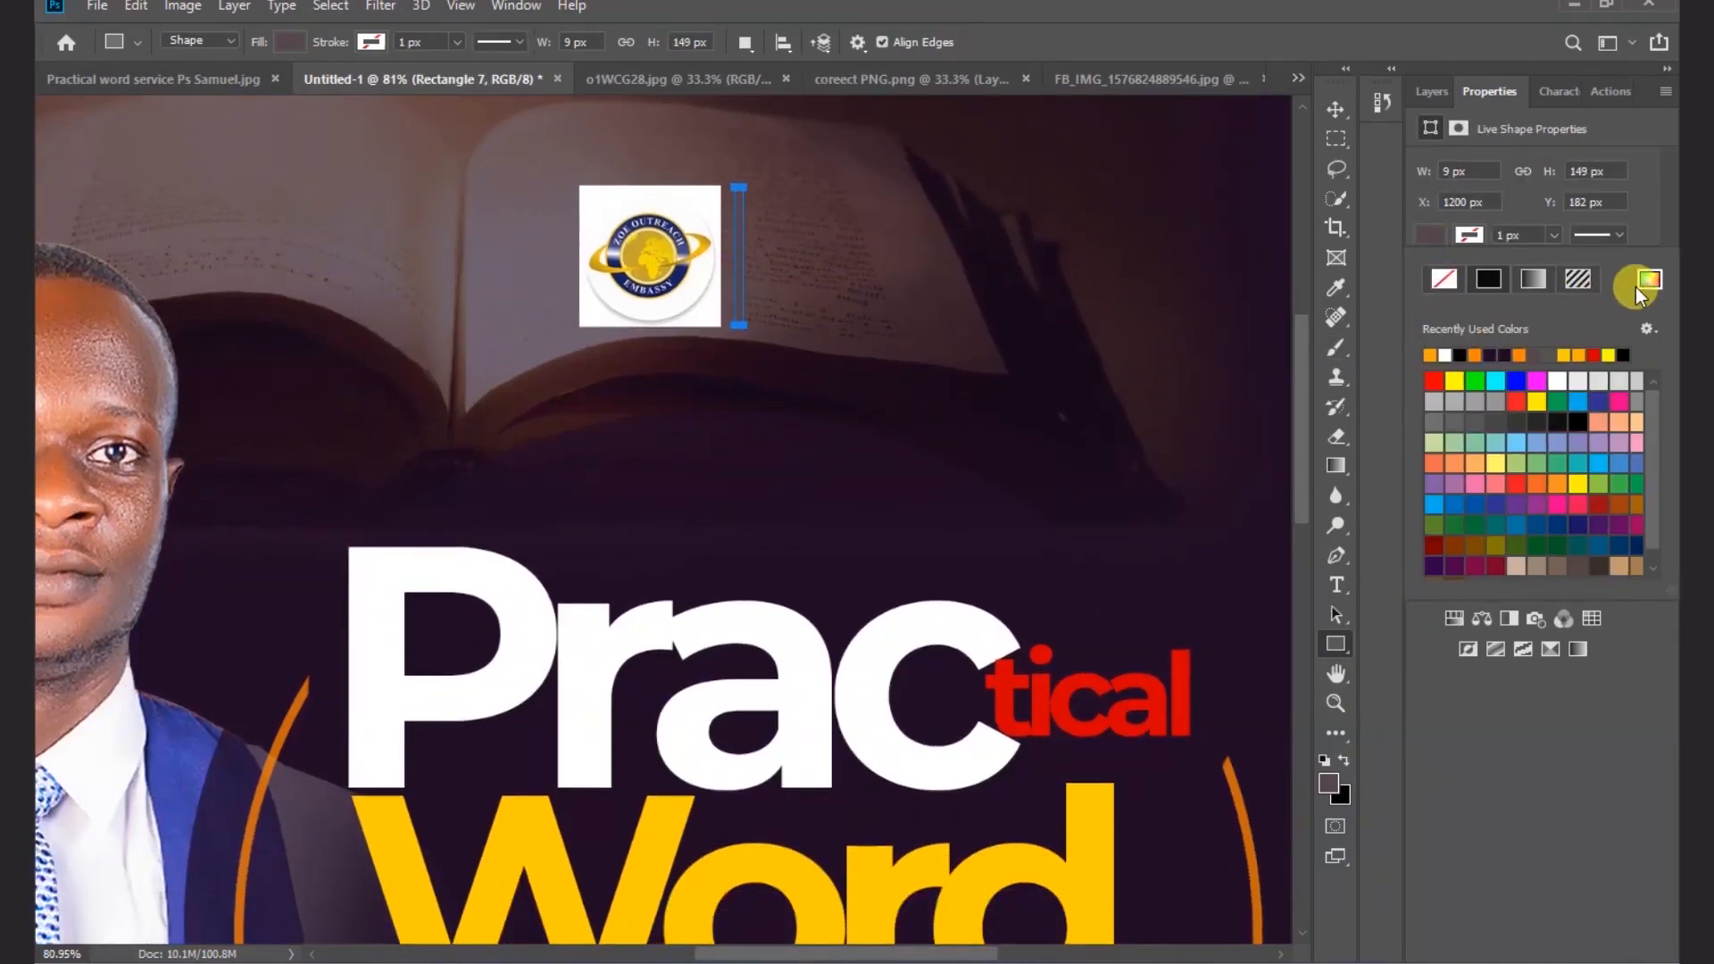
click(753, 862)
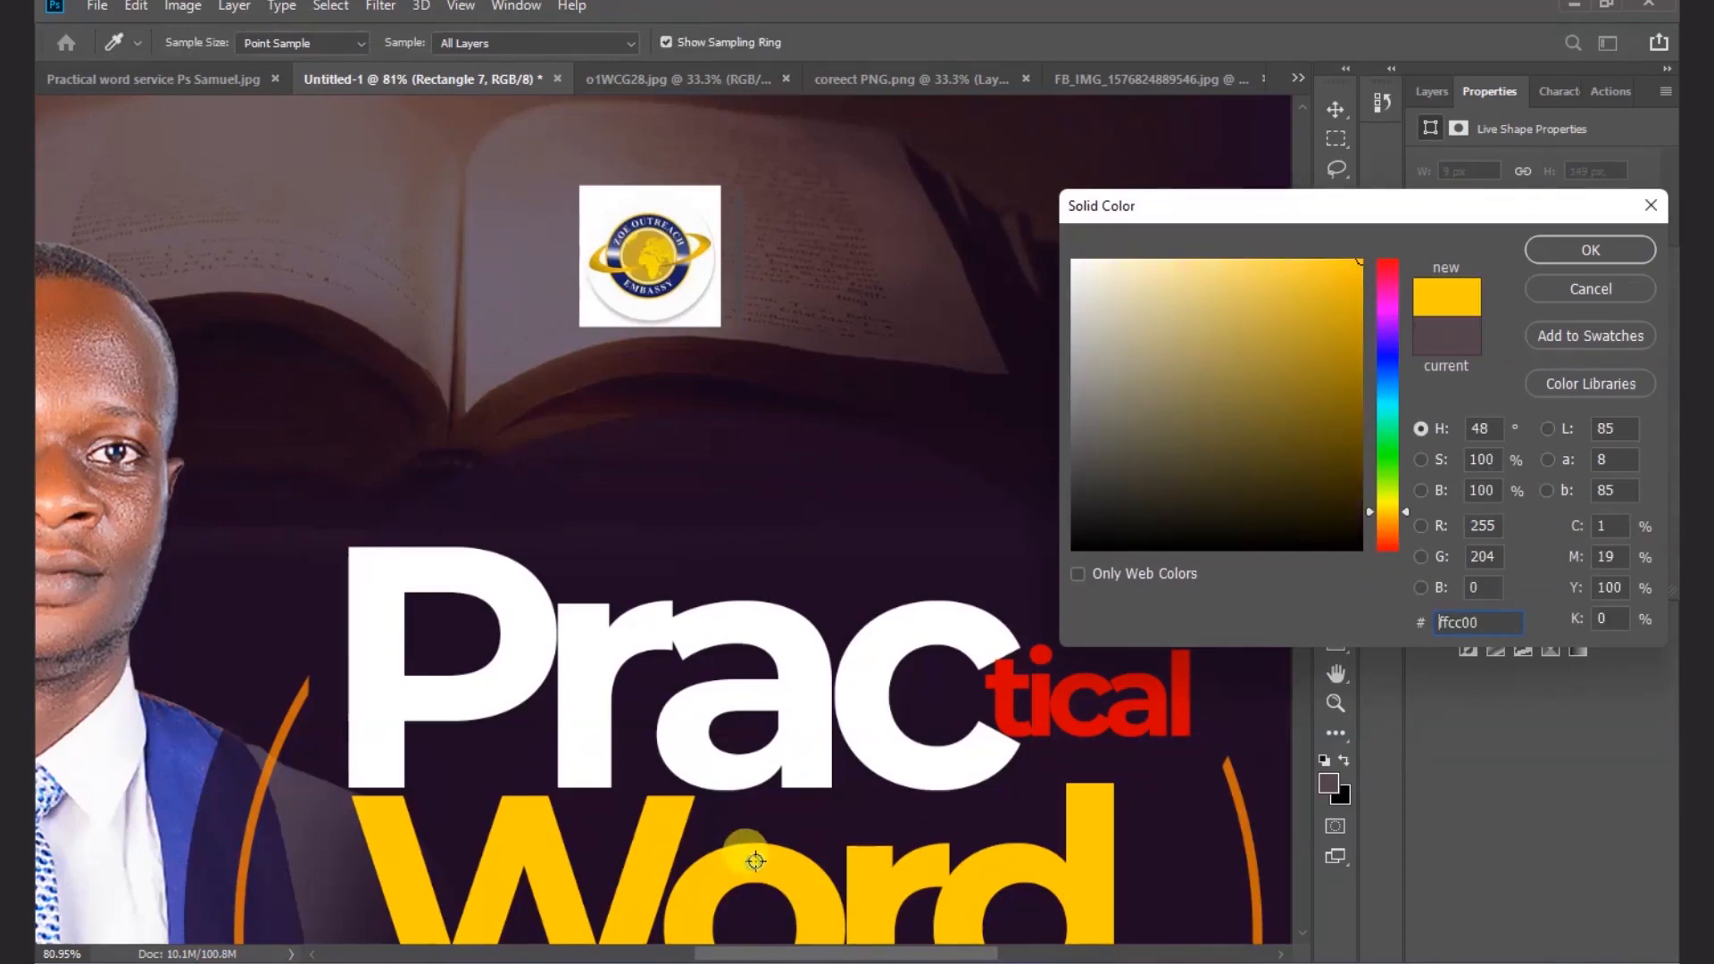
click(1591, 251)
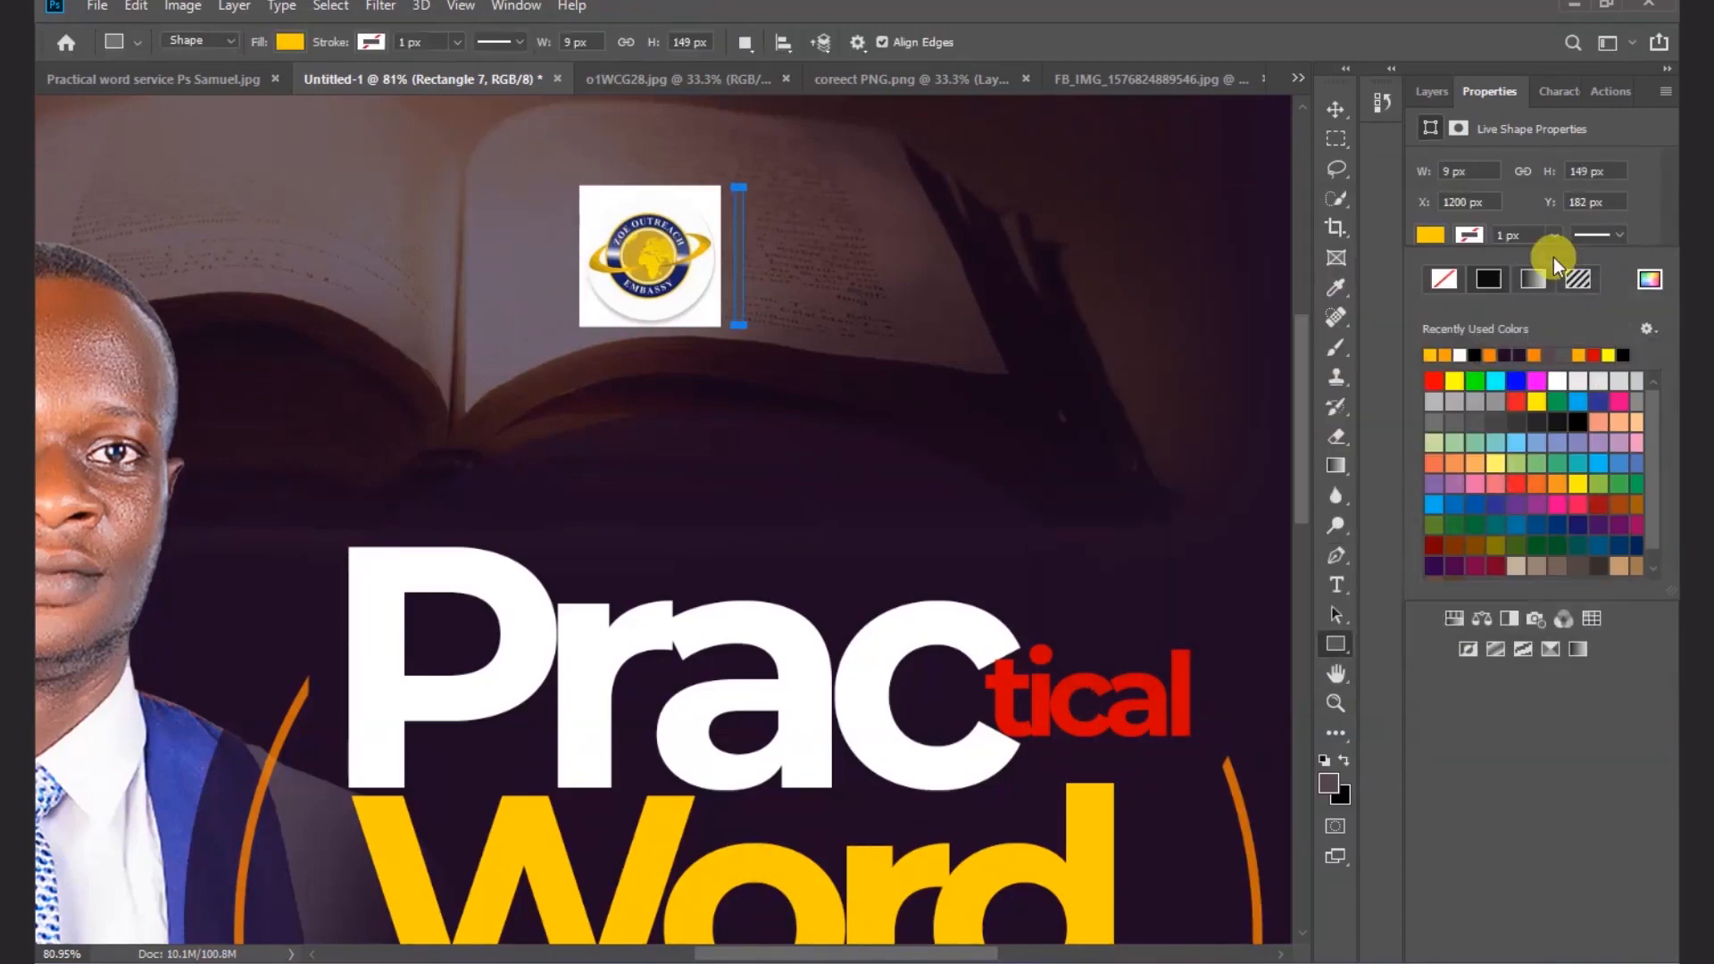
click(1335, 112)
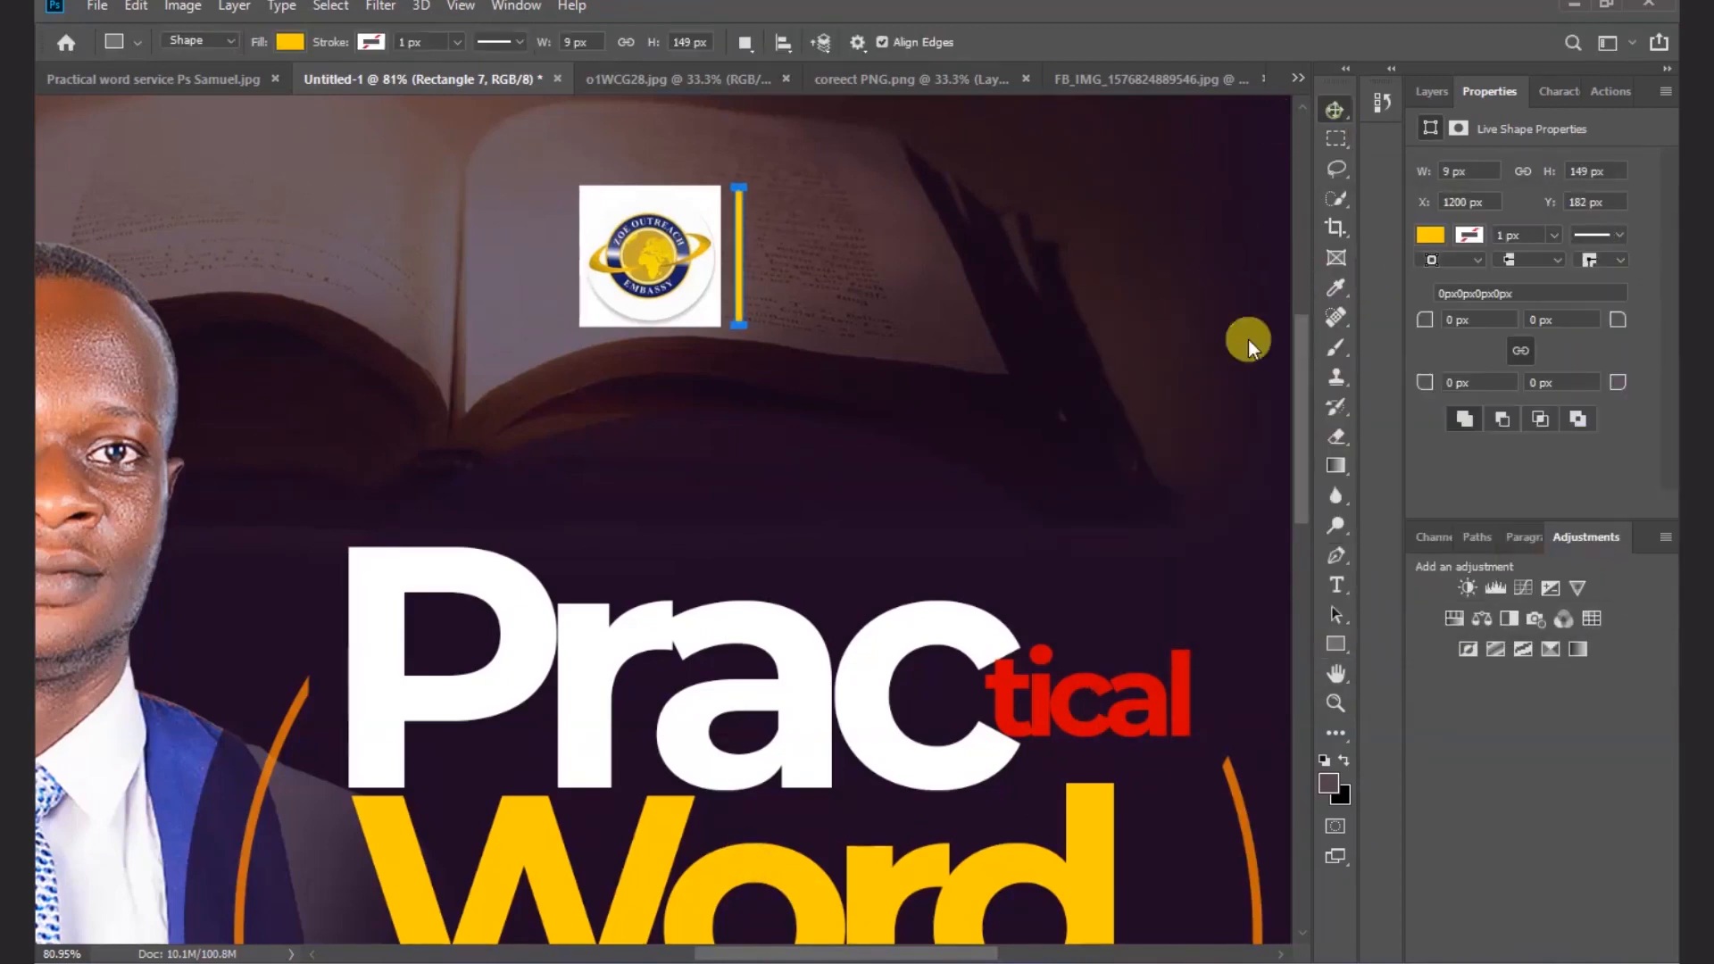
click(1102, 419)
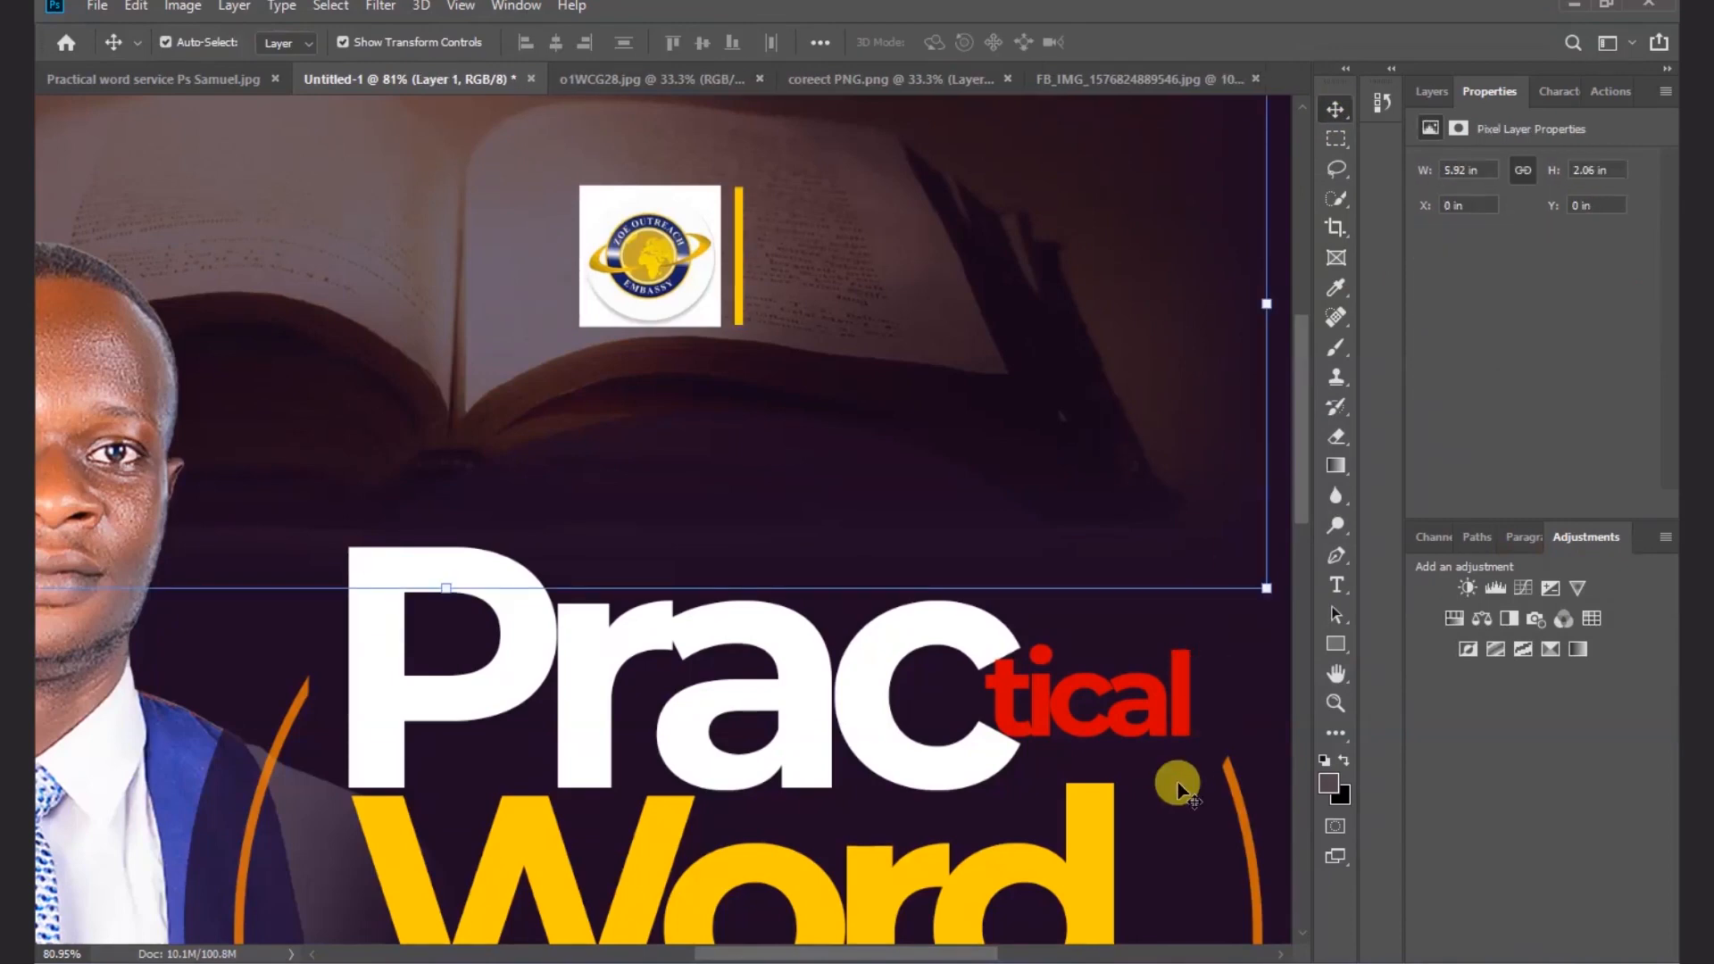
click(1260, 666)
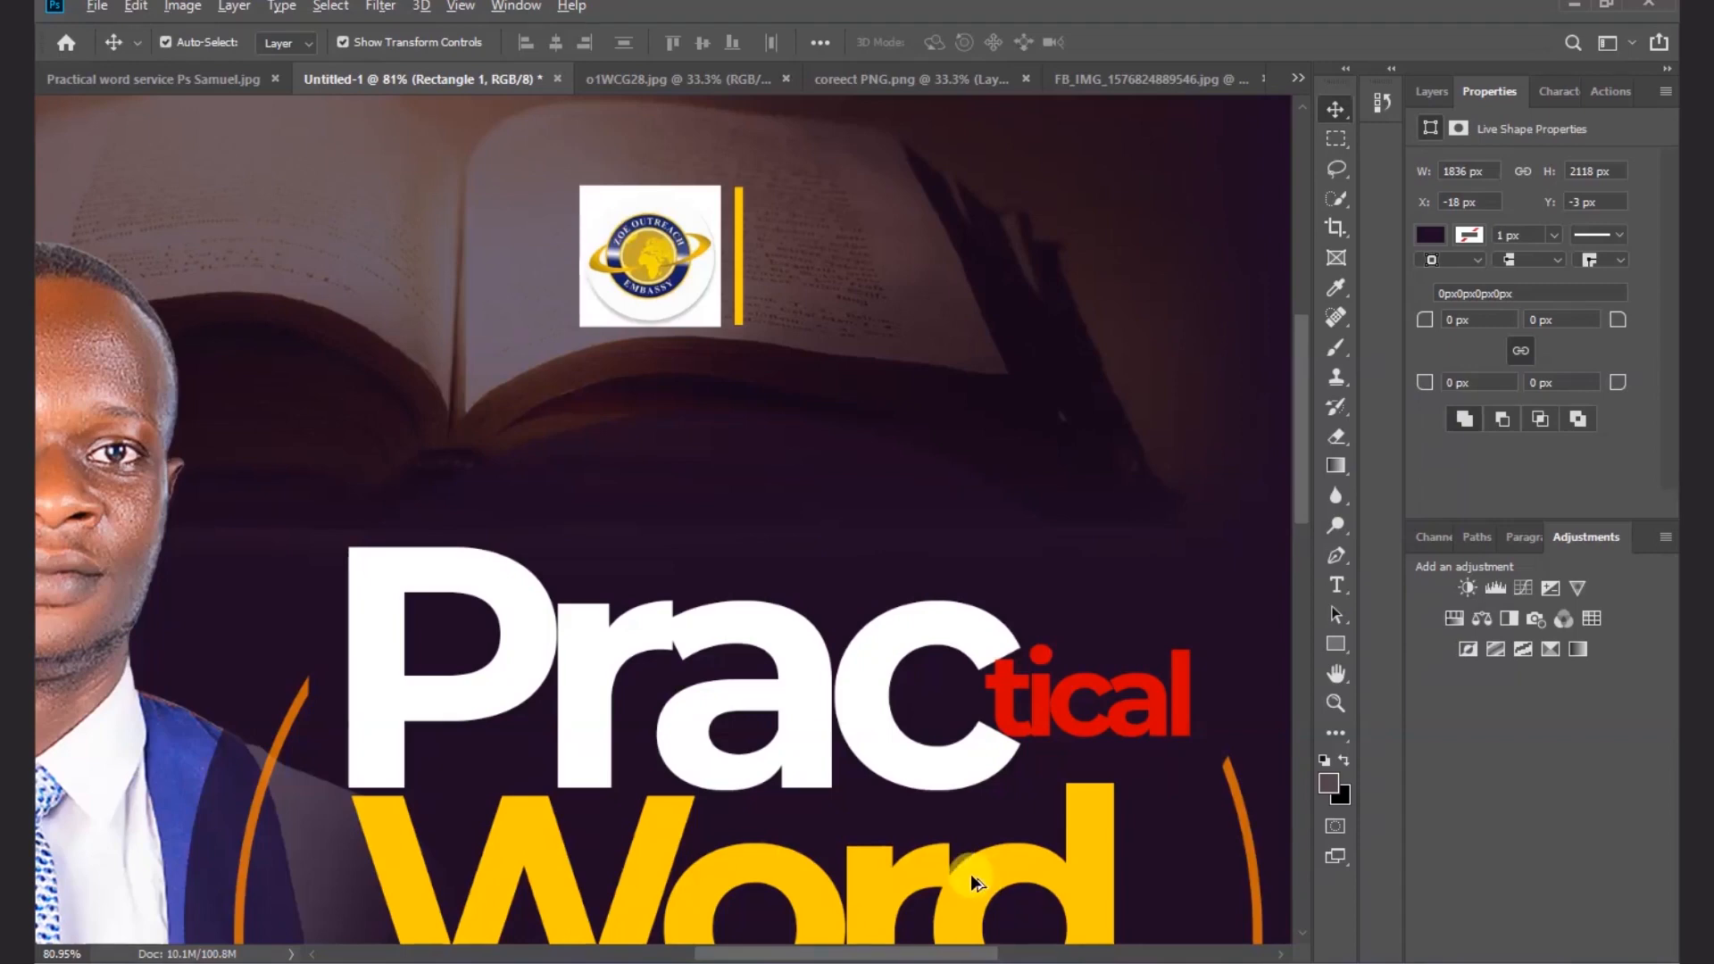
- Duplicate the yellow "Word" text up over the book and replace its text with ZOE, OUTREACH and EMBASSY on three lines
drag(971, 886, 1128, 306)
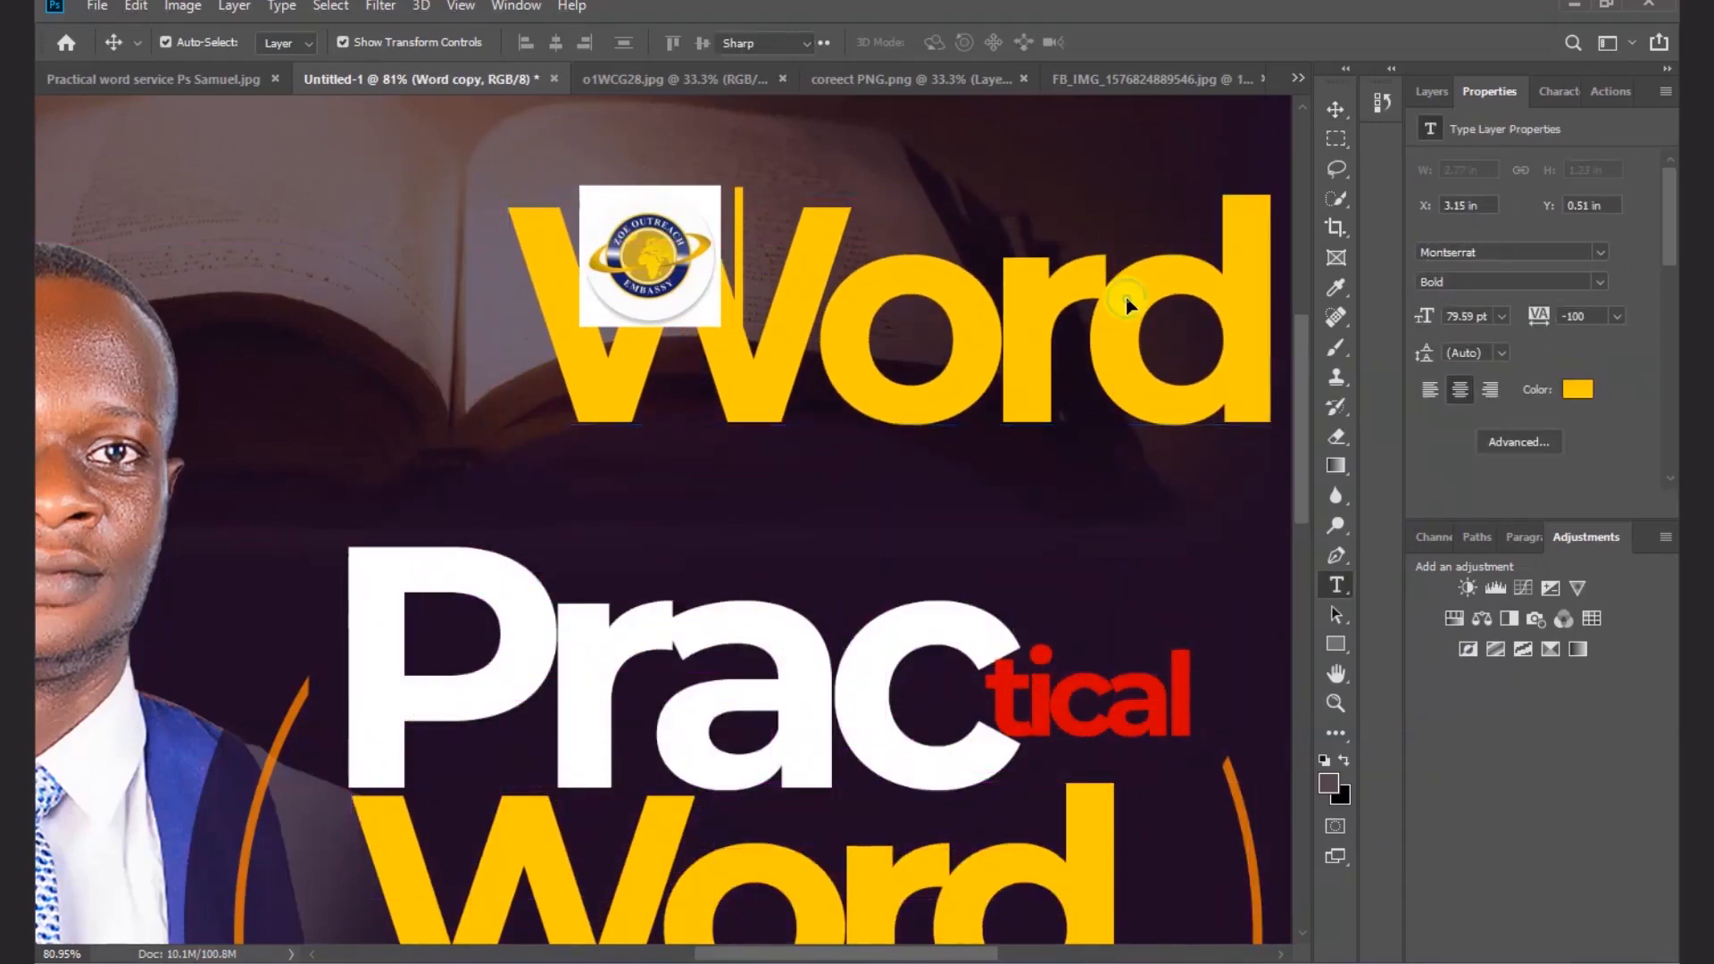
double_click(1127, 296)
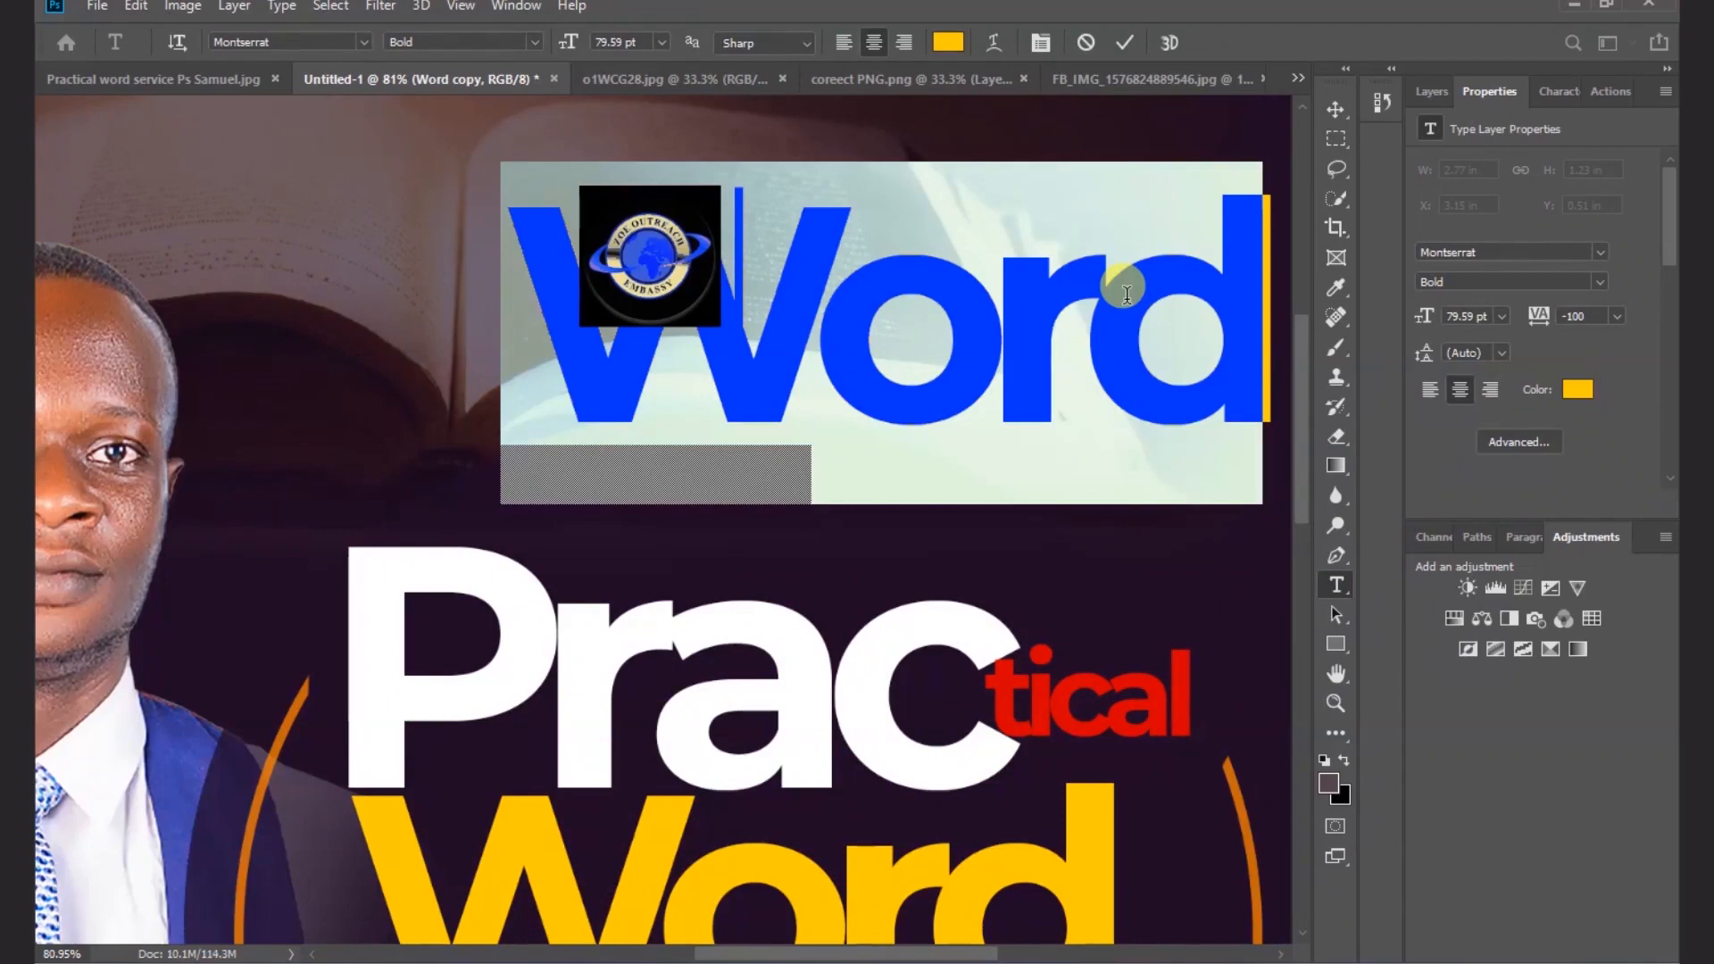
text(ZOE)
key(Return)
text(O)
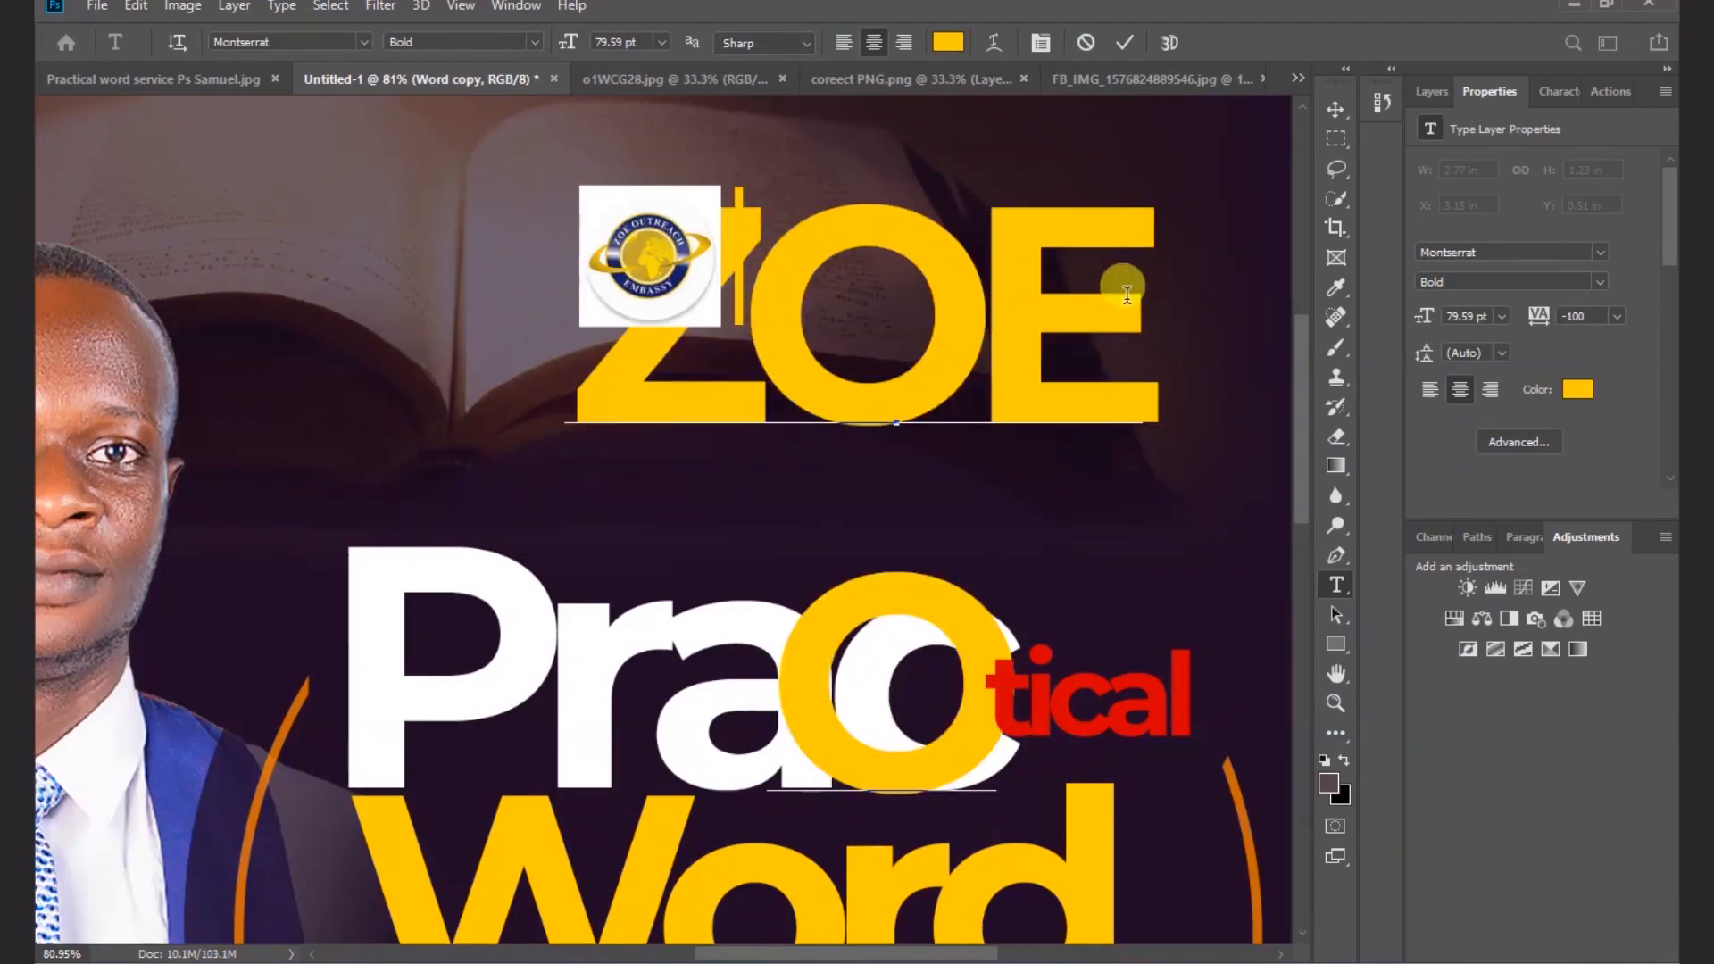
text(UTREACH)
key(Return)
text(EMBASSY)
click(1336, 109)
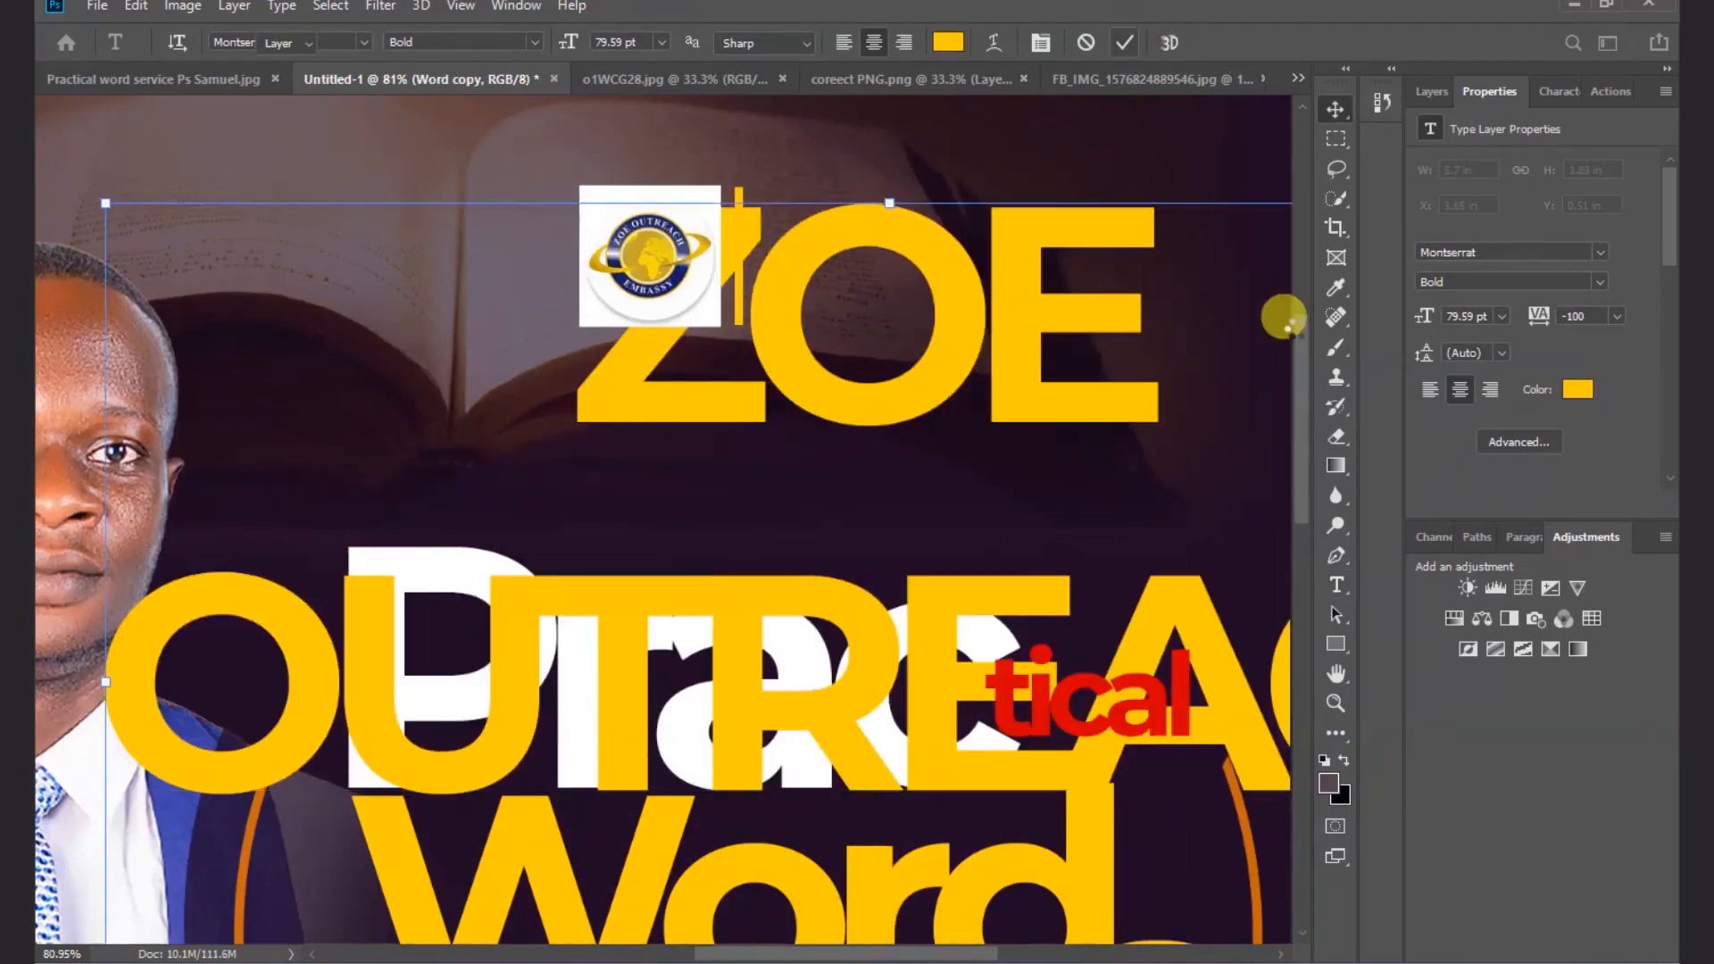
- Reduce the ZOE OUTREACH EMBASSY text size to 14 pt
click(1505, 316)
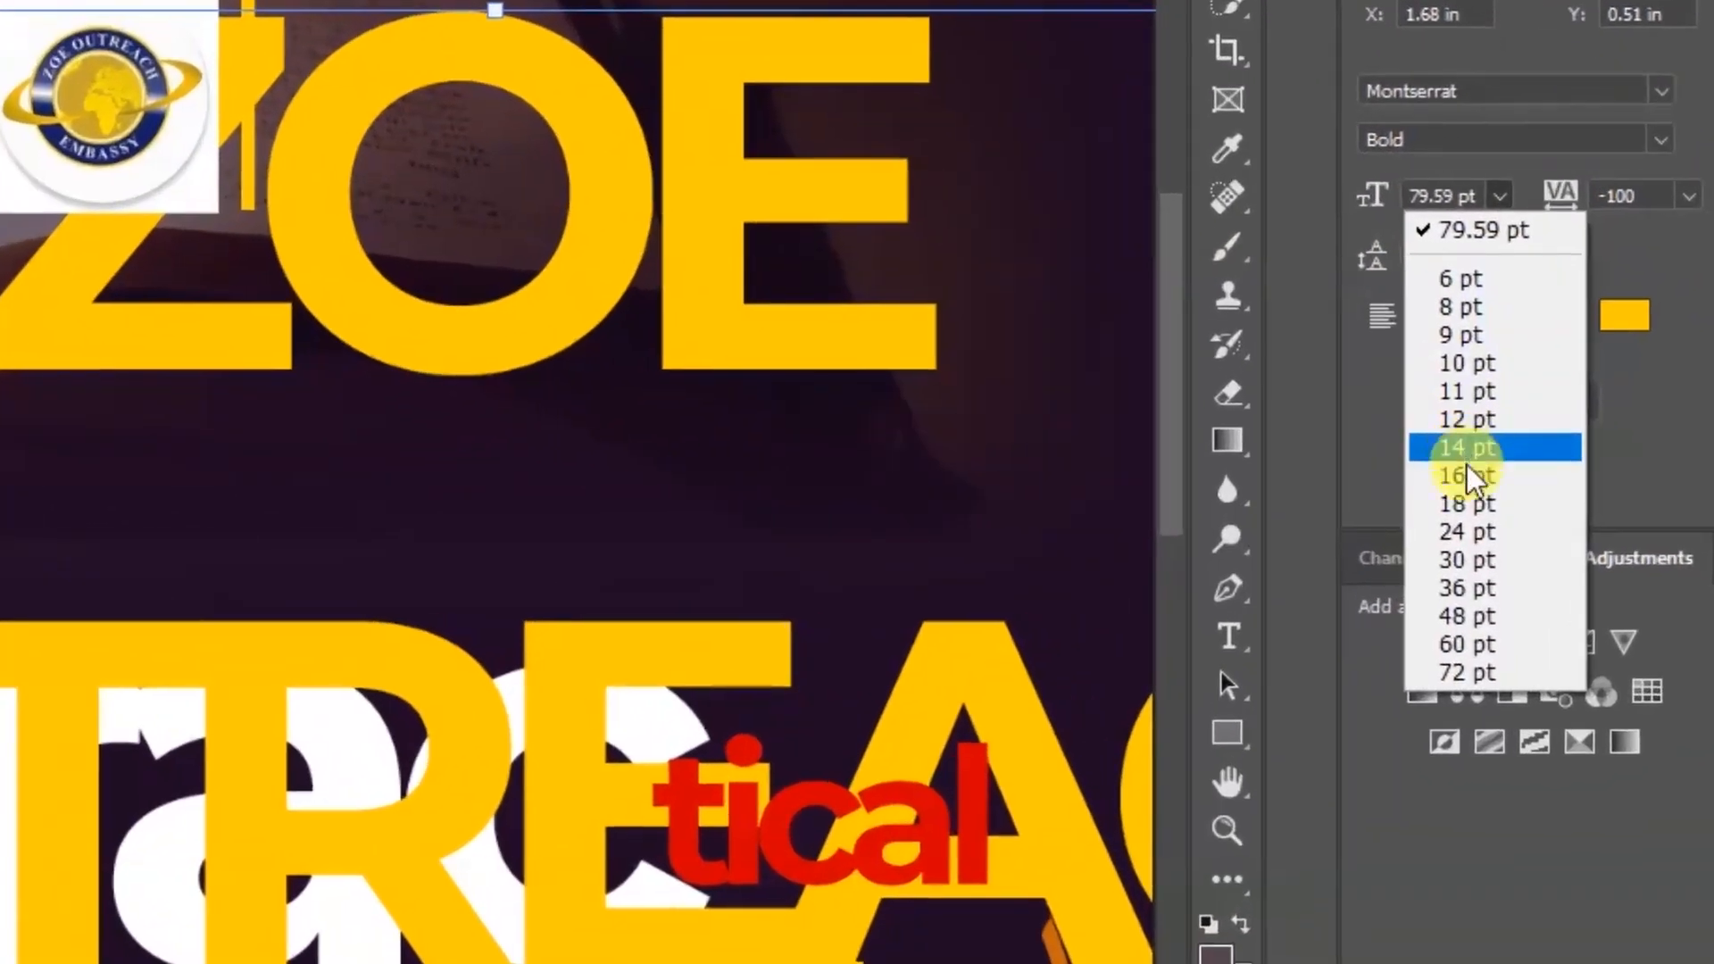
click(1485, 536)
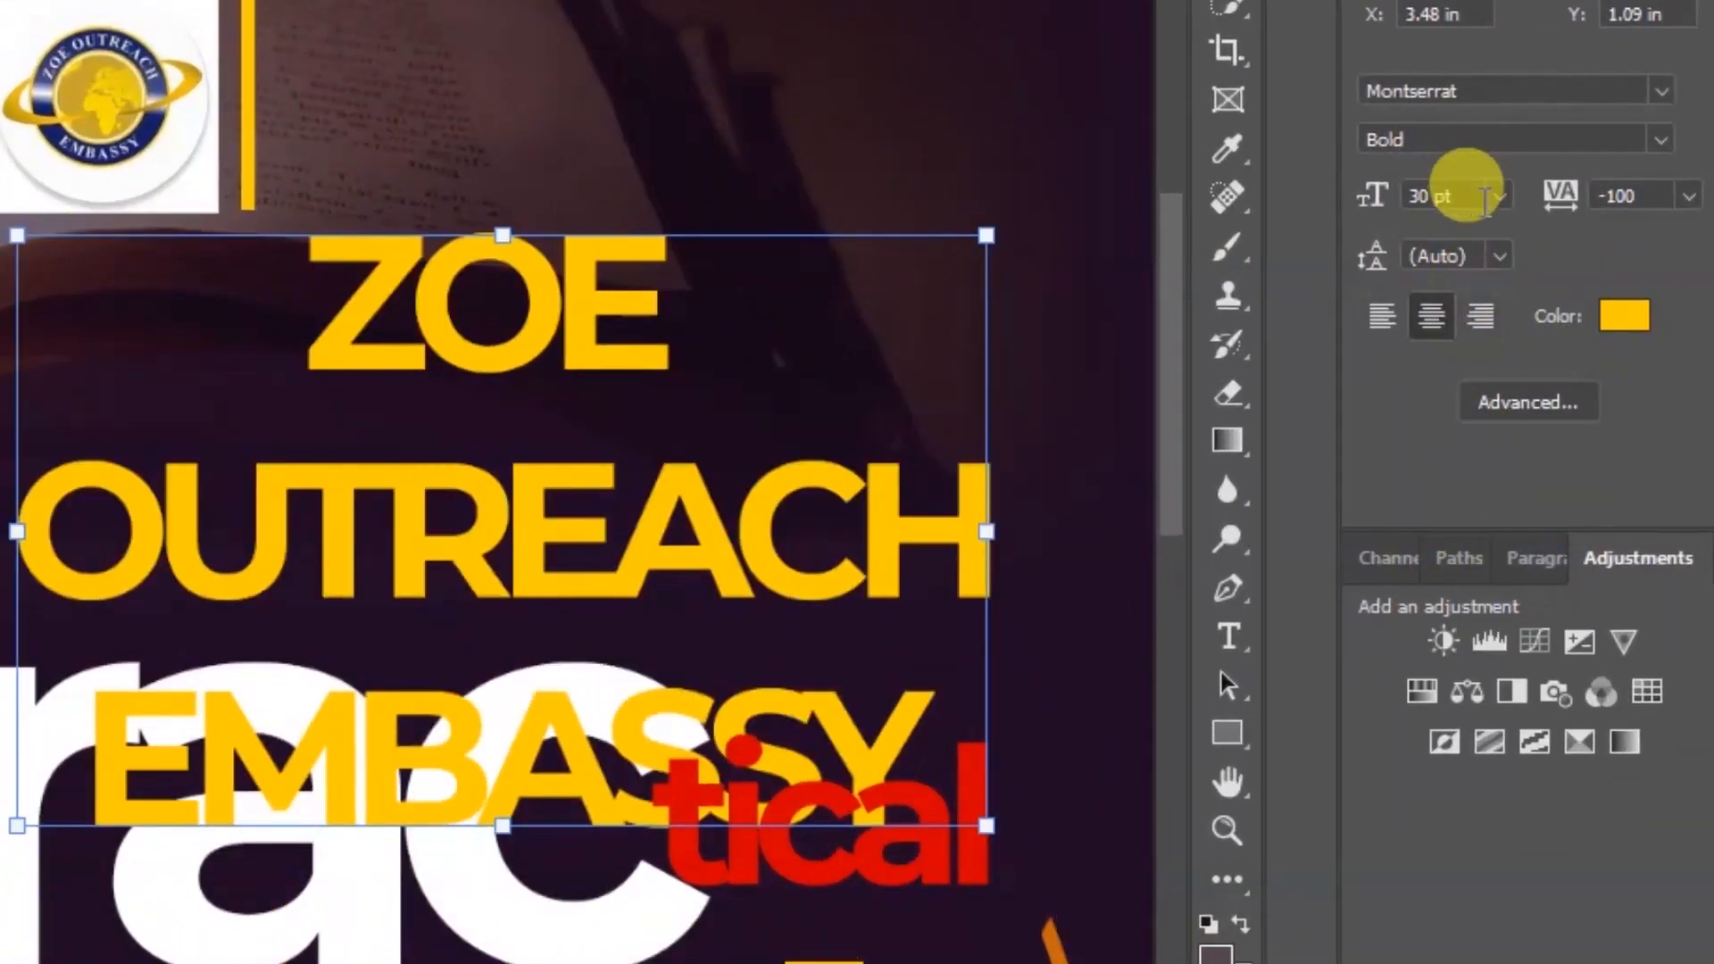
click(1499, 195)
click(1472, 448)
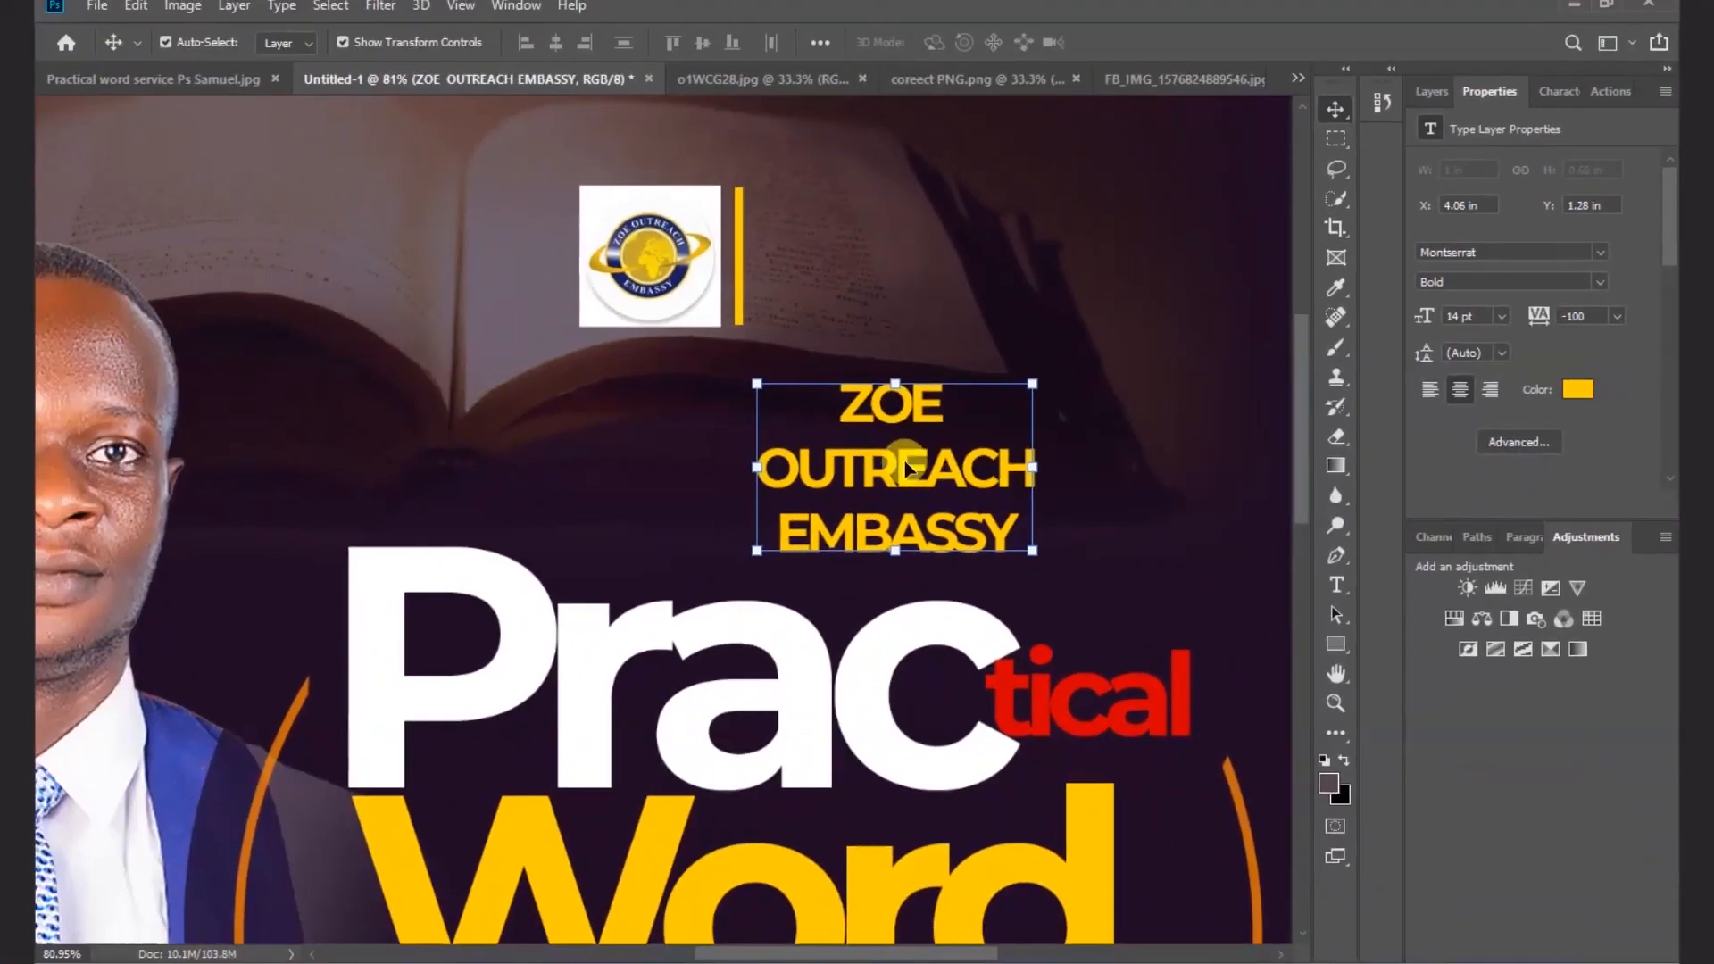
- Left-align the church name and place it just right of the divider, at about X 4.13 in and Y 0.57 in
drag(906, 467, 933, 268)
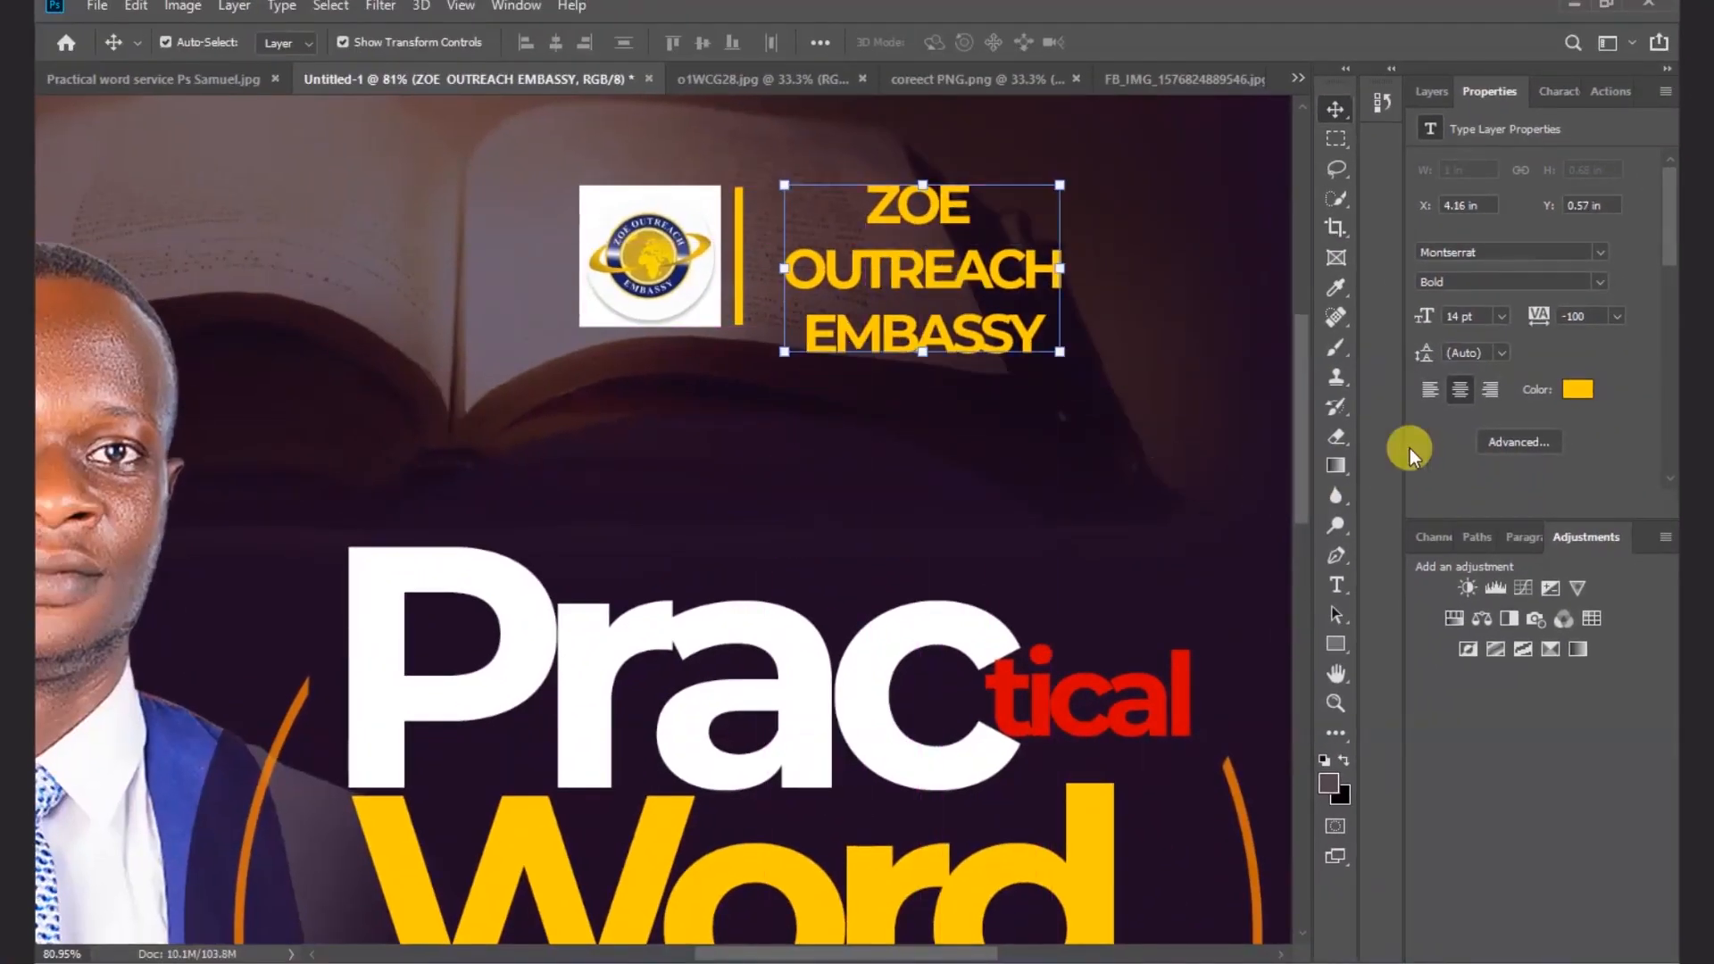
click(1430, 390)
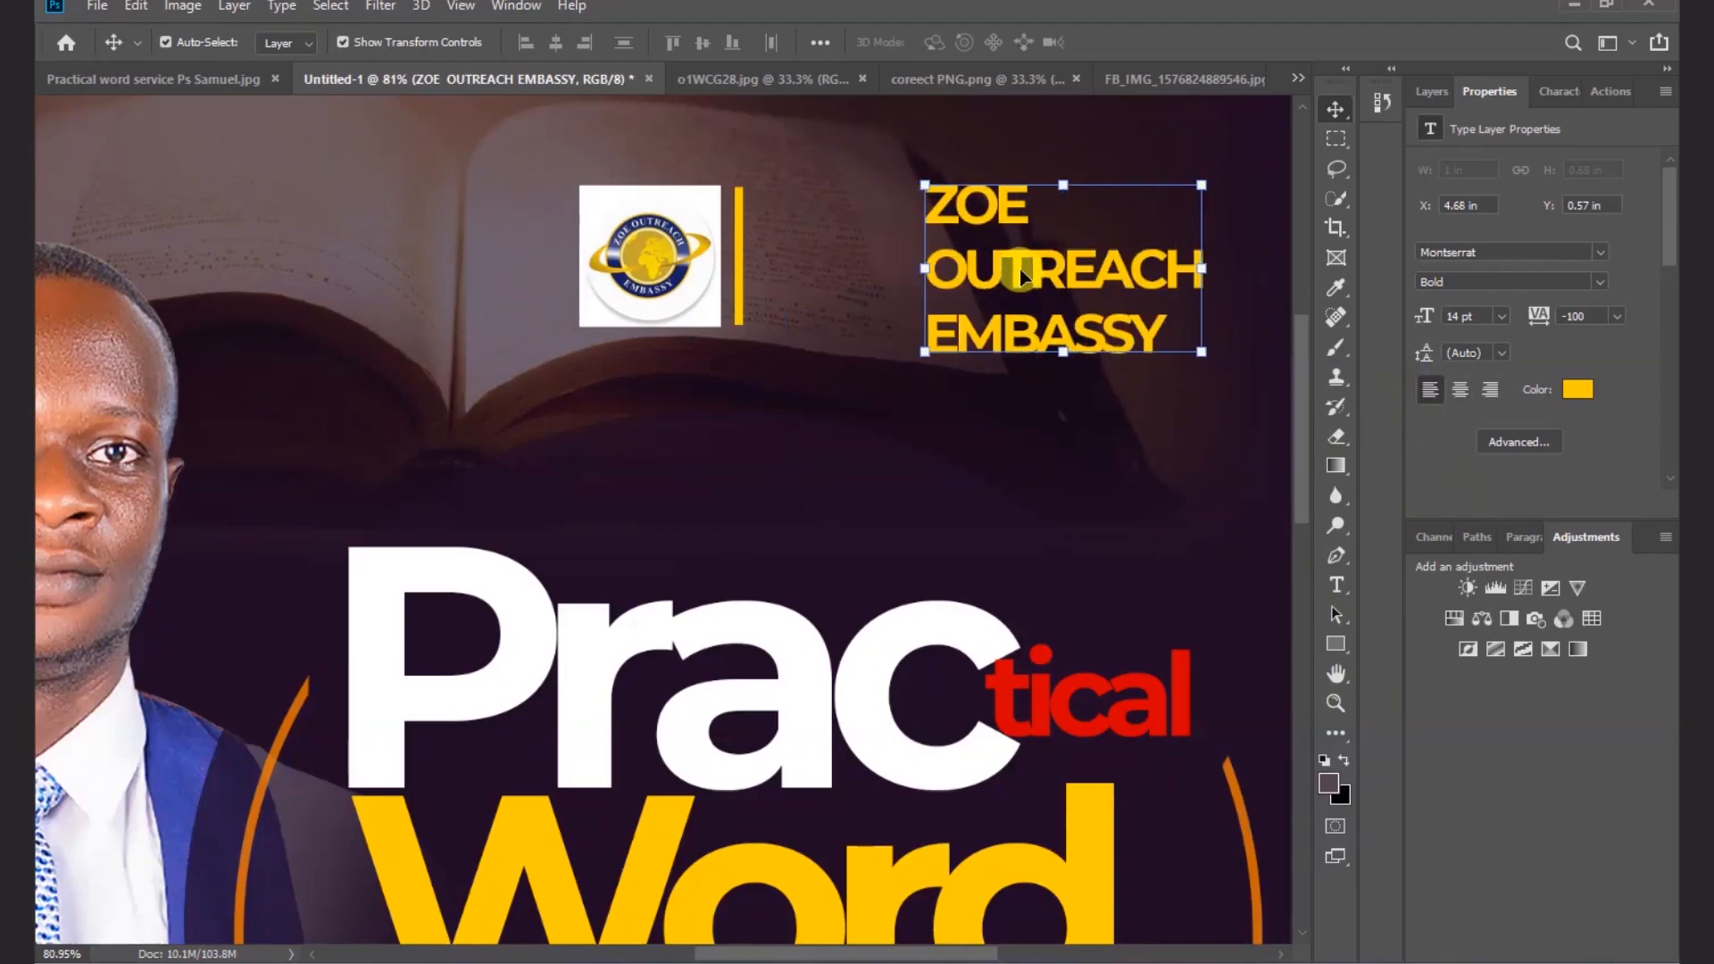
drag(1022, 274, 891, 262)
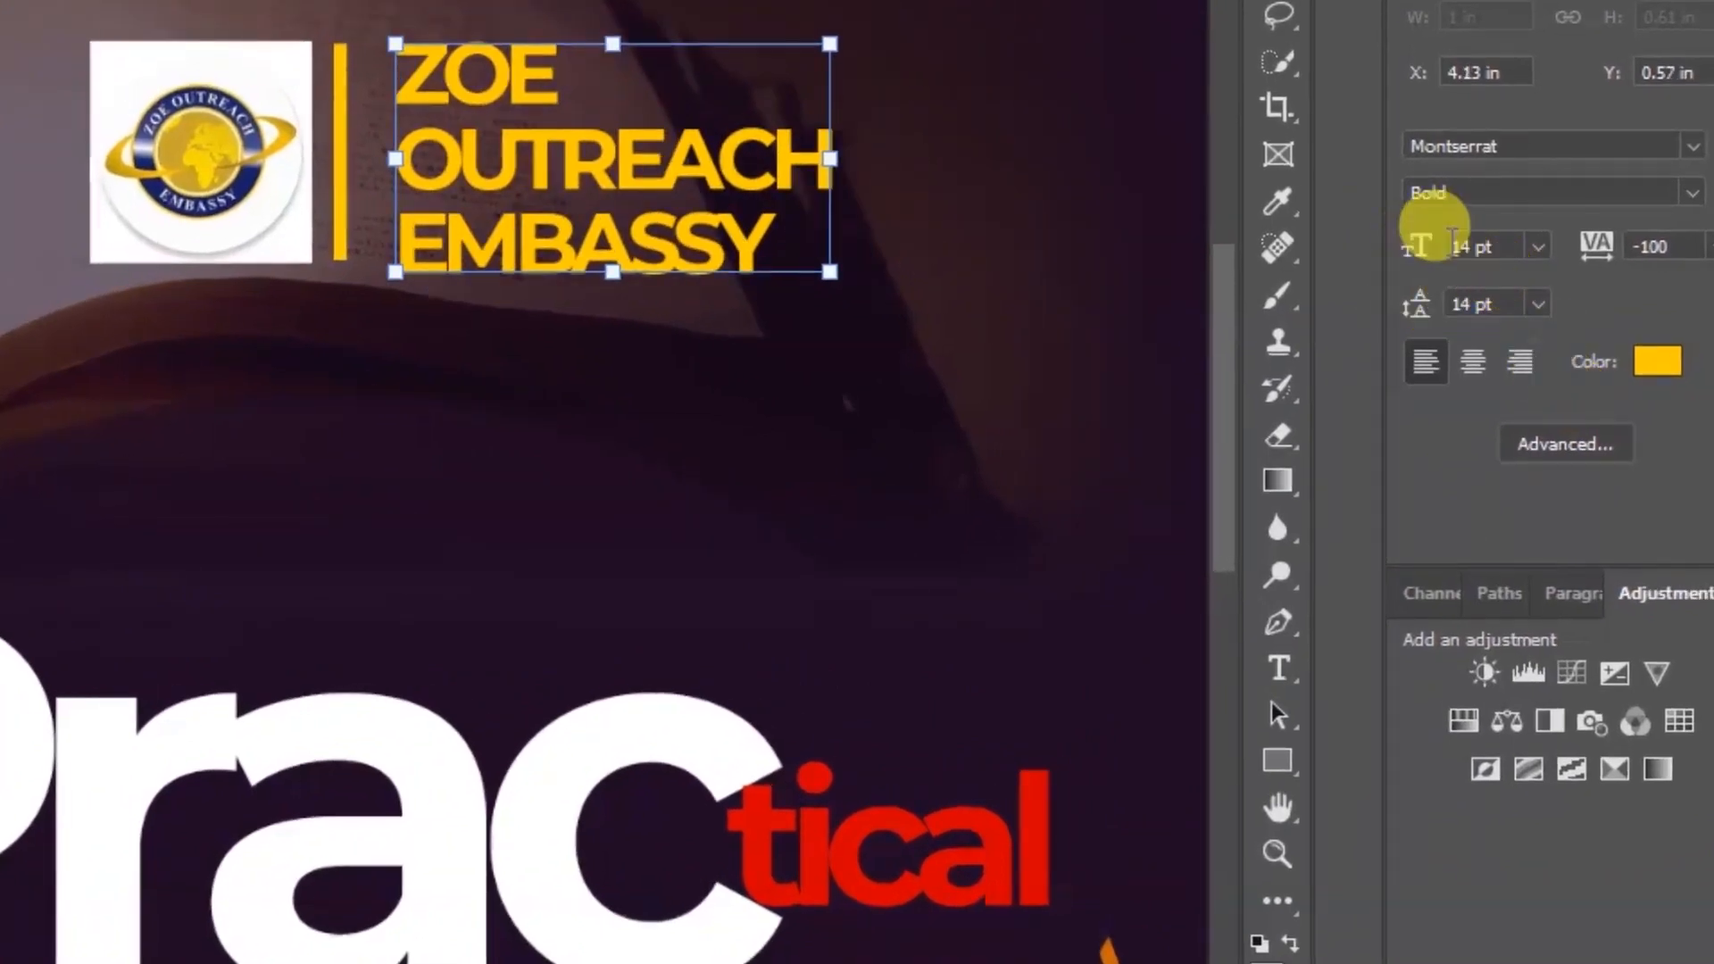
- Set the church name's font size to 11 pt and its leading to 10 pt
click(1537, 248)
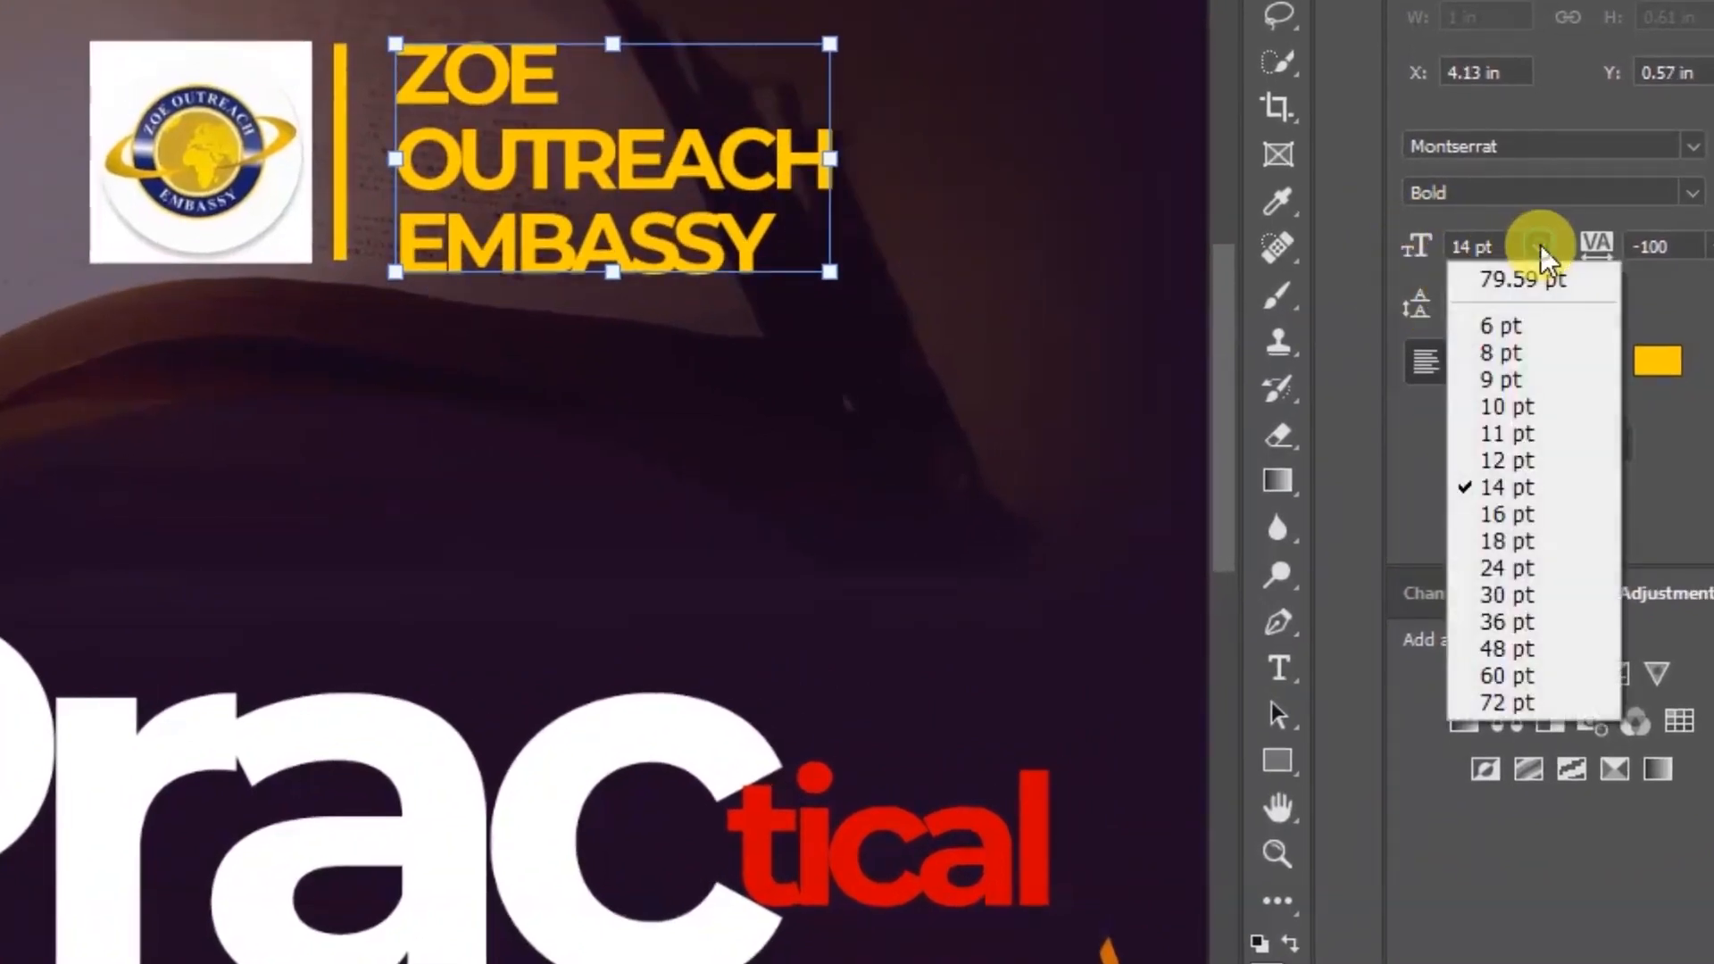
click(1517, 434)
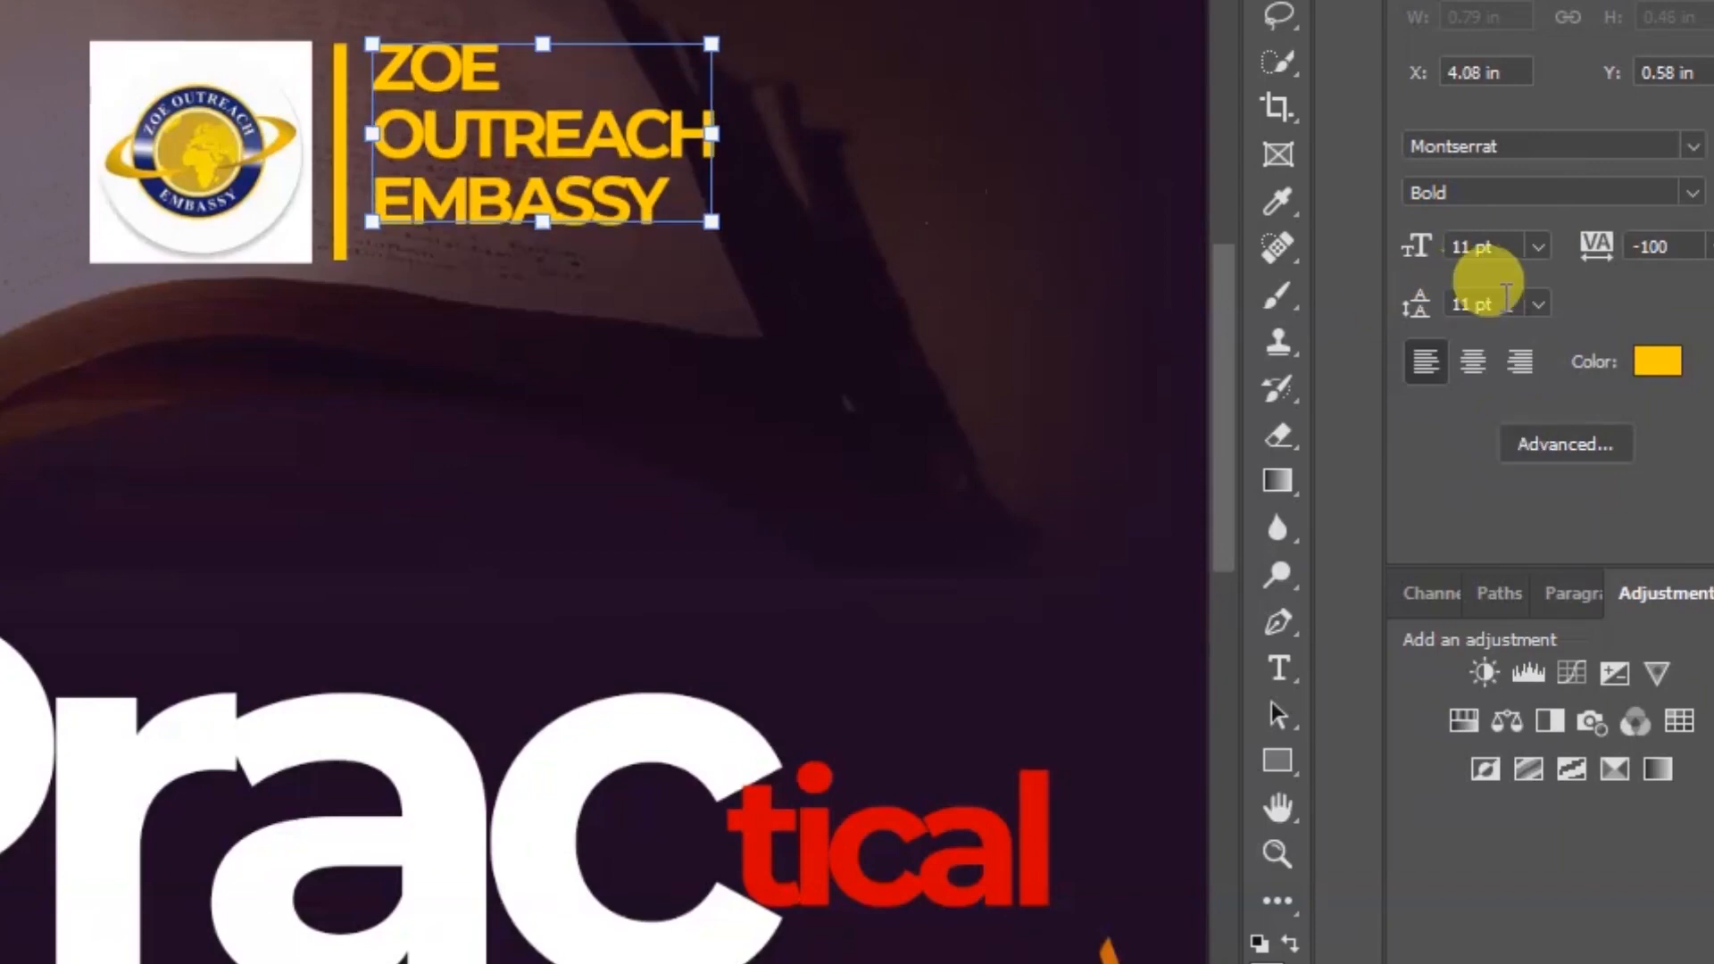
click(1544, 304)
click(1543, 464)
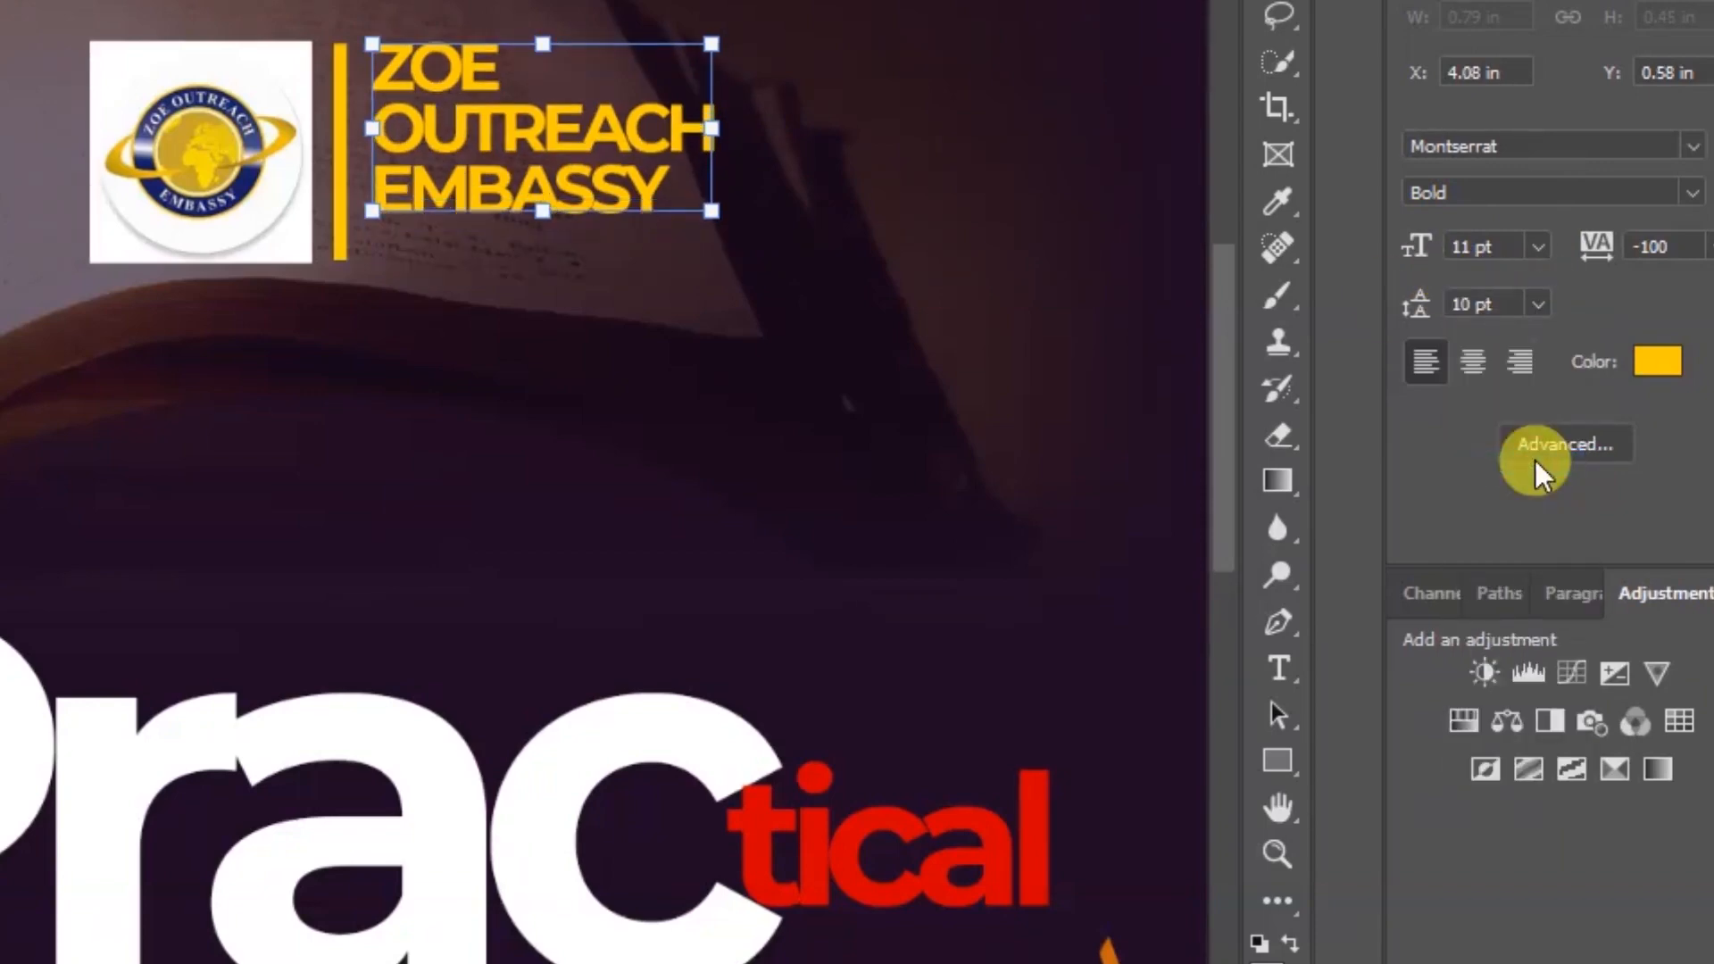
click(963, 303)
click(502, 136)
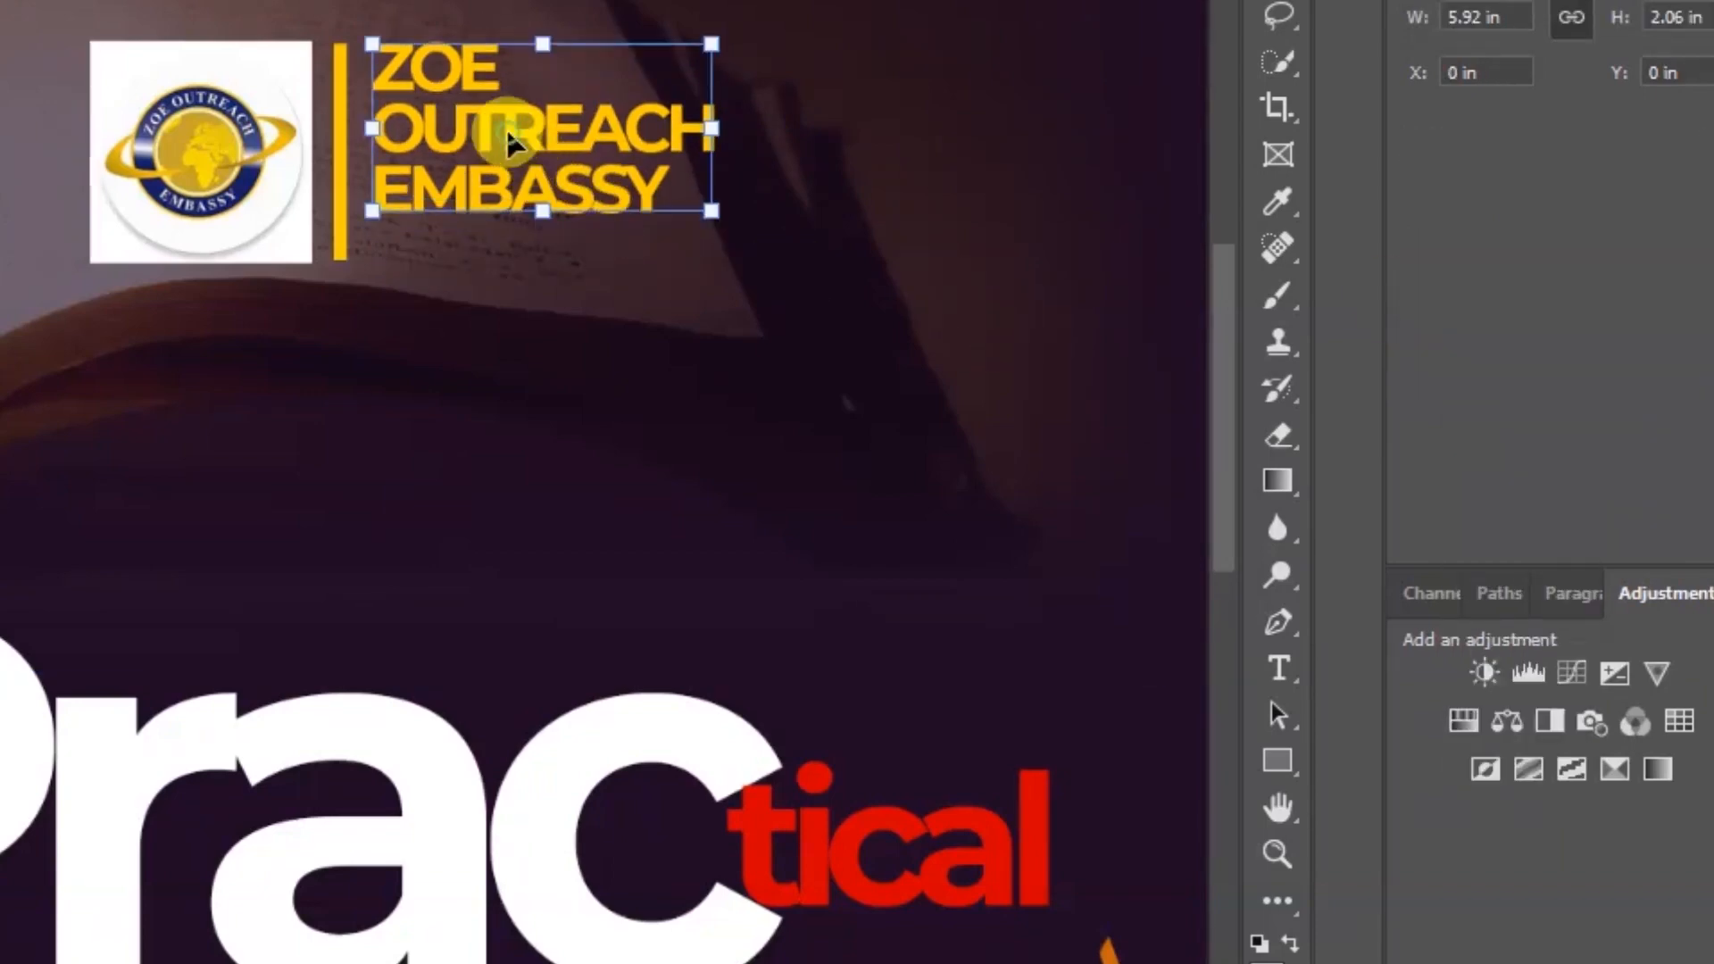
click(872, 387)
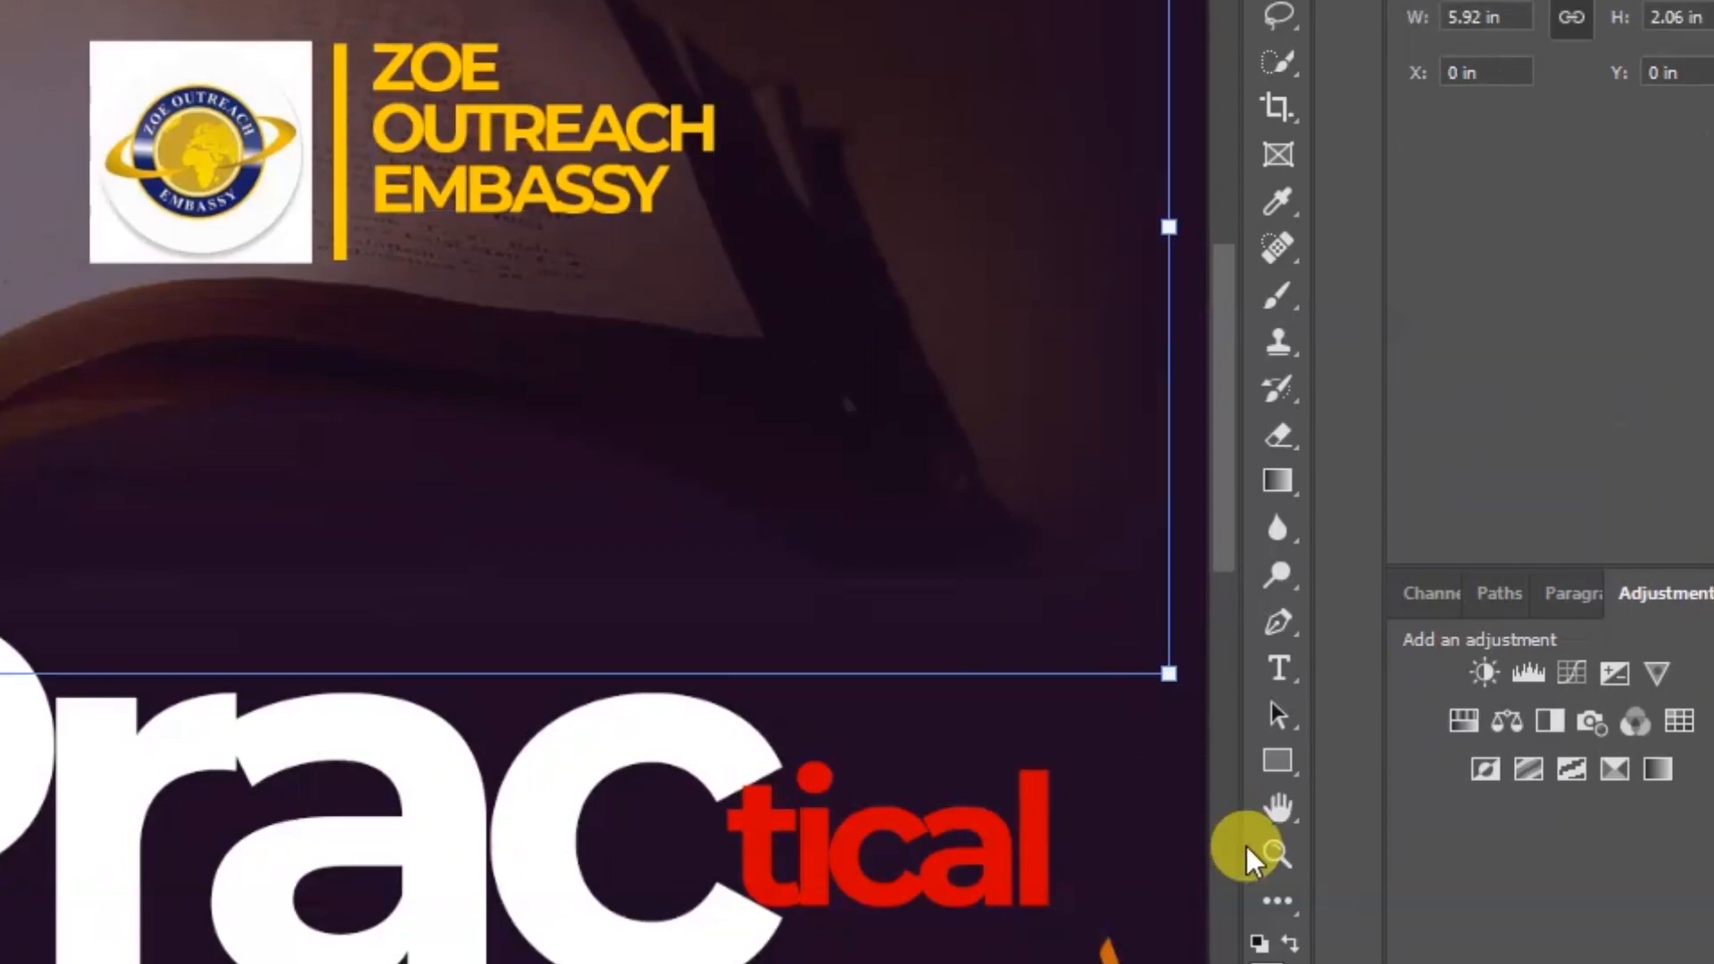
- Draw a rectangle about 225 by 30 px beneath EMBASSY and fill it with the dark purple 200c25 sampled from the background
click(1277, 761)
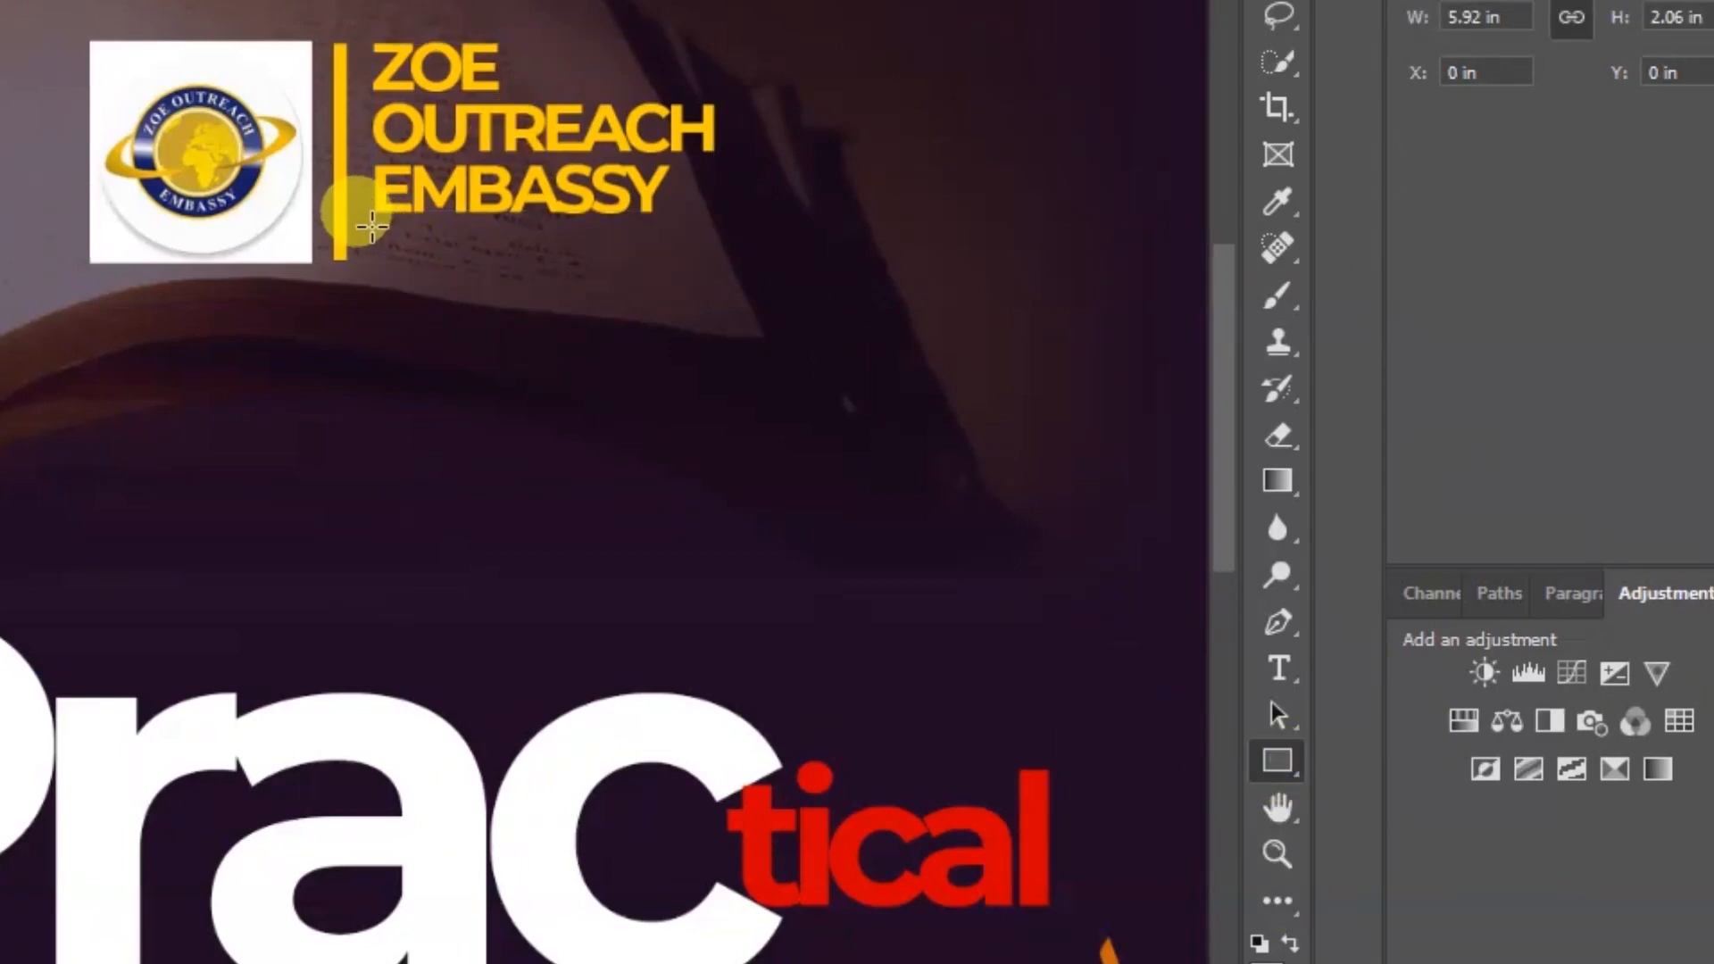
drag(371, 223, 696, 266)
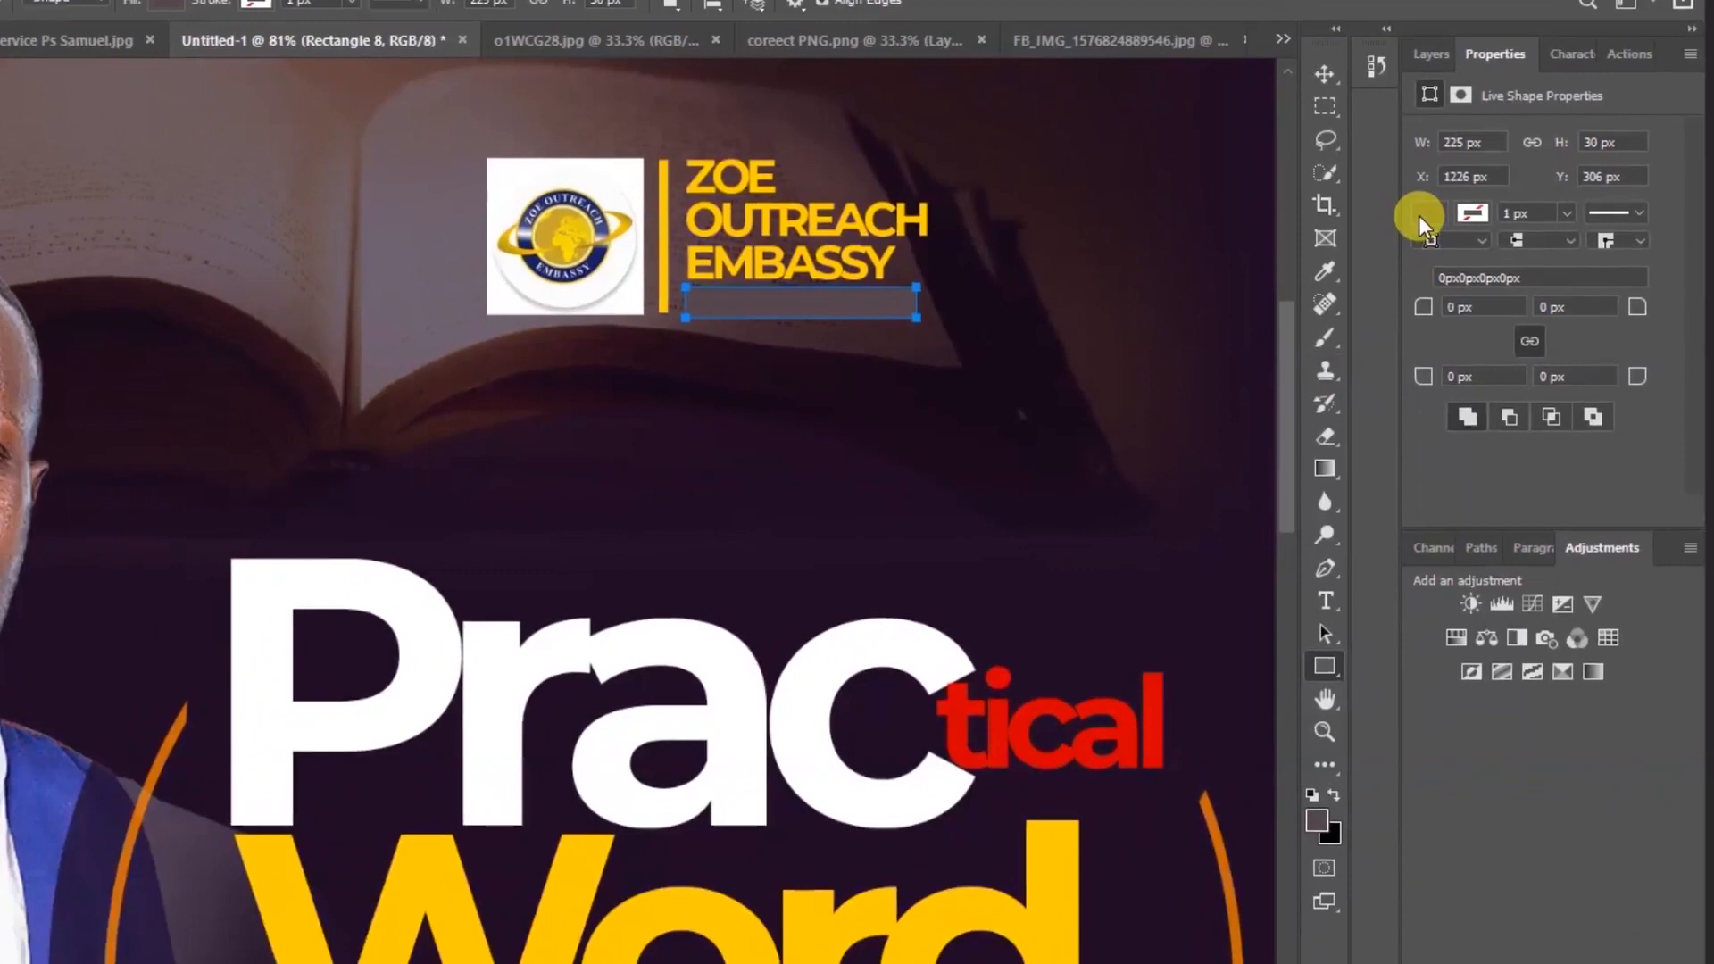
click(1421, 120)
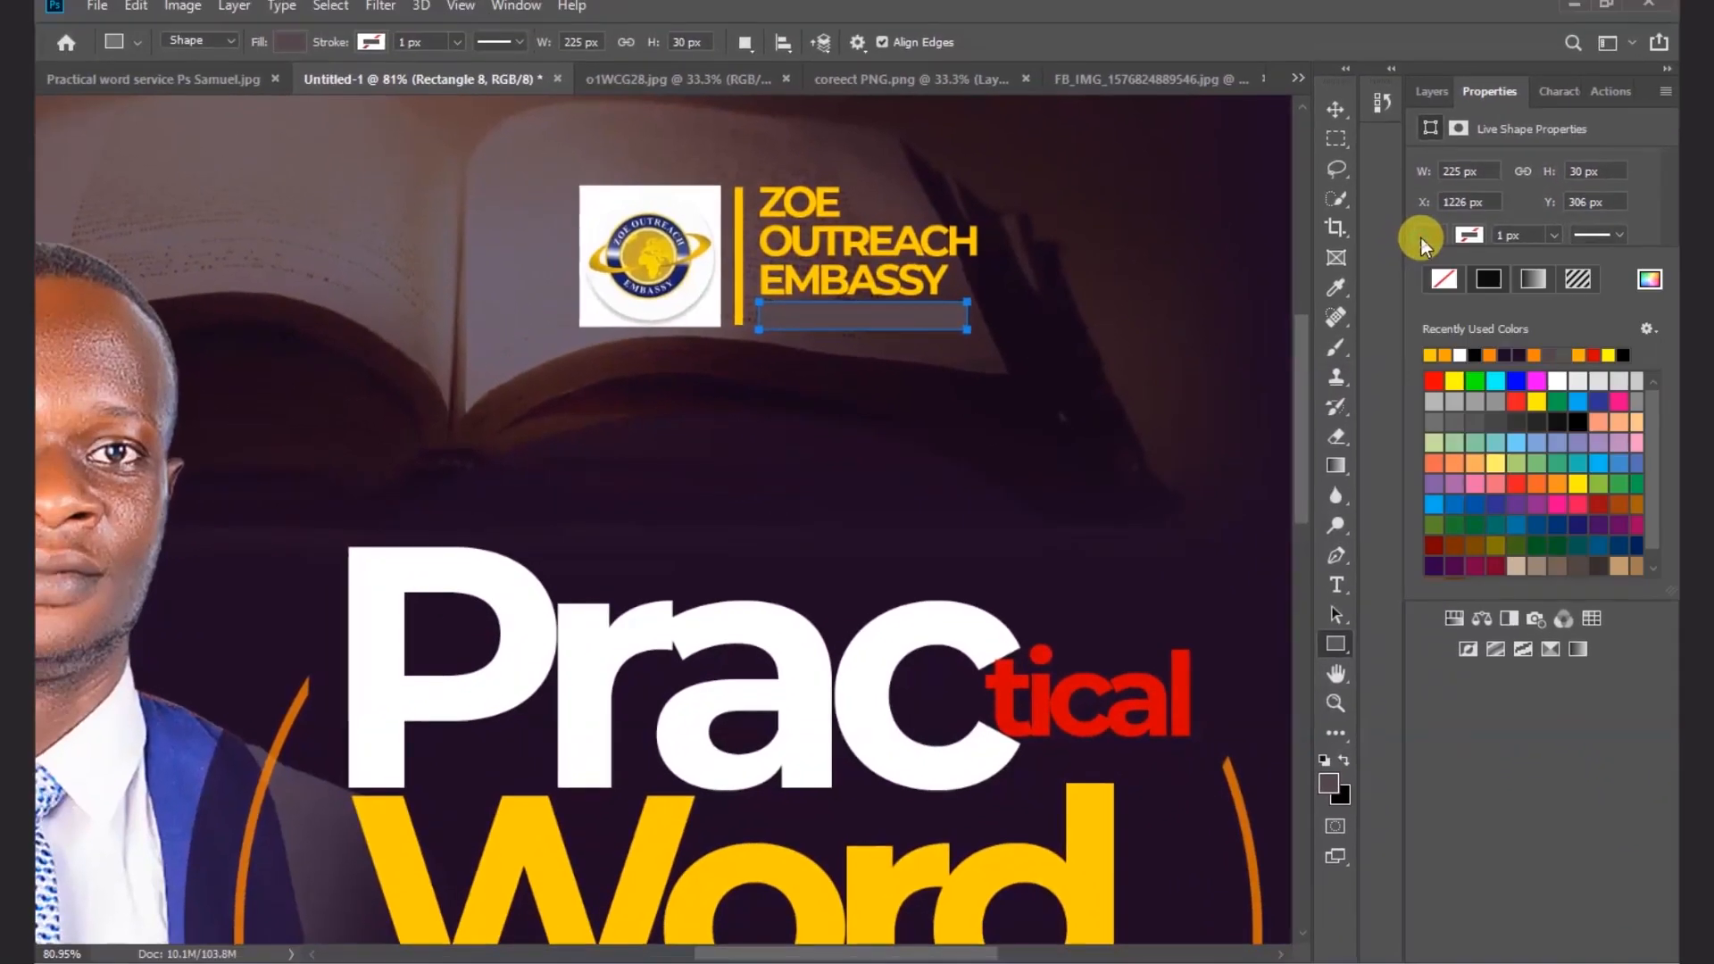
click(1648, 282)
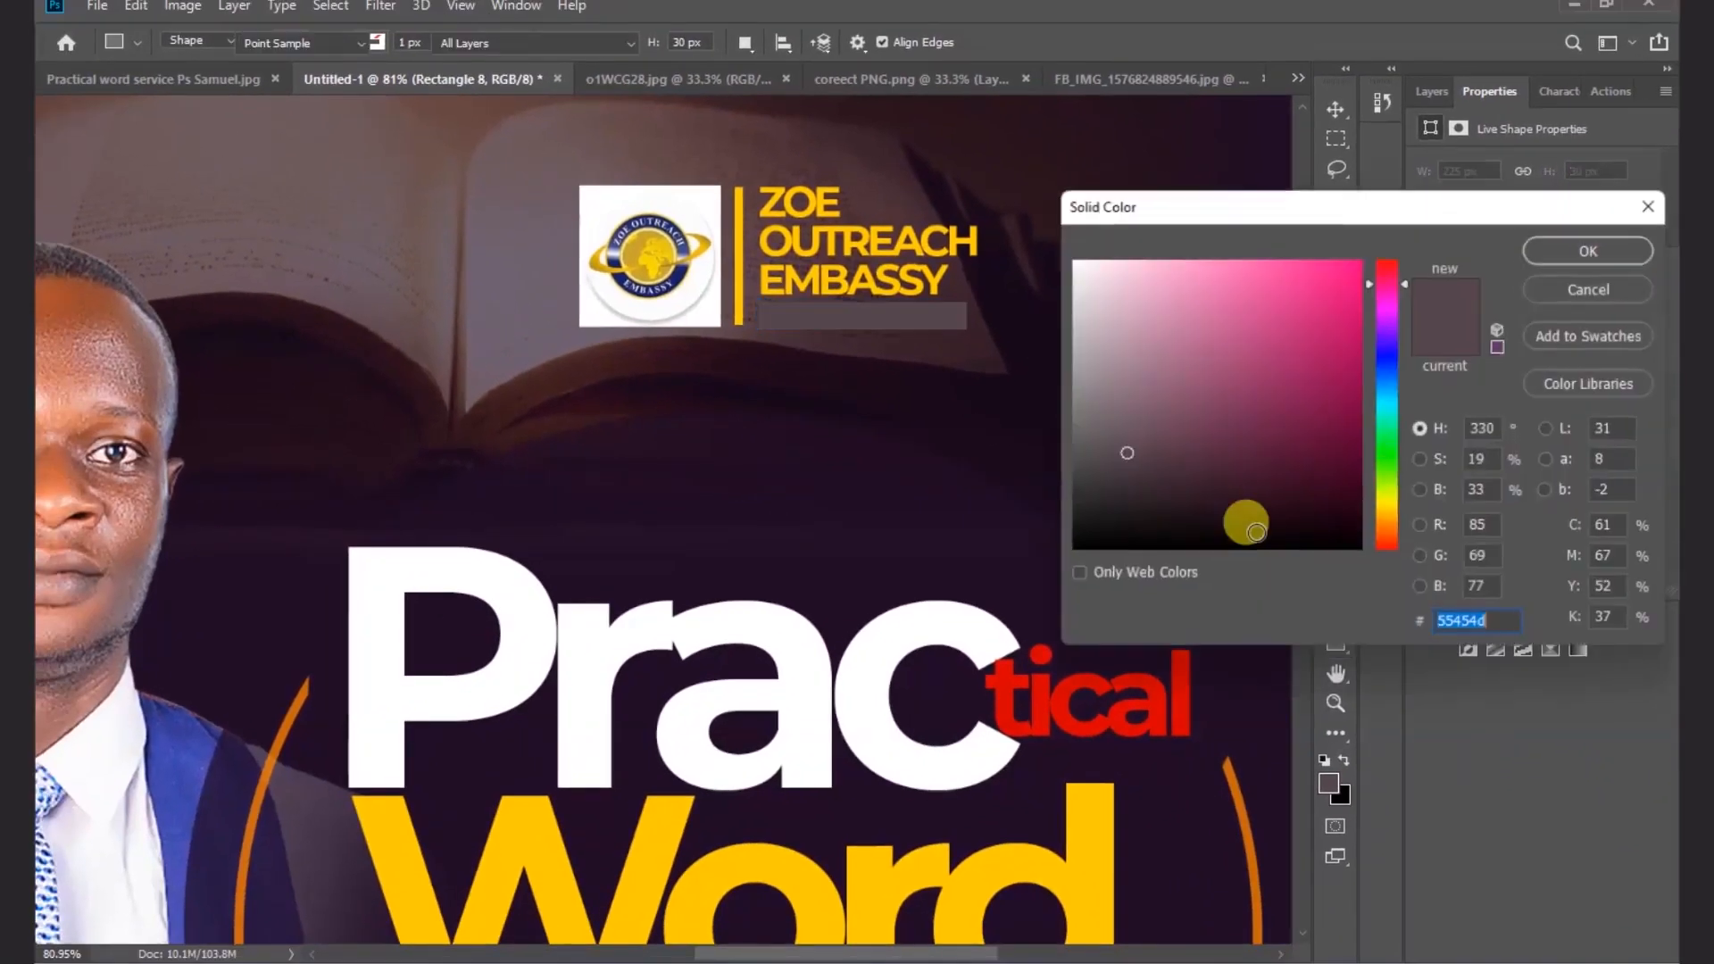
click(785, 572)
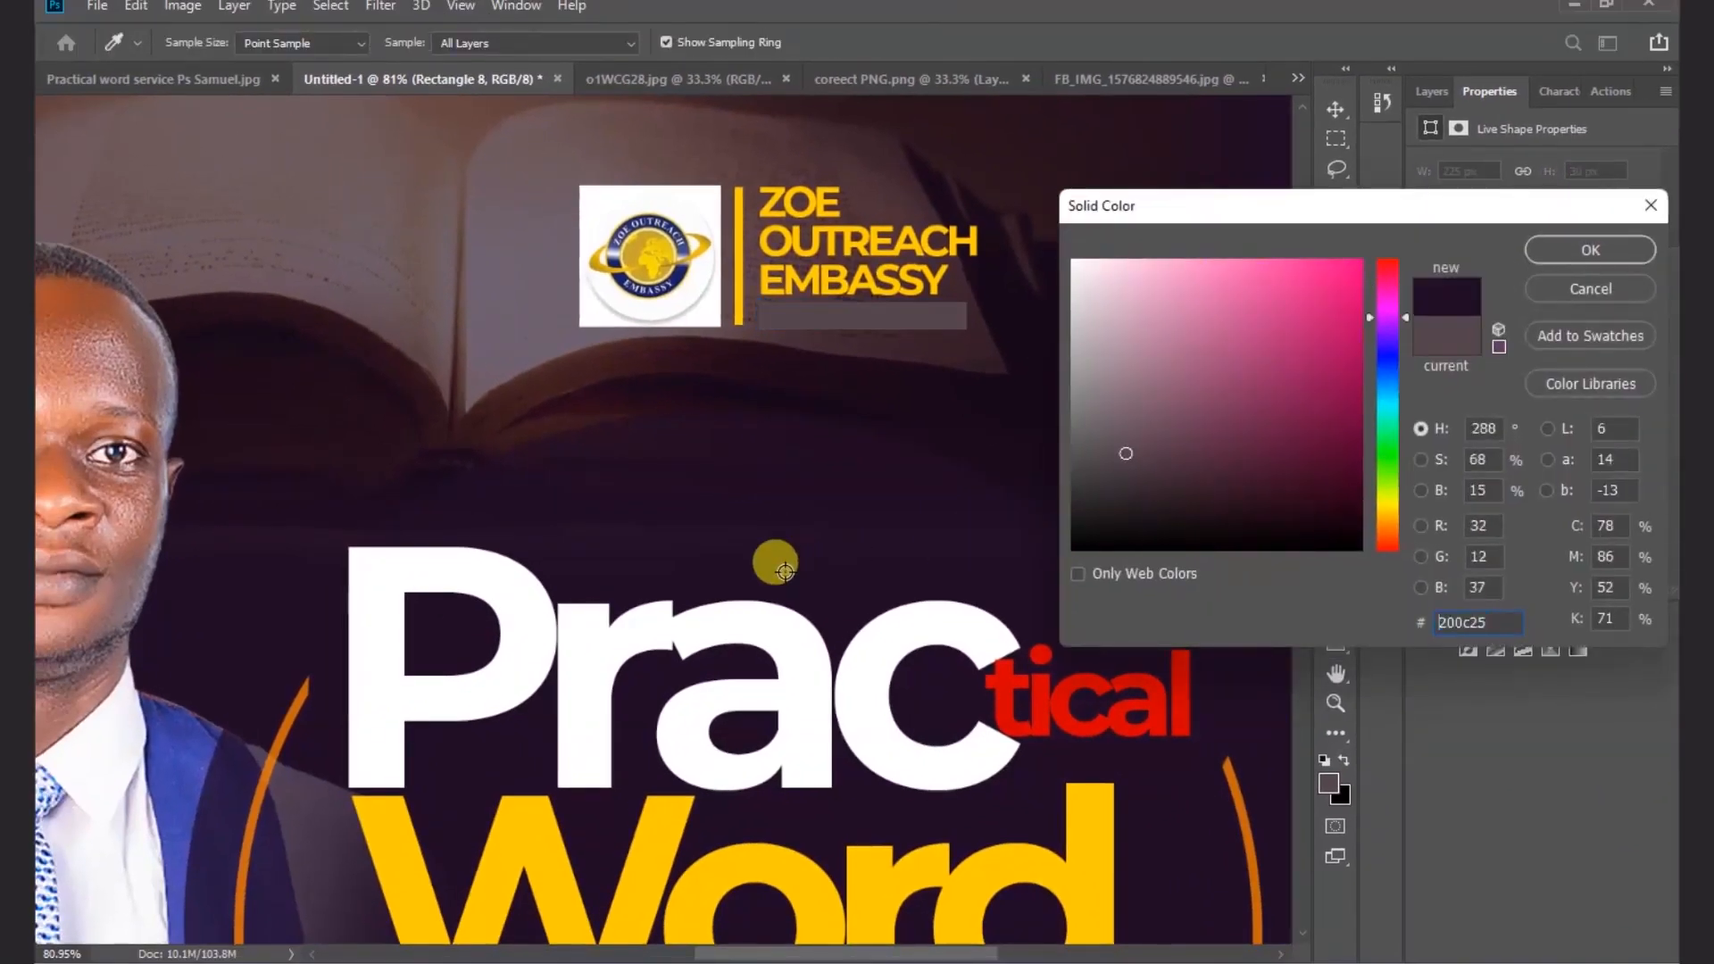
click(1611, 251)
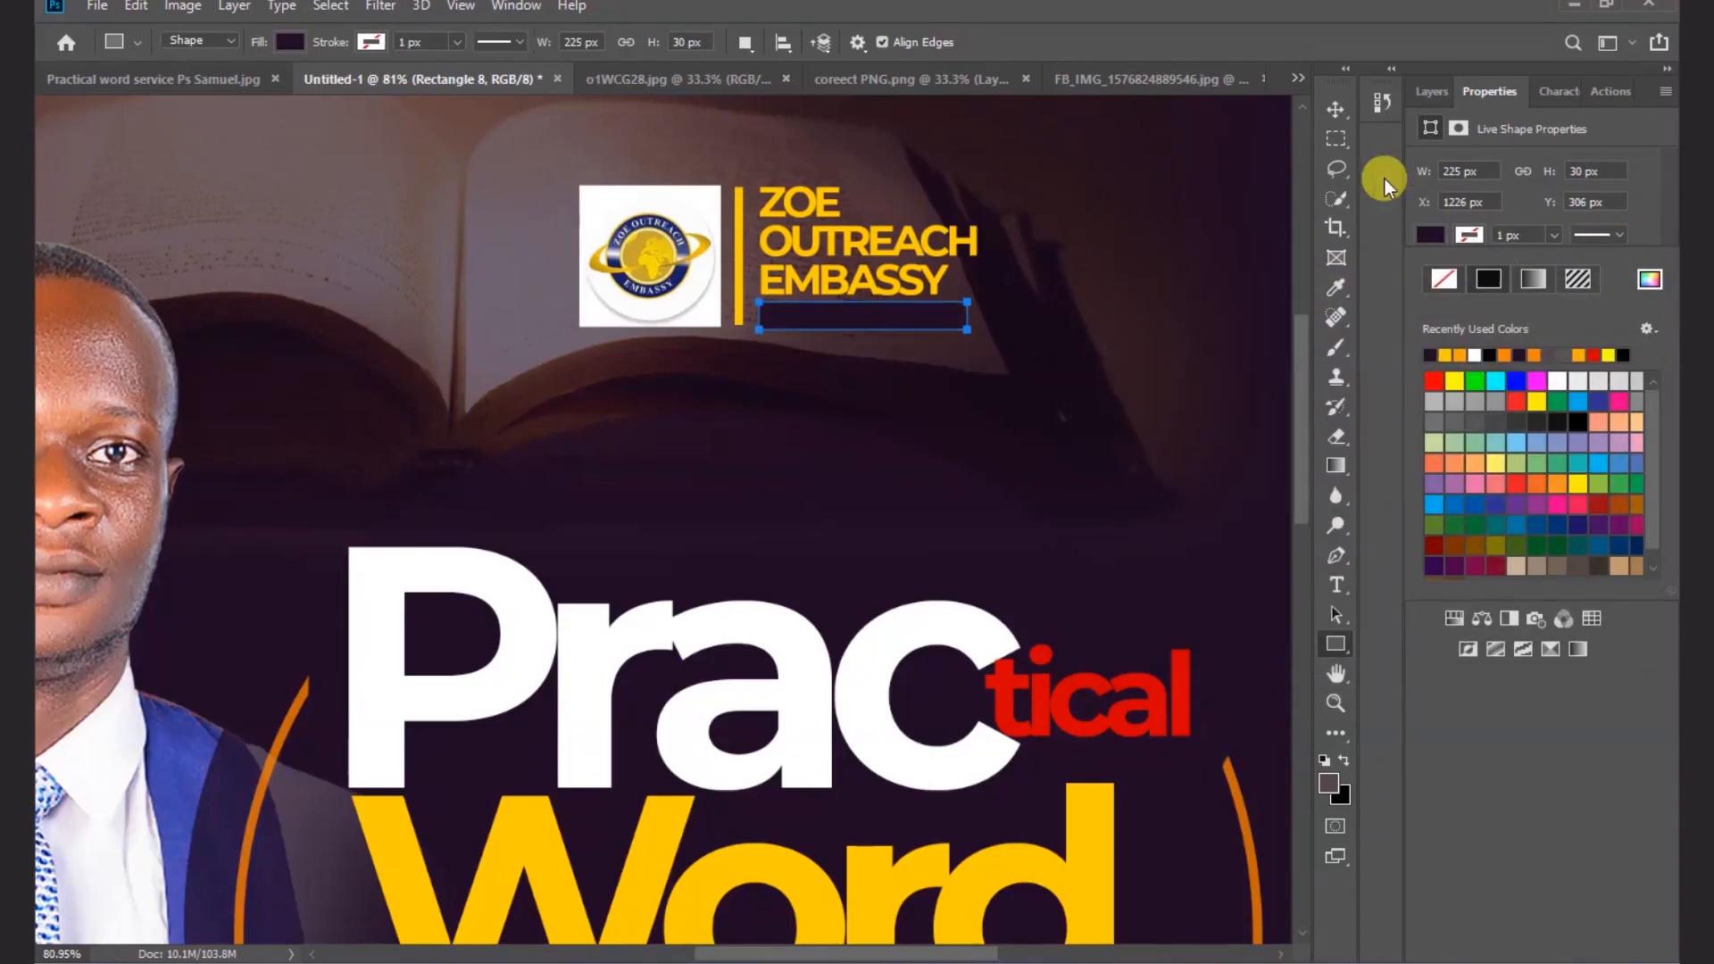
click(1336, 109)
click(1144, 228)
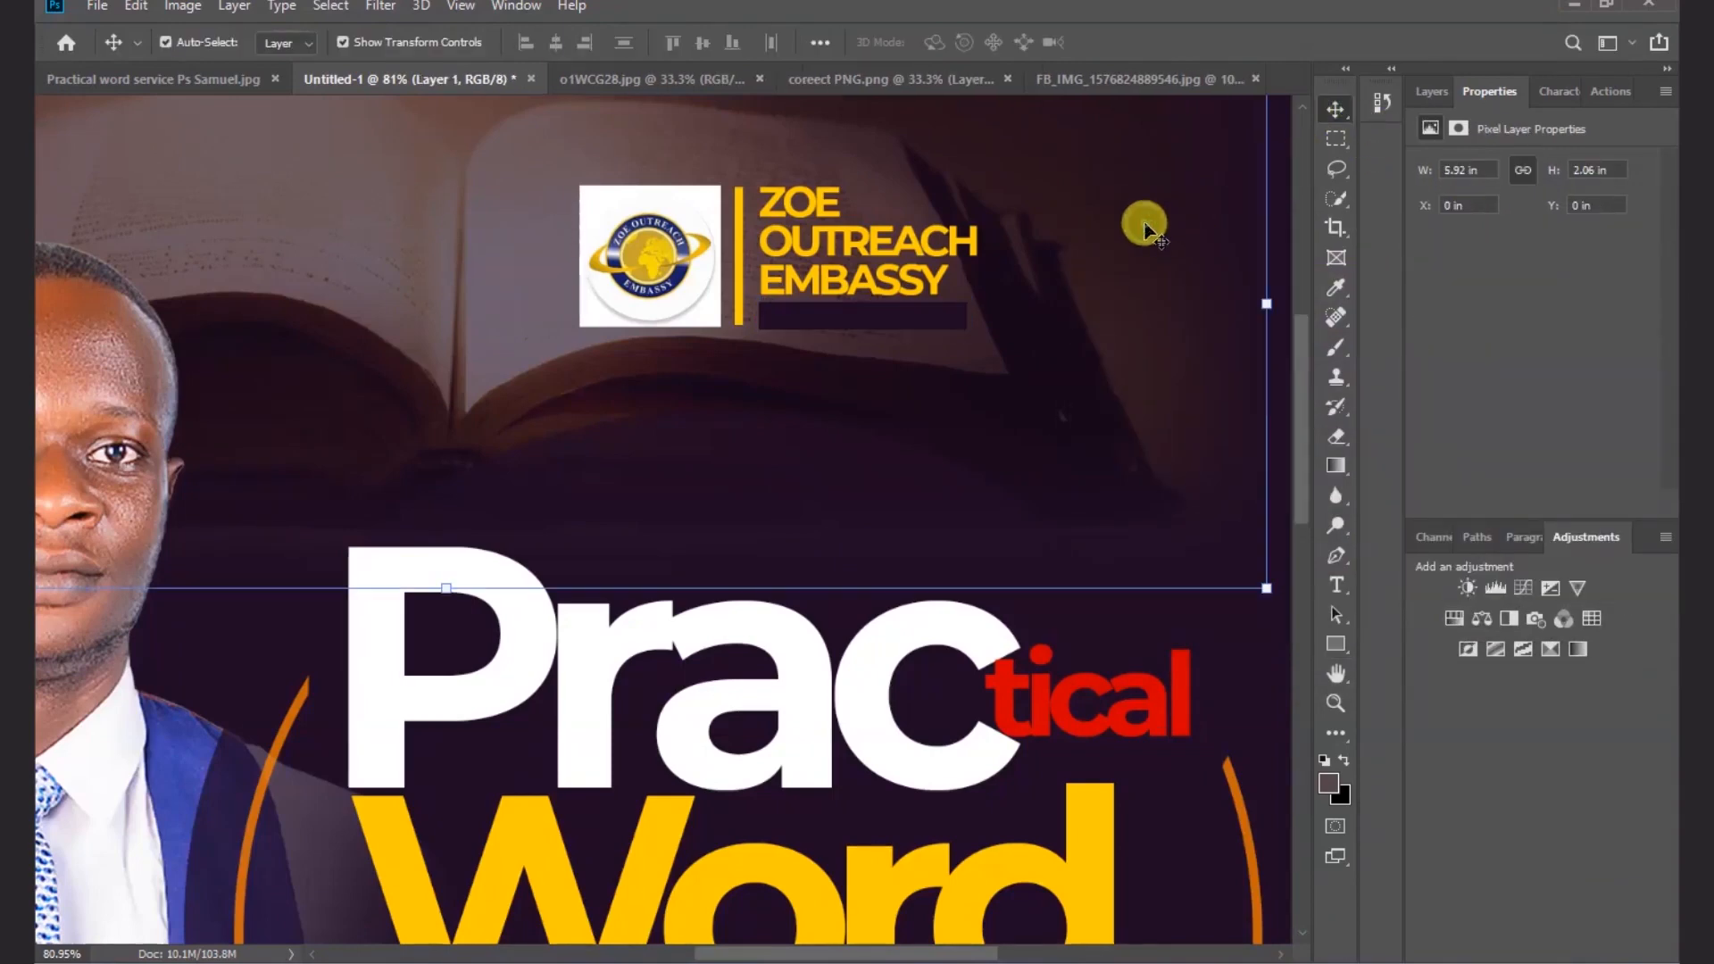
- Add the text KOFORIDUA on a new layer above Rectangle 7, just beneath the dark bar under the church name
click(1430, 98)
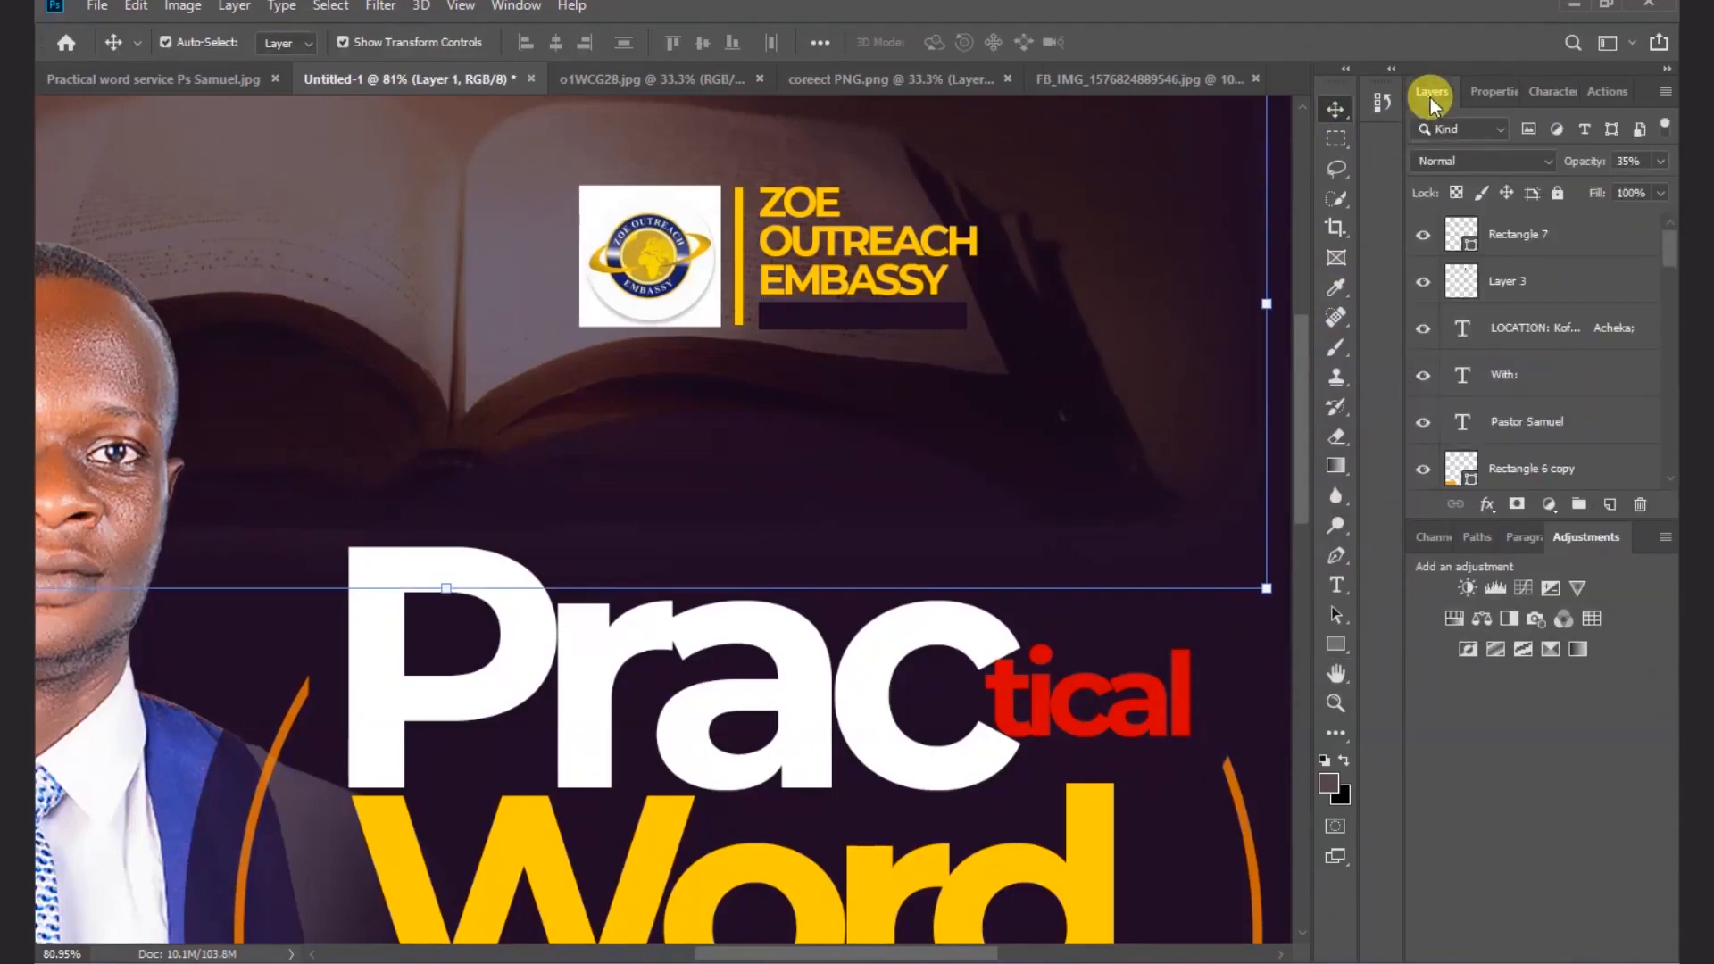
click(1275, 303)
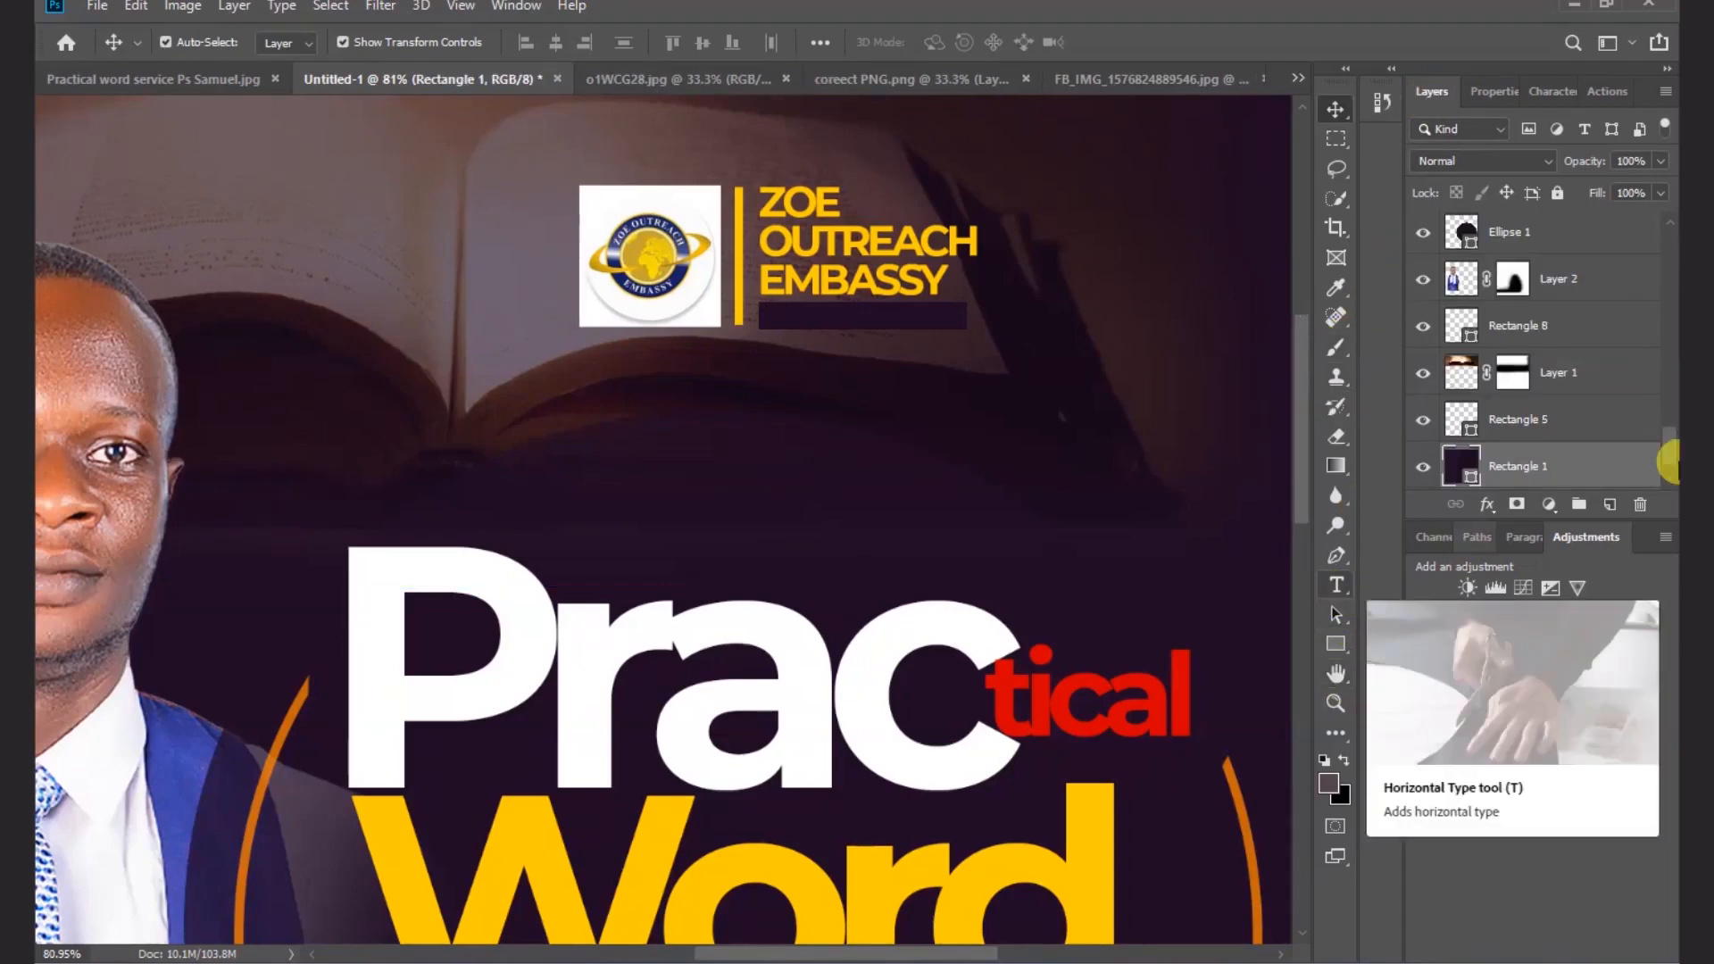
drag(1672, 447, 1656, 211)
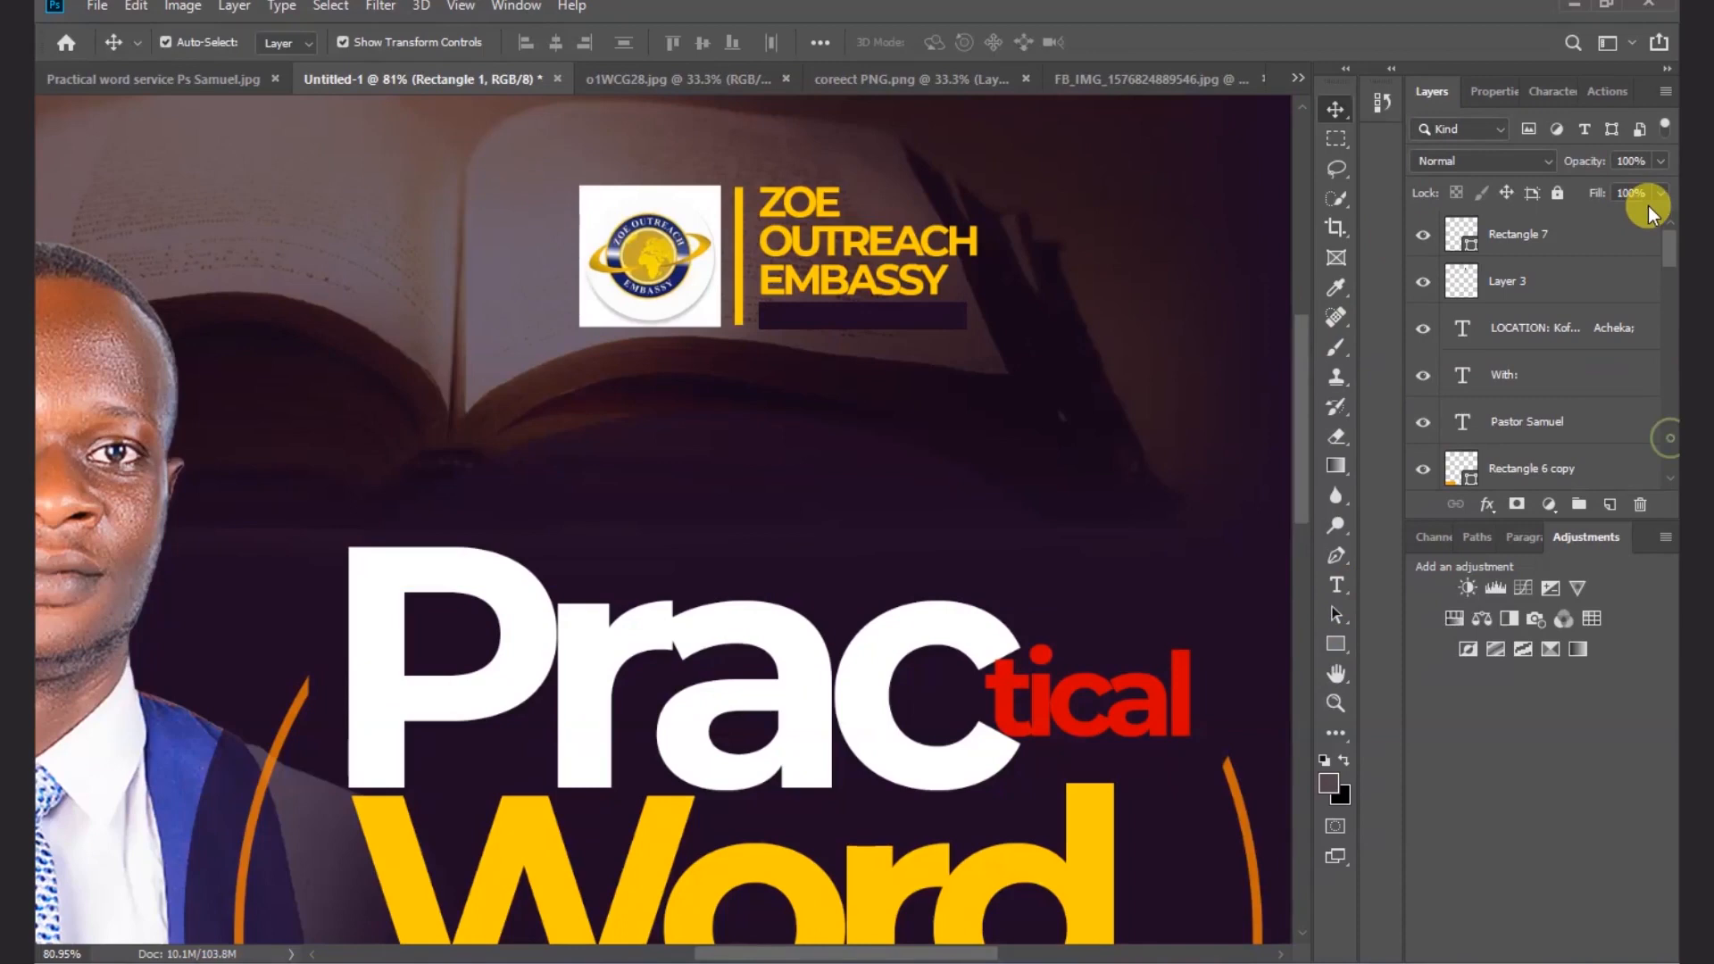
click(1556, 236)
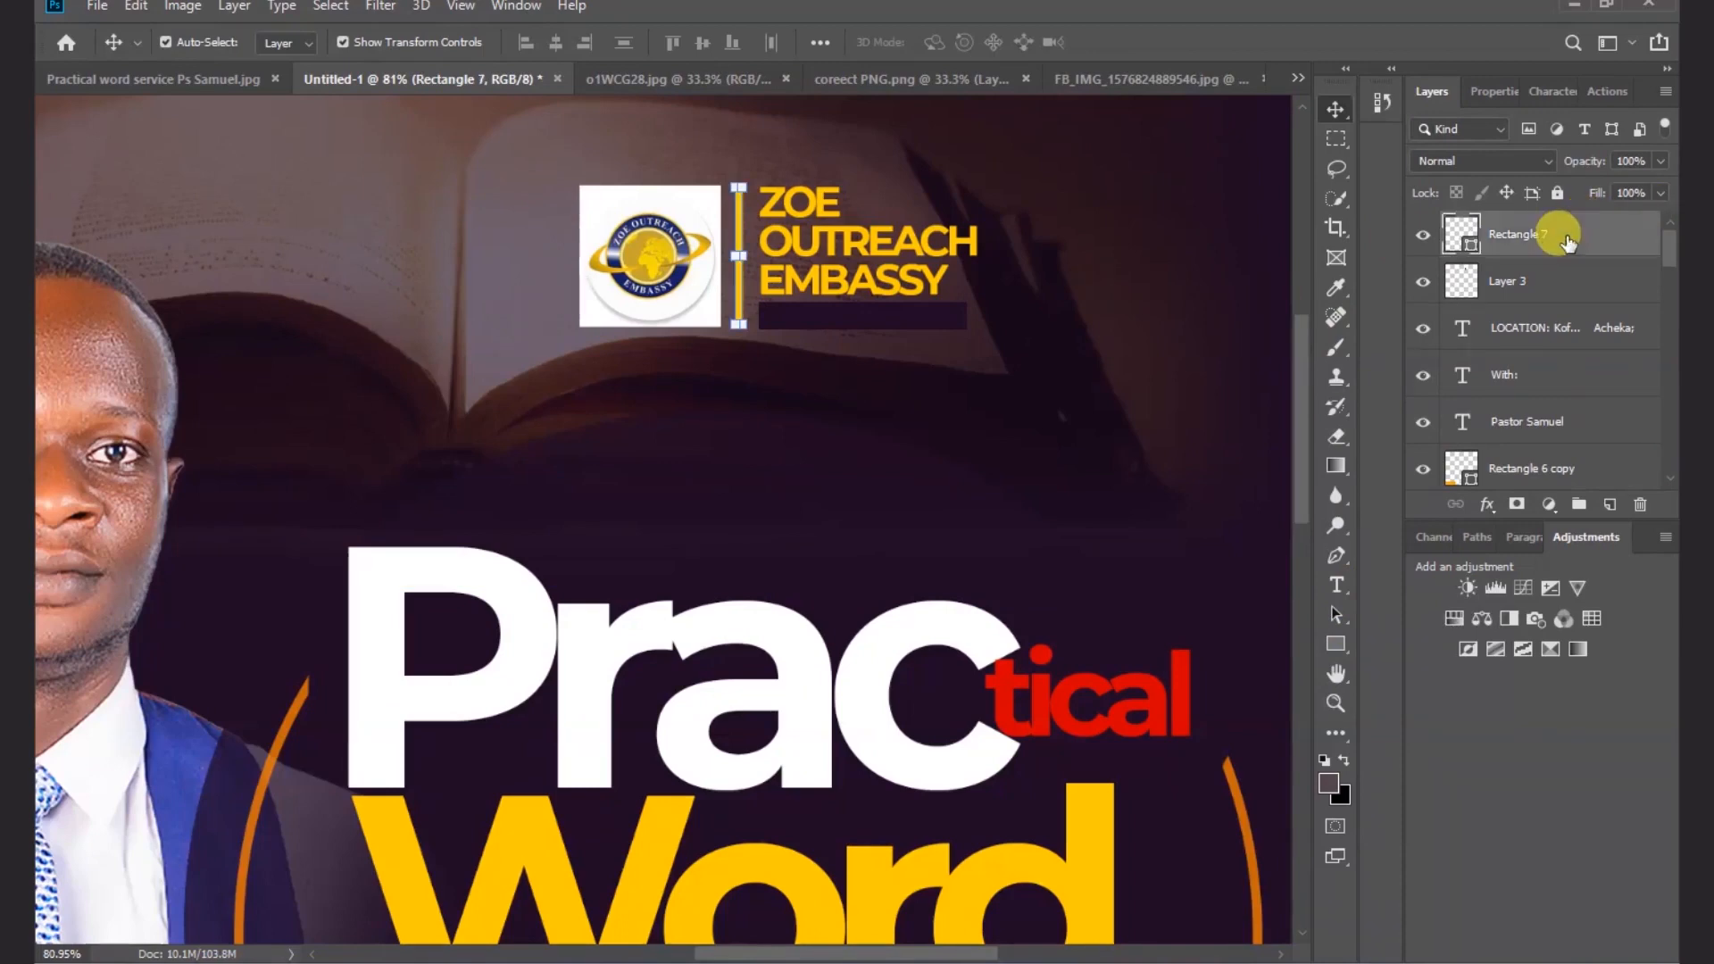
click(1342, 591)
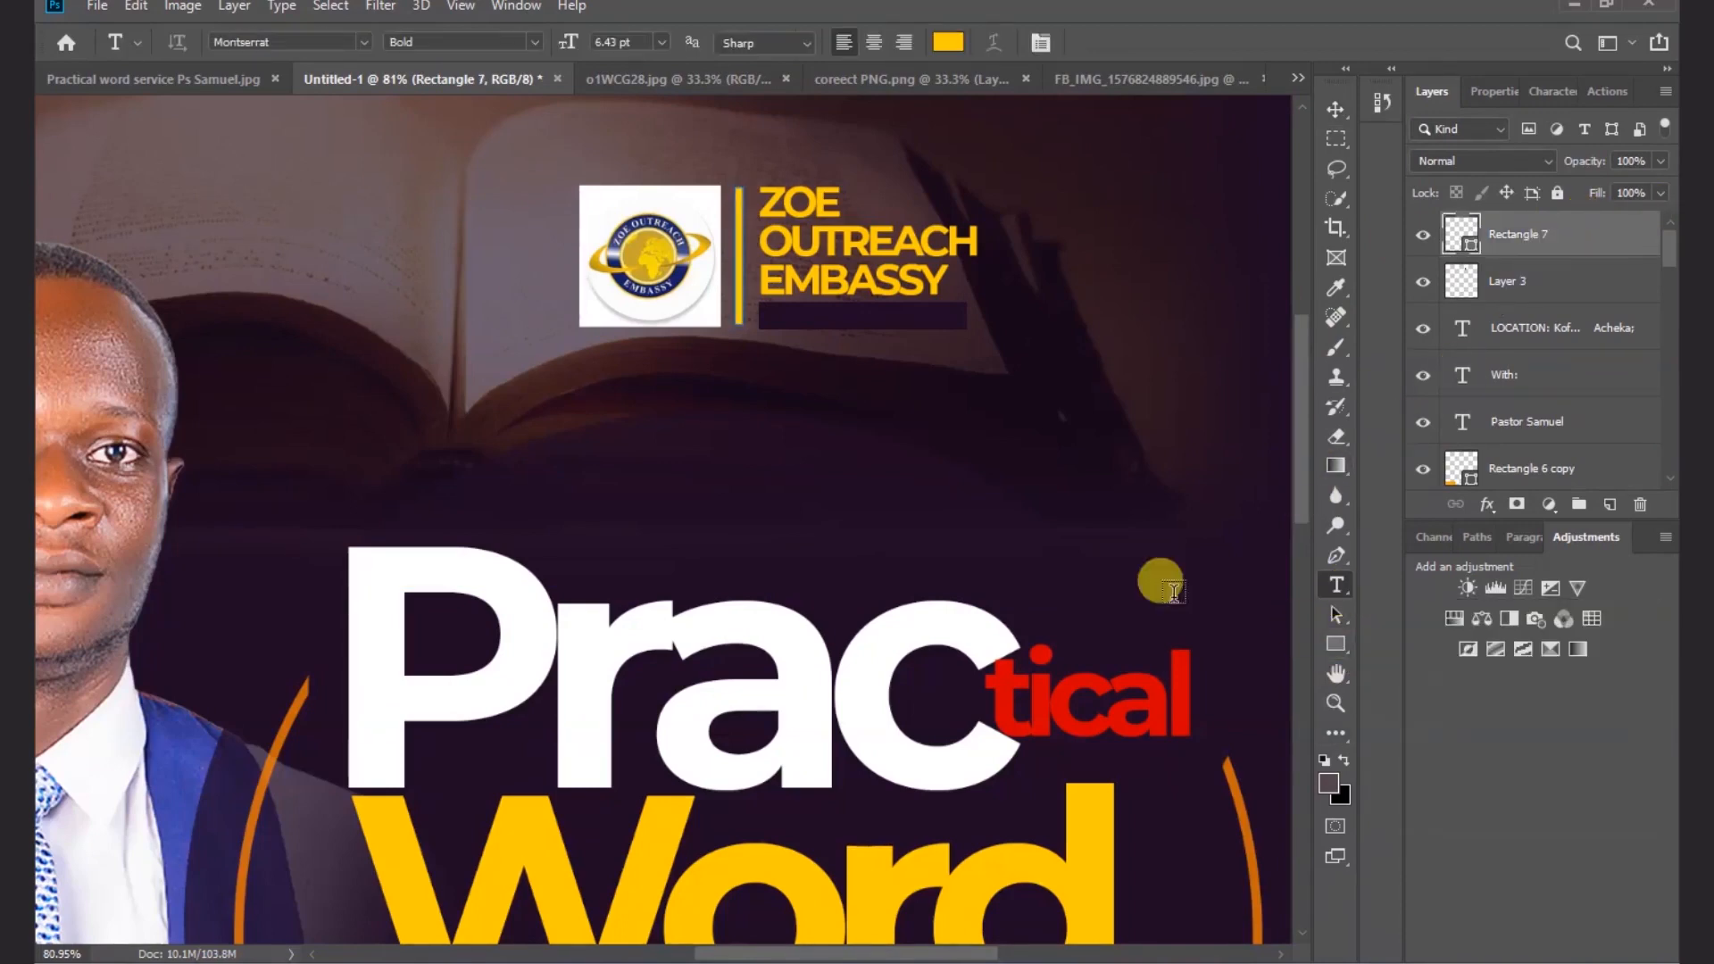
click(783, 384)
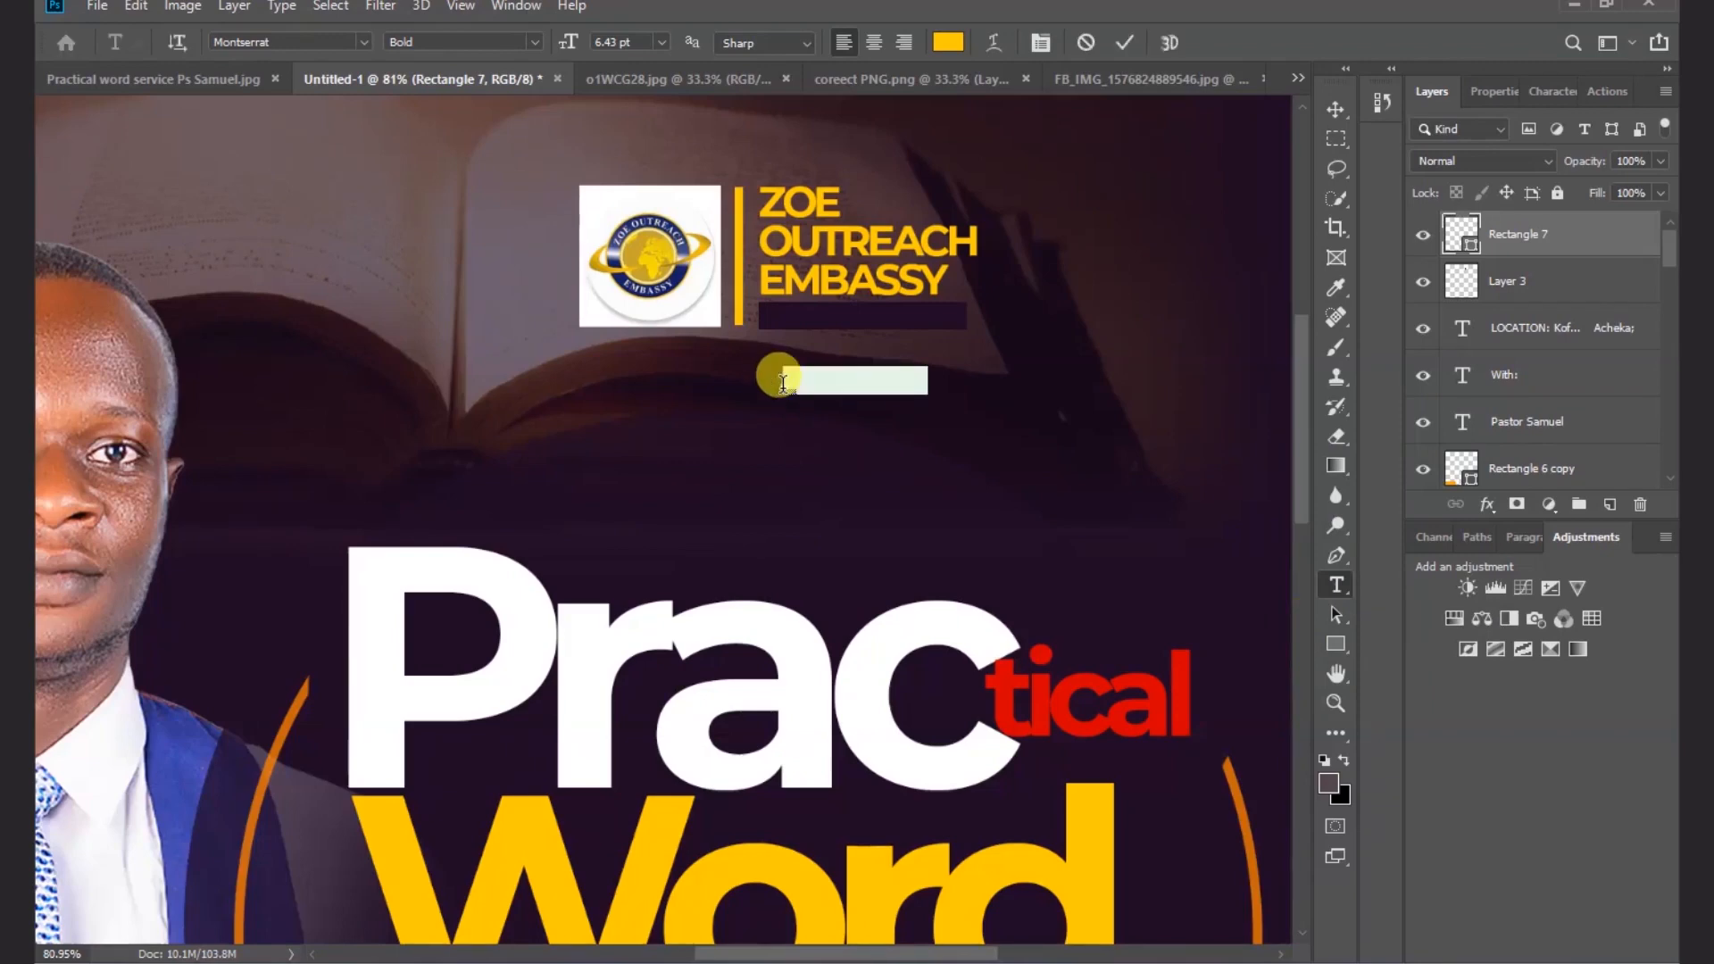
text(OFO)
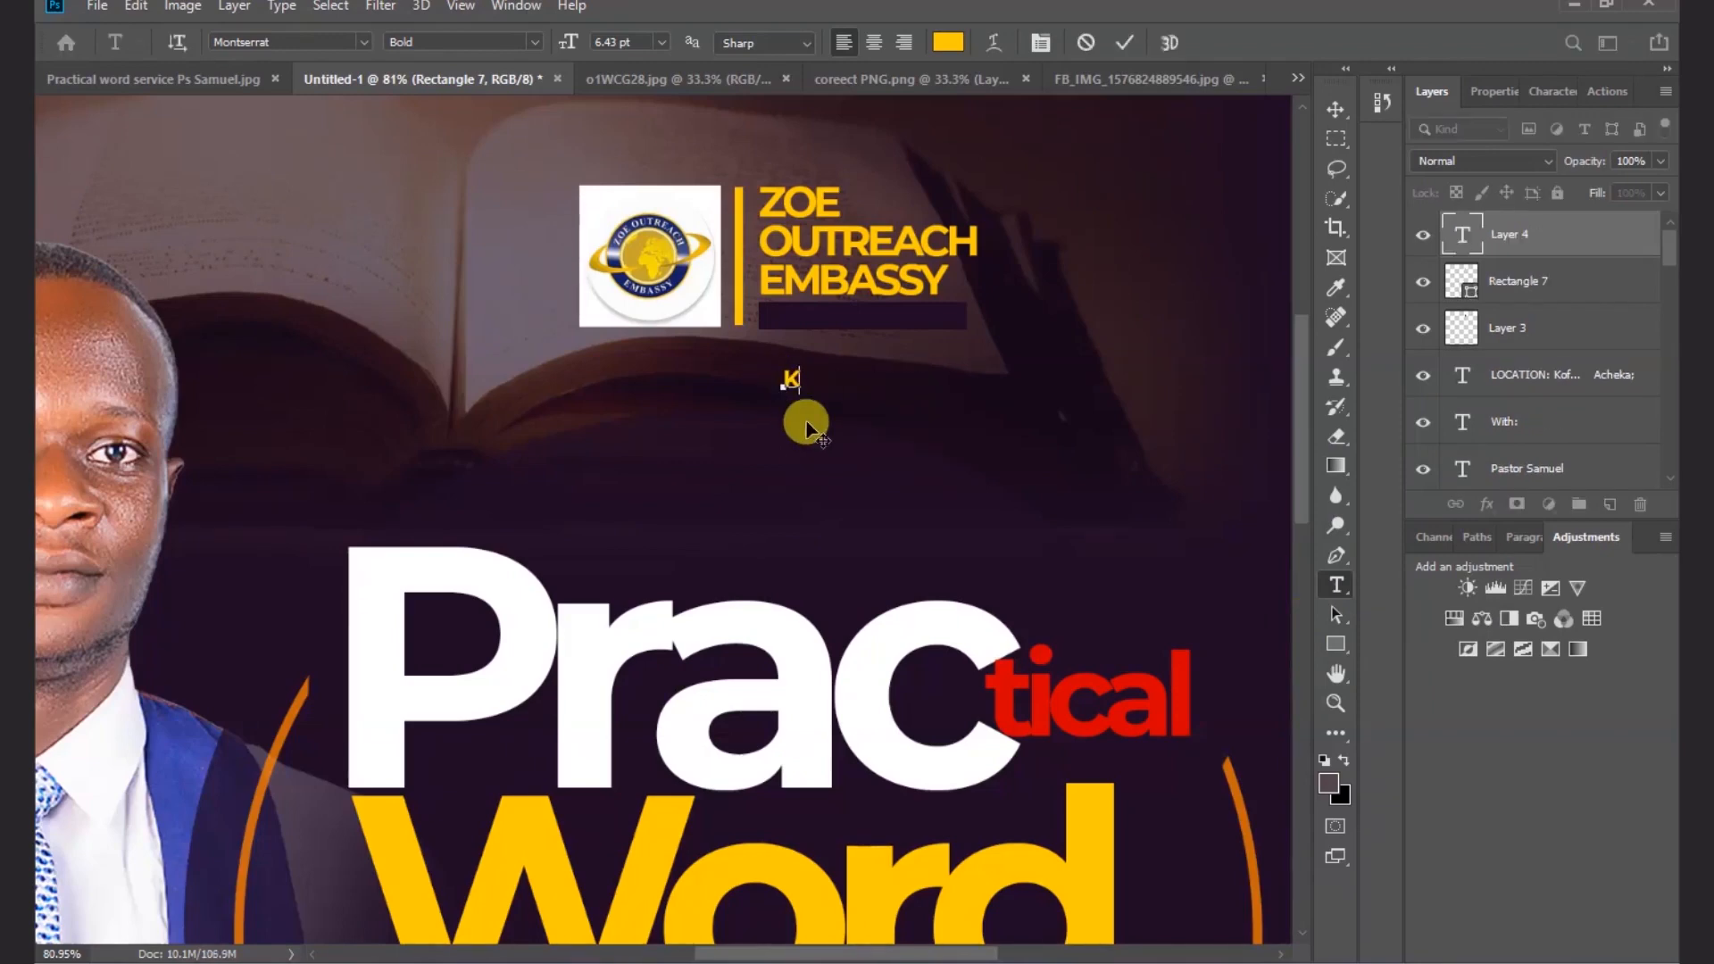
text(OFORIDUA)
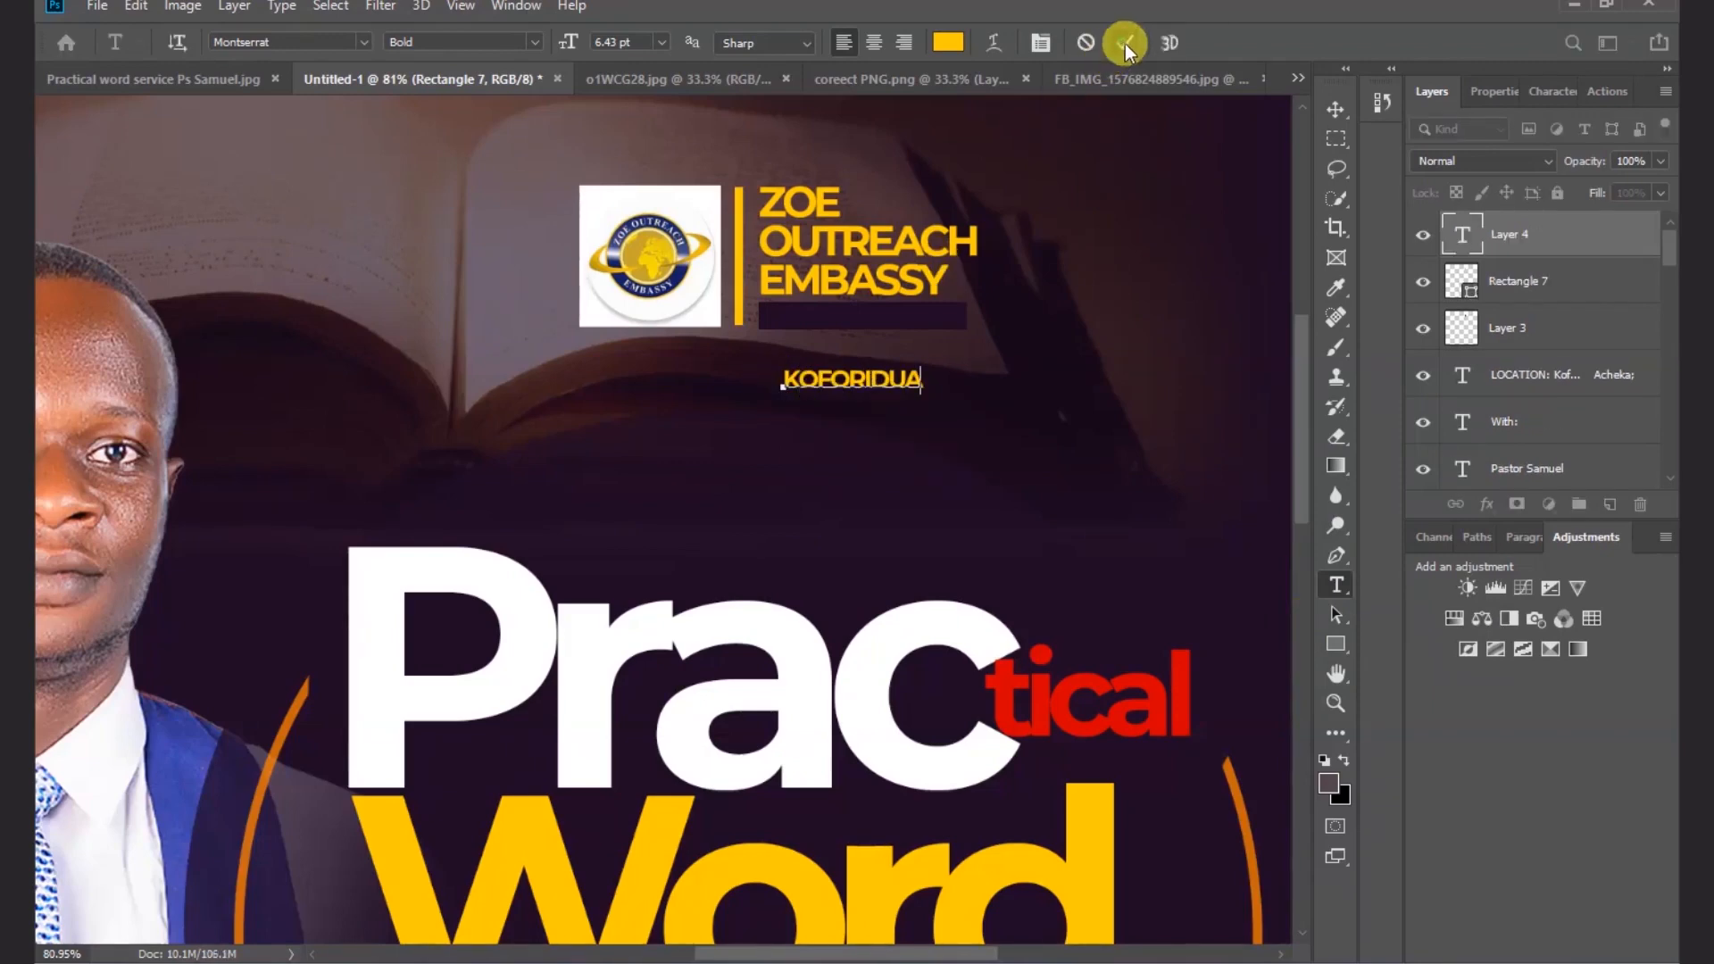
click(1125, 45)
- Change the KOFORIDUA text color to white (ffffff)
click(1489, 91)
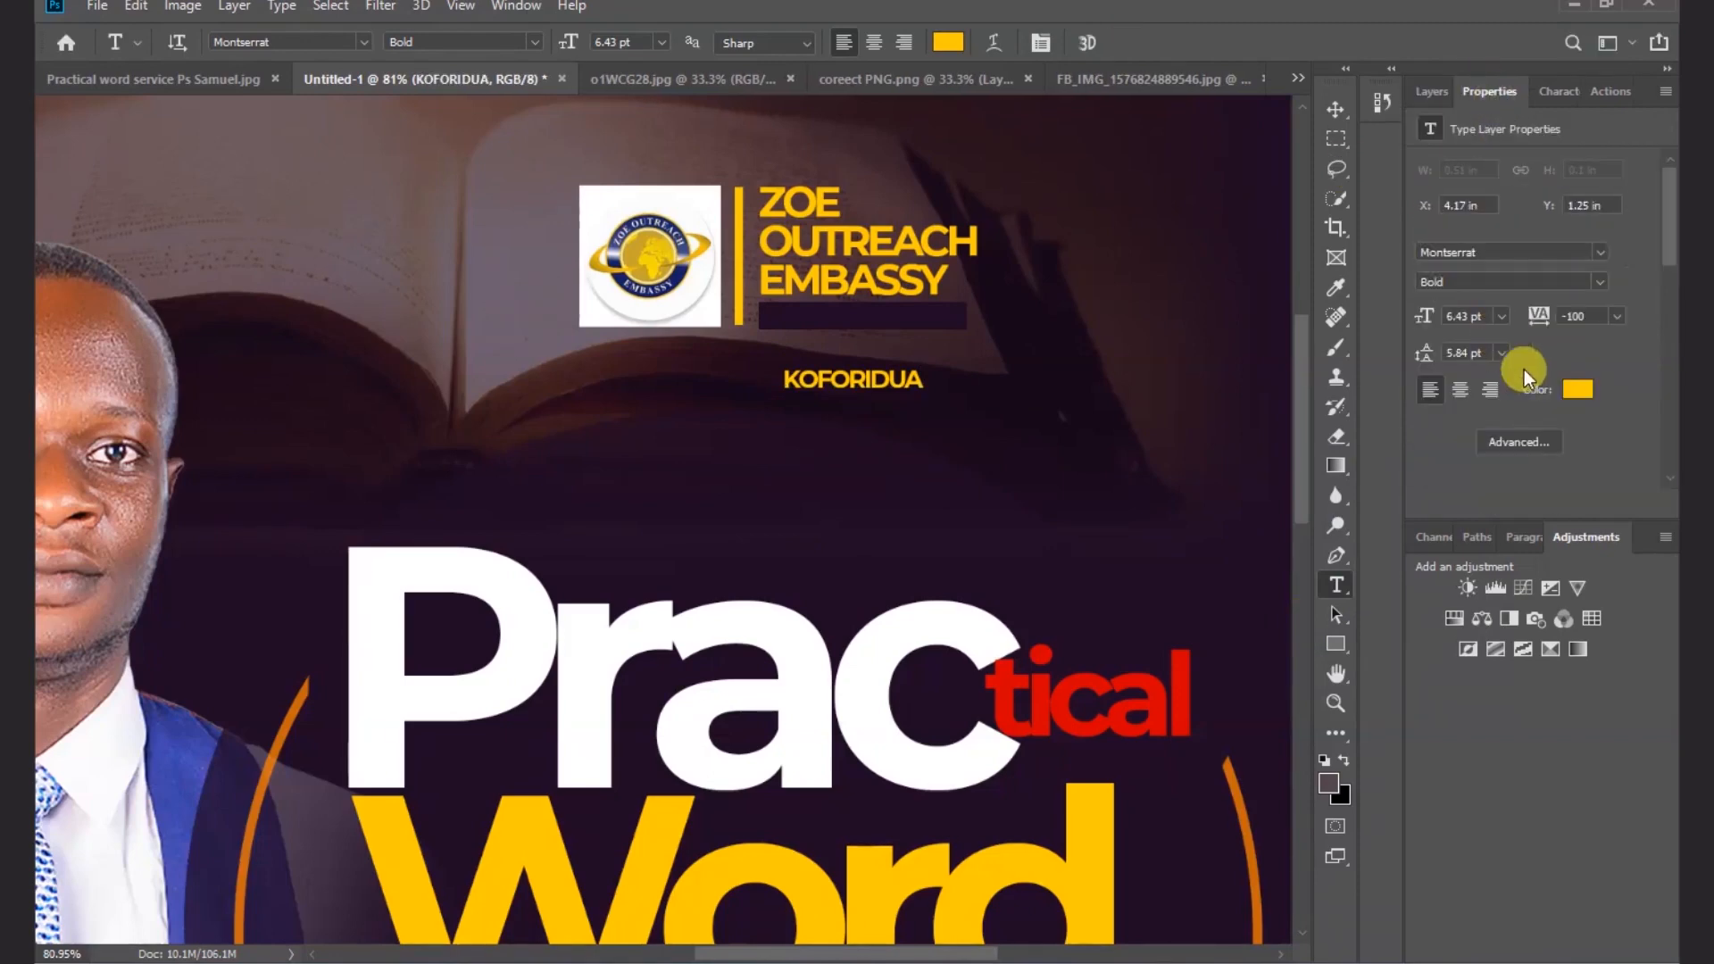
click(1577, 388)
drag(1331, 490, 1006, 220)
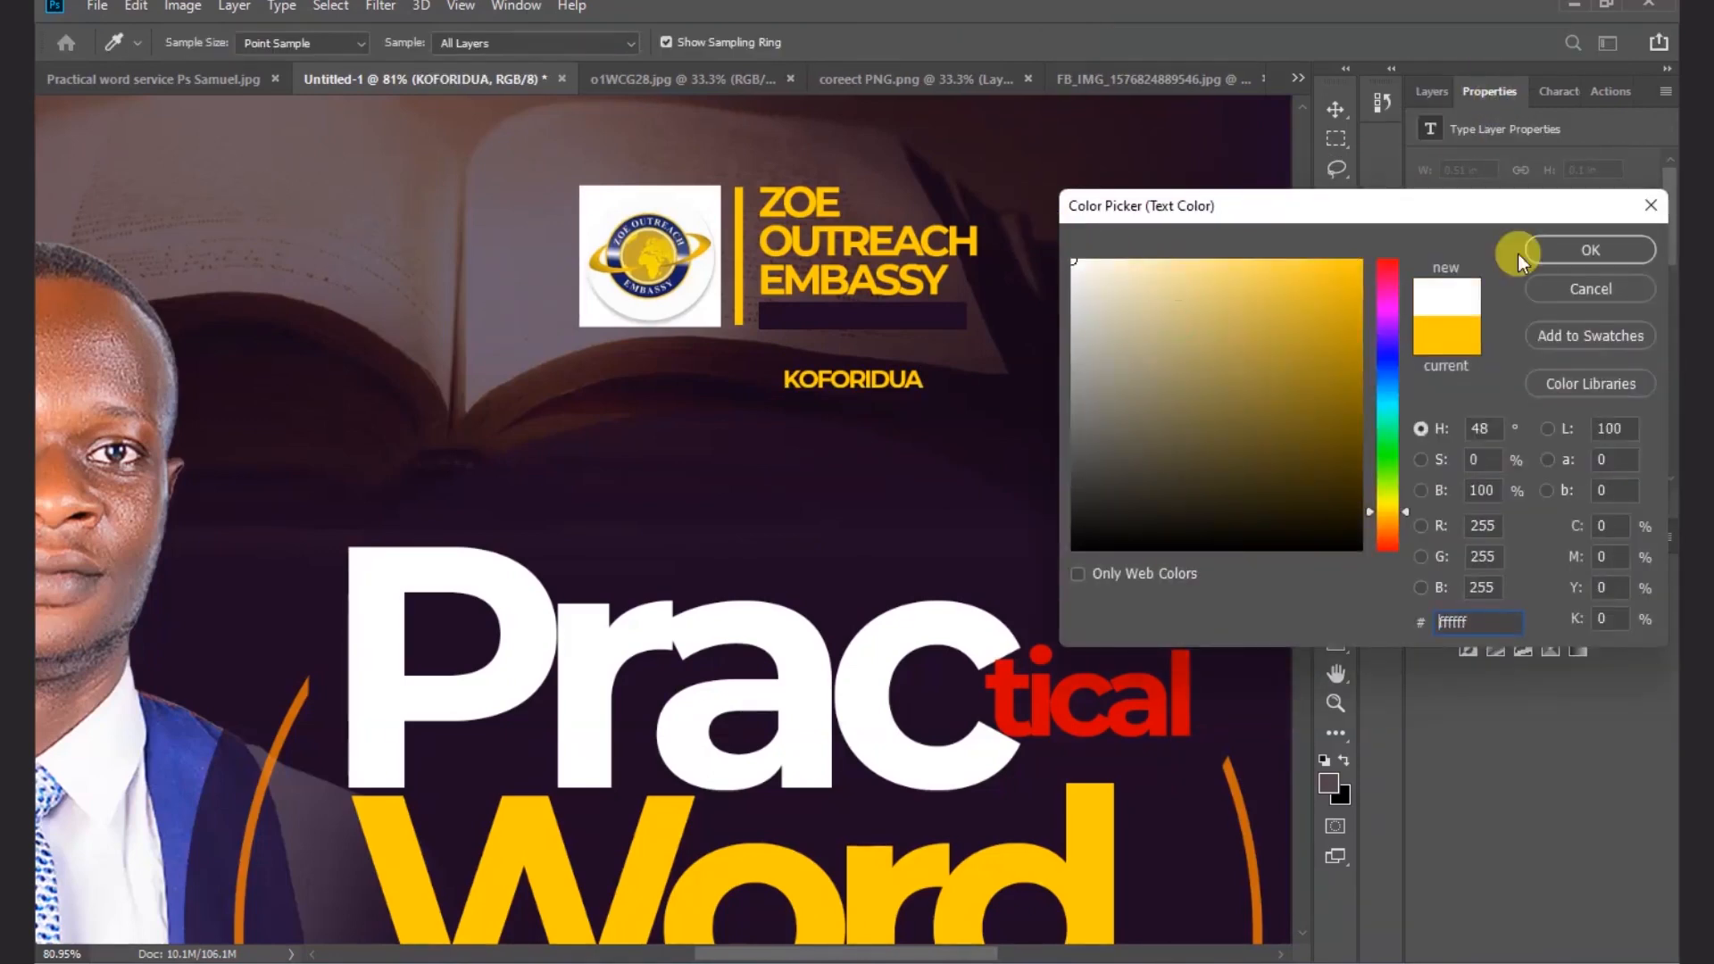
click(1607, 250)
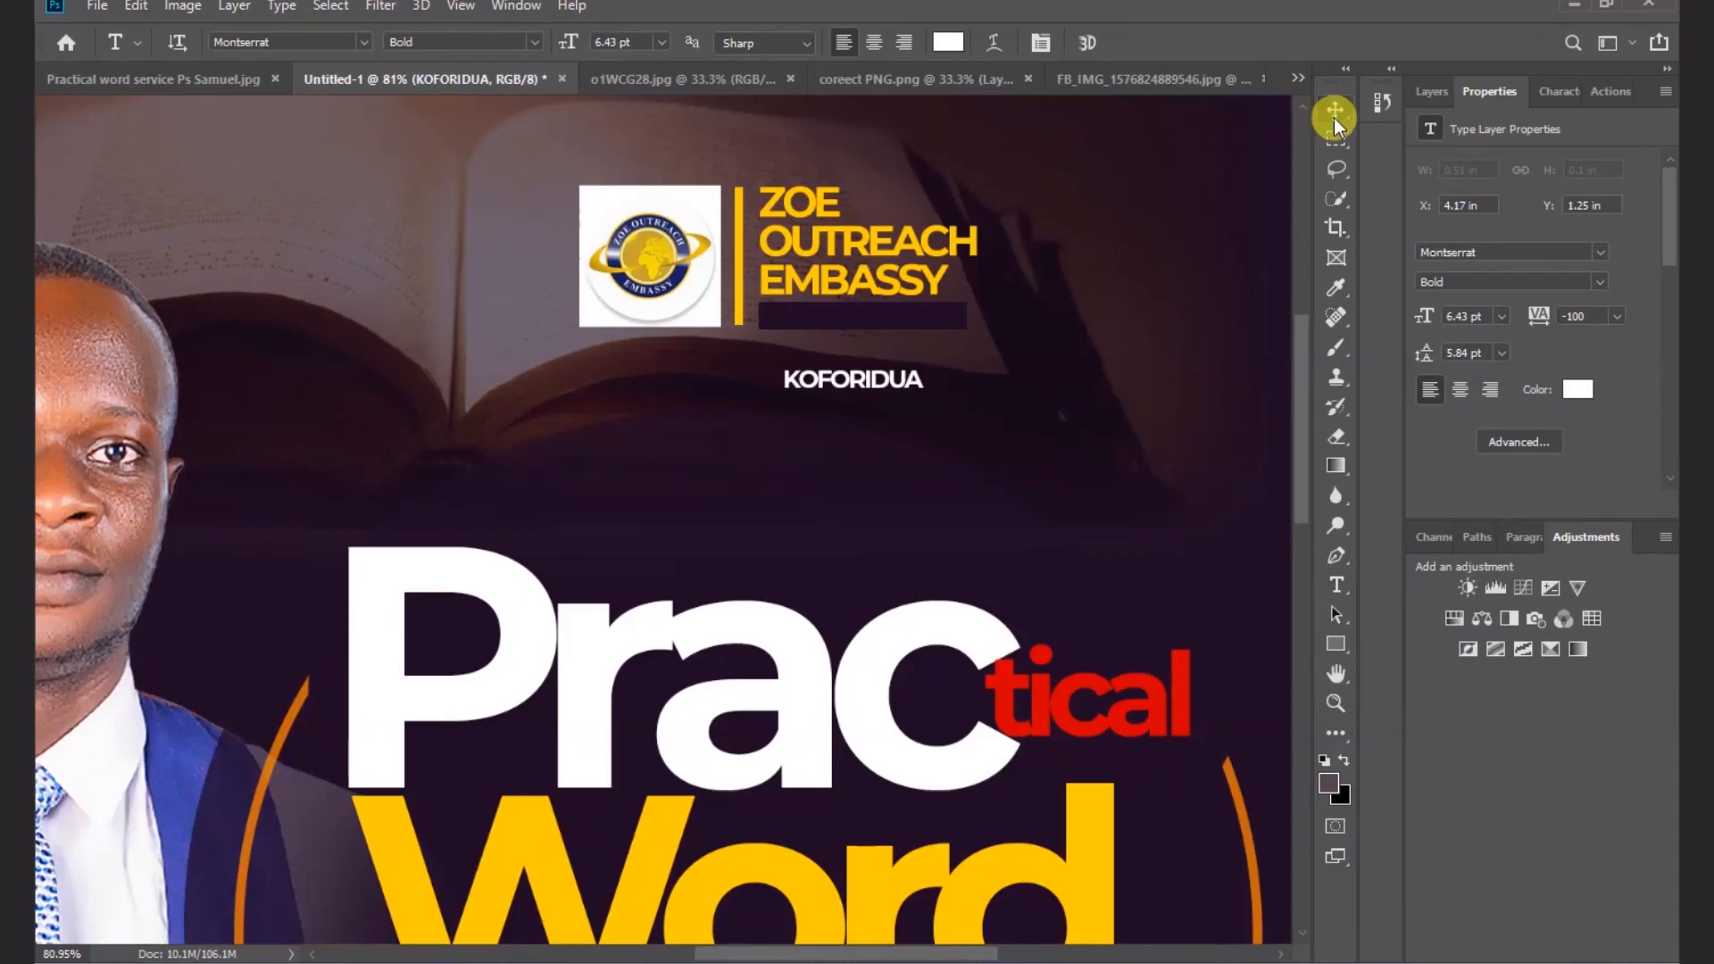
- Move the KOFORIDUA text up onto the dark bar beneath EMBASSY, at about X 4.17 in and Y 1.02 in
click(1335, 110)
drag(881, 385, 888, 326)
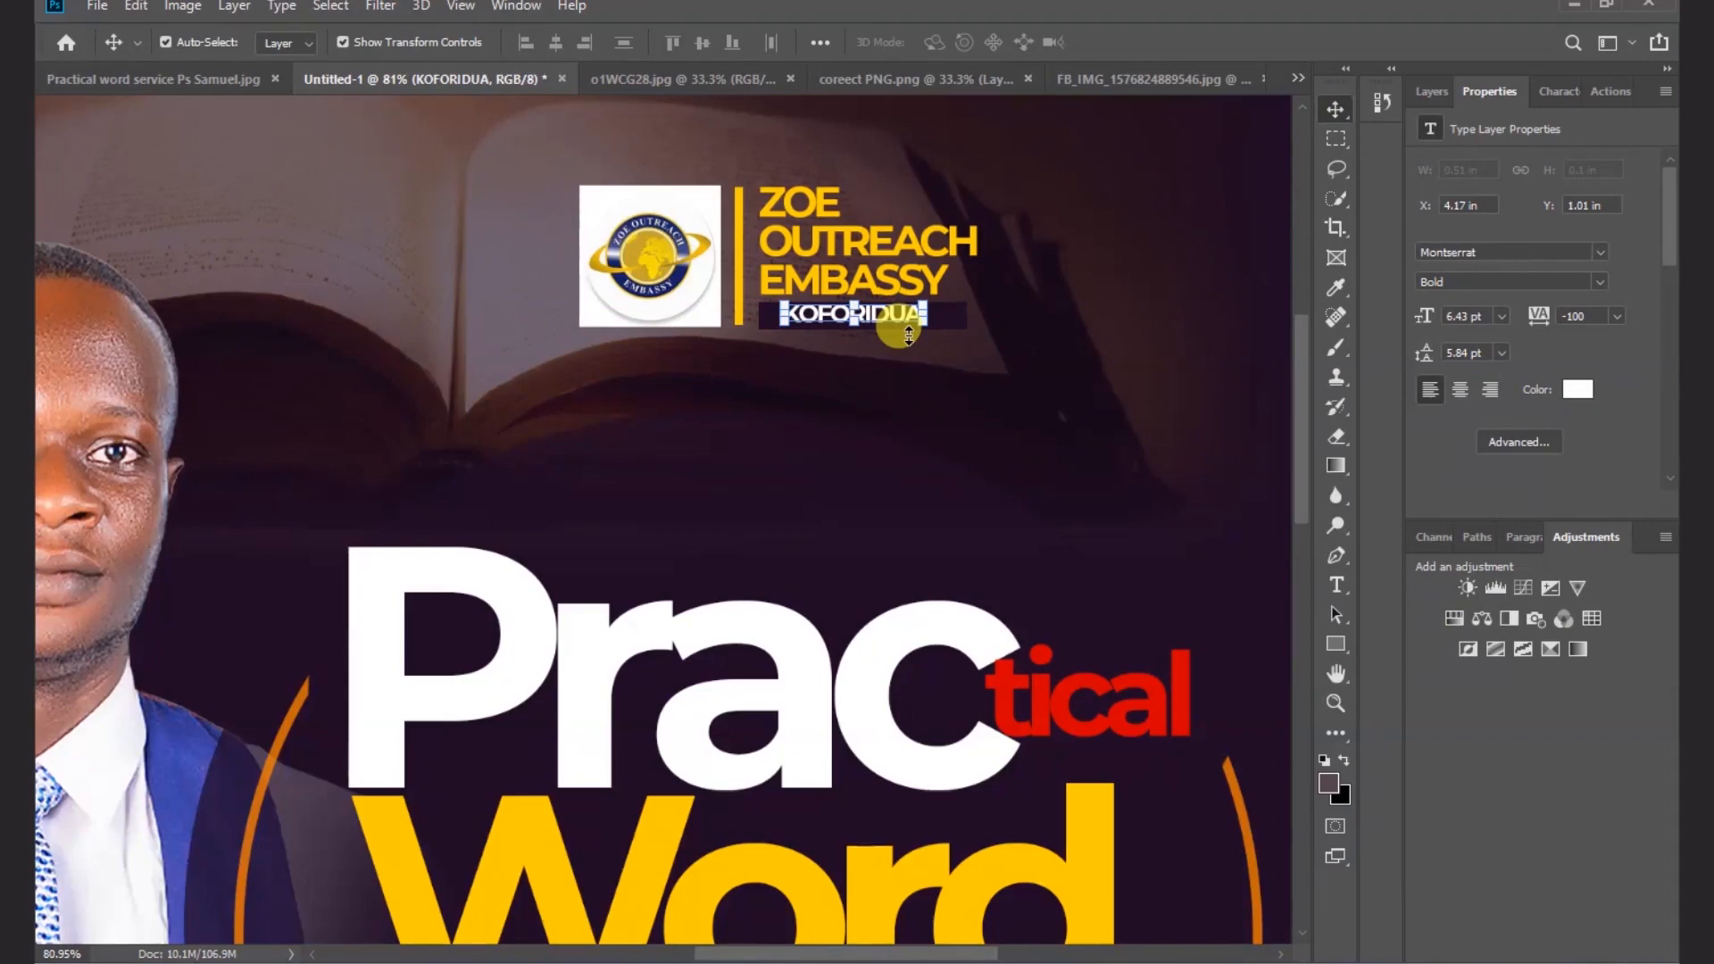
key(Down)
key(Down)
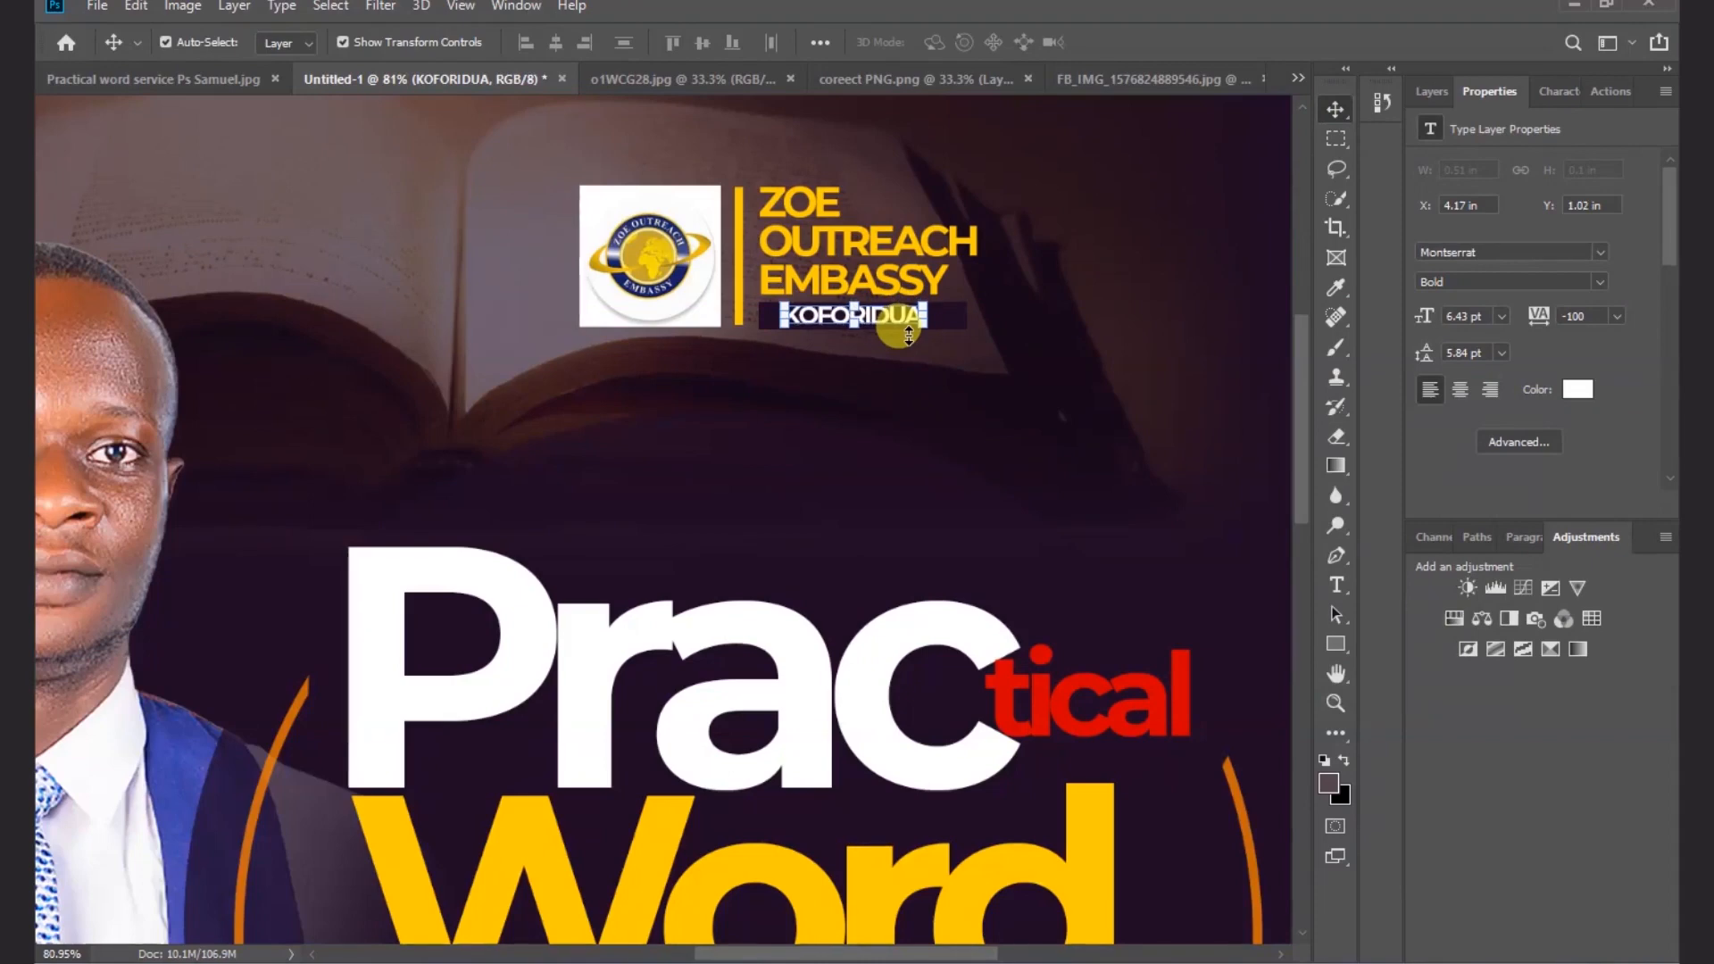
click(1131, 375)
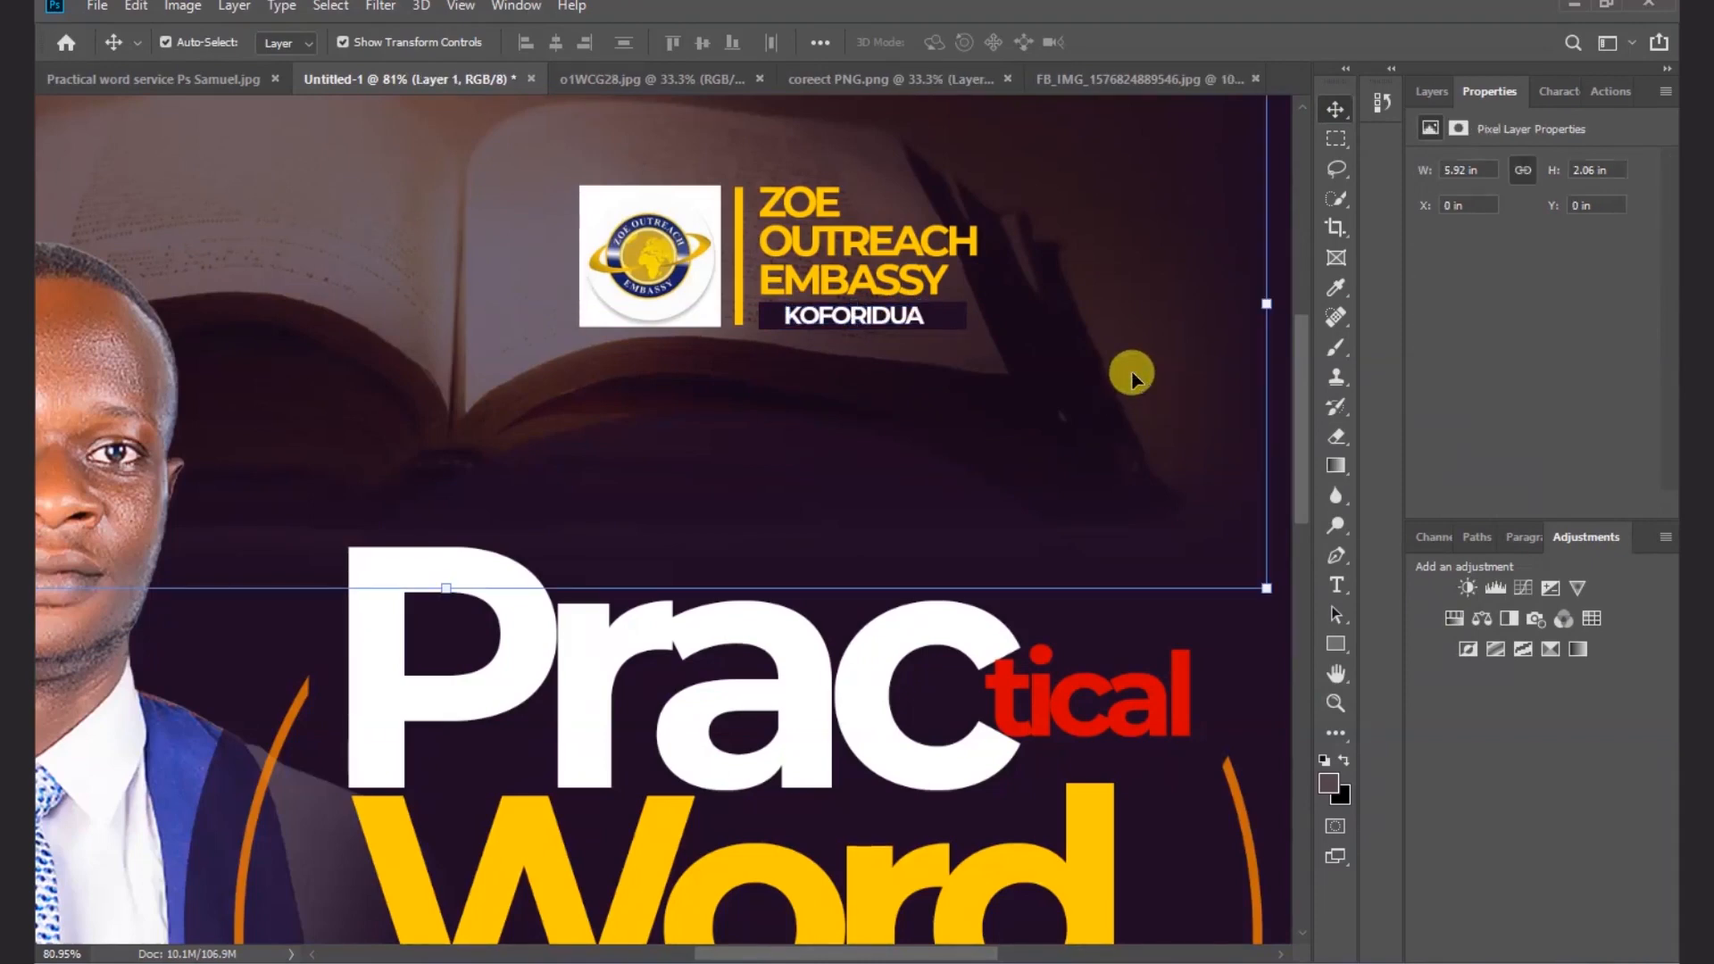
scroll(1110, 484, down, 5)
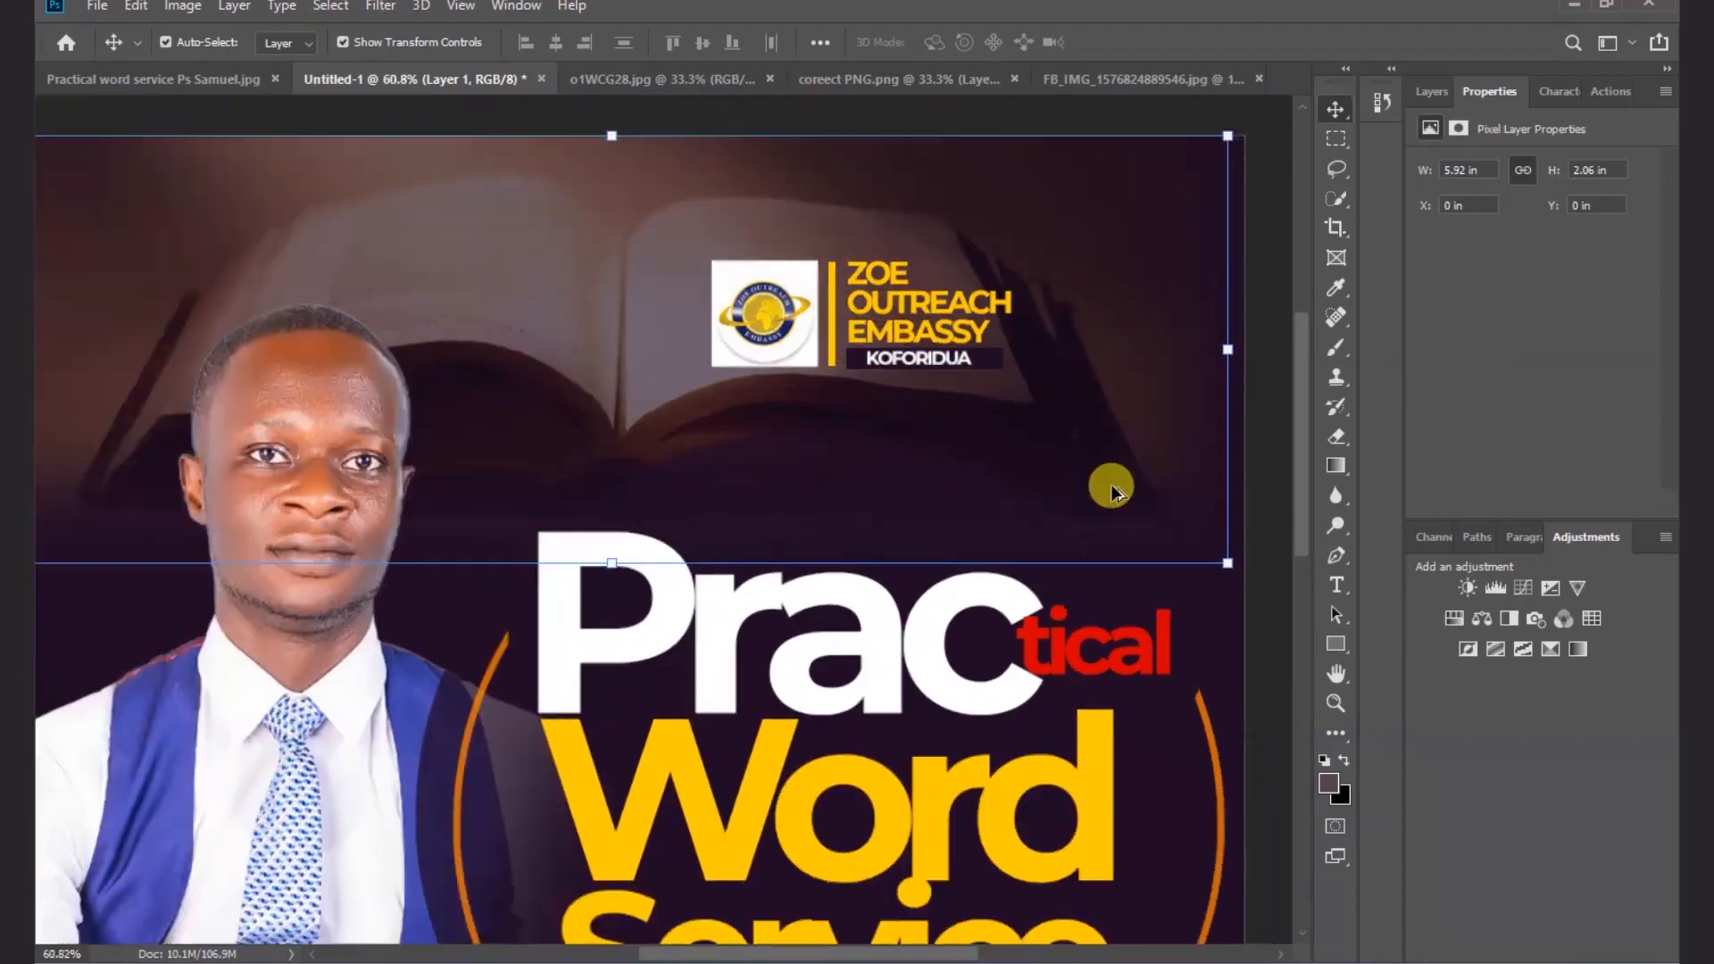
scroll(1111, 484, down, 1)
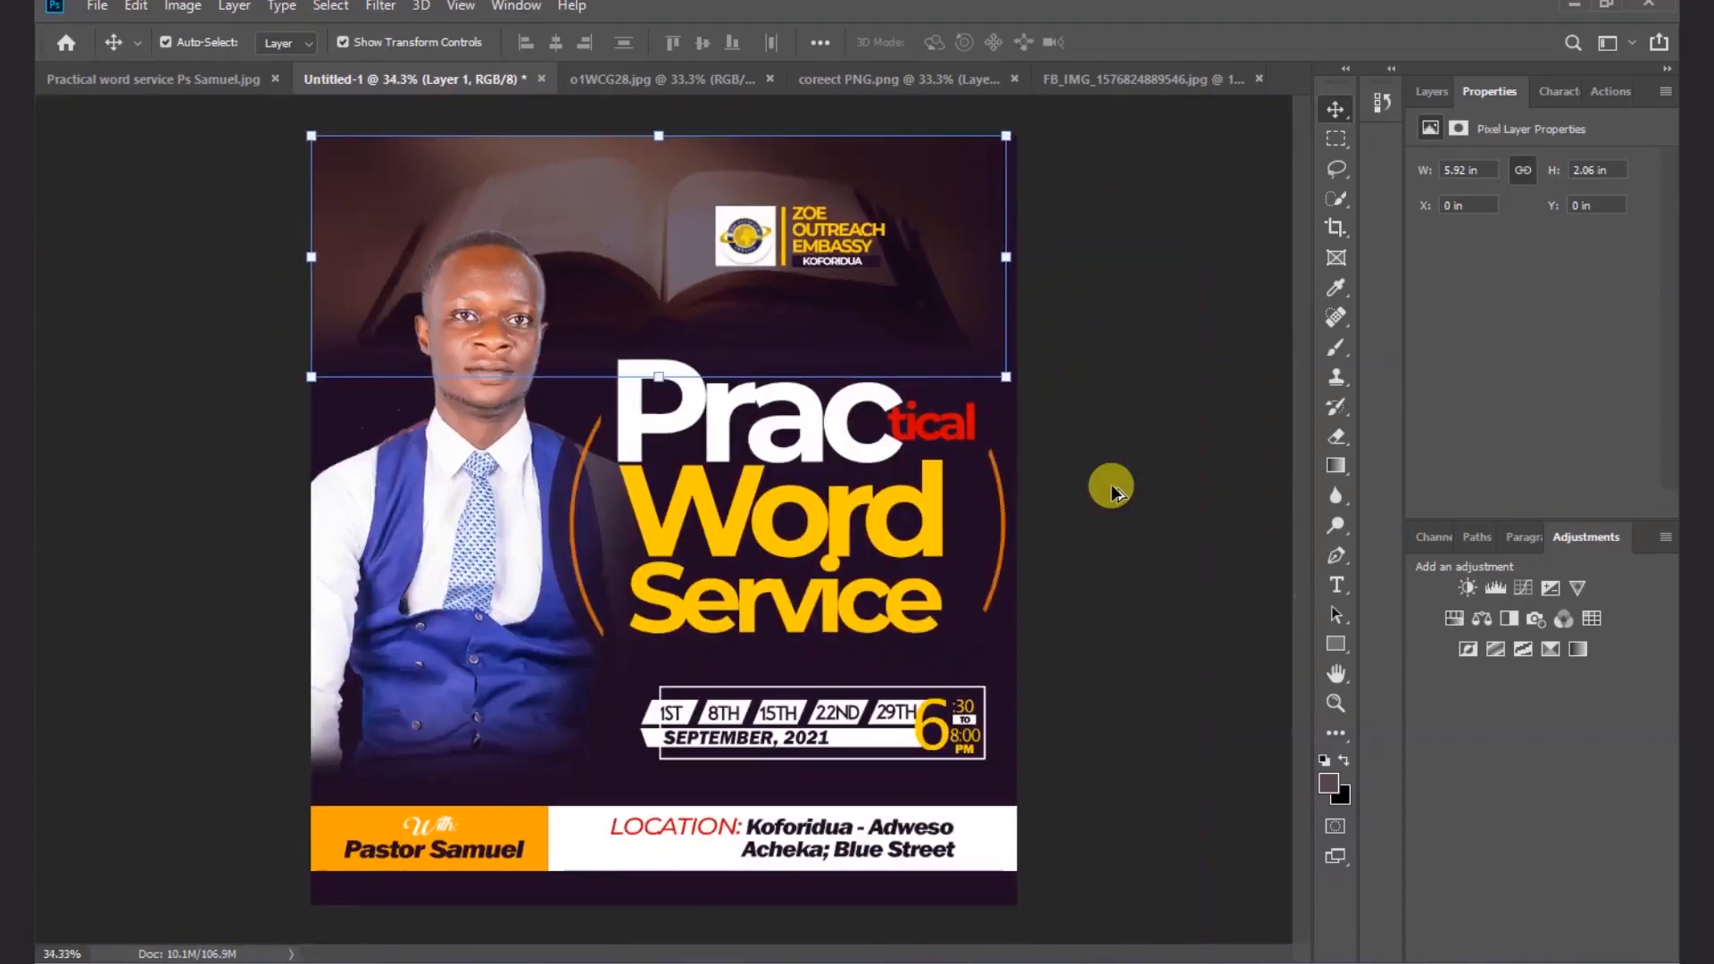
click(1127, 662)
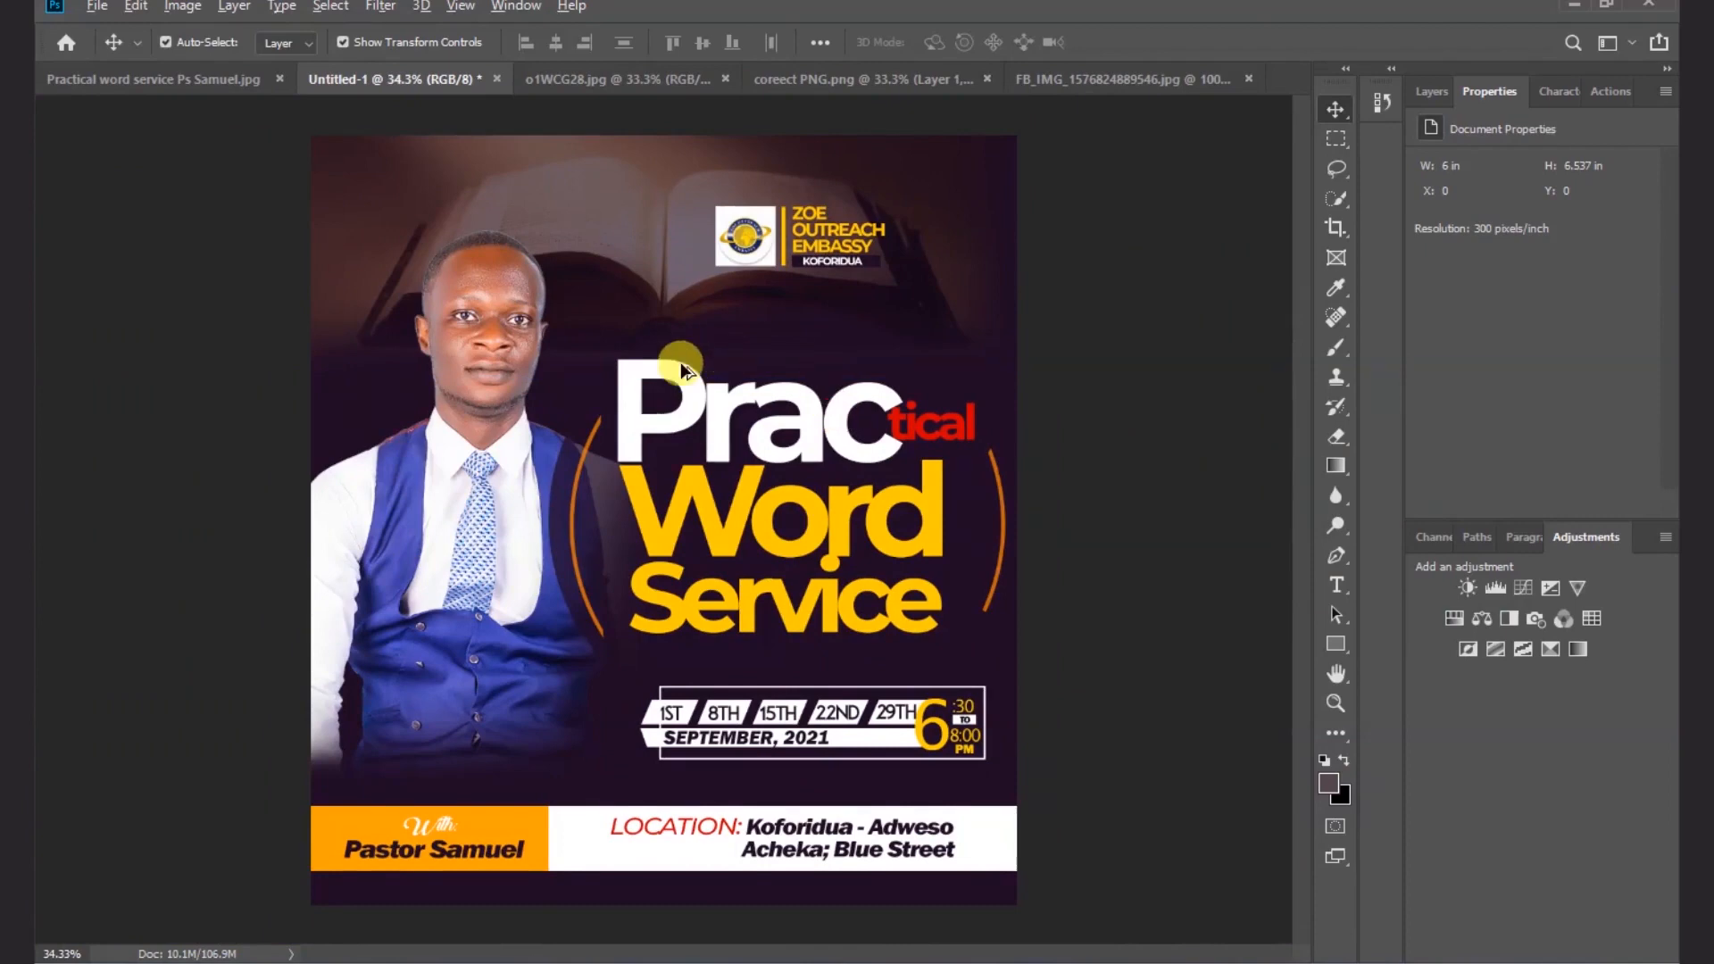
- Add a Drop Shadow layer style to the Prac text with its opacity set to 100%
scroll(681, 361, up, 3)
scroll(705, 313, up, 2)
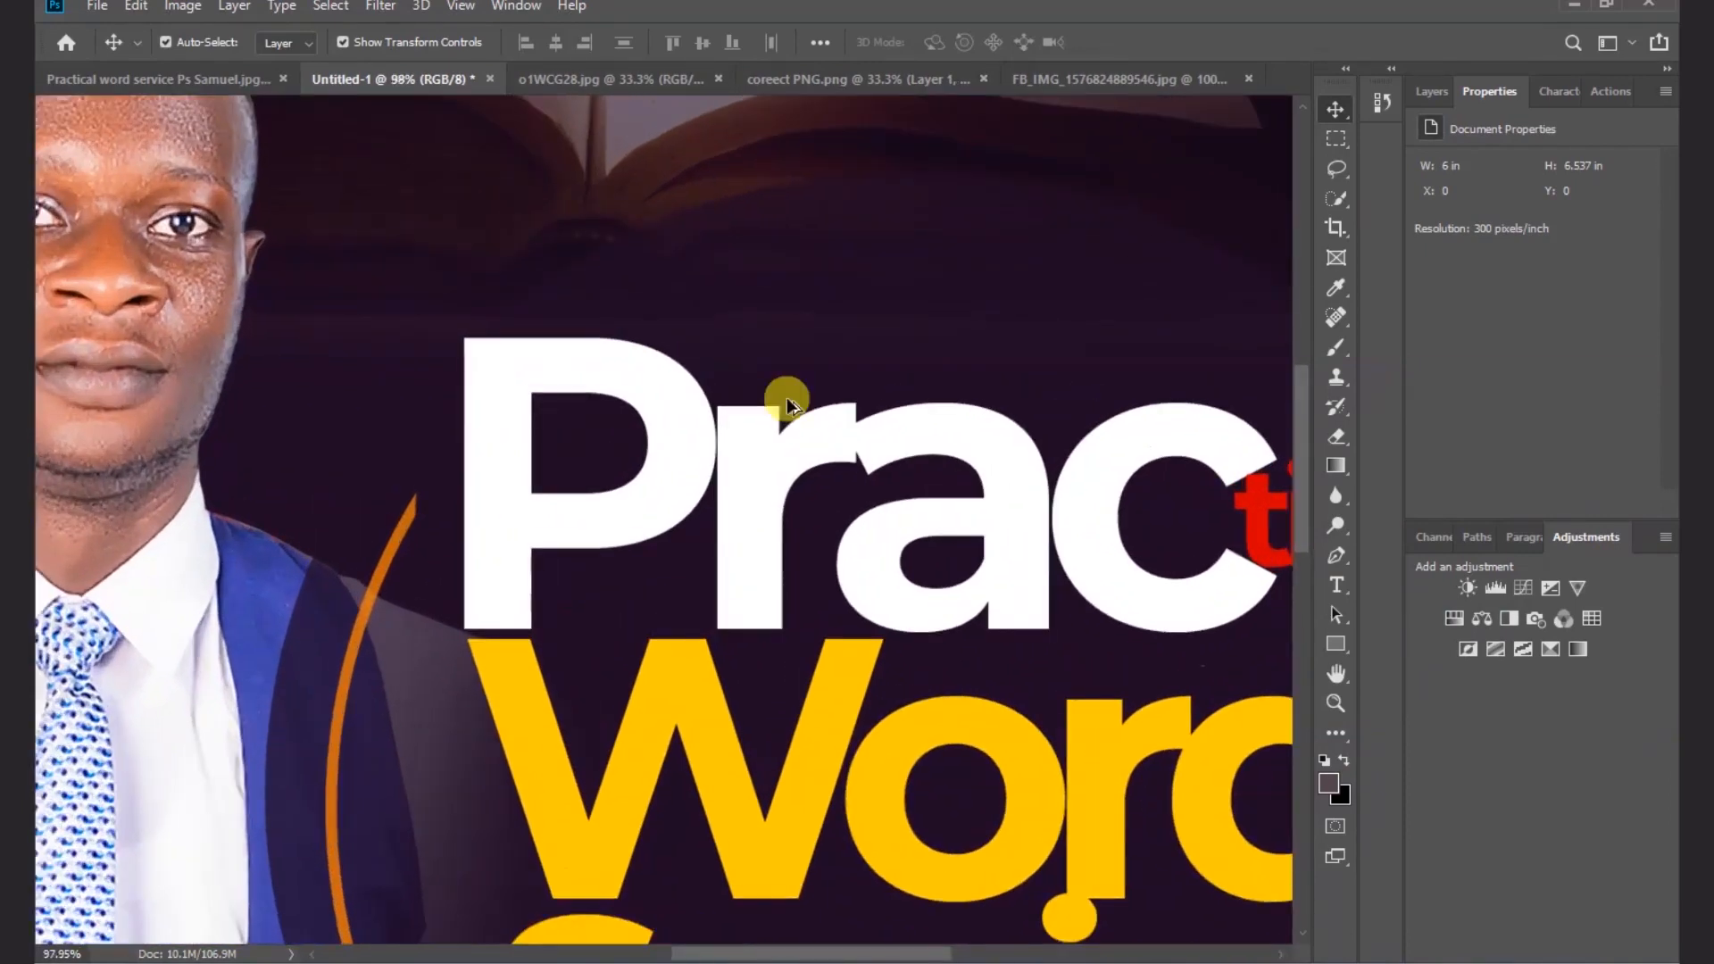
click(775, 486)
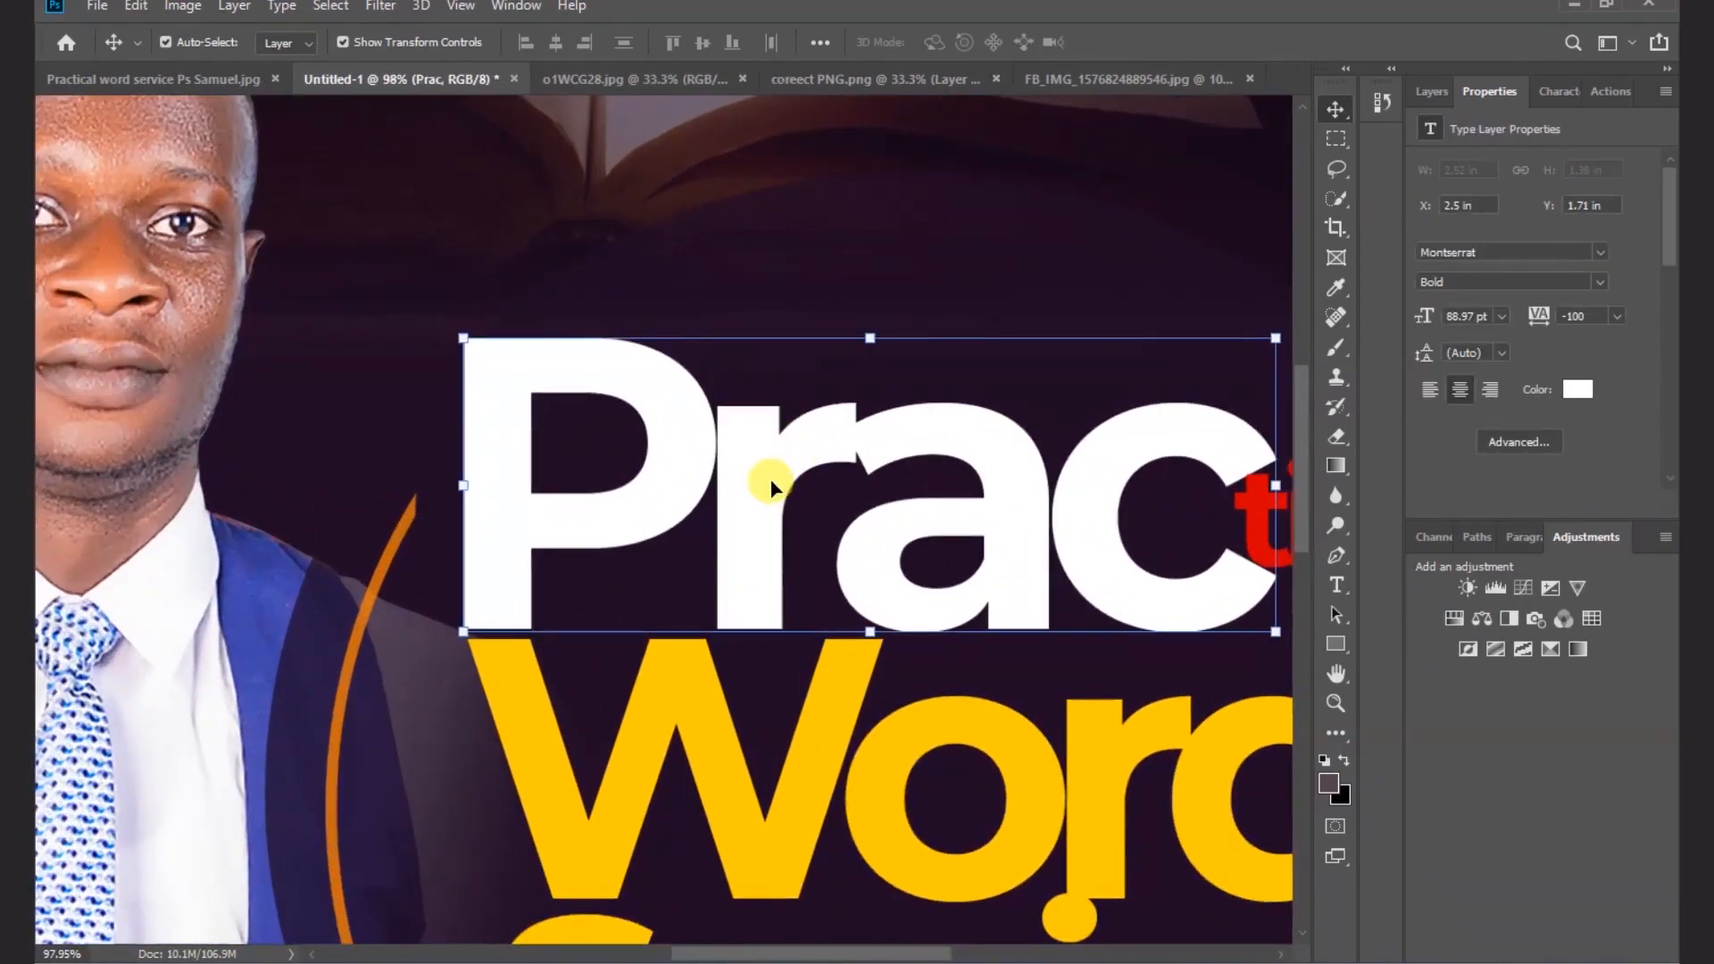
click(1437, 93)
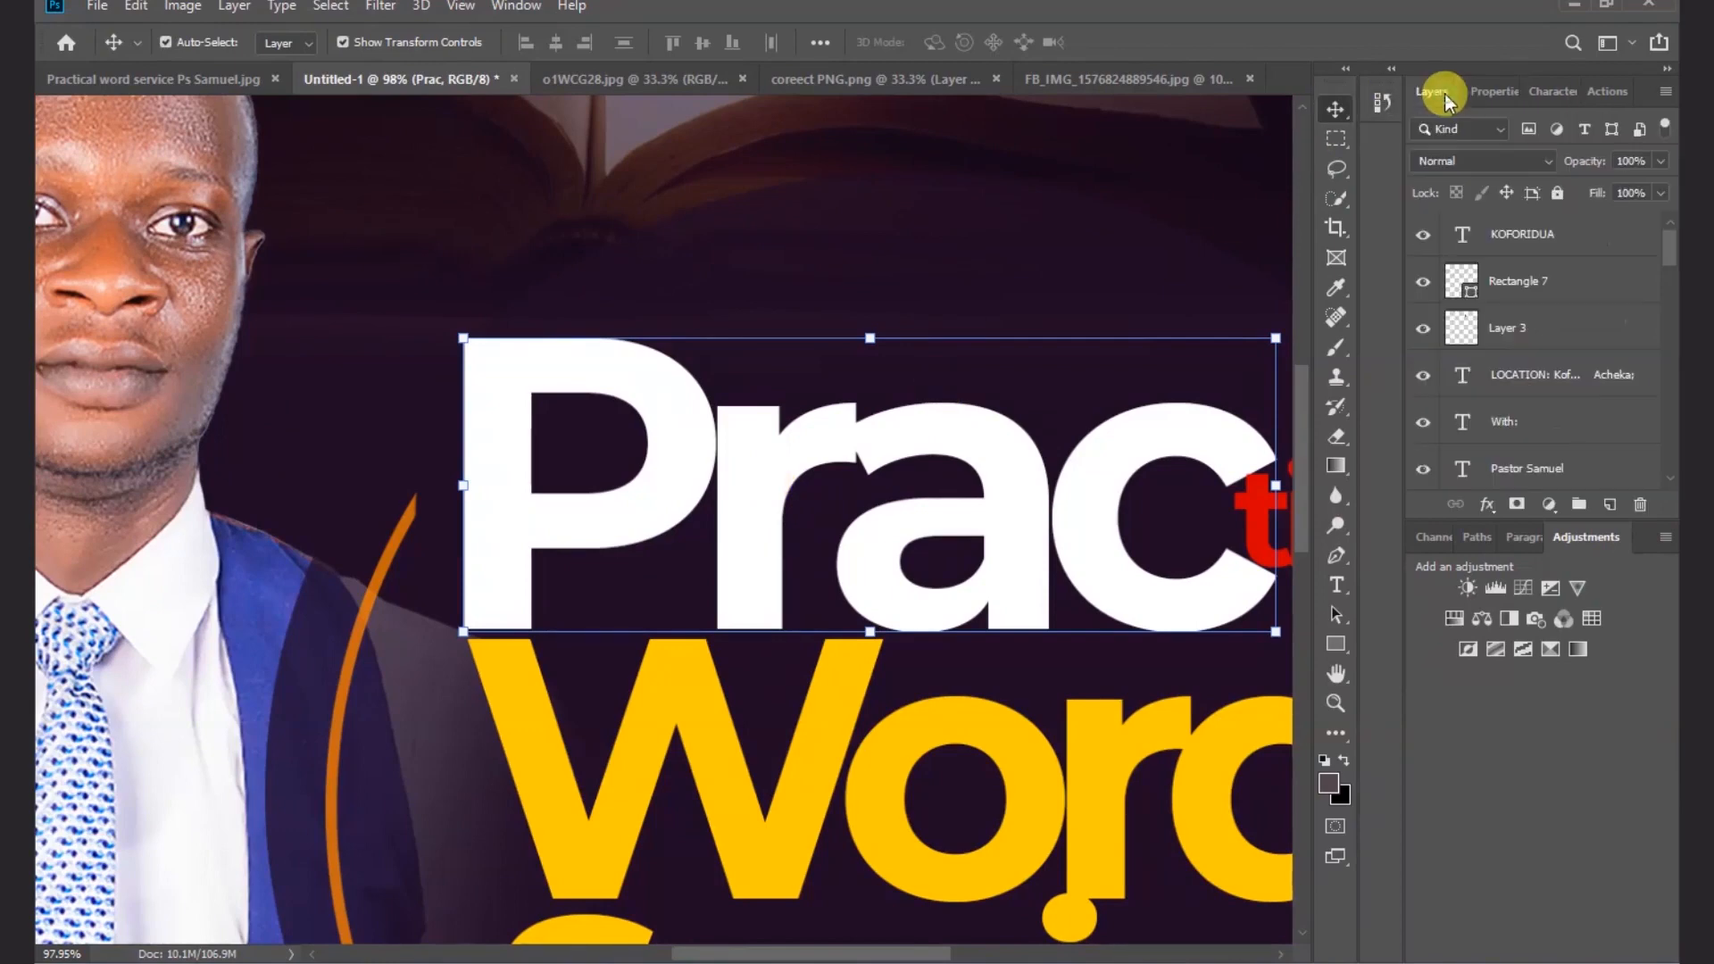
click(1096, 235)
click(949, 451)
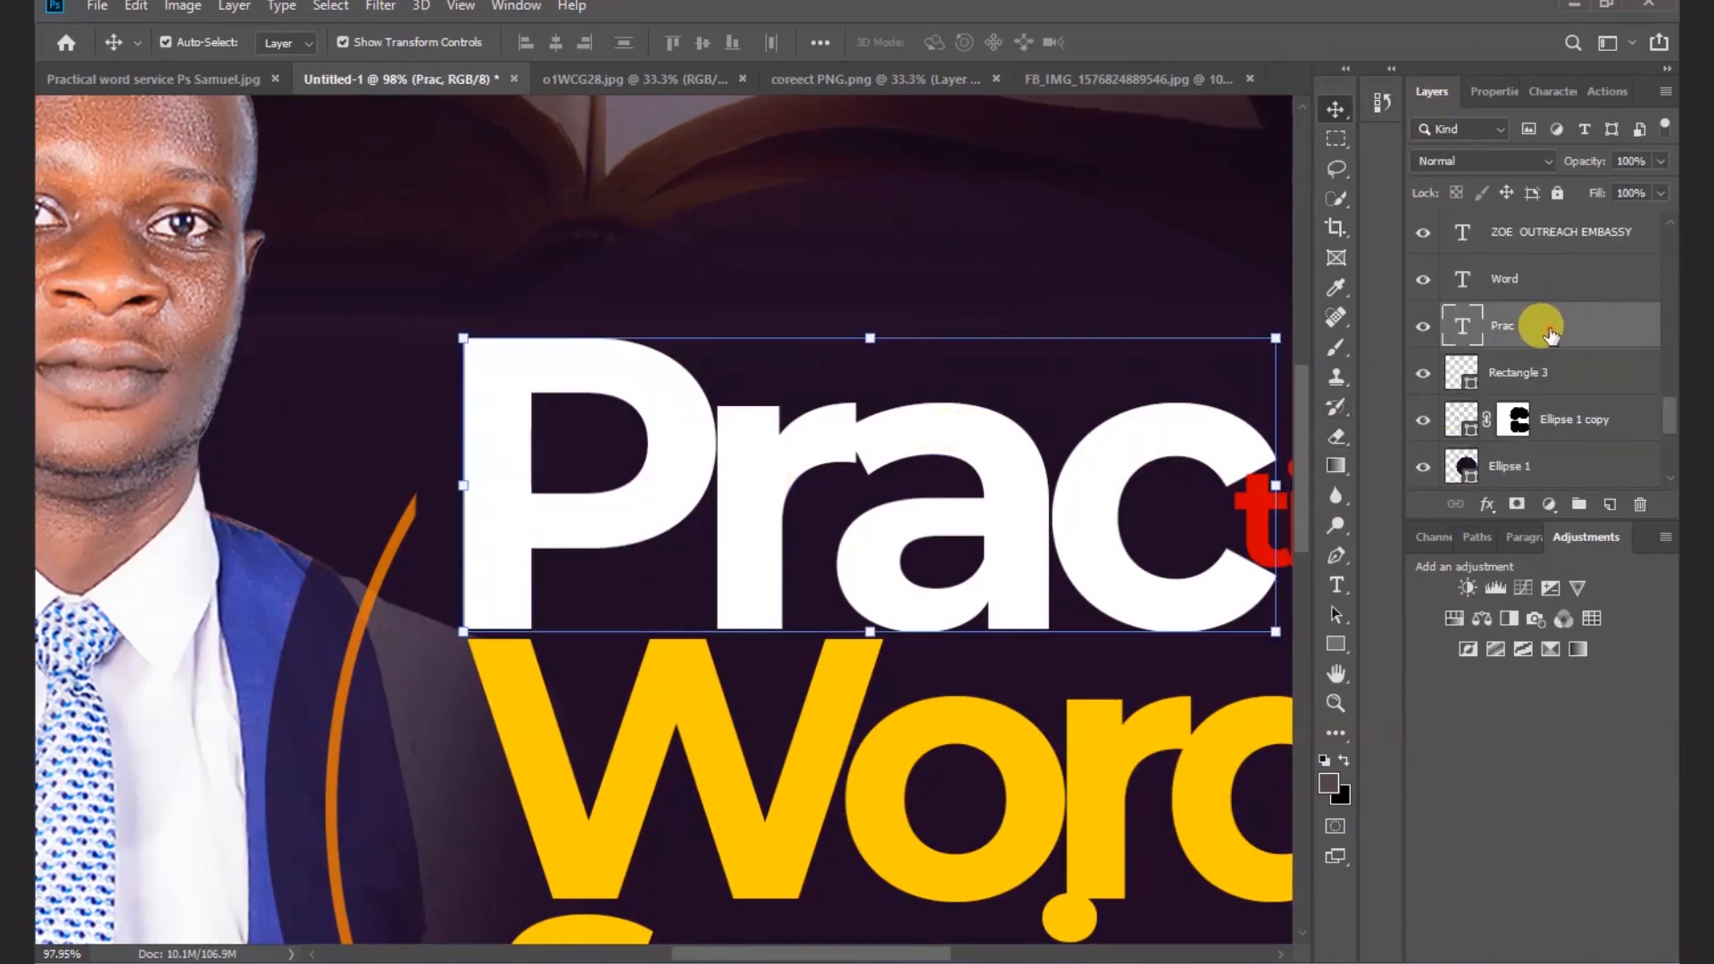
right_click(1550, 333)
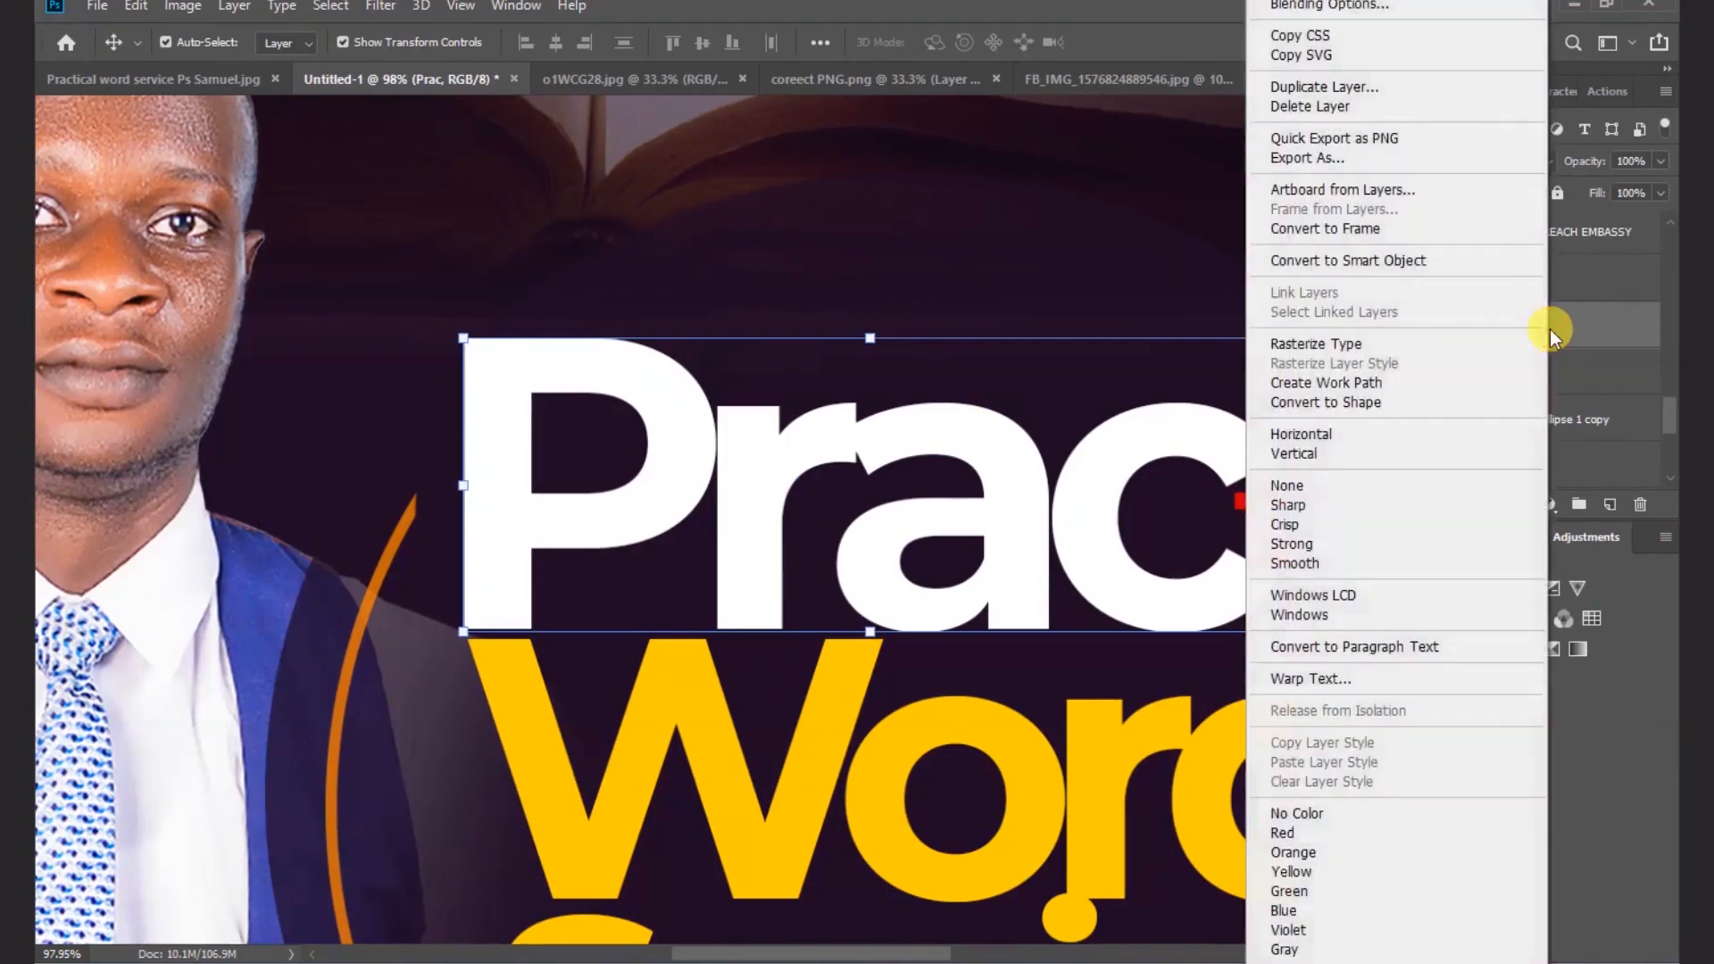
click(1357, 7)
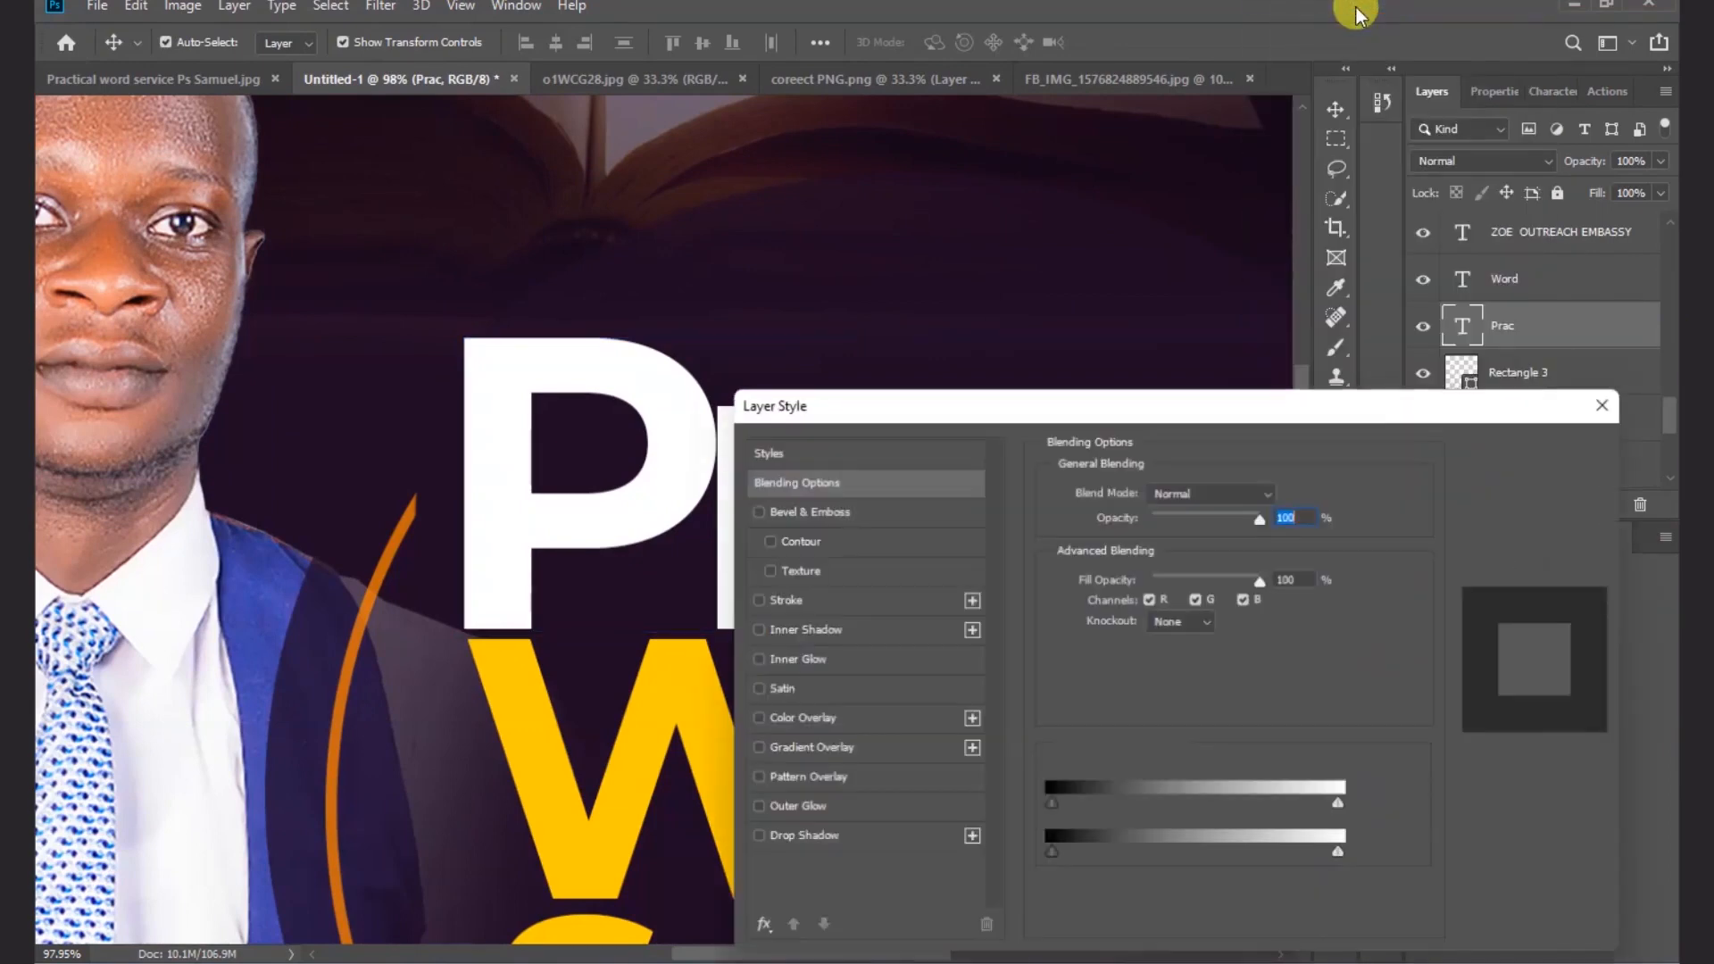
drag(1279, 227, 1276, 204)
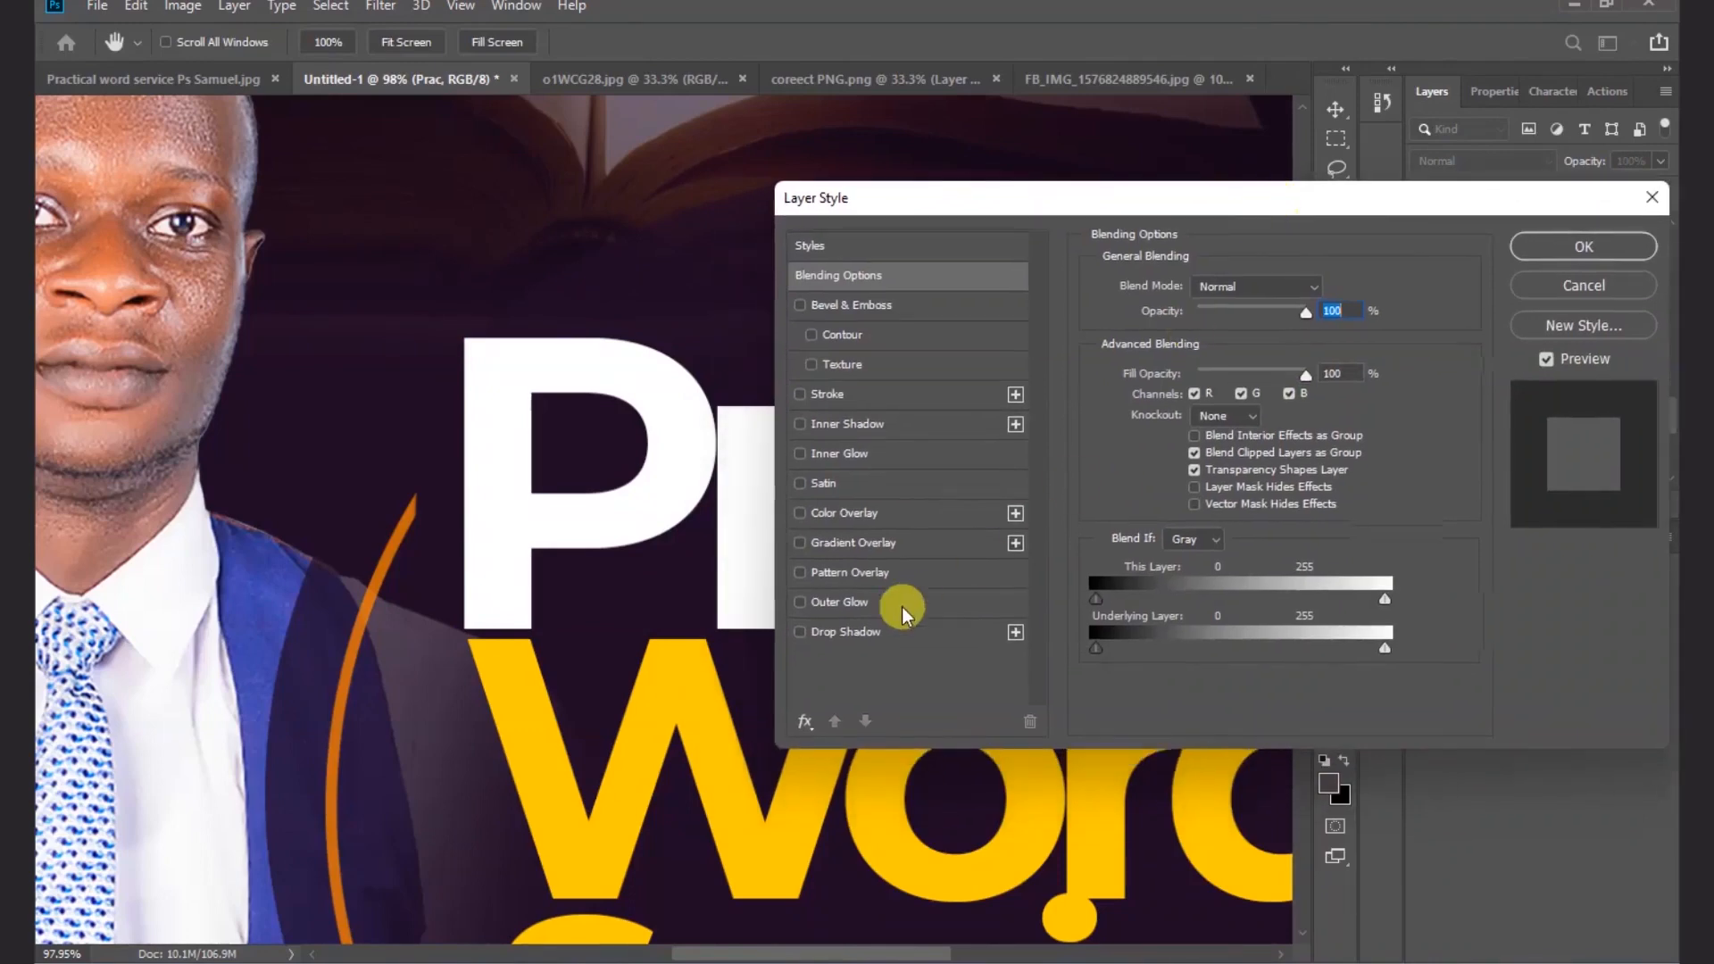
click(843, 636)
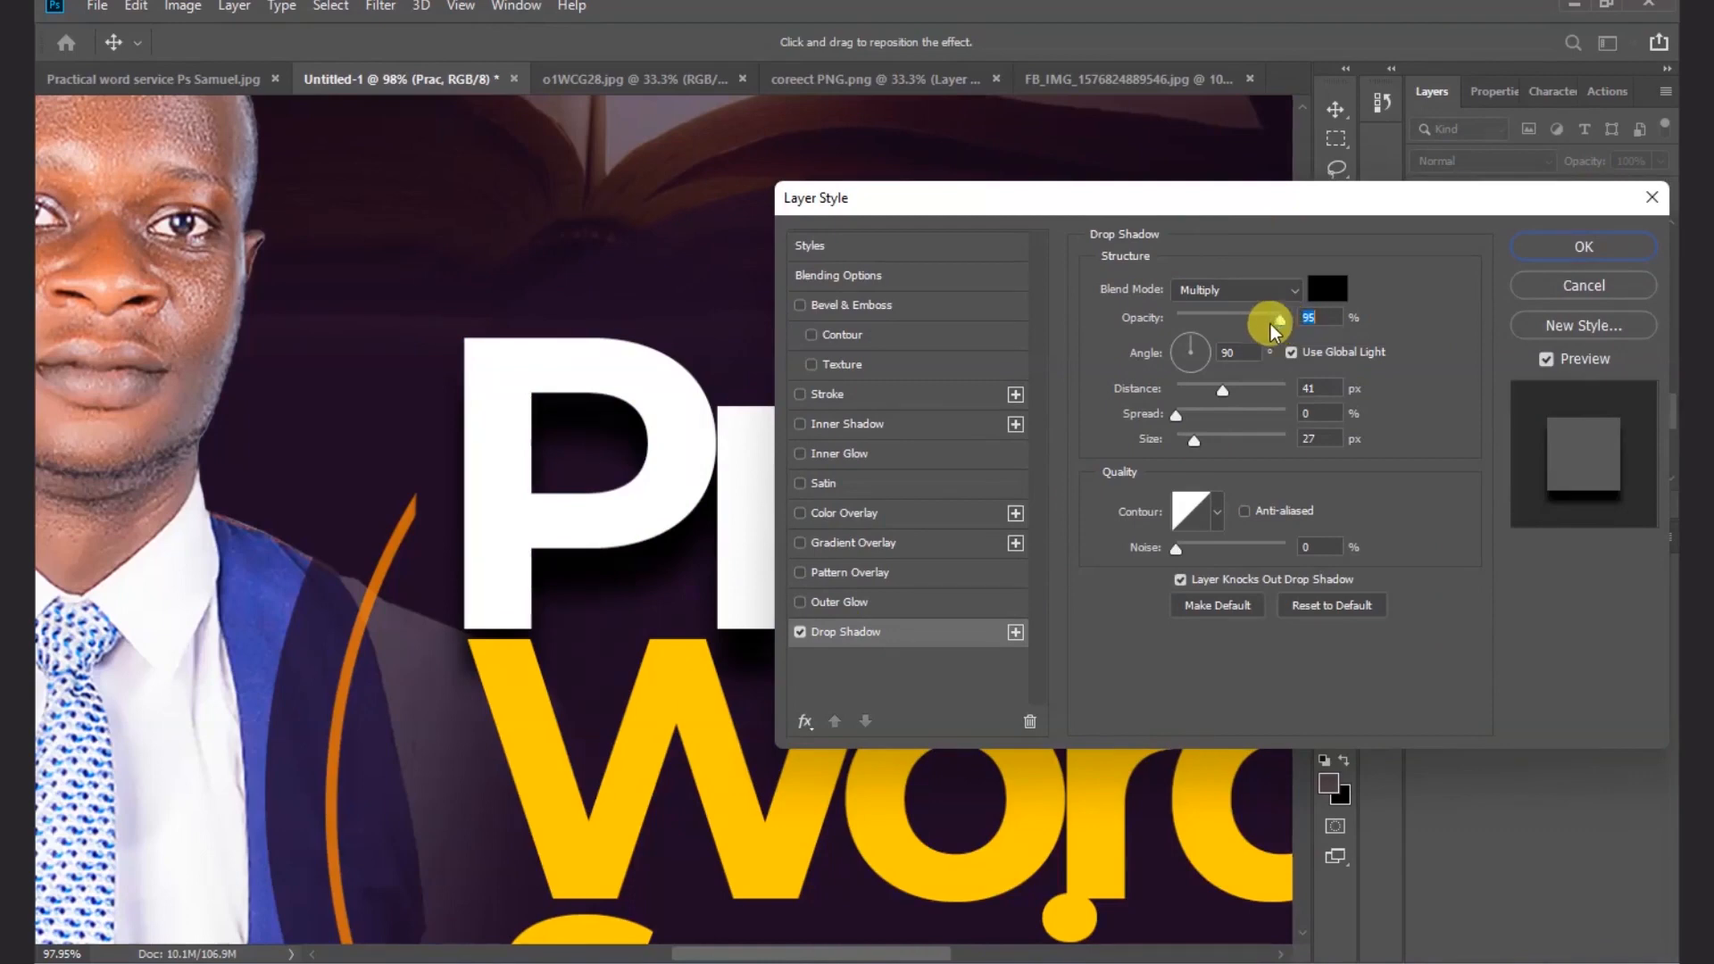
drag(1271, 325, 1261, 329)
click(1313, 327)
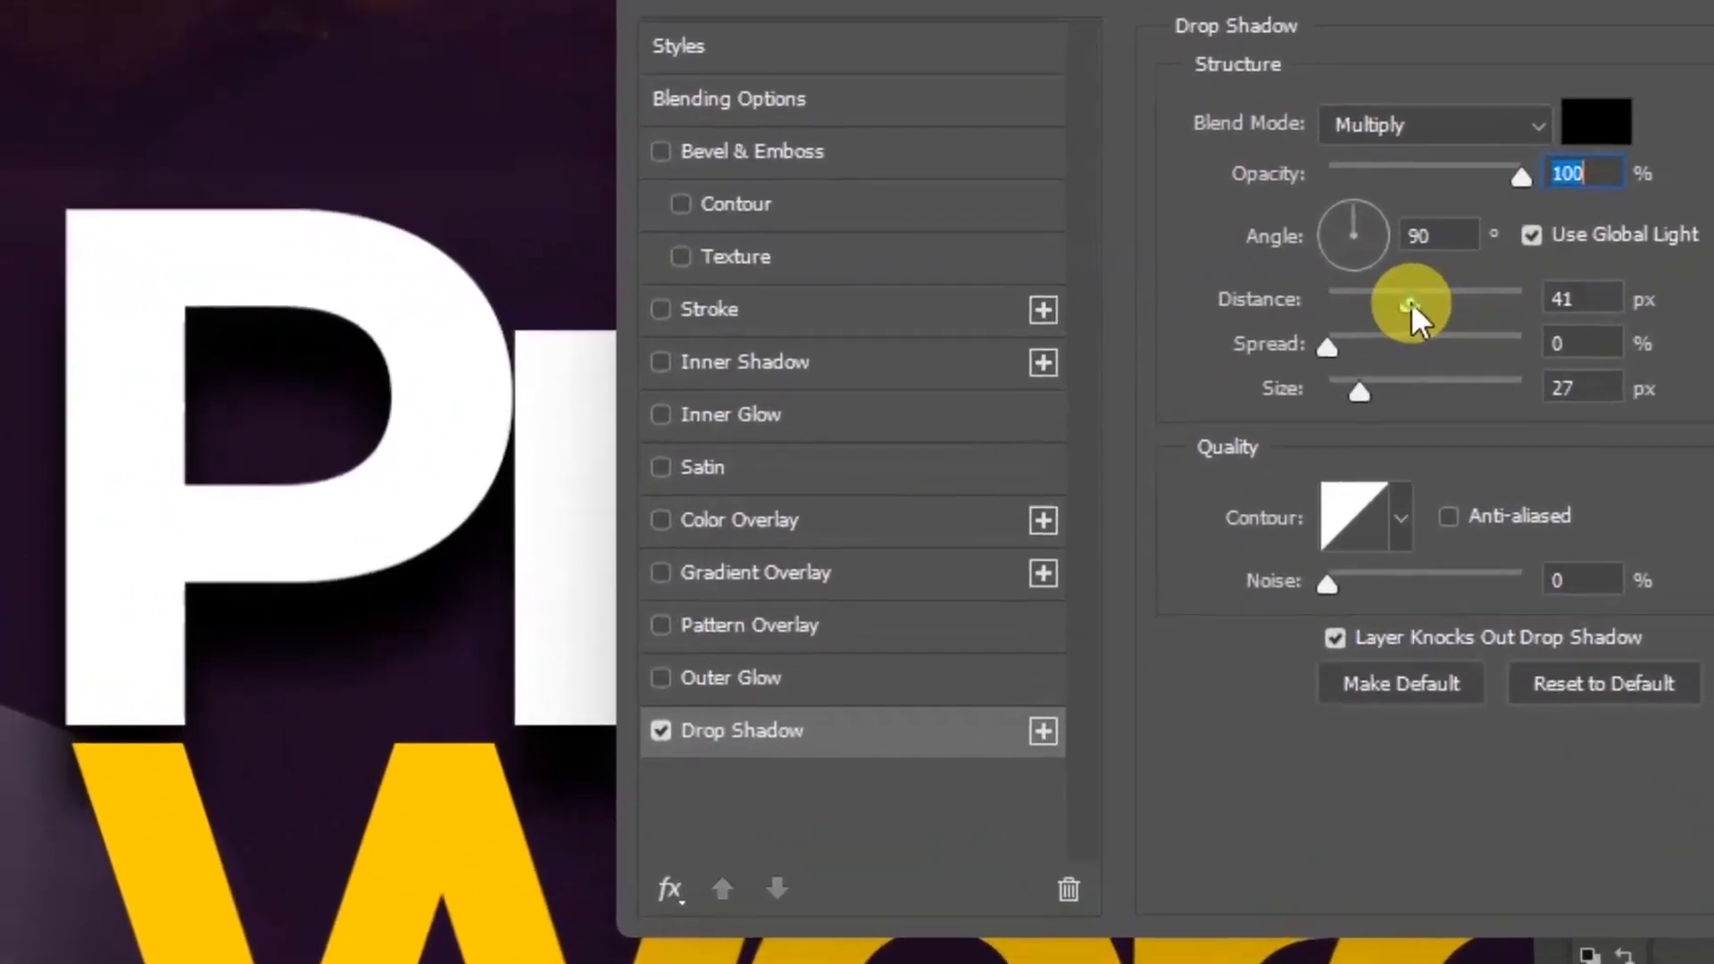
- Set the Prac drop shadow's distance to 17 px and size to 21 px, and apply the layer style
drag(1412, 303, 1366, 305)
drag(1367, 386, 1345, 366)
drag(1352, 288, 1347, 287)
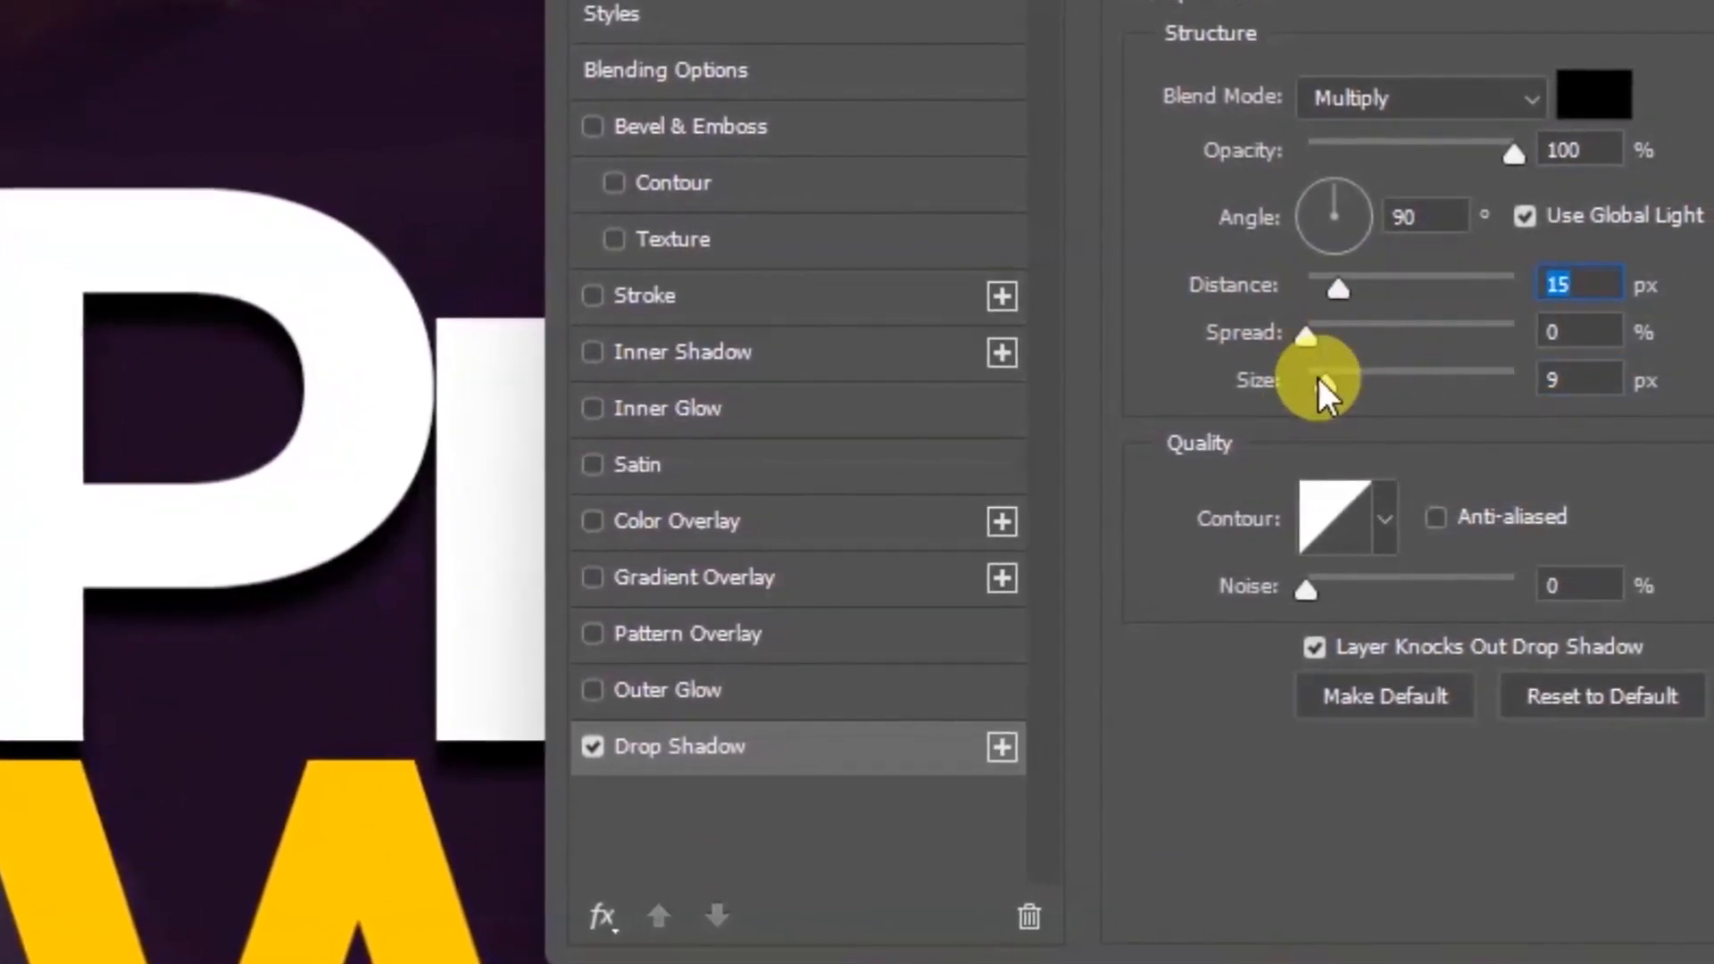
drag(1317, 377, 1319, 377)
mouse_move(1334, 287)
mouse_down()
mouse_move(1332, 304)
mouse_move(1315, 286)
mouse_up()
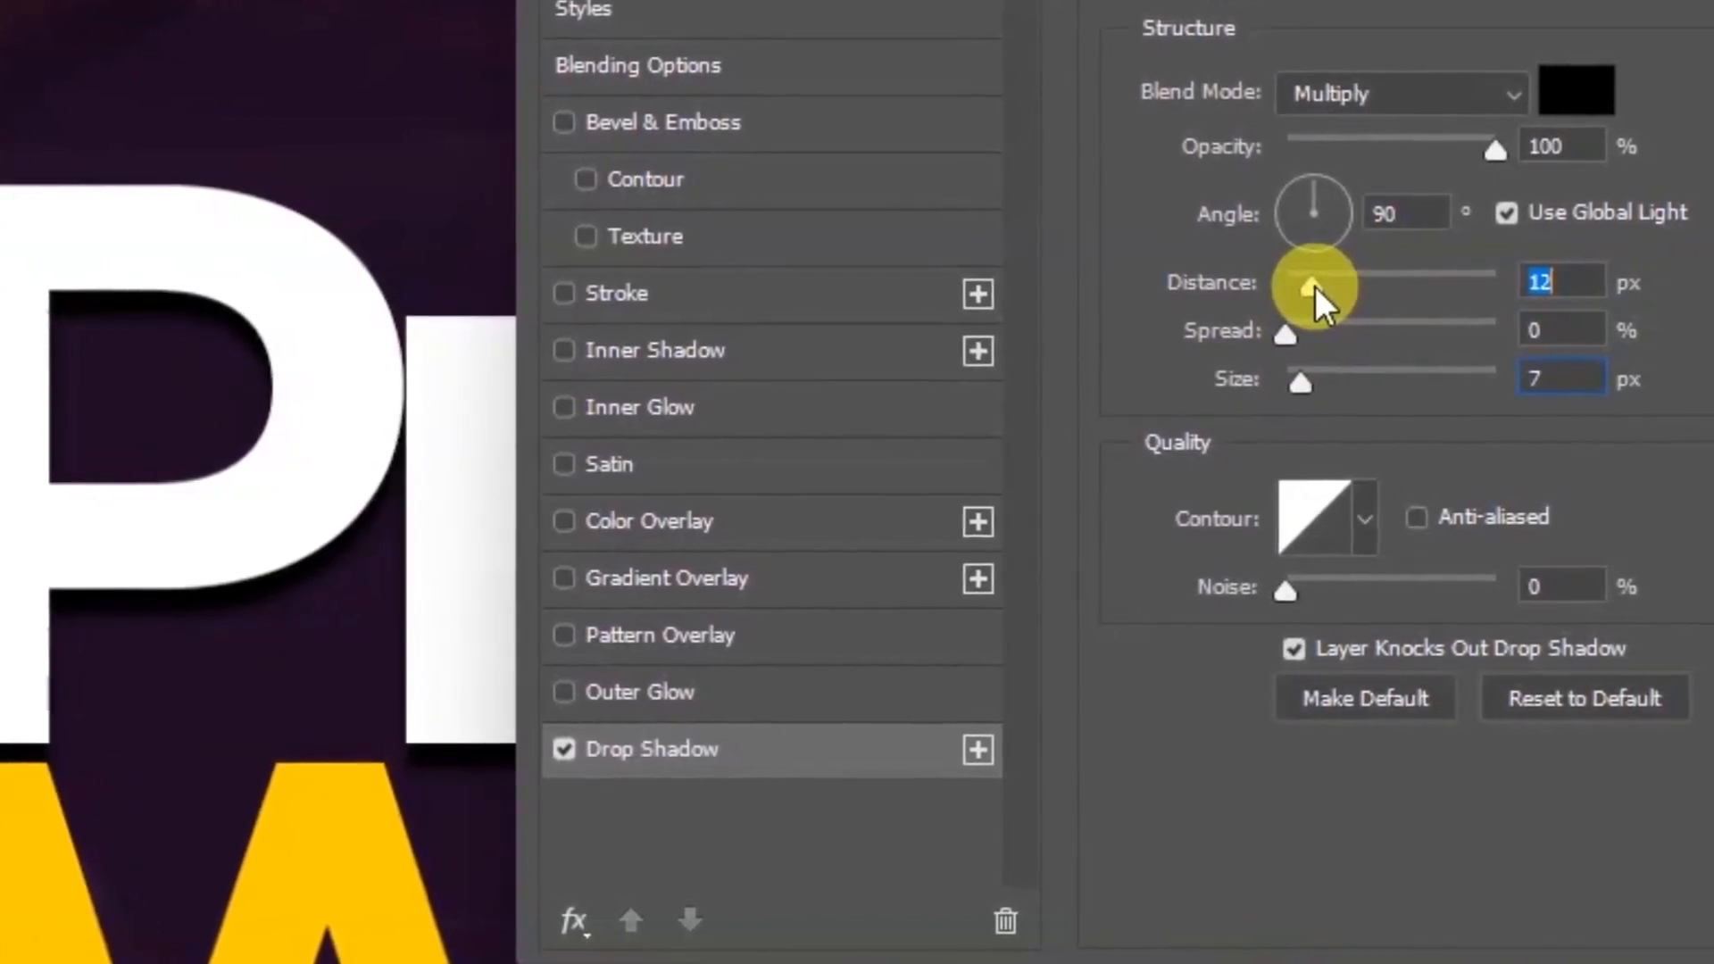
drag(1305, 382, 1307, 384)
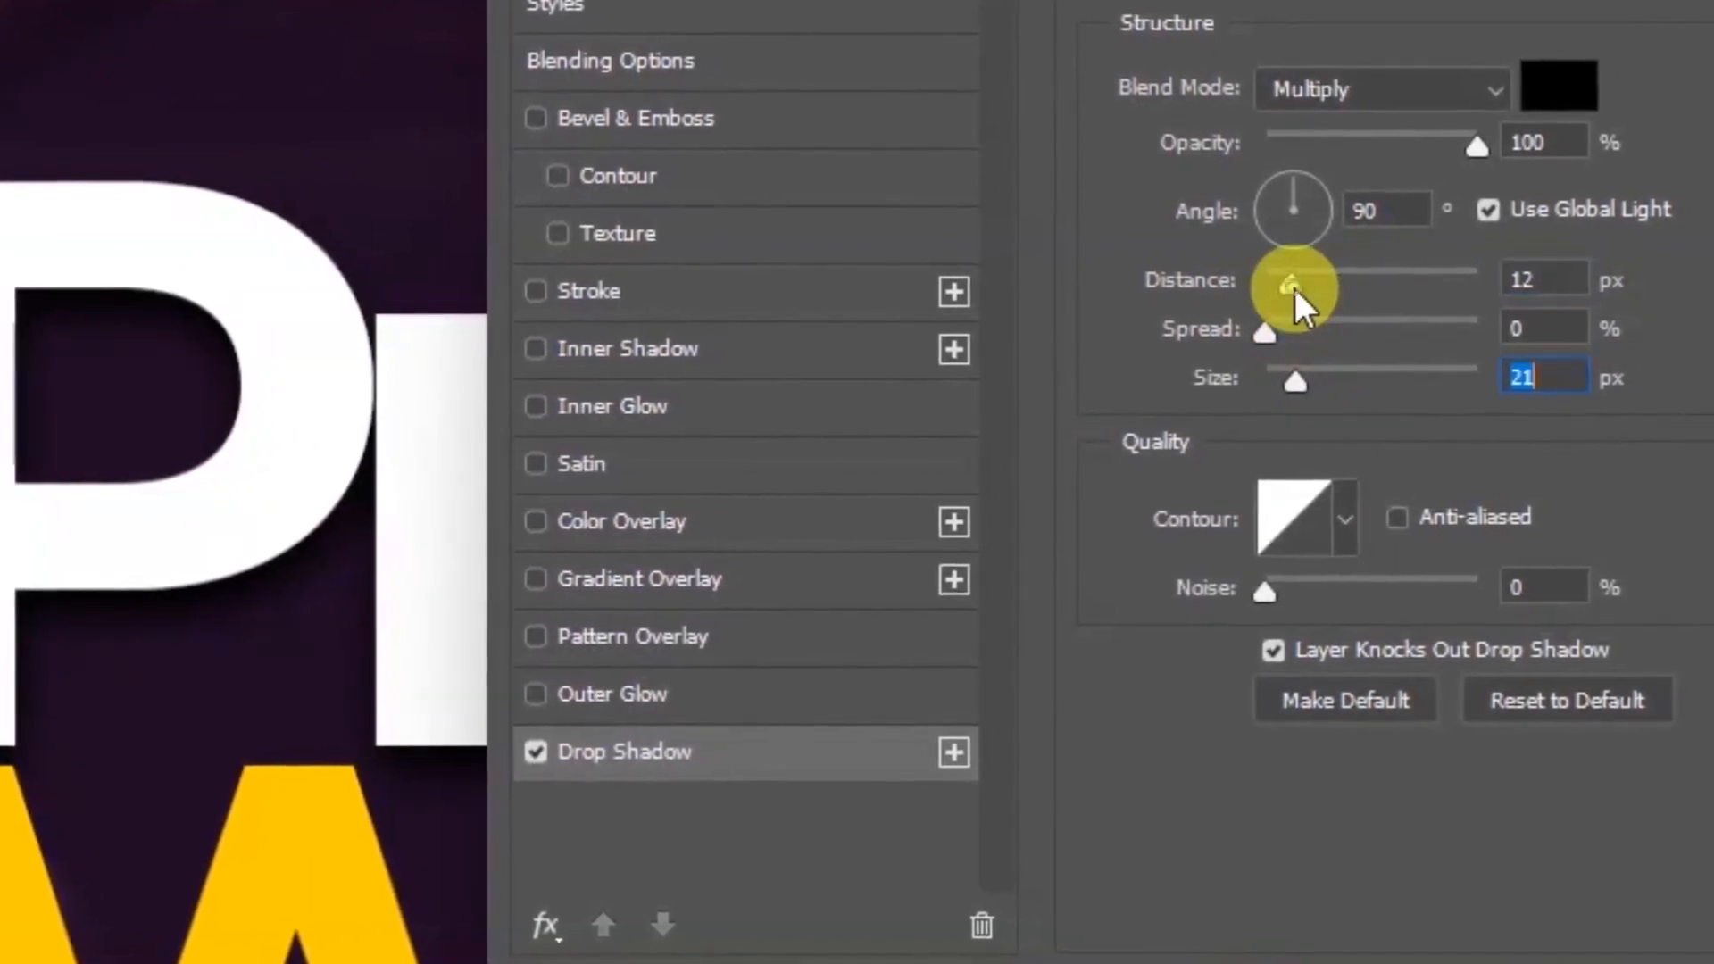
drag(1294, 287, 1304, 287)
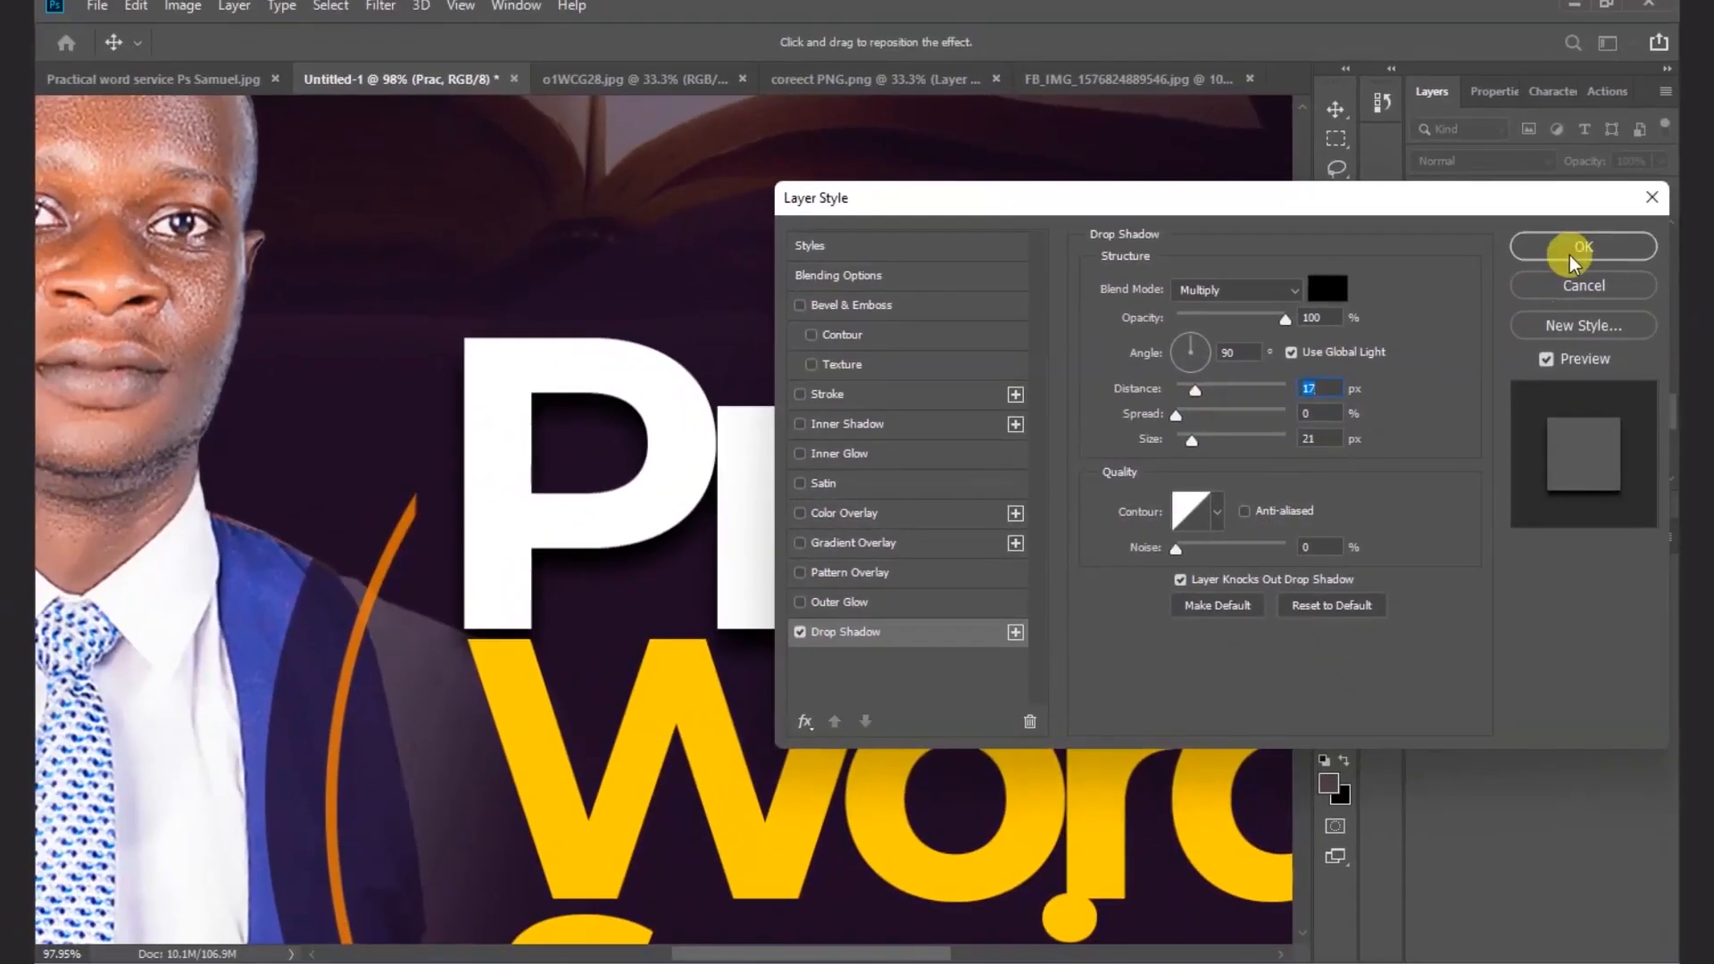
click(1580, 248)
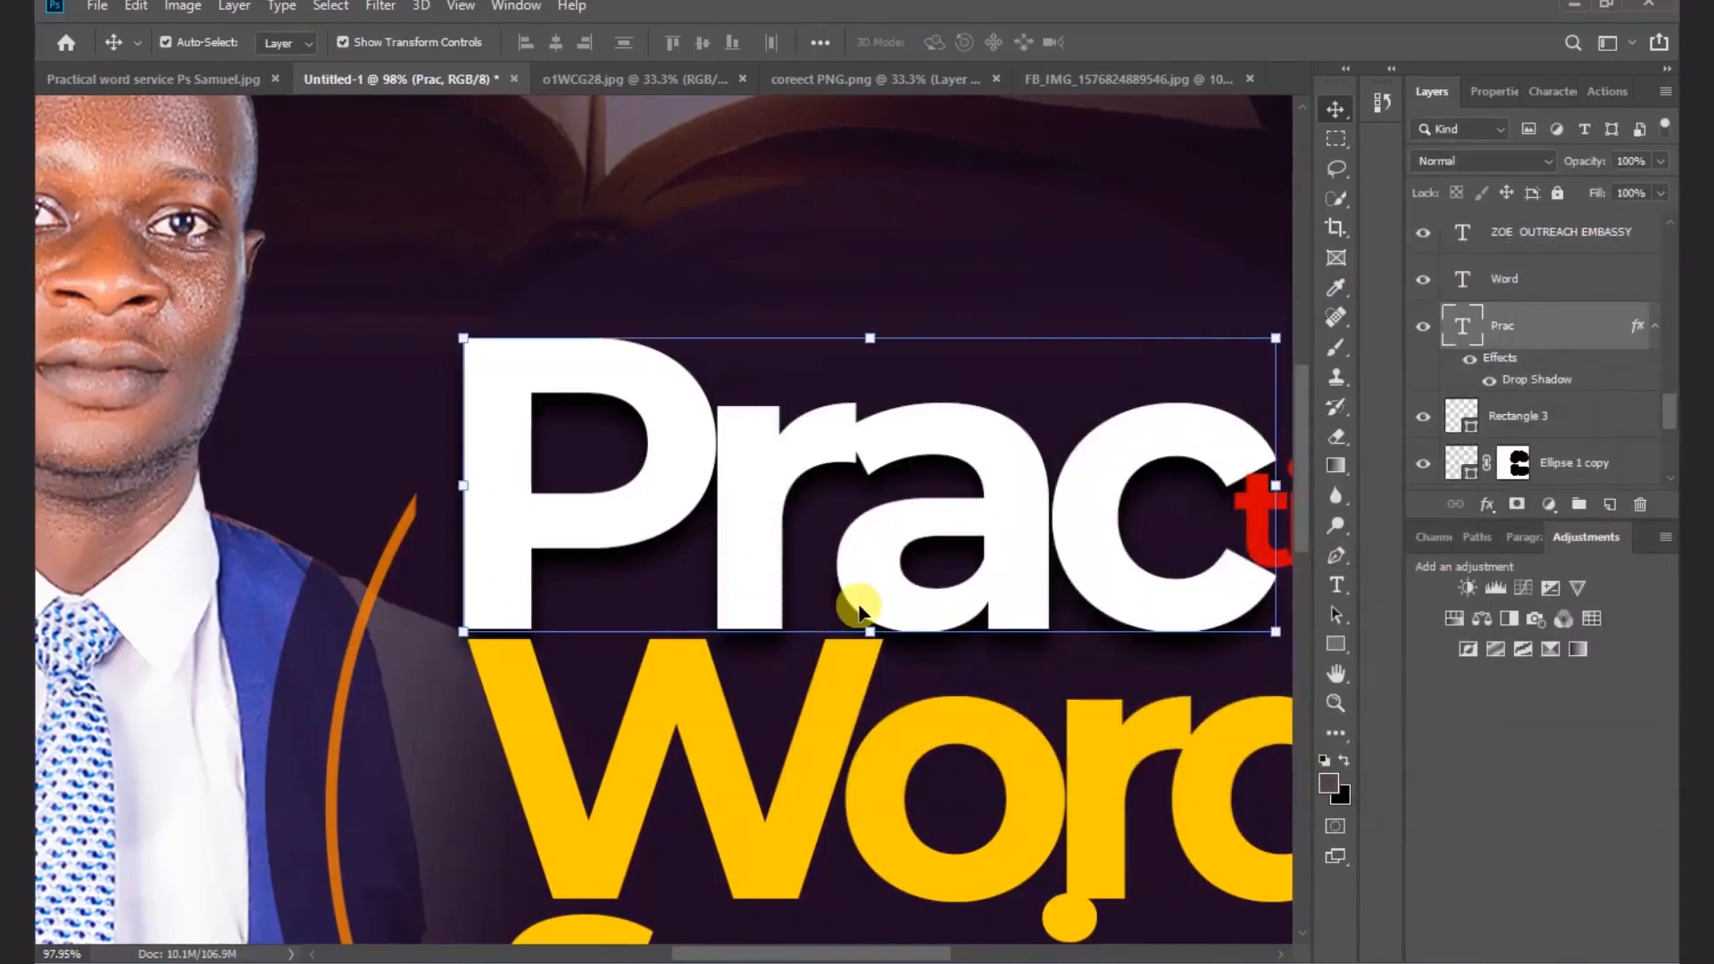
- Draw a rectangle about 1691 by 1871 px over the flyer, inset slightly from its edges at about X 46 px and Y 49 px
click(461, 7)
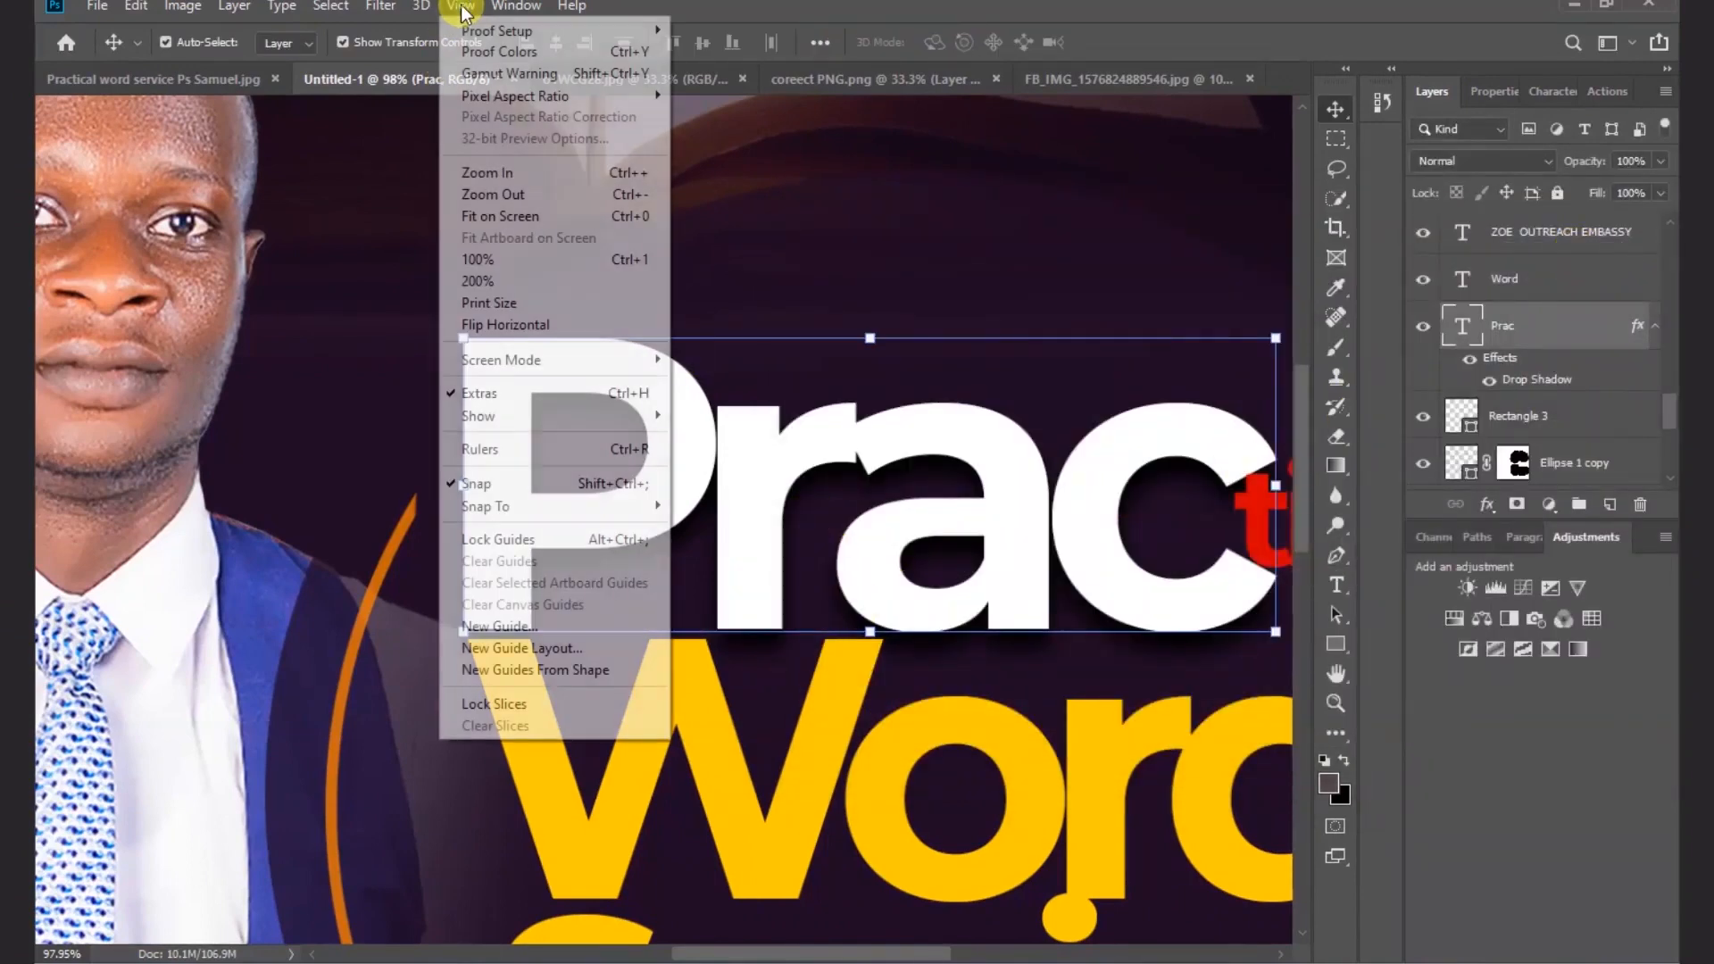
click(535, 215)
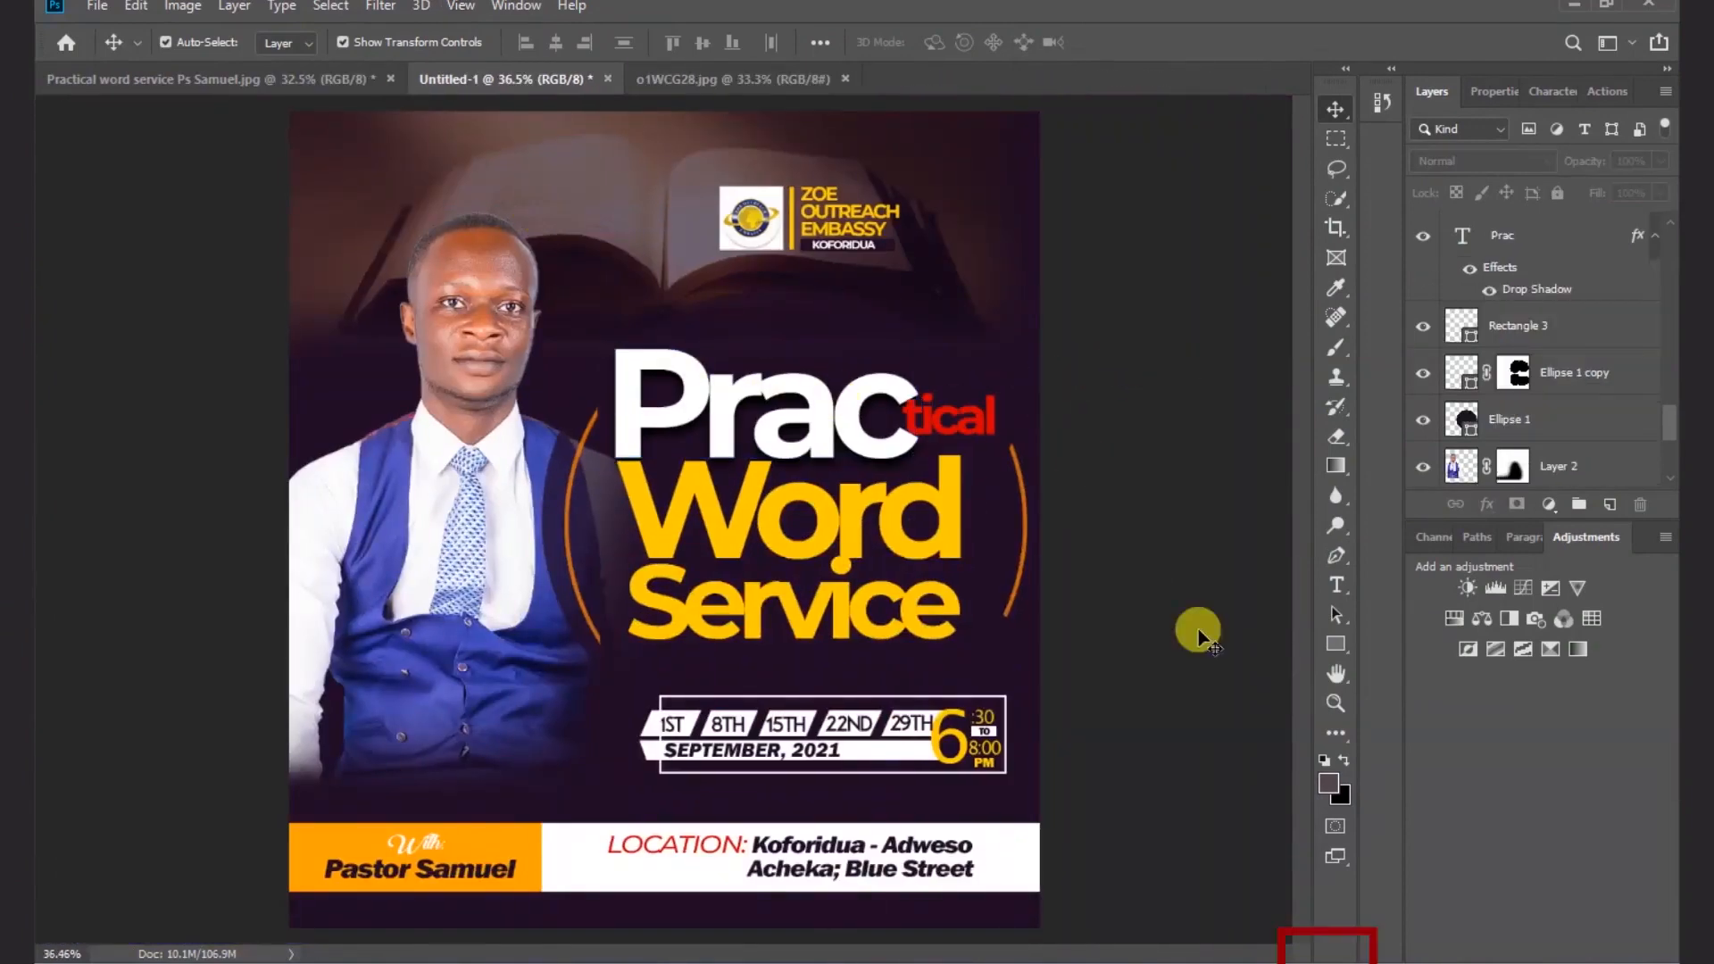
click(1337, 644)
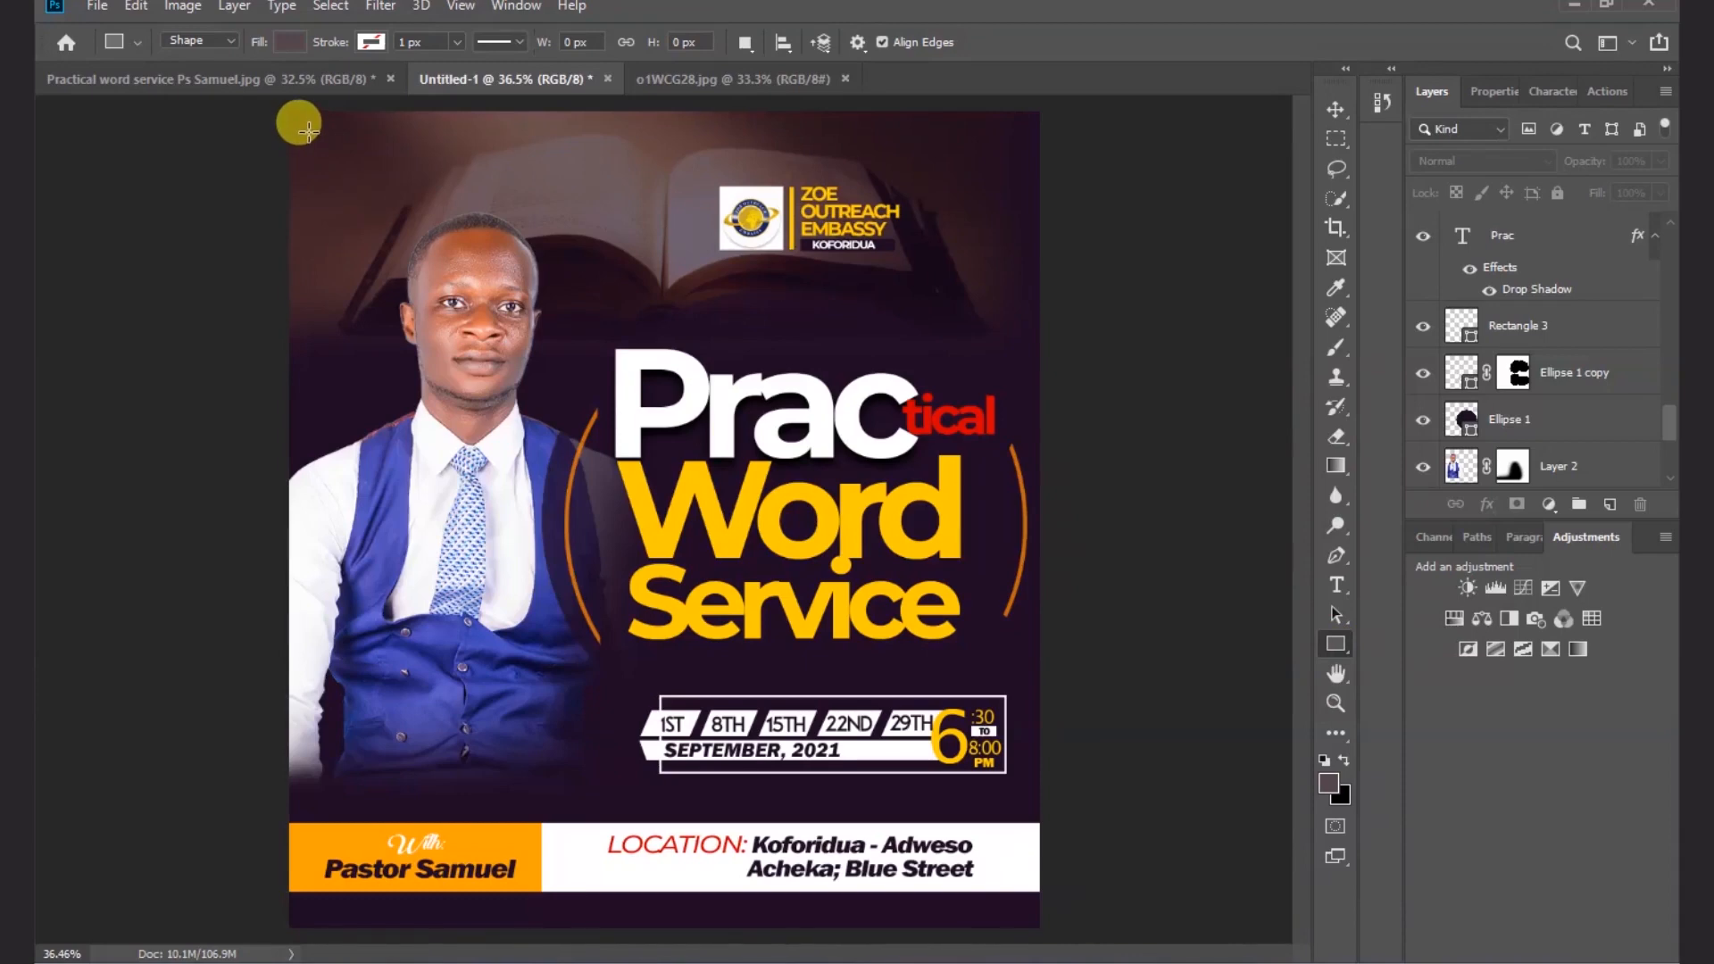
drag(308, 131, 1013, 908)
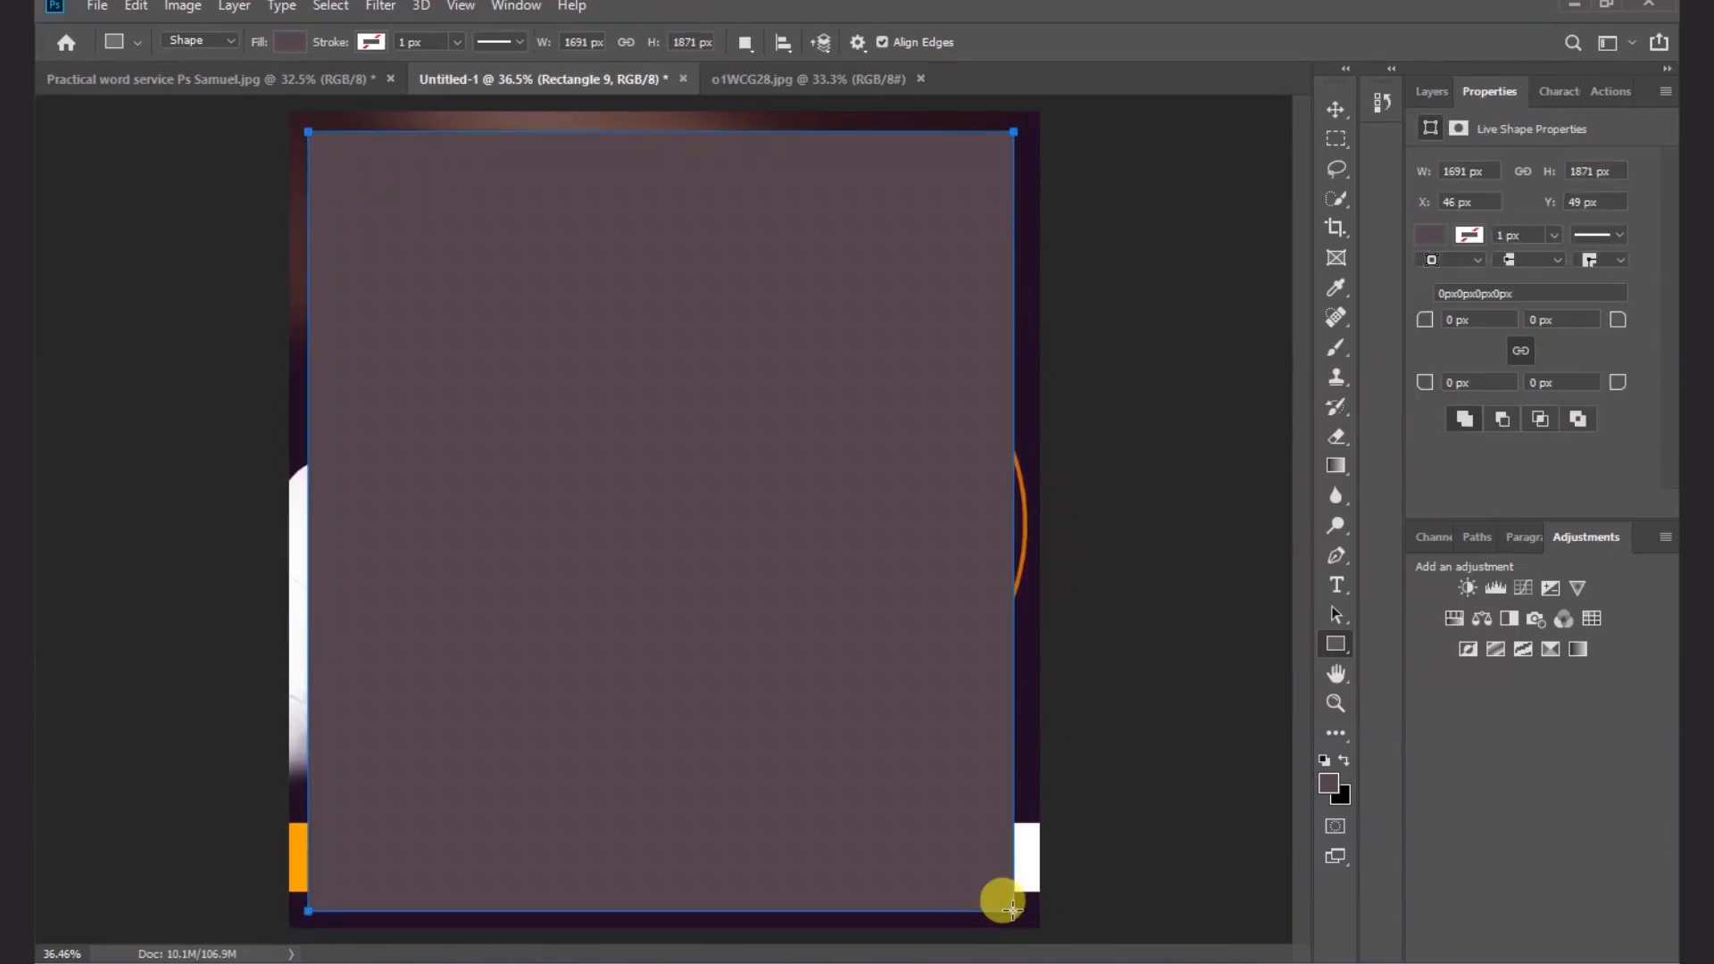
- Remove the inset frame rectangle's fill and give it a white stroke
click(1332, 110)
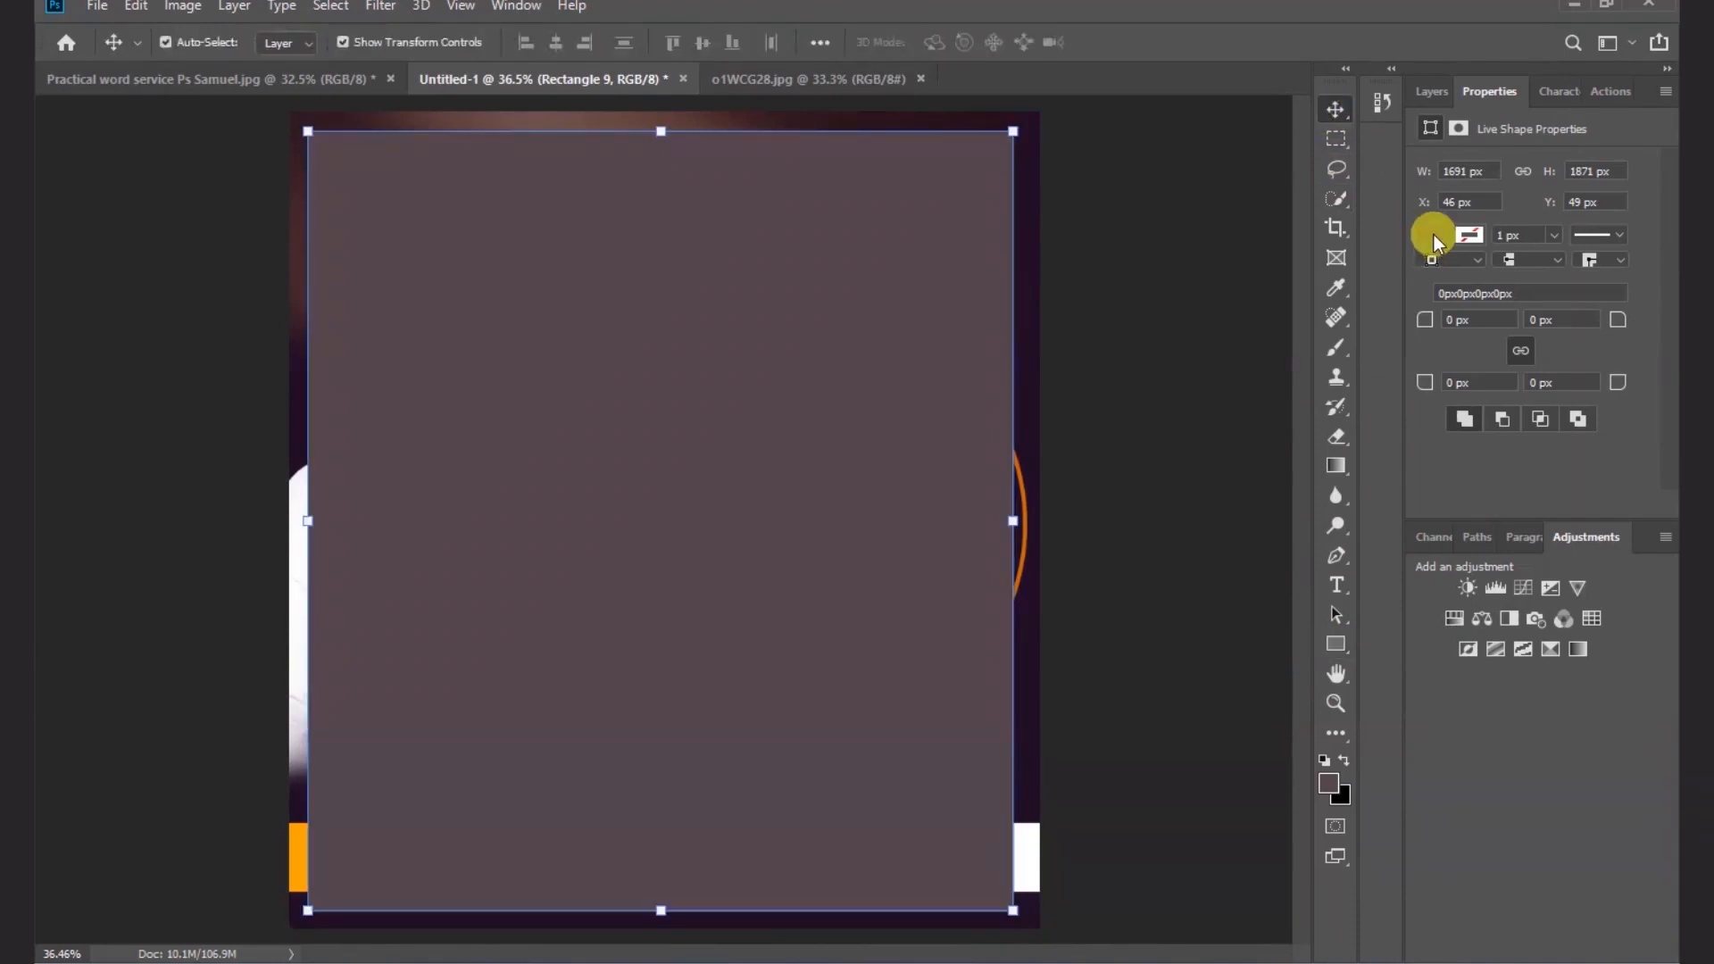
click(1431, 234)
click(1442, 284)
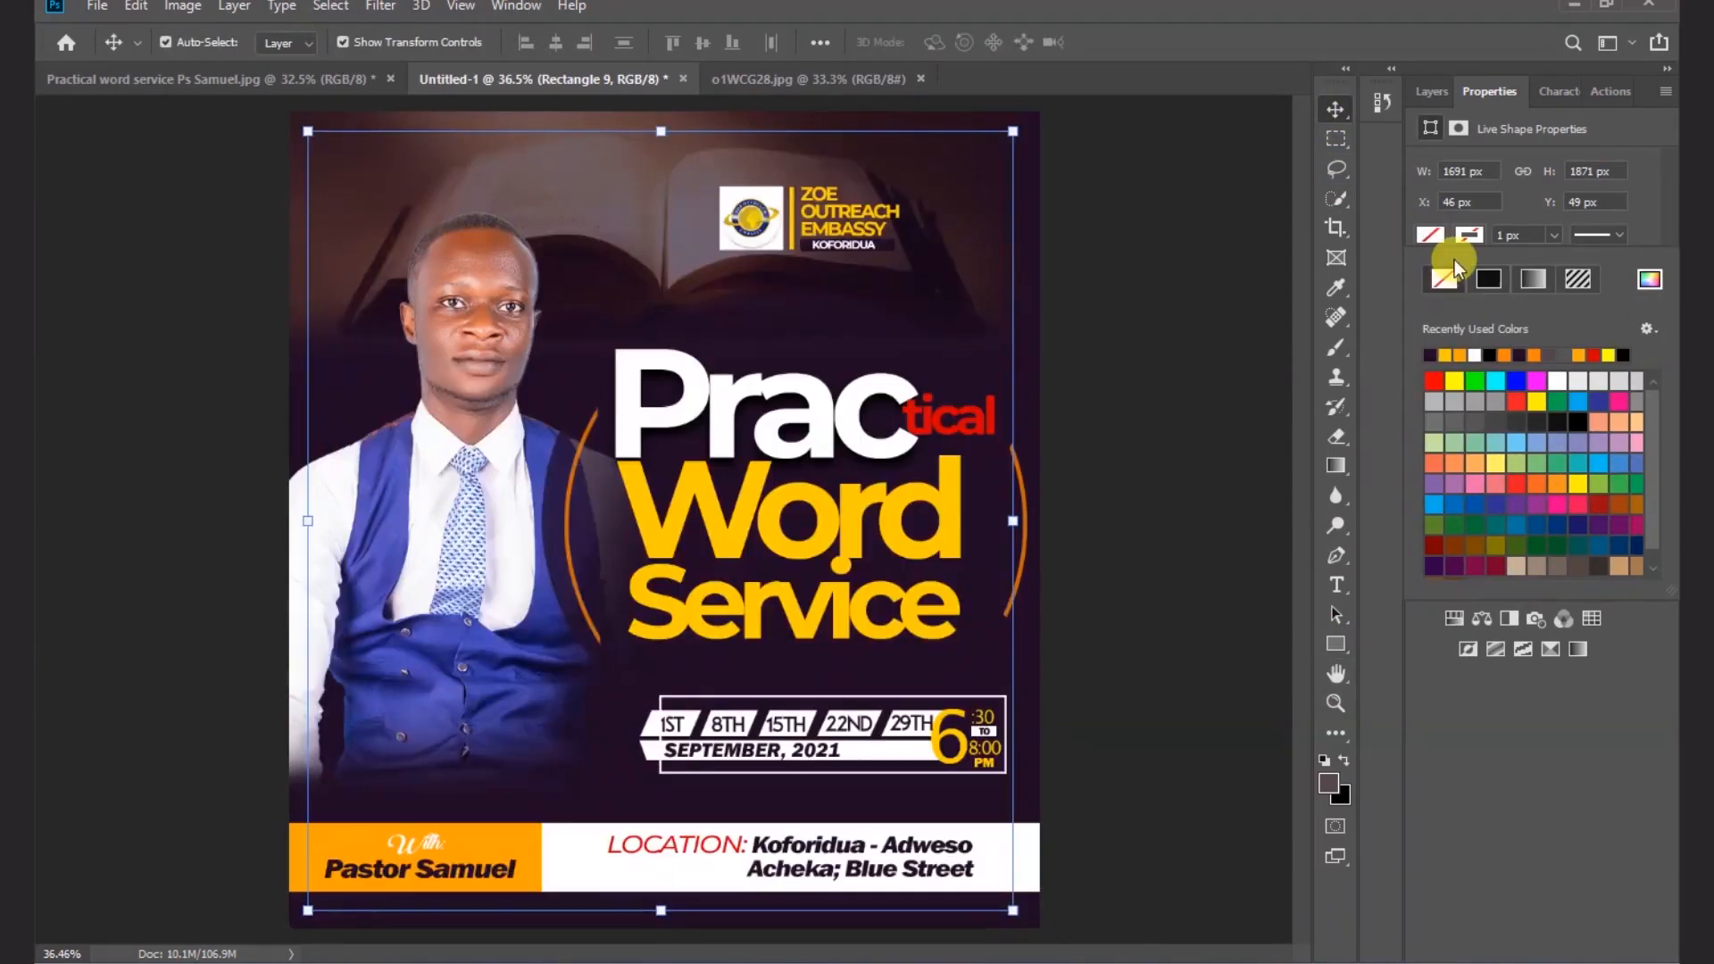
click(1463, 238)
click(1476, 354)
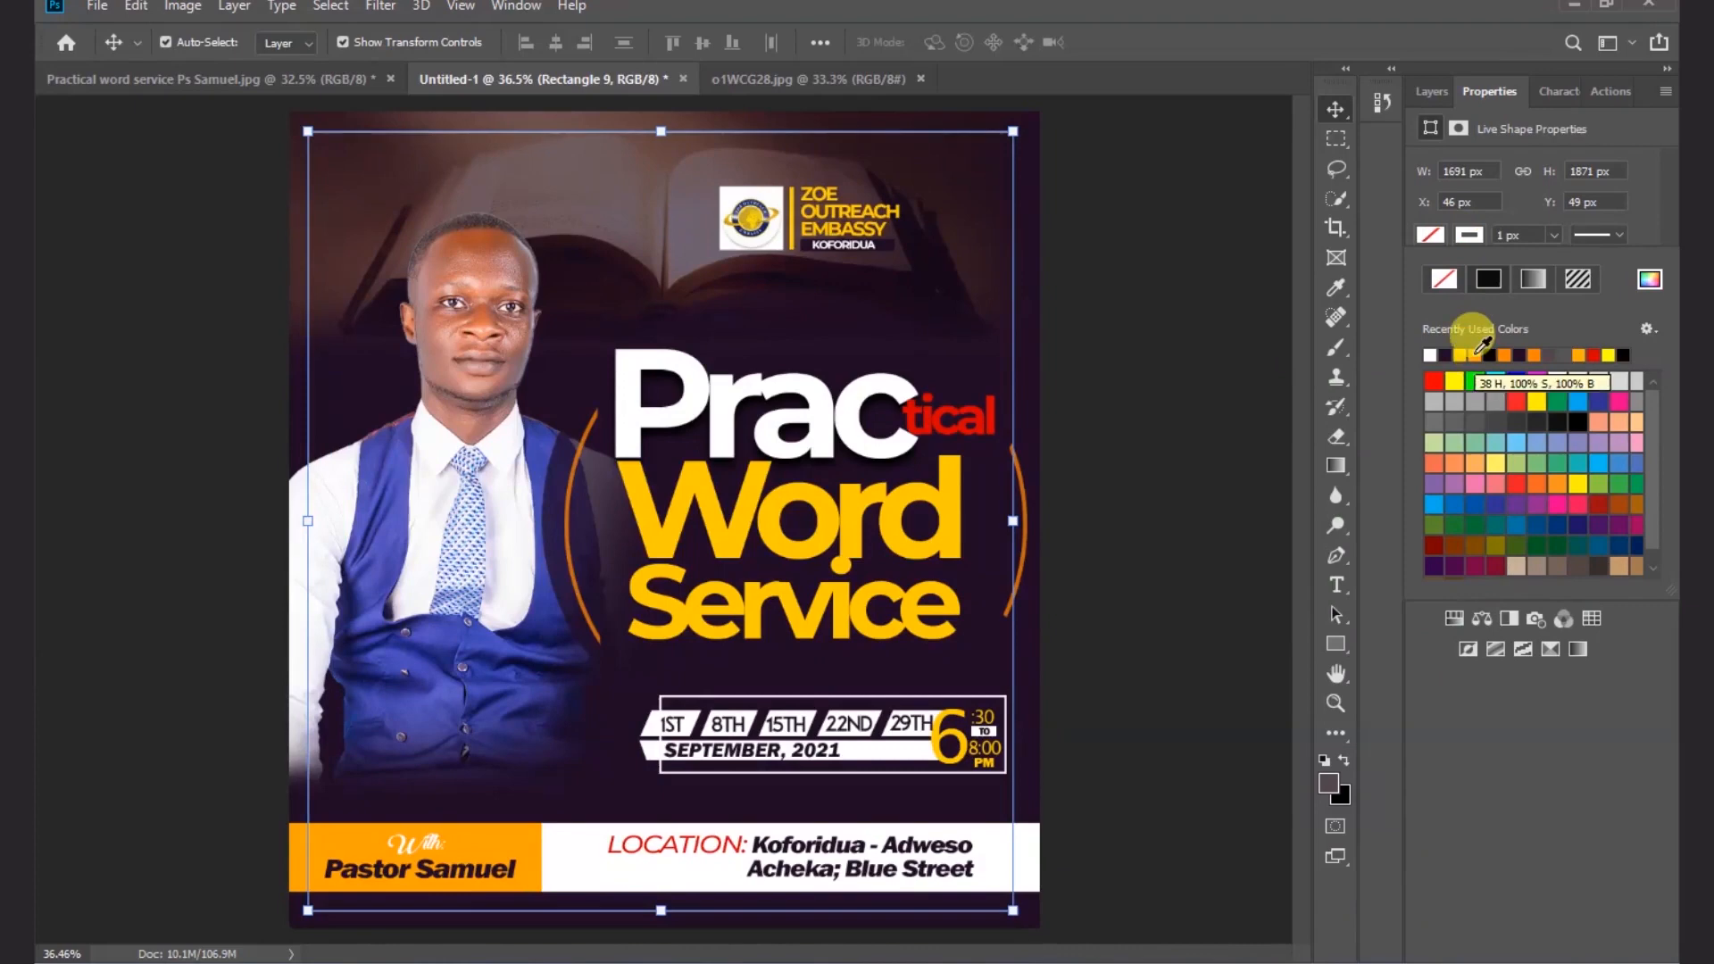
- Set the inset frame rectangle's stroke width to 3 px
click(1553, 234)
drag(1555, 266, 1559, 261)
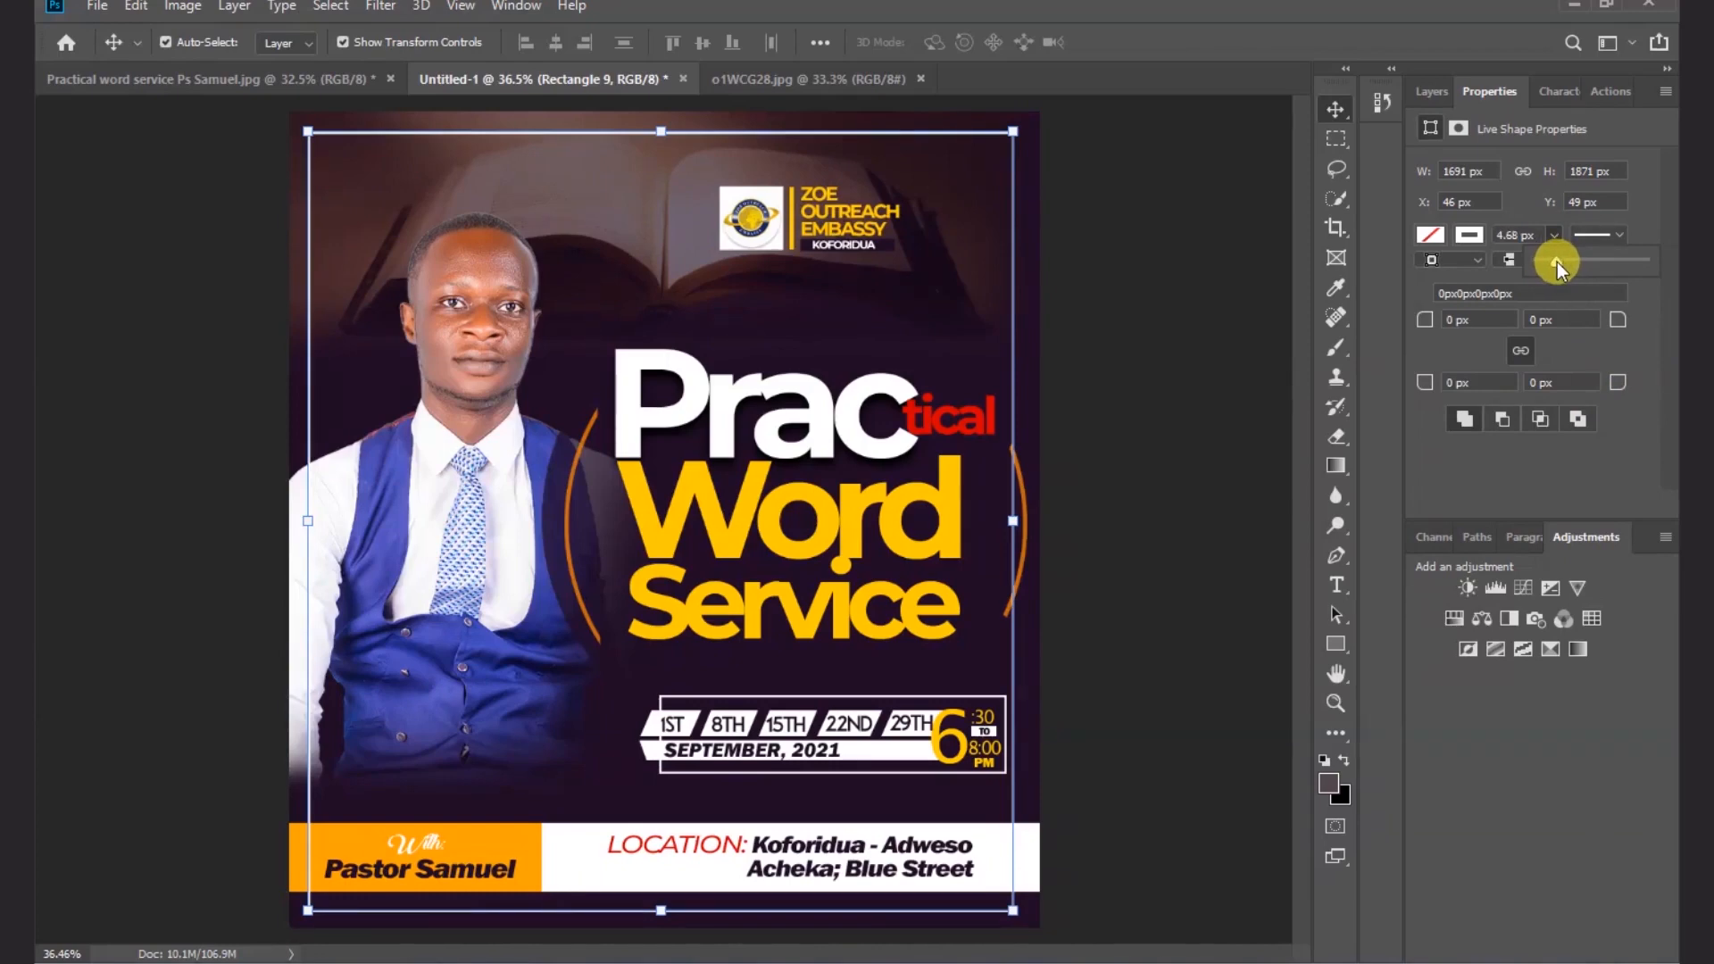
drag(1537, 236, 1435, 235)
text(3)
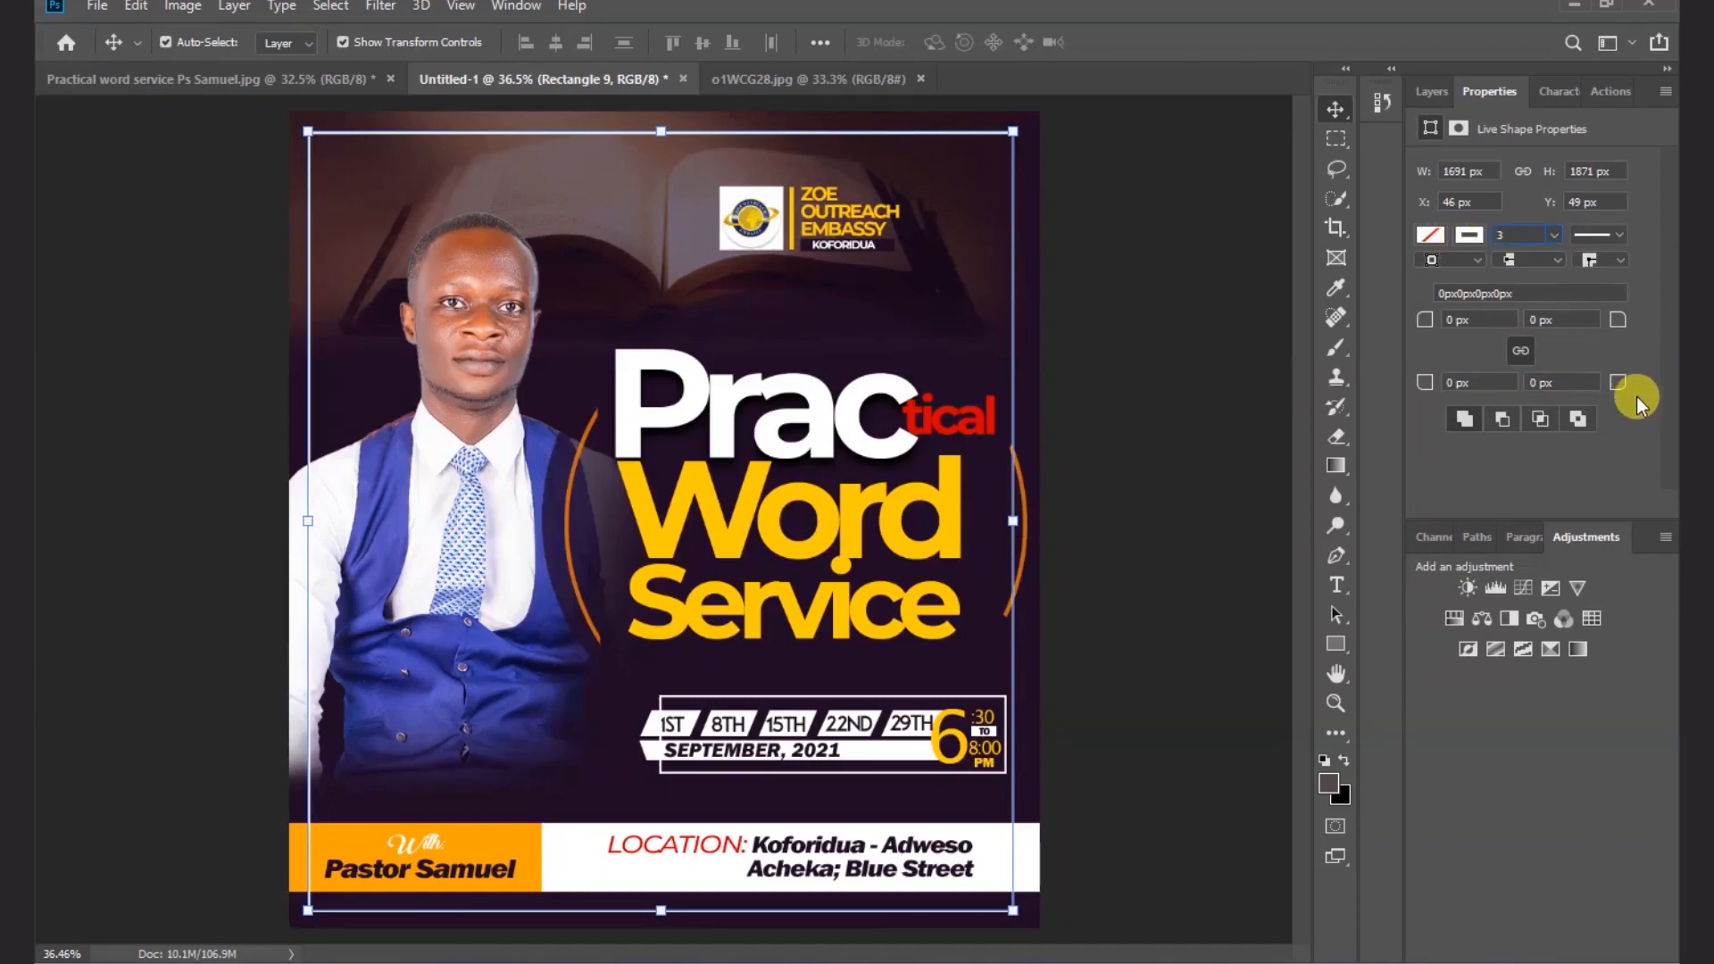
key(Return)
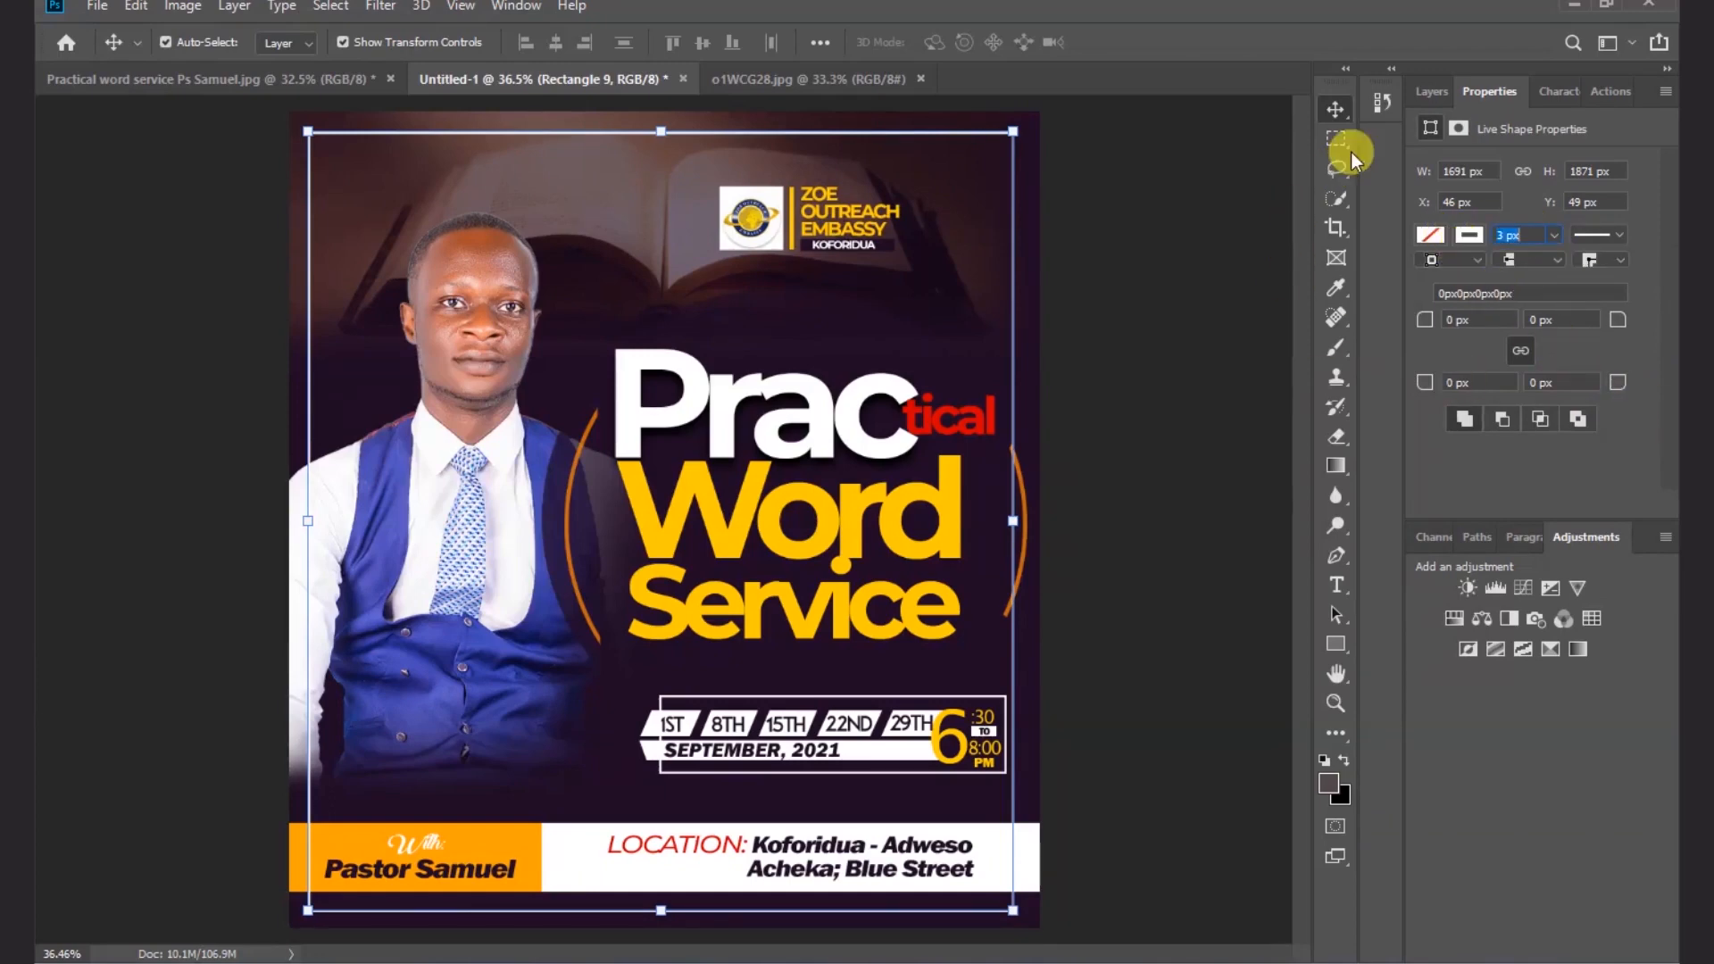
- Lower the inset frame rectangle's layer opacity to 28% and add a layer mask to it
click(1428, 92)
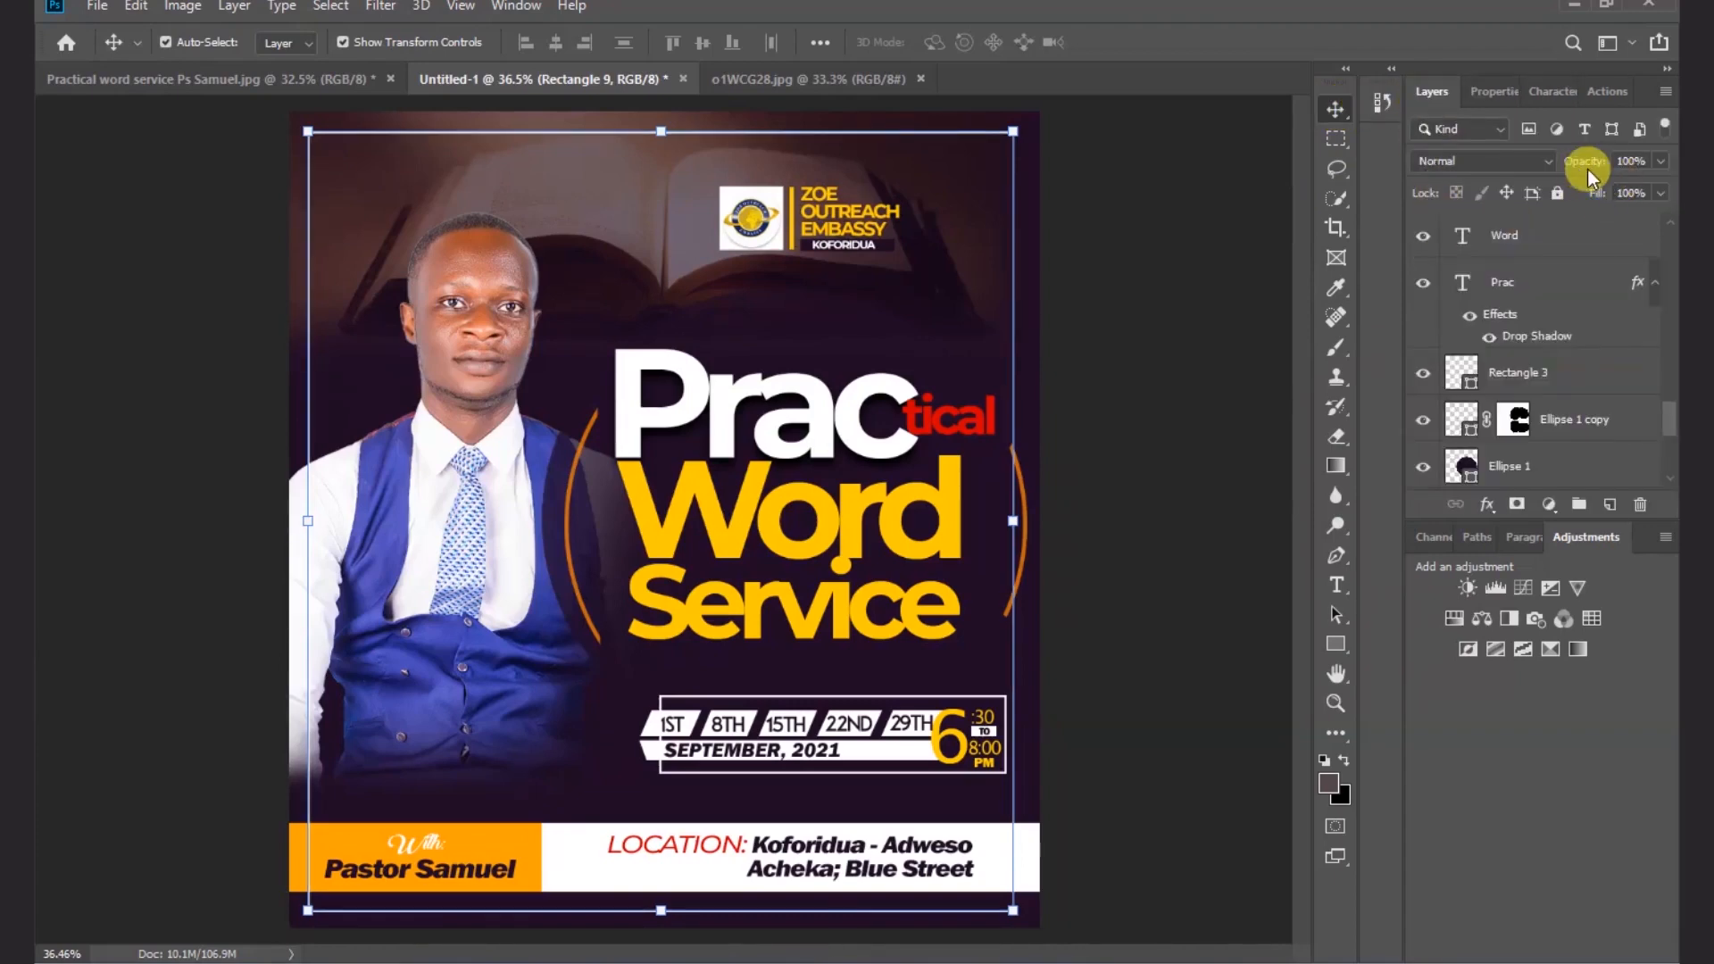
drag(1594, 168, 1522, 192)
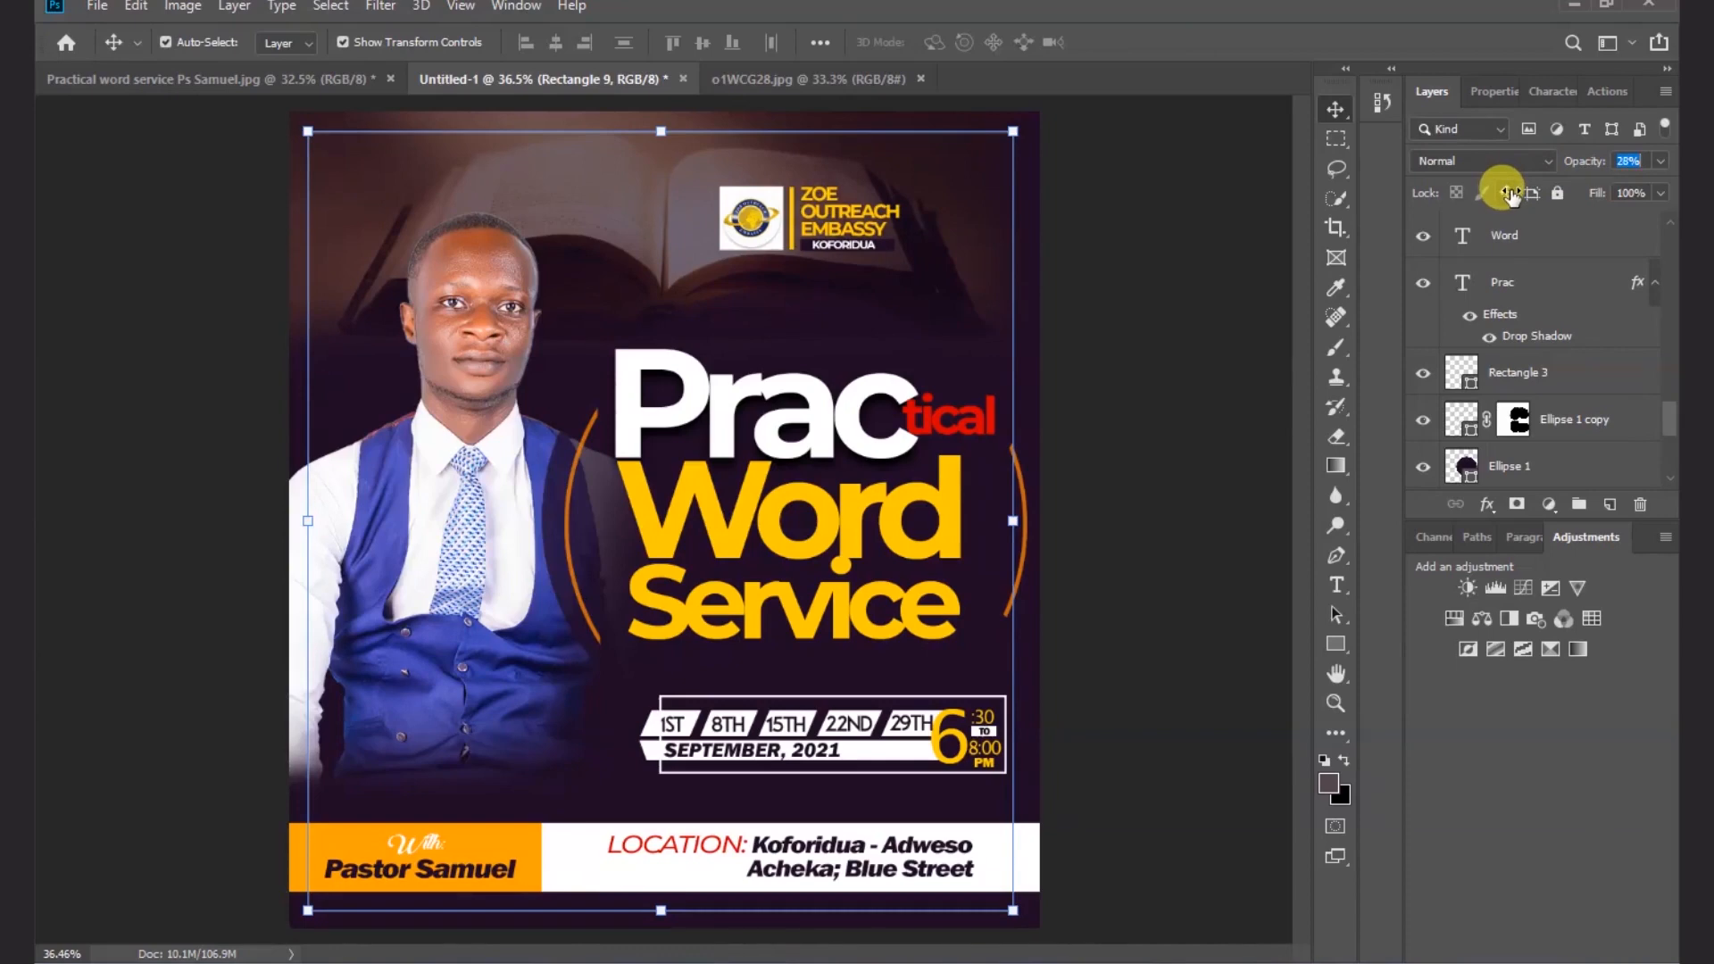
click(1013, 325)
click(1010, 323)
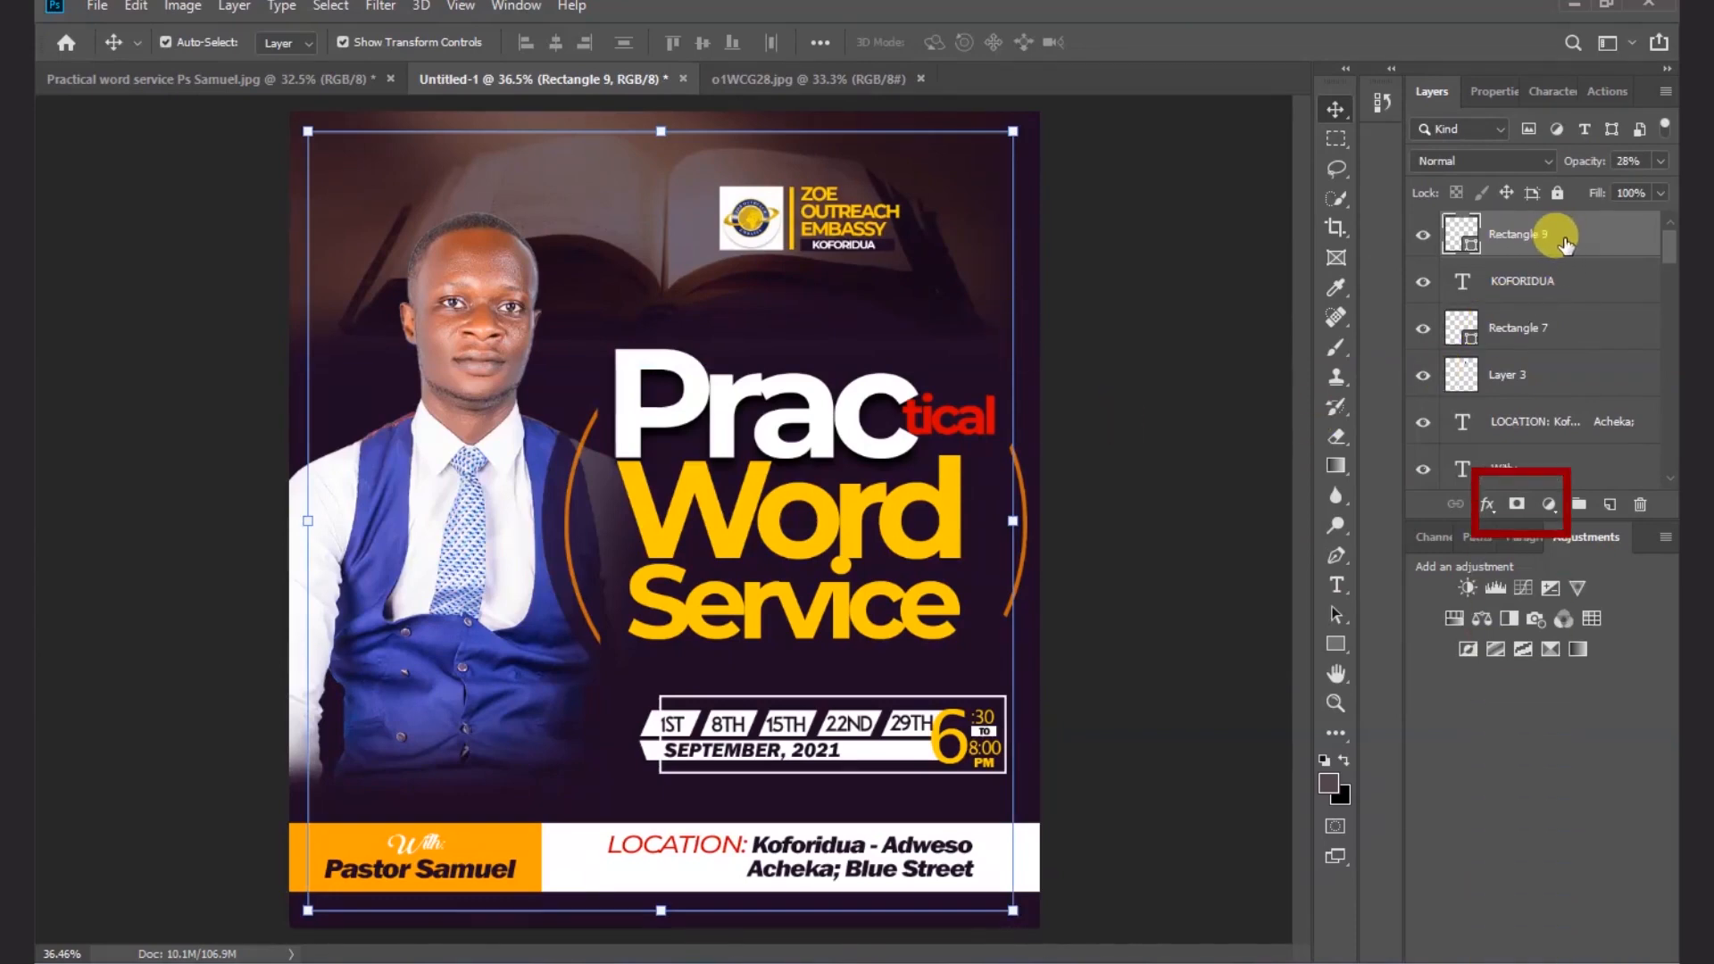
click(1516, 504)
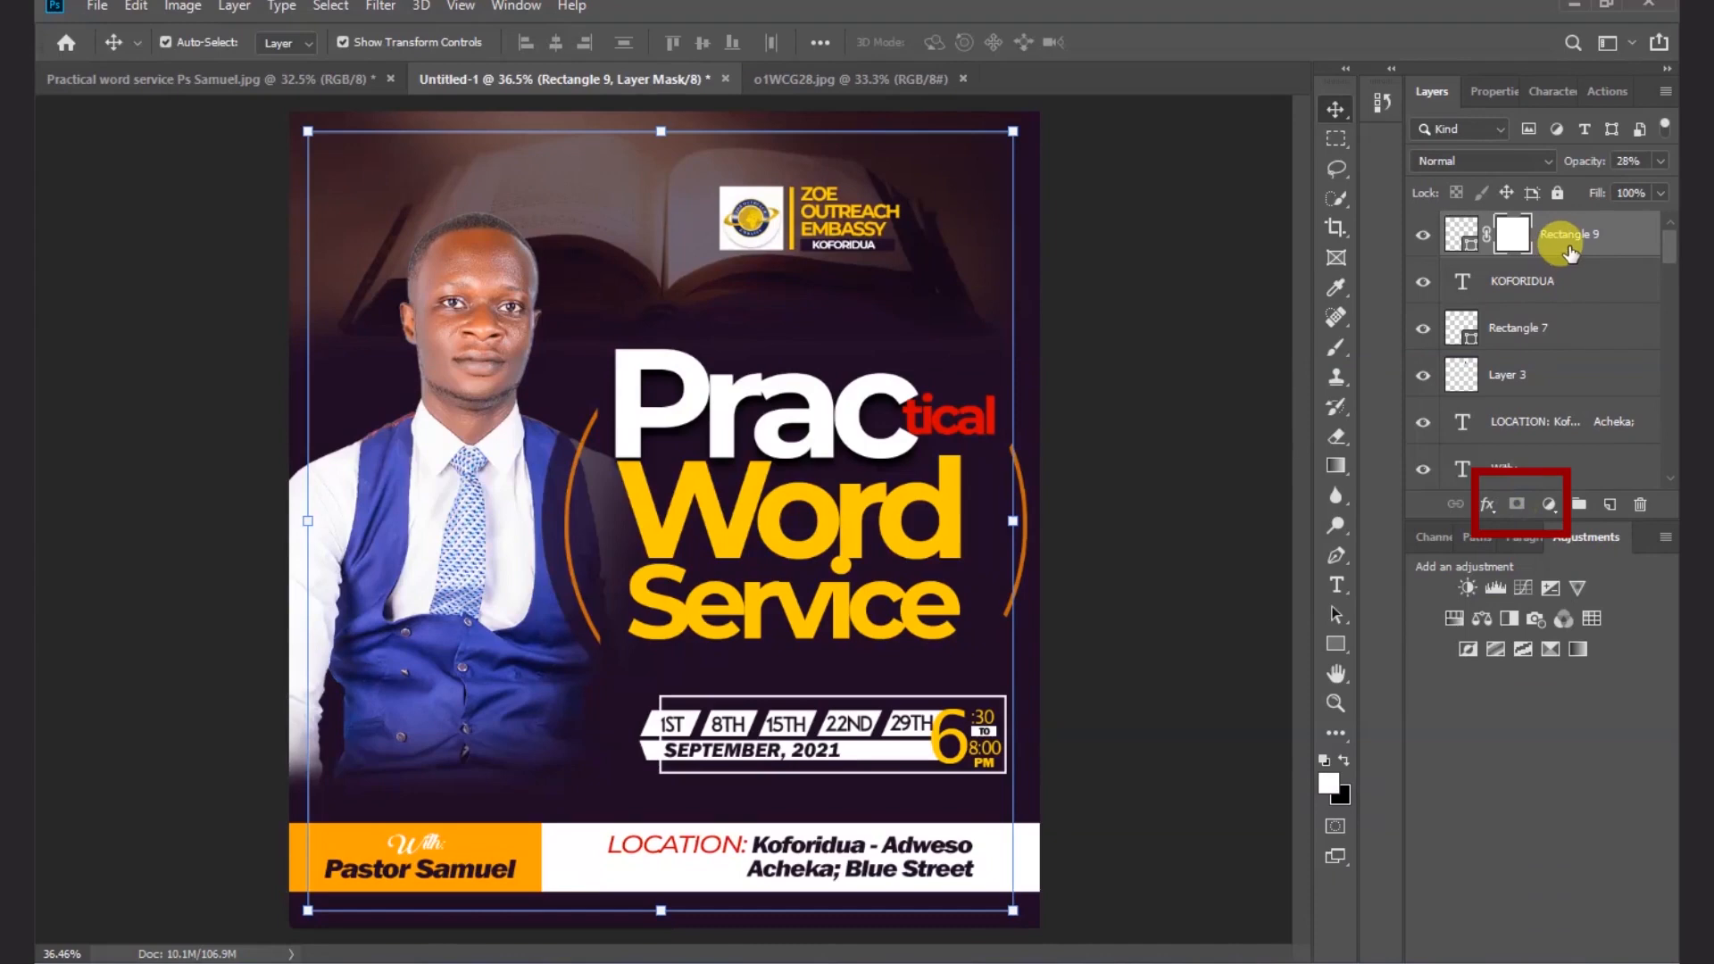
- Erase the frame's left and right sides on the layer mask with a 175 px eraser, and lower the eraser's hardness
click(1339, 437)
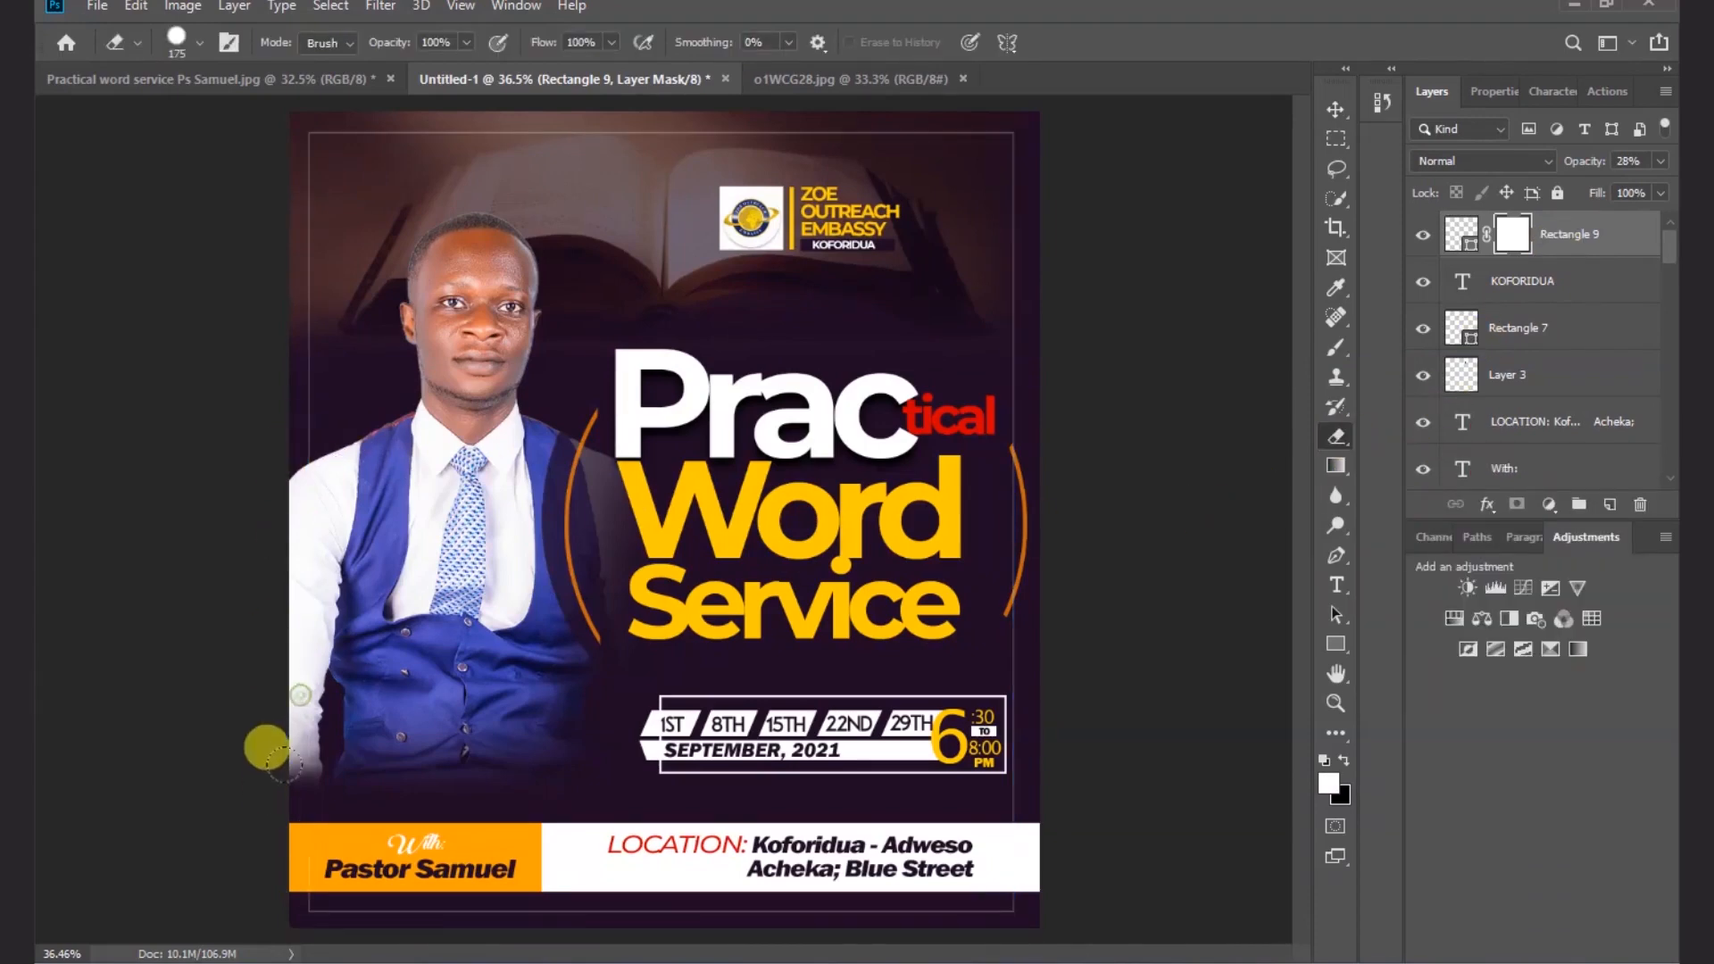
drag(288, 493, 305, 848)
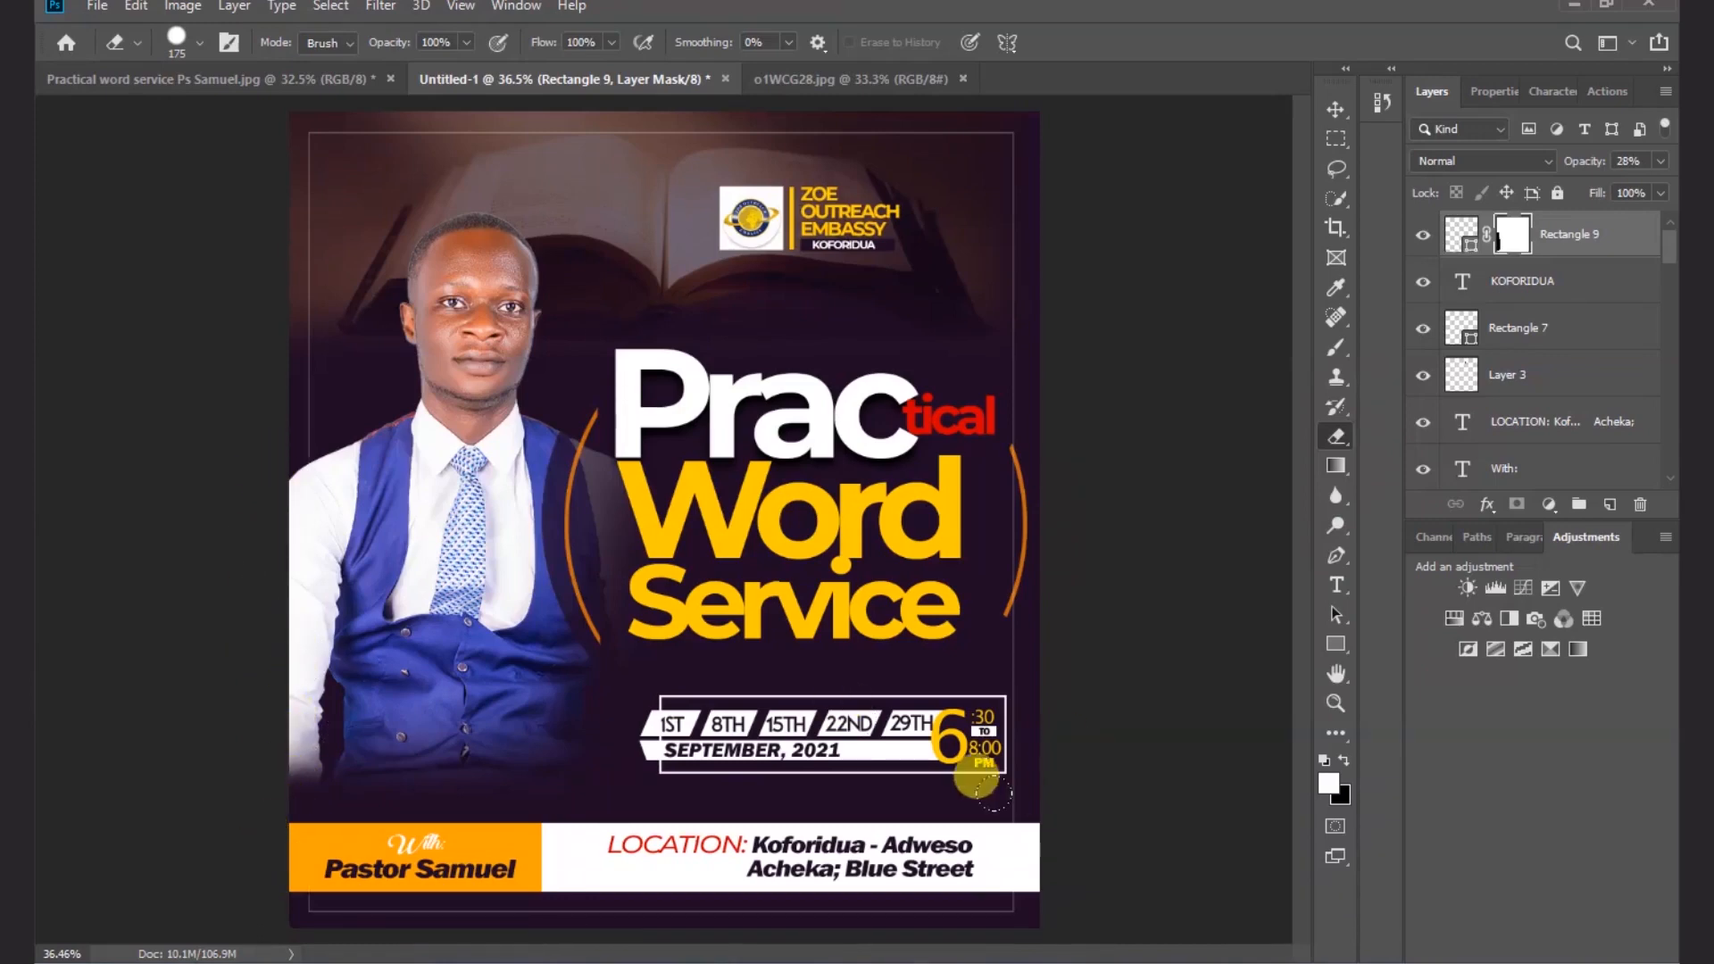
mouse_move(993, 771)
mouse_down()
mouse_move(1003, 133)
mouse_move(929, 115)
mouse_up()
right_click(942, 179)
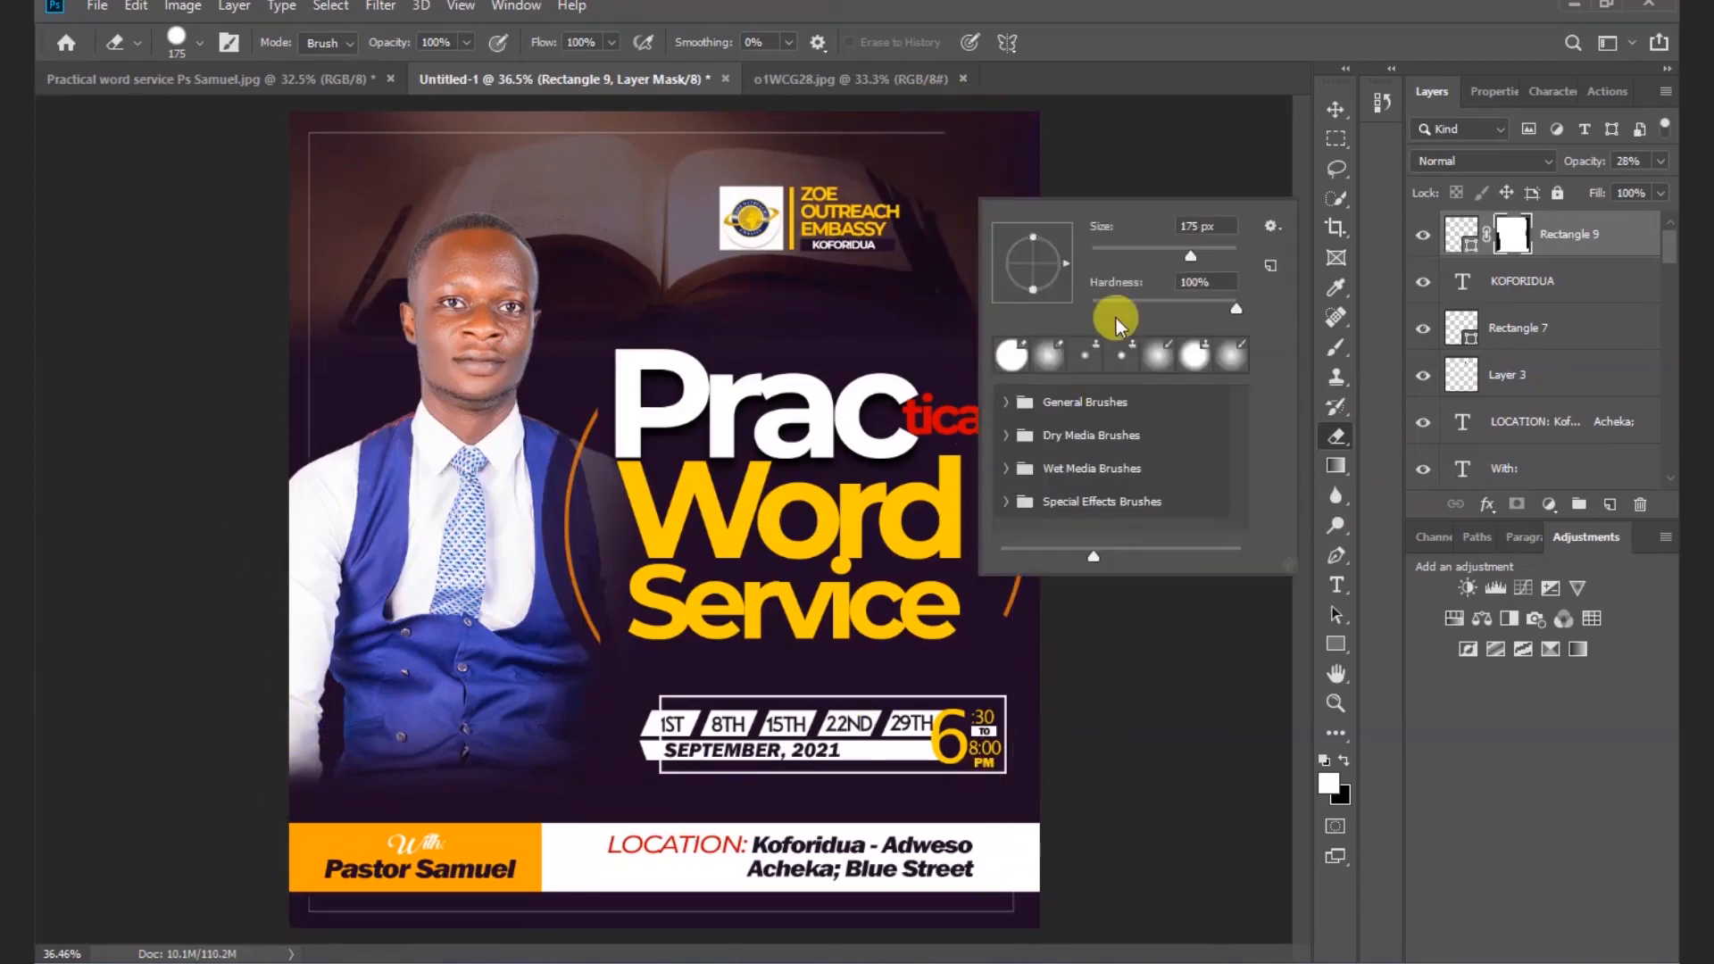
drag(1143, 301, 1076, 314)
click(1169, 781)
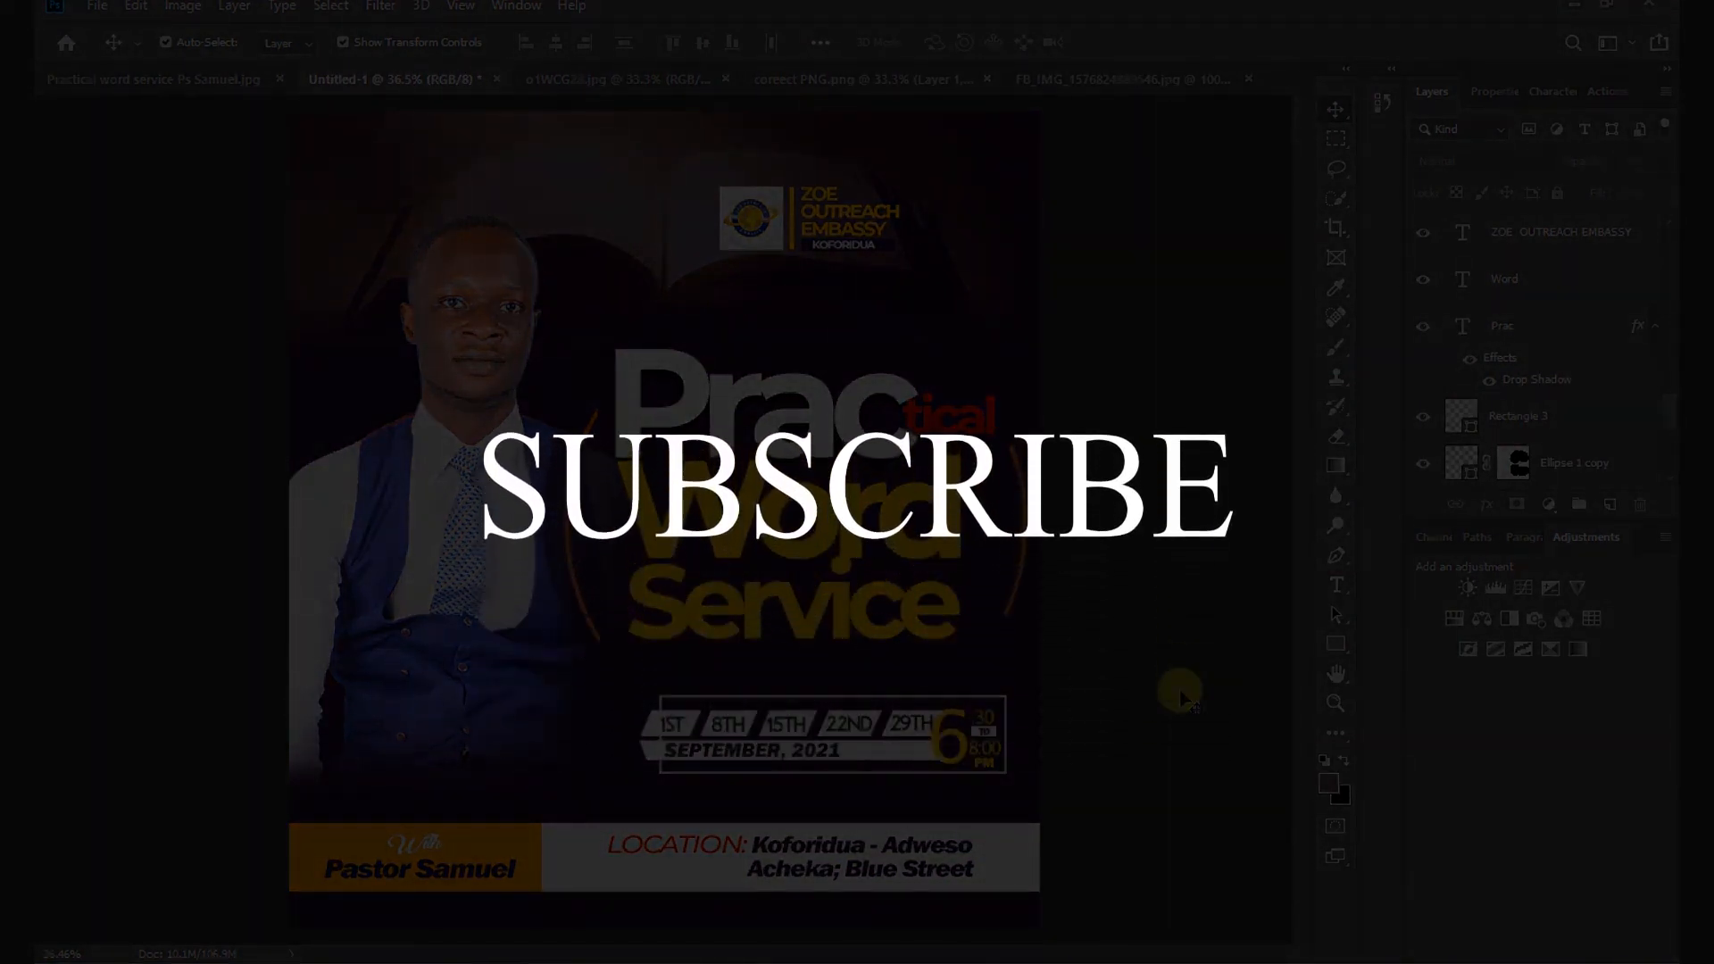
- Open the file commands for the flyer document
click(98, 9)
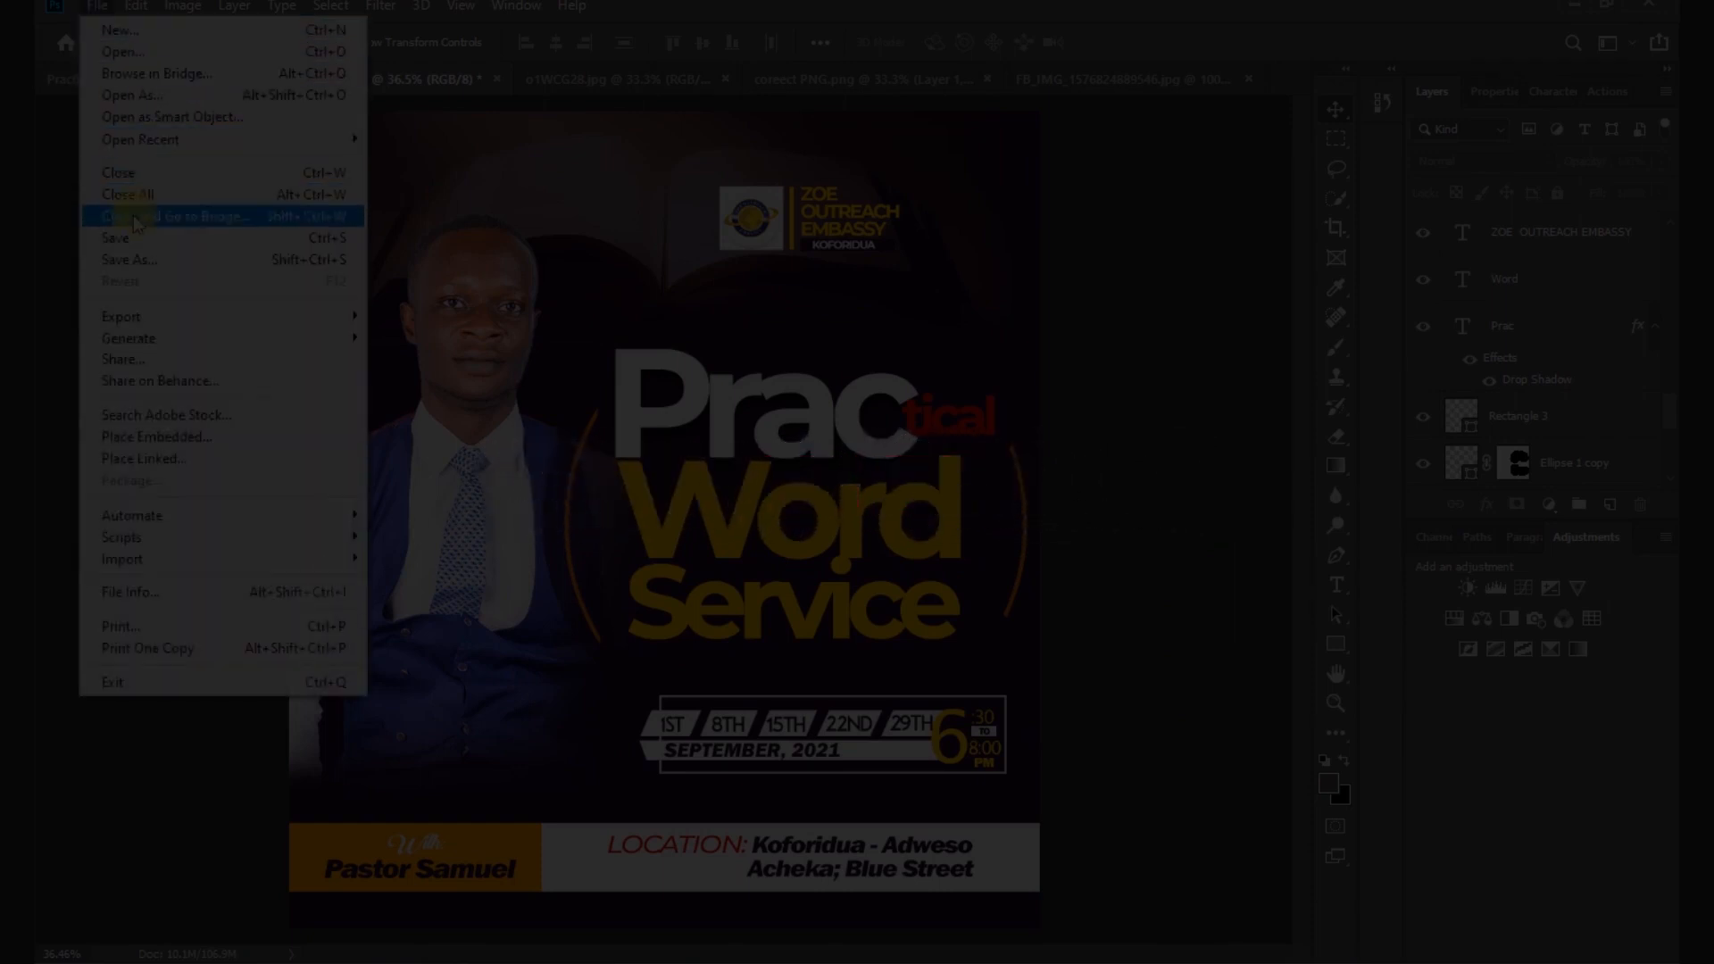